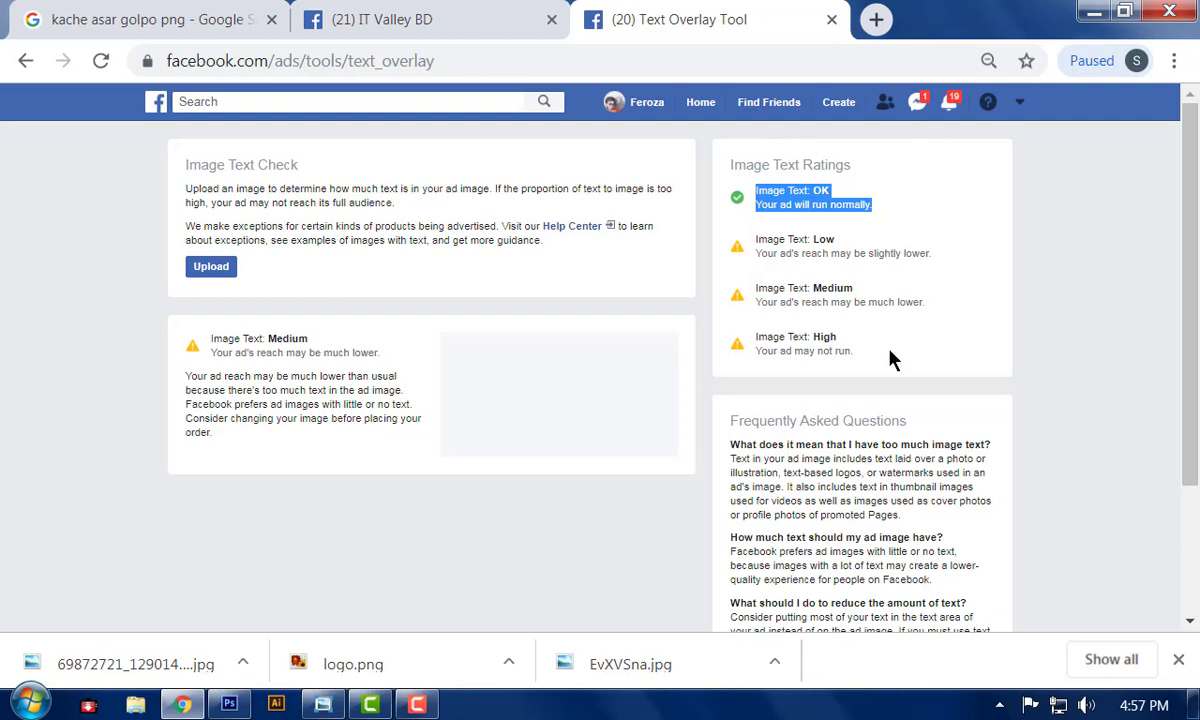
left_click(697, 387)
left_click(417, 705)
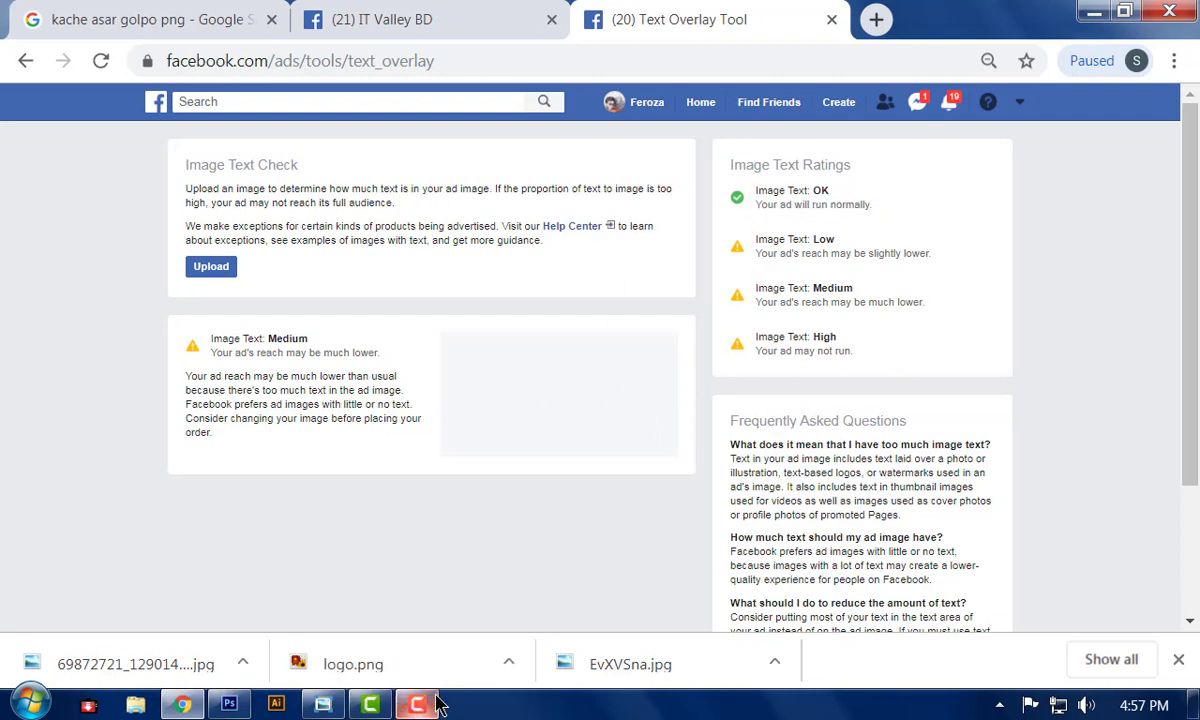
left_click(420, 704)
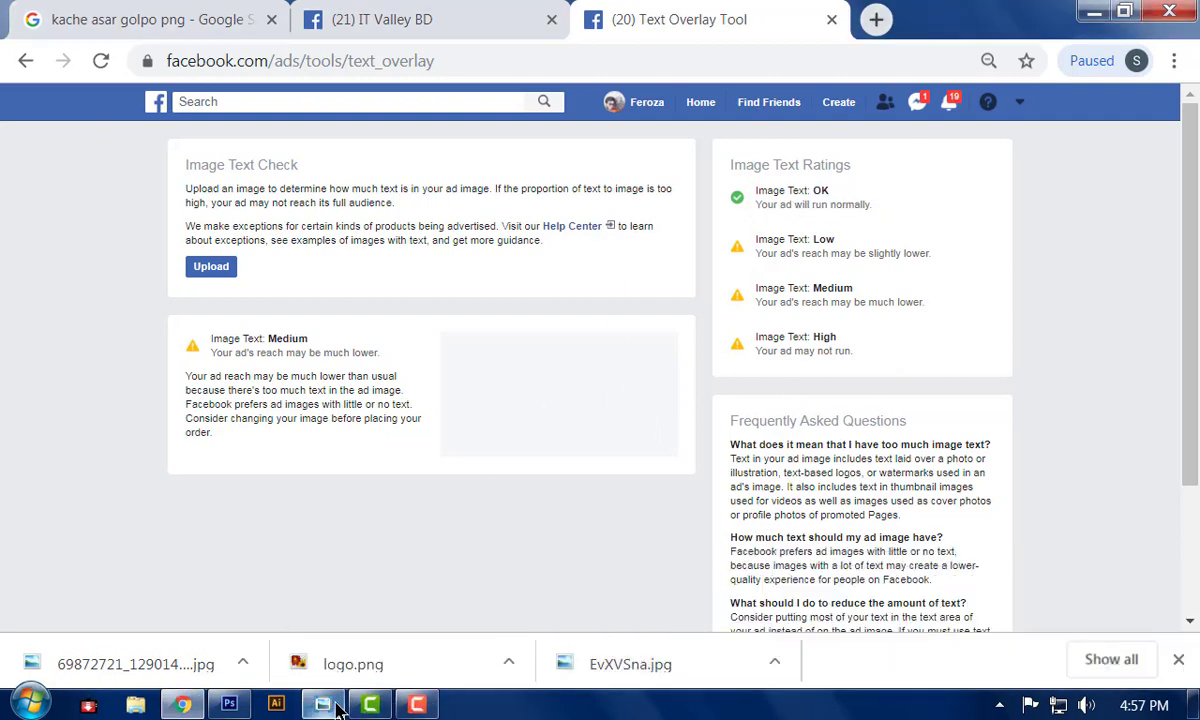
left_click(322, 705)
left_click(322, 705)
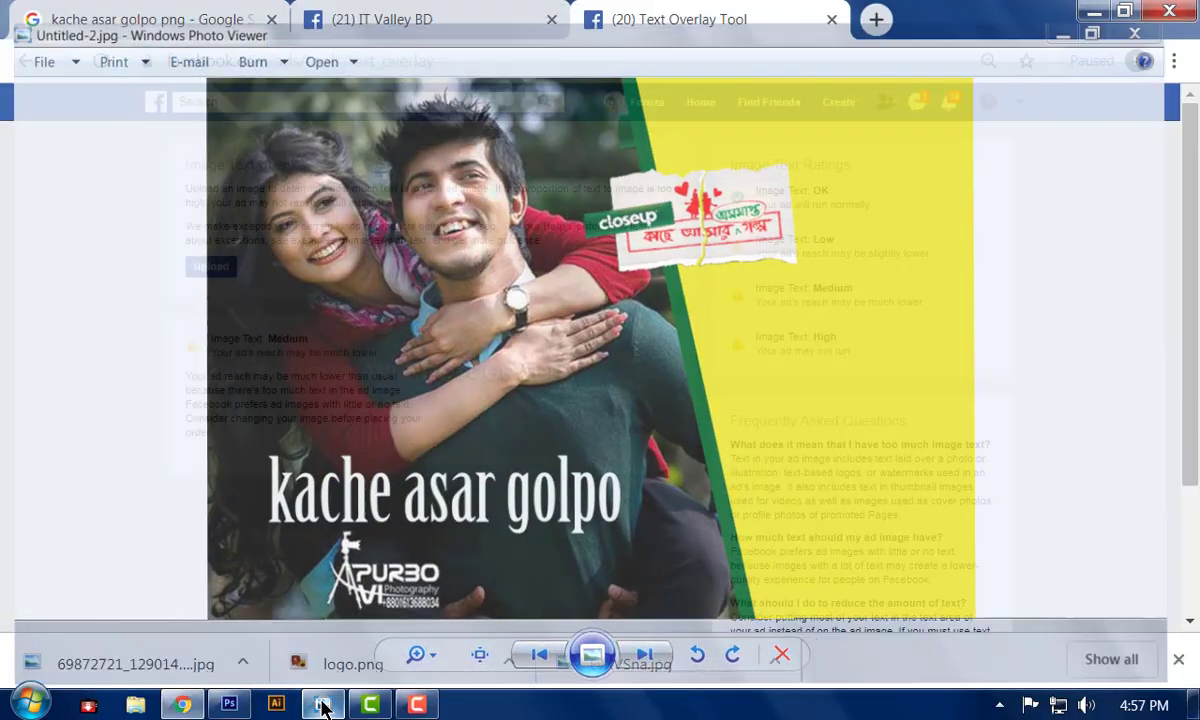
left_click(225, 707)
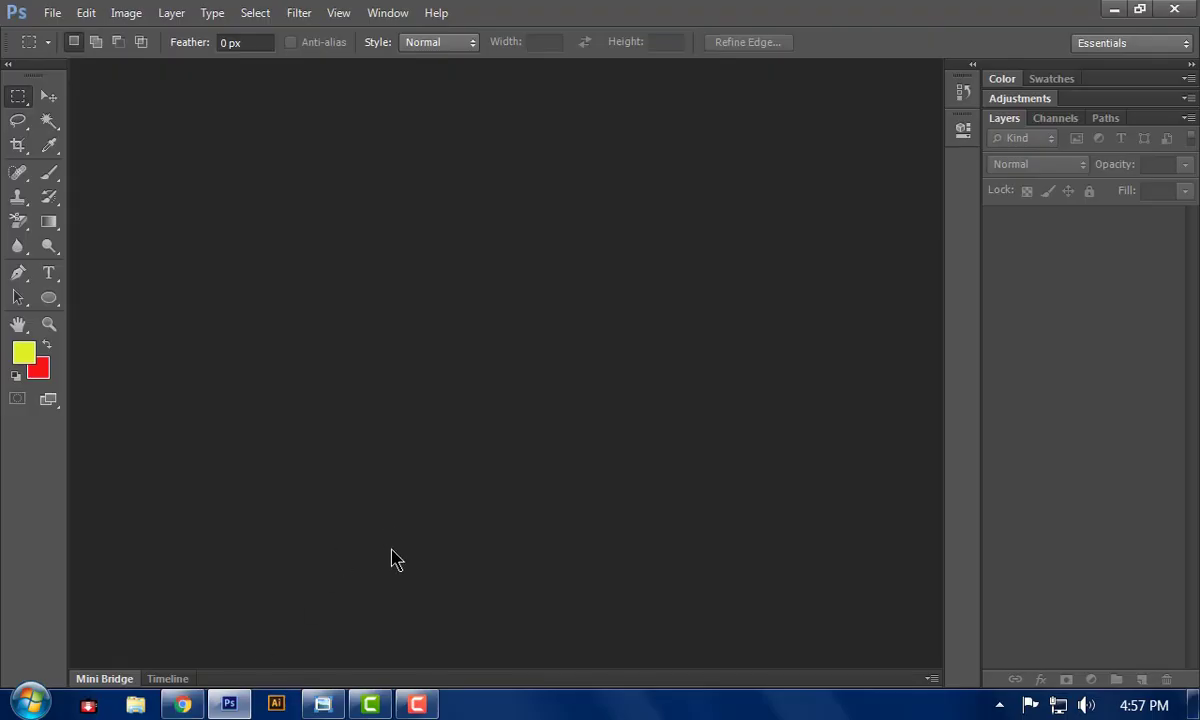
left_click(183, 705)
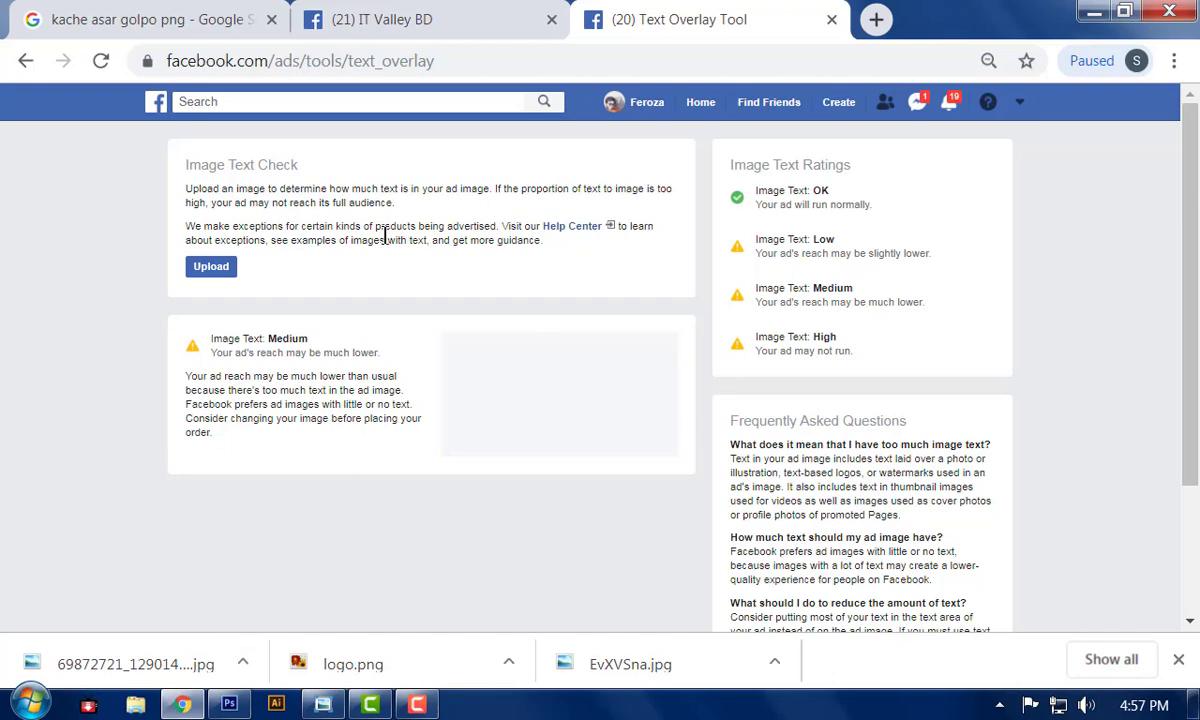
- Switch to the IT Valley BD post and examine the pizza promotion design
left_click(137, 12)
left_click(383, 19)
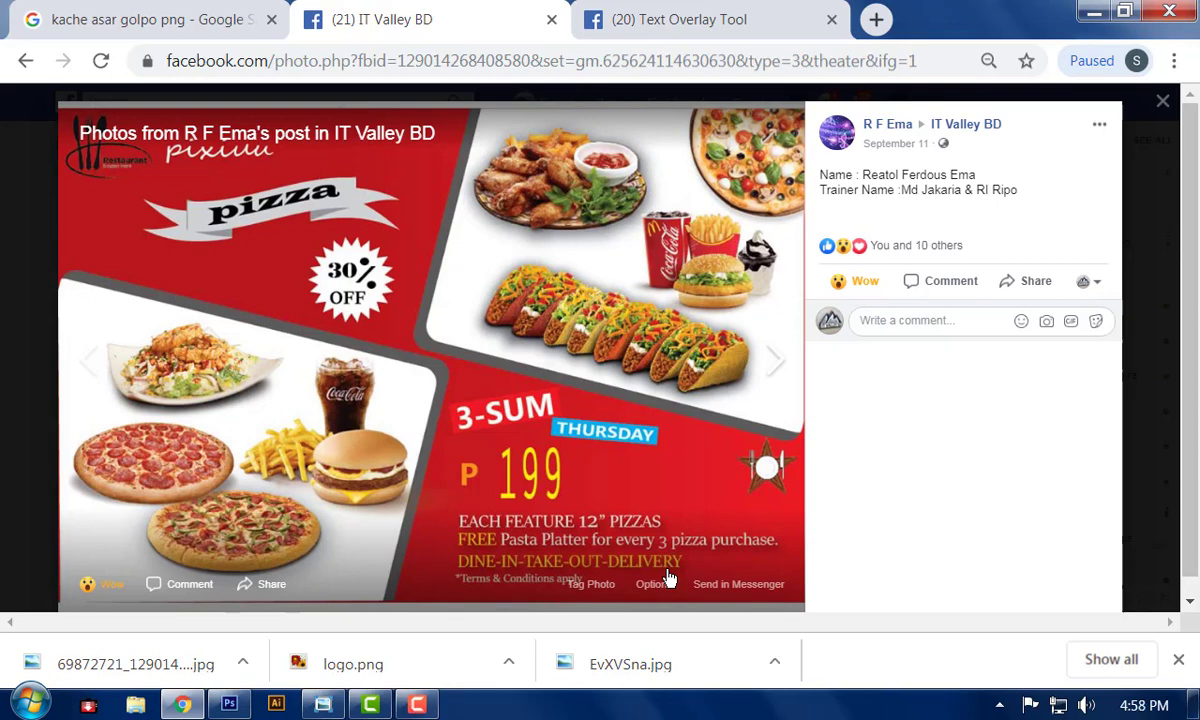
left_click(108, 455)
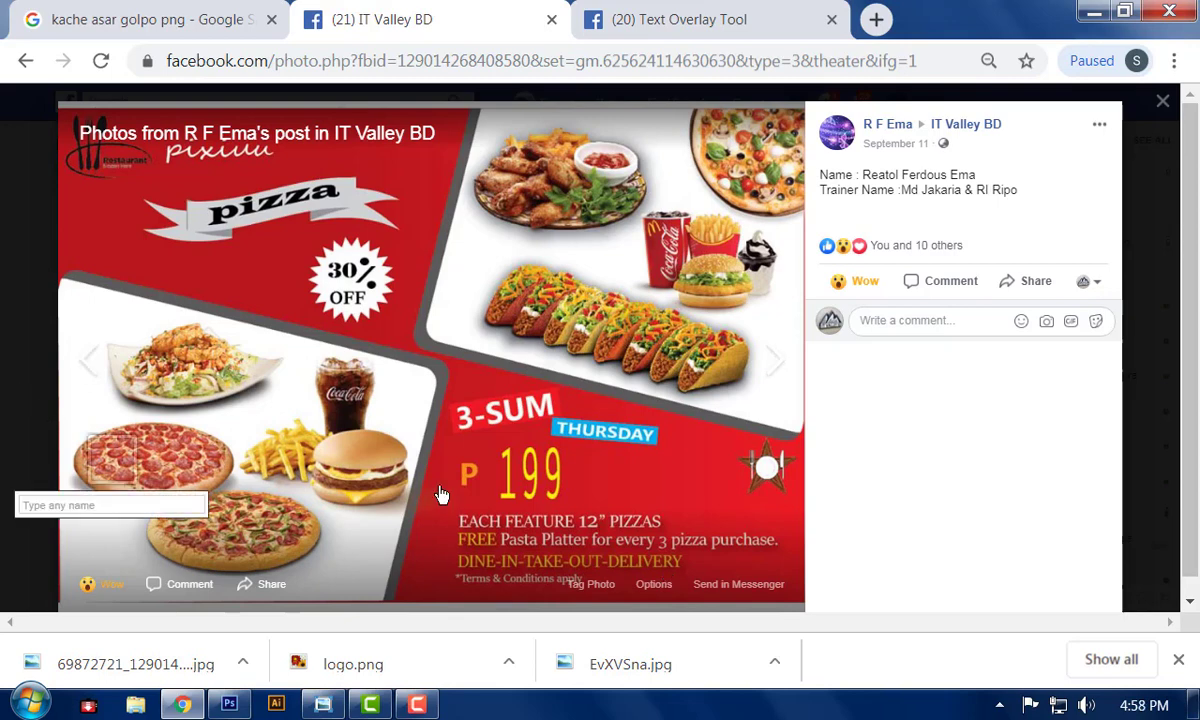
key("Escape")
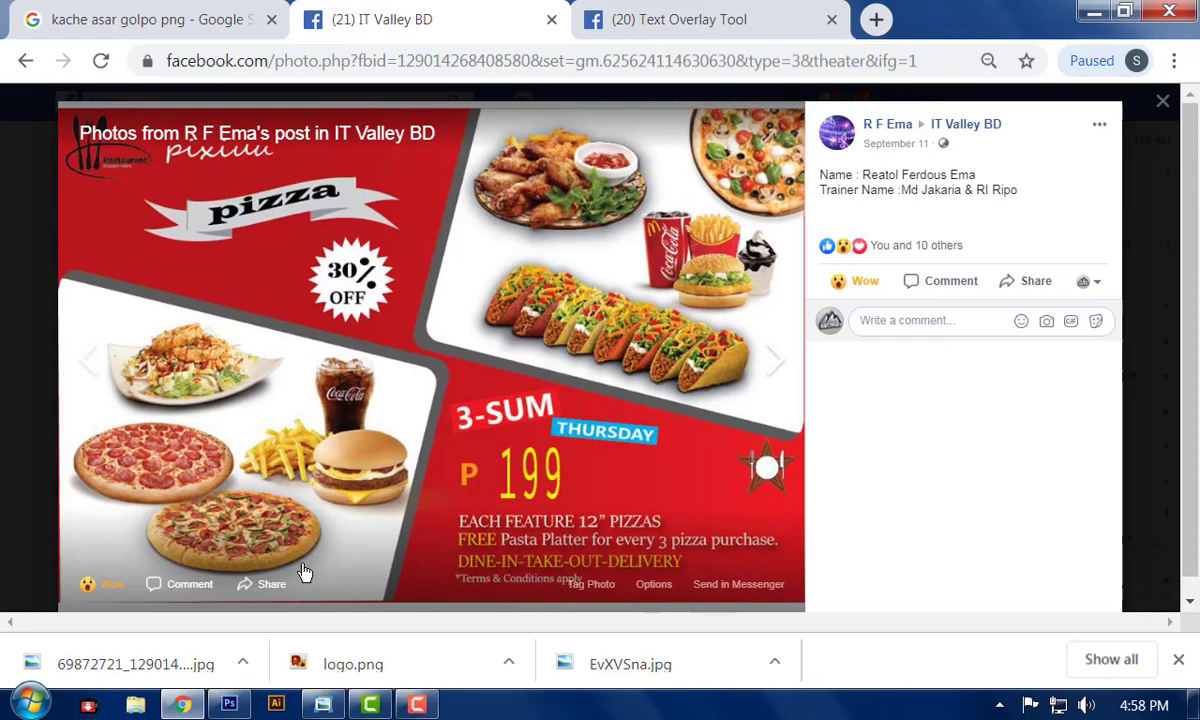
- Search Google for "instagram image size" in a new browser tab
left_click(230, 706)
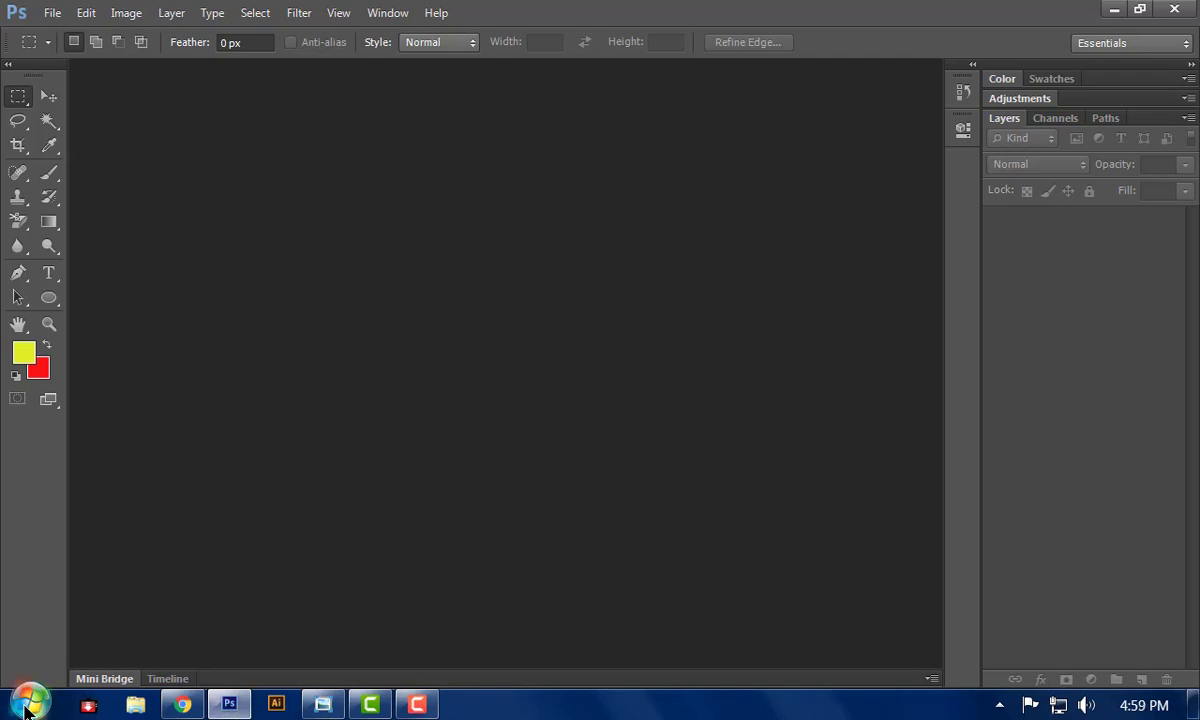
left_click(182, 706)
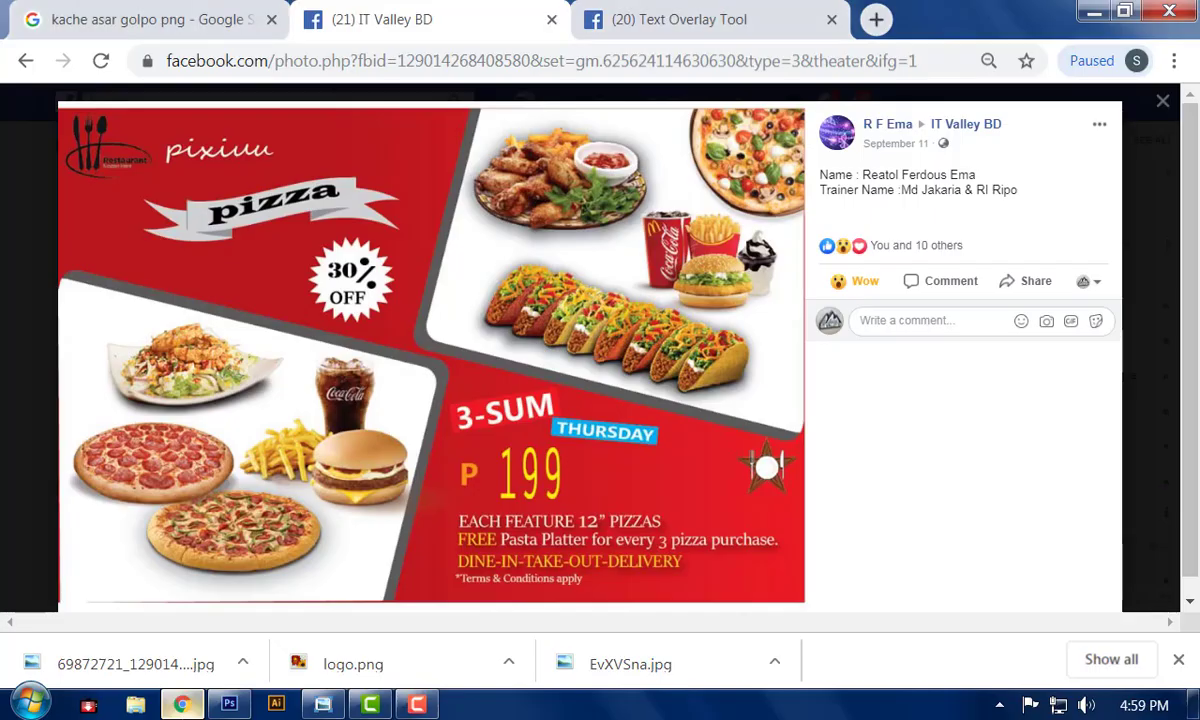
left_click(876, 19)
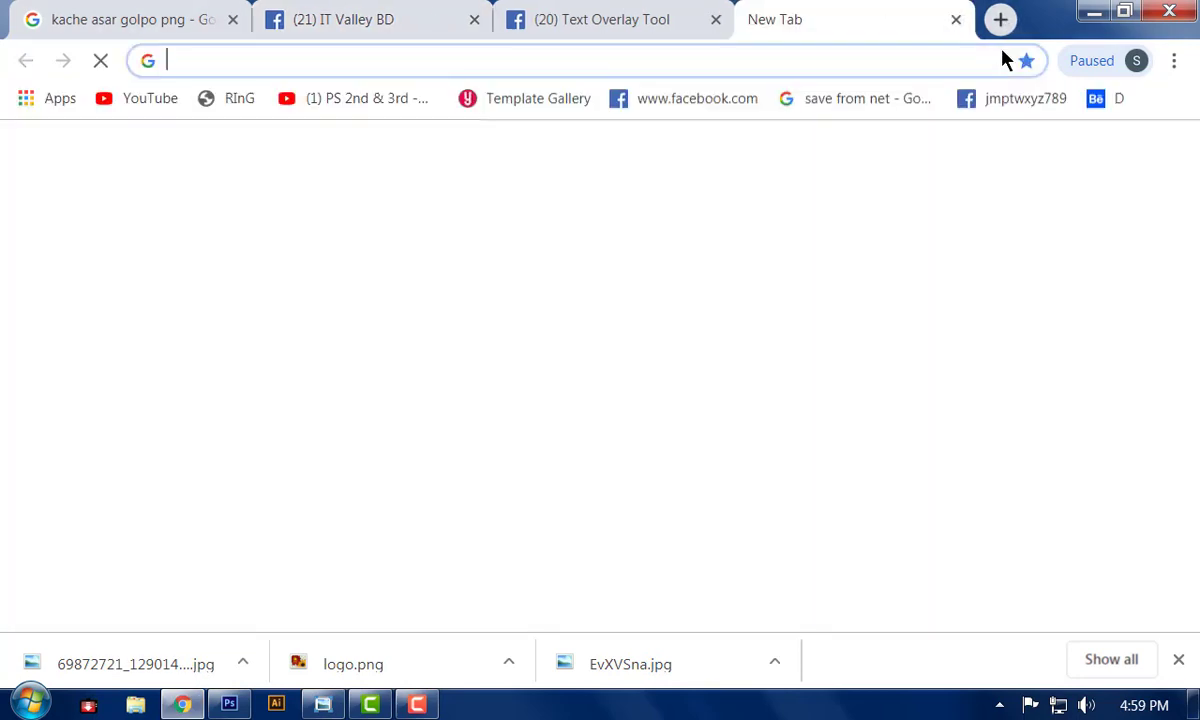
type("ins")
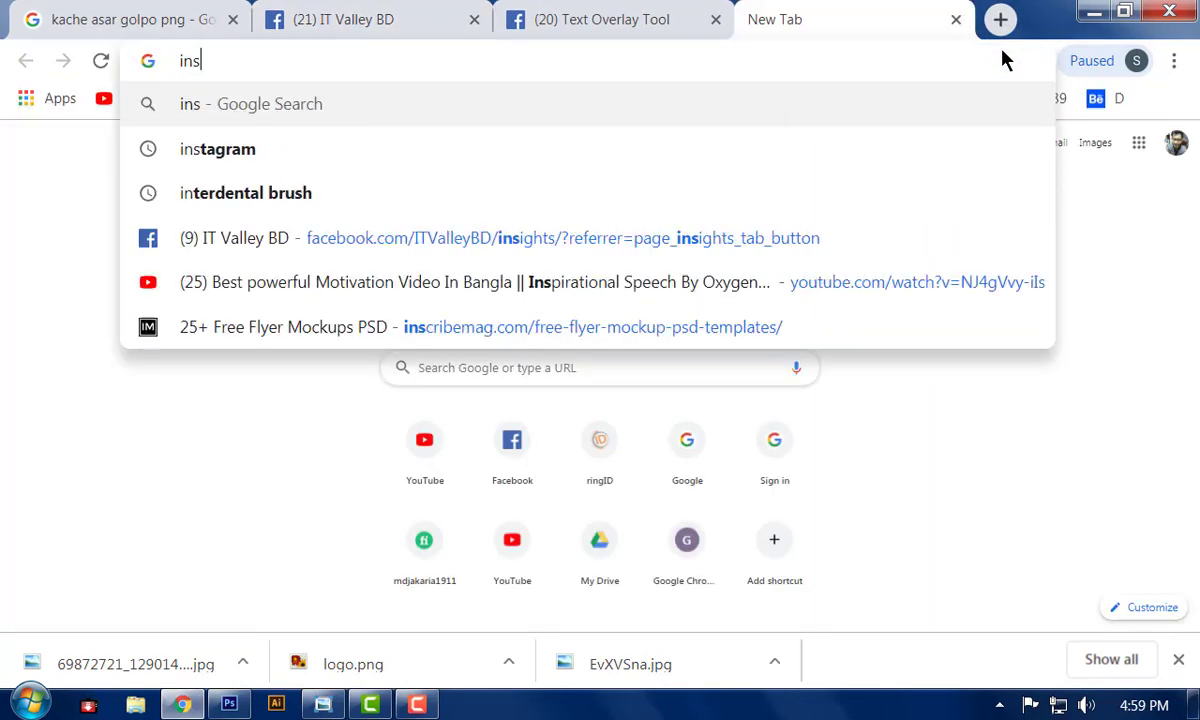
type("ta")
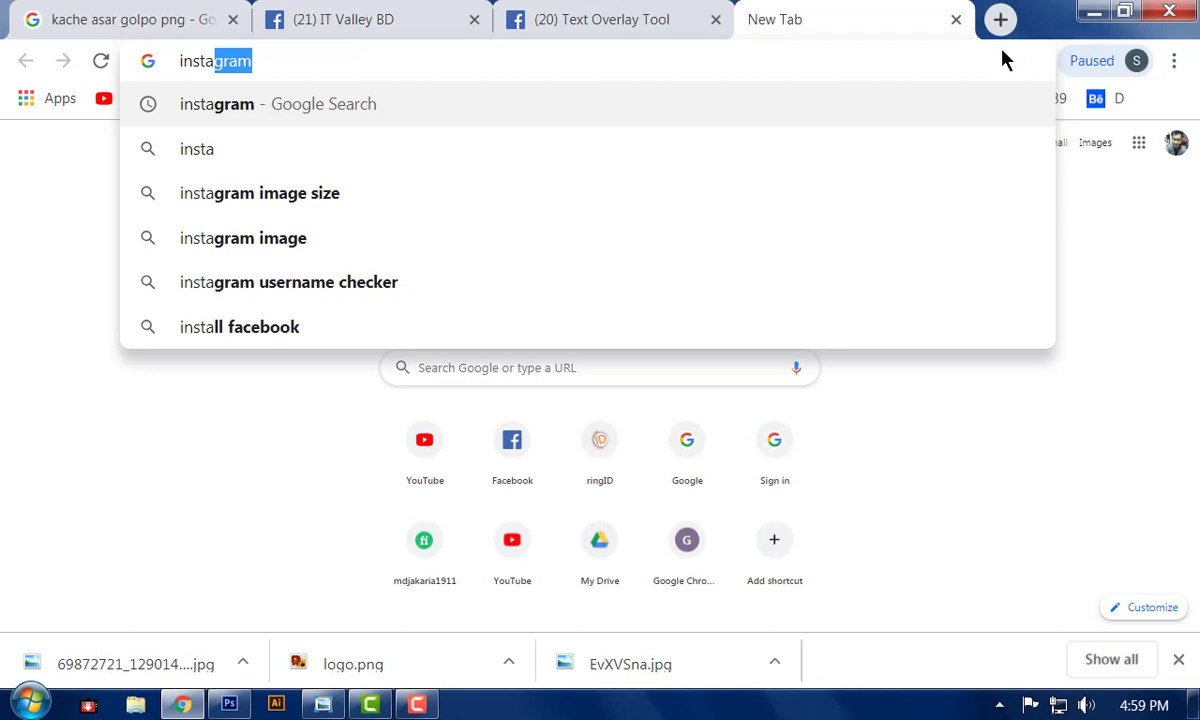
key("Right")
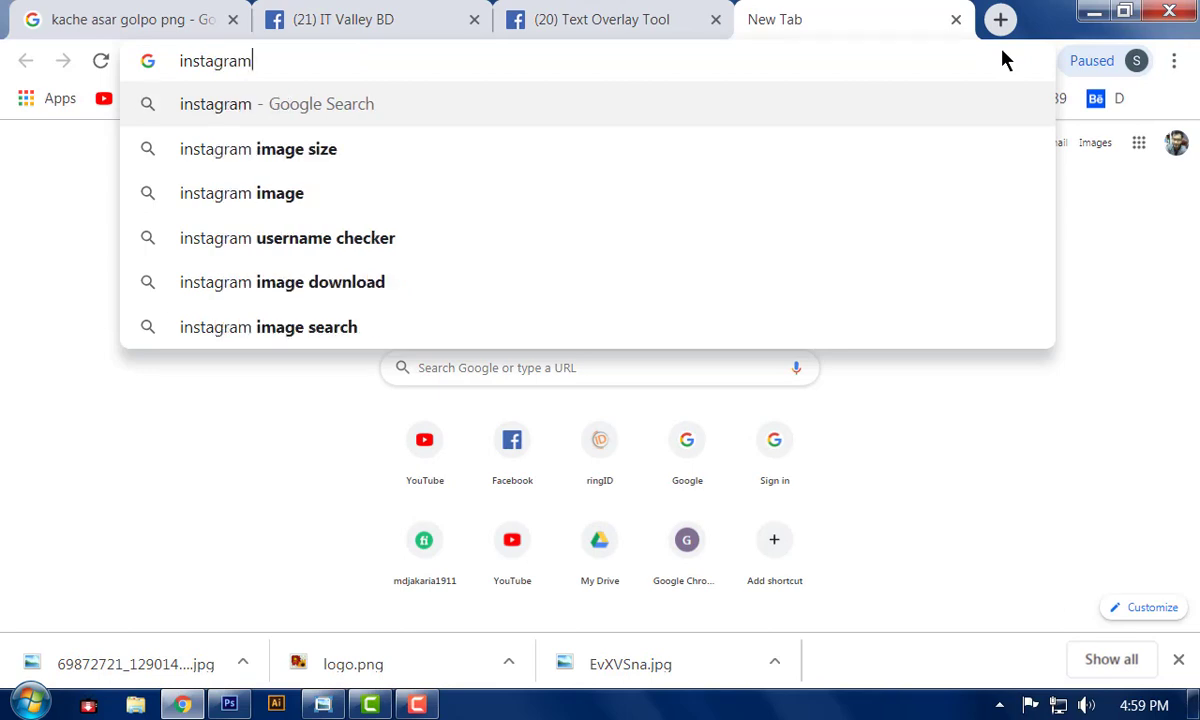
key("Down")
key("Return")
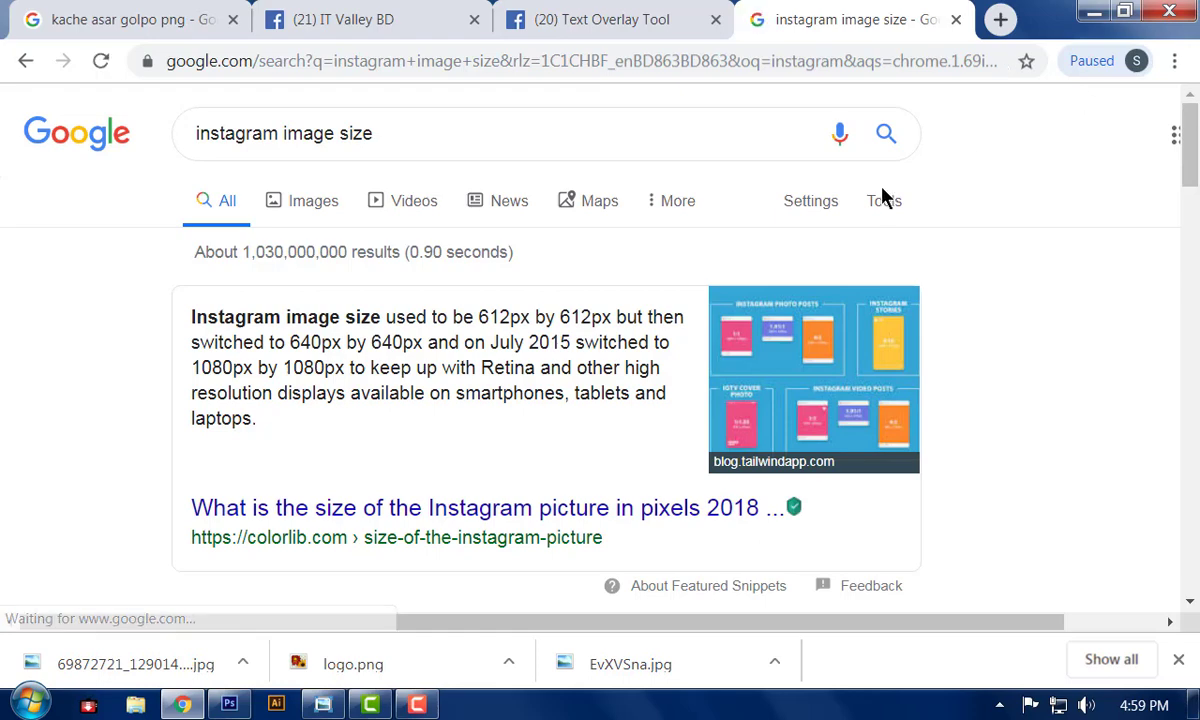
- Highlight the Instagram pixel dimensions in the featured search result to compare them
left_click_drag(479, 317, 609, 318)
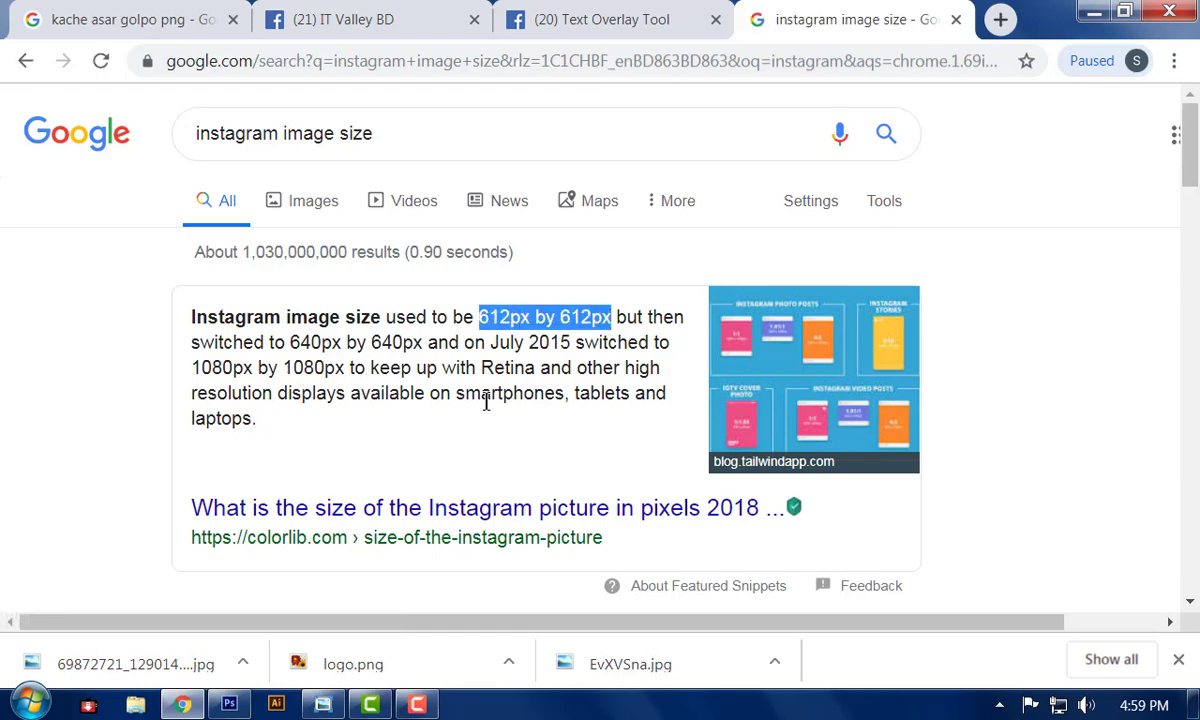
left_click_drag(190, 367, 393, 344)
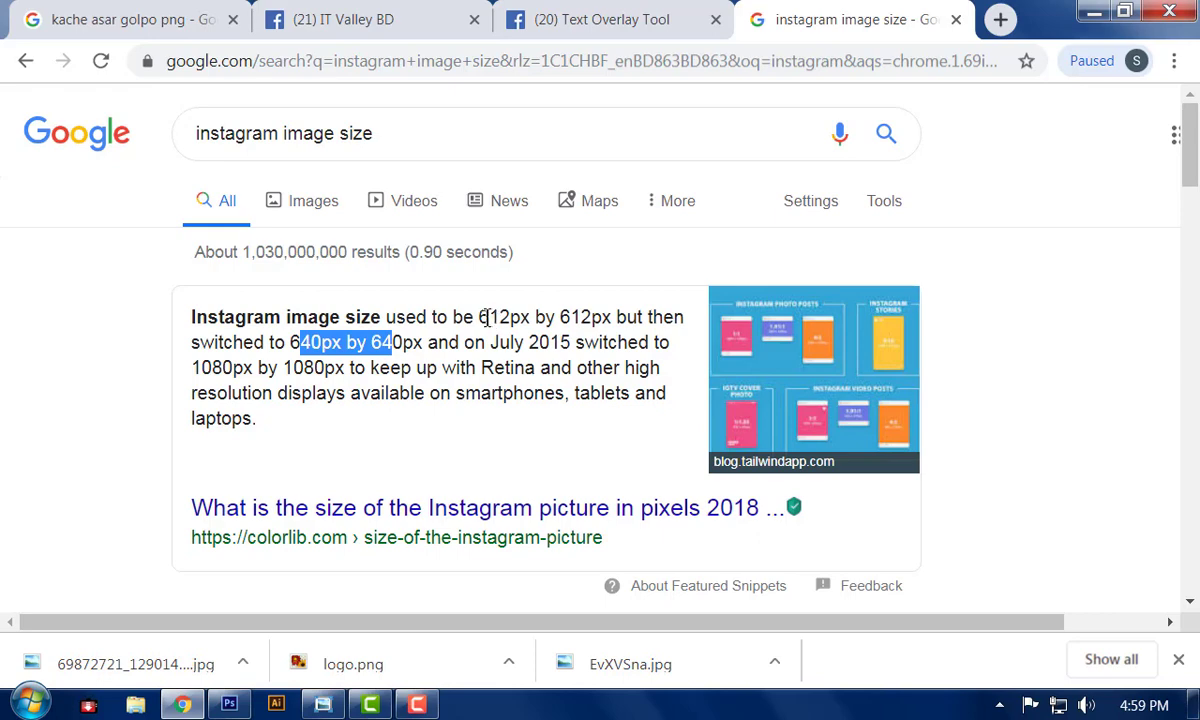
left_click_drag(483, 317, 592, 318)
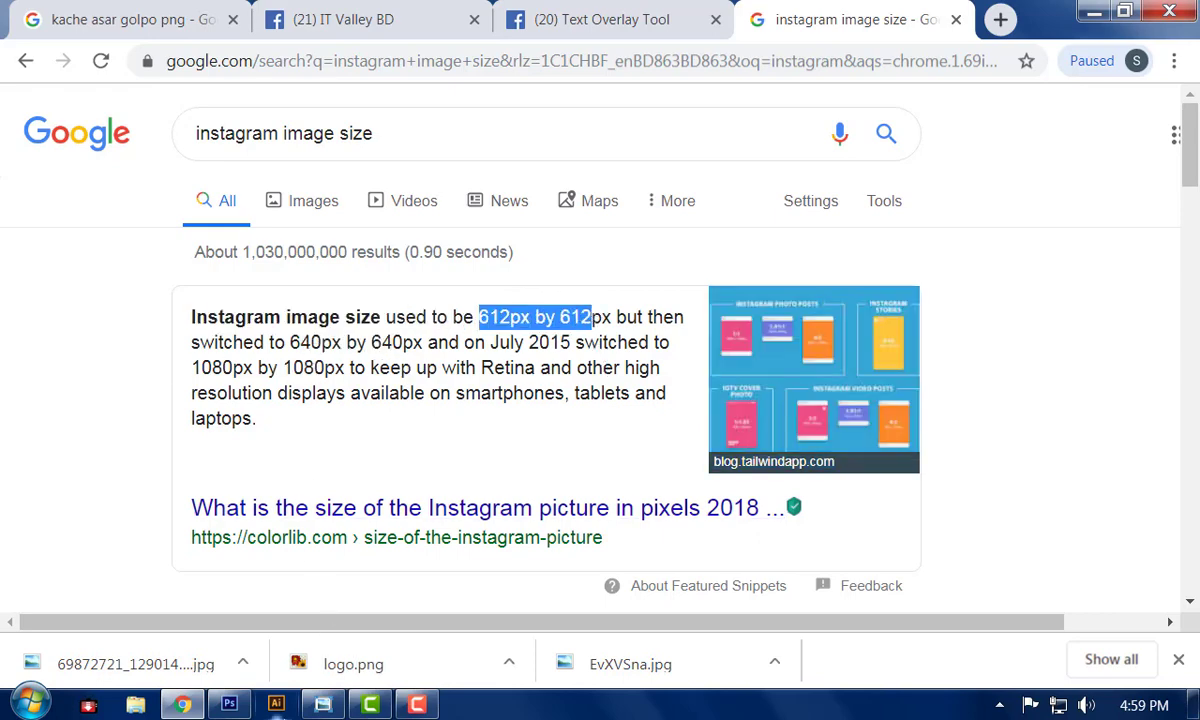
- Start a new document in Photoshop, with pixels as the unit and both width and height set to 1080
left_click(229, 705)
left_click(52, 13)
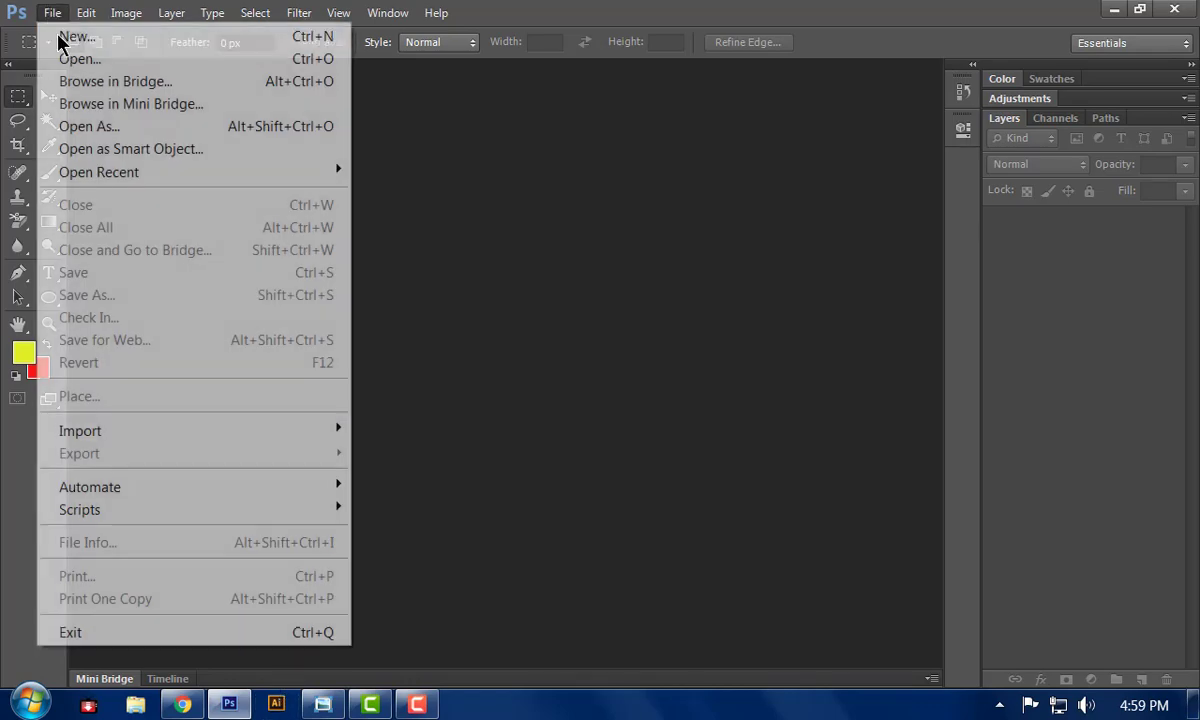
left_click(62, 38)
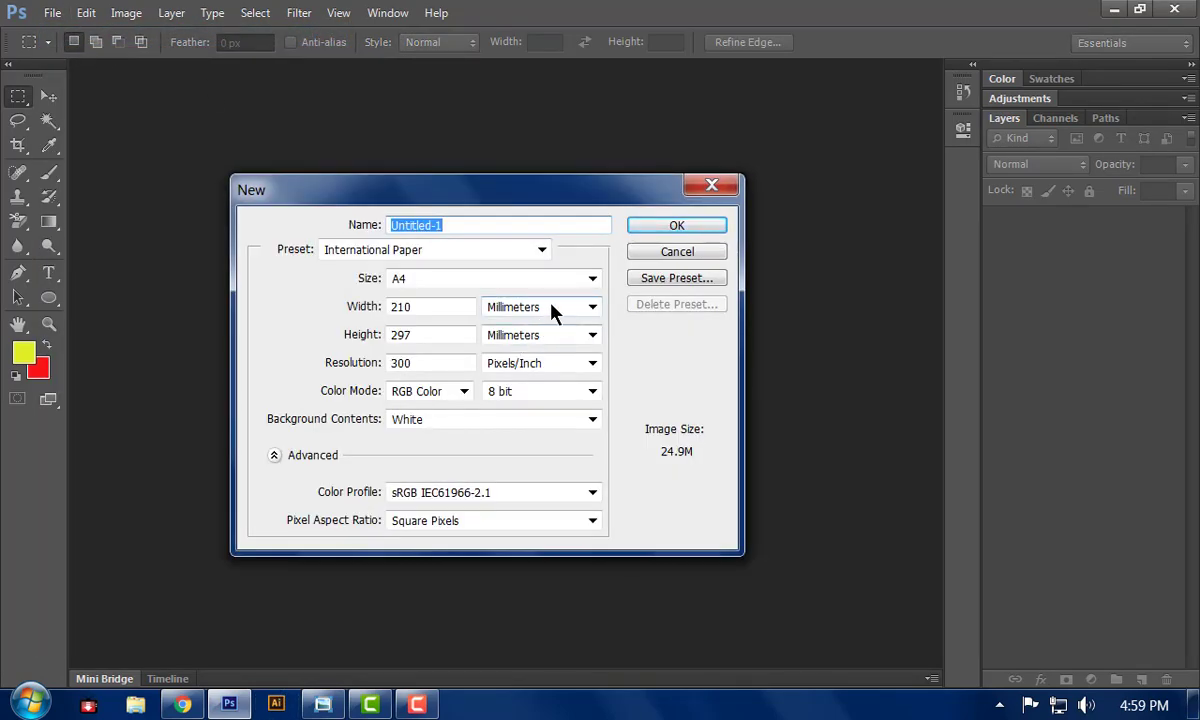
left_click(551, 311)
left_click(499, 327)
left_click_drag(440, 307, 262, 296)
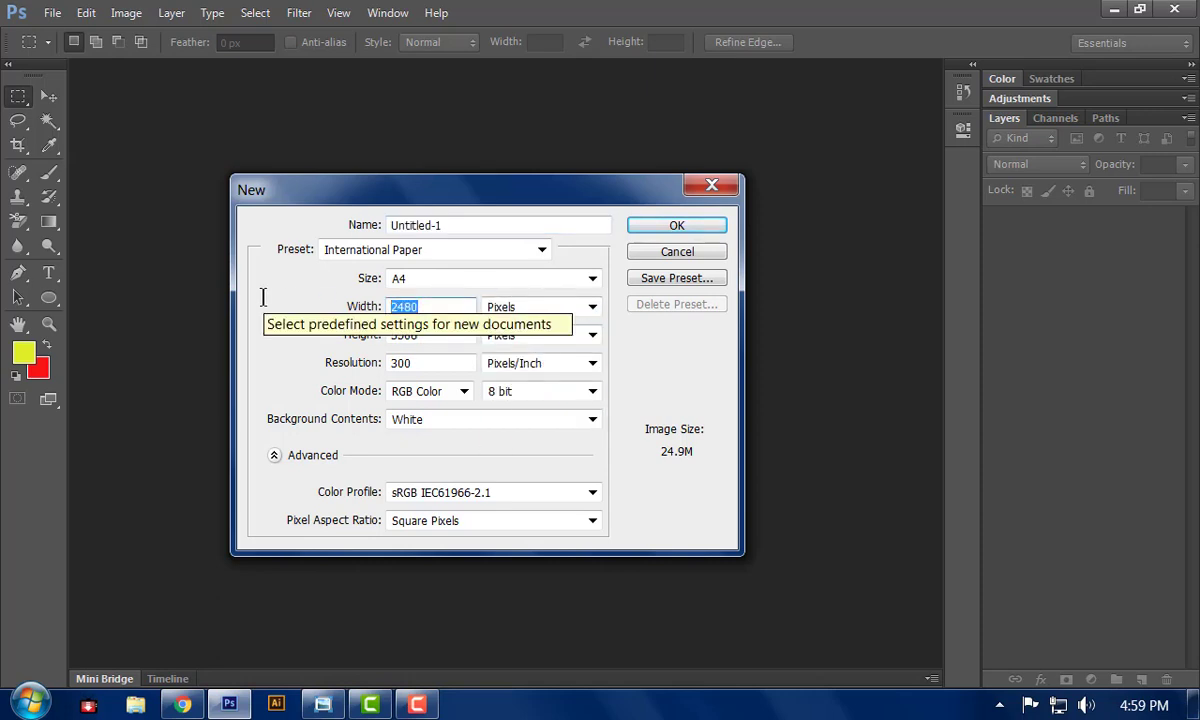
type("1080")
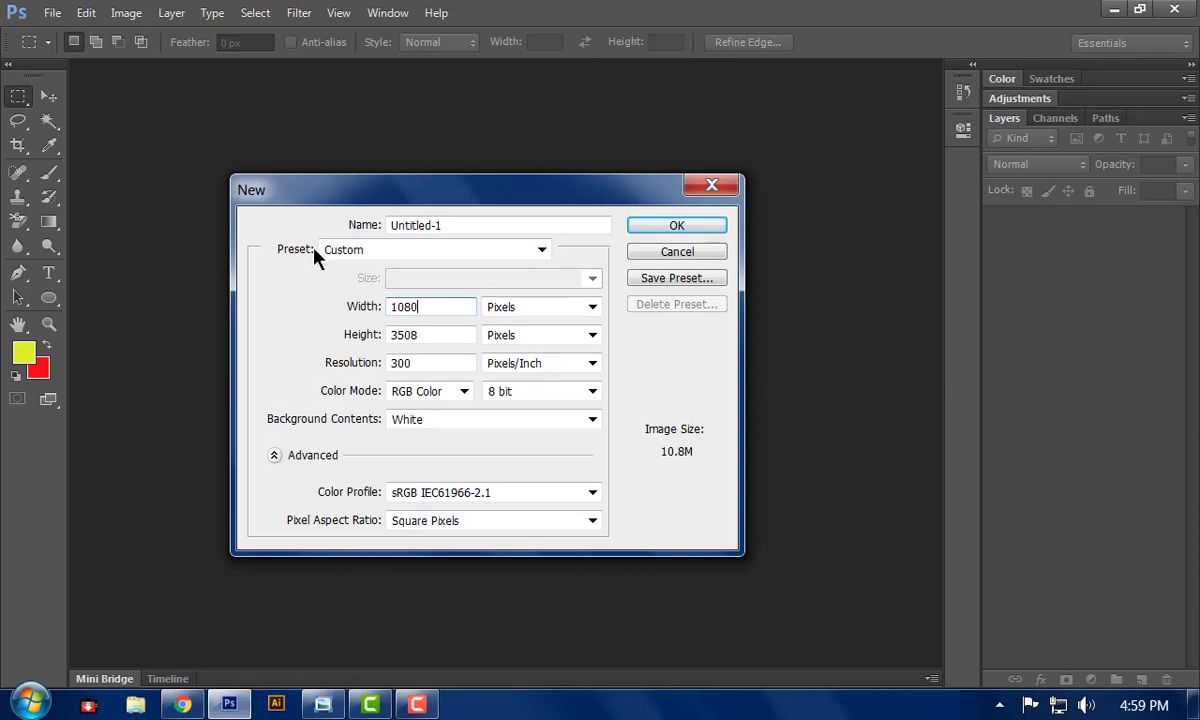
left_click_drag(423, 335, 122, 271)
type("1080")
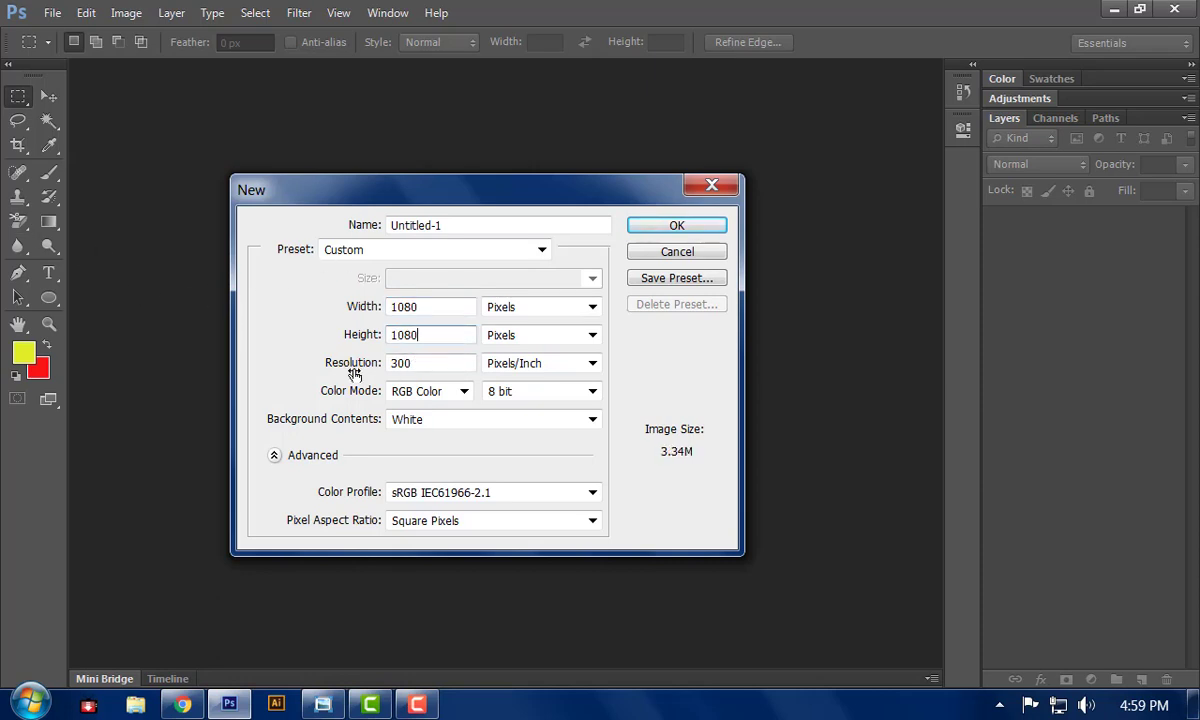
- Set the new document's resolution to 72 pixels/inch and create it
left_click_drag(429, 362, 336, 370)
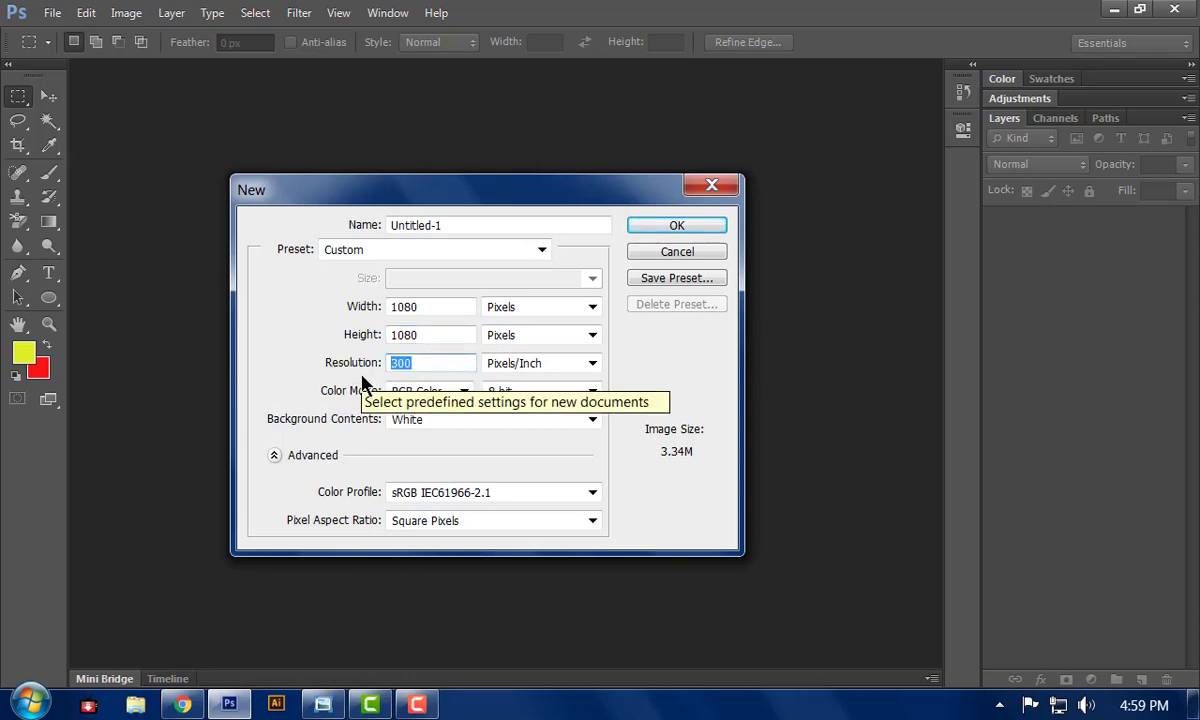
type("72")
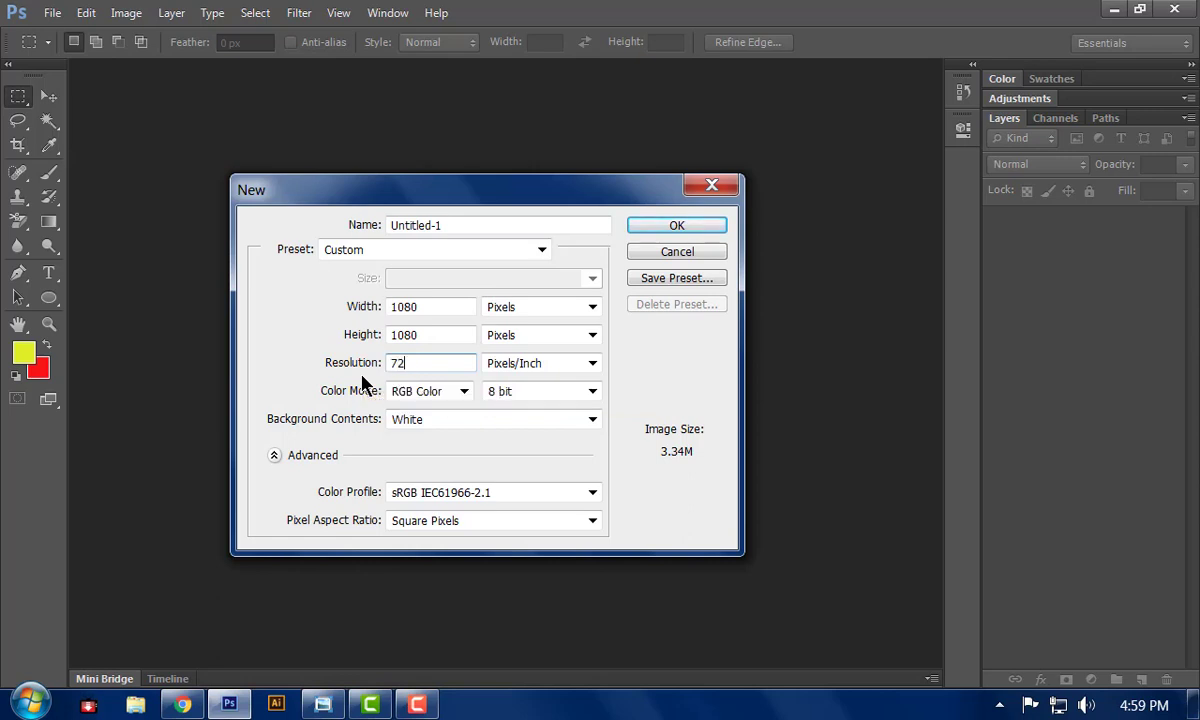
left_click(685, 227)
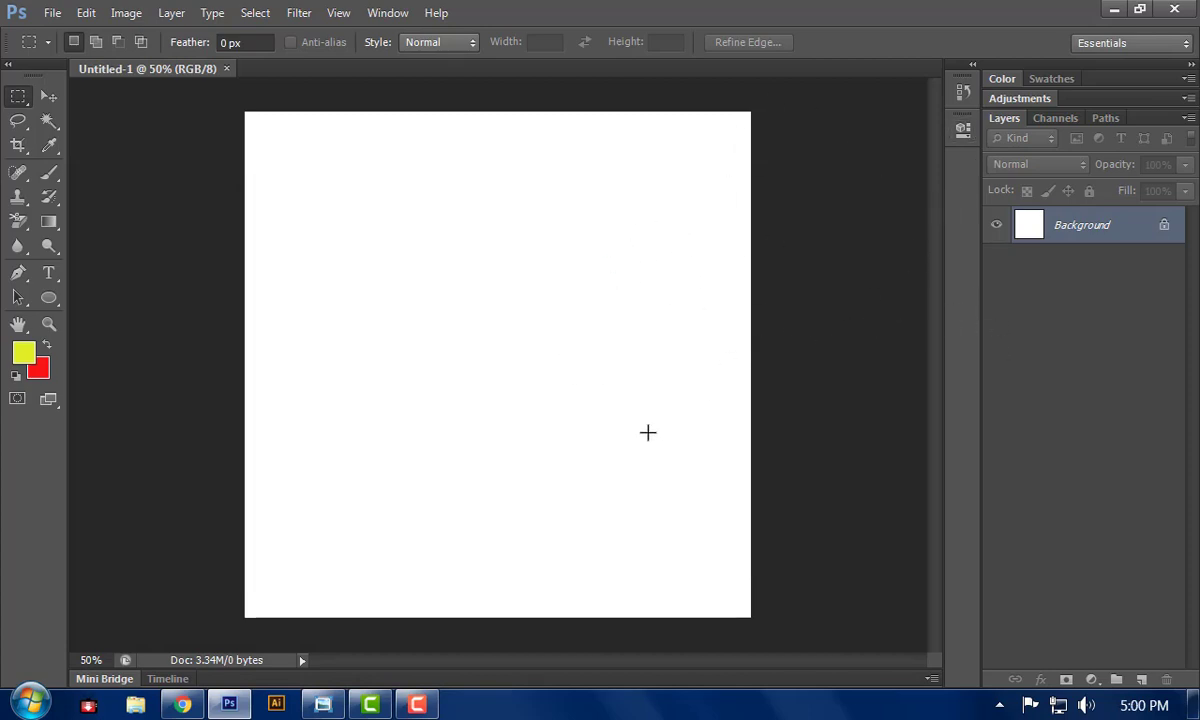
- Return to the browser, search Google for "facebook post image size" and highlight the recommended 1200 x 628 feed ad size
left_click_drag(664, 12, 959, 204)
left_click(378, 14)
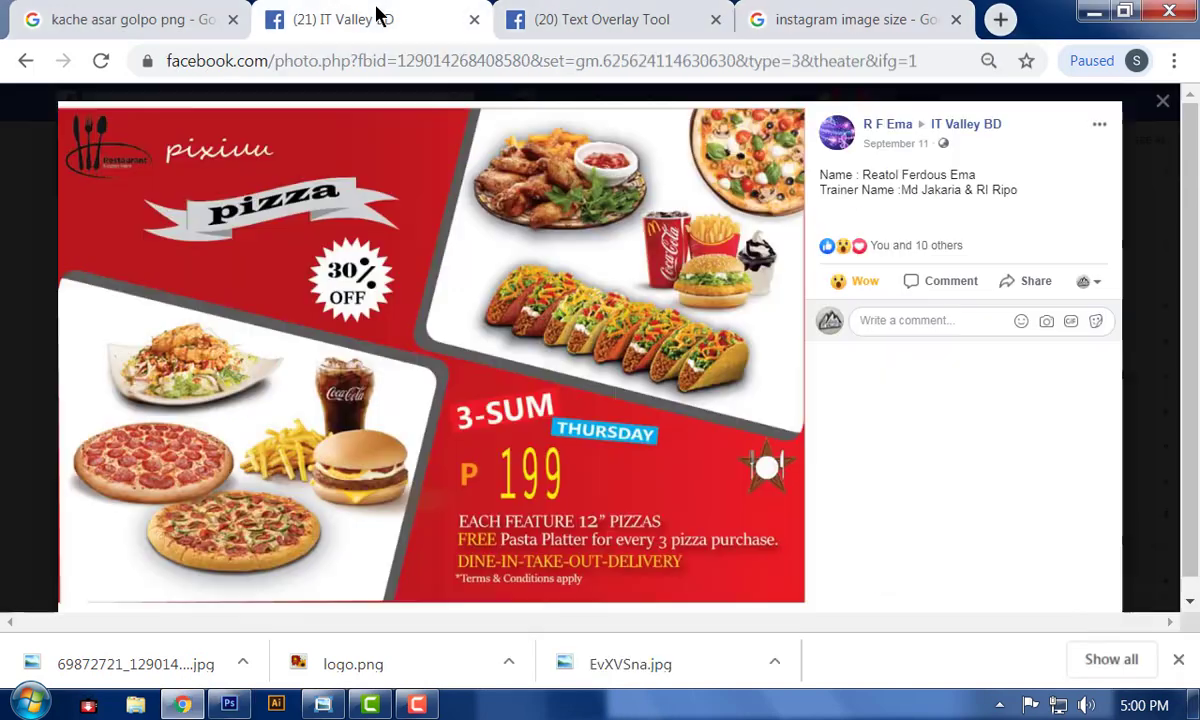
left_click(812, 14)
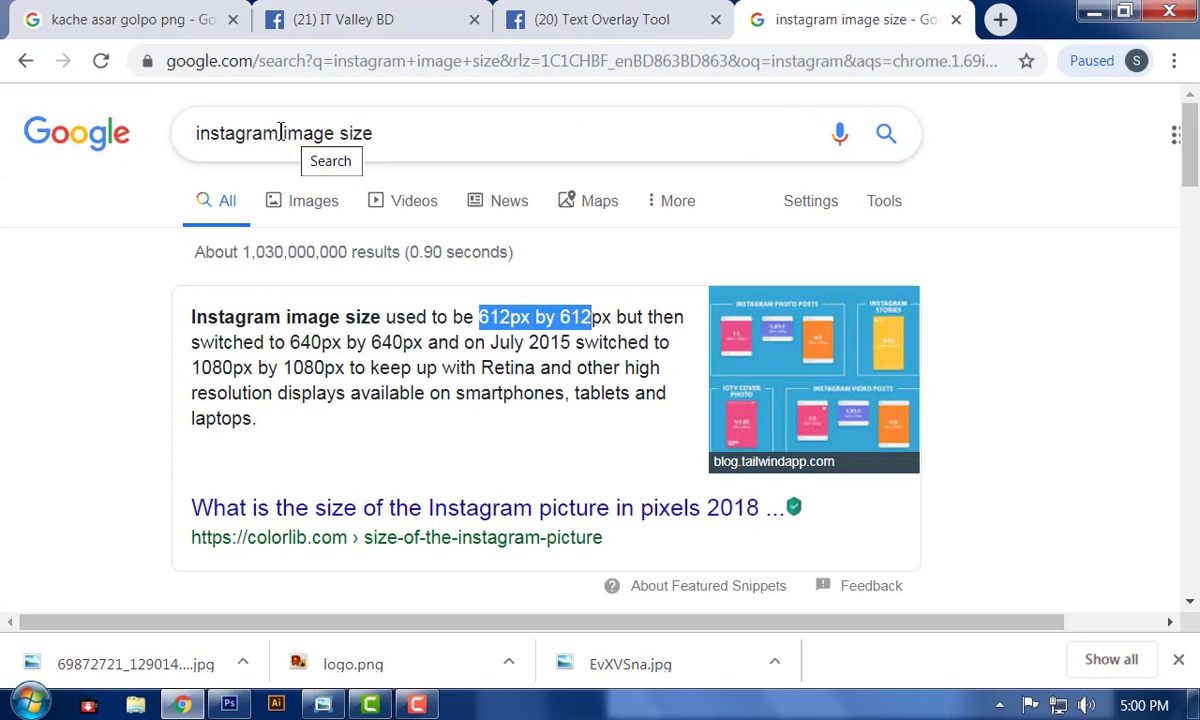
left_click_drag(281, 133, 120, 138)
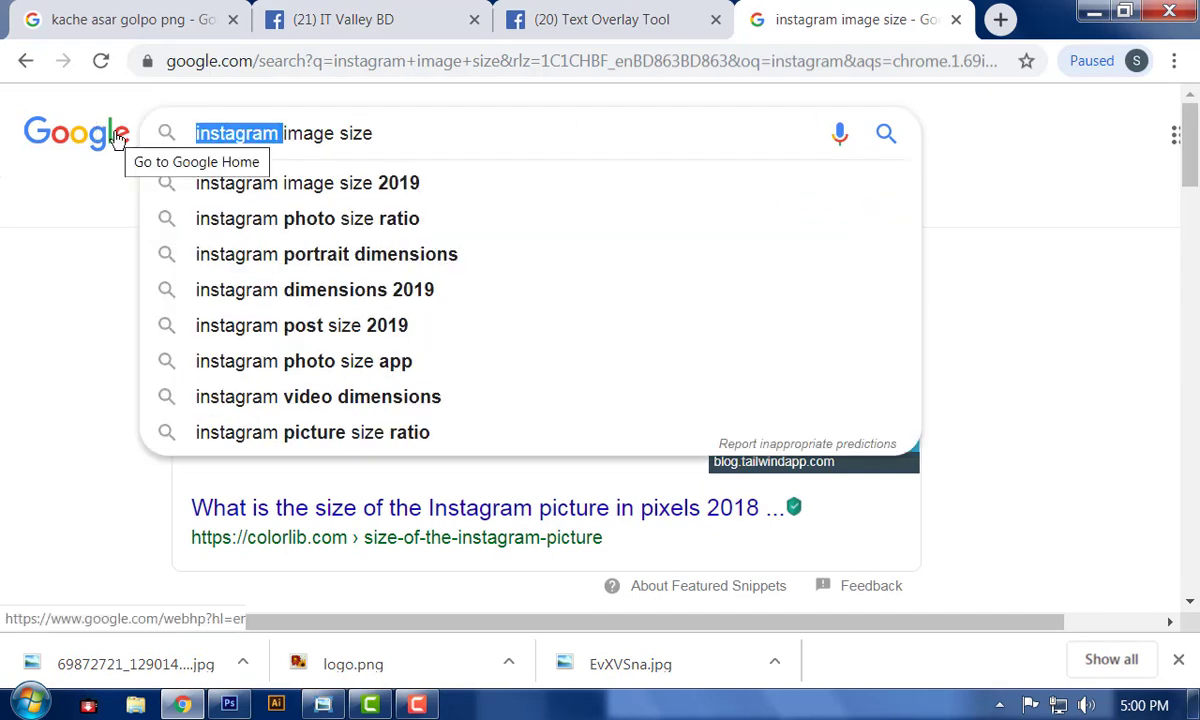
type("f")
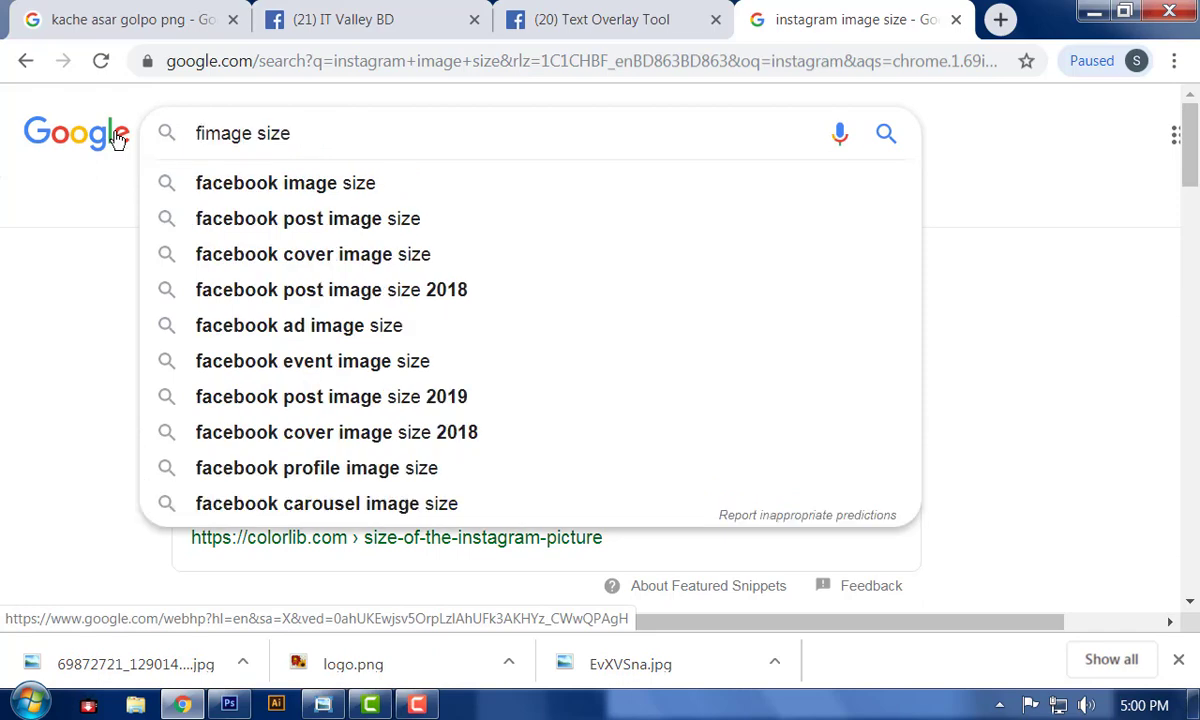
key("Down")
key("Down")
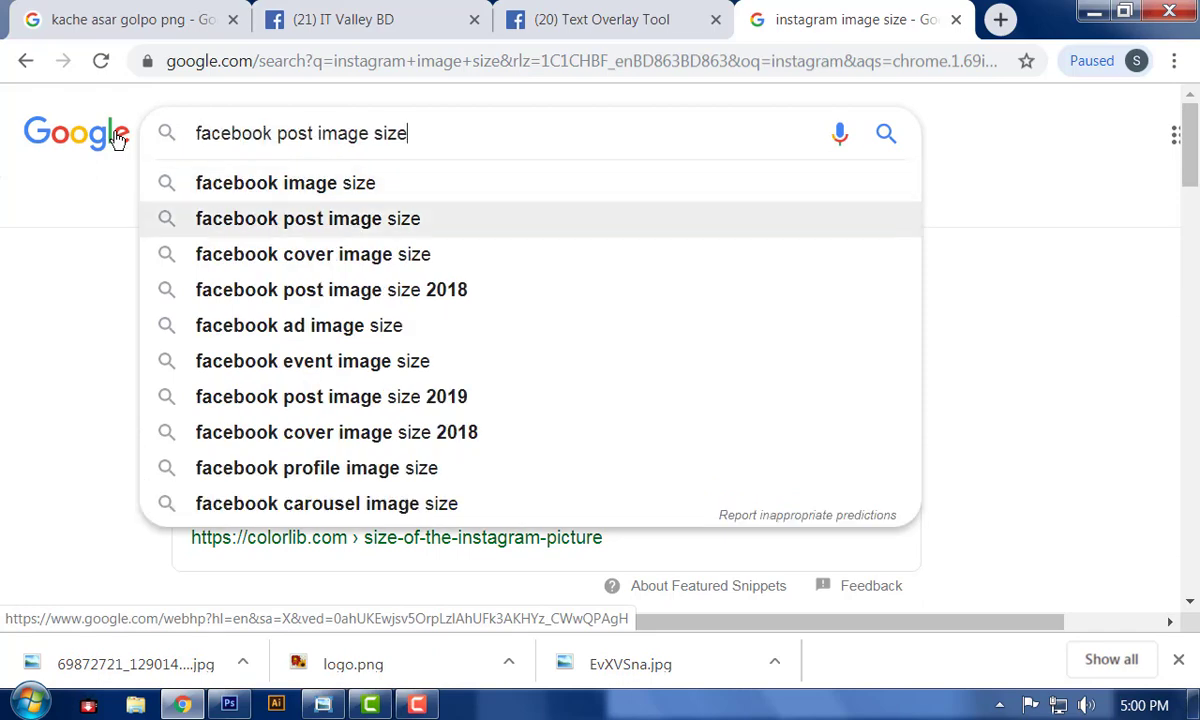
key("Return")
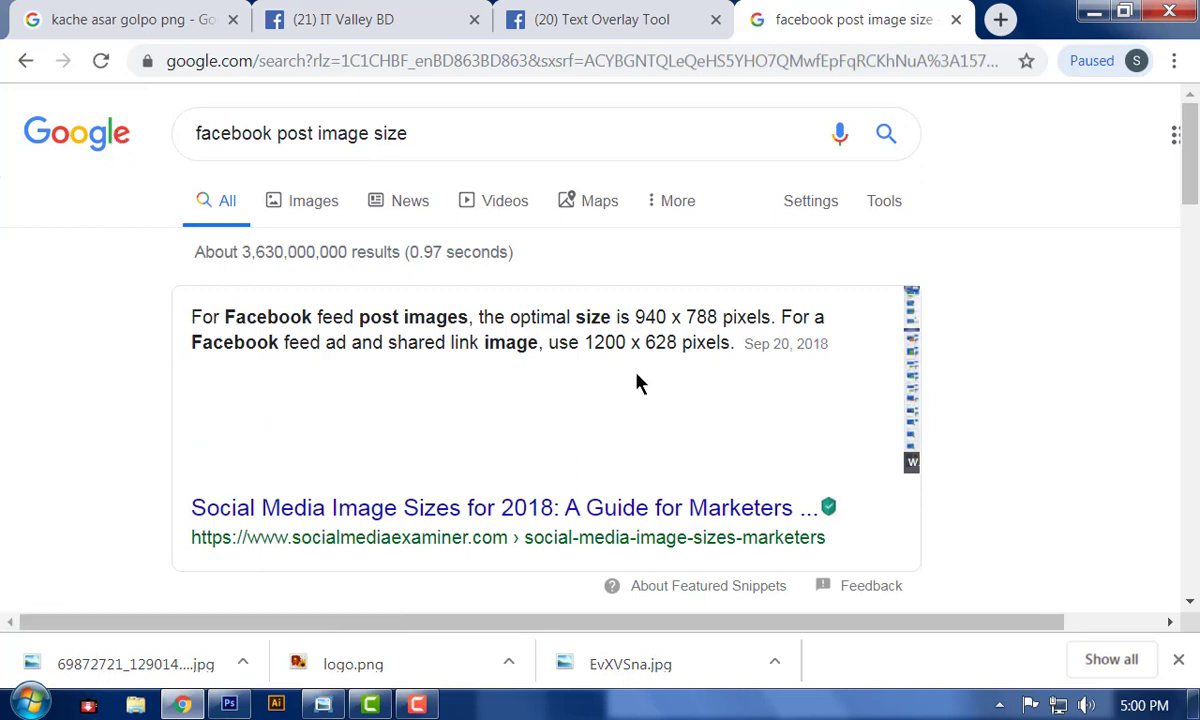
left_click_drag(583, 343, 678, 343)
- Switch to Photoshop and close the blank untitled document
left_click(229, 705)
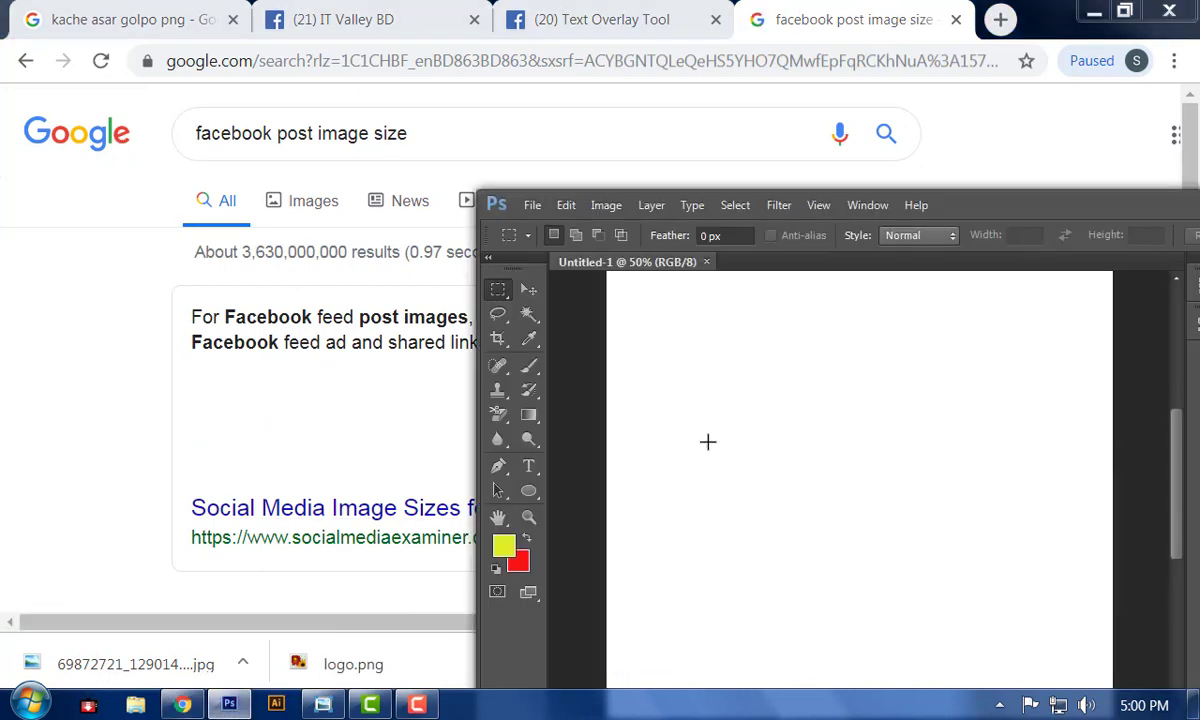
key("alt+Tab")
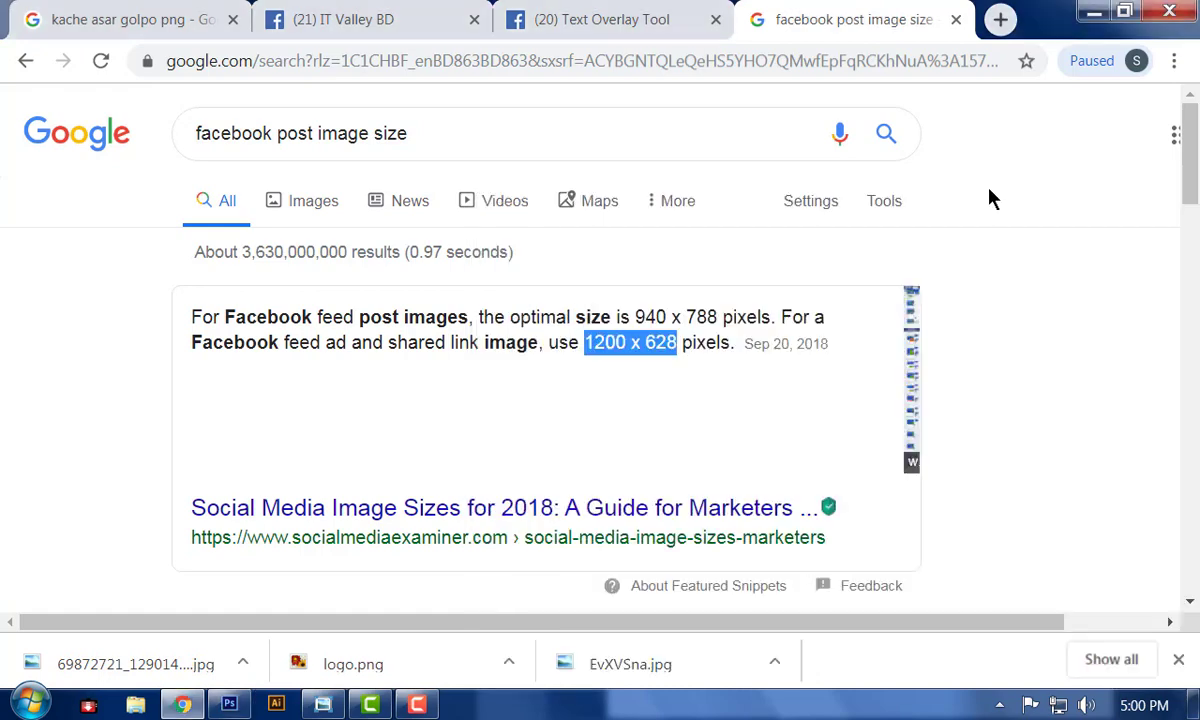
left_click(229, 705)
left_click(706, 261)
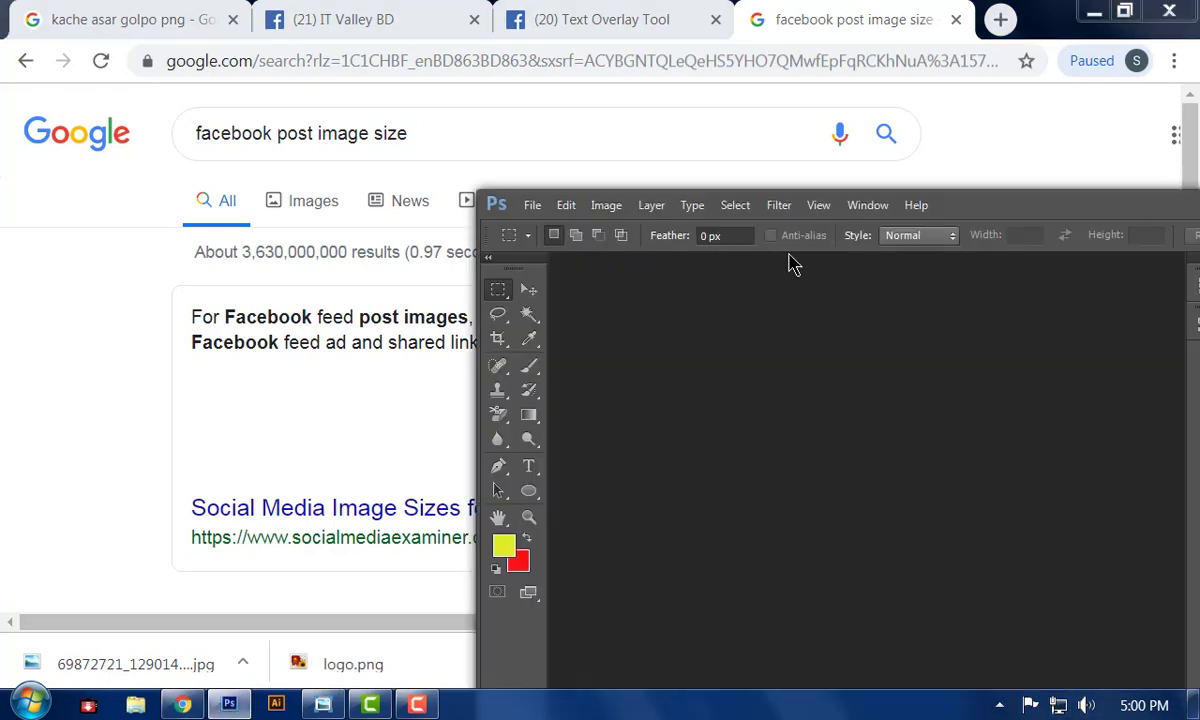
- Create a new document 1200 pixels wide and 628 pixels high
double_click(959, 208)
left_click(84, 13)
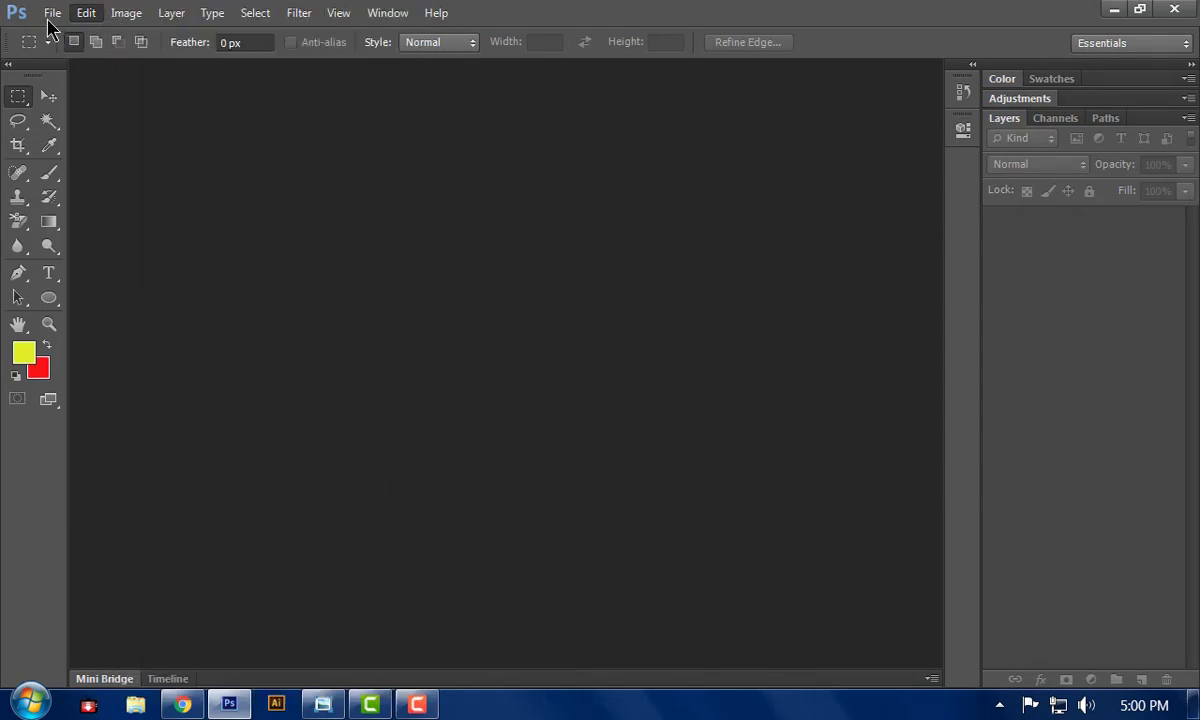
left_click(52, 13)
left_click(58, 37)
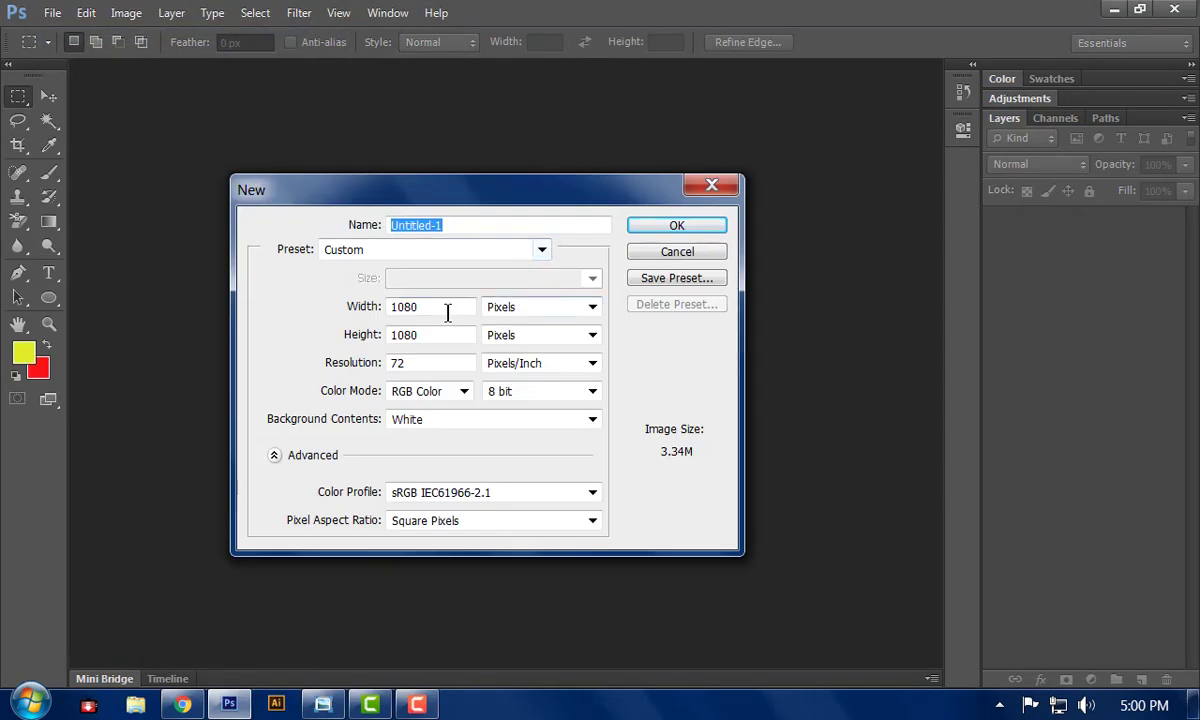
double_click(447, 311)
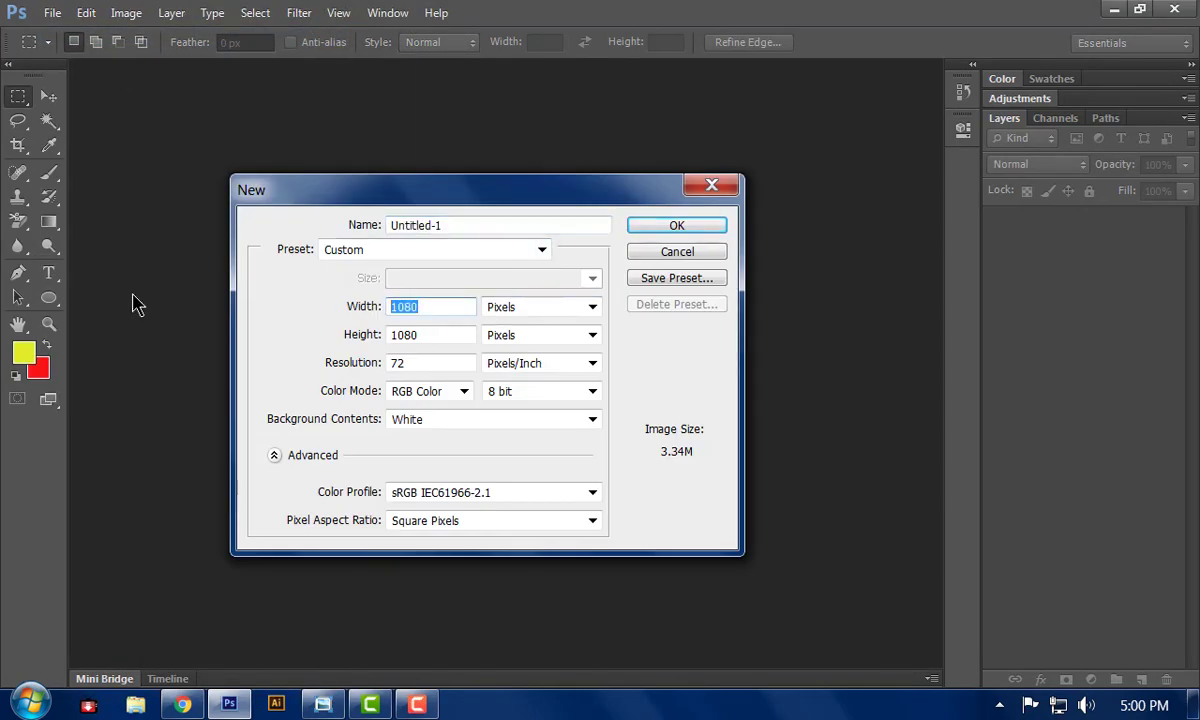
type("1200")
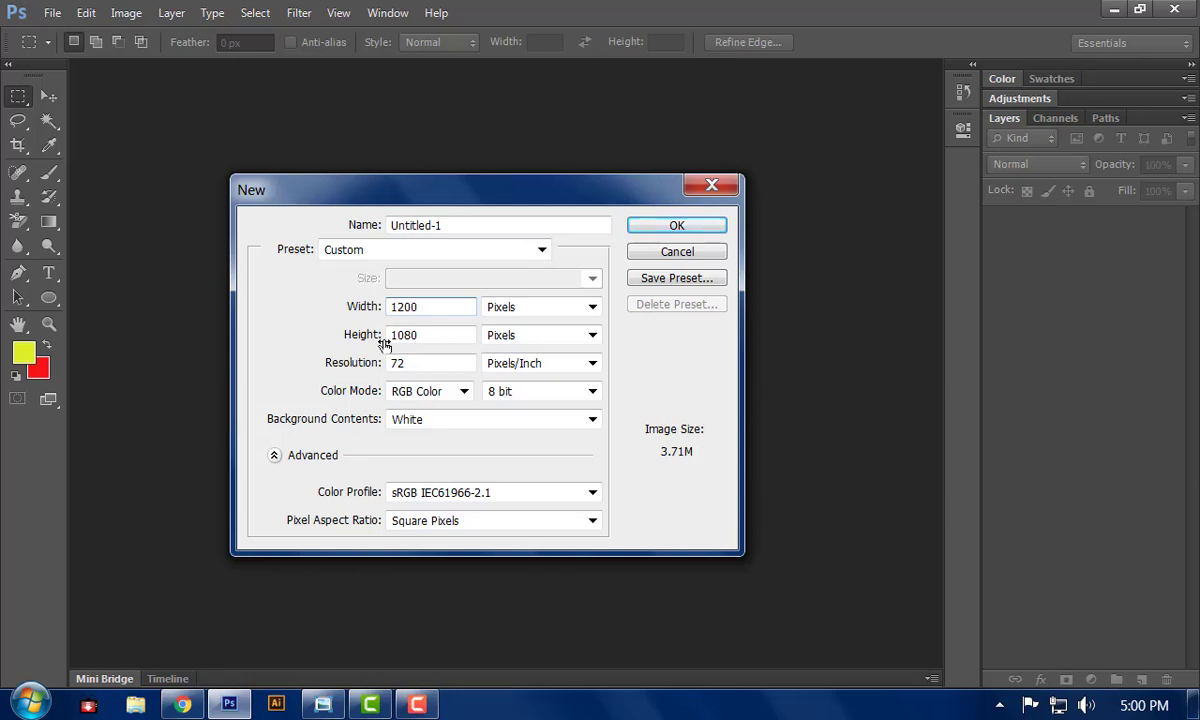
double_click(448, 334)
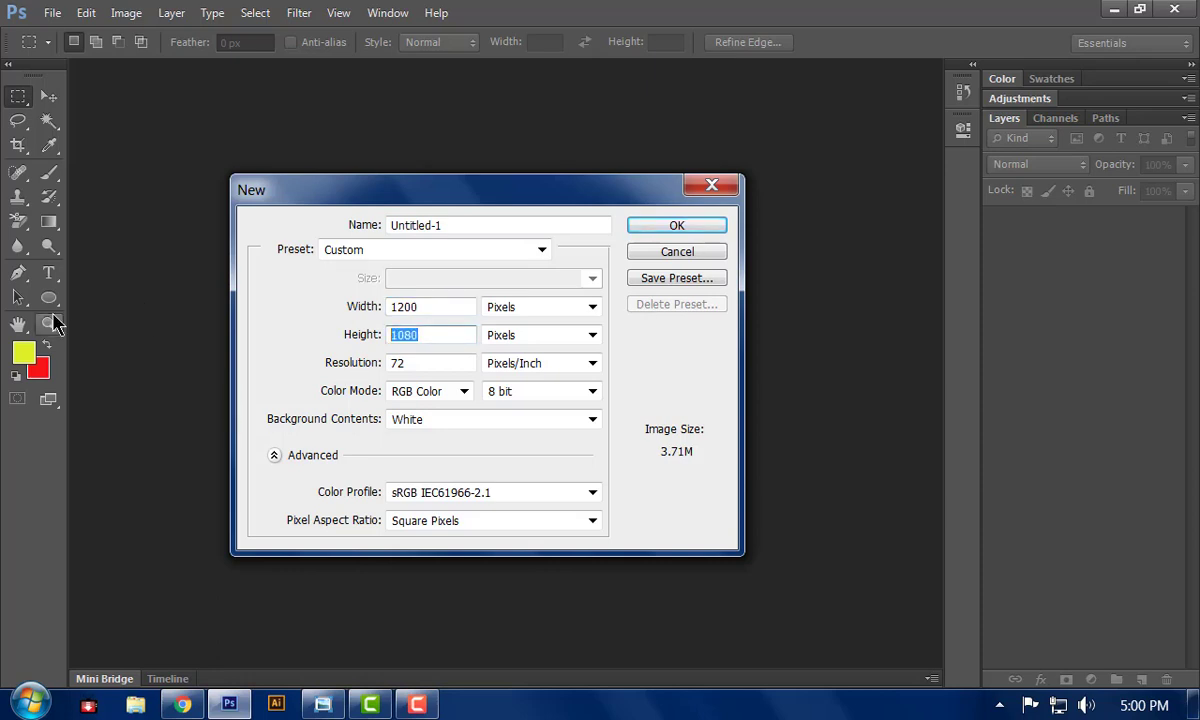
type("625")
key("BackSpace")
type("8")
left_click(711, 226)
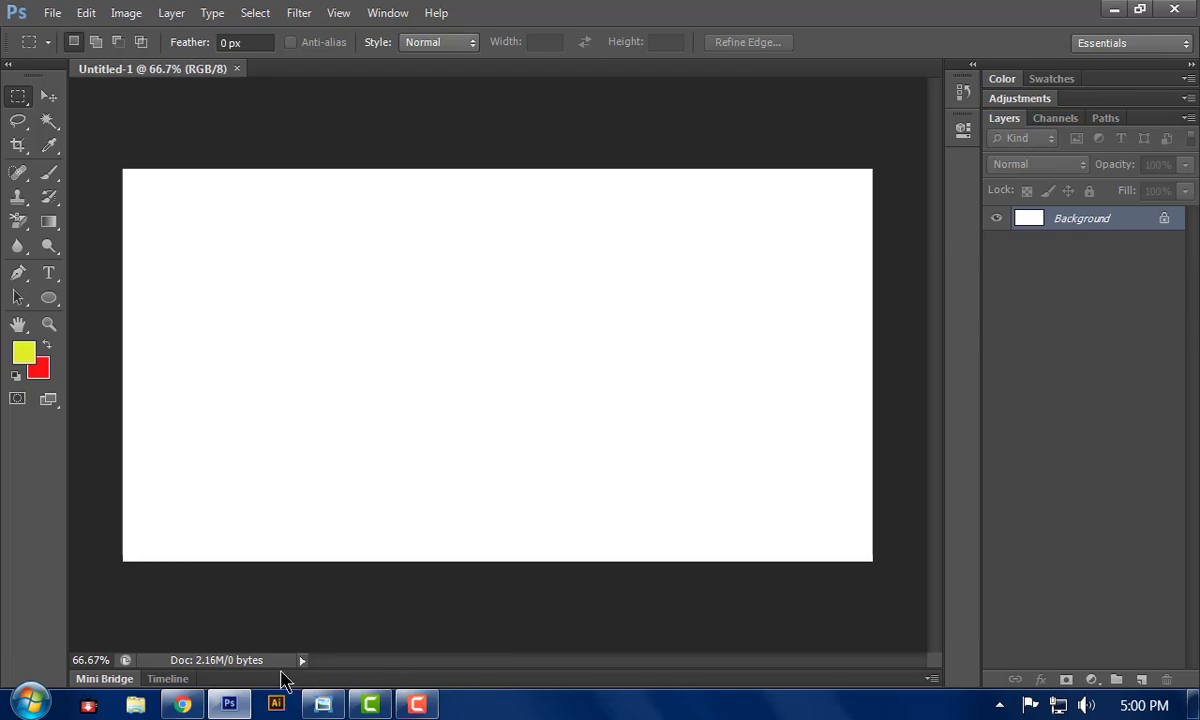
- Switch to the browser to view the pizza promotion post on Facebook, and return to Photoshop
left_click(182, 705)
left_click(358, 22)
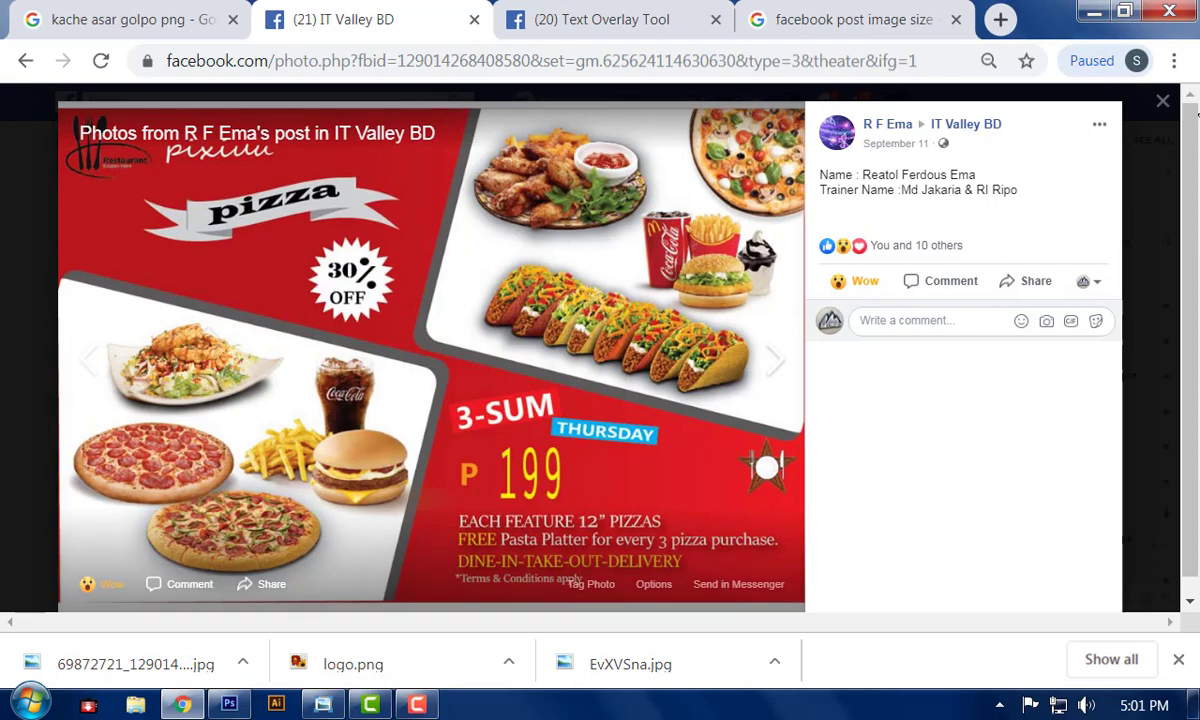
left_click(232, 706)
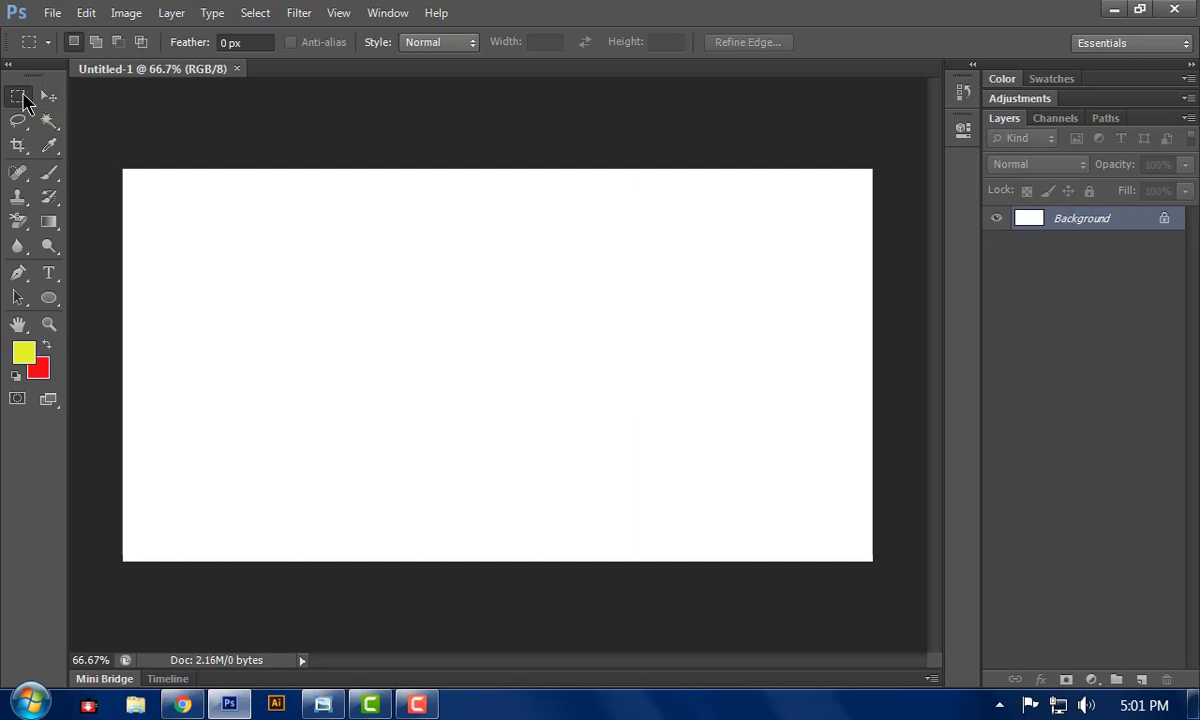
- Make and clear a trial marquee selection, and draw a yellow rectangle shape about 573 x 391 px right of the canvas centre
left_click_drag(310, 239, 578, 502)
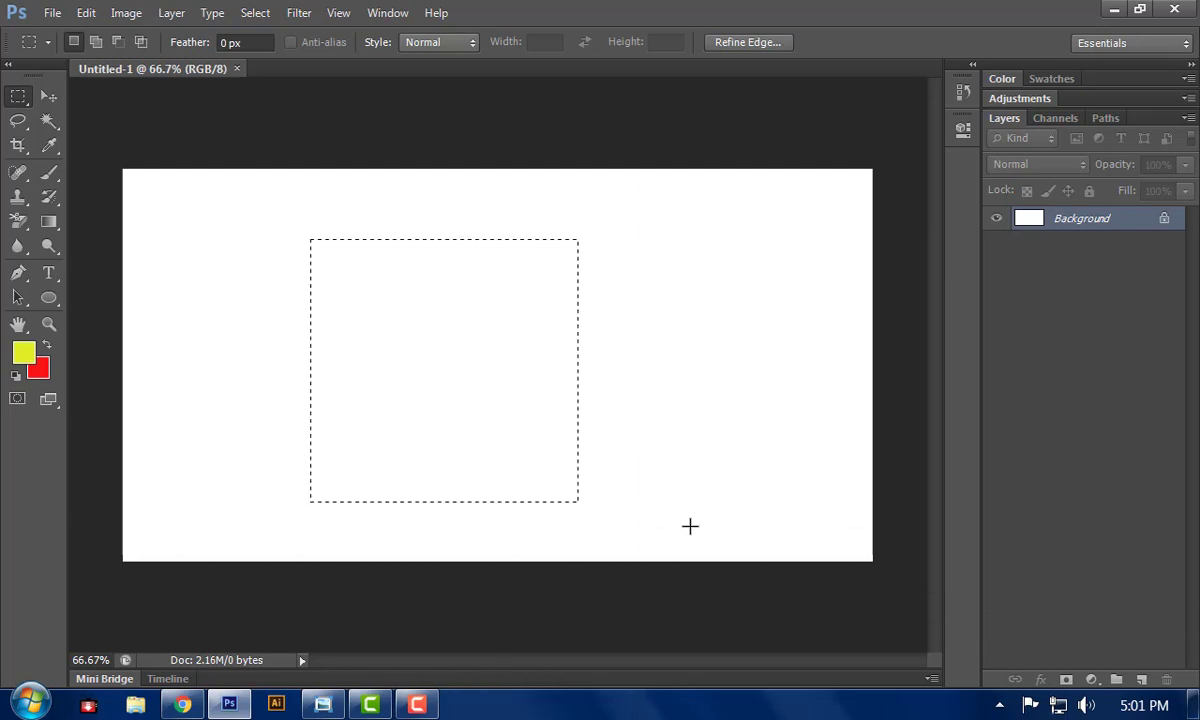
key("ctrl+d")
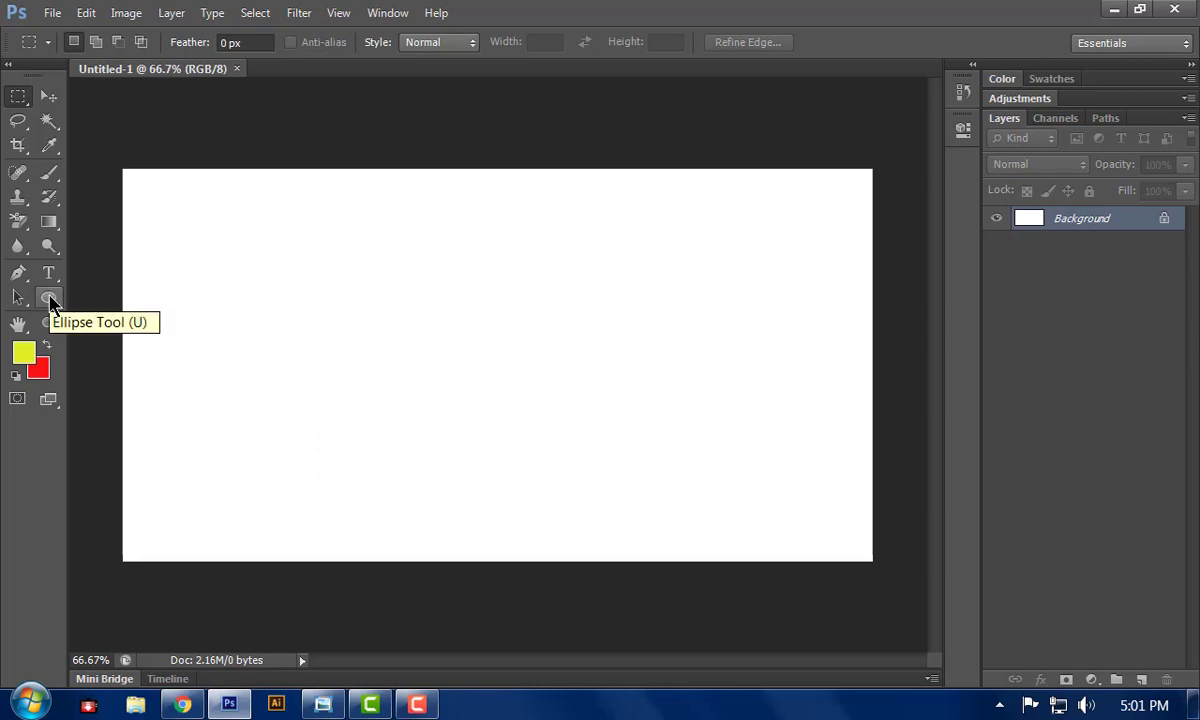
left_click_drag(50, 300, 166, 305)
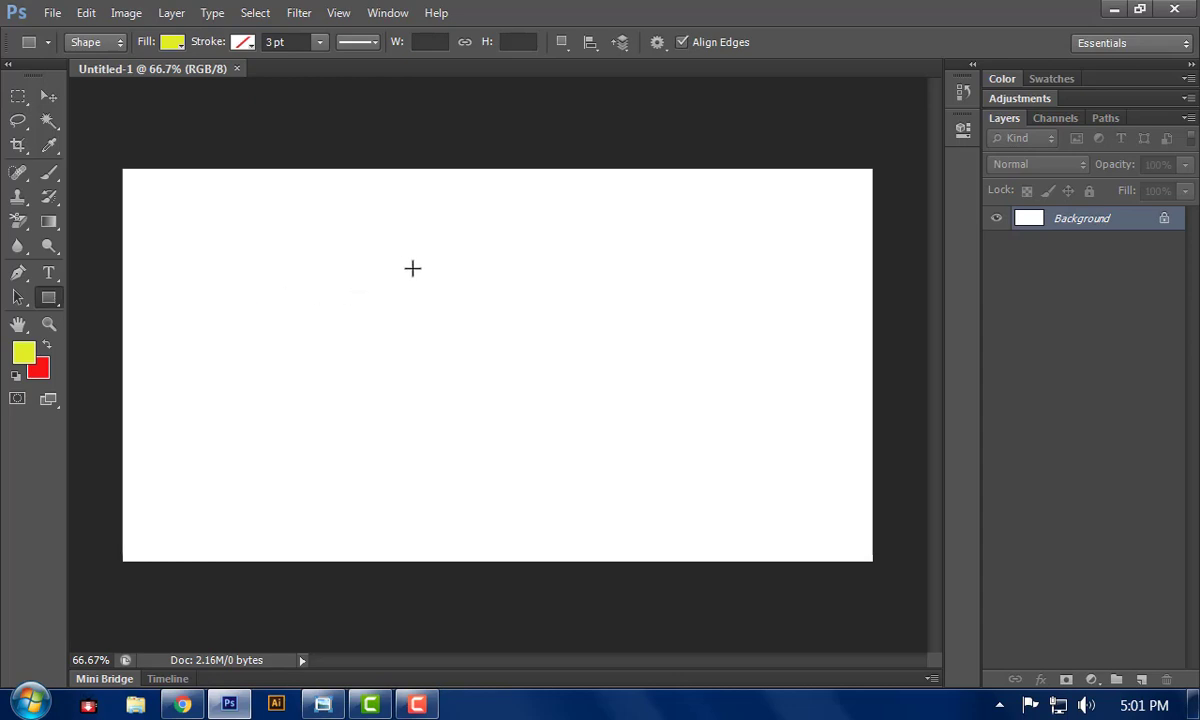
left_click_drag(391, 262, 749, 506)
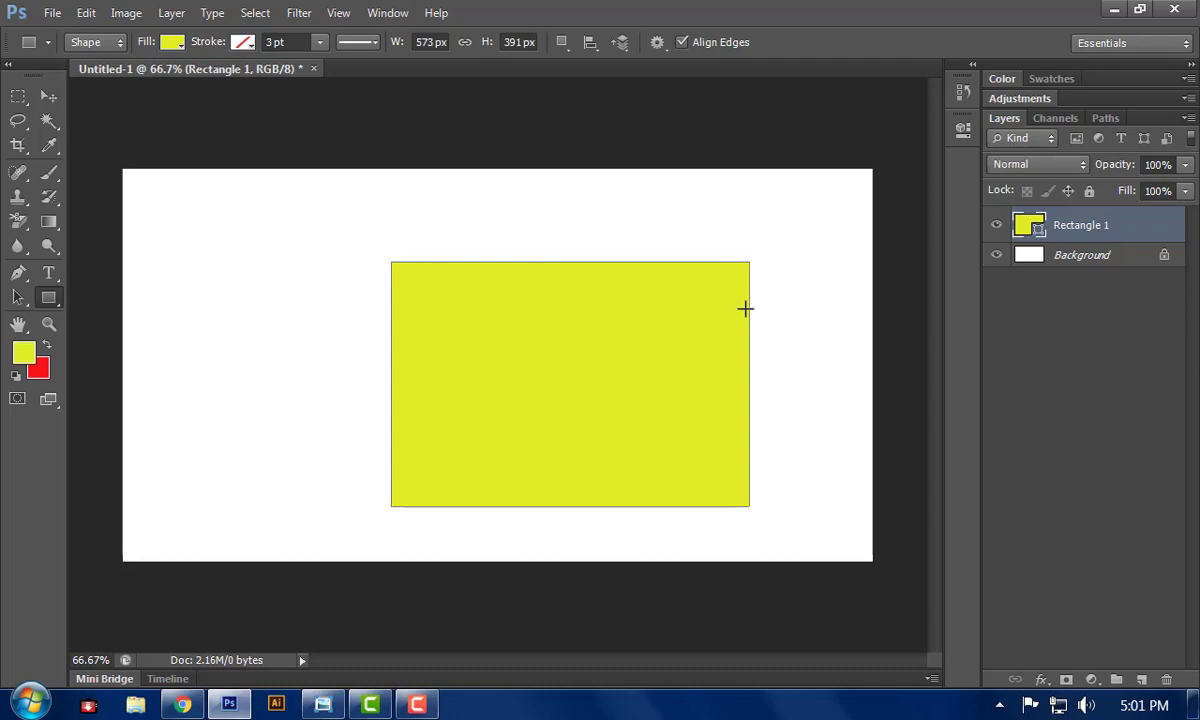
- Try several fill swatches on the rectangle, including purple and yellow, and set its fill to orange
left_click(168, 45)
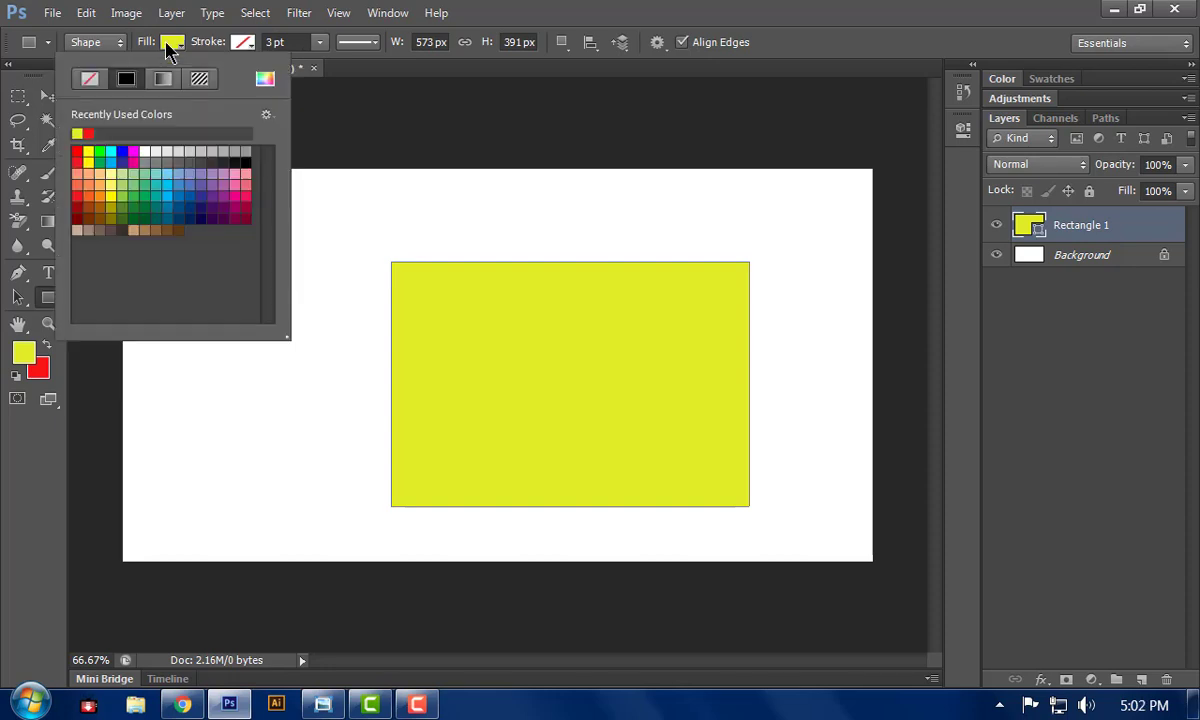
left_click(190, 157)
left_click(222, 172)
left_click(246, 200)
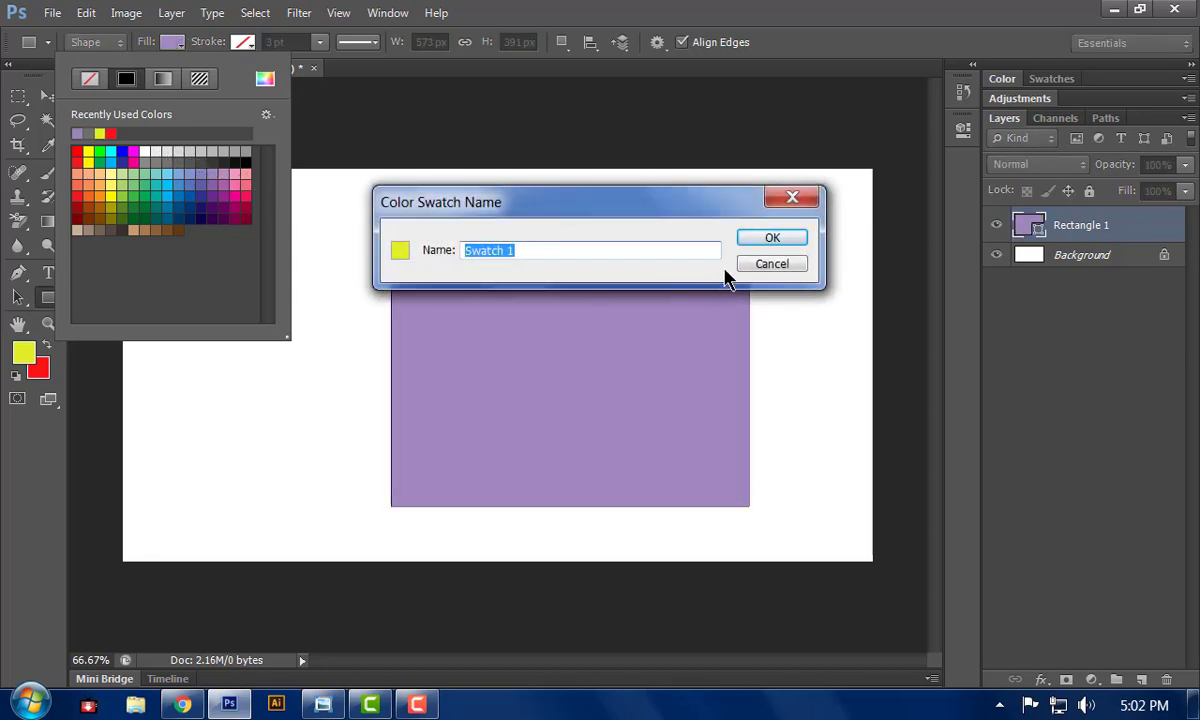
key("Escape")
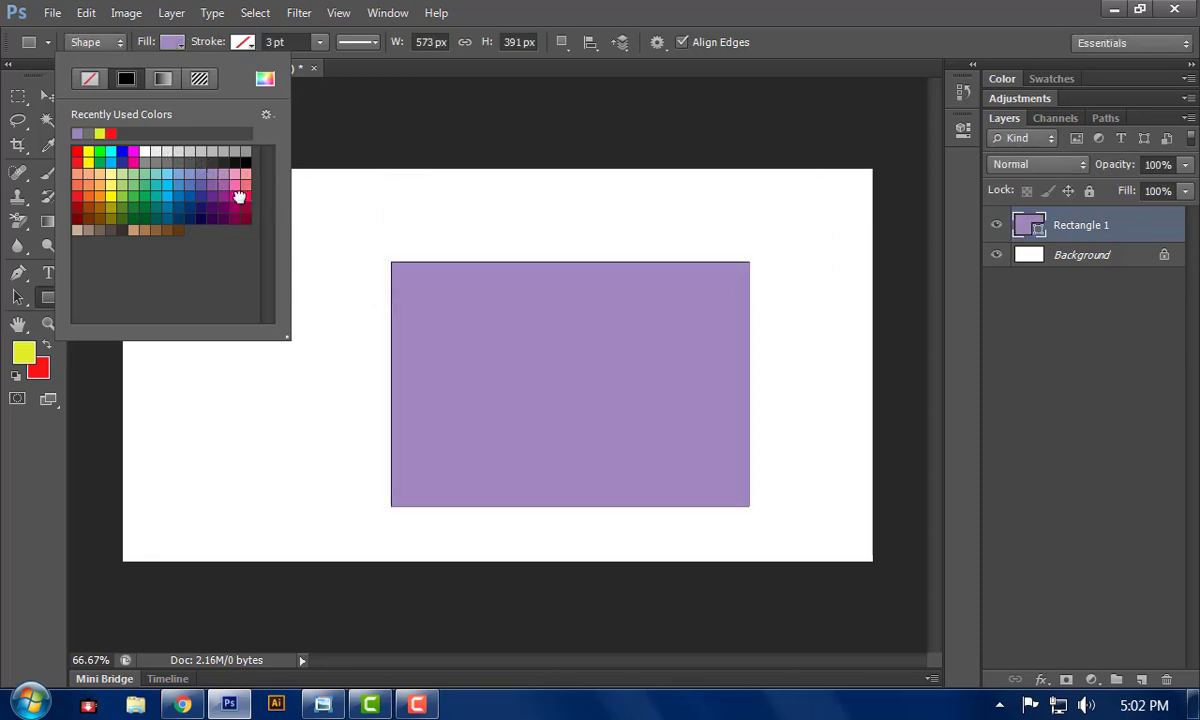
left_click(228, 190)
left_click(88, 185)
left_click(110, 185)
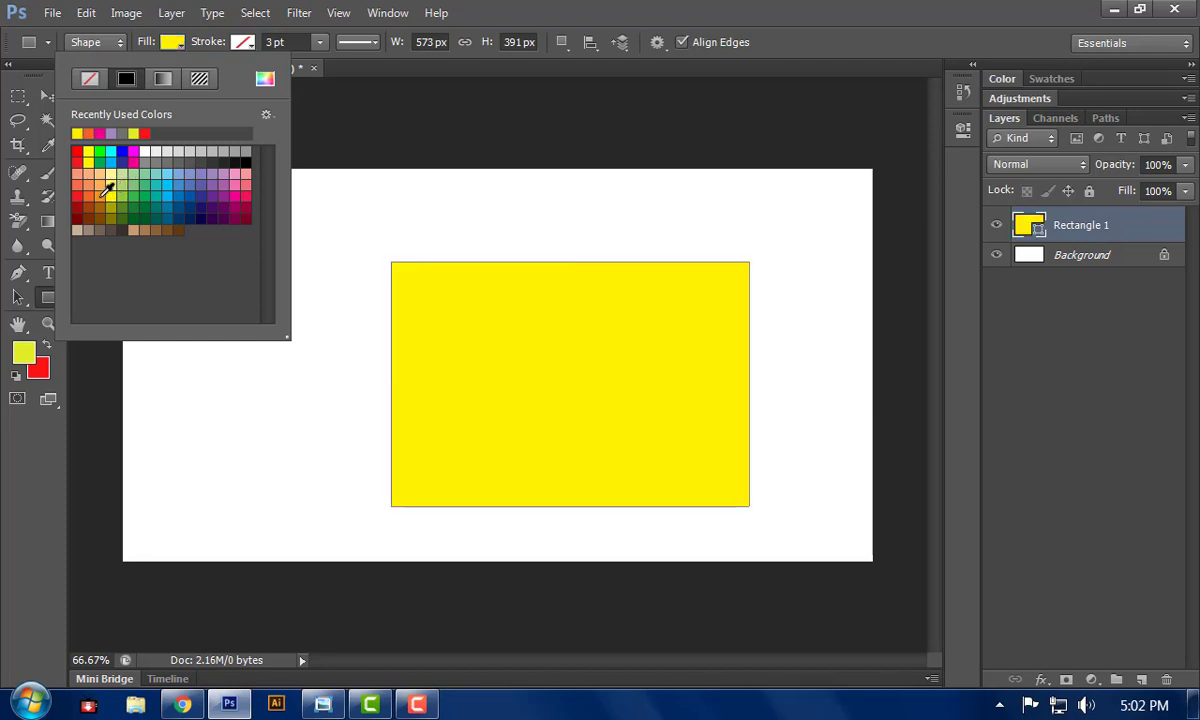
left_click(99, 186)
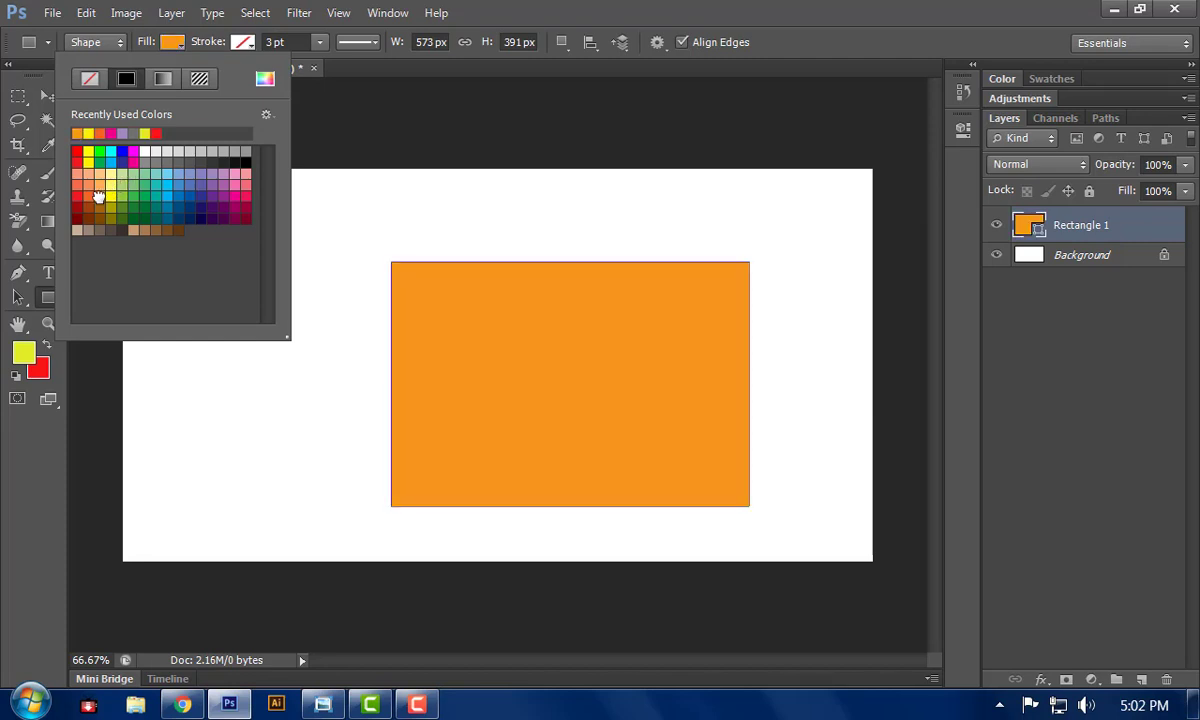
left_click(785, 18)
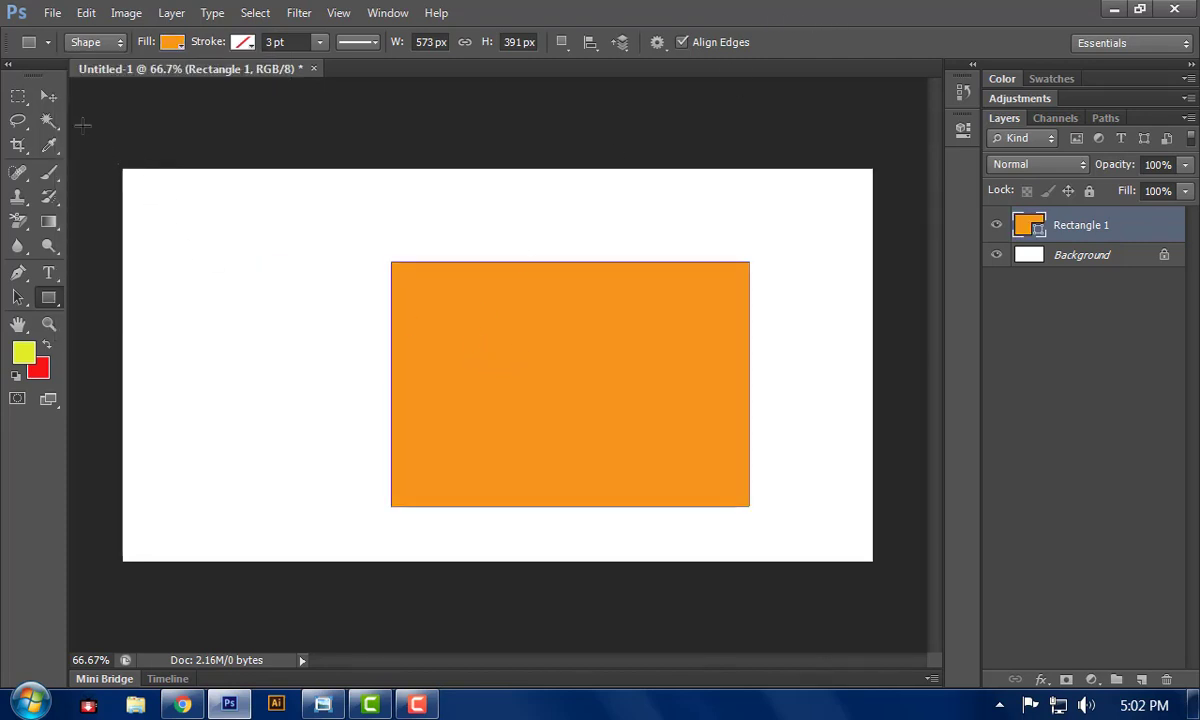
- Move the orange rectangle to the canvas's upper-left corner so that it extends past the top and left edges
left_click(48, 96)
left_click_drag(622, 390, 402, 411)
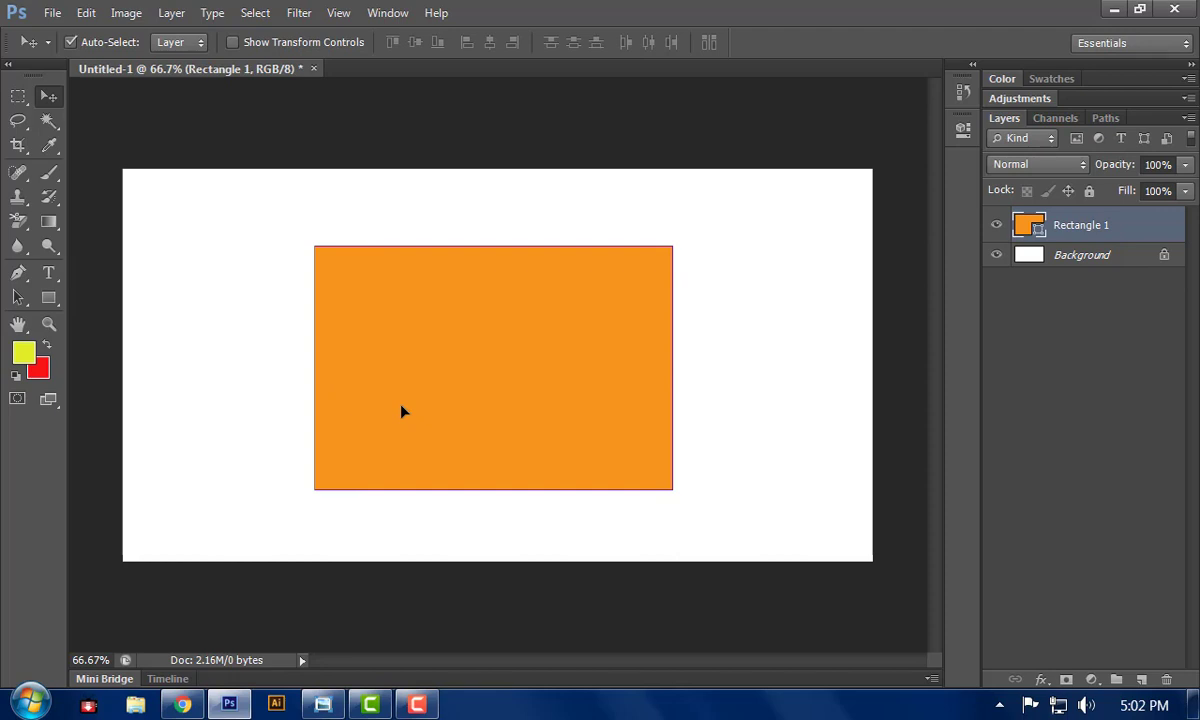
left_click_drag(48, 297, 103, 312)
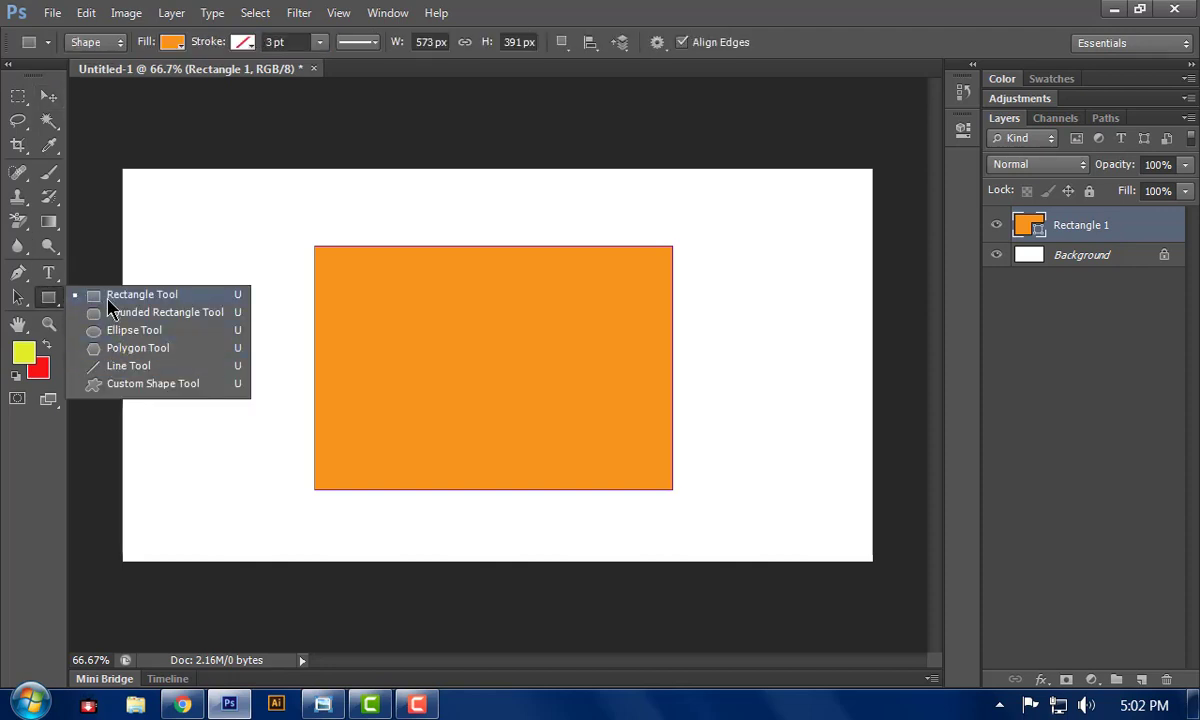
left_click(108, 298)
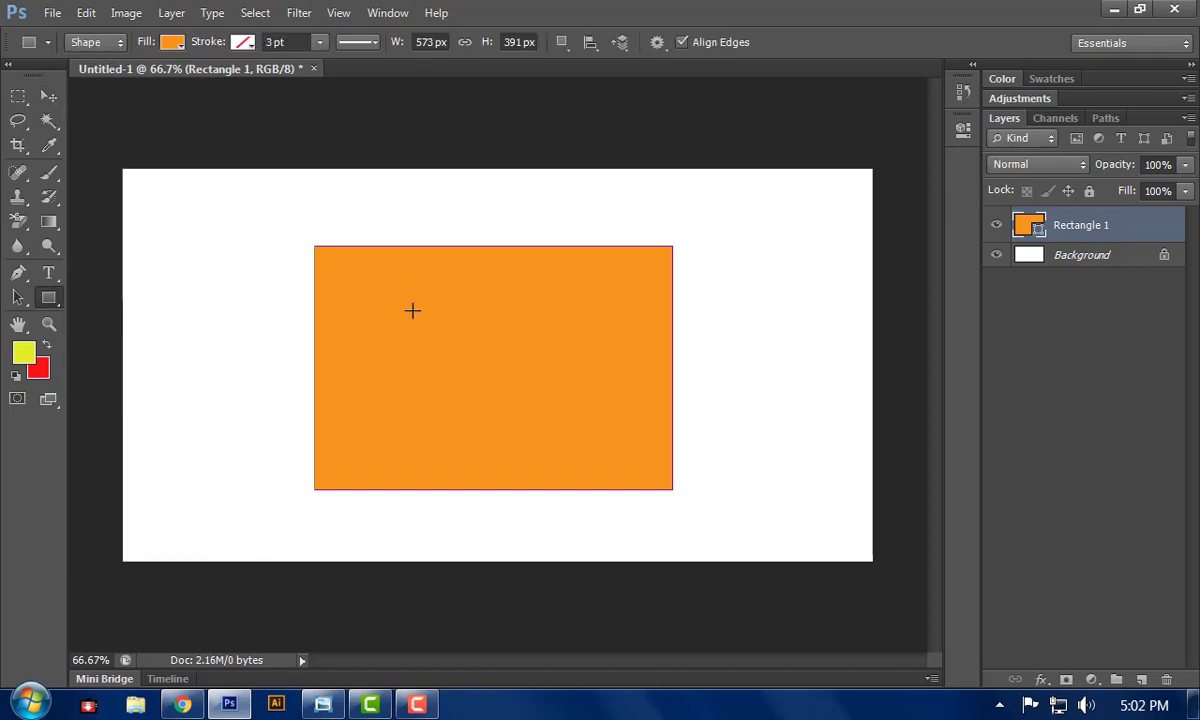
left_click(50, 97)
left_click_drag(556, 323, 228, 188)
- Draw an orange rounded rectangle about 450 x 85 px with a 10 px corner radius, right of the canvas centre
left_click(48, 297)
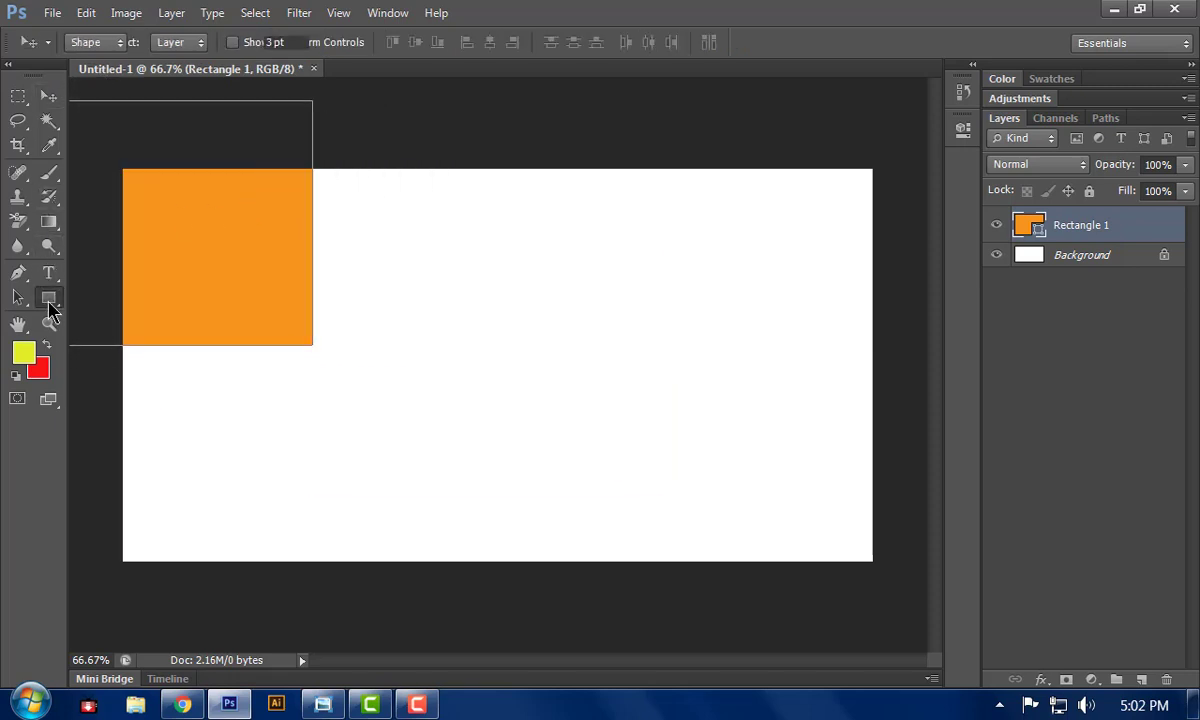
left_click(133, 314)
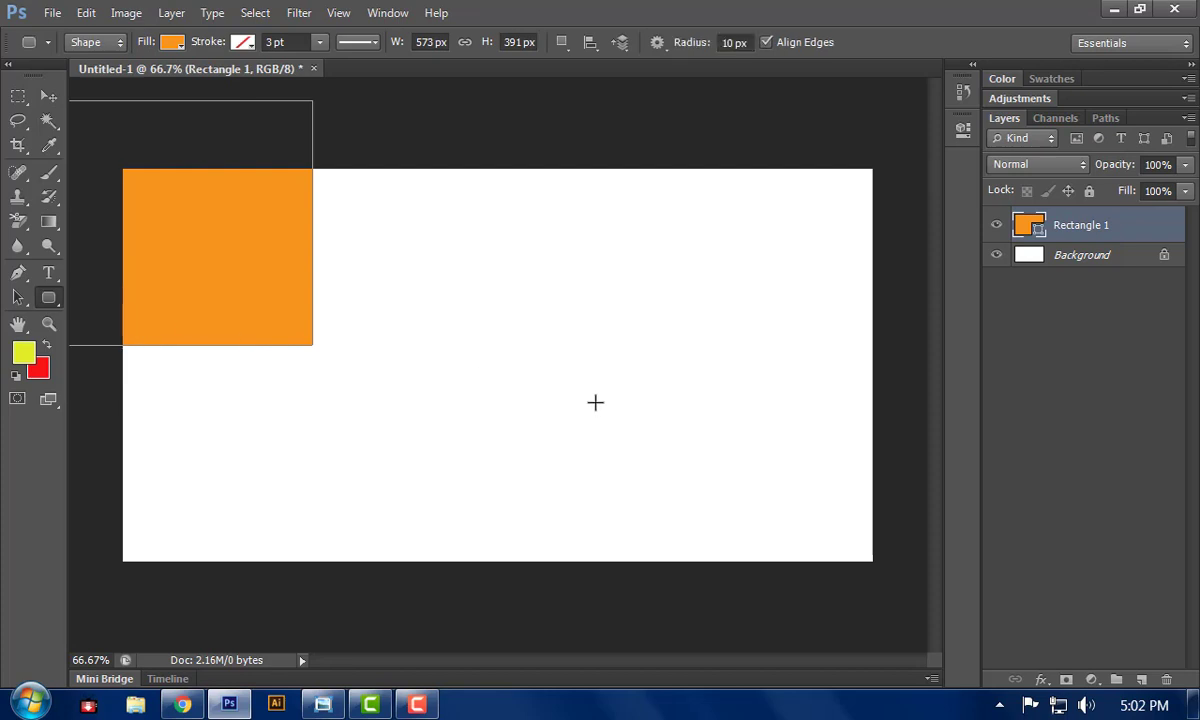
left_click_drag(461, 306, 741, 358)
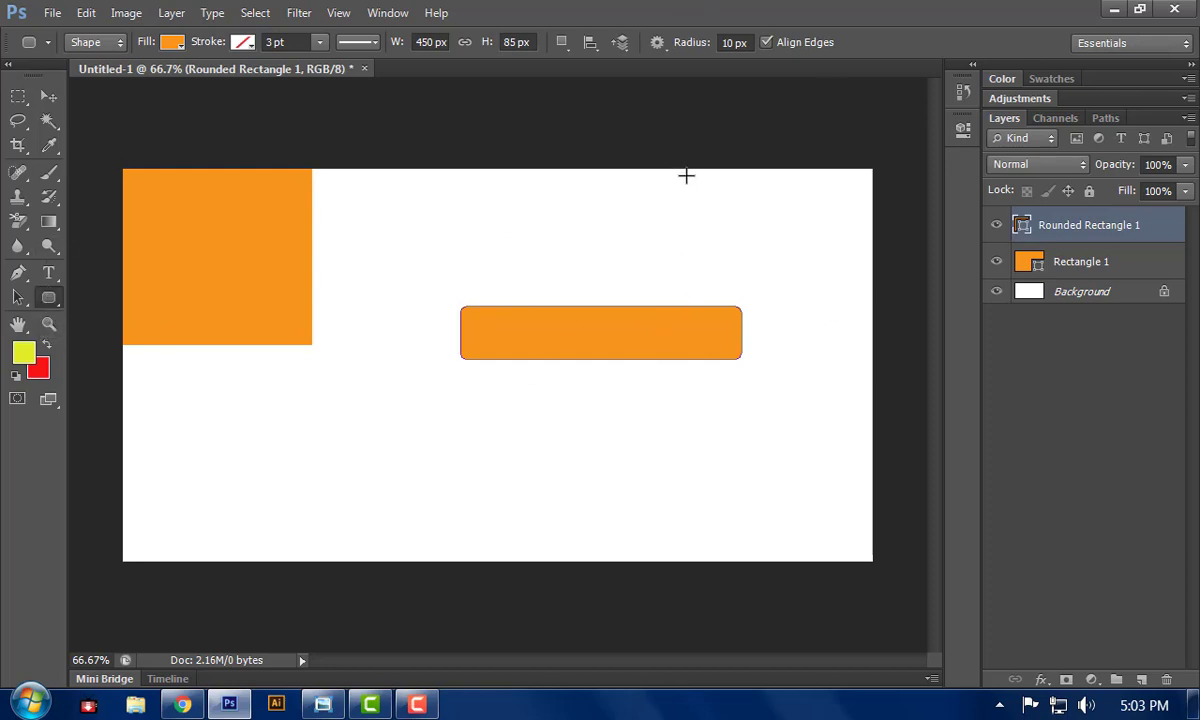
- Set the corner radius to 50 px and draw a second rounded rectangle about 713 x 151 px below the first
left_click(745, 42)
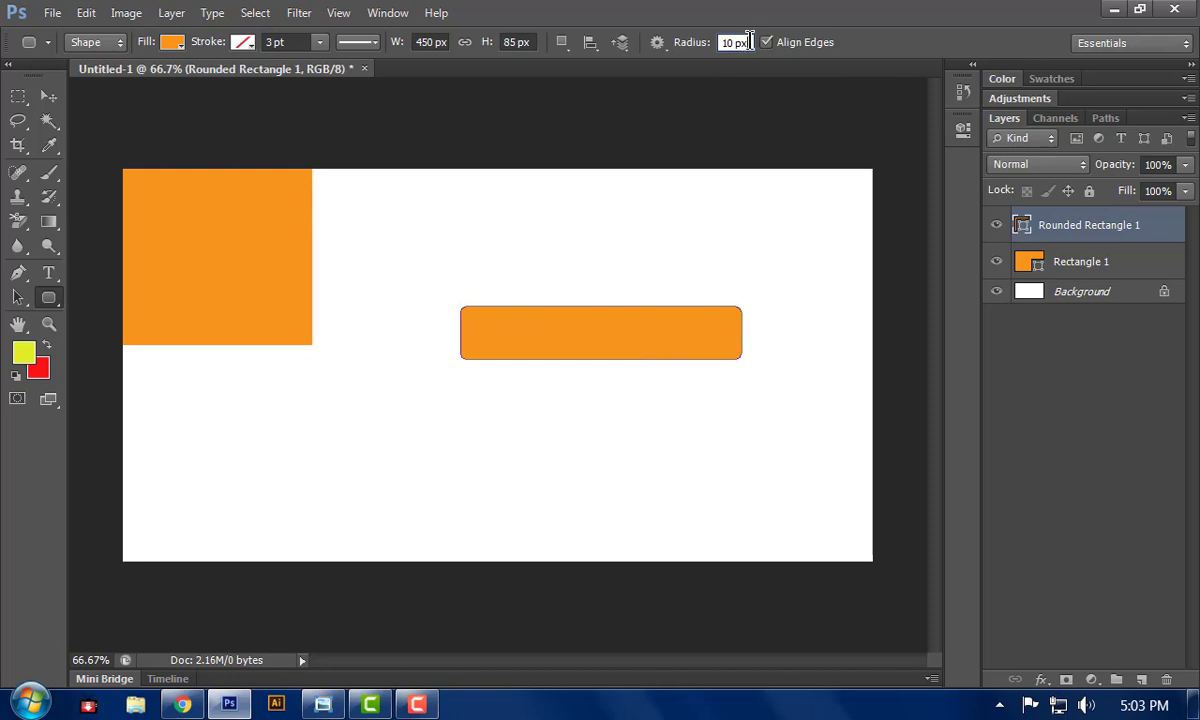
left_click_drag(737, 42, 731, 42)
type("5")
left_click_drag(324, 388, 768, 481)
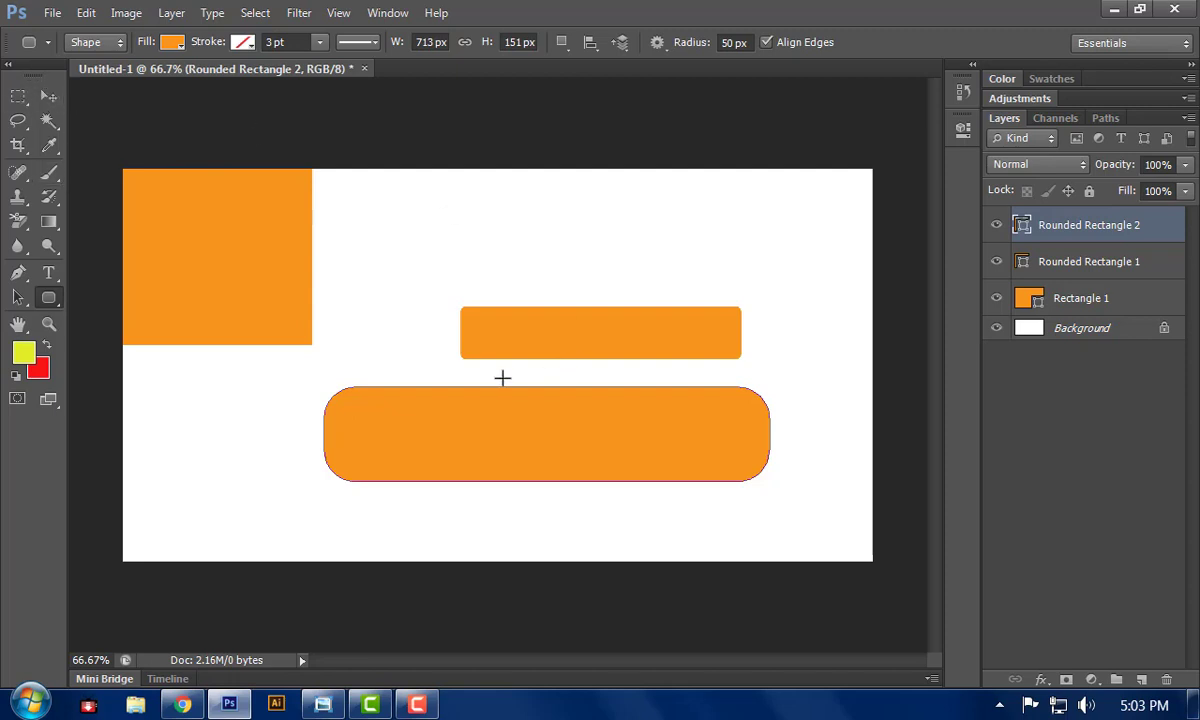
- Move the small rounded rectangle up and the large one right, and compare their corners with the square-cornered rectangle
left_click(48, 95)
left_click_drag(571, 327, 599, 243)
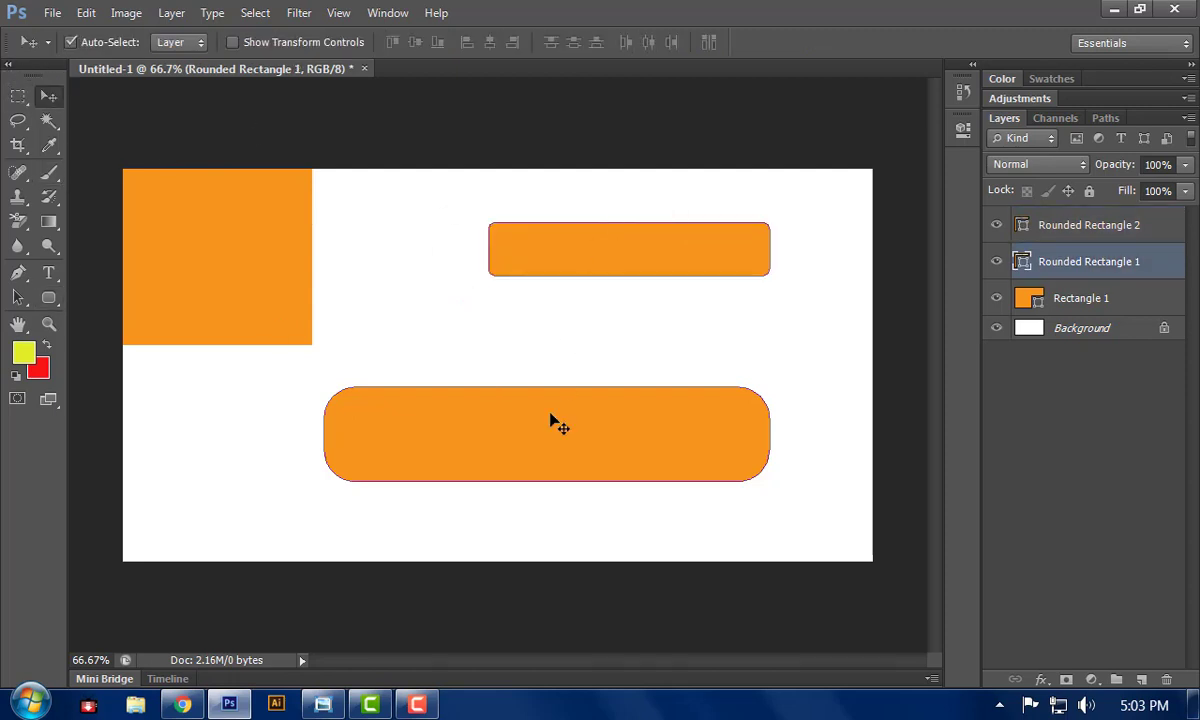
left_click_drag(557, 424, 640, 404)
left_click(409, 326)
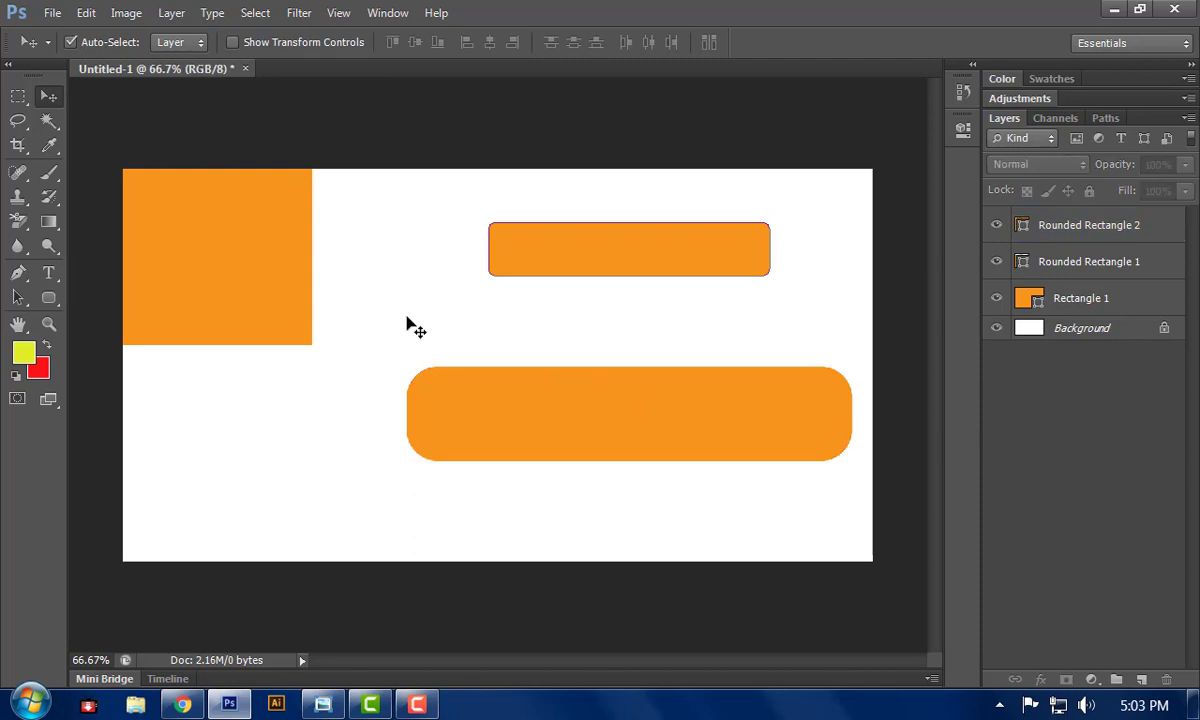
left_click(295, 321)
left_click(374, 328)
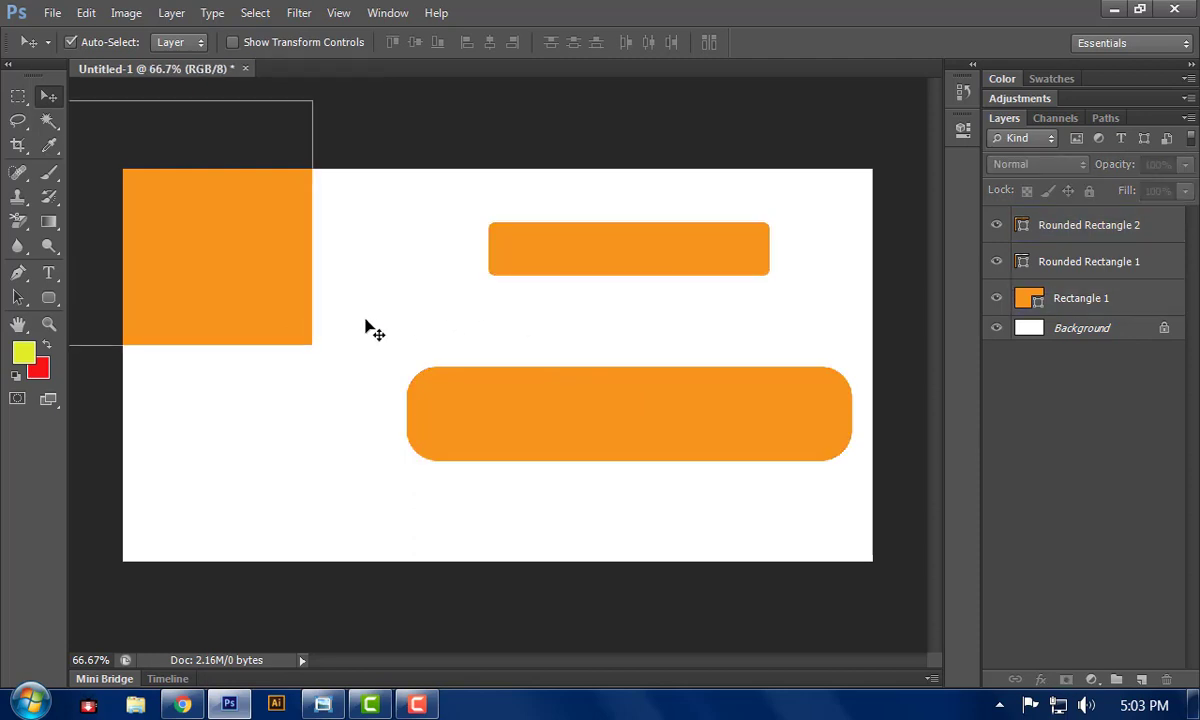
left_click(258, 306)
left_click(410, 293)
- Give the large rounded rectangle a solid black stroke
left_click(478, 395)
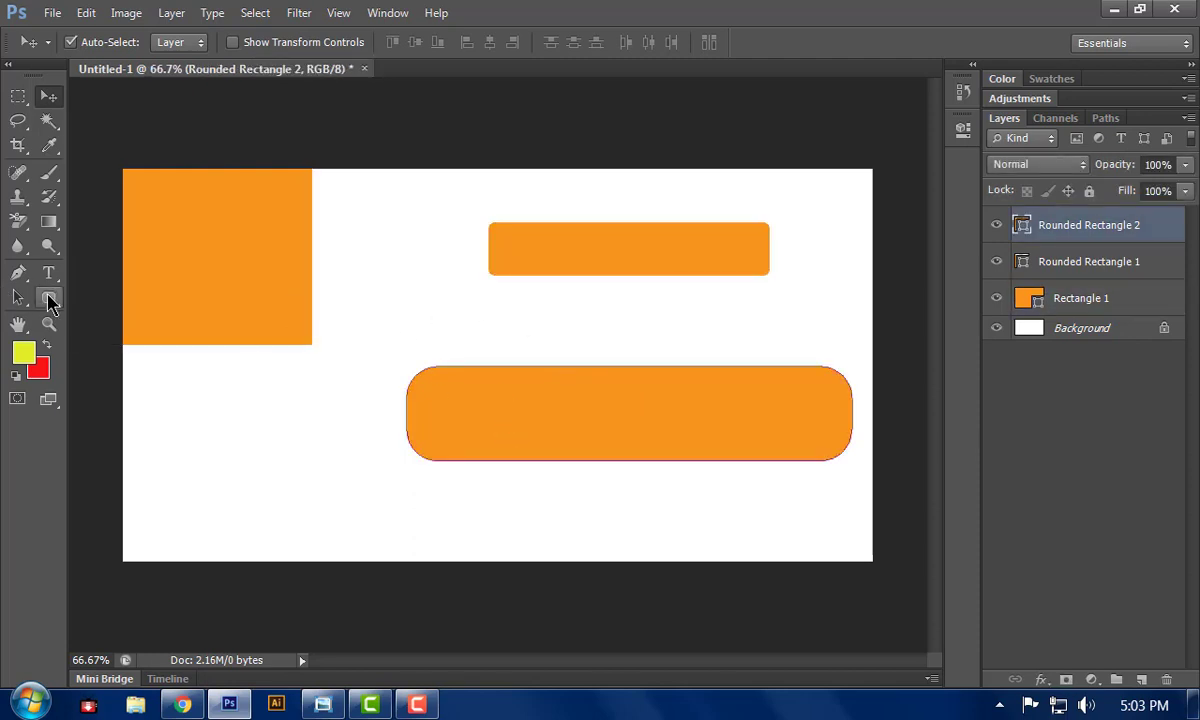
left_click(49, 299)
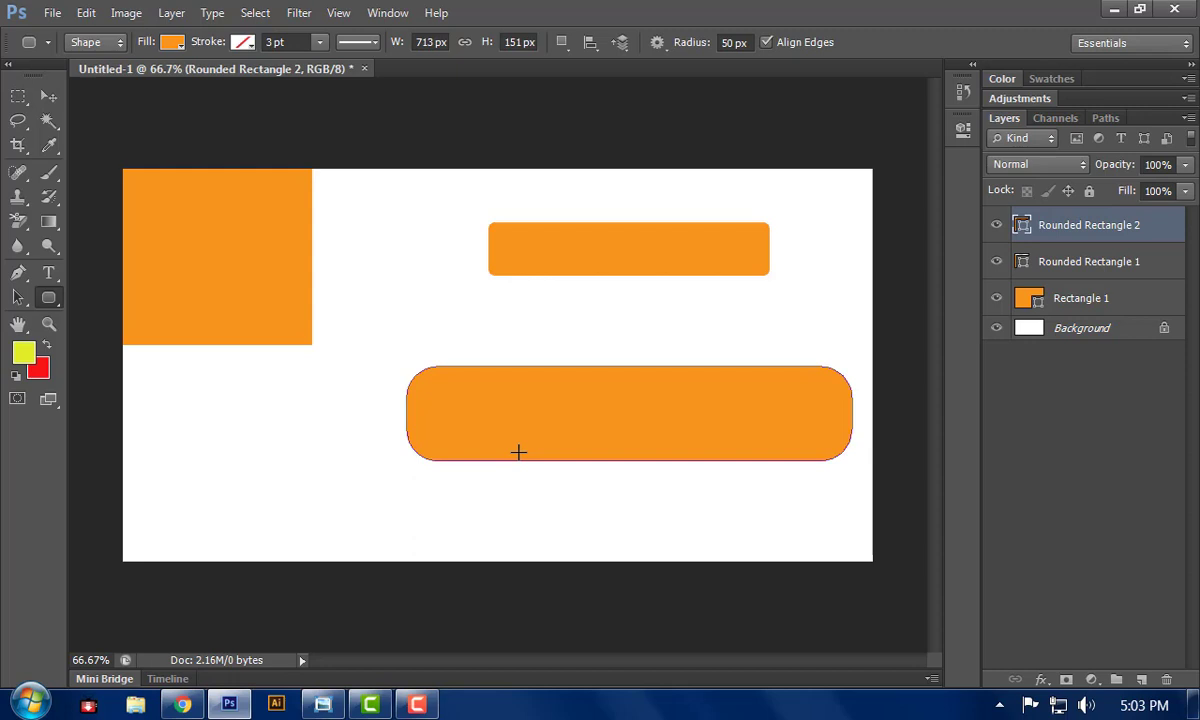
left_click(242, 42)
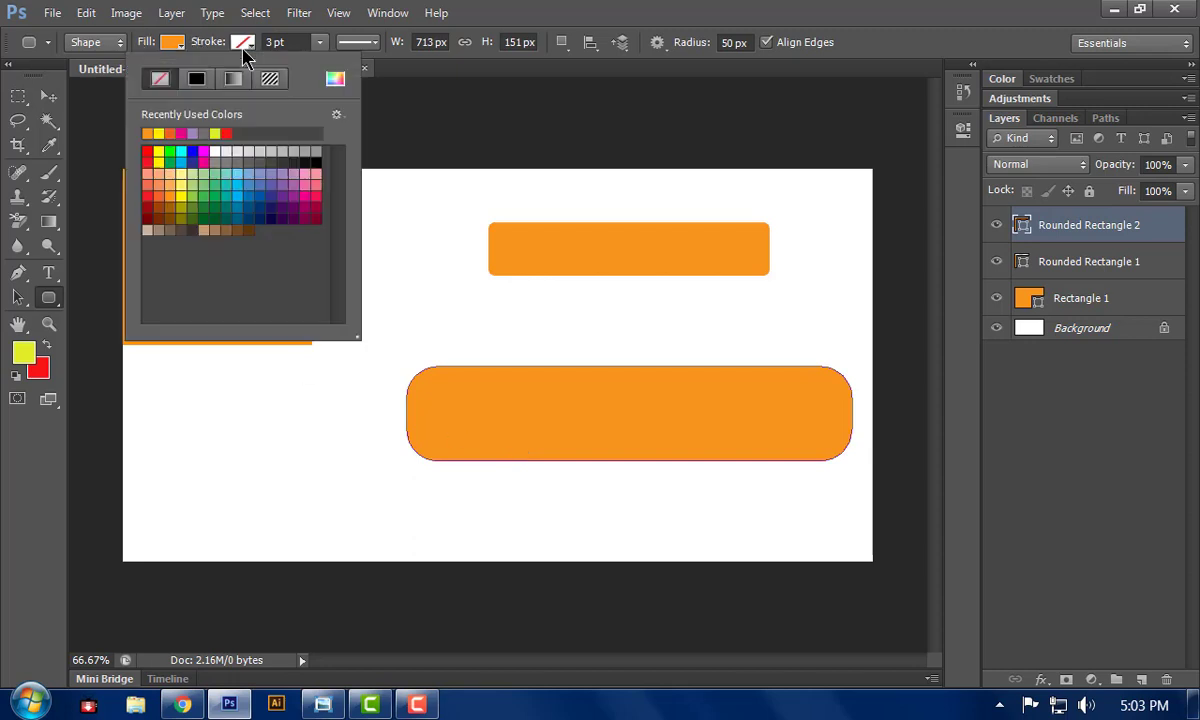
left_click(312, 150)
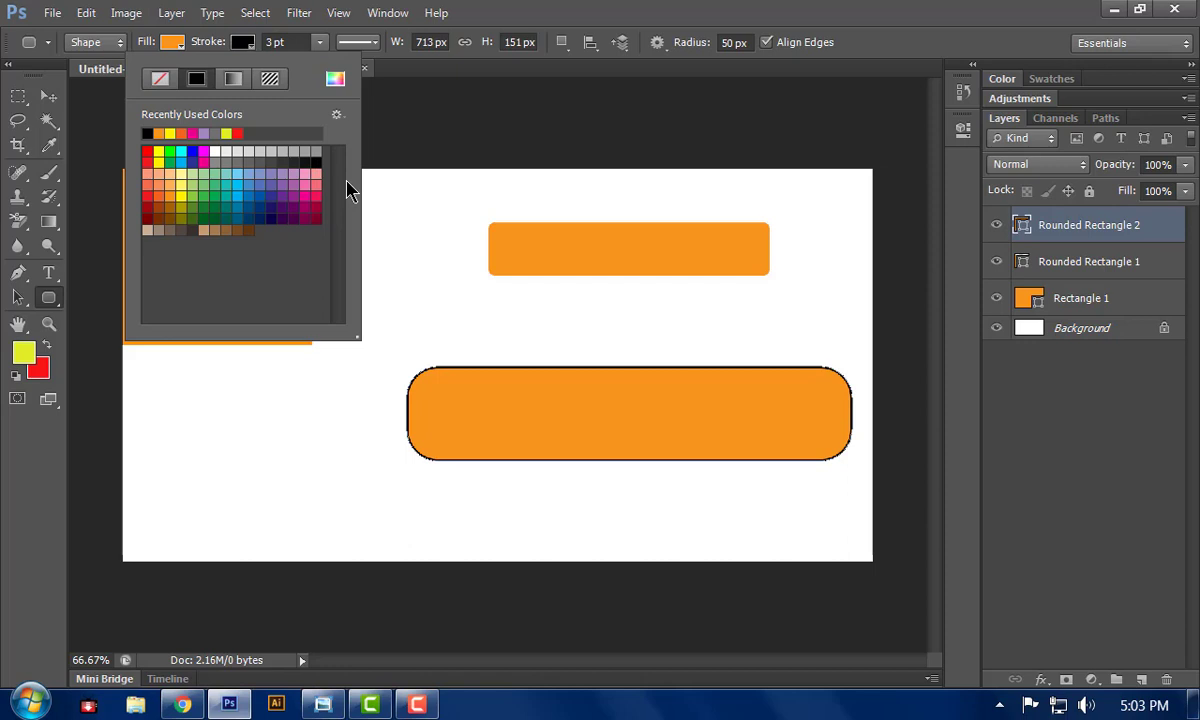
key("Return")
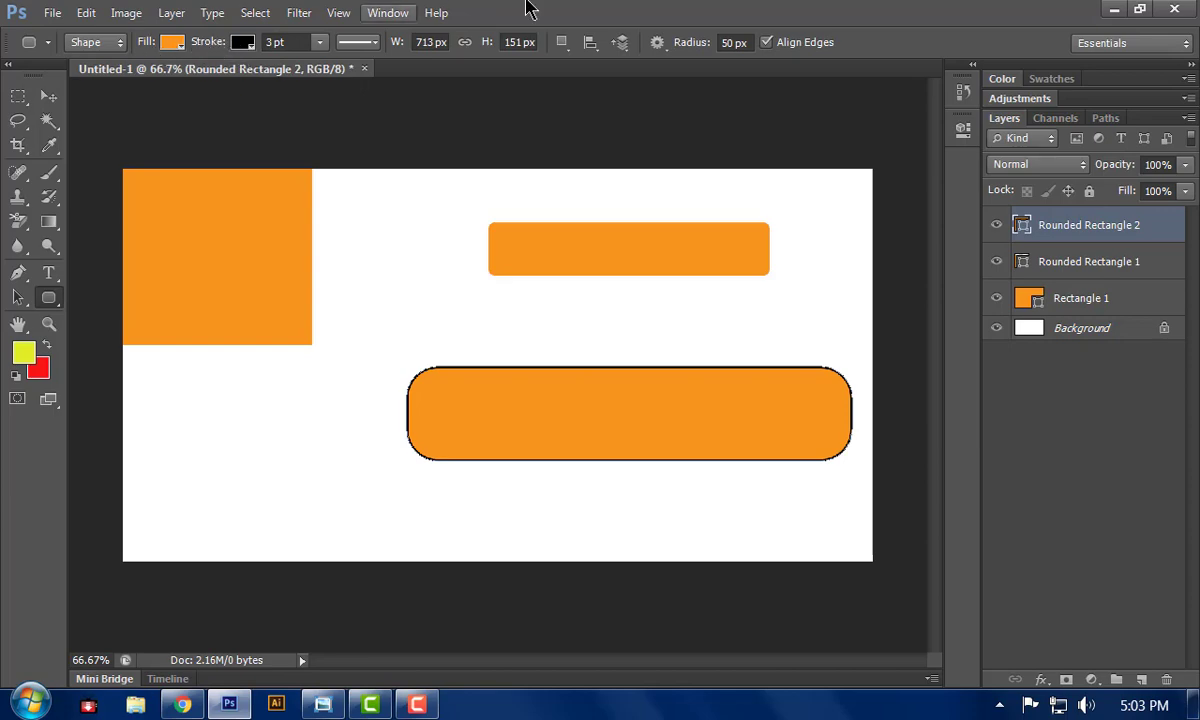
- Change the large rounded rectangle's stroke to red and widen it to about 6.69 pt
left_click_drag(525, 11, 544, 88)
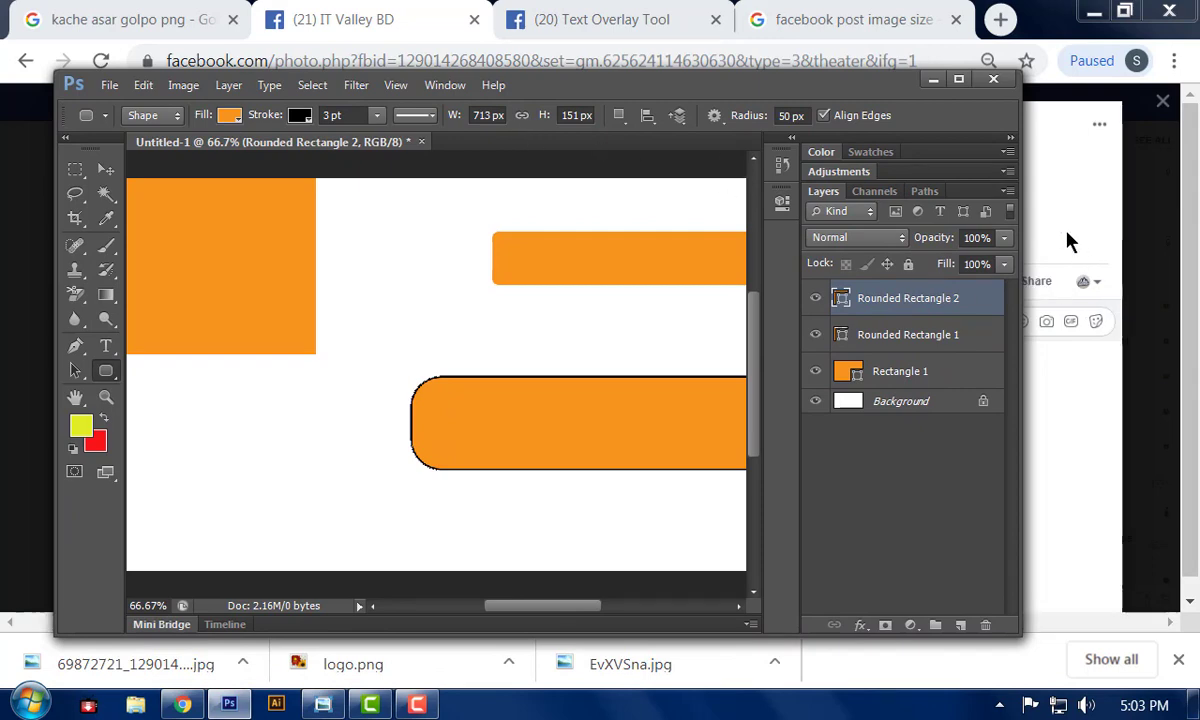
left_click_drag(908, 92, 950, 92)
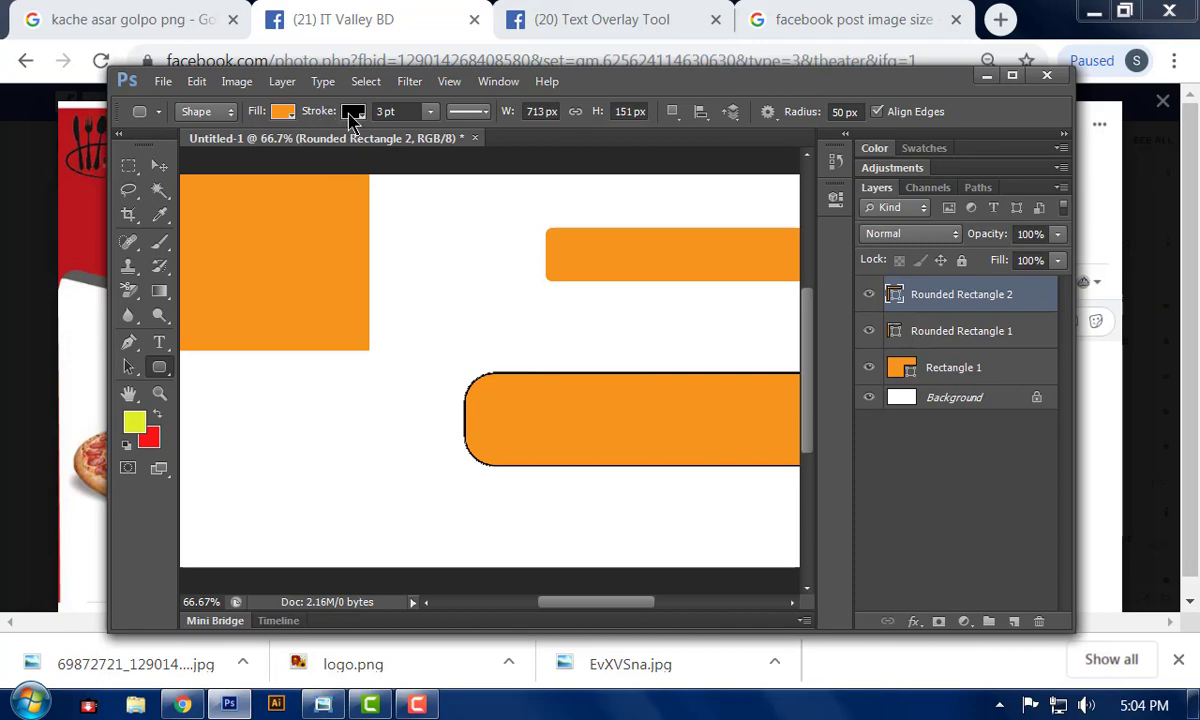
left_click(352, 118)
left_click(348, 202)
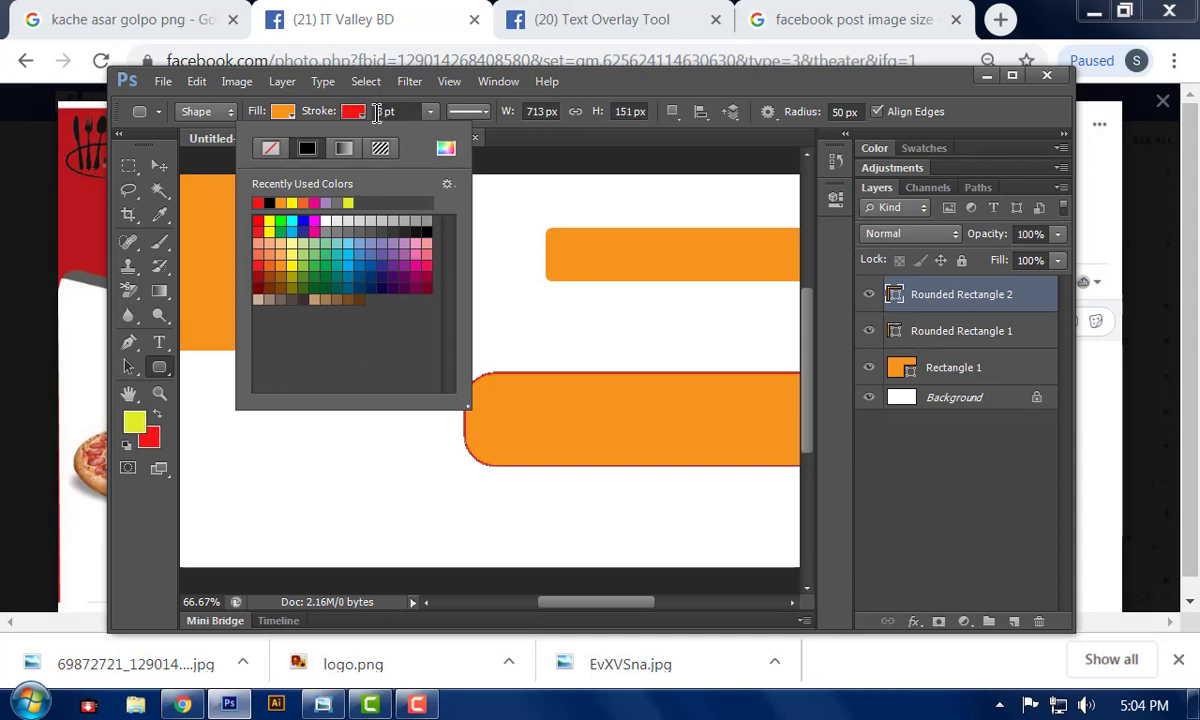
left_click(430, 112)
mouse_move(439, 131)
left_mouse_down()
mouse_move(469, 131)
mouse_move(440, 143)
left_mouse_up()
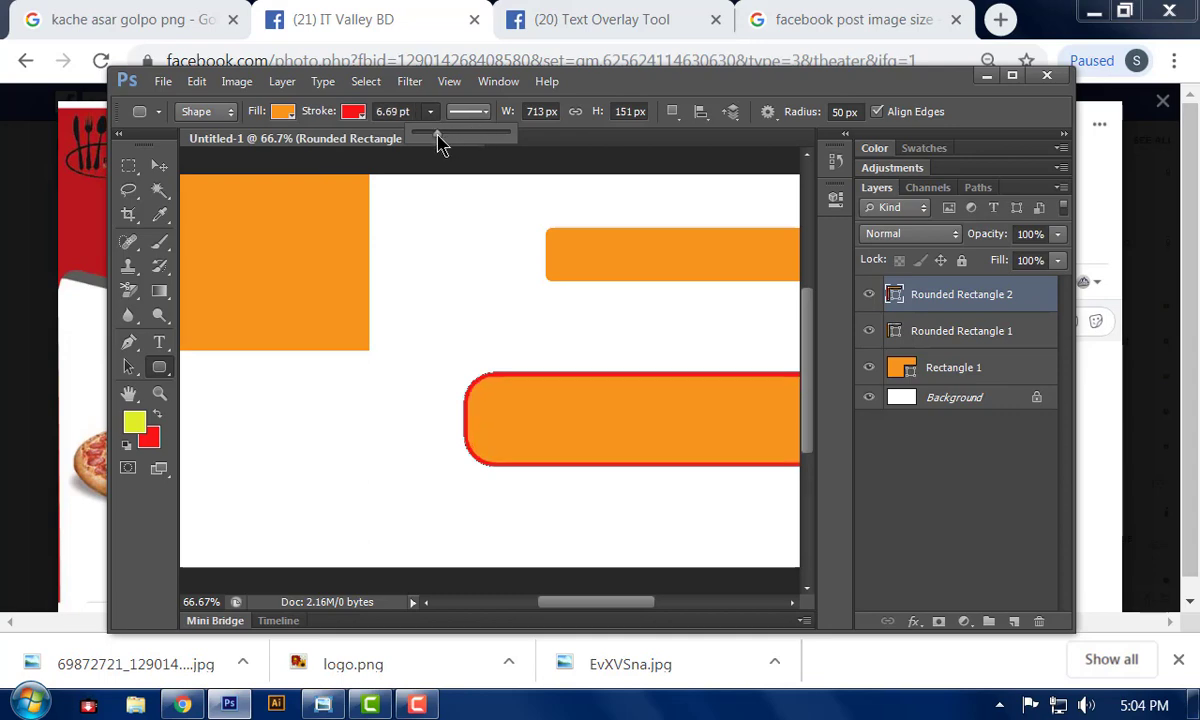
- Remove the large rounded rectangle's stroke, try a yellow one, and set the stroke back to none
left_click(352, 112)
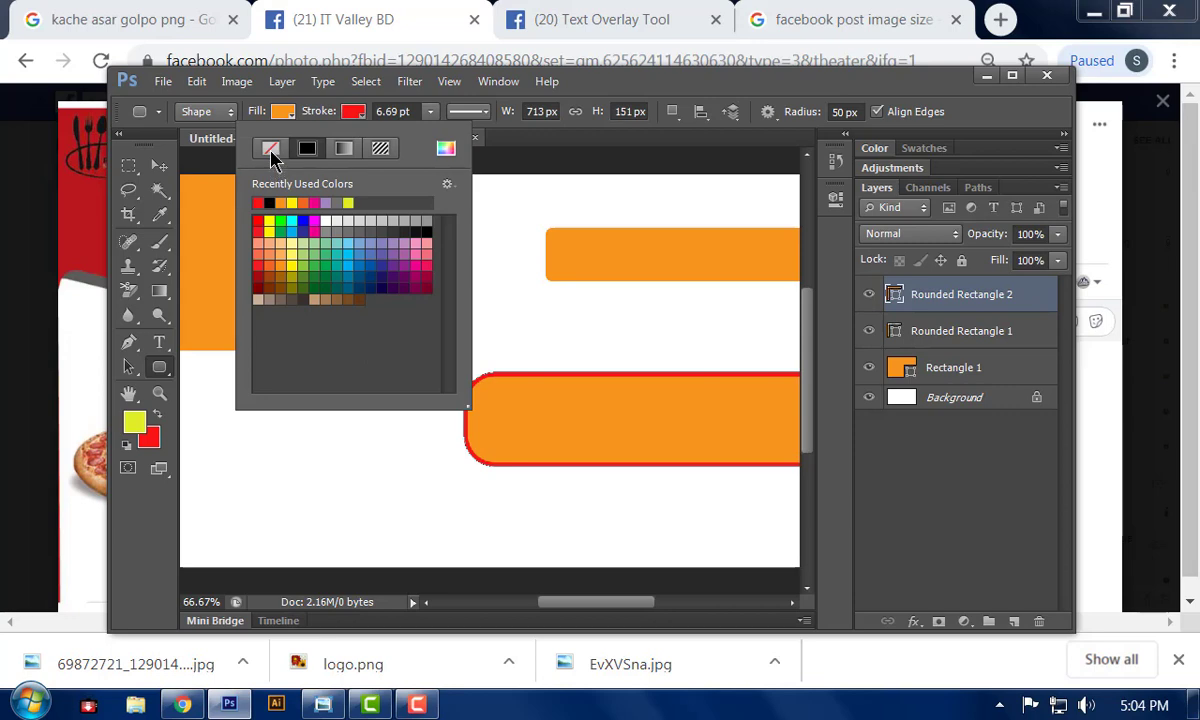
left_click(270, 149)
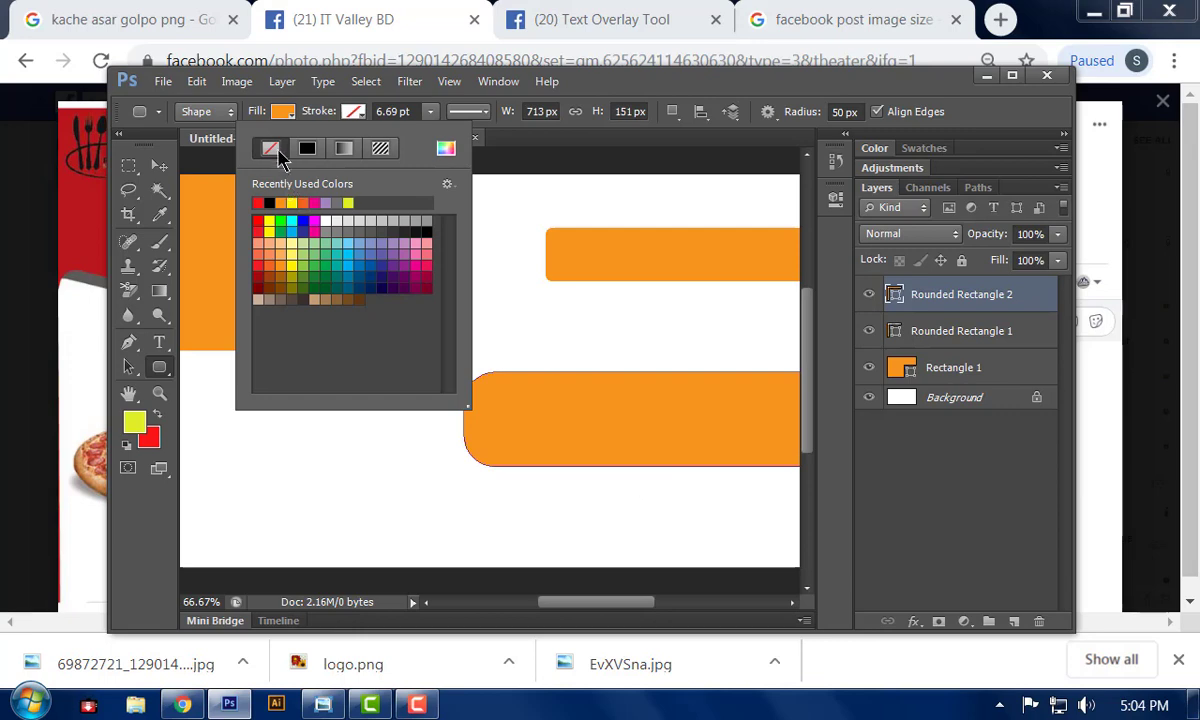
left_click(297, 197)
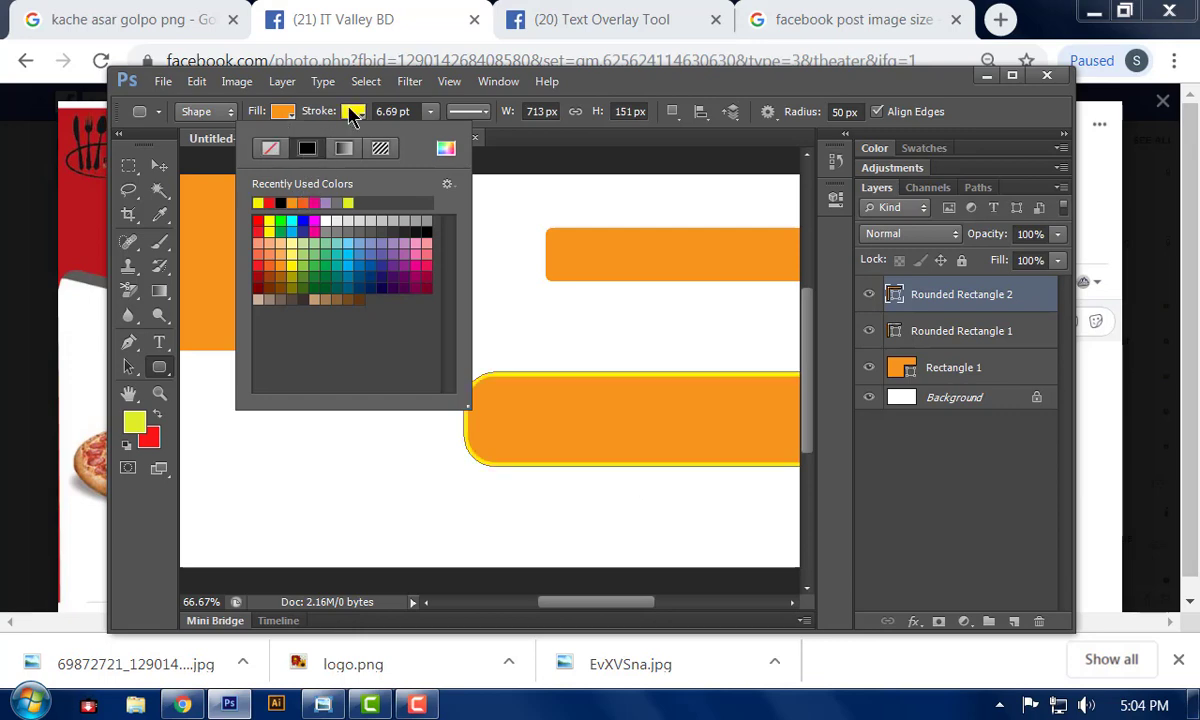
left_click(270, 148)
- Fill the large rounded rectangle with the recently used yellow-green colour
left_click(287, 117)
left_click(286, 115)
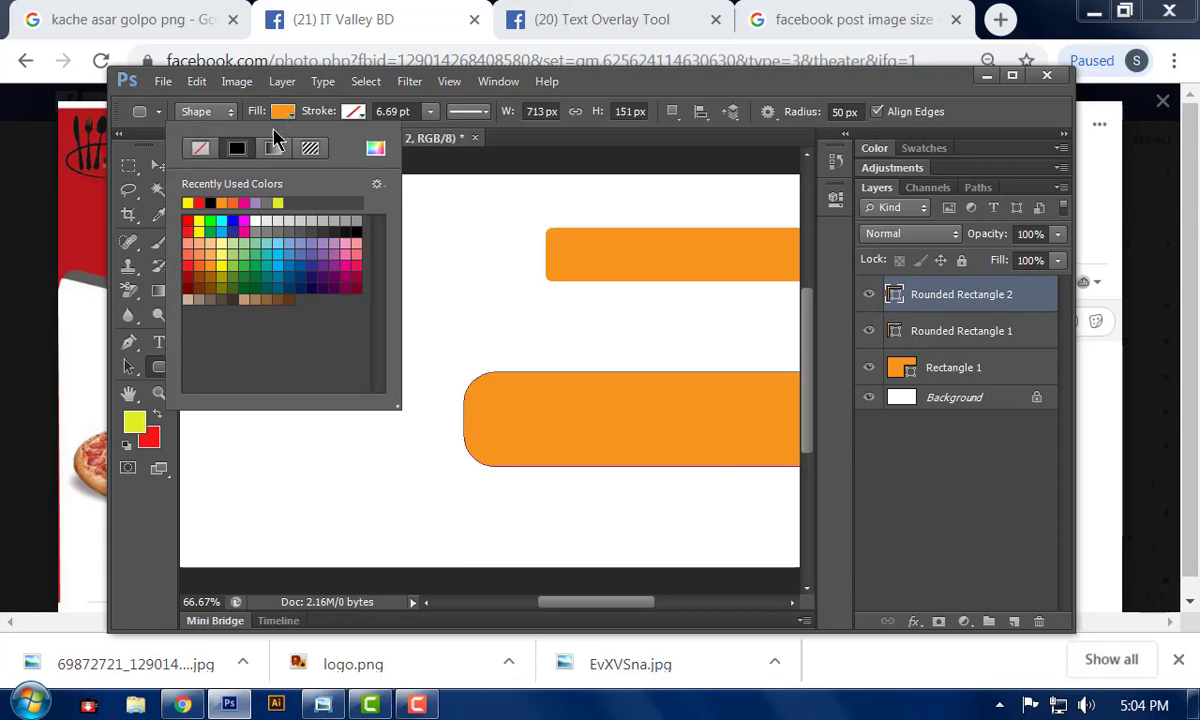
left_click(278, 203)
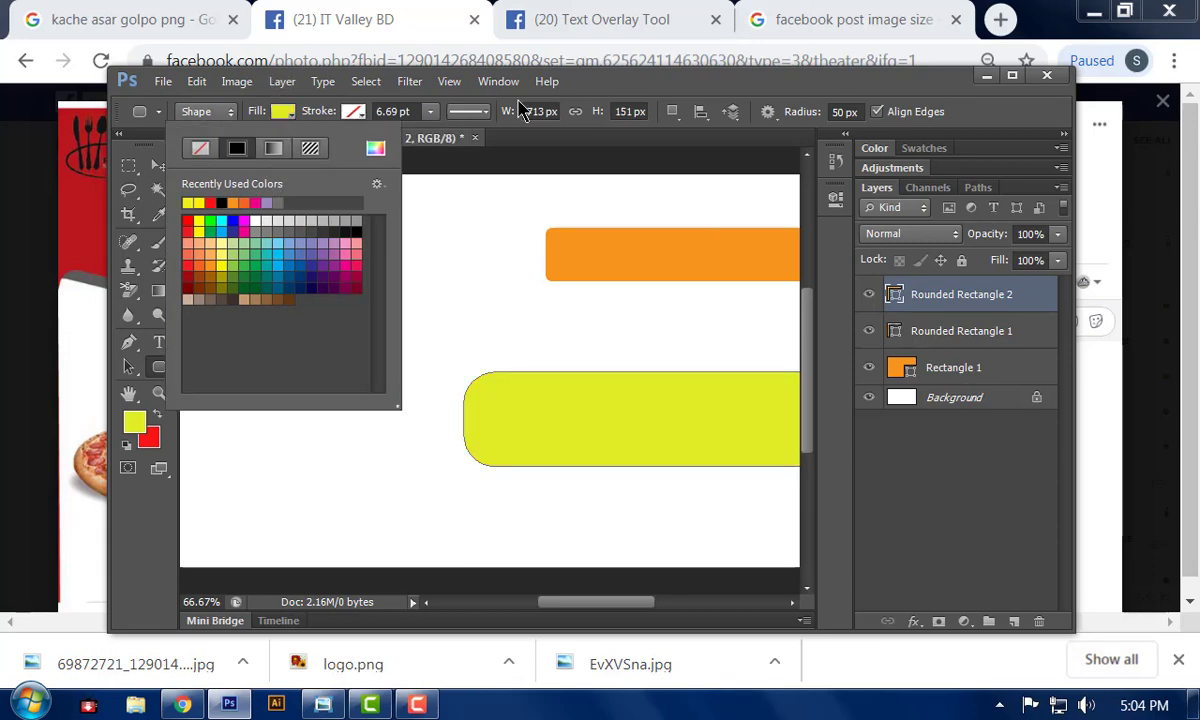
double_click(762, 78)
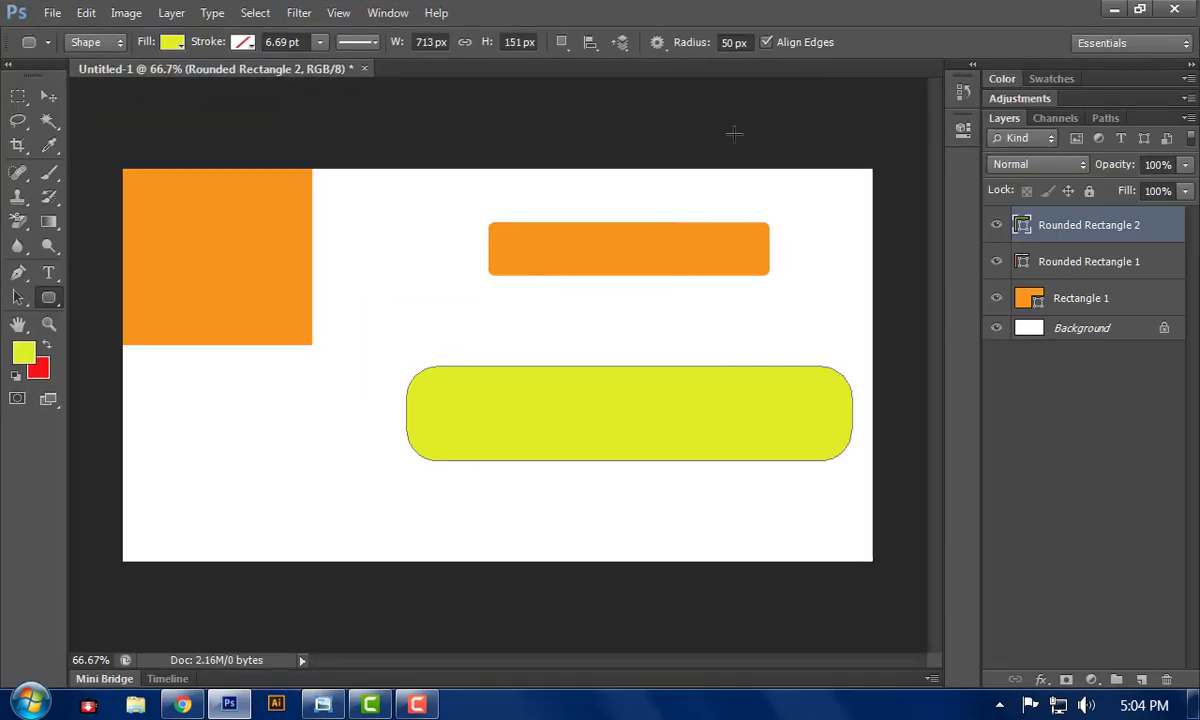
- Delete the orange rectangle and both rounded rectangles, keeping only the Background layer
left_click(48, 96)
left_click_drag(268, 292, 466, 352)
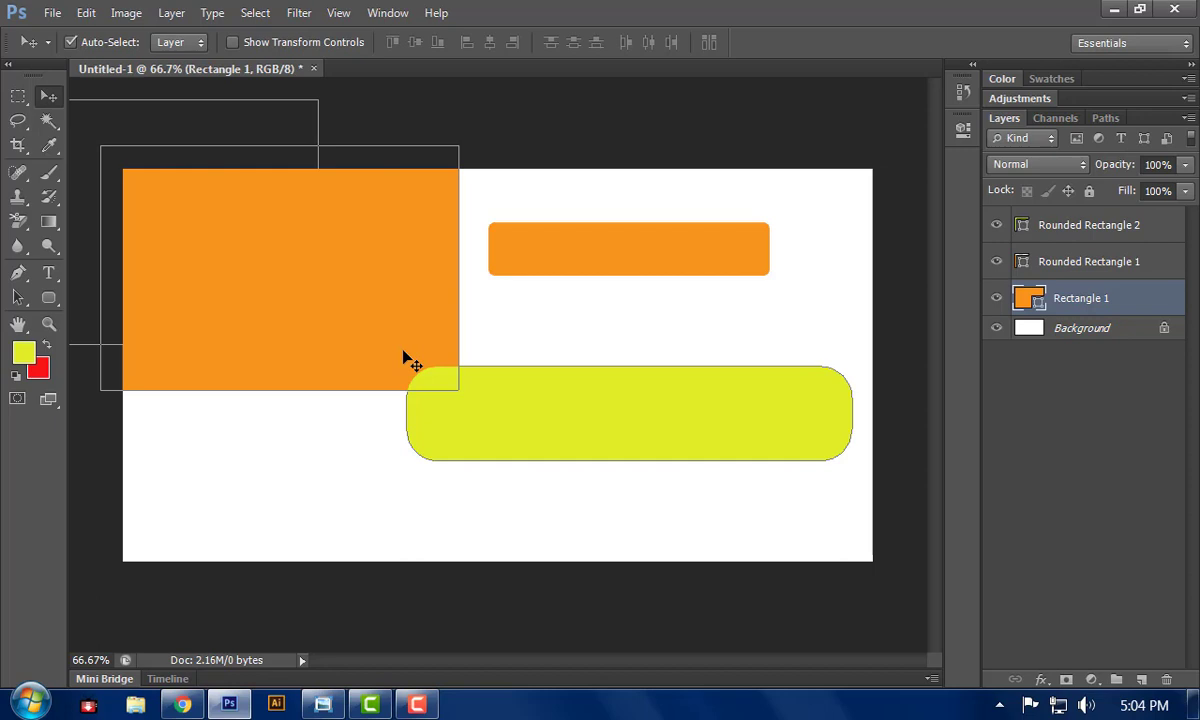
key("Delete")
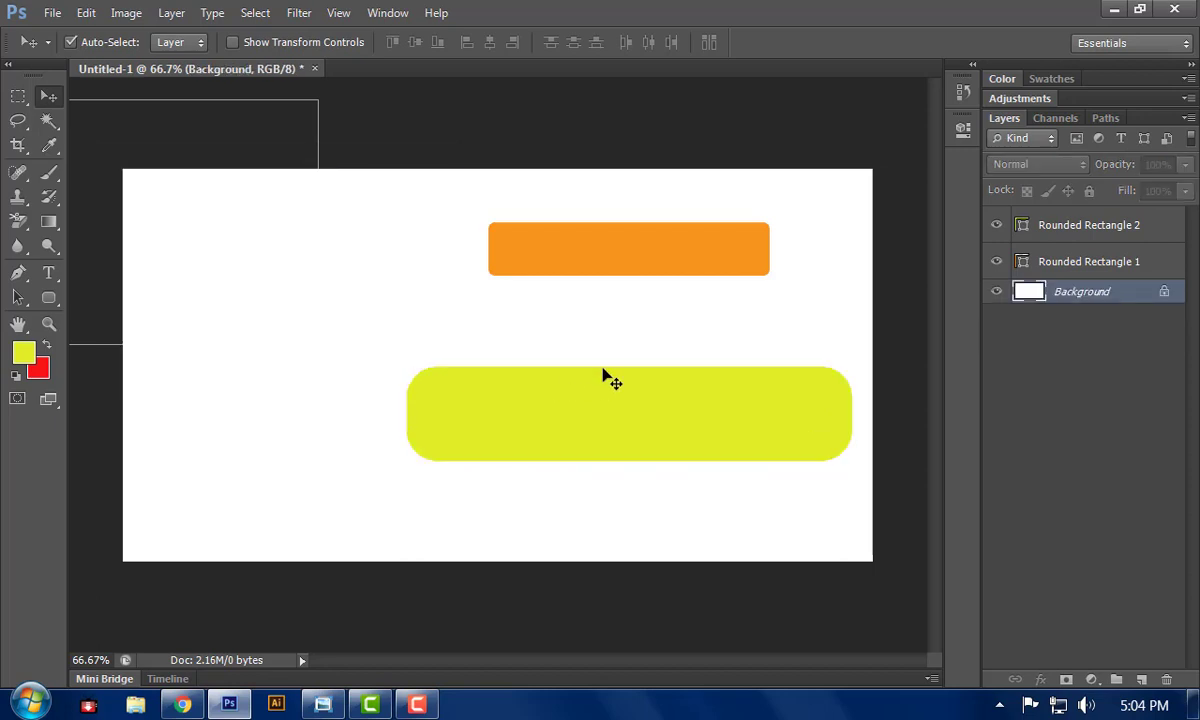
left_click(580, 377)
key("Delete")
key("Delete")
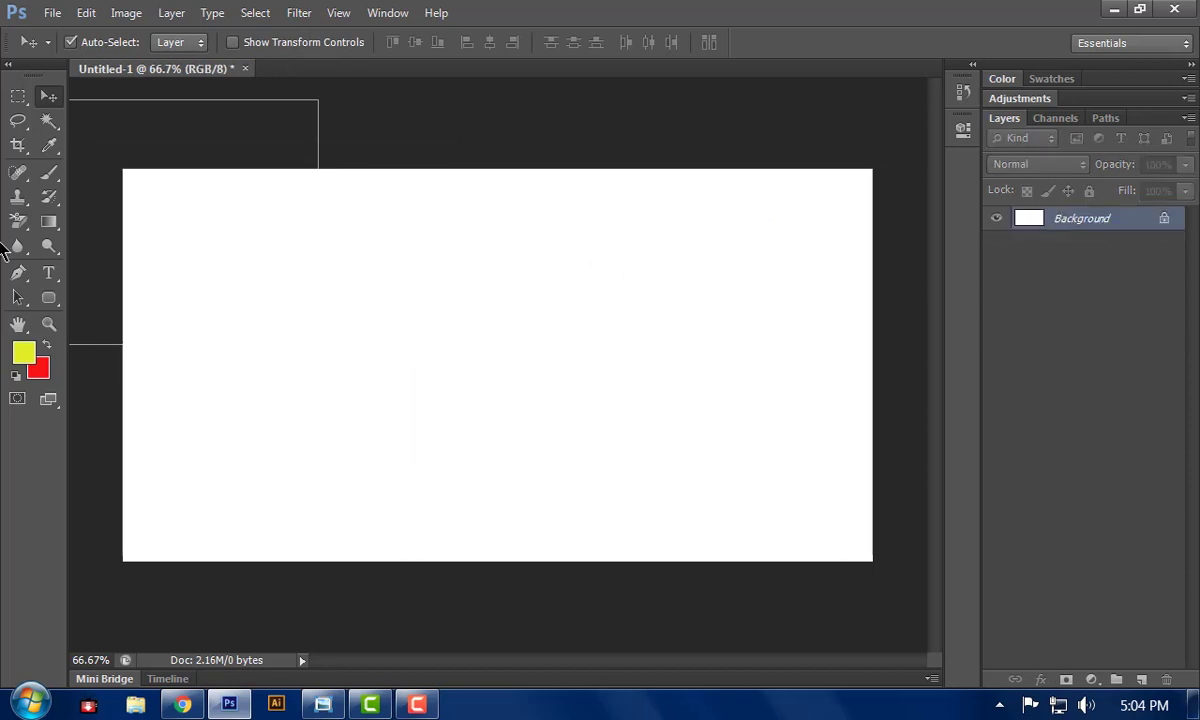
- Draw a yellow-green ellipse about 482 x 500 px over the canvas's lower-right corner and place a copy over the upper-left corner
left_click(48, 297)
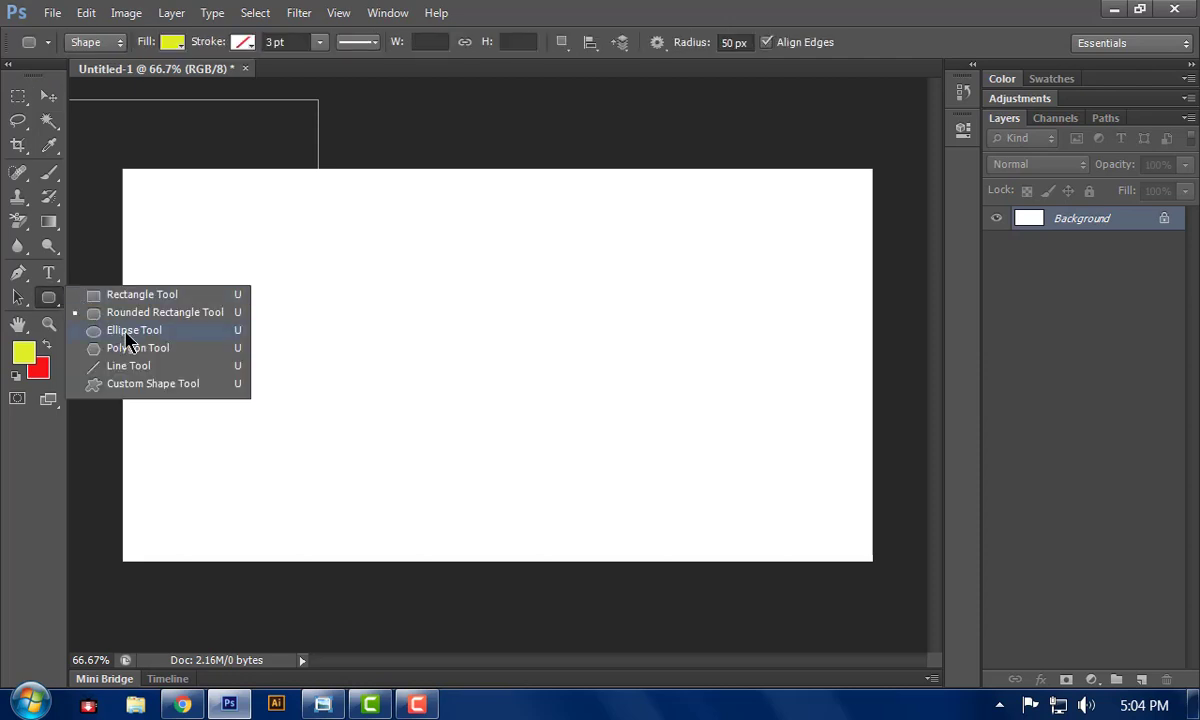
left_click(128, 334)
left_click_drag(657, 363, 958, 678)
left_click(48, 95)
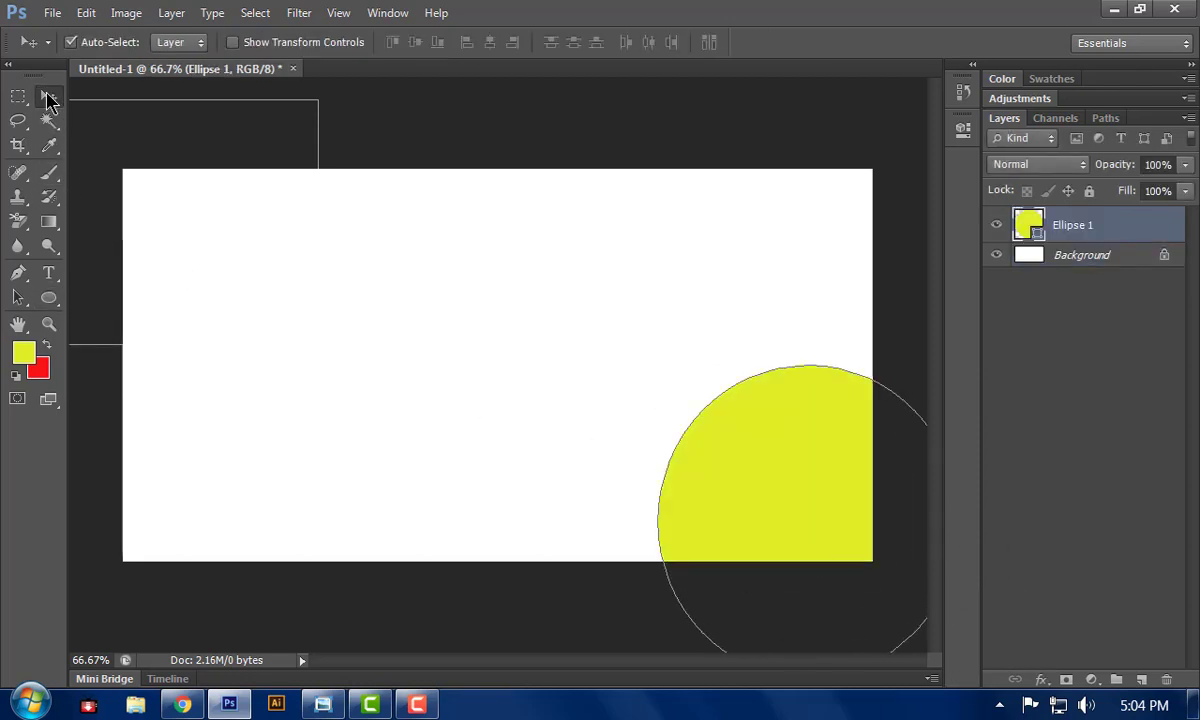
left_click_drag(757, 458, 790, 449)
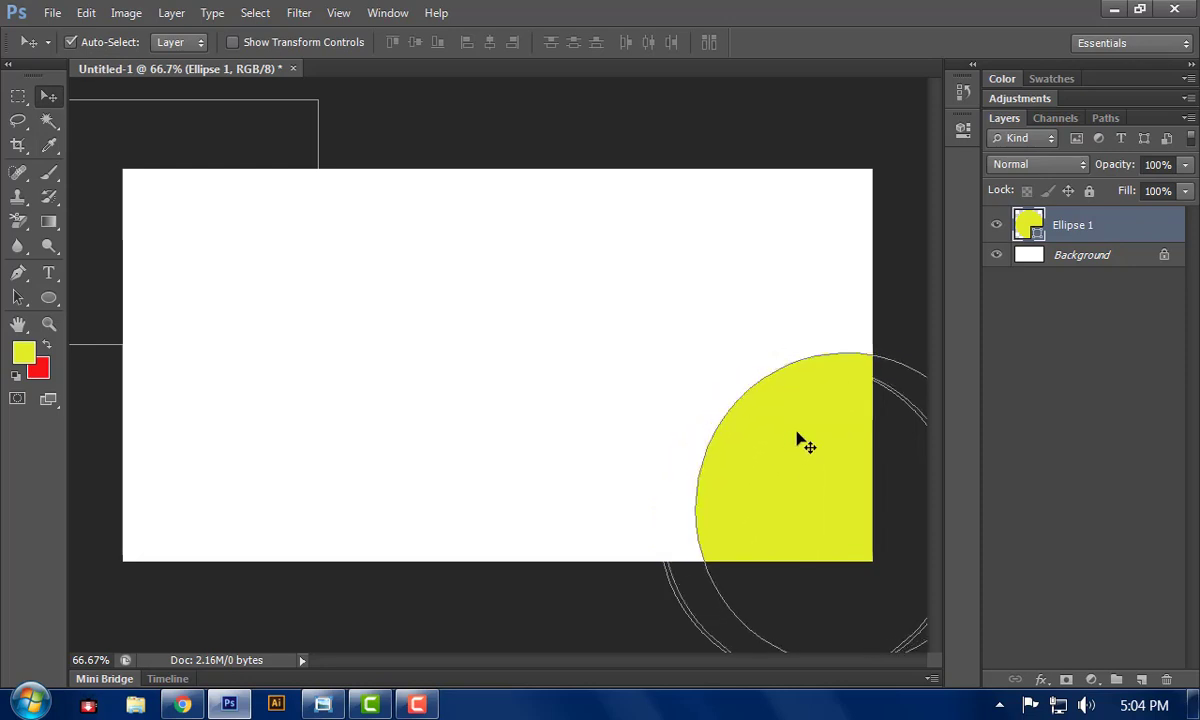
left_click_drag(841, 411, 135, 100)
scroll(495, 310, "down", 2)
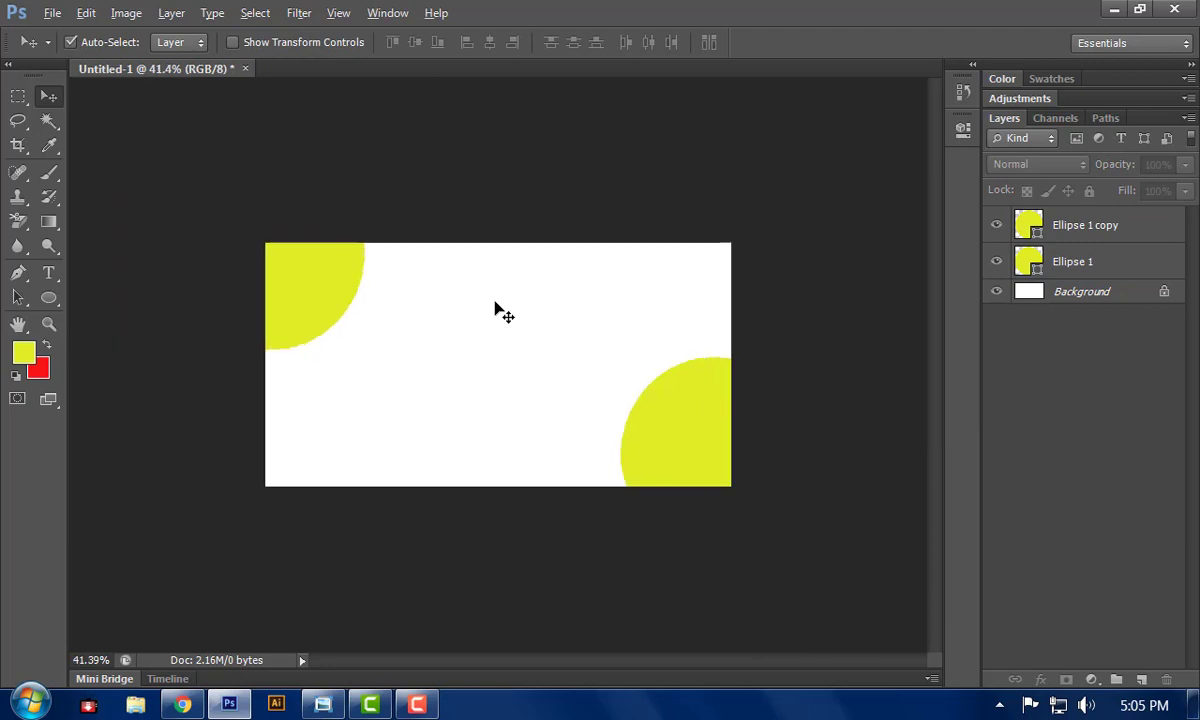
- Add three progressively smaller circles to the copied ellipse's layer, running diagonally from the upper-left ellipse towards the lower right
scroll(495, 310, "up", 1)
left_click(314, 293)
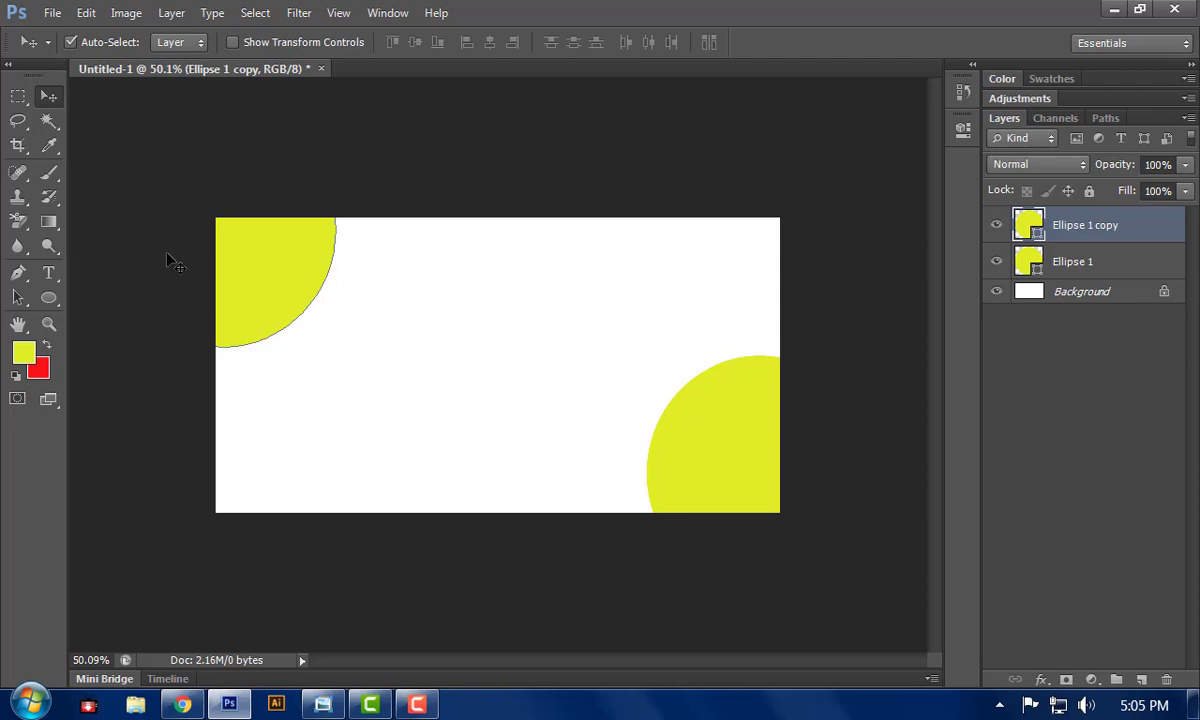
left_click(48, 297)
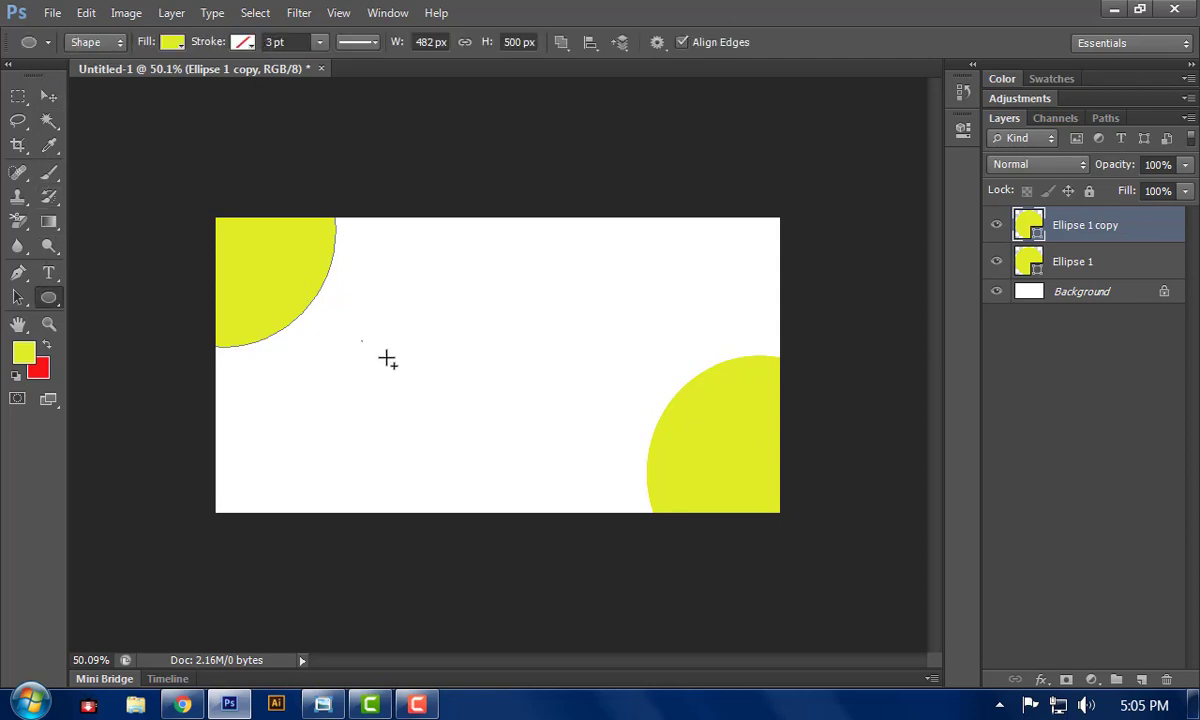
left_click_drag(387, 359, 548, 489)
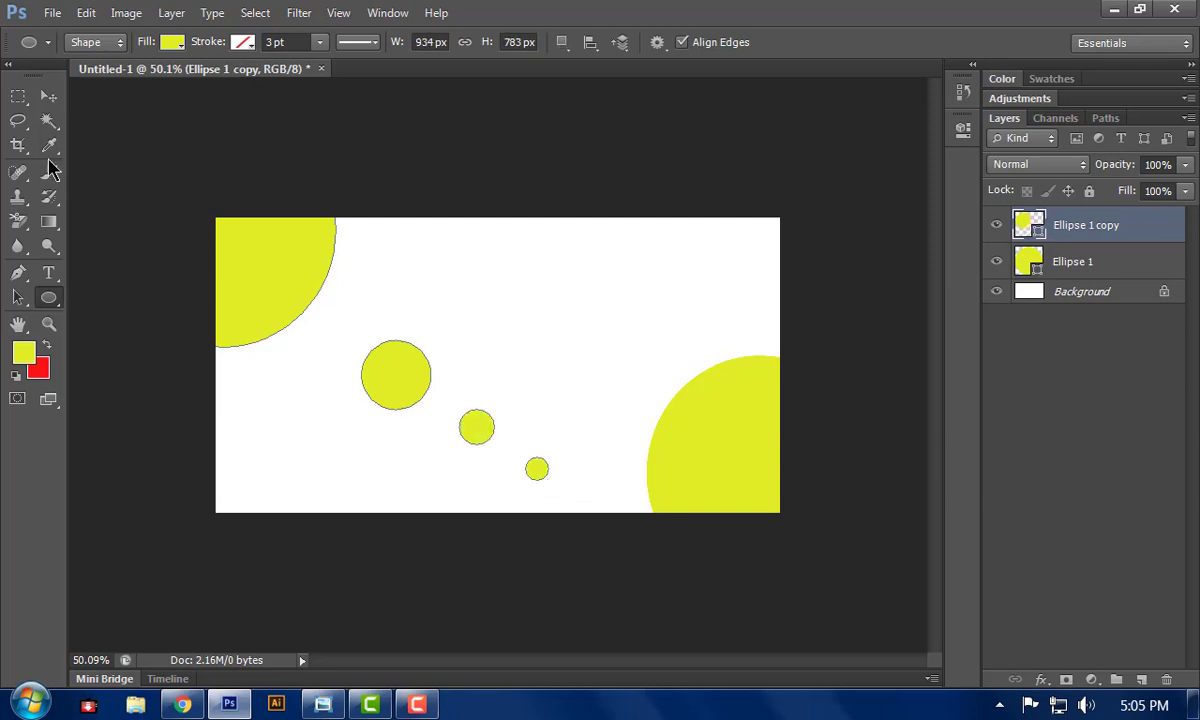
left_click(48, 96)
left_click(335, 195)
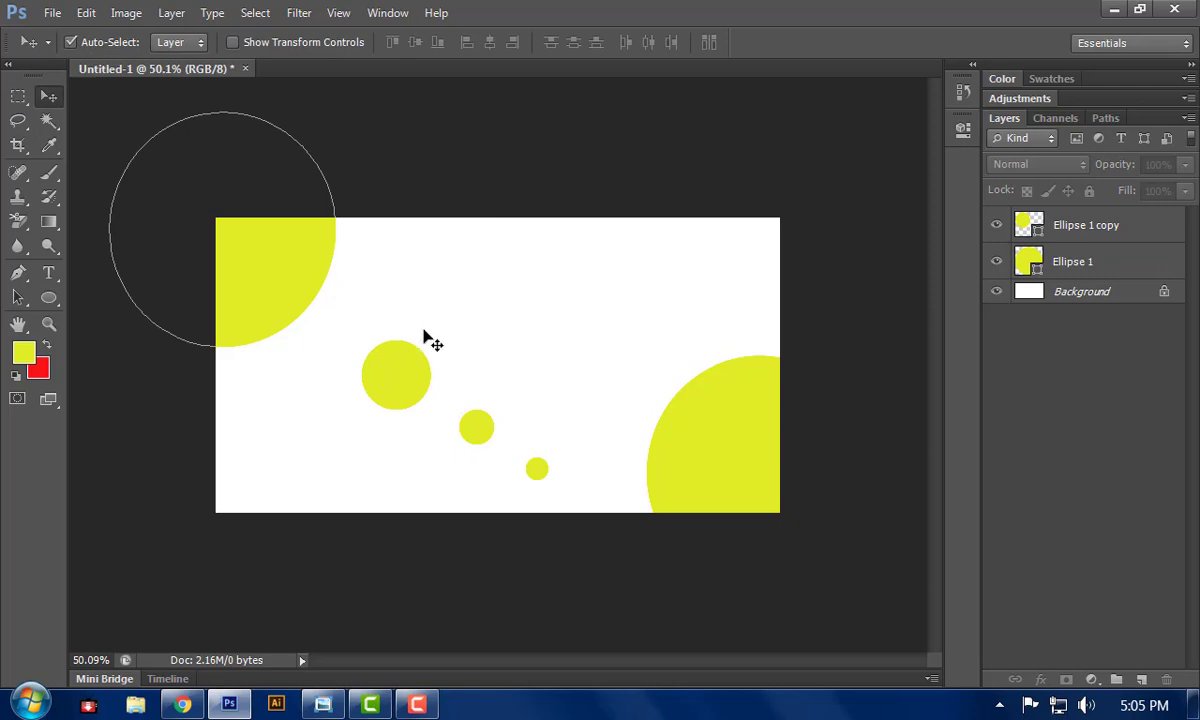
- Lower the opacity of the Ellipse 1 copy layer, holding the upper-left ellipse and small circles, to 24%
left_click_drag(326, 393, 546, 506)
left_click(1186, 165)
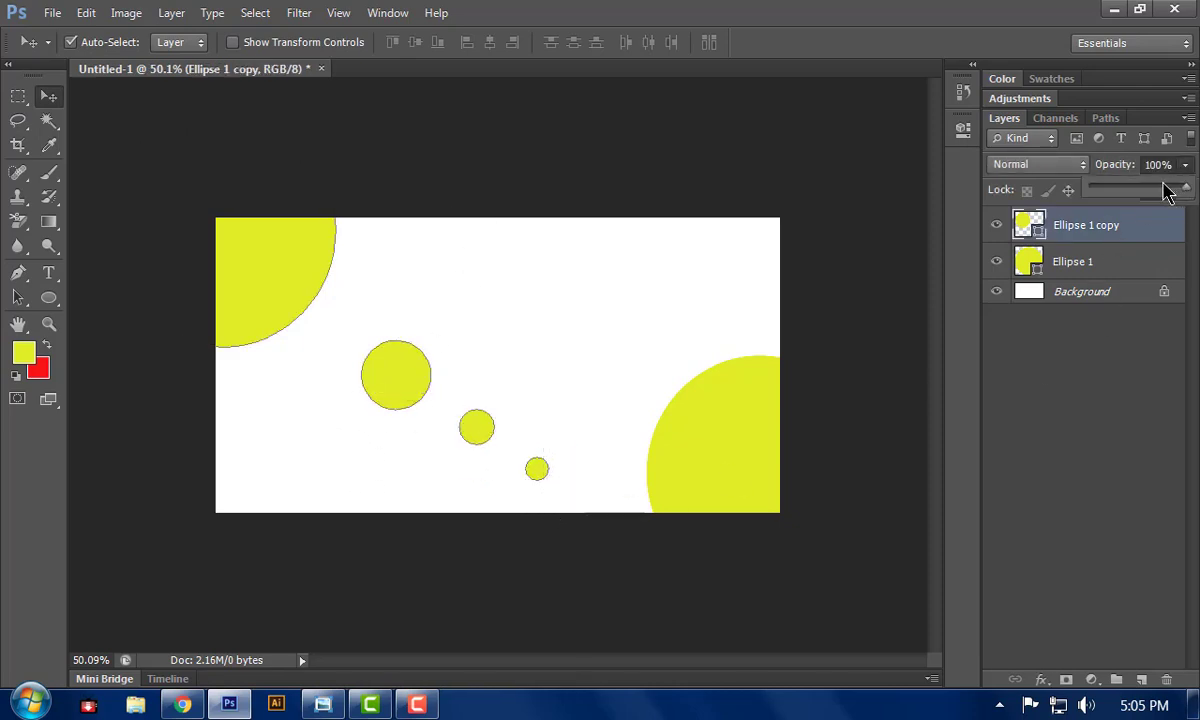
left_click_drag(1171, 188, 1125, 195)
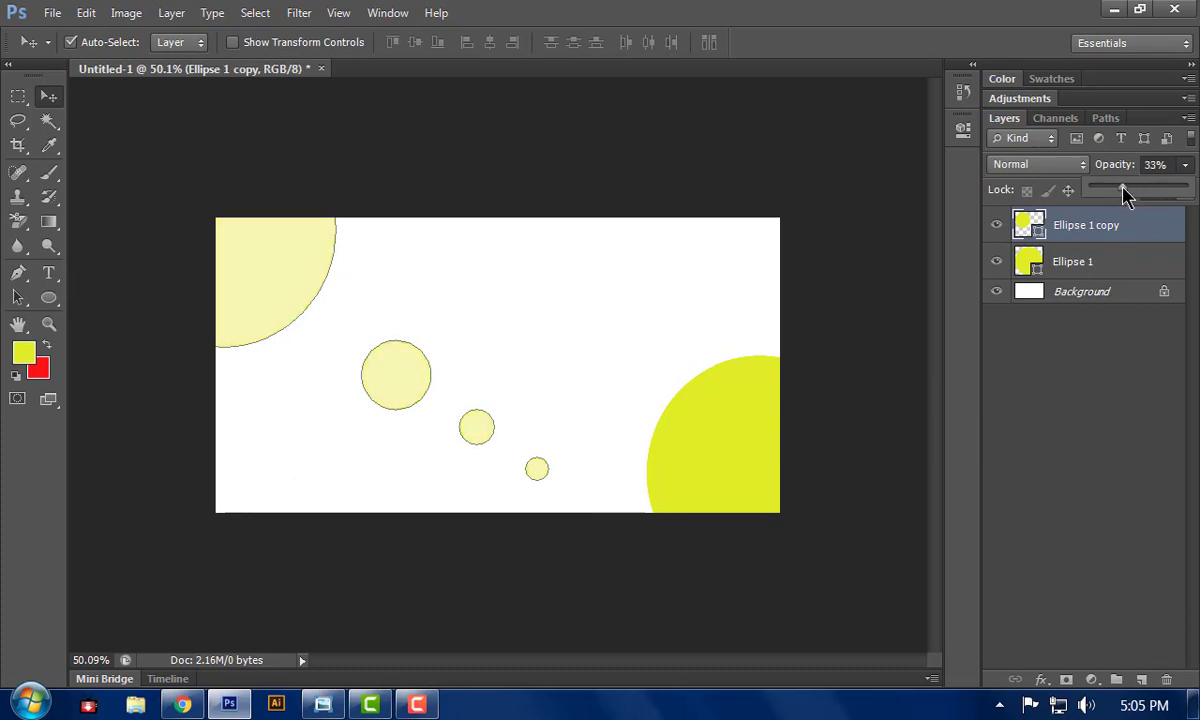
left_click(812, 213)
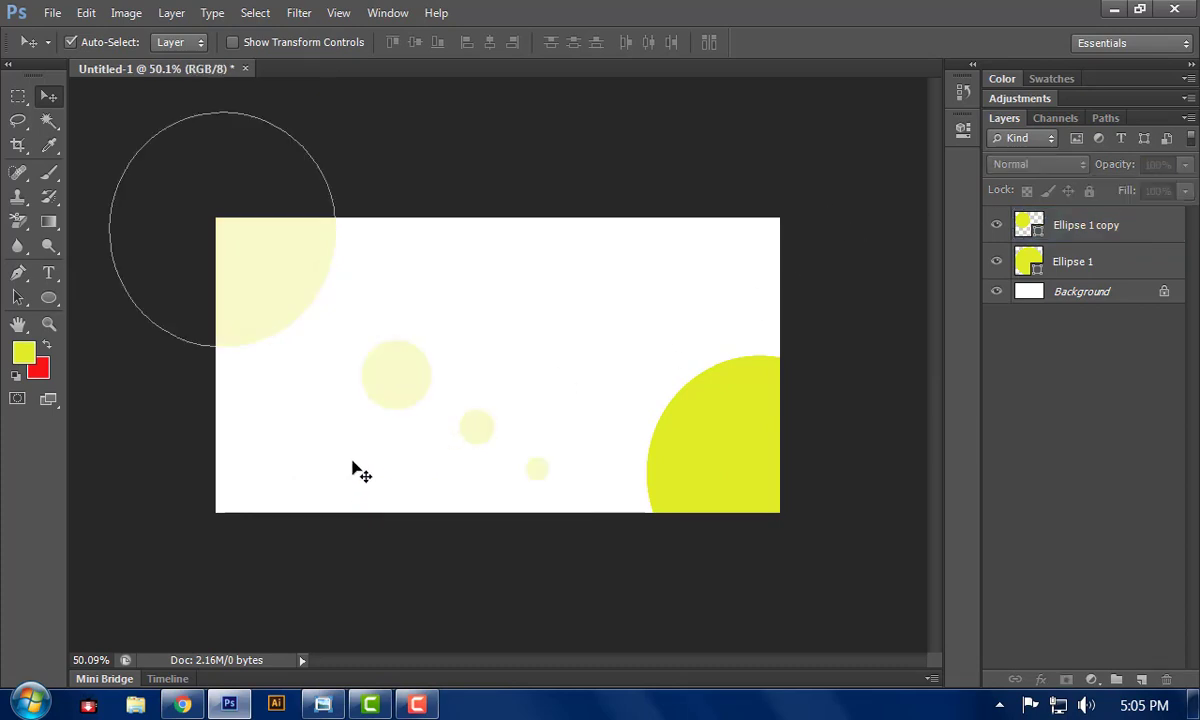
left_click(238, 276)
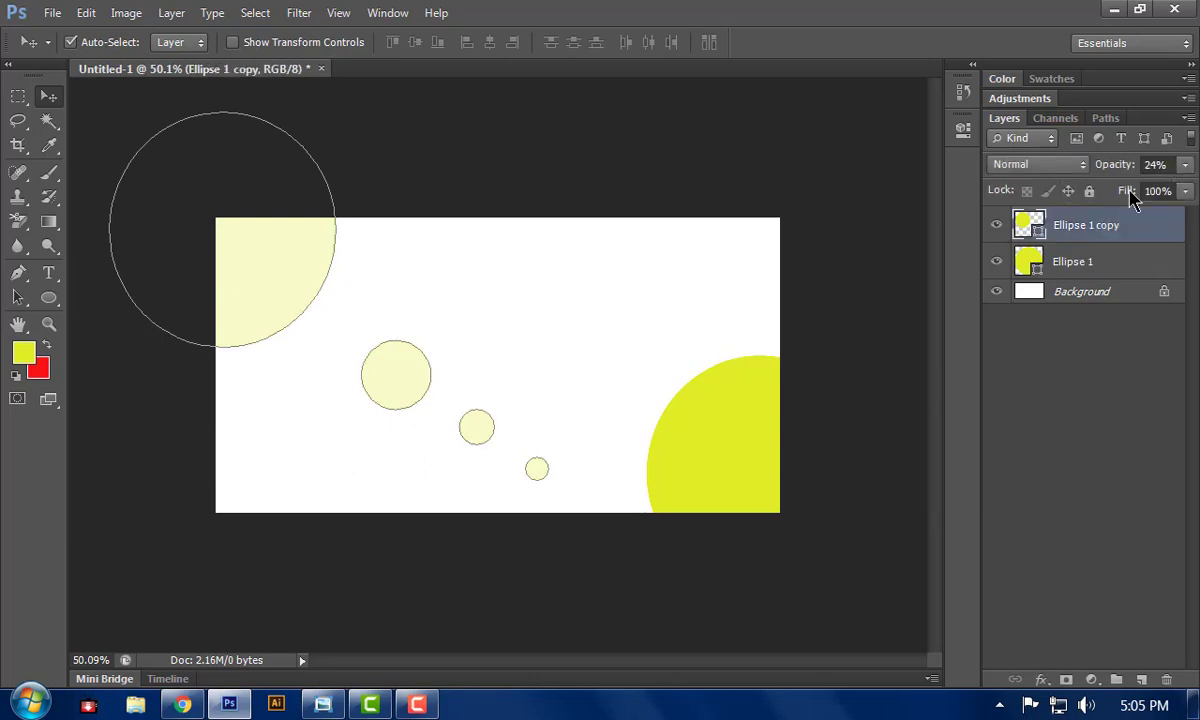
left_click(843, 310)
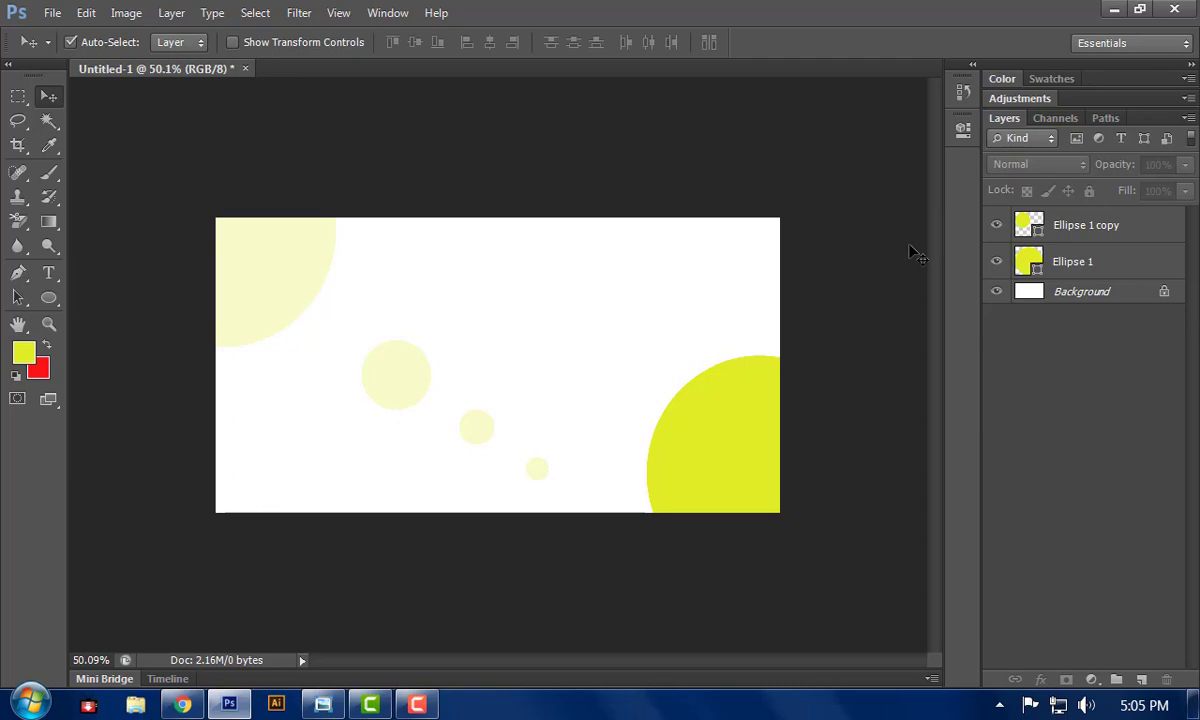
- Move the large lower-right ellipse fully onto the right side of the canvas and try its layer opacity, ending at 100%
double_click(1068, 12)
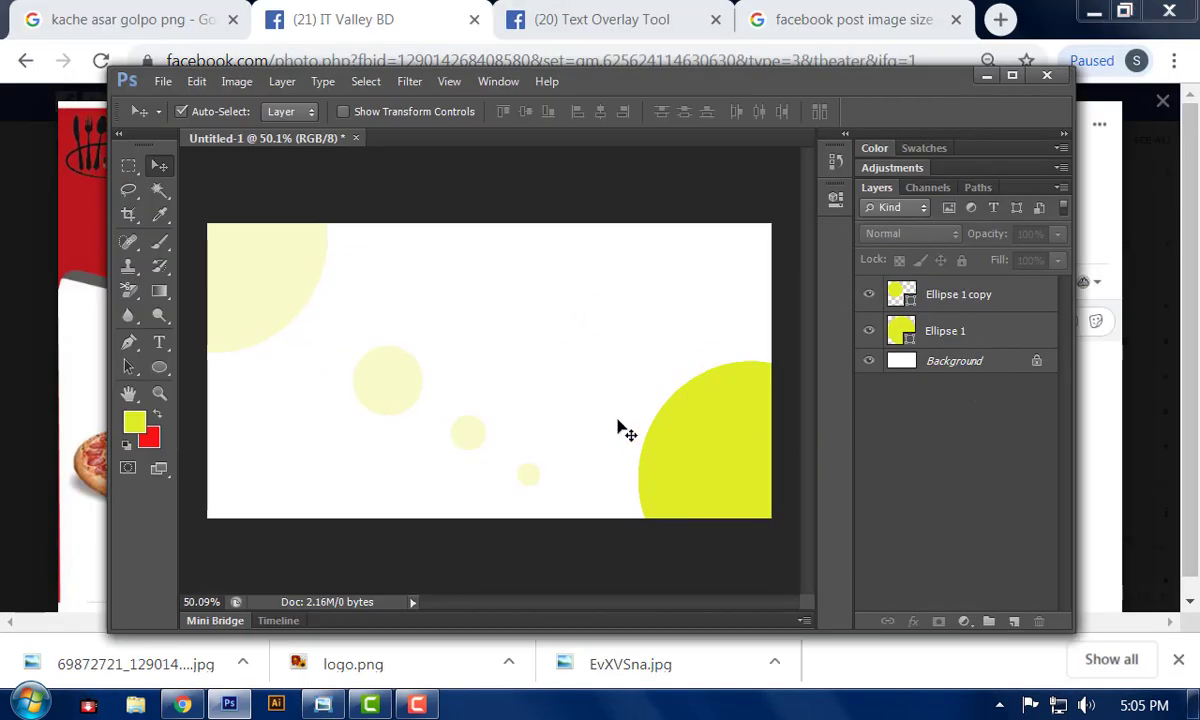
left_click_drag(670, 460, 571, 353)
left_click(1057, 233)
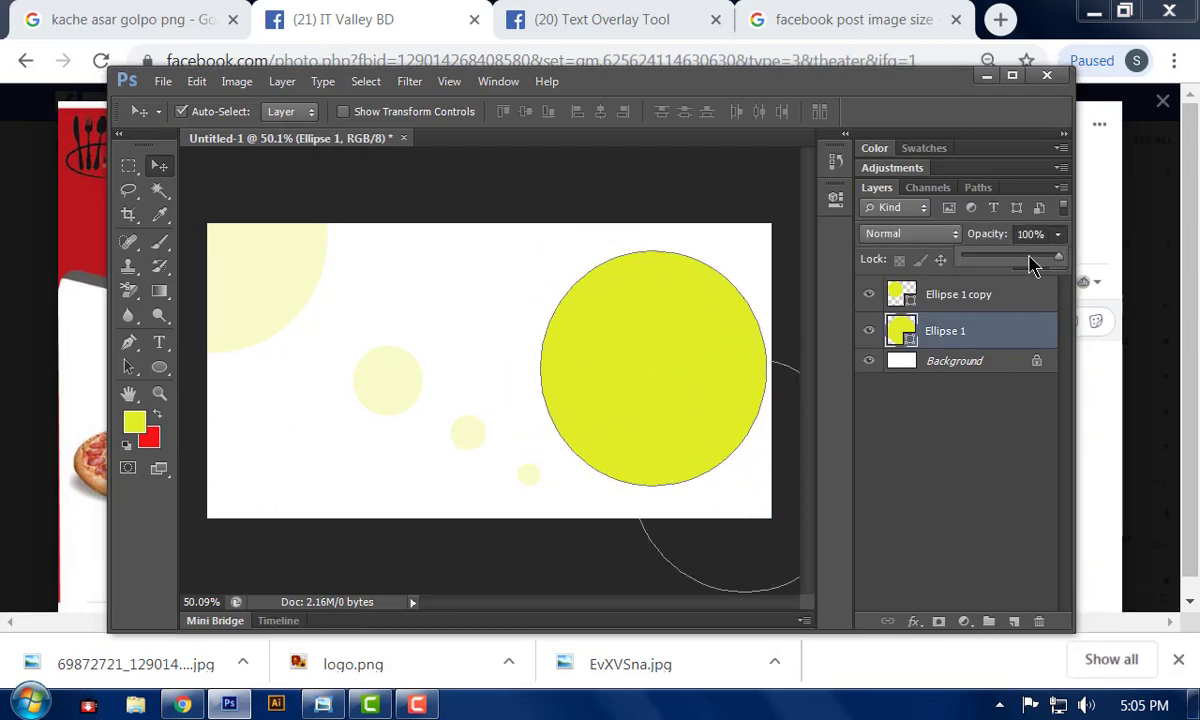
left_click_drag(1050, 258, 1082, 268)
left_click(997, 450)
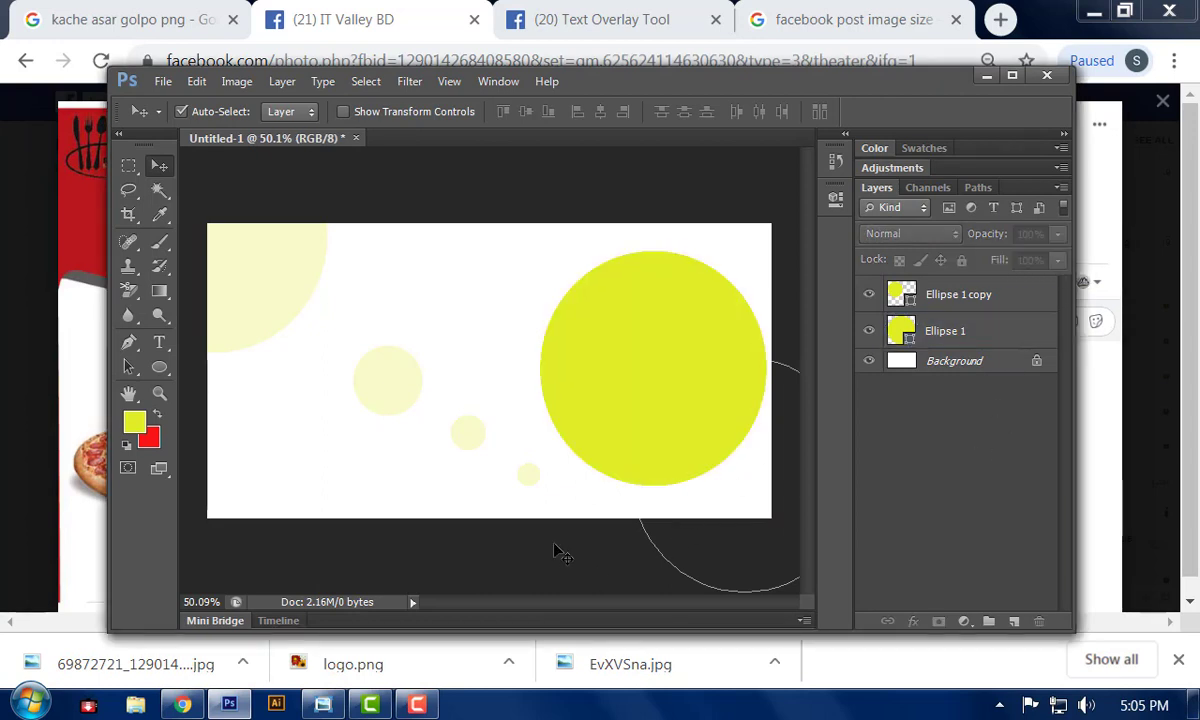
- Select both ellipse layers together and delete them to clear the canvas
scroll(555, 540, "down", 1)
scroll(555, 540, "up", 1)
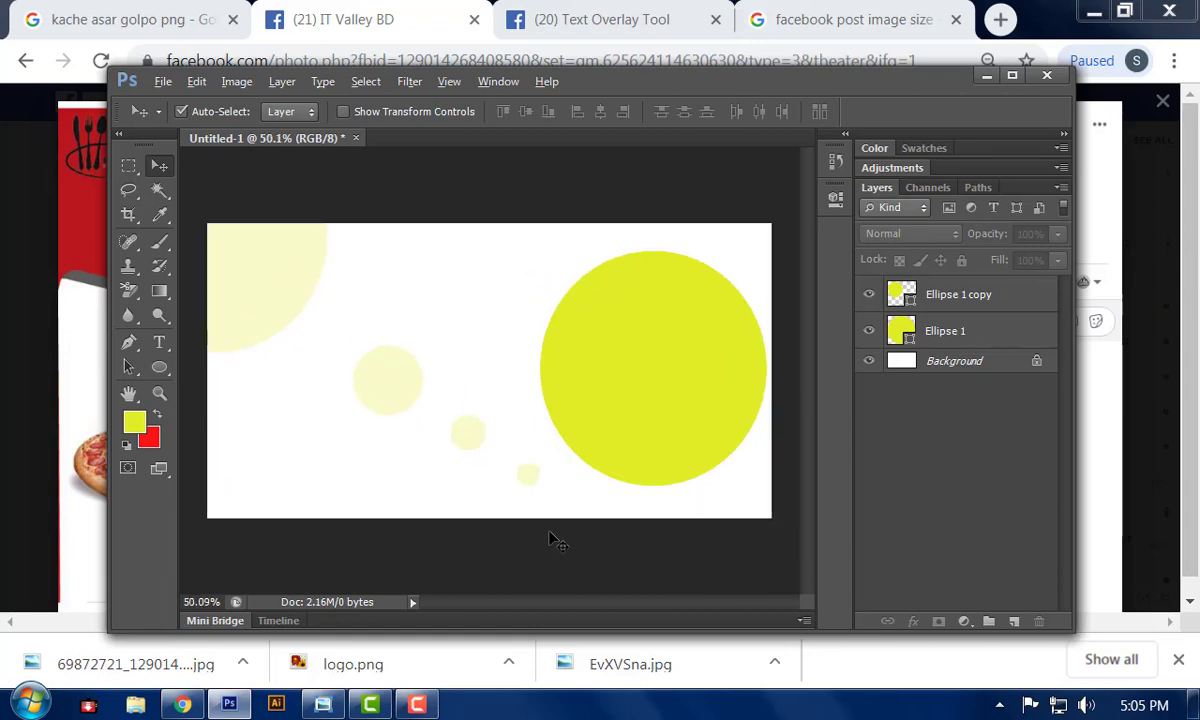
scroll(555, 540, "down", 1)
left_click(295, 312)
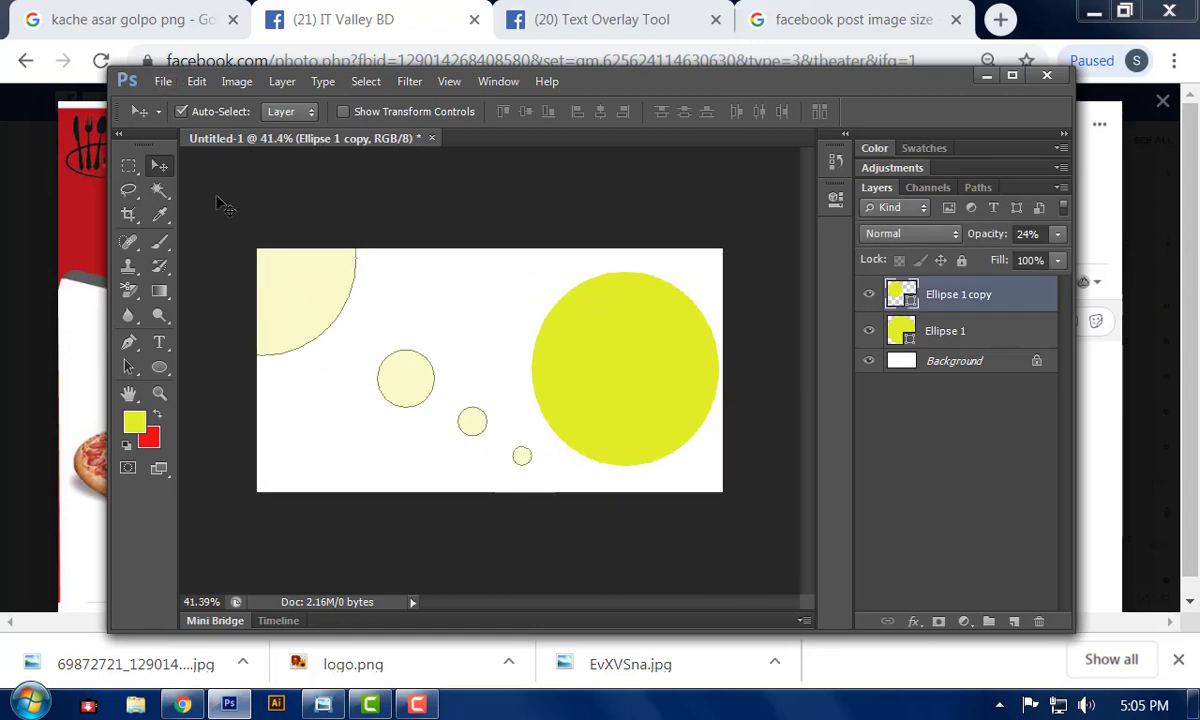
left_click_drag(217, 198, 744, 518)
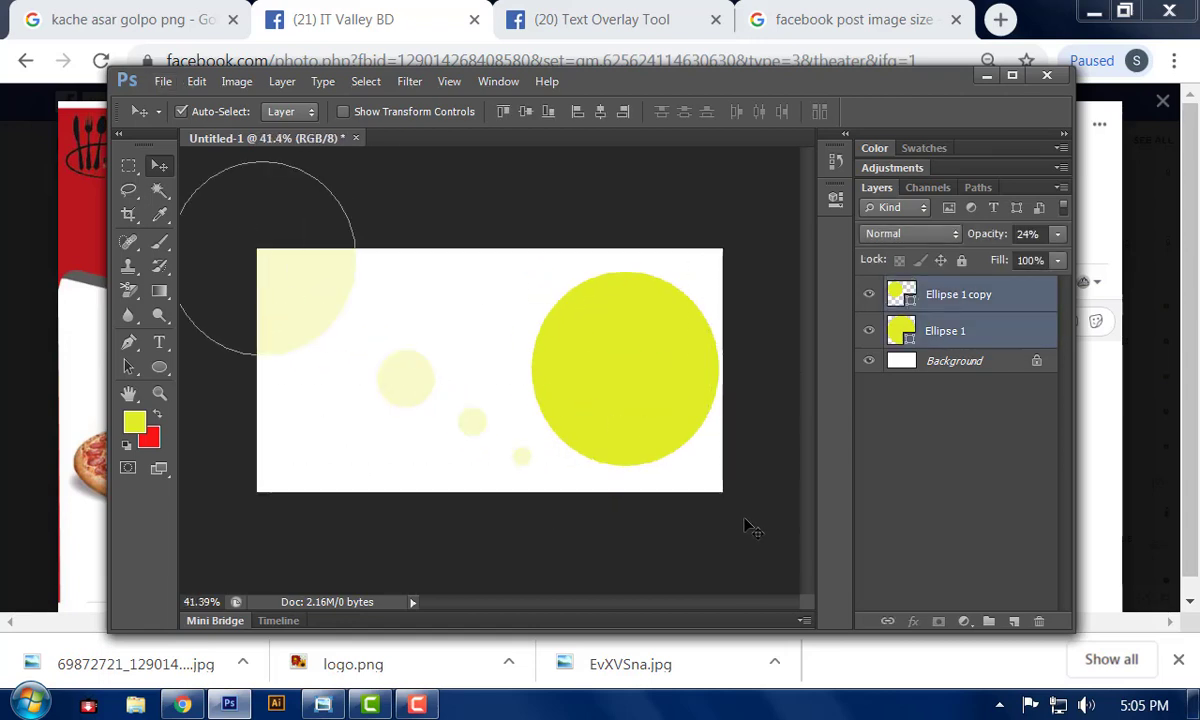
key("Delete")
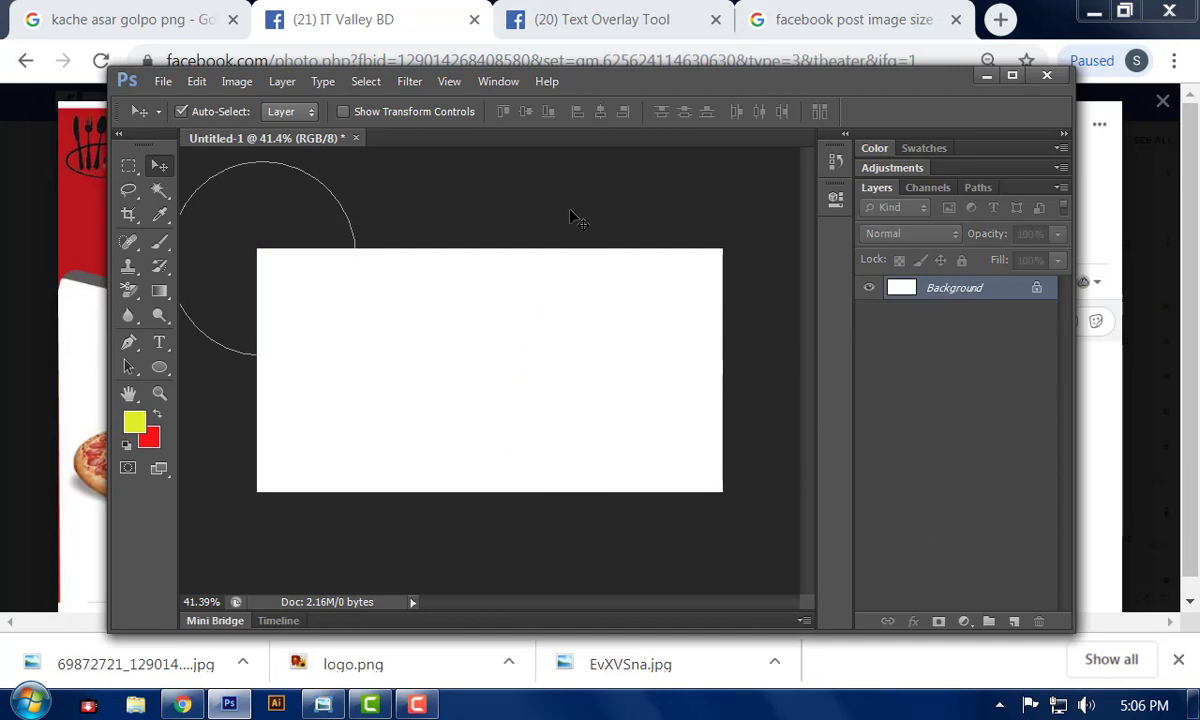
- Draw a 364 x 364 px circle with the Ellipse Tool, overlapping the canvas's lower-right corner
left_click(162, 369)
right_click(168, 374)
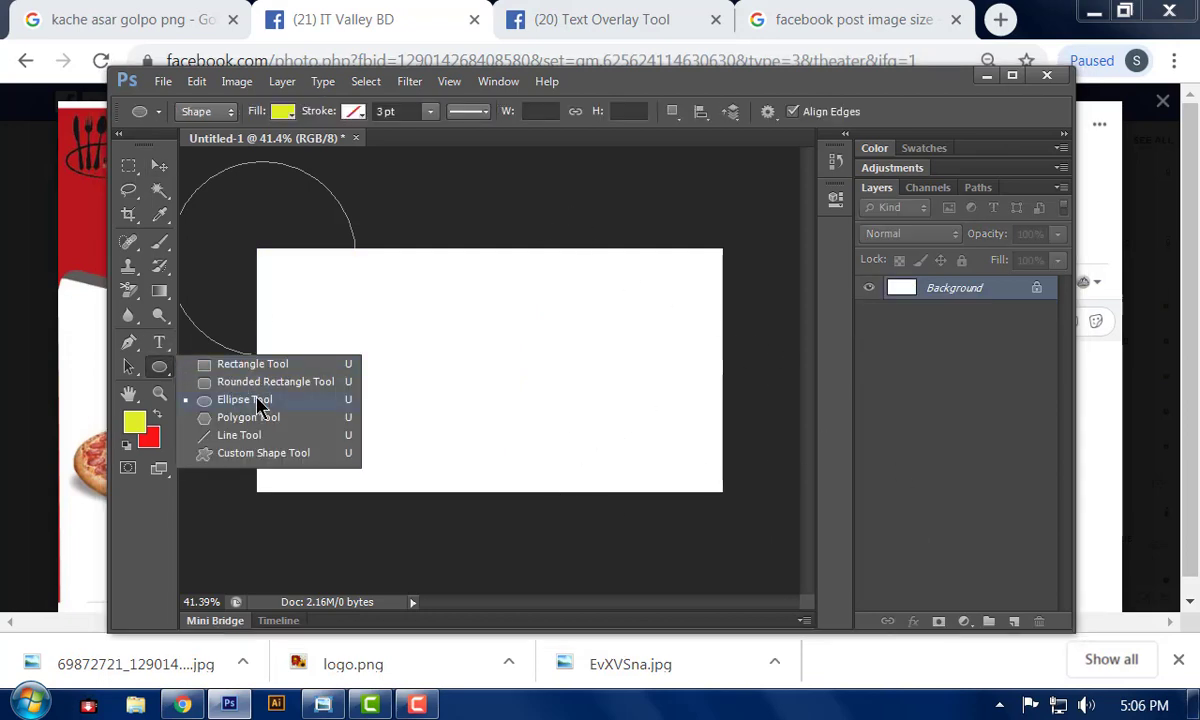
left_click(257, 401)
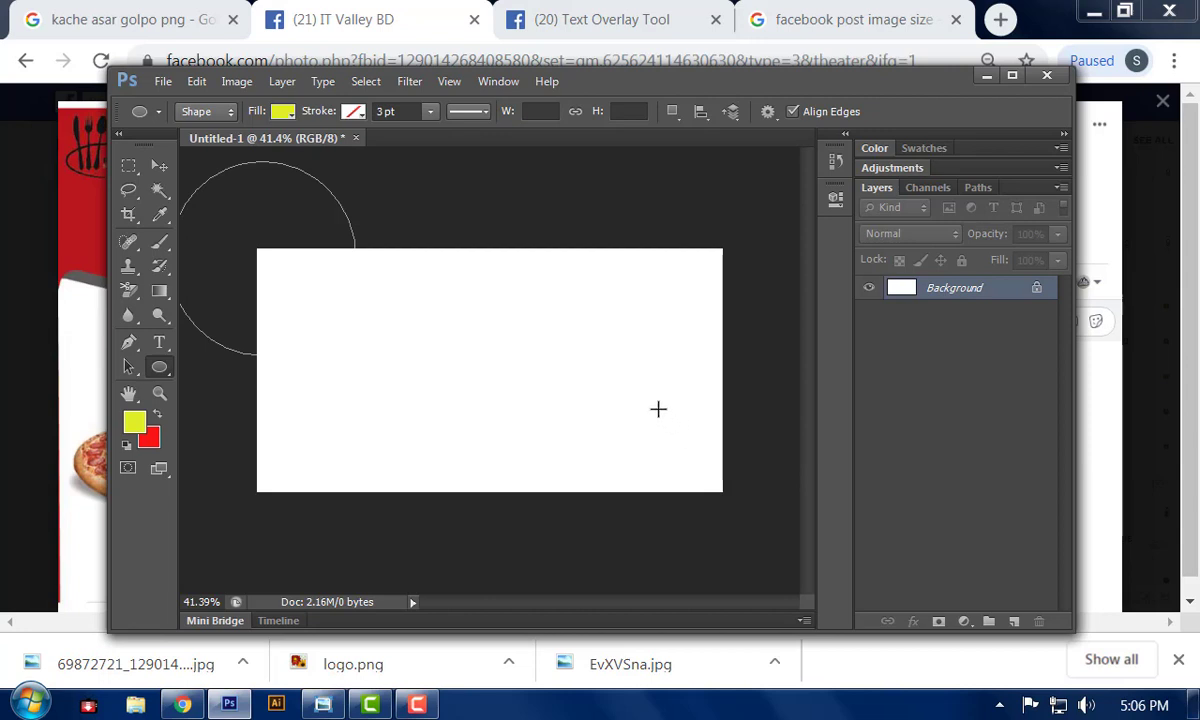
left_click_drag(658, 408, 797, 548)
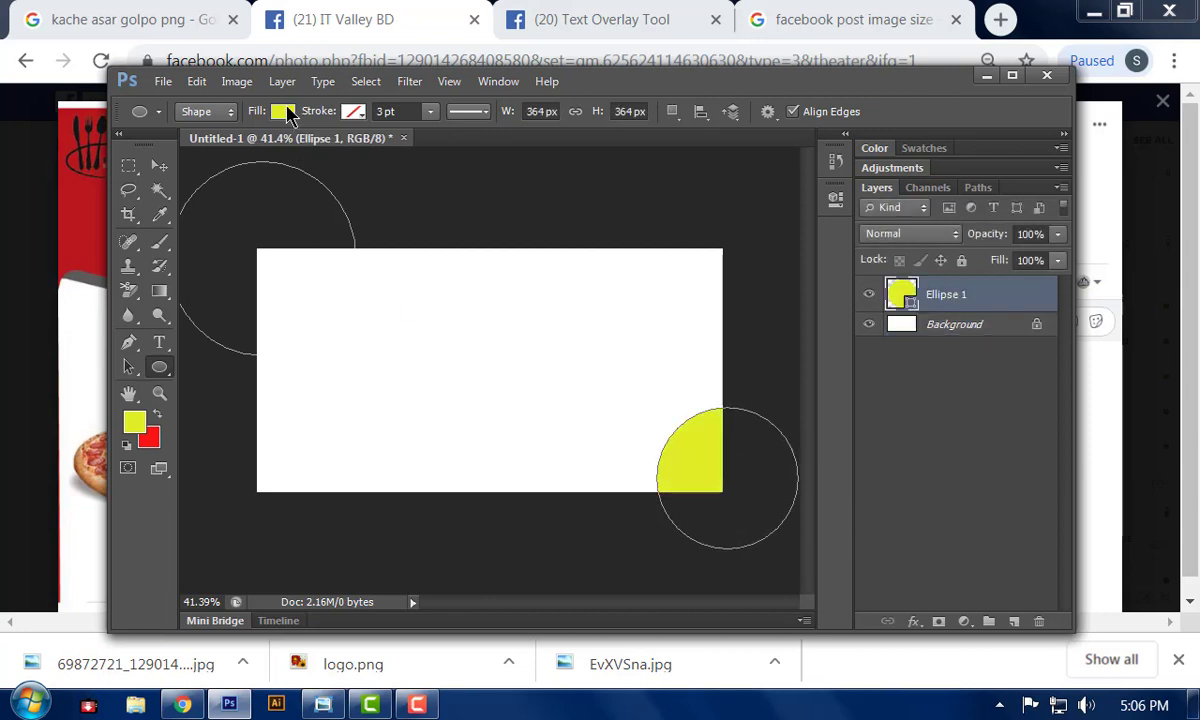
- Change the corner circle's fill to red, picking it from the recently used colors
left_click(282, 111)
left_click(221, 202)
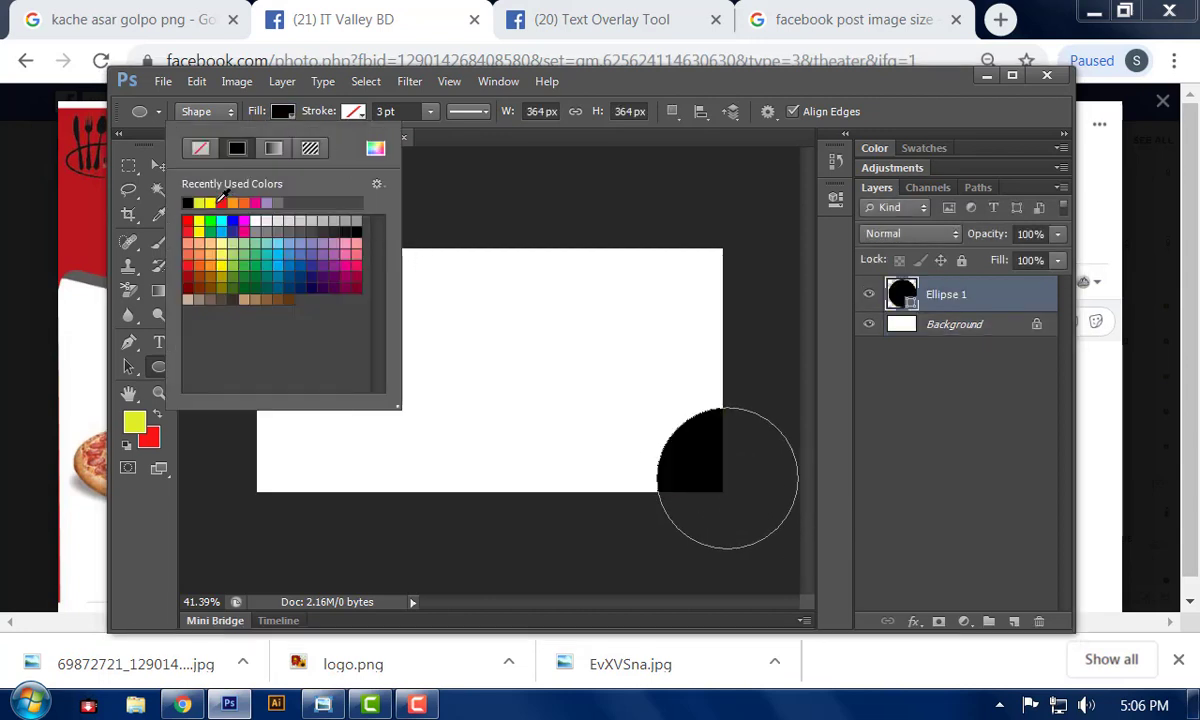
left_click(211, 201)
left_click(222, 201)
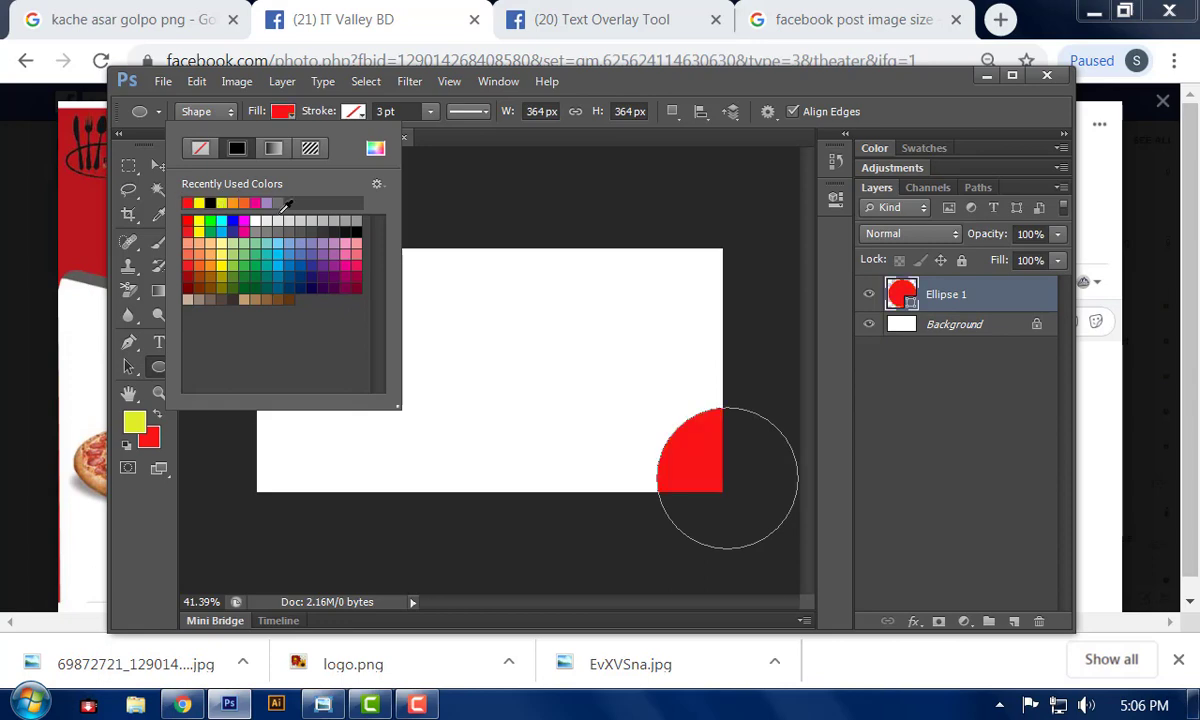
left_click(720, 483)
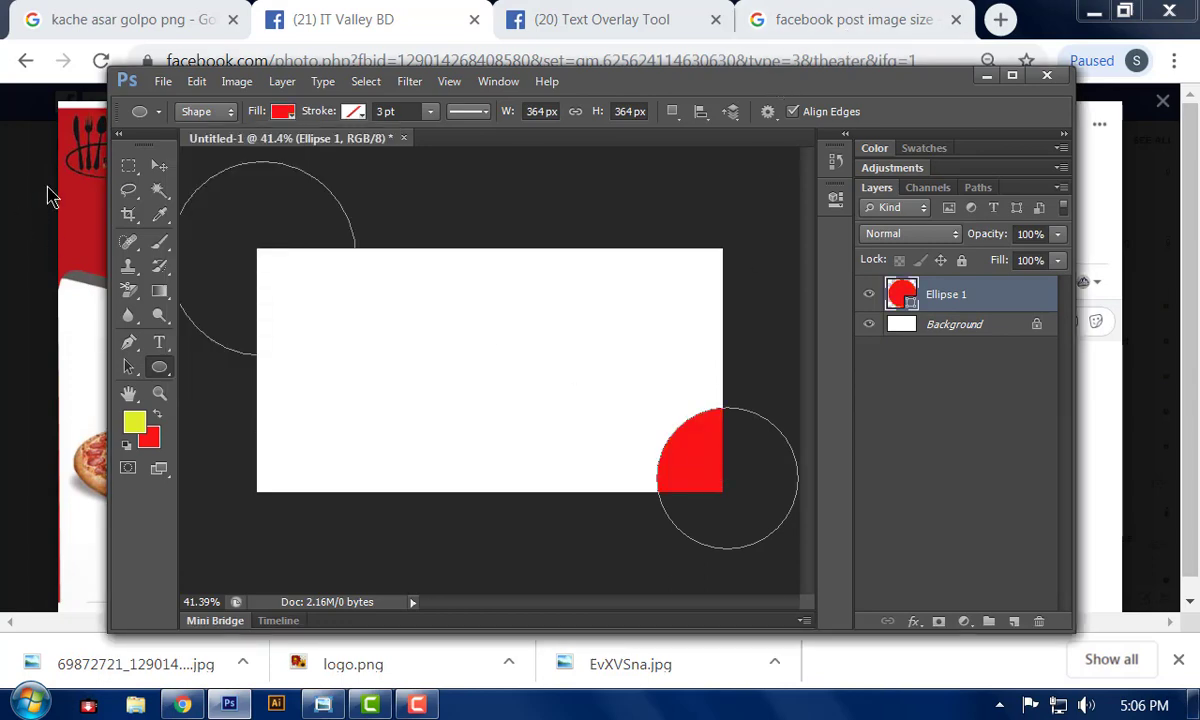
- Duplicate the red circle twice, placing one copy over the canvas's upper-left corner and the other near the middle
left_click(159, 165)
left_click(368, 188)
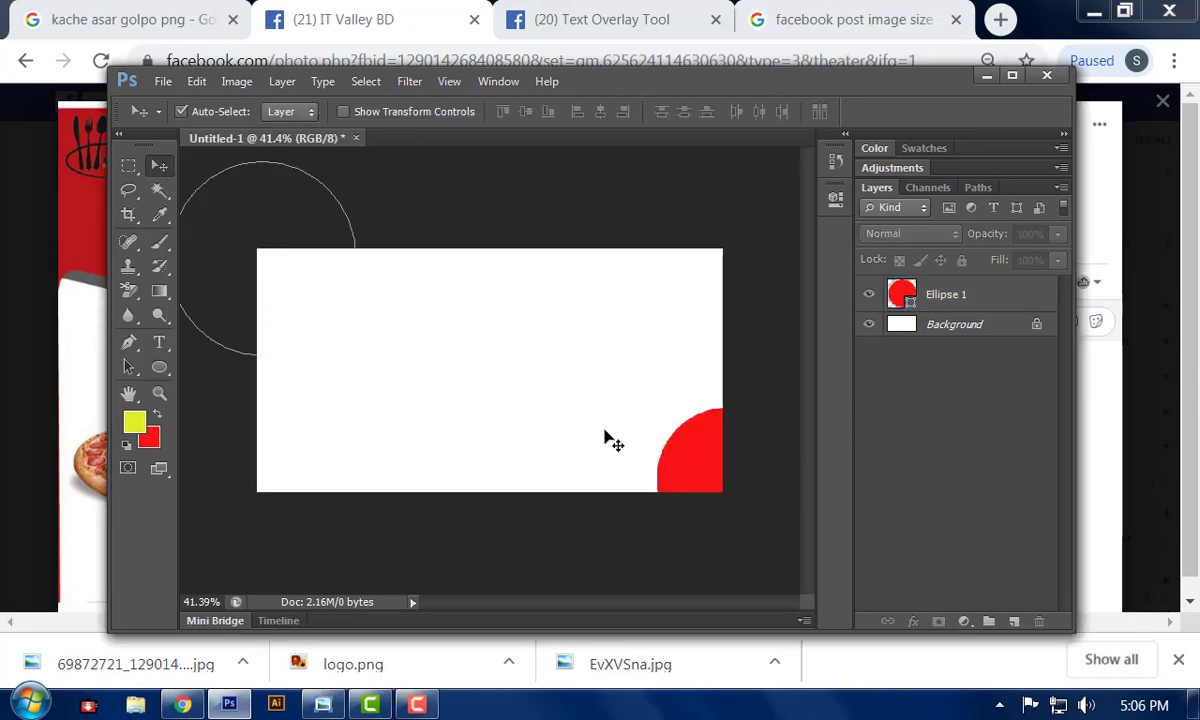
left_click(697, 470)
left_click(367, 207)
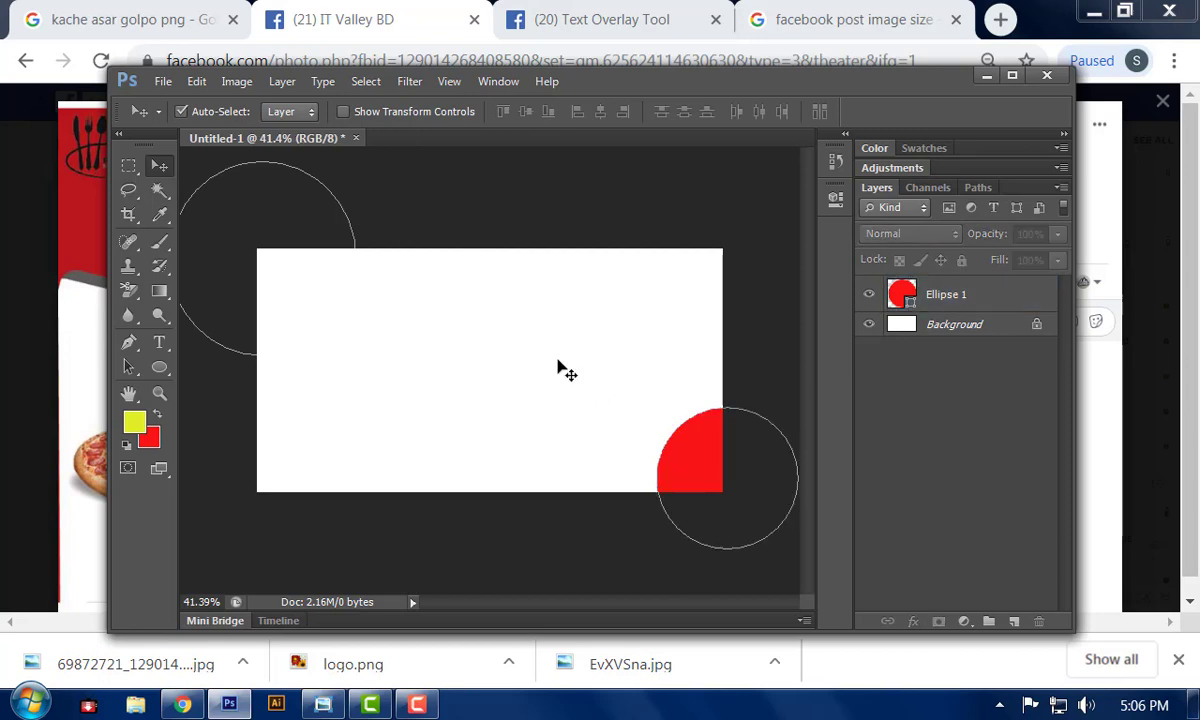
scroll(585, 370, "down", 1)
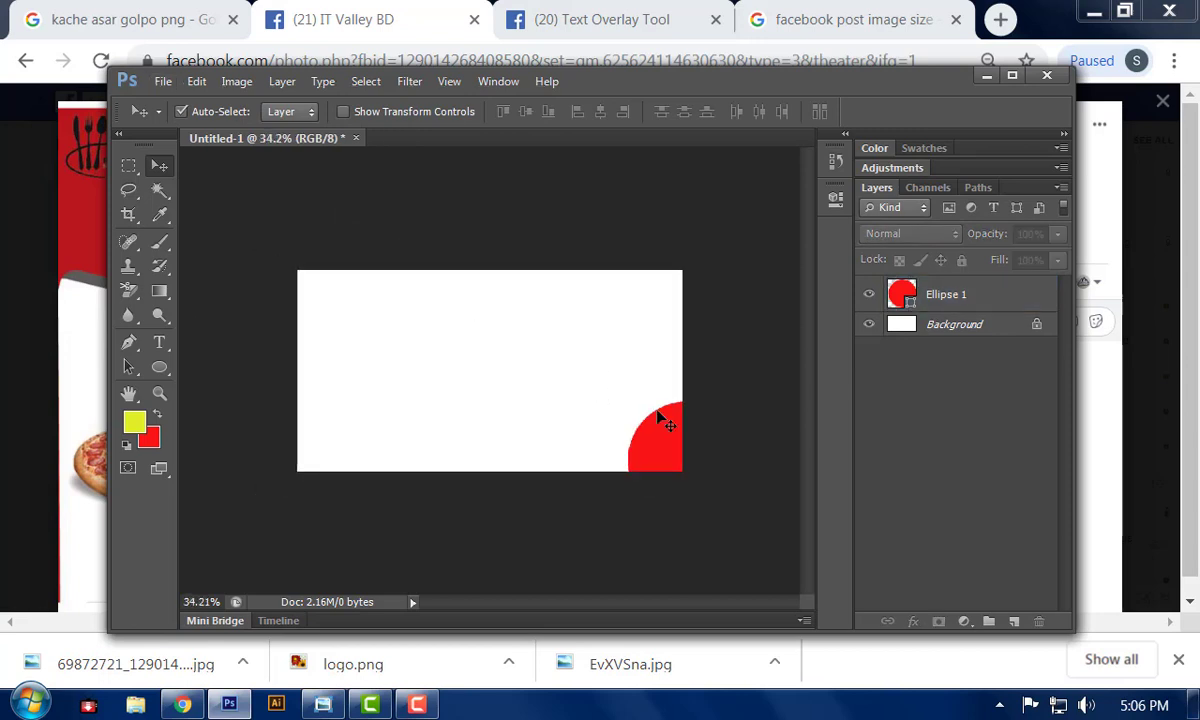
left_click_drag(664, 418, 264, 251)
scroll(468, 292, "up", 1)
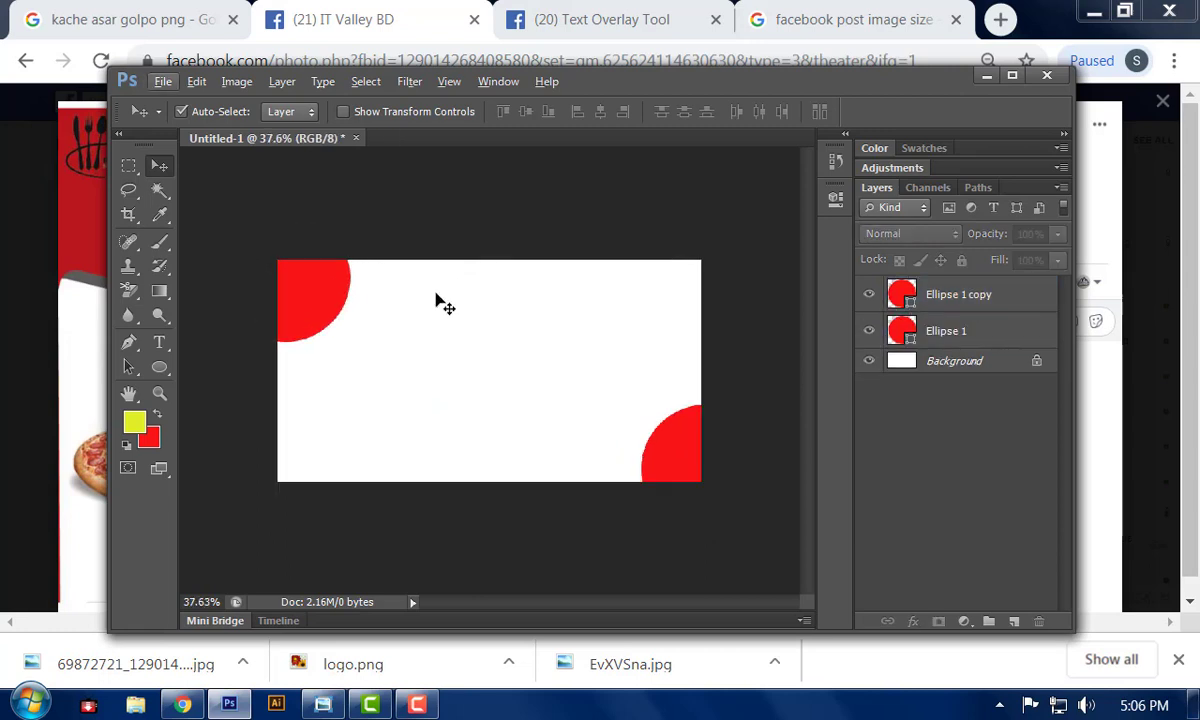
left_click_drag(310, 296, 445, 391)
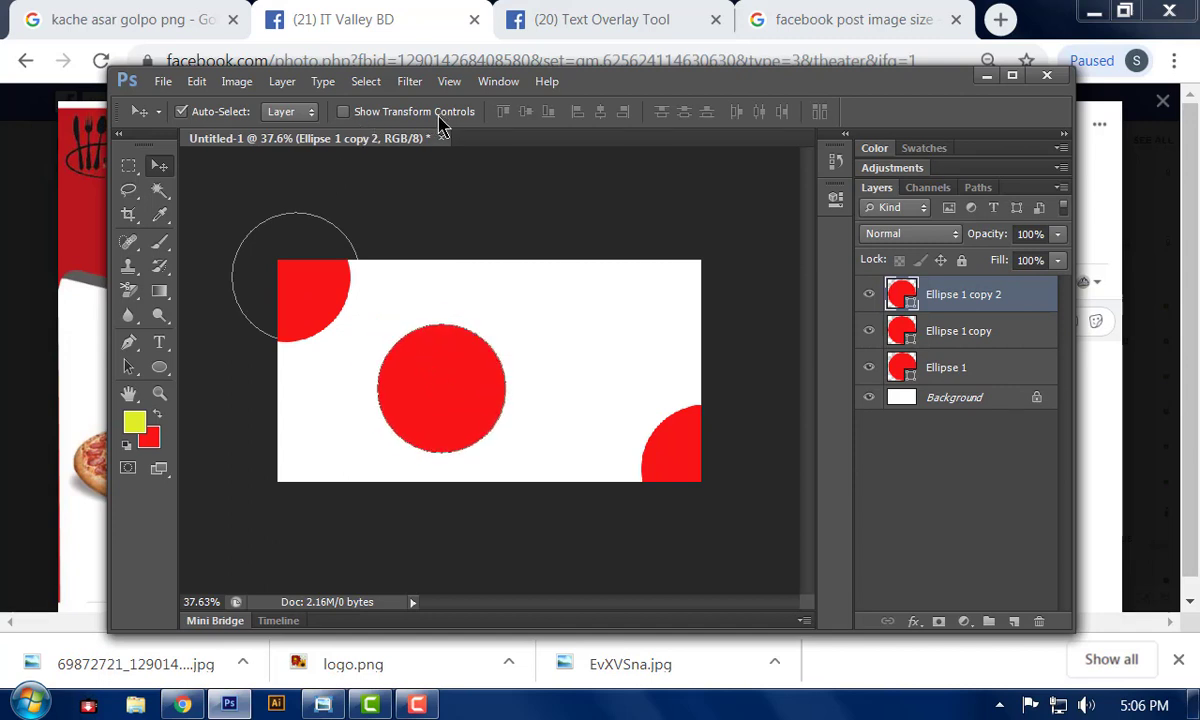
- Turn off Auto-Select and reposition the middle circle through its selected layer, nudging it slightly right and down
left_click(226, 113)
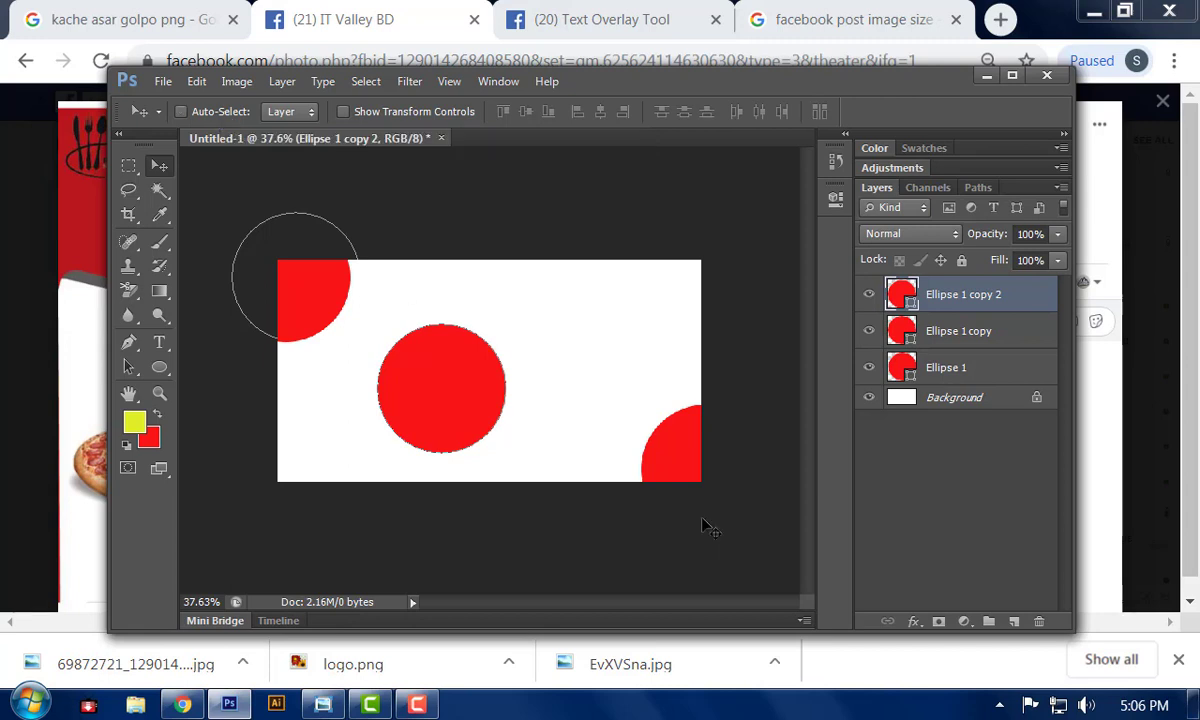
left_click_drag(672, 438, 682, 430)
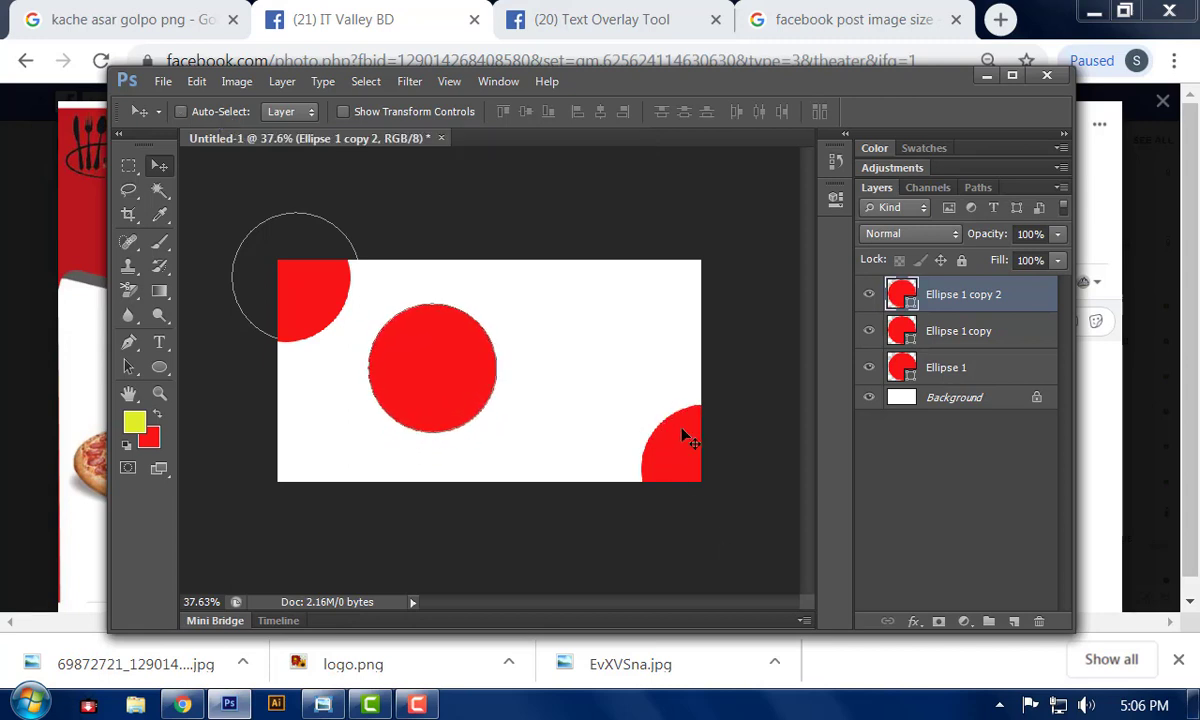
key("shift+Right")
key("shift+Right")
key("shift+Right")
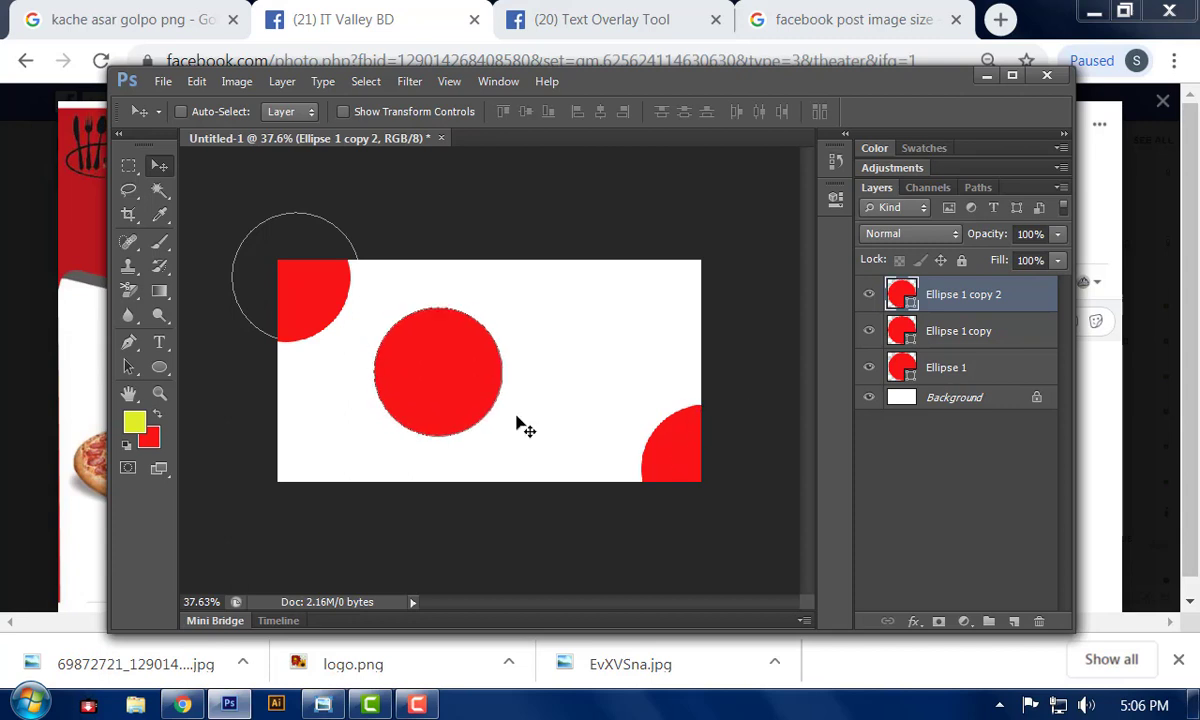
key("shift+Down")
key("shift+Down")
key("shift+Down")
key("shift+Right")
key("shift+Down")
key("shift+Down")
key("shift+Down")
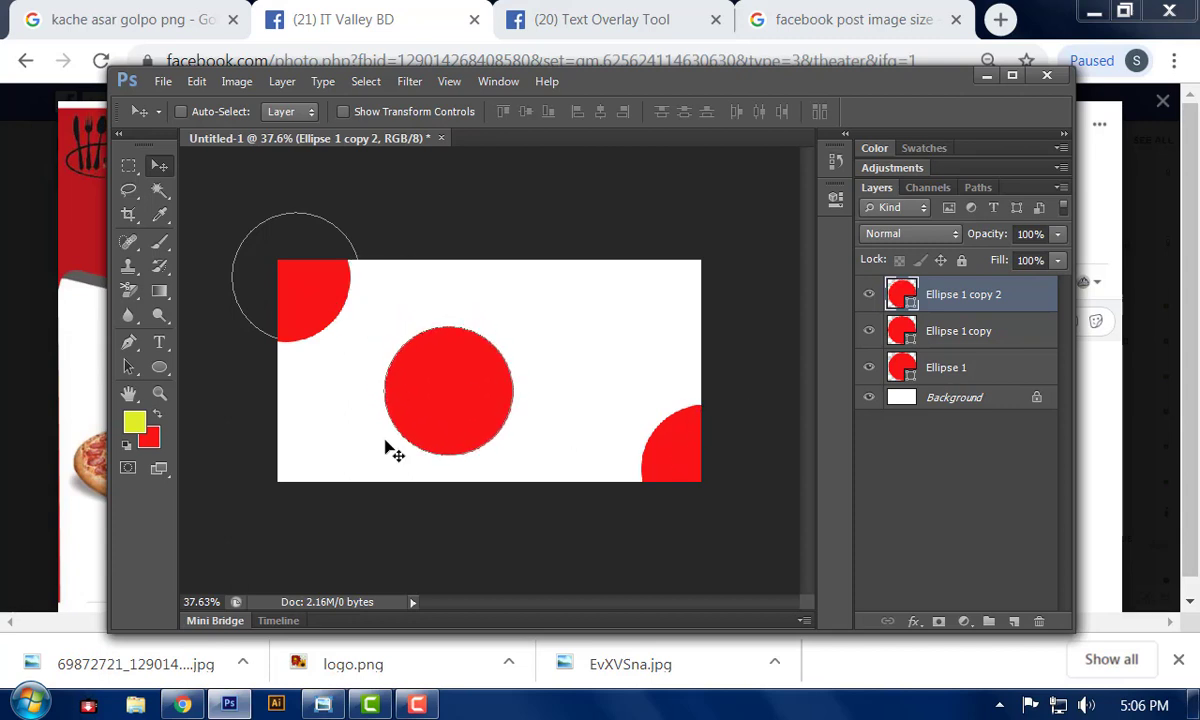
- Shift the lower-right circle slightly up by way of its Ellipse 1 layer, and select the Ellipse 1 copy layer
left_click(890, 368)
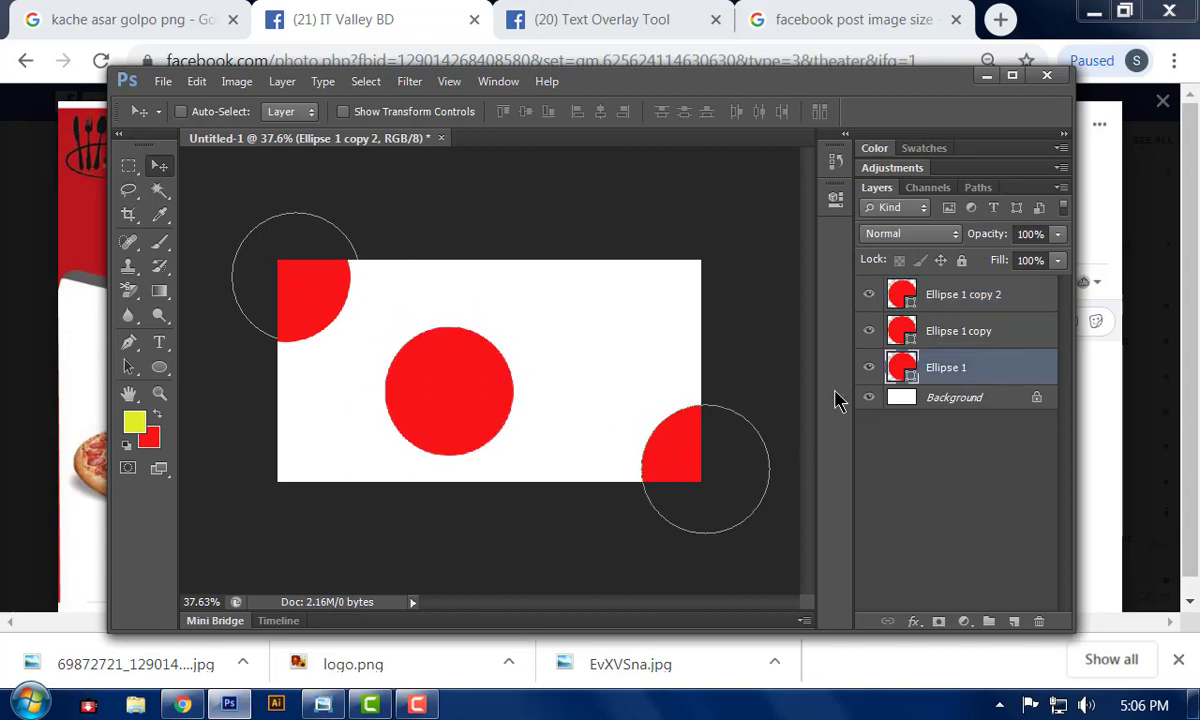
mouse_move(683, 442)
left_mouse_down()
mouse_move(670, 415)
mouse_move(678, 429)
left_mouse_up()
left_click(975, 343)
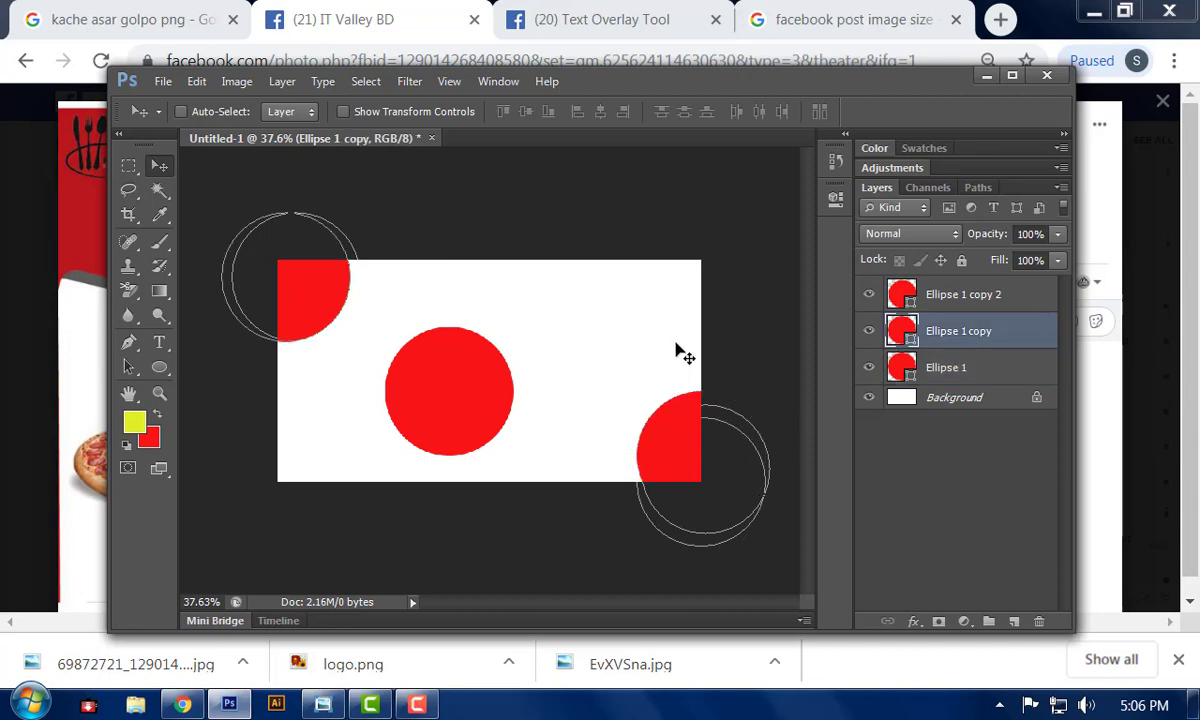
scroll(611, 353, "down", 1)
scroll(611, 353, "up", 1)
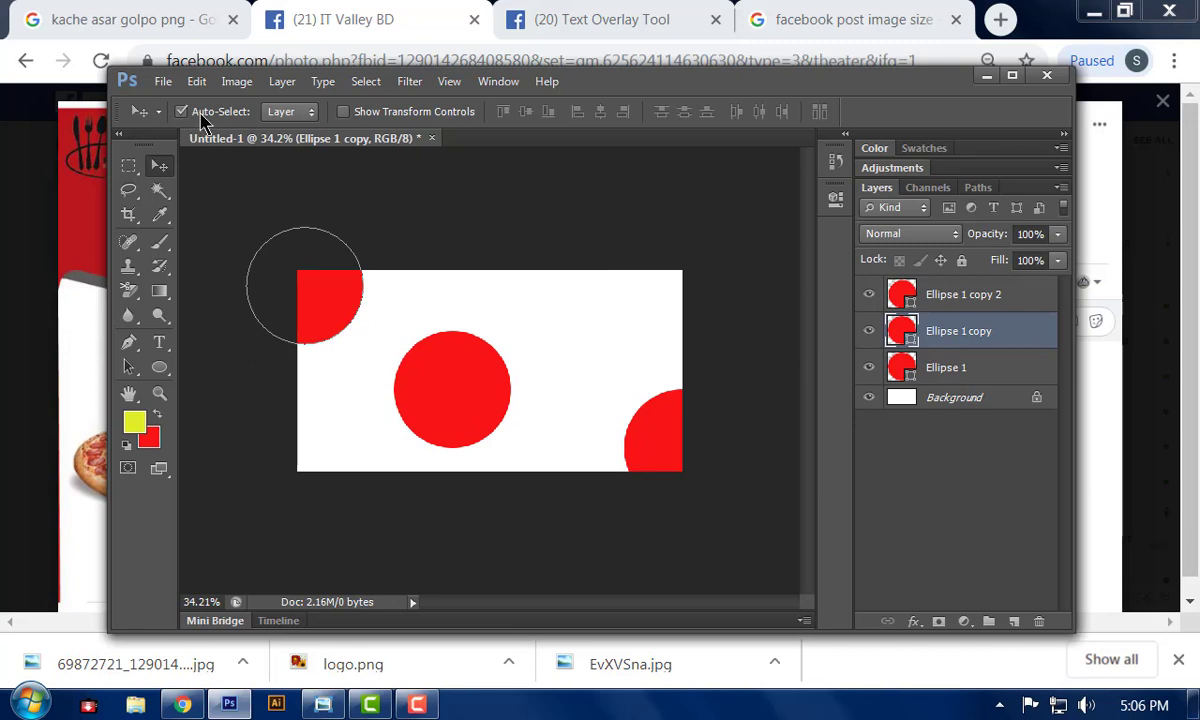
- With Auto-Select on, move the upper-left and middle circles up and right, and the lower-right circle farther onto the canvas
left_click_drag(340, 308, 370, 293)
left_click_drag(431, 388, 461, 367)
left_click_drag(651, 438, 624, 420)
scroll(624, 420, "down", 1)
left_click(395, 228)
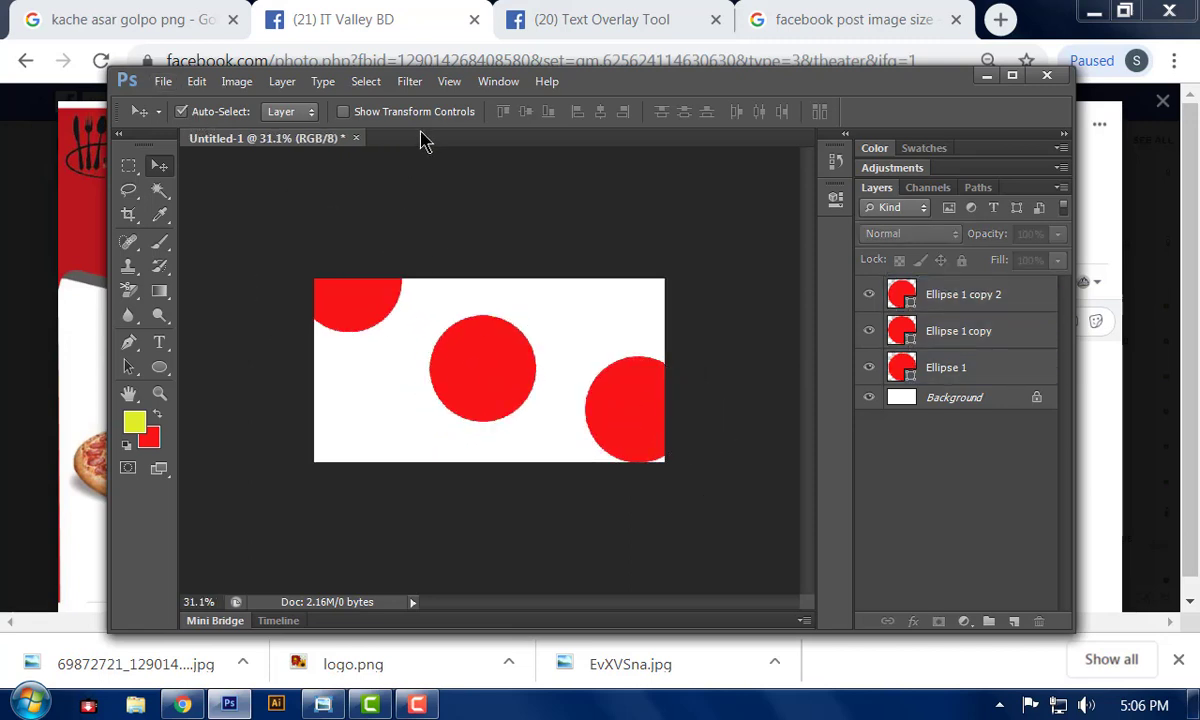
- Turn on Show Transform Controls and select each of the three circles in turn, ending with the middle one
left_click(490, 338)
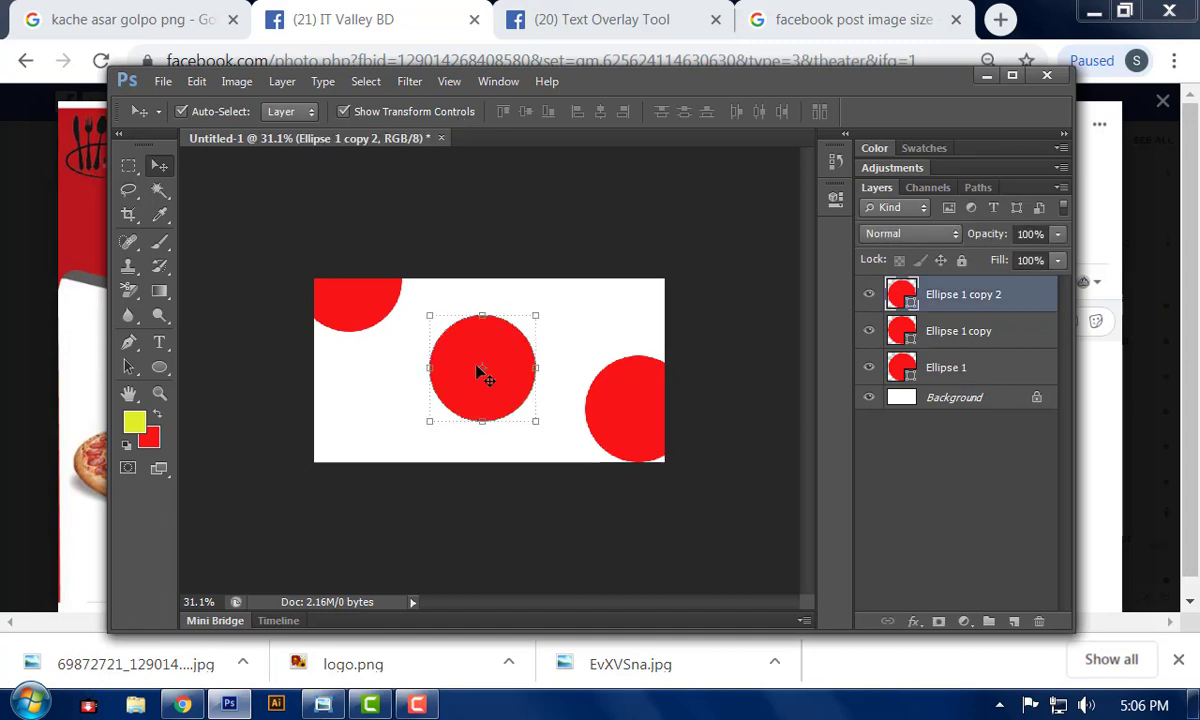
left_click(643, 420)
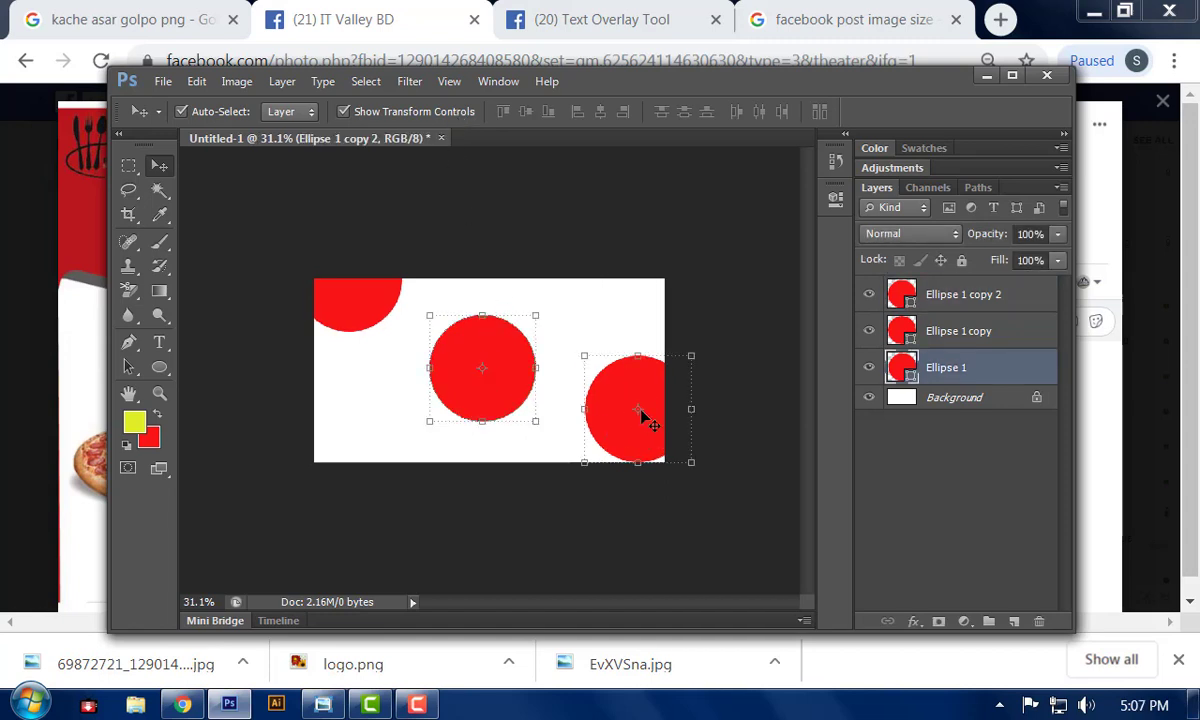
left_click(358, 292)
left_click(495, 390)
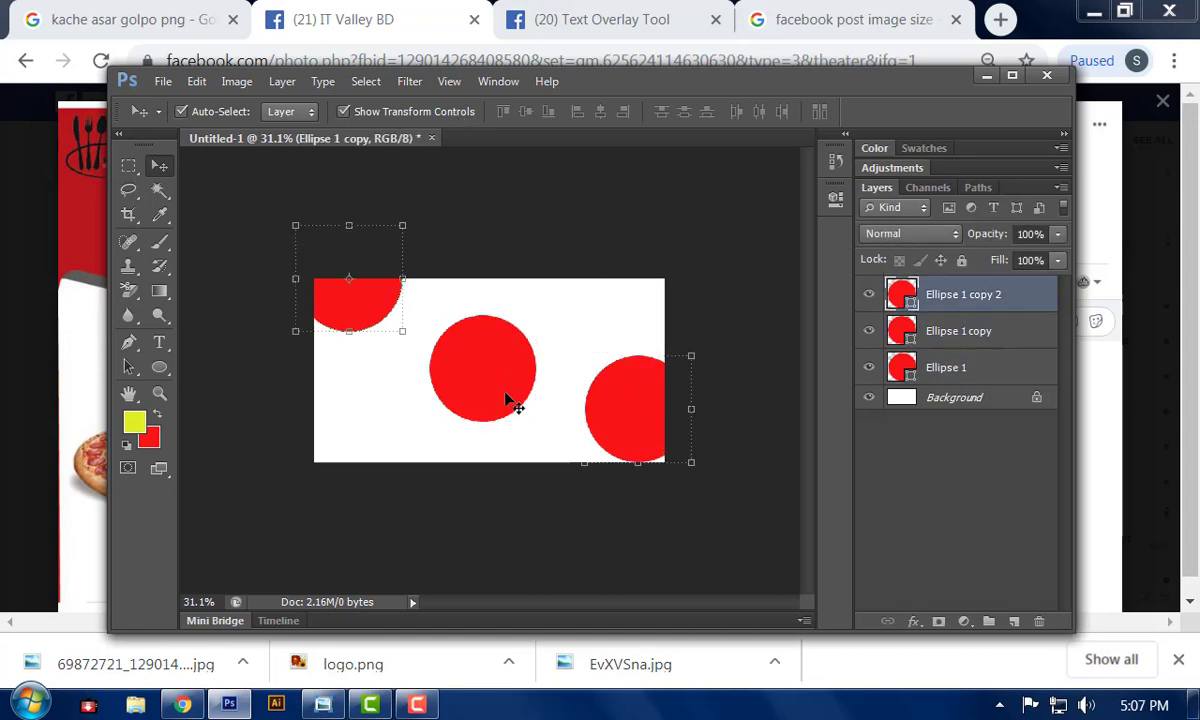
left_click(618, 325)
scroll(617, 330, "up", 1)
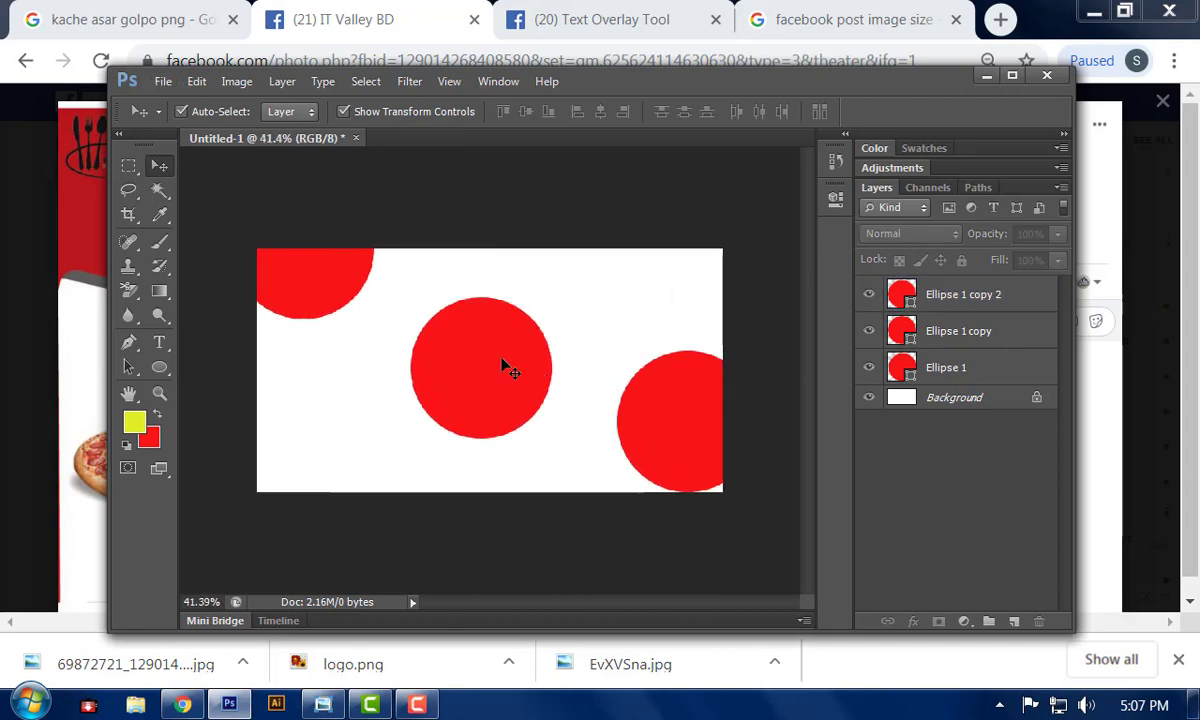
left_click(504, 364)
left_click(637, 265)
left_click(478, 386)
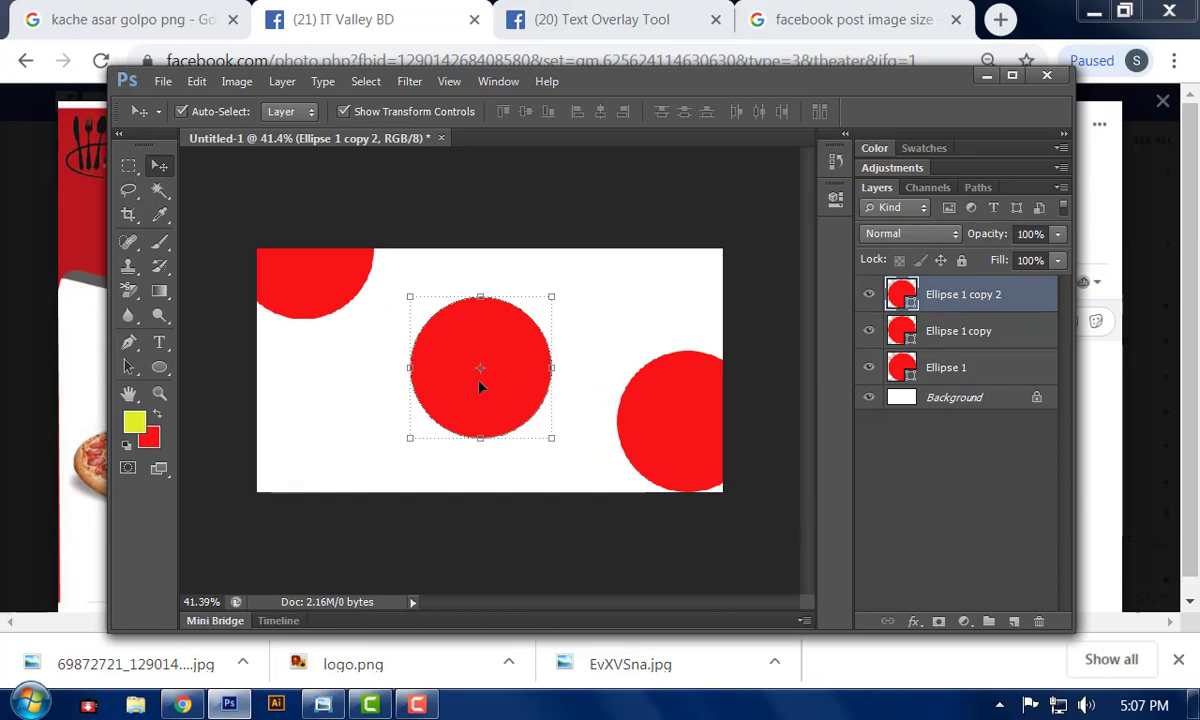
- Scale the middle circle to 38.74% and move it below and right of the upper-left circle
left_click_drag(557, 445, 442, 381)
left_click_drag(454, 316, 403, 385)
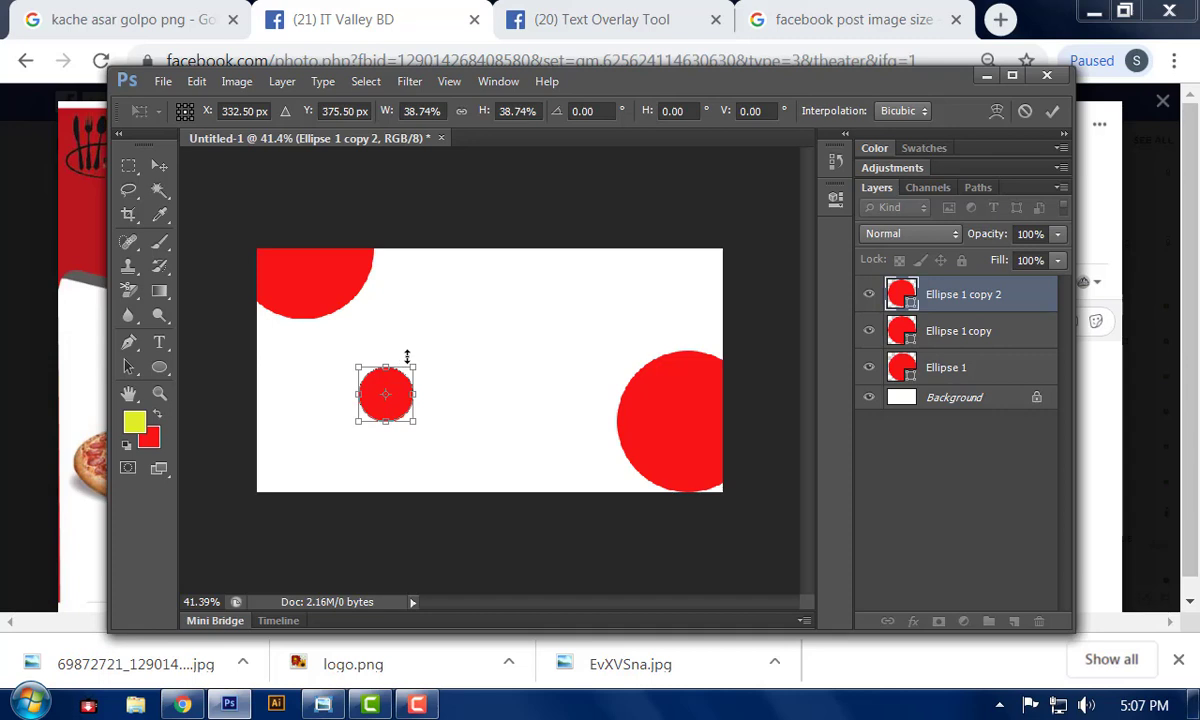
key("Return")
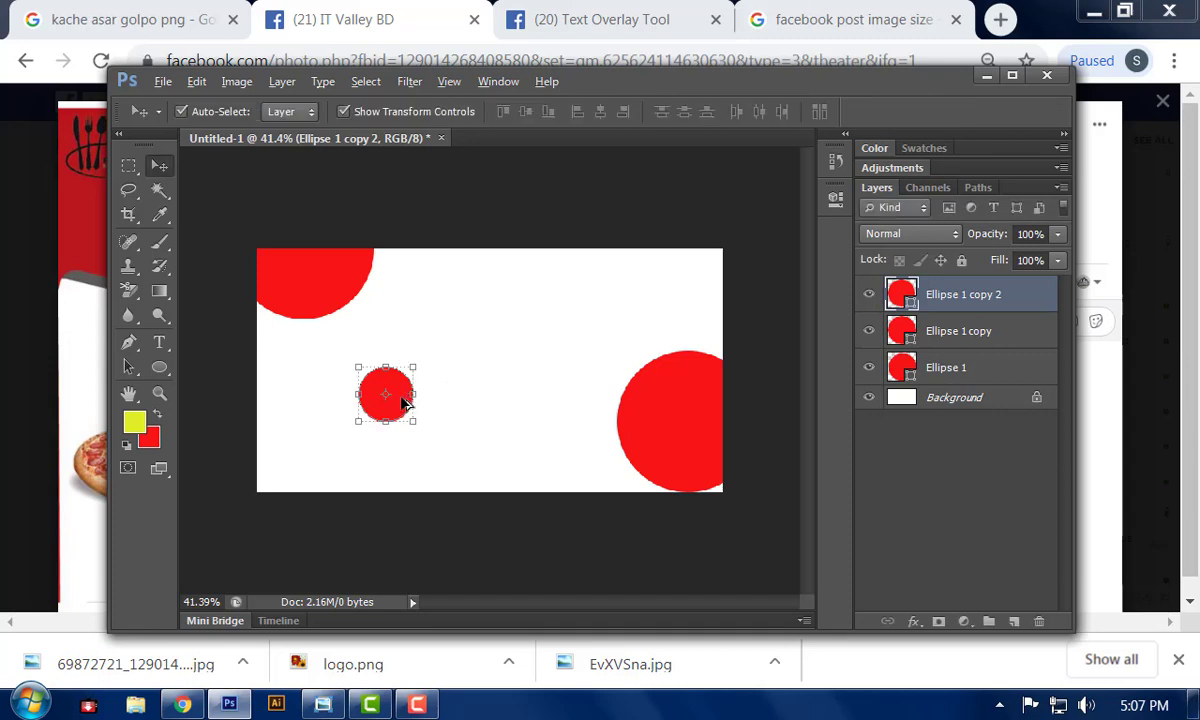
- Duplicate the small circle diagonally down to the right and scale the copy to 62.41%
left_click_drag(391, 400, 458, 452)
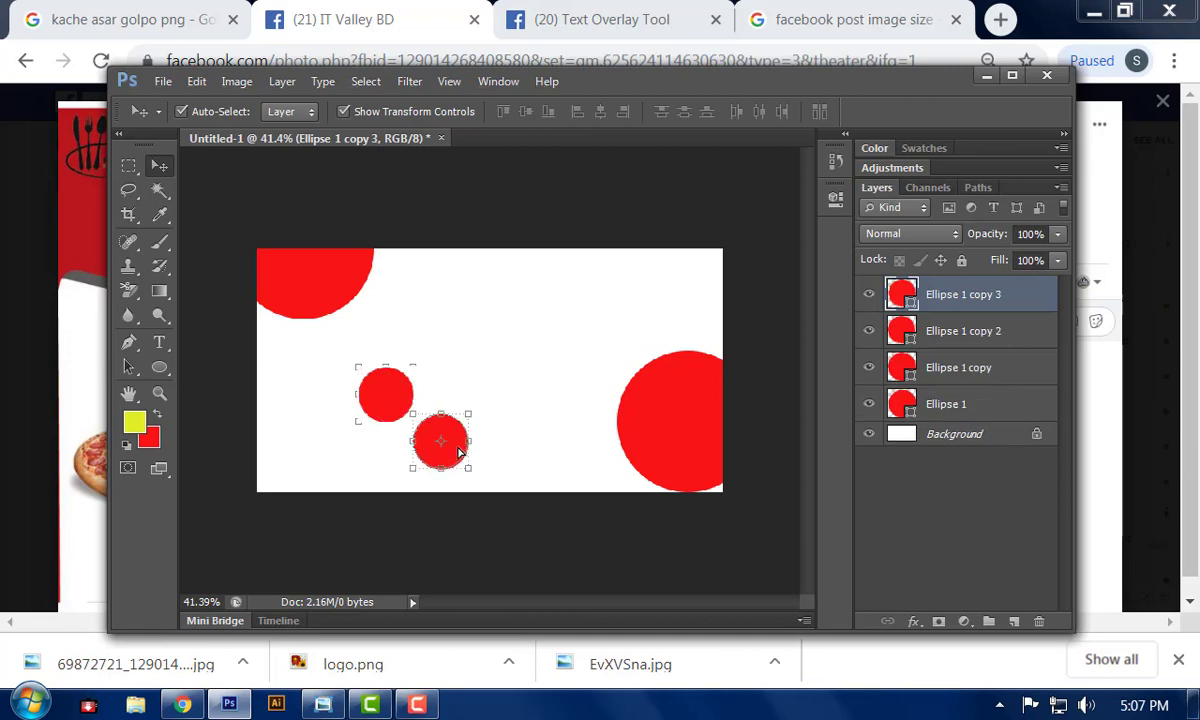
left_click_drag(470, 468, 443, 457)
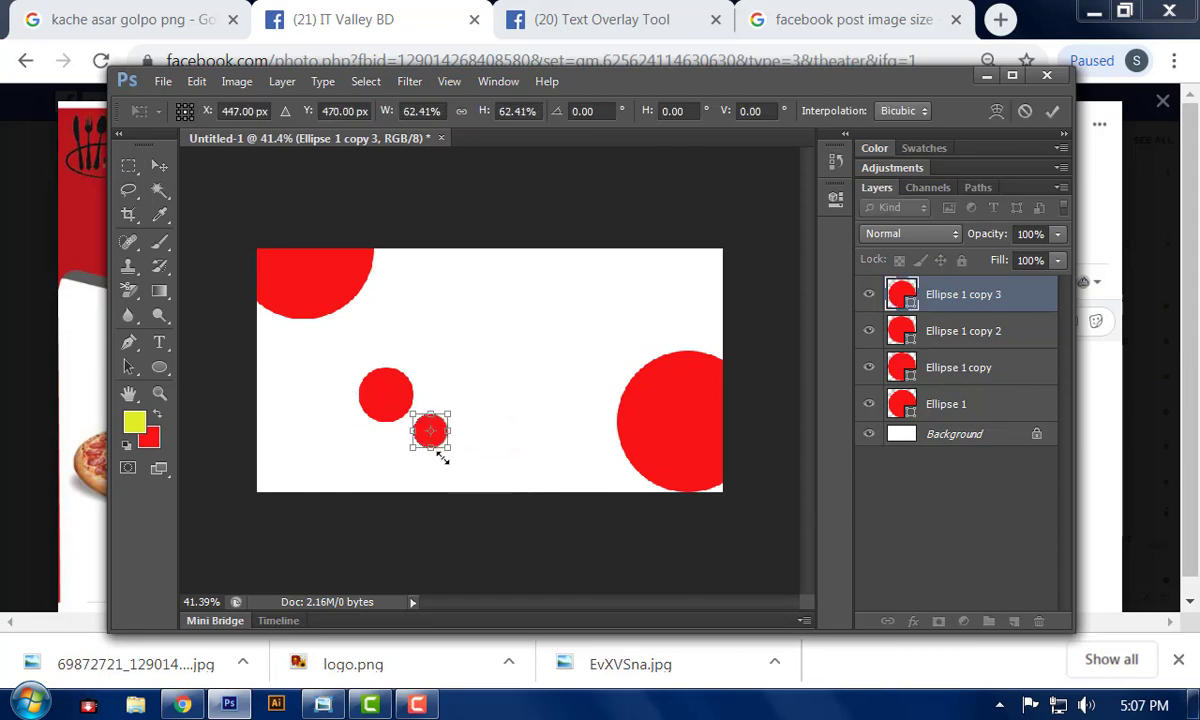
key("Return")
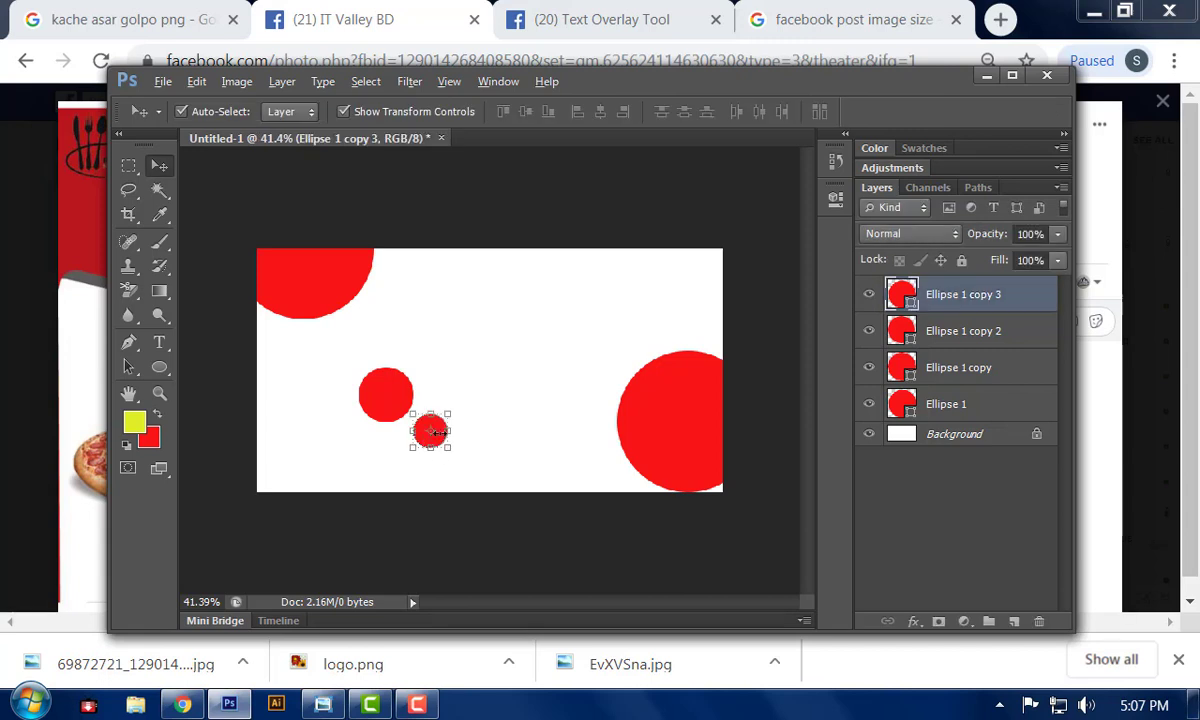
- Duplicate the smaller circle farther down the diagonal and scale this copy to 69.32%
left_click_drag(441, 430, 479, 465)
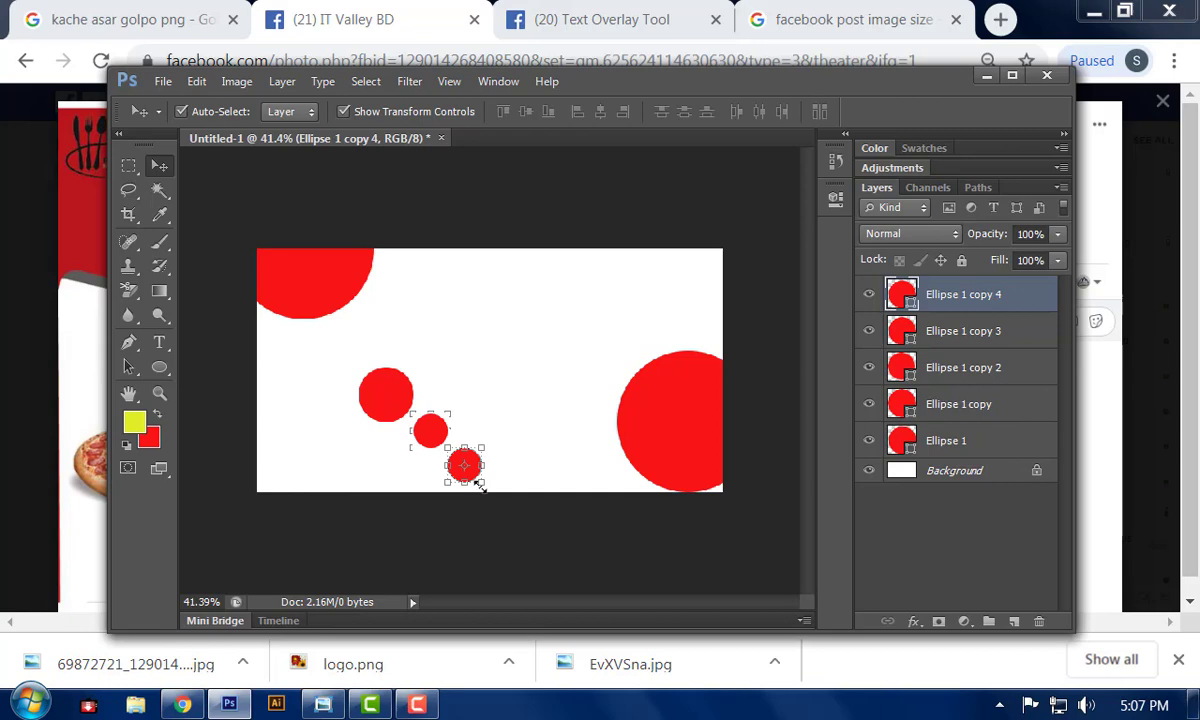
left_click_drag(483, 482, 480, 484)
left_click(159, 165)
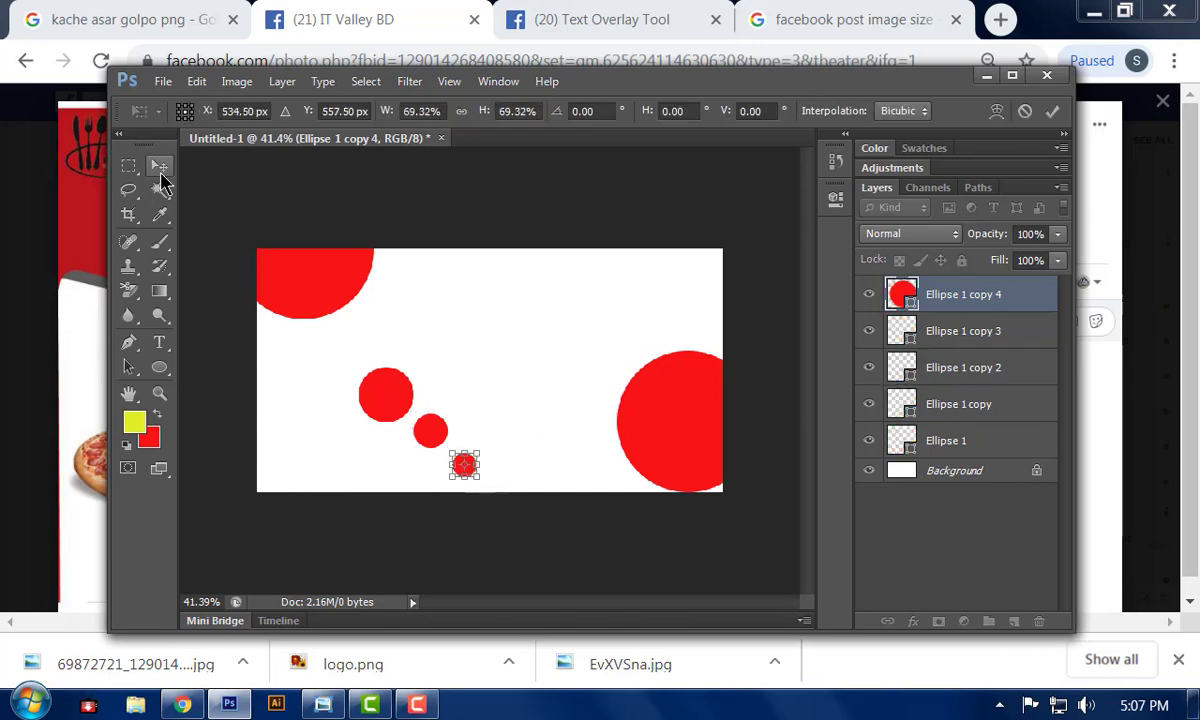
left_click(492, 310)
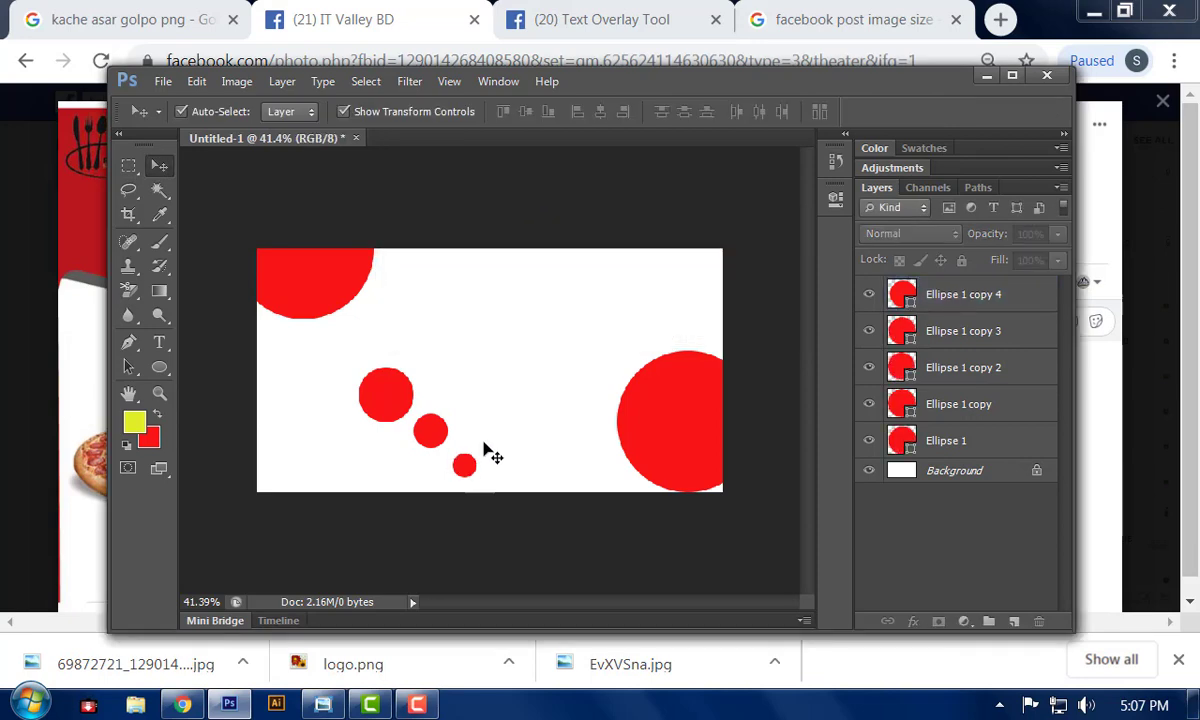
- Select the three small circles together, lower their opacity to 24% and move them toward the canvas's left edge
left_click_drag(347, 362, 500, 507)
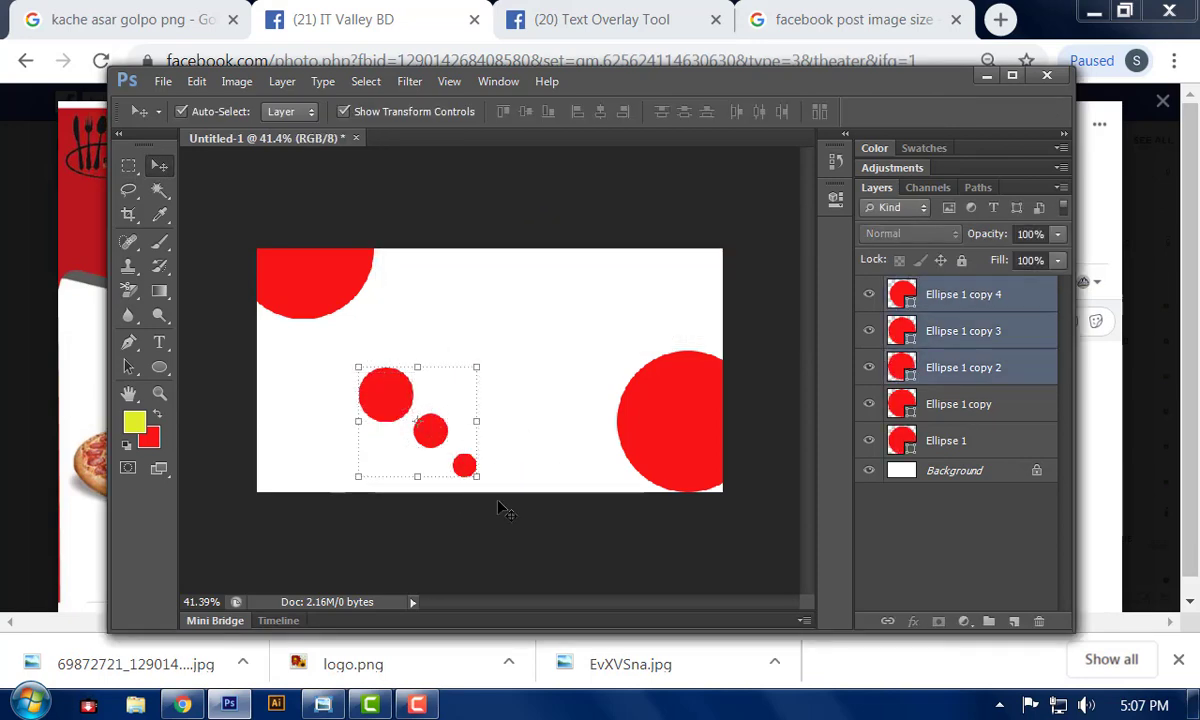
left_click(1057, 236)
left_click_drag(1060, 252, 988, 262)
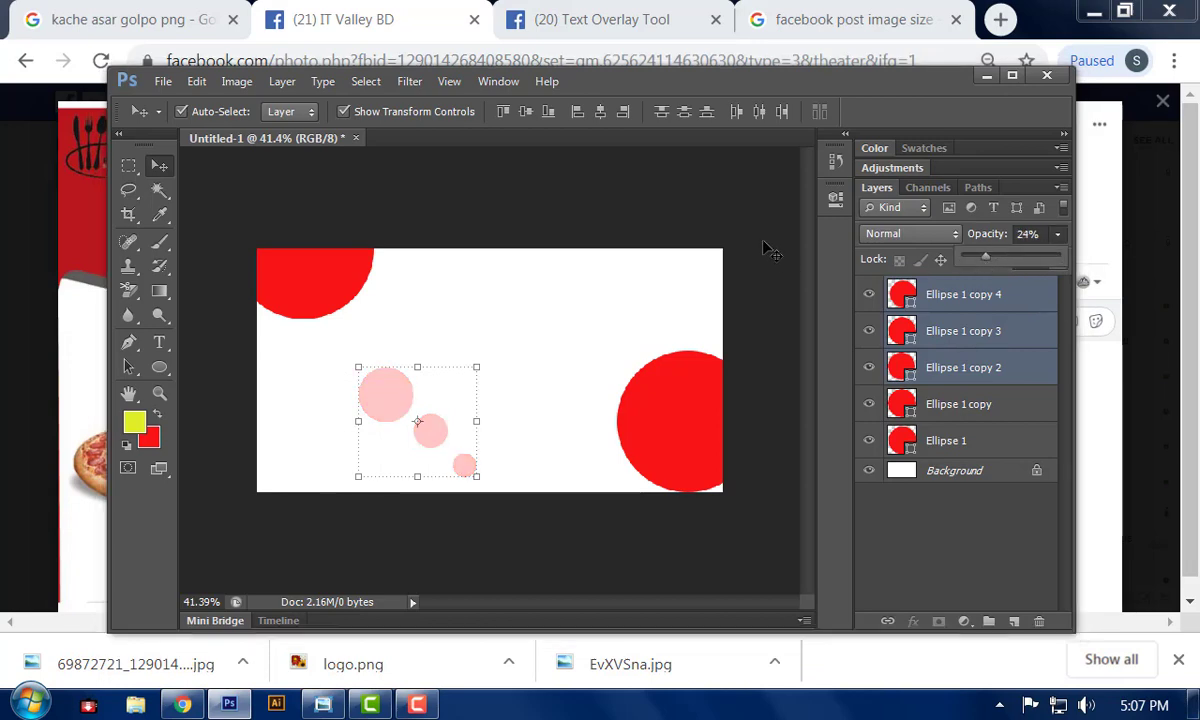
left_click(467, 392)
left_click_drag(352, 362, 345, 446)
left_click(691, 455)
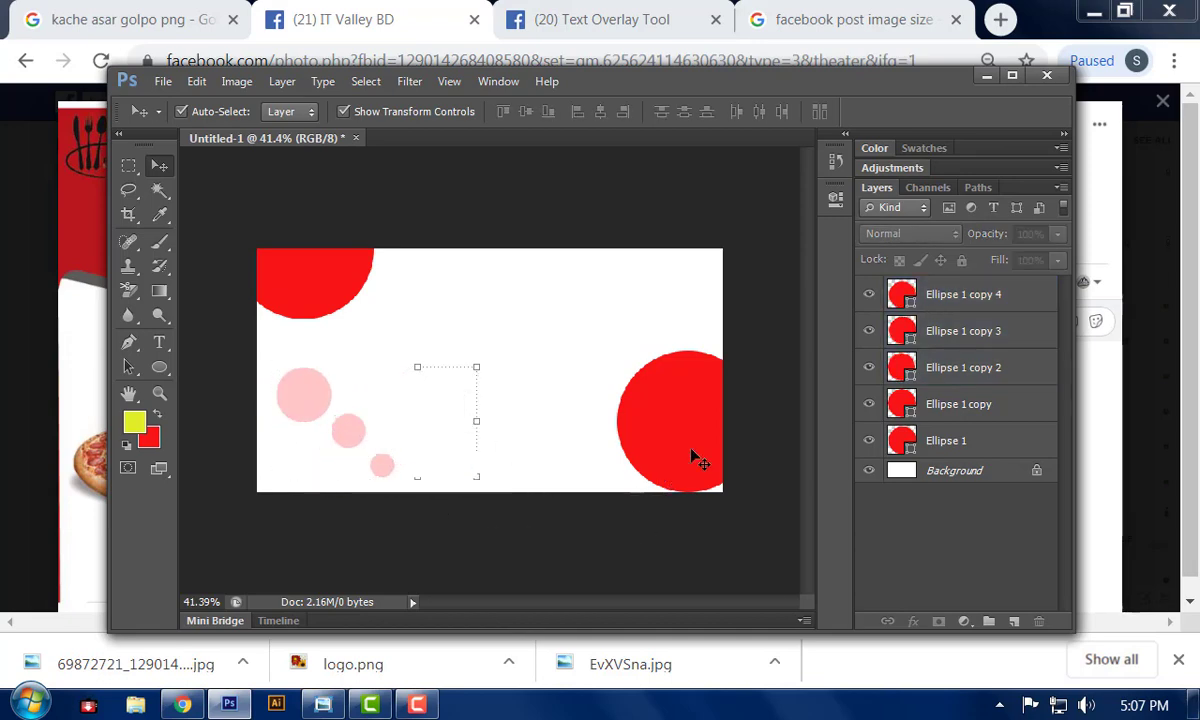
- Delete the large circle on the canvas's right side and move the three faint circles together into the lower-right corner
key("Delete")
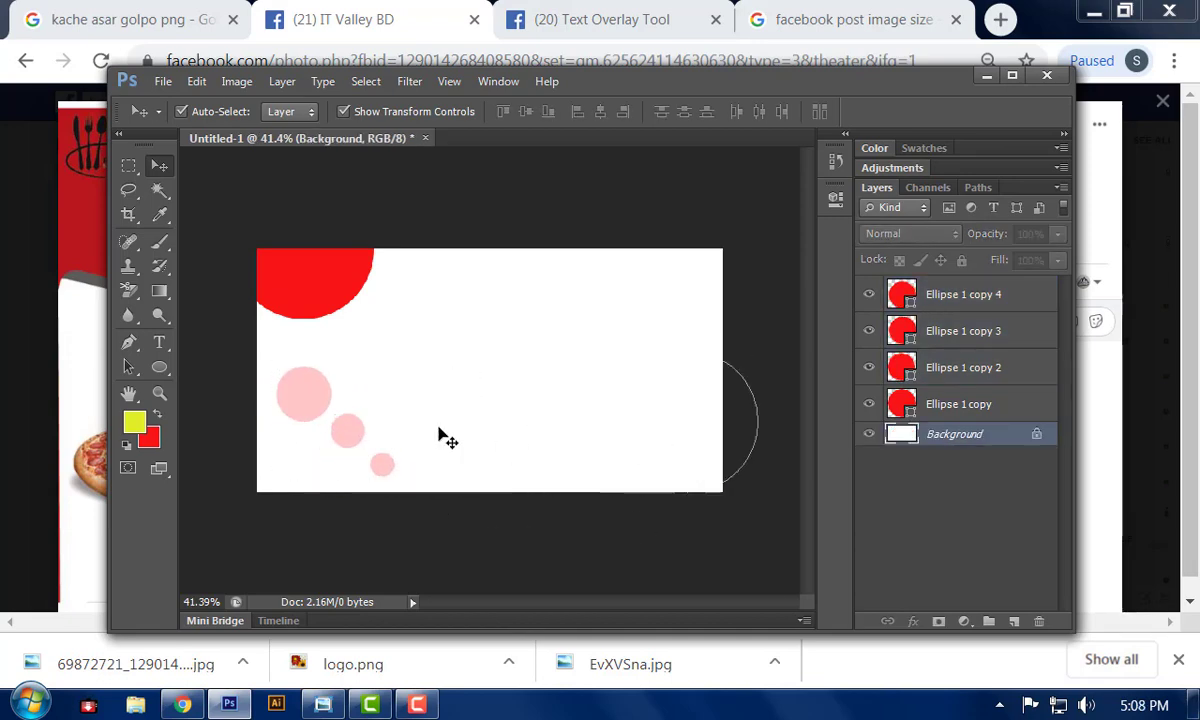
left_click_drag(245, 352, 708, 484)
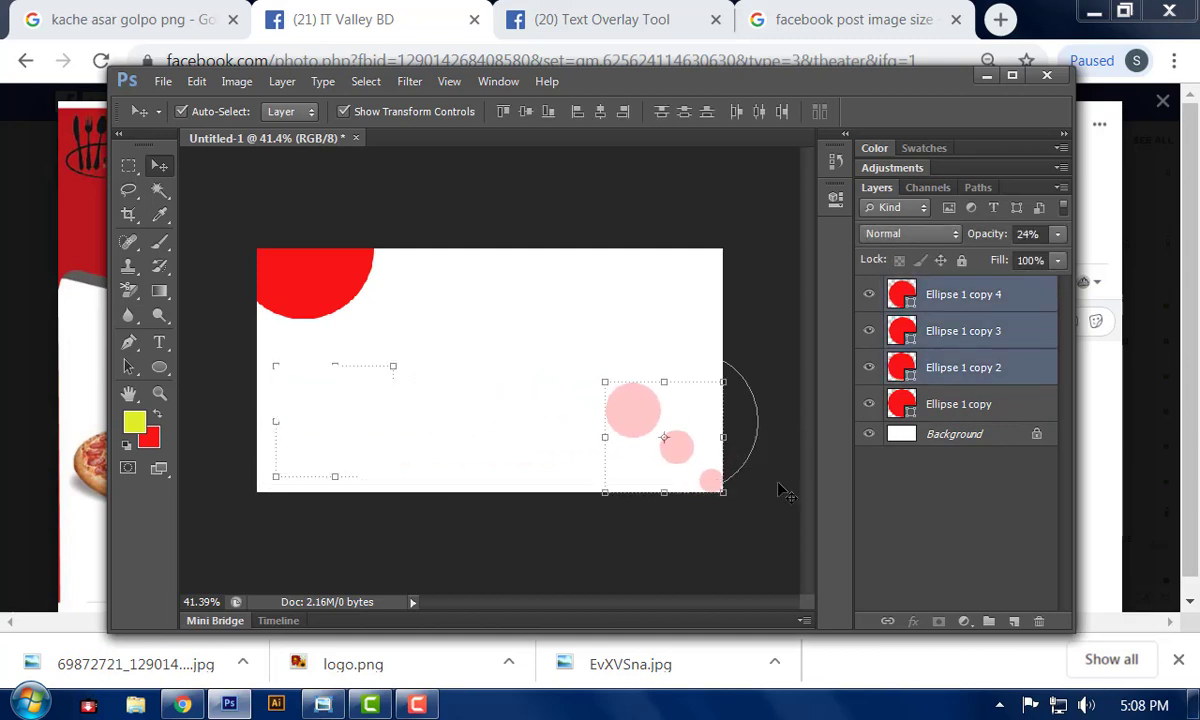
left_click(782, 494)
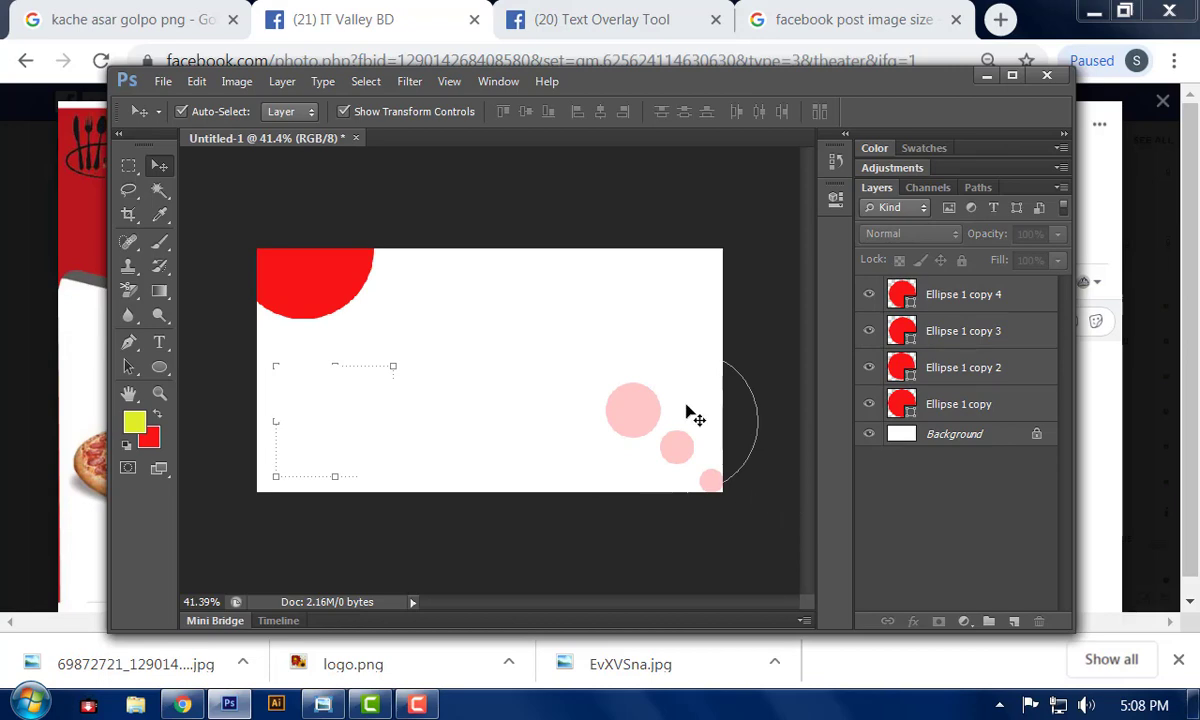
- Try duplicating the set of three faint circles several times across the canvas, and undo the copies
left_click_drag(544, 371, 493, 430)
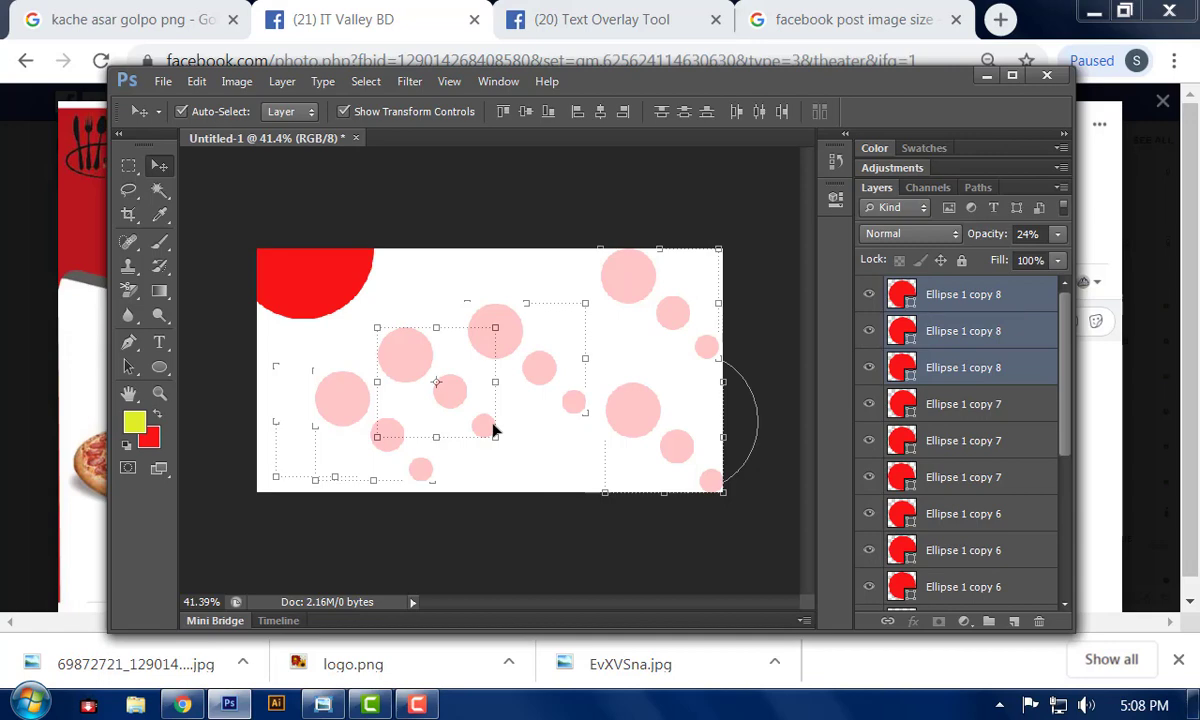
key("ctrl+alt+z")
key("ctrl+alt+z")
key("ctrl+alt+z")
key("ctrl+alt+z")
key("ctrl+alt+z")
key("ctrl+alt+z")
key("ctrl+alt+z")
key("ctrl+alt+z")
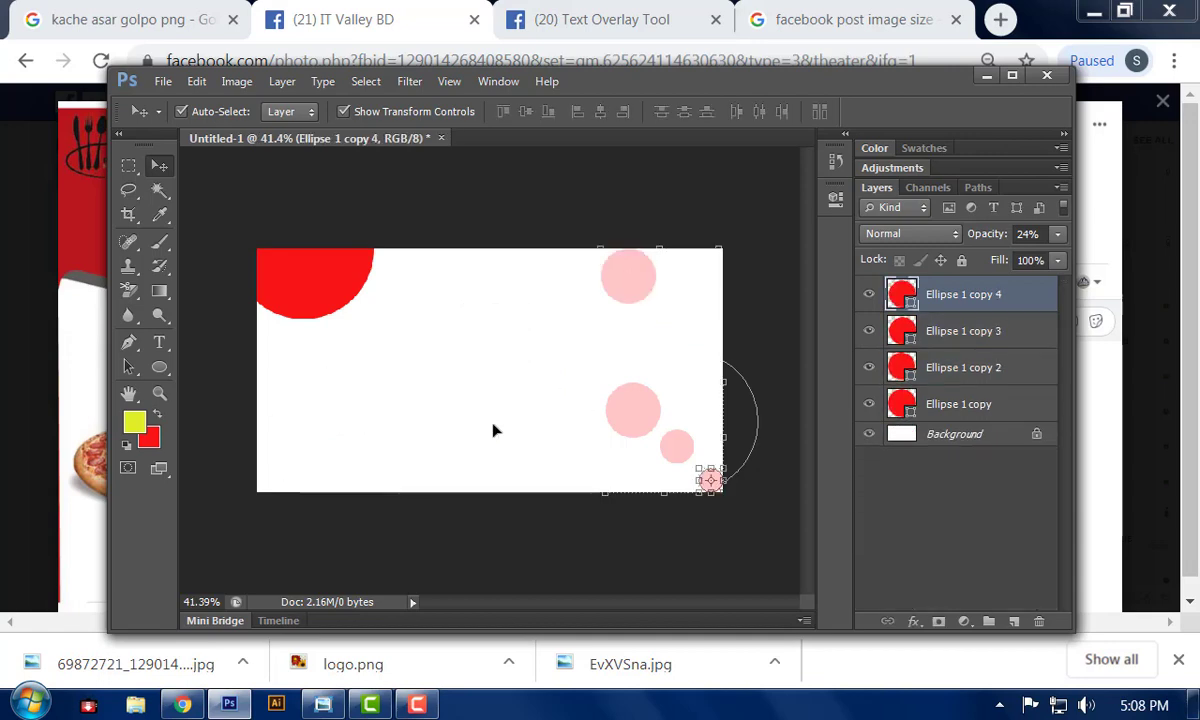
- Clear all remaining circles so that only the Background layer is left
key("ctrl+alt+z")
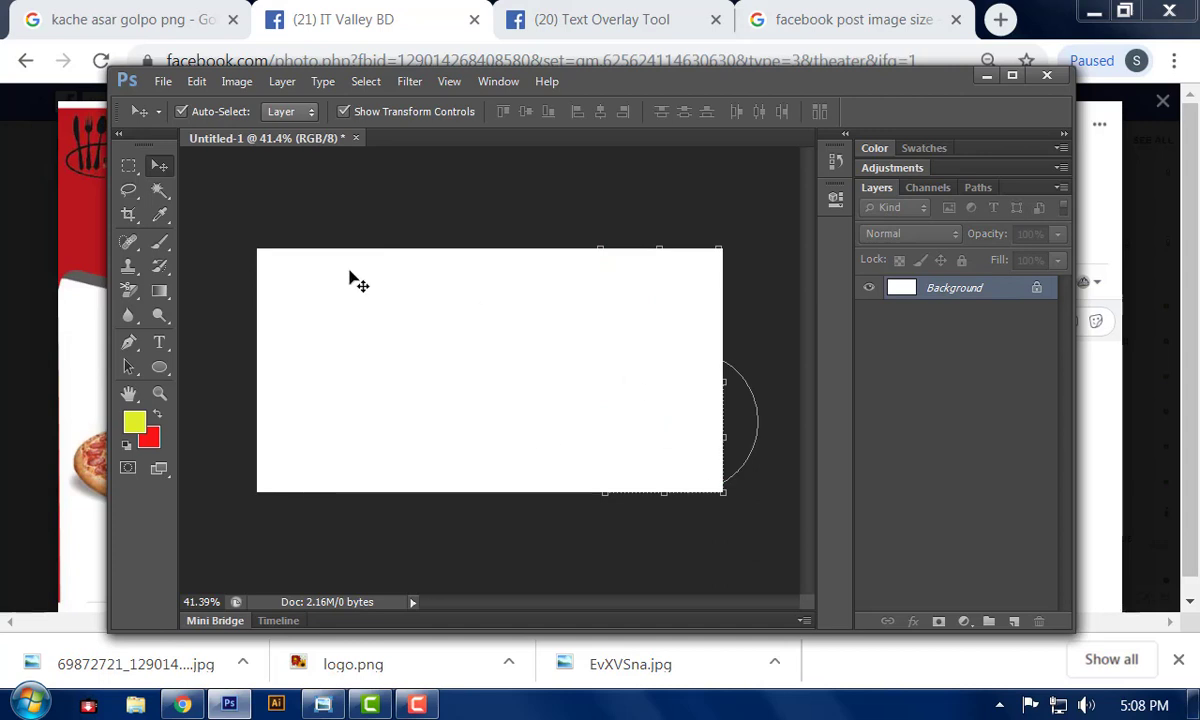
scroll(507, 222, "down", 1)
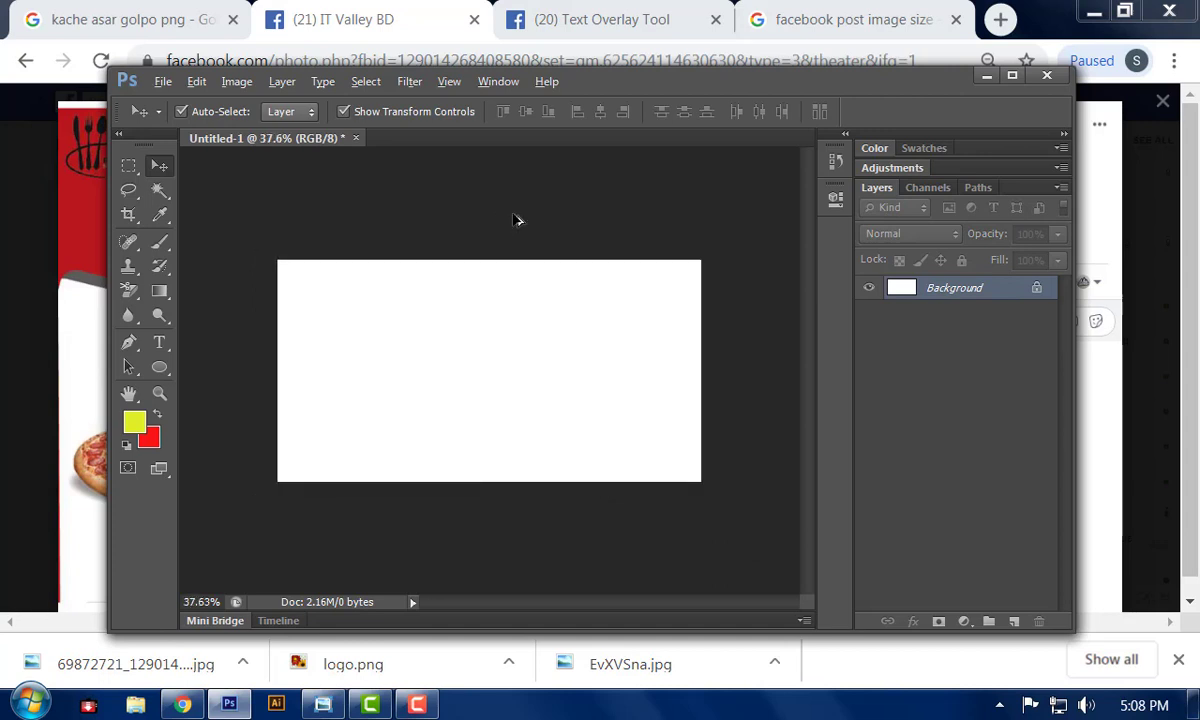
- Try drawing a yellow five-sided polygon about 473 x 458 px in the middle of the canvas, and undo it
left_click(160, 367)
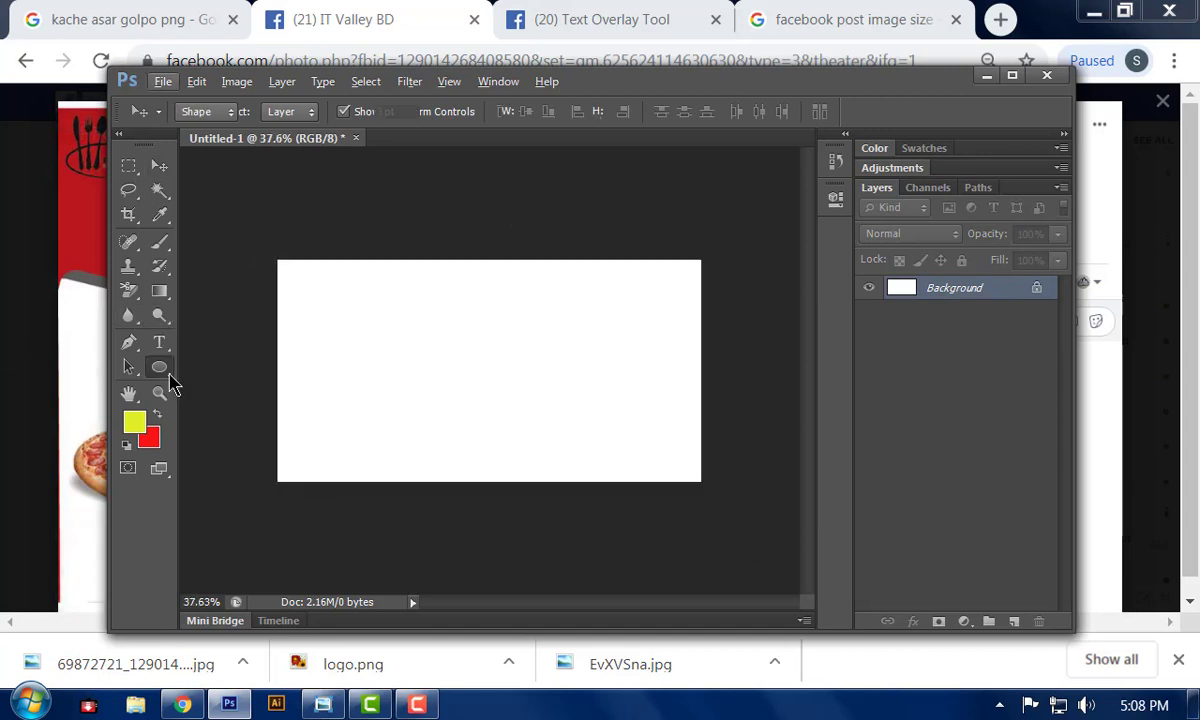
left_click(262, 420)
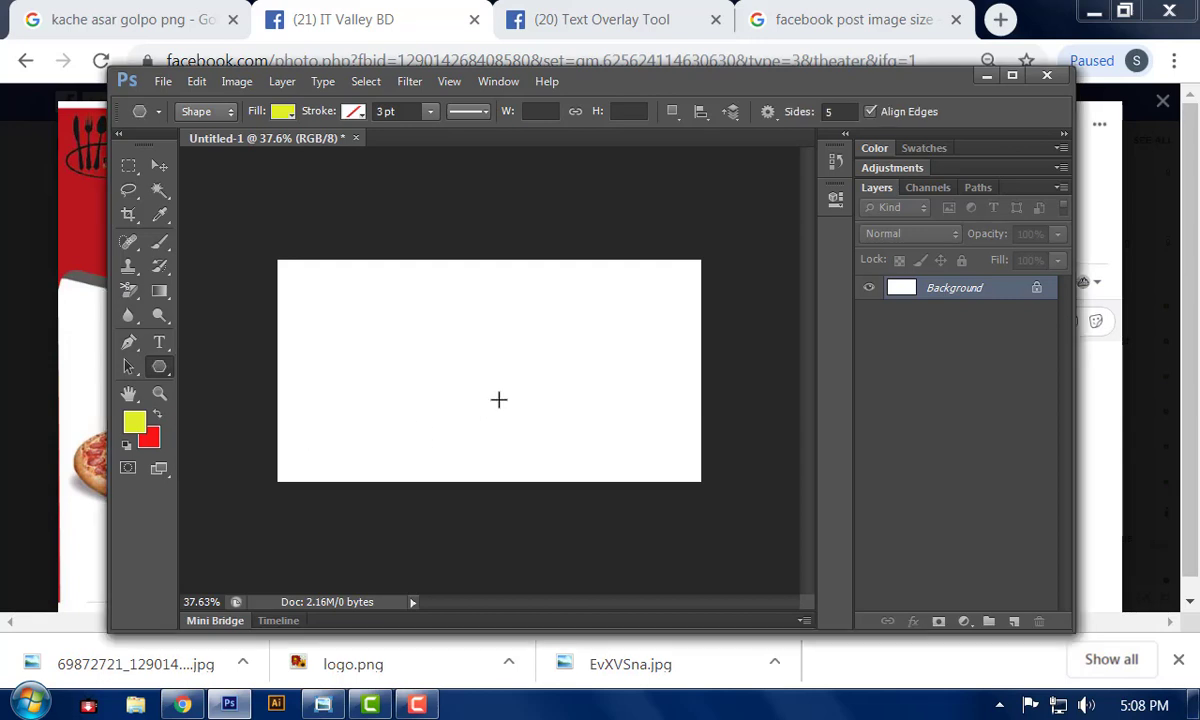
left_click_drag(476, 367, 524, 440)
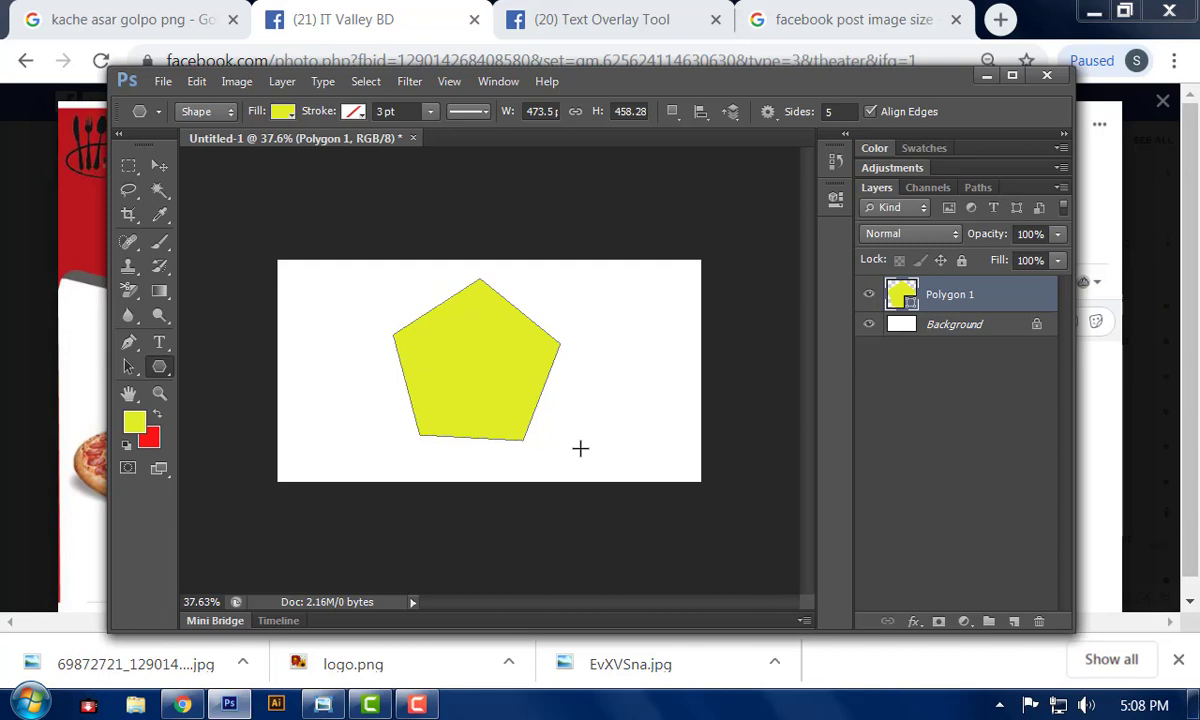
key("ctrl+z")
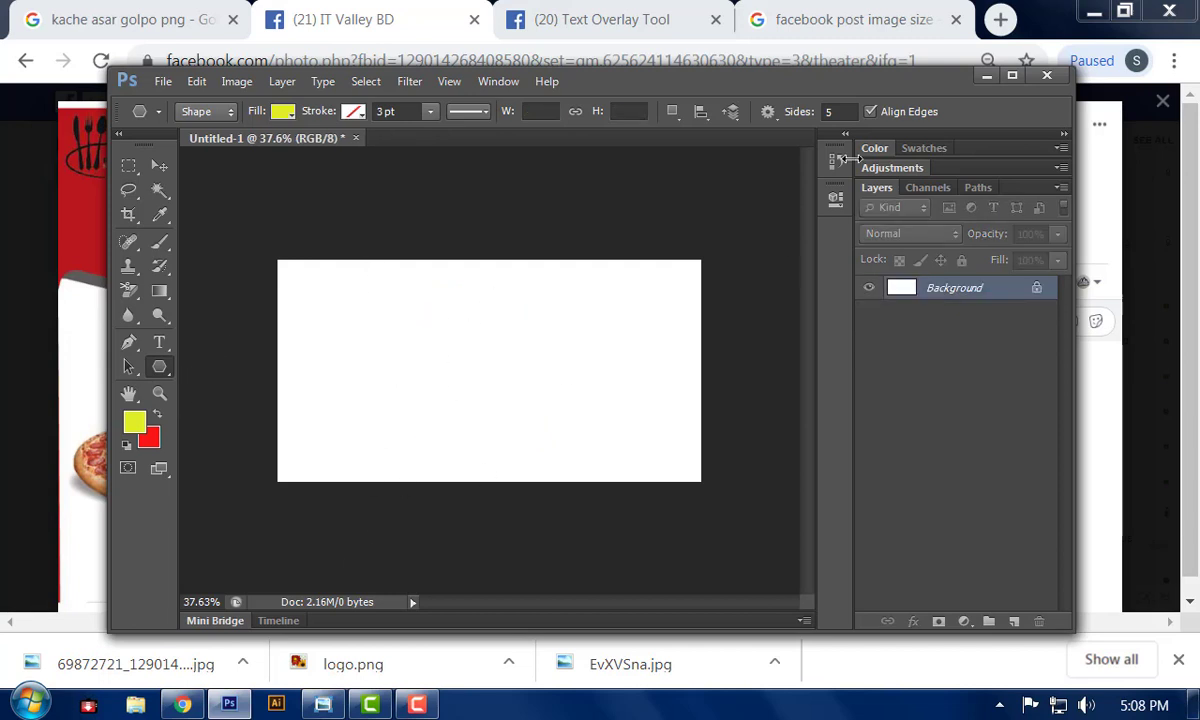
- Set the Polygon tool to 7 sides and draw a yellow heptagon about 406 x 399 px in the canvas's middle
left_click(790, 112)
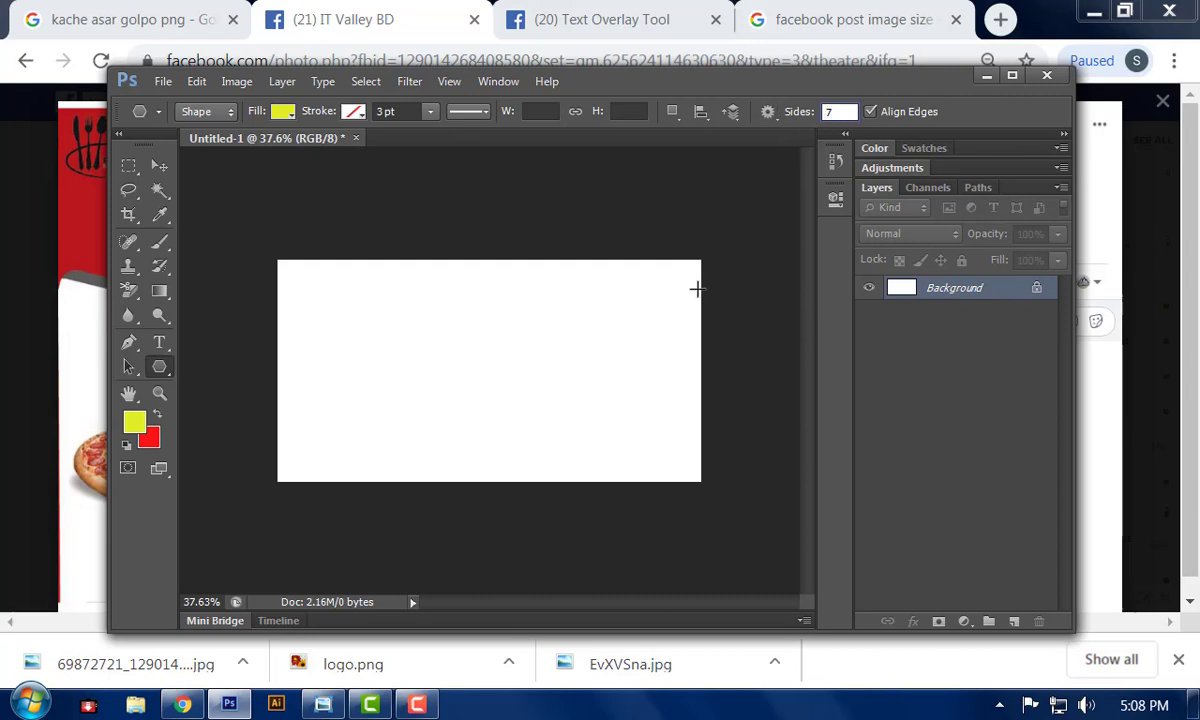
left_click_drag(487, 365, 546, 408)
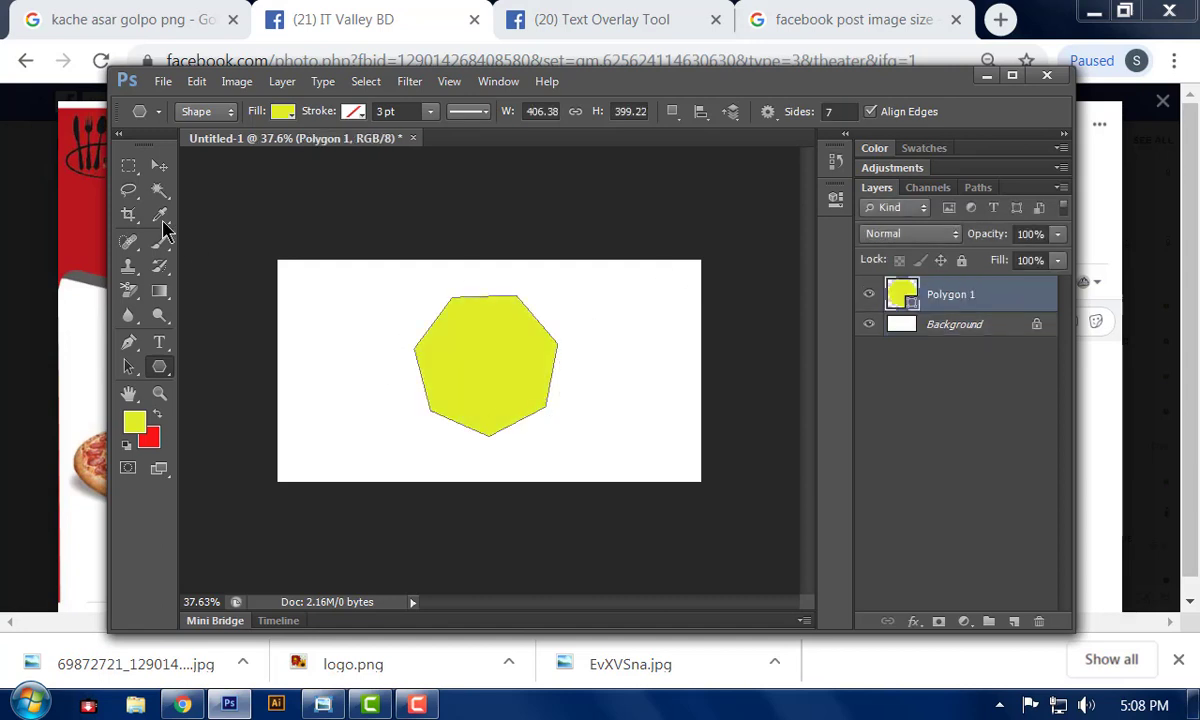
- Move the heptagon over the canvas's lower-left corner and scale it to 171.27% width and 163.07% height
left_click(159, 166)
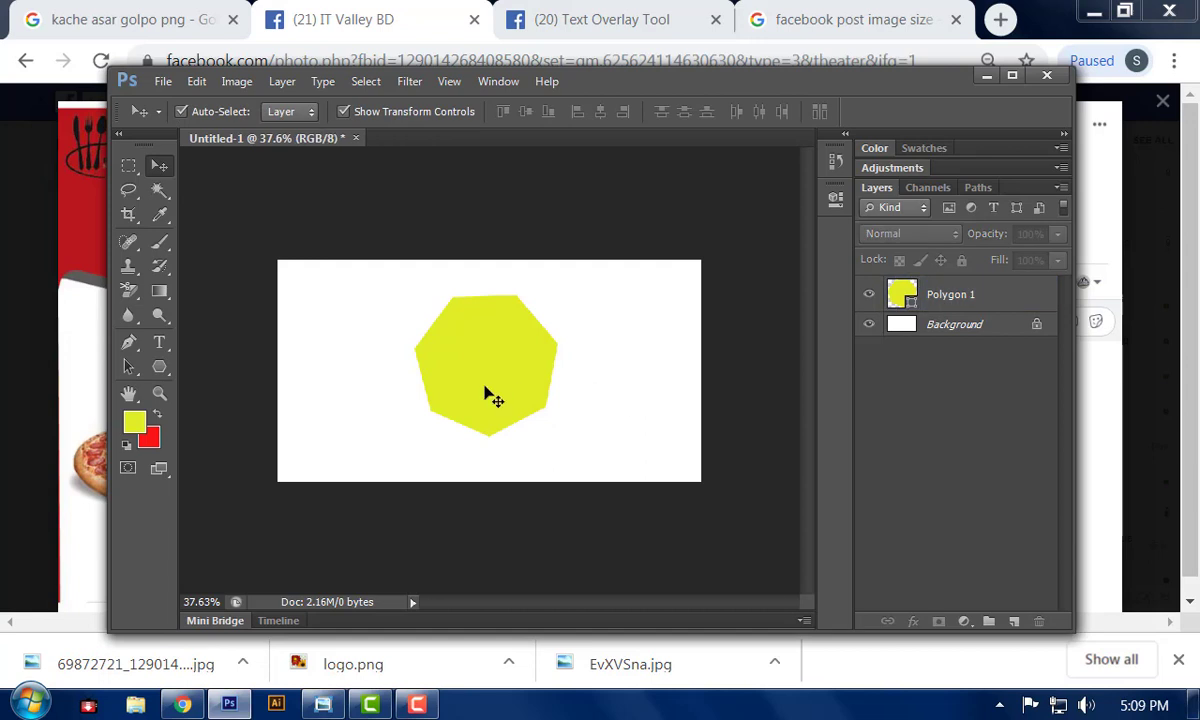
left_click_drag(450, 404, 355, 429)
left_click_drag(459, 459, 372, 435)
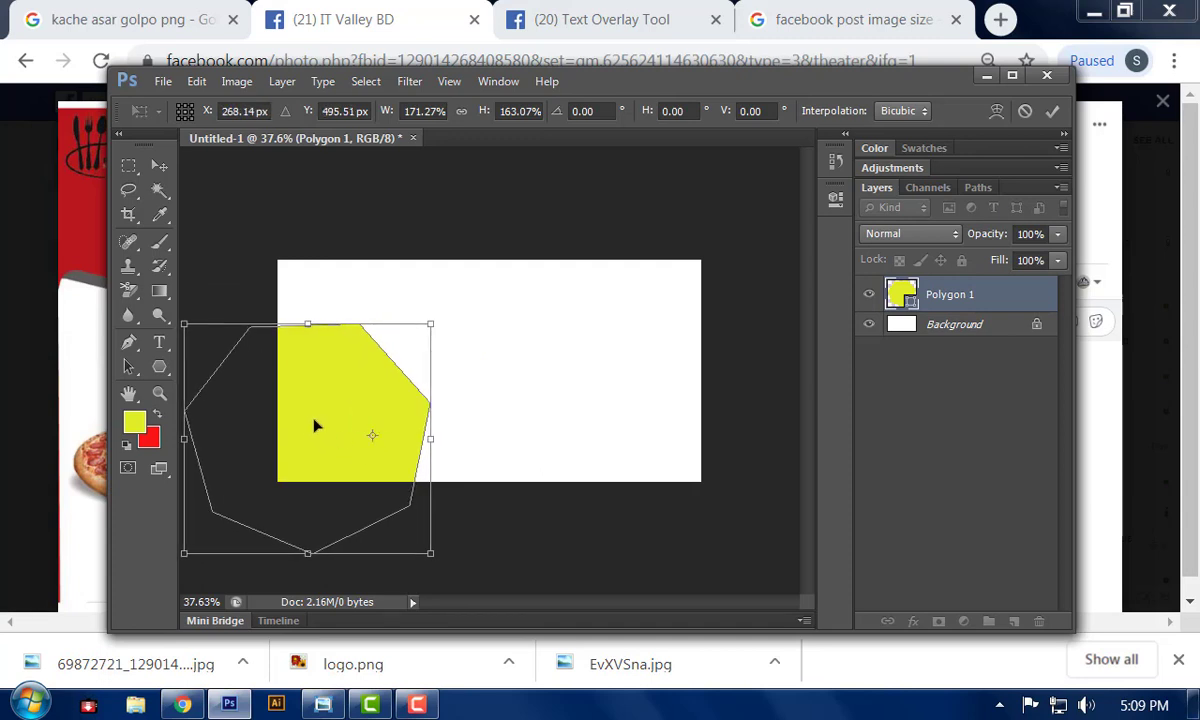
key("Return")
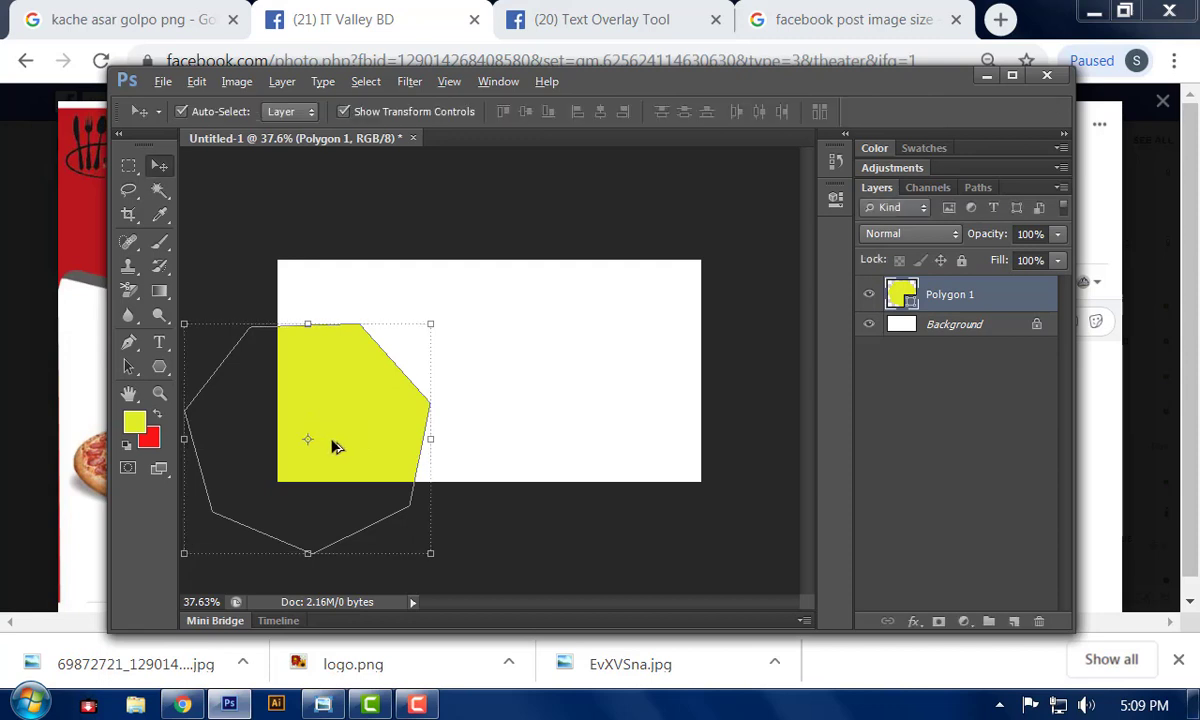
- Duplicate the heptagon into the canvas's upper-right corner and shift the original slightly to the right
left_click_drag(315, 427, 682, 324)
left_click(572, 549)
left_click_drag(360, 388, 394, 404)
left_click(512, 490)
scroll(510, 504, "down", 2)
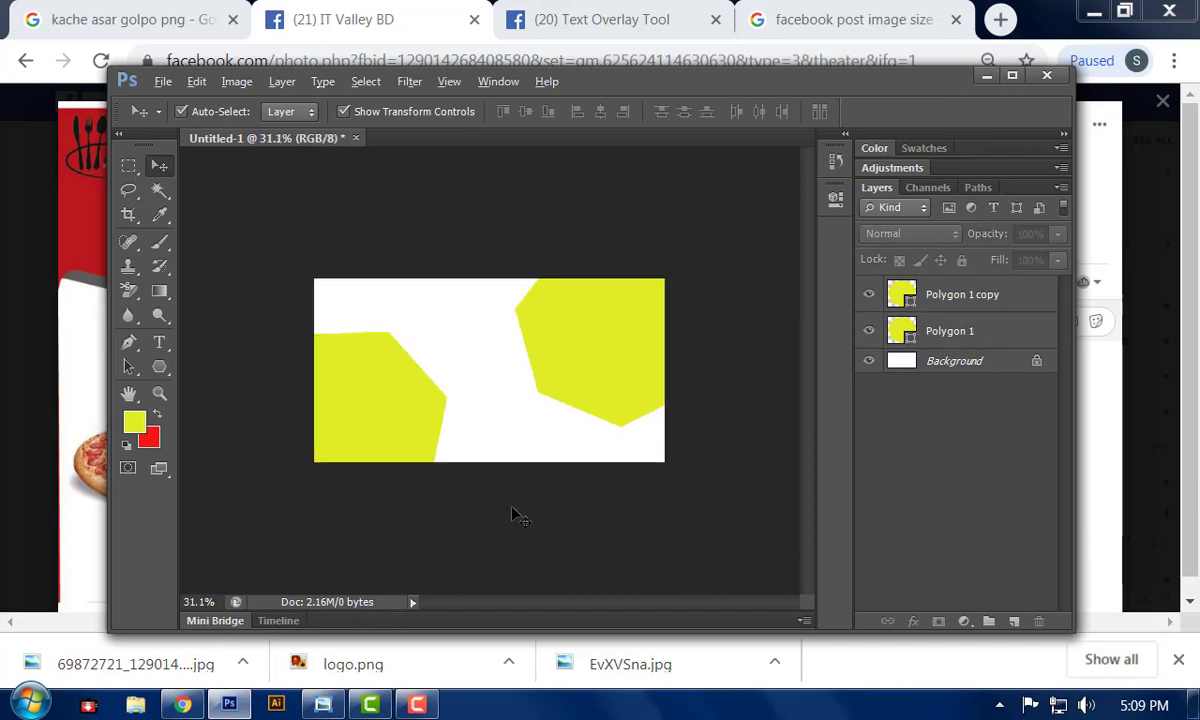
scroll(512, 507, "up", 1)
- Switch to the browser to examine the shapes in the Facebook pizza advert, and return to Photoshop
key("alt")
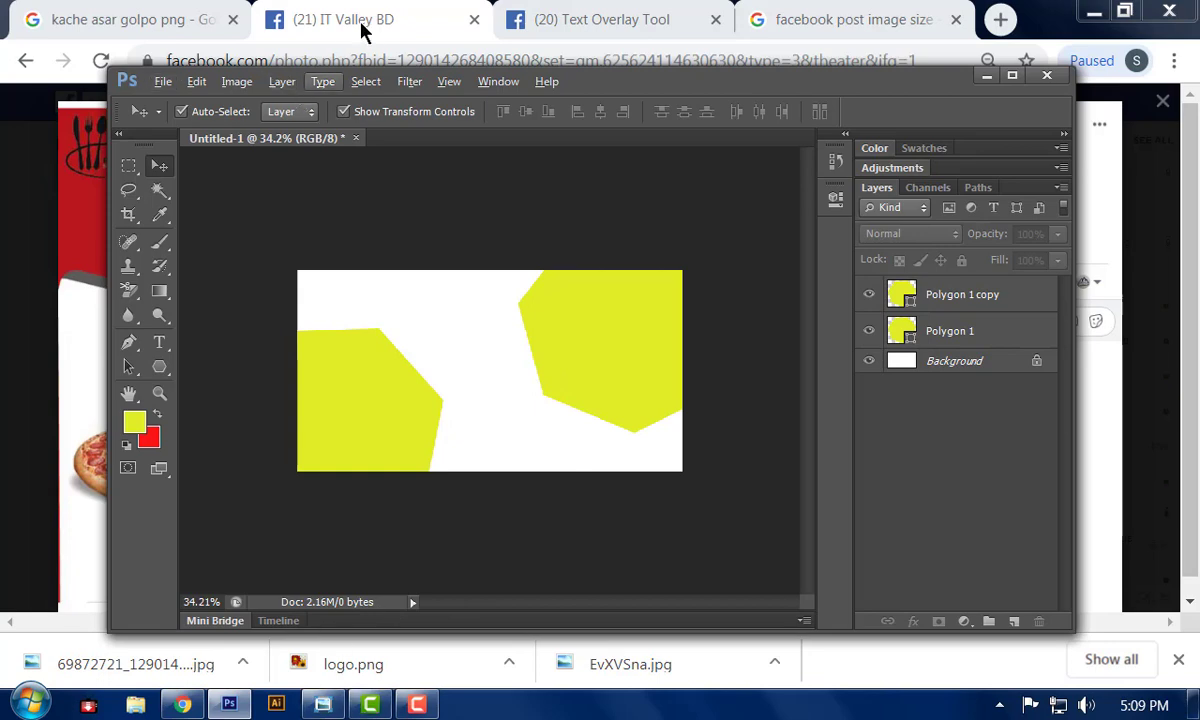
key("alt+Tab")
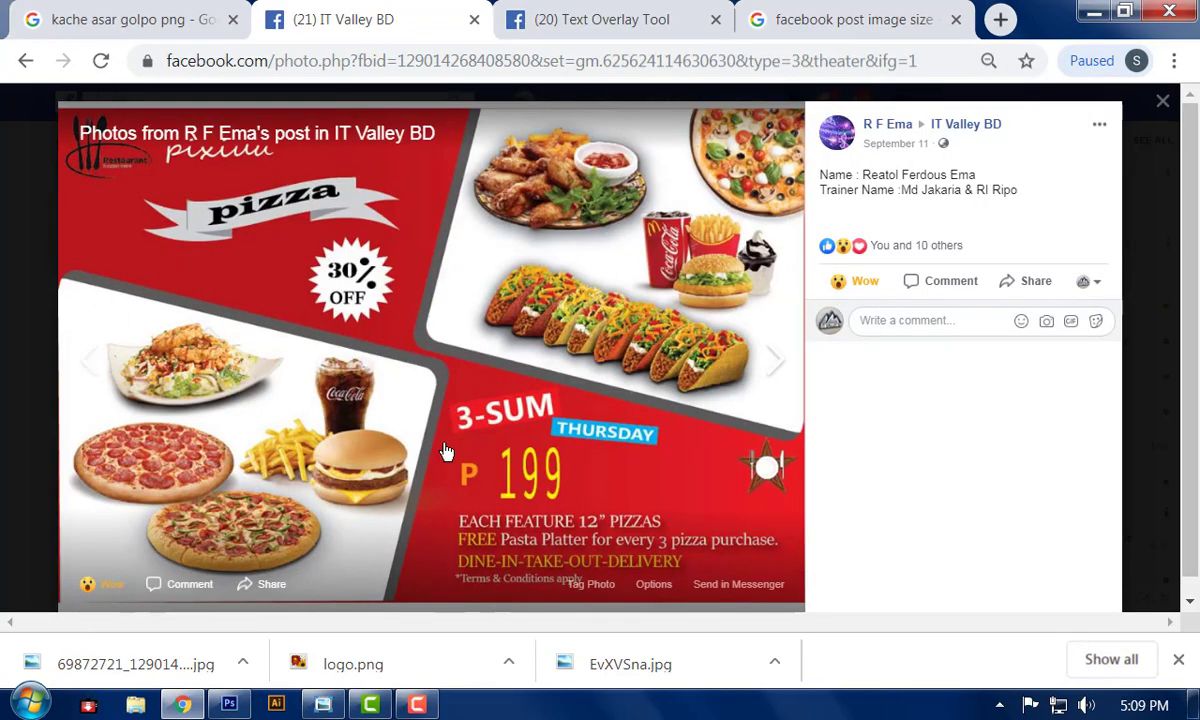
left_click(236, 706)
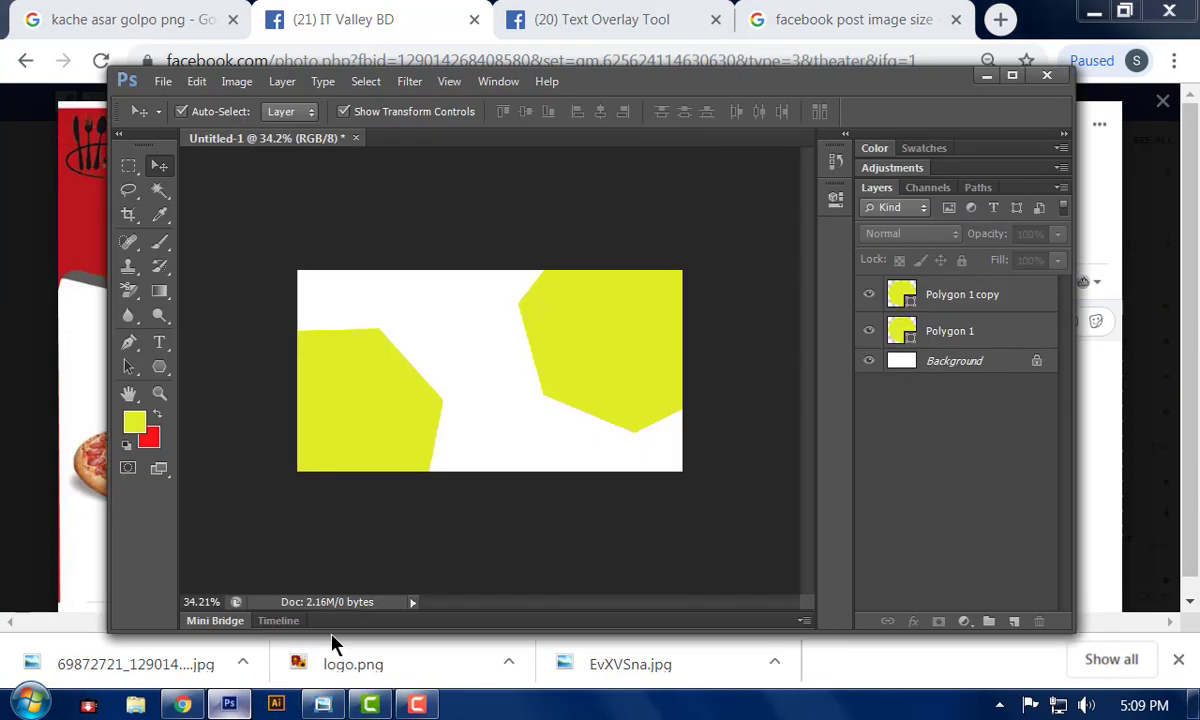
- Delete both yellow heptagons from the canvas
key("Delete")
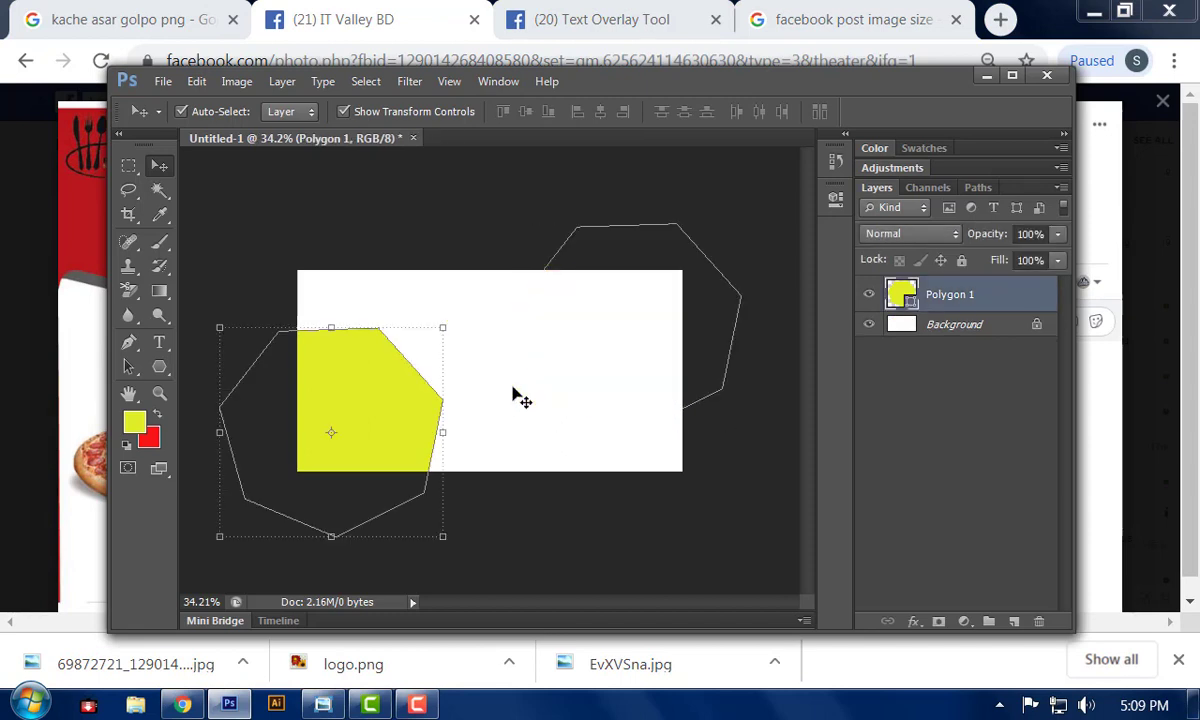
key("Delete")
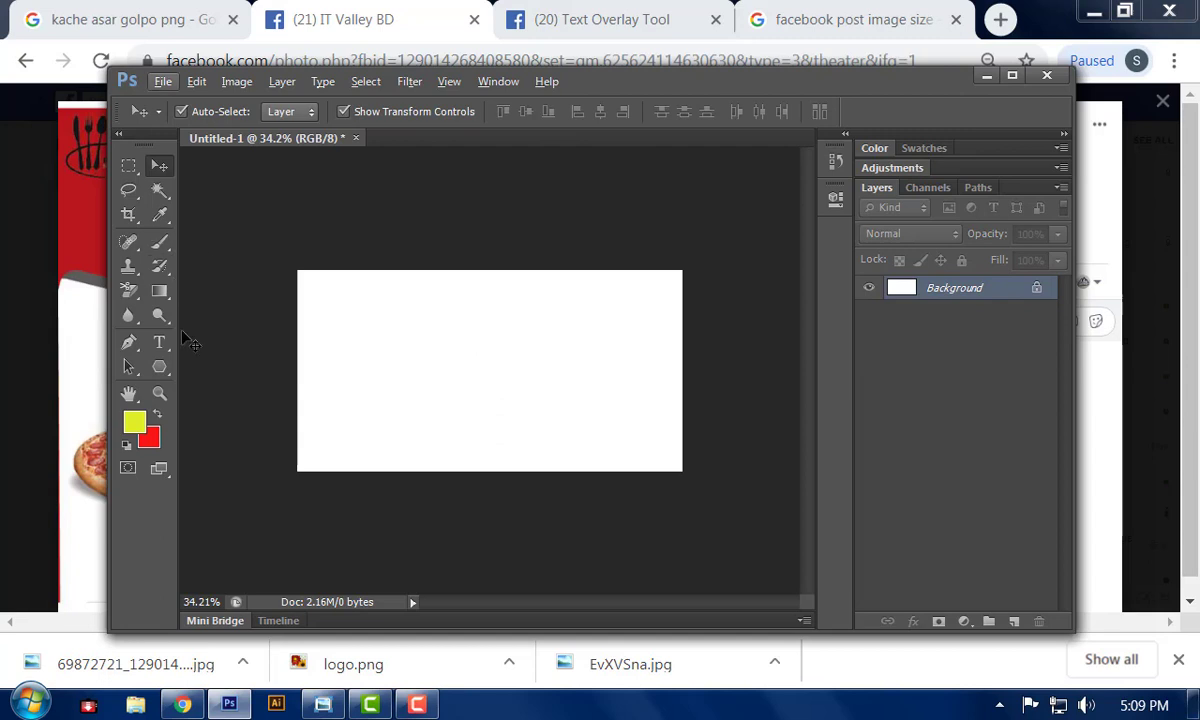
- Draw a diagonal line rising to the right, about 797 px wide and 322 px high, with the Line tool
left_click(159, 366)
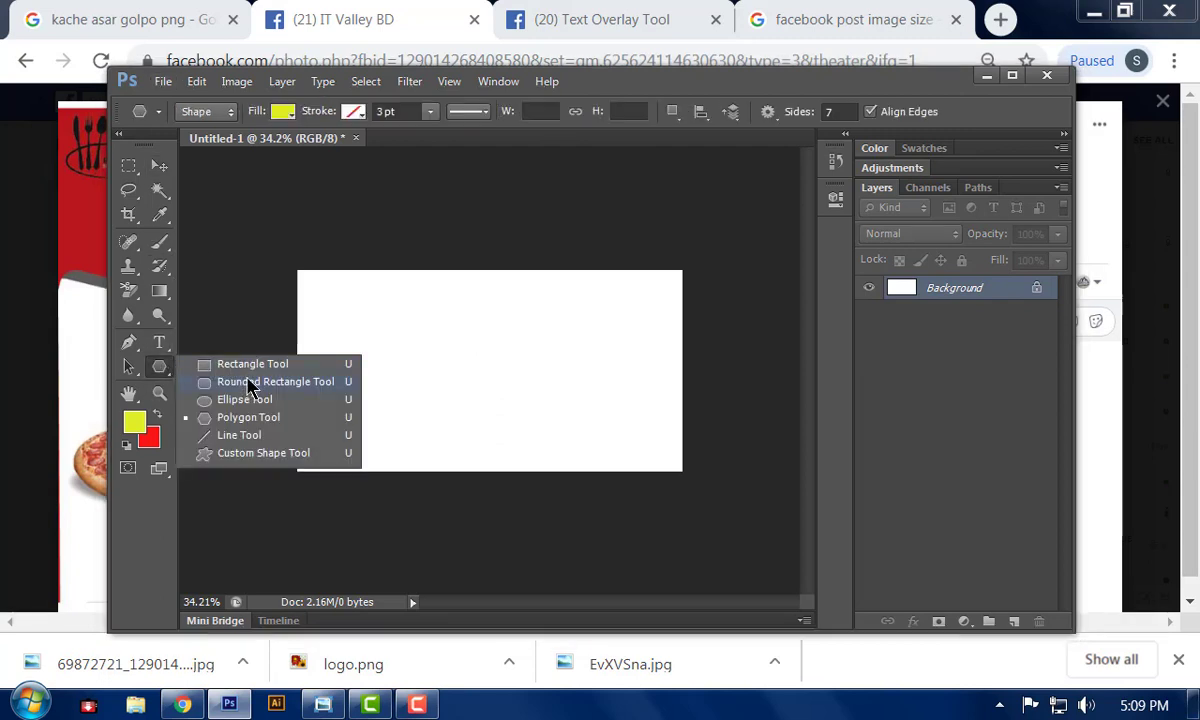
left_click(245, 435)
left_click_drag(355, 396, 610, 295)
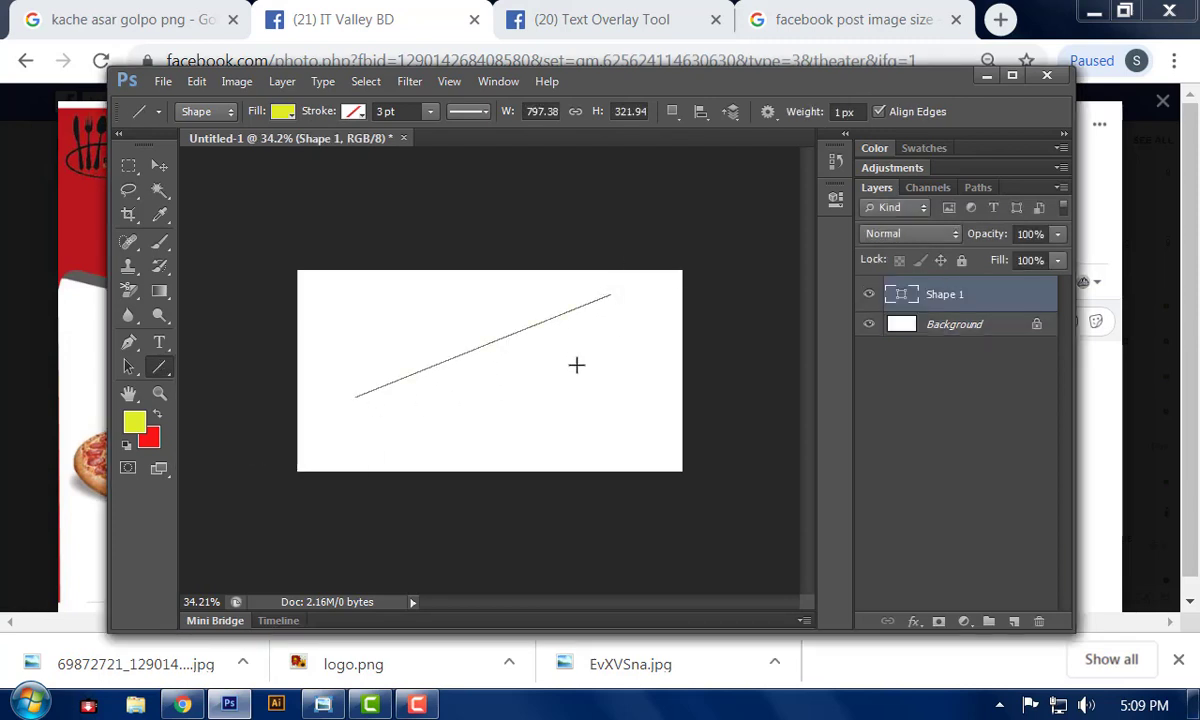
- Increase the diagonal line's stroke width to 188.20 pt, and delete the line
left_click(430, 111)
left_click_drag(432, 141, 475, 141)
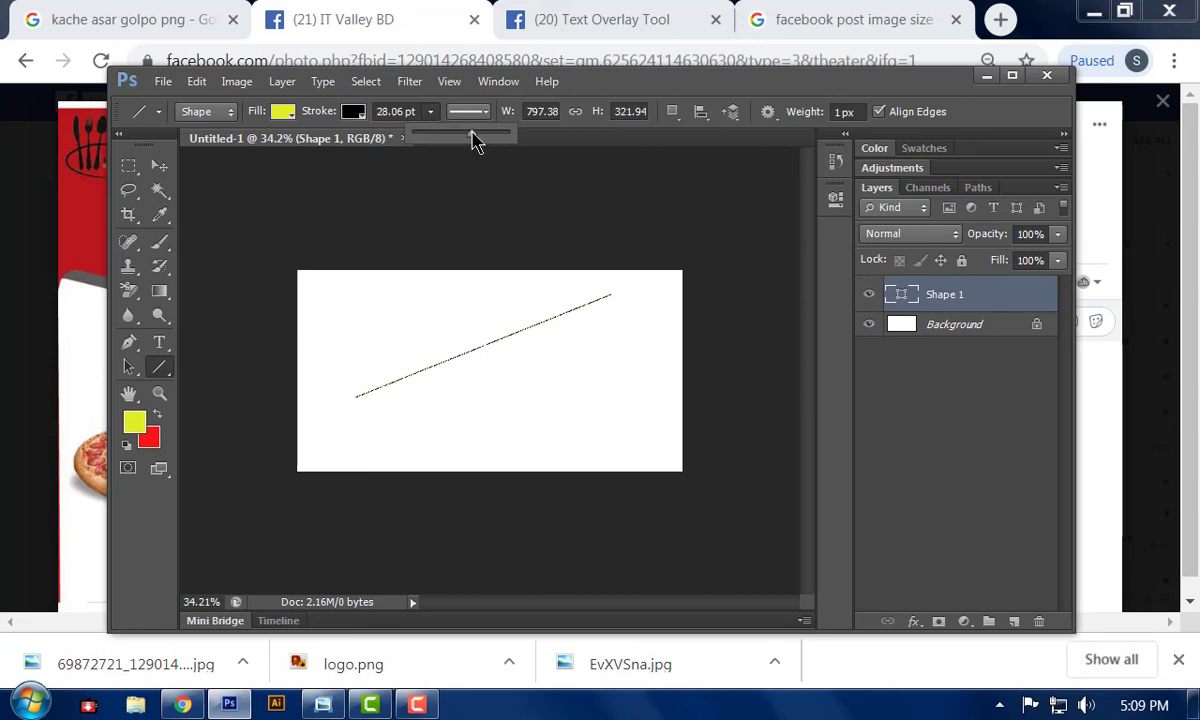
left_click(355, 115)
left_click(429, 126)
left_click(430, 111)
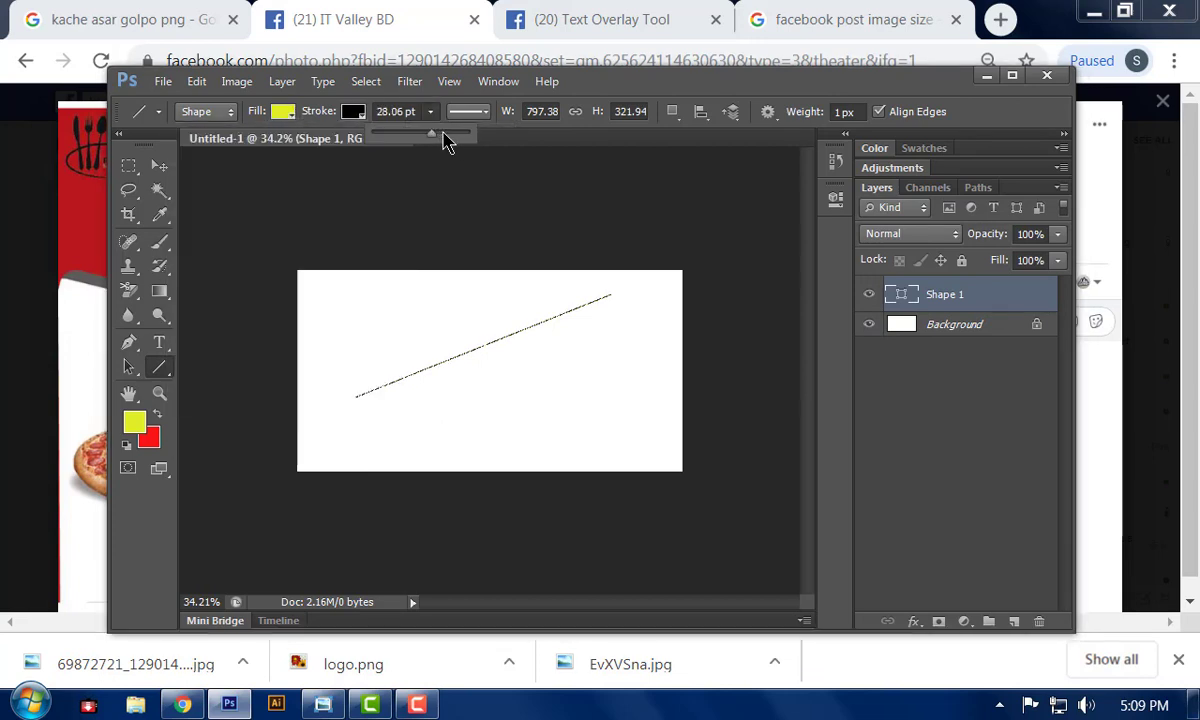
left_click(460, 134)
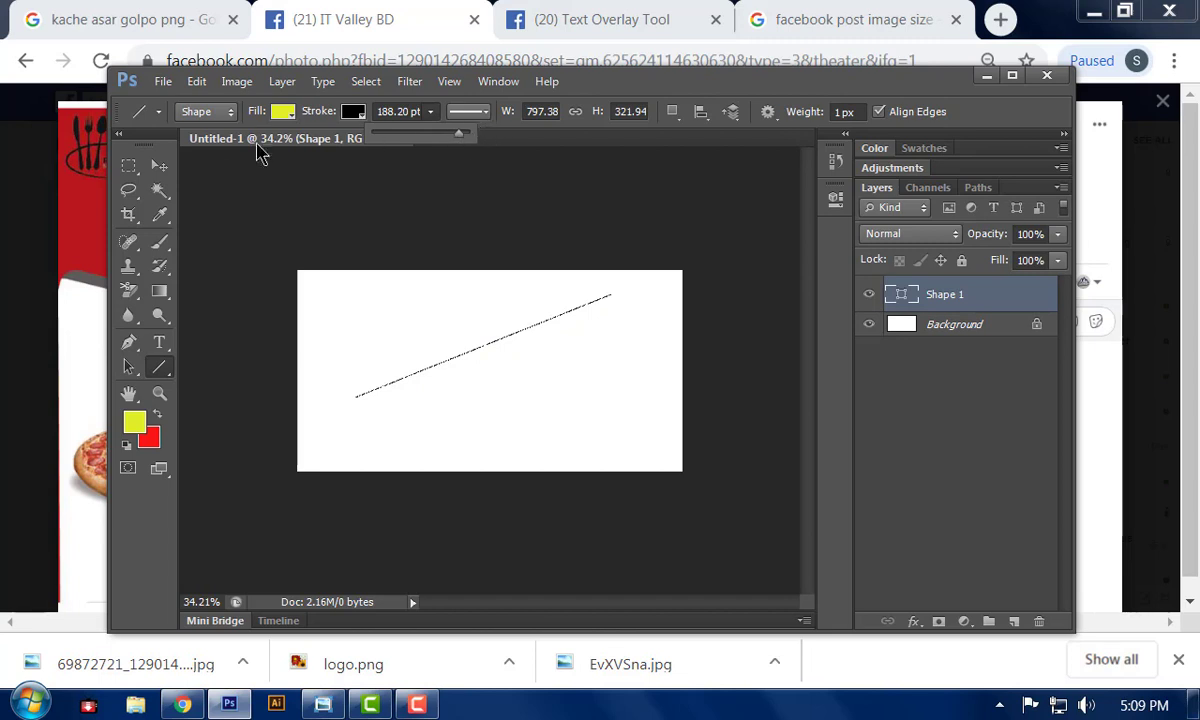
left_click(157, 166)
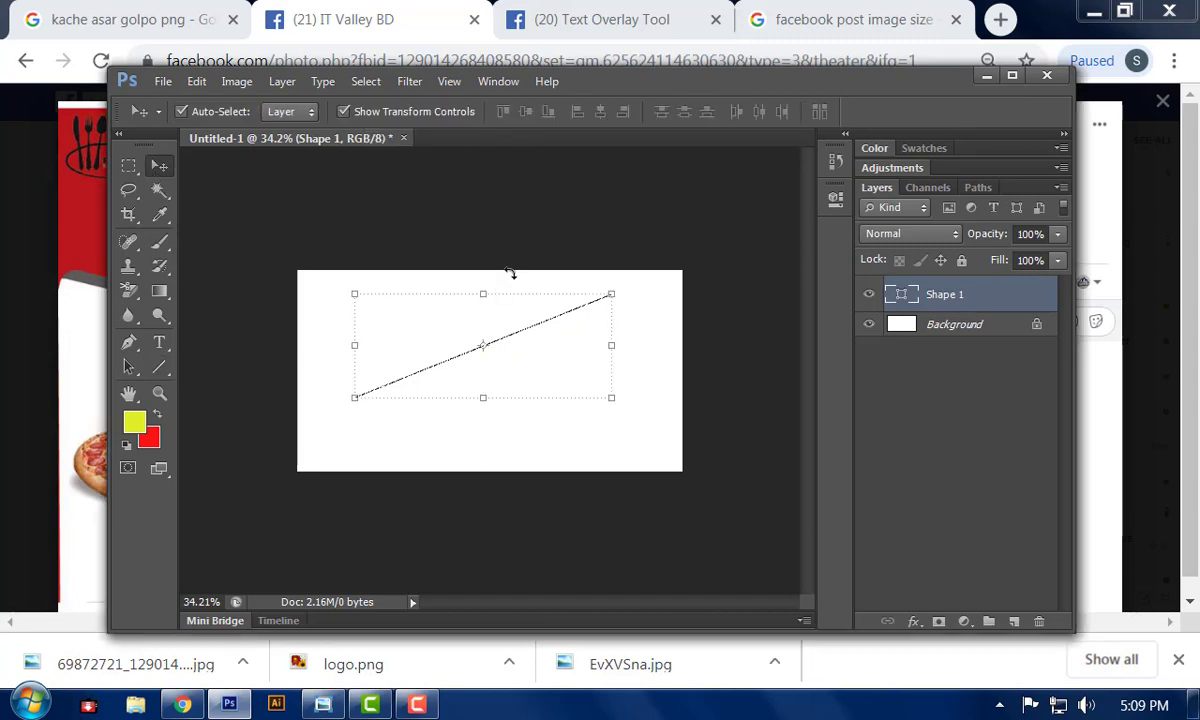
key("Delete")
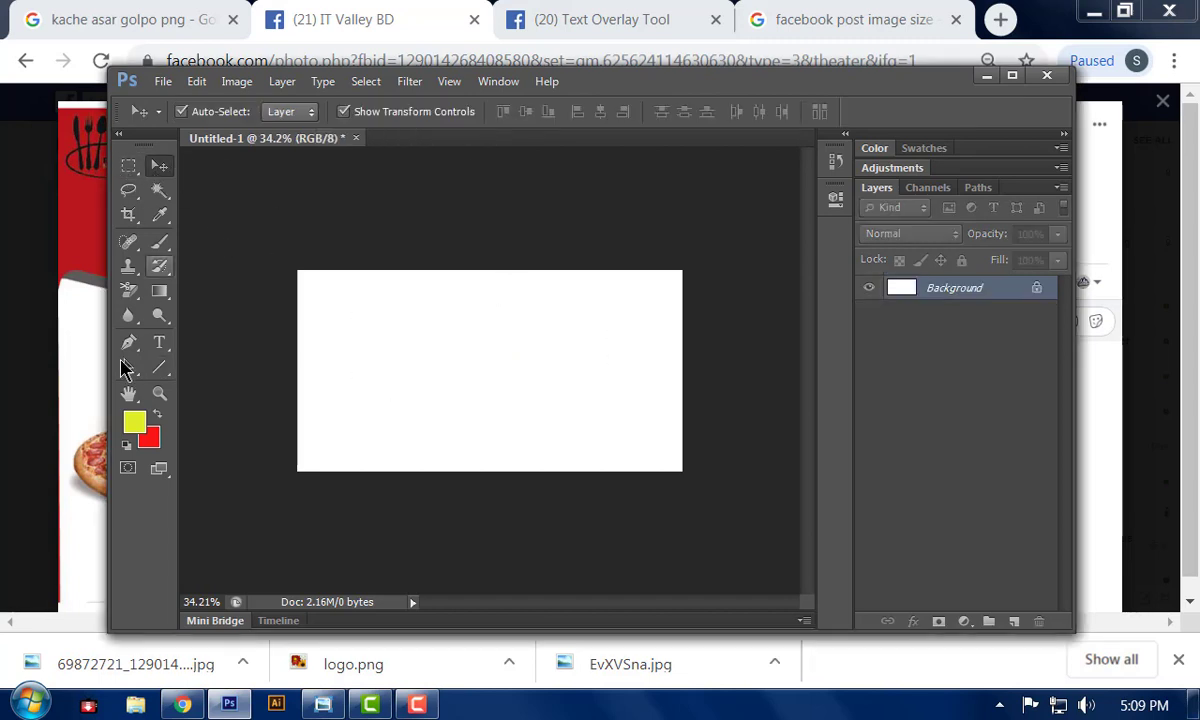
- Try drawing a yellow speech bubble custom shape about 451 x 290 px in the canvas's middle, and undo it
left_click(162, 370)
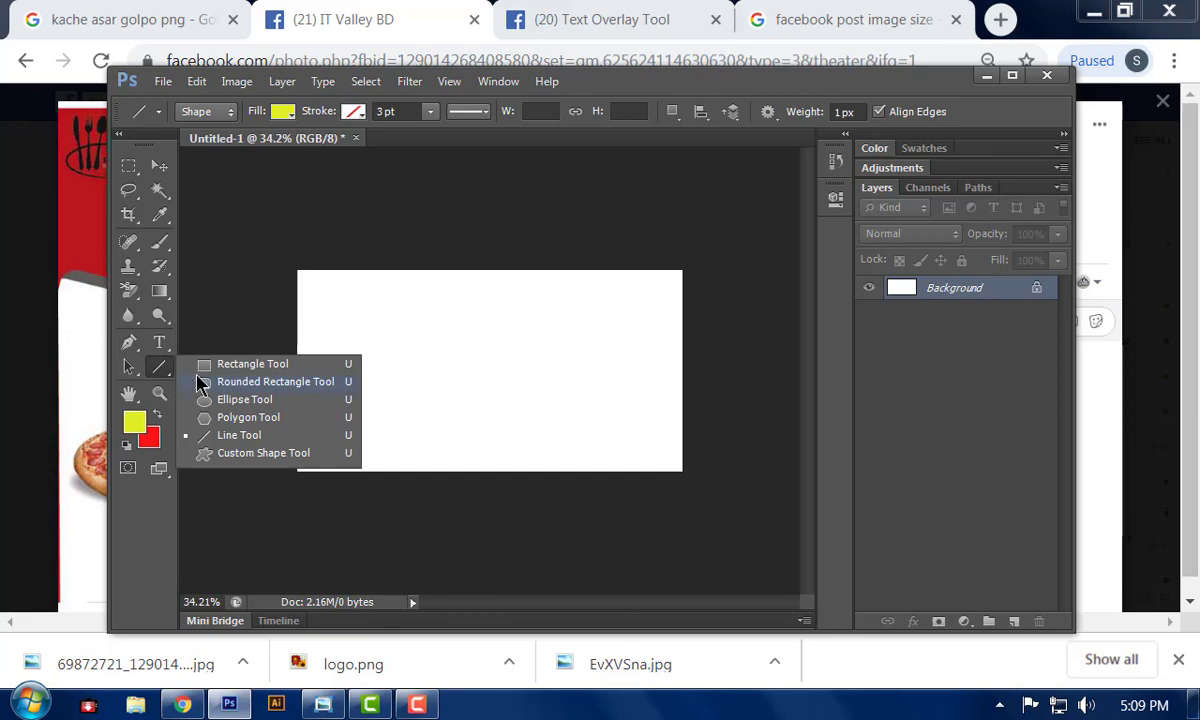
left_click(268, 458)
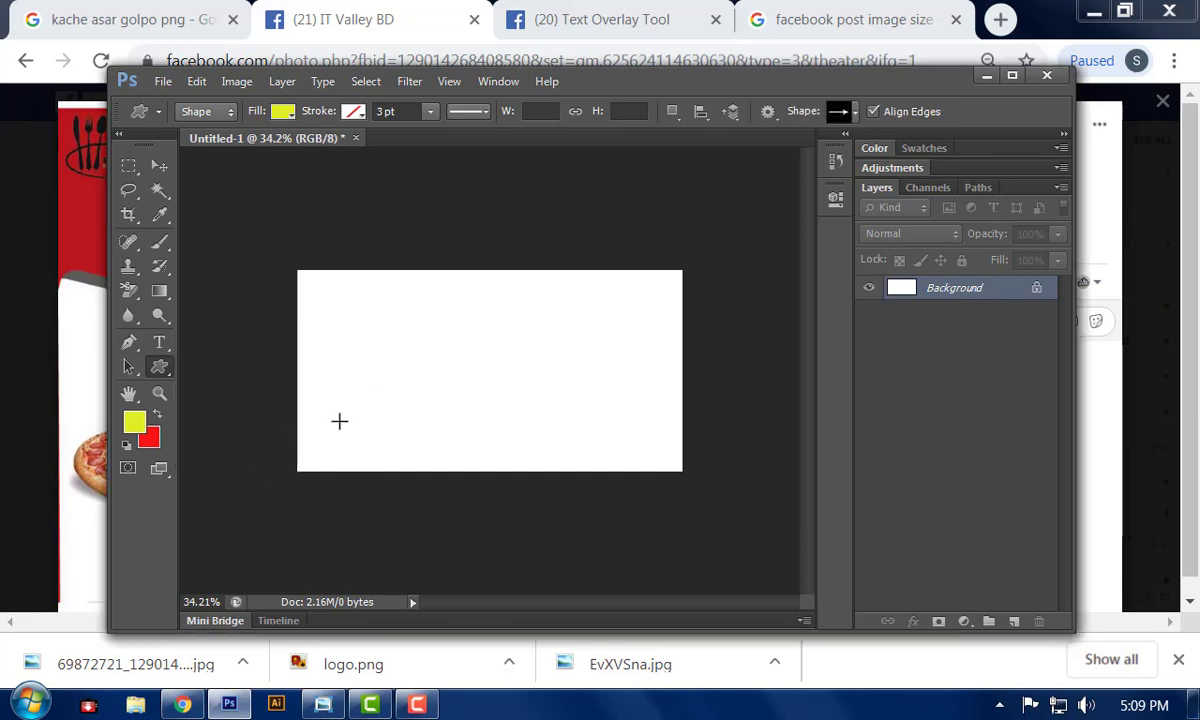
left_click(845, 114)
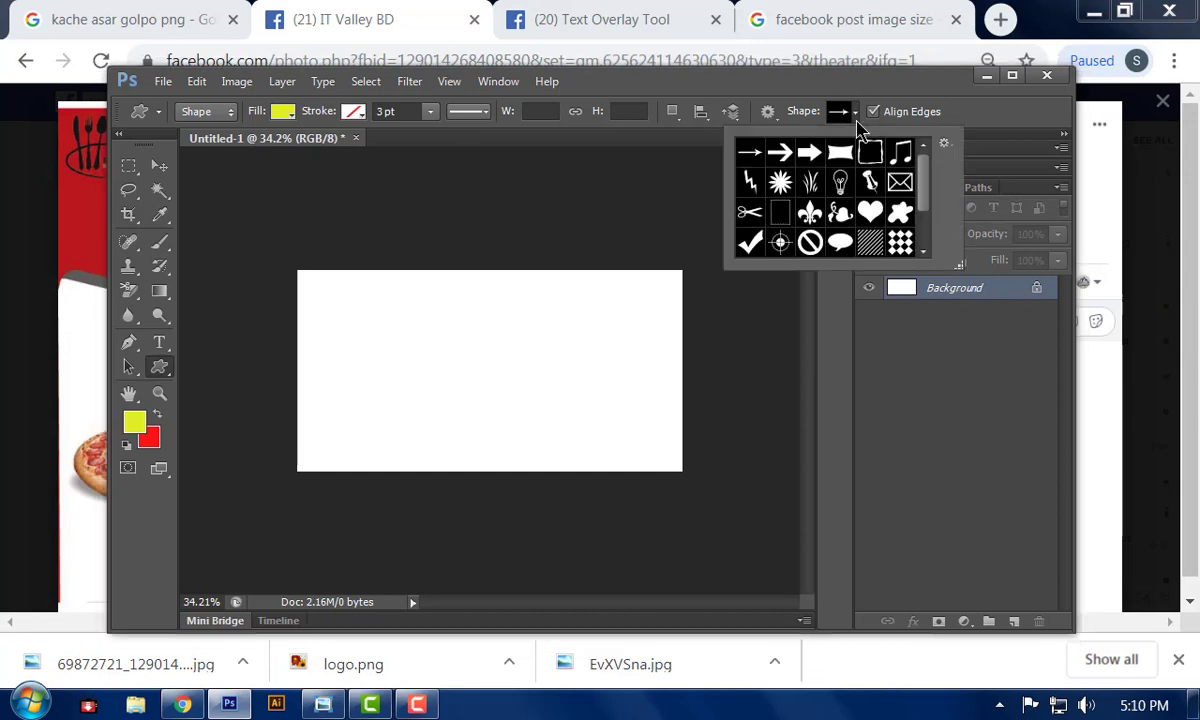
left_click(841, 243)
left_click(403, 323)
left_click_drag(429, 344, 572, 437)
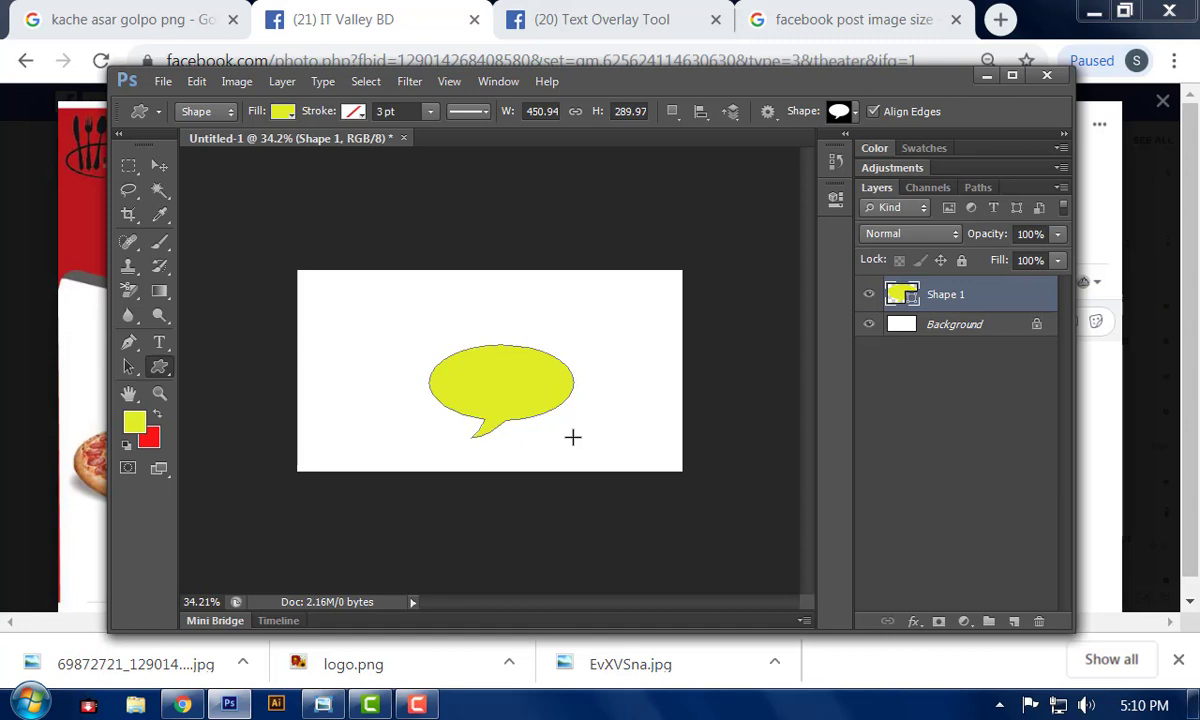
key("ctrl+z")
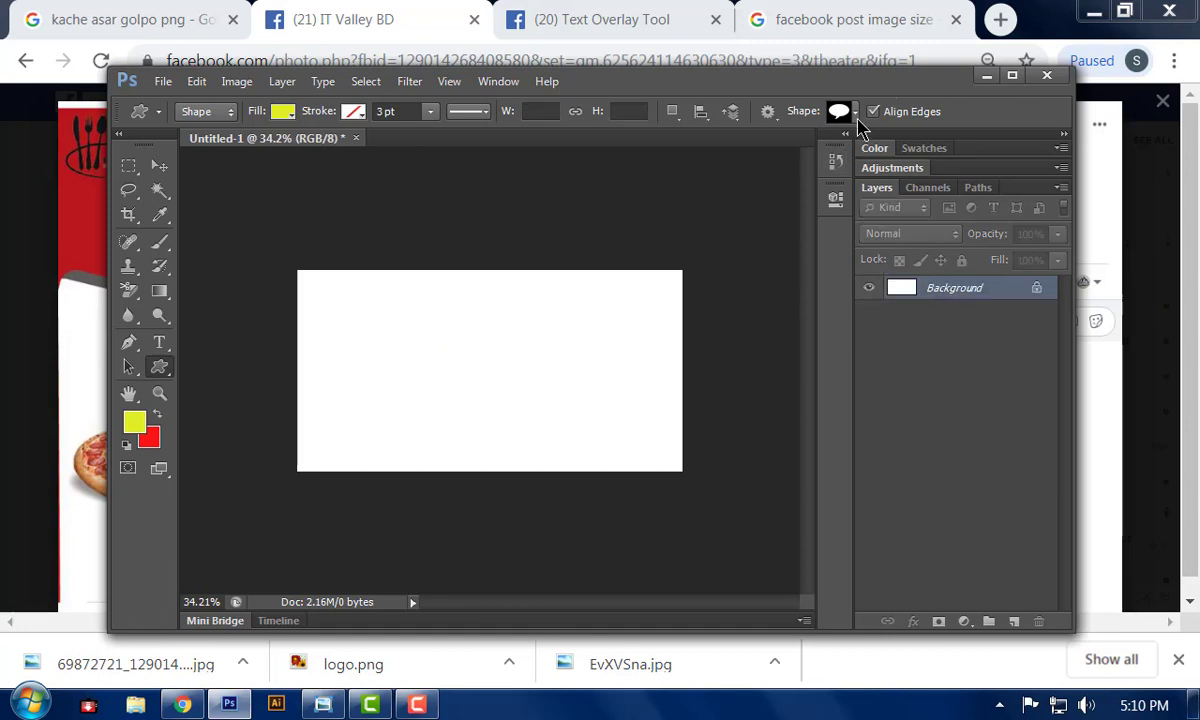
- Try drawing a yellow custom shape with four inward-curving sides, about 599 x 352 px, in the canvas's middle, and undo it
left_click(855, 112)
scroll(826, 215, "down", 2)
scroll(810, 230, "up", 1)
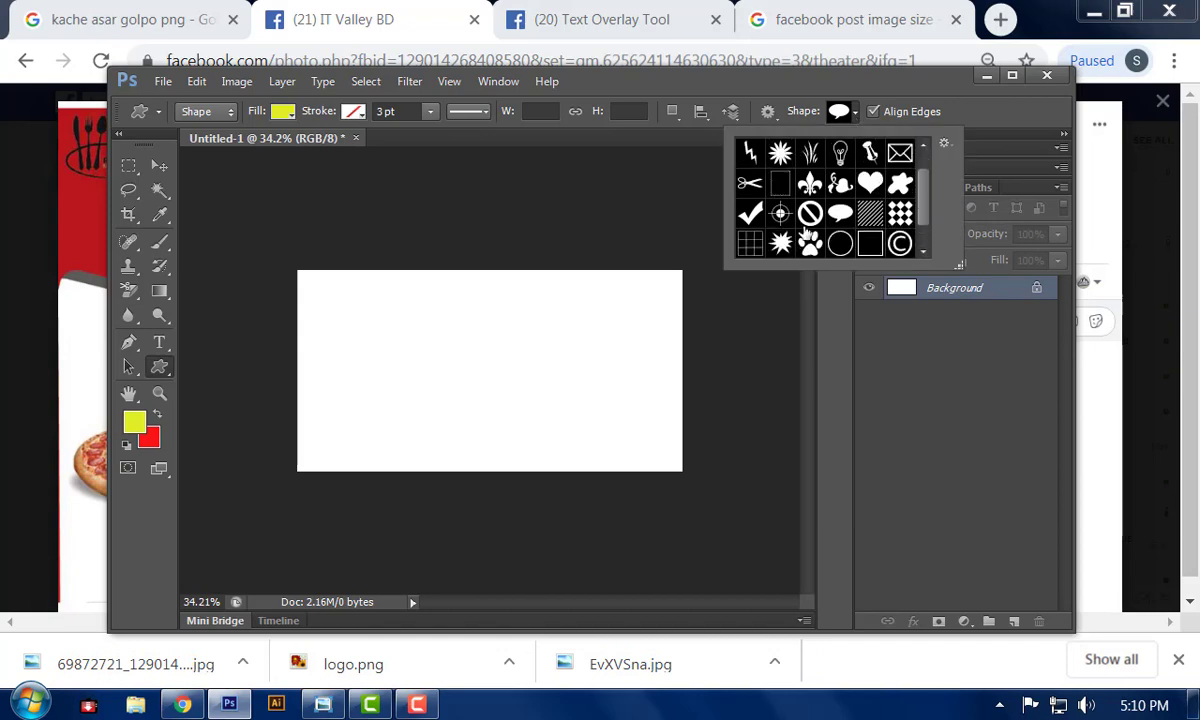
scroll(808, 232, "up", 1)
left_click(840, 151)
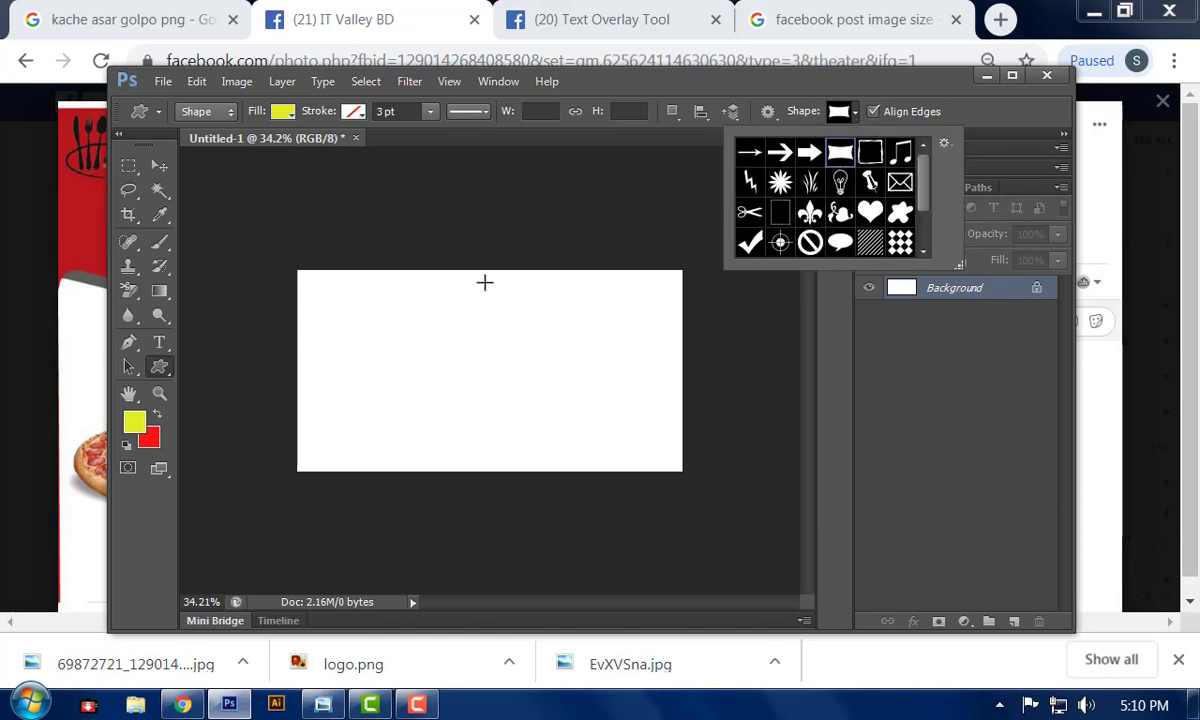
left_click_drag(400, 319, 592, 432)
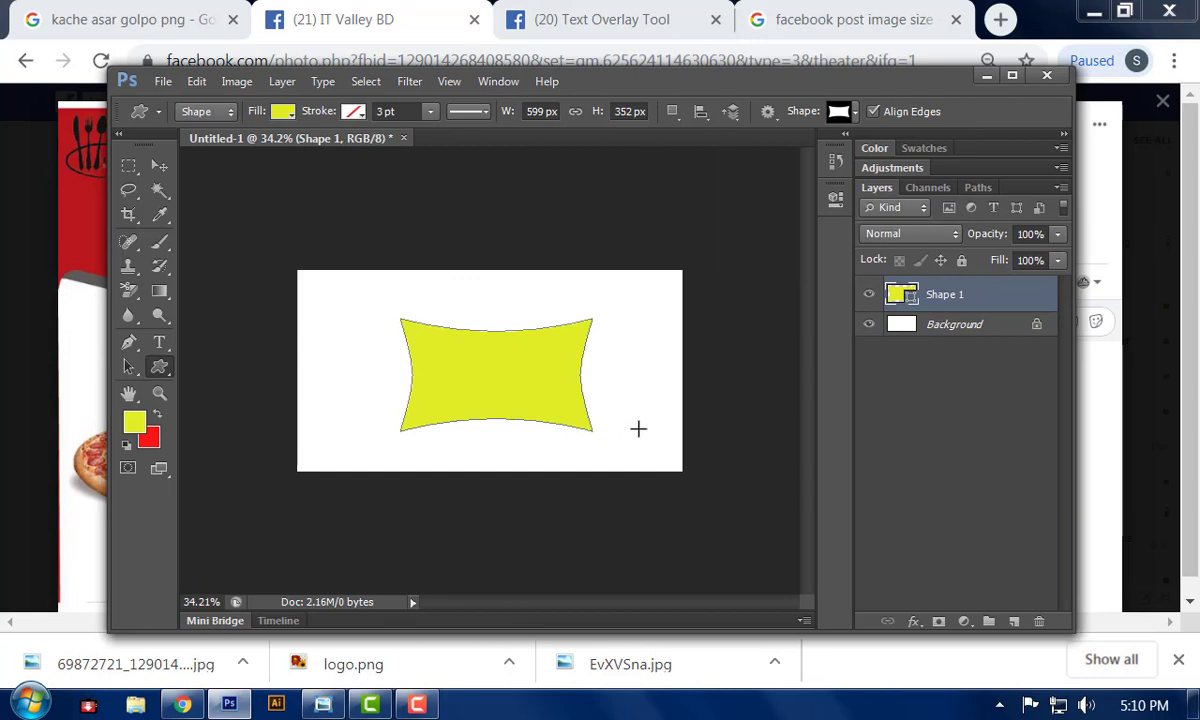
key("ctrl+z")
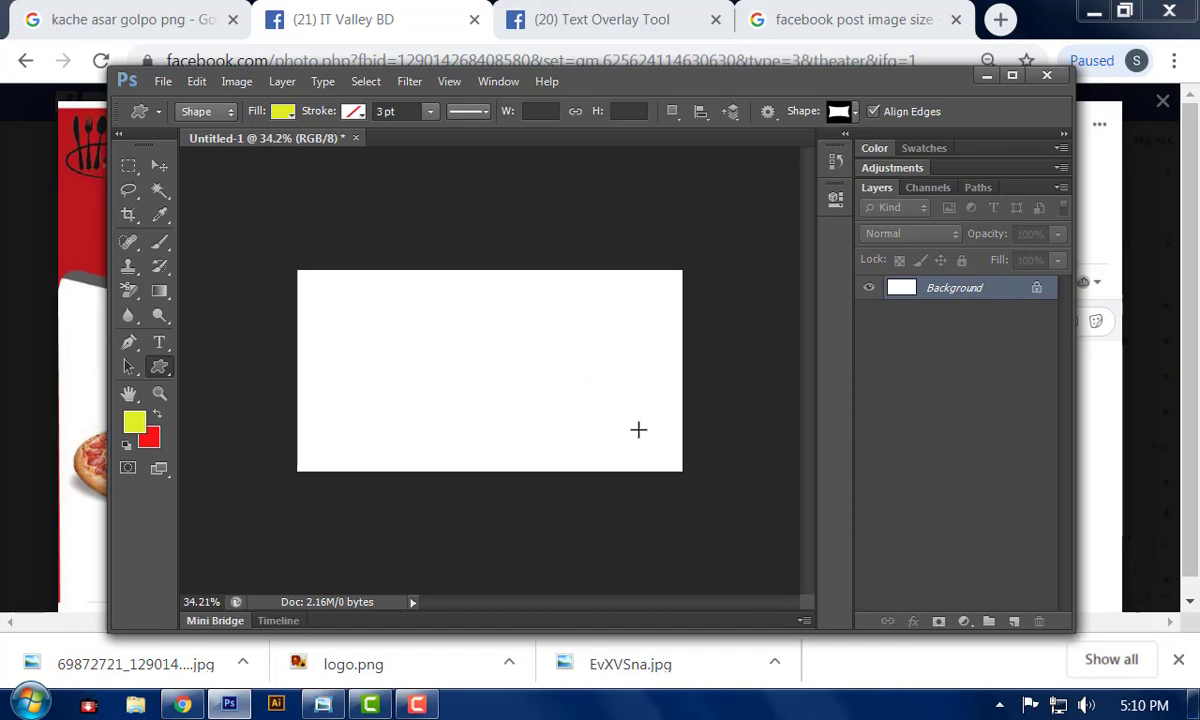
left_click(6, 6)
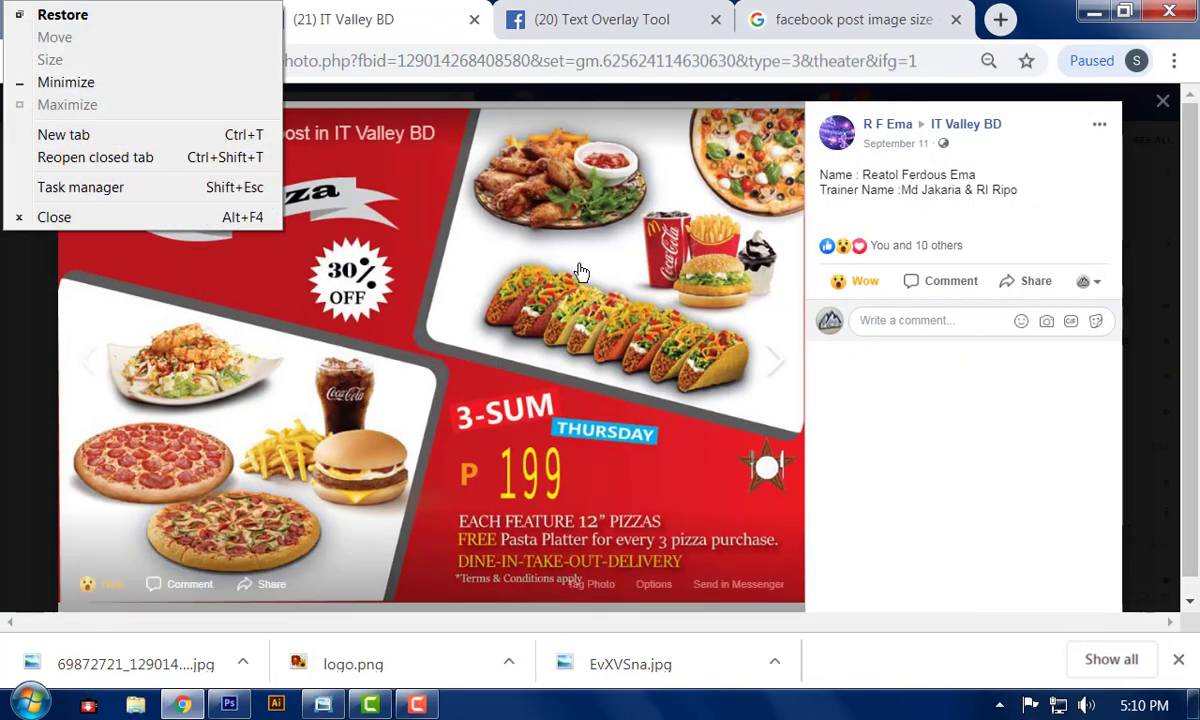
left_click(229, 704)
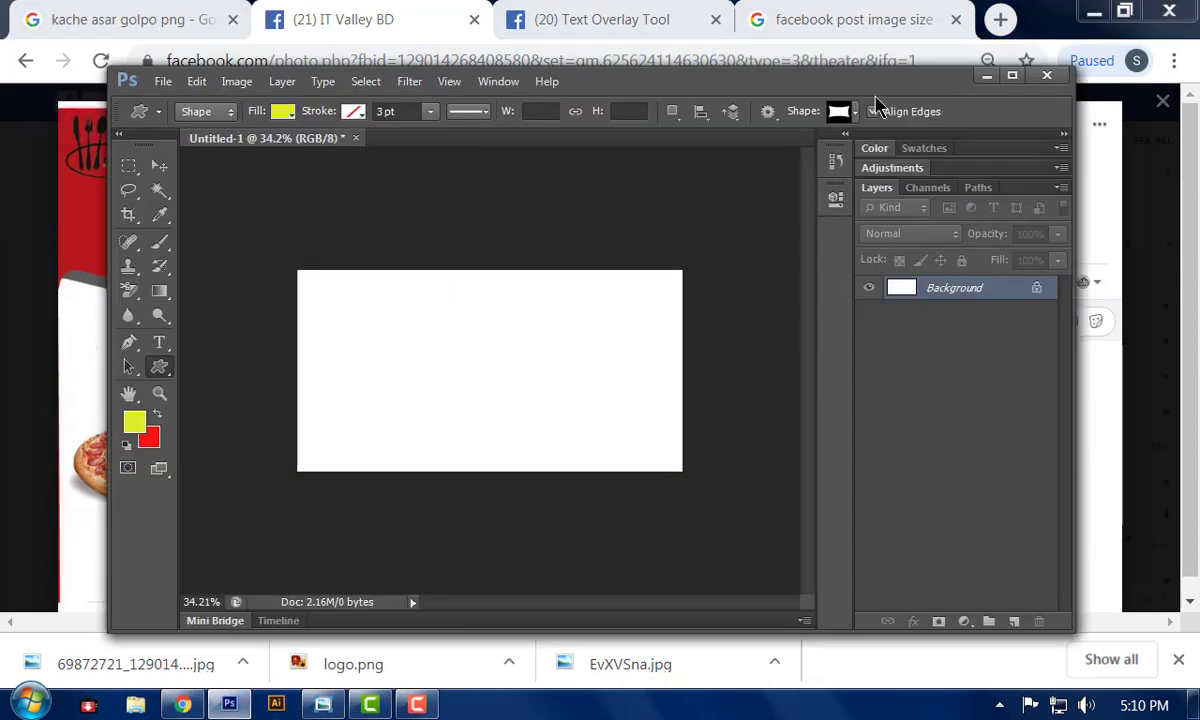
- Replace the current custom shapes with the Nature set
left_click(852, 111)
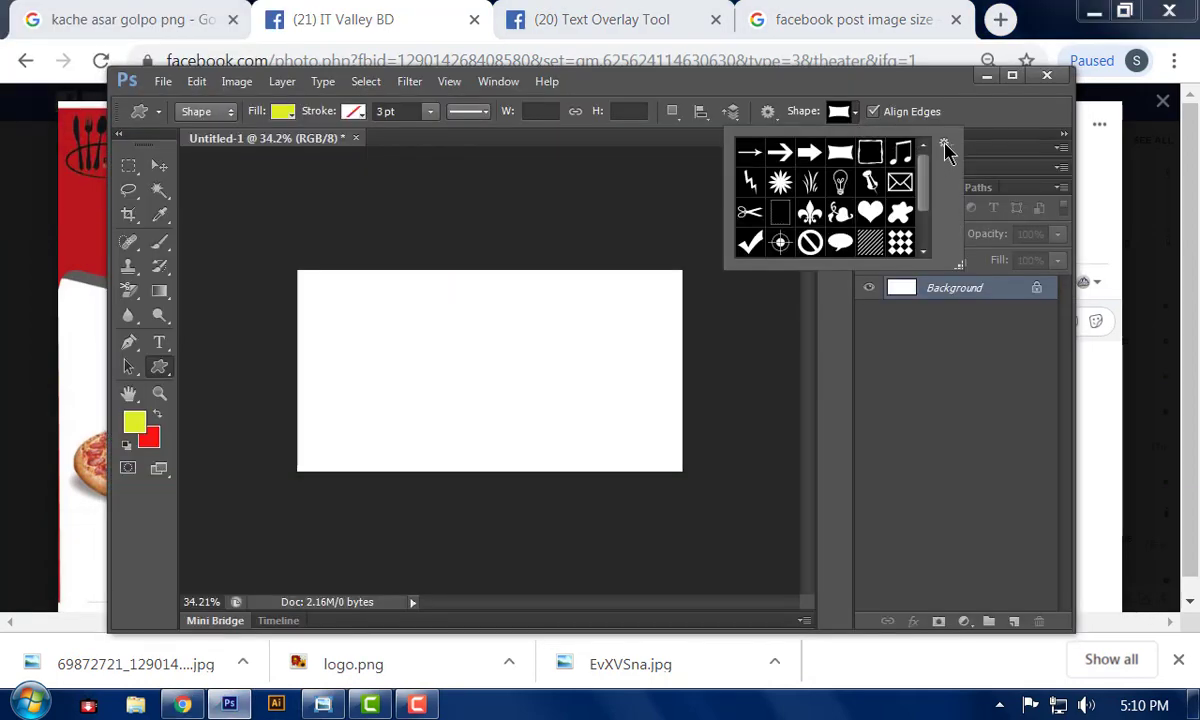
left_click(944, 146)
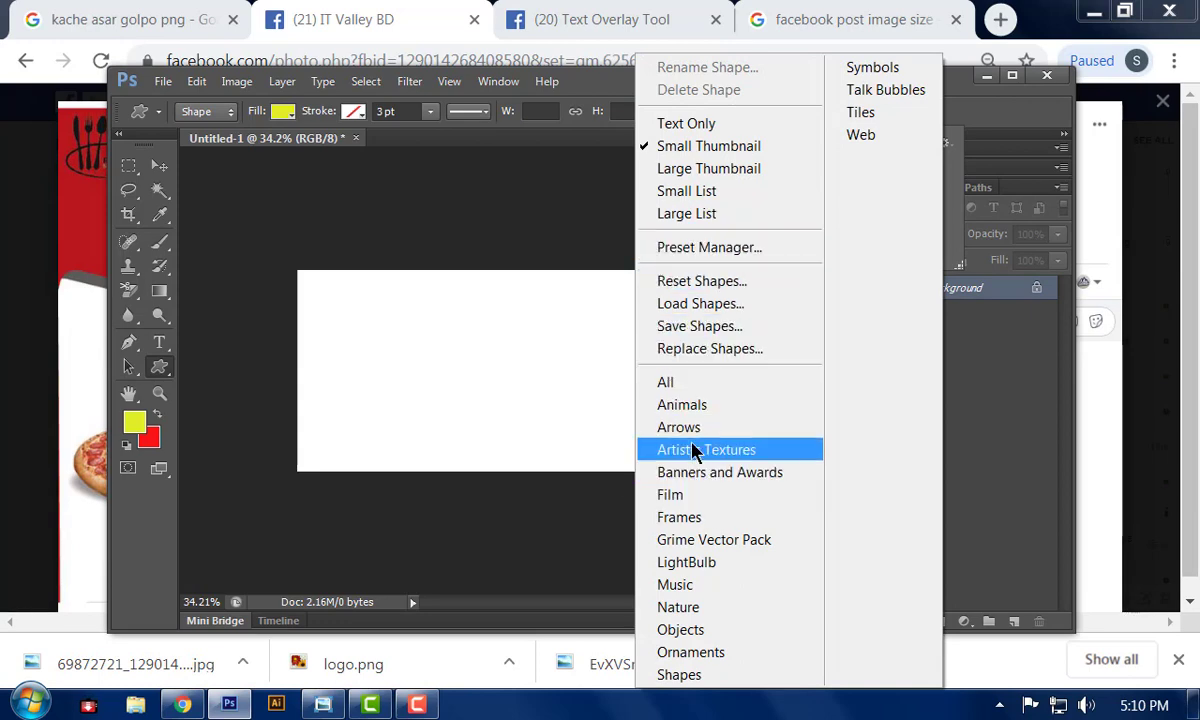
left_click(700, 607)
left_click(500, 314)
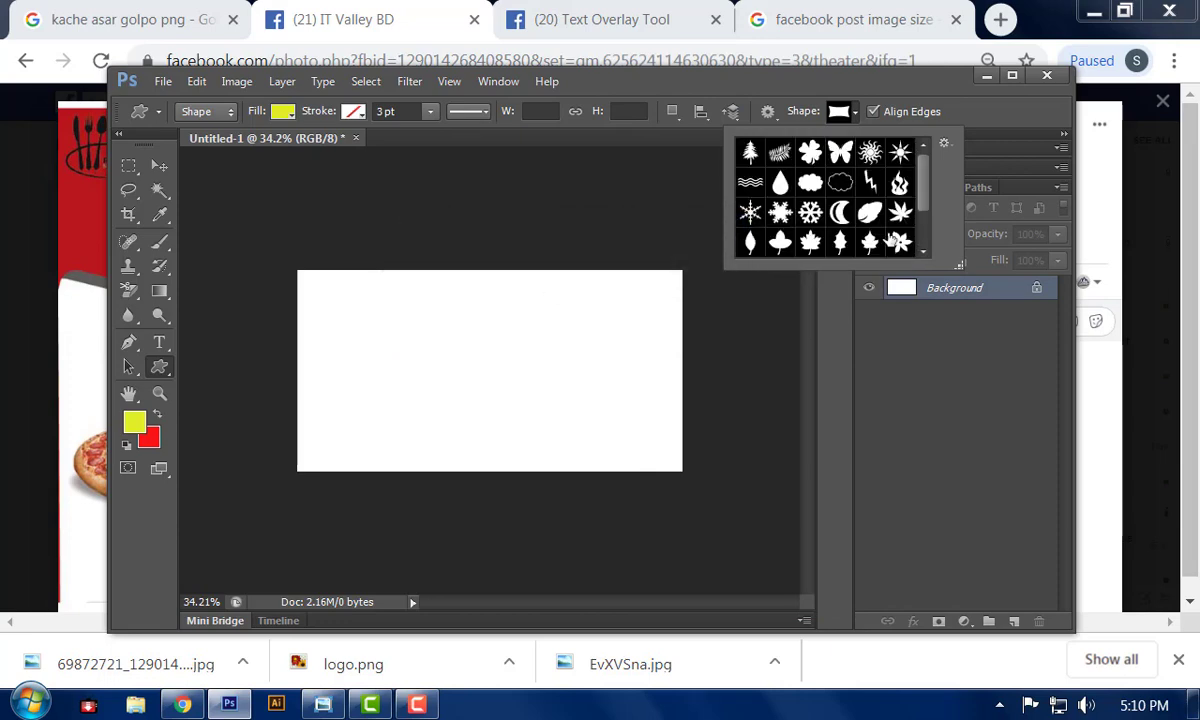
- Draw a yellow wavy-rayed sun about 419 x 399 px in the canvas's lower middle, and delete it
scroll(853, 243, "up", 2)
left_click(870, 155)
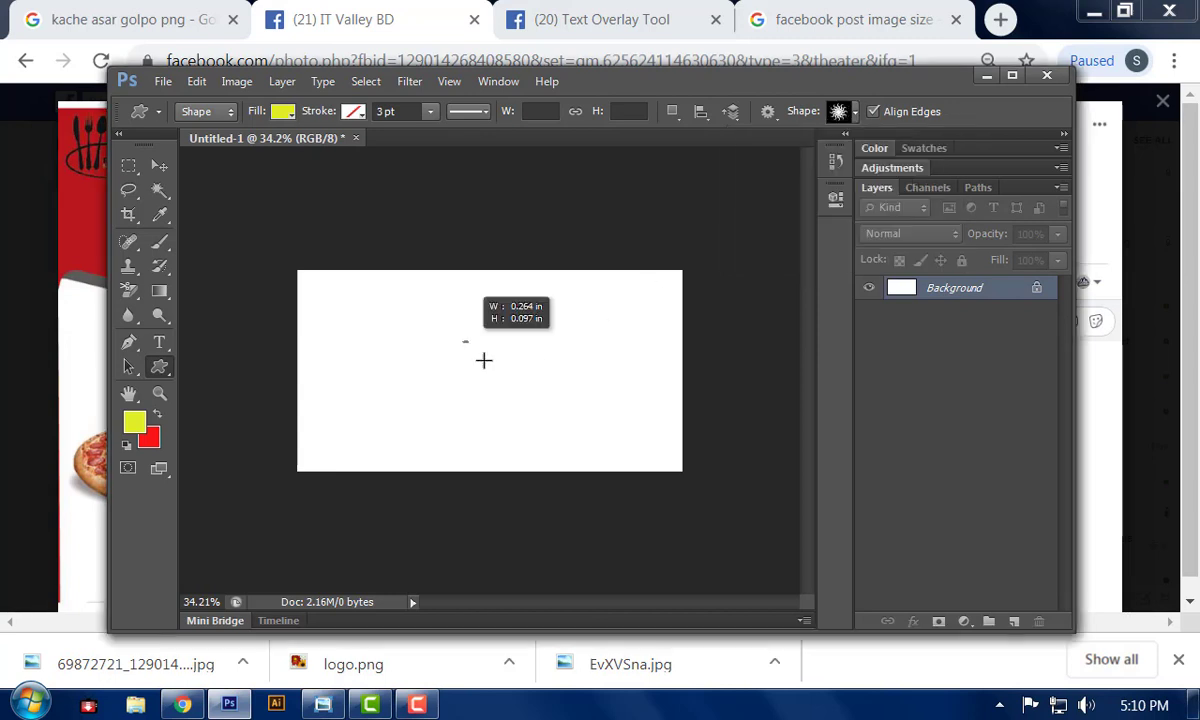
left_click_drag(447, 330, 595, 470)
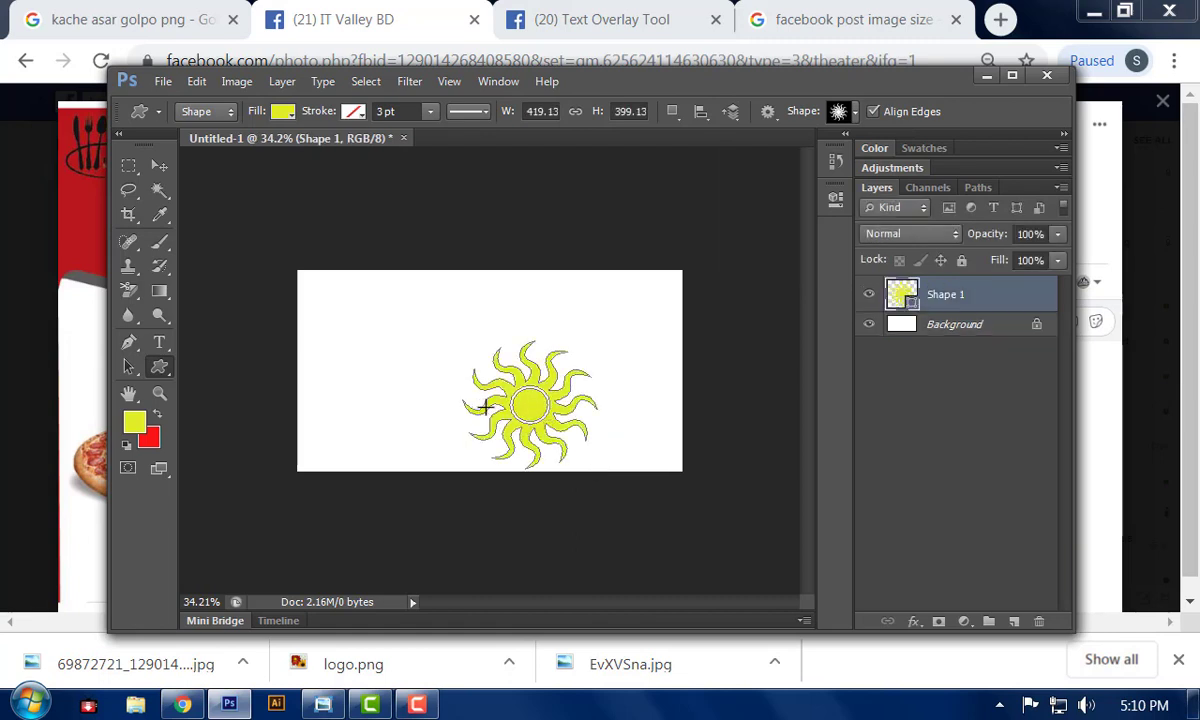
left_click(160, 167)
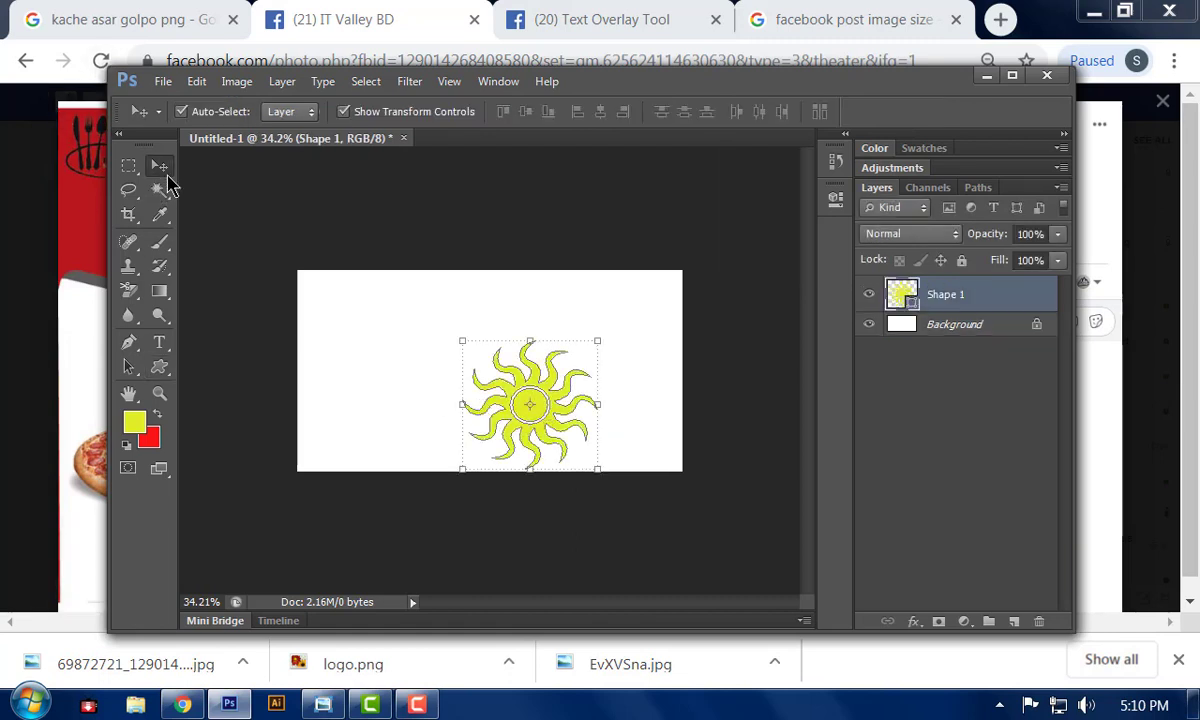
left_click_drag(523, 381, 505, 384)
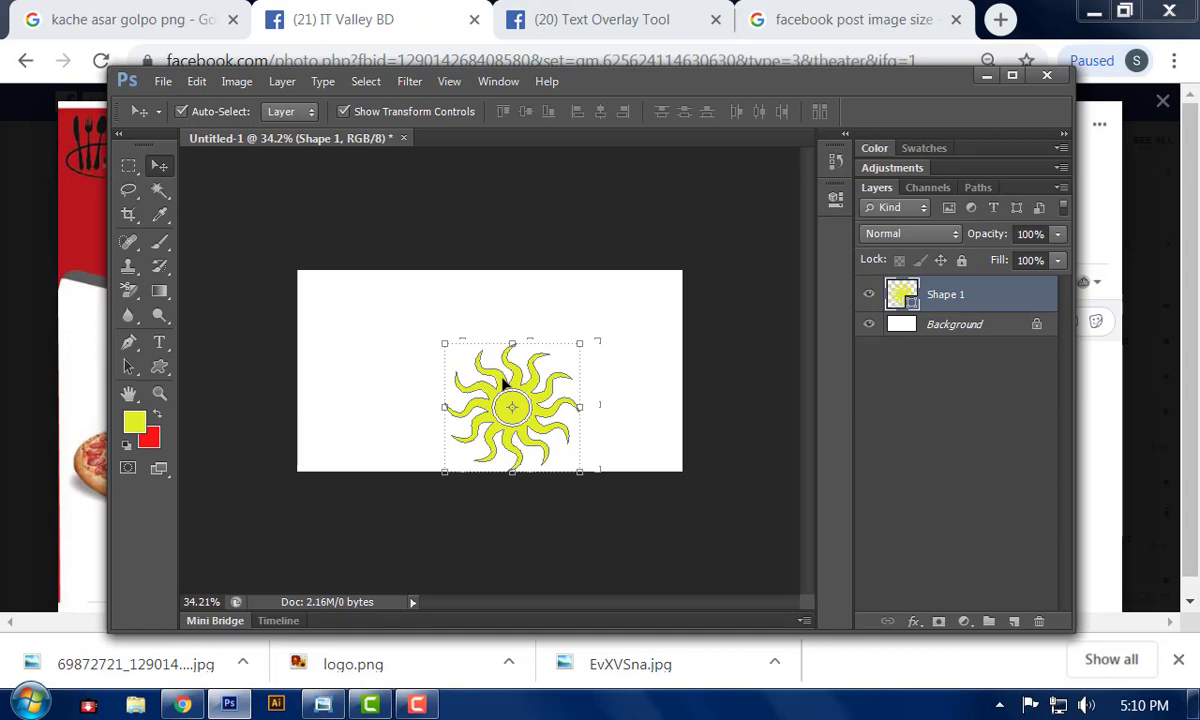
key("Delete")
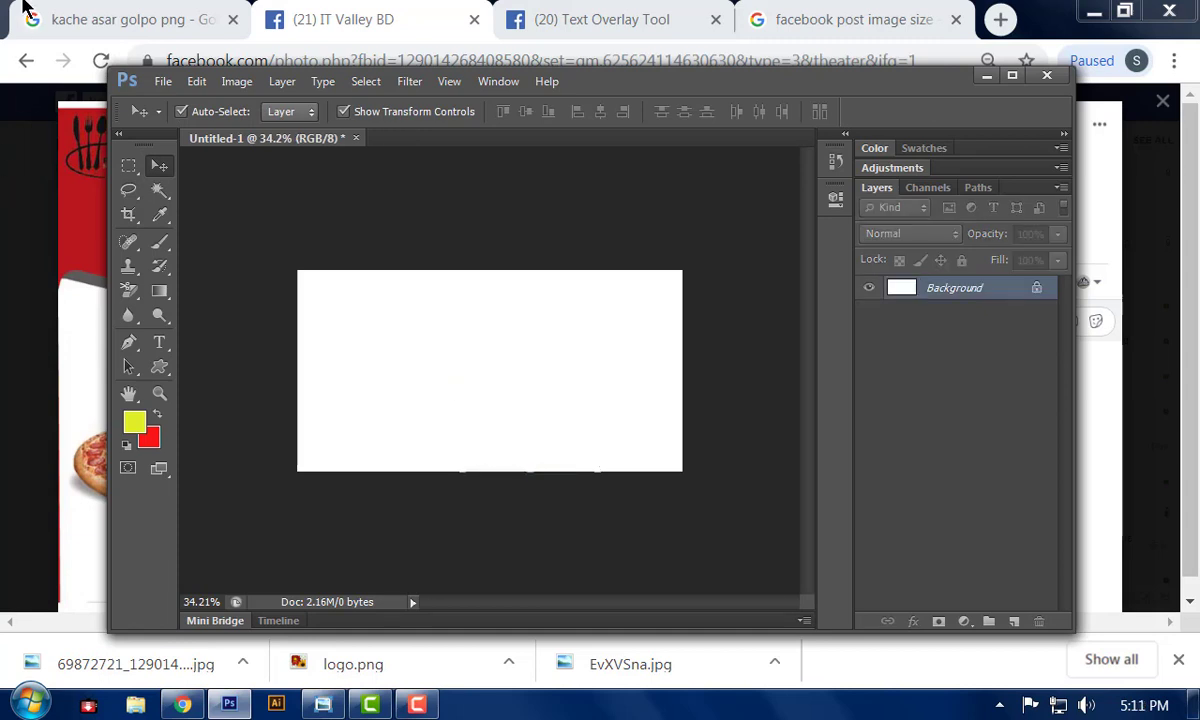
- Reset the custom shapes to the default set
left_click(160, 366)
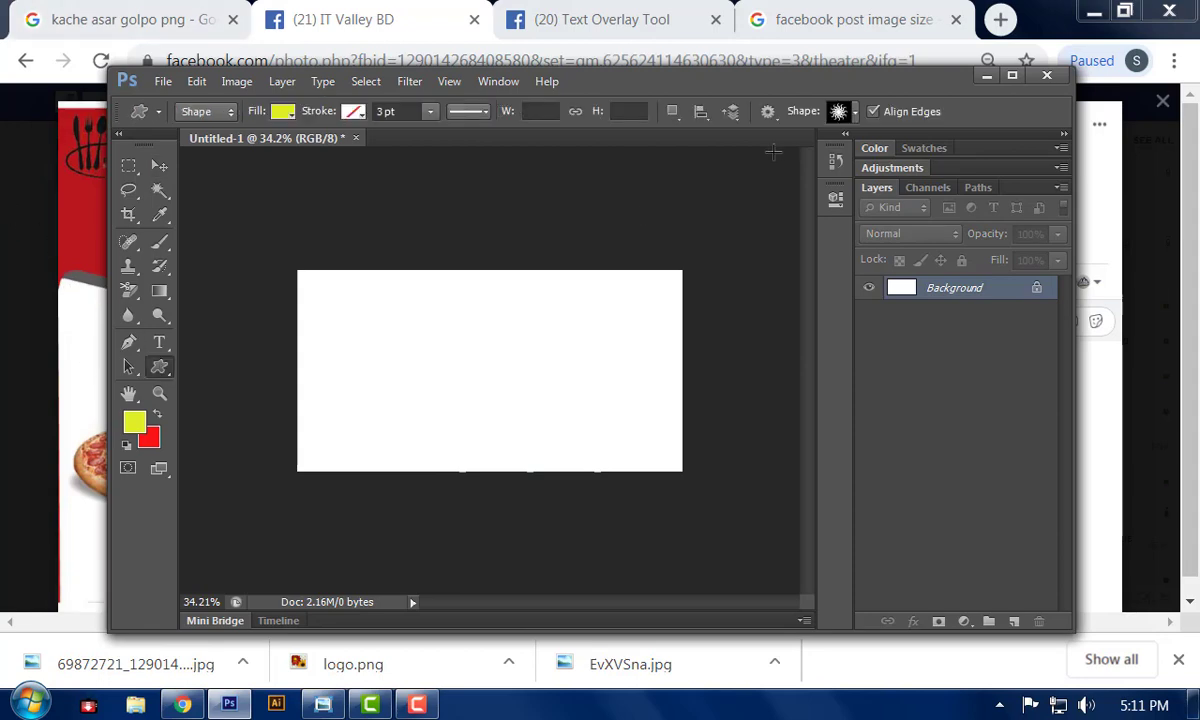
left_click(845, 111)
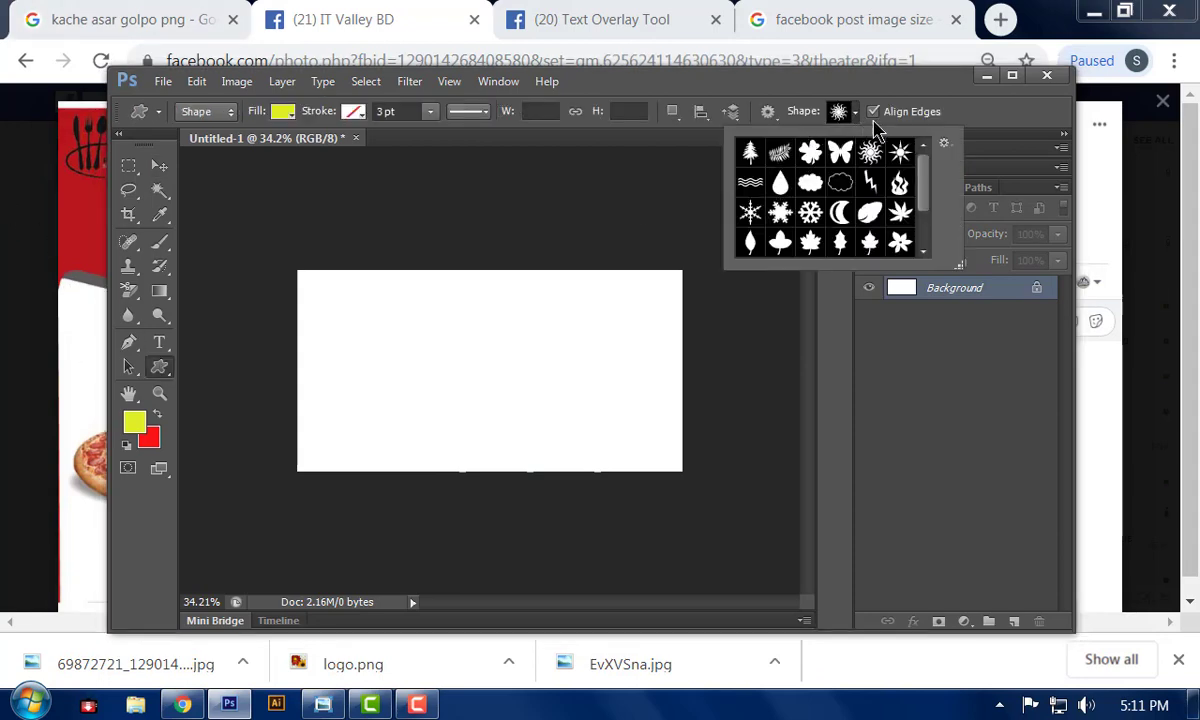
left_click(944, 142)
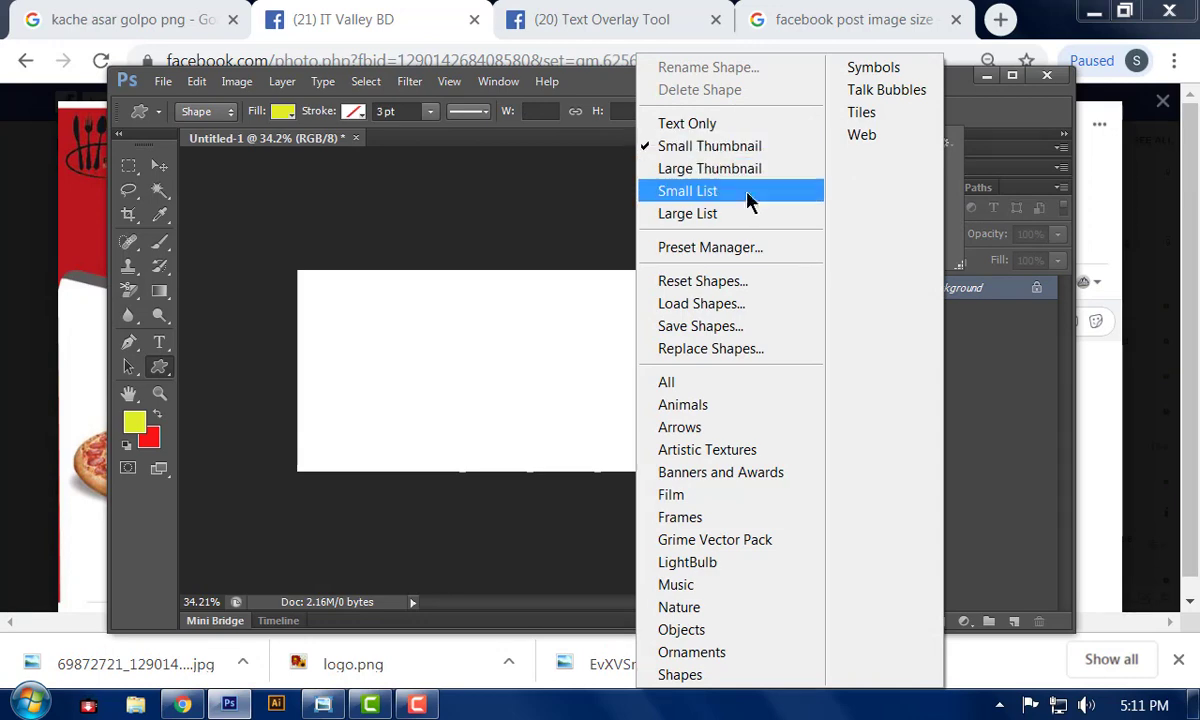
left_click(739, 283)
left_click(489, 315)
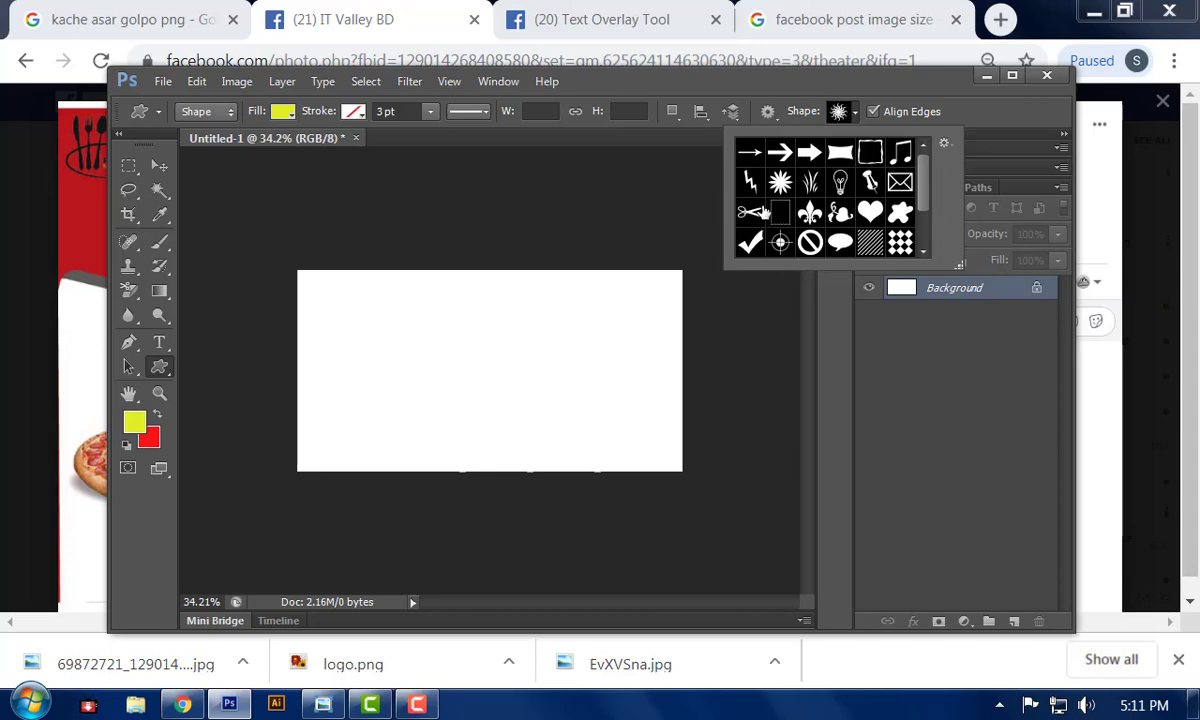
- Replace the current custom shapes with the Animals set
left_click(944, 143)
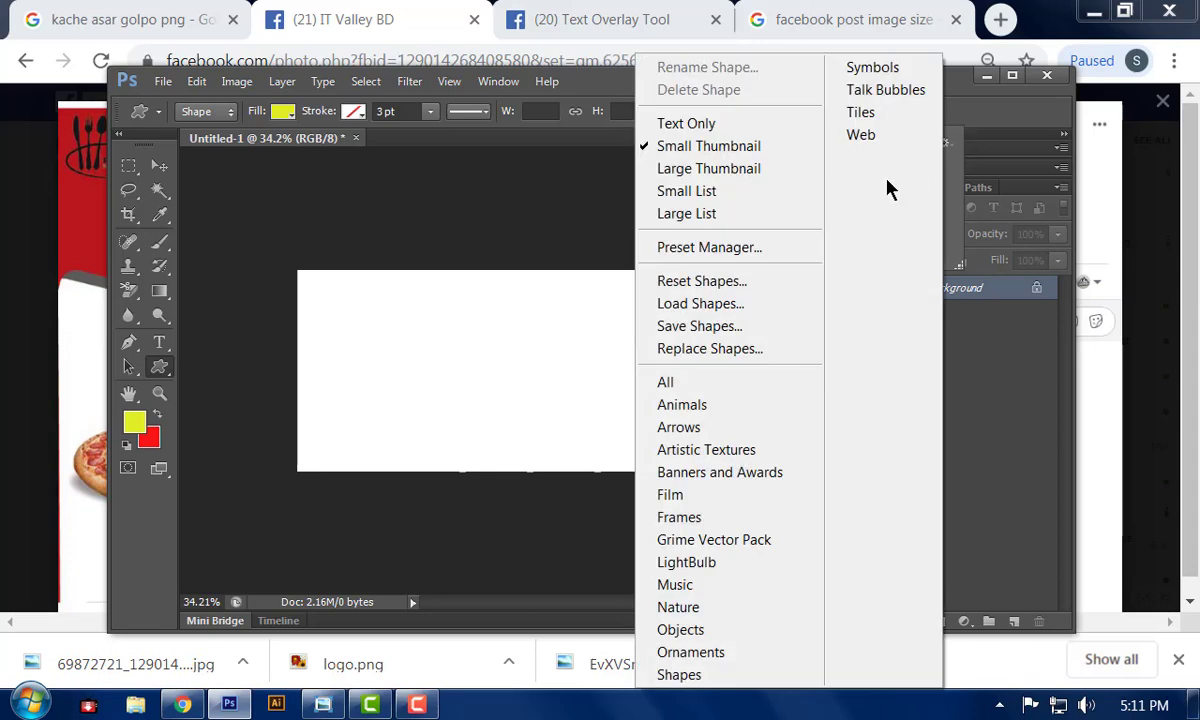
left_click(700, 404)
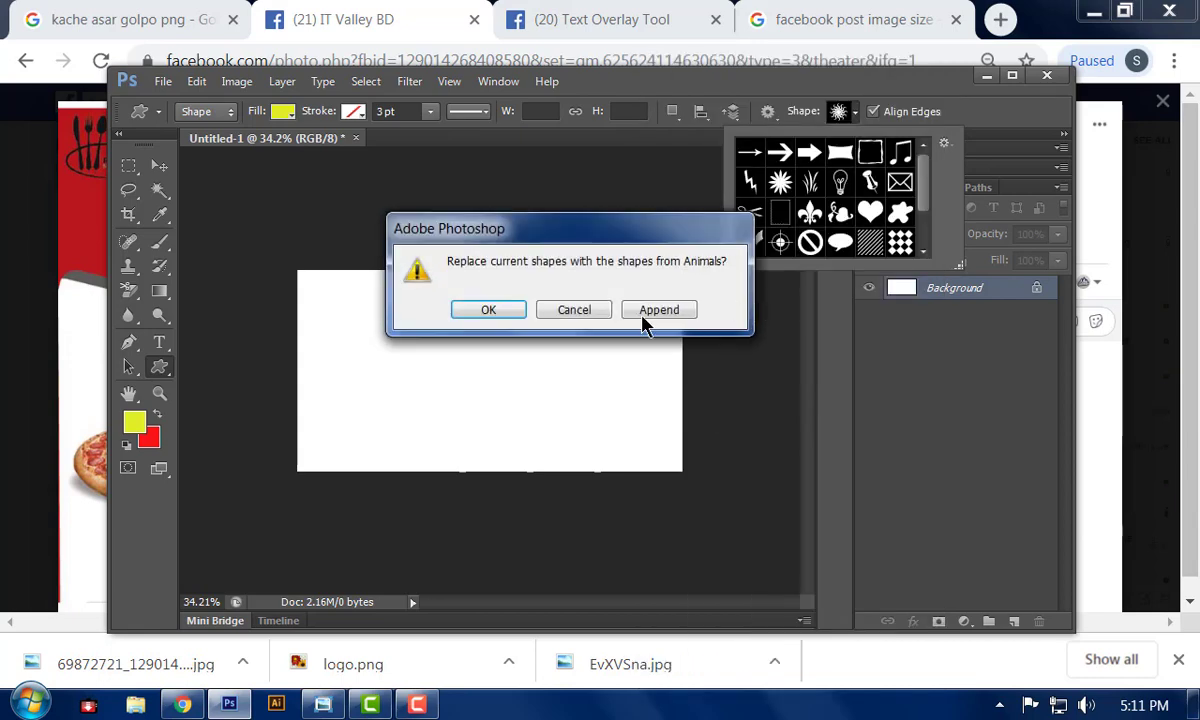
left_click(490, 312)
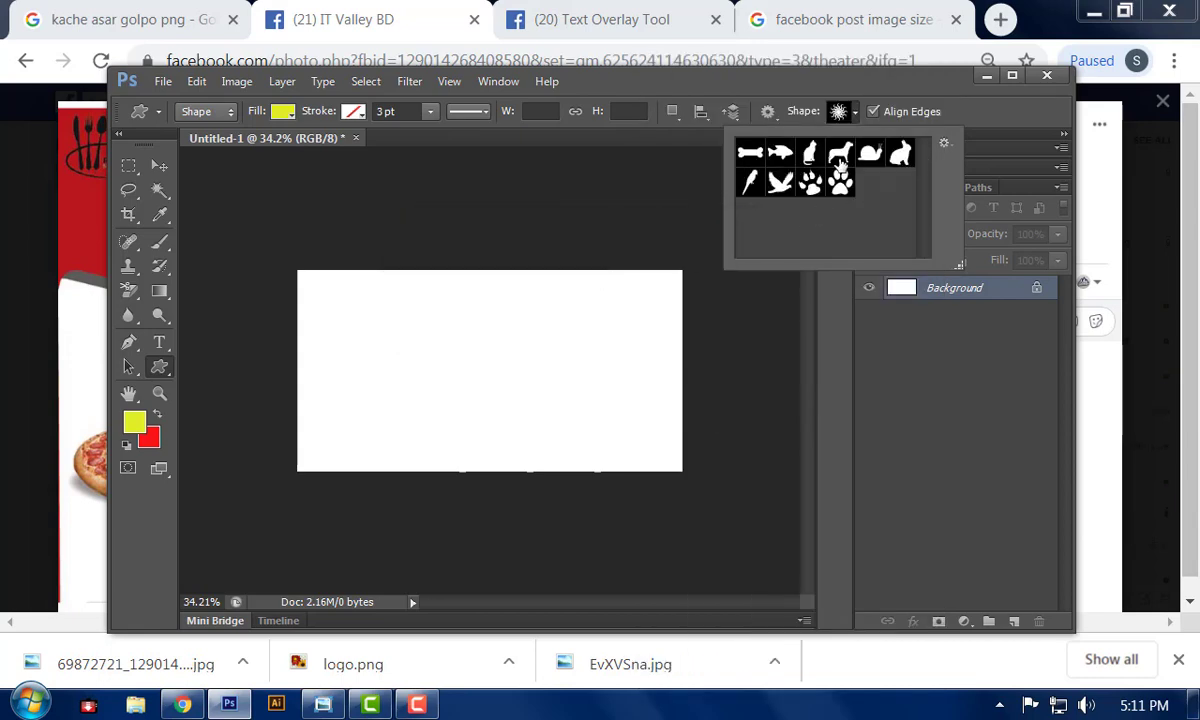
- Draw a yellow flying bird custom shape about 384 x 267 px, and move it toward the canvas's upper-left corner
left_click(780, 181)
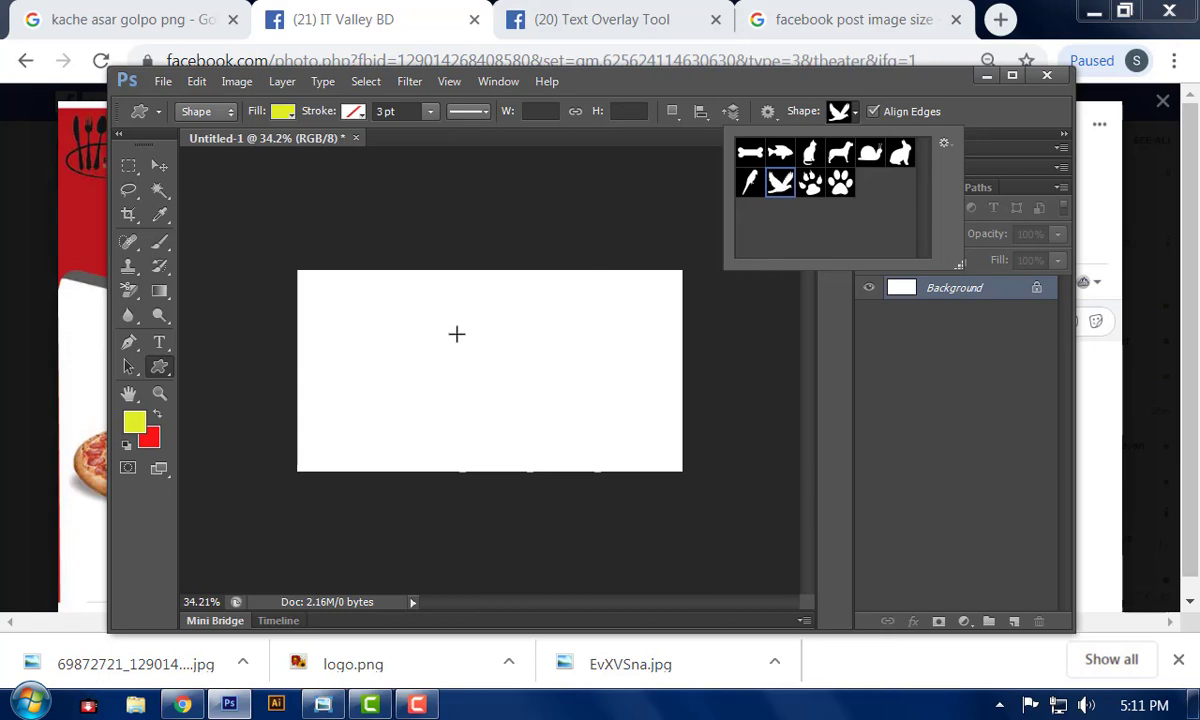
left_click_drag(366, 340, 496, 429)
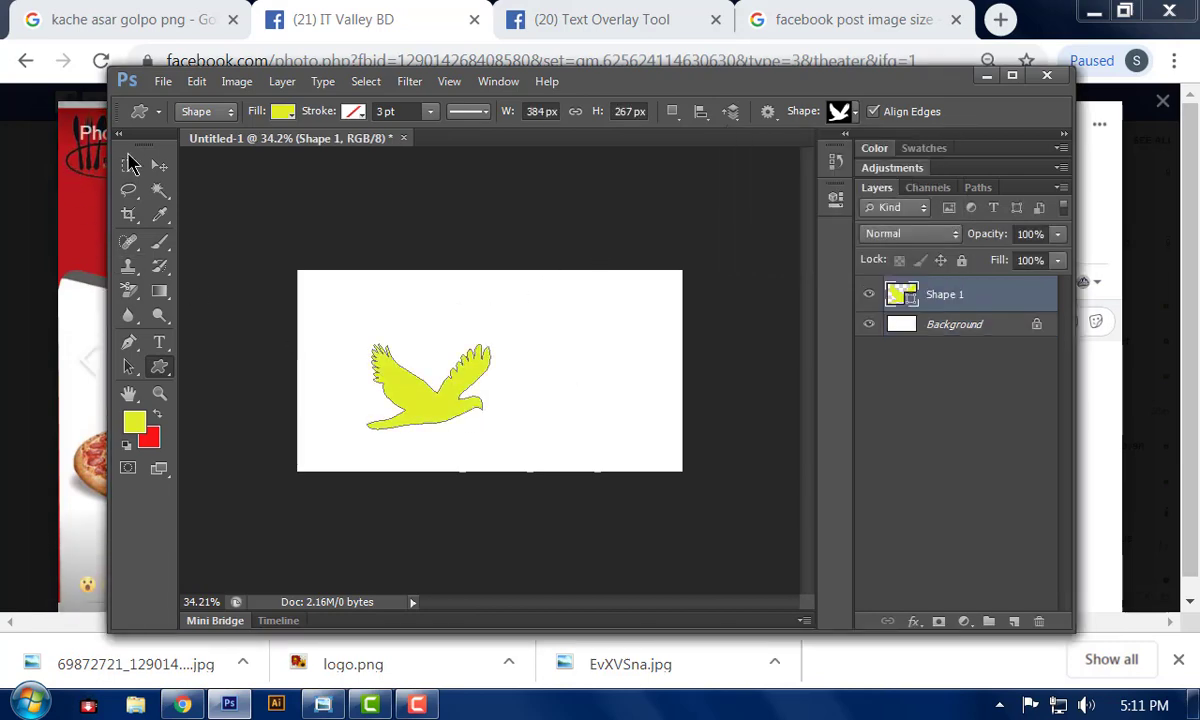
left_click(159, 165)
left_click_drag(401, 387, 372, 346)
- Select the yellow bird again and delete it from the canvas
left_click(568, 405)
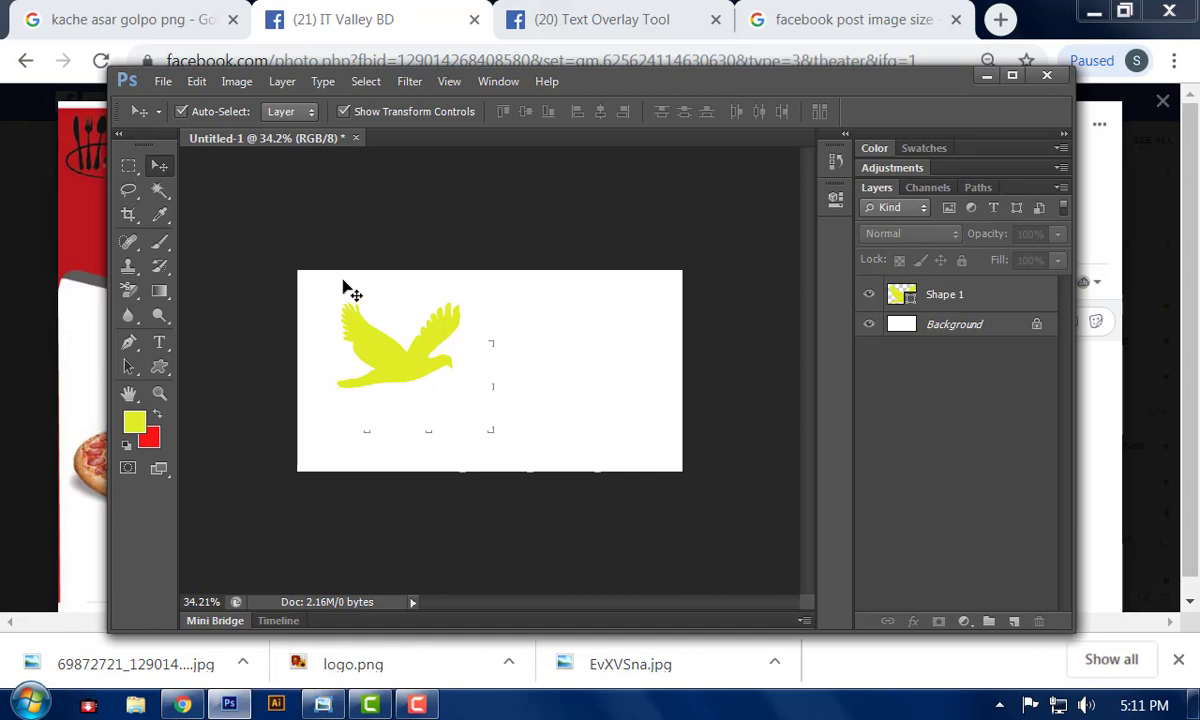
left_click_drag(343, 280, 548, 535)
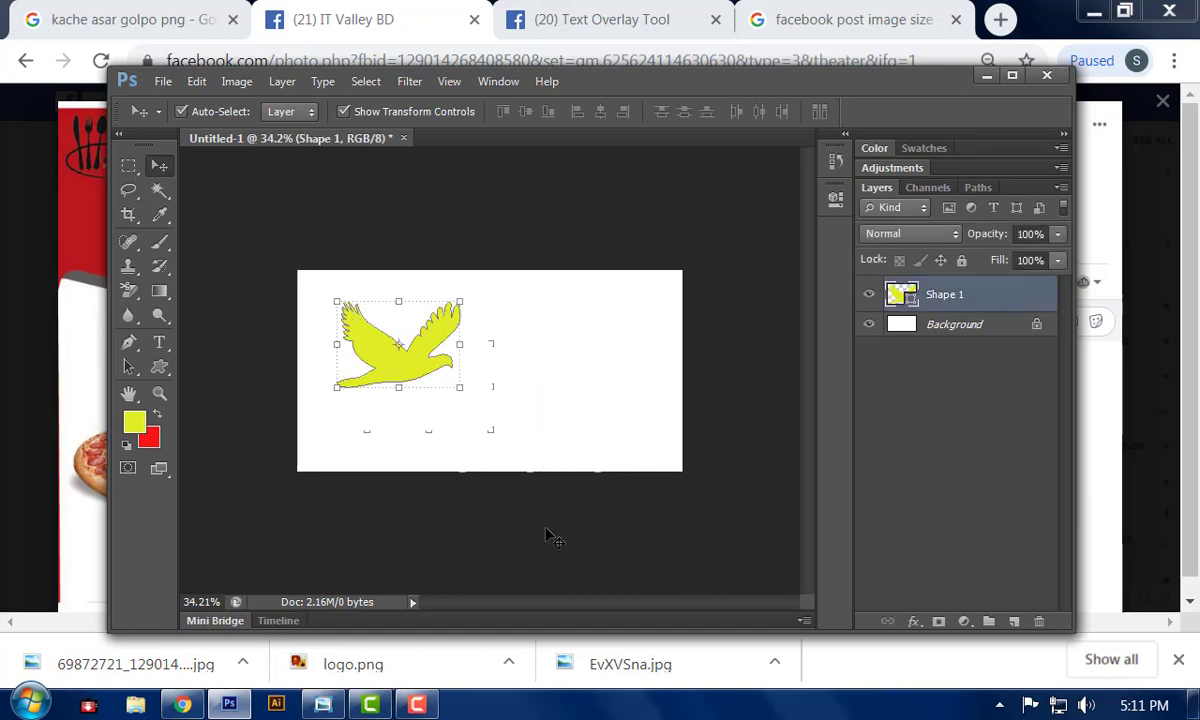
key("Delete")
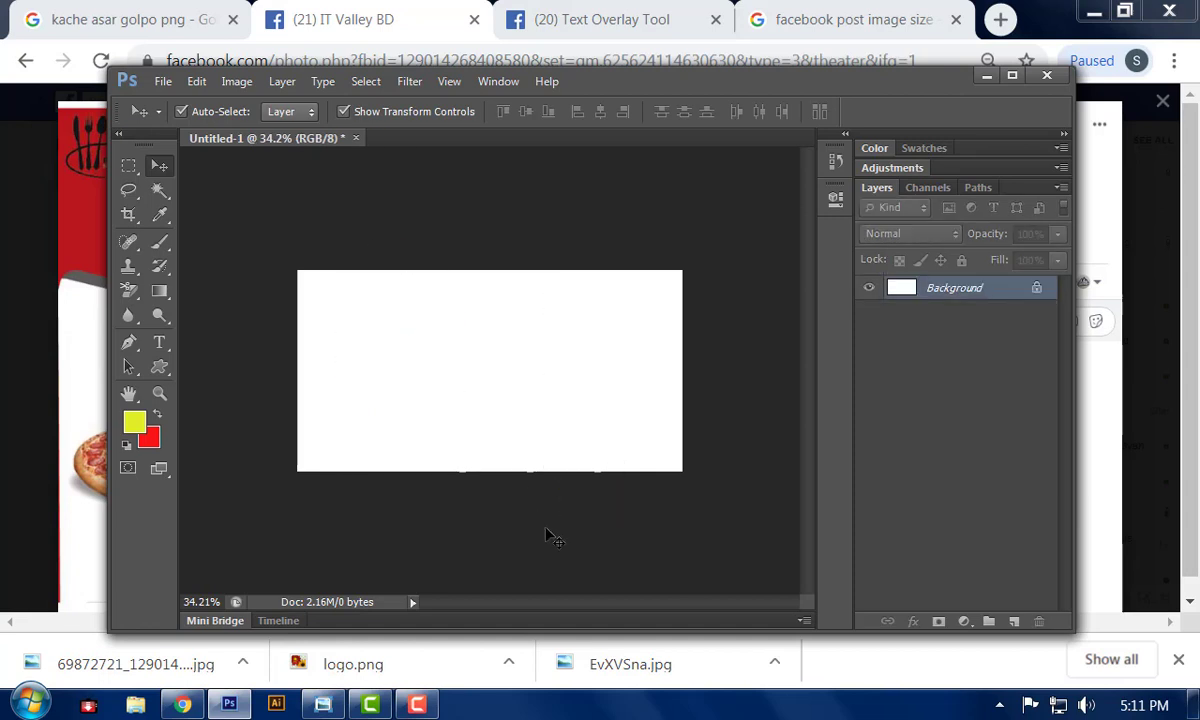
- Draw a yellow rounded rectangle with a 20 px radius, about 643 x 561 px, extending past the canvas's lower-right corner
left_click(157, 366)
left_click(255, 385)
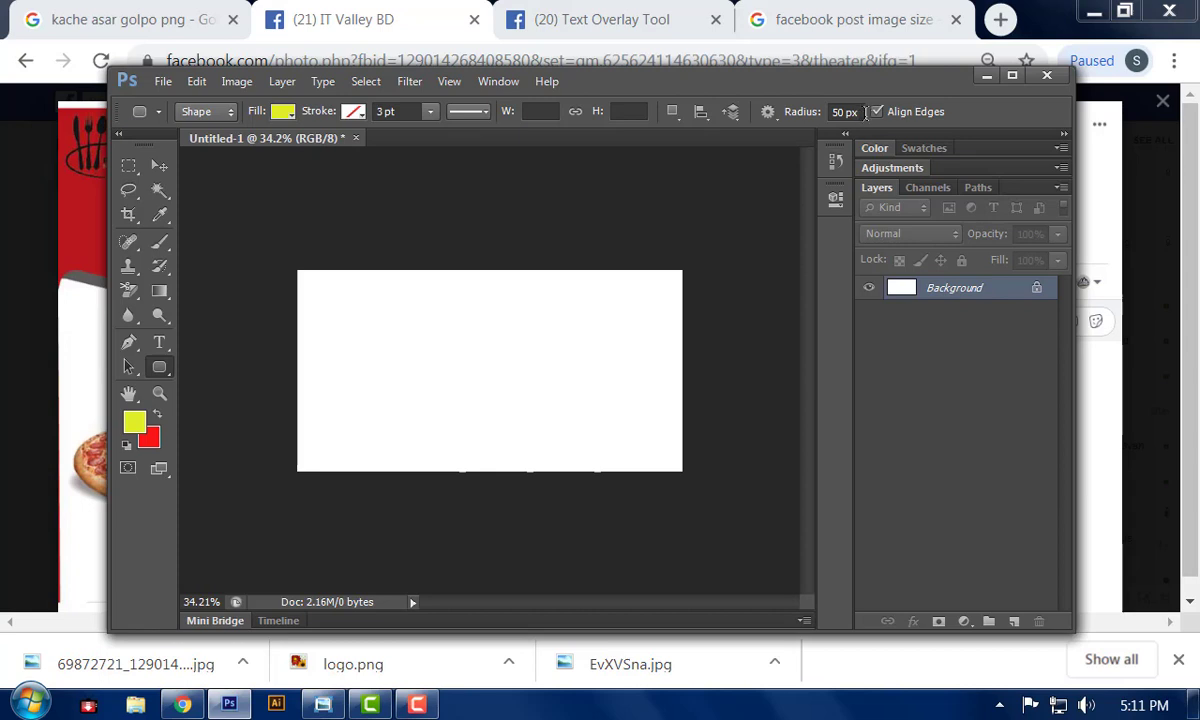
left_click(845, 111)
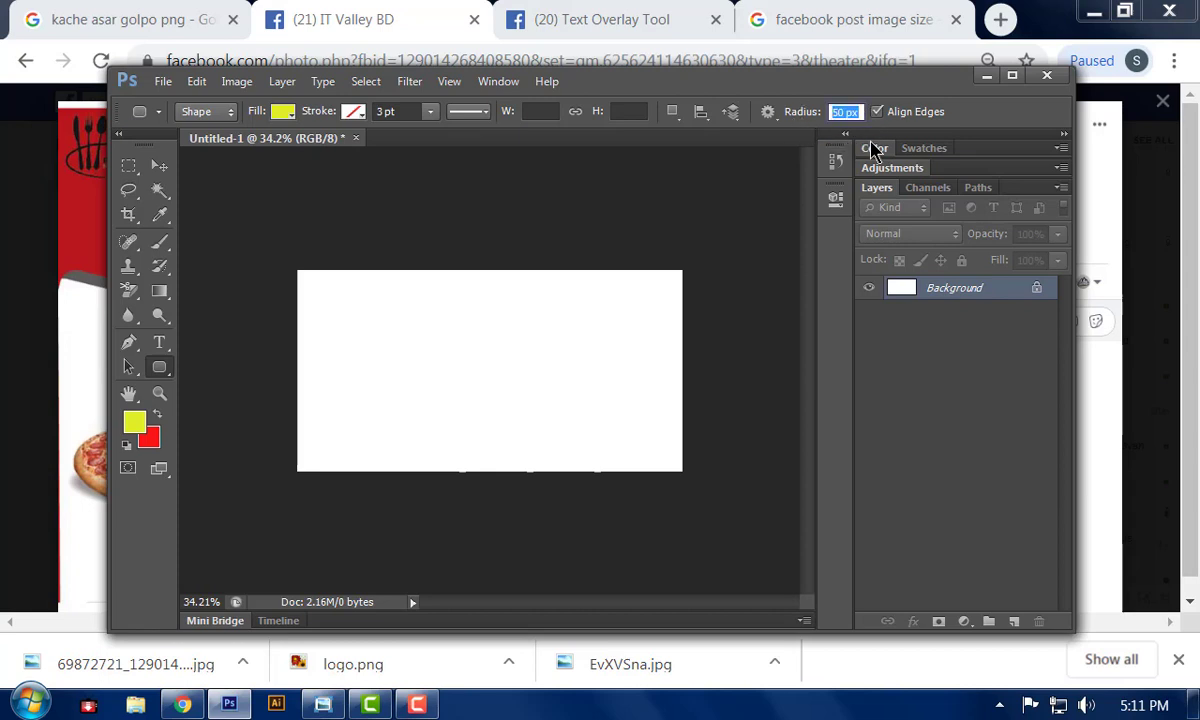
type("20")
left_click_drag(530, 353, 736, 532)
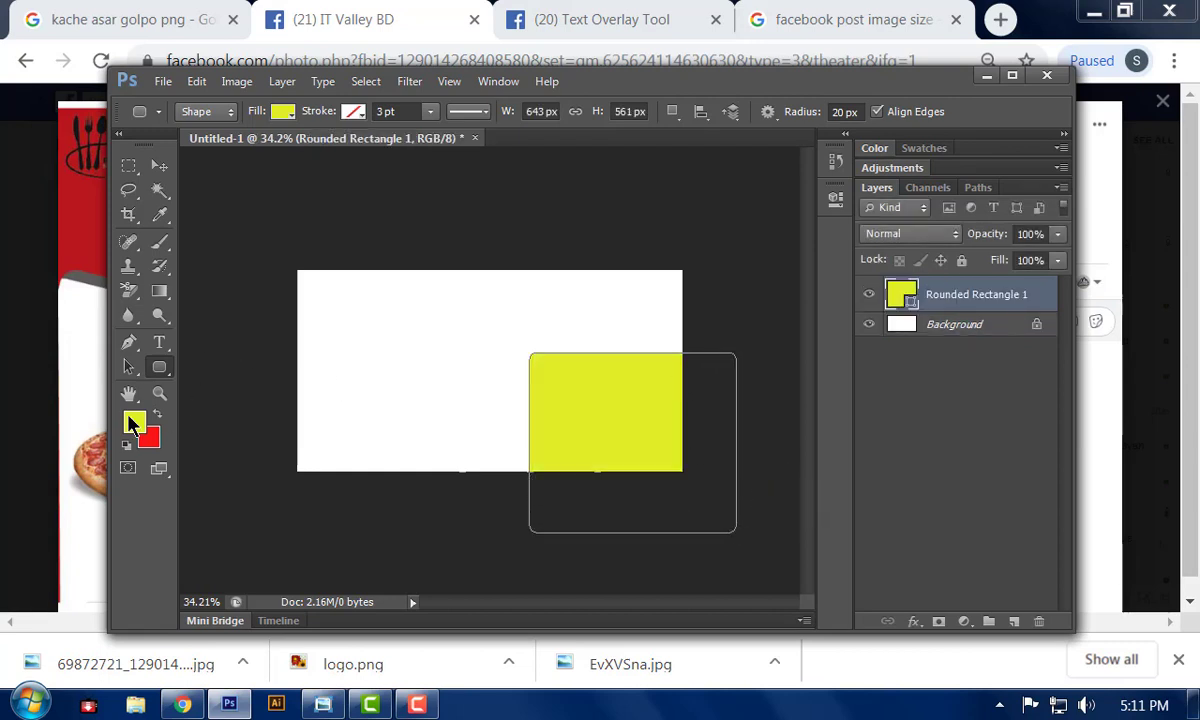
- Rotate the rounded rectangle by about -29.47° and shift it slightly up and right over the canvas's right edge
left_click(161, 170)
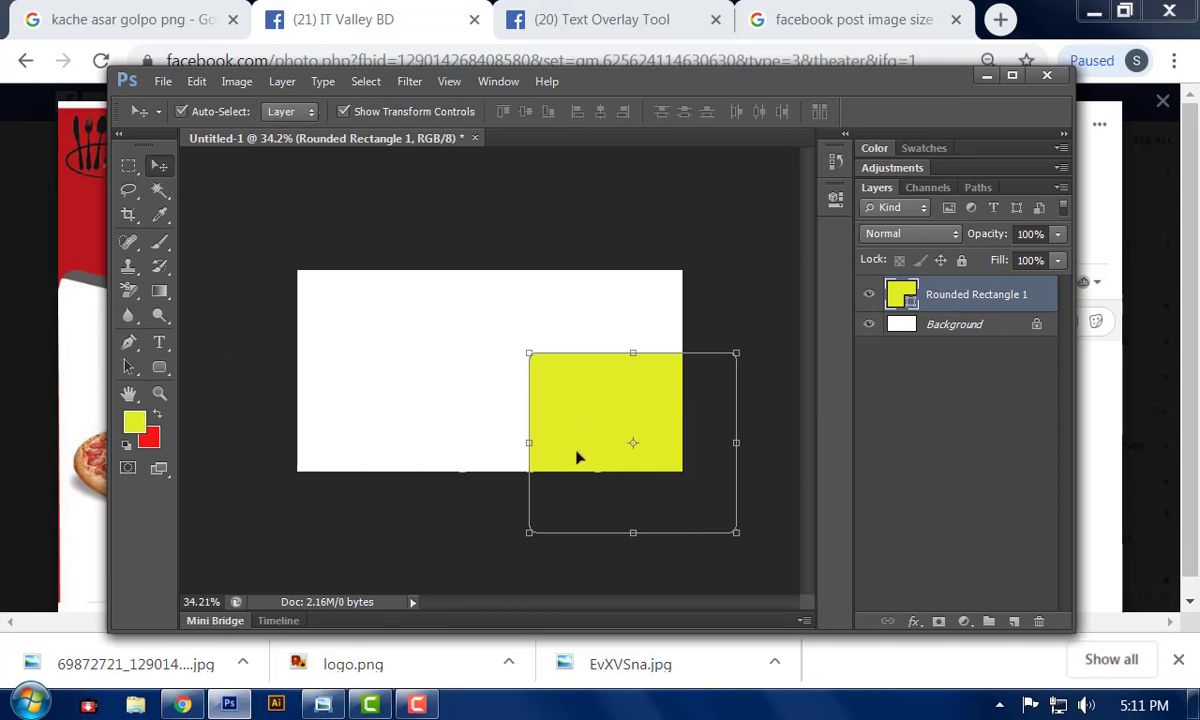
key("ctrl+t")
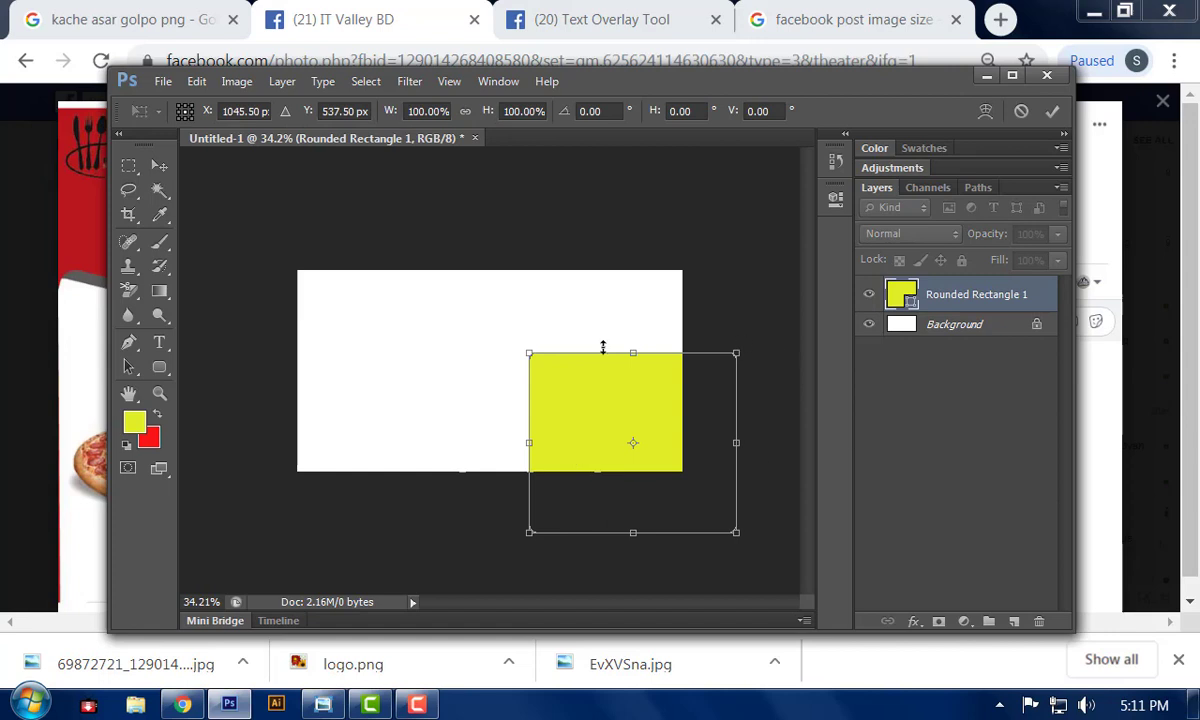
left_click_drag(760, 347, 722, 297)
left_click_drag(621, 442, 611, 416)
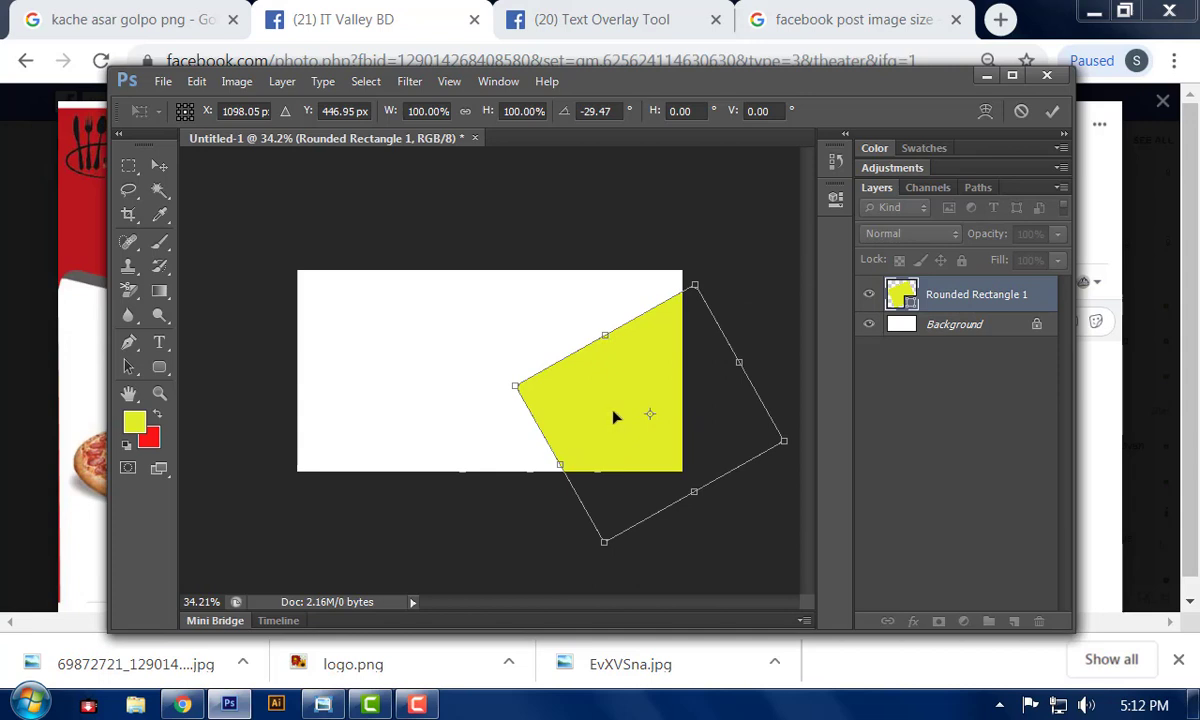
key("Return")
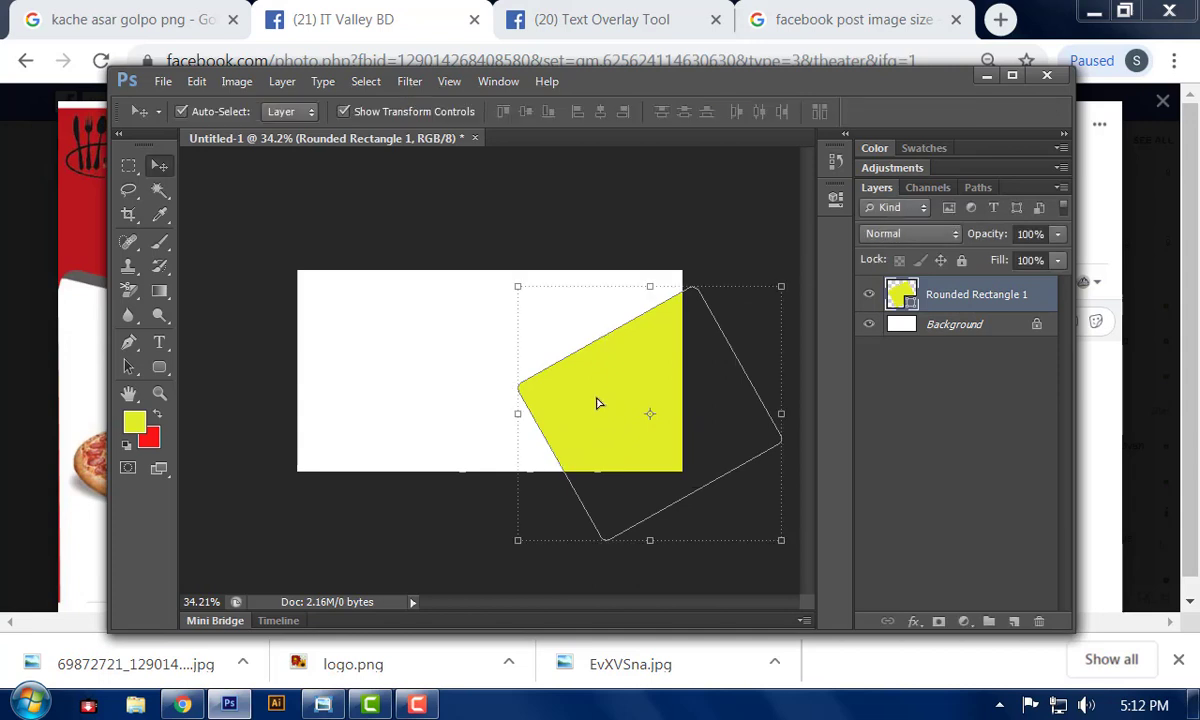
- Duplicate the rotated rounded rectangle onto the canvas's upper-left corner, and deselect the copy
left_click_drag(597, 405, 300, 322)
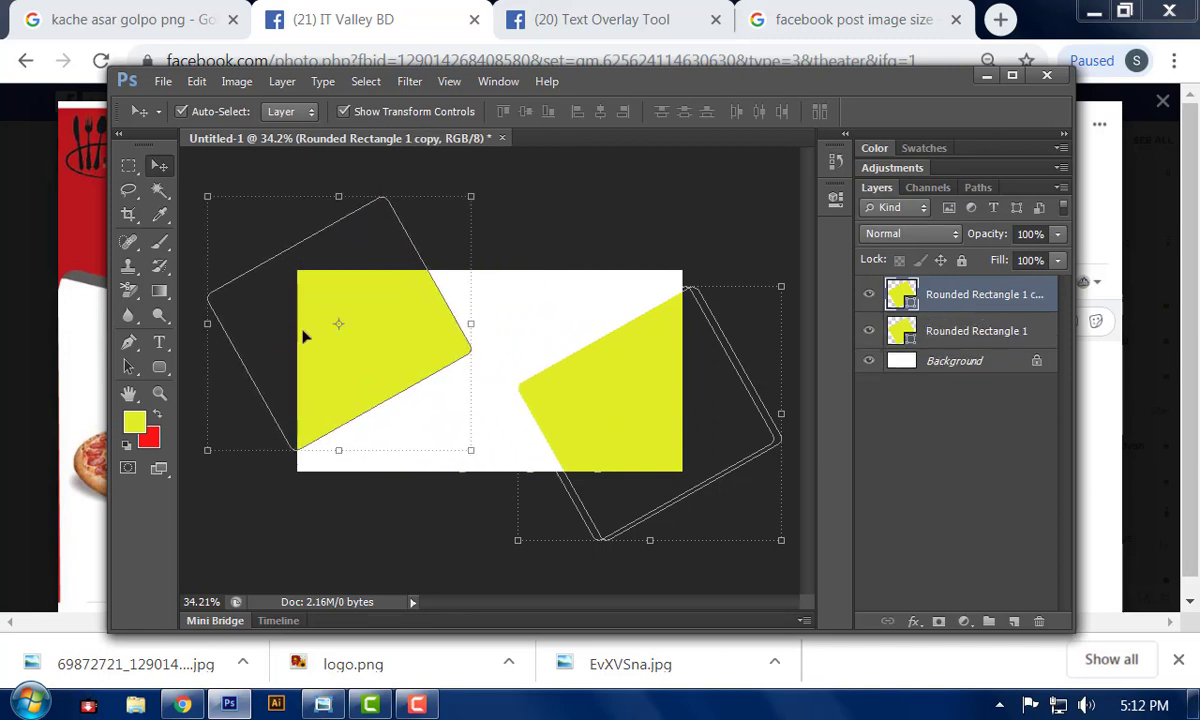
left_click(612, 245)
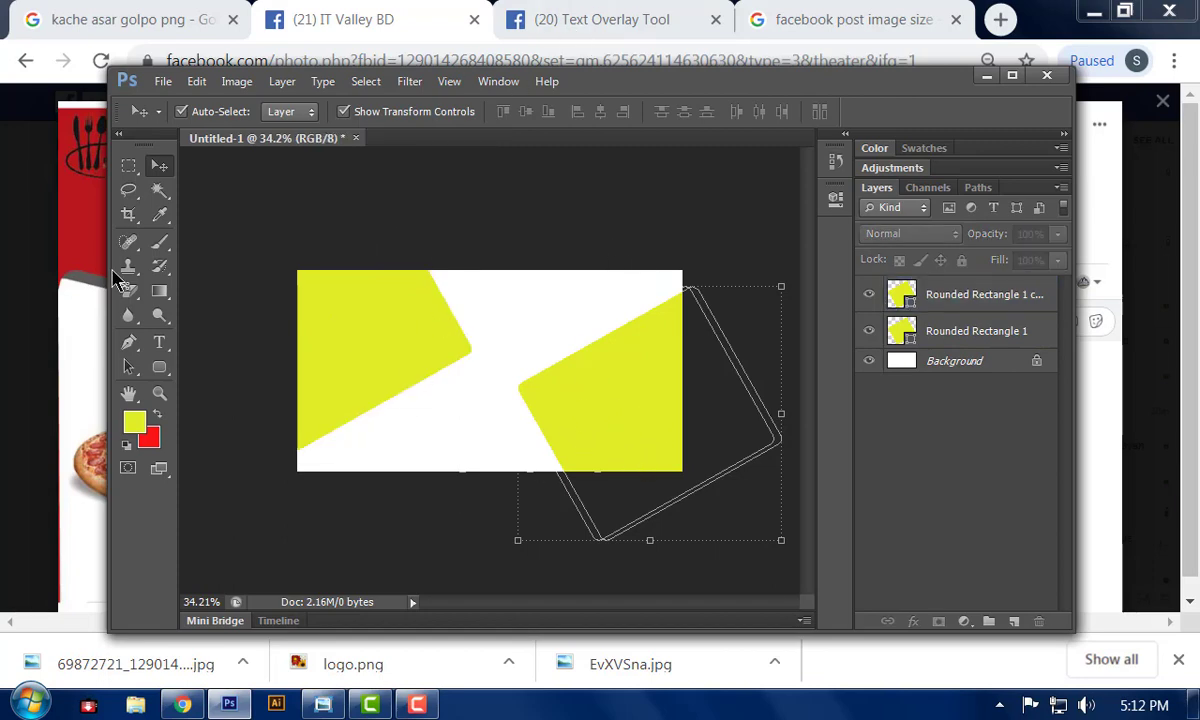
- Check the red pizza post in the IT Valley BD Facebook group for layout reference, and return to Photoshop
left_click(3, 330)
left_click(3, 330)
scroll(423, 483, "down", 2)
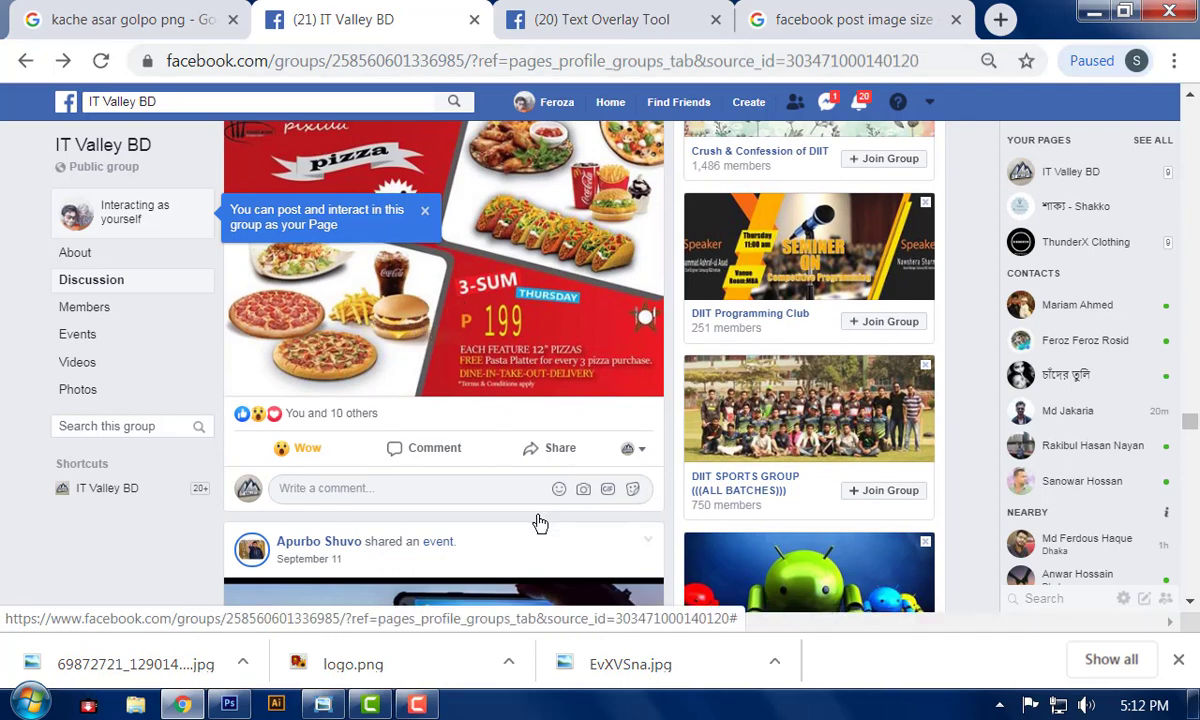
left_click(229, 705)
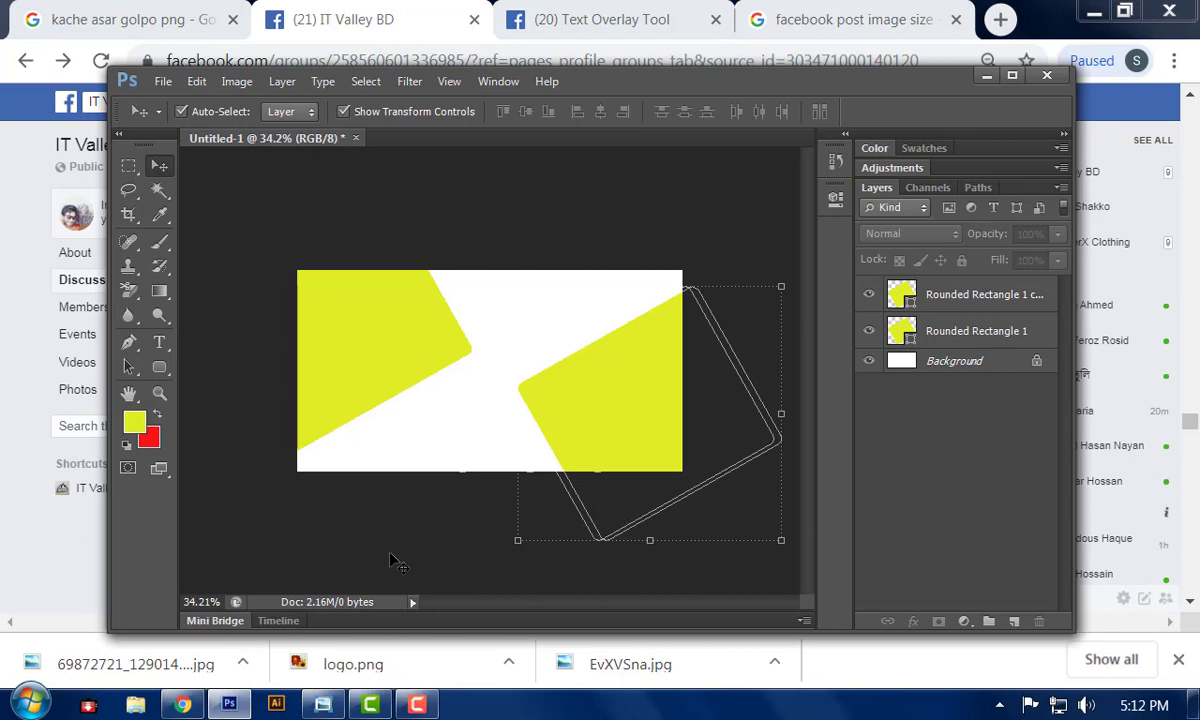
- Duplicate the upper-left yellow rounded rectangle downward, overlapping the original, and fill the copy with pinkish red
left_click(360, 337)
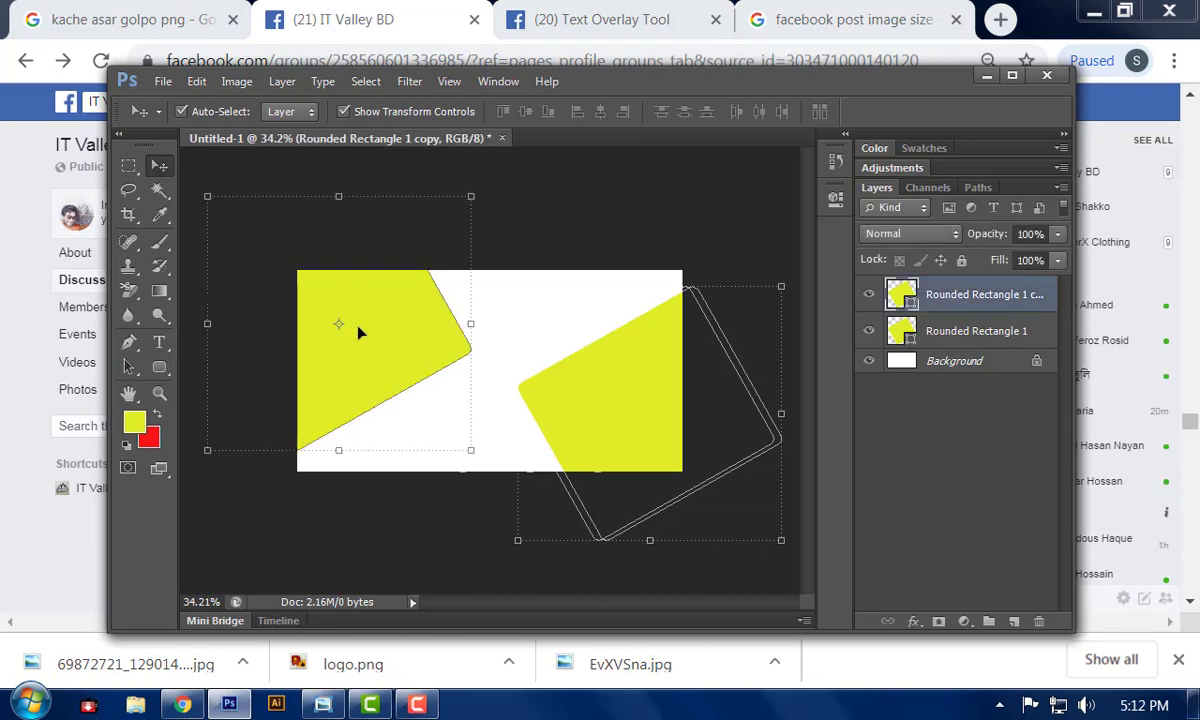
left_click_drag(383, 332, 405, 448)
left_click(159, 367)
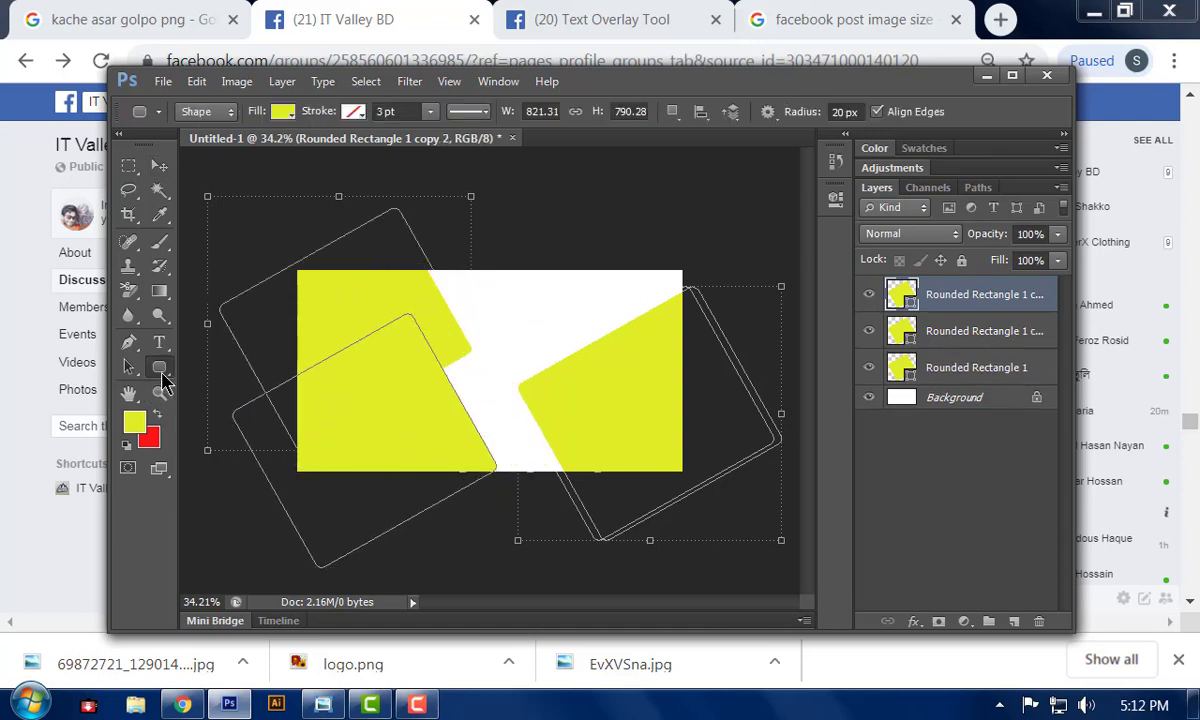
left_click(283, 111)
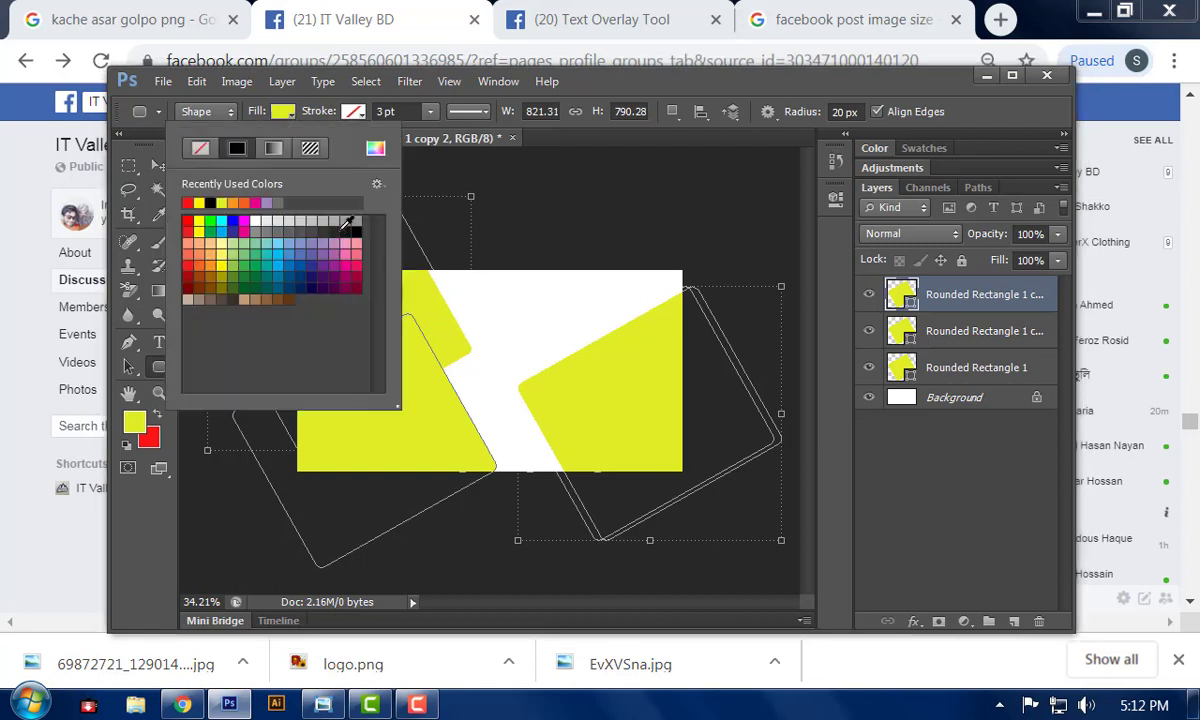
left_click(340, 230)
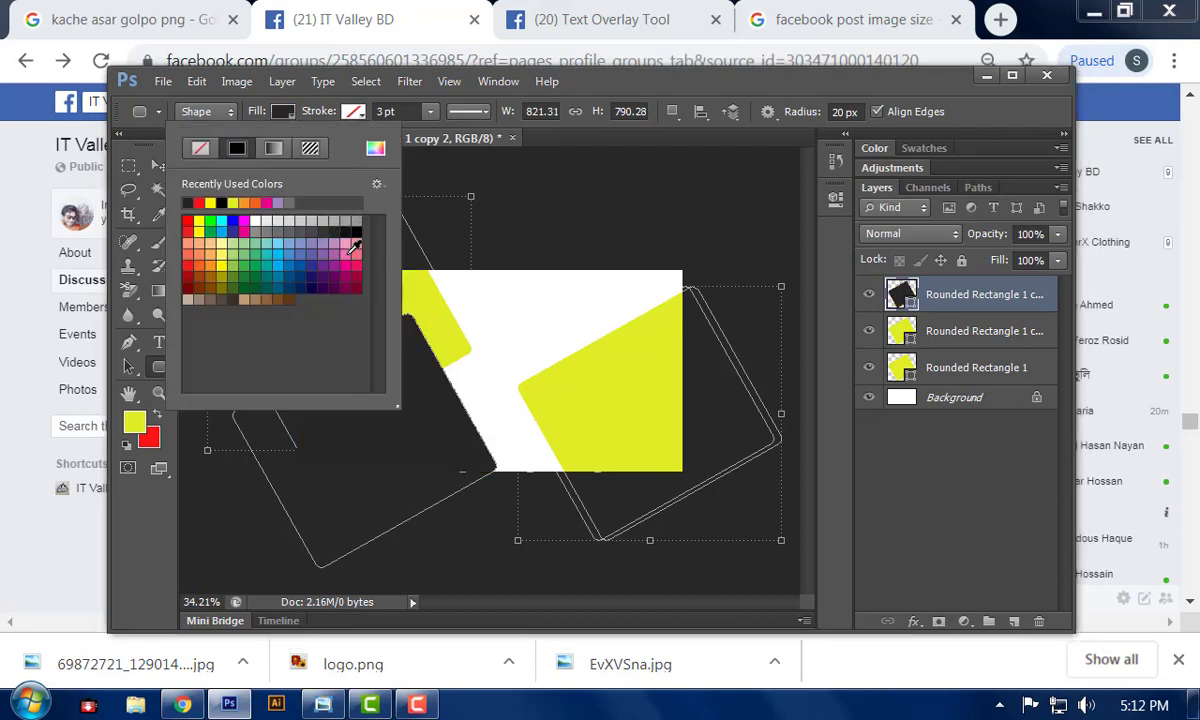
left_click(358, 257)
- Move the pink rectangle onto the upper-left yellow one, and shift it upward to leave a yellow strip along its lower edge
left_click(159, 165)
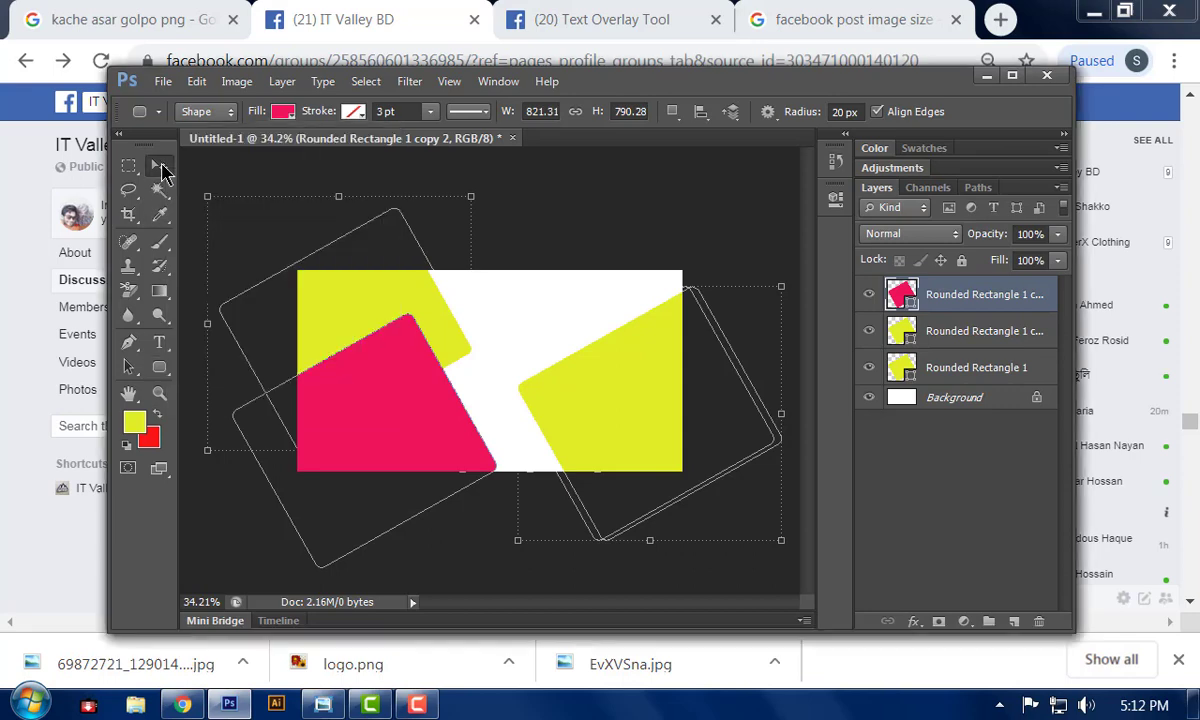
left_click_drag(402, 407, 364, 289)
left_click(533, 286)
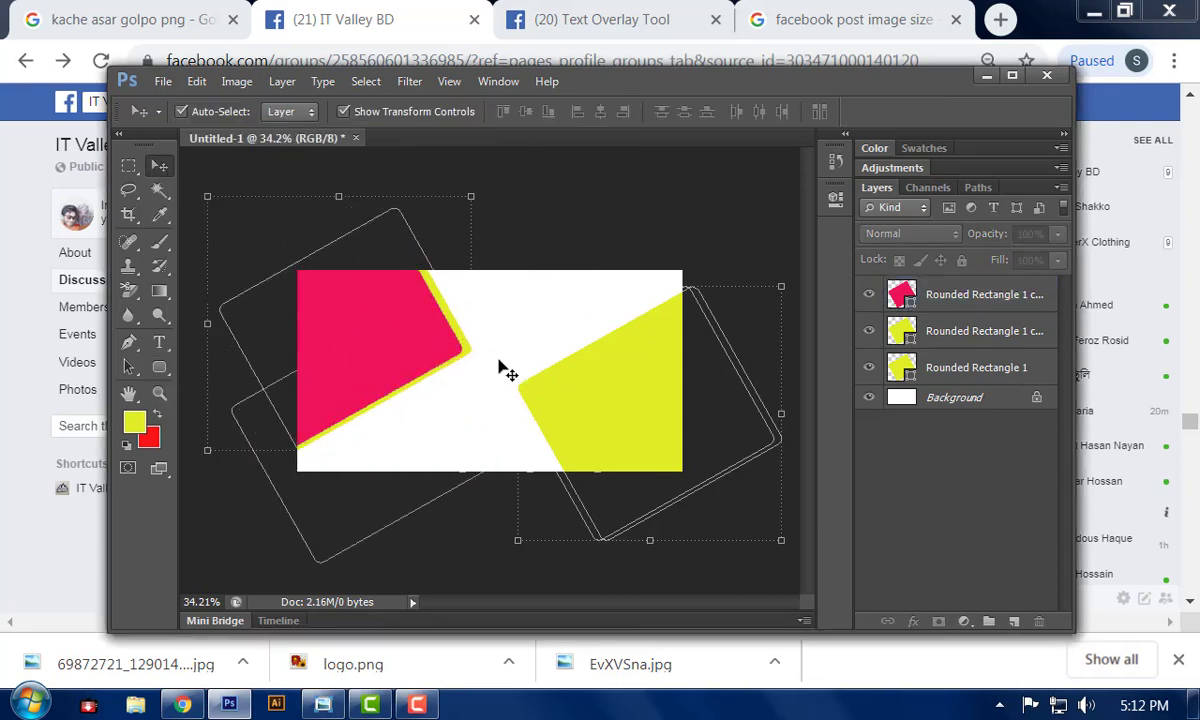
scroll(490, 340, "up", 4)
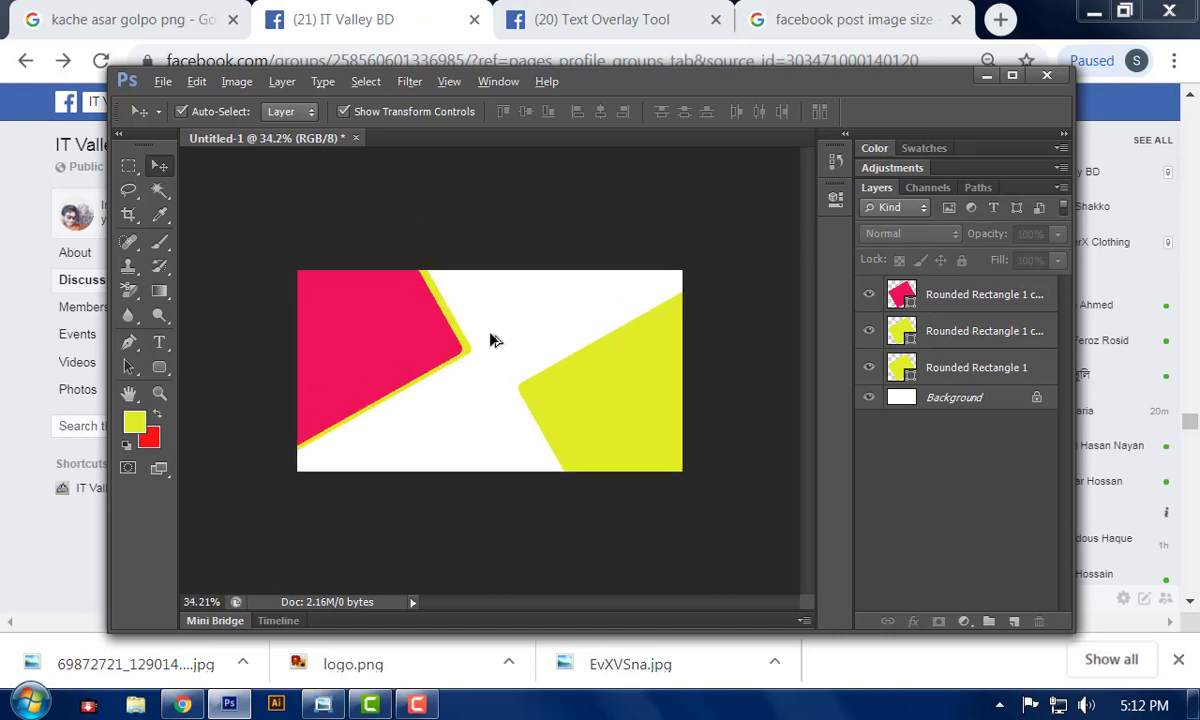
mouse_move(418, 336)
left_mouse_down()
mouse_move(434, 313)
mouse_move(415, 340)
mouse_move(424, 328)
left_mouse_up()
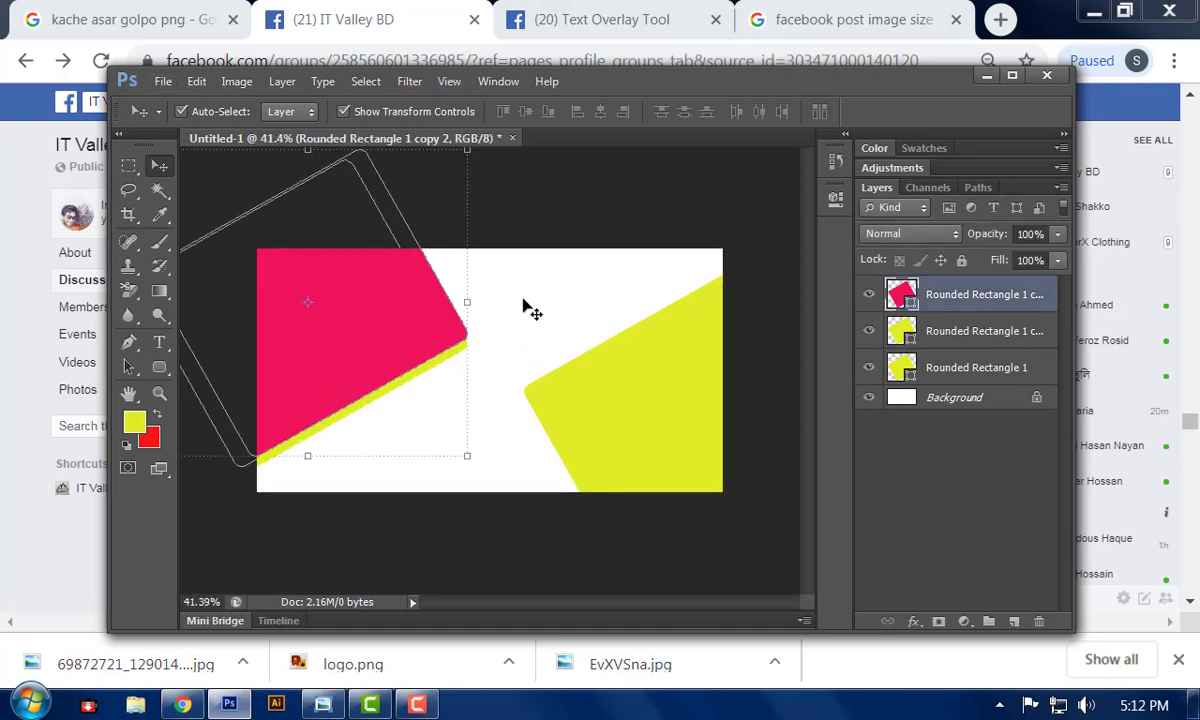
left_click(530, 305)
scroll(530, 303, "down", 4)
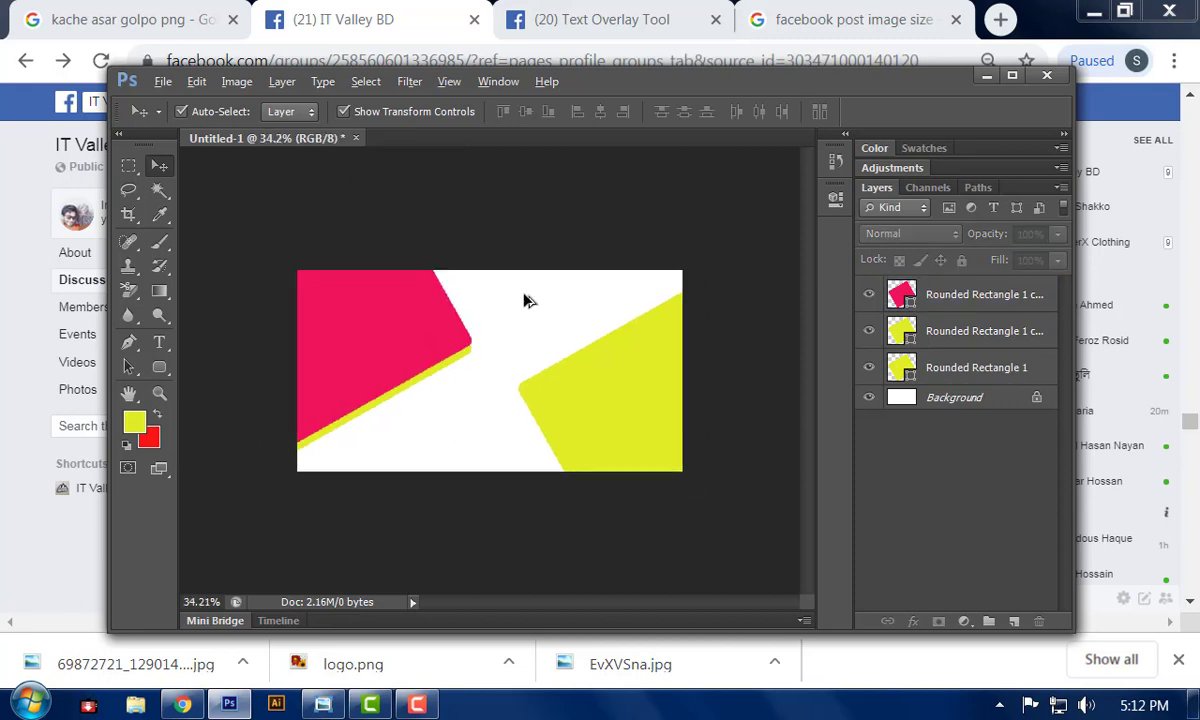
key("alt")
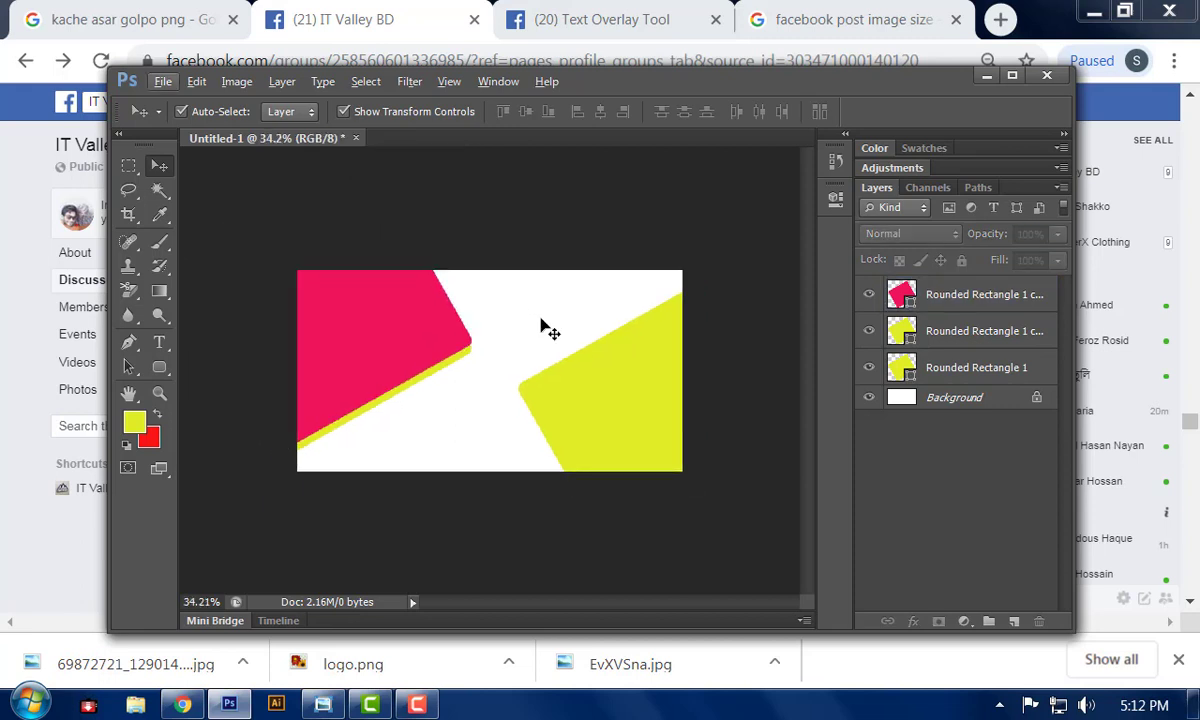
left_click_drag(350, 330, 350, 292)
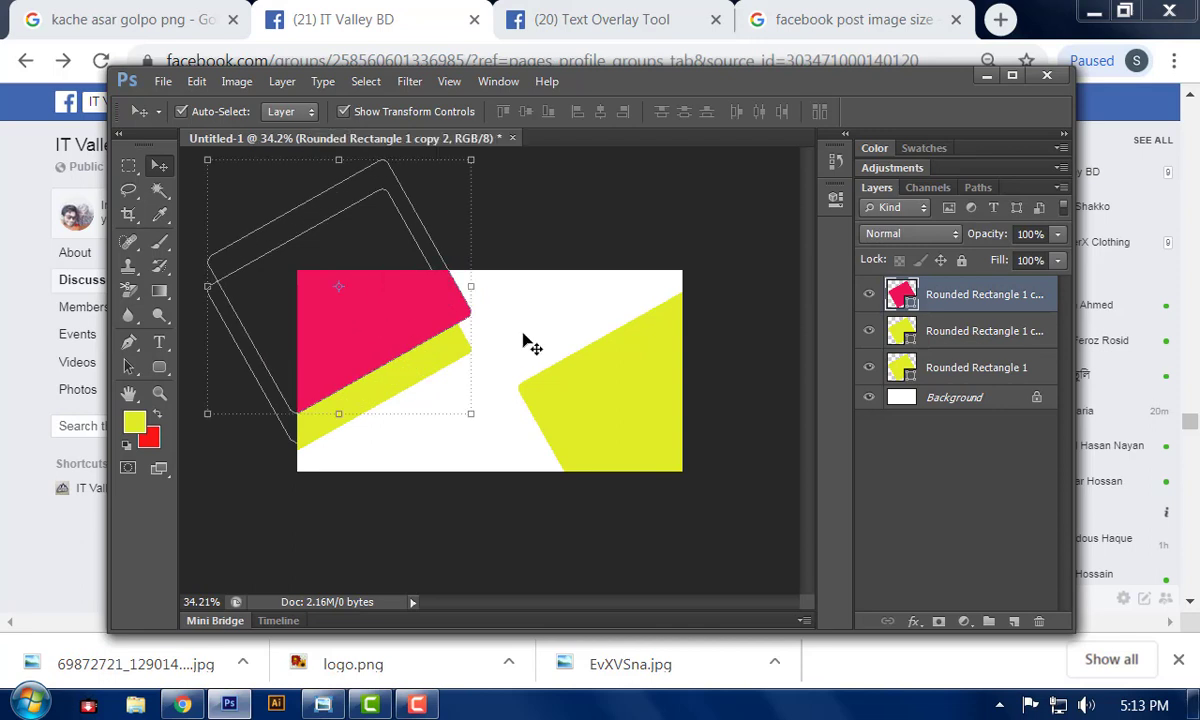
left_click(530, 345)
scroll(501, 330, "down", 1)
scroll(501, 327, "up", 1)
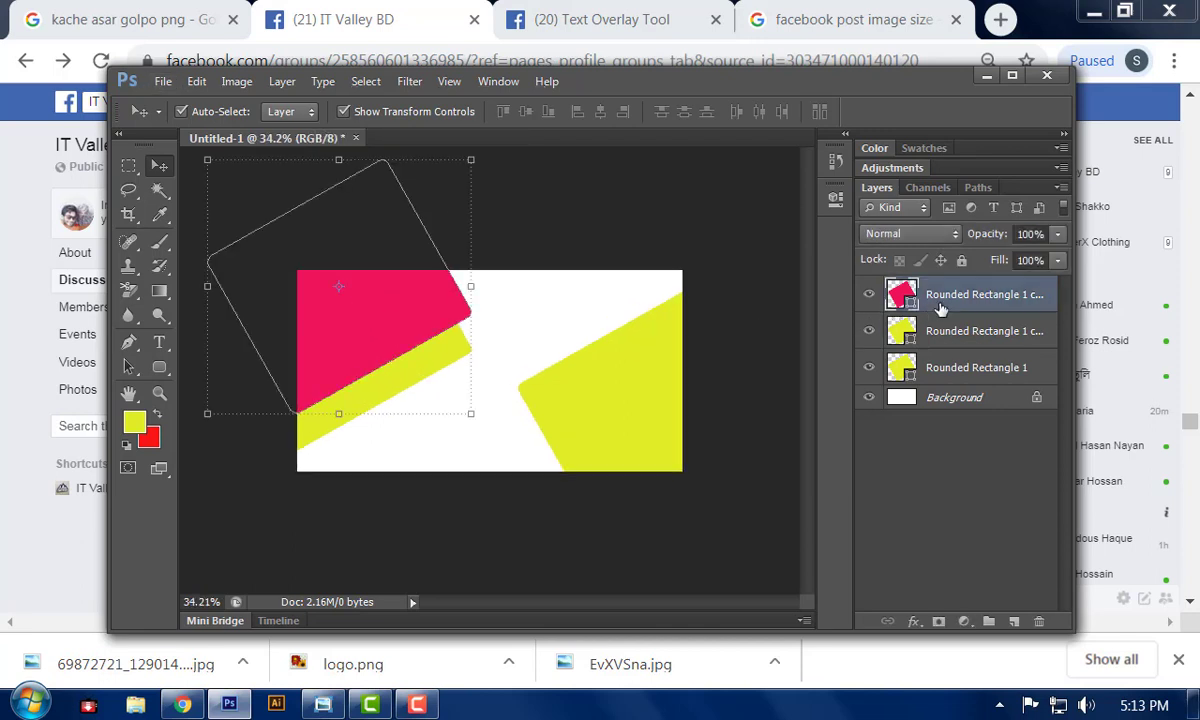
- Place the pink rectangle's layer beneath the yellow copy, and move it down and right as a pink border along the yellow edges
left_click_drag(940, 310, 950, 348)
left_click(506, 295)
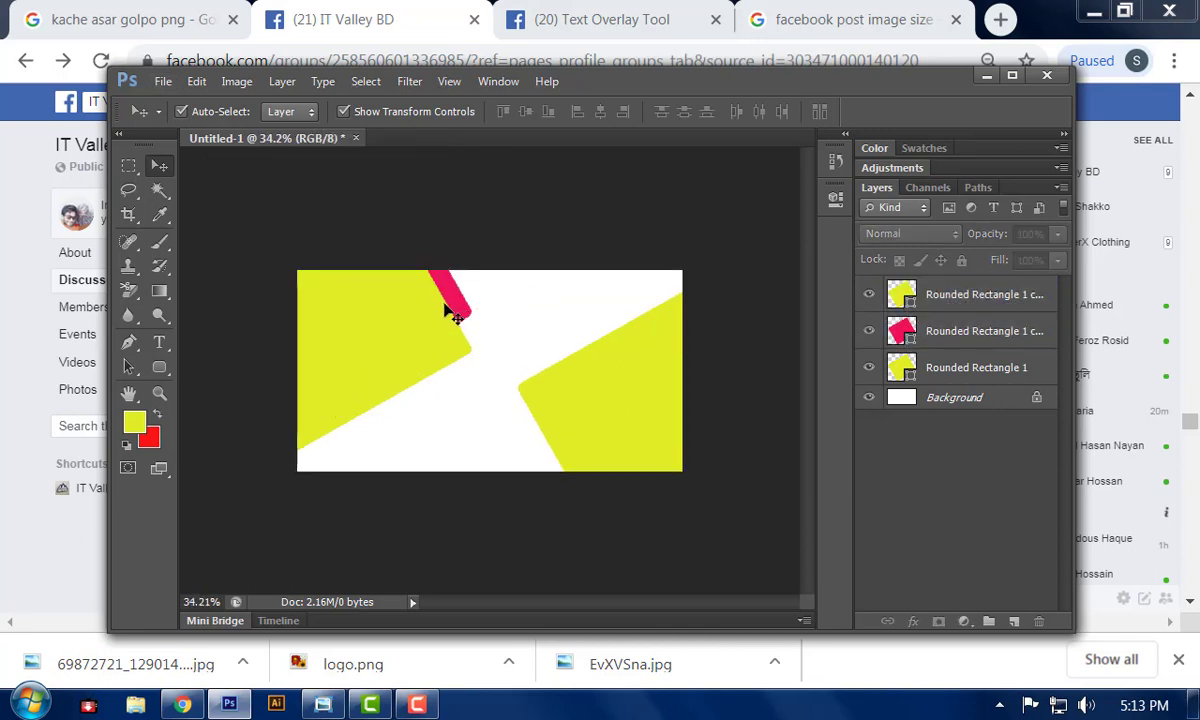
left_click_drag(452, 313, 478, 344)
left_click(554, 322)
scroll(554, 322, "up", 2)
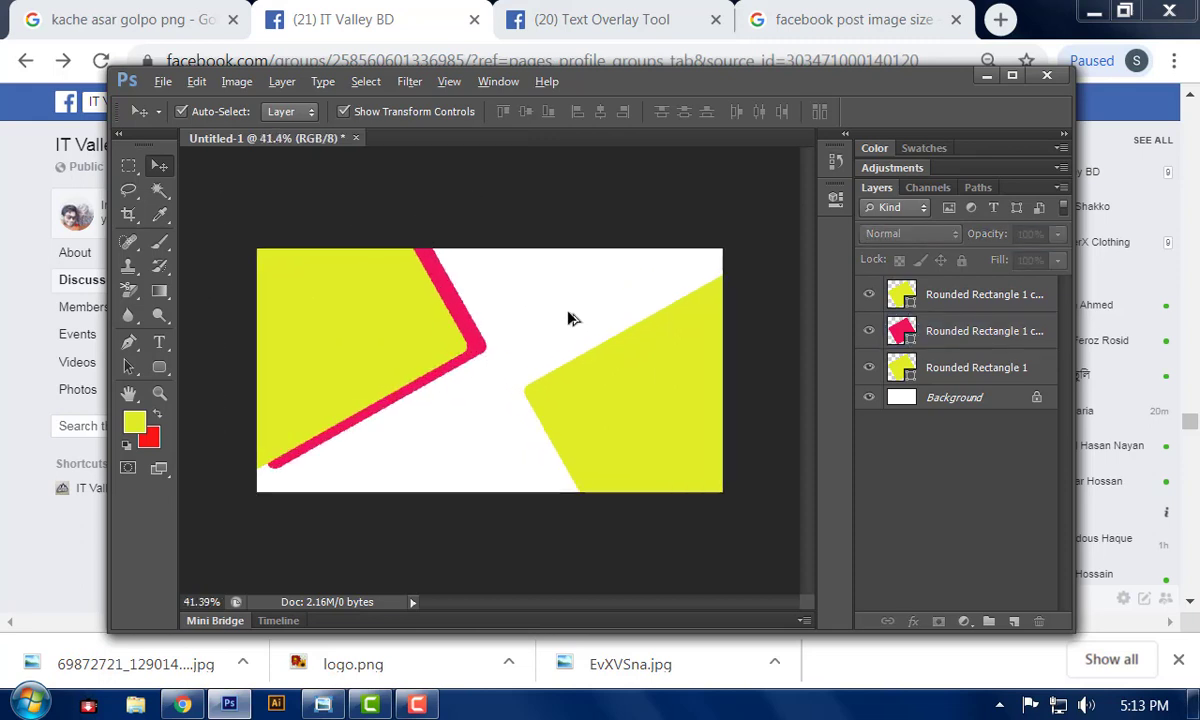
key("alt")
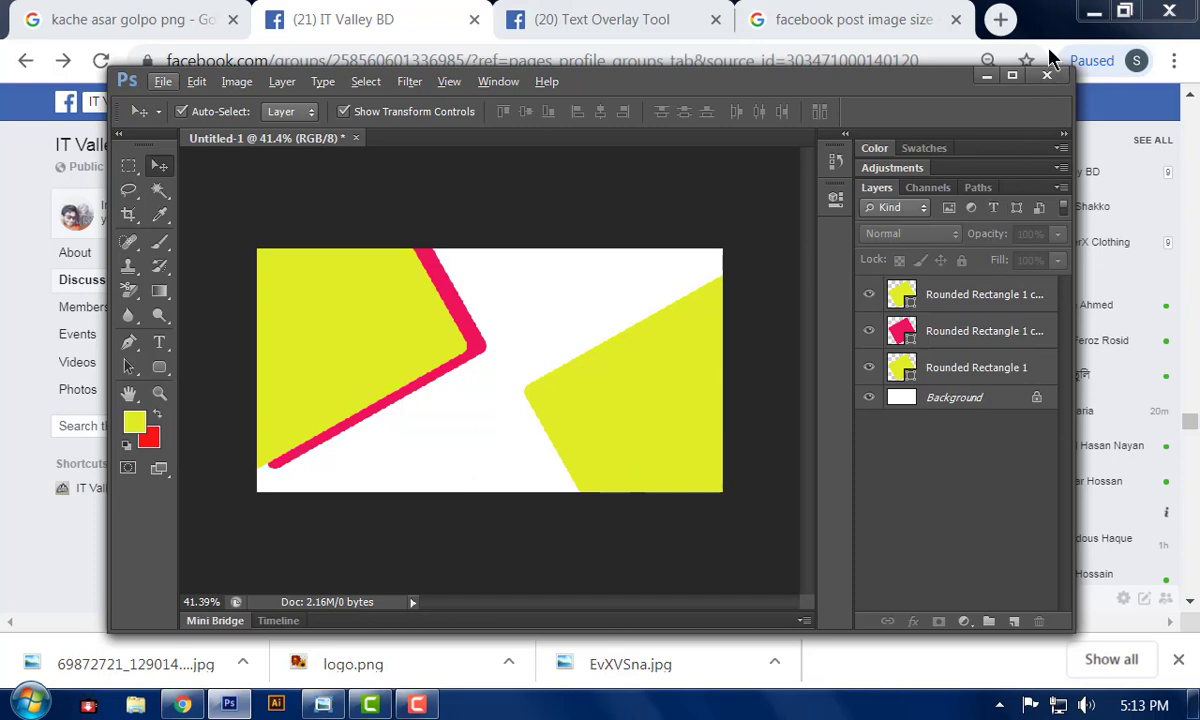
- Switch to Chrome and search Google for "pizza picture" in a new tab
left_click(910, 22)
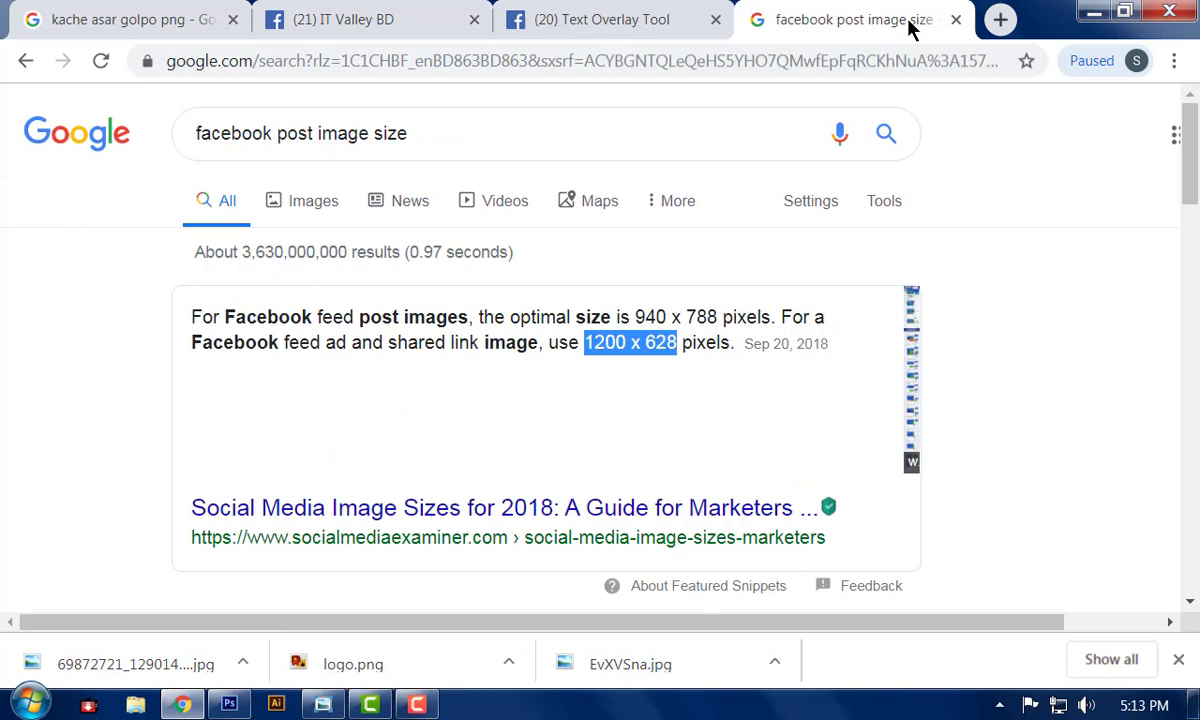
left_click(1000, 20)
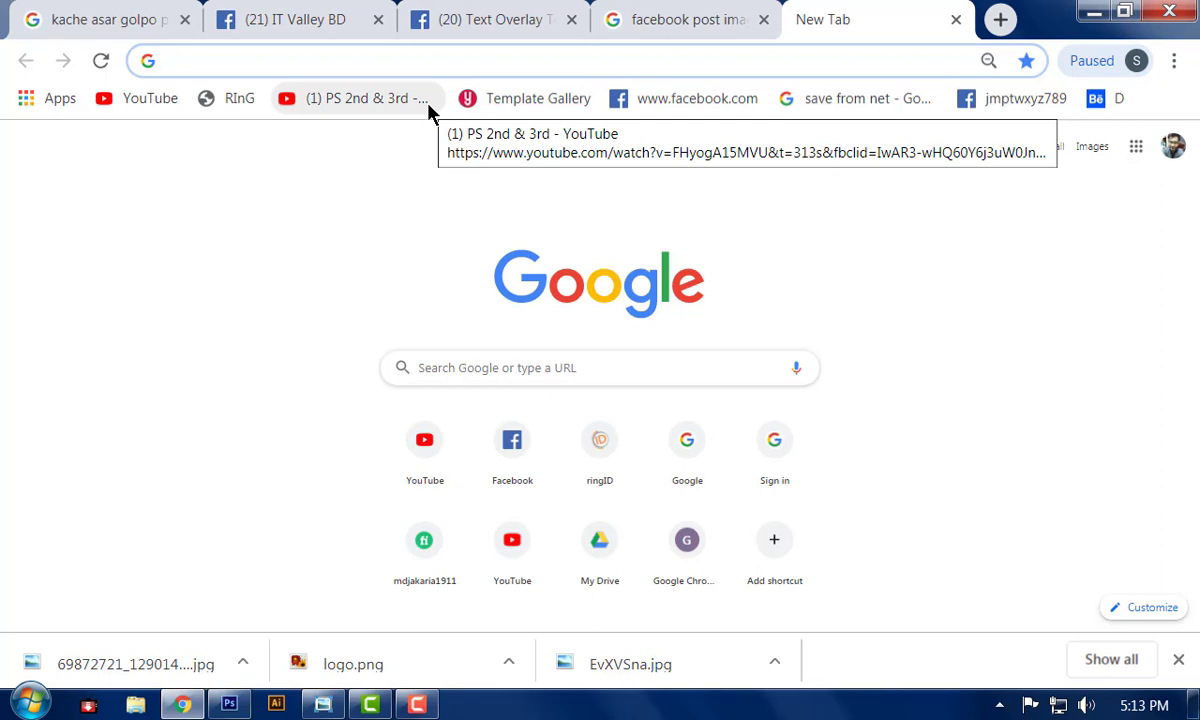
type("PI")
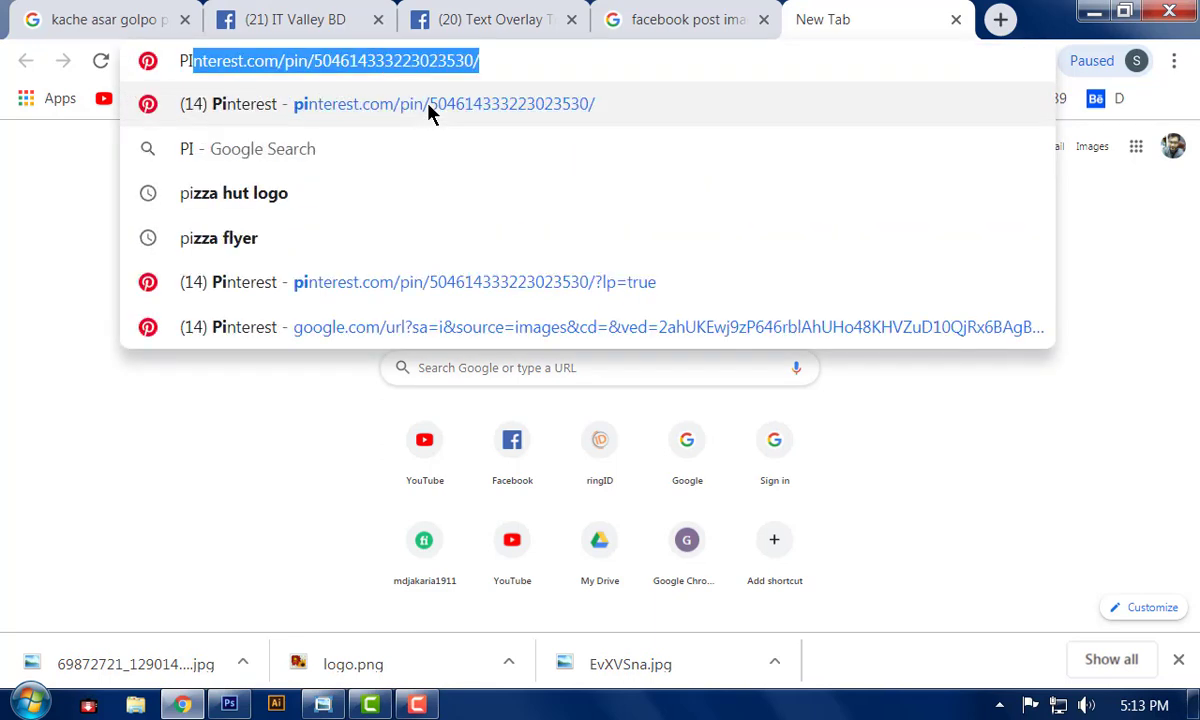
type("ZZA")
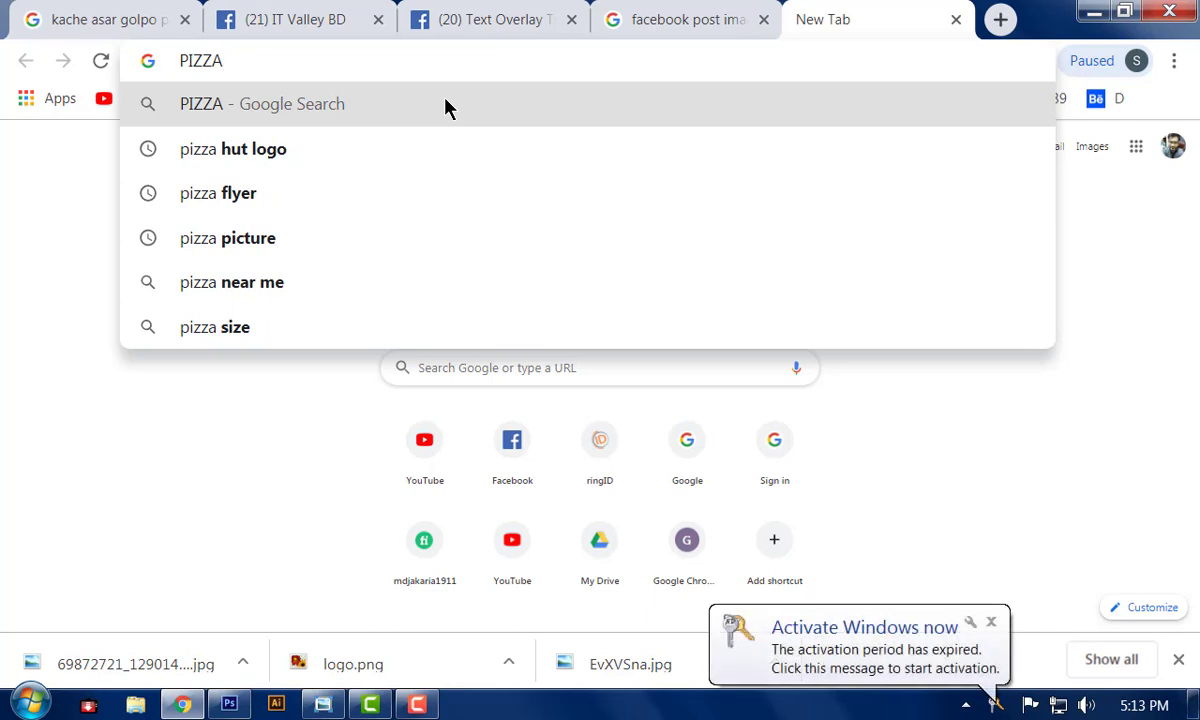
key("Down")
key("Down")
key("Down")
key("Down")
key("Up")
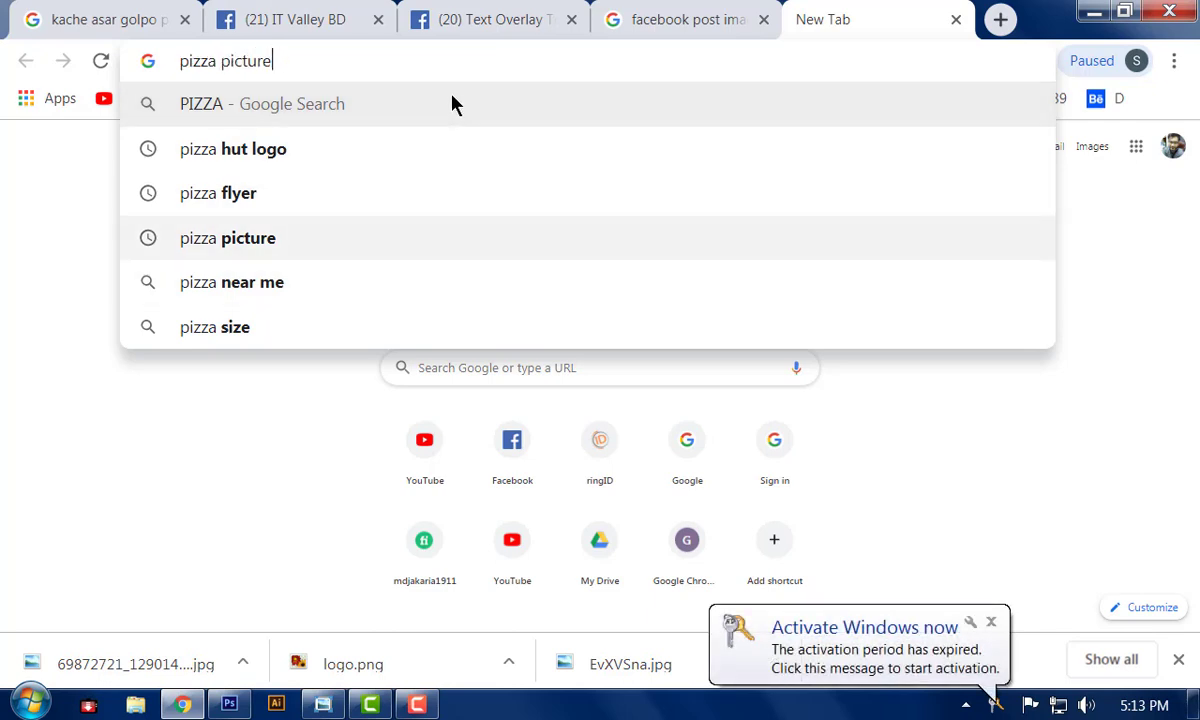
key("Return")
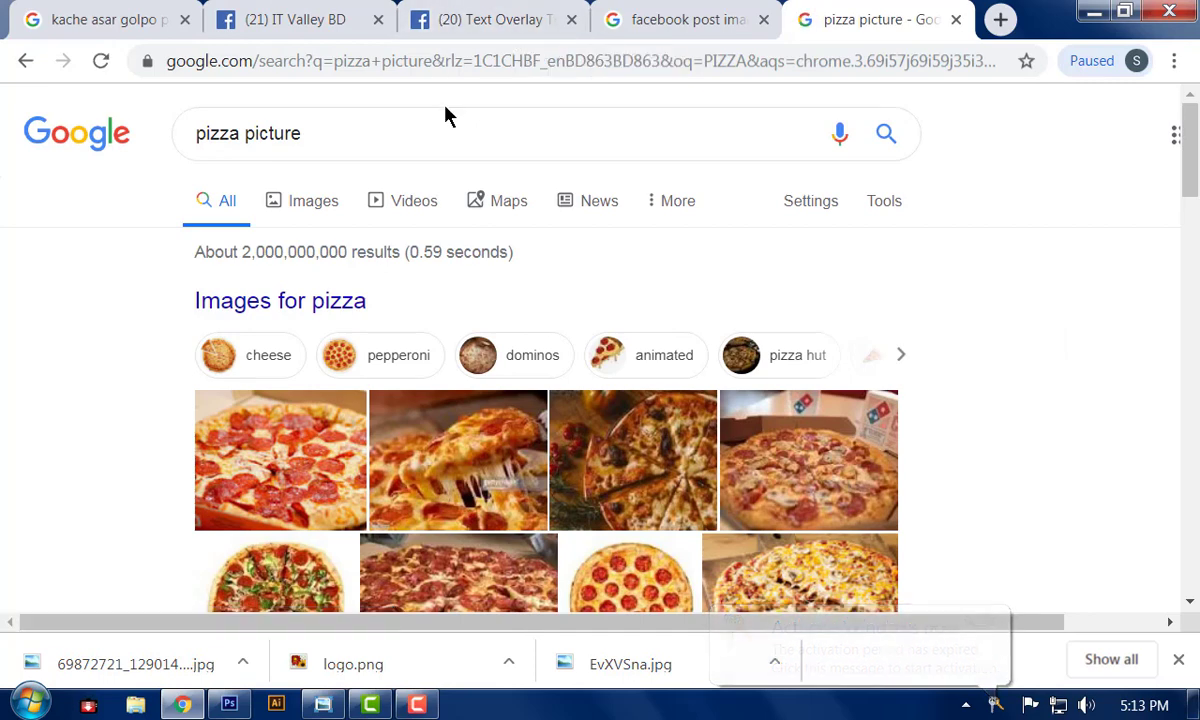
- Refine the search to "pizza picture PNG" and show its image results
left_click(449, 124)
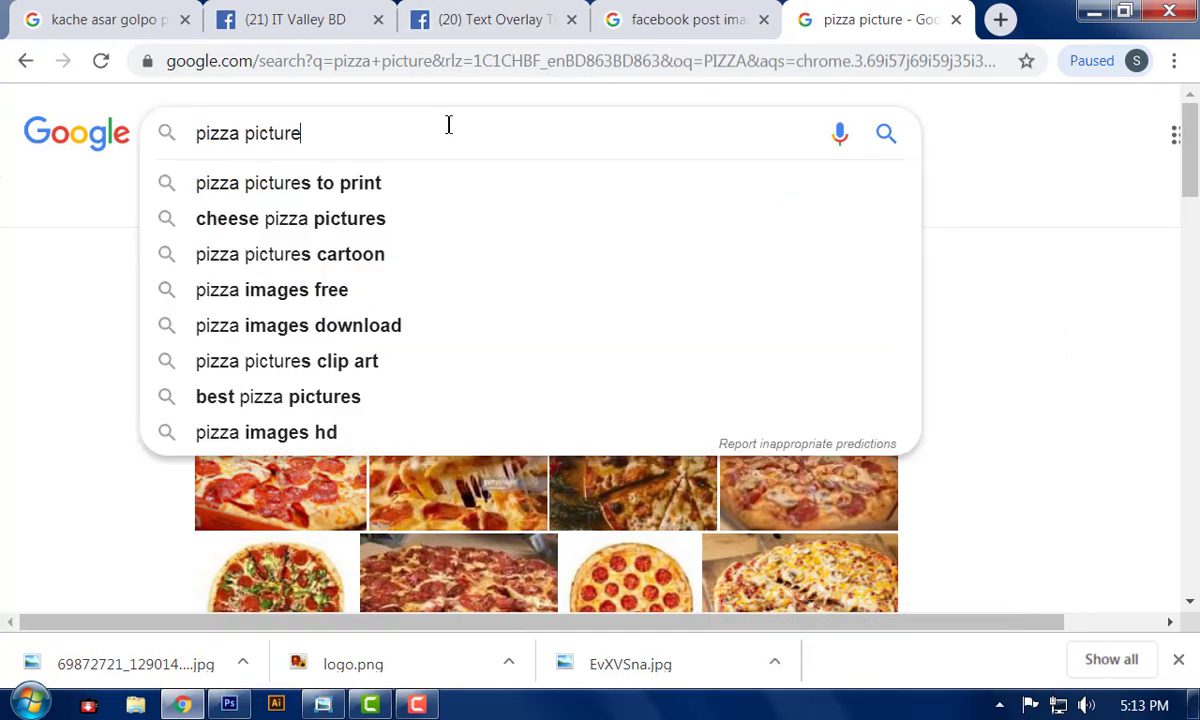
type("PNG")
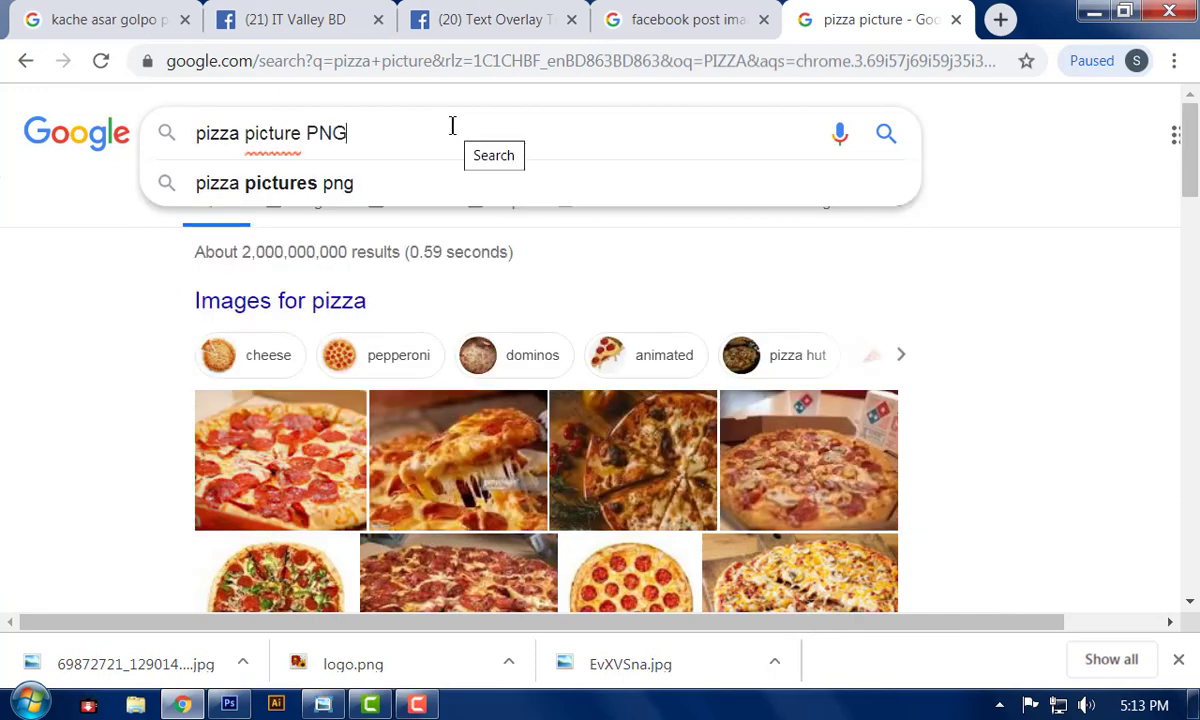
key("Return")
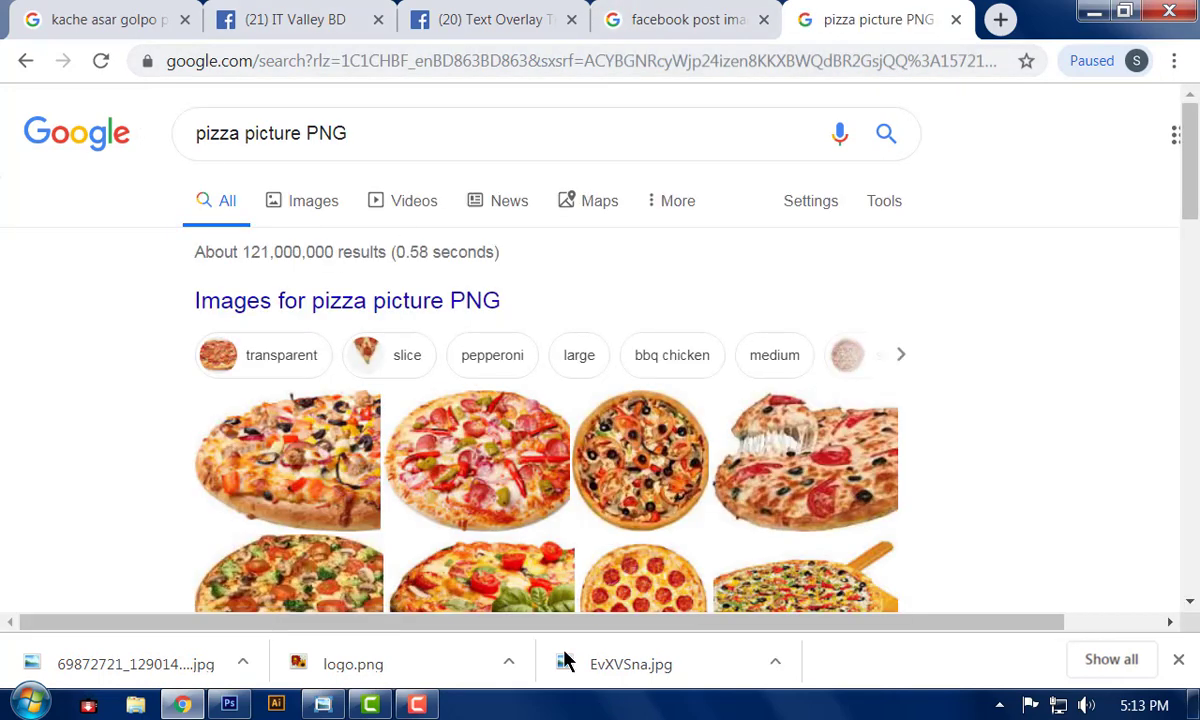
scroll(600, 420, "down", 2)
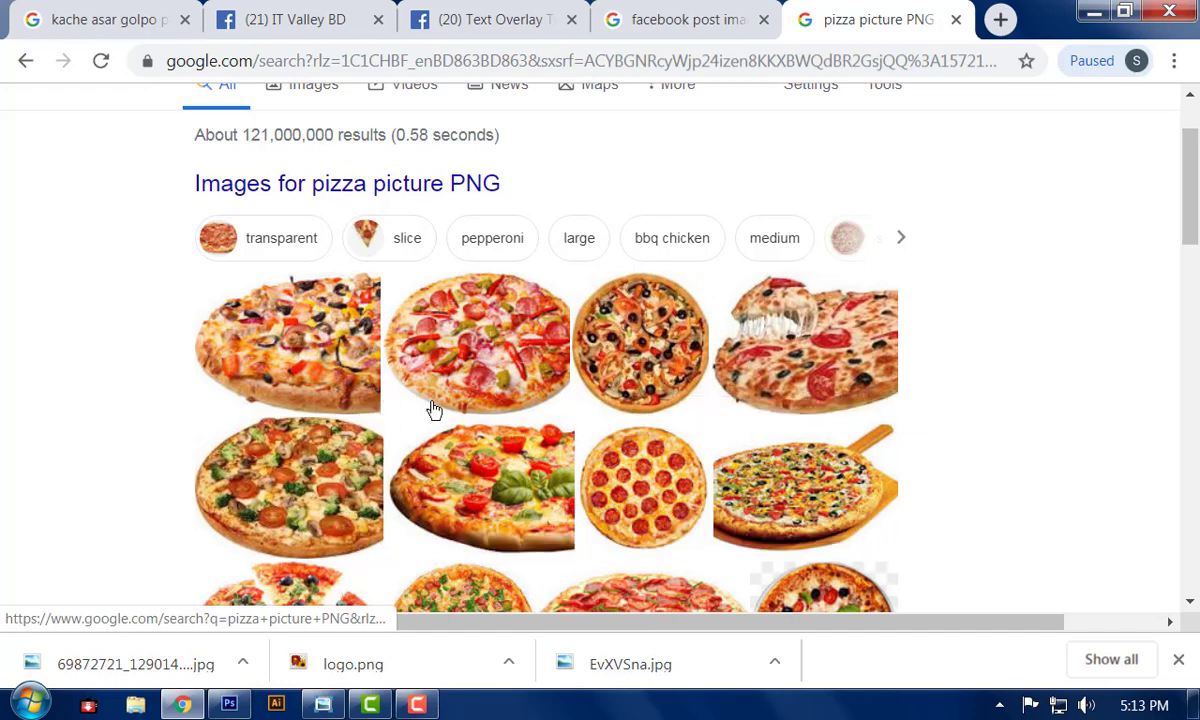
scroll(398, 365, "up", 1)
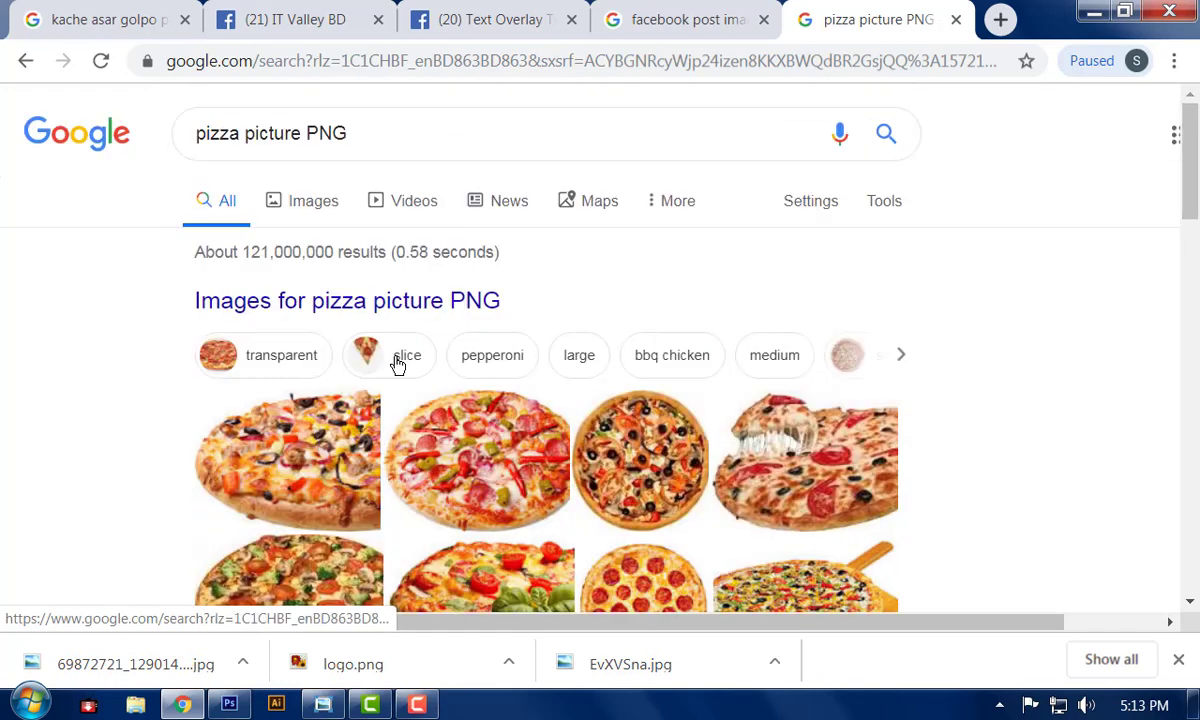
left_click(300, 205)
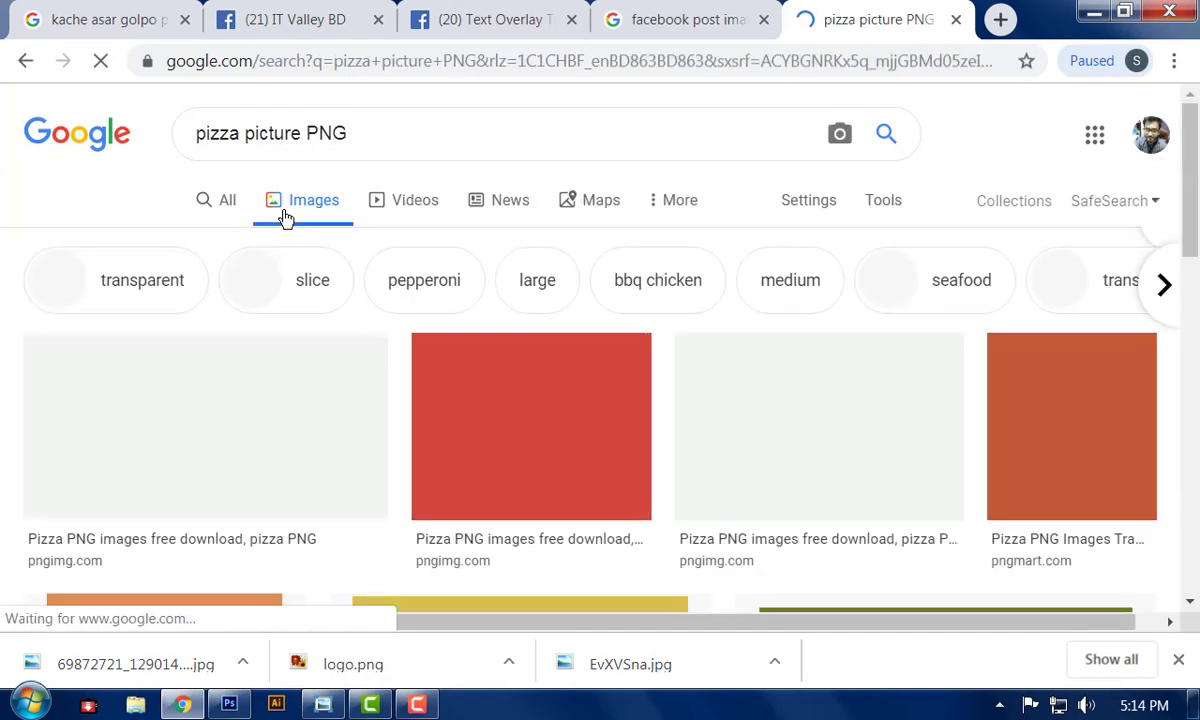
- Open the first pizza result, showing an oval pizza topped with olives, and save its image to the Desktop as images (4).jpg
scroll(557, 280, "down", 1)
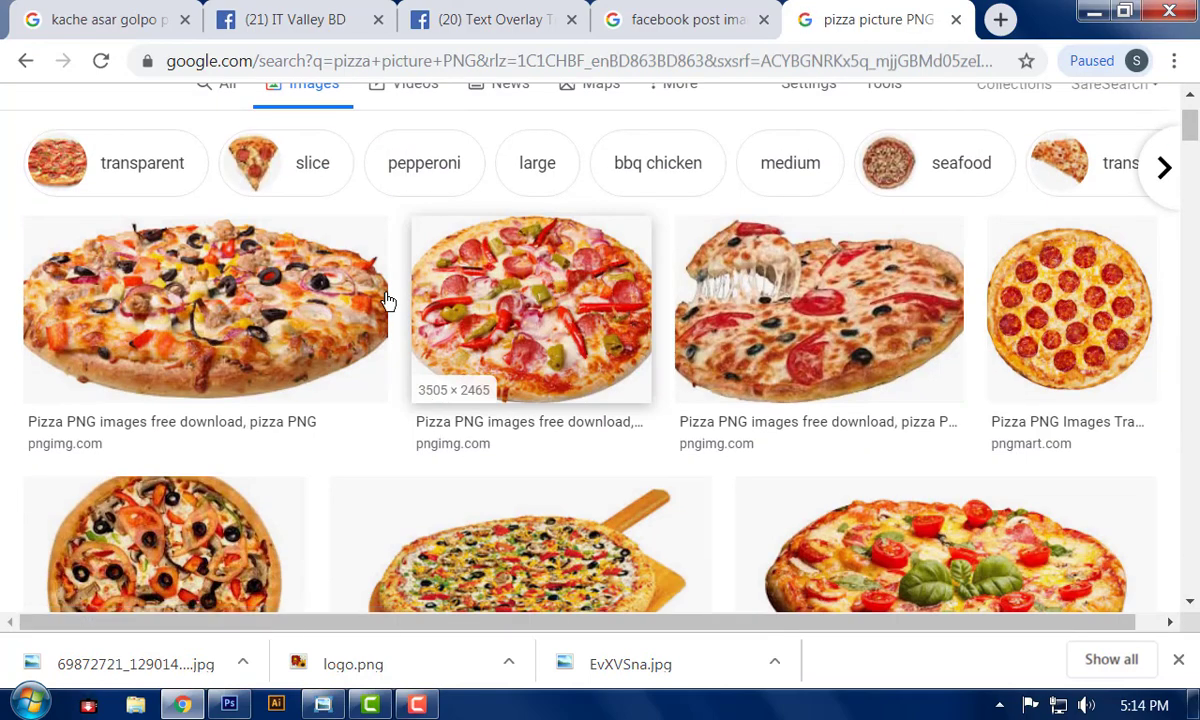
left_click(321, 302)
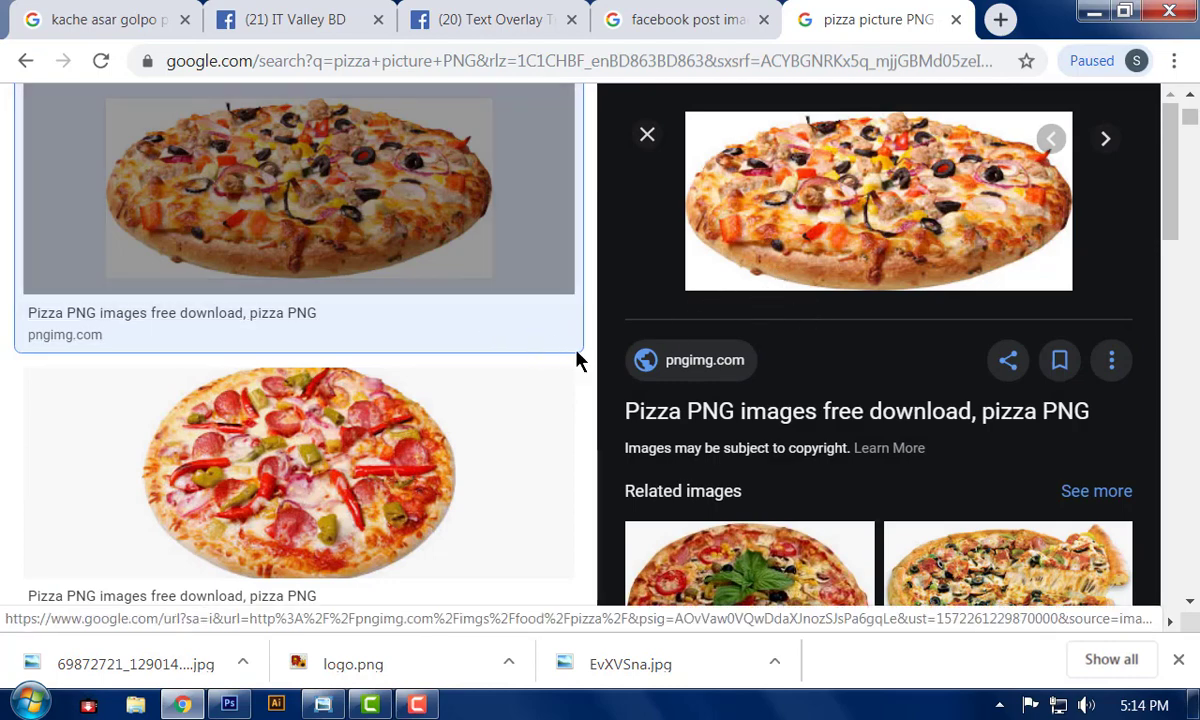
scroll(555, 378, "down", 2)
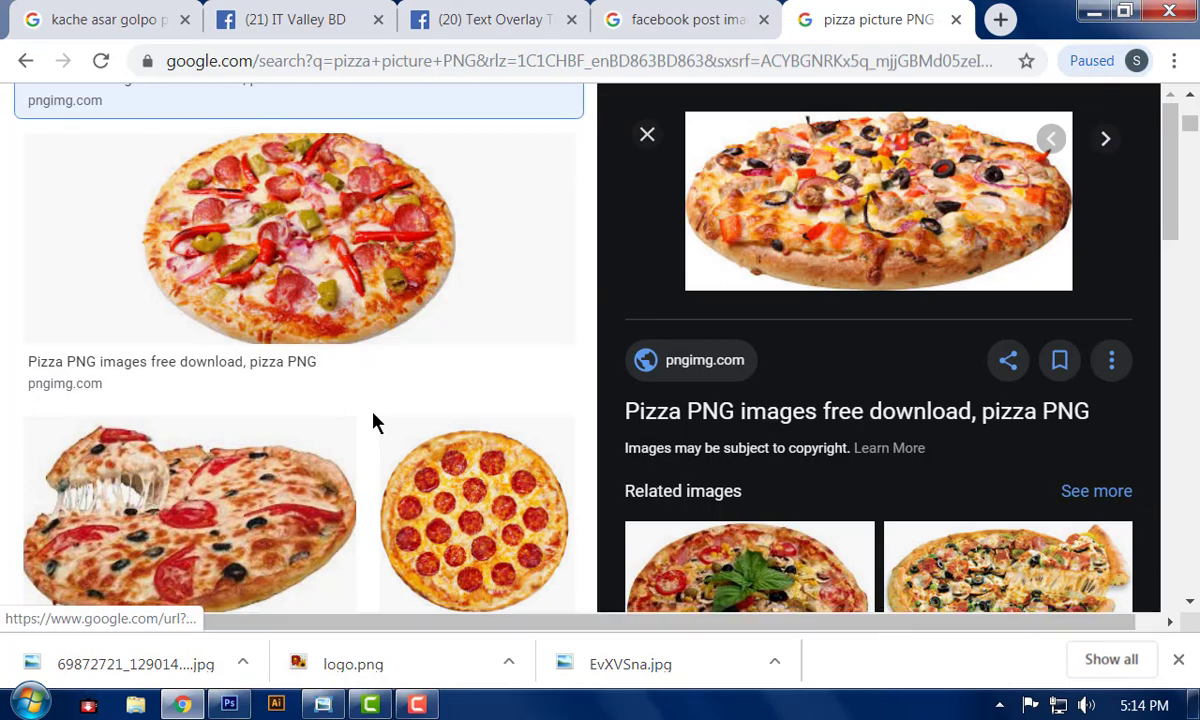
scroll(470, 418, "down", 1)
scroll(852, 249, "up", 1)
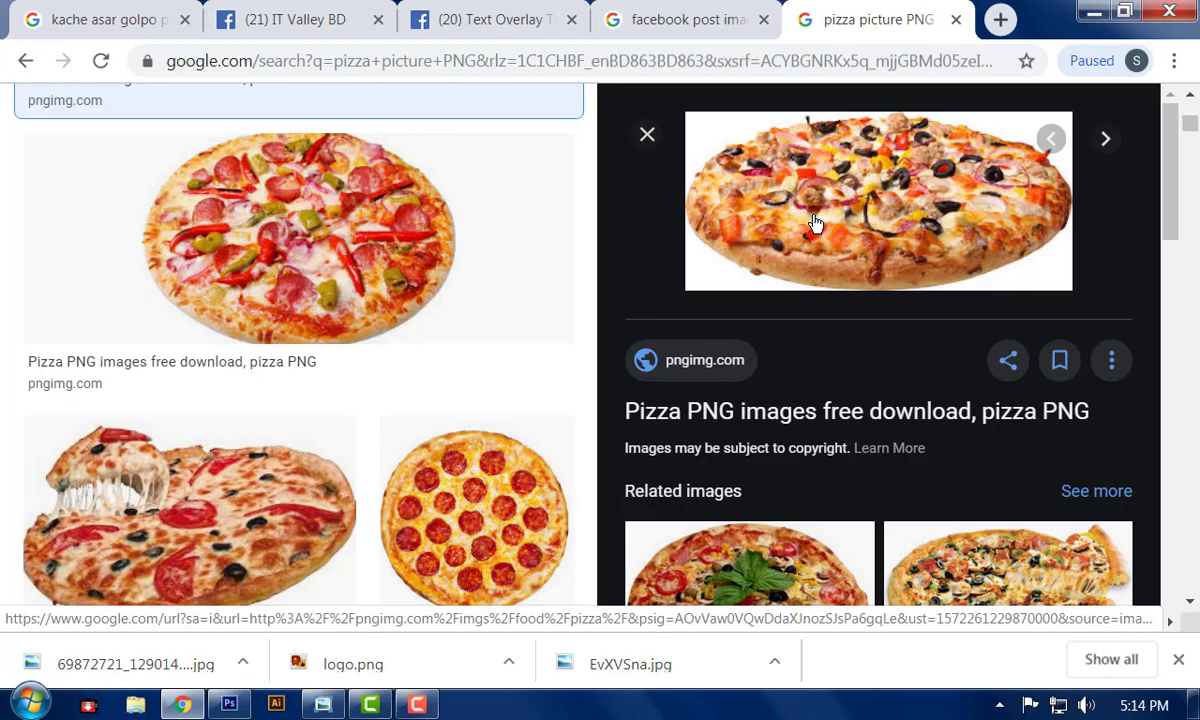
right_click(848, 213)
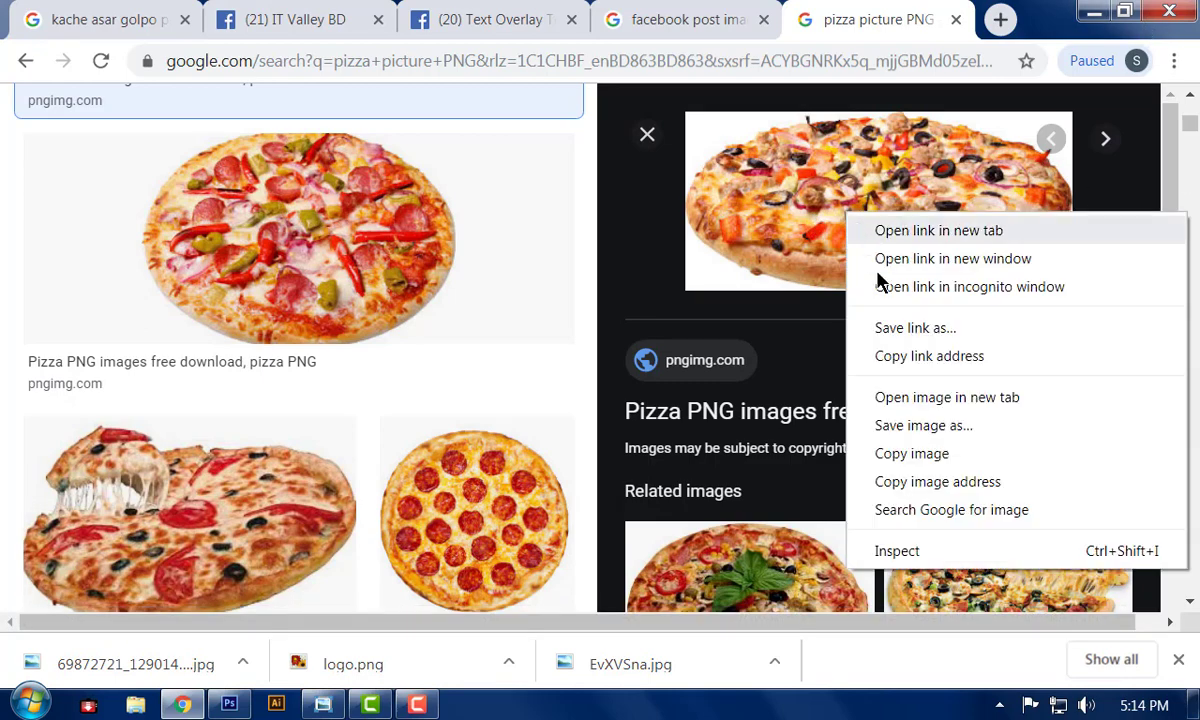
left_click(912, 427)
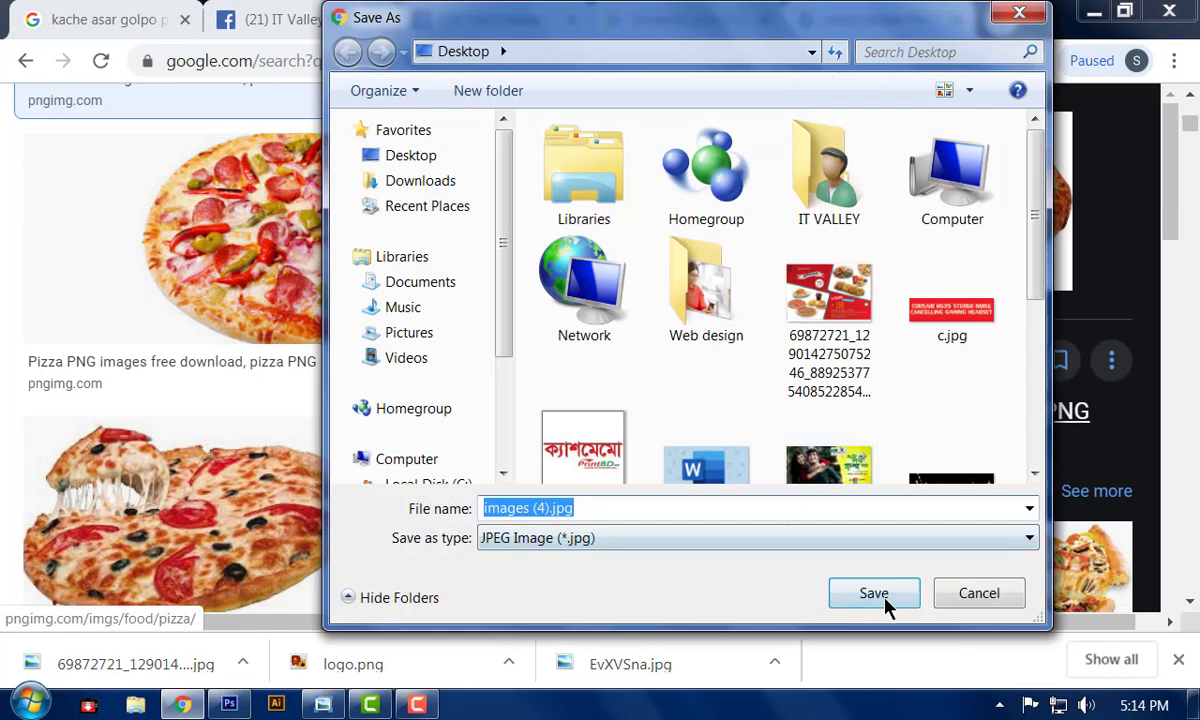
left_click(873, 594)
- Place images (4).jpg in the Photoshop document on the lower-right yellow rectangle, and rasterize its layer
left_click_drag(72, 664, 442, 448)
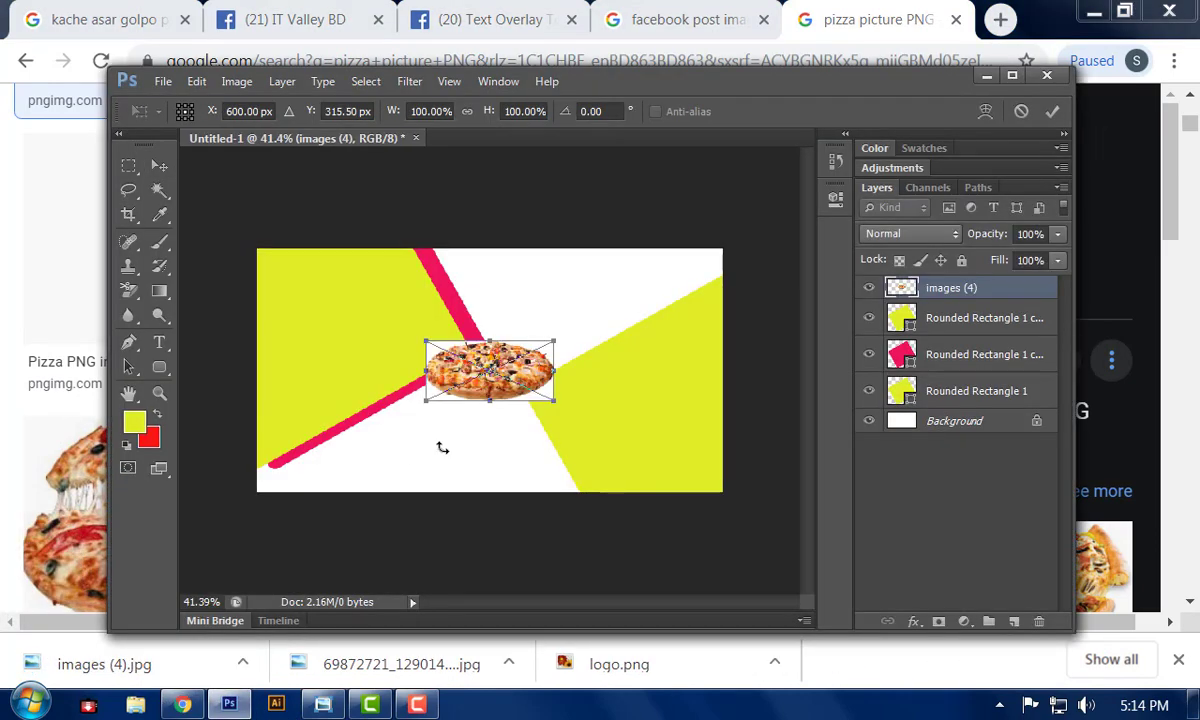
left_click_drag(480, 360, 630, 405)
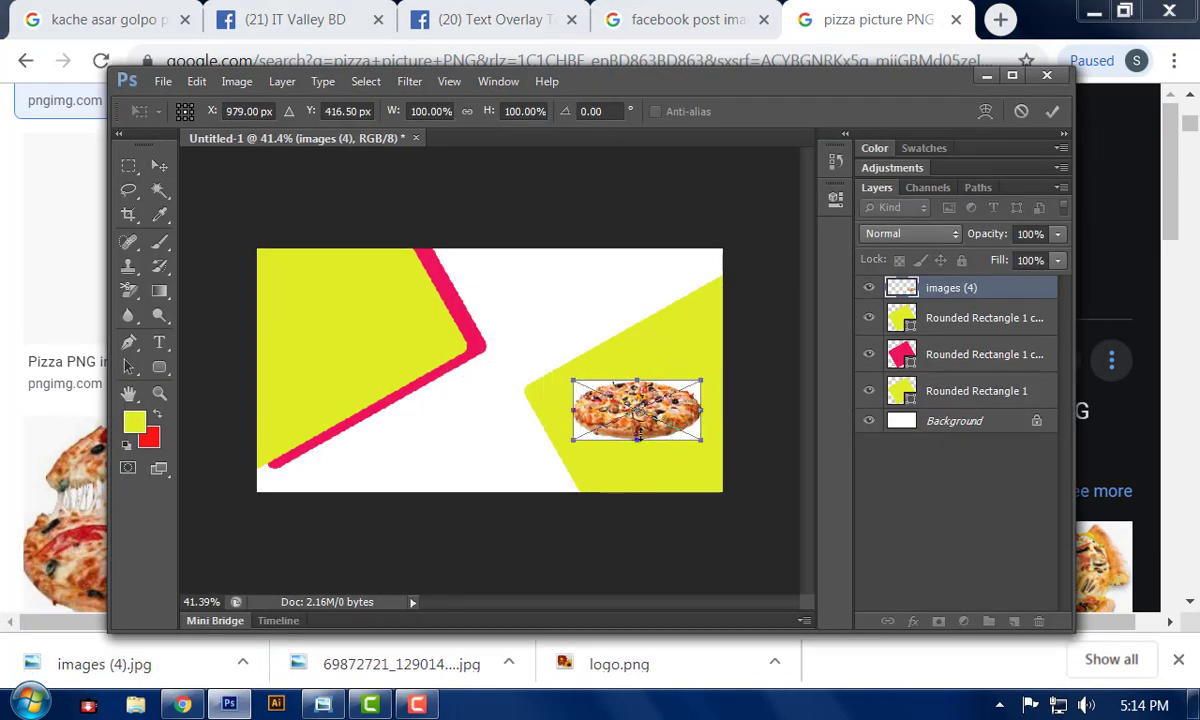
key("Return")
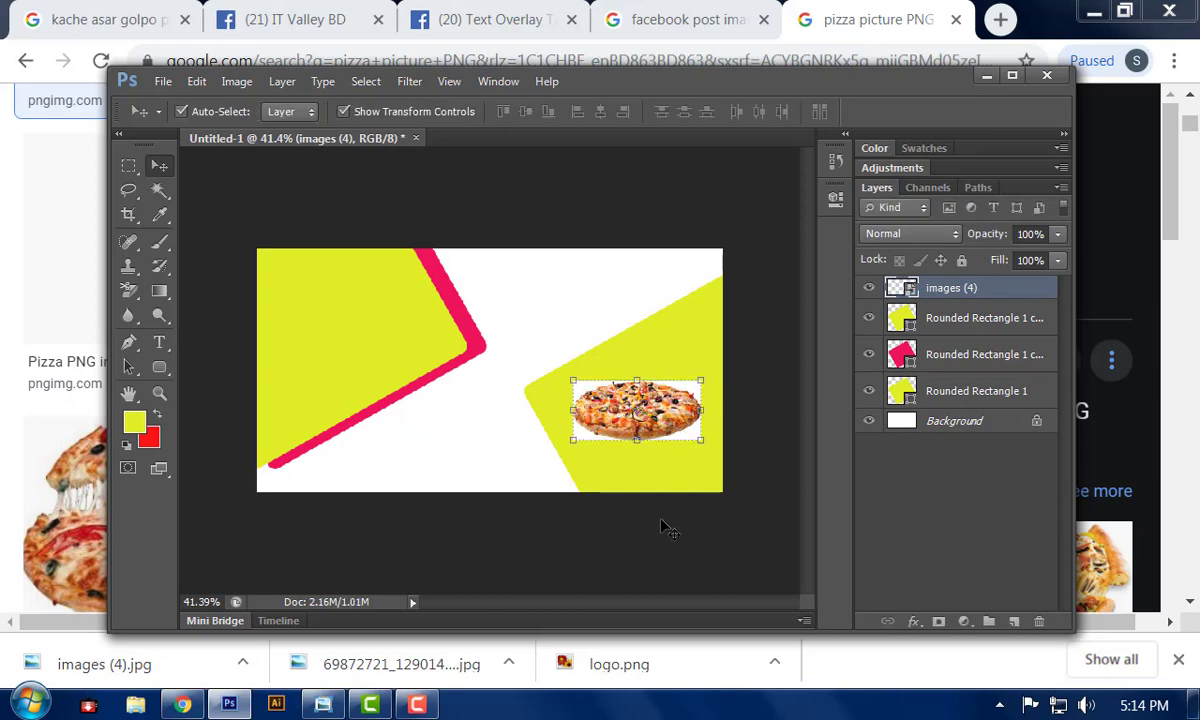
scroll(645, 502, "up", 5)
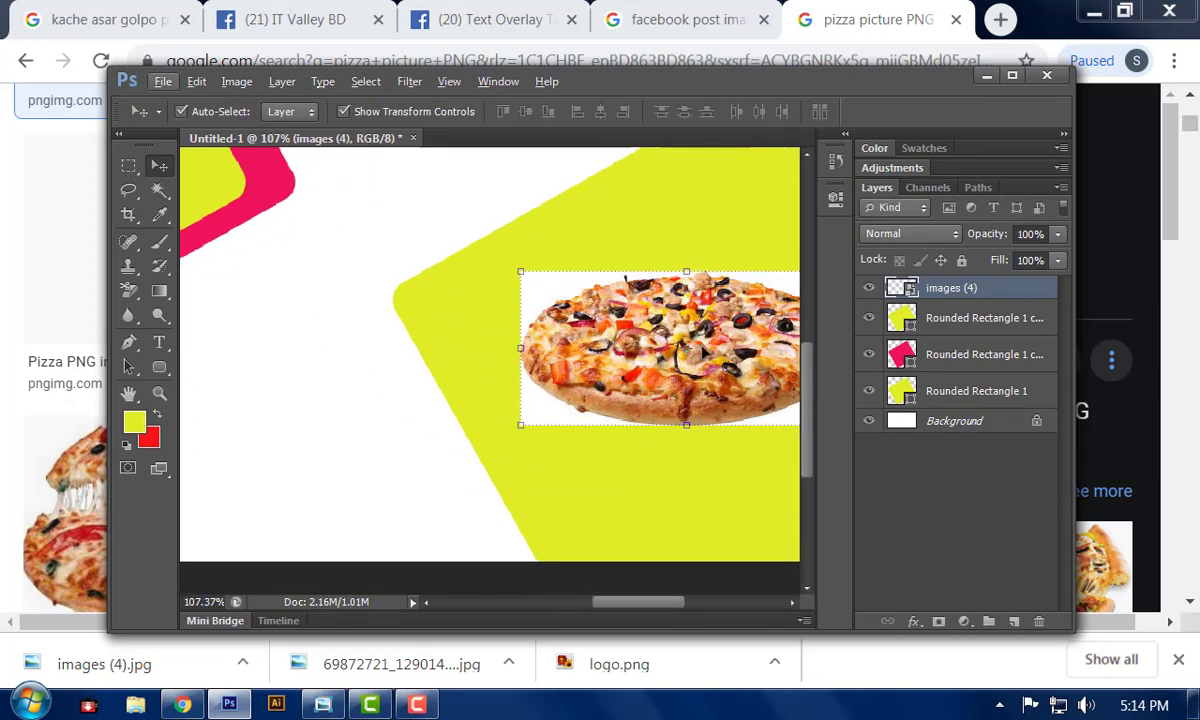
left_click_drag(697, 332, 612, 332)
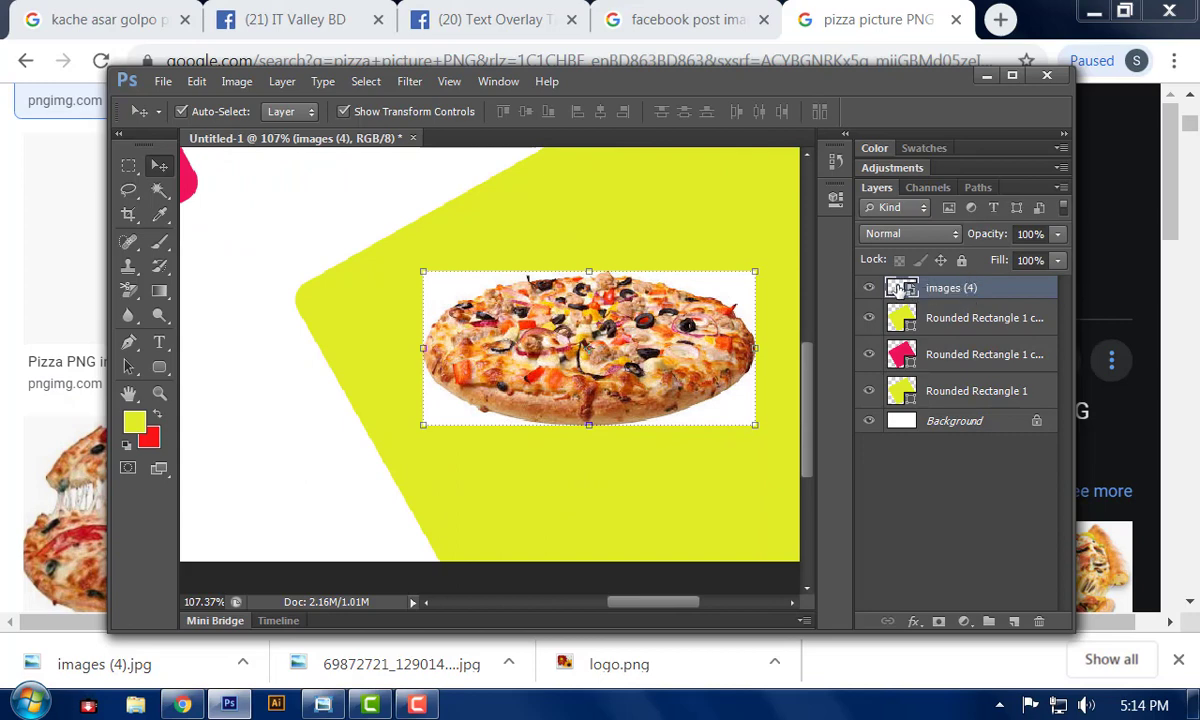
right_click(945, 303)
left_click(700, 325)
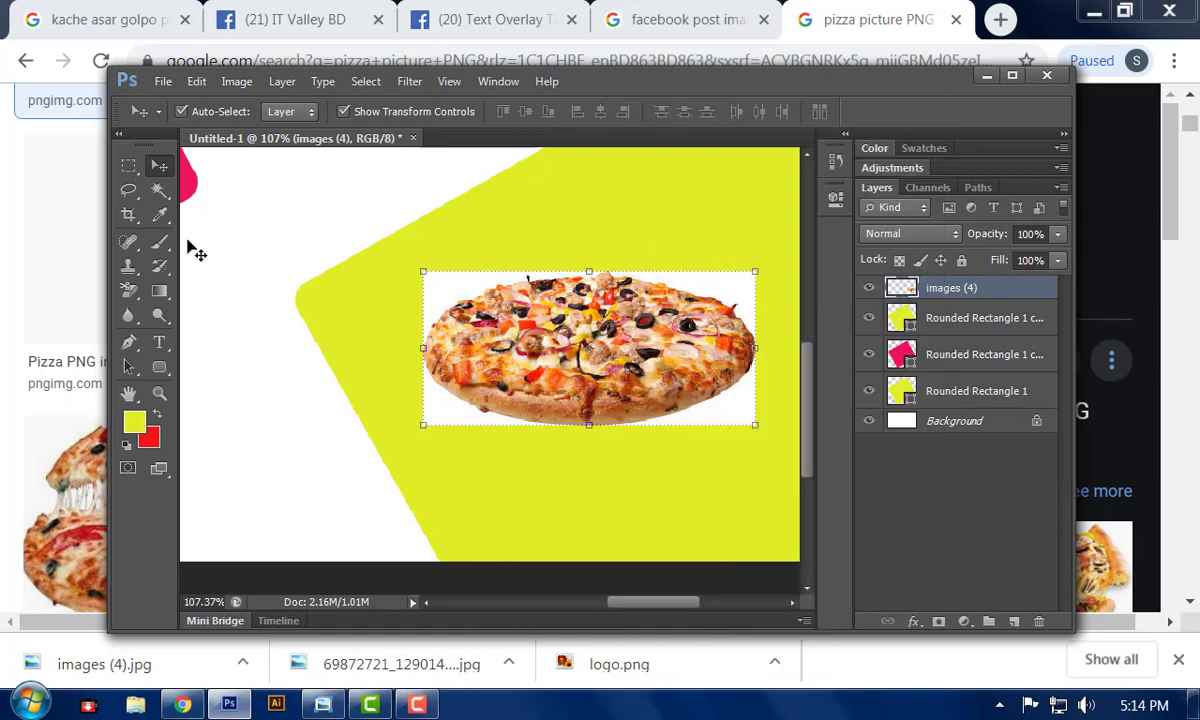
- Remove the white background at all four corners of the pizza image using the Magic Wand with a tolerance of 50
left_click(159, 190)
left_click(548, 111)
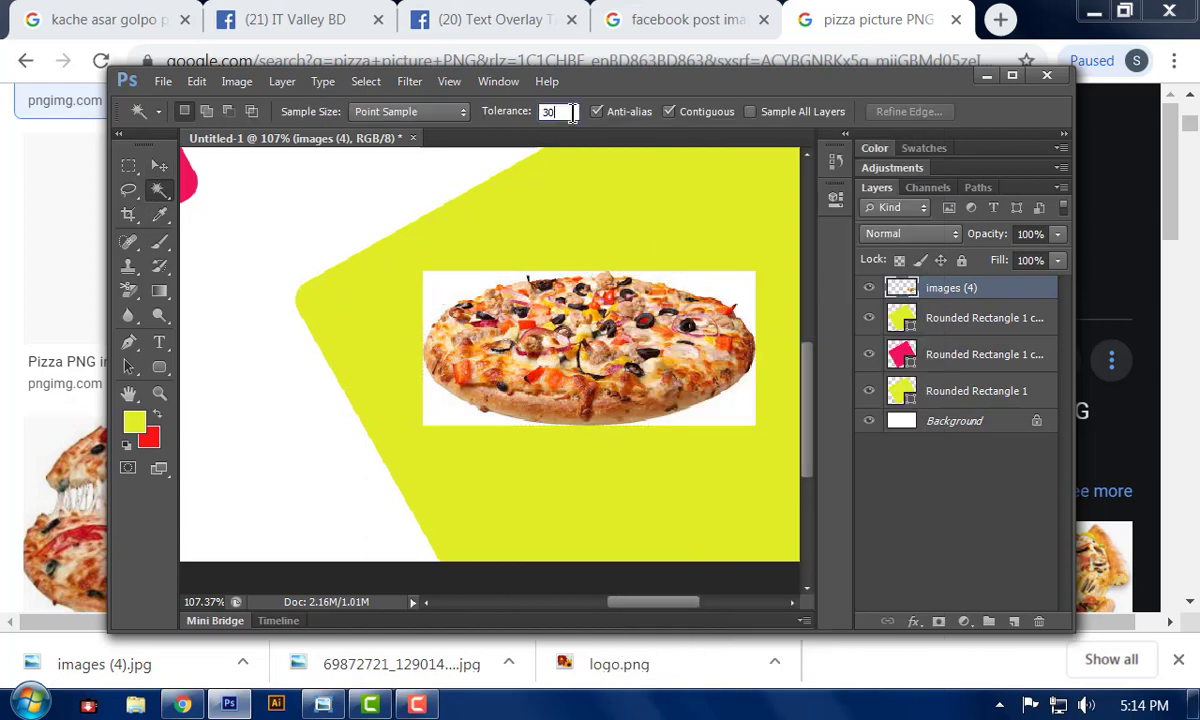
type("50")
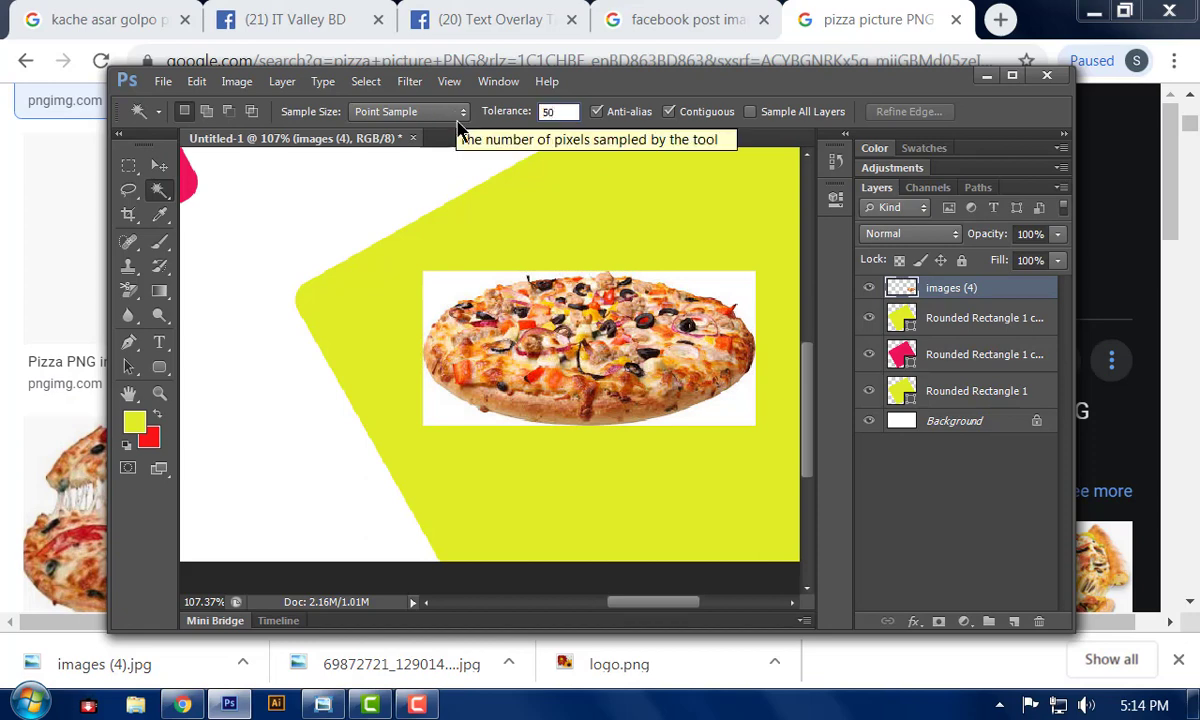
left_click(444, 286)
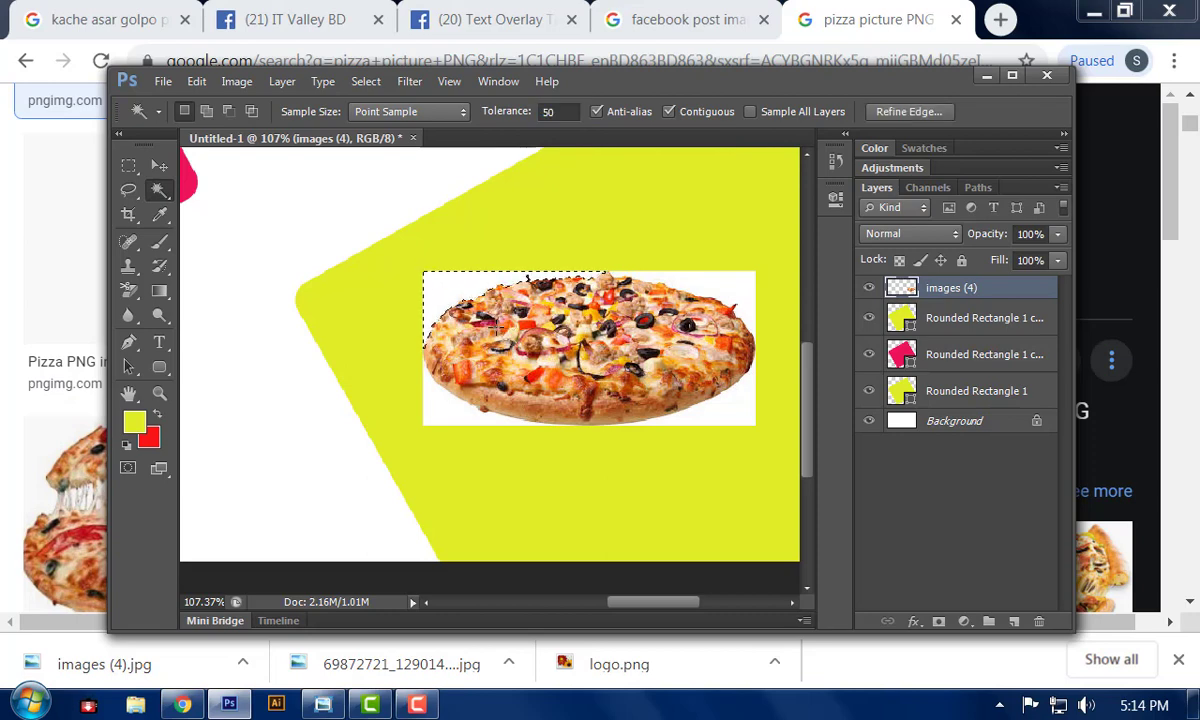
left_click(731, 289)
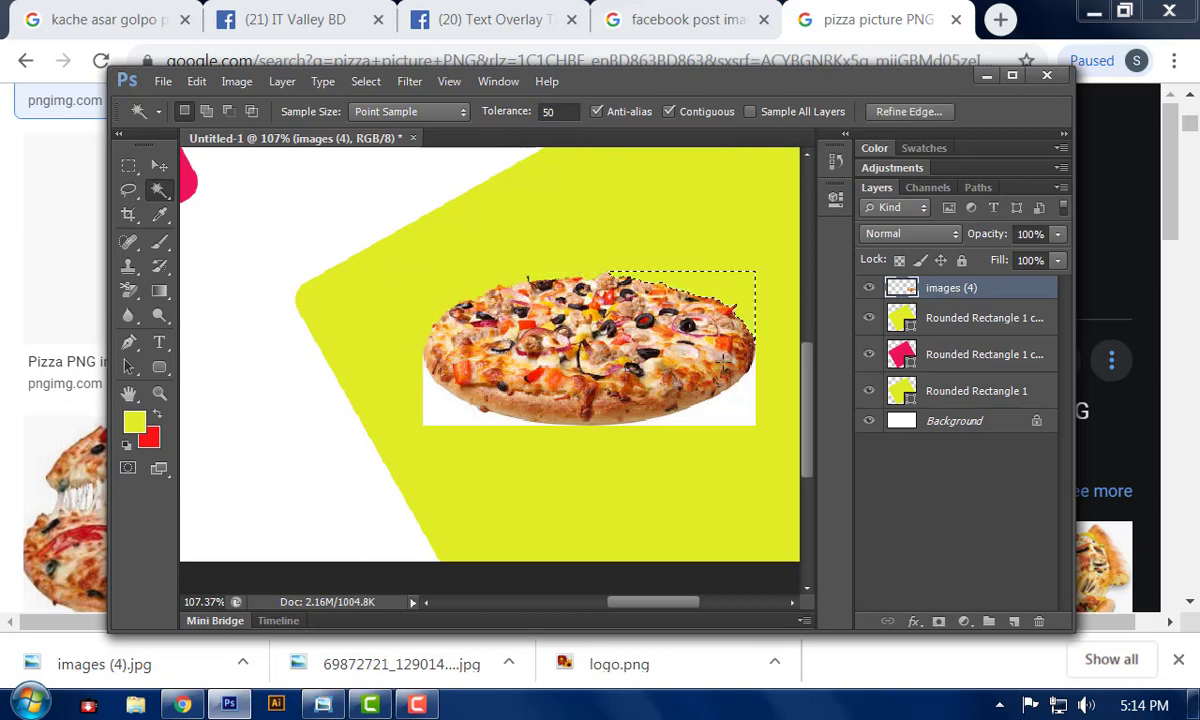
left_click(700, 395)
left_click(447, 418)
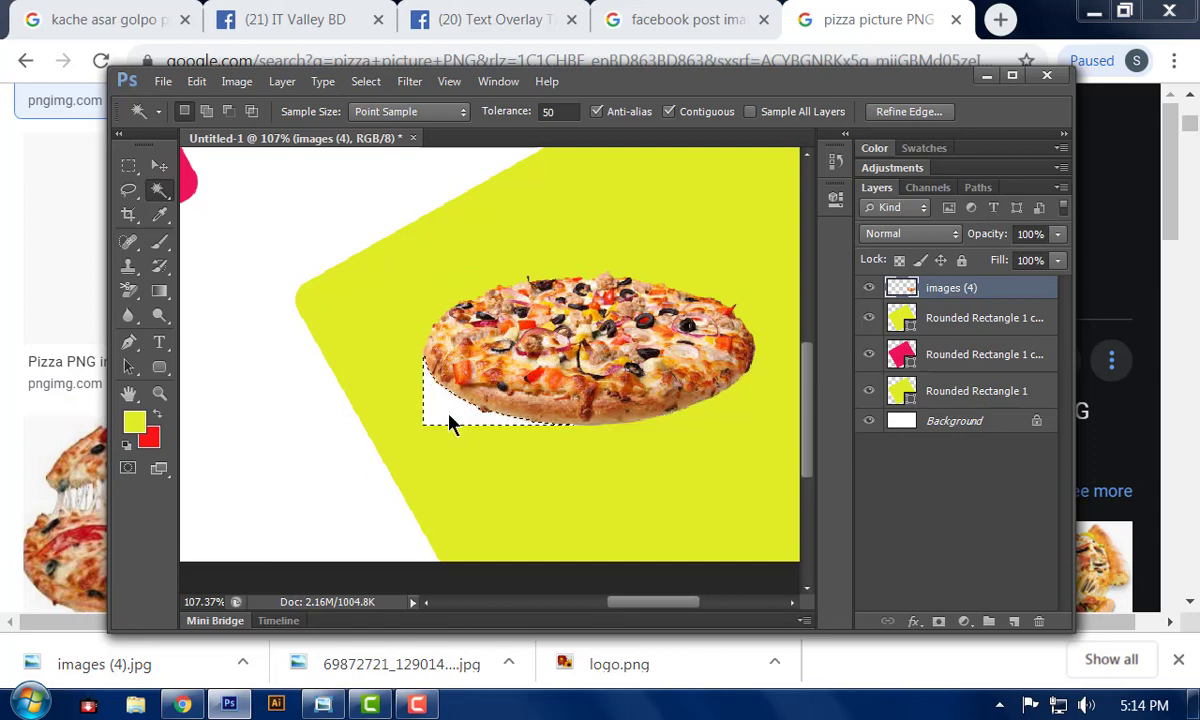
key("ctrl+d")
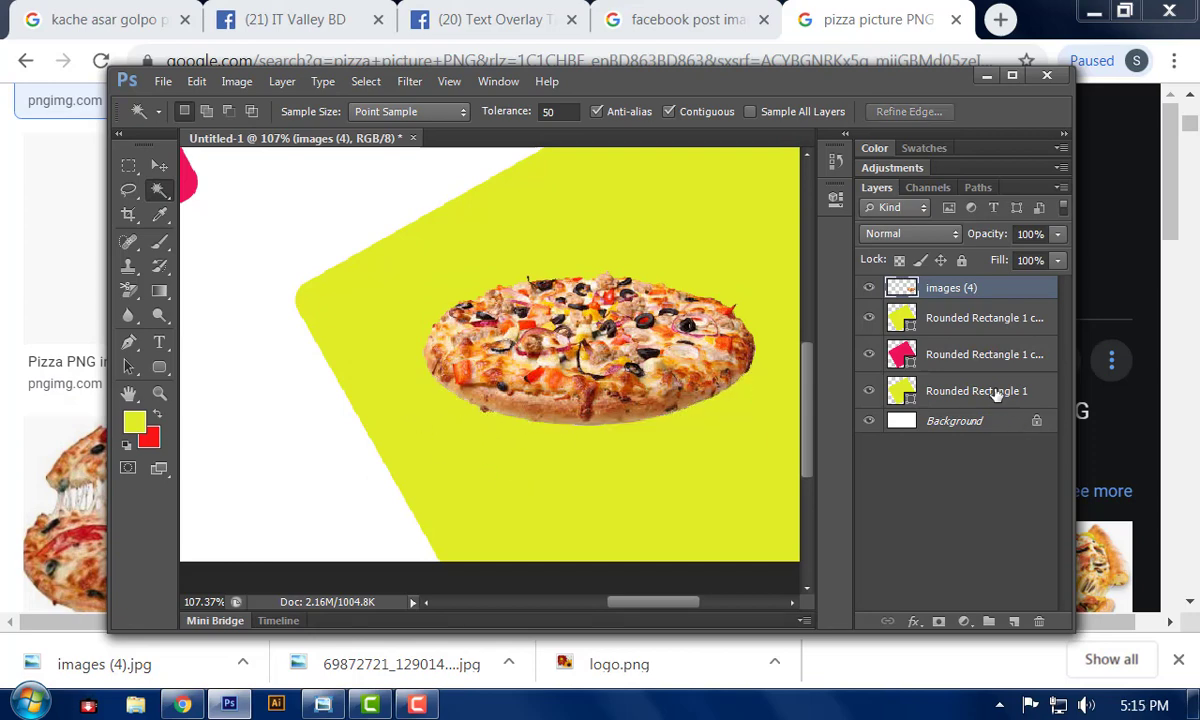
- Change the fill of the lower-right rounded rectangle to black
left_click(936, 391)
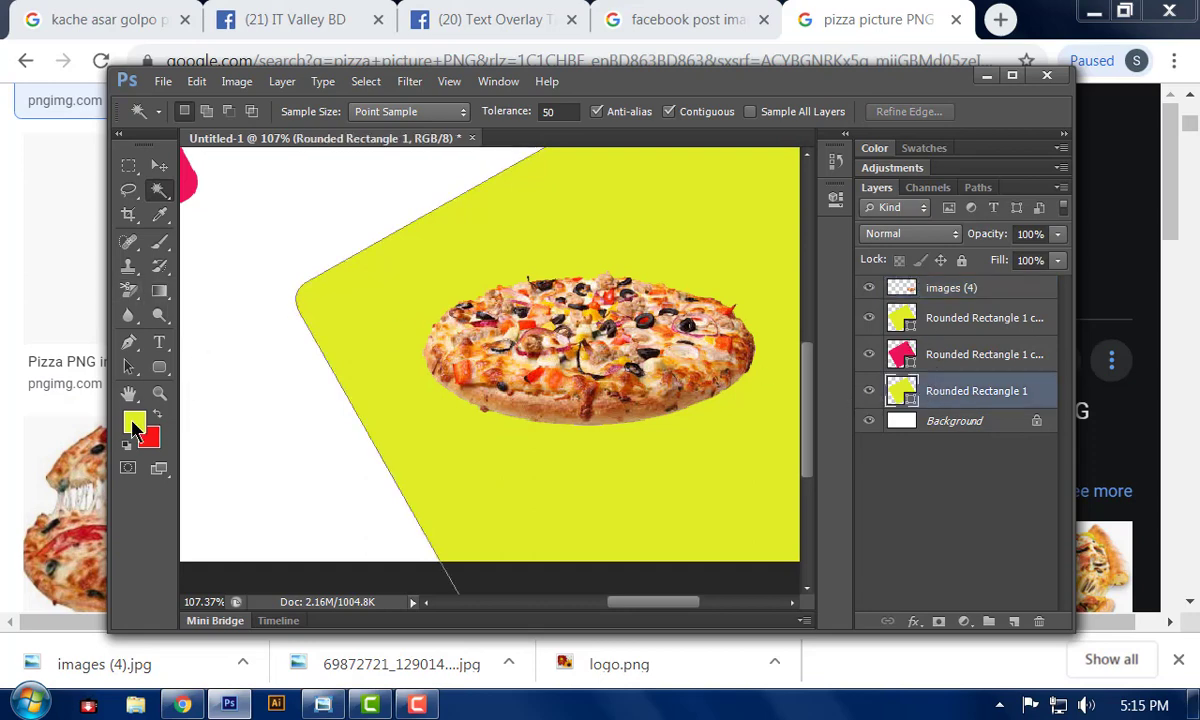
left_click(159, 367)
left_click(283, 111)
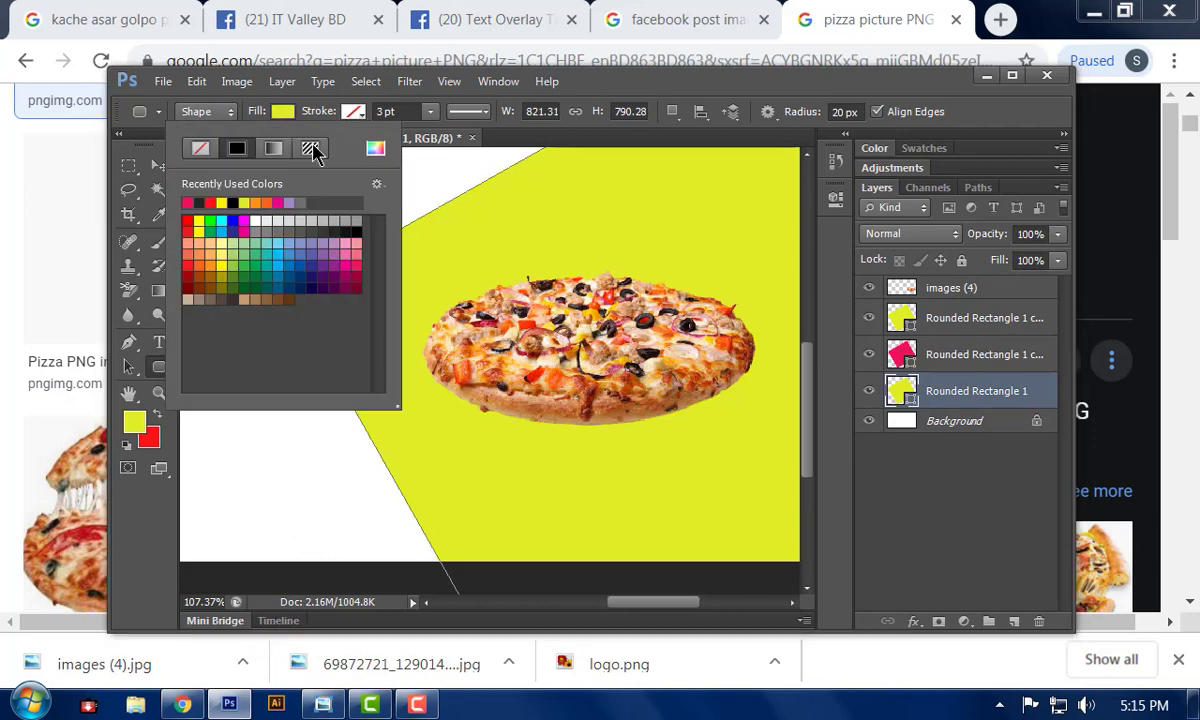
left_click(363, 226)
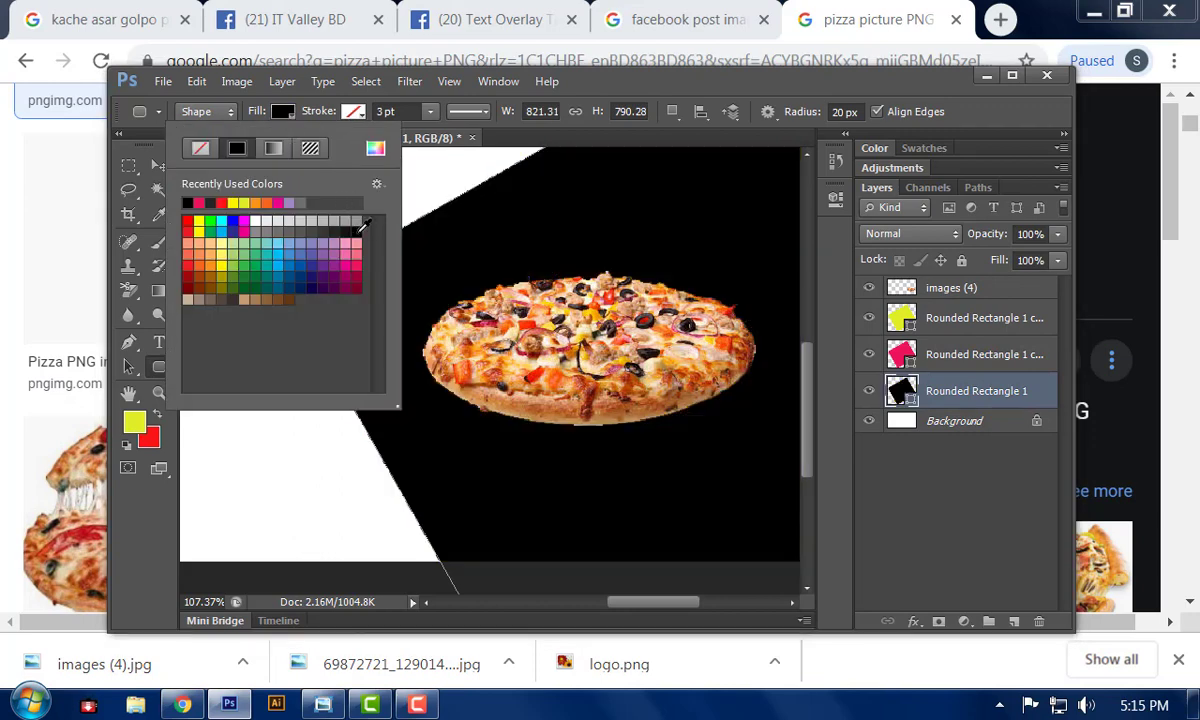
left_click(159, 165)
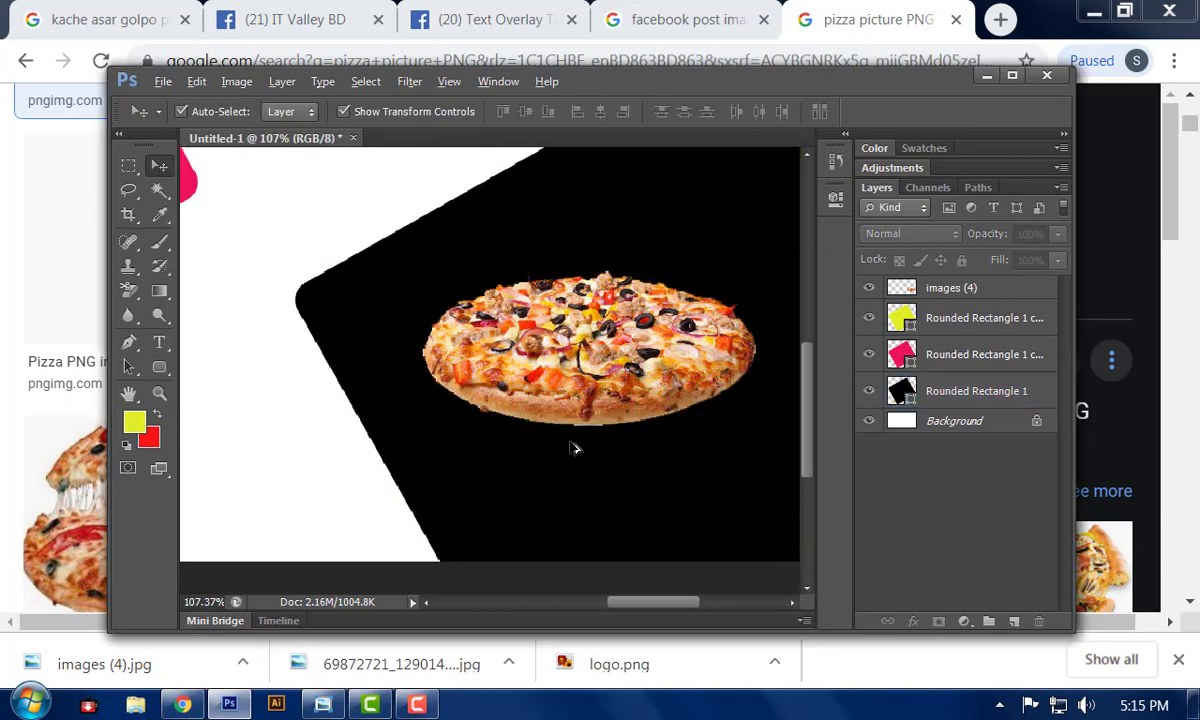
- Inspect the pizza cutout's edges against the black rectangle, and select the pizza layer
scroll(576, 447, "up", 5)
scroll(614, 400, "down", 3)
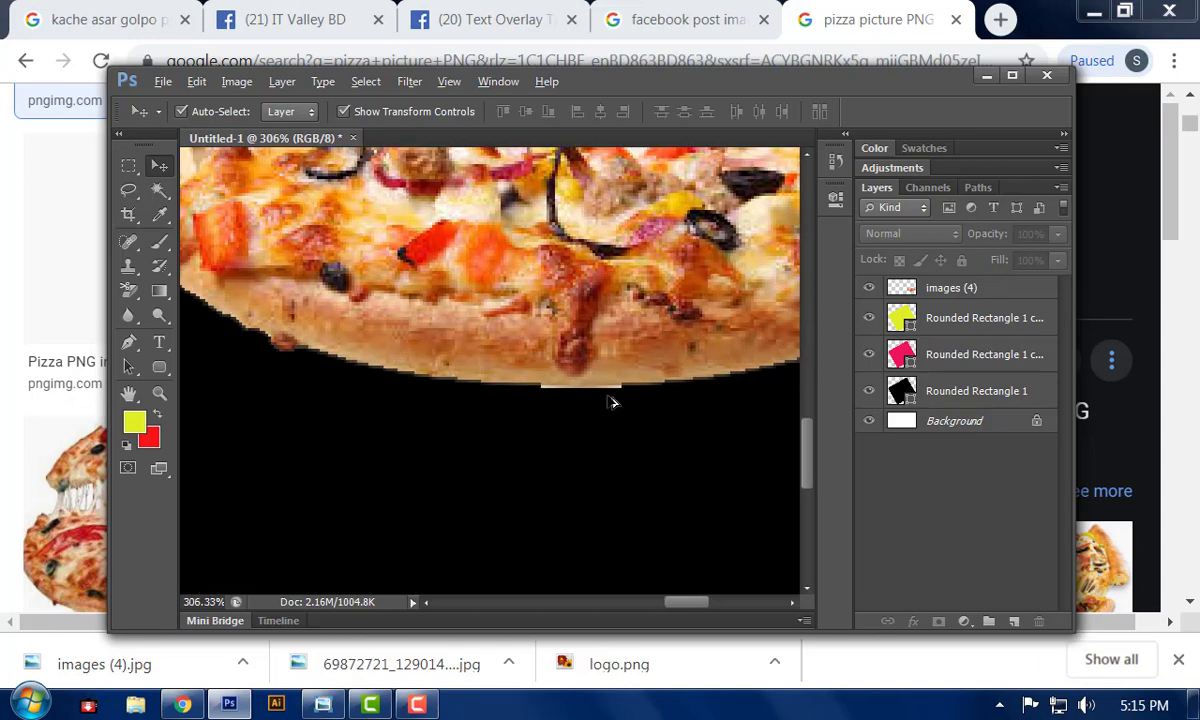
scroll(367, 272, "up", 4)
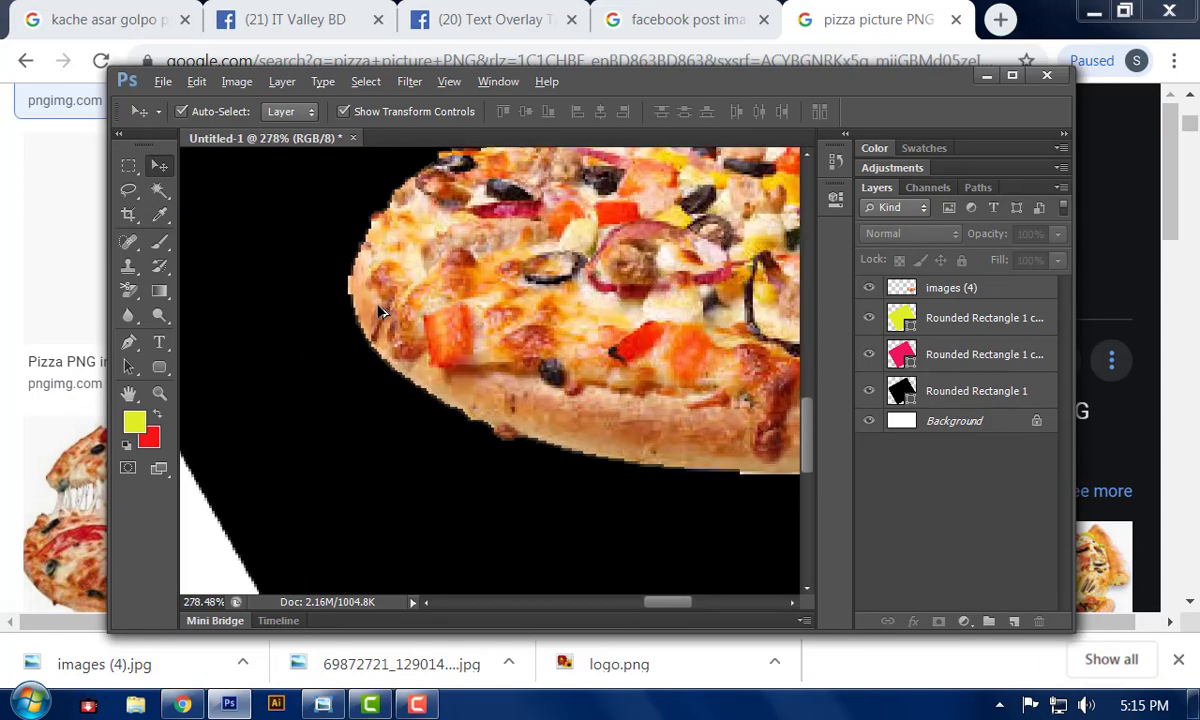
scroll(367, 272, "down", 5)
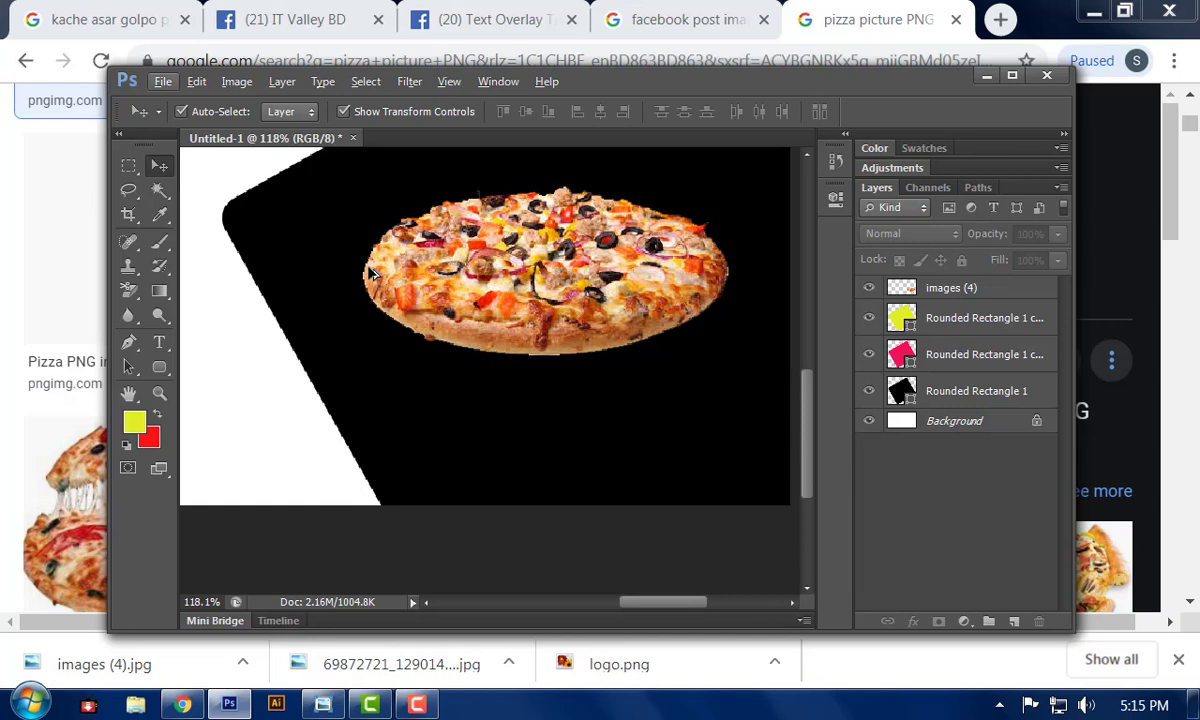
left_click(476, 244)
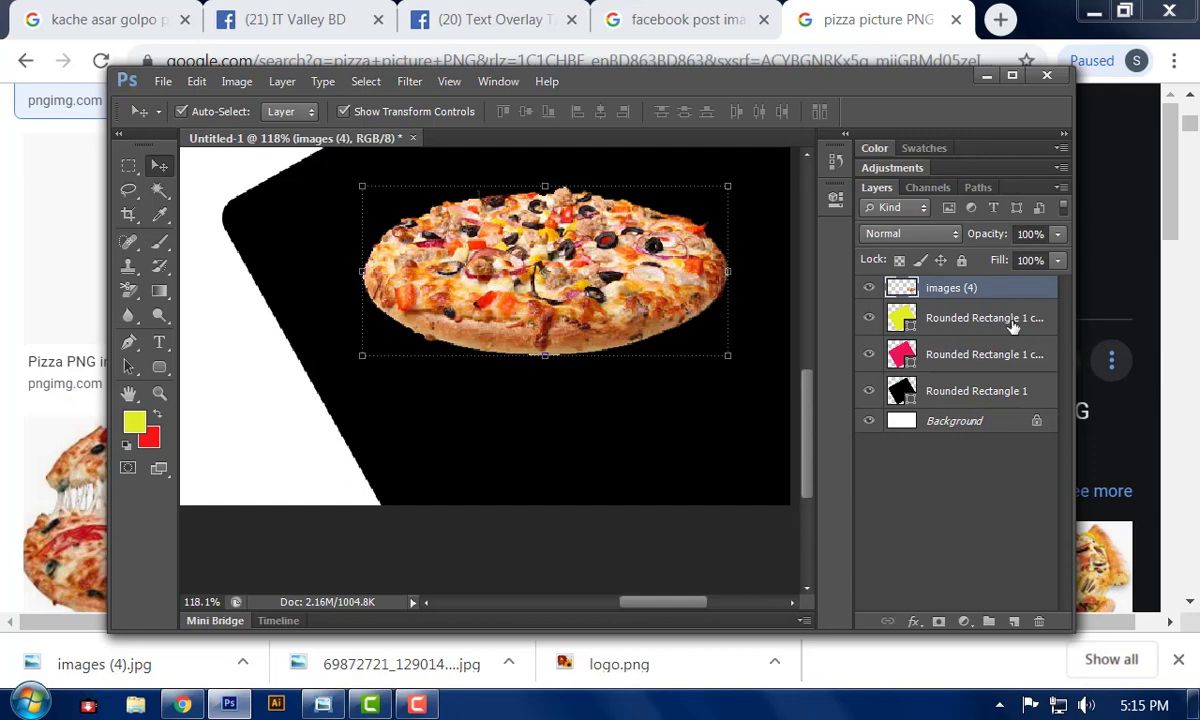
left_click(903, 290, "ctrl")
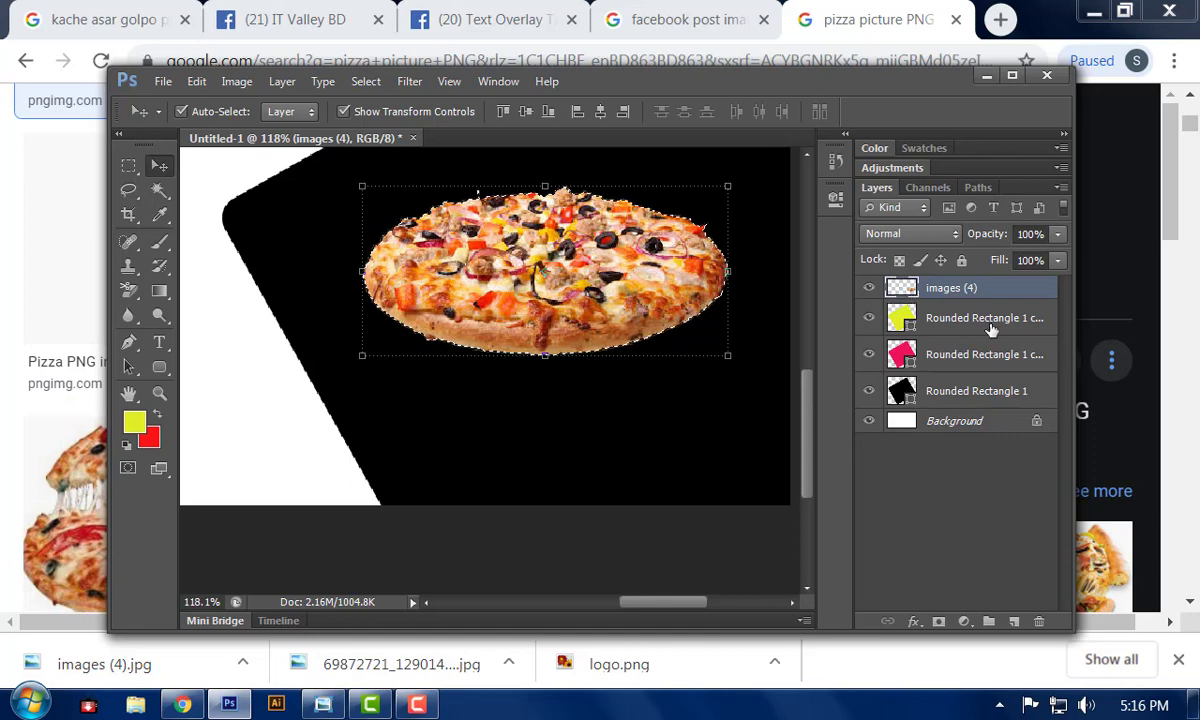
scroll(450, 394, "down", 4)
scroll(450, 394, "down", 1)
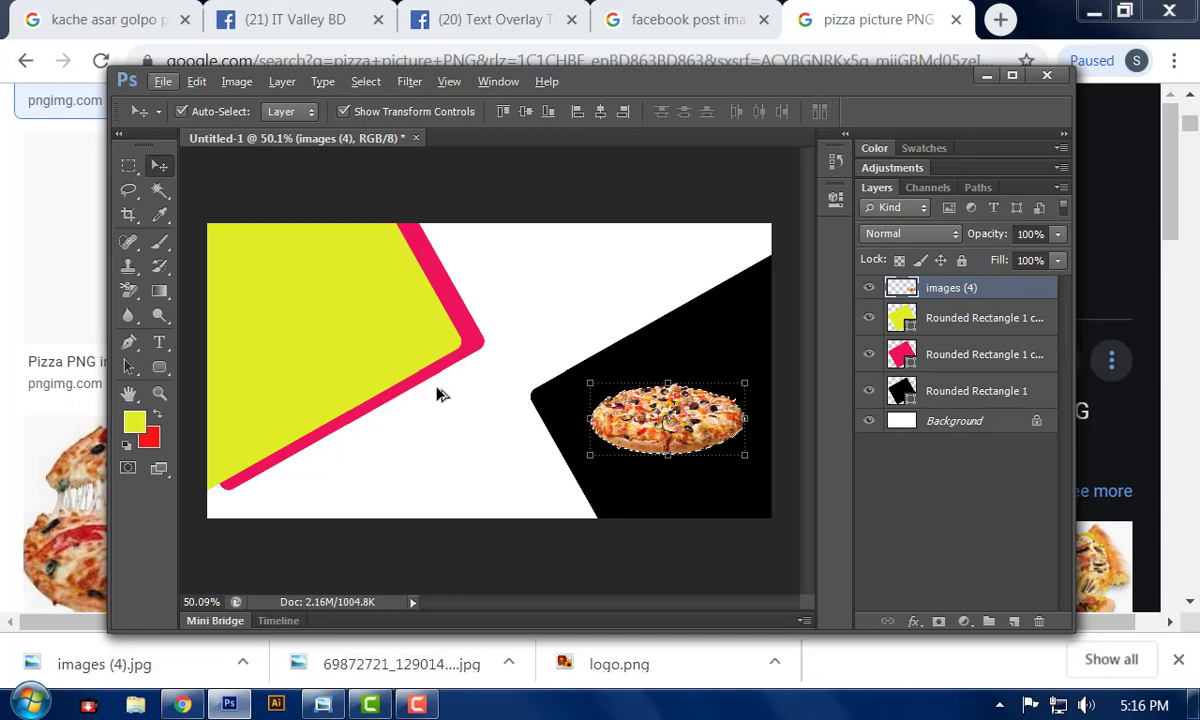
key("ctrl+a")
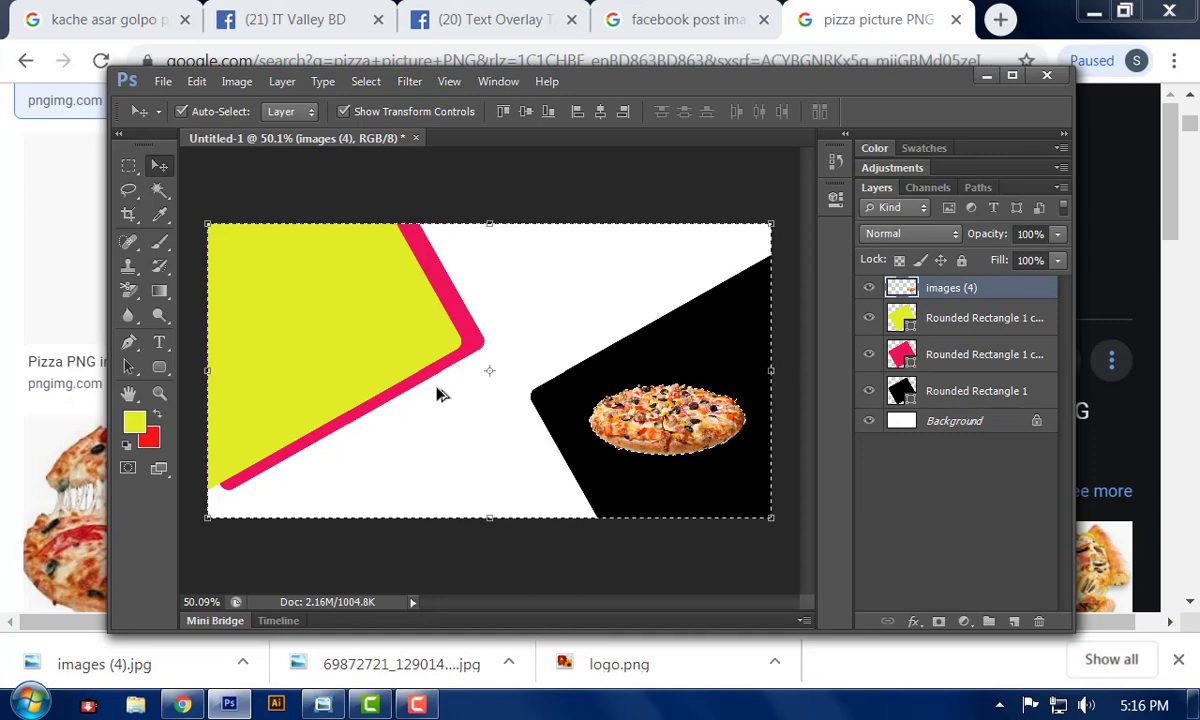
key("ctrl+d")
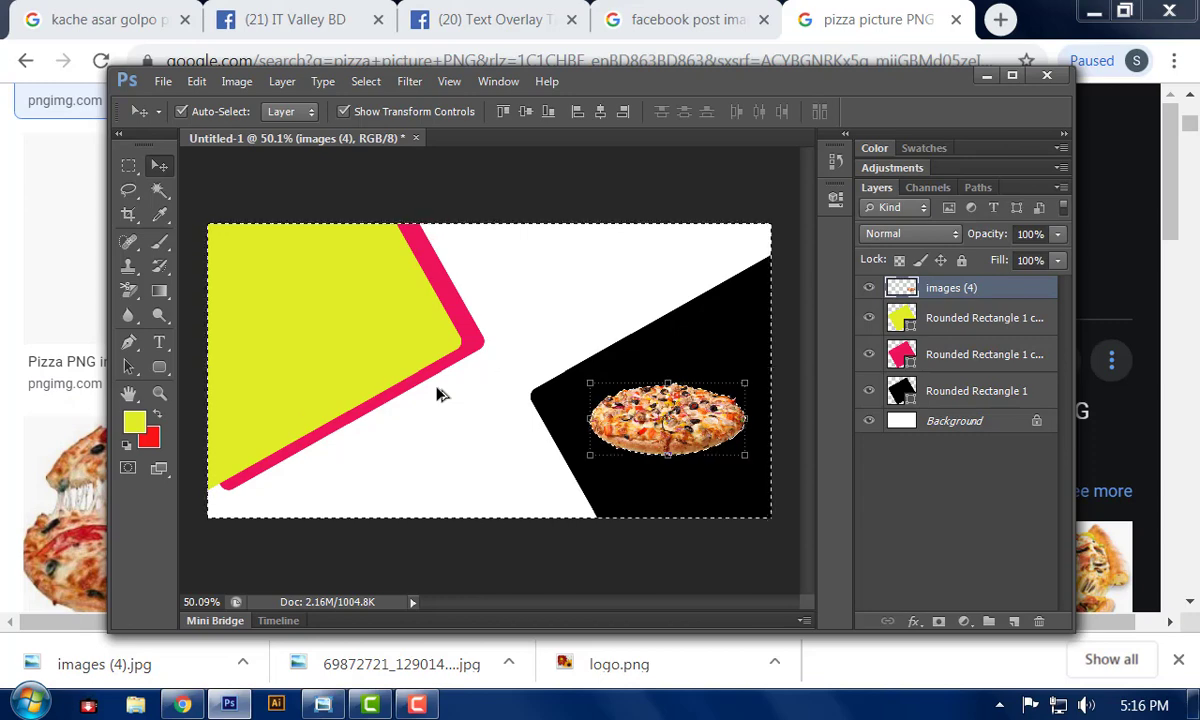
- Soften the pizza's edge by selecting everything outside its outline, feathering that selection by 3 pixels and deleting the fringe
left_click(901, 287, "ctrl")
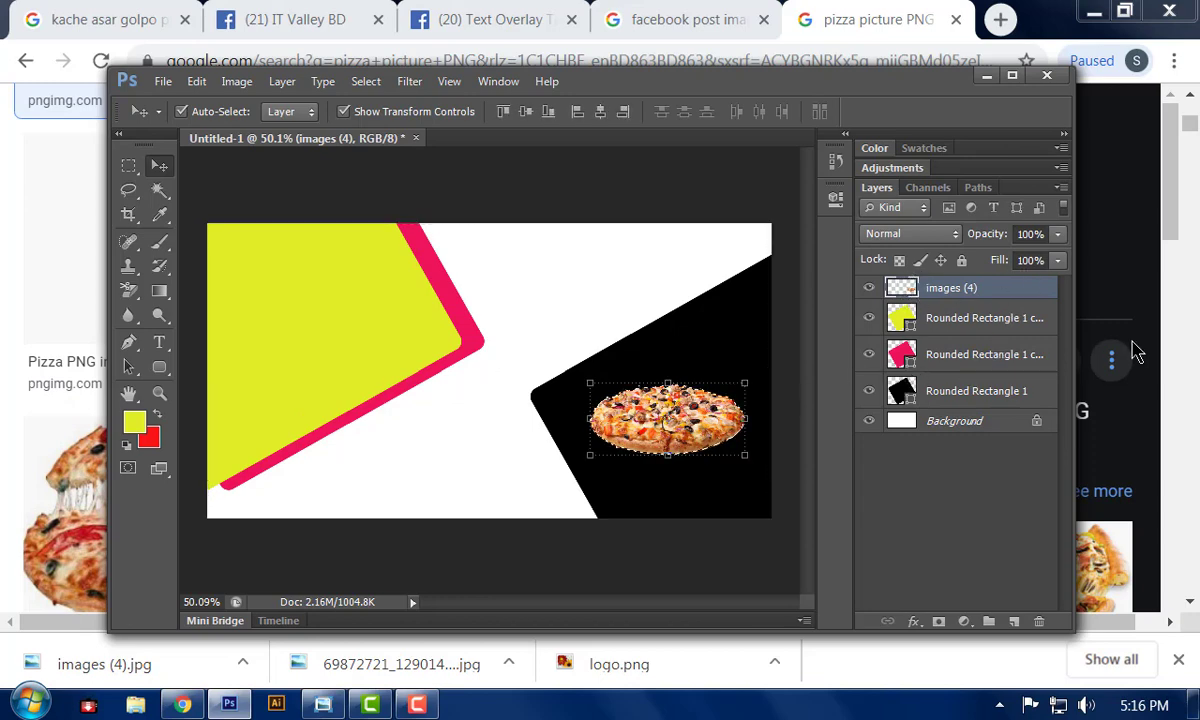
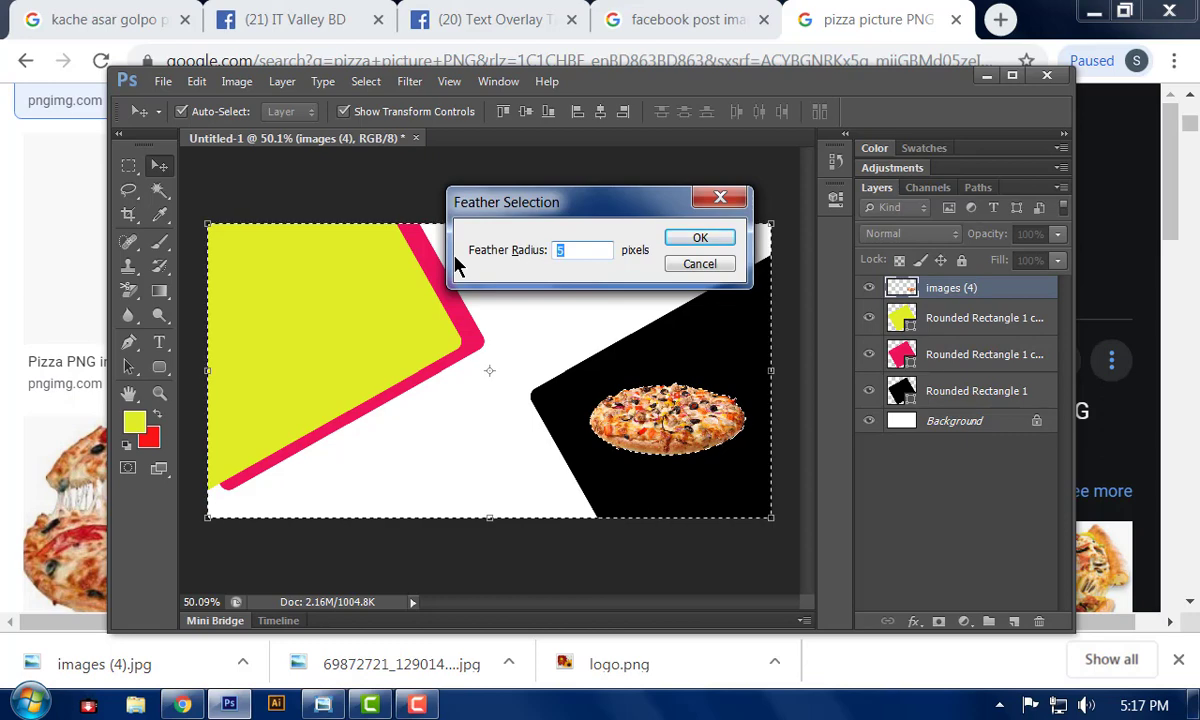
type("3")
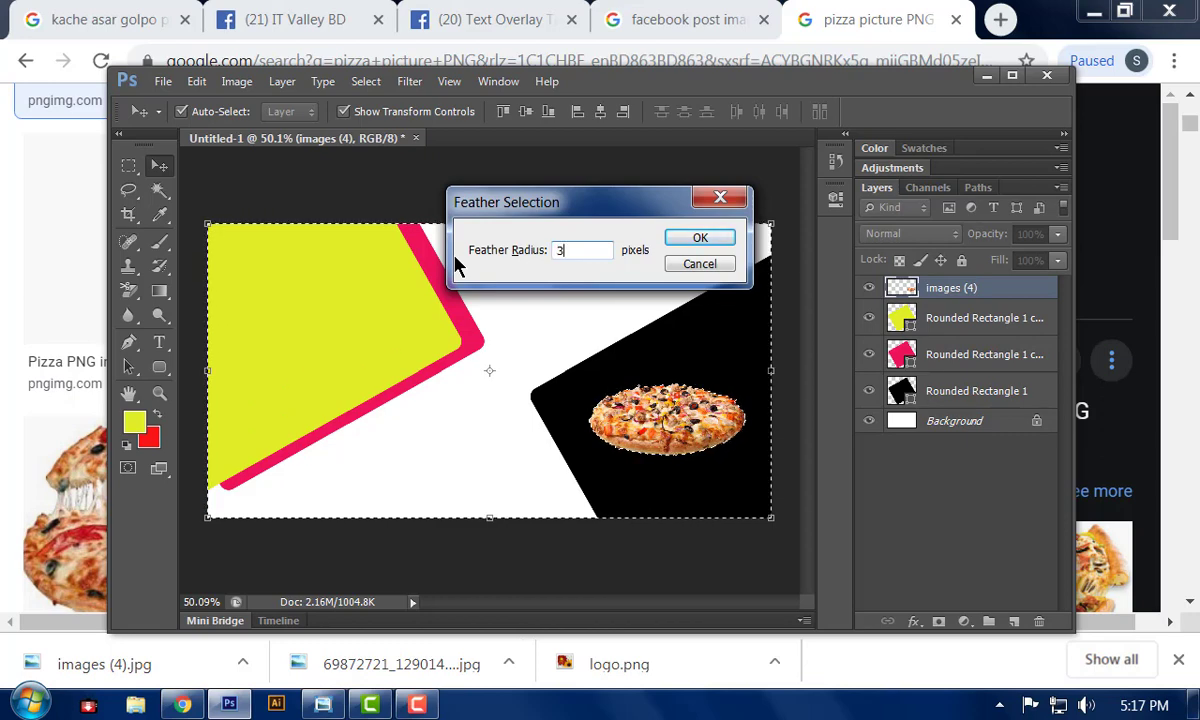
key("Return")
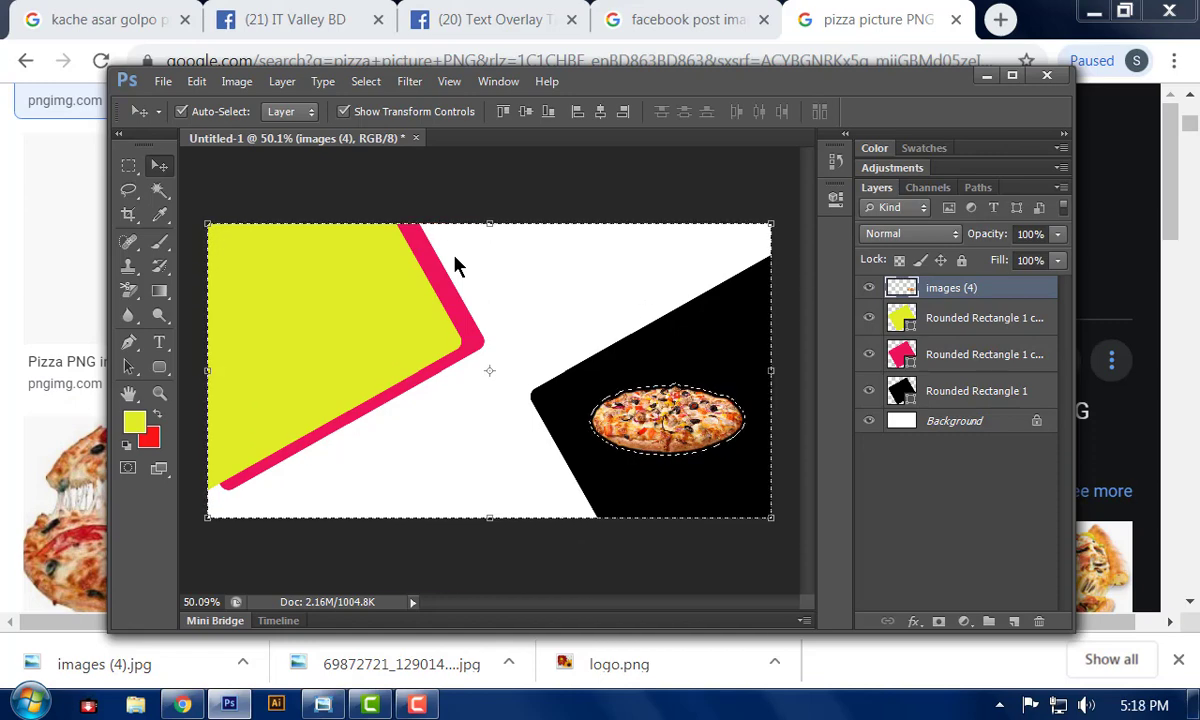
key("ctrl+d")
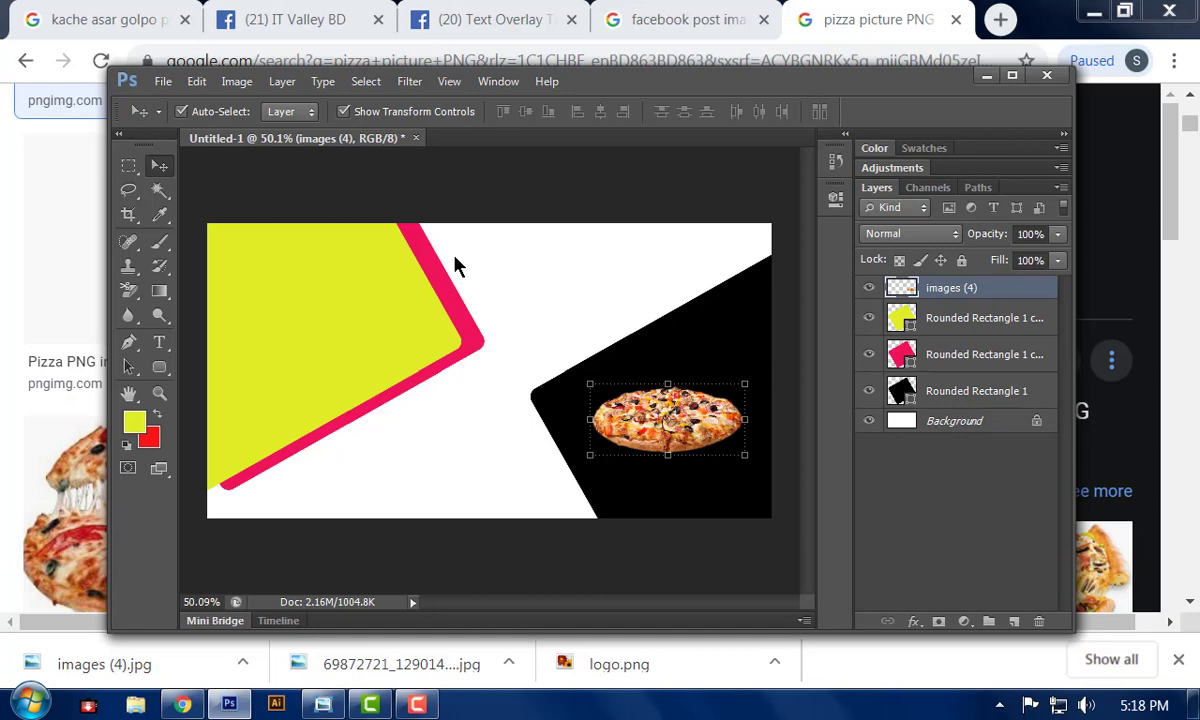
- Check the pizza cutout's softened edge up close, and move the pizza lower within the black rounded rectangle
scroll(662, 469, "up", 4)
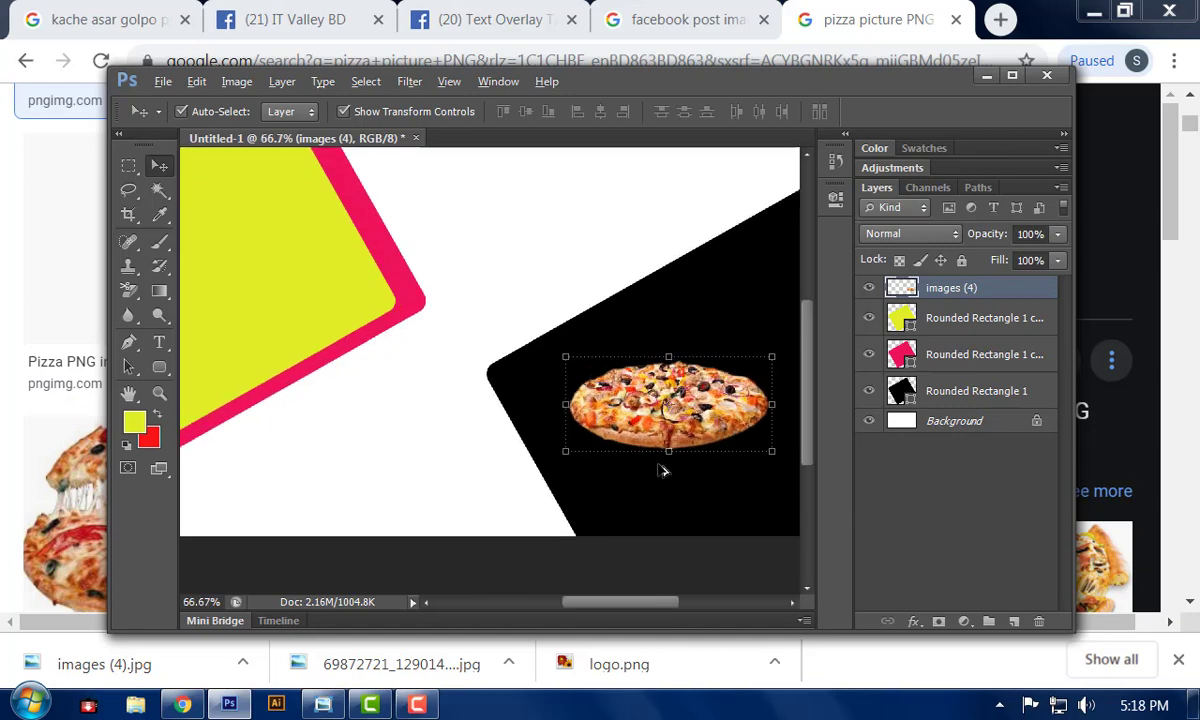
scroll(658, 465, "up", 4)
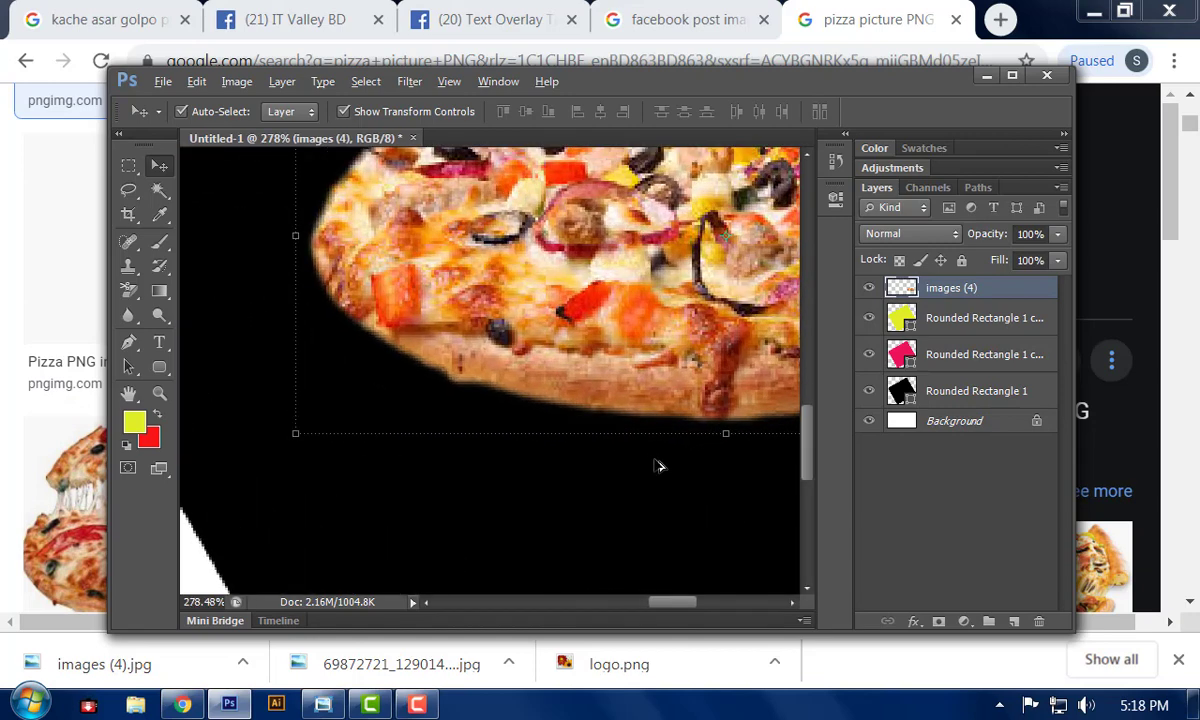
scroll(658, 465, "down", 5)
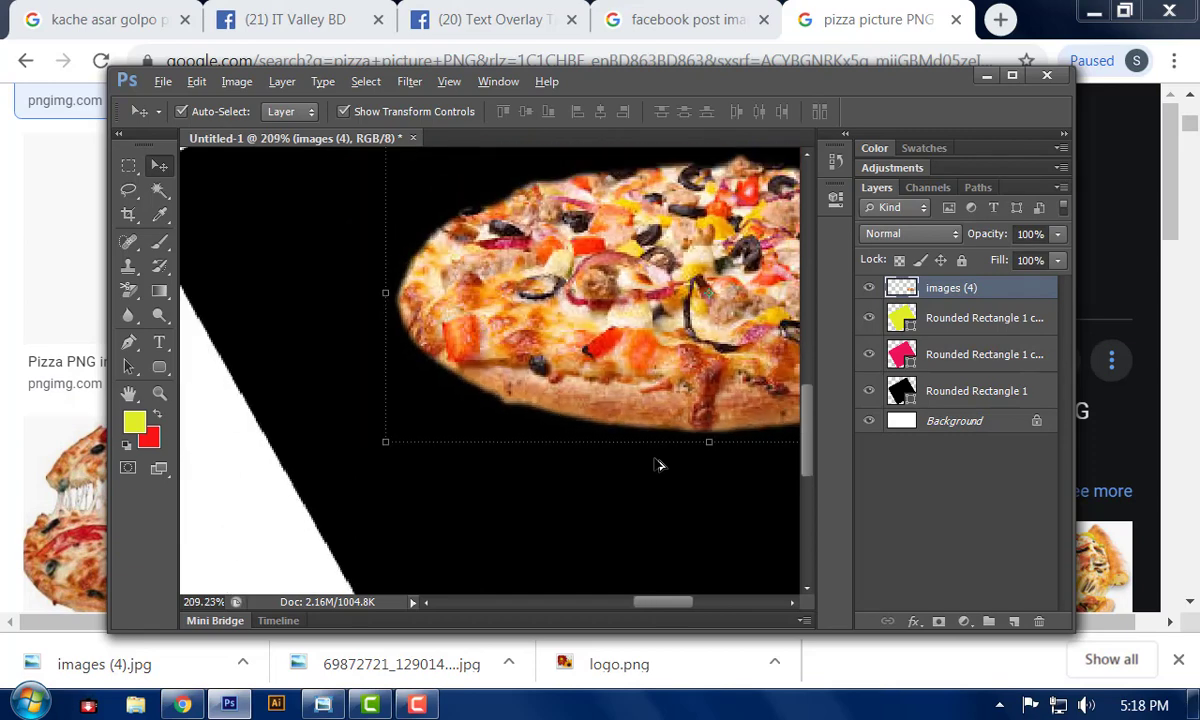
scroll(652, 460, "down", 3)
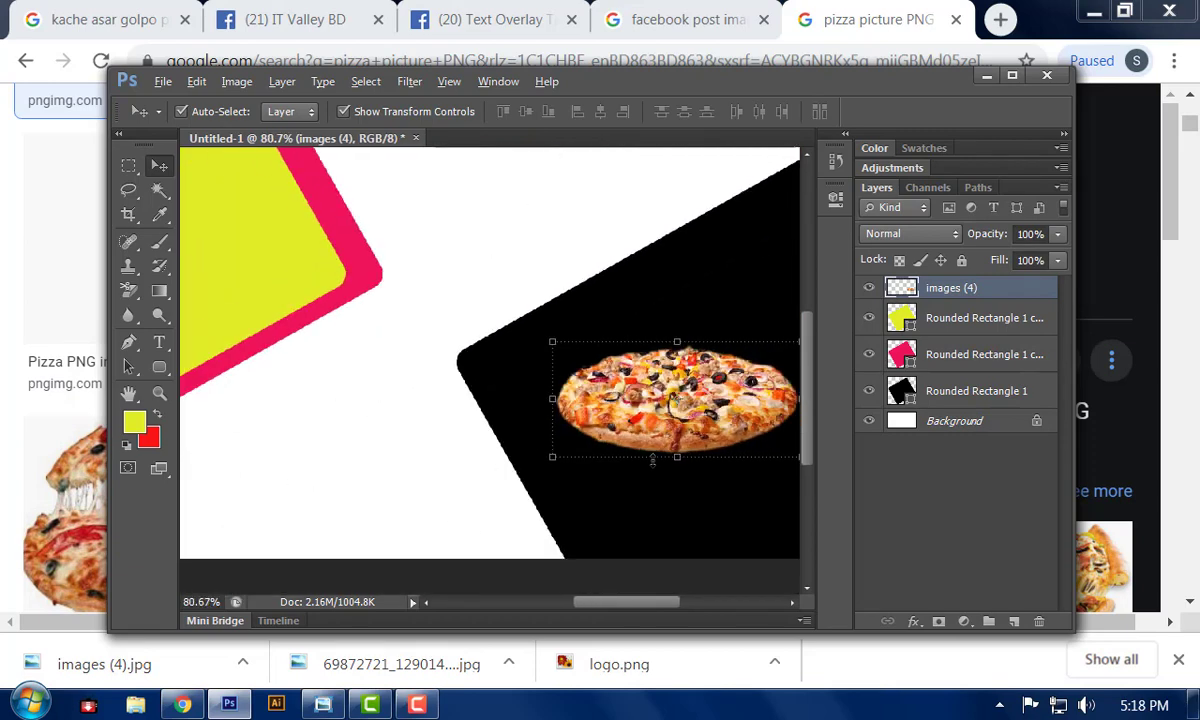
left_click_drag(663, 390, 693, 404)
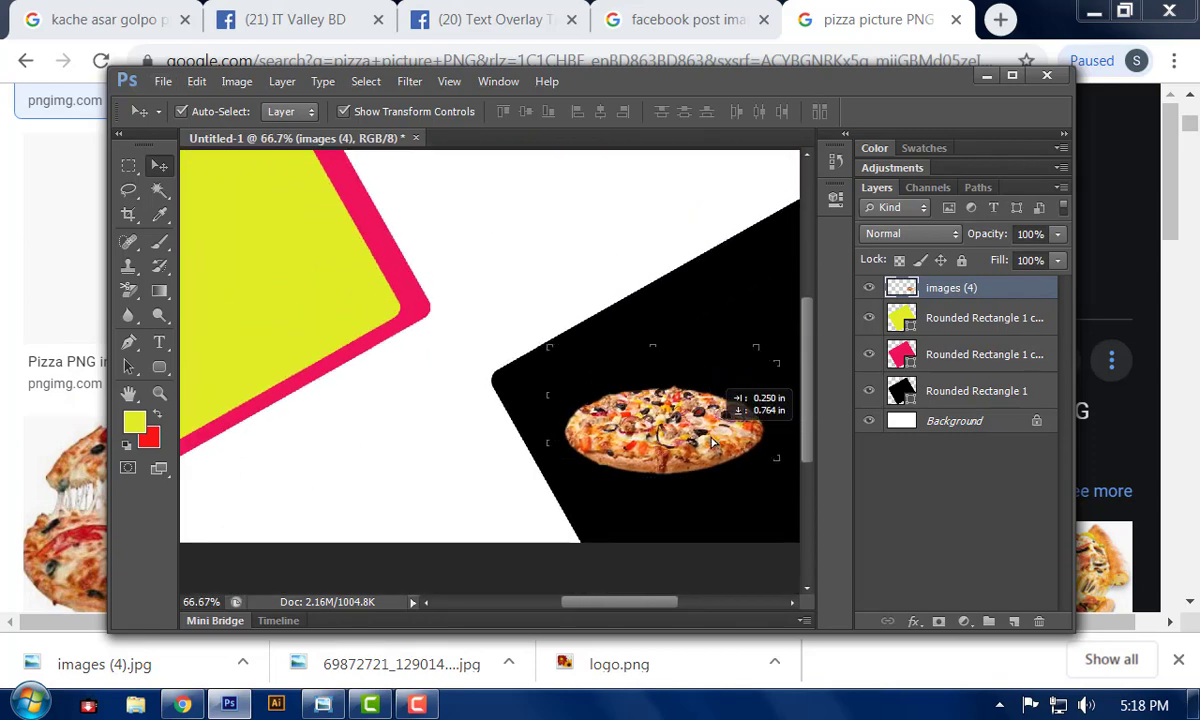
left_click(610, 325)
left_click(420, 585)
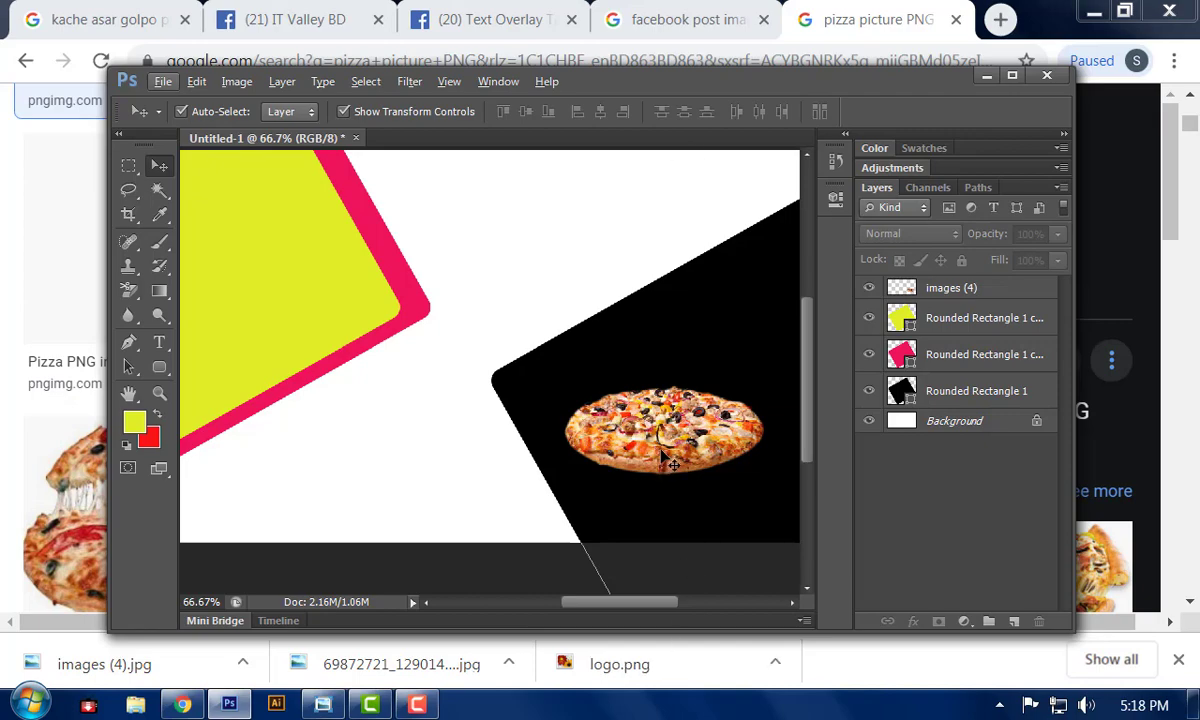
left_click(627, 432)
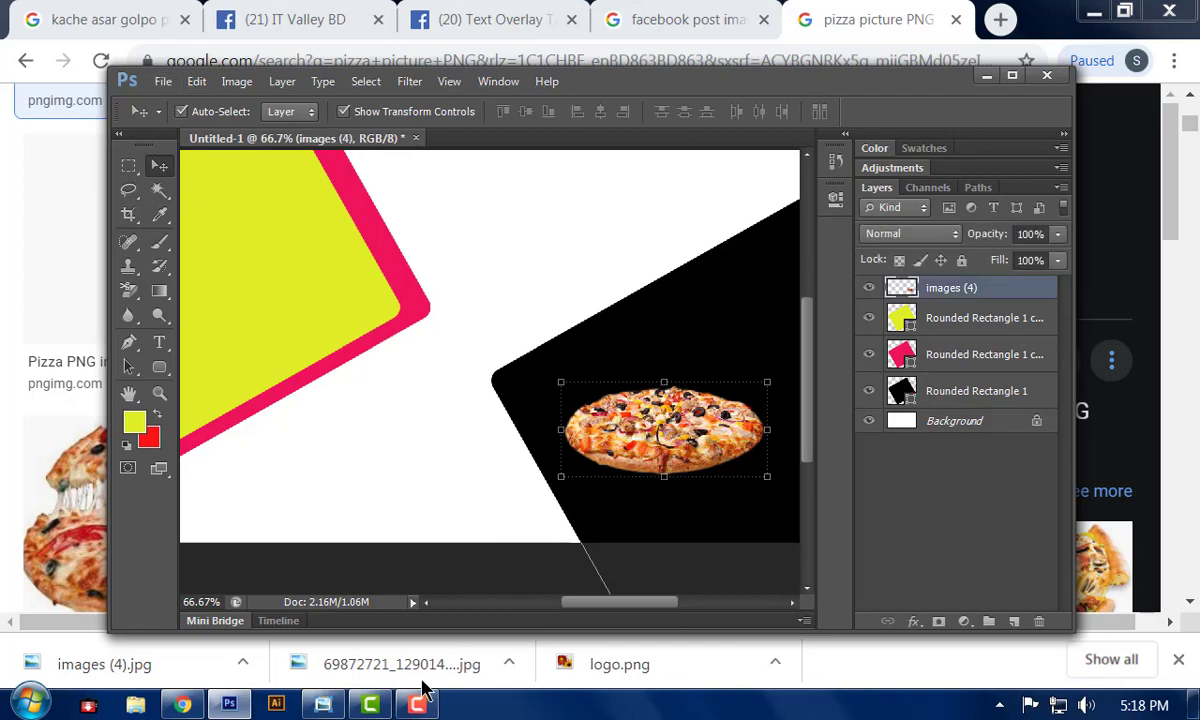
- Switch to Windows Photo Viewer to review the reference pizza post's food images, and return to Photoshop
left_click(400, 650)
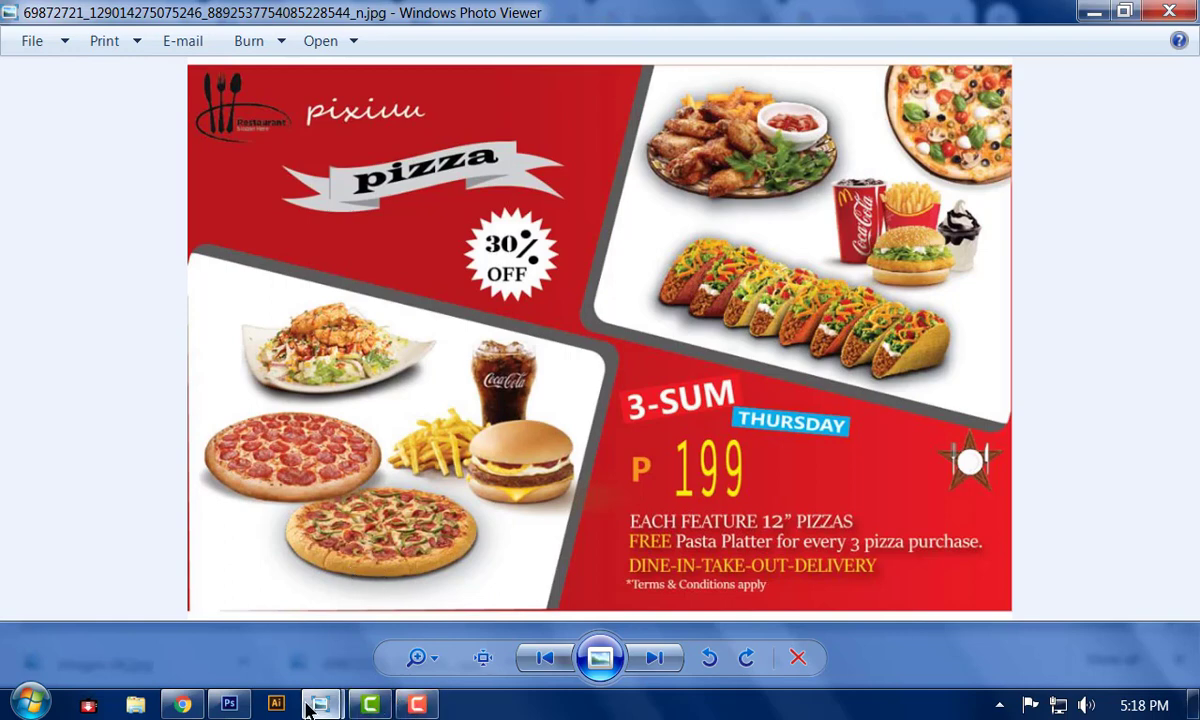
left_click(229, 705)
left_click(700, 345)
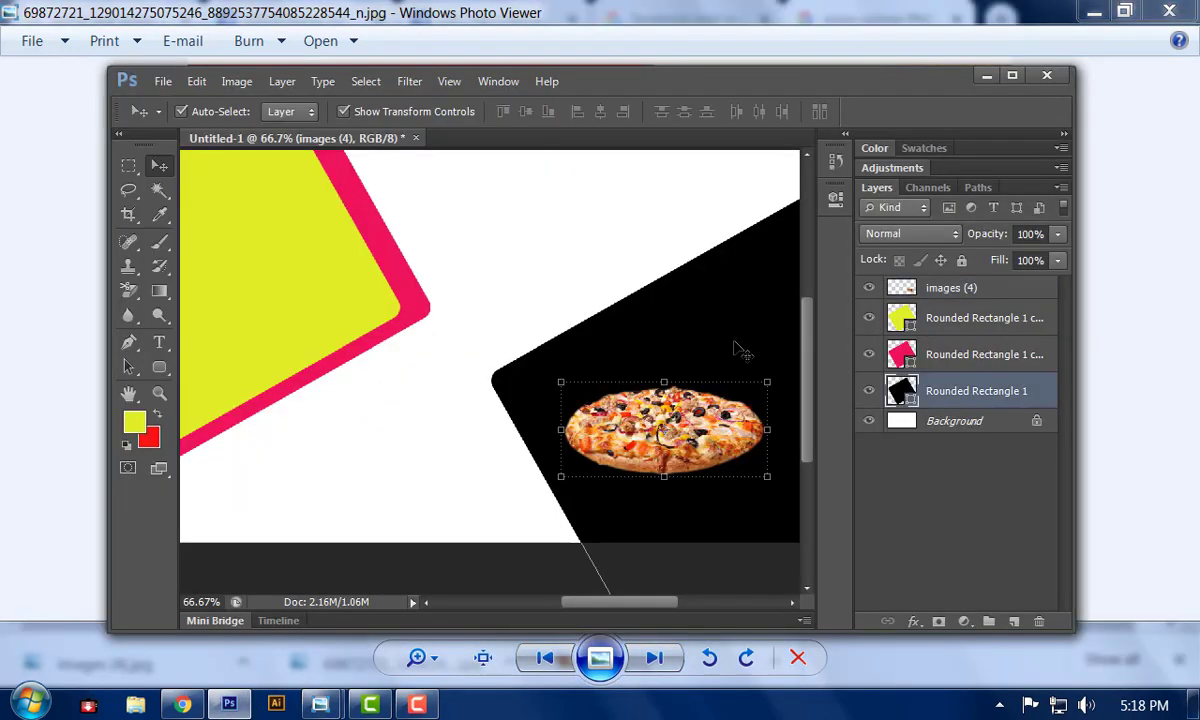
- Move the pizza cutout onto the white area between the yellow-and-pink shape and the black rounded rectangle
left_click_drag(684, 428, 530, 235)
scroll(576, 442, "up", 3)
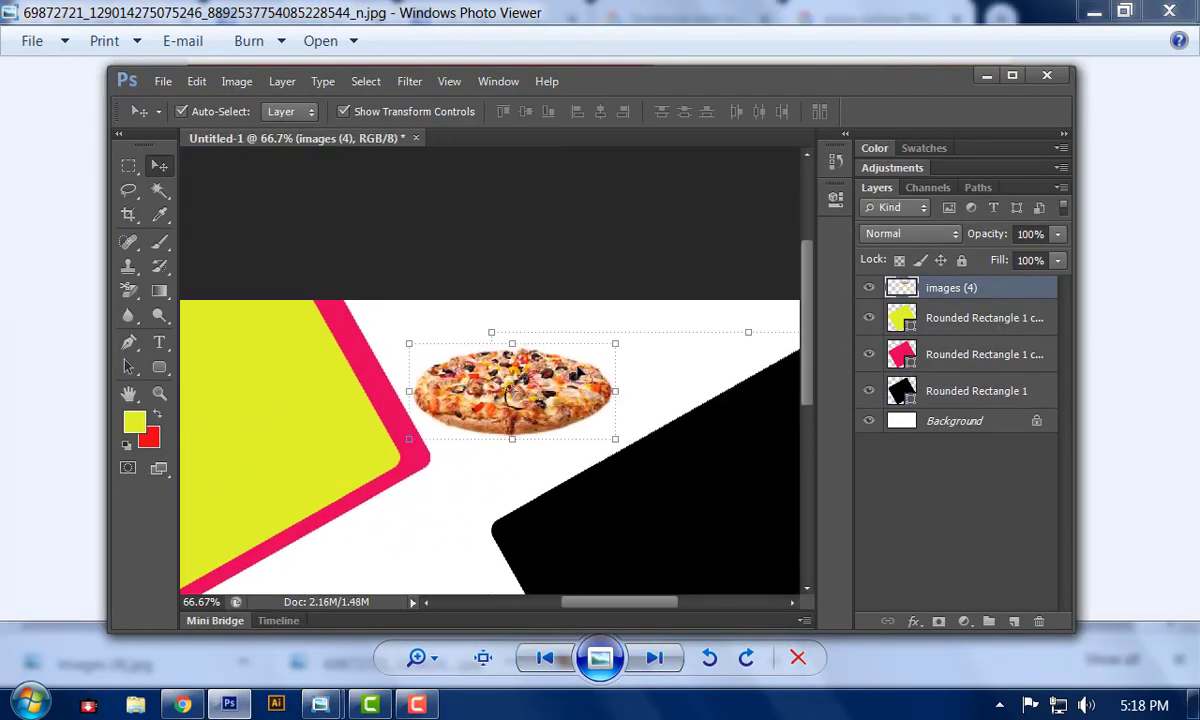
scroll(576, 442, "down", 1)
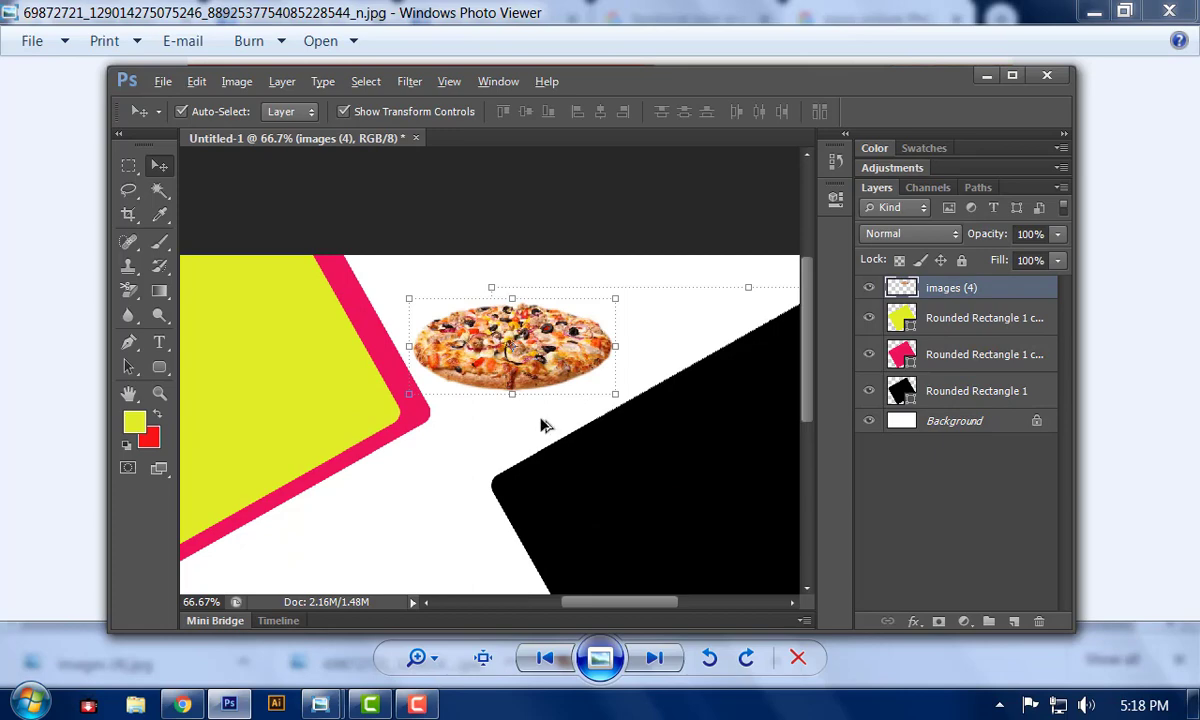
scroll(544, 420, "up", 3)
left_click(485, 442)
left_click_drag(520, 310, 565, 283)
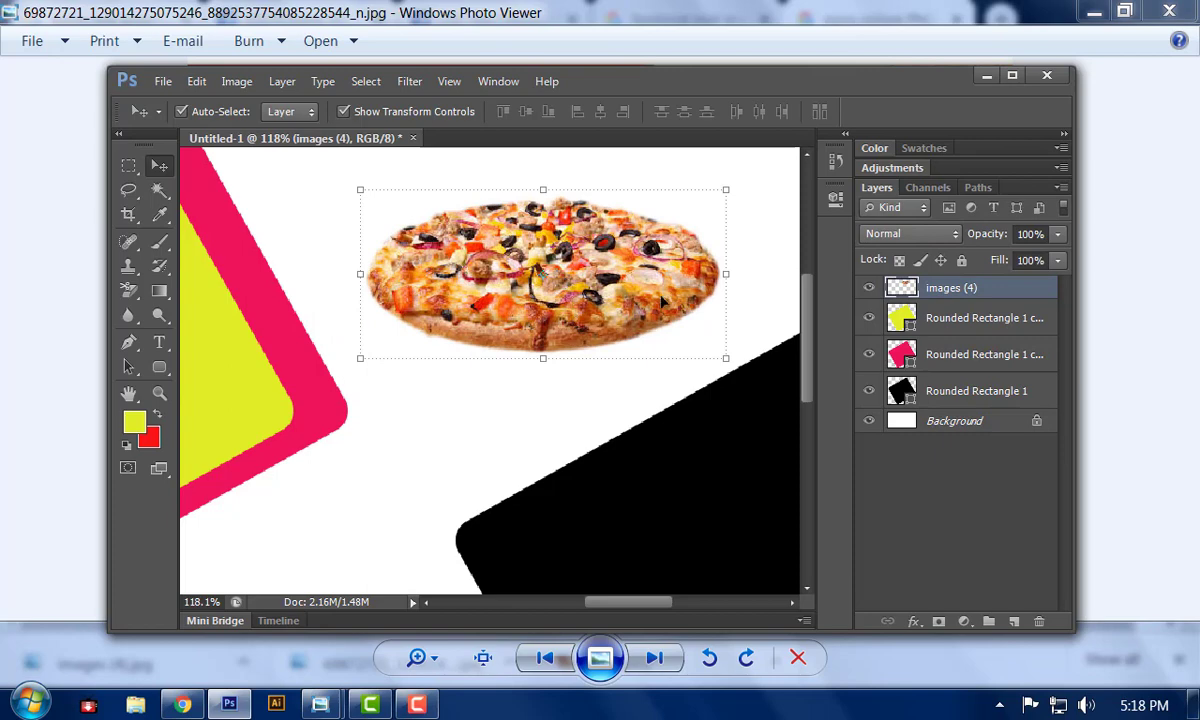
- Add a new empty layer above the pizza layer
left_click(1013, 621)
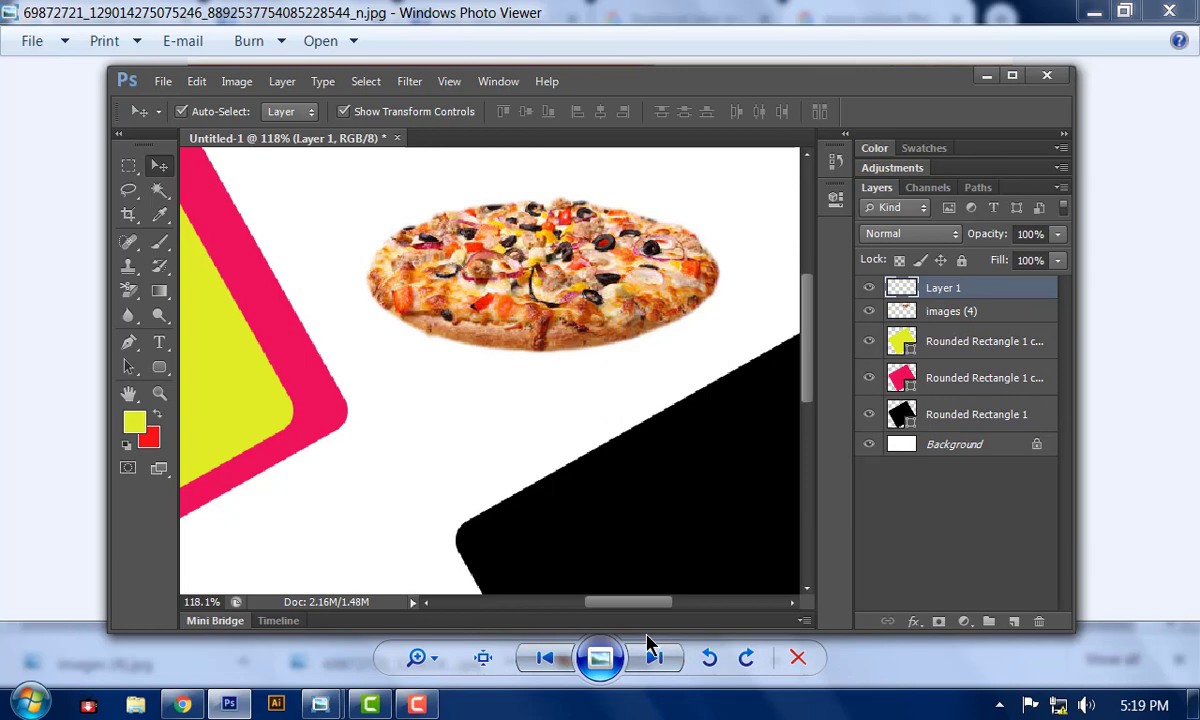
- Set the foreground color to black (000000)
key("i")
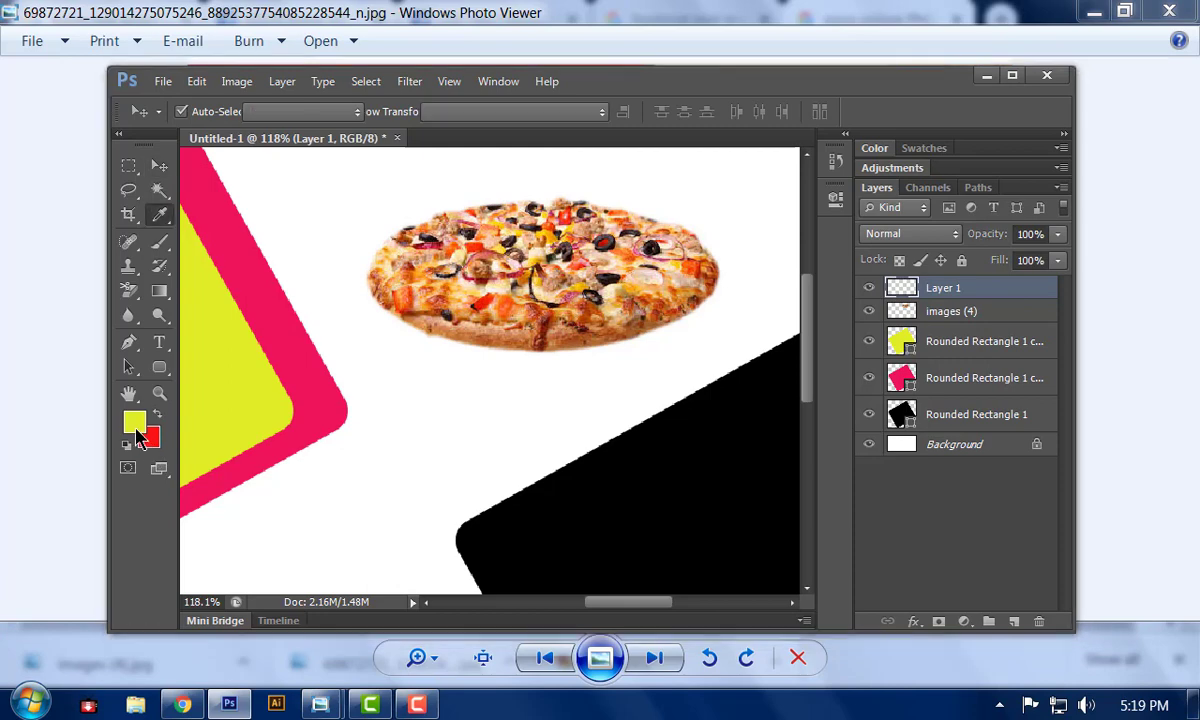
left_click(134, 424)
left_click(895, 480)
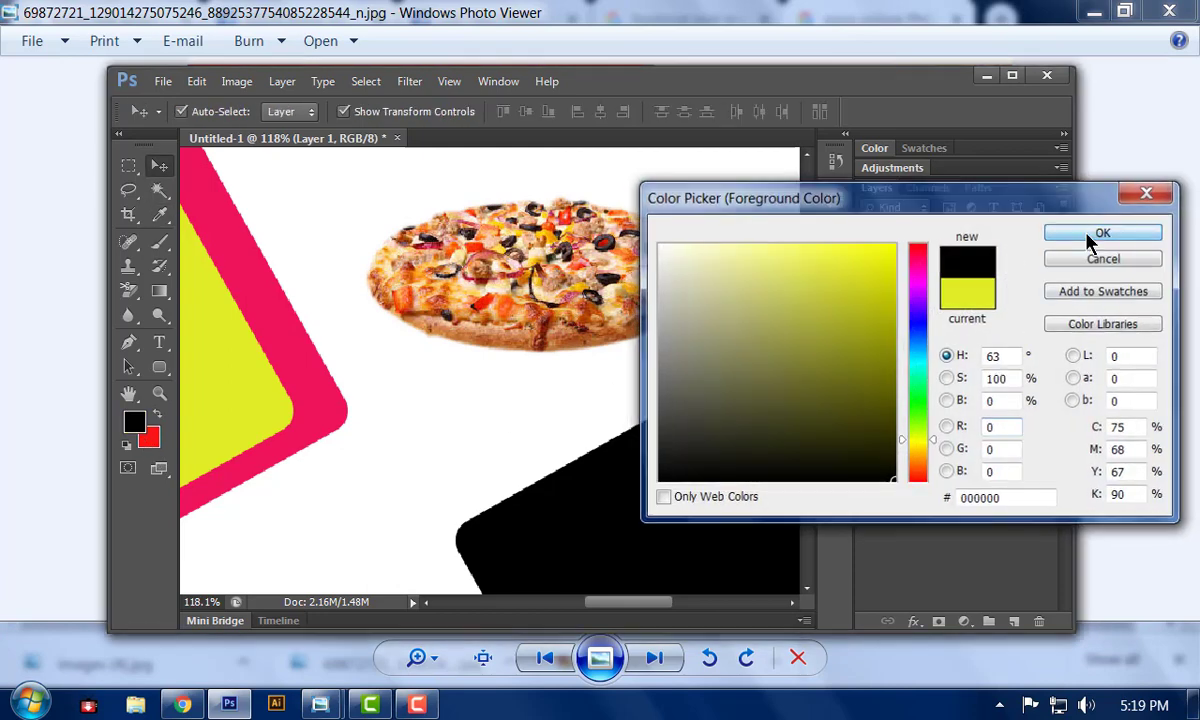
left_click(1100, 234)
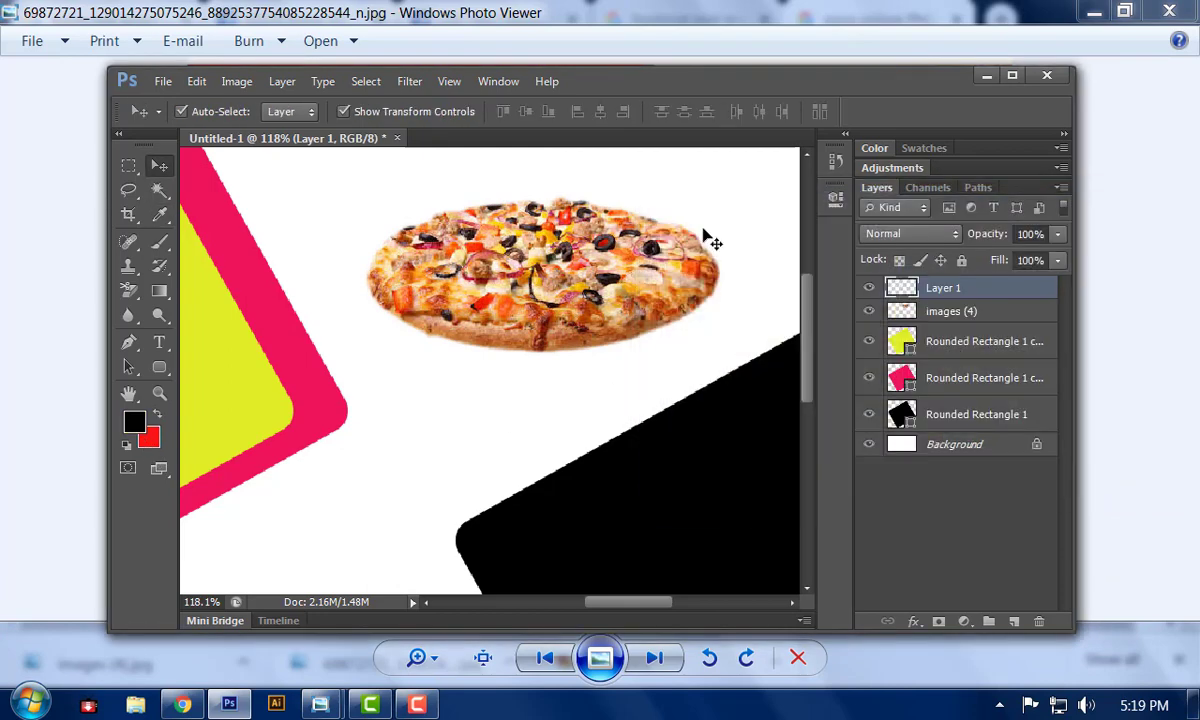
- Activate the Brush tool and set the soft brush size to 100 px
left_click(160, 243)
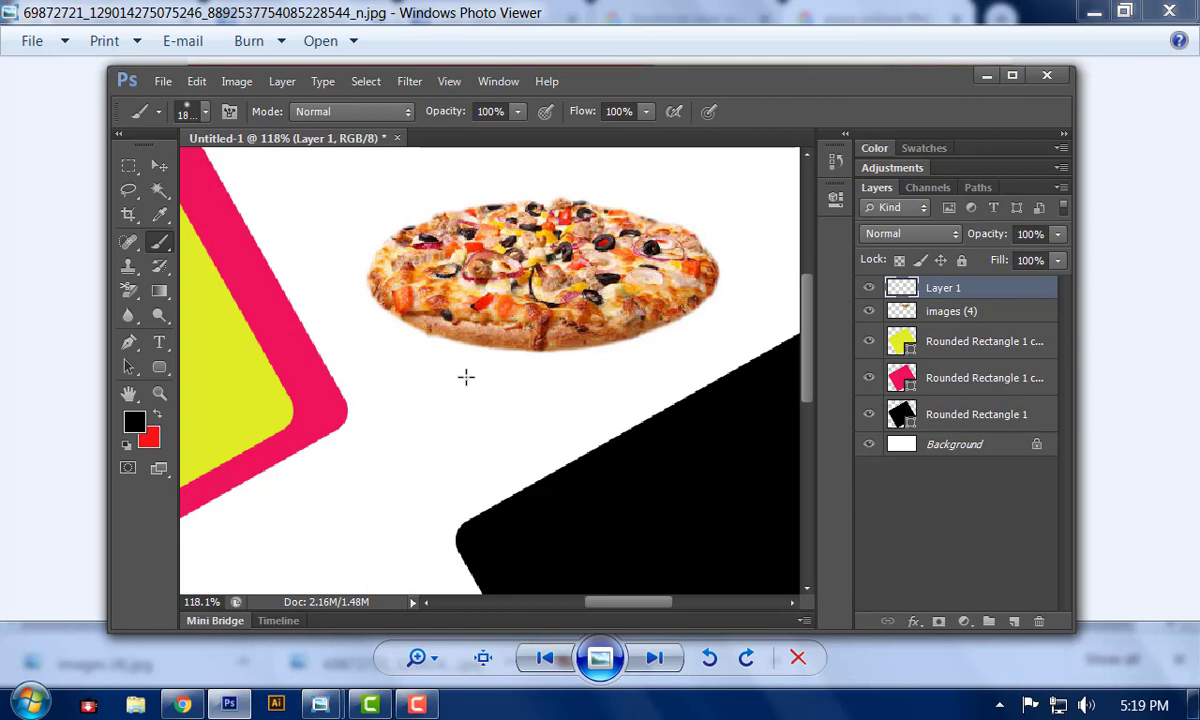
key("bracketleft")
key("bracketright")
key("bracketright")
key("bracketright")
key("bracketright")
key("bracketright")
key("bracketright")
key("bracketright")
key("bracketright")
key("bracketright")
key("bracketright")
key("bracketright")
key("bracketright")
key("bracketright")
key("bracketright")
key("bracketright")
key("bracketright")
key("bracketleft")
key("bracketleft")
key("bracketleft")
key("bracketleft")
key("bracketleft")
key("bracketleft")
key("bracketright")
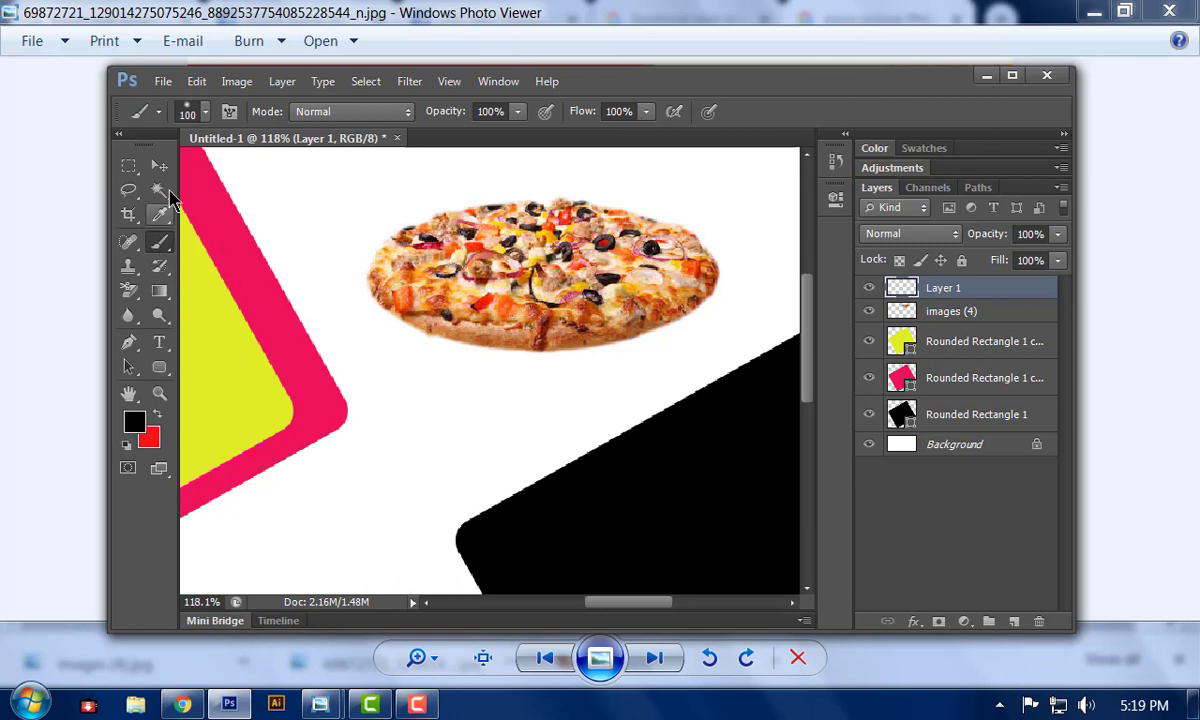
- Pick the soft round 14 px brush preset with 0% hardness
left_click(205, 113)
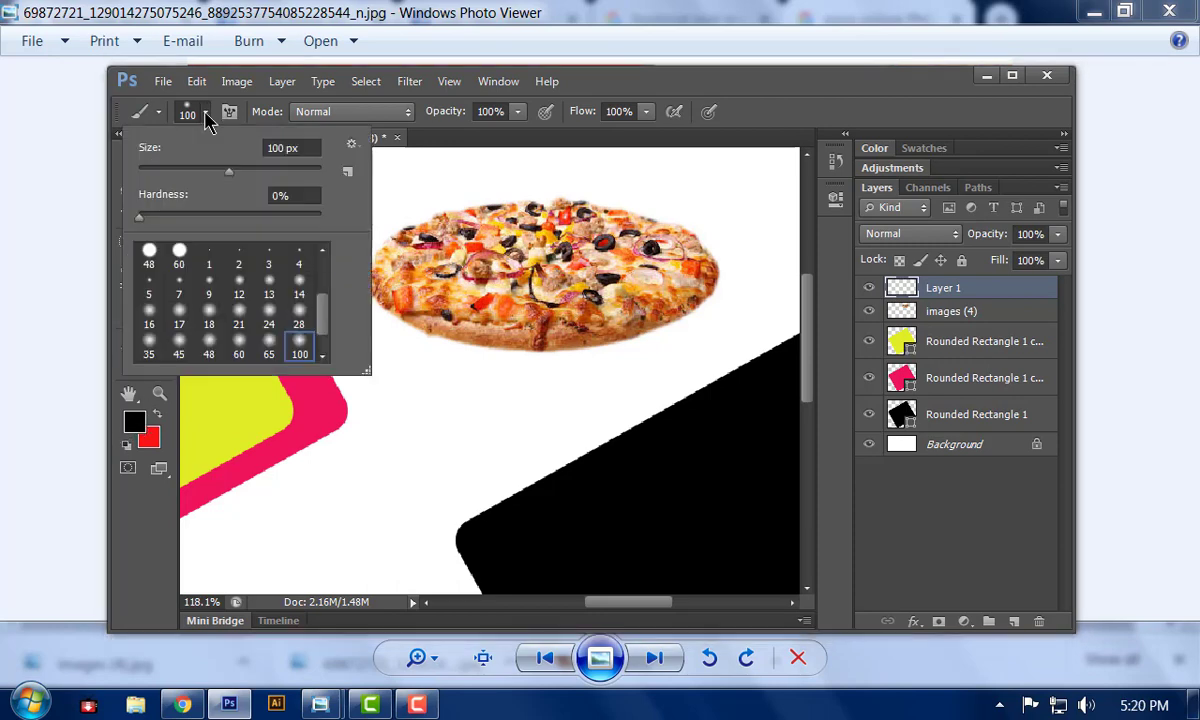
left_click(268, 312)
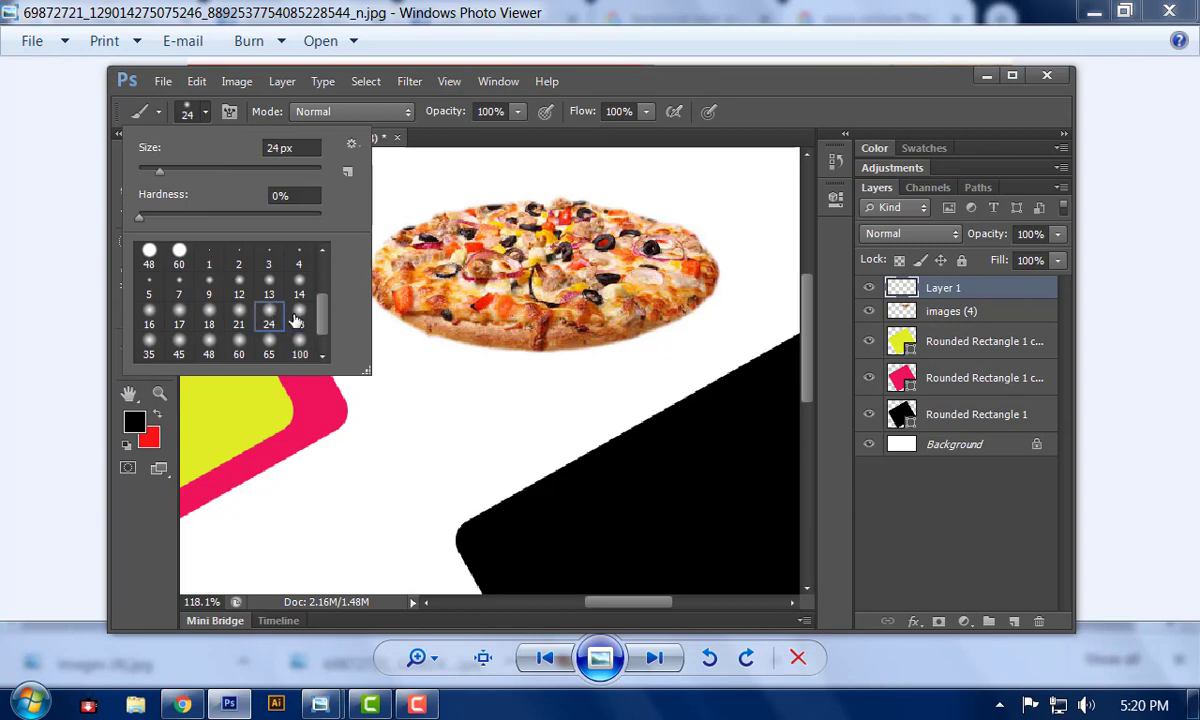
left_click(299, 312)
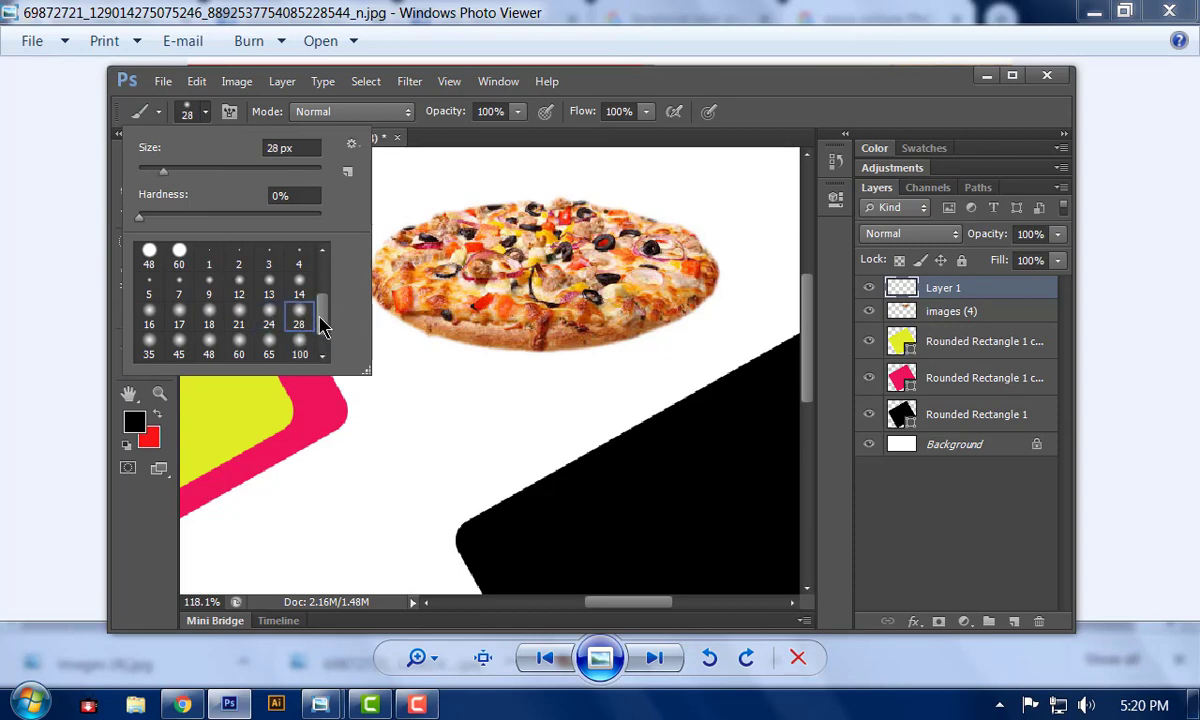
scroll(324, 310, "up", 3)
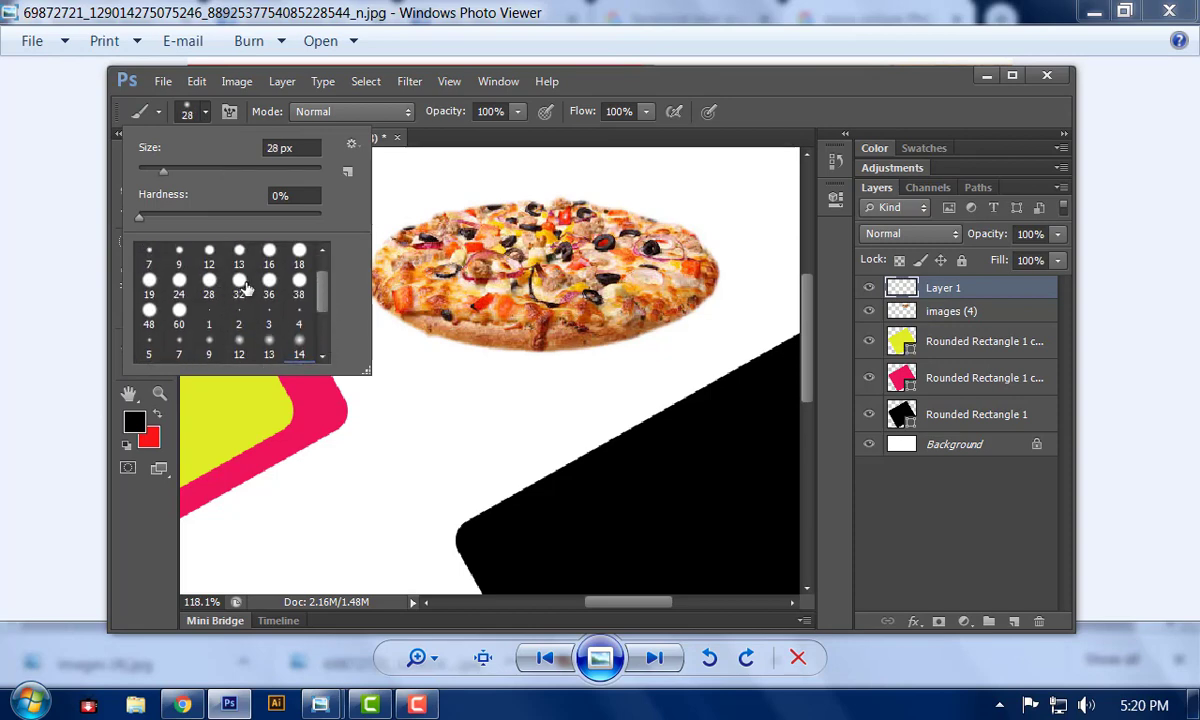
left_click(237, 279)
left_click(268, 343)
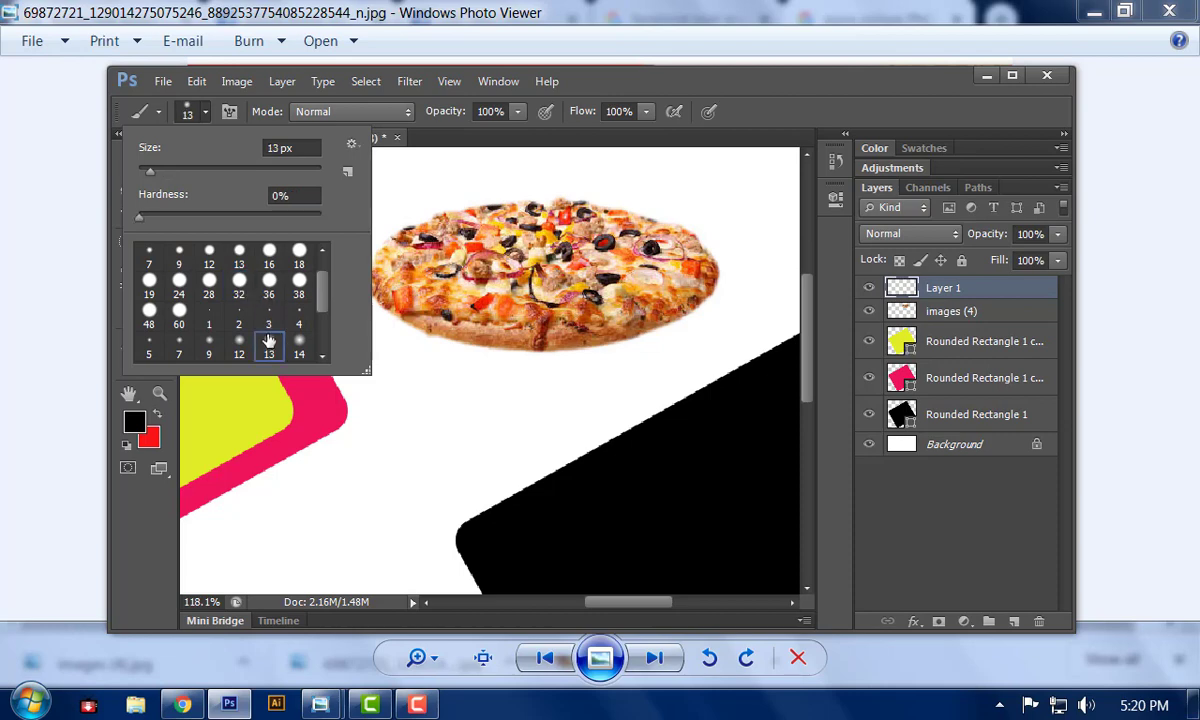
left_click(299, 346)
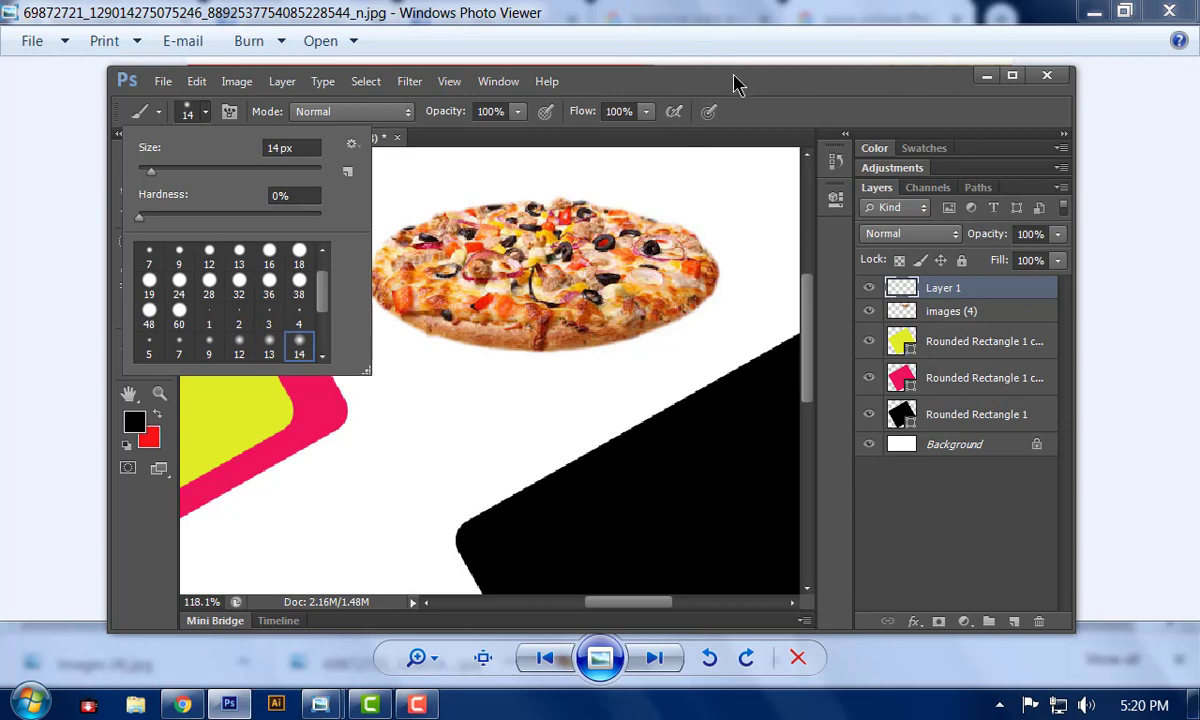
left_click(690, 78)
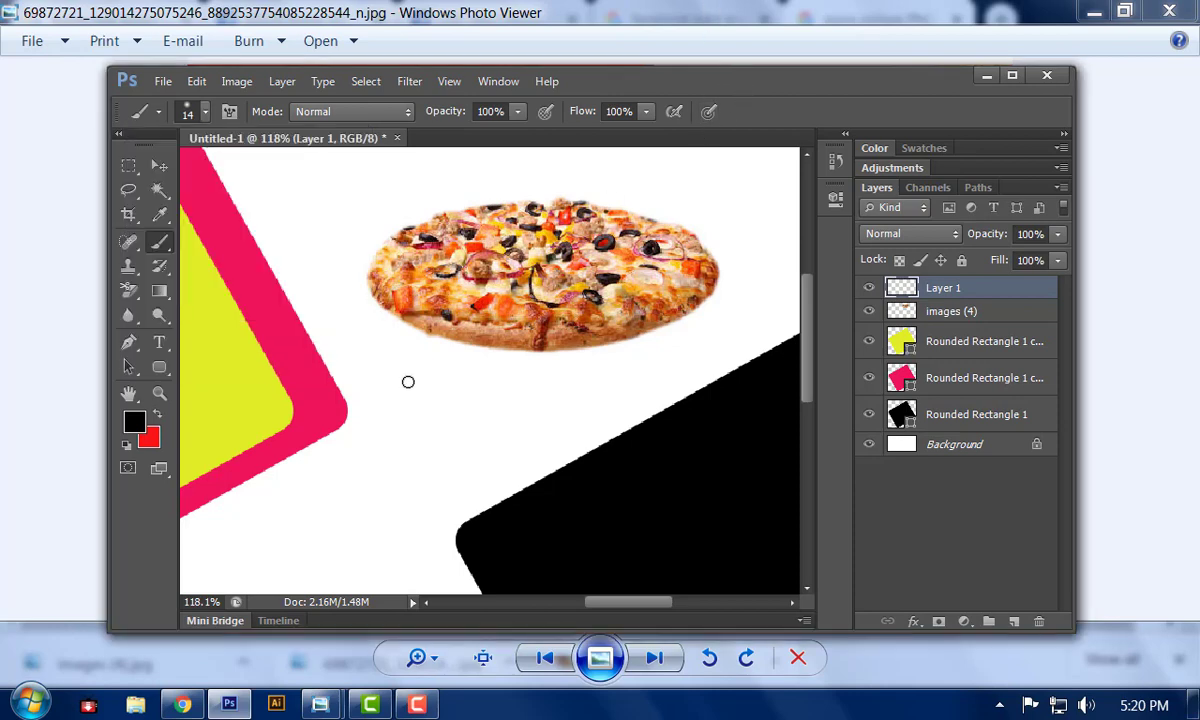
- Set the soft brush size to 70 px and paint a single black dab on Layer 1 just below the pizza
key("bracketright")
key("bracketright")
key("bracketright")
key("bracketright")
key("bracketright")
key("bracketright")
key("bracketright")
key("bracketright")
key("bracketright")
key("bracketright")
key("bracketright")
key("bracketright")
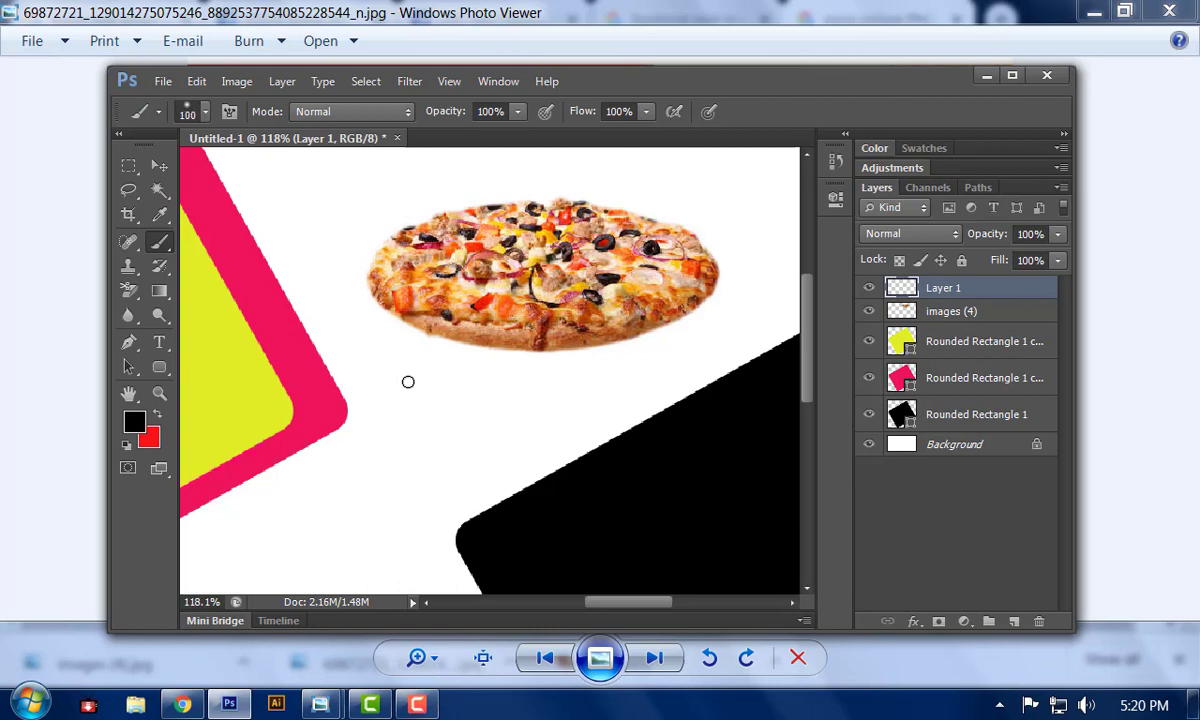
key("bracketleft")
key("bracketleft")
key("bracketleft")
key("bracketleft")
left_click(463, 402)
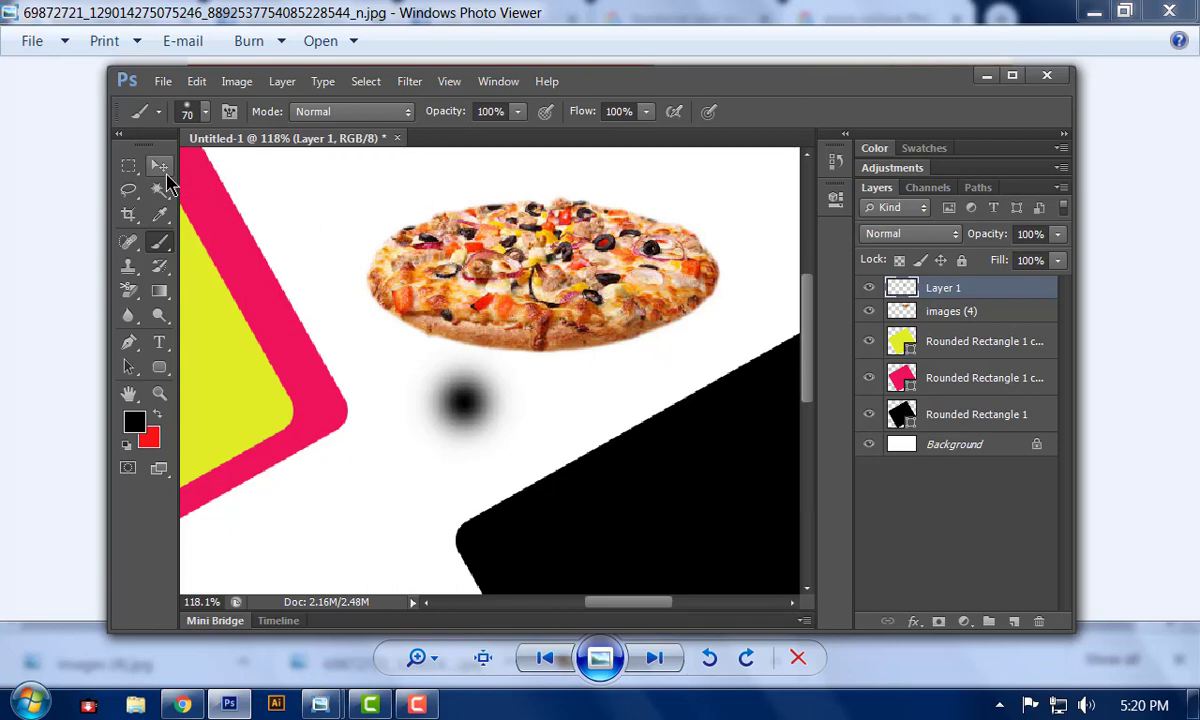
- Stretch the black dab horizontally with Free Transform into a wide, flat shadow centered under the pizza's bottom edge
key("v")
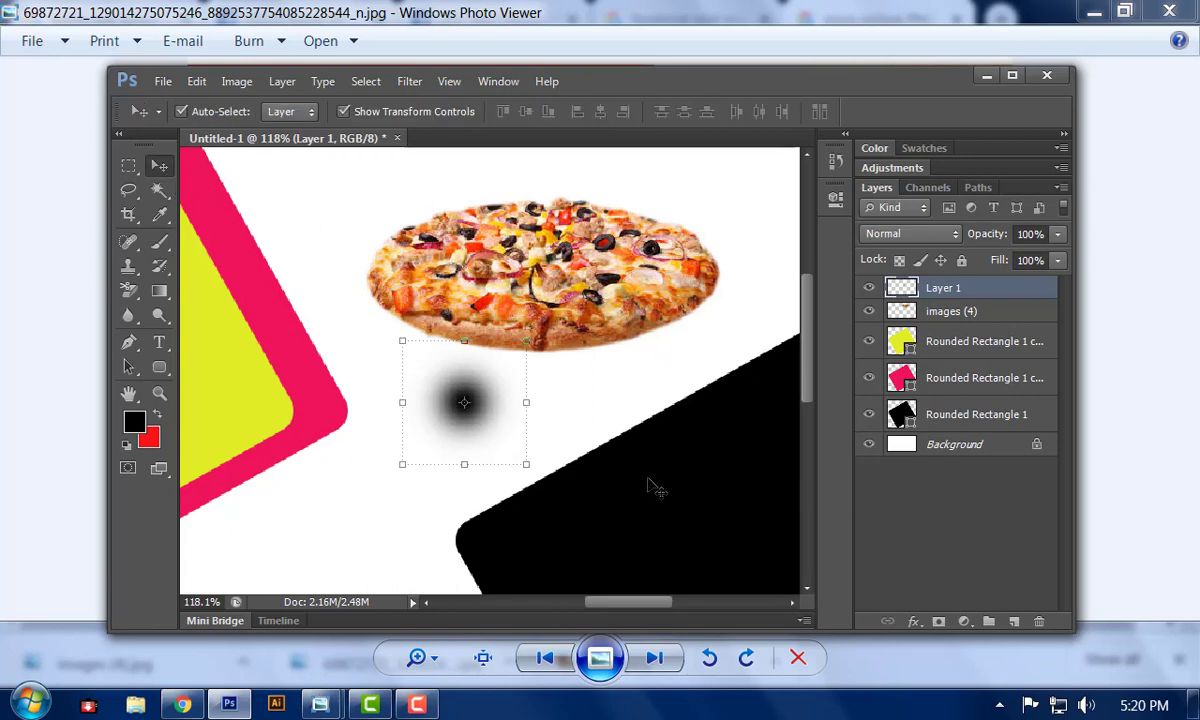
key("ctrl+t")
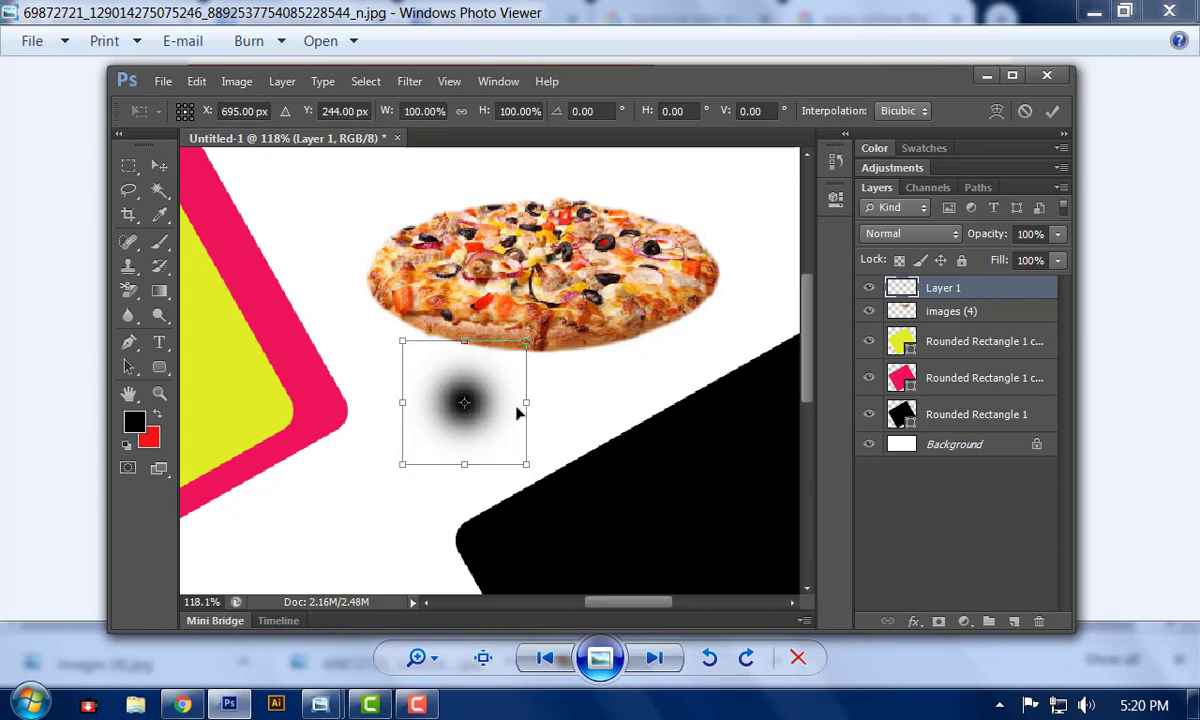
left_click_drag(527, 402, 850, 400)
left_click_drag(563, 403, 438, 336)
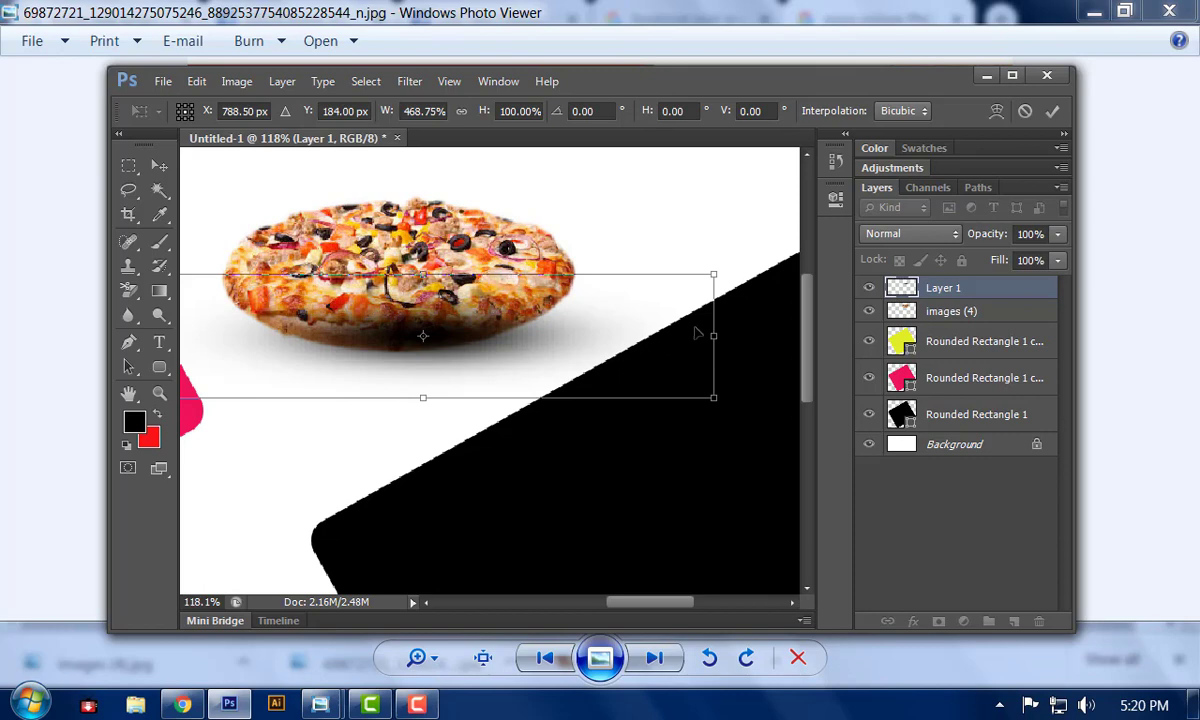
left_click_drag(713, 336, 766, 336)
scroll(554, 428, "down", 3)
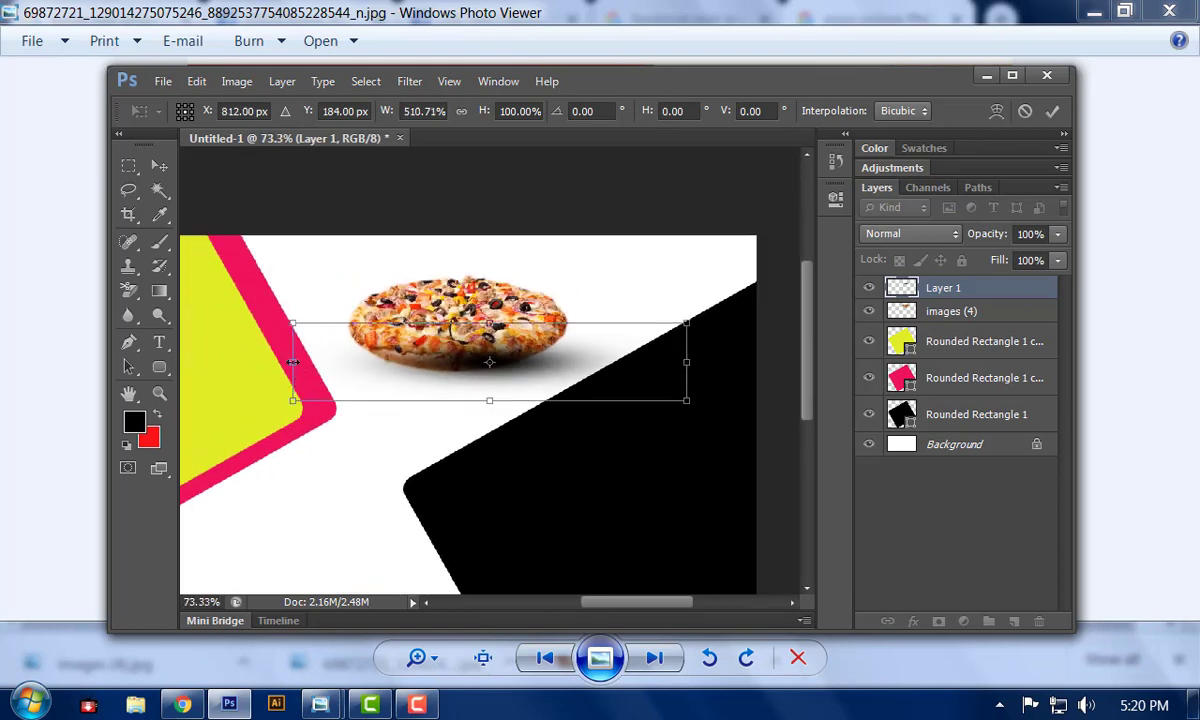
left_click_drag(291, 362, 174, 362)
left_click_drag(487, 367, 577, 367)
key("Return")
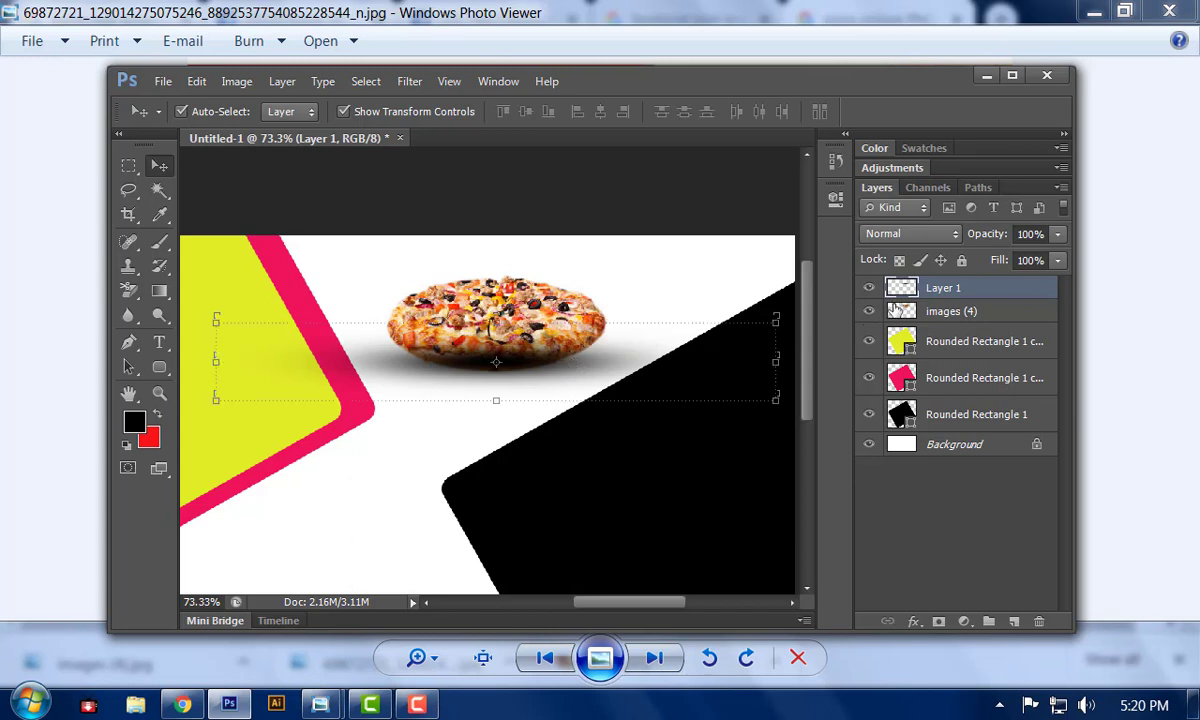
- Move Layer 1 beneath the images (4) layer and shift the shadow slightly to the right under the pizza
left_click_drag(892, 285, 903, 320)
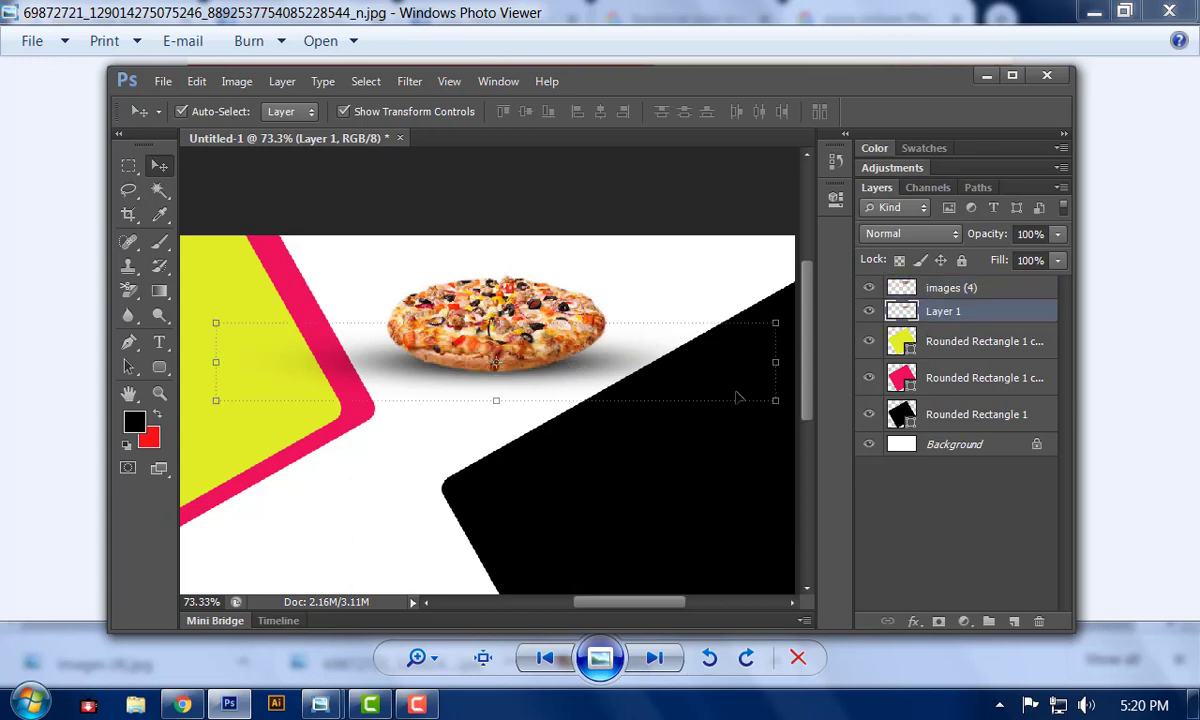
left_click(648, 272)
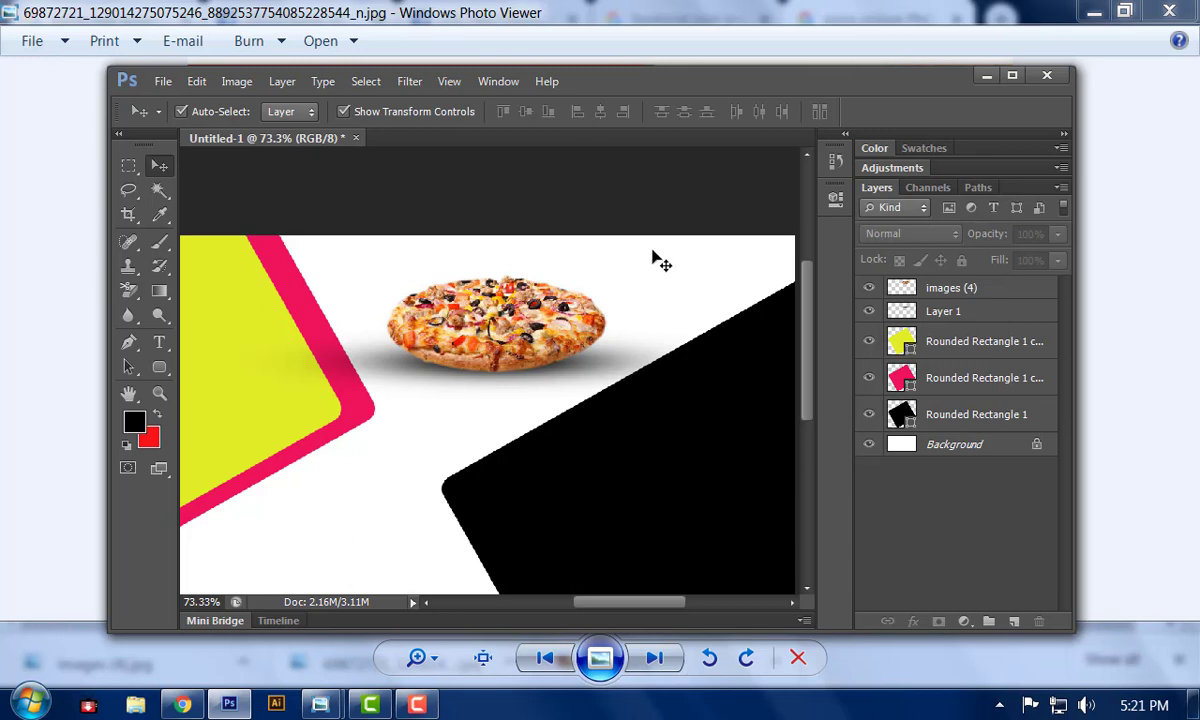
left_click_drag(578, 332, 603, 369)
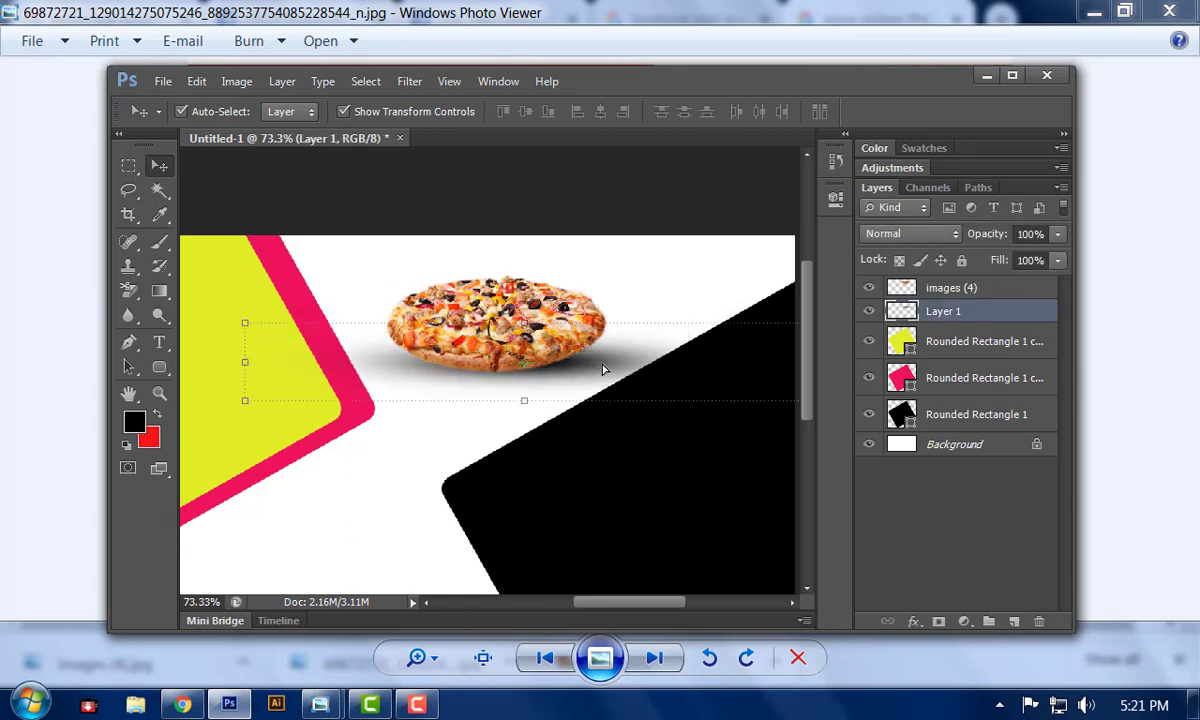
left_click(500, 255)
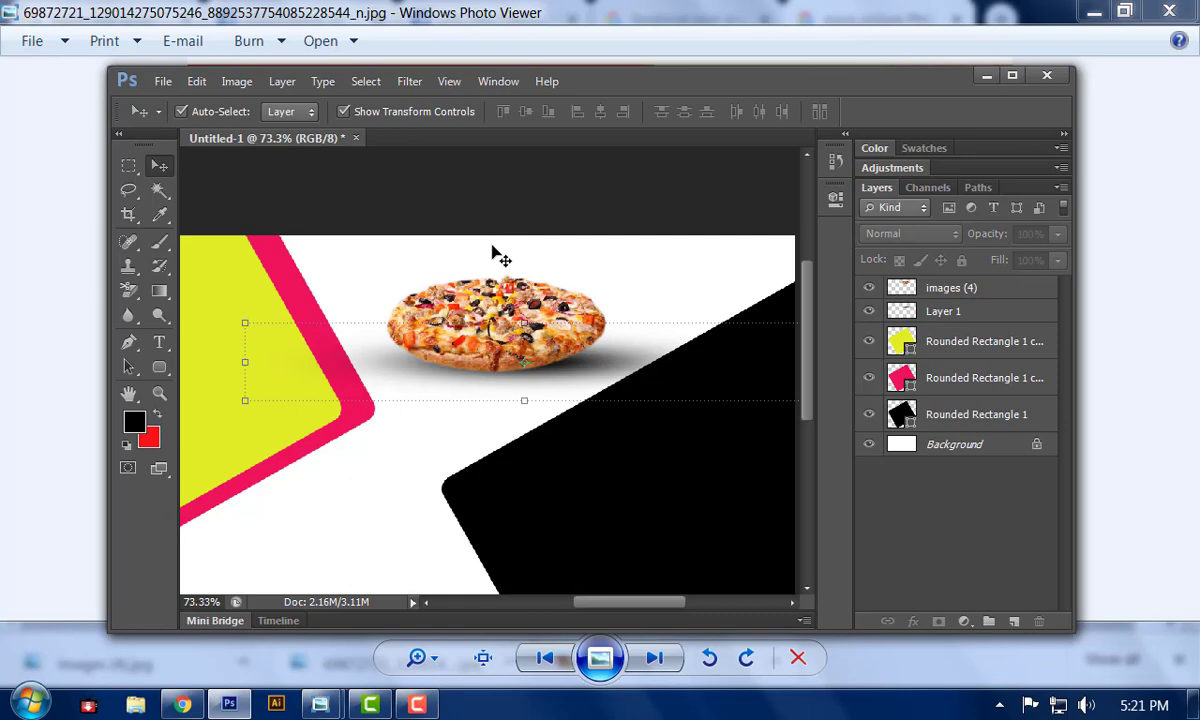
- Select the pizza, shadow and all three rounded rectangle layers and delete them, leaving only the Background
scroll(492, 252, "down", 4)
left_click_drag(428, 268, 770, 535)
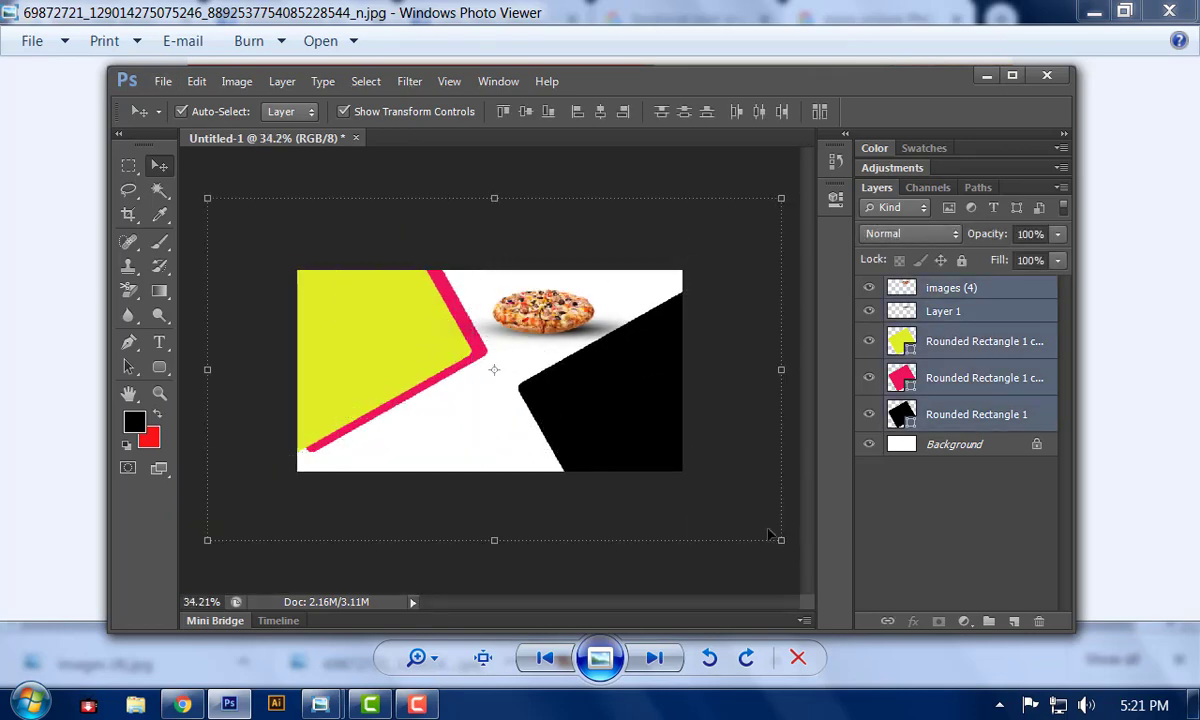
key("Delete")
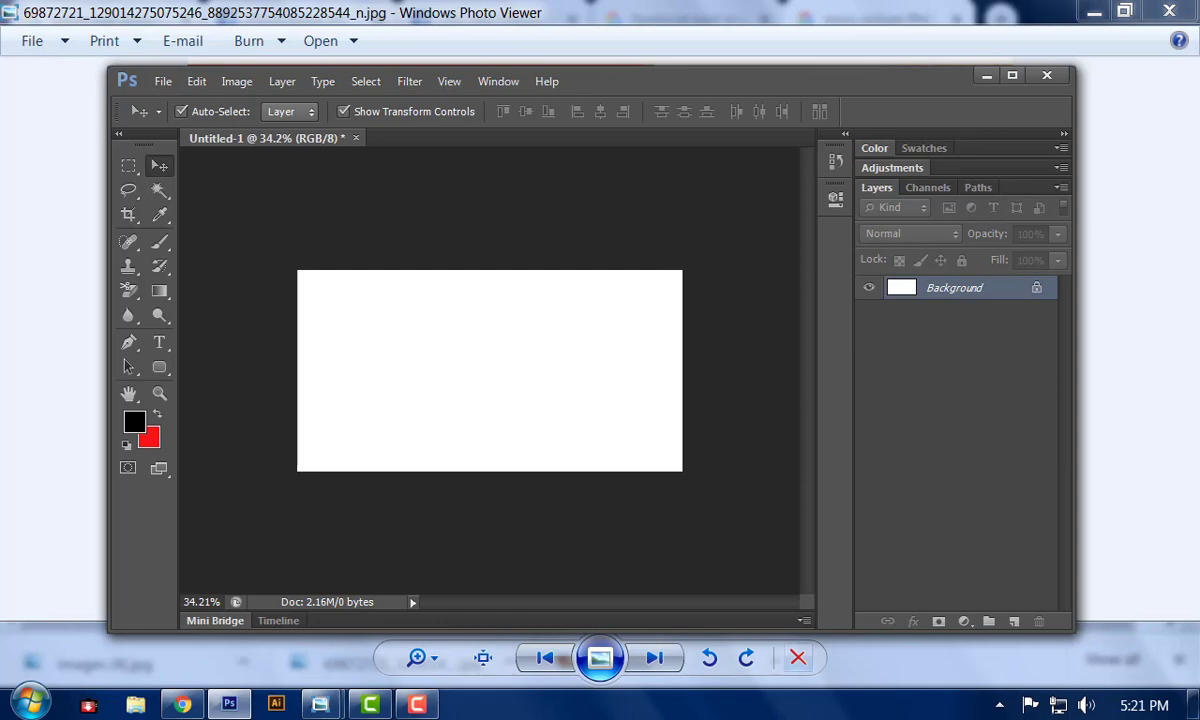
- Switch to Chrome and search Google Images for "sprite png" in a new tab
left_click(184, 705)
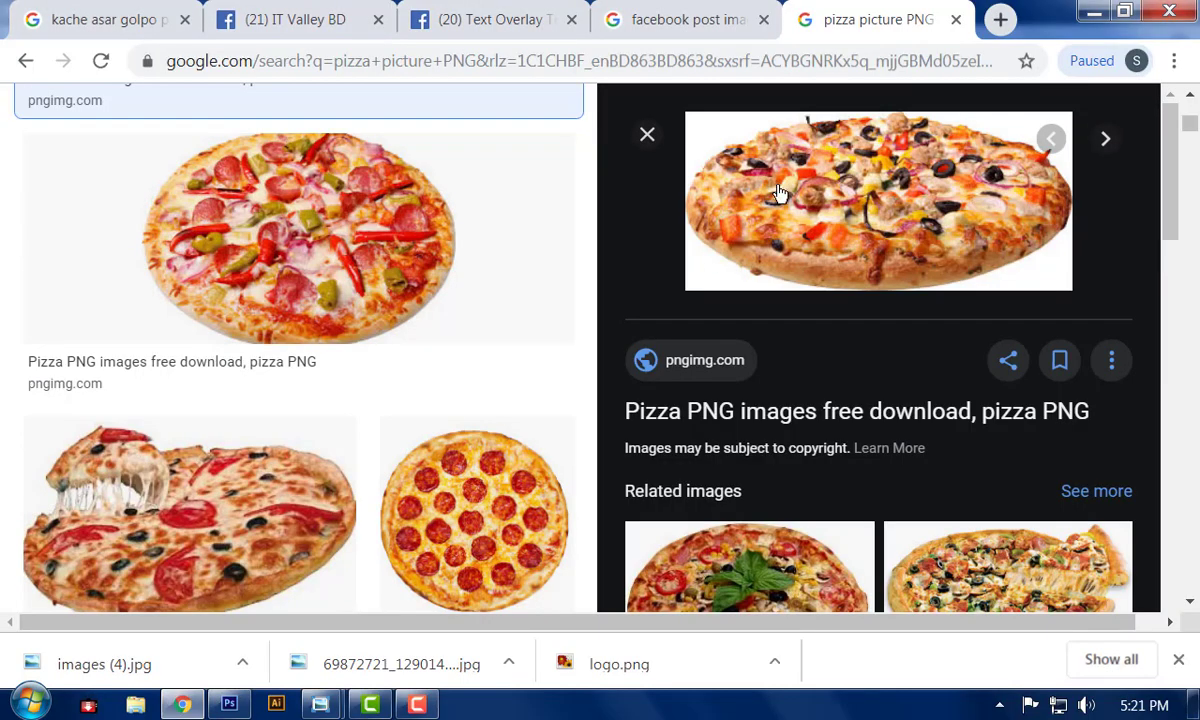
left_click(999, 19)
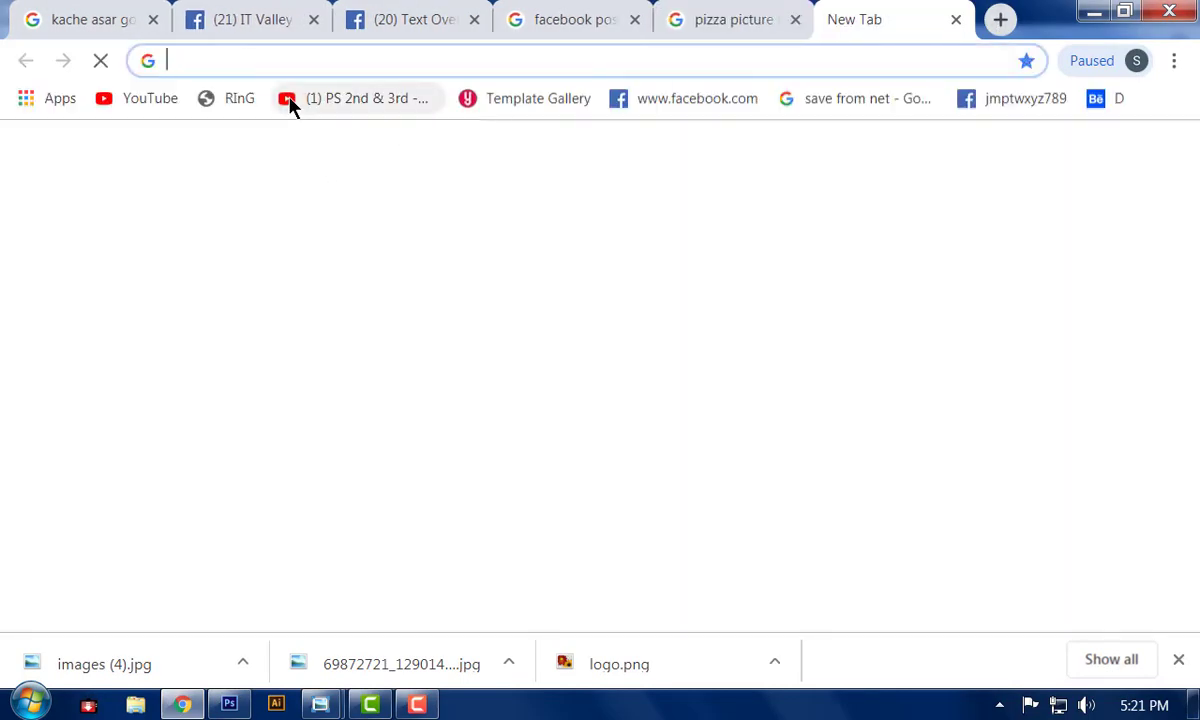
type("sp")
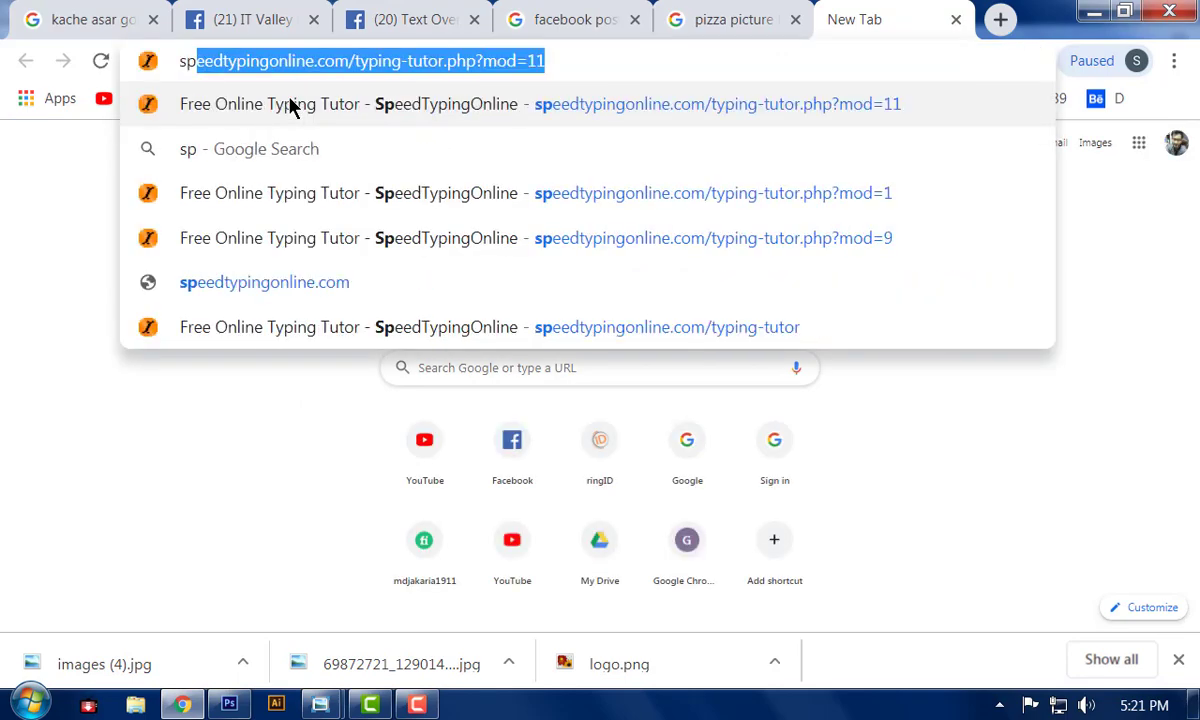
type("rite")
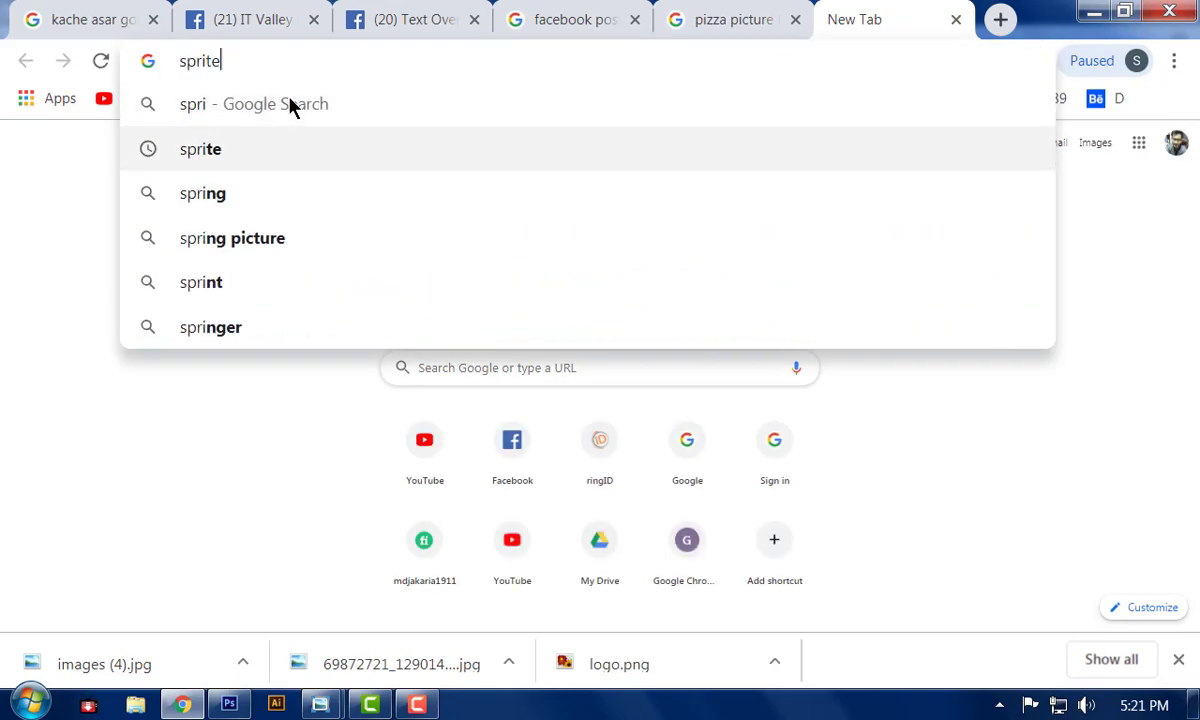
type(" png")
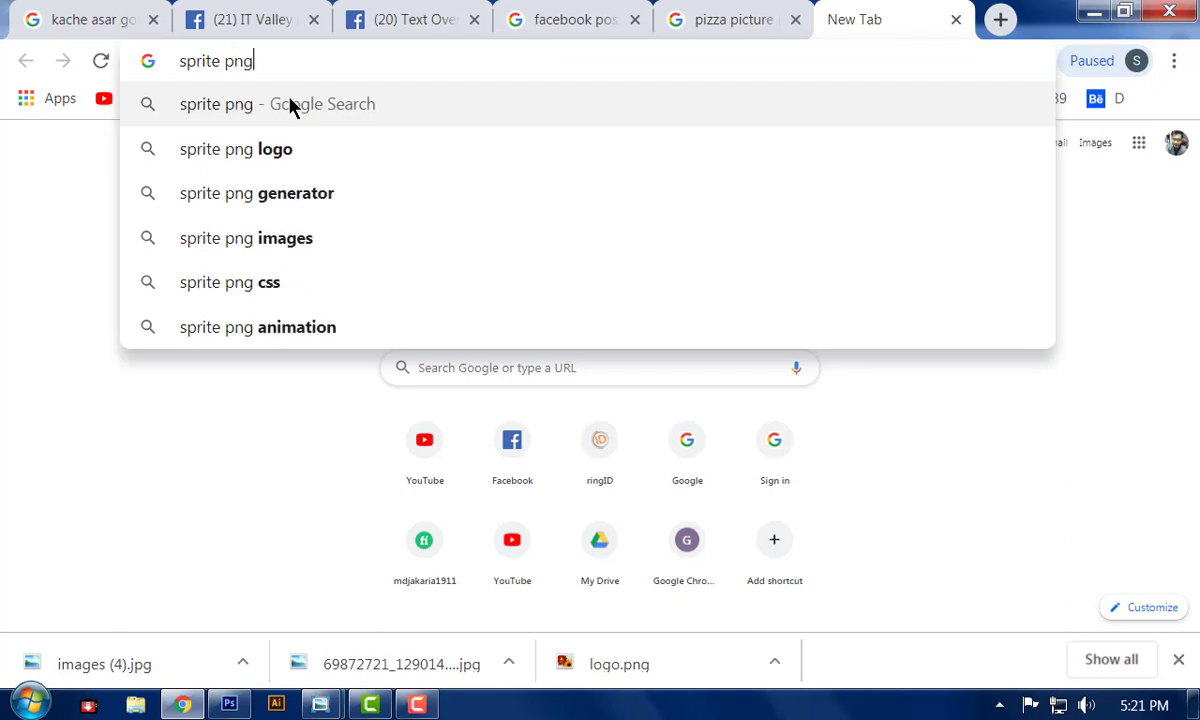
key("Return")
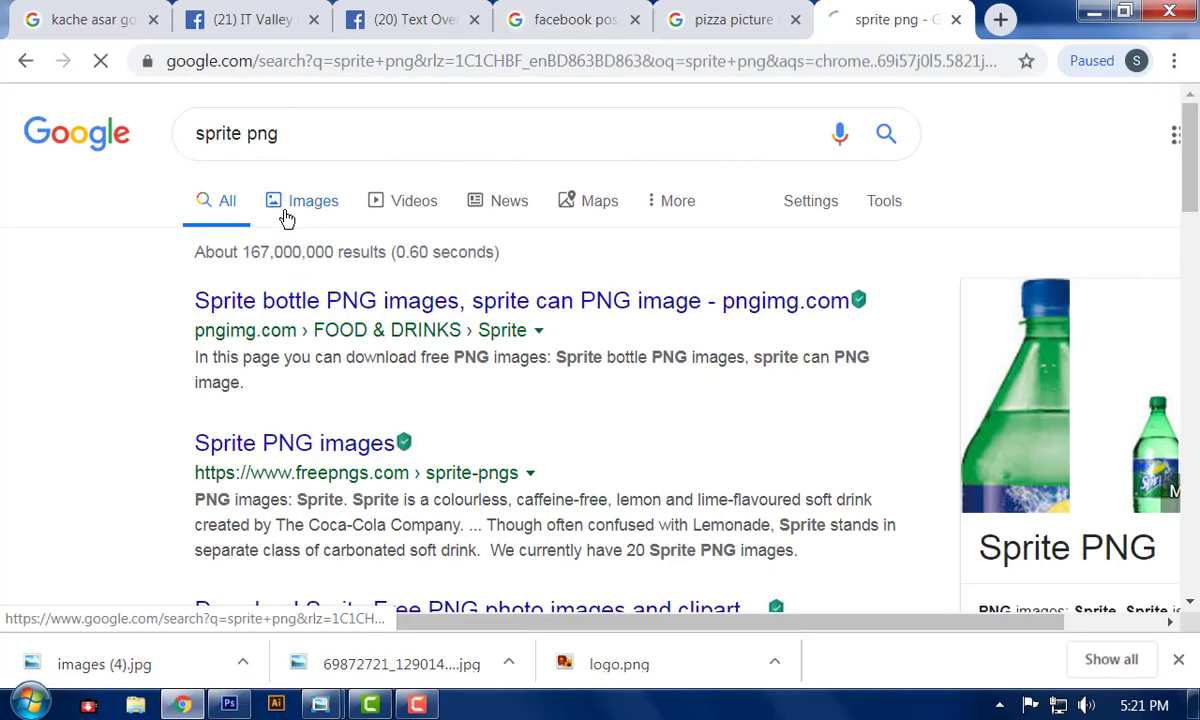
left_click(314, 214)
- Save the full-size image of the blue-capped Sprite bottle to the Desktop as sprite_PNG8919.png
scroll(290, 270, "down", 3)
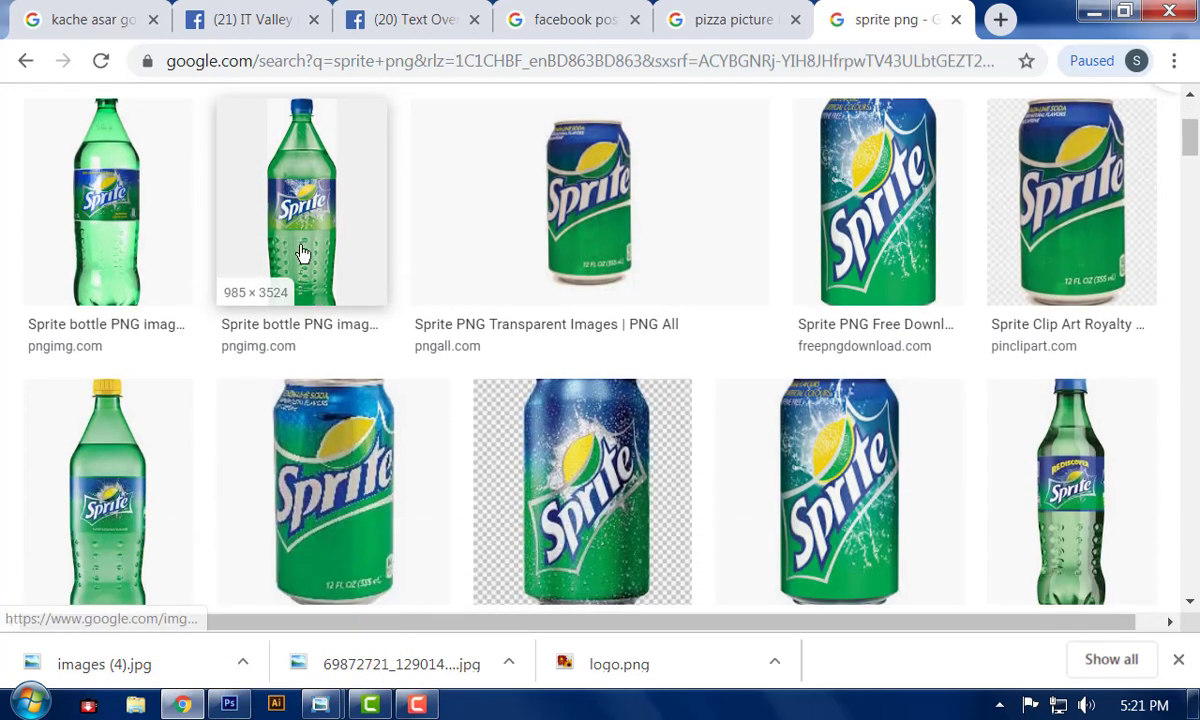
left_click(302, 254)
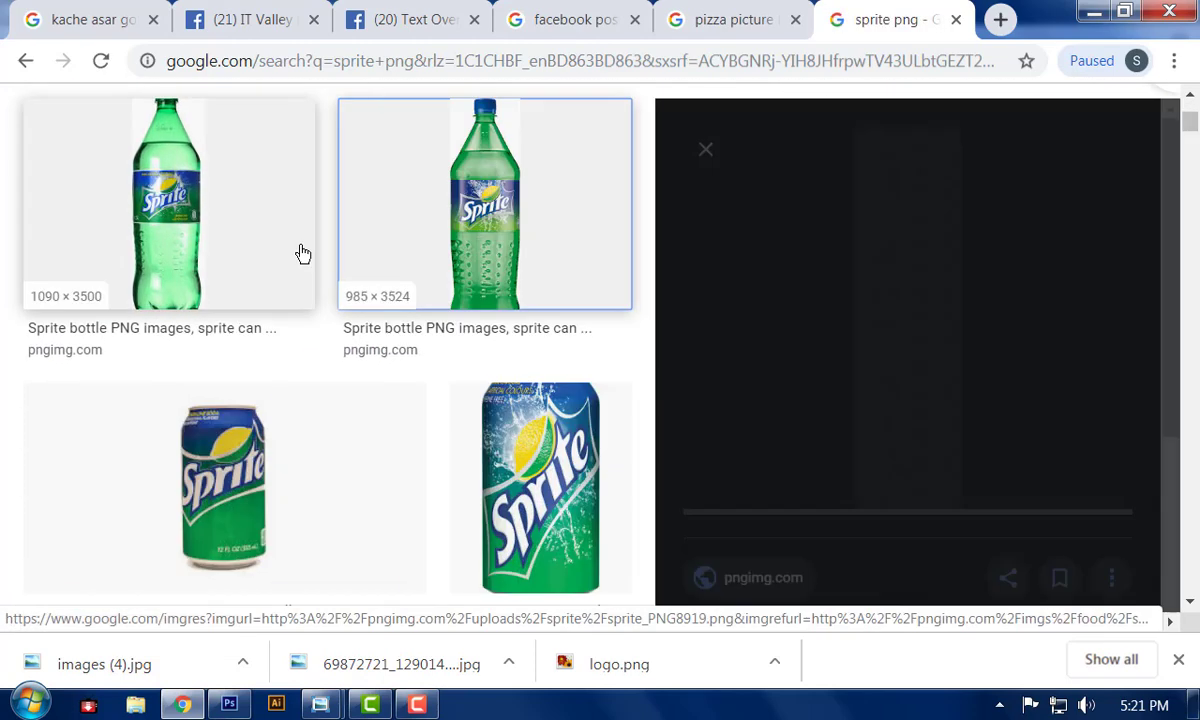
right_click(938, 303)
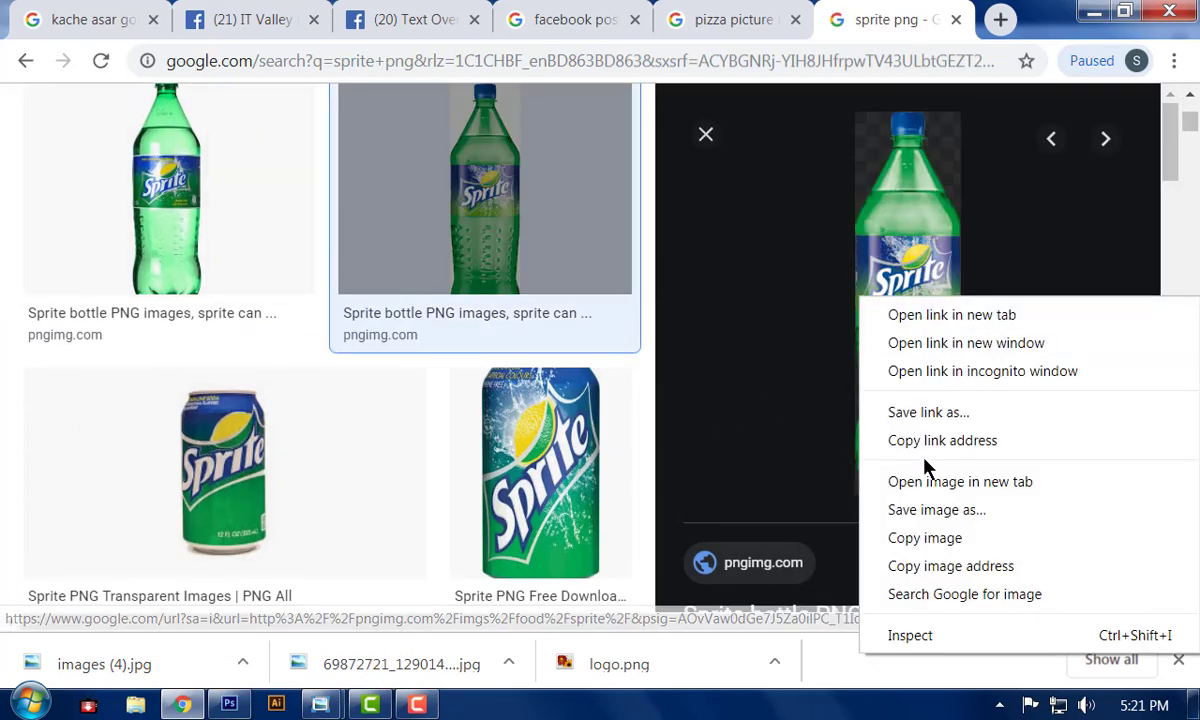
left_click(985, 535)
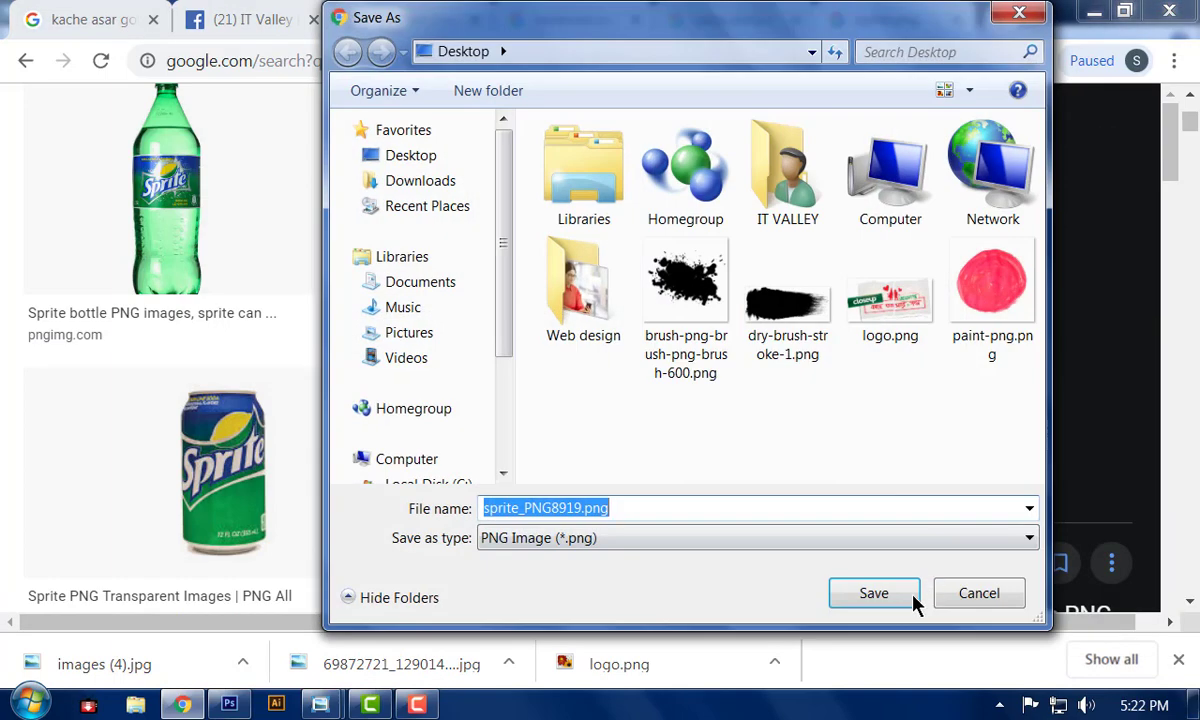
left_click(871, 592)
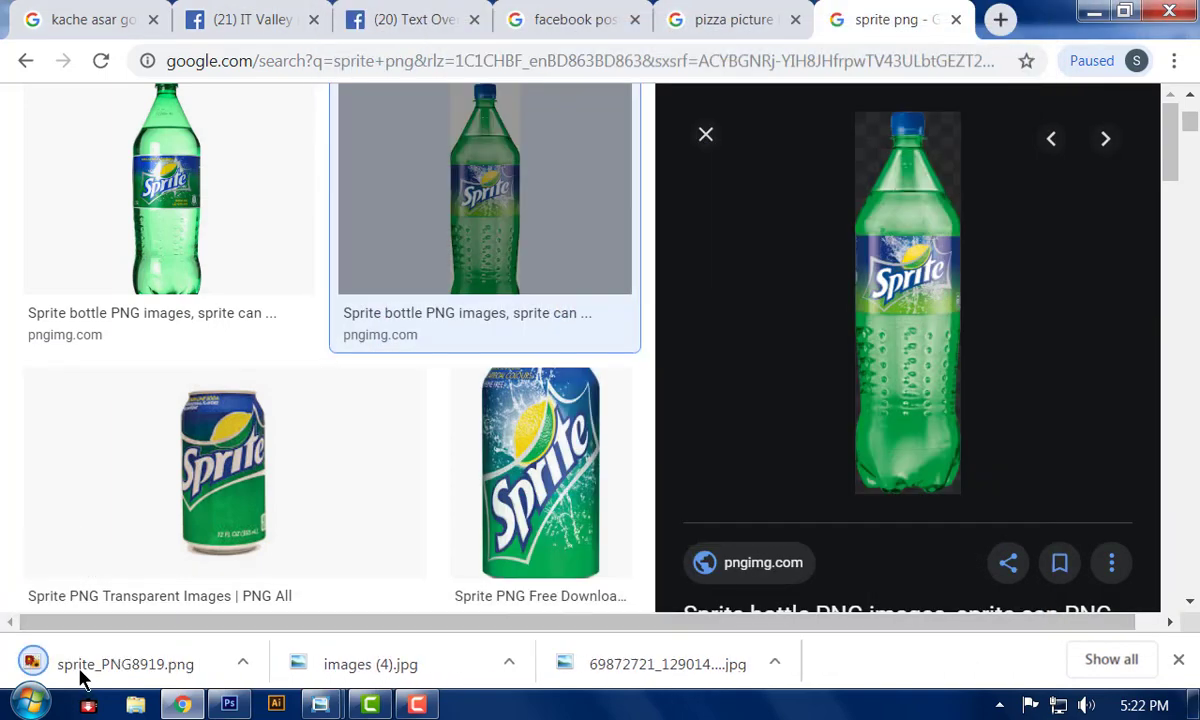
- Place the downloaded sprite_PNG8919.png in the Photoshop document, scale it to about 15%, and move it to the canvas's left side
left_click_drag(94, 665, 437, 420)
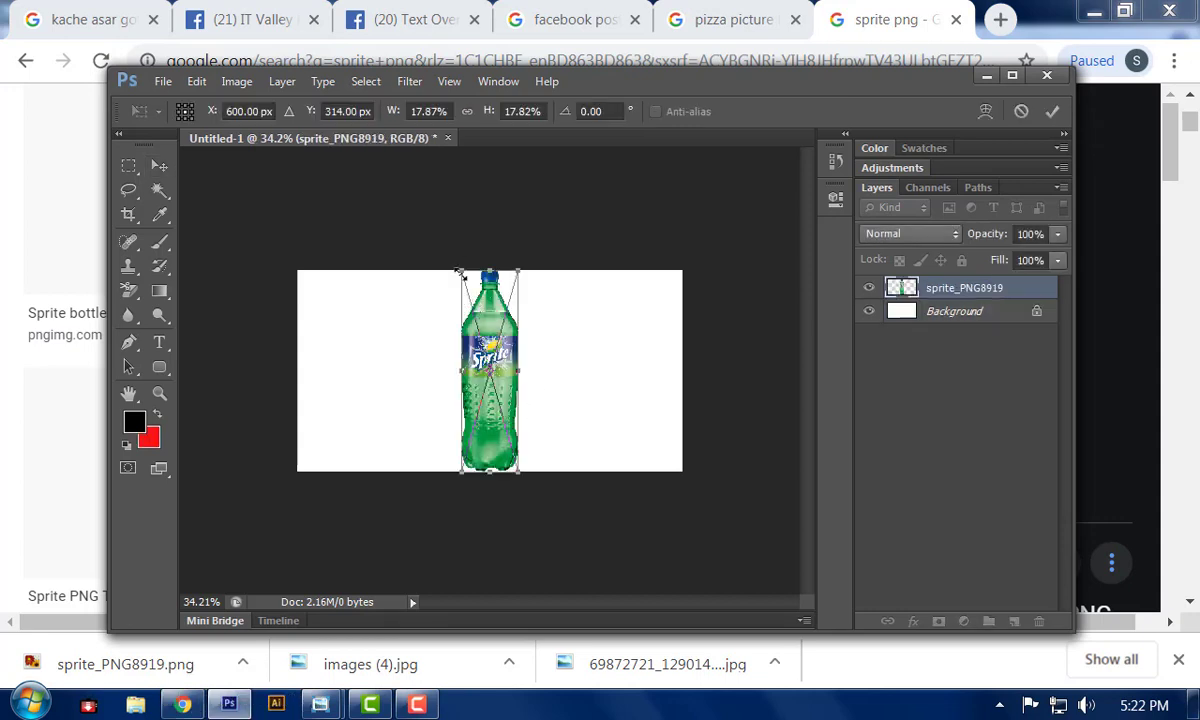
left_click_drag(461, 272, 472, 302)
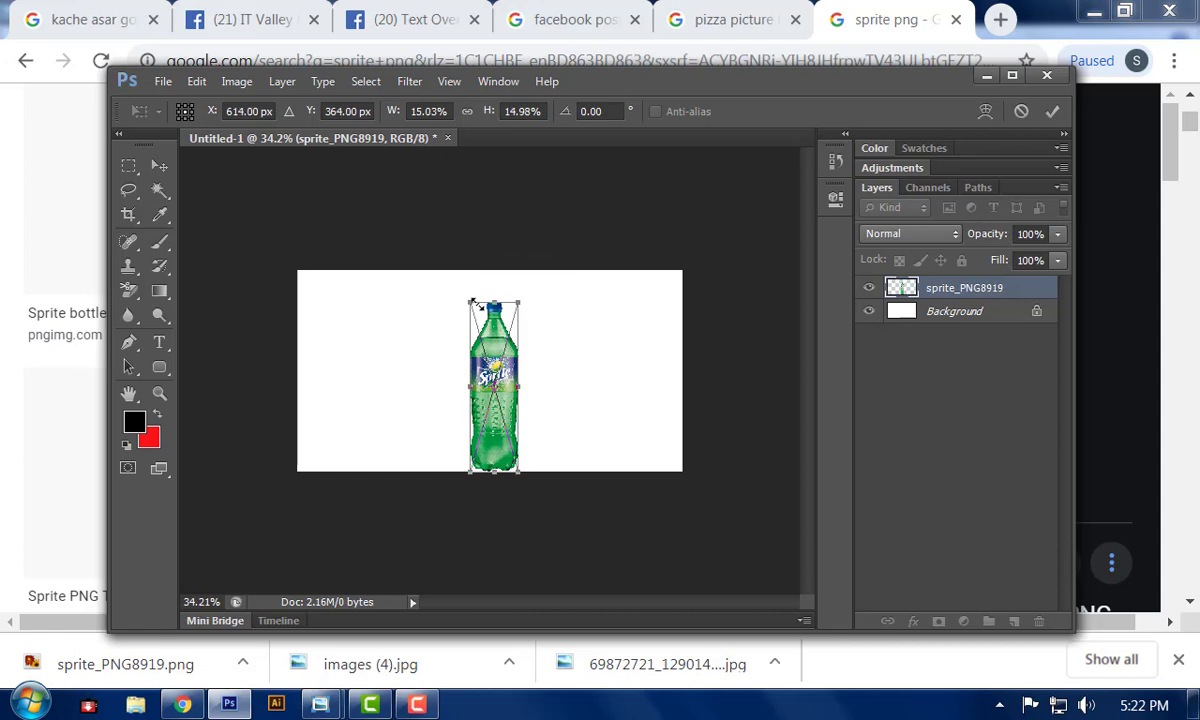
key("Return")
left_click_drag(494, 372, 366, 368)
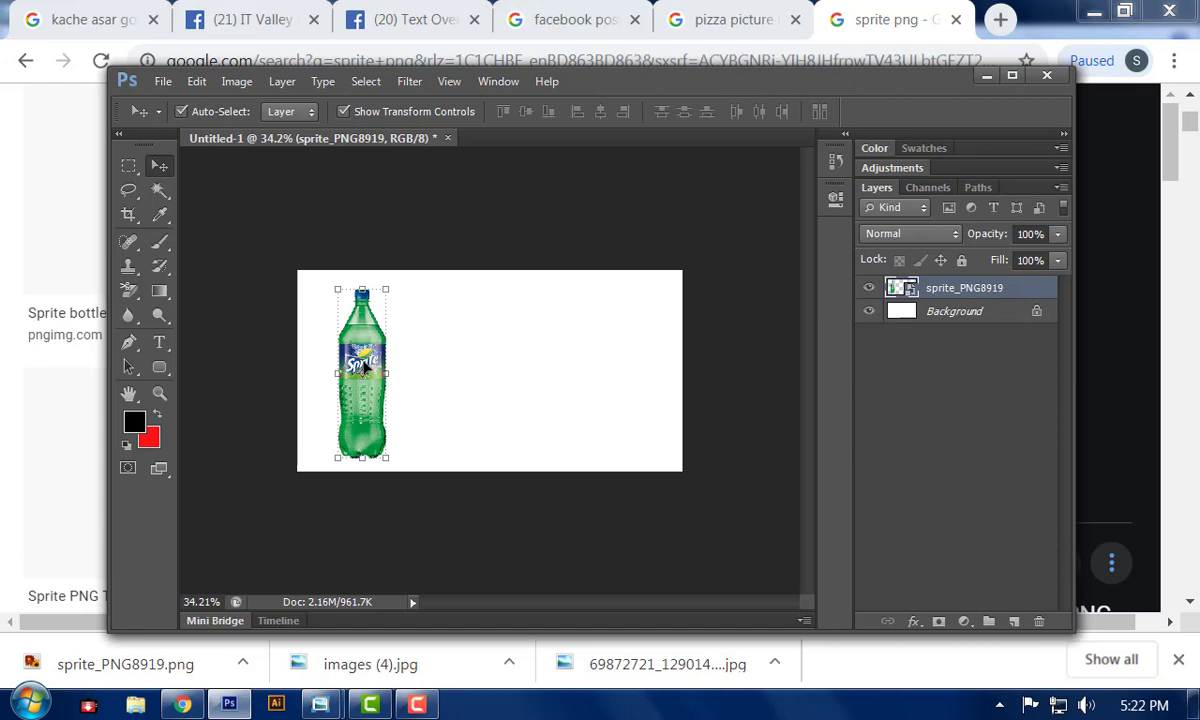
left_click(500, 422)
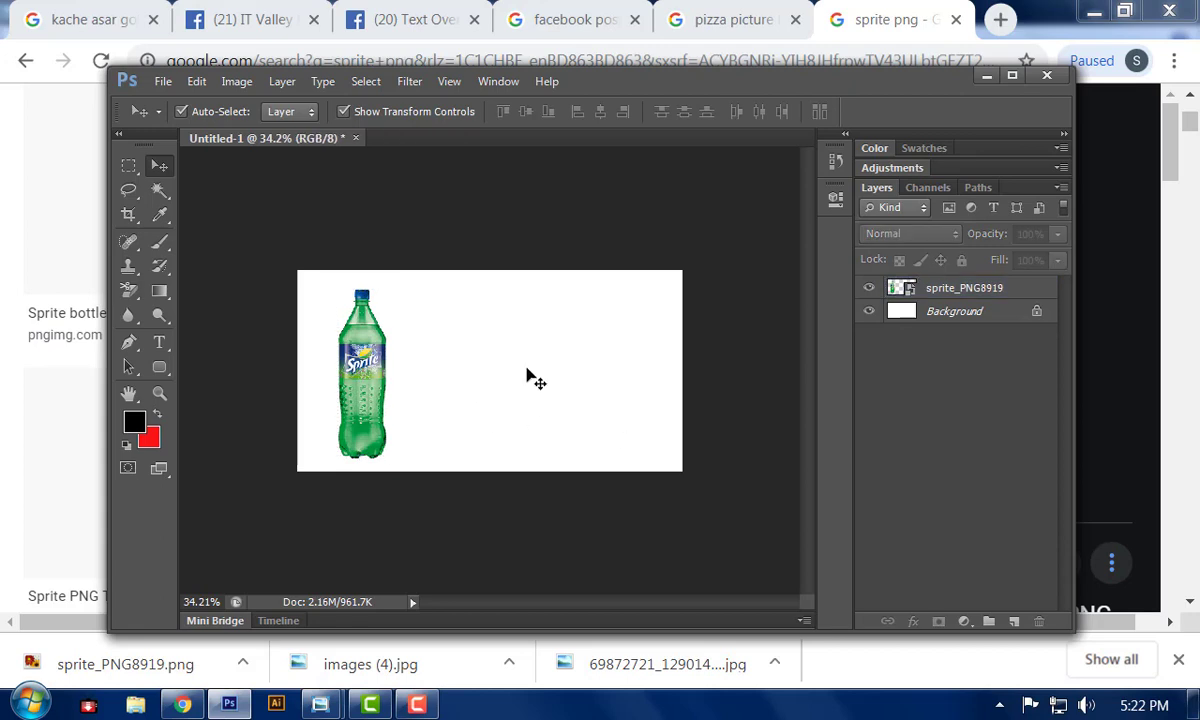
- Add a new layer filled with green sampled from the bottle and move it beneath the sprite_PNG8919 layer
left_click(343, 358)
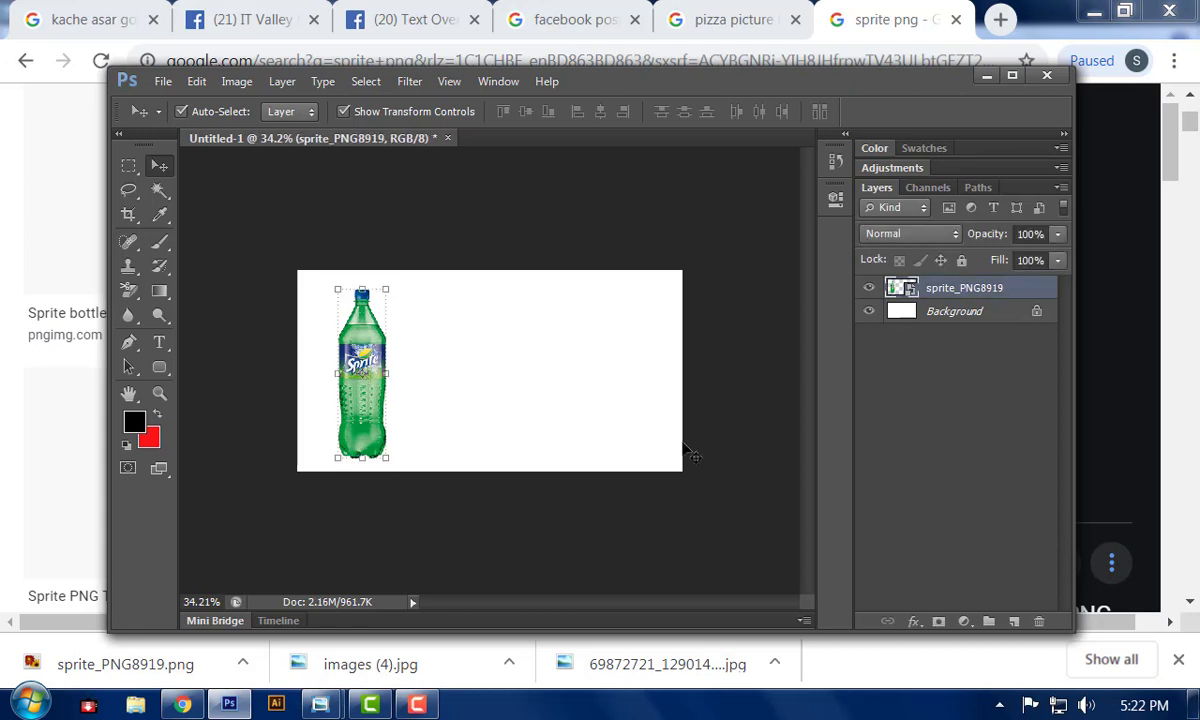
left_click(1014, 623)
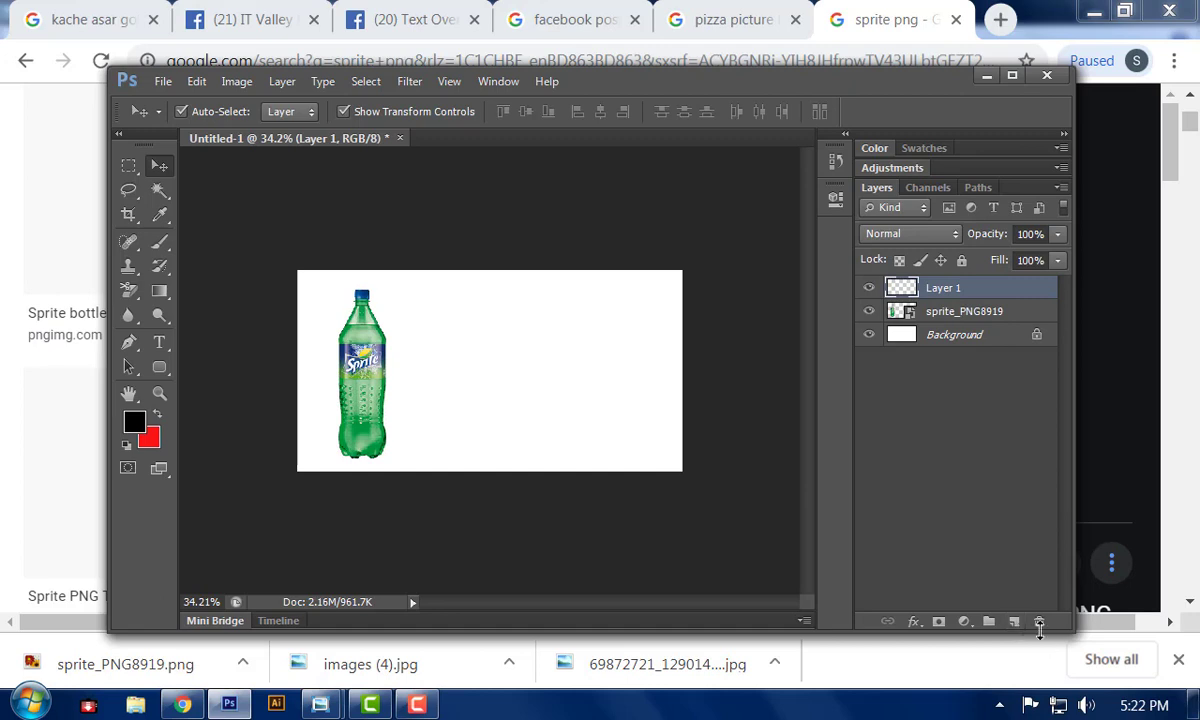
left_click(159, 215)
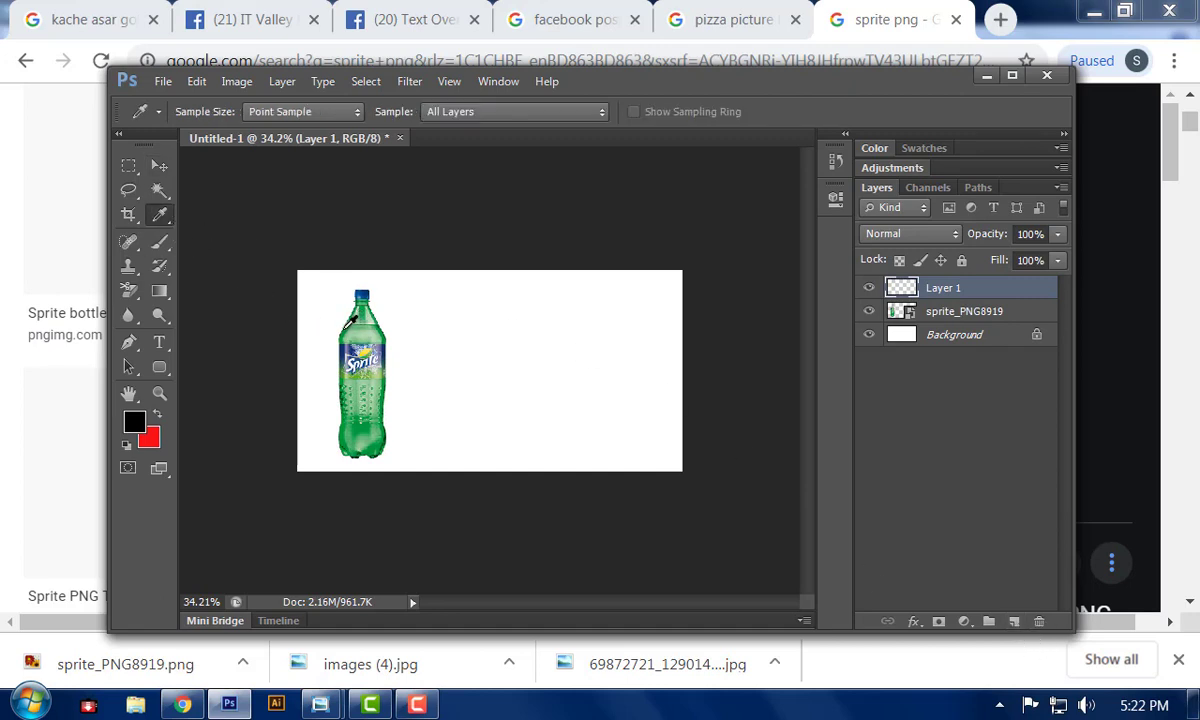
left_click(346, 327)
key("alt+BackSpace")
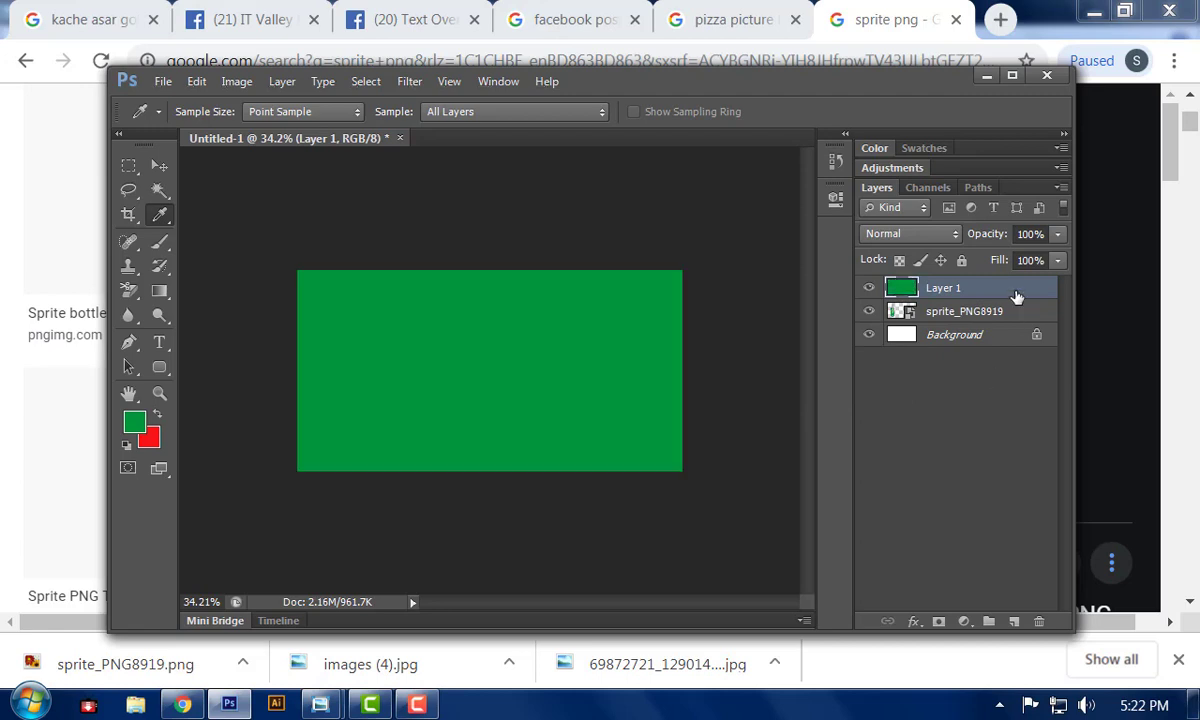
left_click_drag(1016, 295, 1005, 325)
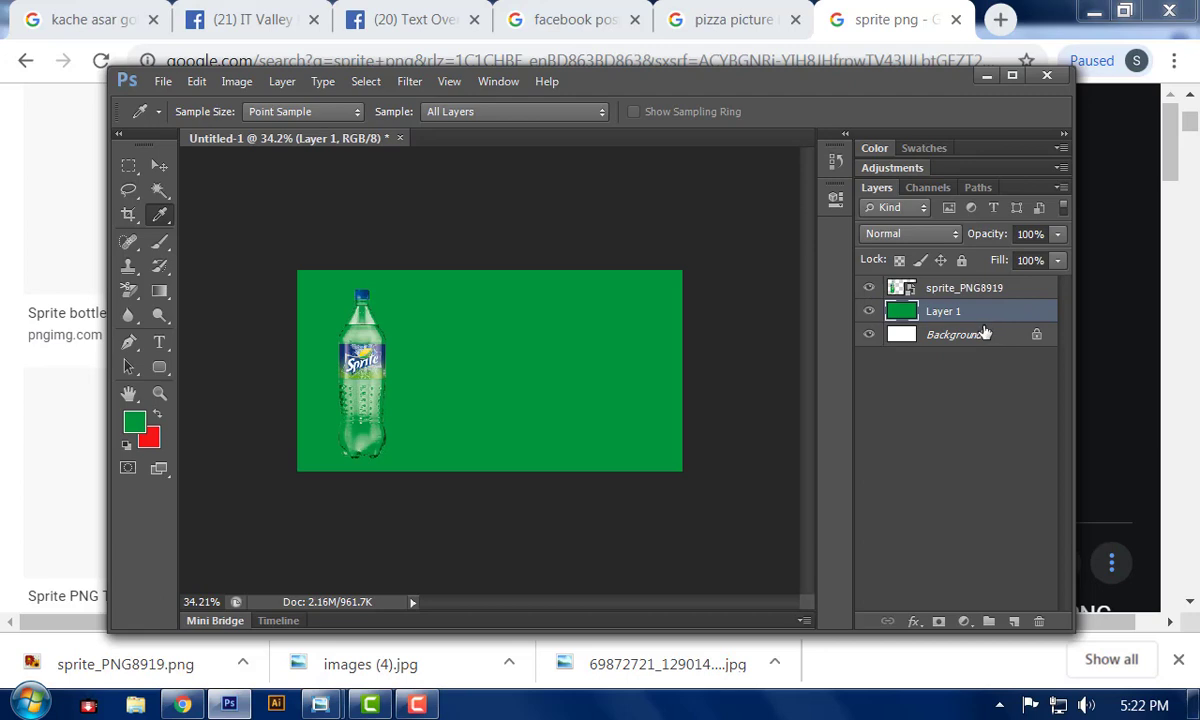
- Add another empty layer above the green layer and set the foreground color to near-white #fbfbfb
left_click(1013, 621)
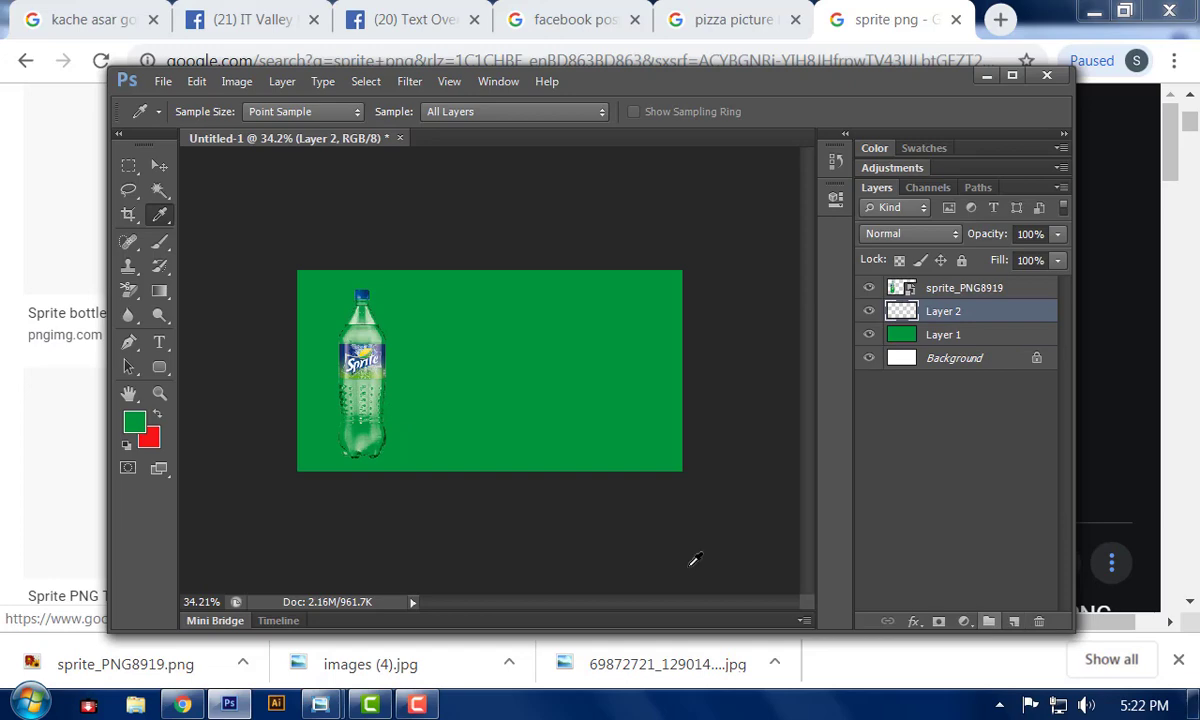
left_click(134, 422)
left_click(675, 274)
left_click(658, 246)
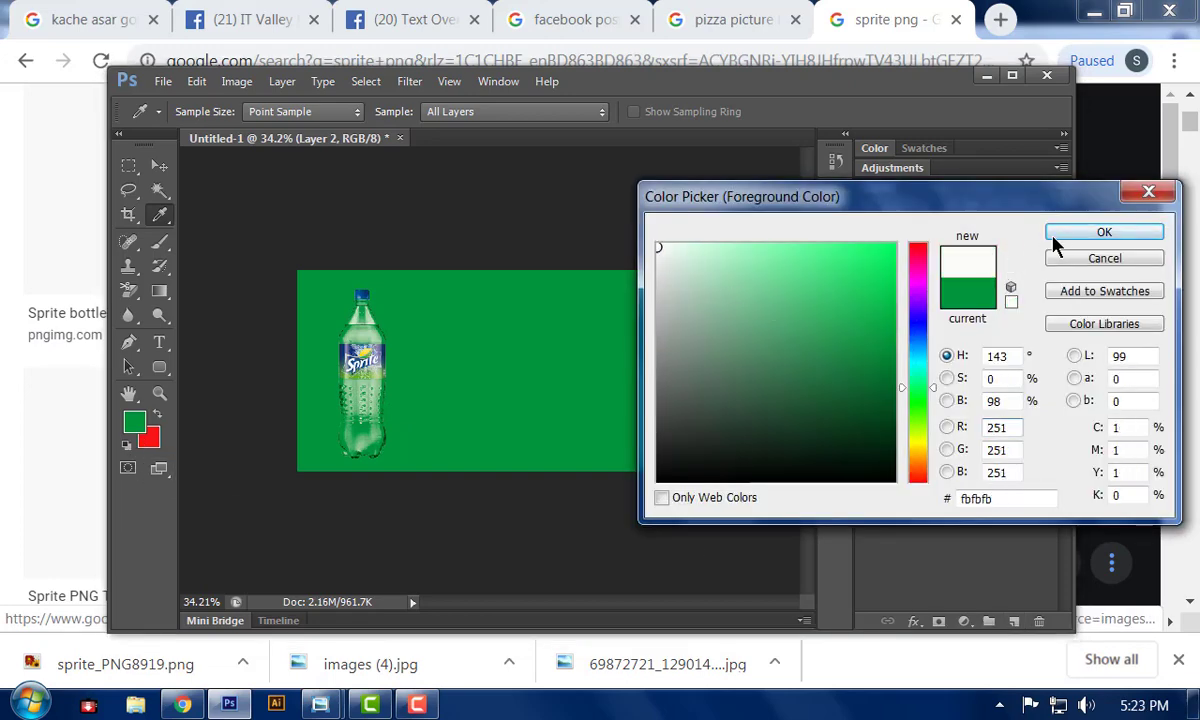
left_click(1058, 236)
- Paint a soft white glow behind the bottle with the Brush tool enlarged to 1300 px
left_click(160, 241)
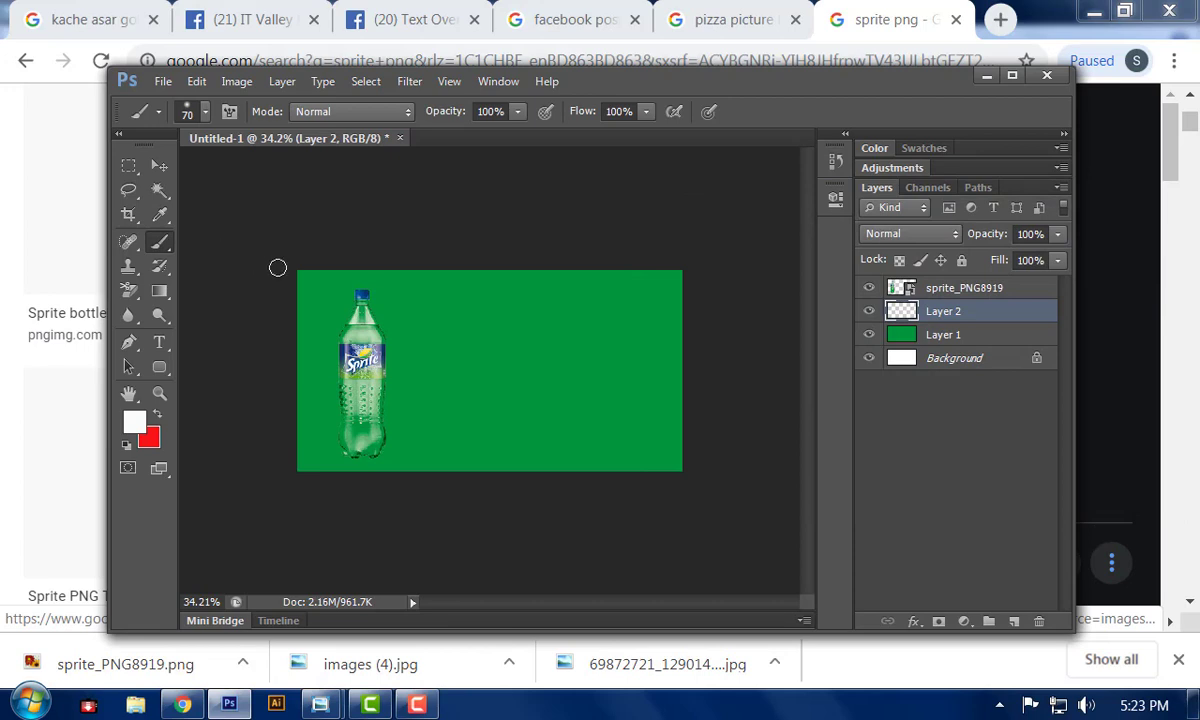
key("bracketright")
key("bracketright")
key("bracketright")
key("bracketright")
key("bracketright")
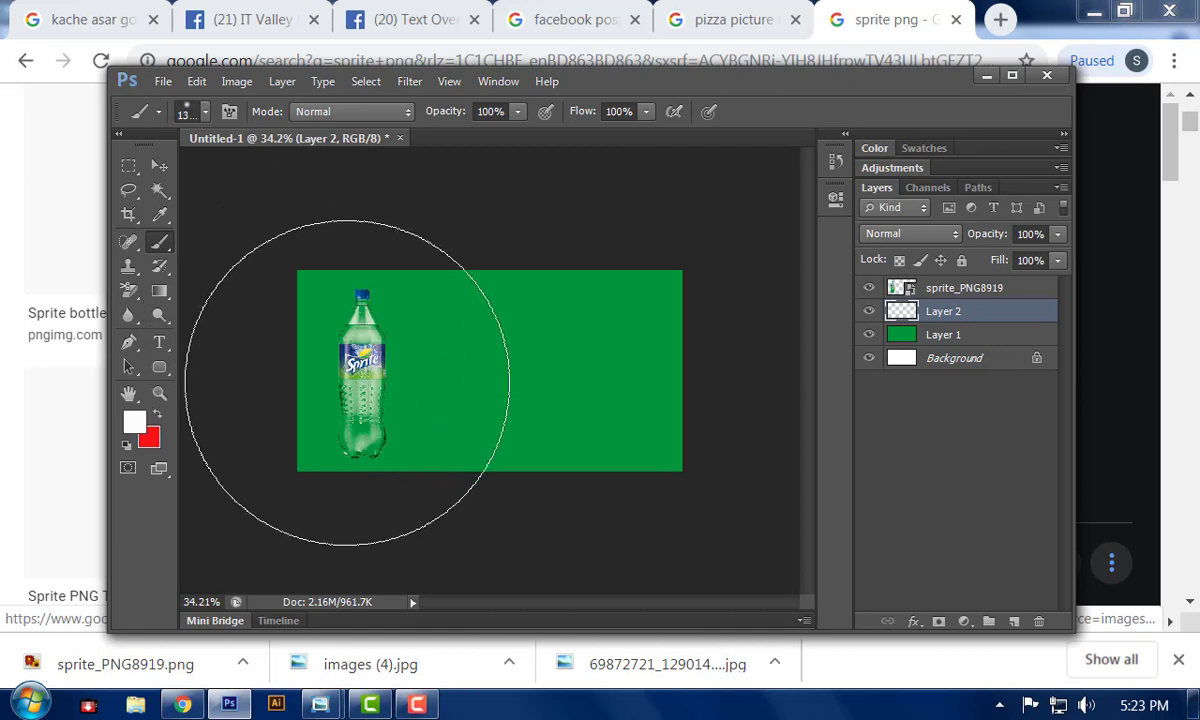
left_click(344, 380)
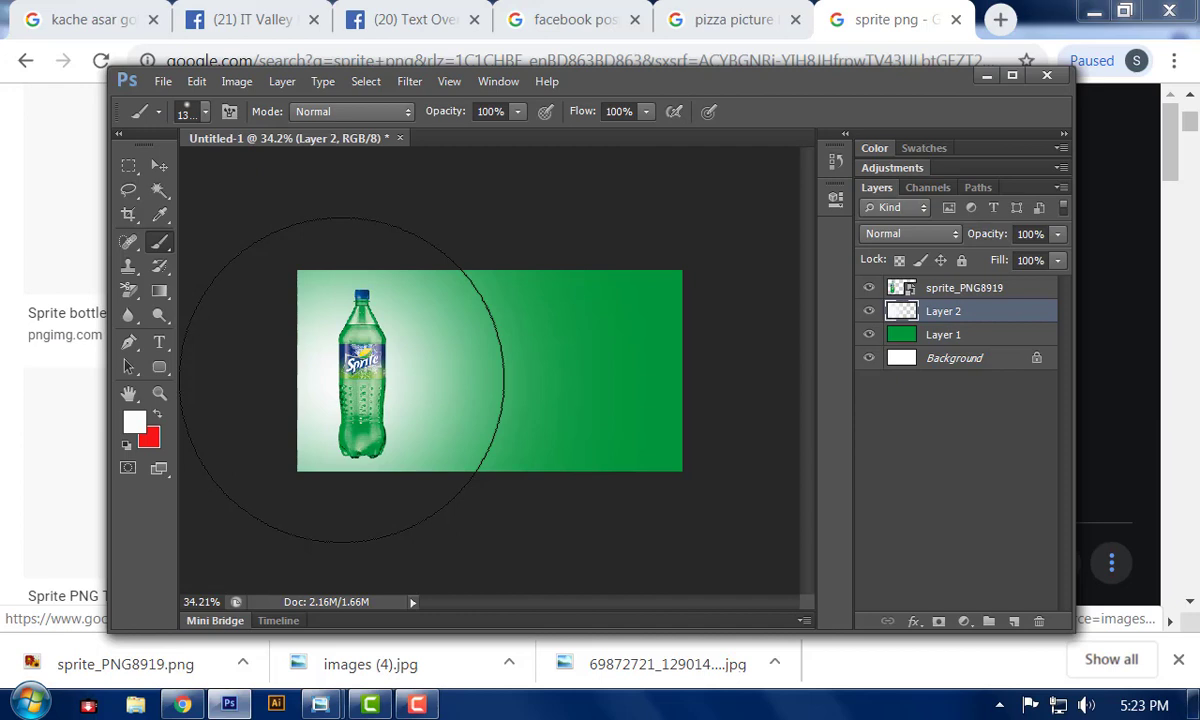
- Try more soft white glow toward the canvas's right edge, and undo all the soft brush painting on Layer 2
mouse_move(342, 380)
left_mouse_down()
mouse_move(756, 393)
mouse_move(716, 370)
mouse_move(544, 510)
mouse_move(296, 550)
left_mouse_up()
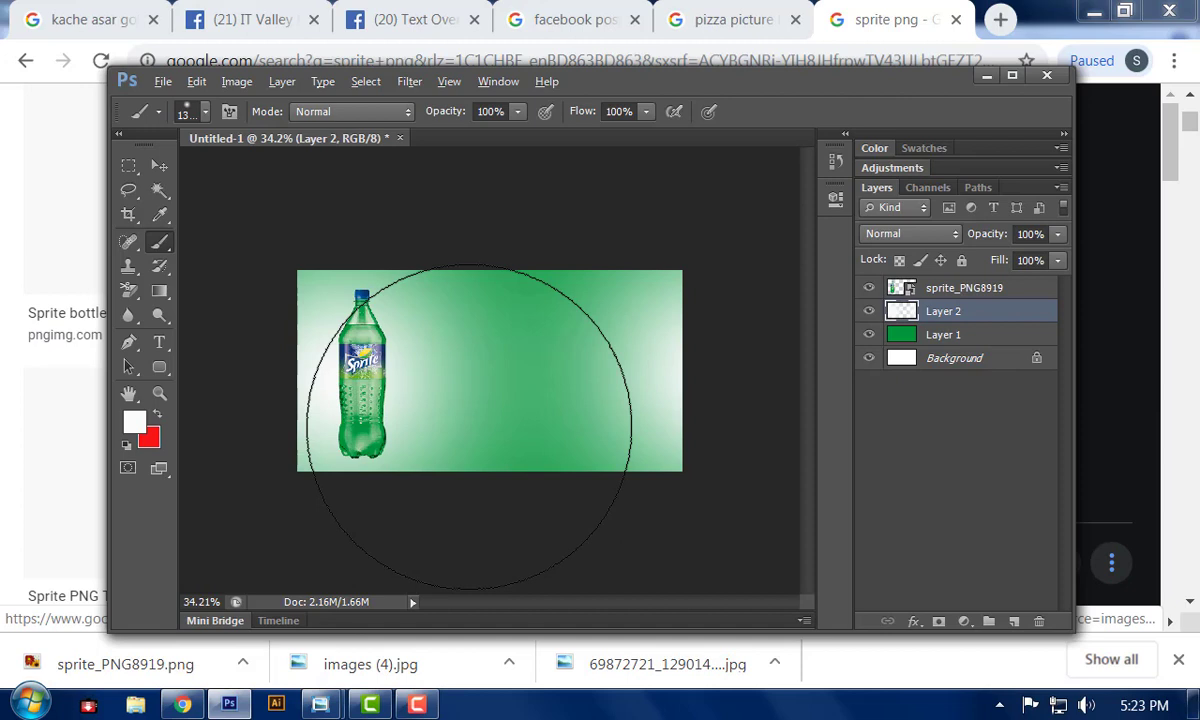
key("ctrl+z")
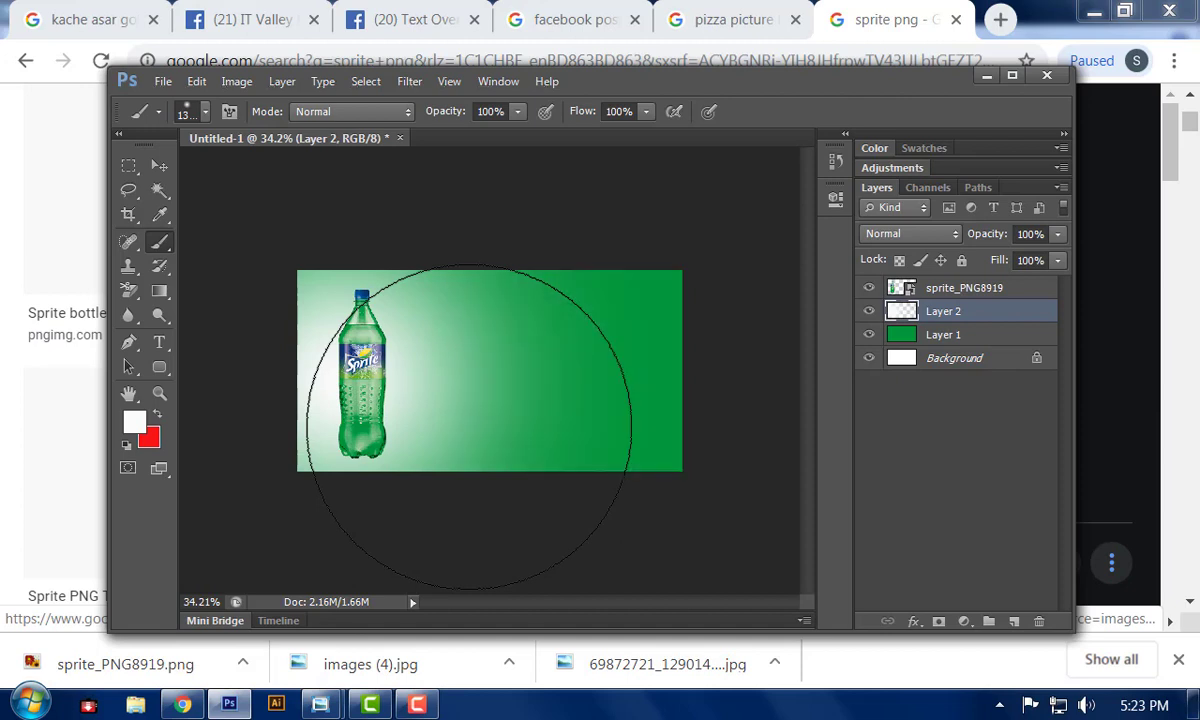
key("ctrl+z")
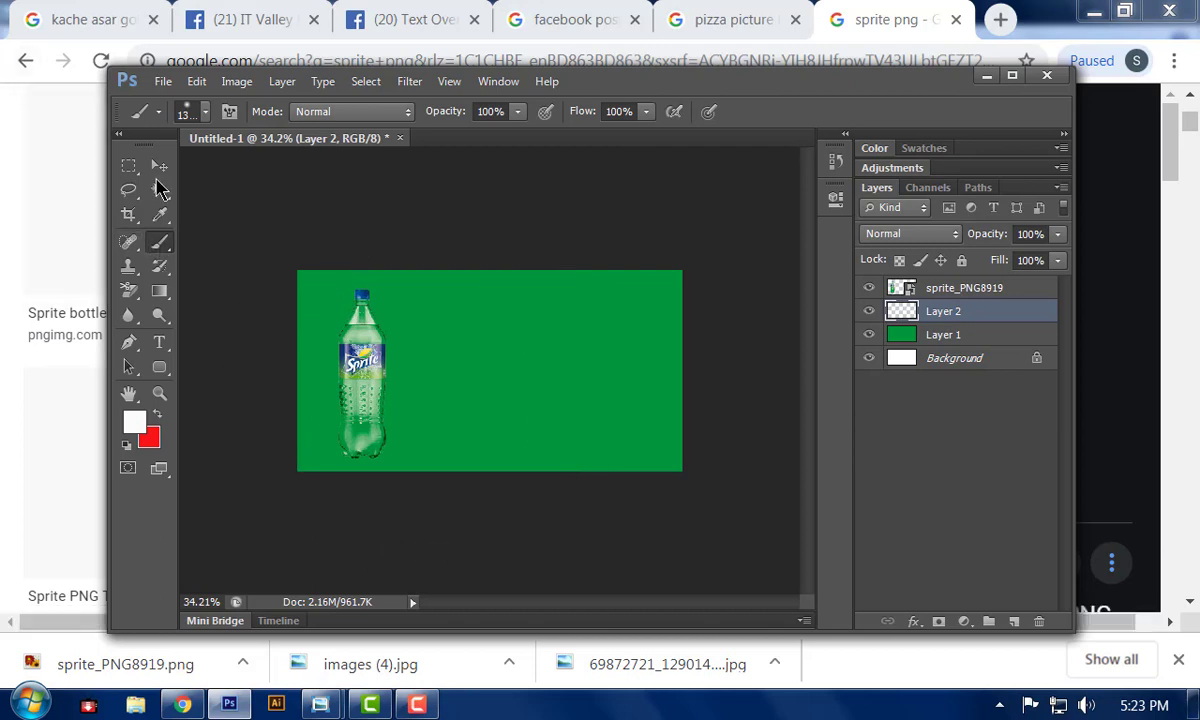
- Choose the hard 32 px round brush, enlarge it to 900 px, and stamp a white circle behind the bottle on Layer 2
left_click(205, 113)
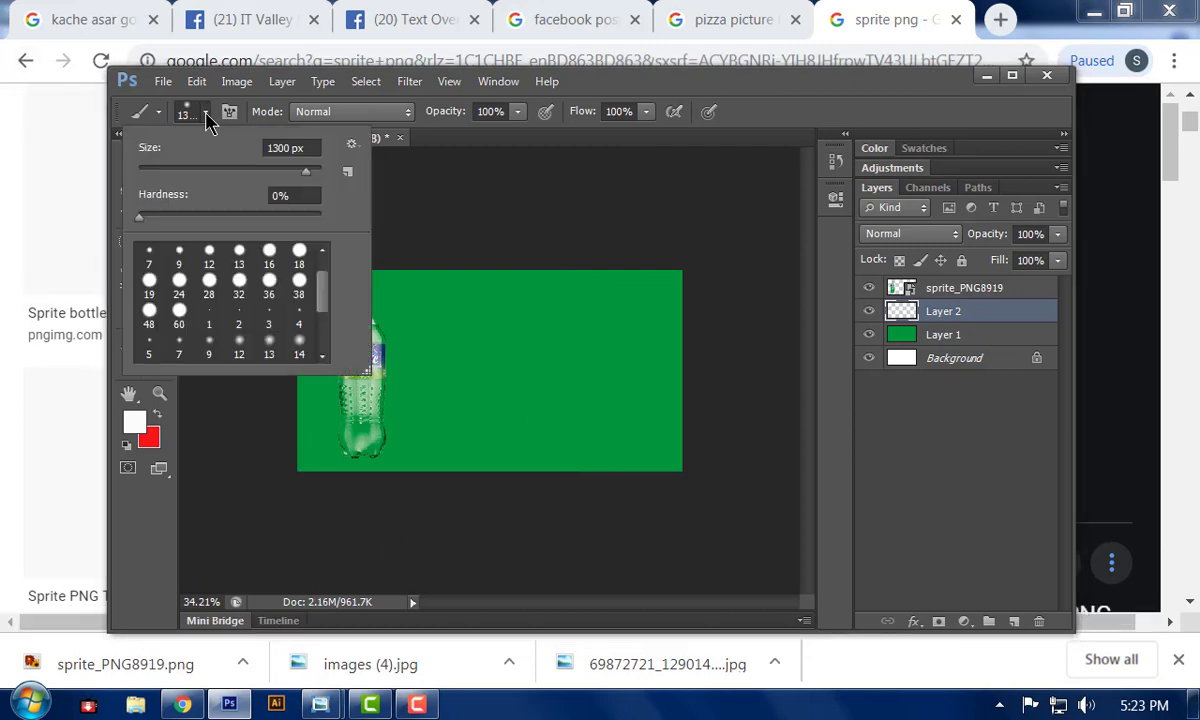
left_click(240, 287)
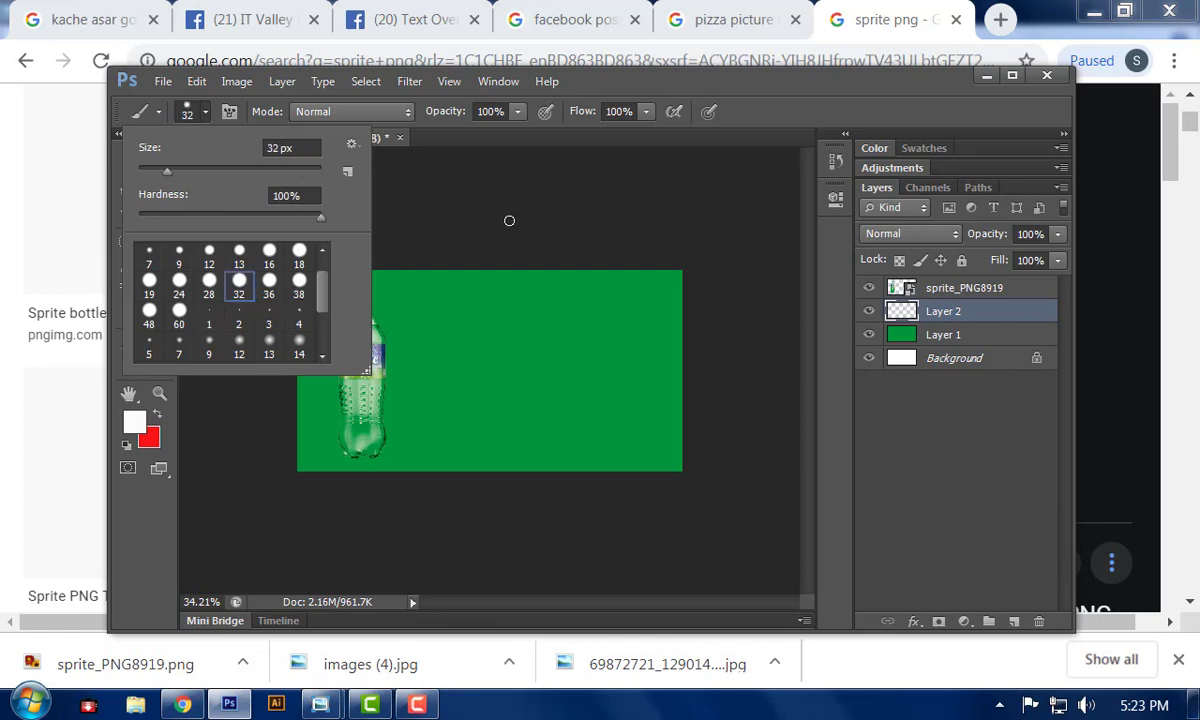
left_click(478, 207)
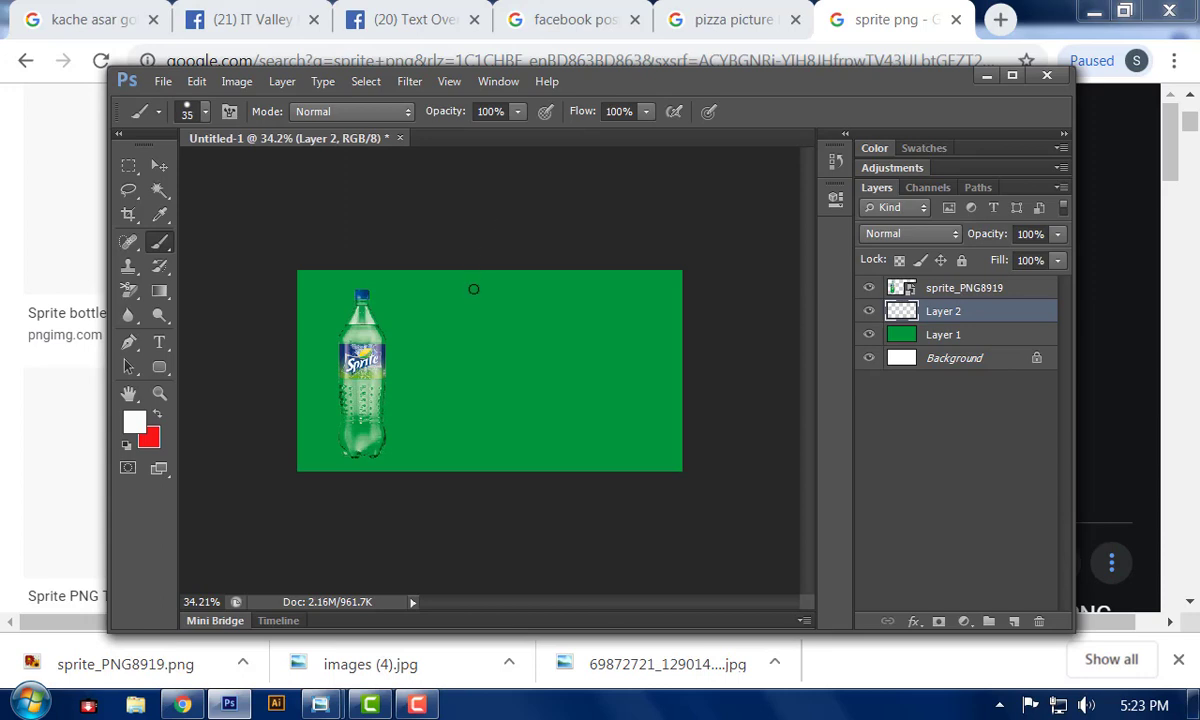
key("bracketright")
key("bracketright")
key("bracketright")
key("bracketright")
key("bracketright")
key("bracketright")
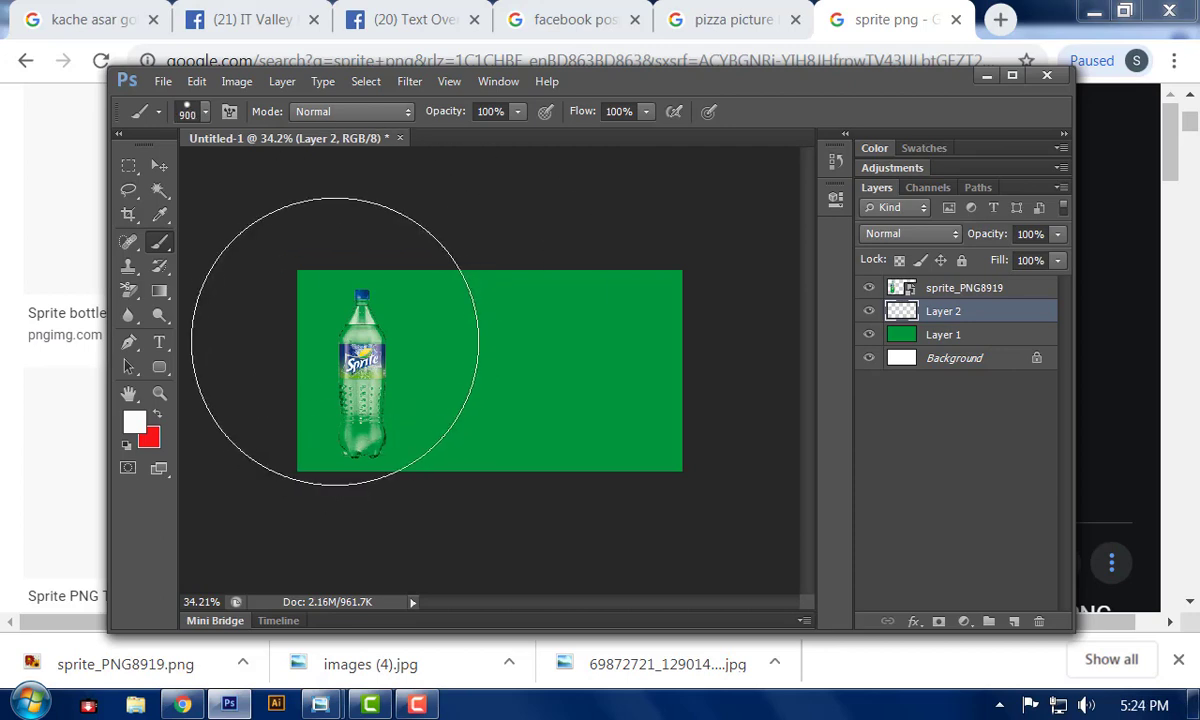
left_click(328, 340)
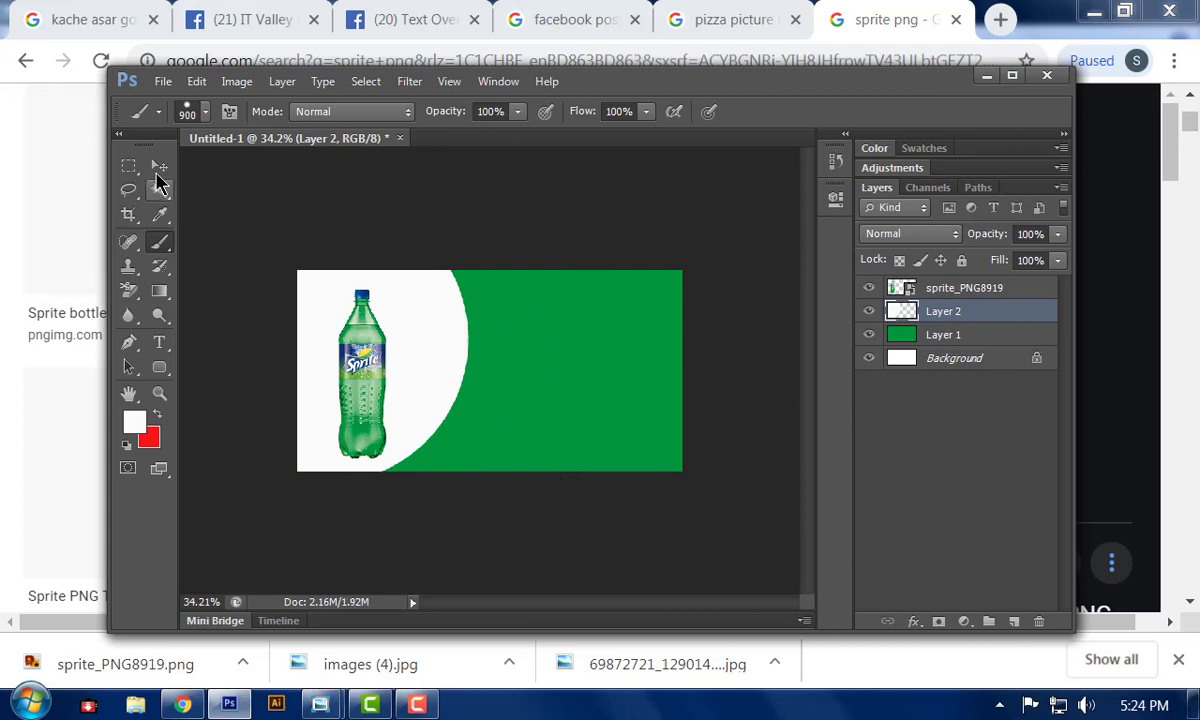
- Duplicate the white circle layer and place the copy on the right half of the canvas
left_click(159, 167)
left_click(432, 232)
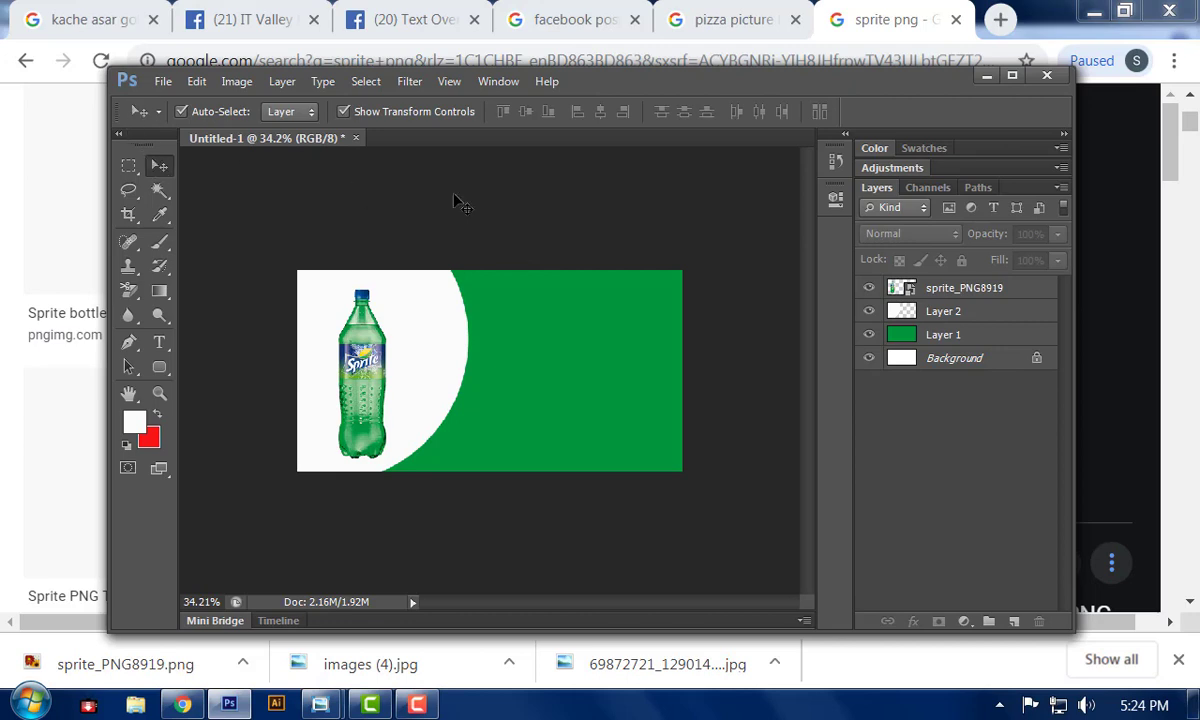
left_click(429, 340)
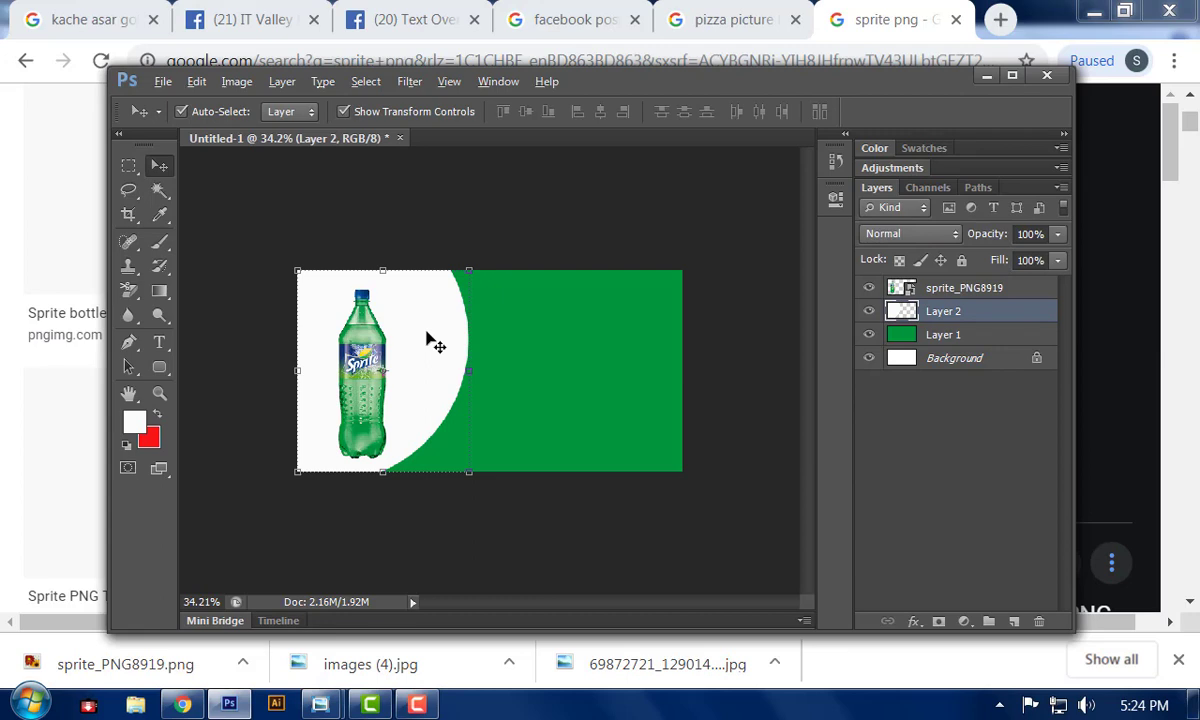
left_click_drag(429, 340, 635, 333)
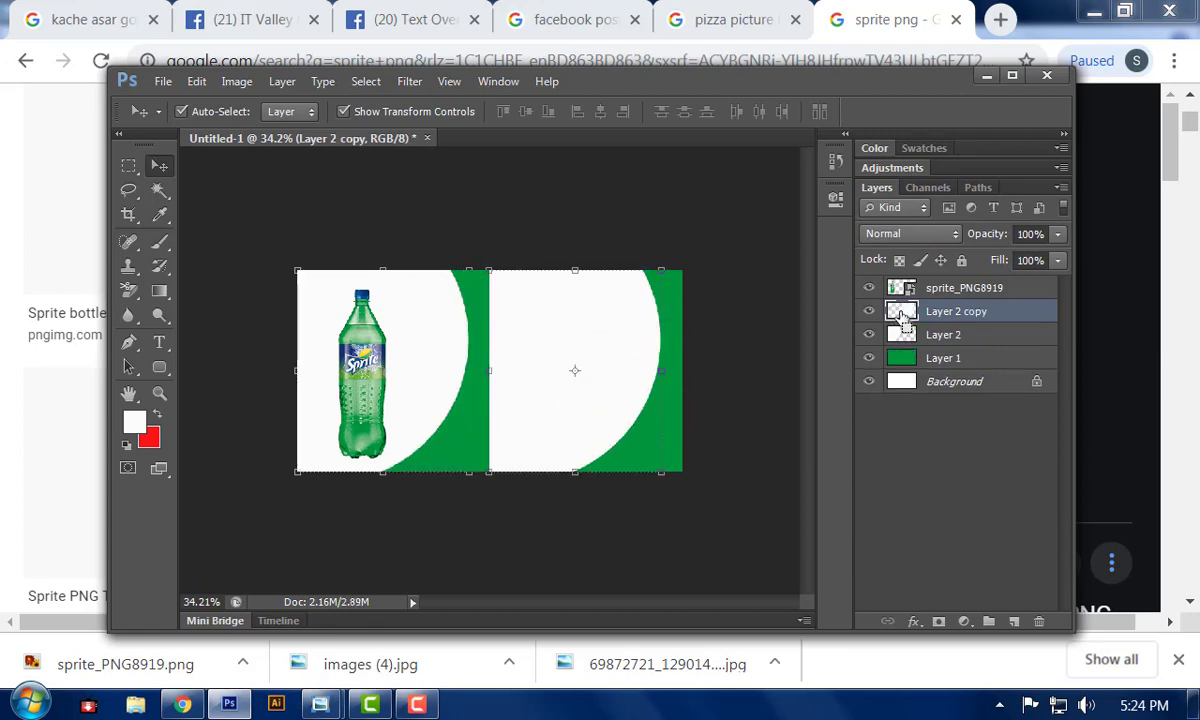
- Load the outline of Layer 2 copy as a selection and fill it with black, #000000
left_click(903, 312, "ctrl")
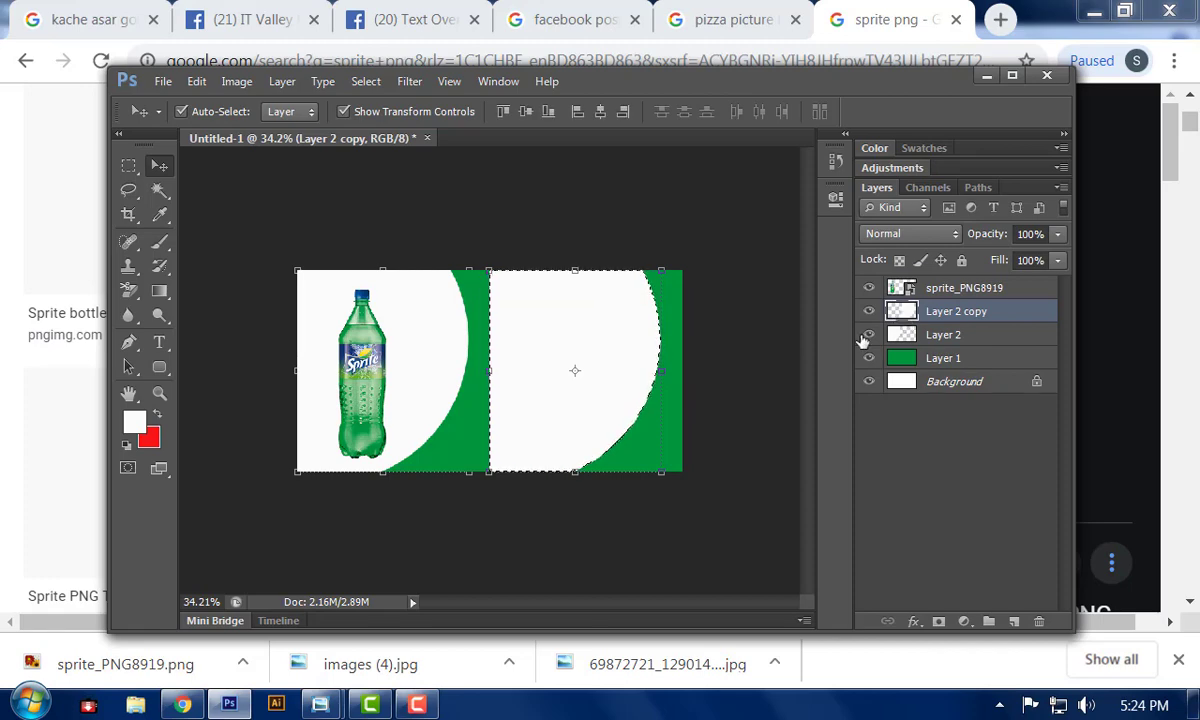
left_click(134, 422)
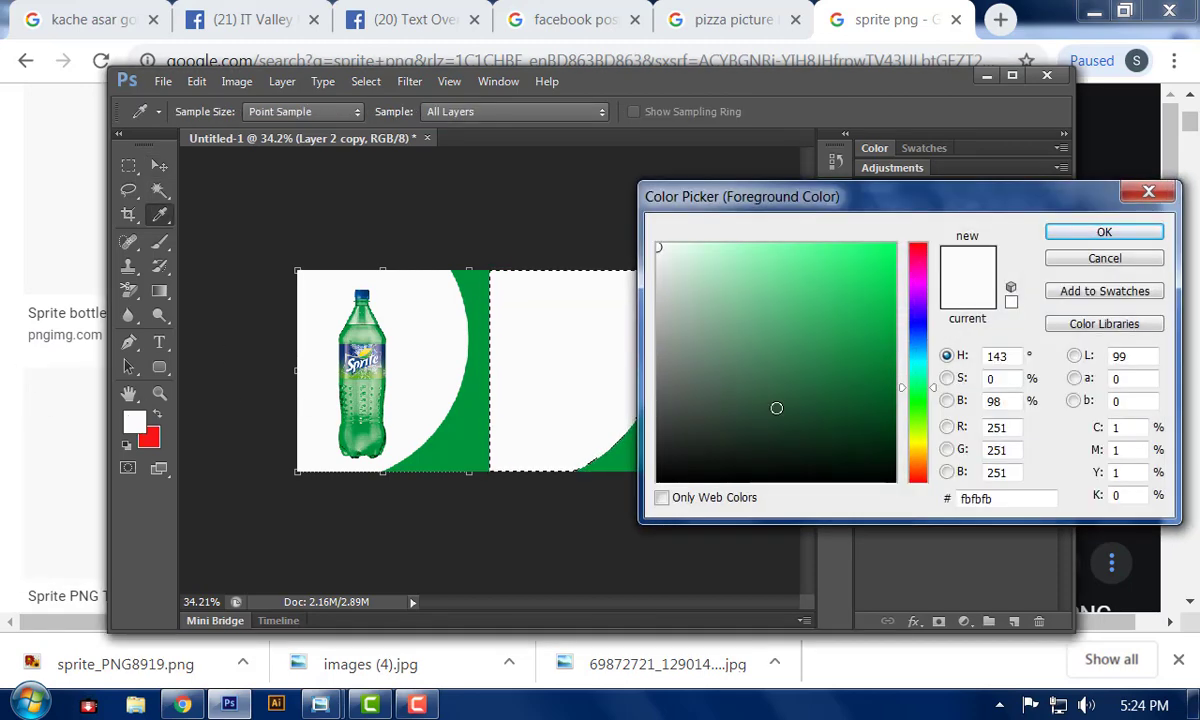
mouse_move(715, 335)
left_mouse_down()
mouse_move(876, 482)
mouse_move(895, 481)
left_mouse_up()
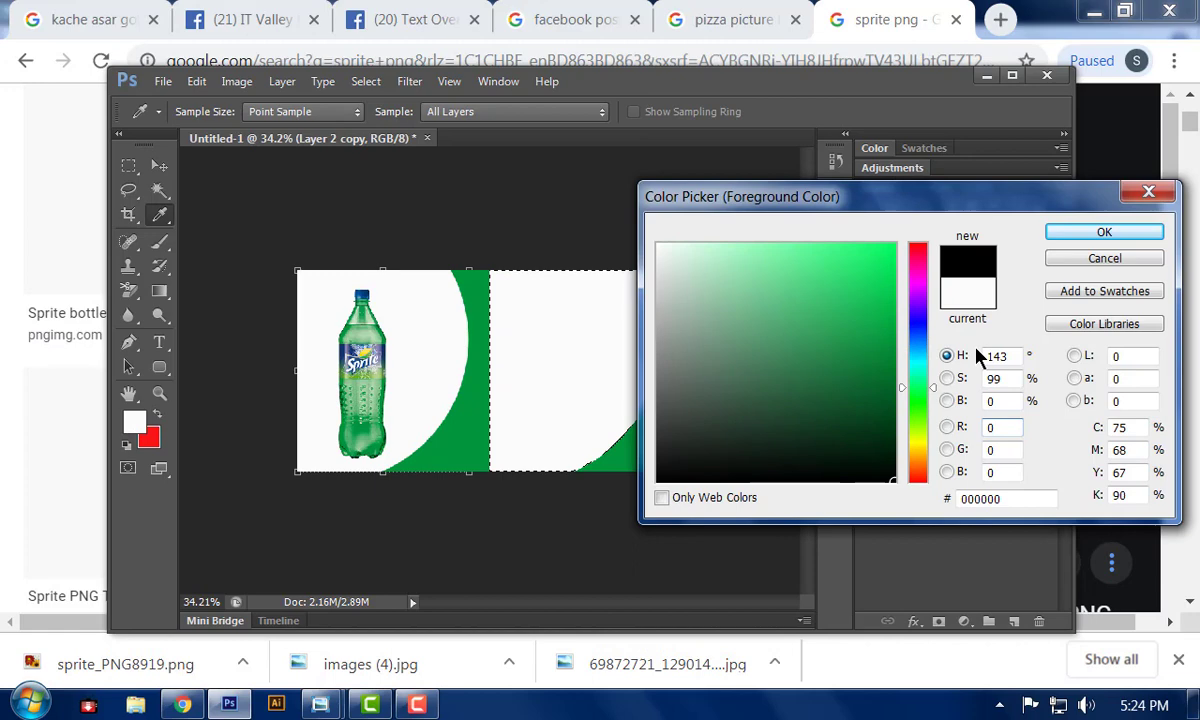
left_click(1068, 234)
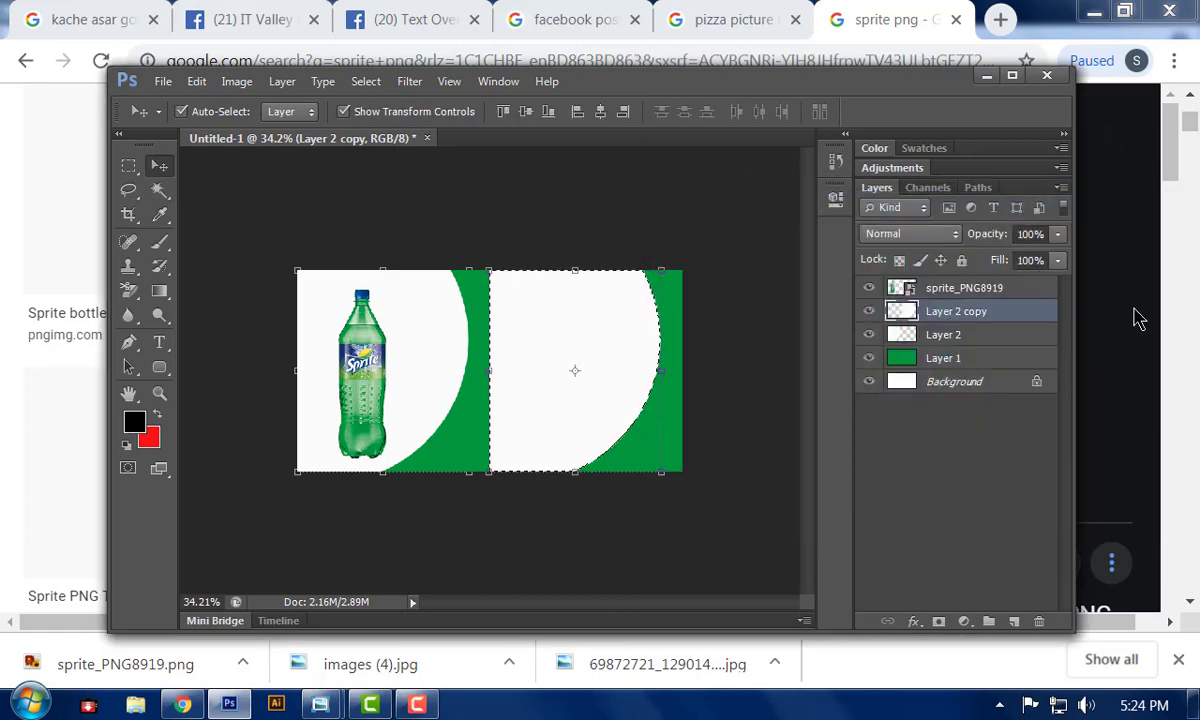
key("alt+BackSpace")
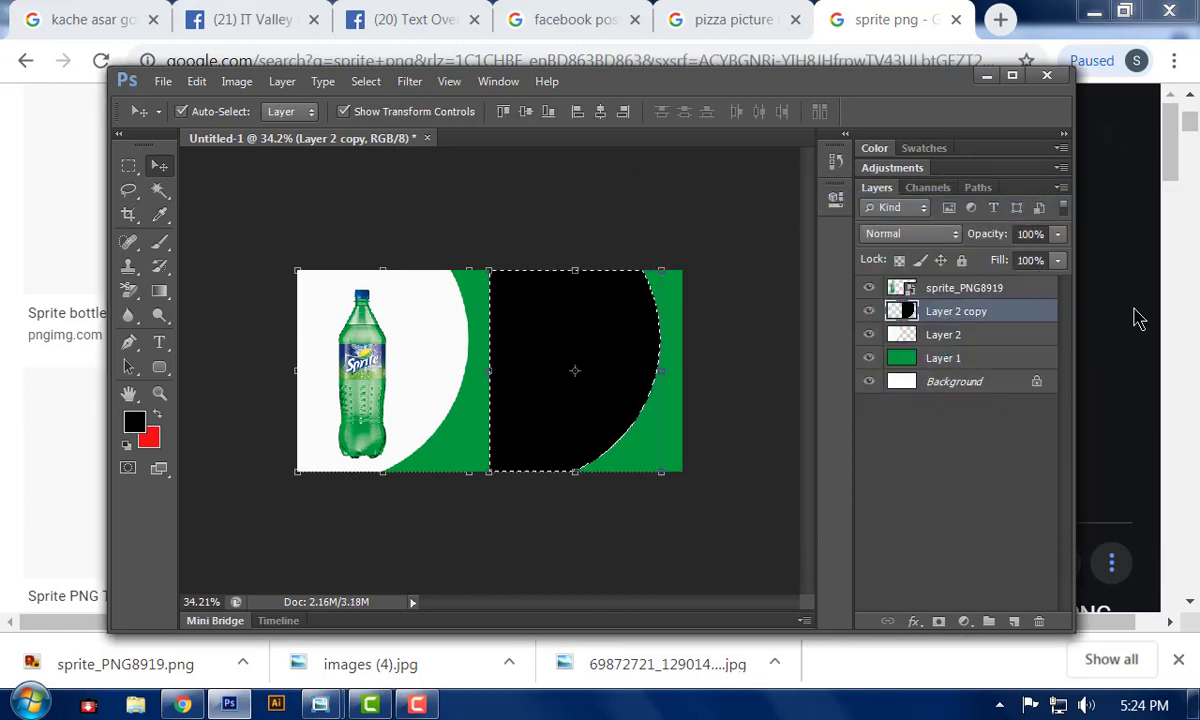
- Deselect, move the black shape over the white circle with a slight offset to its right, and place its layer beneath Layer 2
key("ctrl+d")
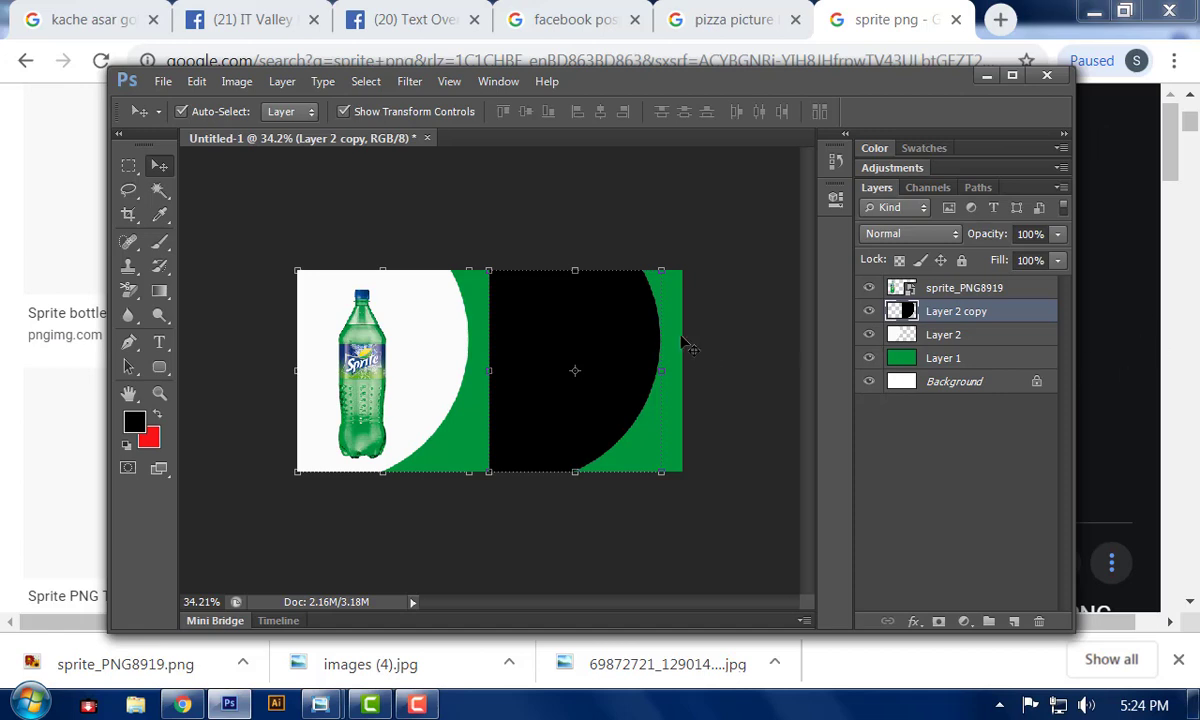
left_click_drag(688, 345, 480, 341)
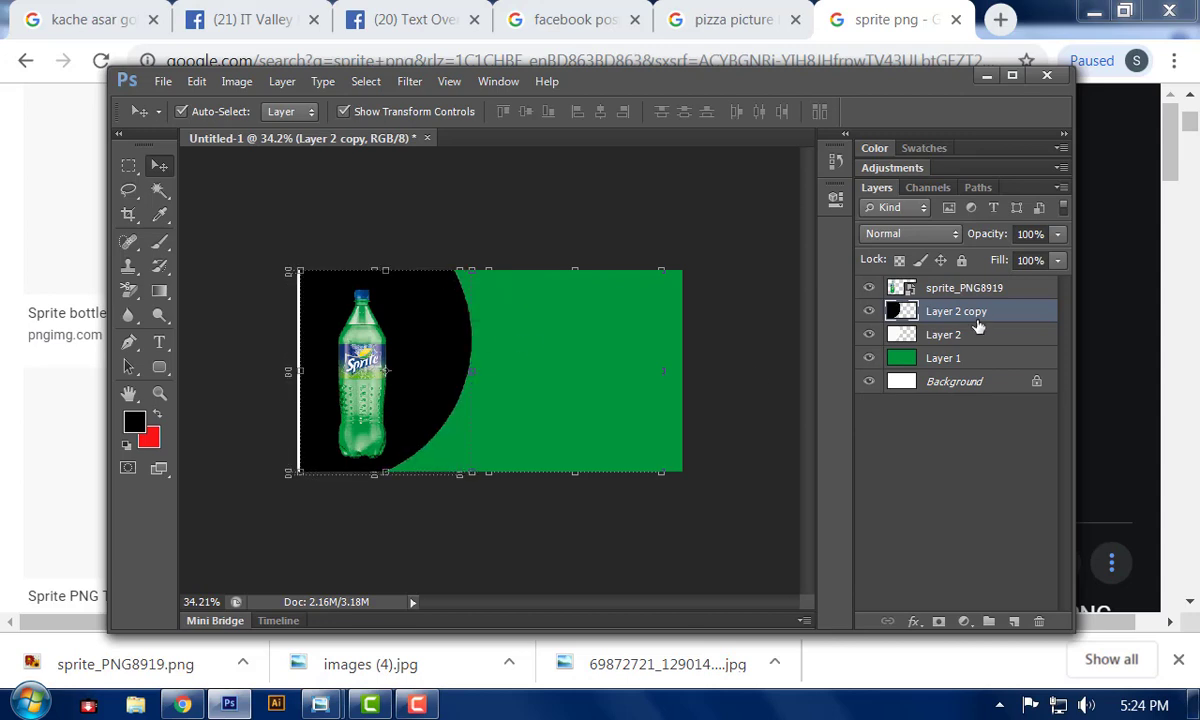
left_click_drag(978, 327, 965, 347)
left_click(797, 378)
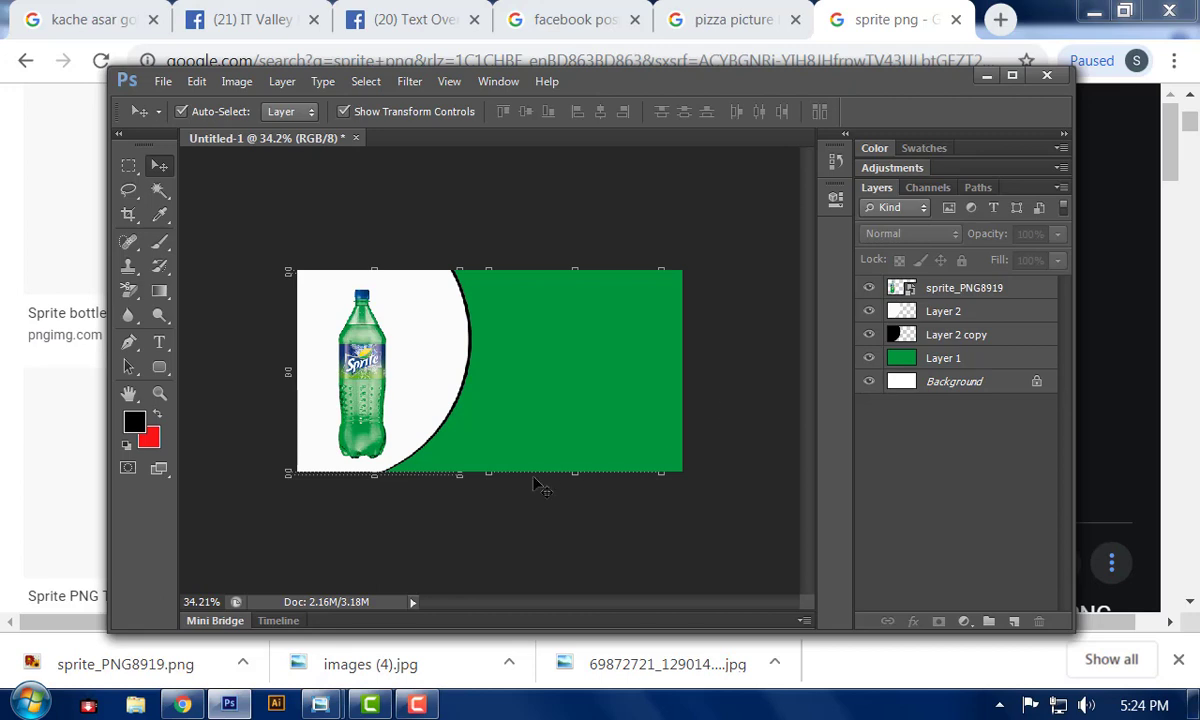
- Add a new empty layer above the bottle layer and activate the Brush tool
scroll(362, 425, "up", 3)
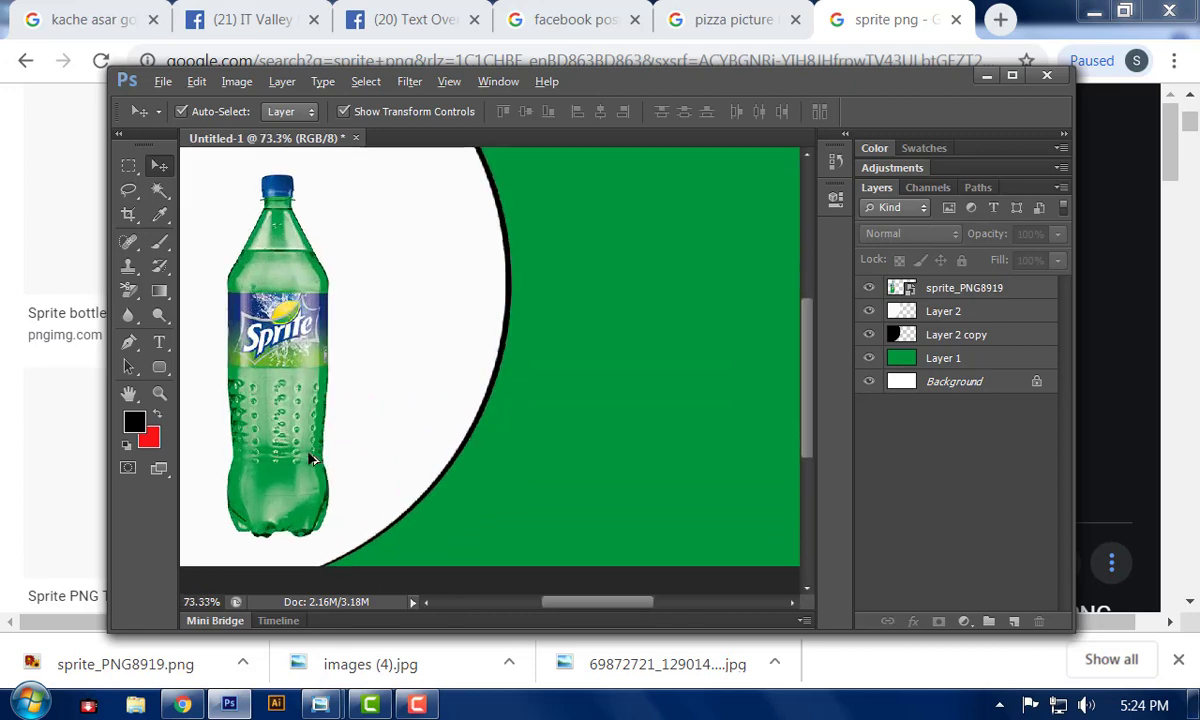
scroll(290, 478, "down", 1)
scroll(296, 495, "down", 1)
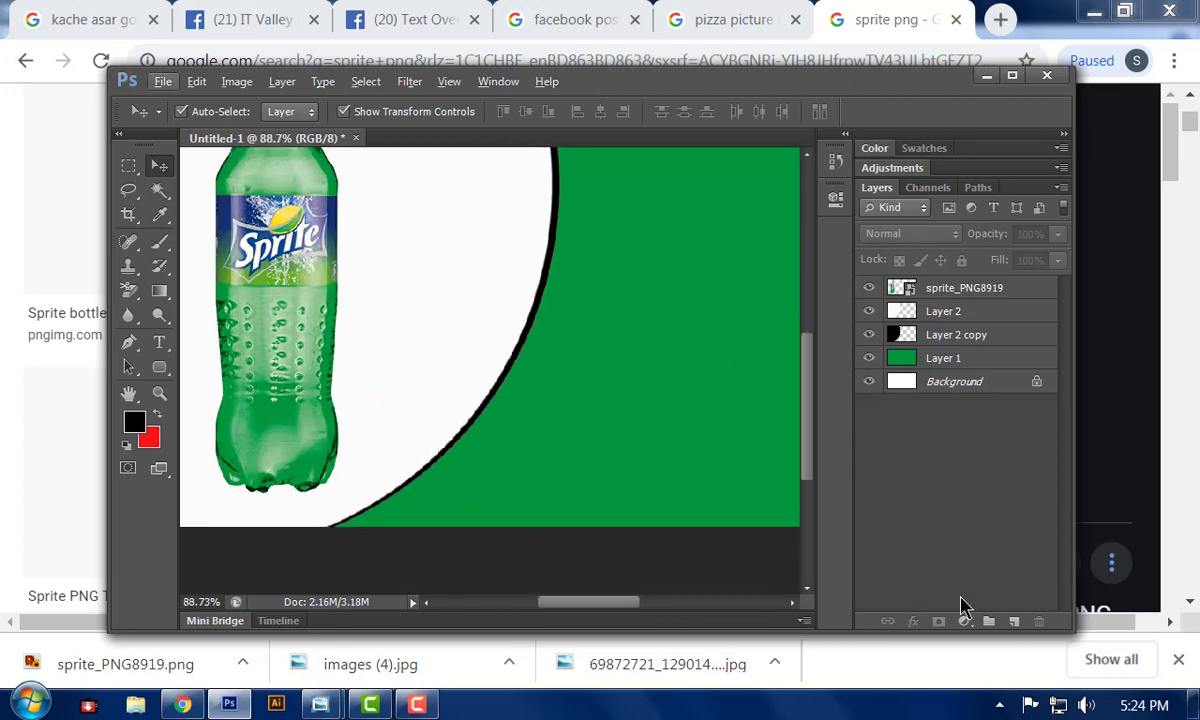
left_click(1013, 621)
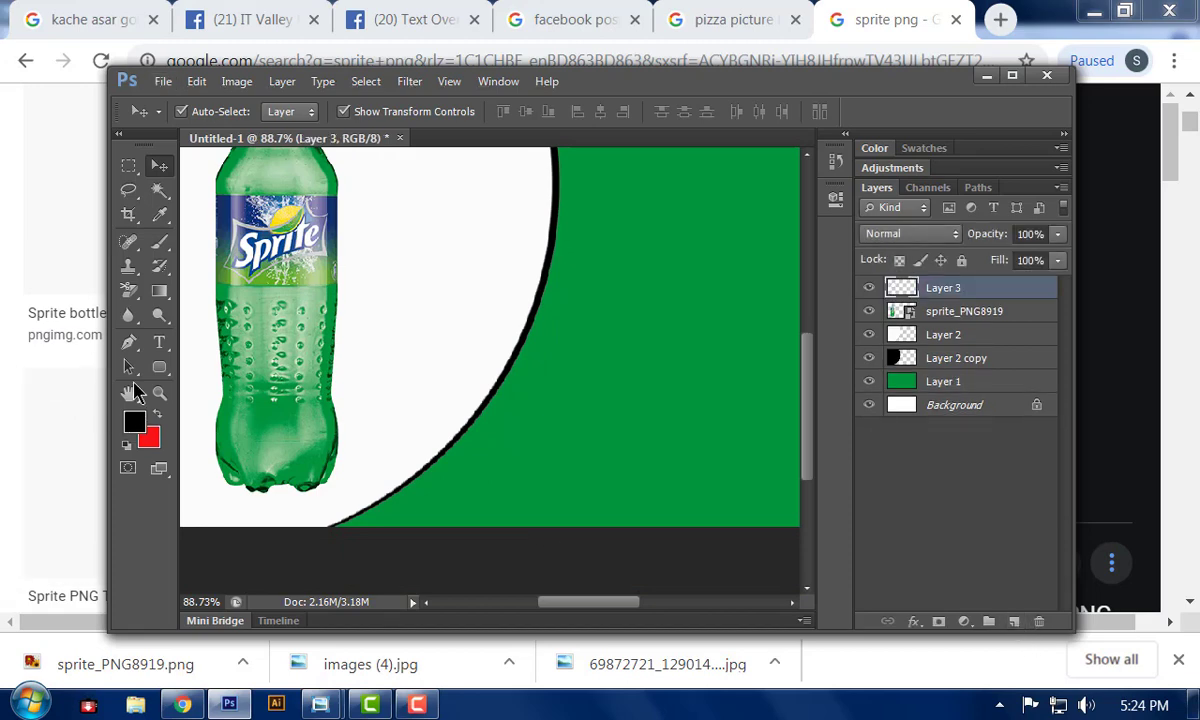
left_click(159, 241)
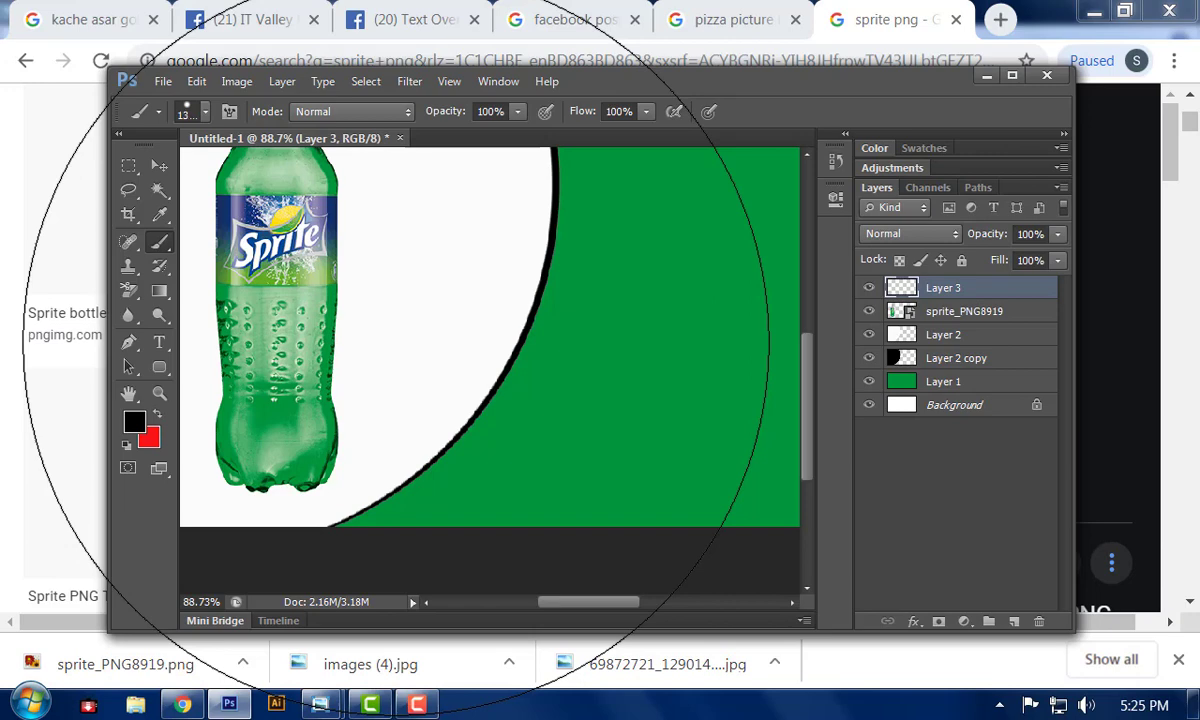
- Try stamping a hard black circle with the brush at 150 px beside the bottle, and undo the stamp
key("bracketleft")
key("bracketleft")
key("bracketleft")
key("bracketleft")
key("bracketleft")
key("bracketleft")
key("bracketleft")
key("bracketleft")
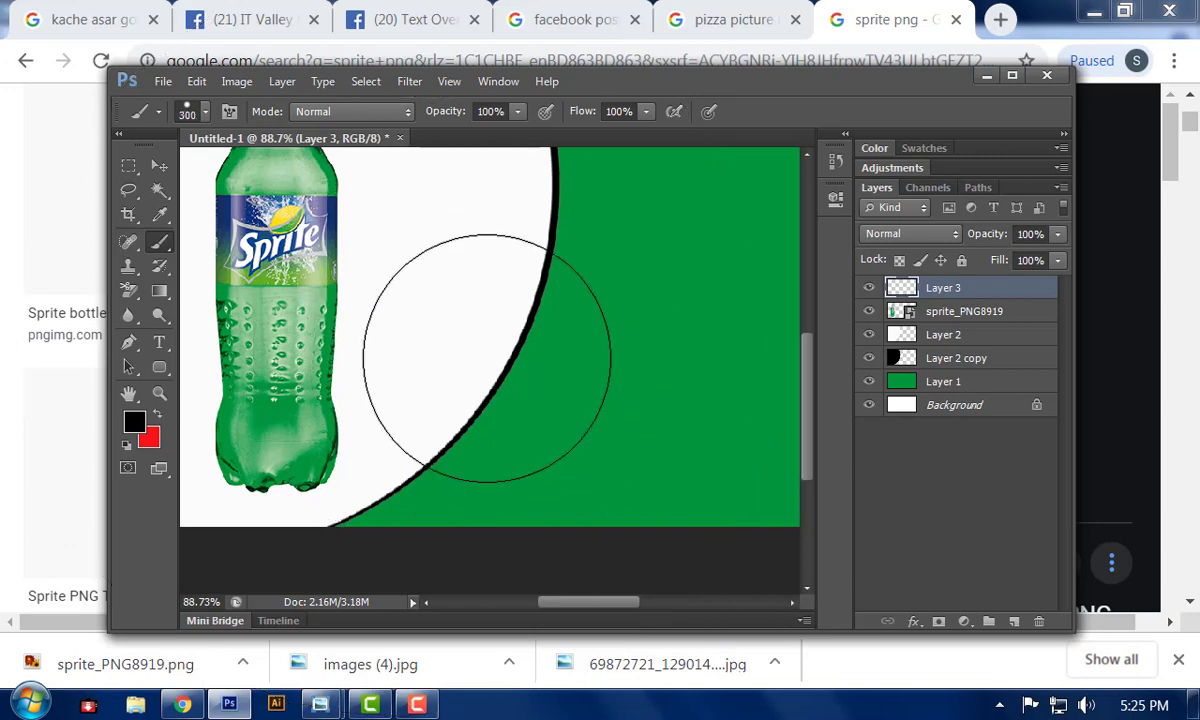
key("bracketleft")
left_click(449, 297)
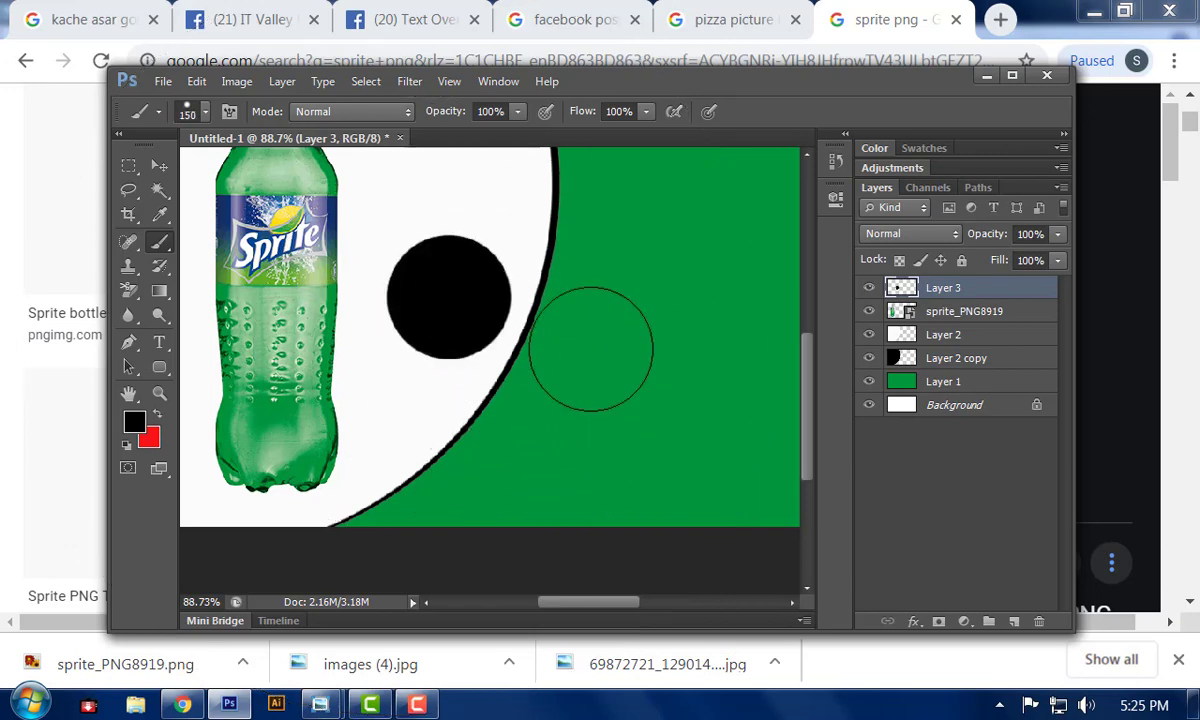
key("ctrl+z")
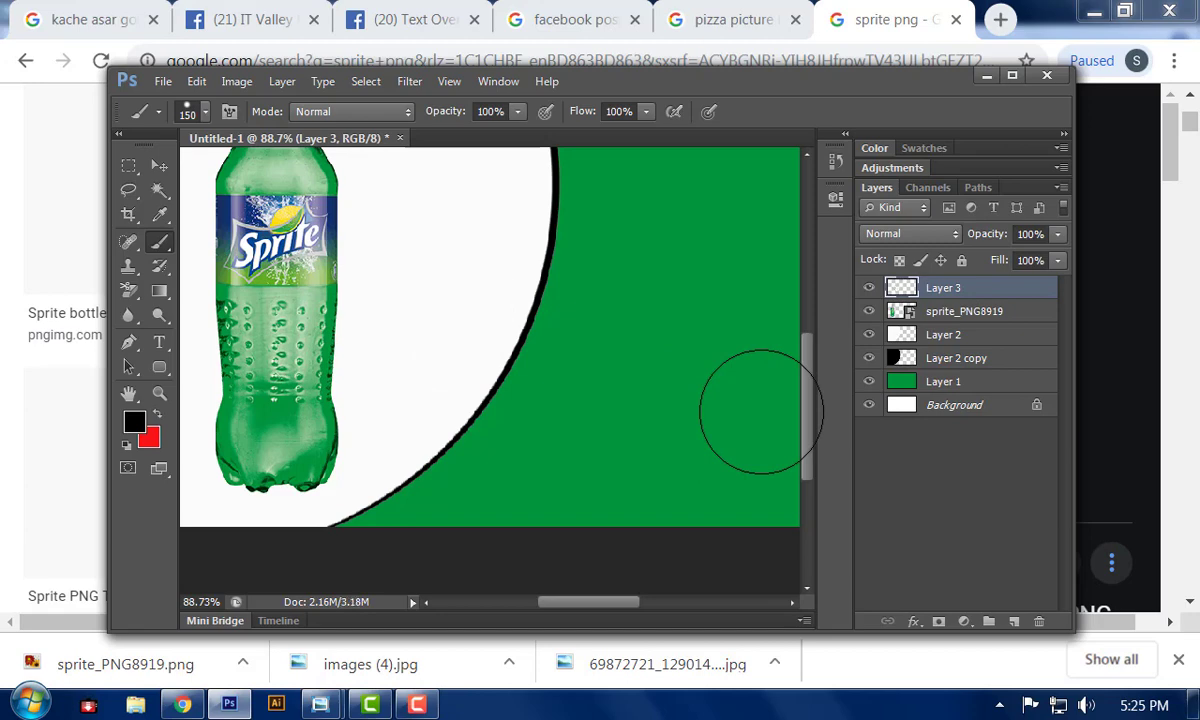
- Choose the soft round 14 px brush, enlarge it to 80 px, and stamp one black dot beside the bottle on Layer 3
left_click(190, 110)
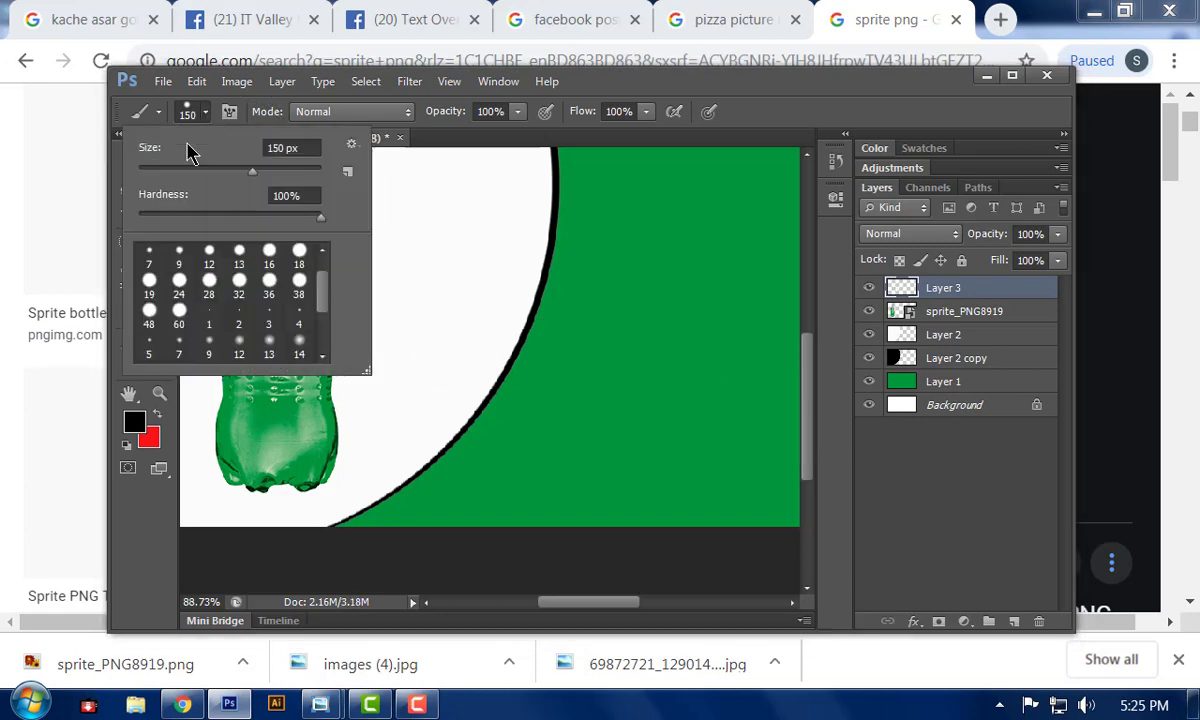
scroll(292, 338, "down", 1)
left_click(296, 338)
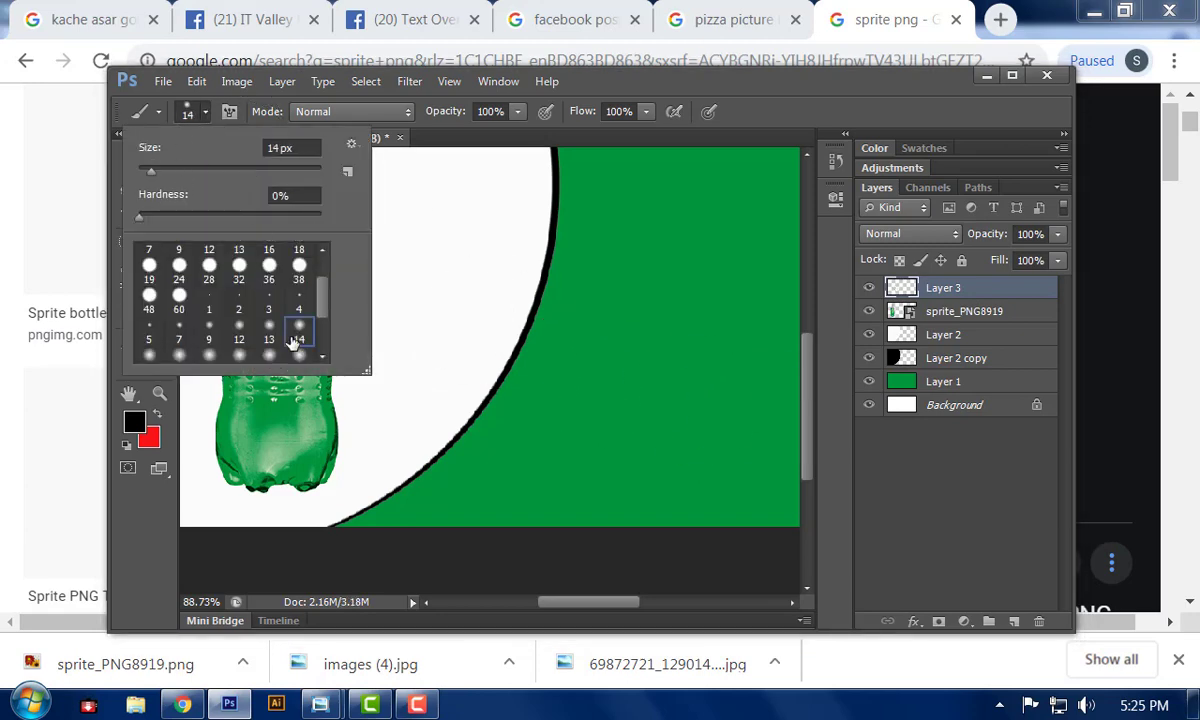
left_click(625, 90)
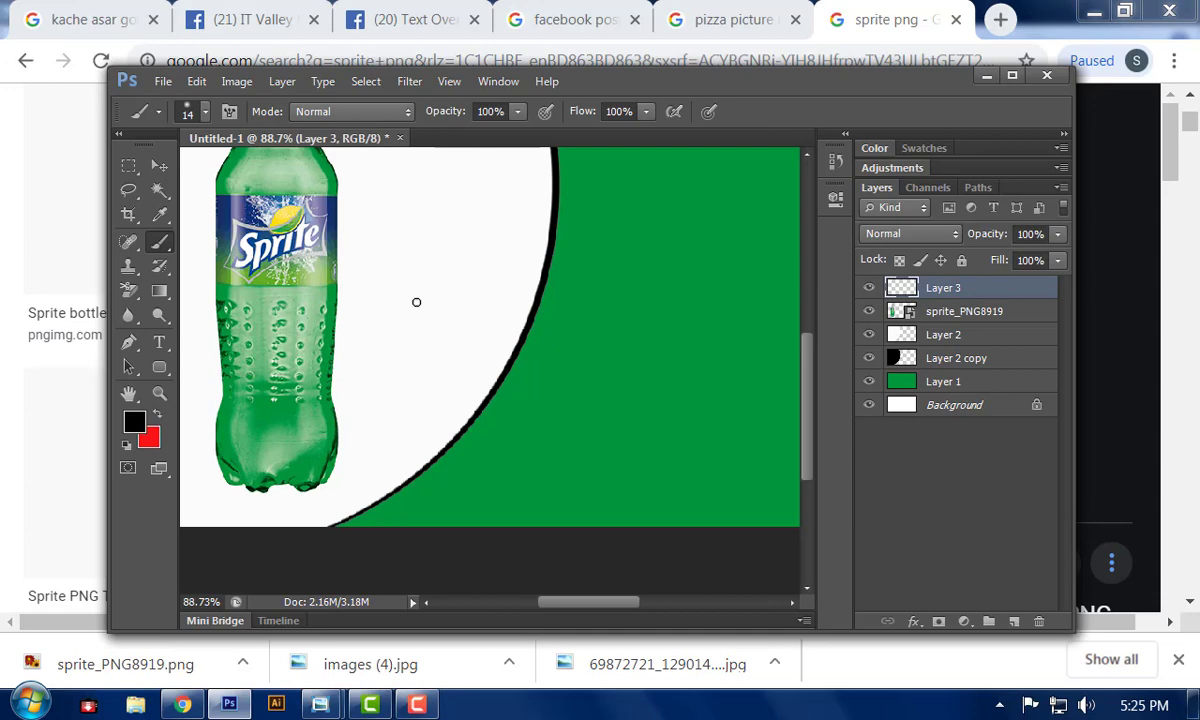
key("bracketright")
key("bracketright")
key("bracketright")
key("bracketright")
key("bracketright")
left_click(446, 276)
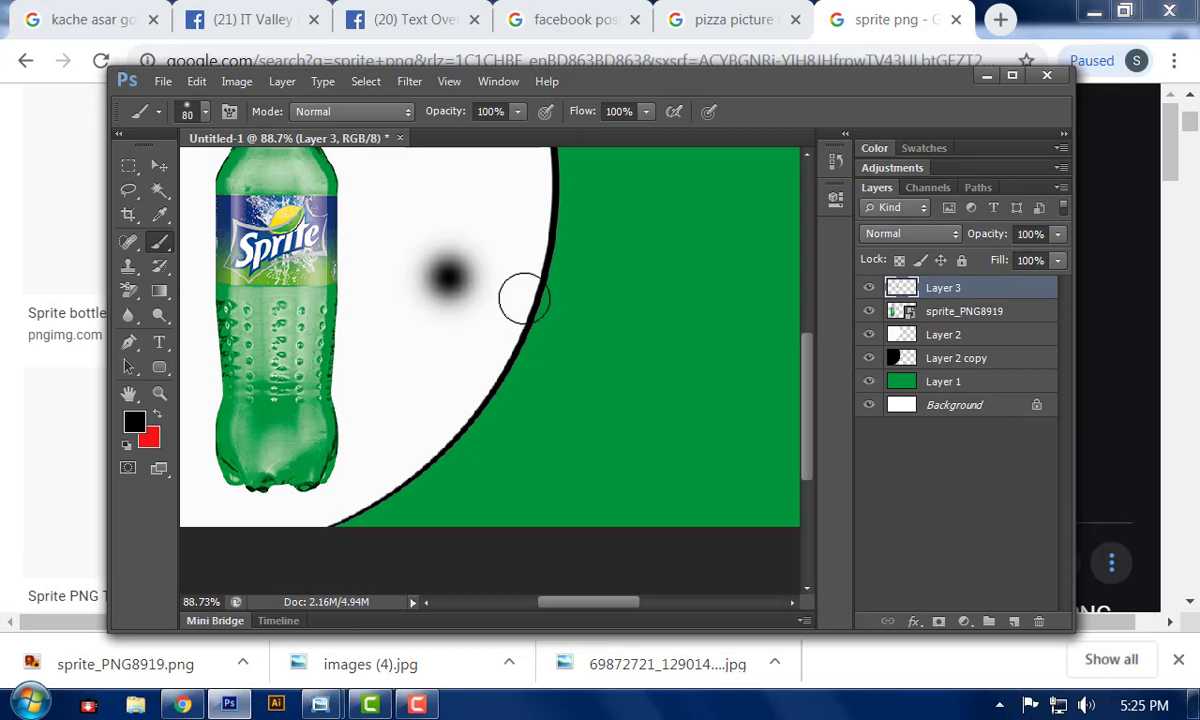
- Transform the soft black dot to about 287% width, flatten it, and set it under the bottle's base as a shadow
key("ctrl+t")
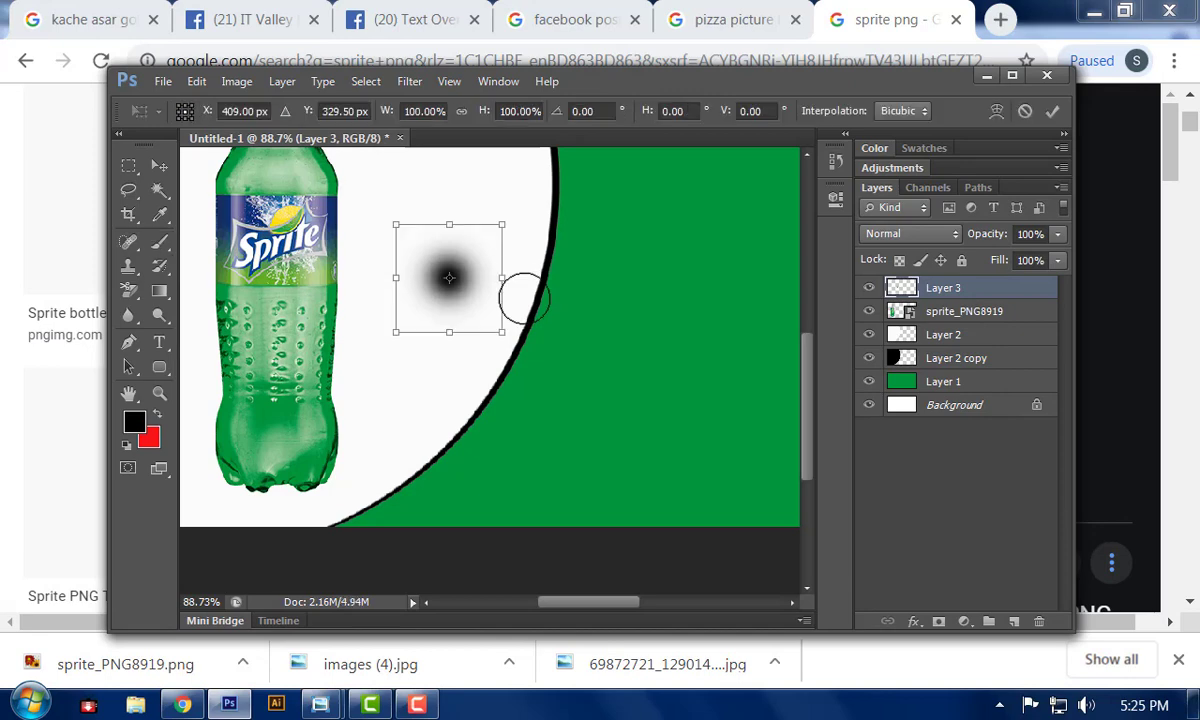
left_click_drag(513, 278, 701, 278)
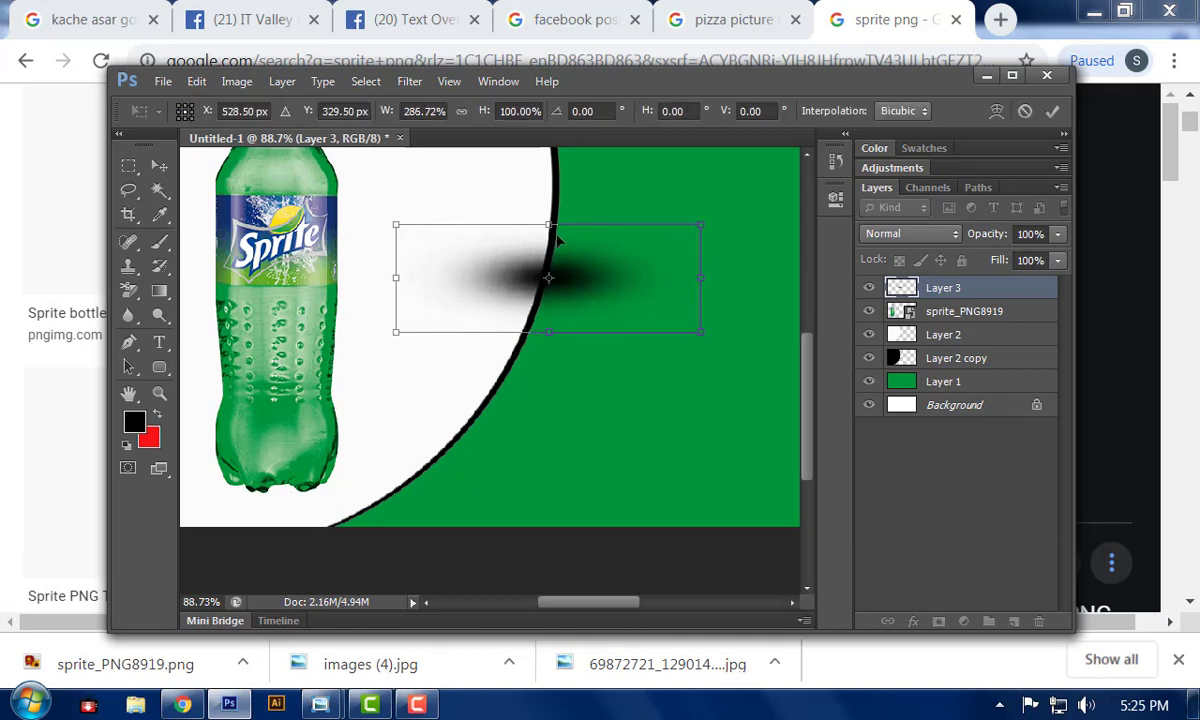
mouse_move(550, 226)
left_mouse_down()
mouse_move(549, 305)
mouse_move(372, 494)
mouse_move(337, 493)
left_mouse_up()
key("Return")
key("b")
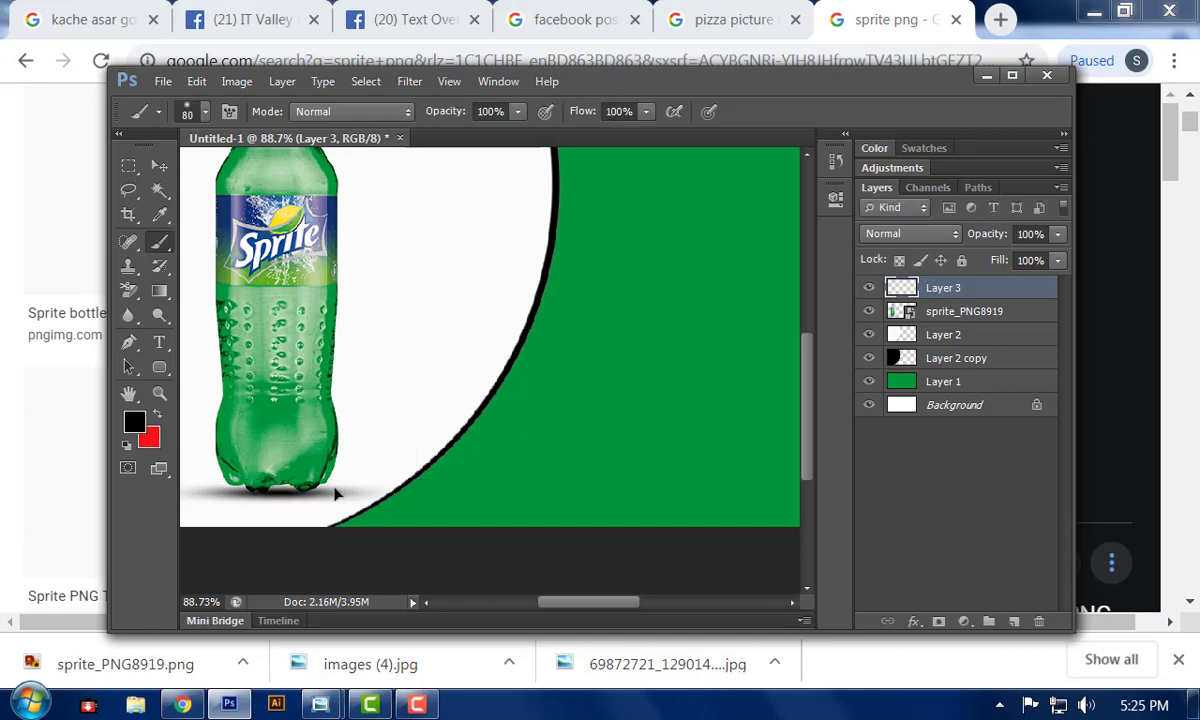
- Nudge the bottle down onto its shadow and place the shadow's Layer 3 beneath the bottle layer
left_click(159, 166)
left_click(280, 441)
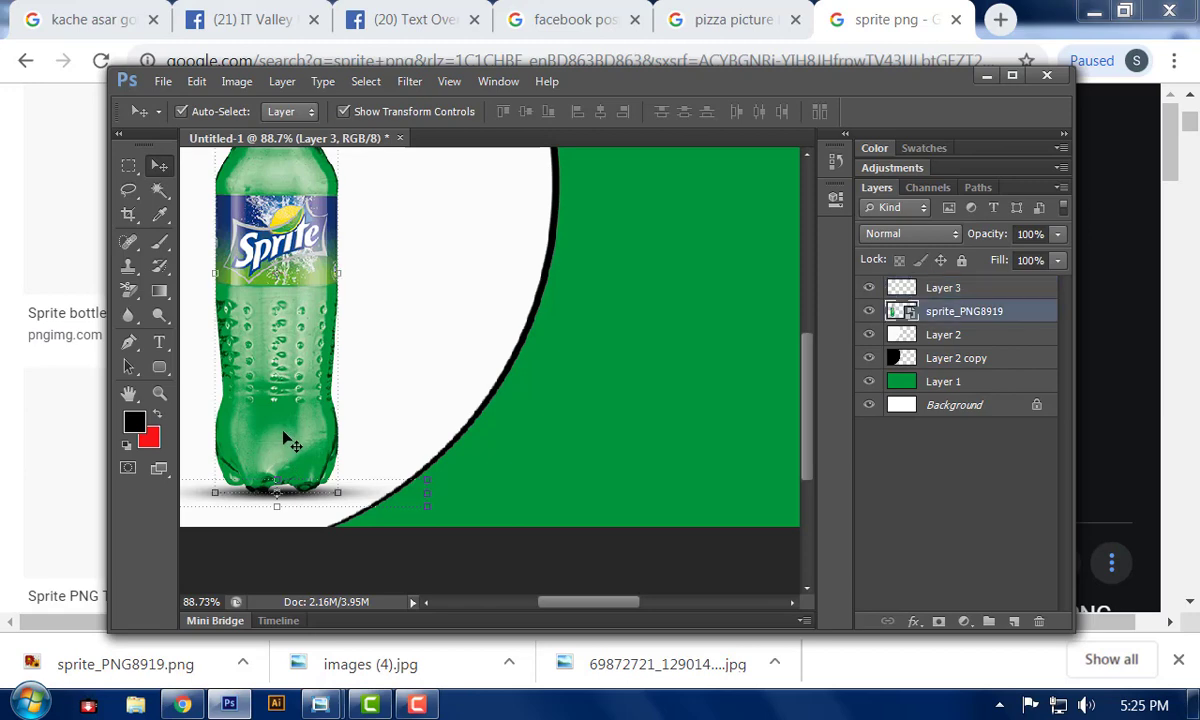
key("Down")
key("Down")
key("Down")
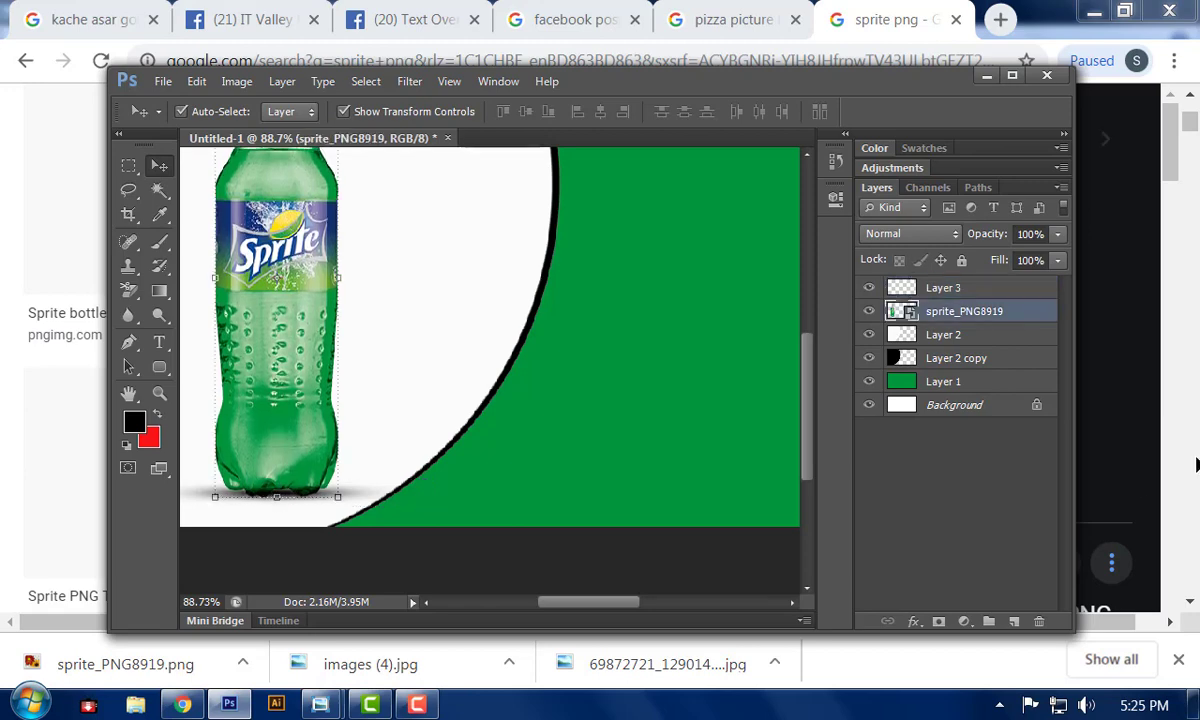
left_click(1000, 290)
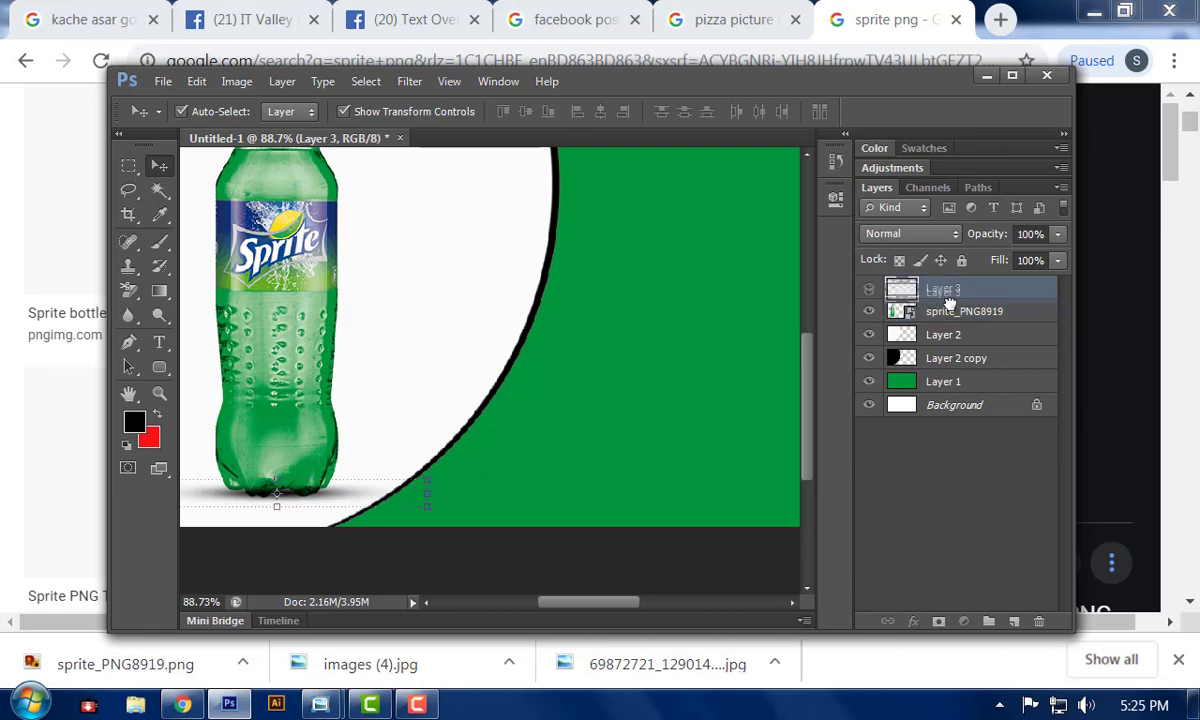
left_click_drag(1002, 284, 950, 316)
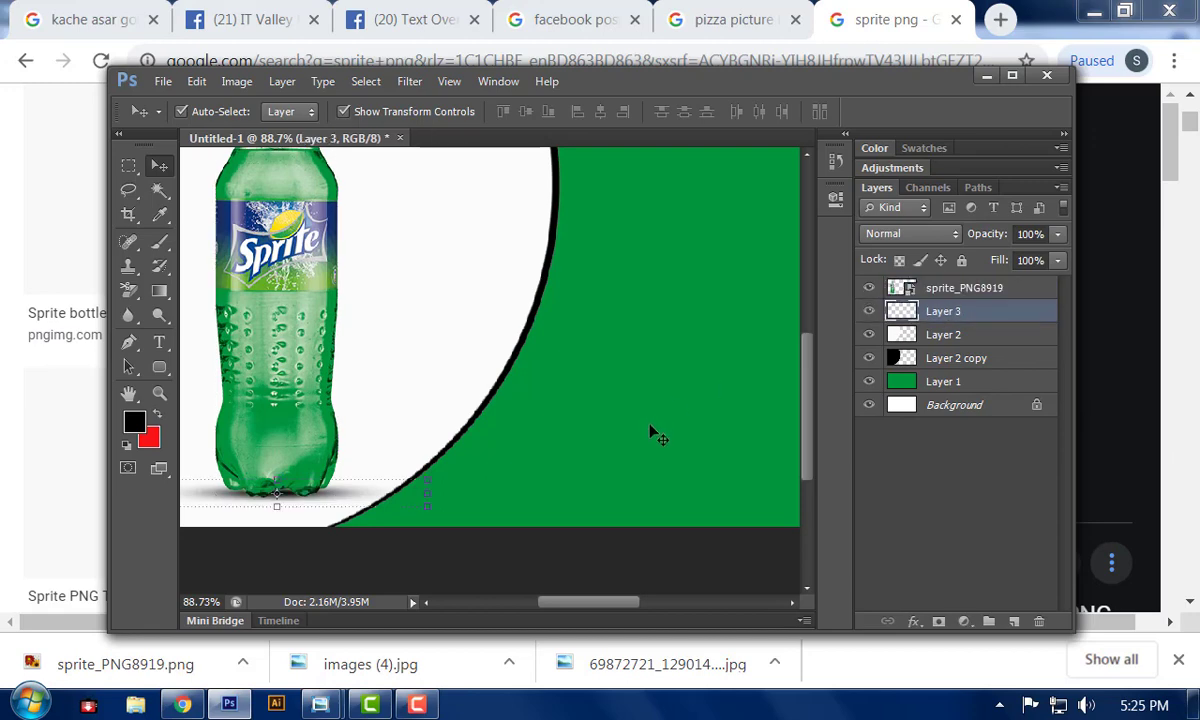
scroll(650, 446, "down", 4)
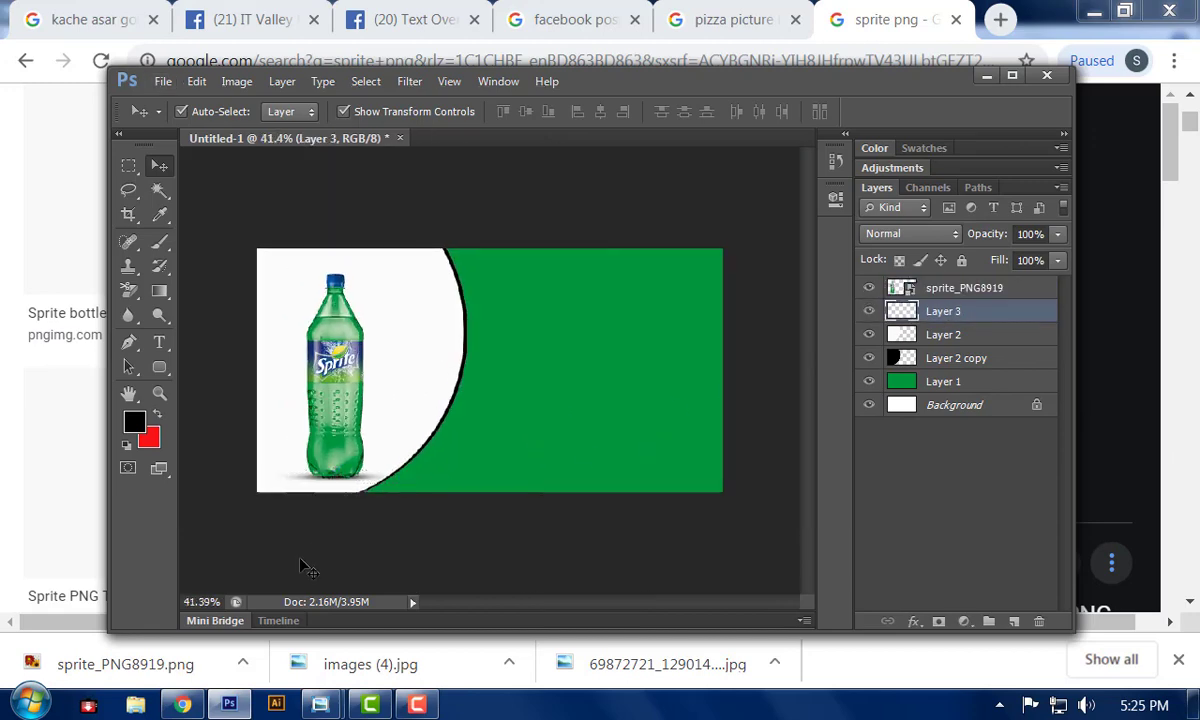
left_click(341, 549)
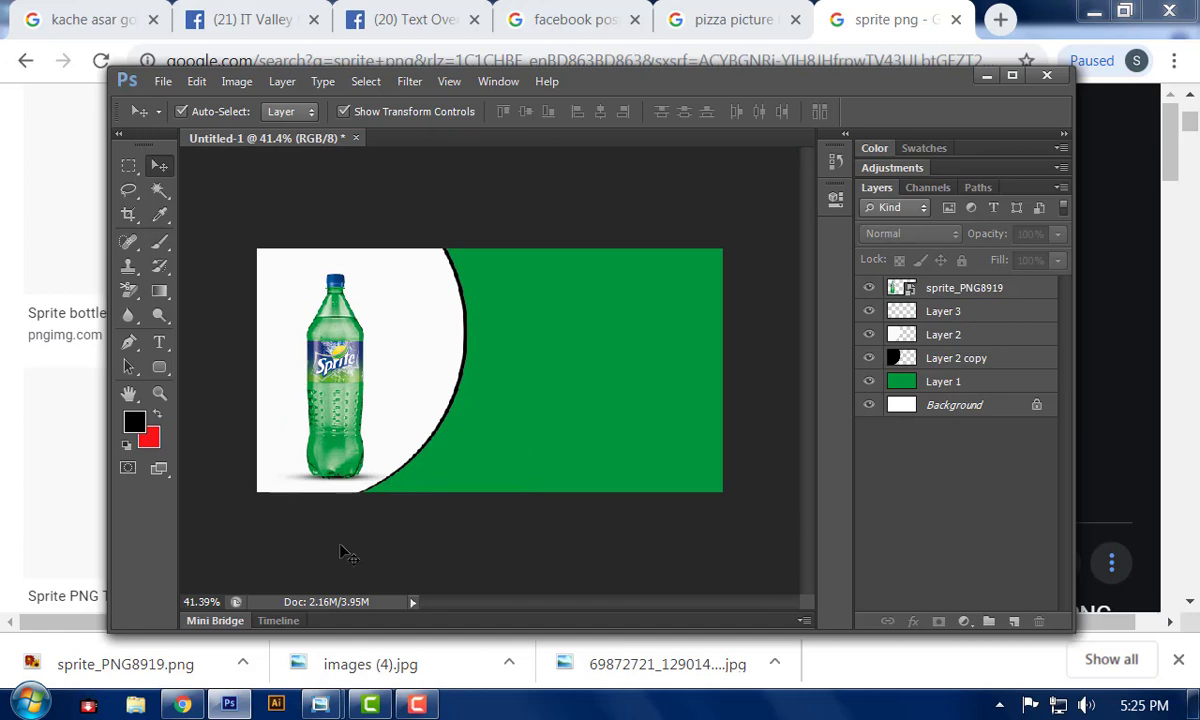
- Add a new layer directly above the green Layer 1 and sample the white beside the bottle as the brush's foreground colour
left_click(620, 404)
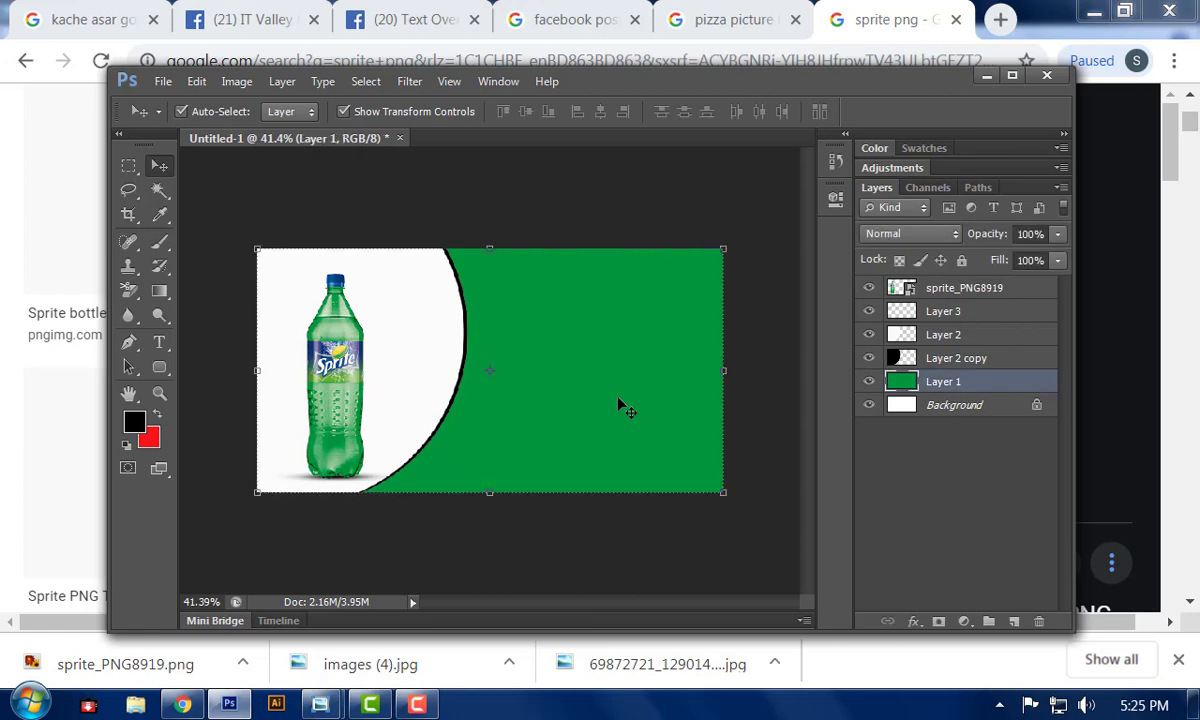
key("ctrl+shift+alt+n")
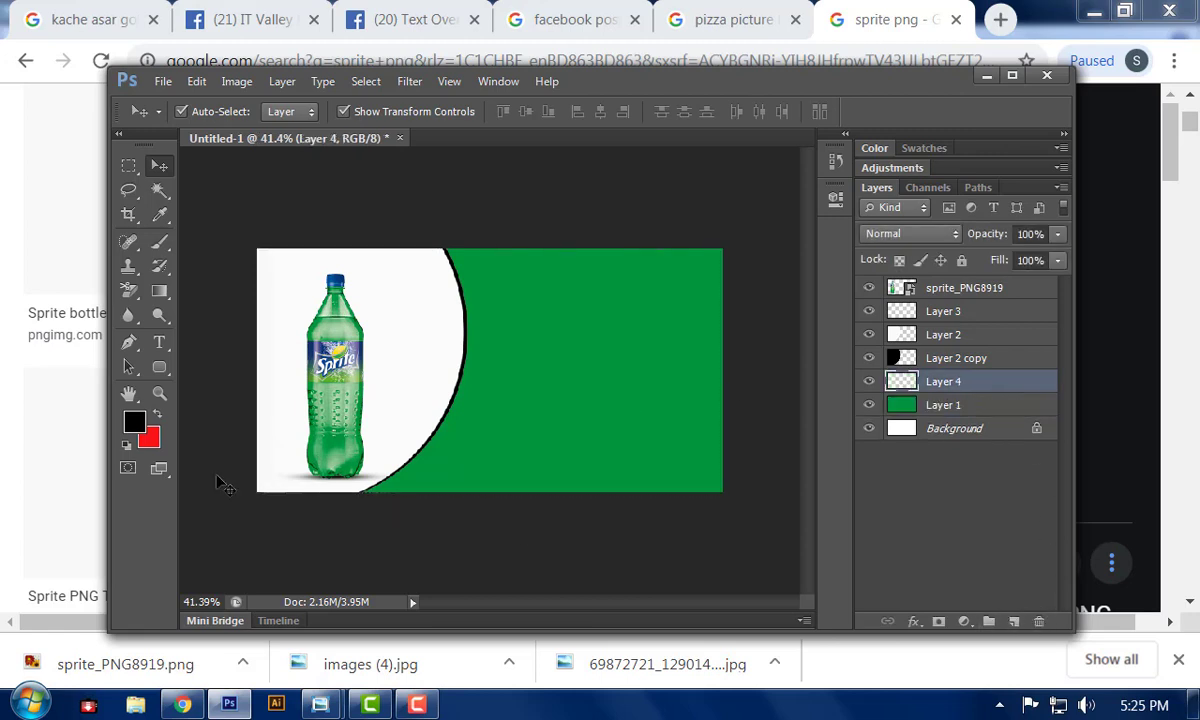
left_click(159, 215)
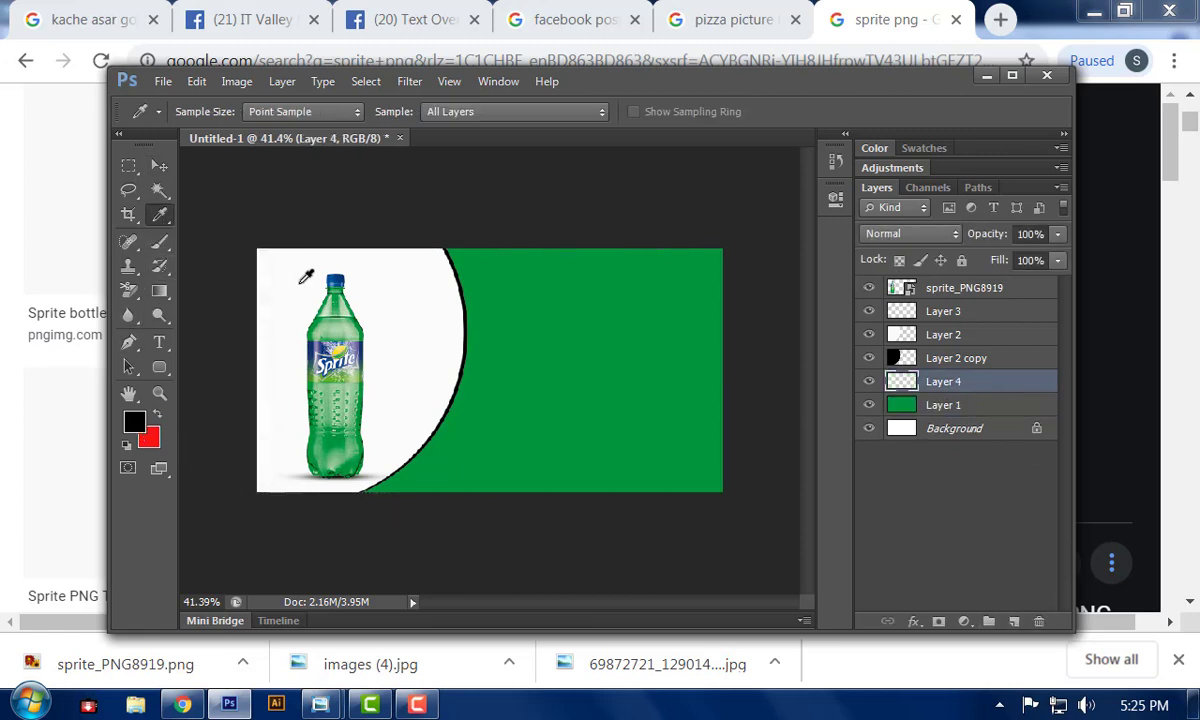
left_click(304, 313)
left_click(159, 241)
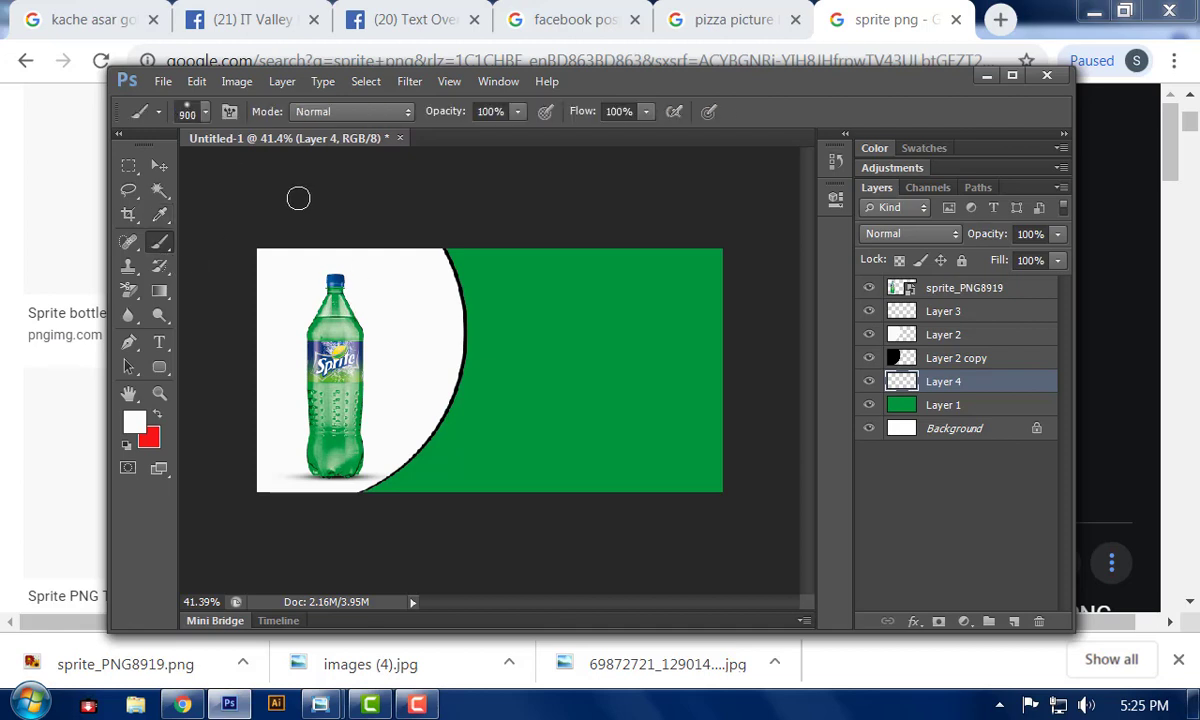
- Enlarge the soft brush beyond the canvas height and stamp a single white glow on Layer 4 near the green area's right edge
key("bracketright")
key("bracketright")
key("bracketright")
key("bracketright")
key("bracketright")
key("bracketright")
key("bracketright")
key("bracketright")
key("bracketright")
key("bracketright")
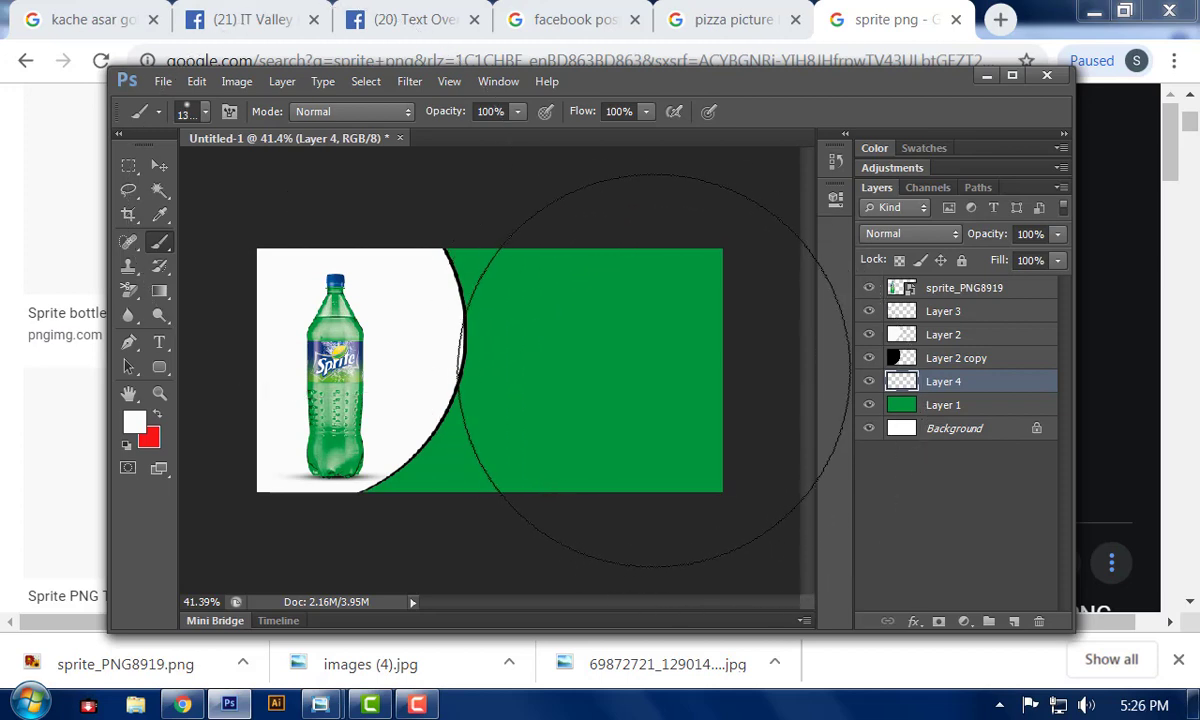
left_click(622, 375)
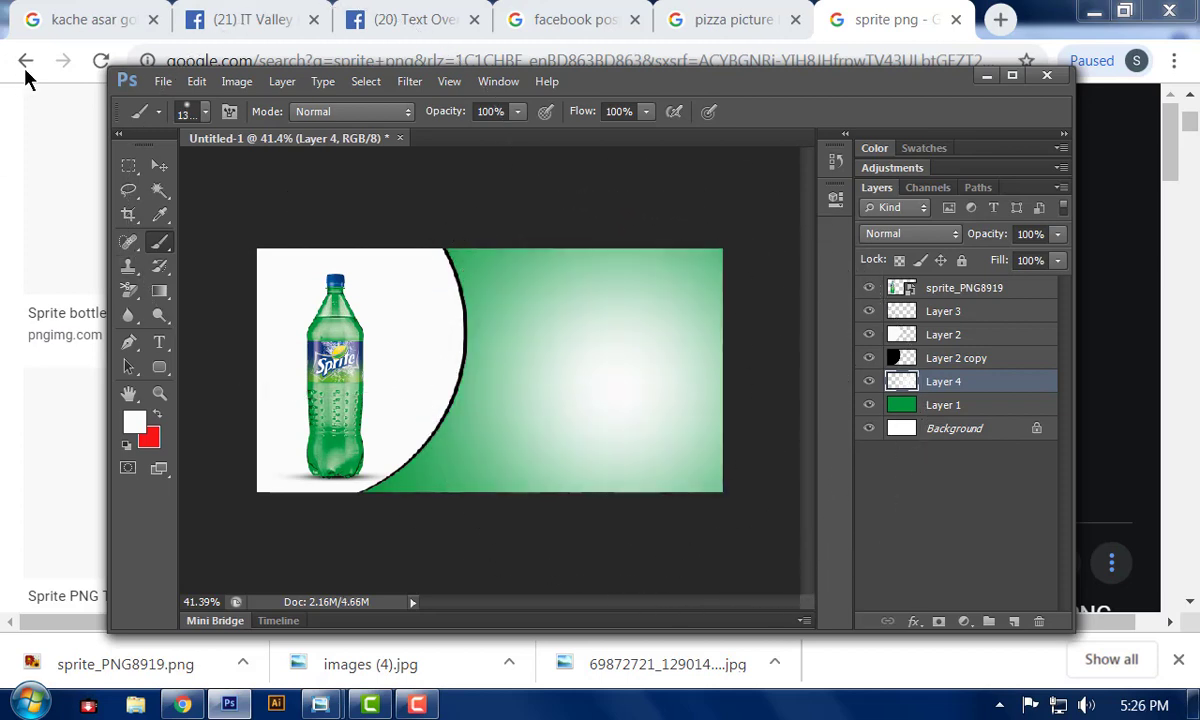
key("ctrl+z")
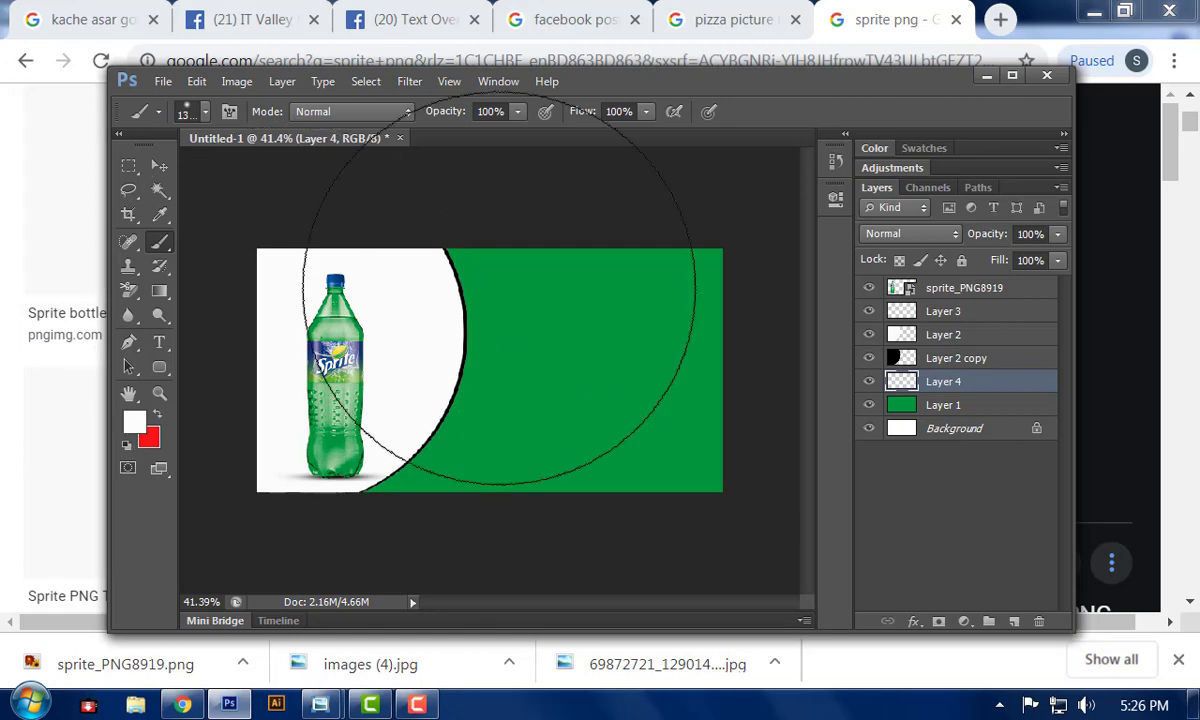
left_click(680, 365)
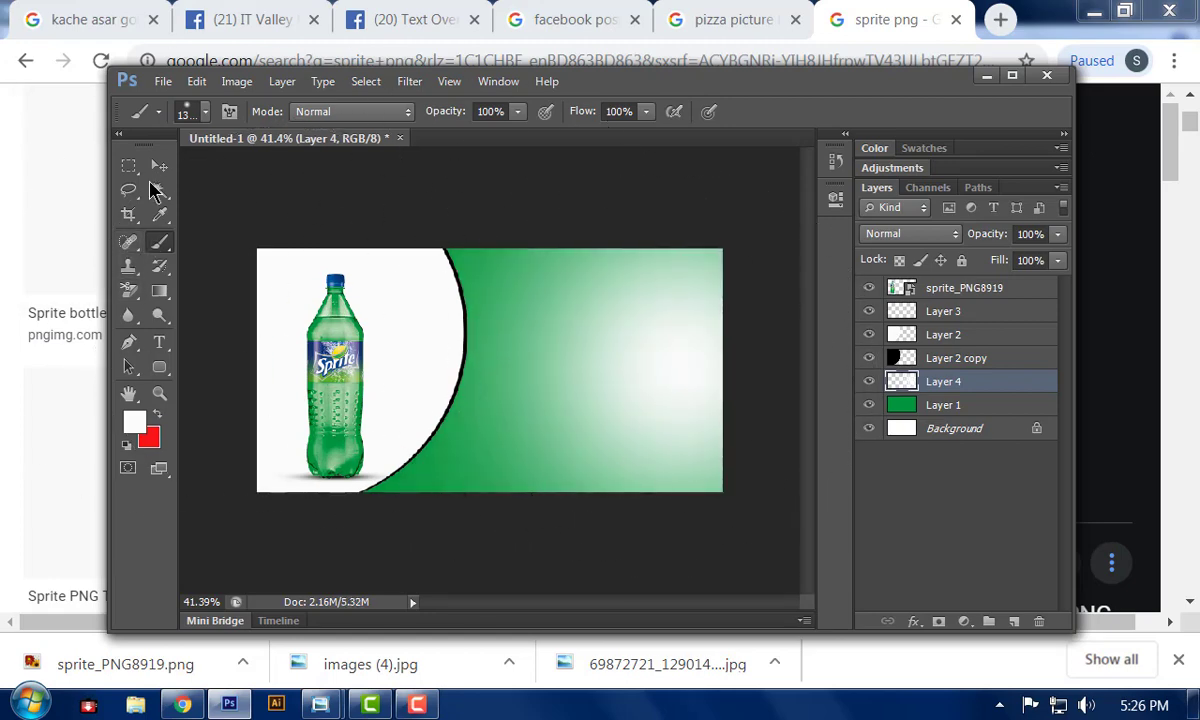
left_click(159, 165)
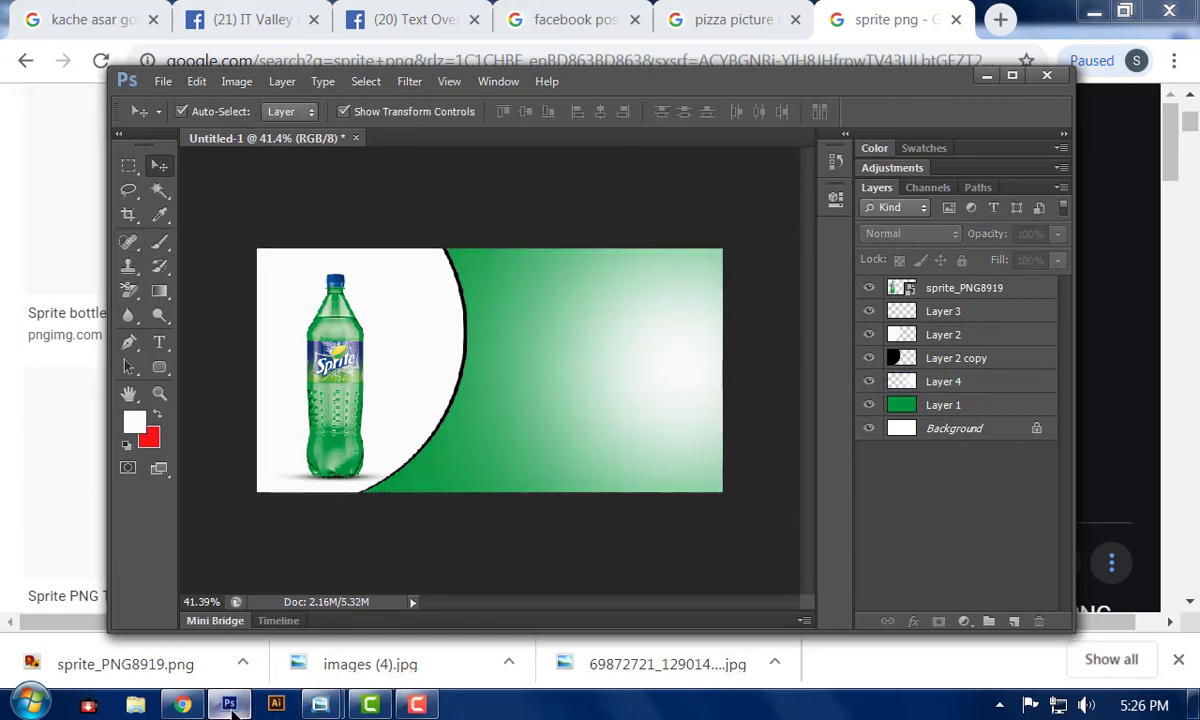
- Switch to Chrome, narrow the sprite png image results to logo, and open the StickPNG Sprite Logo transparent PNG preview
left_click(5, 571)
scroll(5, 571, "up", 3)
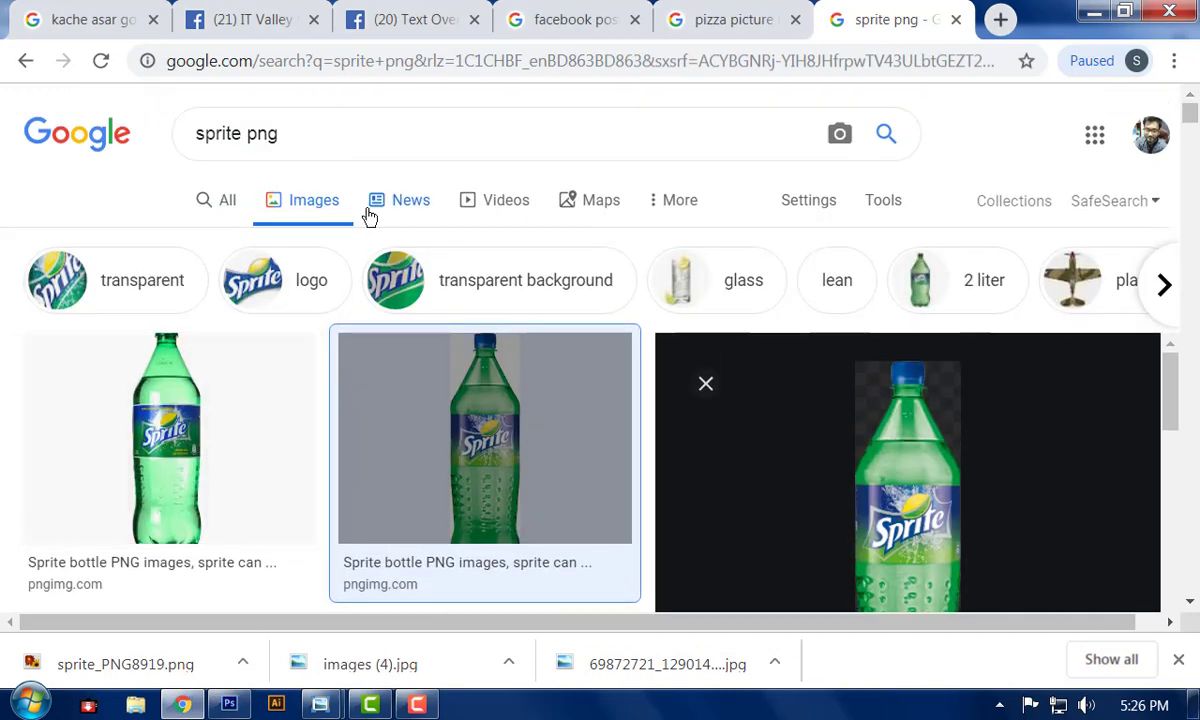
left_click(280, 307)
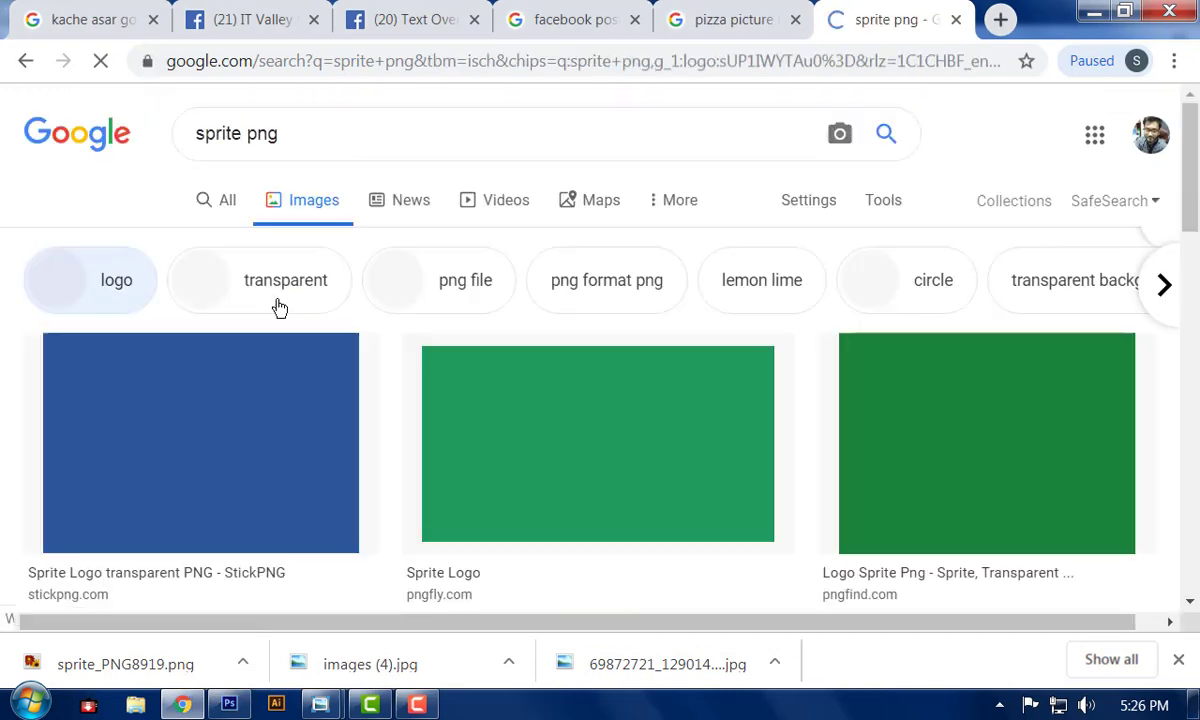
scroll(170, 398, "down", 1)
left_click(170, 398)
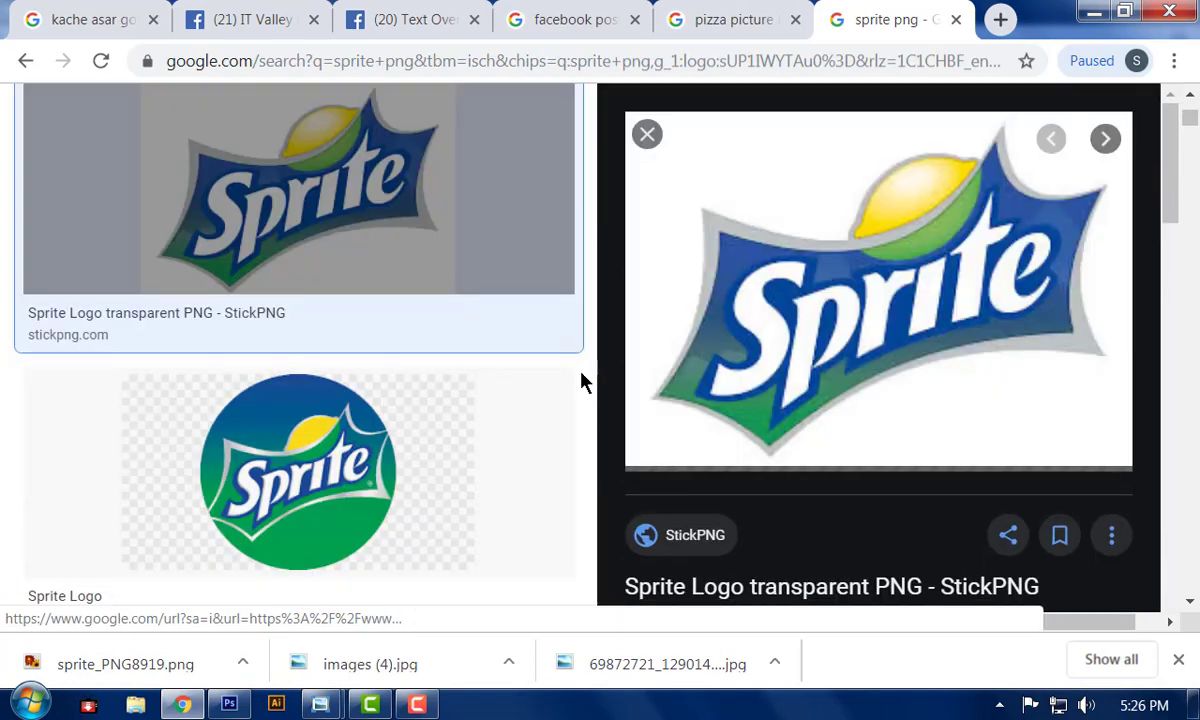
- Save the previewed Sprite logo to the Desktop as the PNG image 580b57fcd9996e24bc43c1f2.png
right_click(860, 312)
left_click(920, 521)
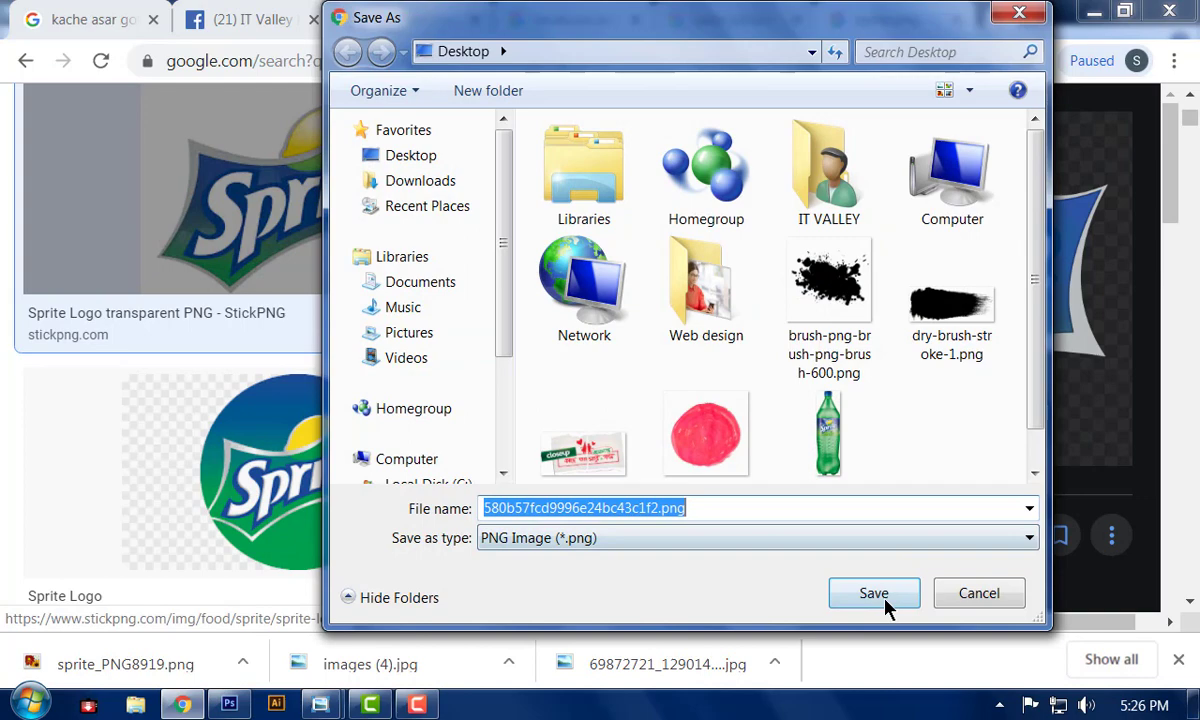
left_click(884, 600)
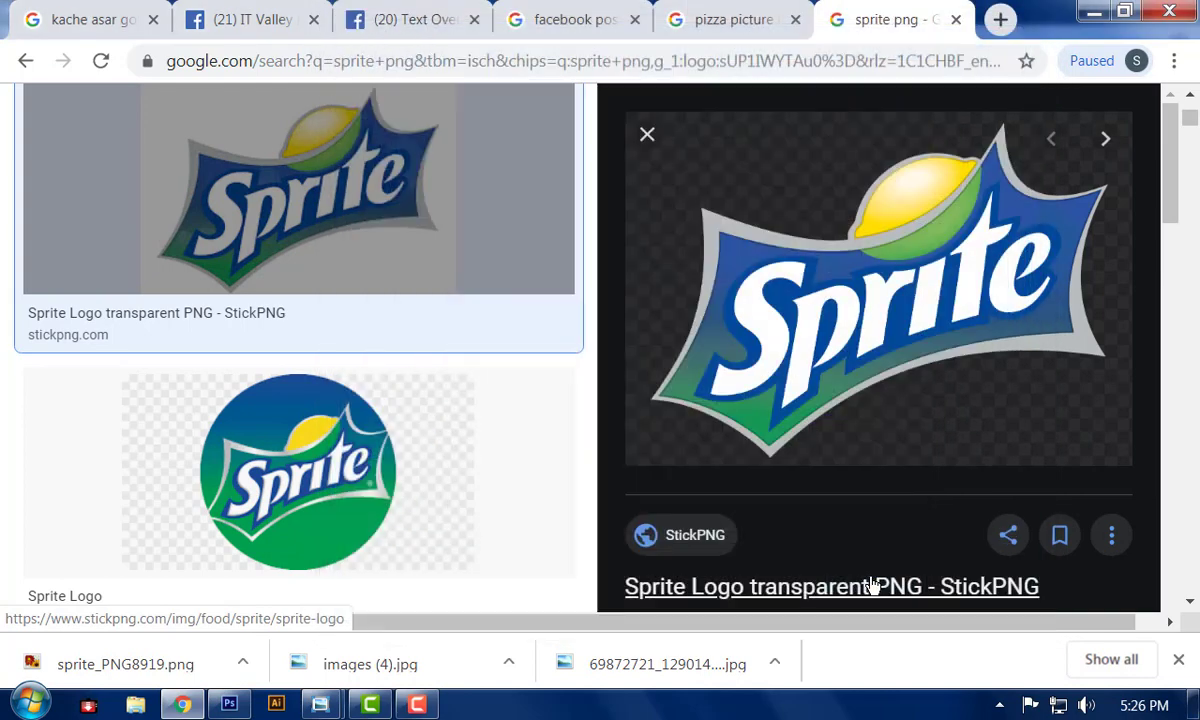
- Switch to Photoshop, place the downloaded Sprite logo in the banner, scale it to about 13.5% and position it in the middle of the green area
left_click_drag(123, 667, 669, 336)
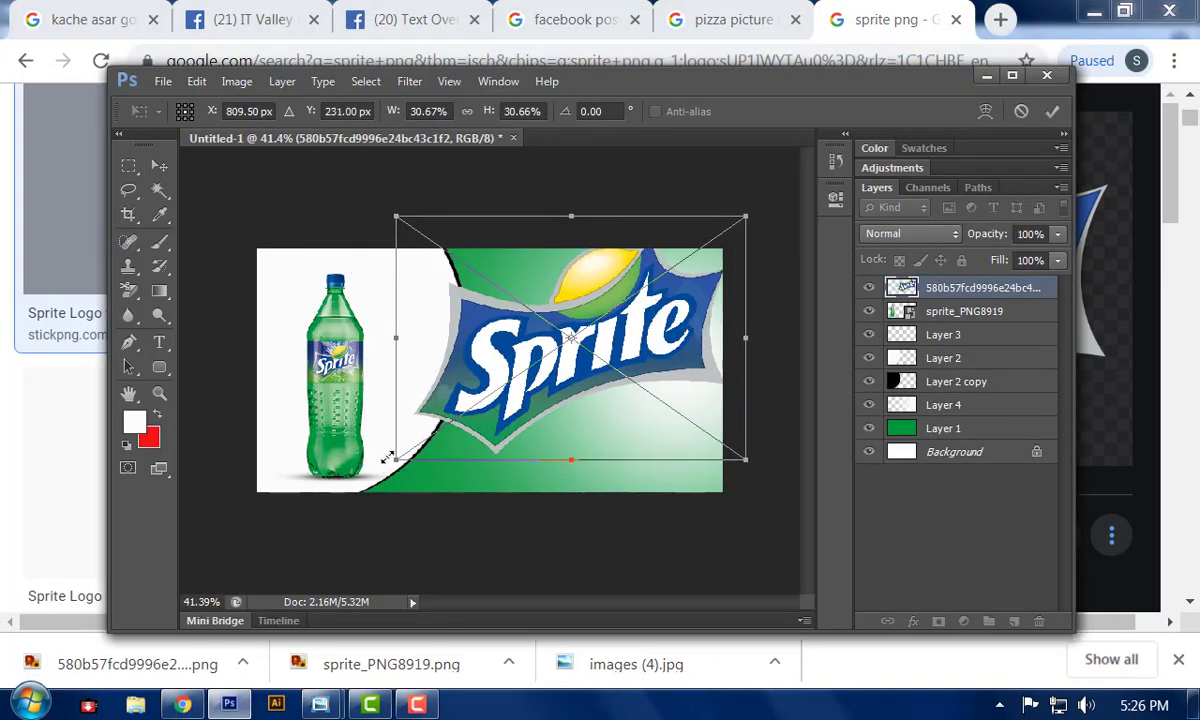
left_click_drag(392, 460, 592, 322)
left_click_drag(694, 277, 647, 305)
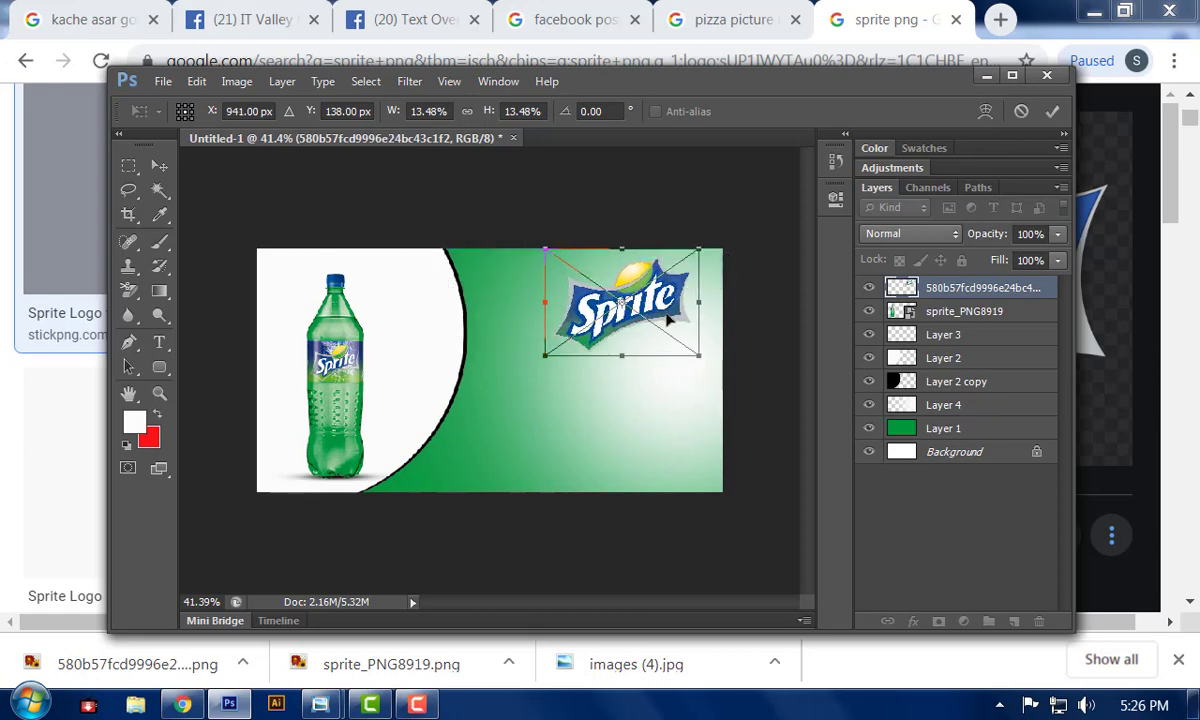
key("Return")
left_click(757, 378)
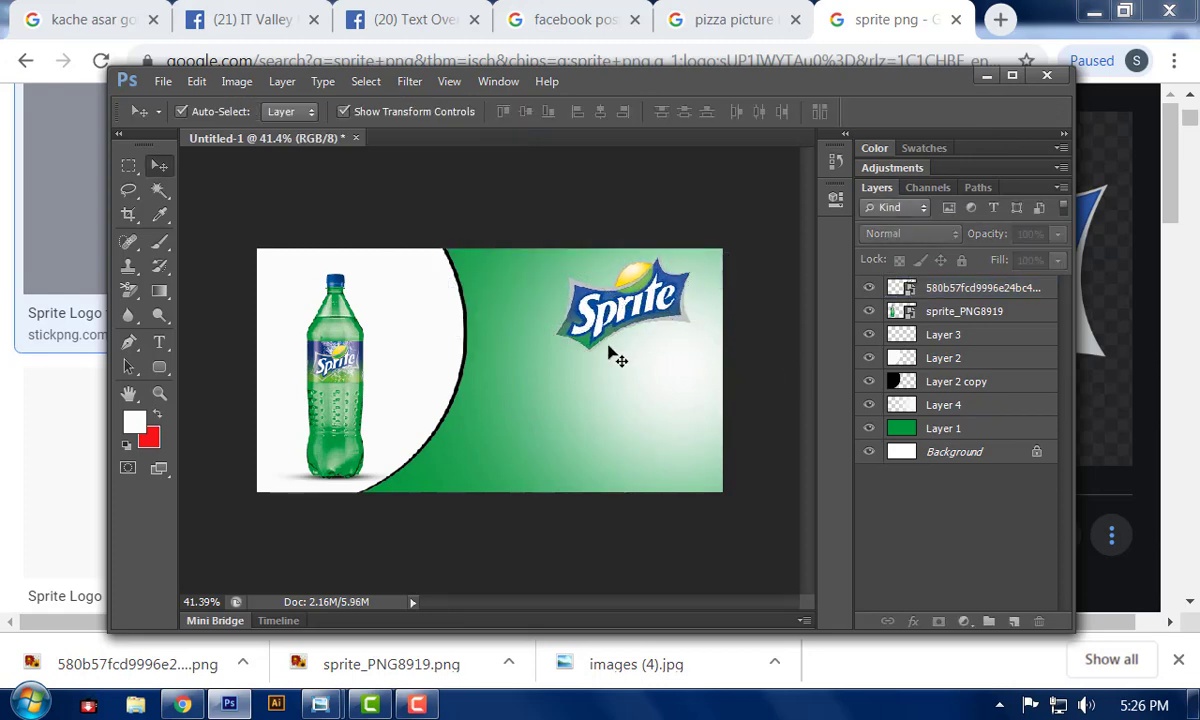
left_click_drag(665, 312, 633, 347)
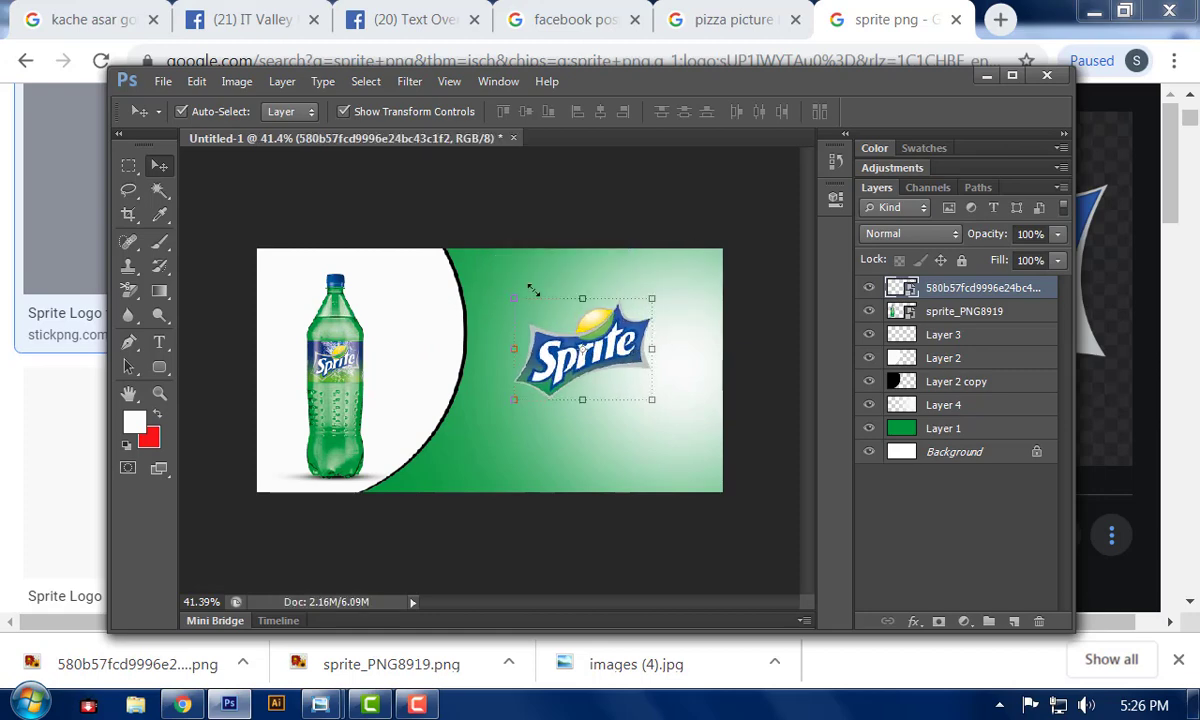
left_click(530, 197)
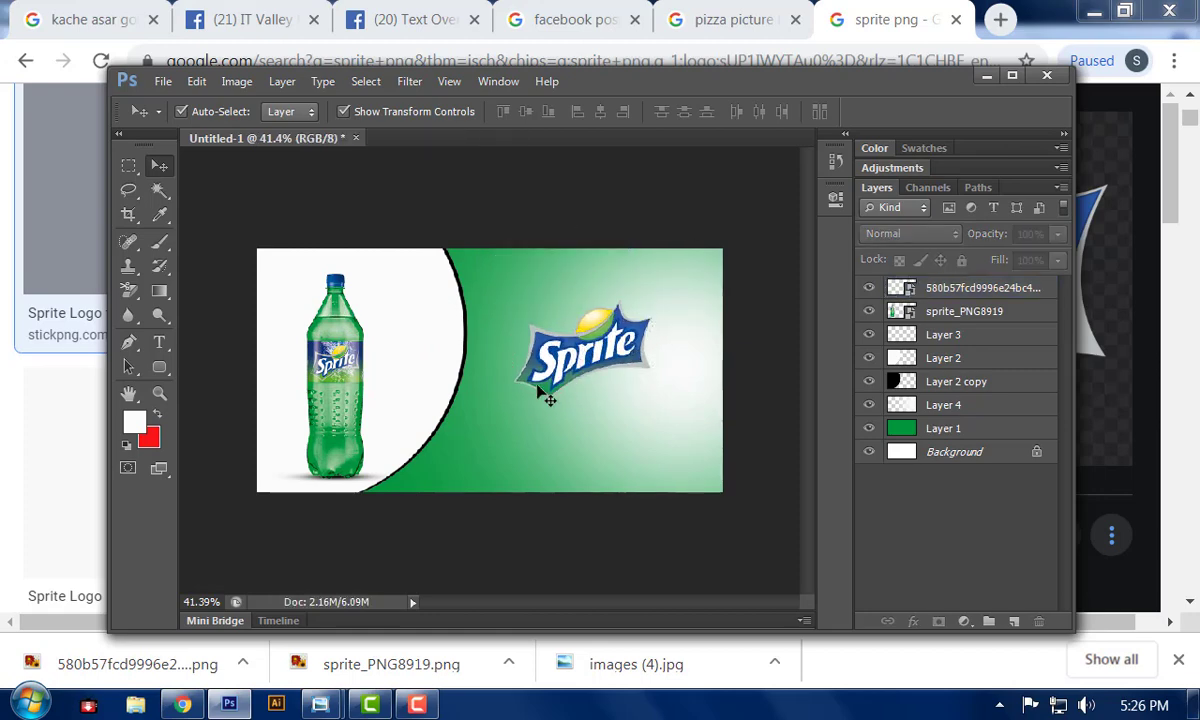
- Hide the white glow on Layer 4 and the green background on Layer 1
left_click(535, 467)
left_click(869, 406)
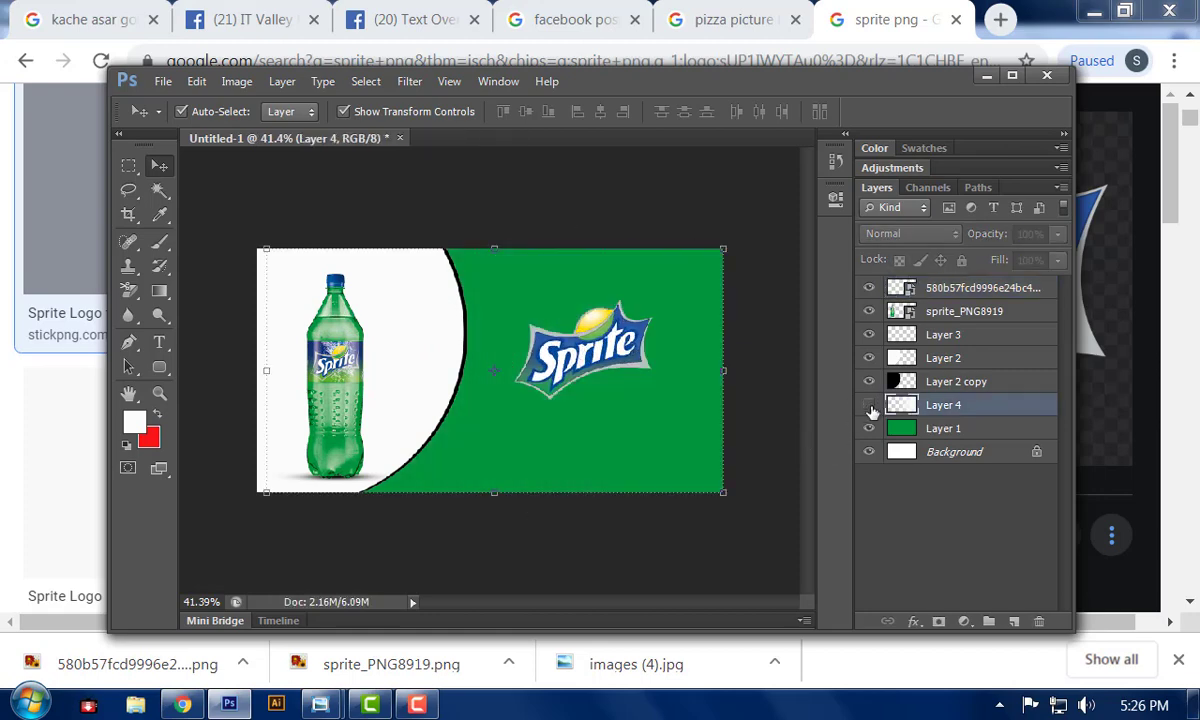
left_click(869, 406)
left_click(869, 406)
left_click(621, 485)
left_click(866, 430)
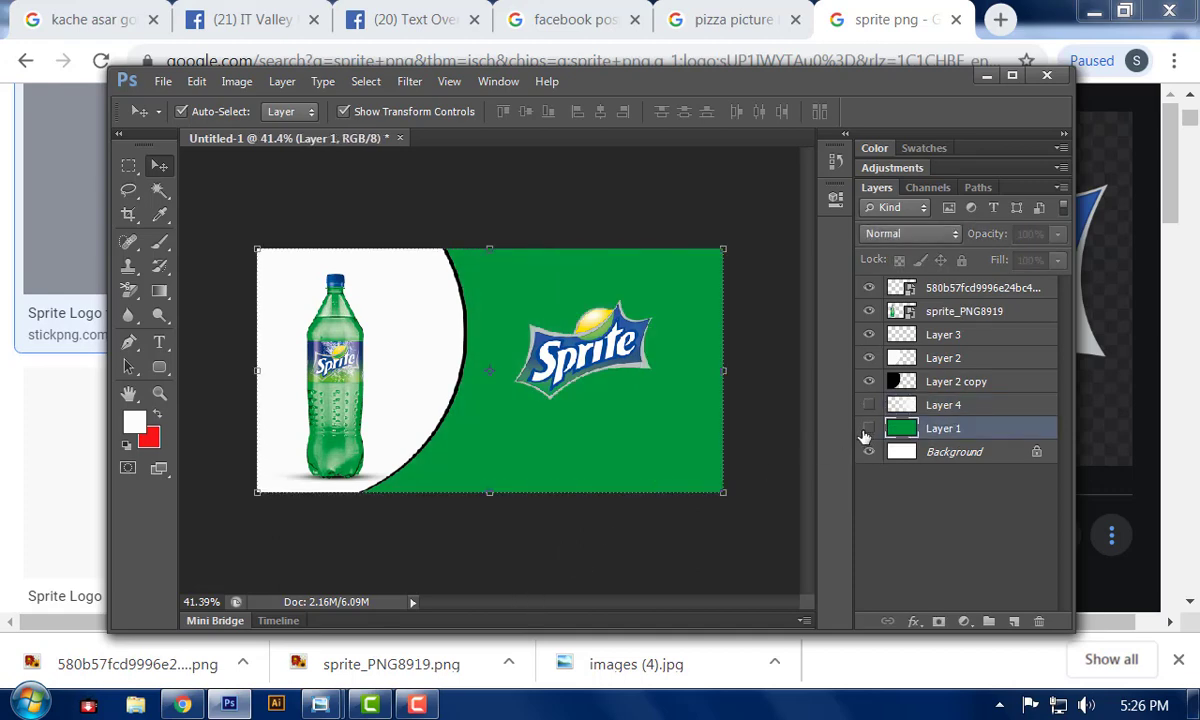
left_click(640, 510)
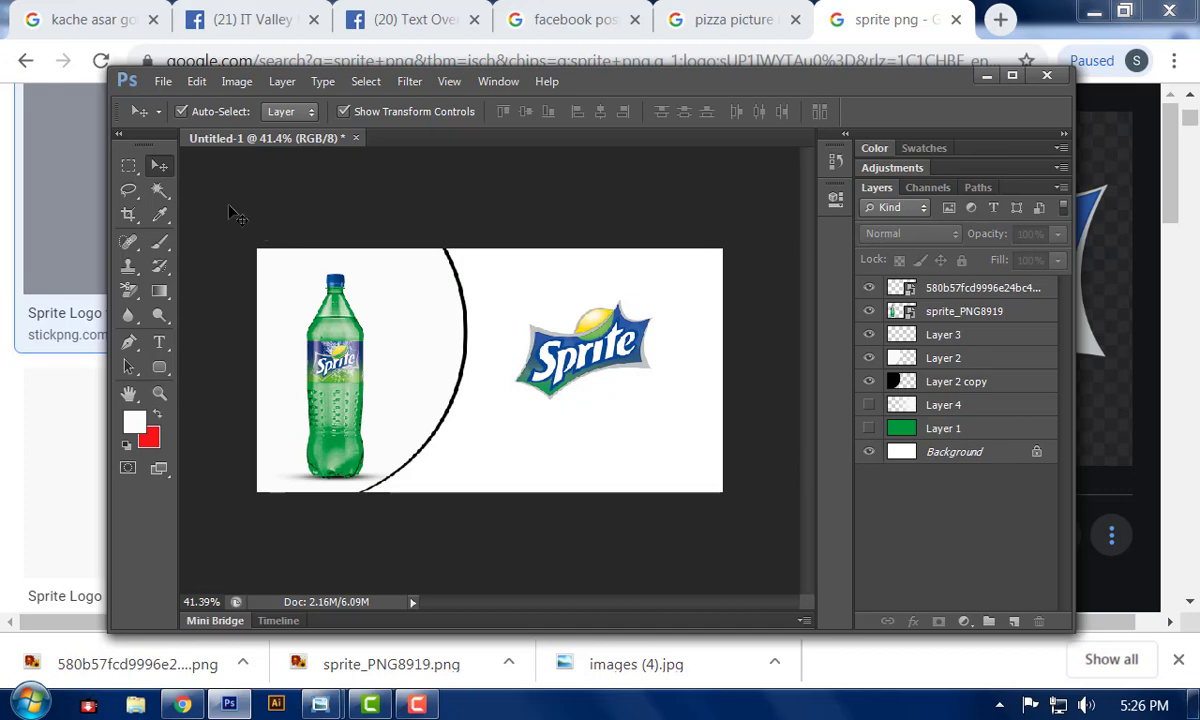
- Select the bottle, shadow, Layer 2 and Layer 2 copy together, flip them horizontally and move them flush against the canvas's right edge
left_click_drag(232, 213, 366, 447)
left_click_drag(366, 447, 406, 405)
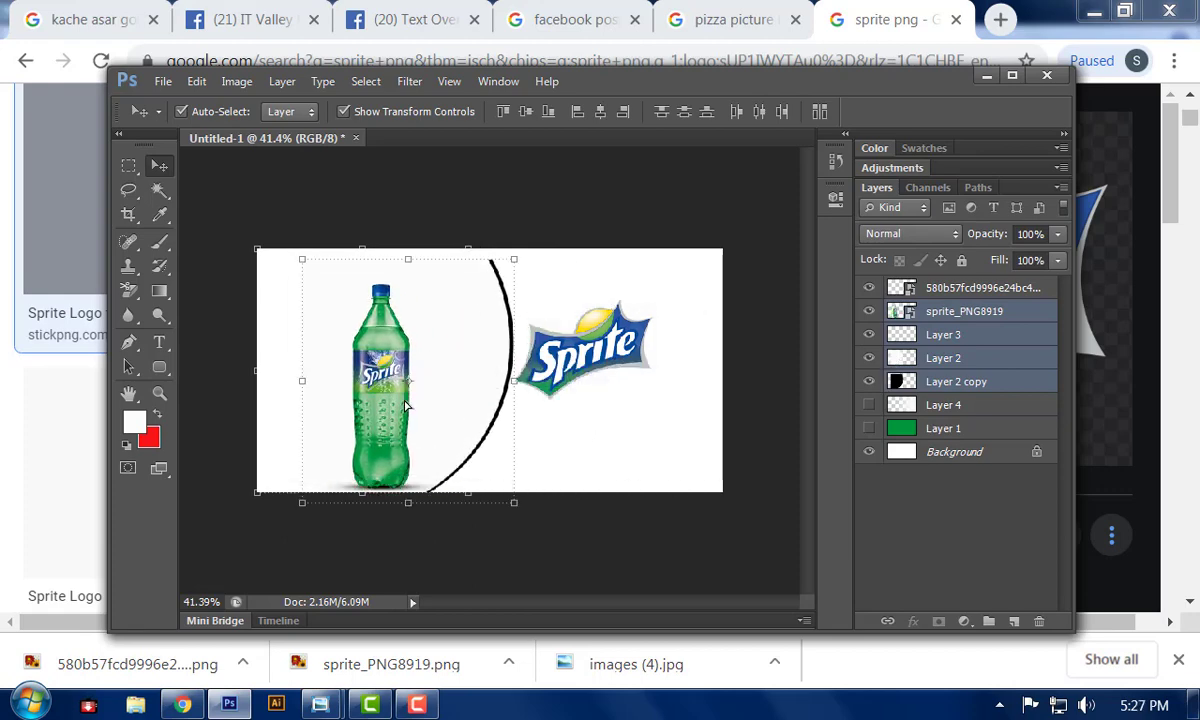
key("ctrl+t")
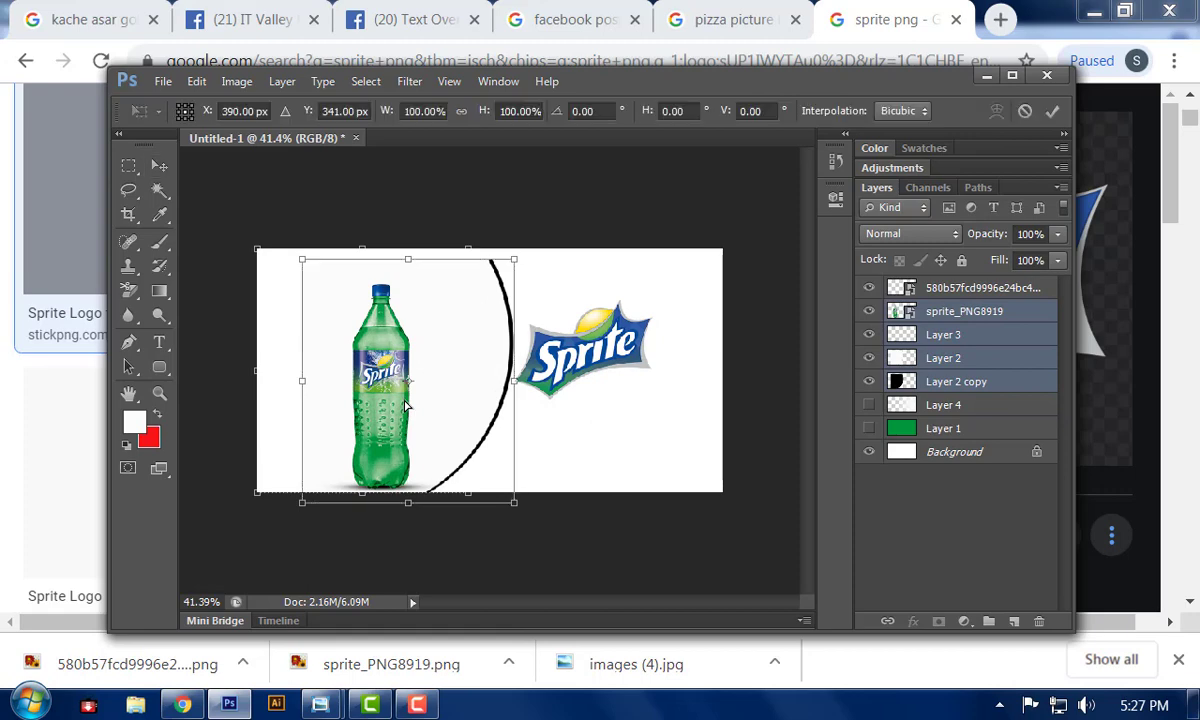
right_click(465, 416)
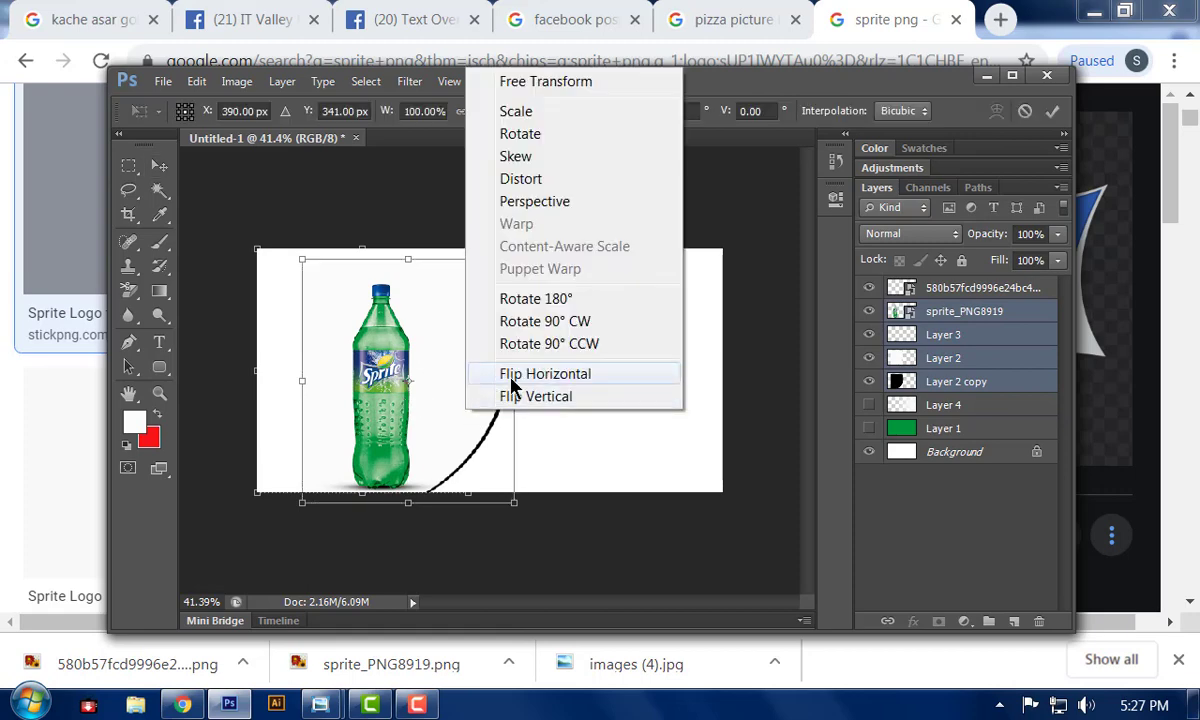
left_click(510, 385)
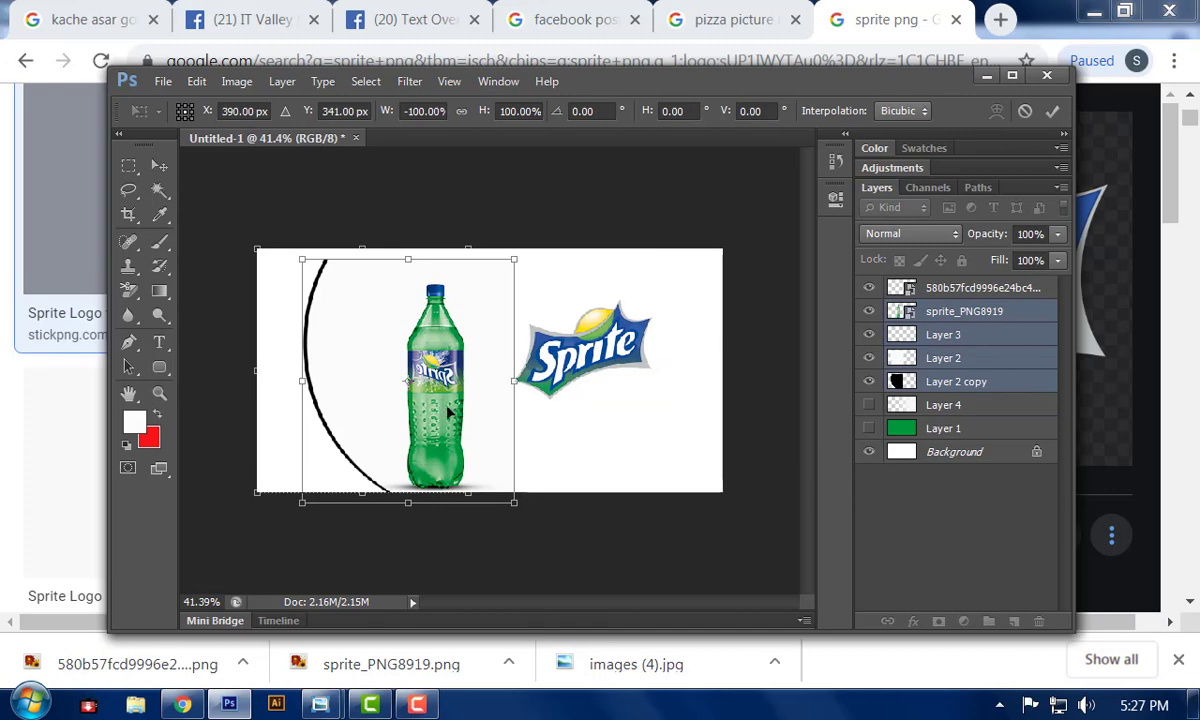
left_click_drag(496, 396, 652, 404)
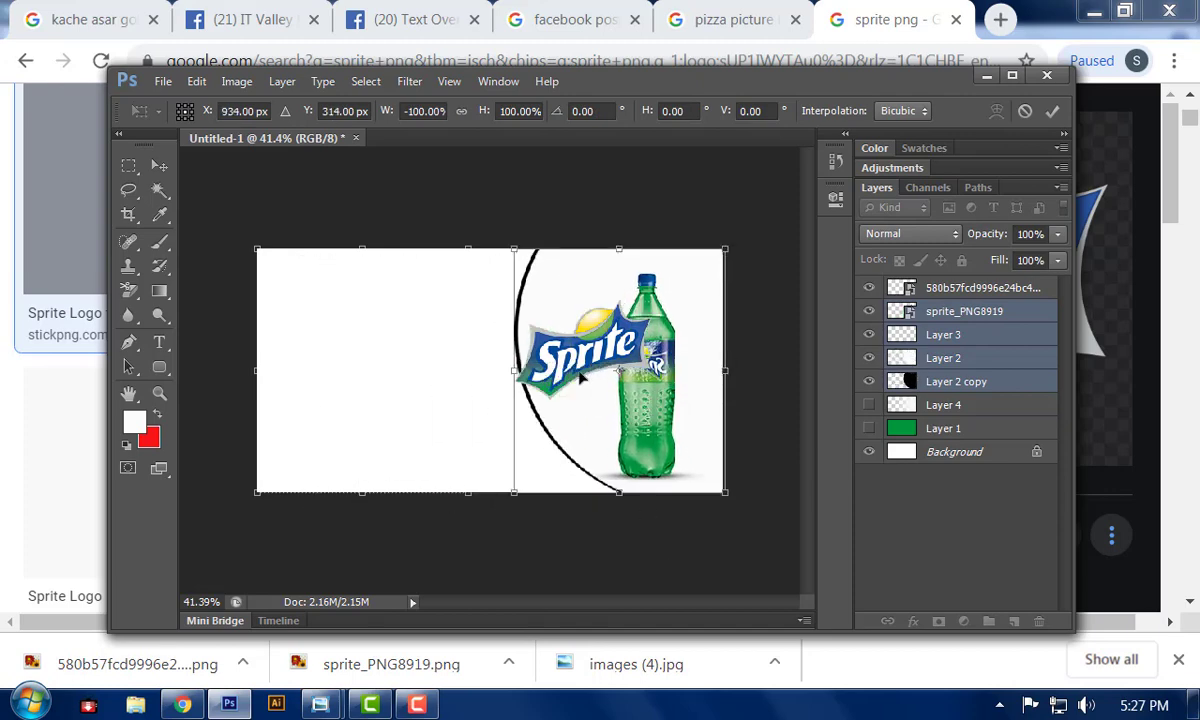
left_click(158, 165)
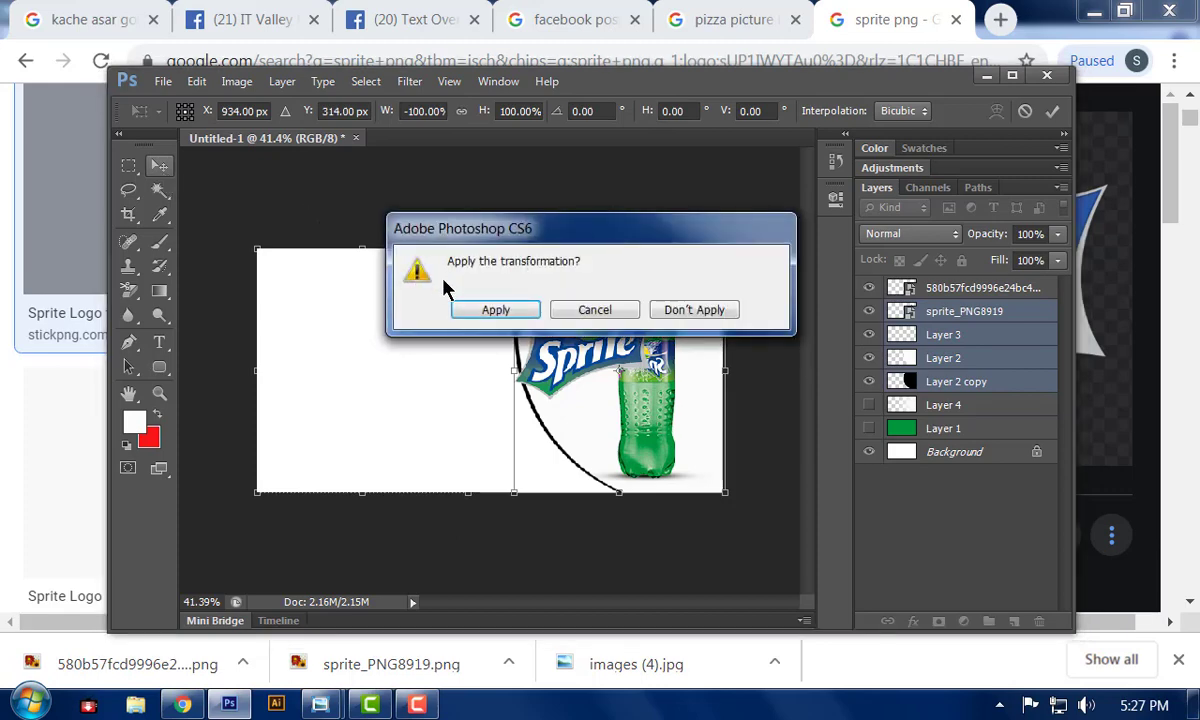
left_click(462, 311)
- Move the Sprite logo to the canvas's upper-left corner and show Layer 1 and Layer 4 again
left_click_drag(538, 357, 330, 285)
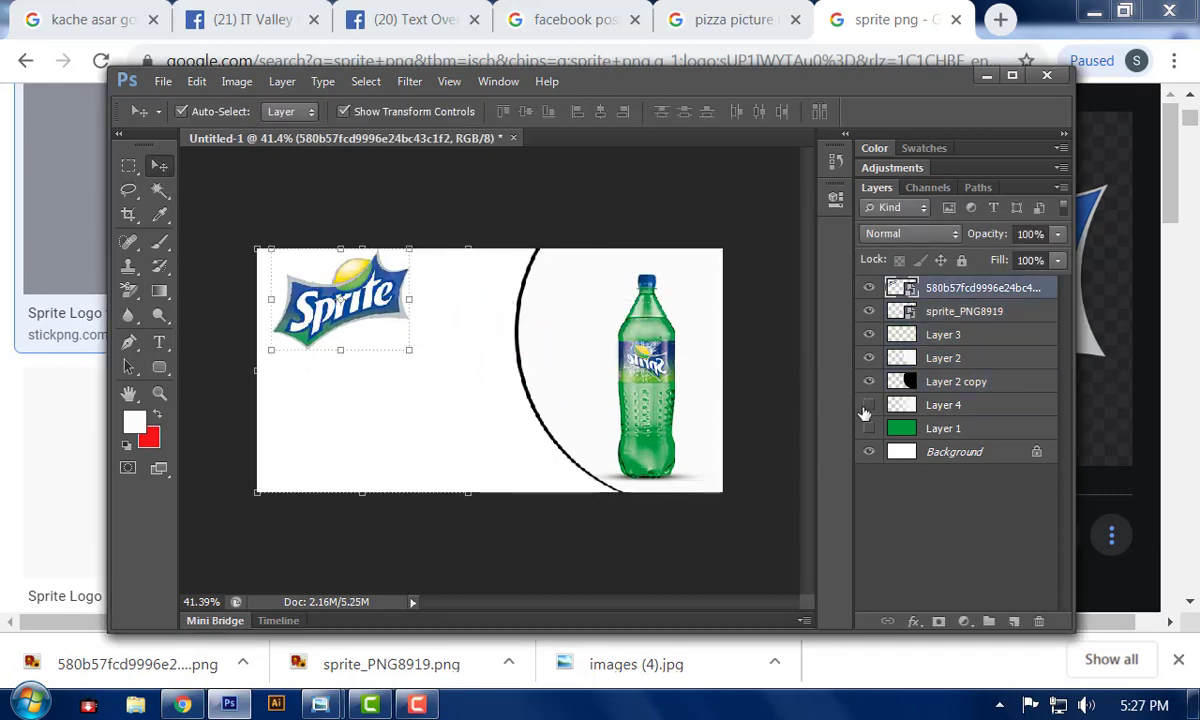
left_click(869, 428)
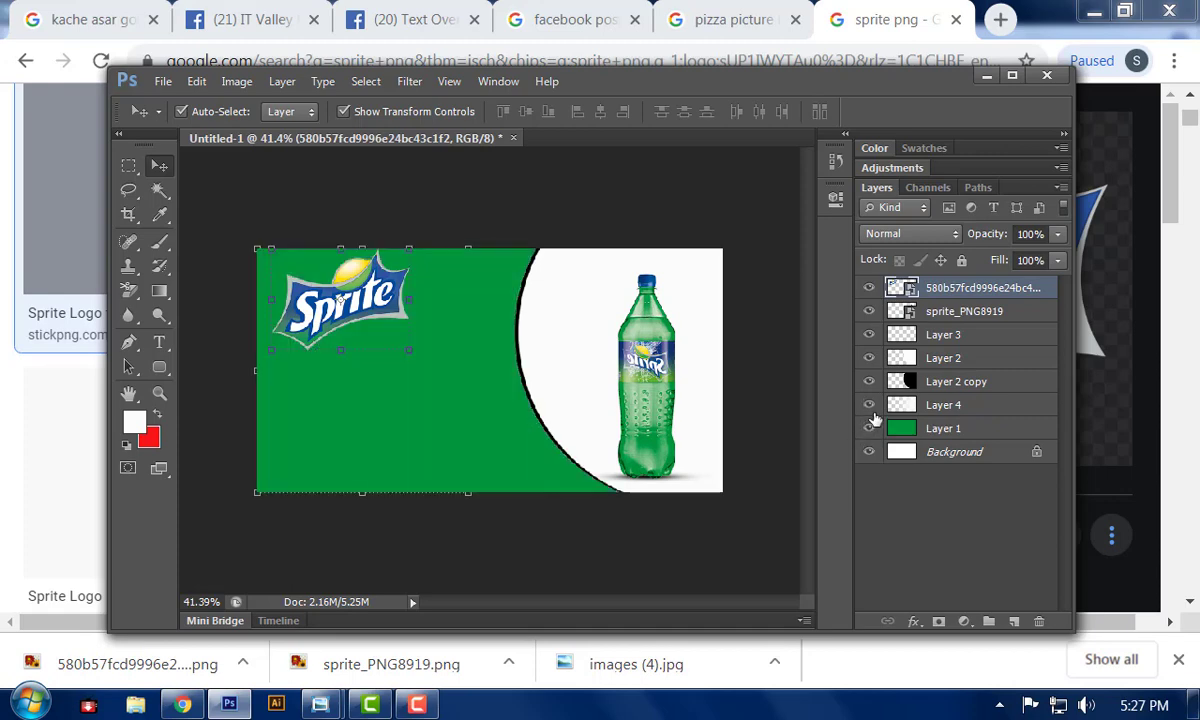
left_click(869, 404)
- Delete the old glow layer and stamp one large soft white glow on a new layer above Layer 1, below the logo
left_click_drag(485, 428, 405, 458)
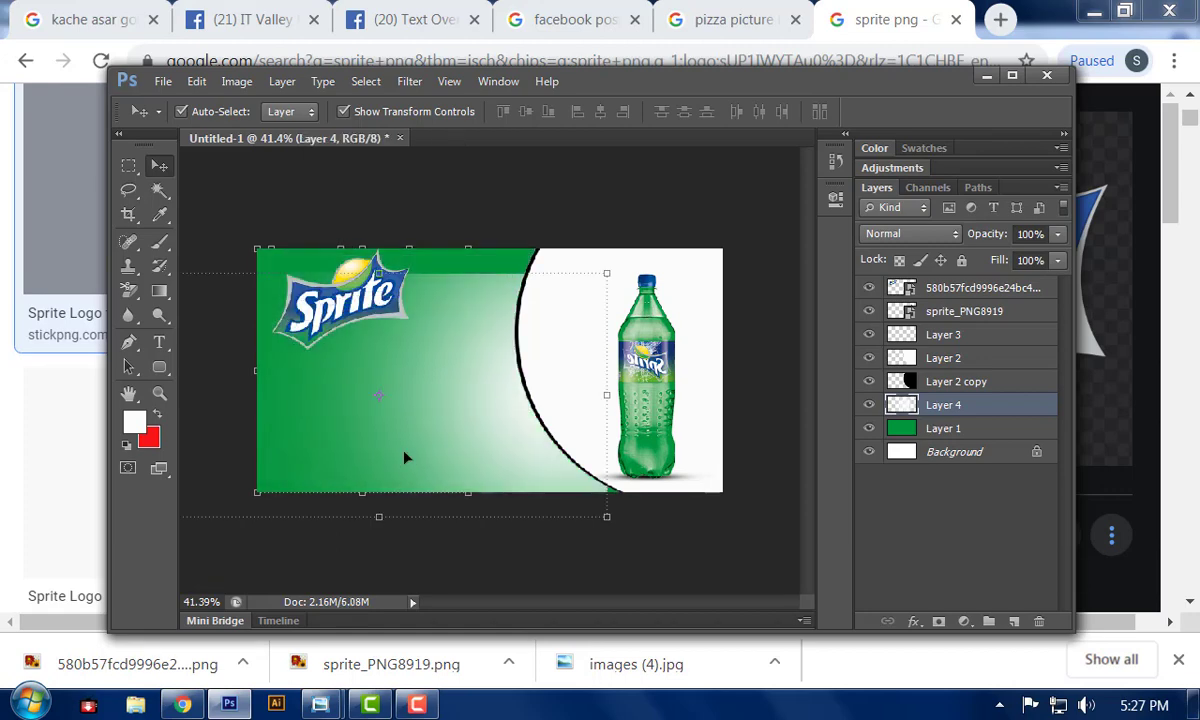
key("Delete")
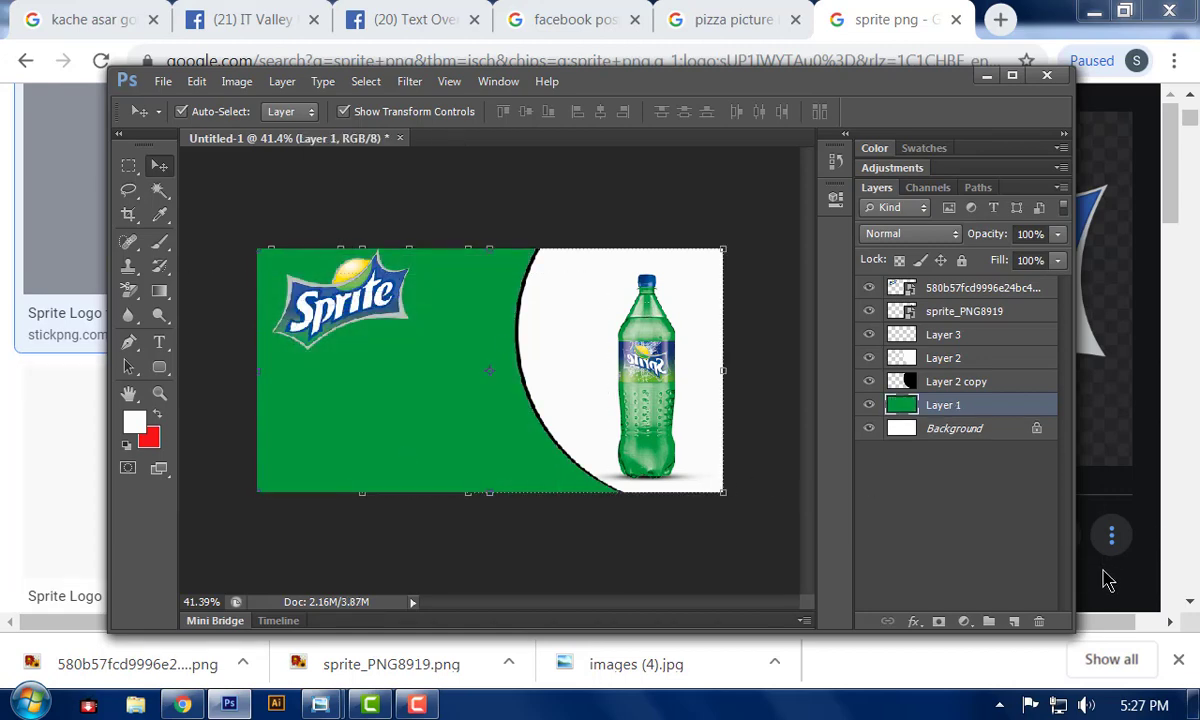
left_click(1014, 621)
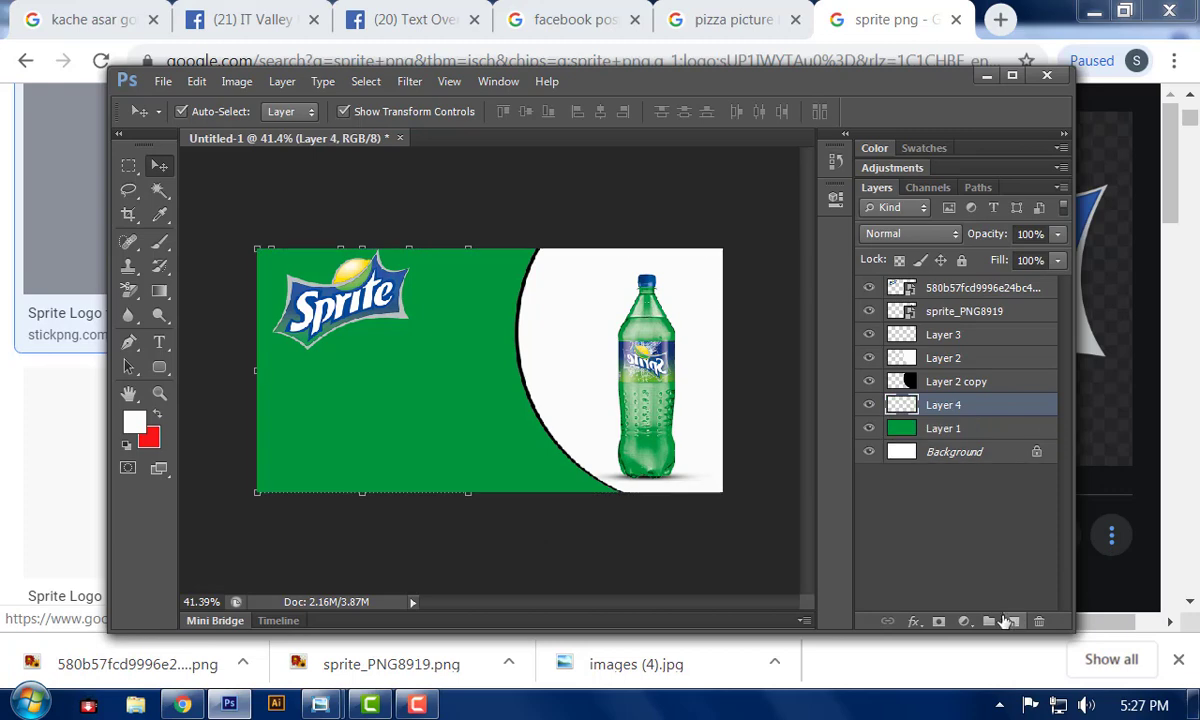
left_click(157, 245)
left_click(330, 350)
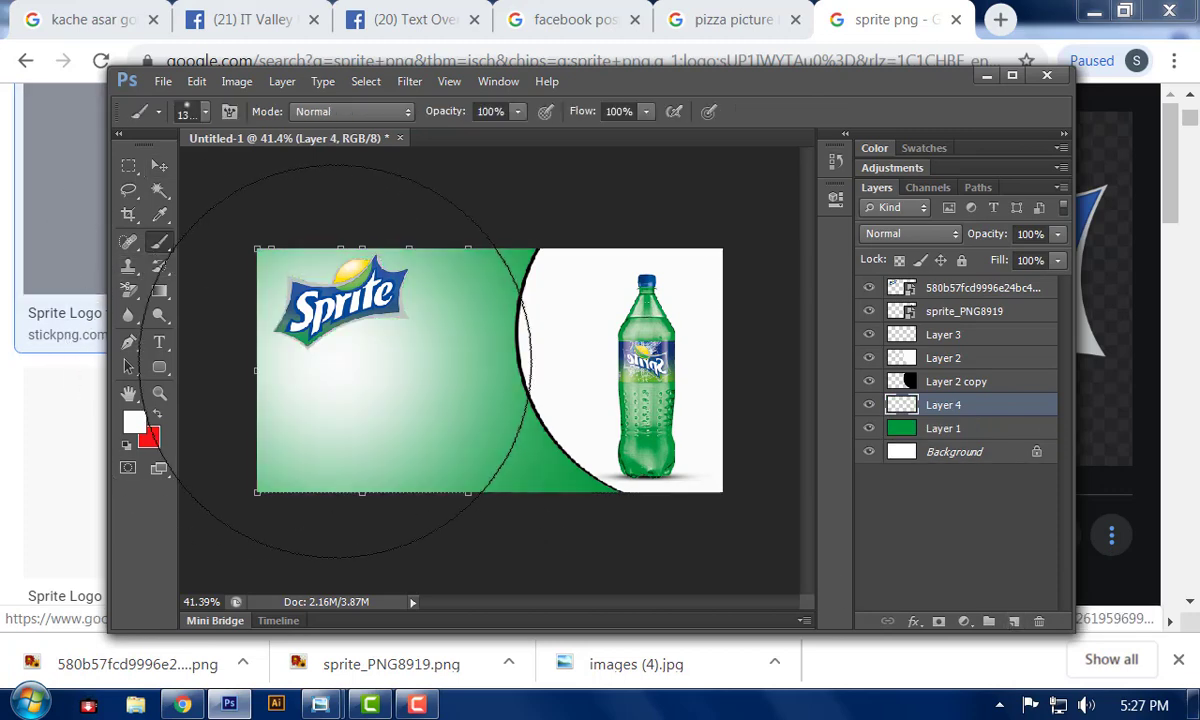
left_click(159, 165)
left_click(290, 192)
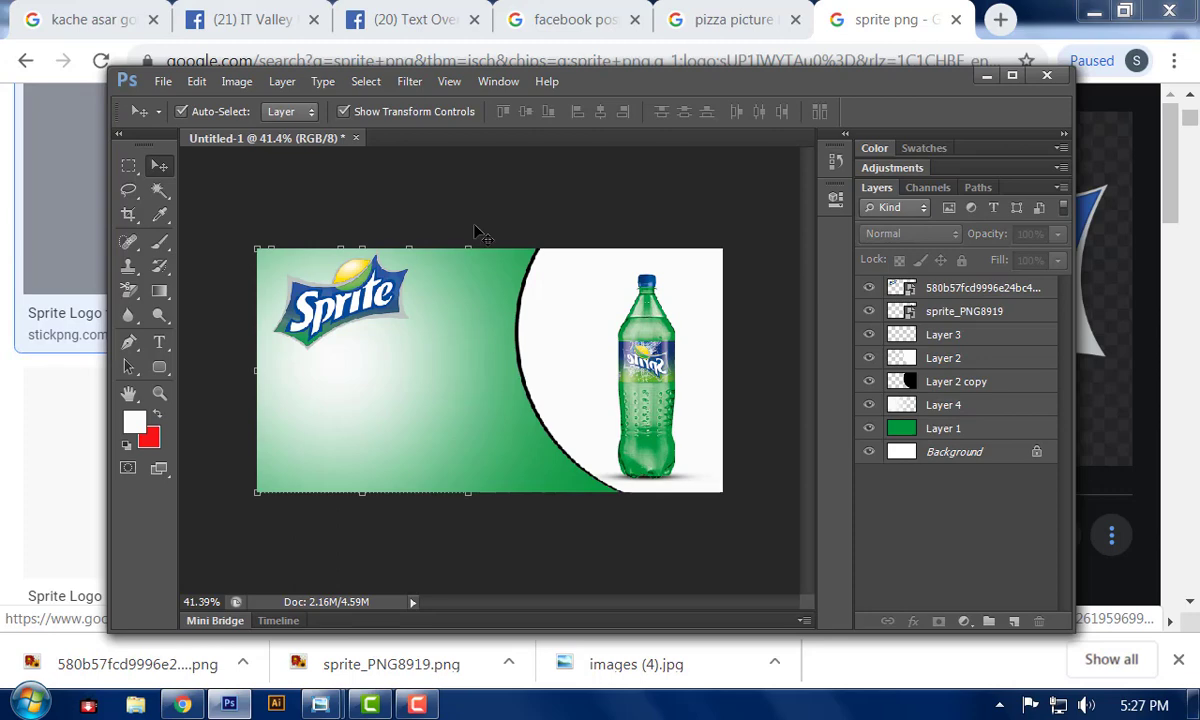
- Flip only the sprite_PNG8919 bottle layer horizontally so its label reads correctly
left_click(643, 383)
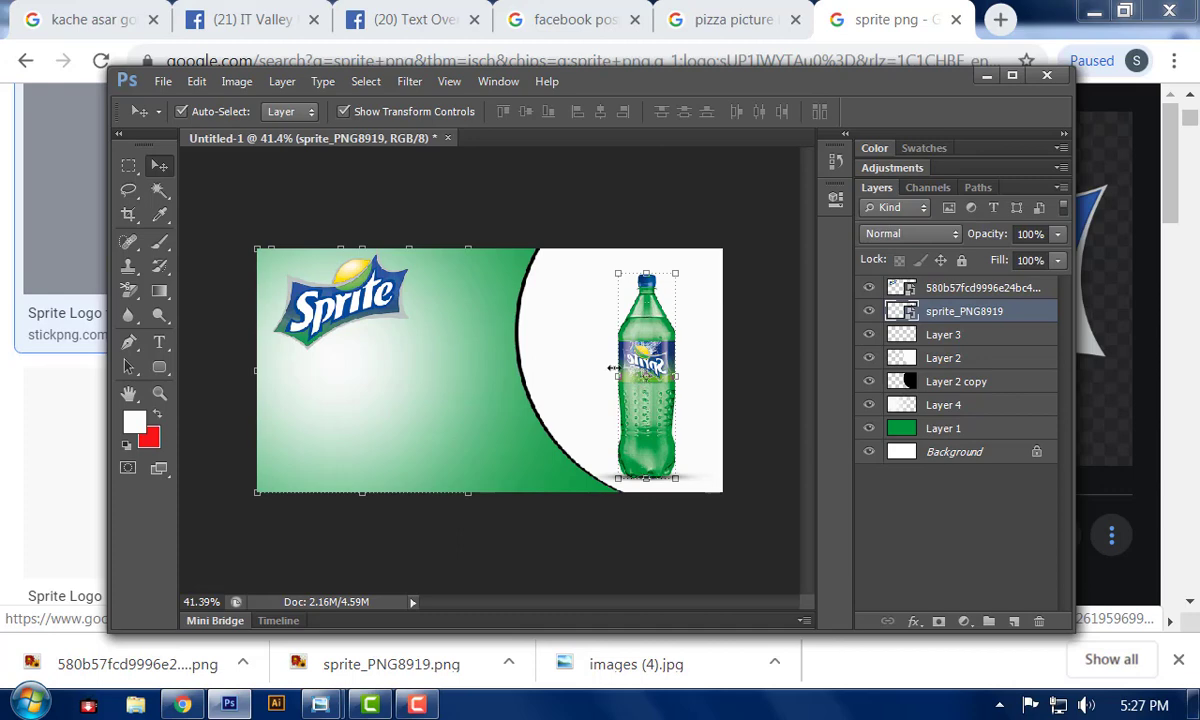
left_click_drag(612, 368, 660, 378)
right_click(660, 378)
left_click(690, 312)
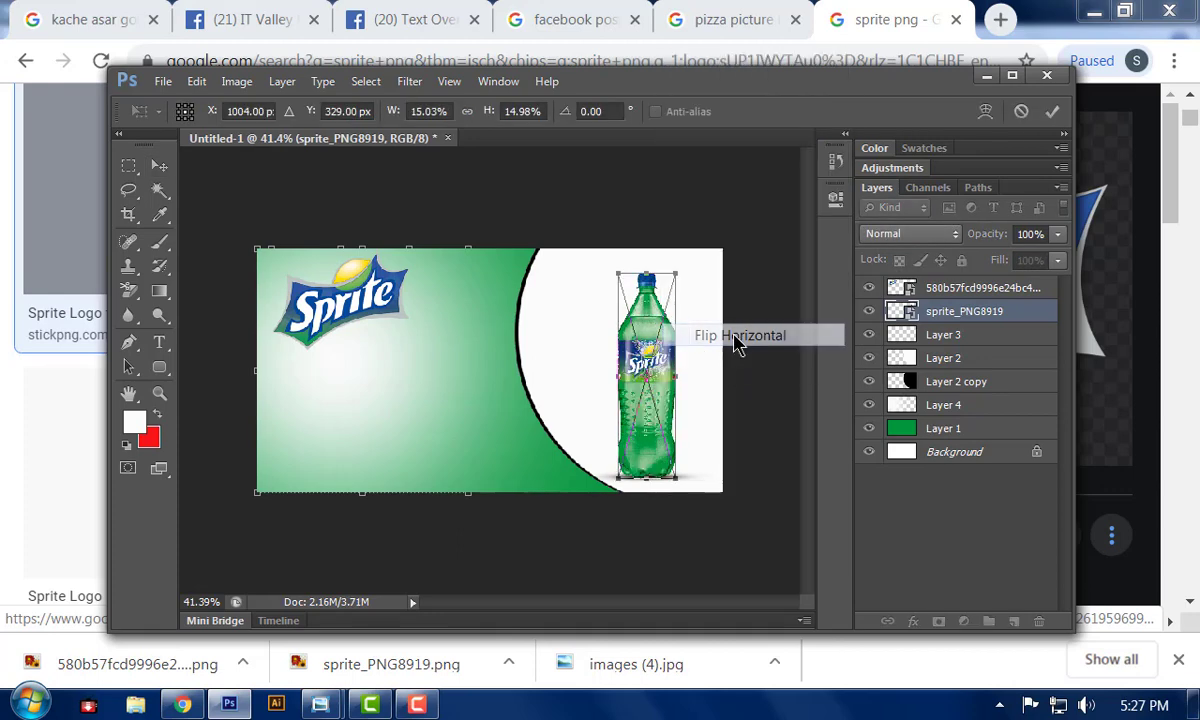
key("Return")
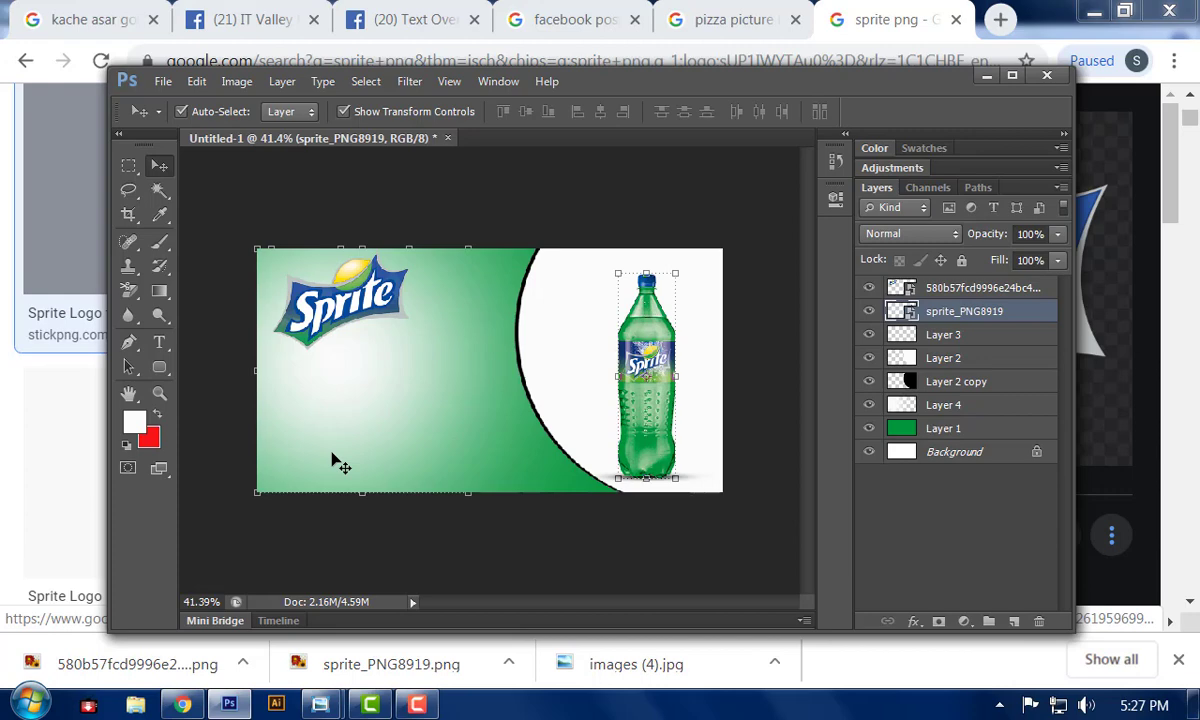
left_click(417, 705)
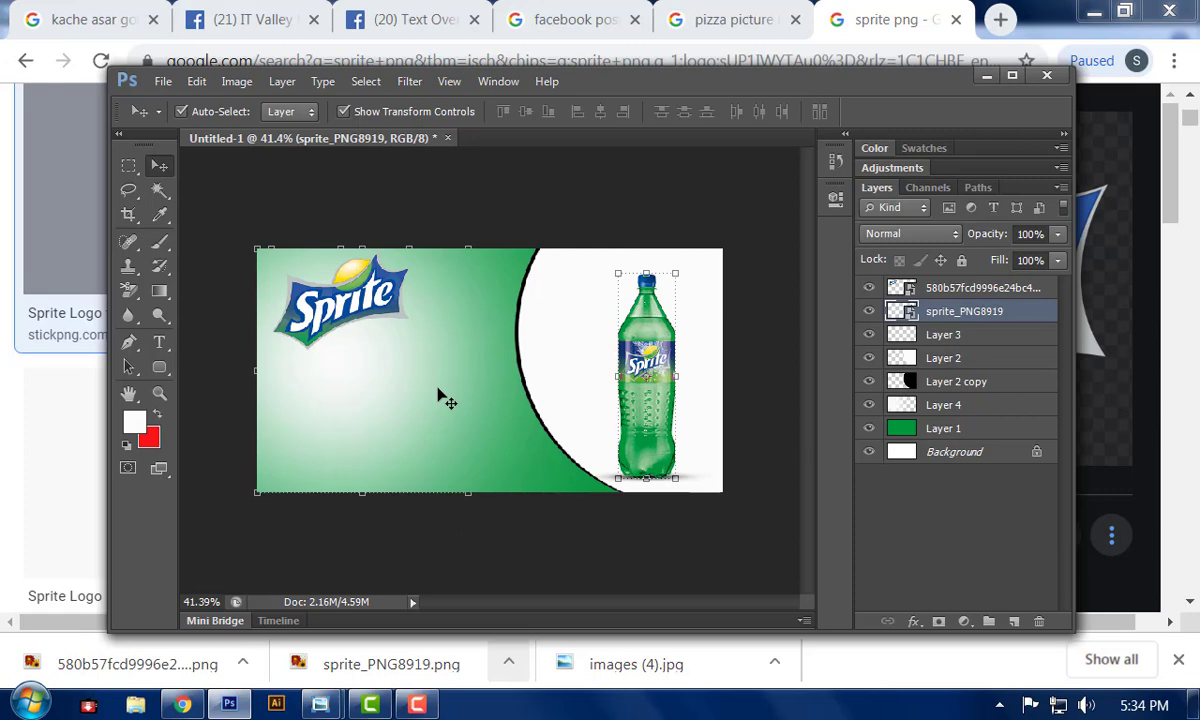
- Add the white text "Sprite" in Birch Std at 72 pt below the logo
left_click(160, 342)
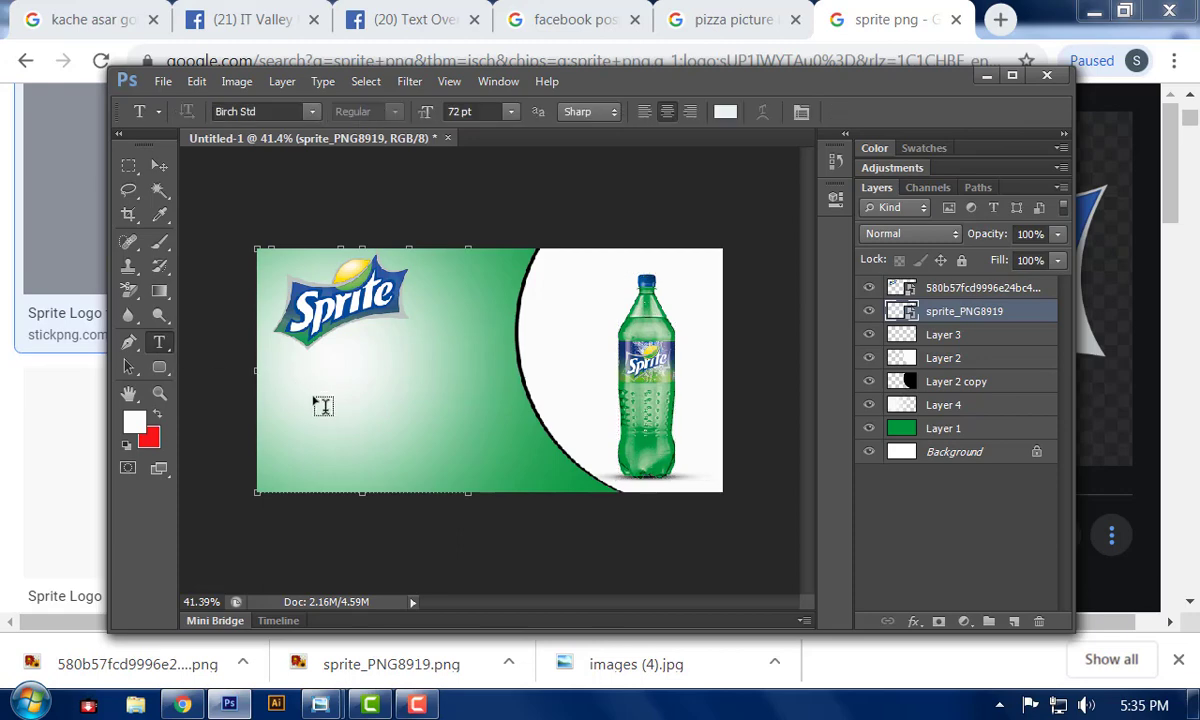
left_click(321, 404)
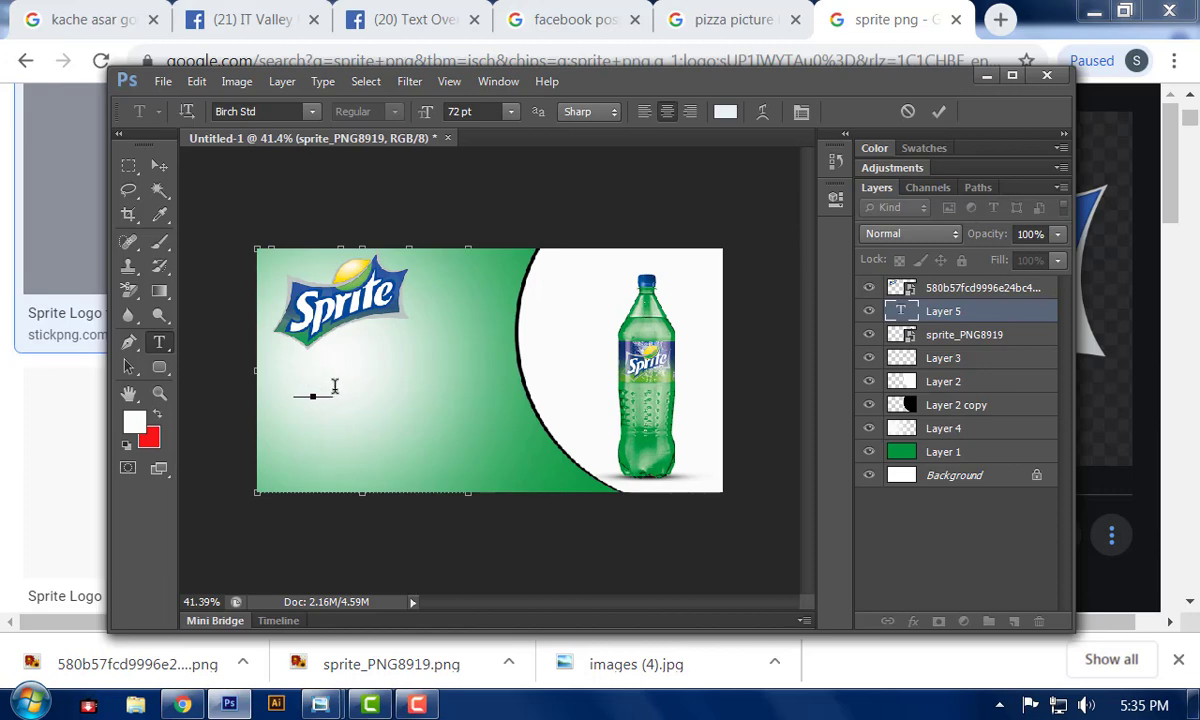
left_click_drag(333, 390, 300, 365)
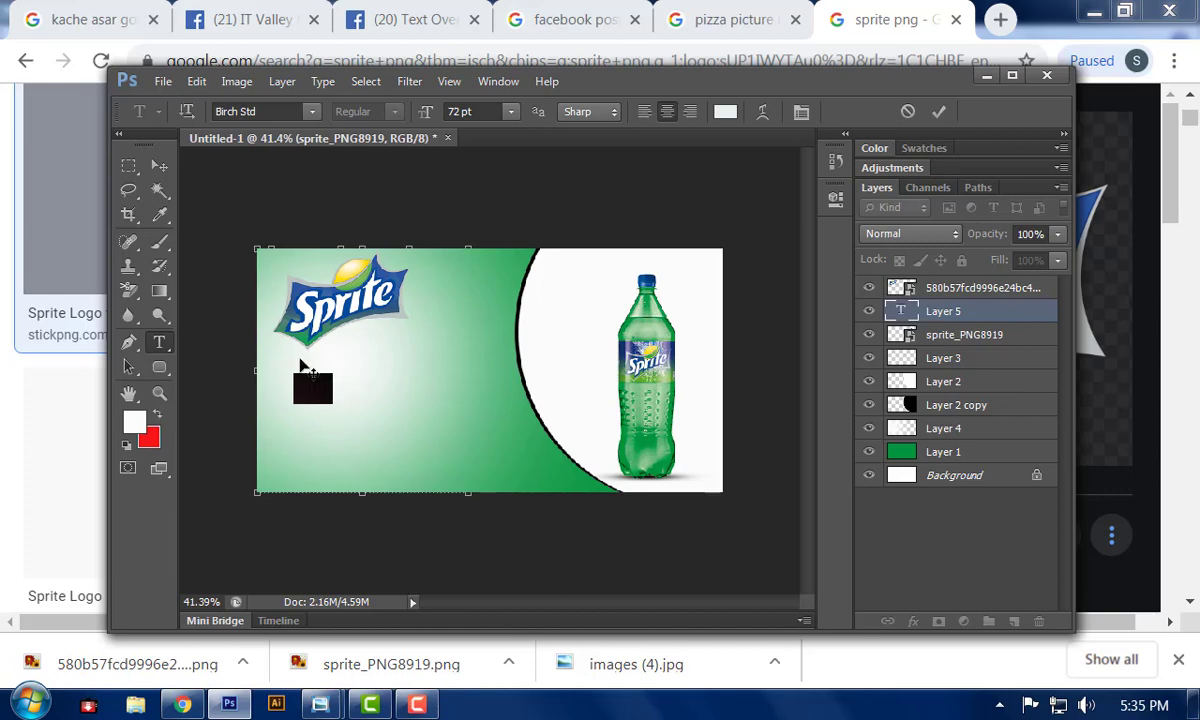
left_click(511, 112)
left_click(505, 462)
left_click(511, 113)
left_click(174, 177)
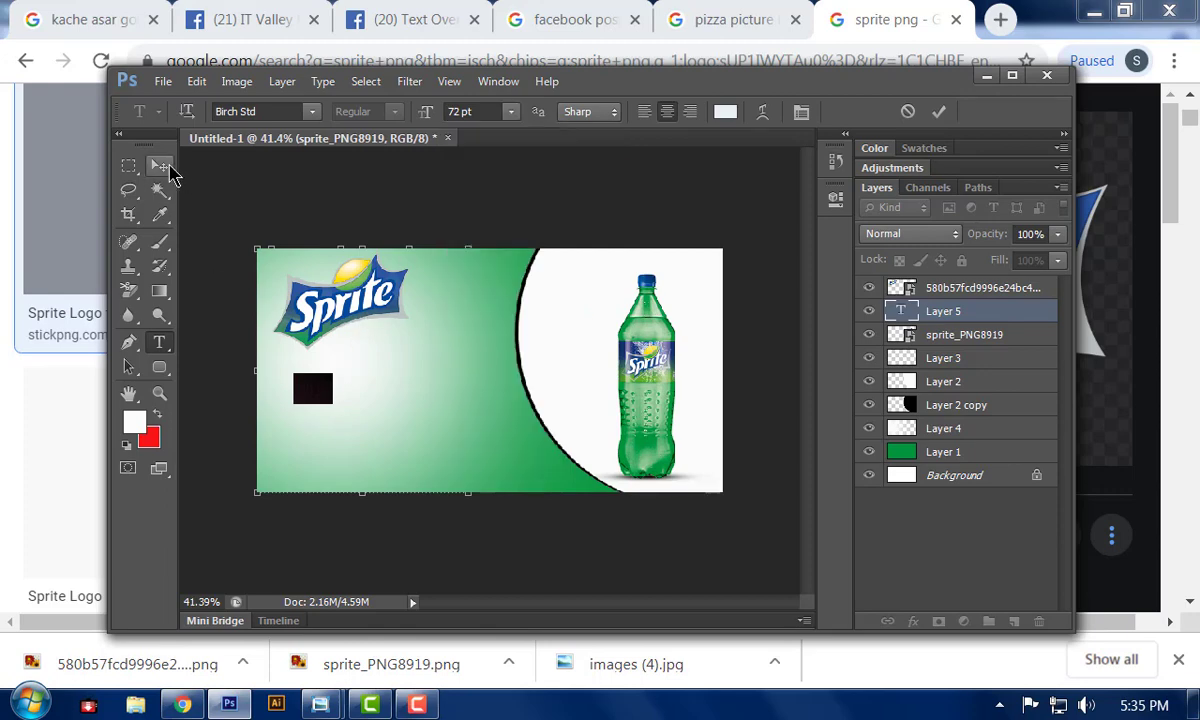
left_click_drag(331, 392, 281, 390)
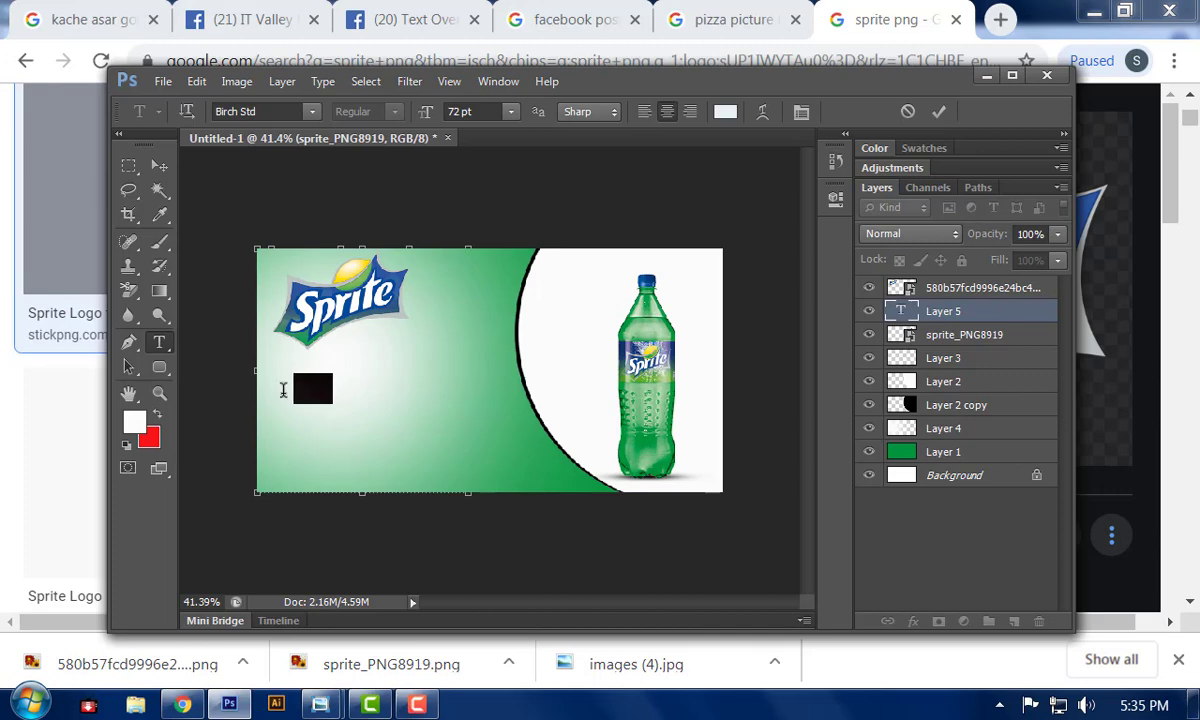
left_click(977, 314)
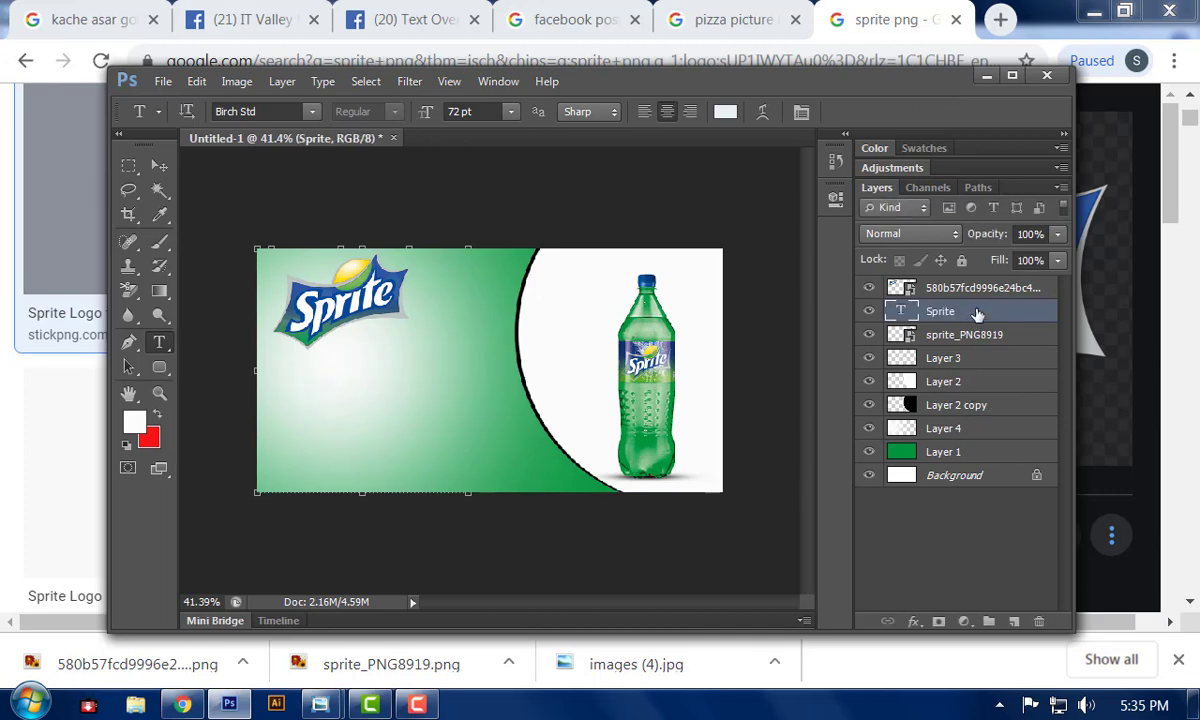
- Enlarge the "Sprite" text to about 298% and place it at the bottom of the green area beside the curve
key("ctrl+t")
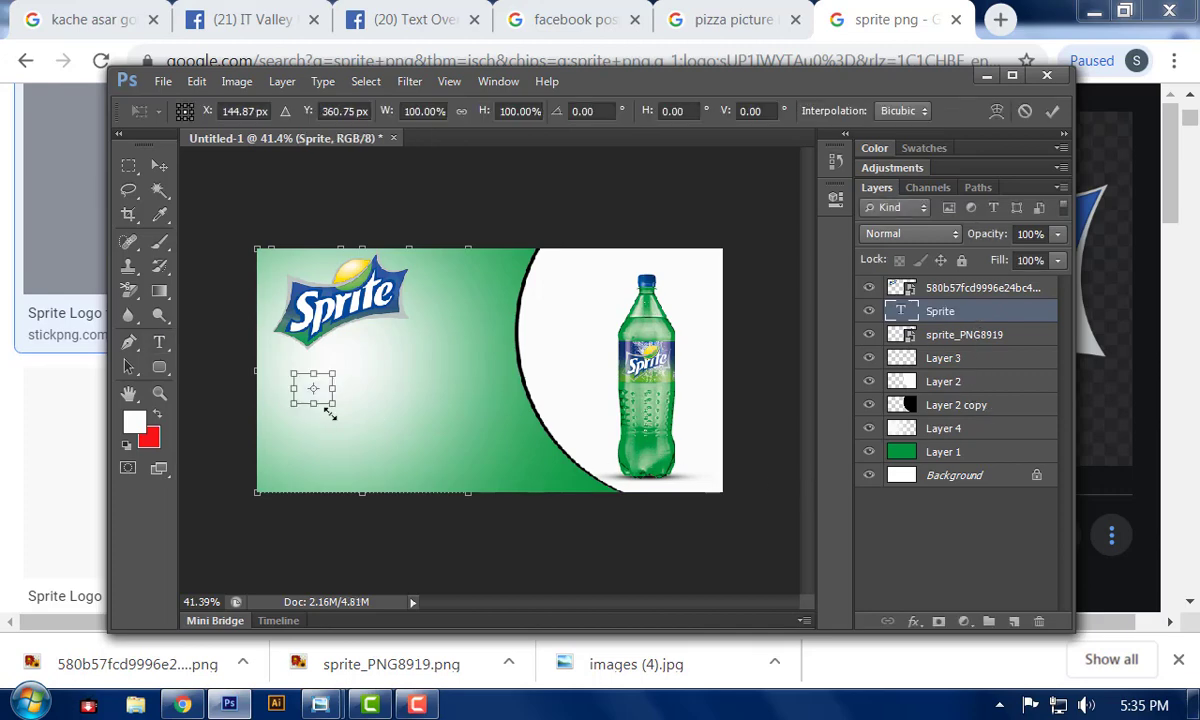
left_click_drag(335, 403, 497, 444)
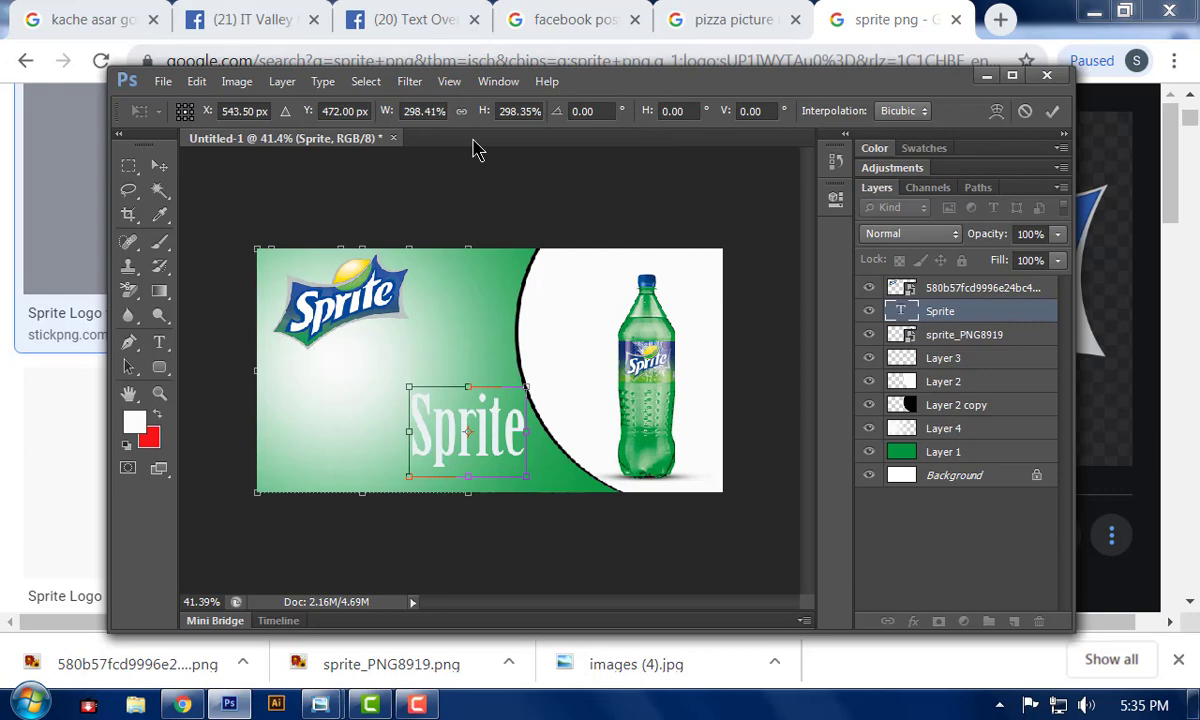
left_click(1052, 111)
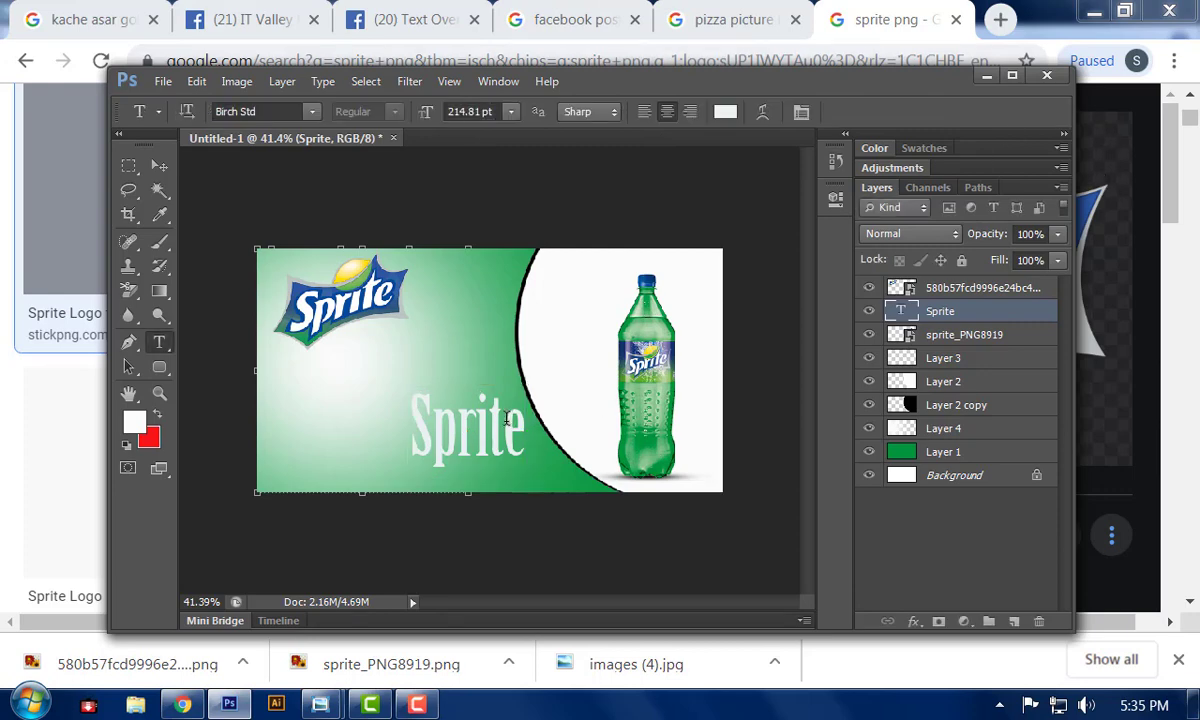
double_click(458, 385)
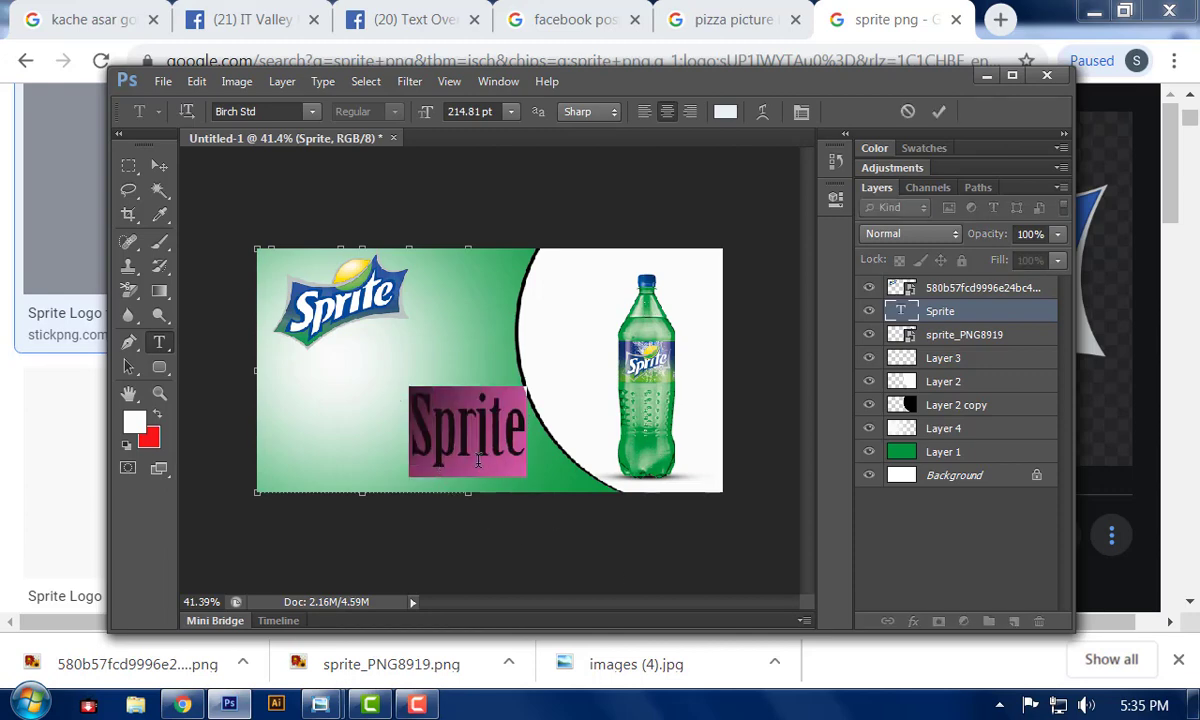
left_click(159, 165)
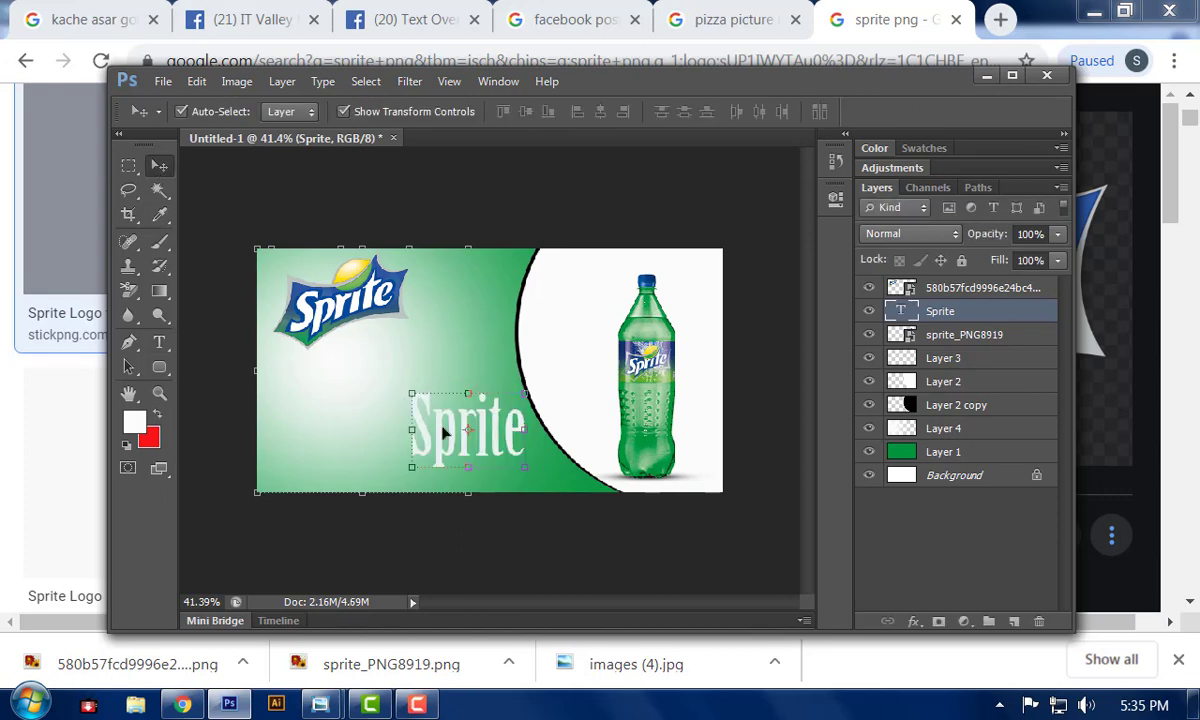
left_click_drag(418, 406, 433, 449)
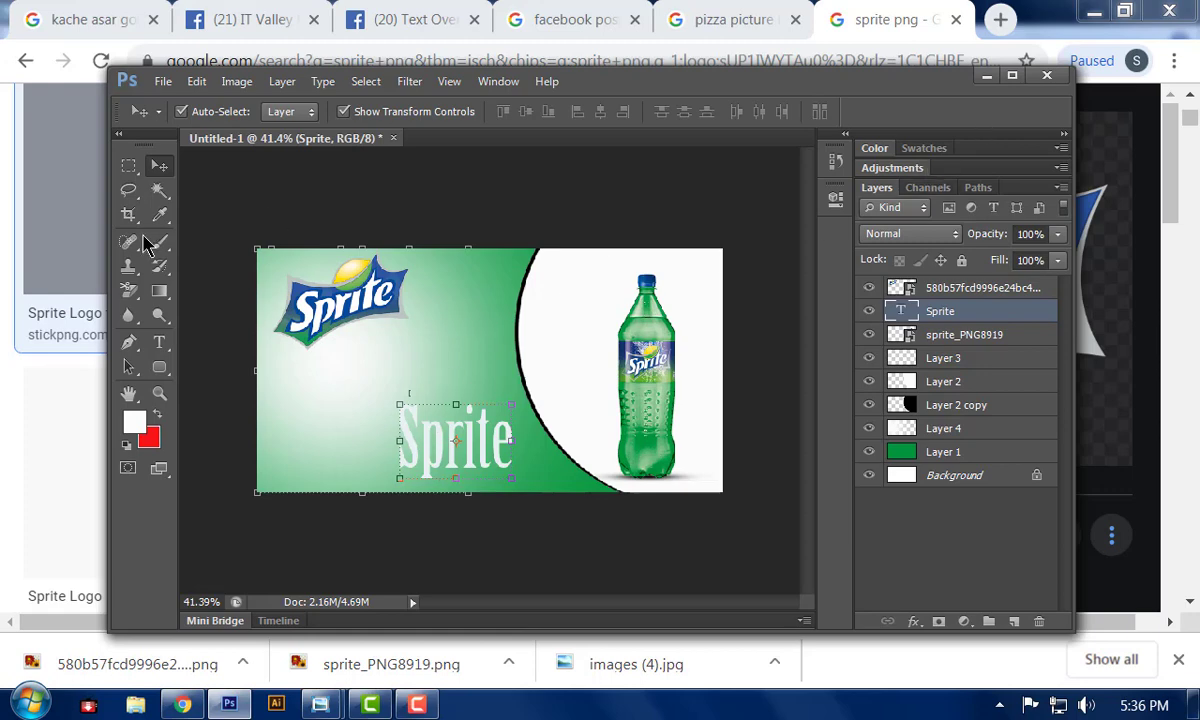
left_click(337, 192)
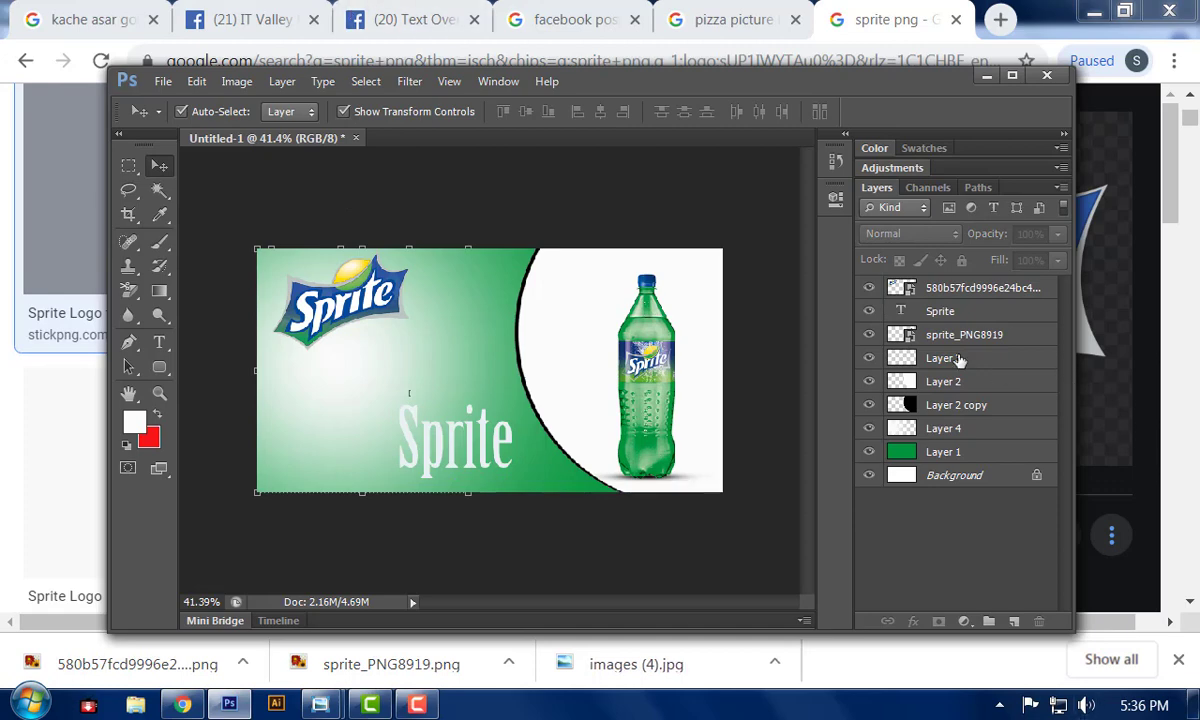
- Add a black 8 px stroke effect to the Sprite text layer, leaving Inner Shadow off
left_click(966, 319)
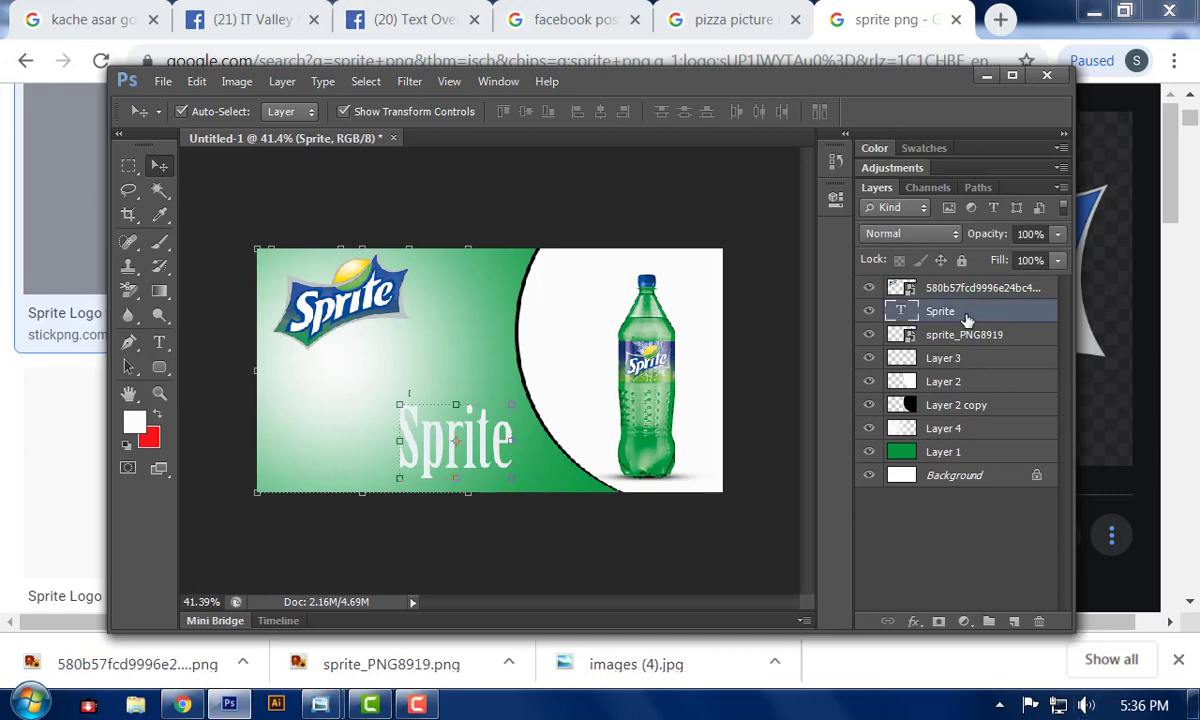
right_click(966, 314)
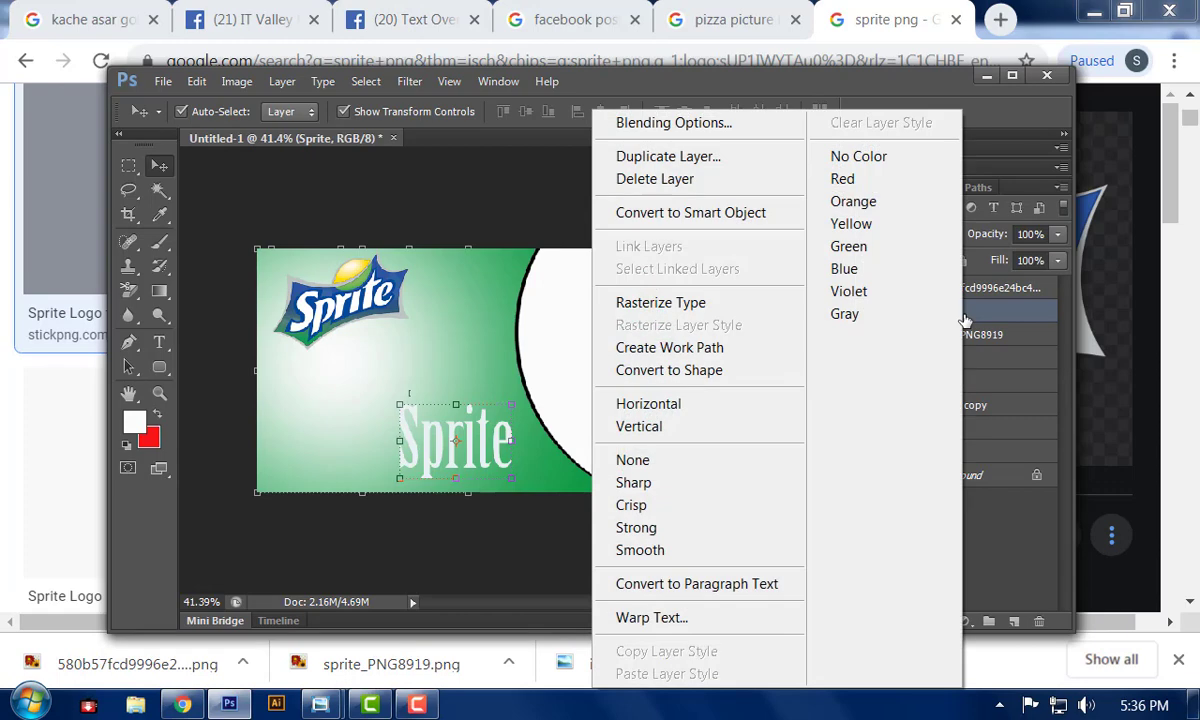
left_click(700, 124)
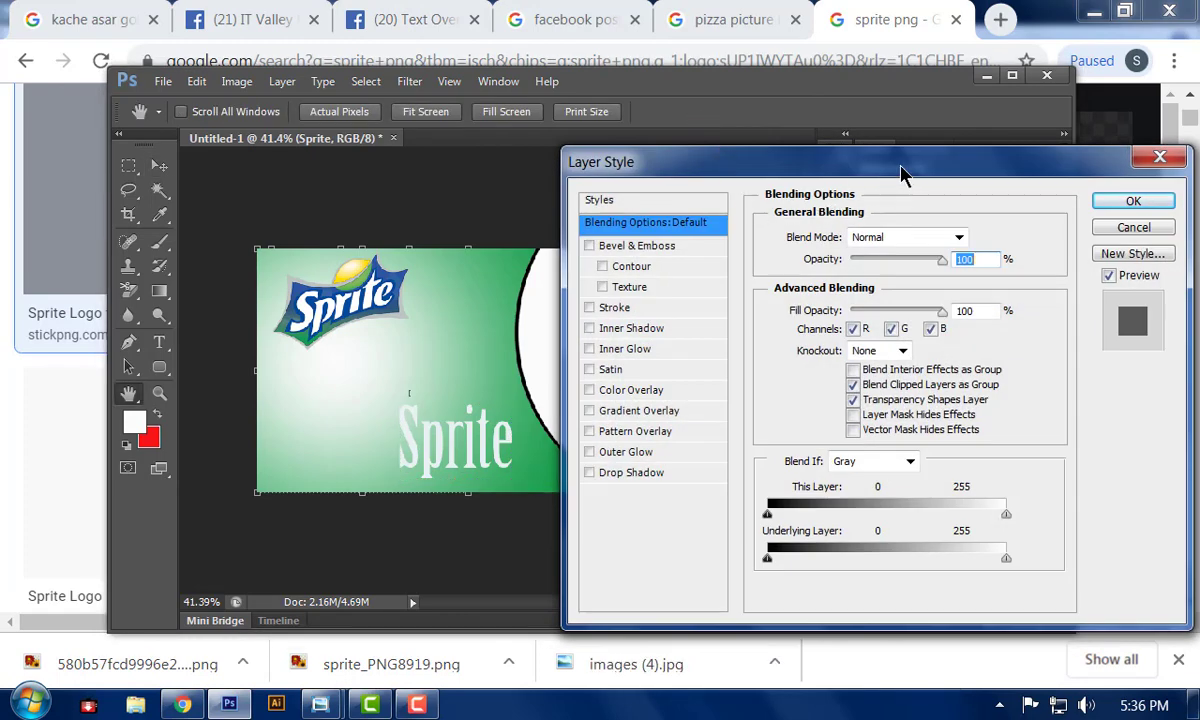
left_click_drag(778, 175, 938, 196)
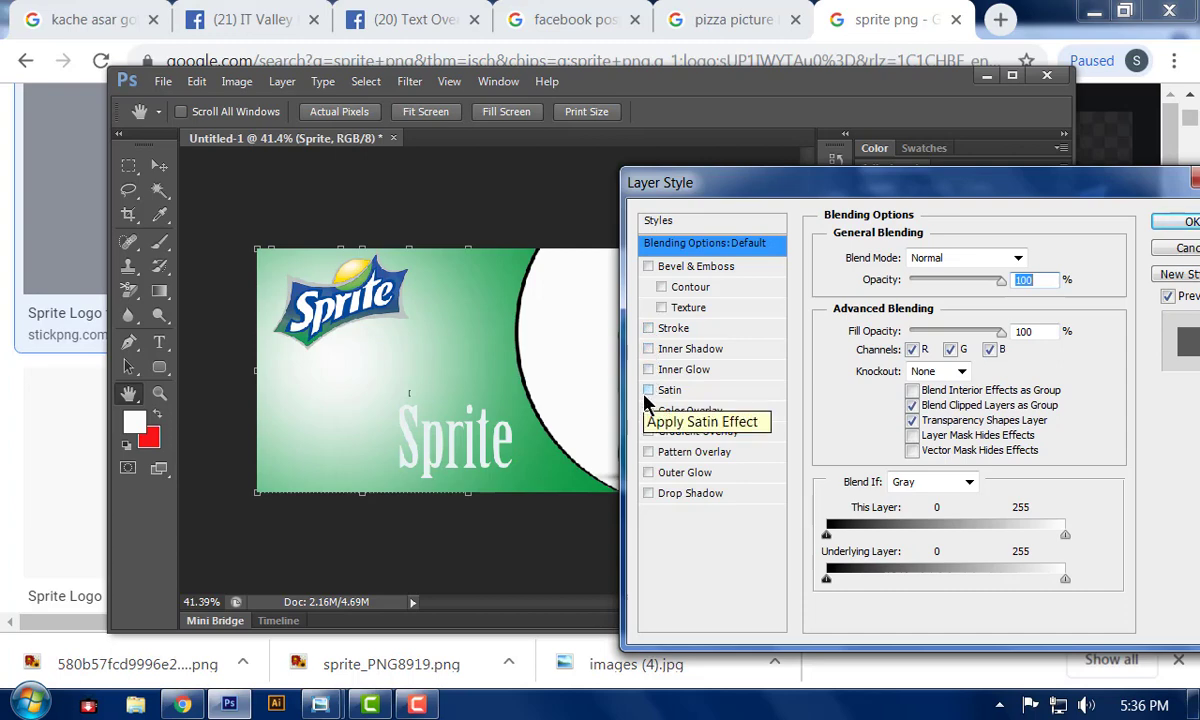
left_click(648, 328)
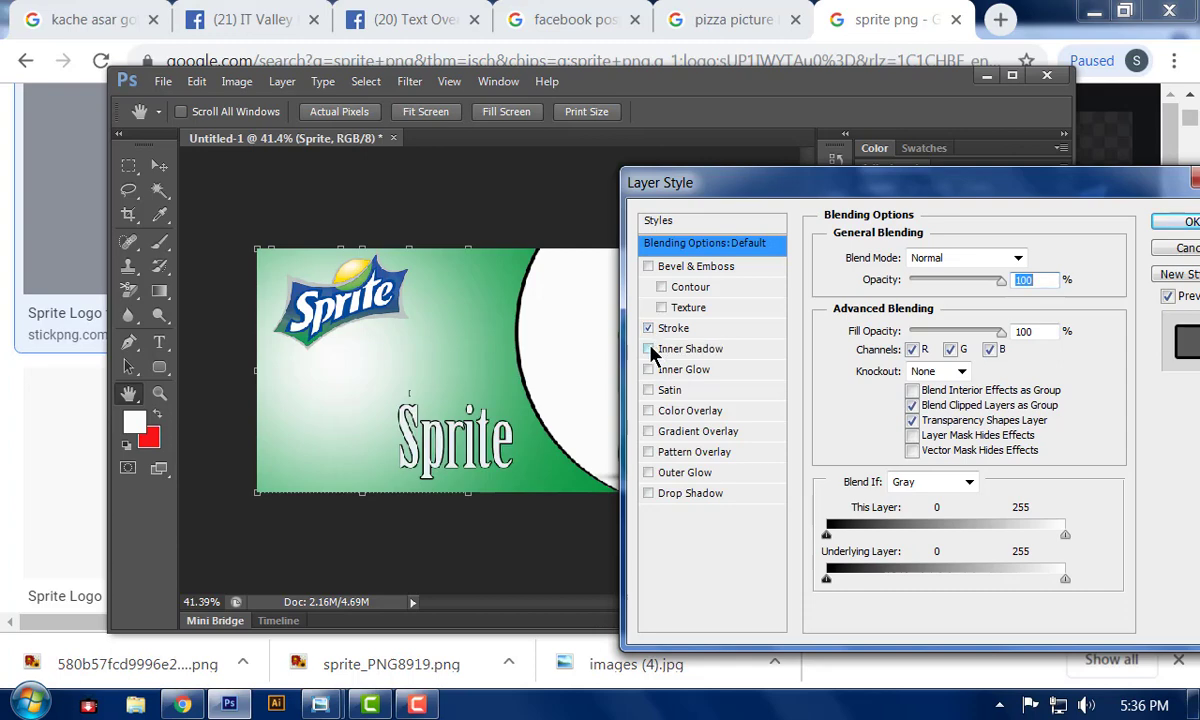
left_click(649, 350)
left_click(648, 349)
left_click(648, 329)
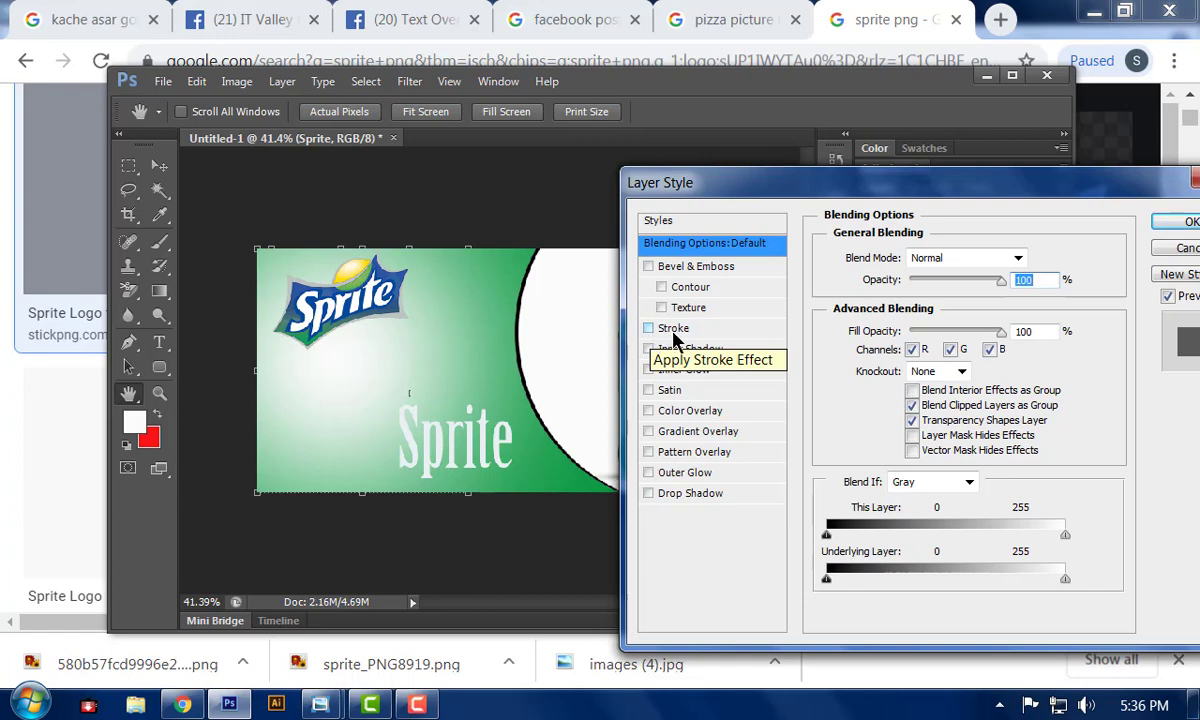
left_click(673, 331)
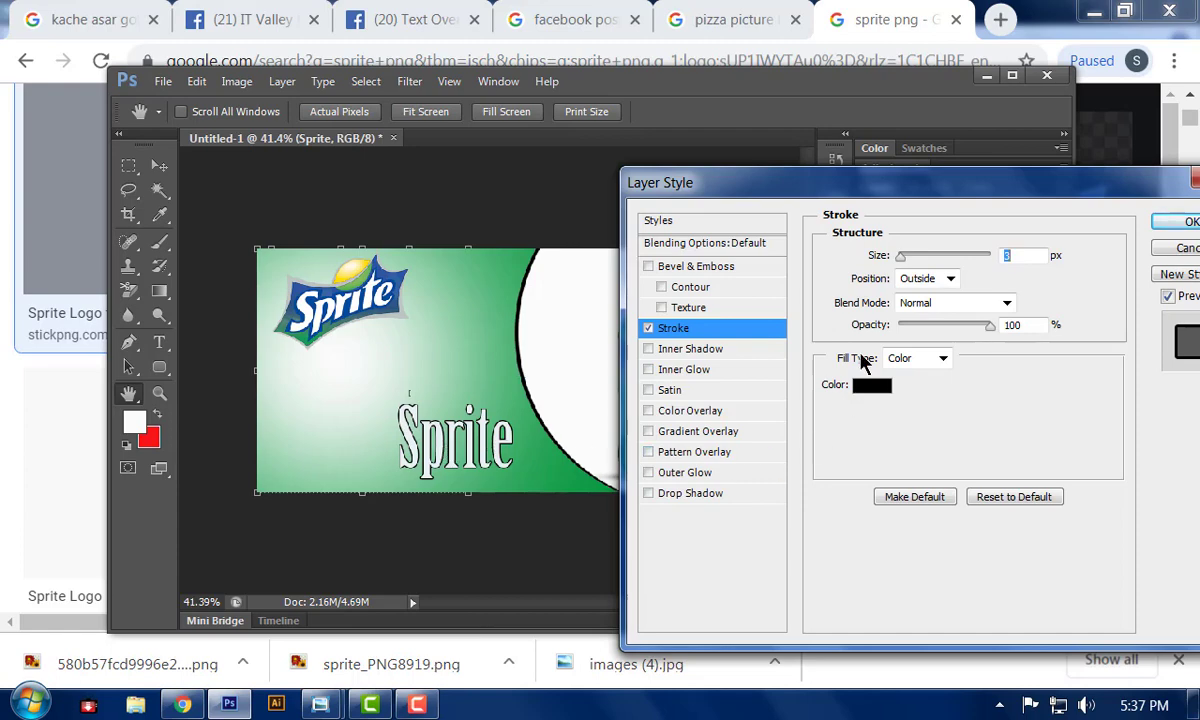
left_click_drag(910, 265, 908, 261)
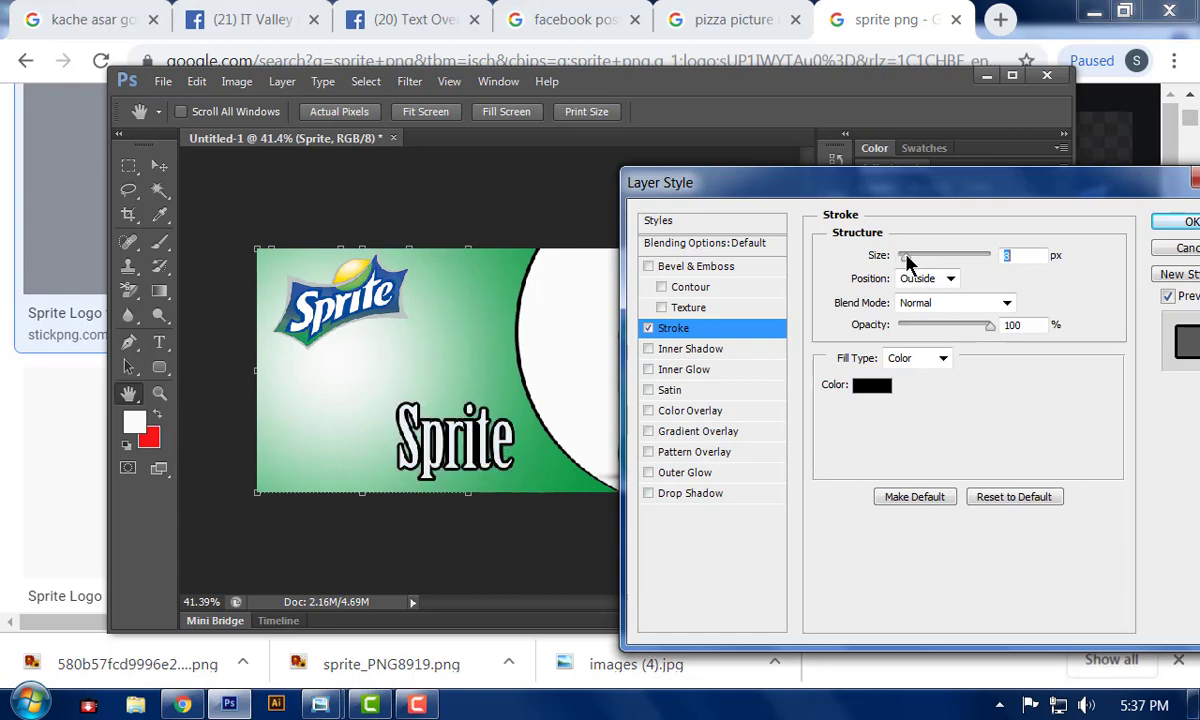
- Try the stroke's Center and Inside positions and 76% opacity, and restore Outside and 100%
left_click(946, 281)
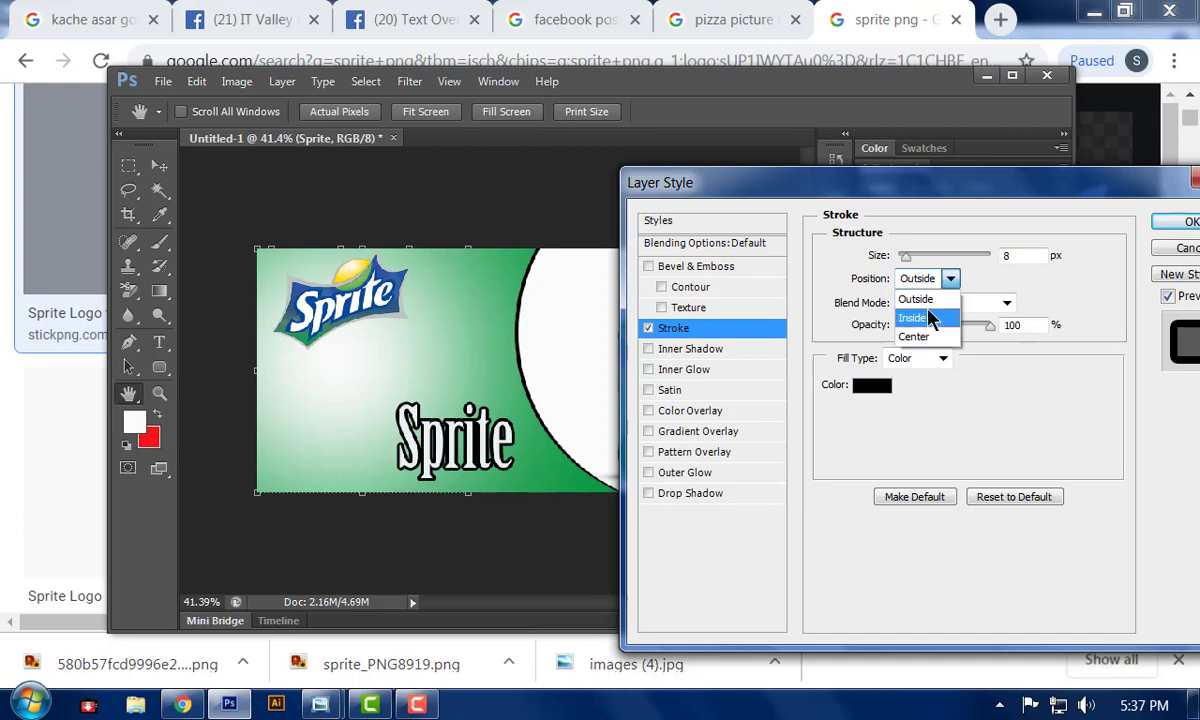
left_click(905, 336)
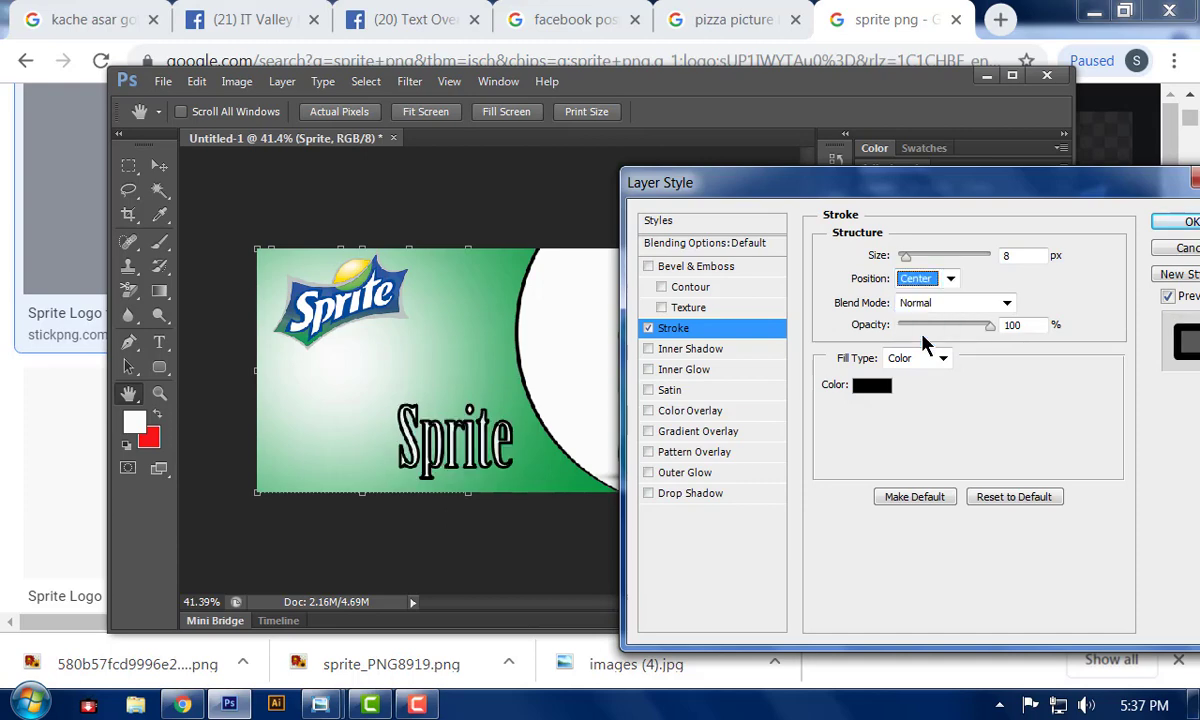
left_click(940, 278)
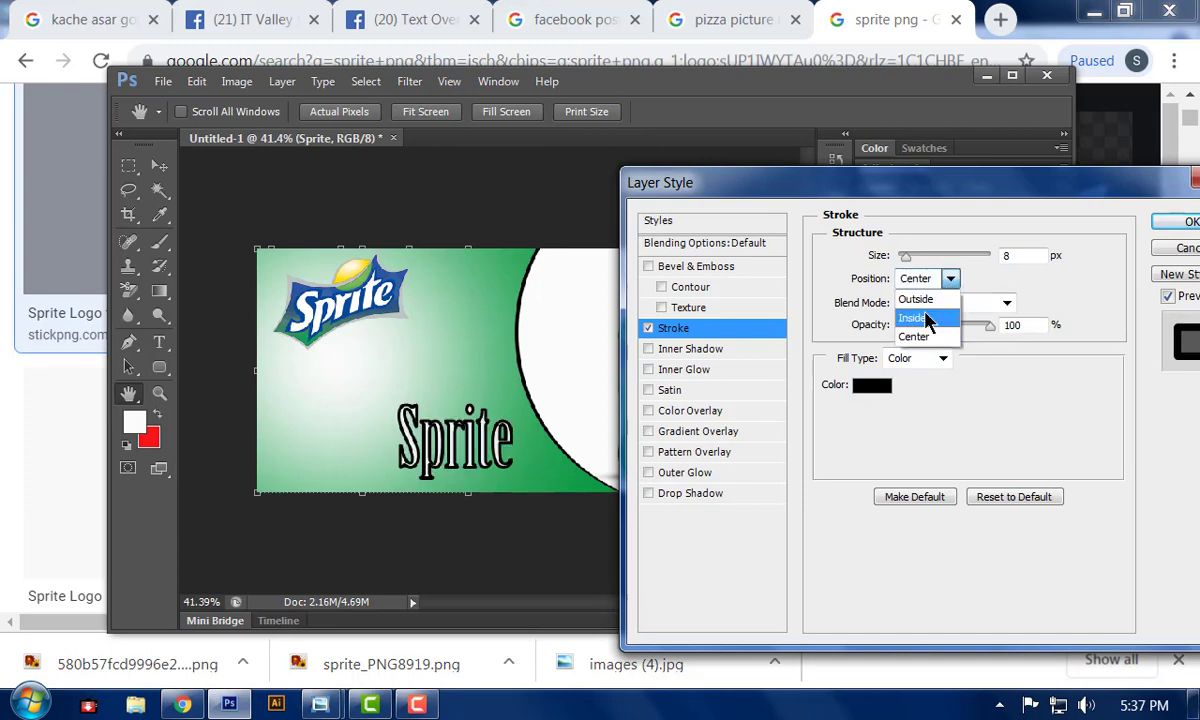
left_click(925, 316)
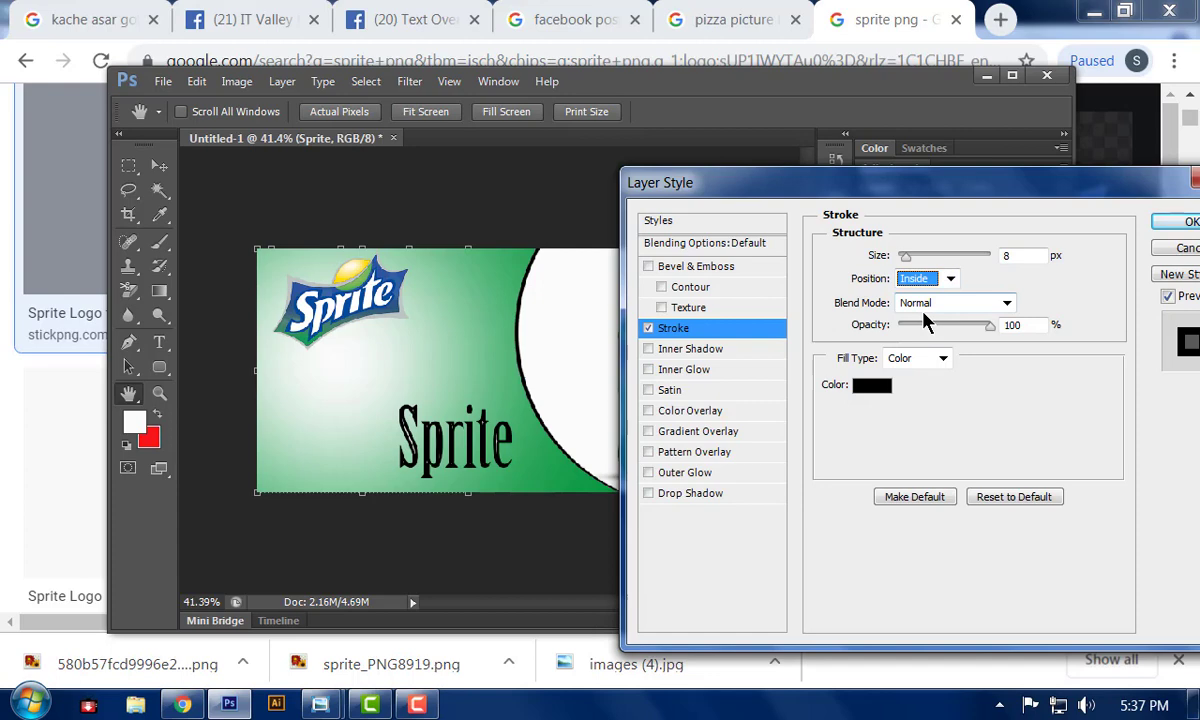
left_click(950, 278)
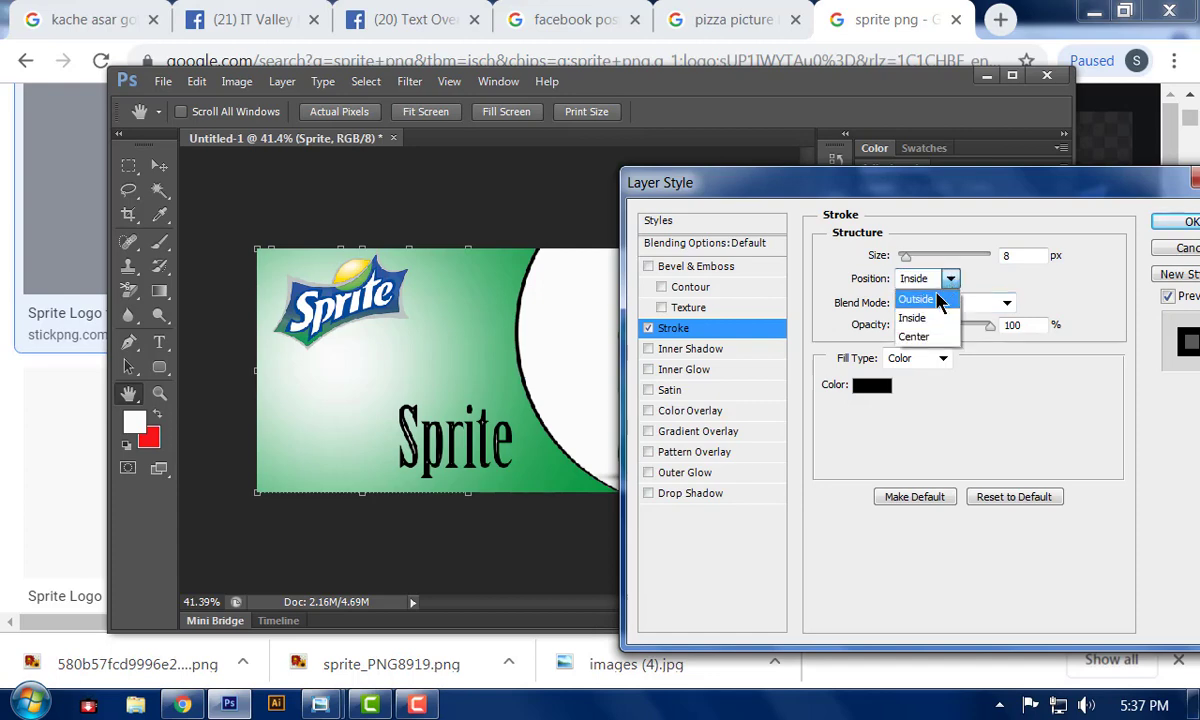
left_click(938, 300)
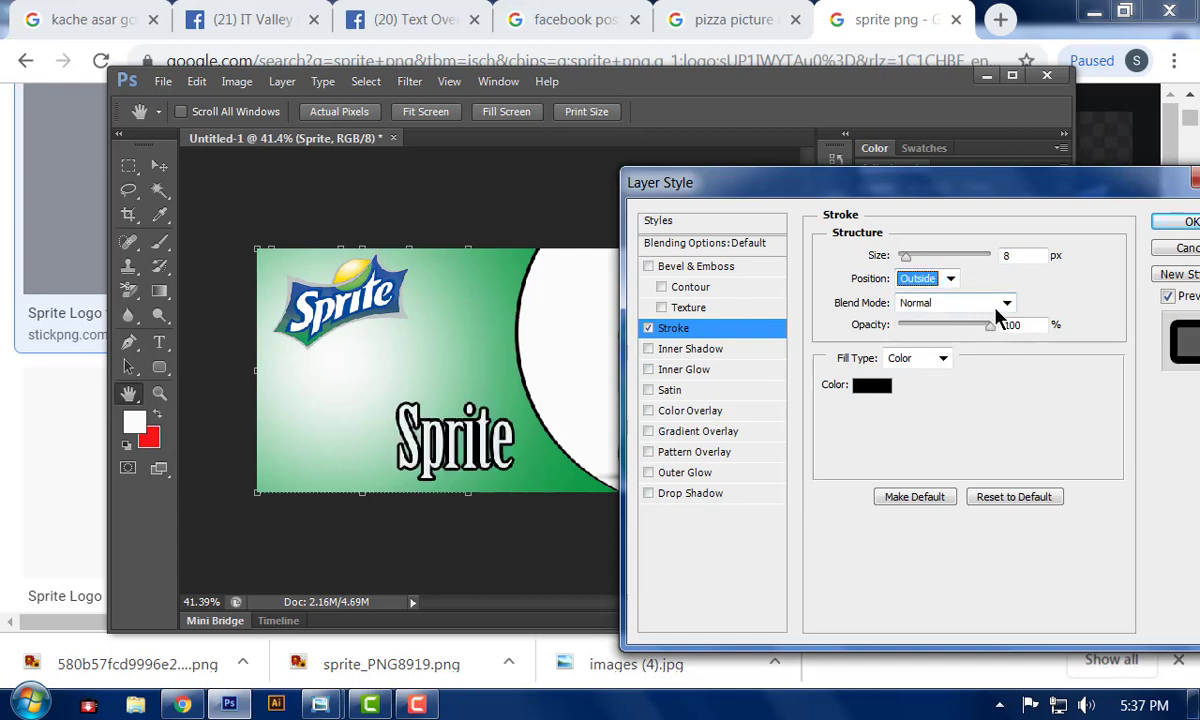
left_click_drag(987, 330, 968, 332)
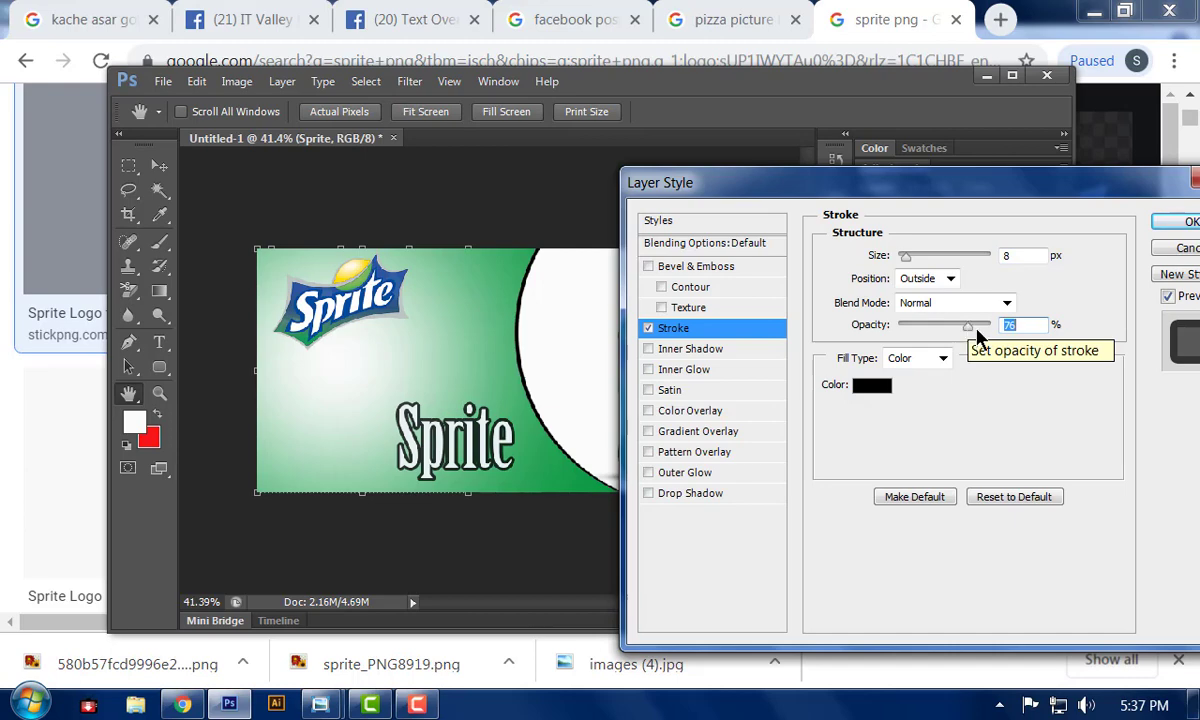
mouse_move(977, 334)
left_mouse_down()
mouse_move(905, 336)
mouse_move(1003, 335)
left_mouse_up()
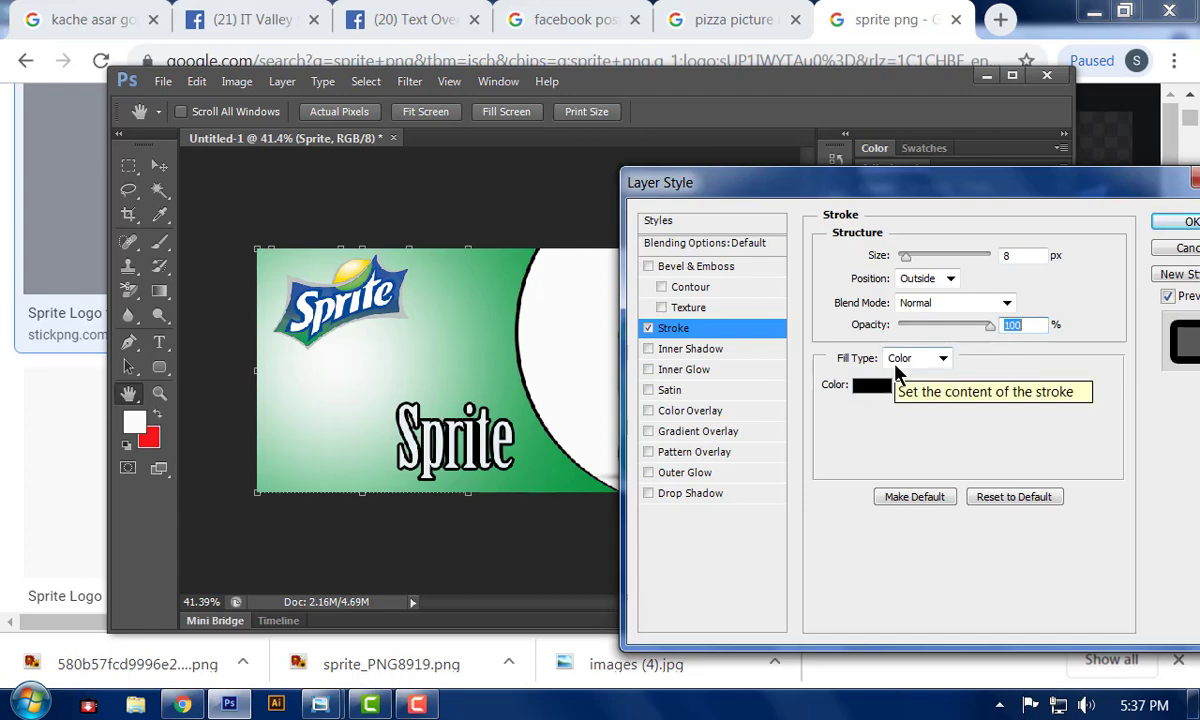
- Set the text's stroke color to dark blue, about #102189, and apply the layer style
left_click(866, 386)
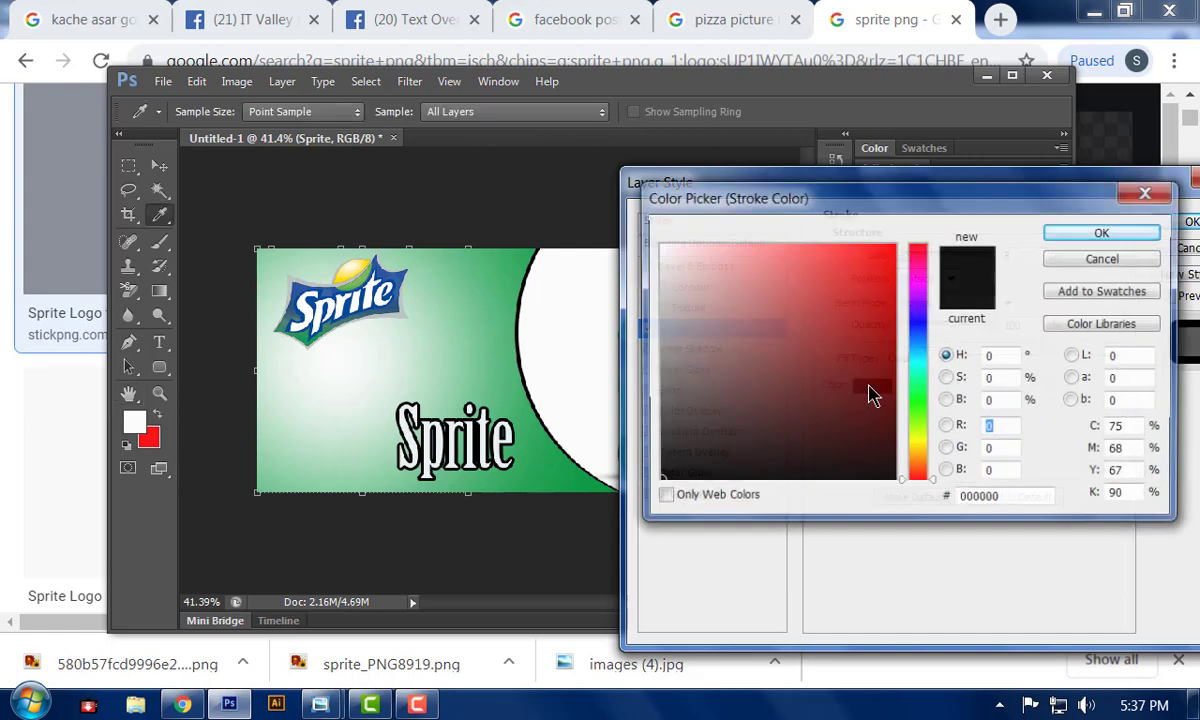
left_click(895, 327)
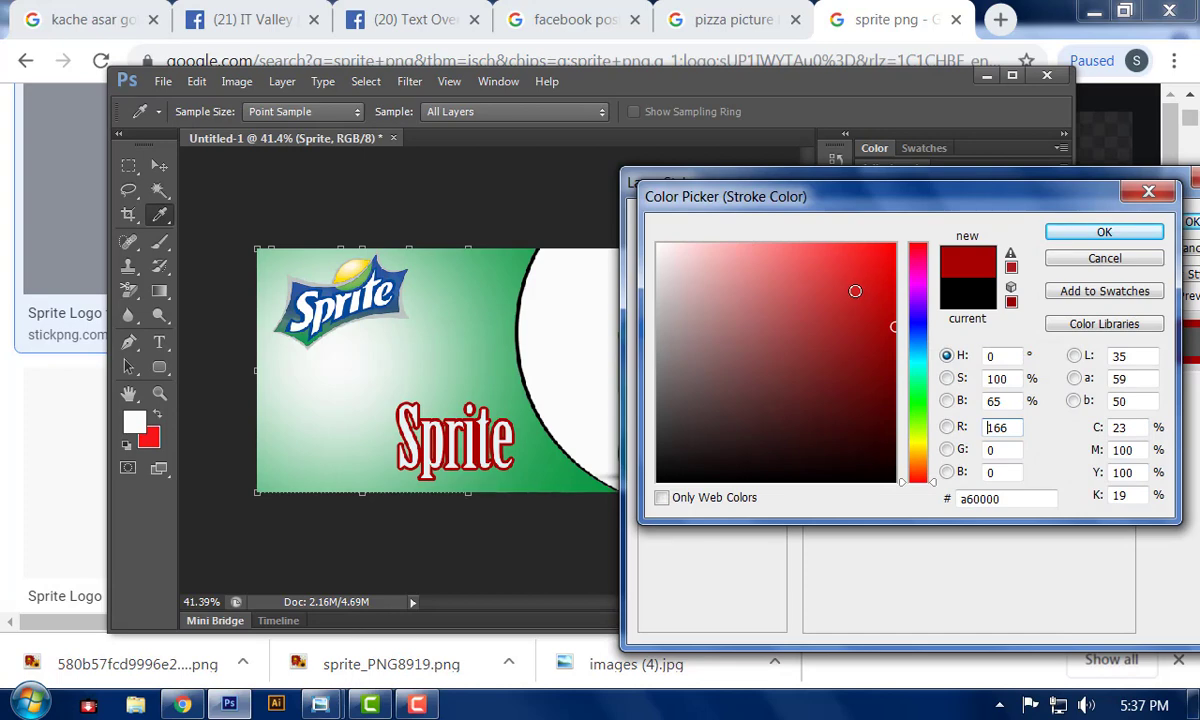
left_click_drag(927, 391, 927, 377)
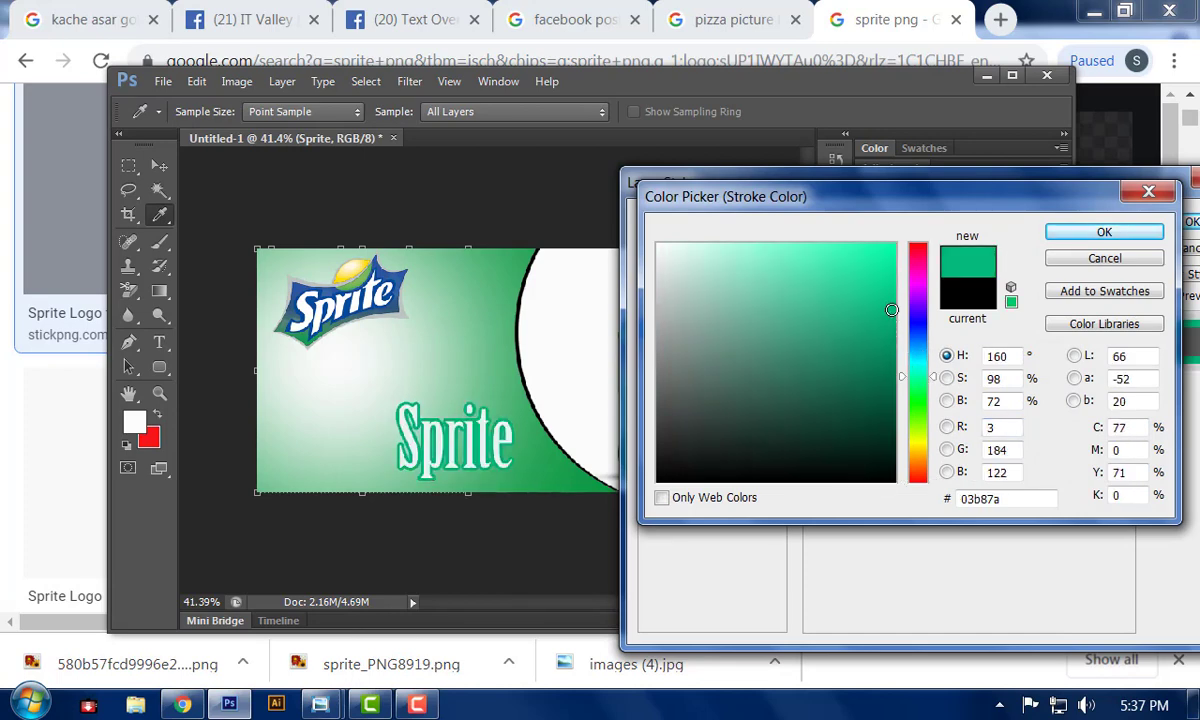
left_click(918, 327)
left_click(897, 321)
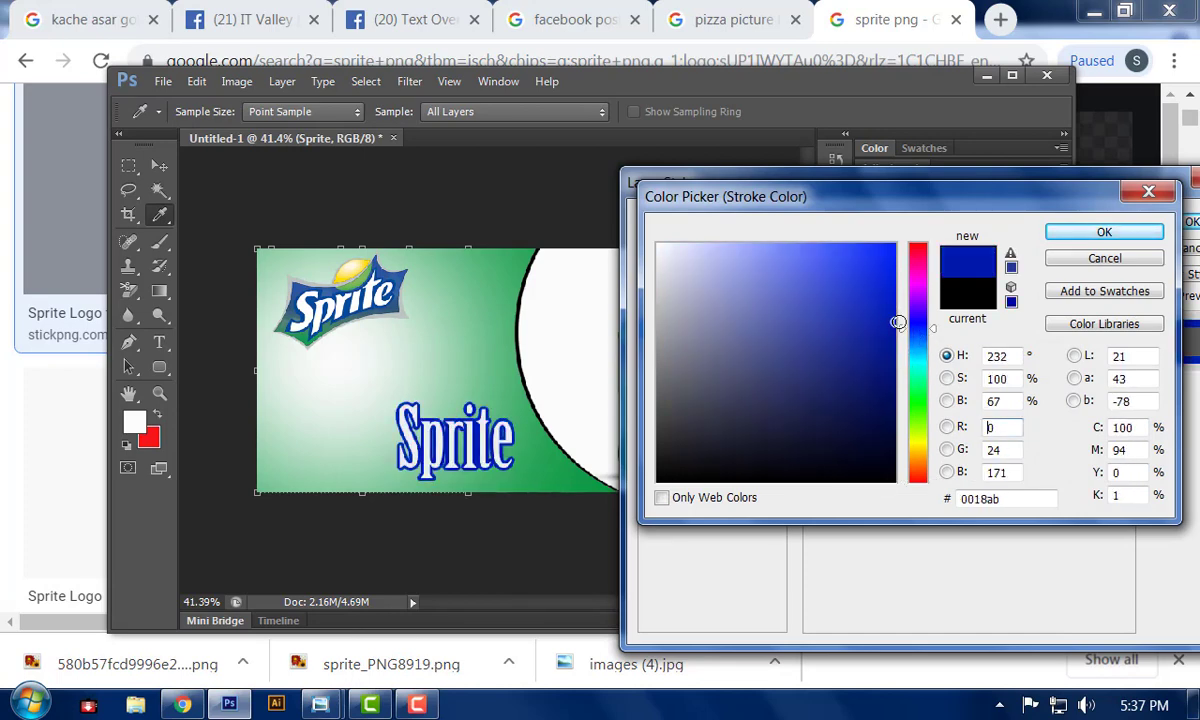
left_click_drag(860, 340, 769, 355)
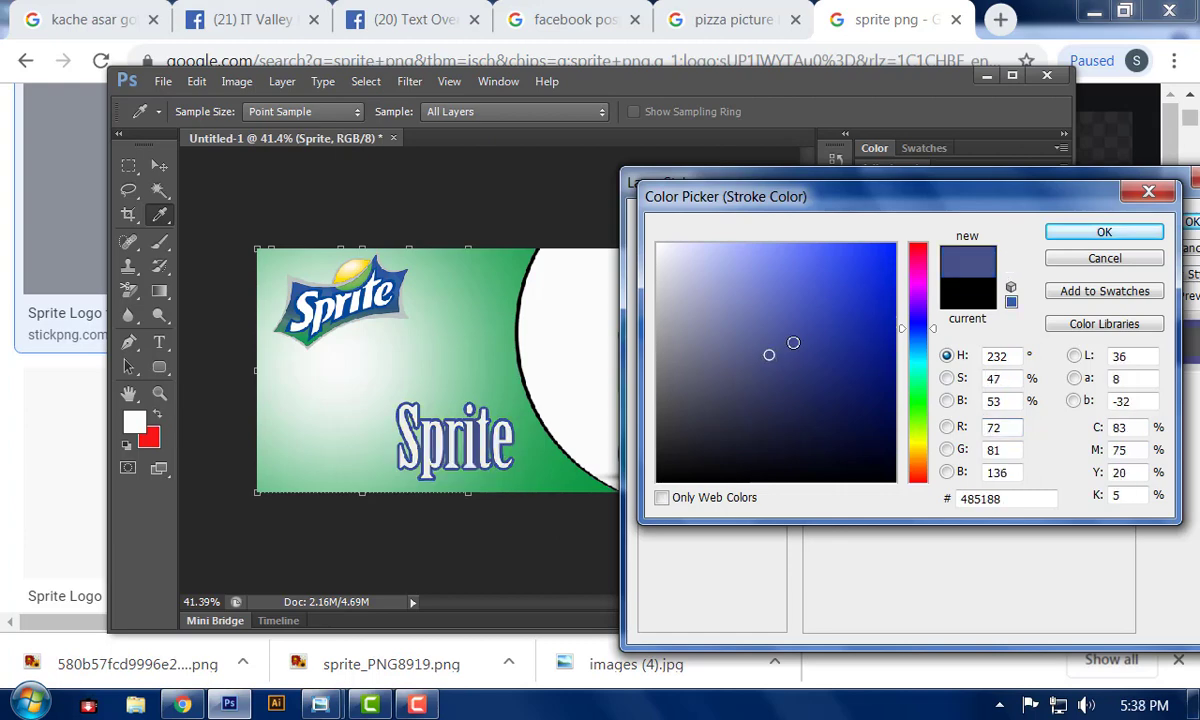
left_click(868, 354)
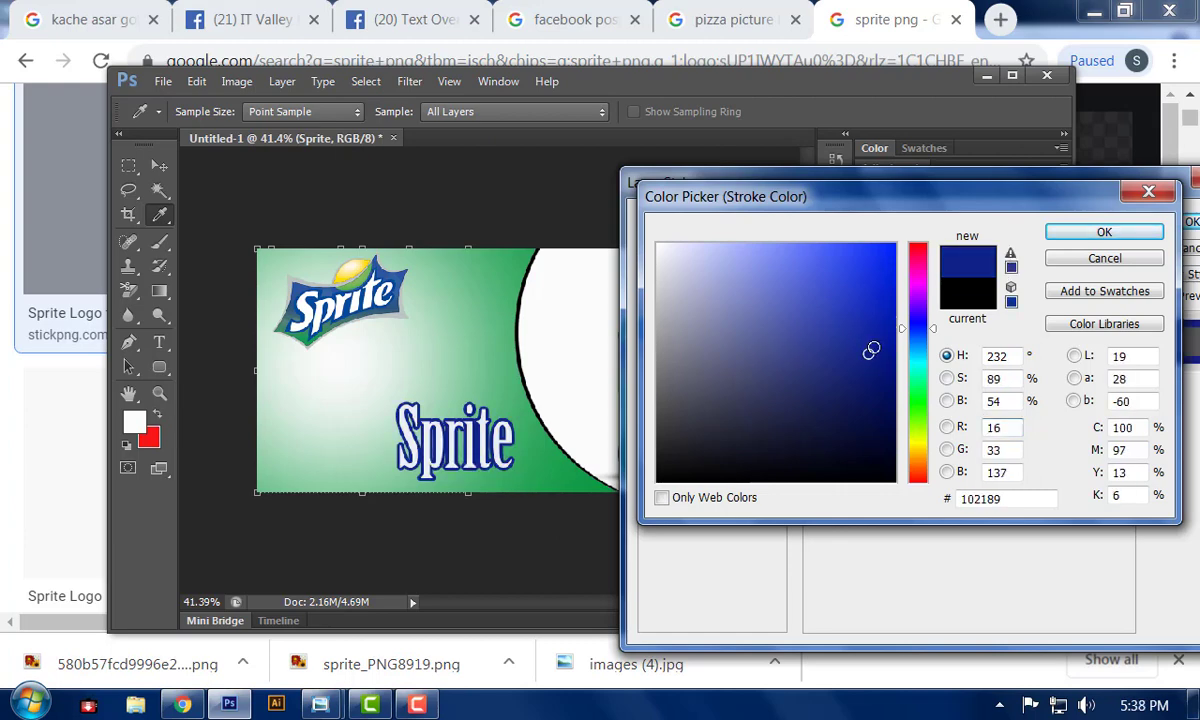
left_click(1105, 236)
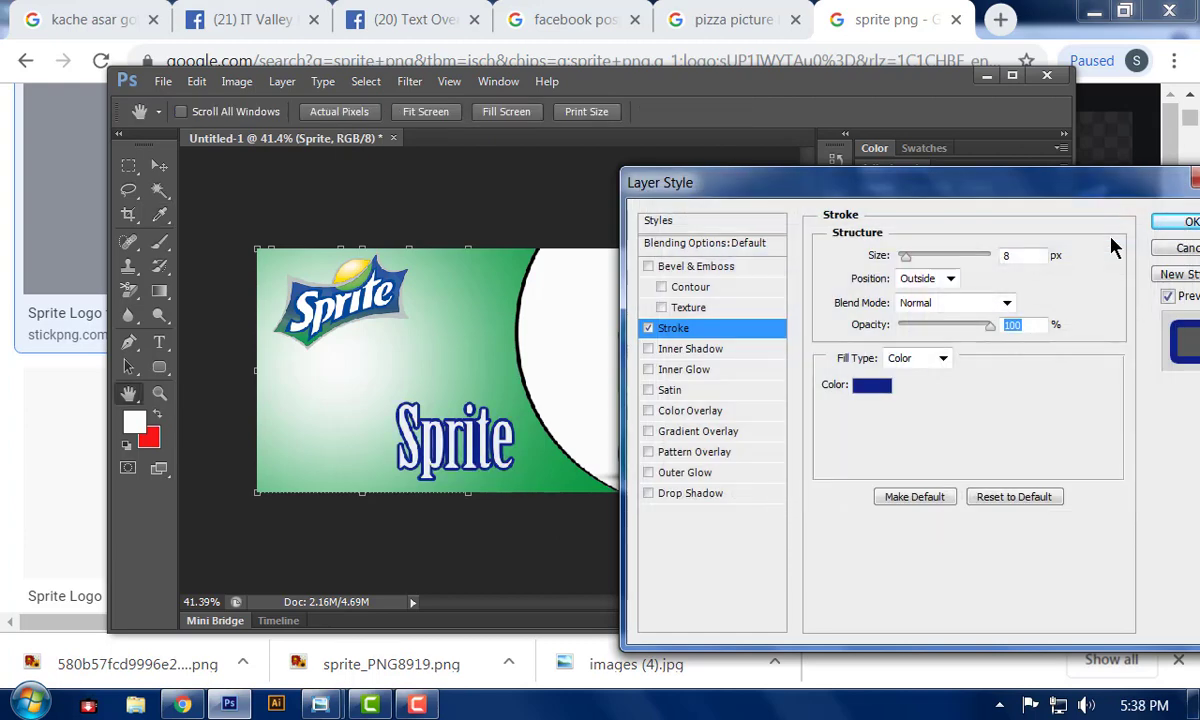
left_click(1180, 228)
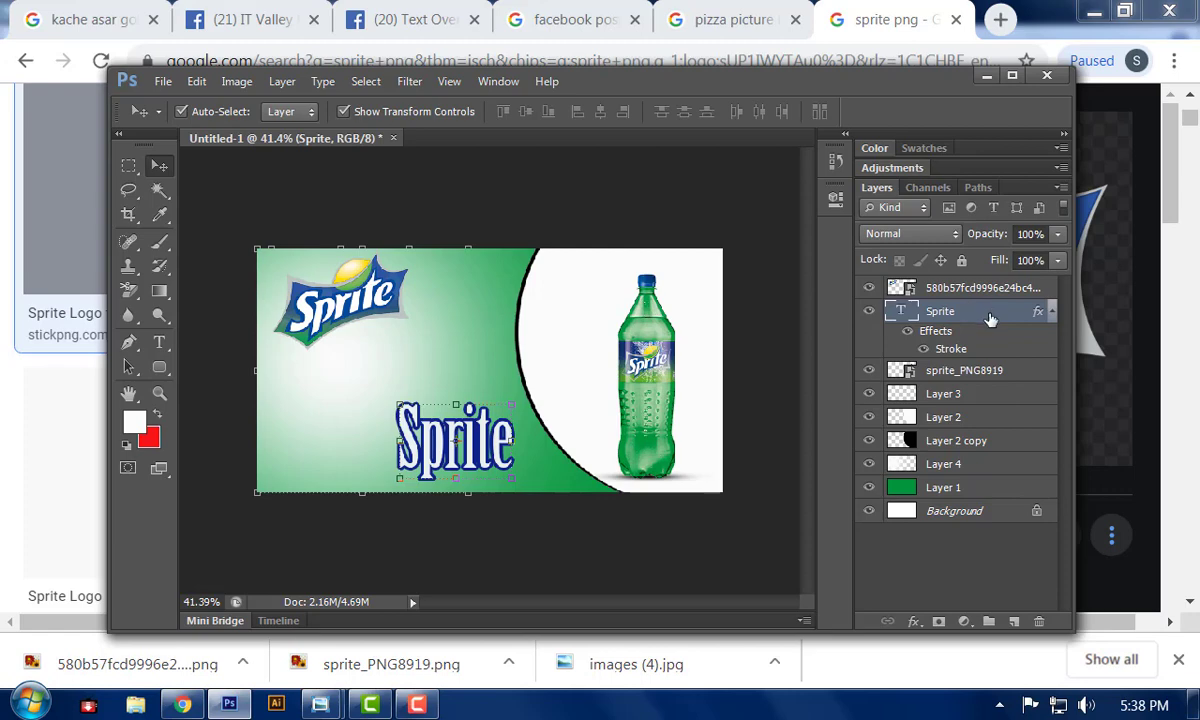
- Add a Drop Shadow to the Sprite text layer with 43 px distance, 44% spread and 103 px size
right_click(936, 312)
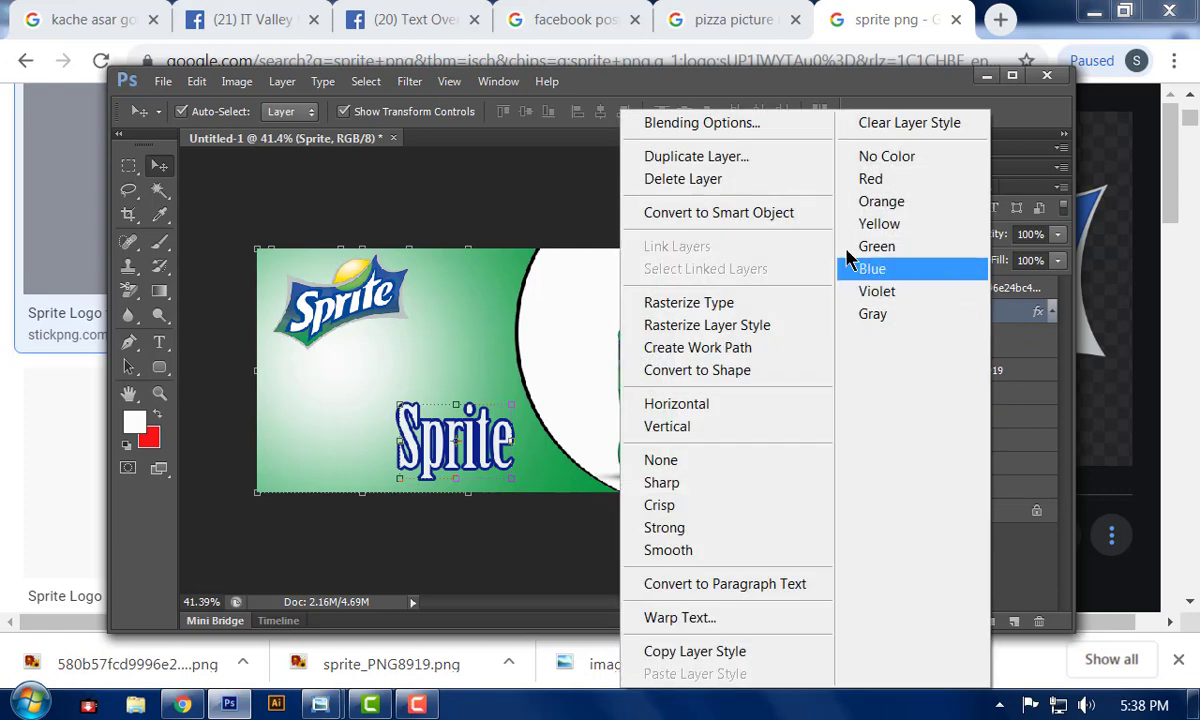
left_click(729, 124)
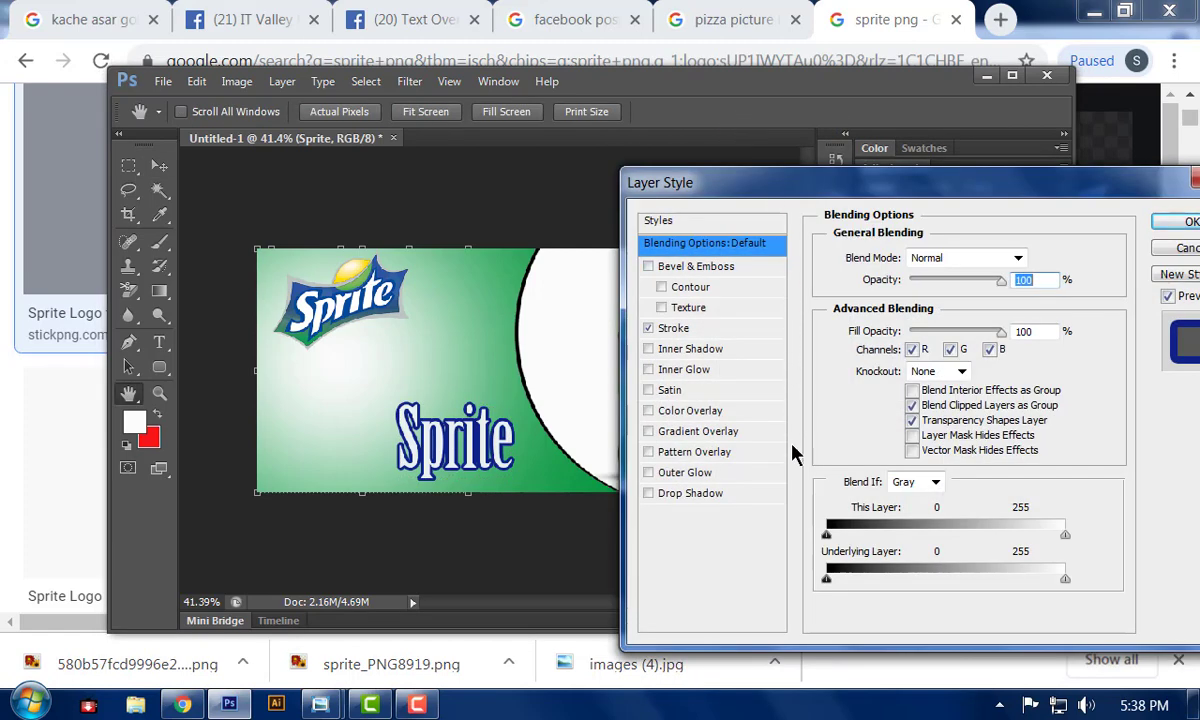
left_click(692, 495)
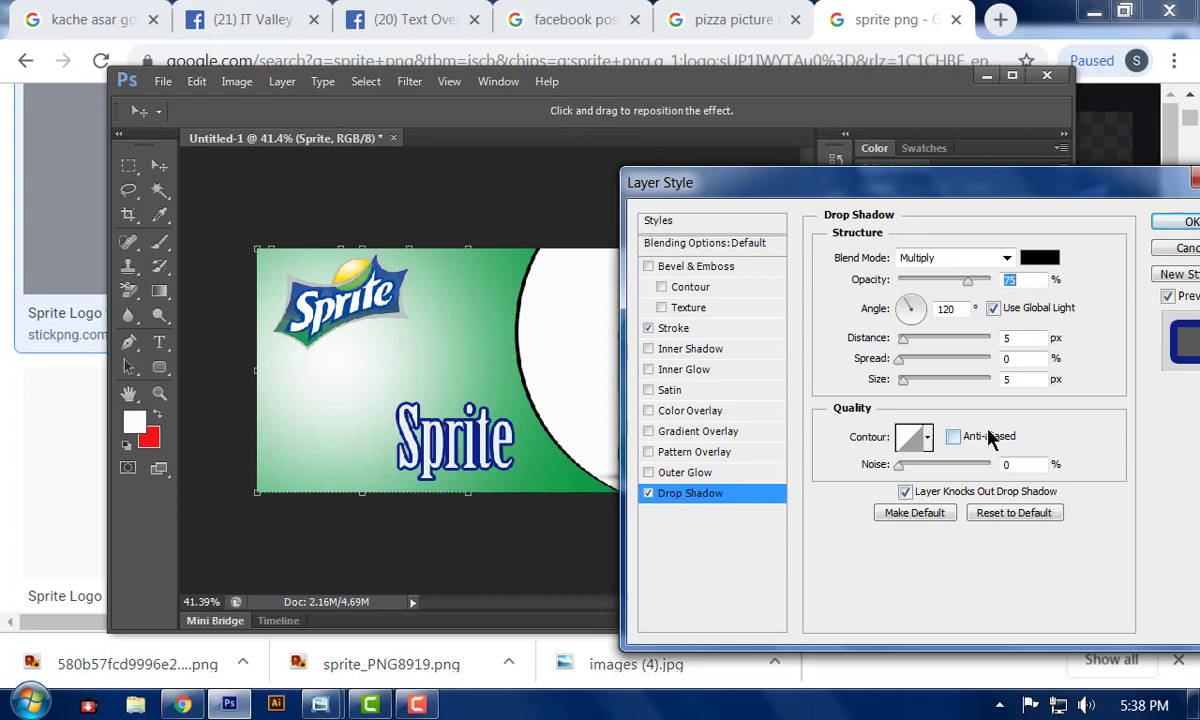
left_click_drag(928, 184, 865, 157)
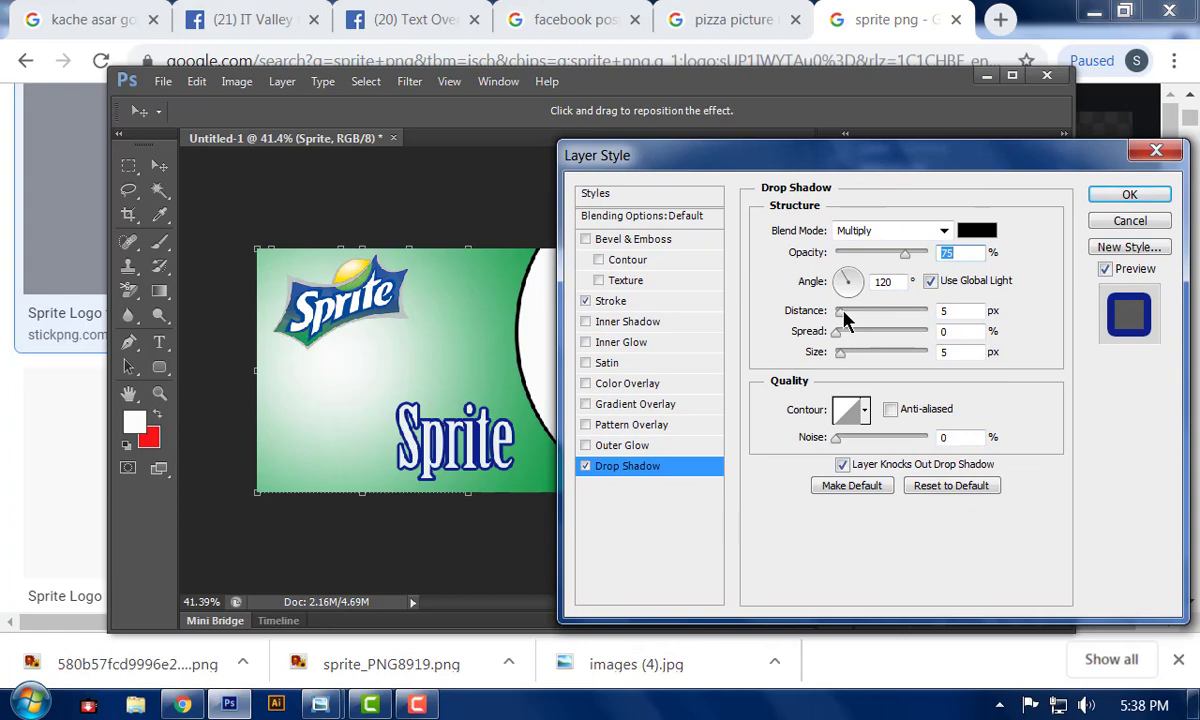
left_click_drag(843, 312, 879, 364)
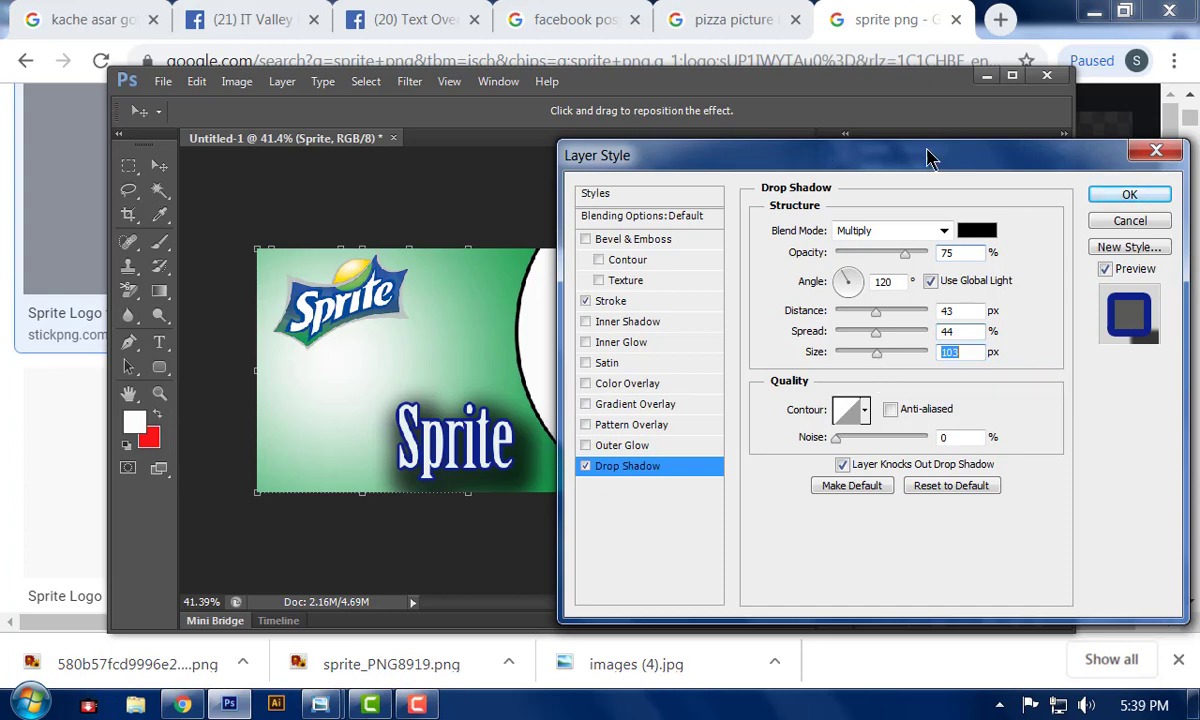
left_click(1109, 199)
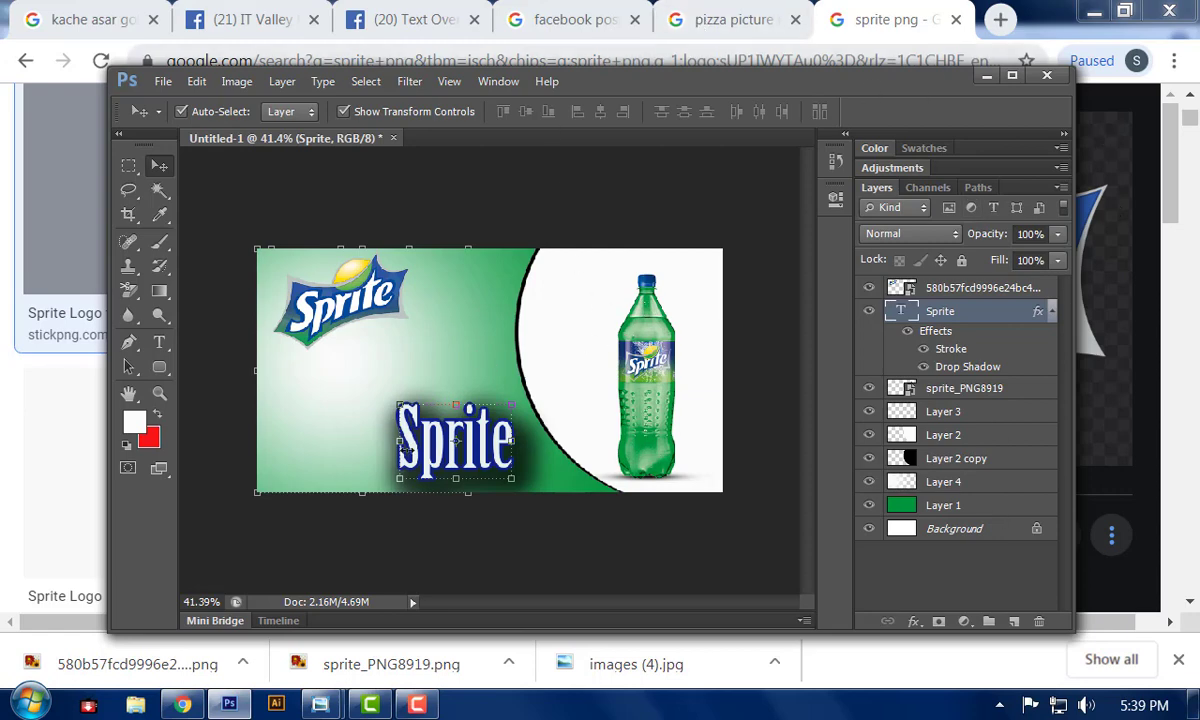
- Move the Sprite text up and to the left so it sits just below the logo in the green area
left_click(281, 188)
left_click_drag(436, 419, 380, 356)
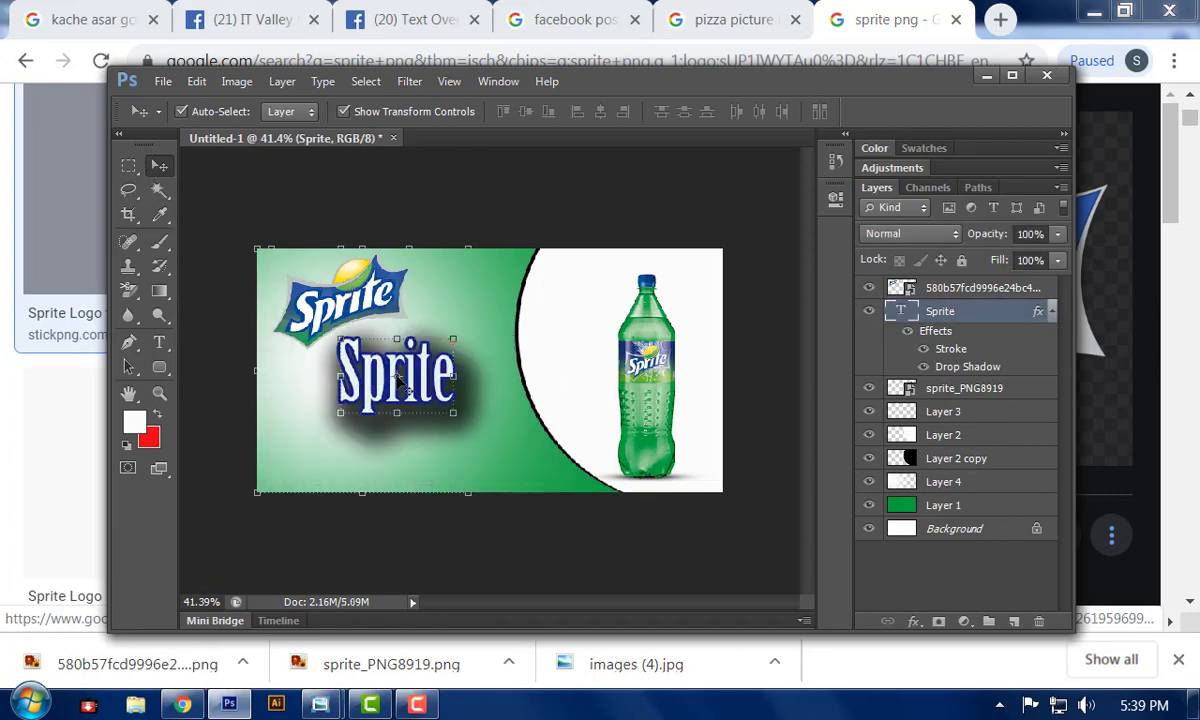
left_click(416, 705)
left_click(1158, 562)
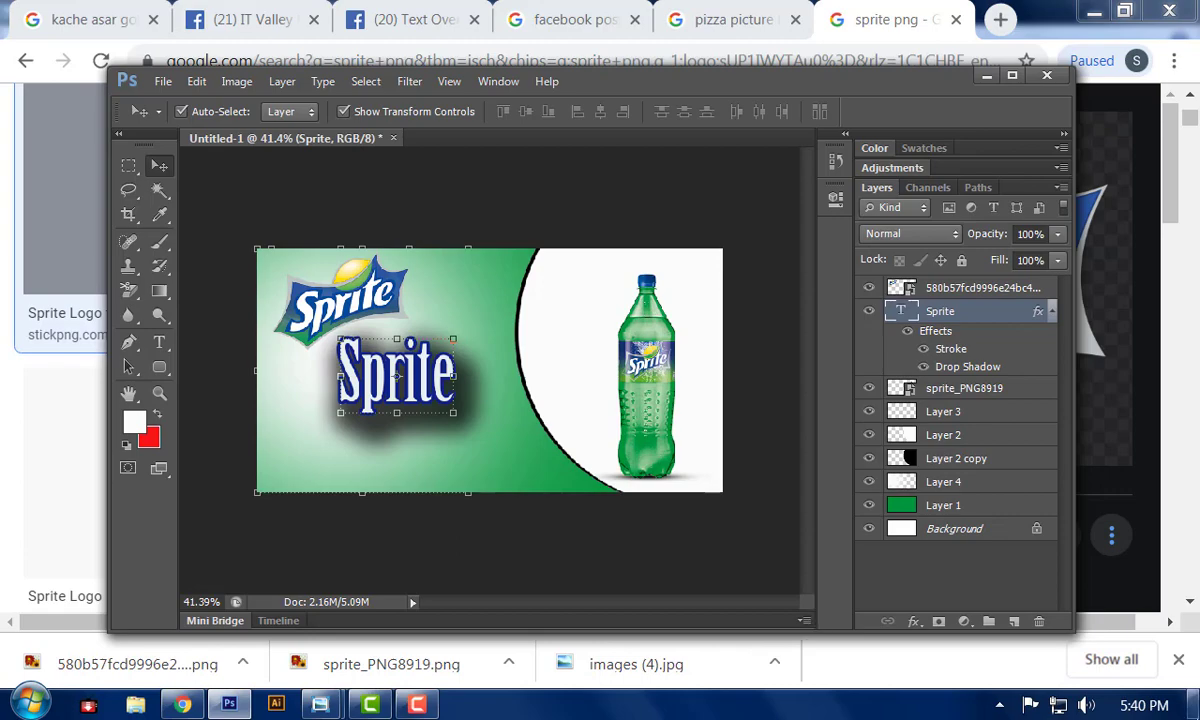
- Switch to Chrome and open Brusheezy's free tree brushes page in a new tab
mouse_move(1195, 705)
left_click(182, 705)
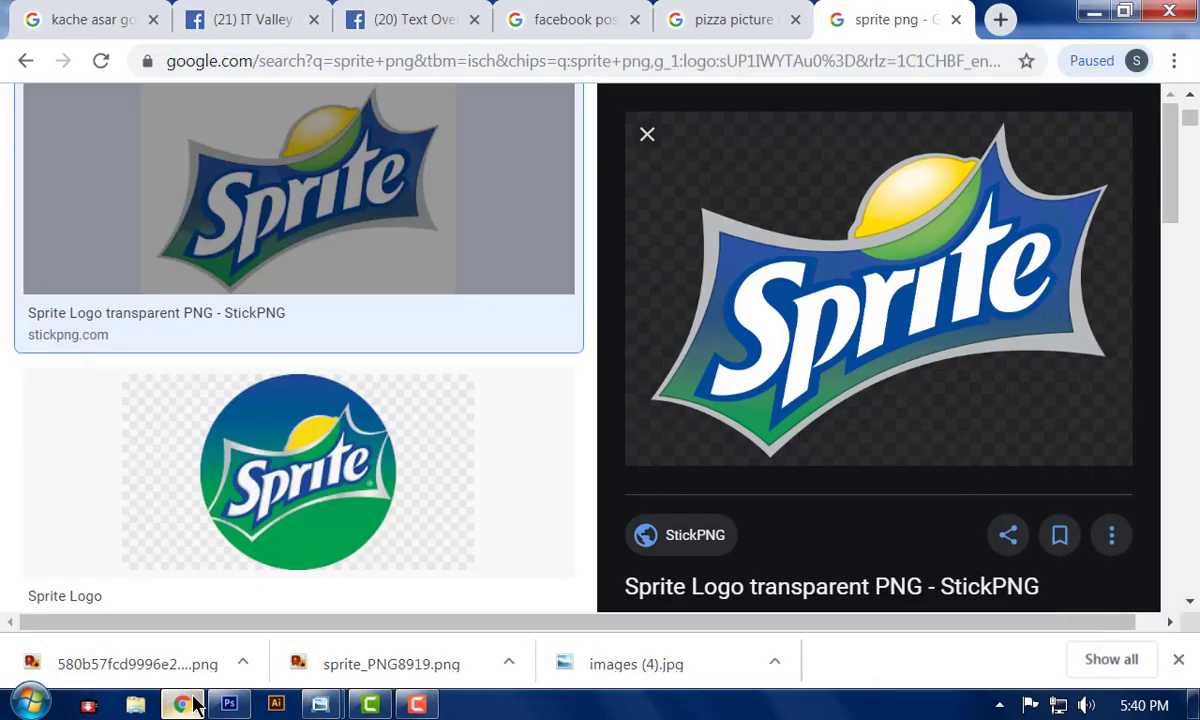
left_click(1000, 19)
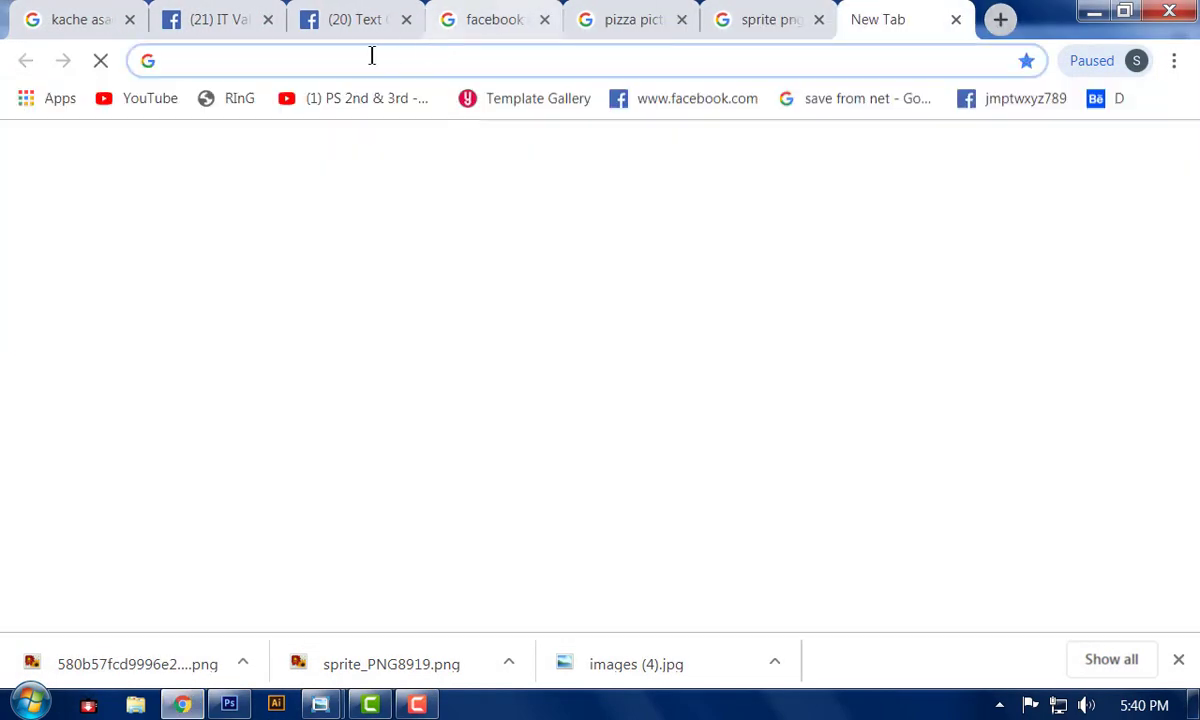
type("w")
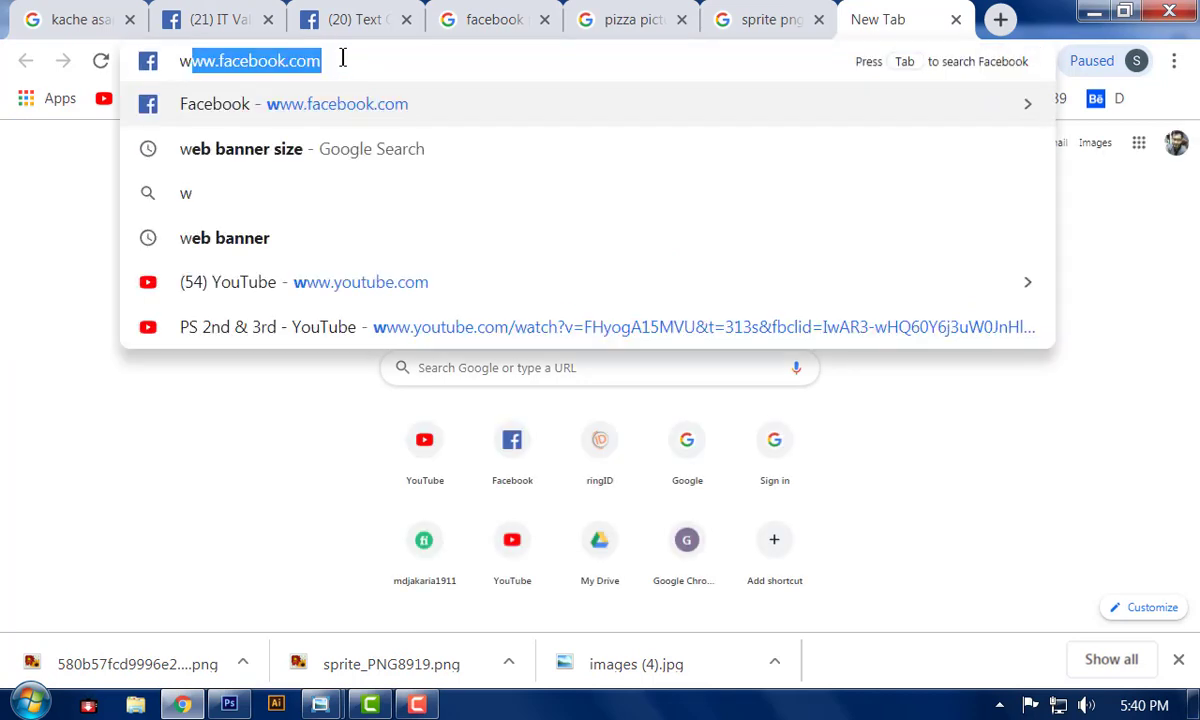
type("ww.")
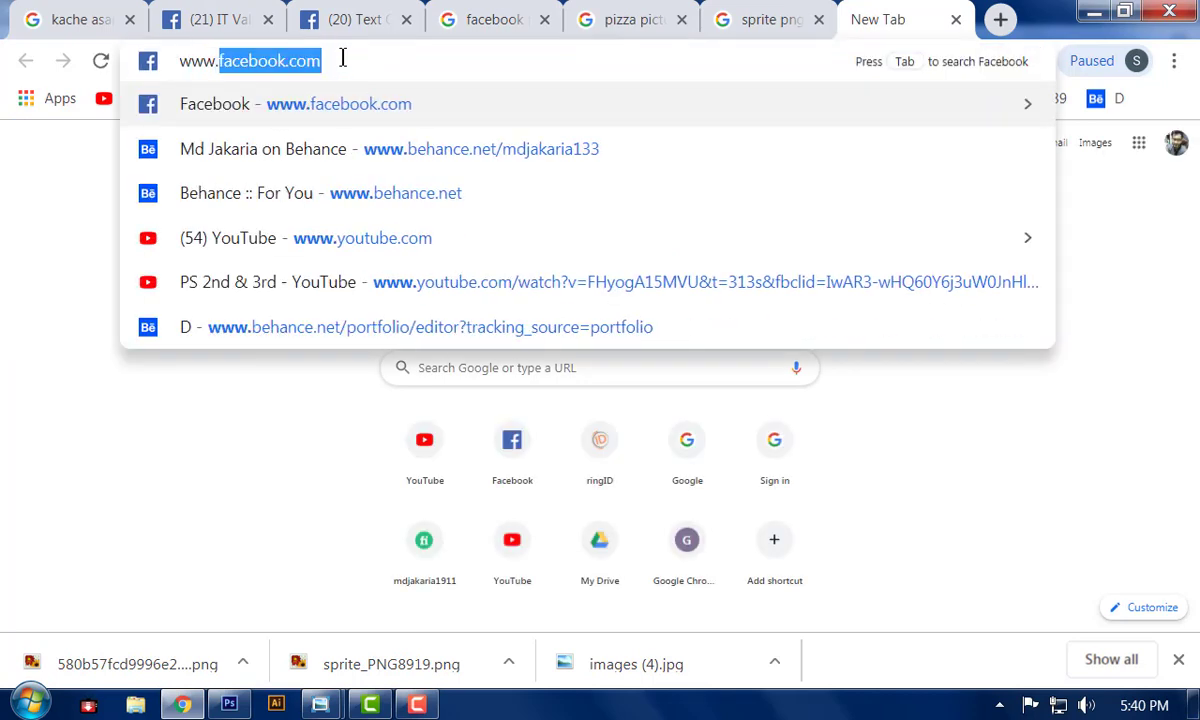
type("bru")
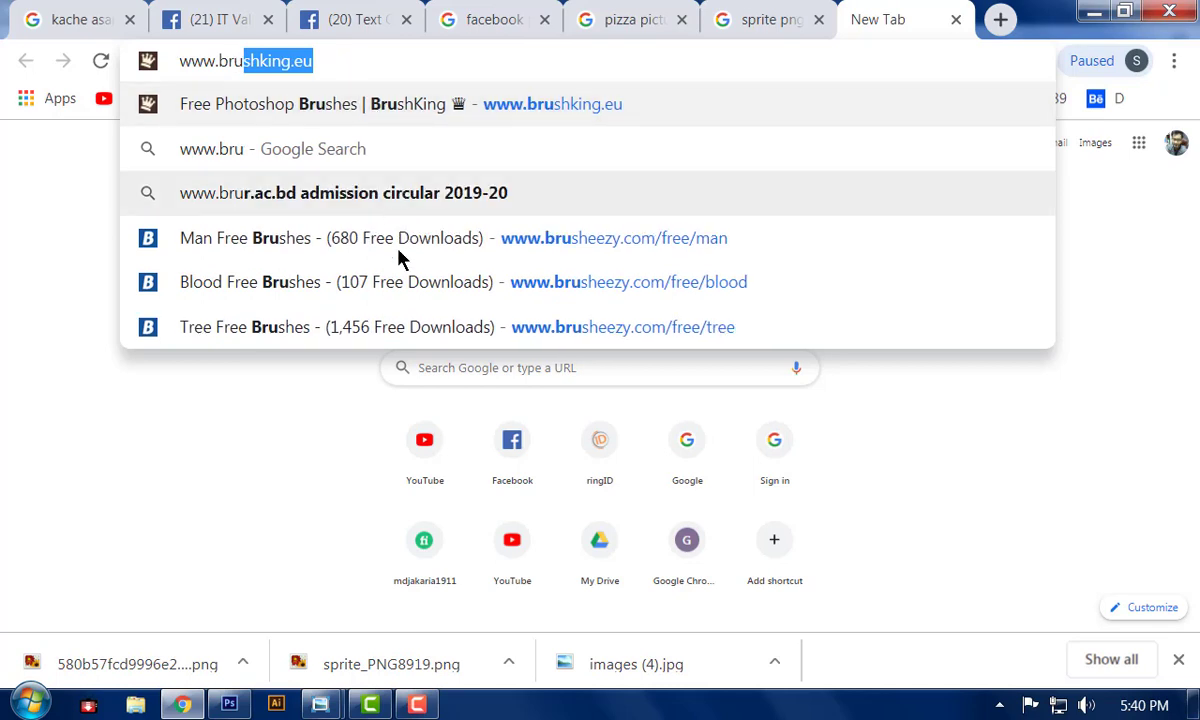
left_click(498, 334)
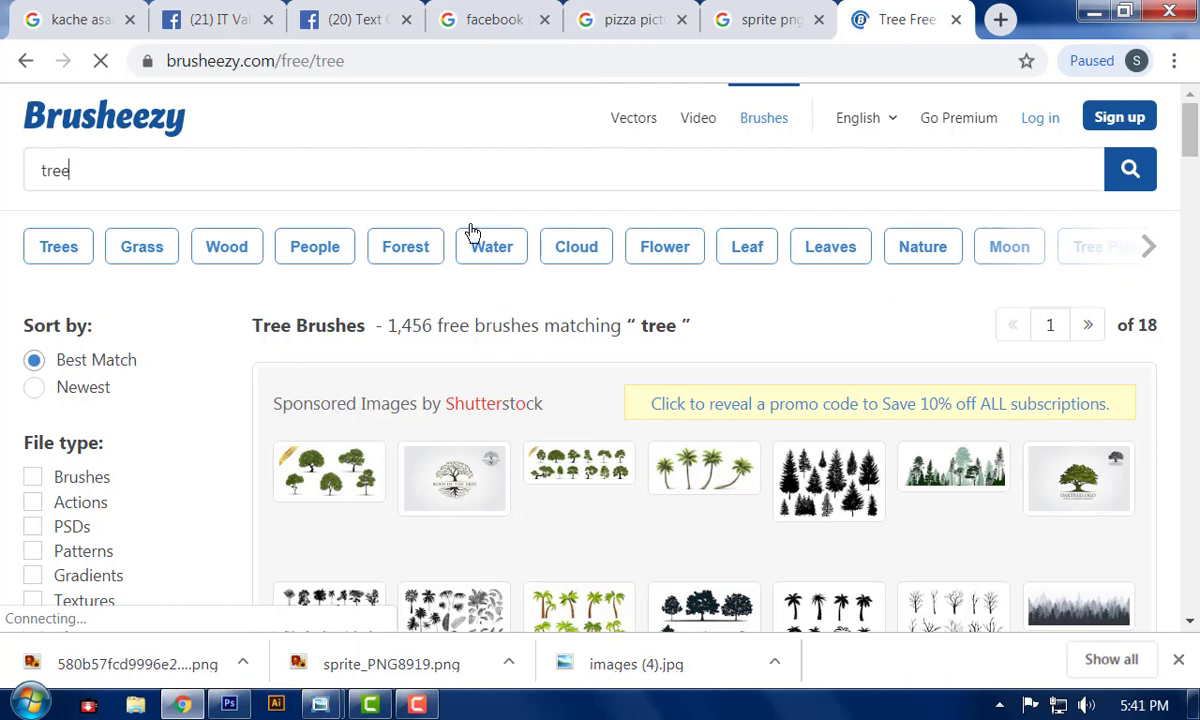
- Search Brusheezy for "blood" brushes in place of "tree"
left_click_drag(152, 172, 5, 166)
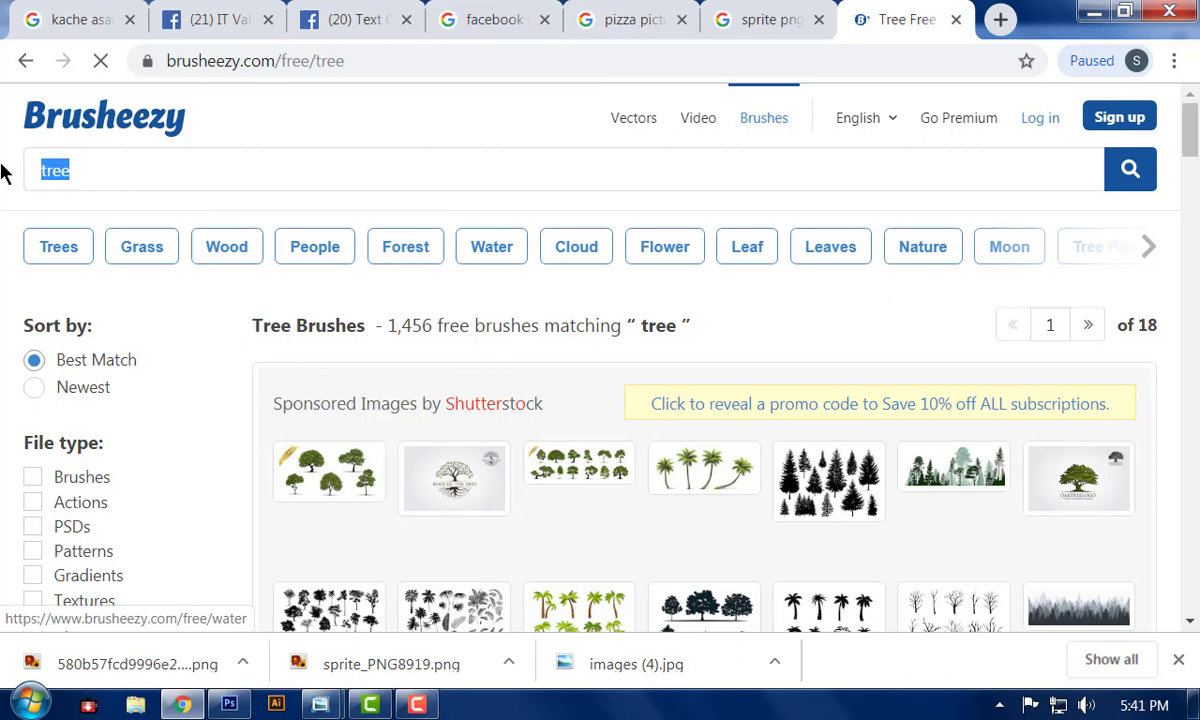
type("blood")
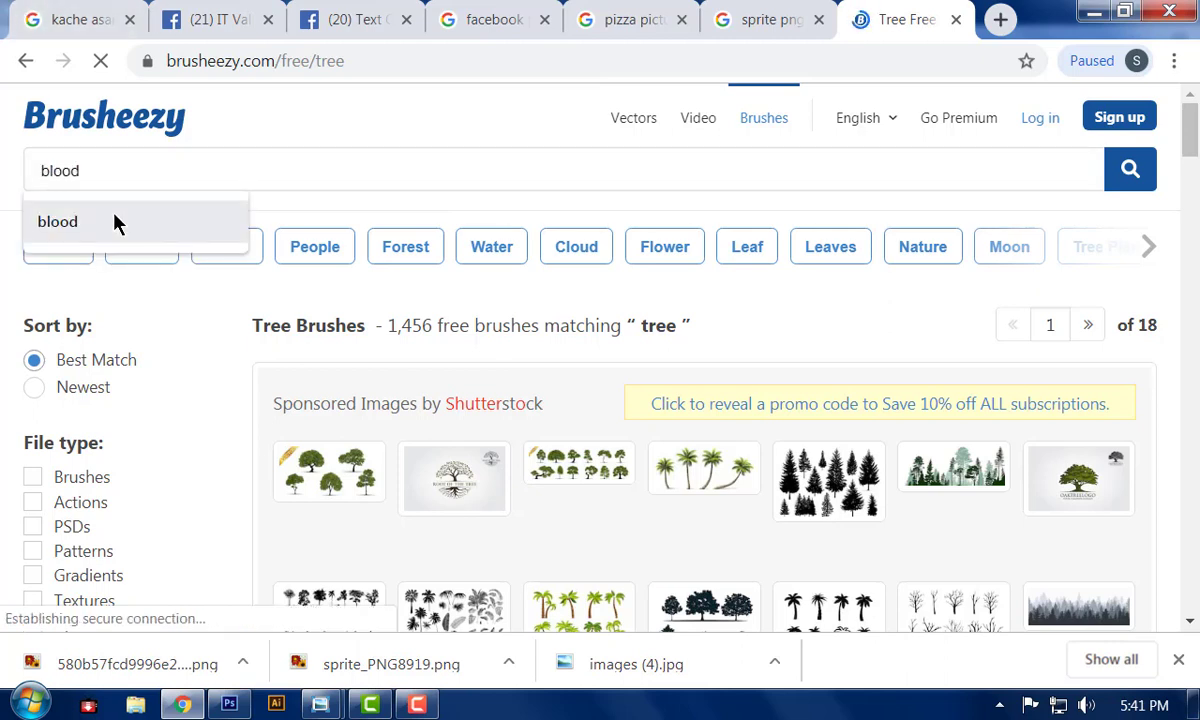
left_click(108, 210)
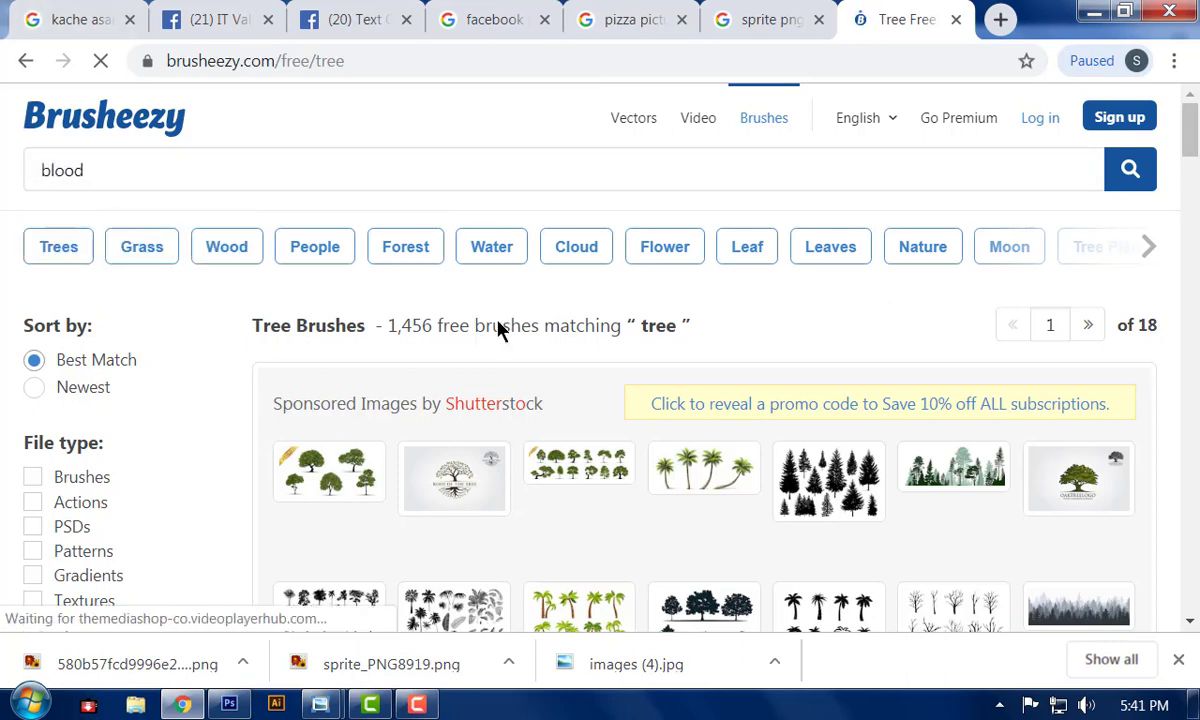
left_click(1130, 178)
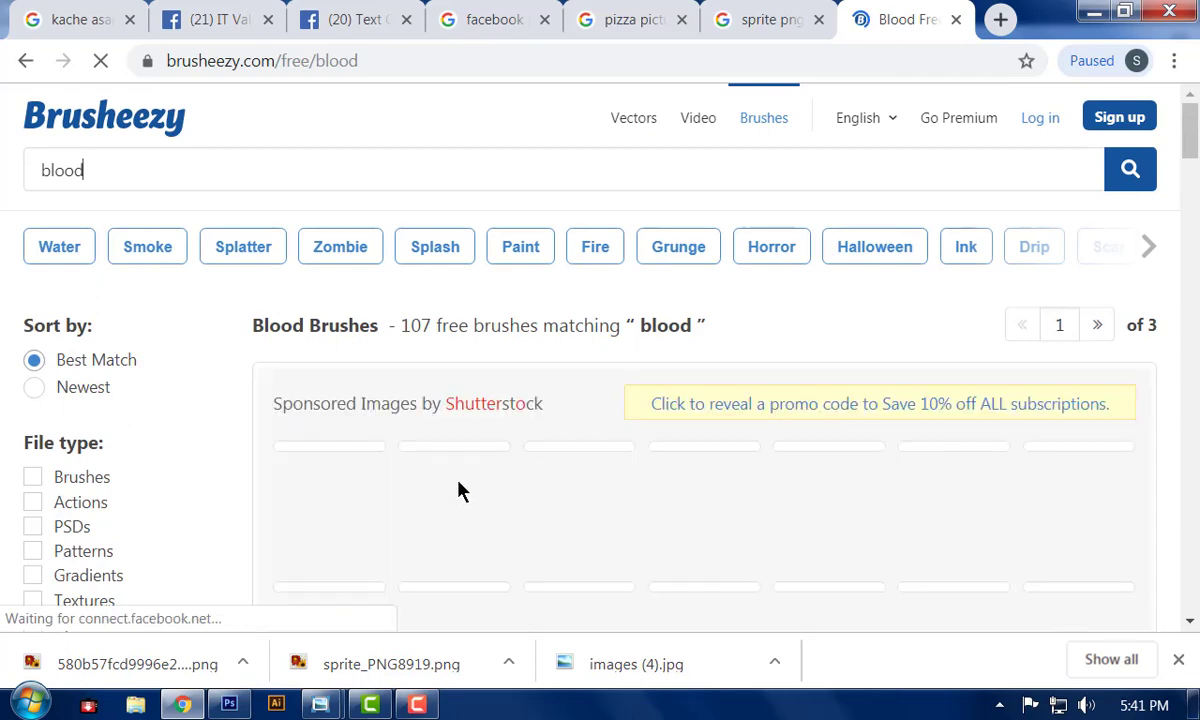
- Browse the blood brush results and open the "20 Blood Splatter PS Brushes abr vol.7" pack
scroll(480, 490, "down", 5)
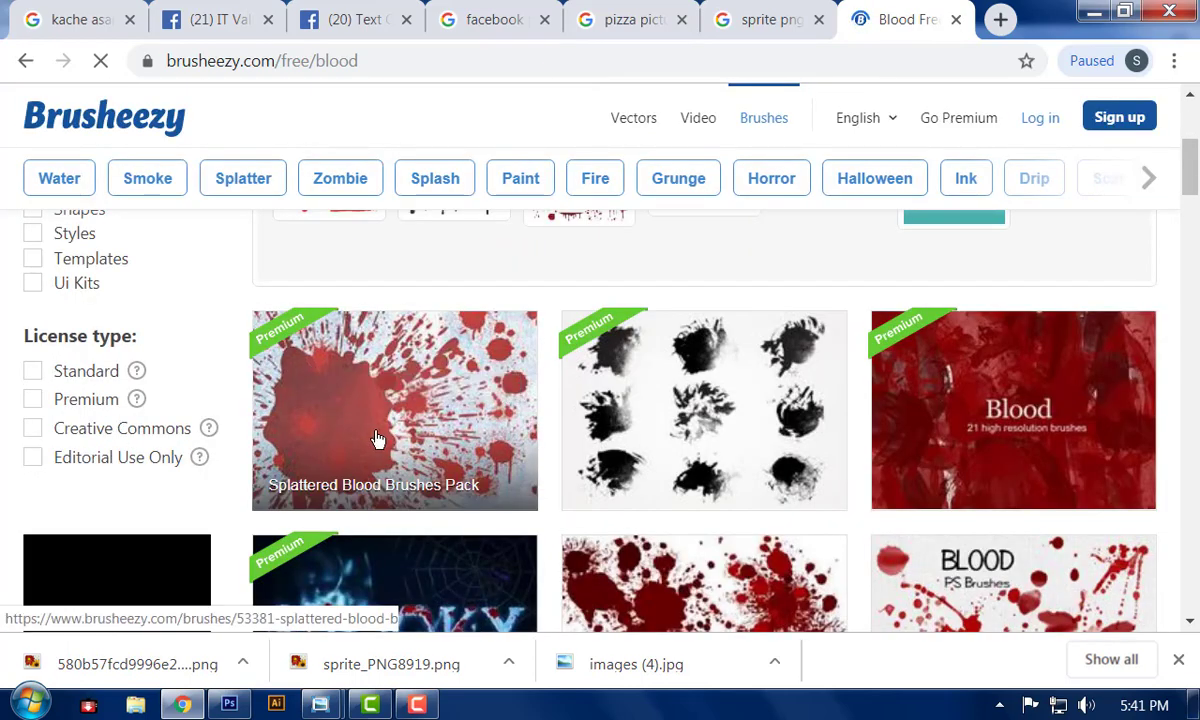
scroll(546, 423, "down", 5)
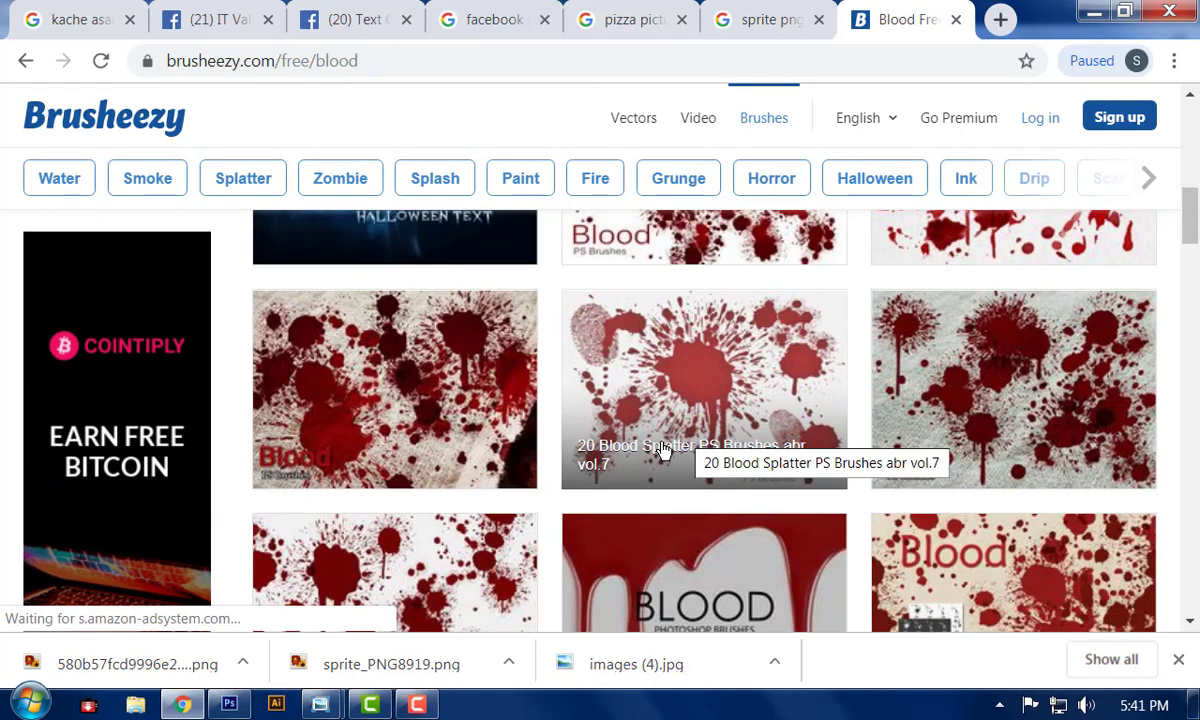
scroll(660, 450, "down", 3)
scroll(700, 400, "up", 3)
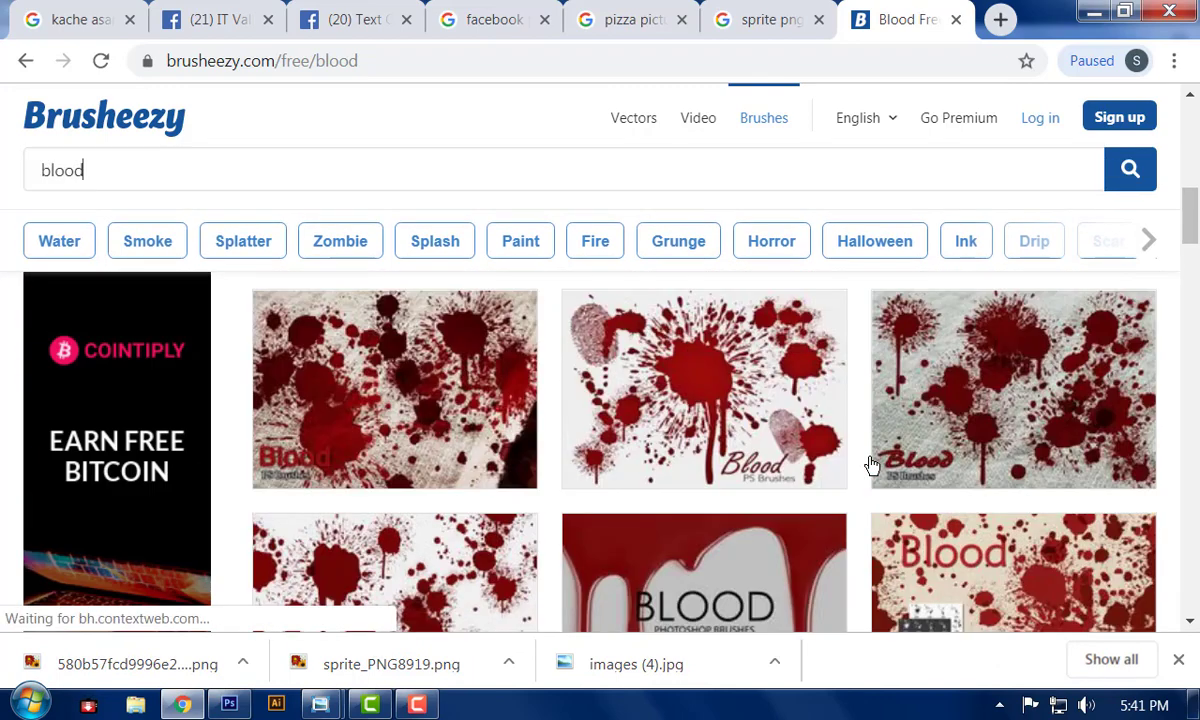
left_click(708, 395)
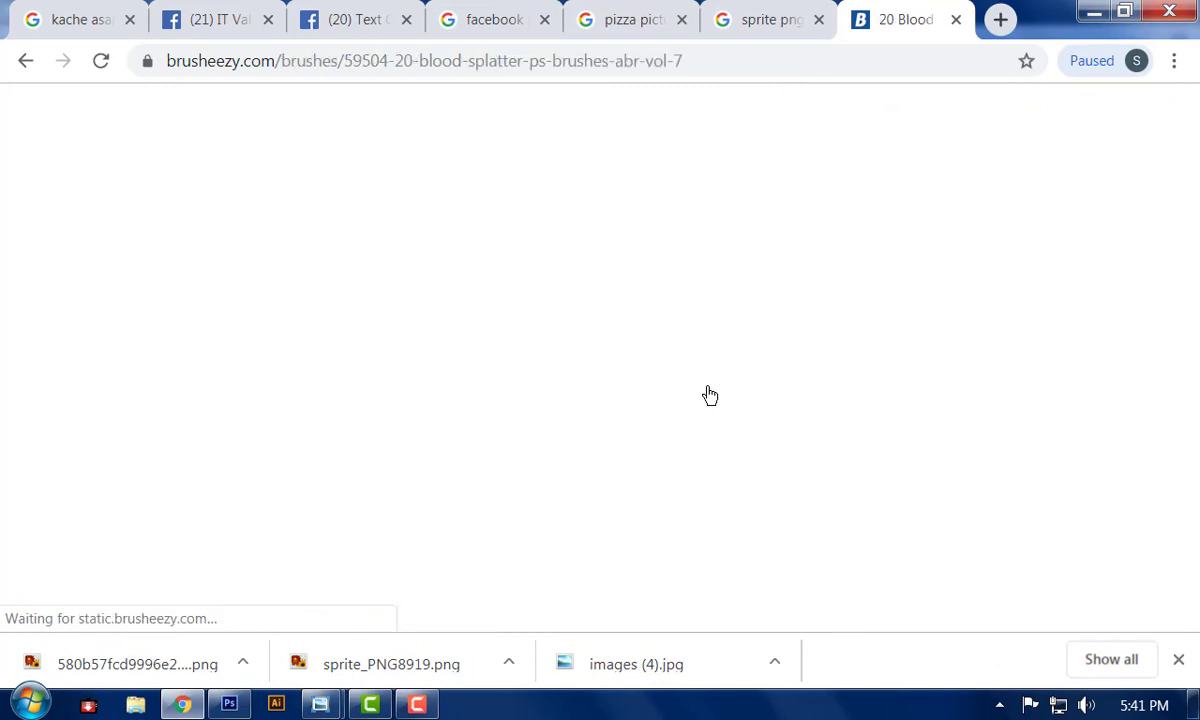
- Start the free download of the blood splatter brush pack, dismissing the first countdown overlay and requesting it again
scroll(780, 405, "down", 3)
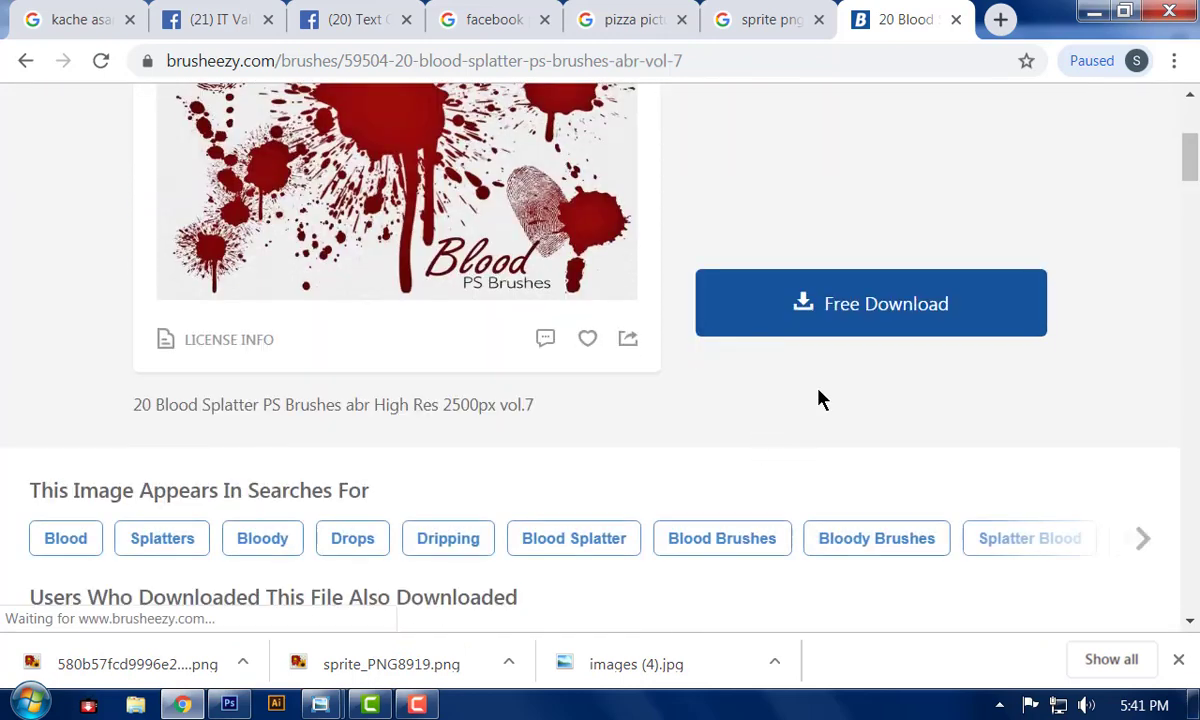
left_click(862, 306)
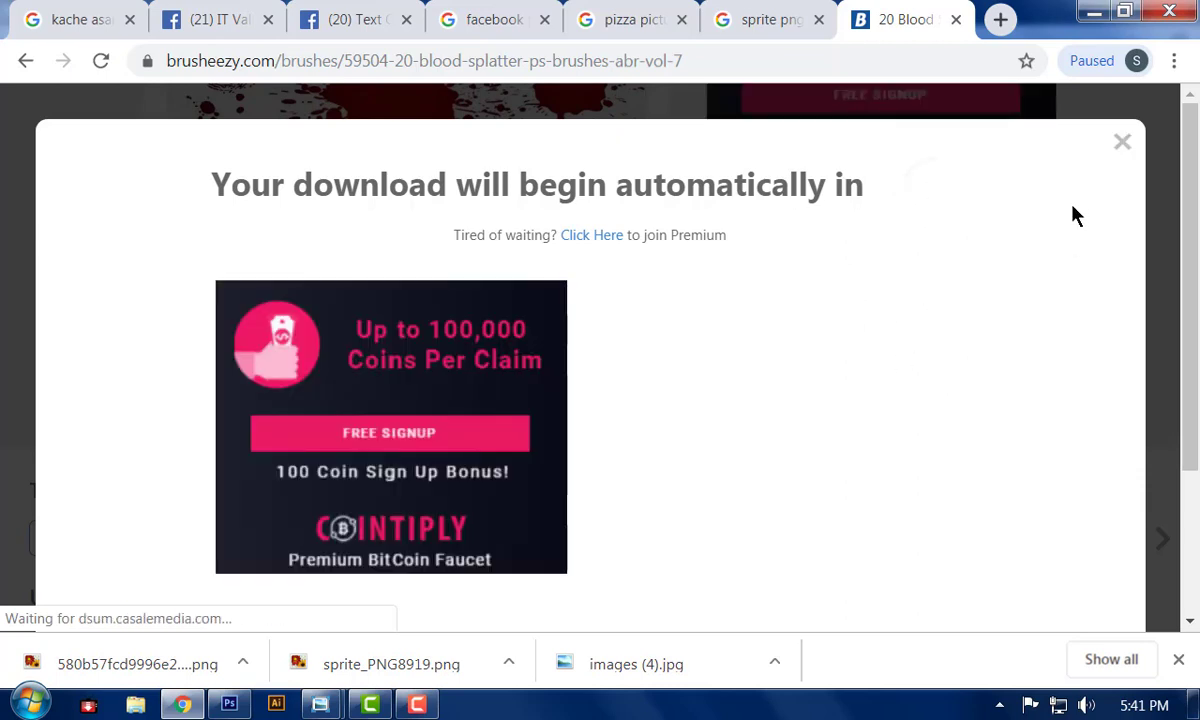
left_click(1123, 142)
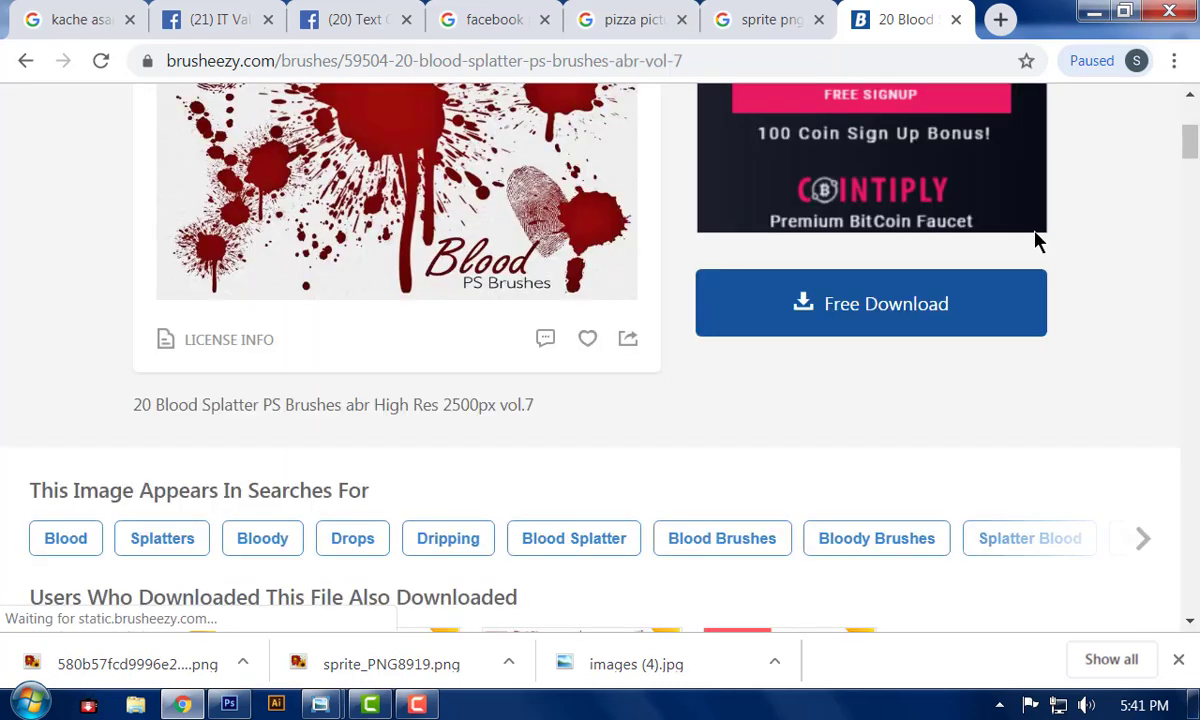
left_click(898, 304)
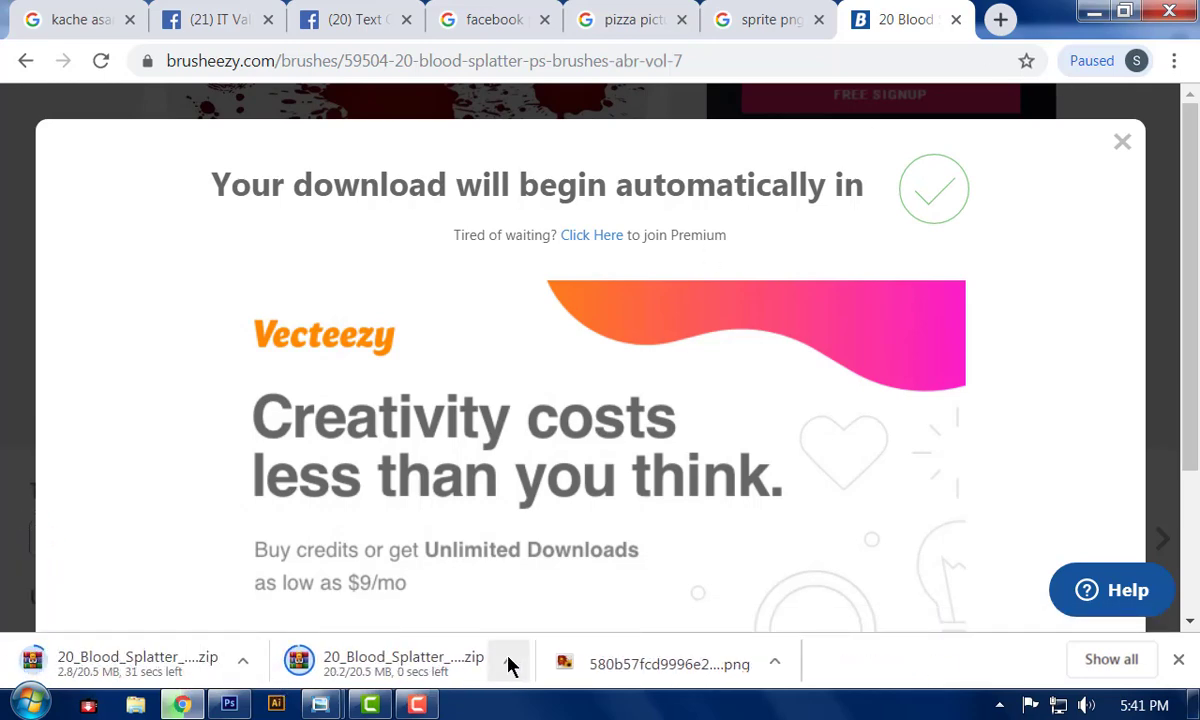
- Open the downloaded blood splatter zip in WinRAR, minimize the blank pop-up window and enter the archive's brush folder
left_click(508, 664)
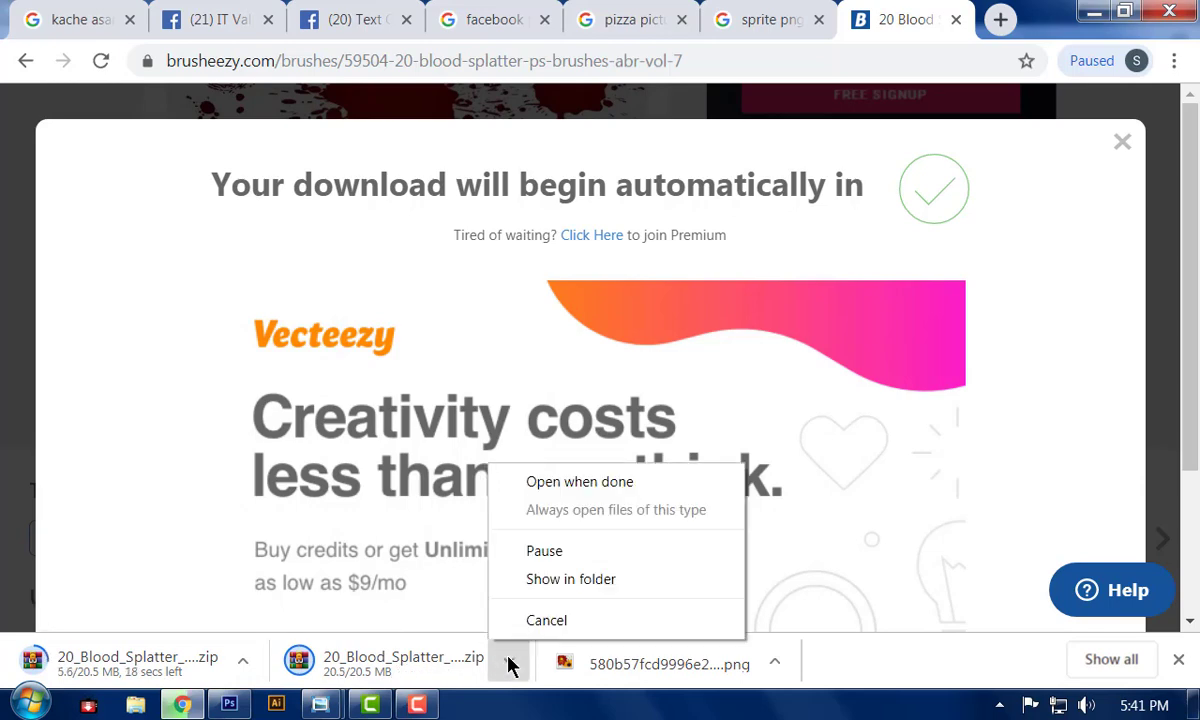
left_click(588, 483)
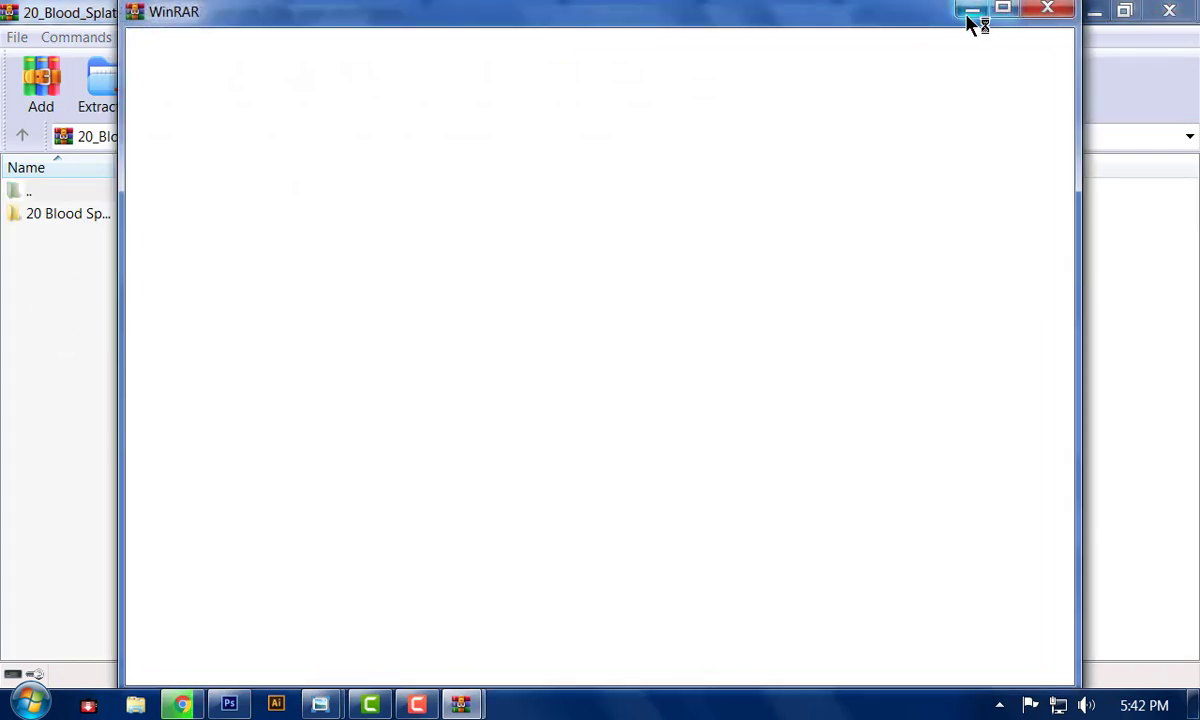
left_click(970, 10)
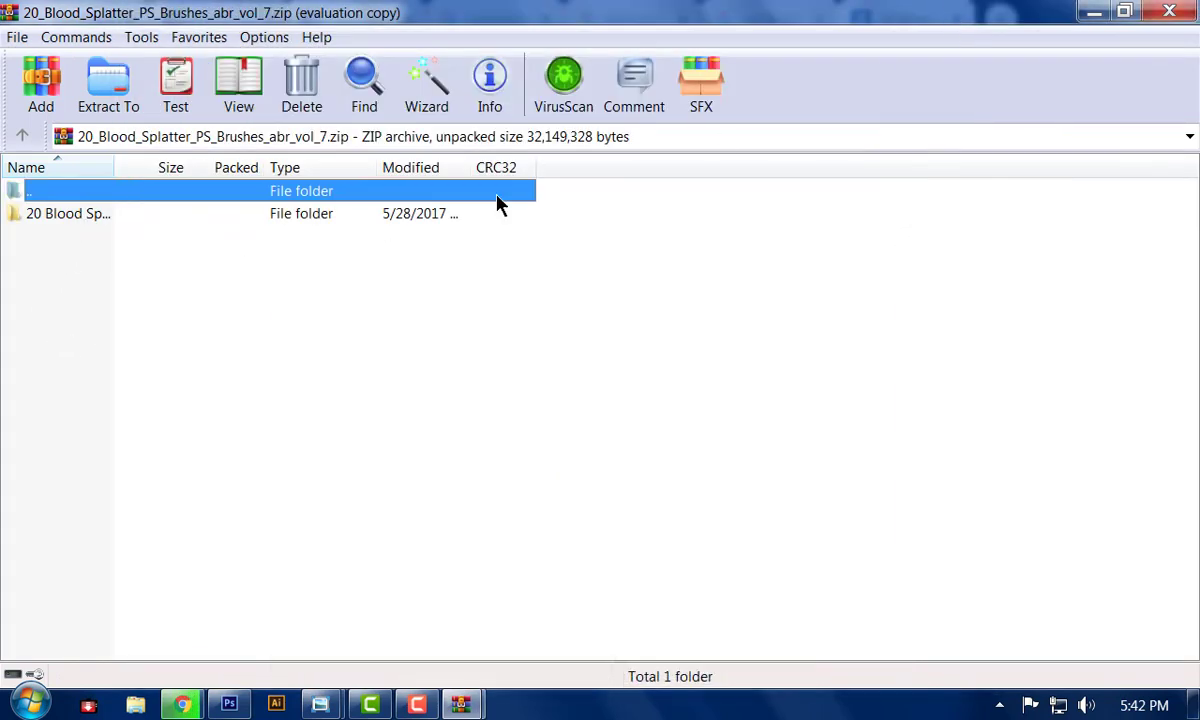
double_click(83, 220)
- Extract the 20 Blood Brushes ABR file from the archive to the Desktop
left_click_drag(88, 220, 118, 92)
left_click(117, 88)
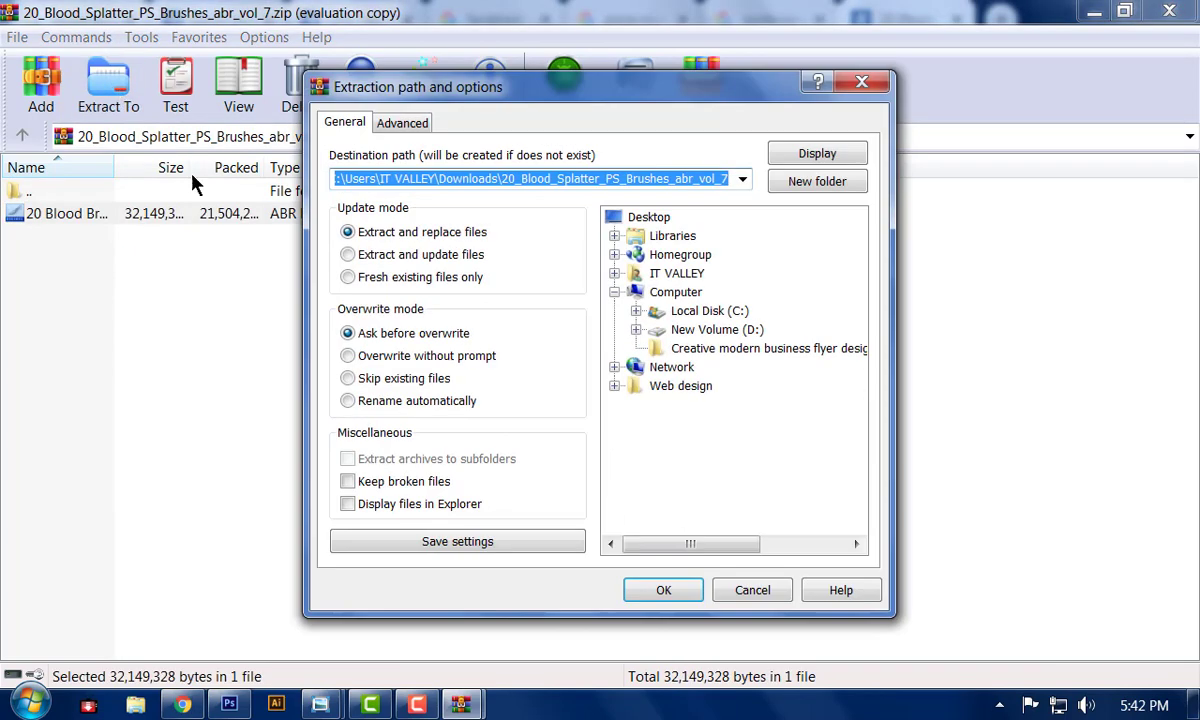
left_click(652, 218)
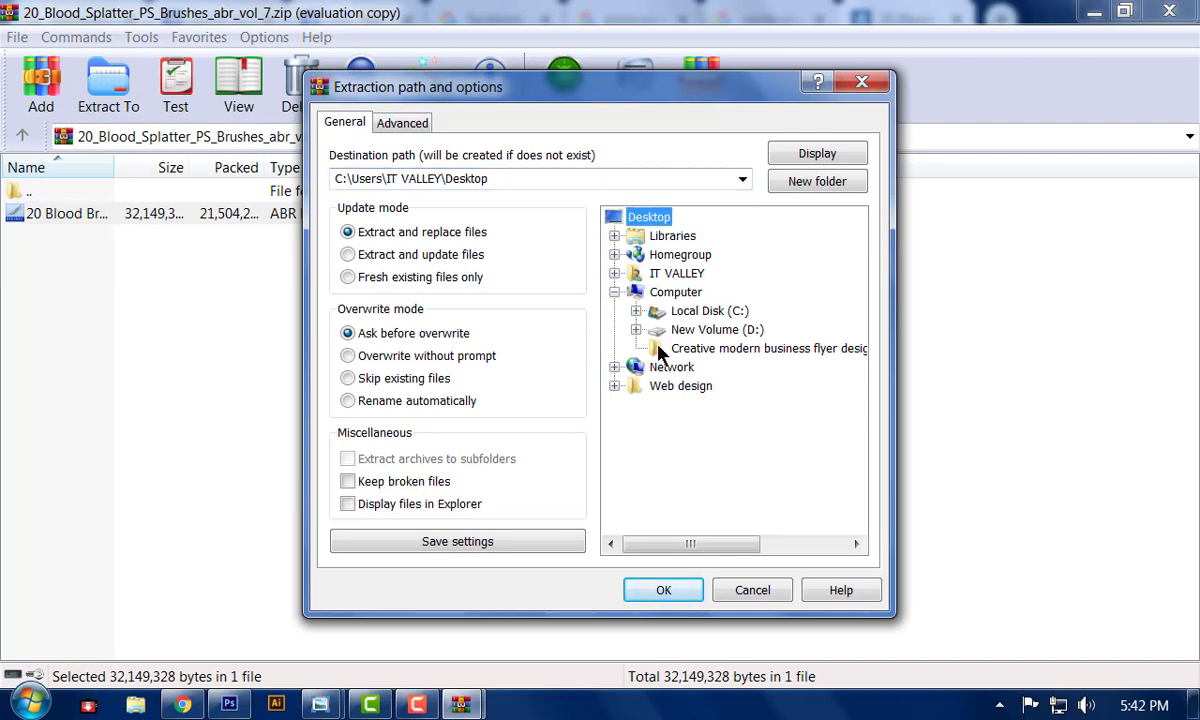
left_click(664, 591)
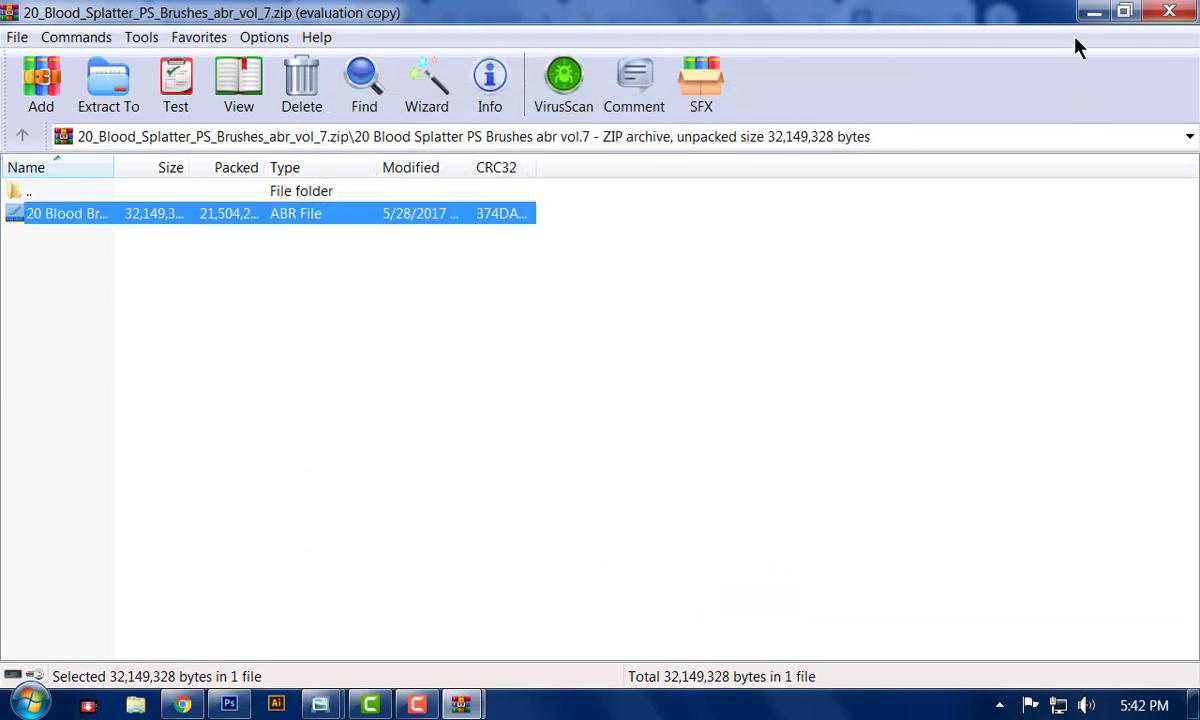
- Minimize WinRAR, Chrome, the photo viewer and Photoshop to show the Windows desktop with the extracted brush file
left_click(1093, 12)
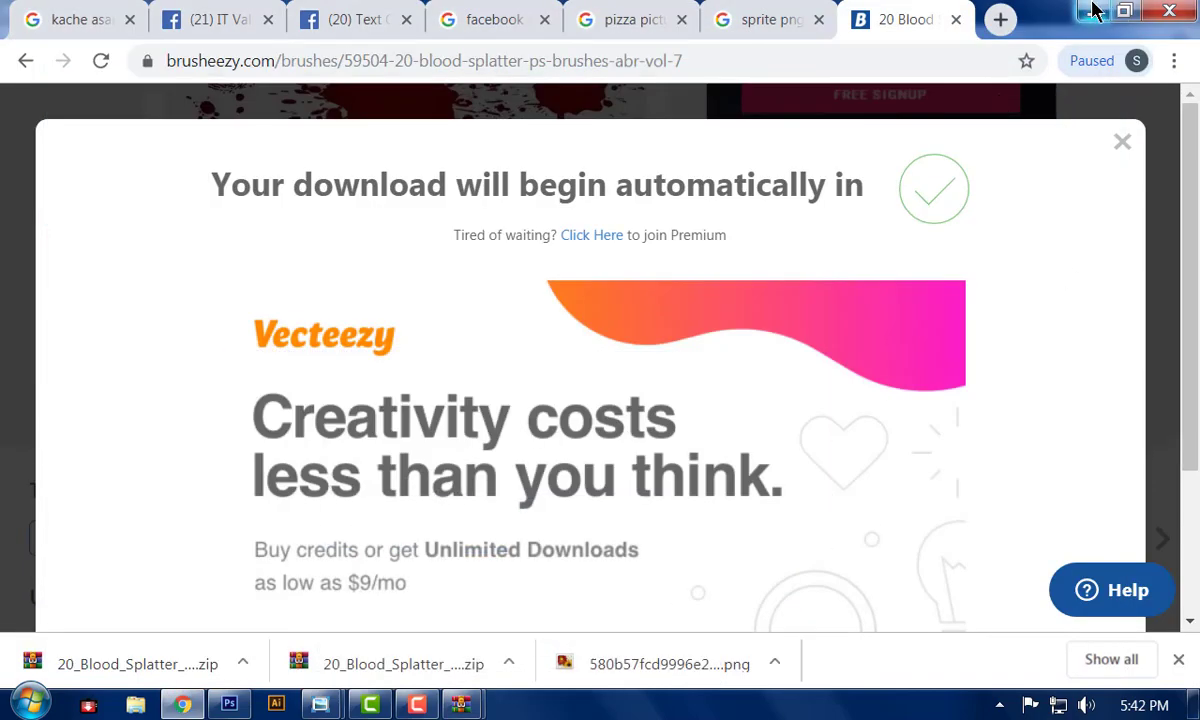
left_click(1093, 12)
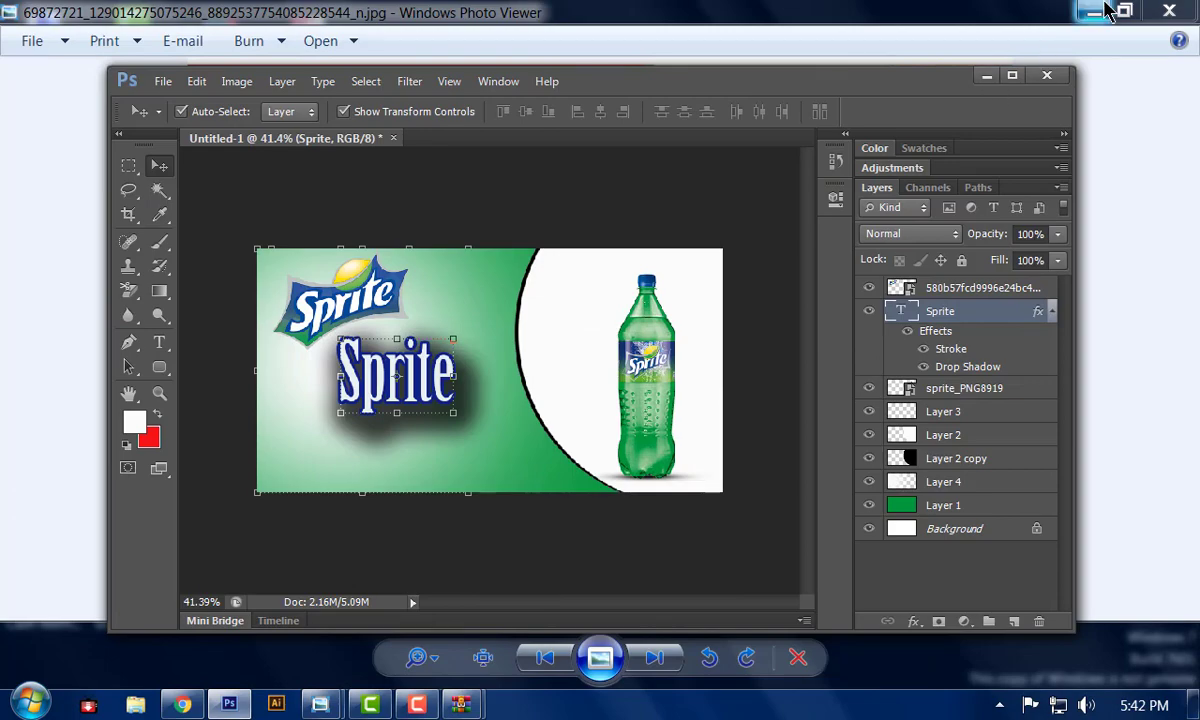
left_click(1100, 12)
left_click(990, 76)
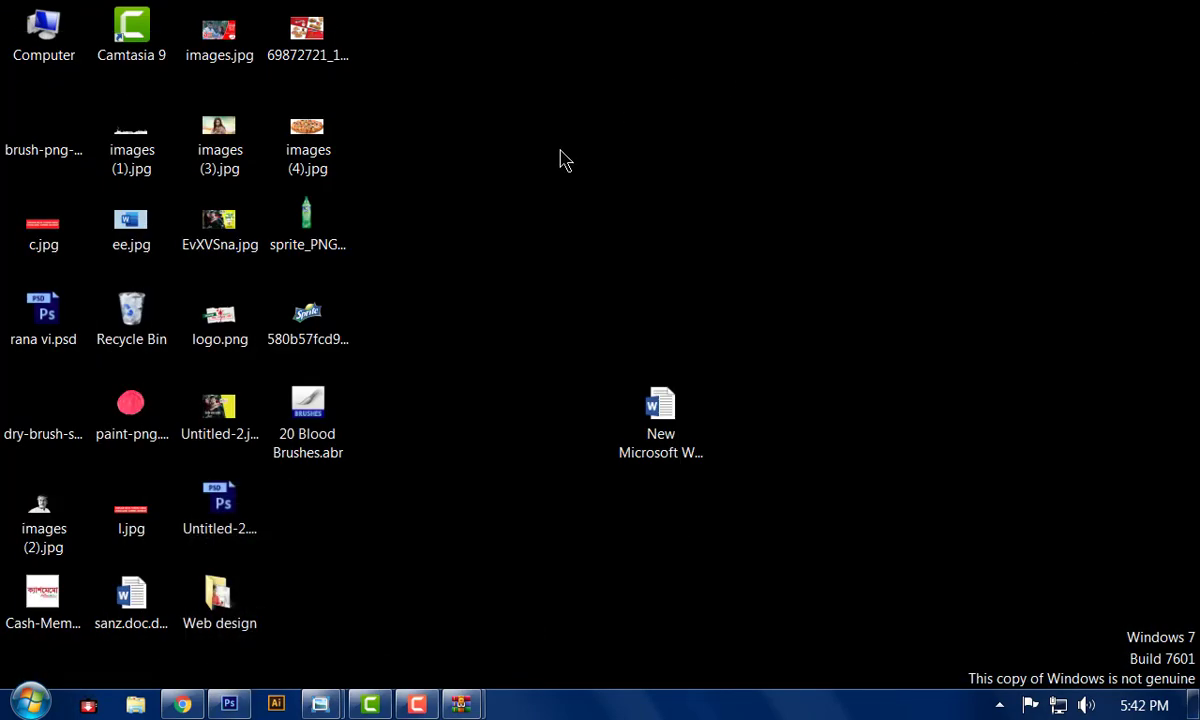
- Move the 20 Blood Brushes file to an empty desktop area and put the Word document in its former place
mouse_move(308, 423)
left_mouse_down()
mouse_move(763, 182)
mouse_move(749, 232)
left_mouse_up()
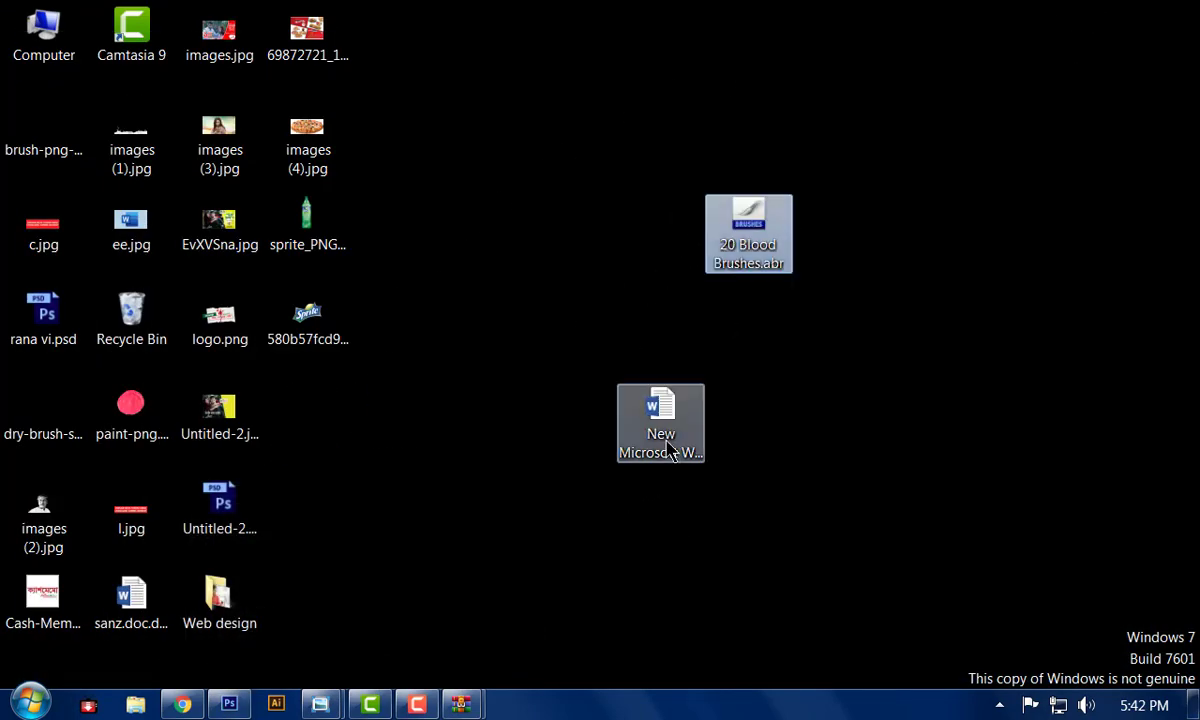
left_click_drag(668, 452, 315, 450)
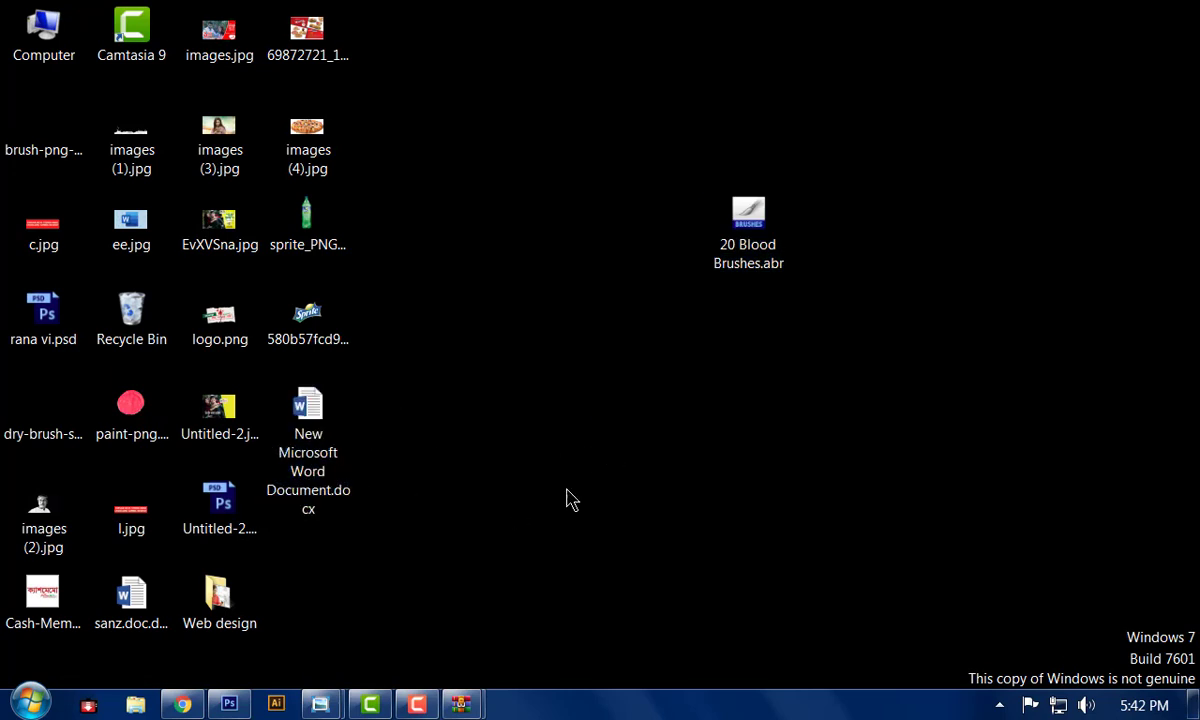
- Switch to Photoshop and create a new A4 document from the International Paper preset, with the width unit in inches
left_click(229, 704)
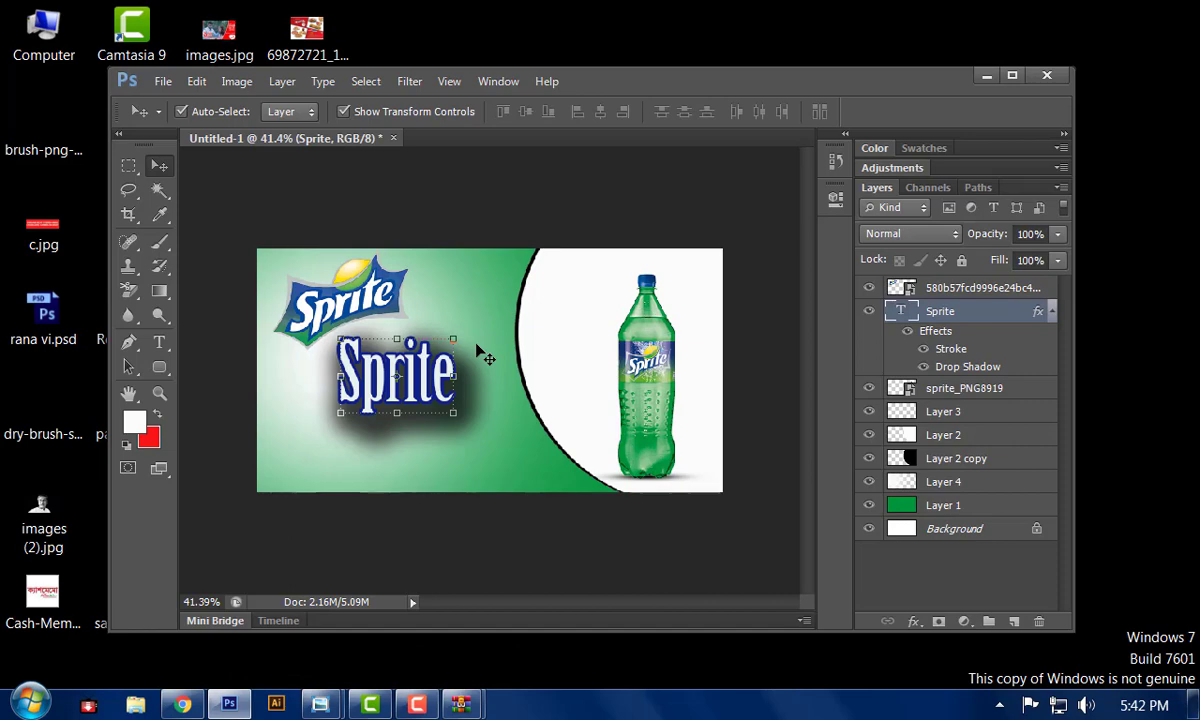
key("ctrl+n")
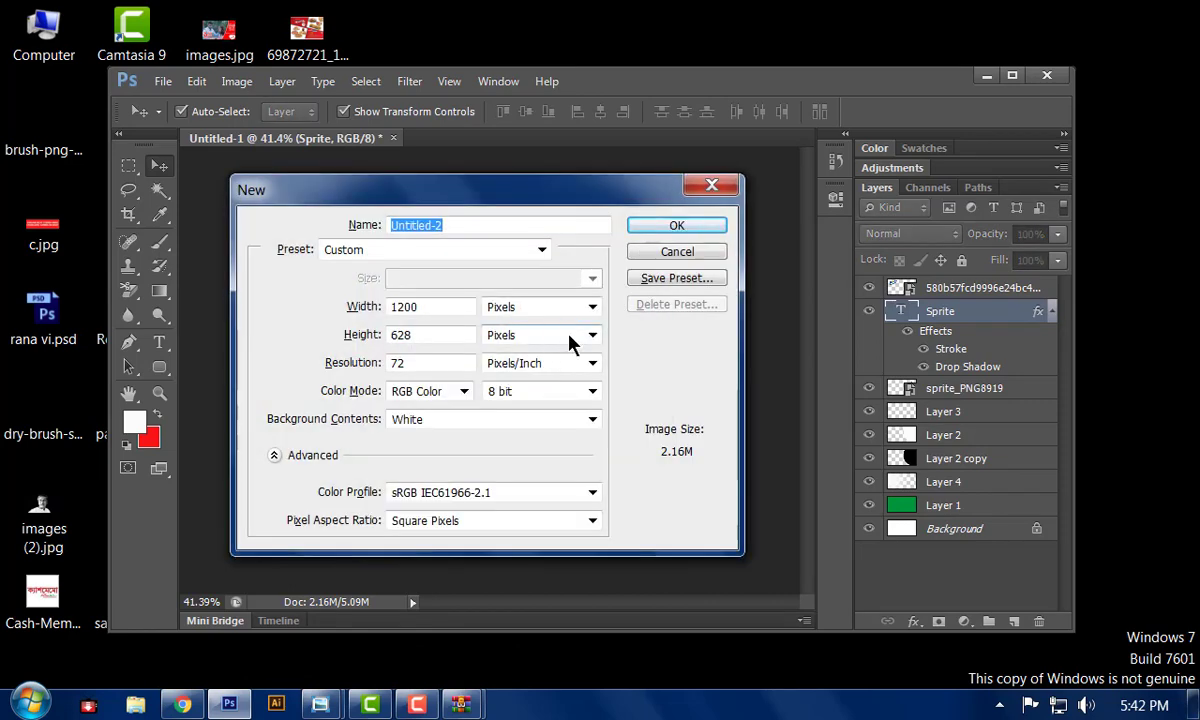
left_click(594, 313)
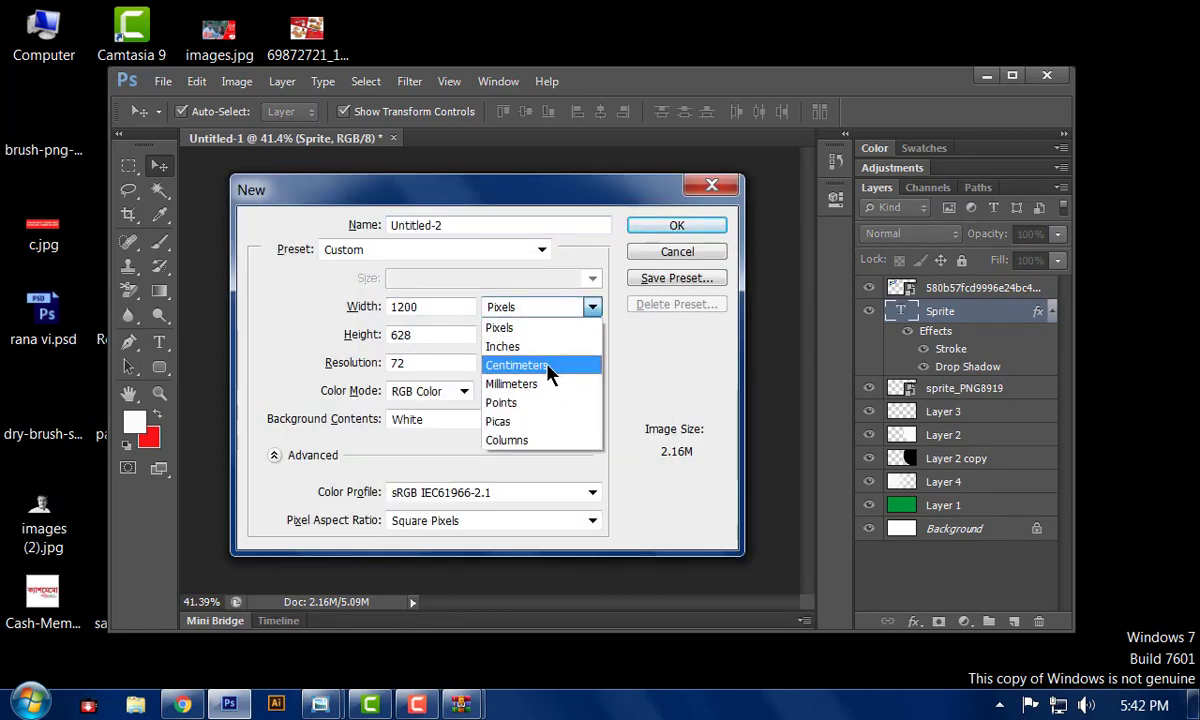
left_click(501, 323)
left_click(538, 256)
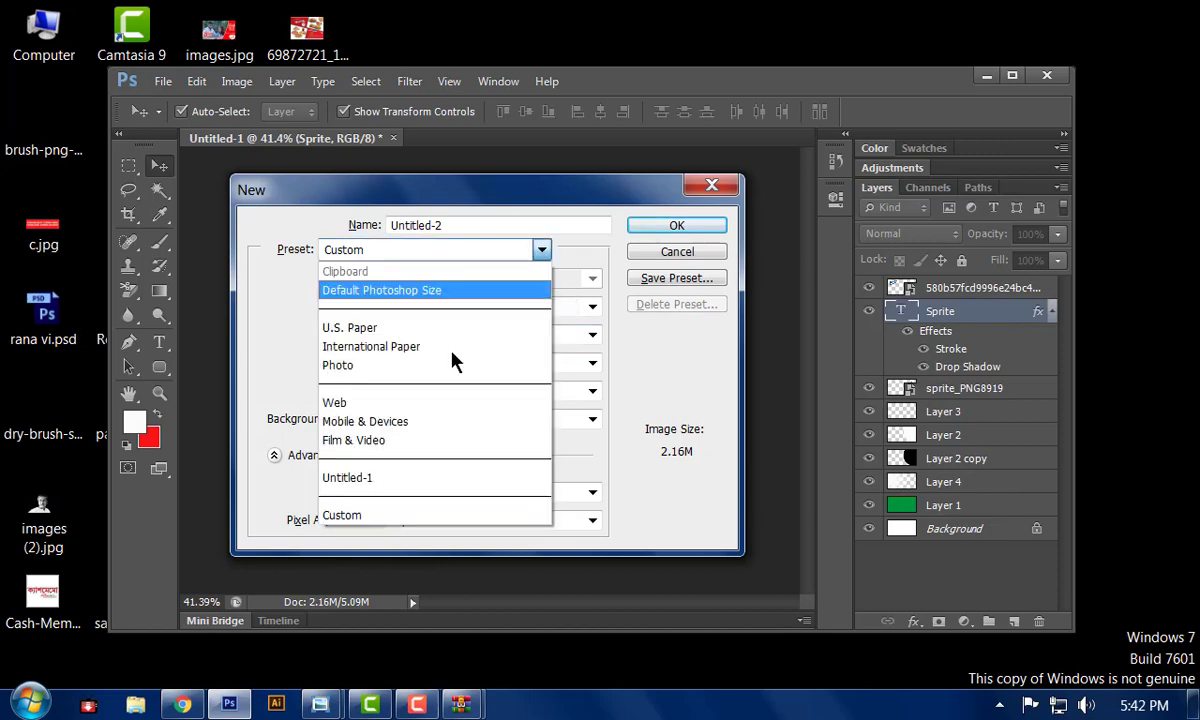
left_click(442, 343)
left_click(593, 307)
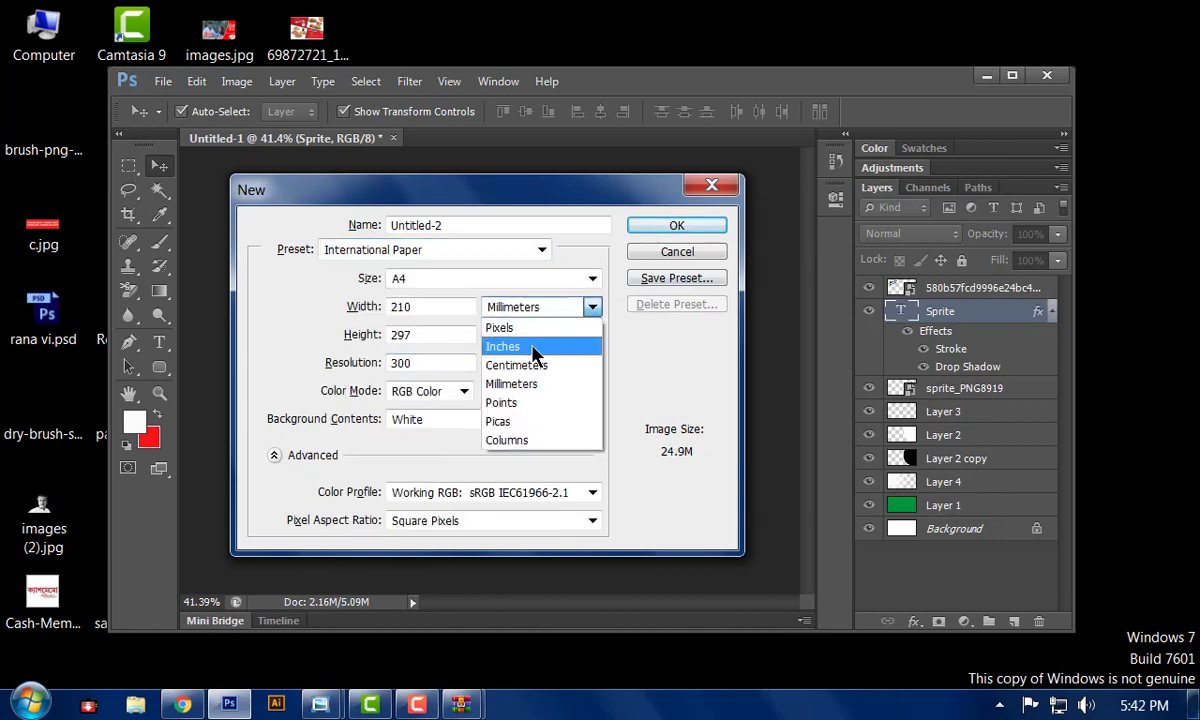
left_click(505, 341)
left_click(712, 228)
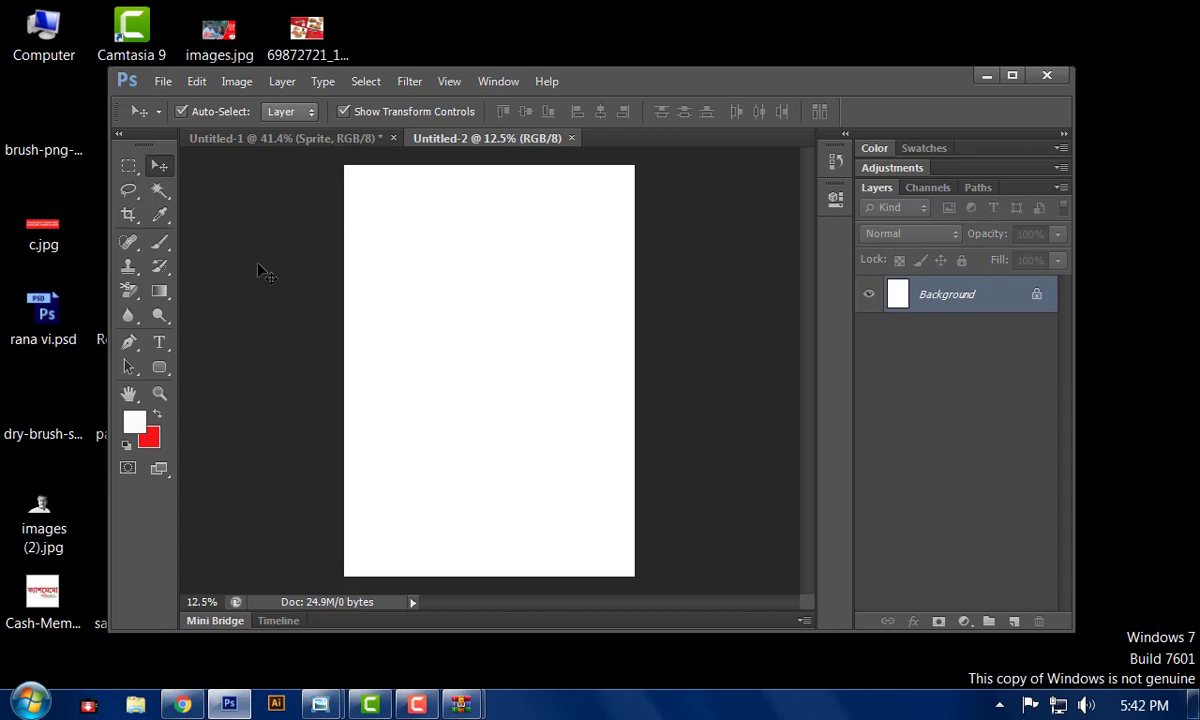
- Activate the Brush tool and load the Untitled Brushes.abr file into the brush presets
left_click(167, 245)
left_click(201, 248)
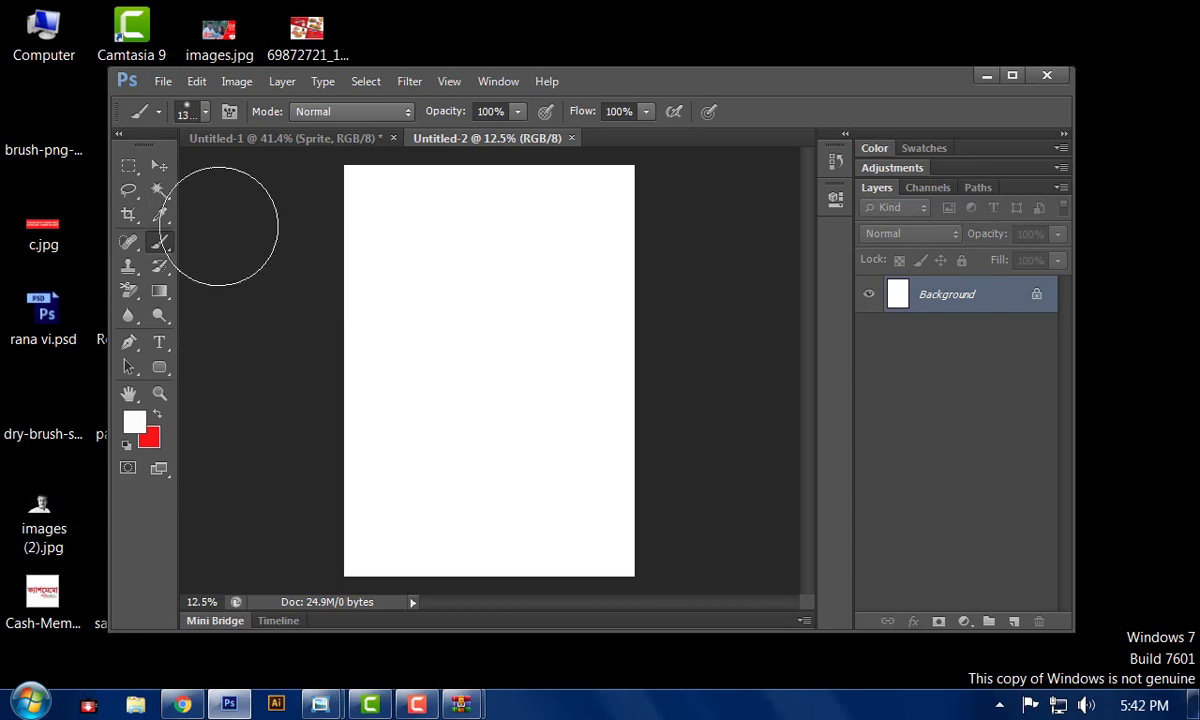
left_click(206, 113)
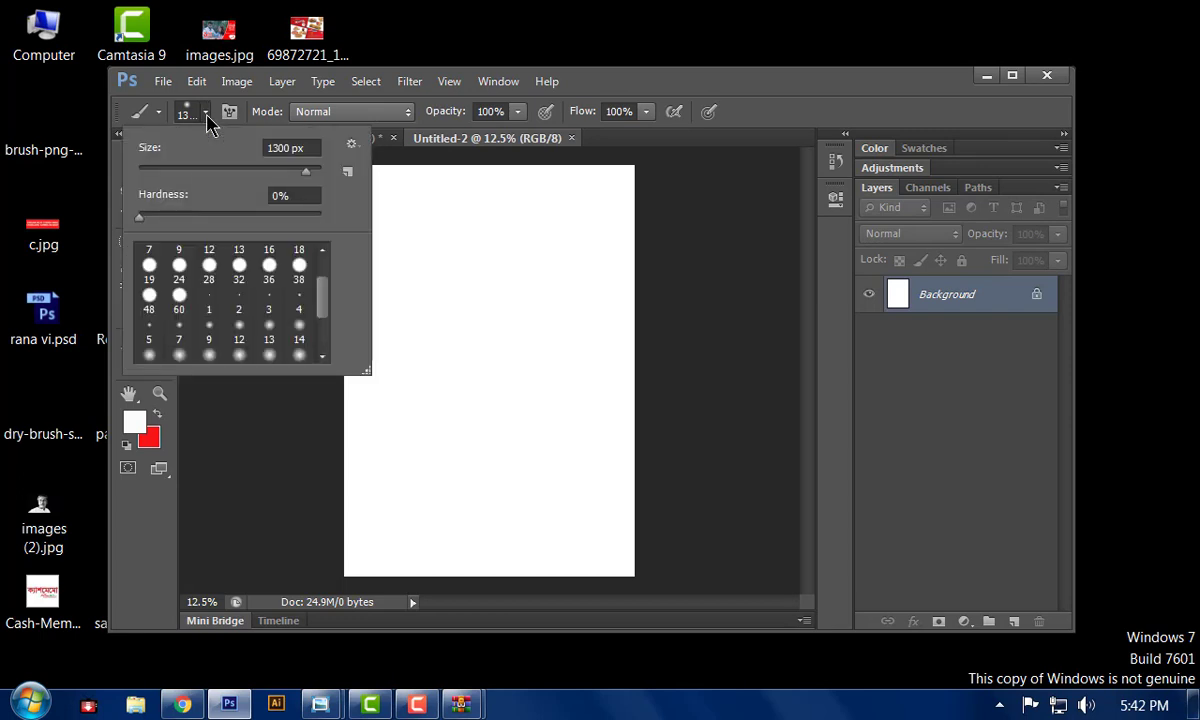
left_click(352, 146)
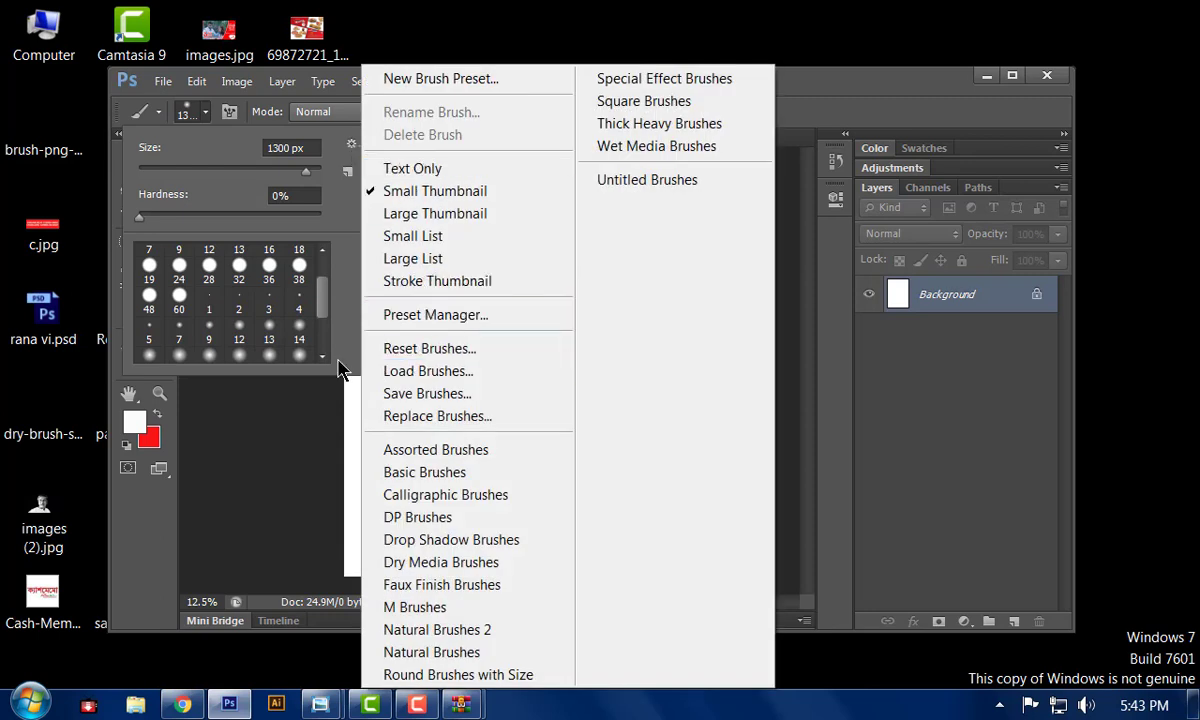
left_click(433, 377)
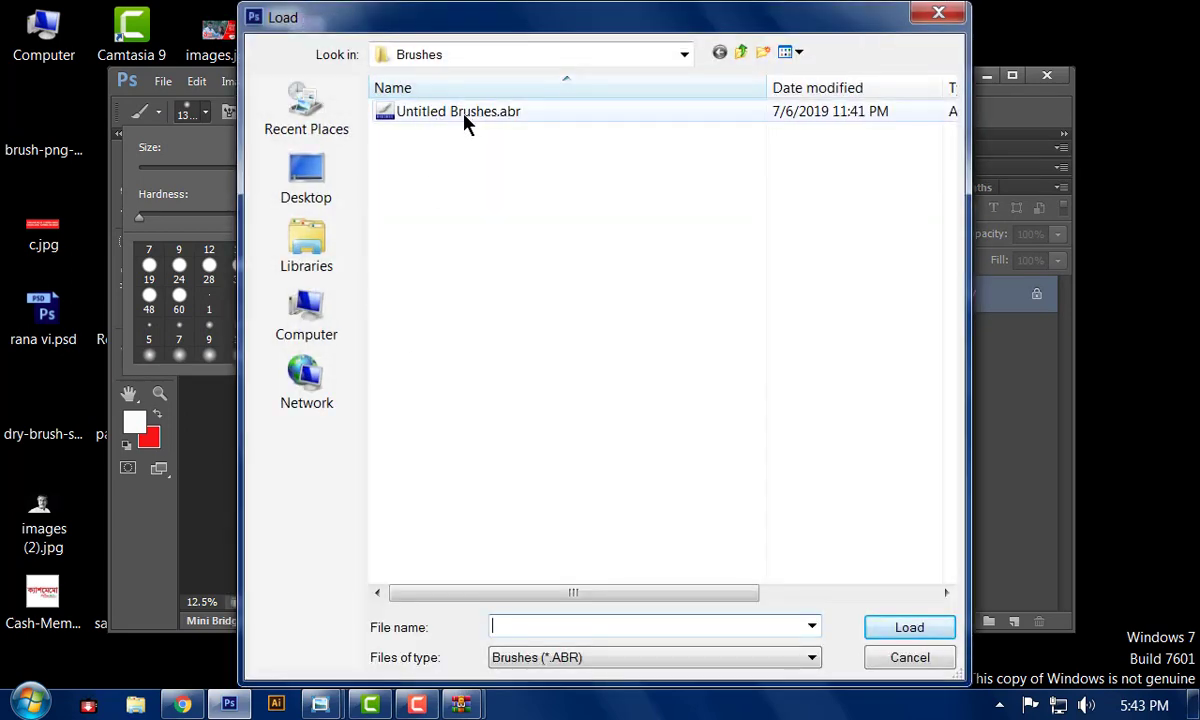
left_click(464, 116)
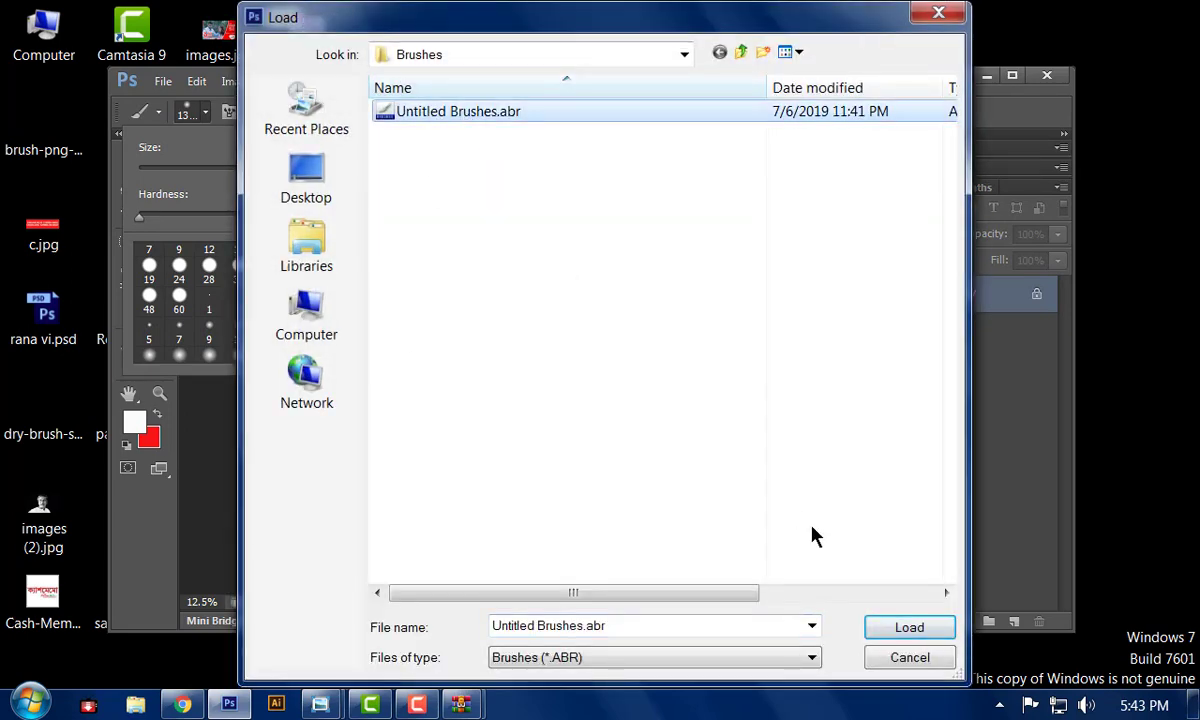
left_click(900, 630)
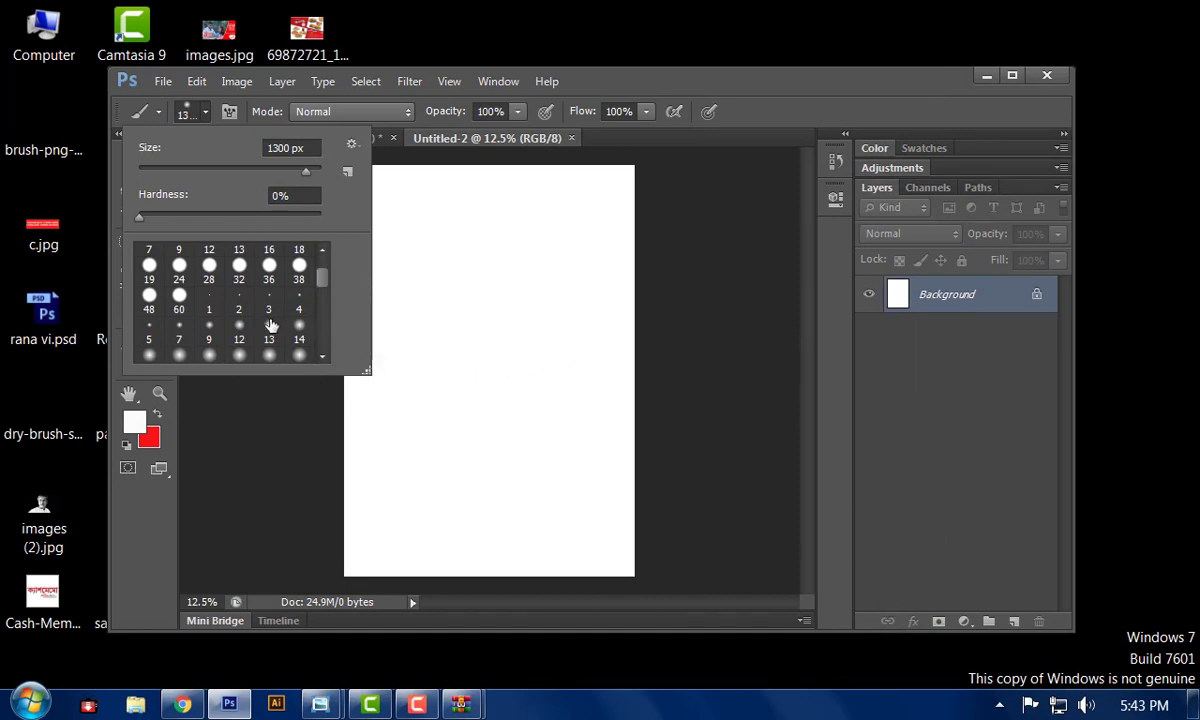
- Choose the second 1169 px brush, make red the foreground color and stamp it twice on the blank page
scroll(269, 312, "down", 4)
scroll(269, 312, "down", 3)
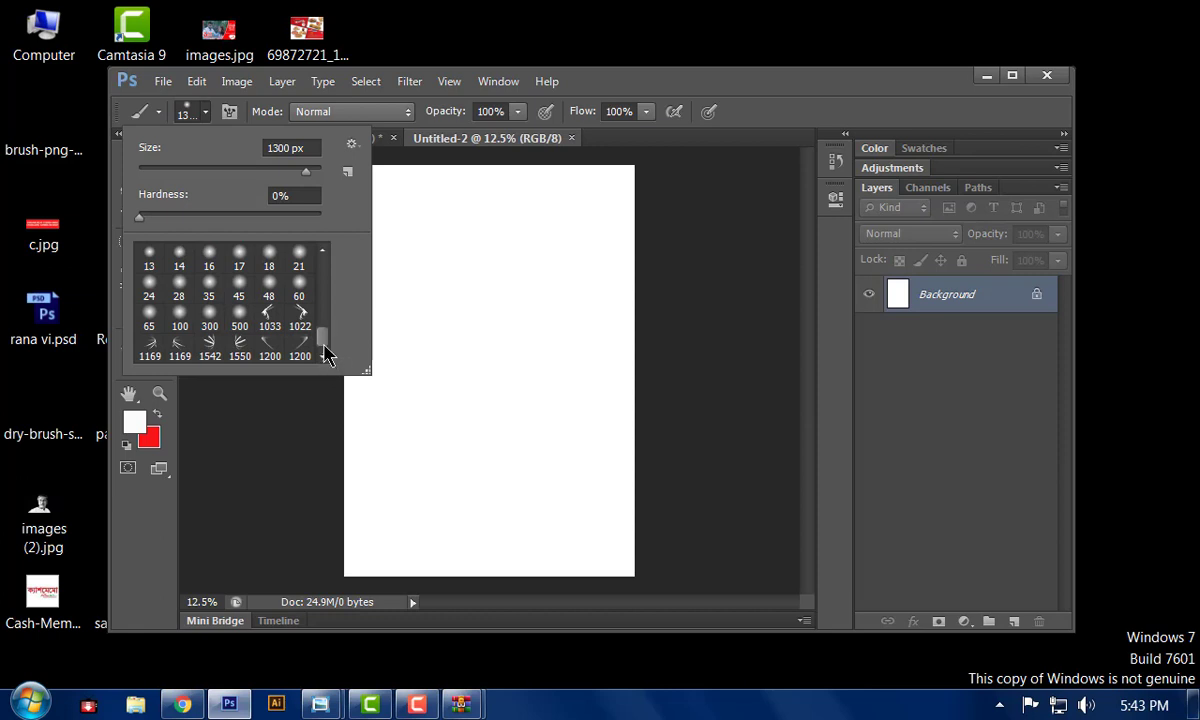
mouse_move(324, 347)
left_mouse_down()
mouse_move(328, 325)
mouse_move(332, 359)
left_mouse_up()
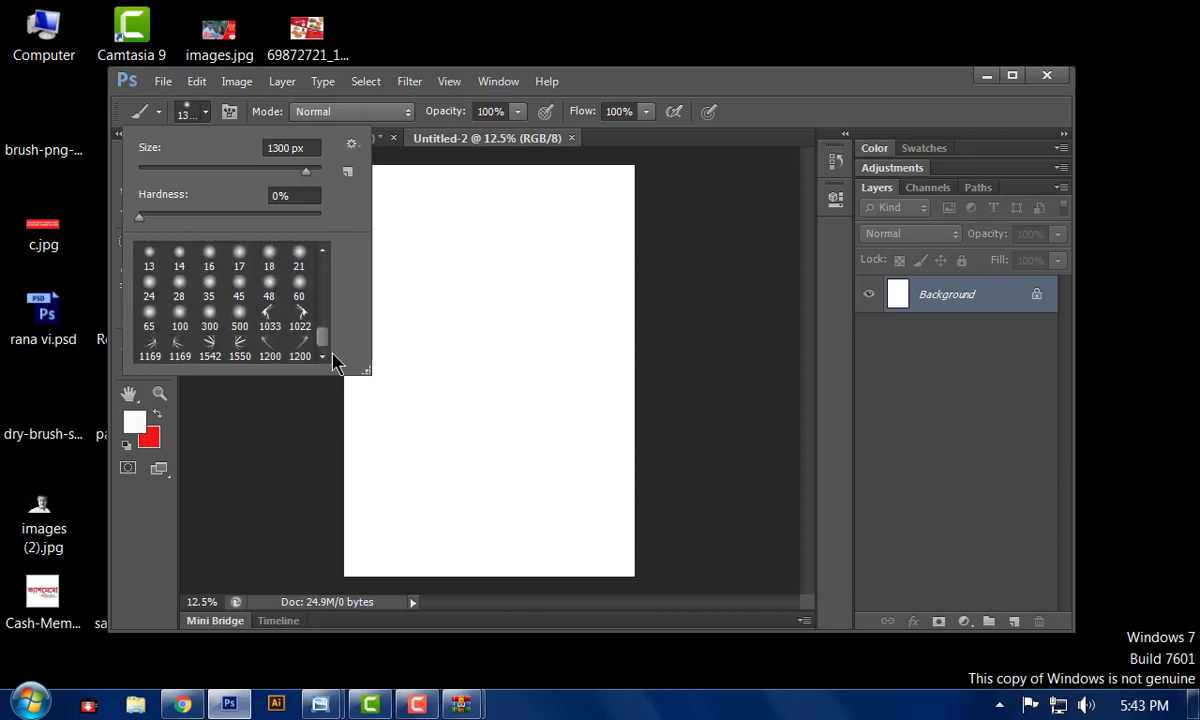
left_click(176, 347)
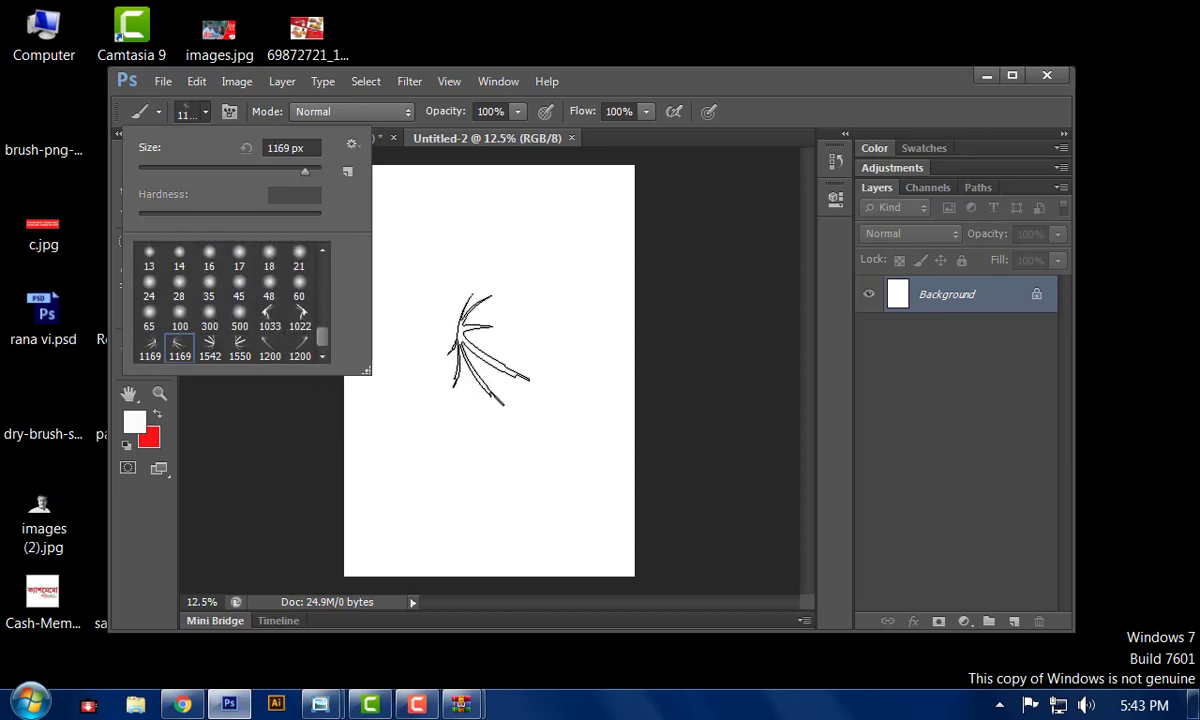
left_click(157, 415)
left_click(157, 414)
left_click(418, 368)
left_click(530, 340)
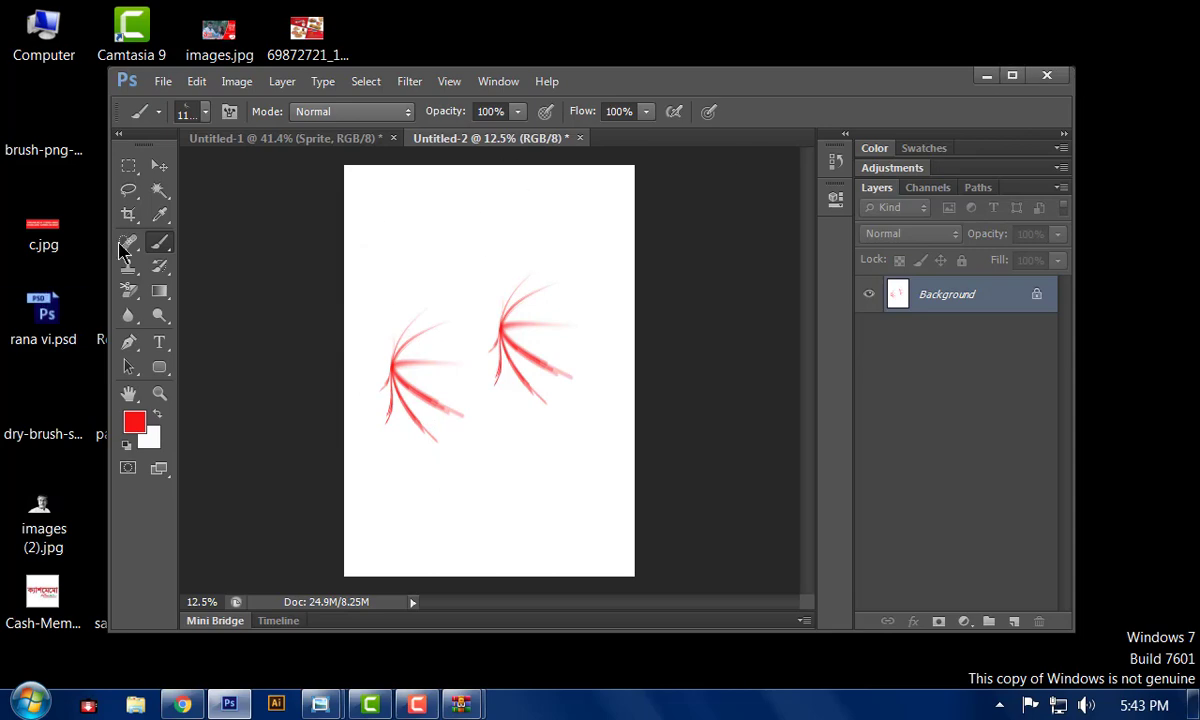
left_click(197, 119)
left_click(351, 144)
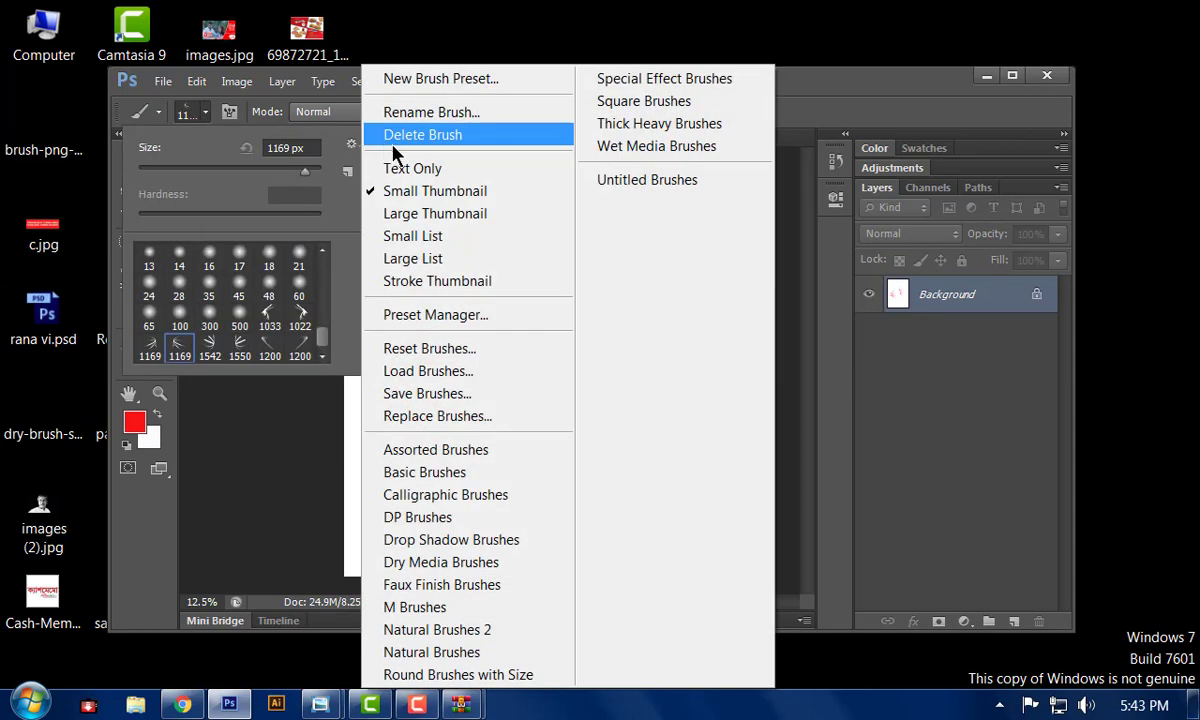
left_click(427, 474)
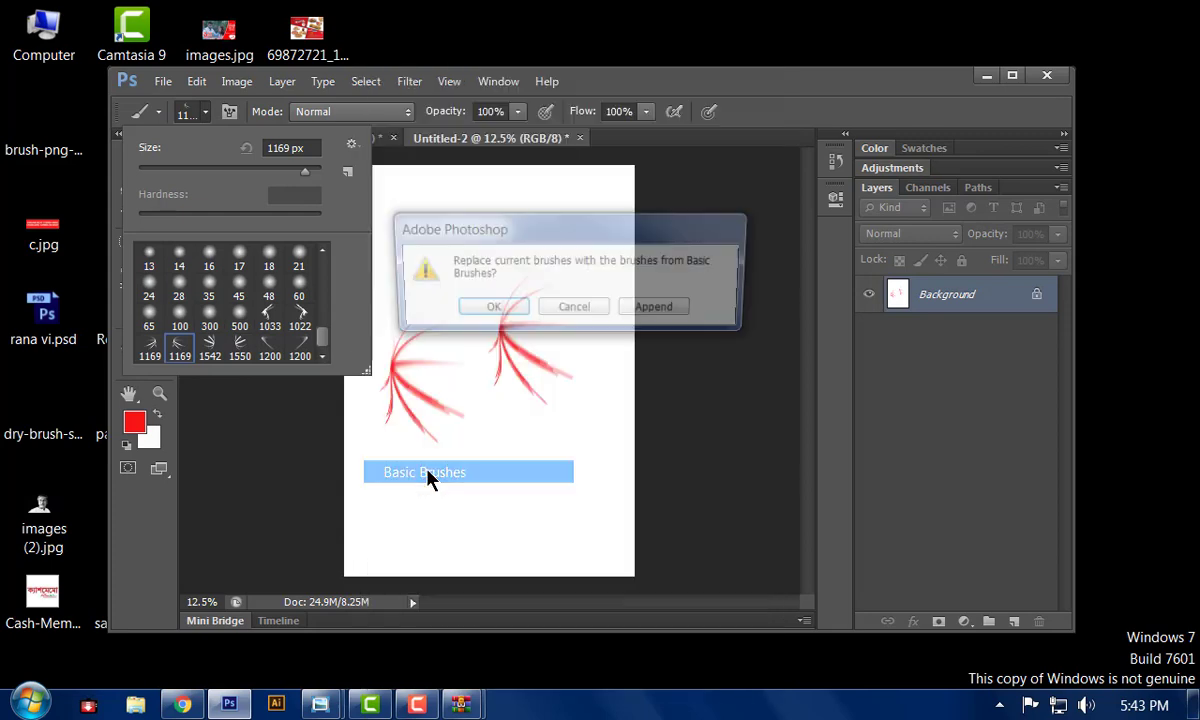
left_click(496, 316)
left_click(496, 316)
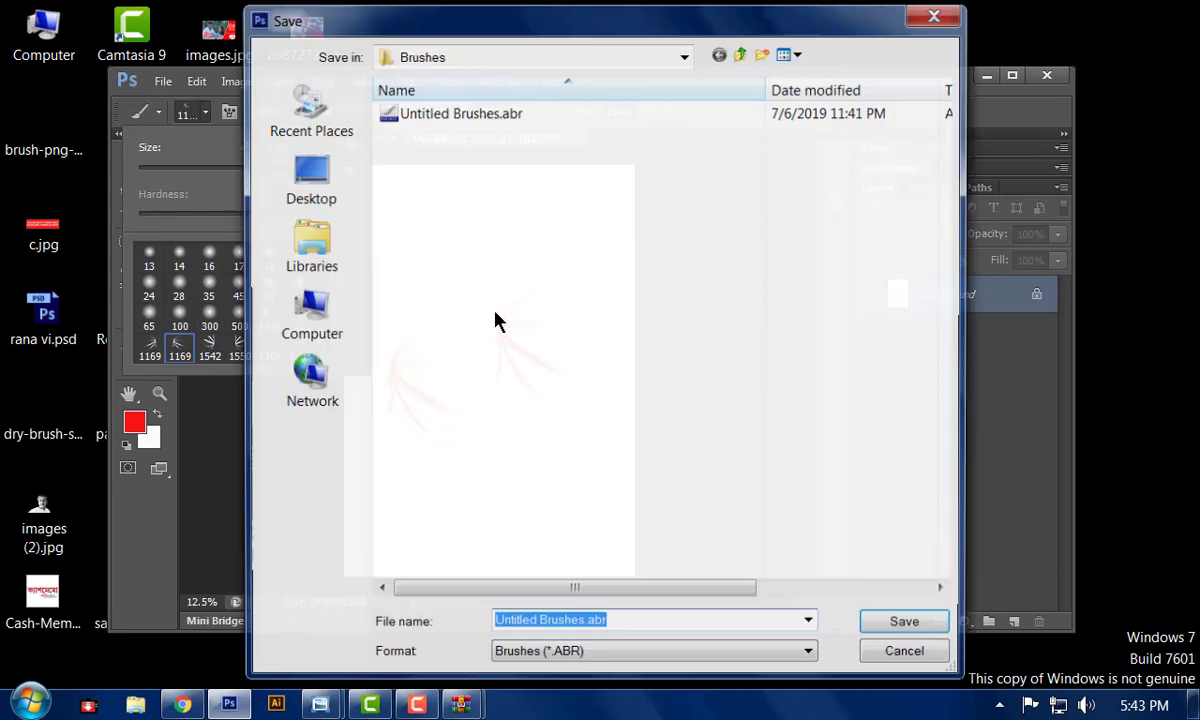
left_click(888, 657)
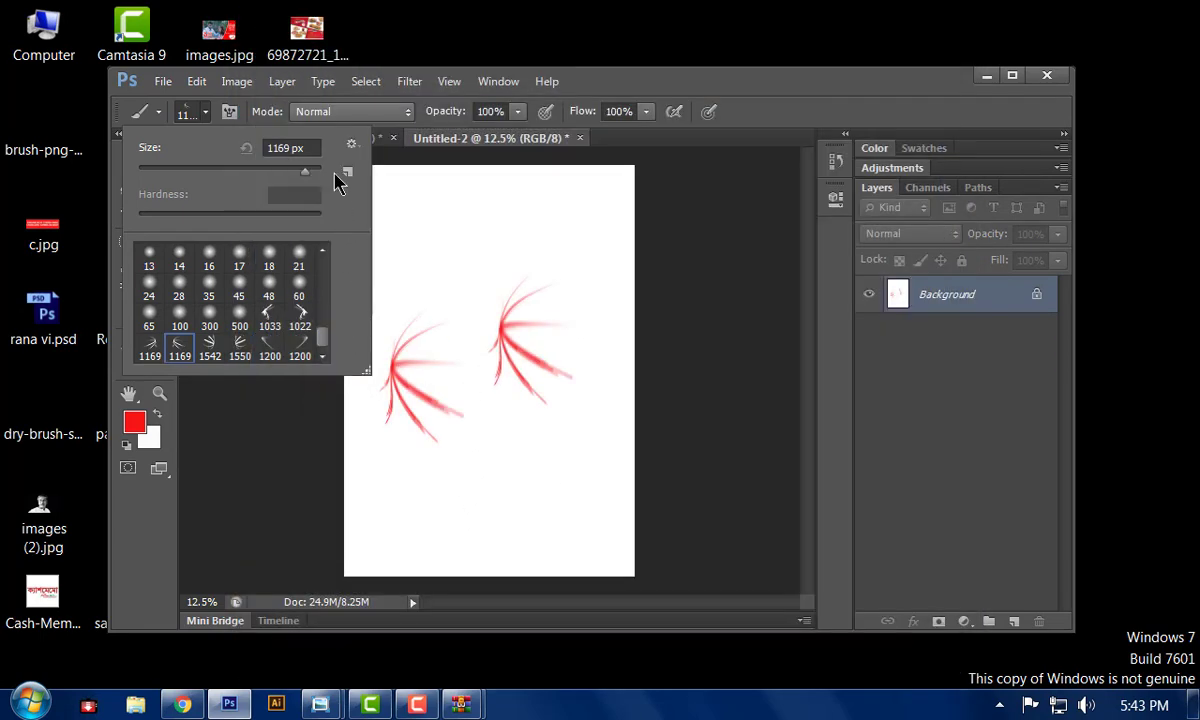
left_click(350, 145)
left_click(430, 485)
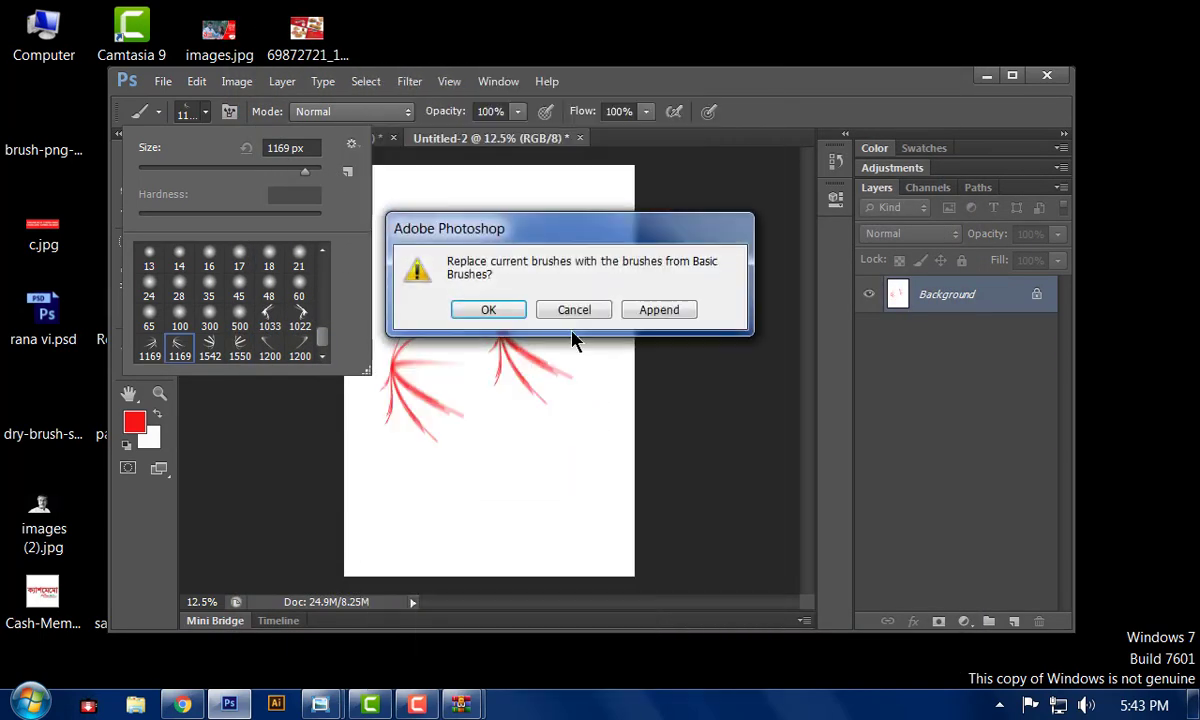
left_click(489, 314)
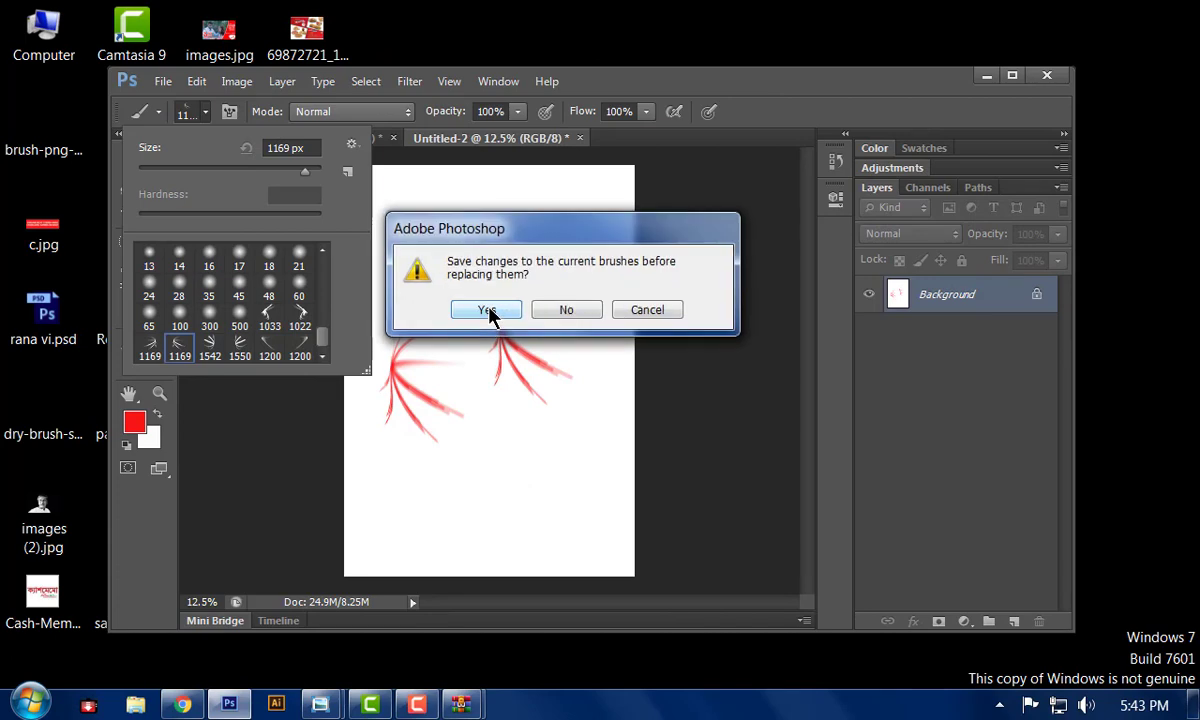
left_click(489, 314)
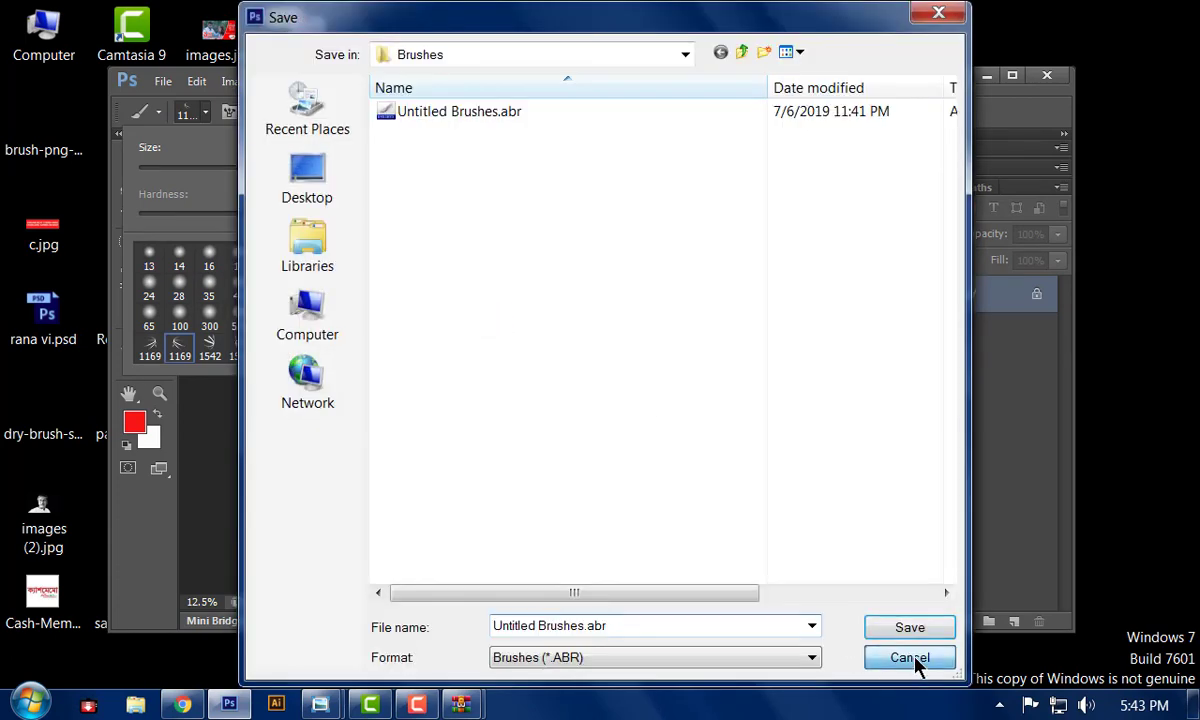
left_click(912, 659)
- Load 20 Blood Brushes.abr from the Desktop into the brush presets and bring the new blood brushes into view
left_click(348, 145)
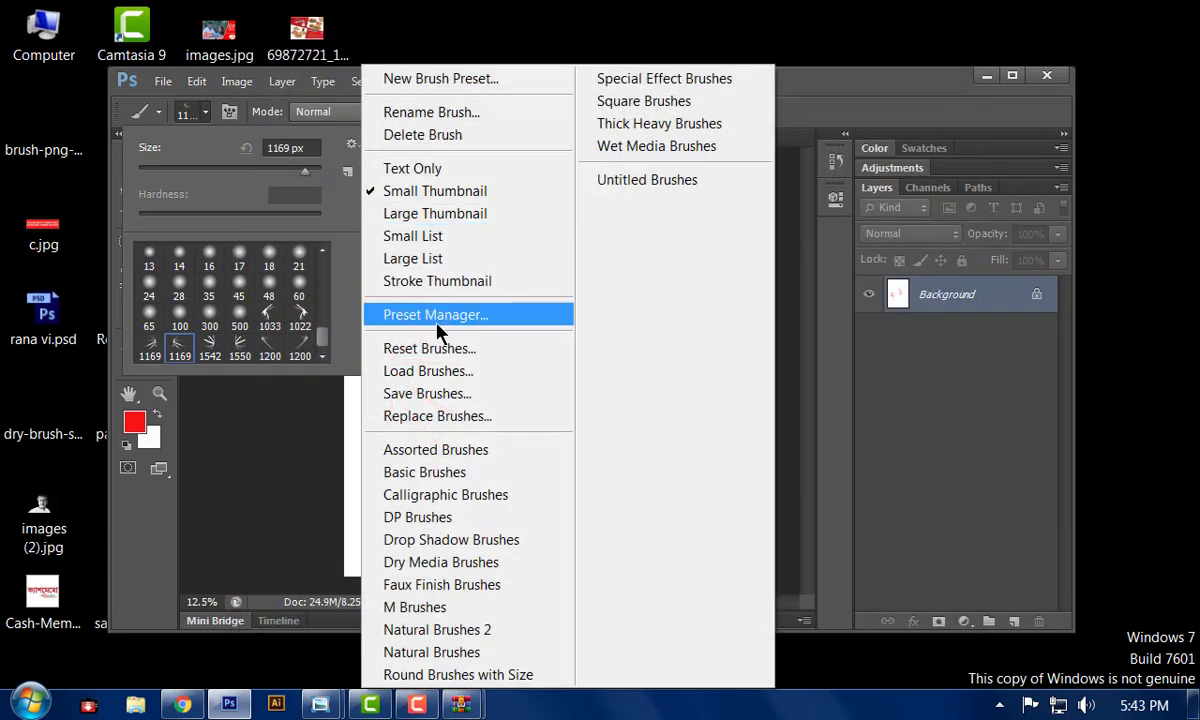
left_click(445, 371)
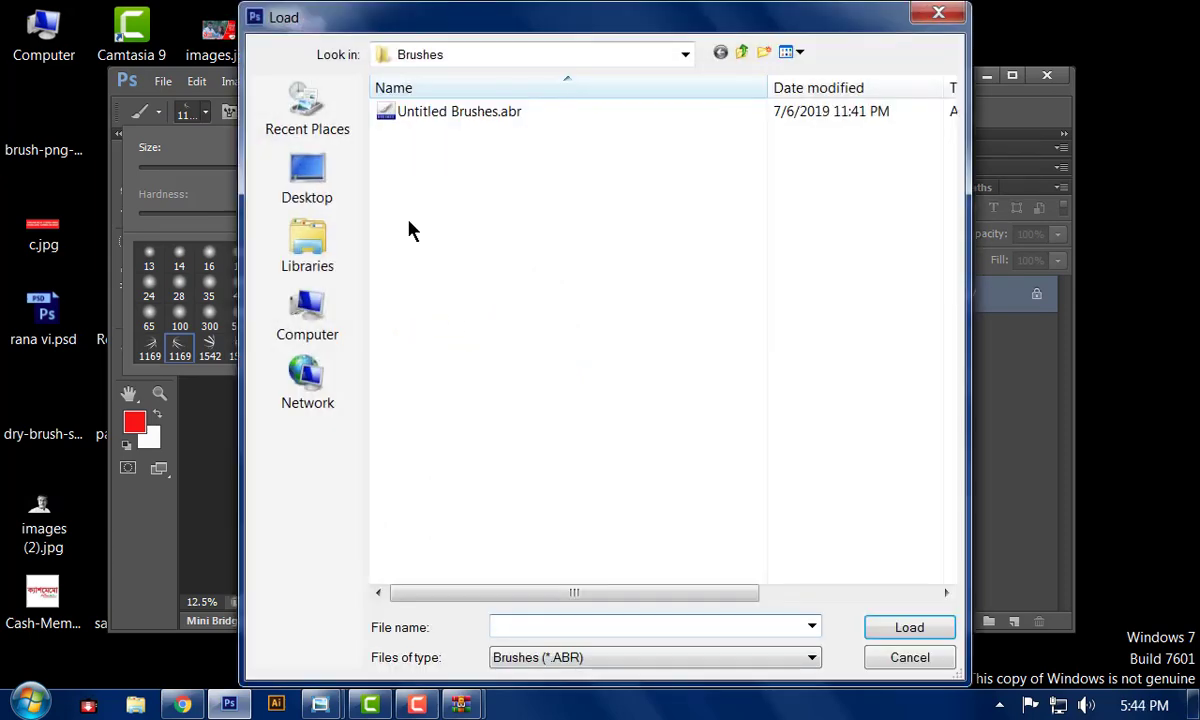
left_click(335, 175)
left_click(485, 300)
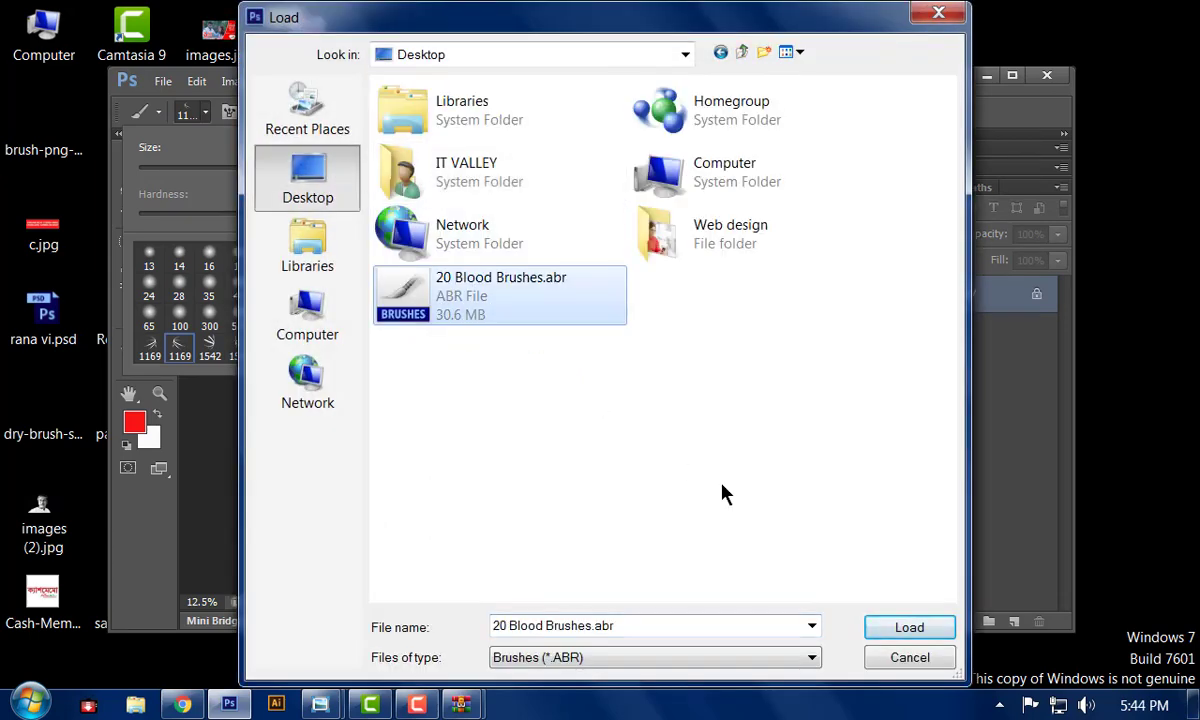
left_click(910, 627)
scroll(280, 320, "down", 5)
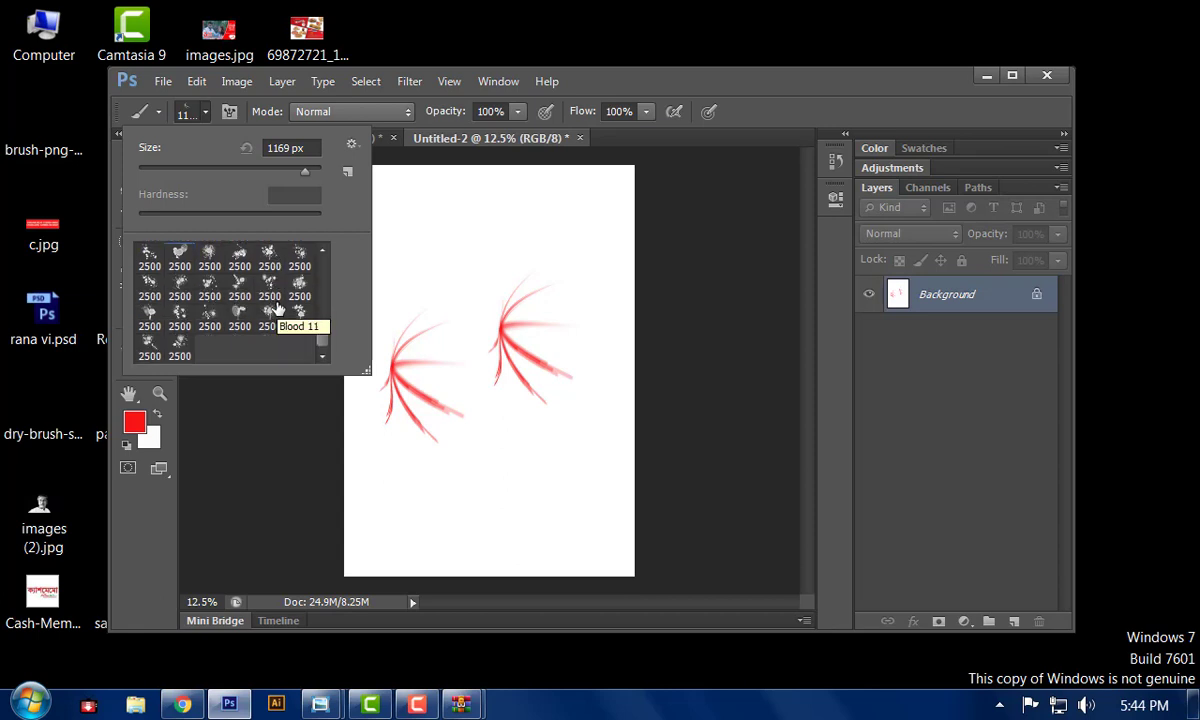
- Add a new layer and stamp a dense red splatter near the page center with a dripping 2500 px blood brush
left_click(1014, 622)
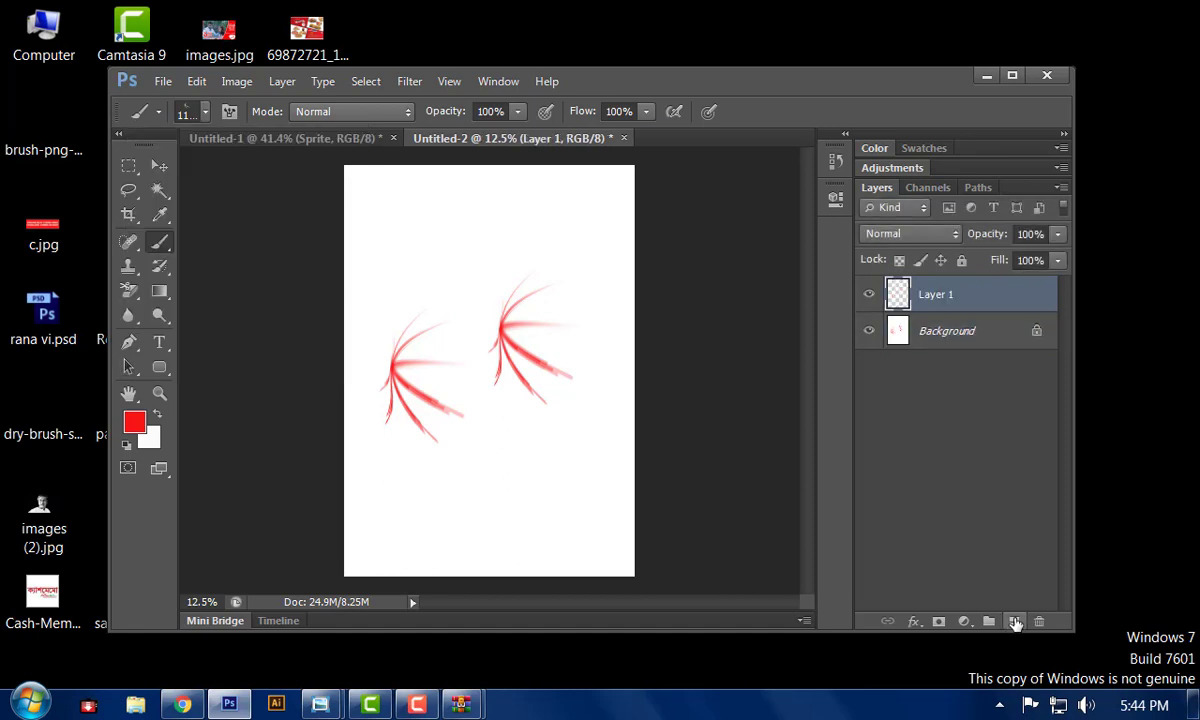
right_click(160, 242)
left_click(230, 240)
left_click(205, 111)
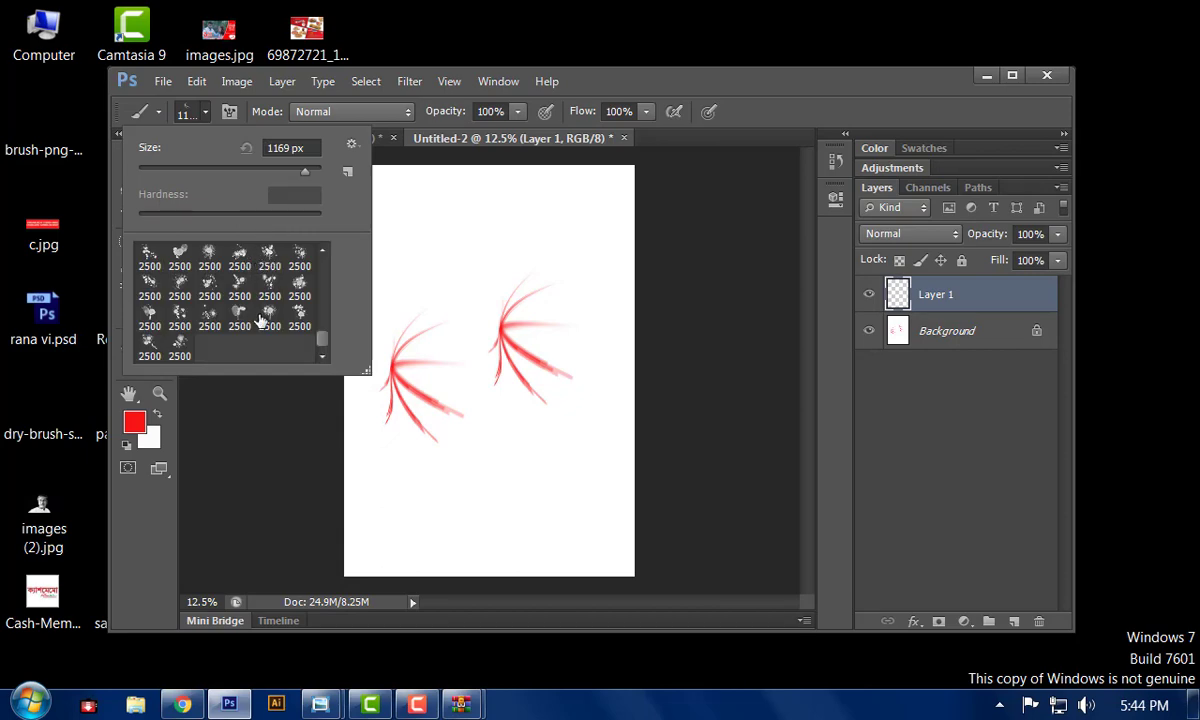
left_click(264, 319)
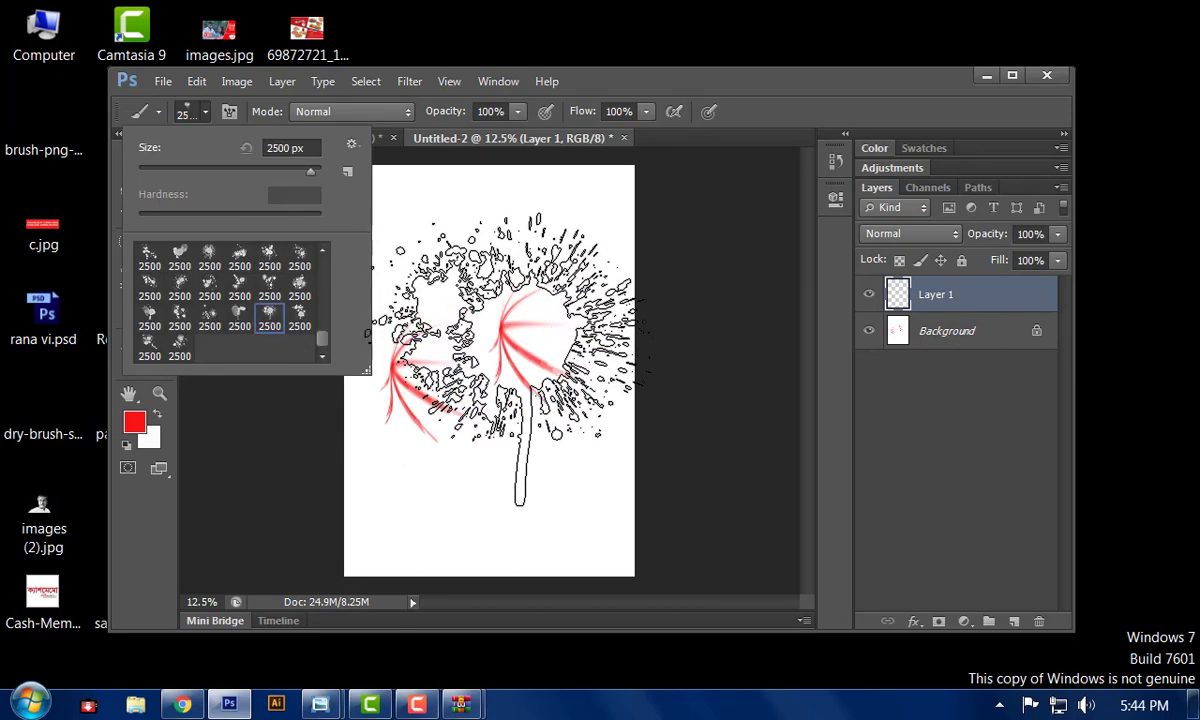
left_click(507, 355)
left_click(507, 355)
left_click(507, 355)
left_click(507, 355)
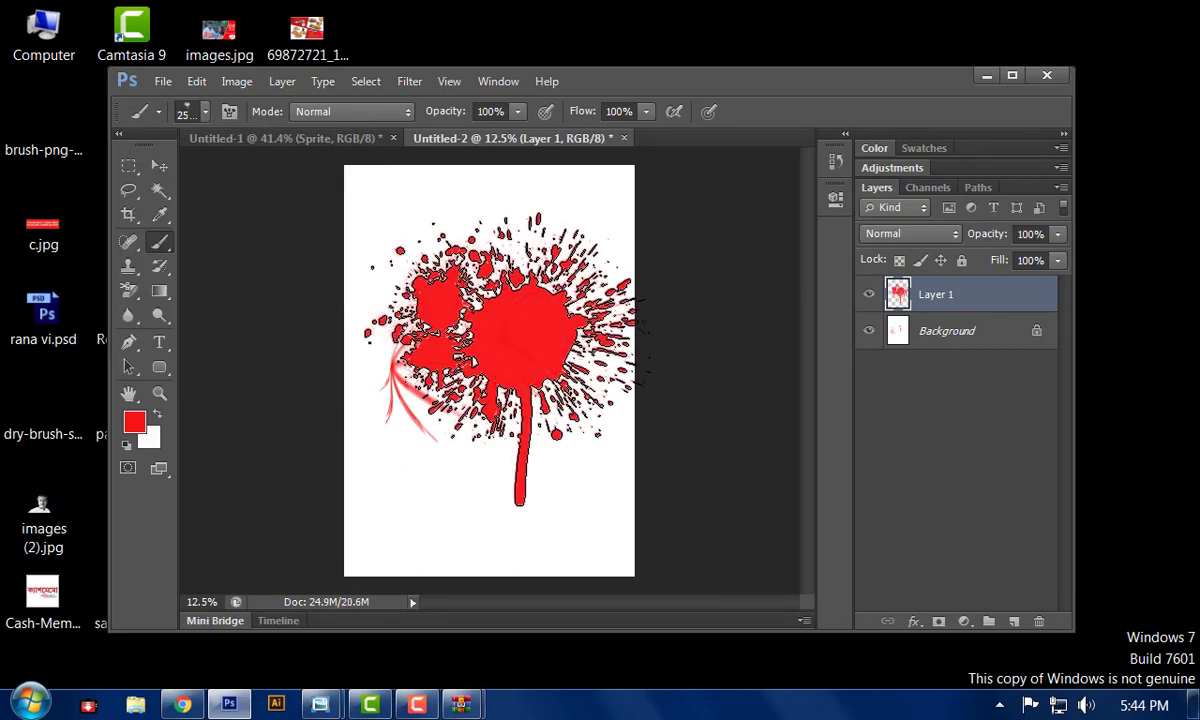
left_click(500, 360)
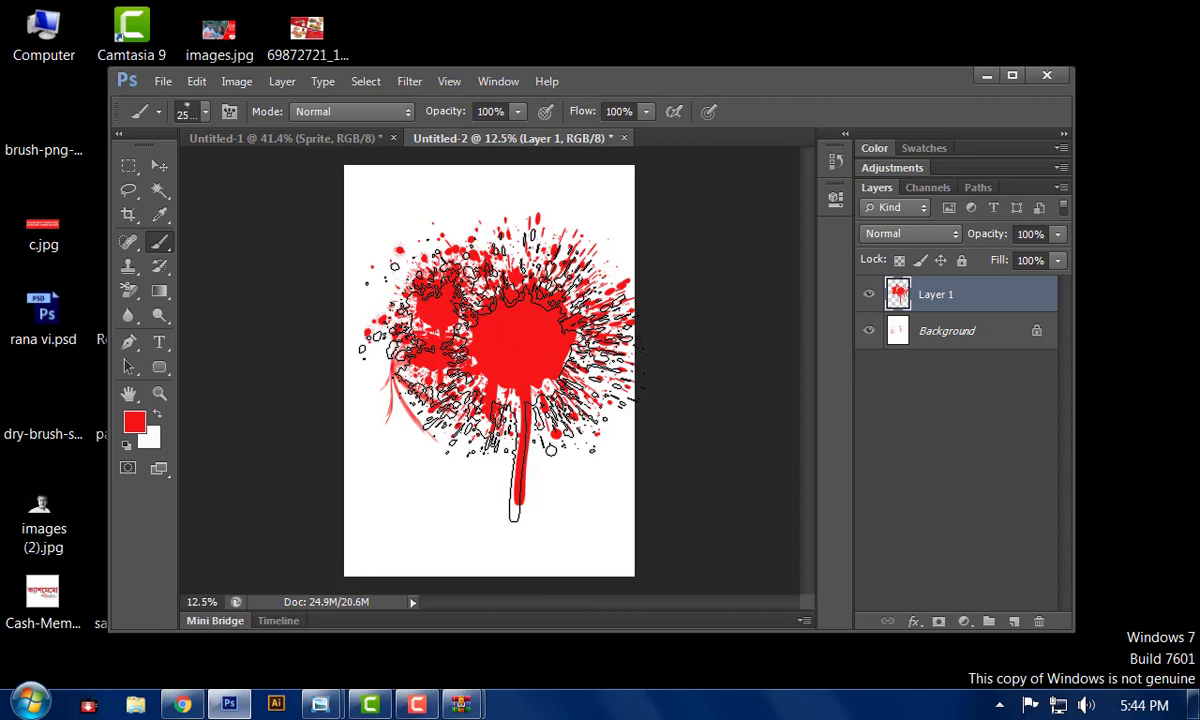
left_click(417, 704)
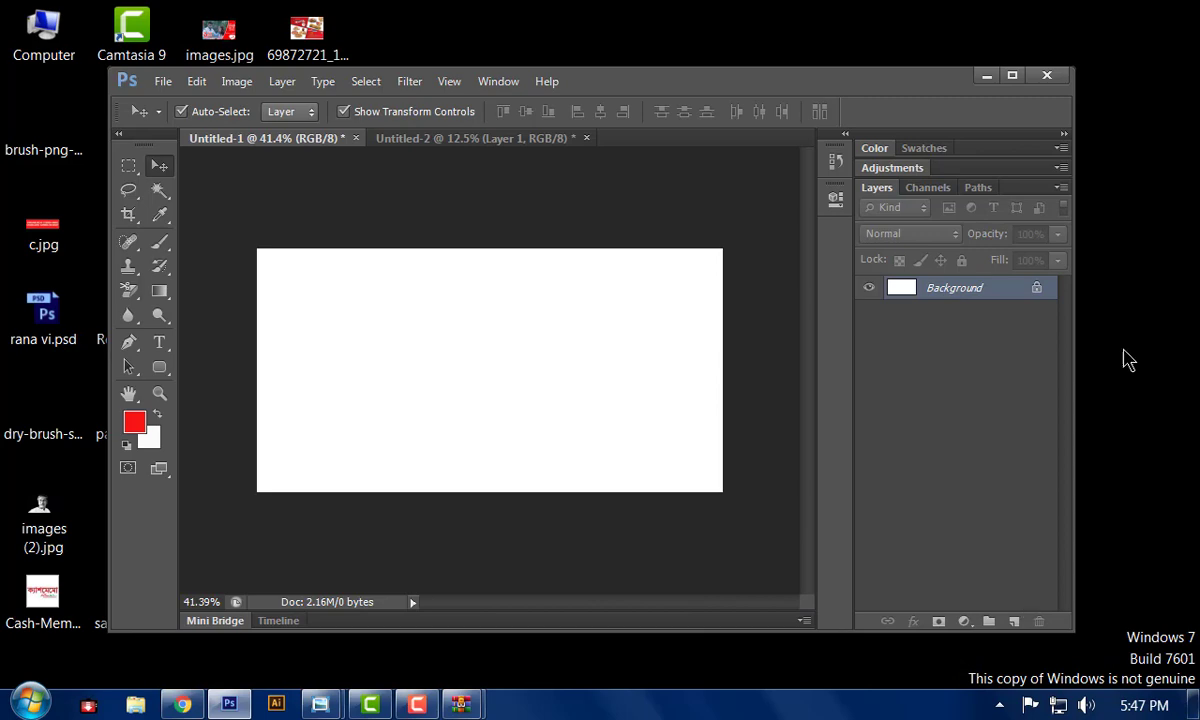
- Switch to Chrome and search Google Images for "meril add" in a new tab
left_click(184, 705)
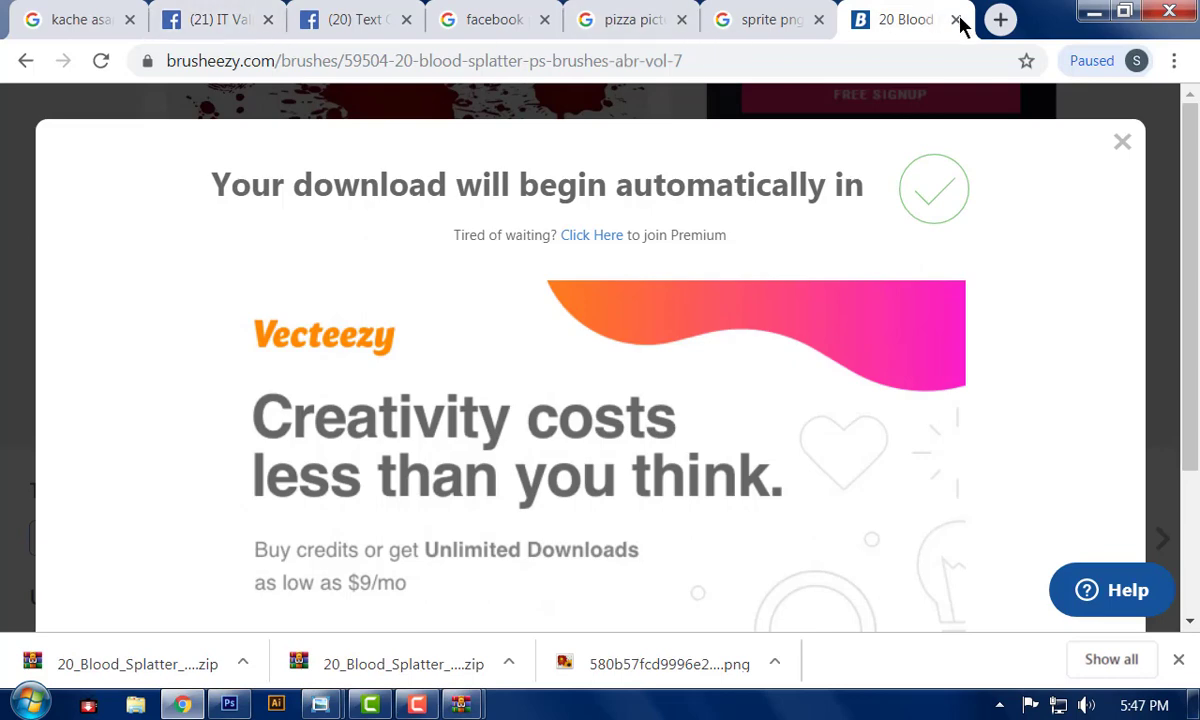
left_click(998, 21)
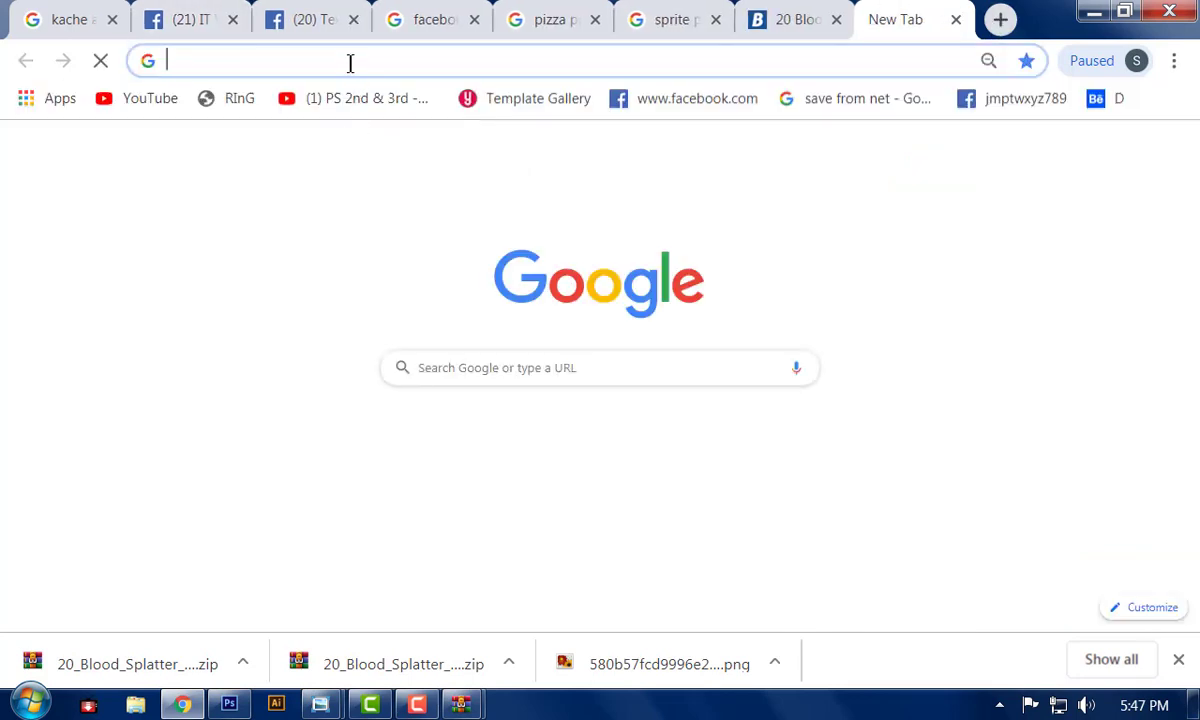
type("meril")
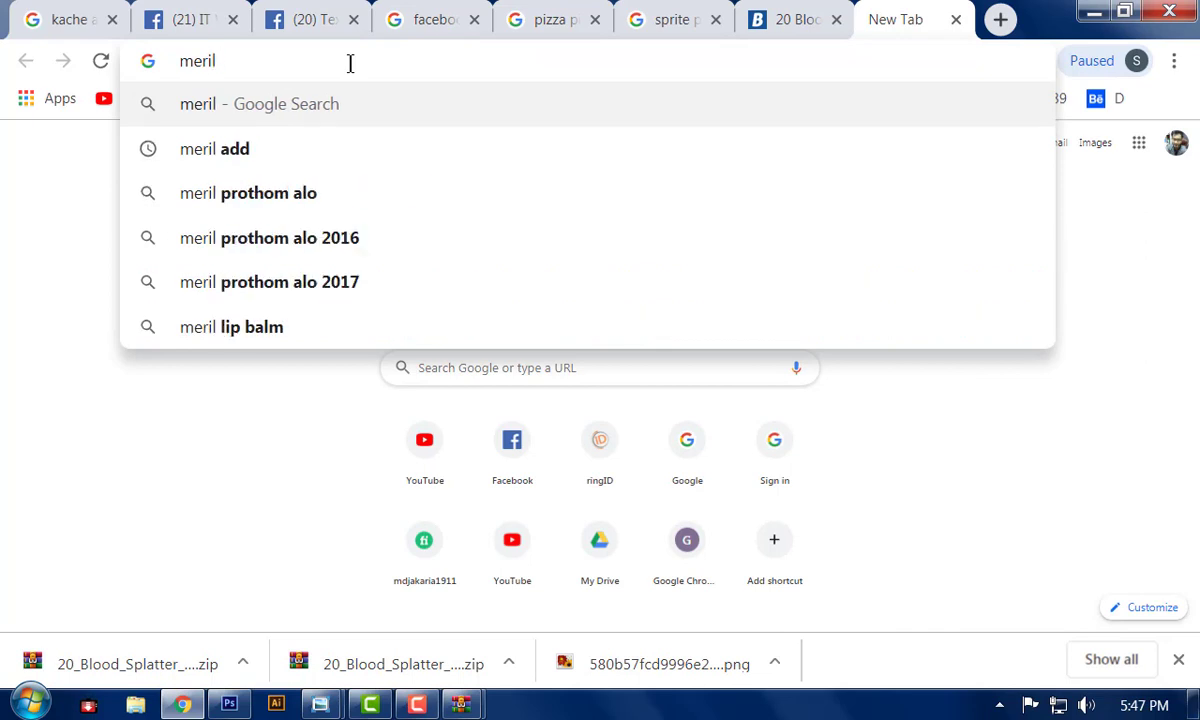
key("Down")
key("Return")
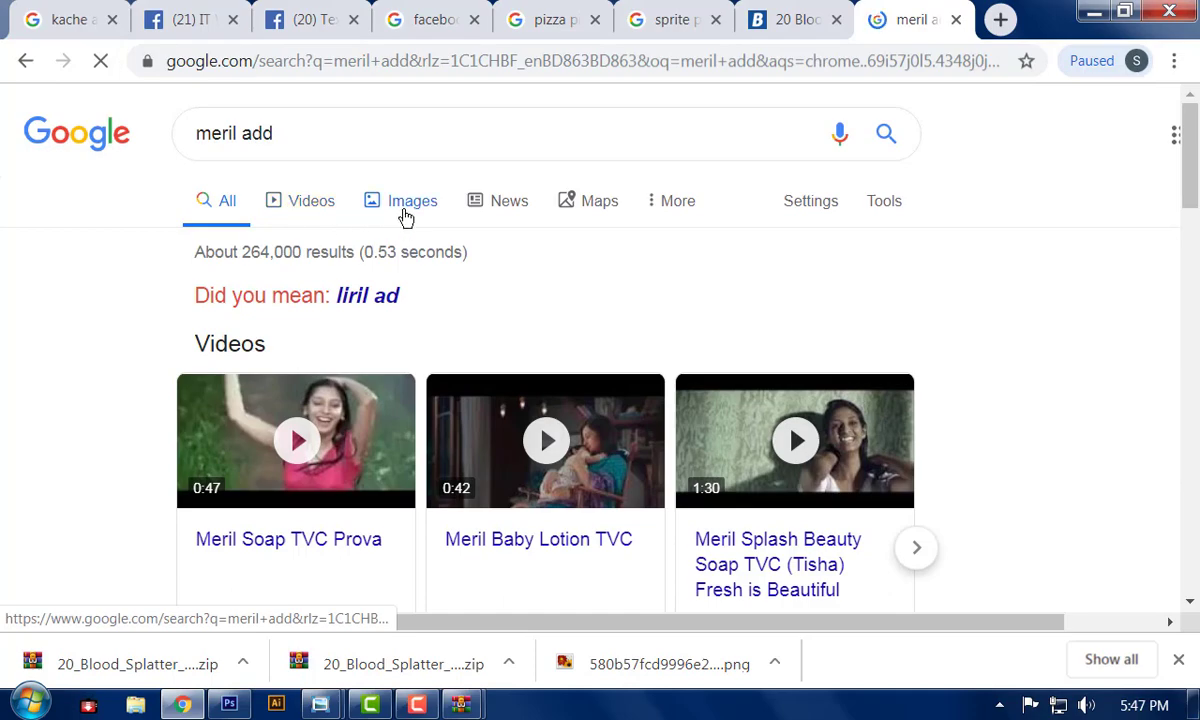
left_click(405, 217)
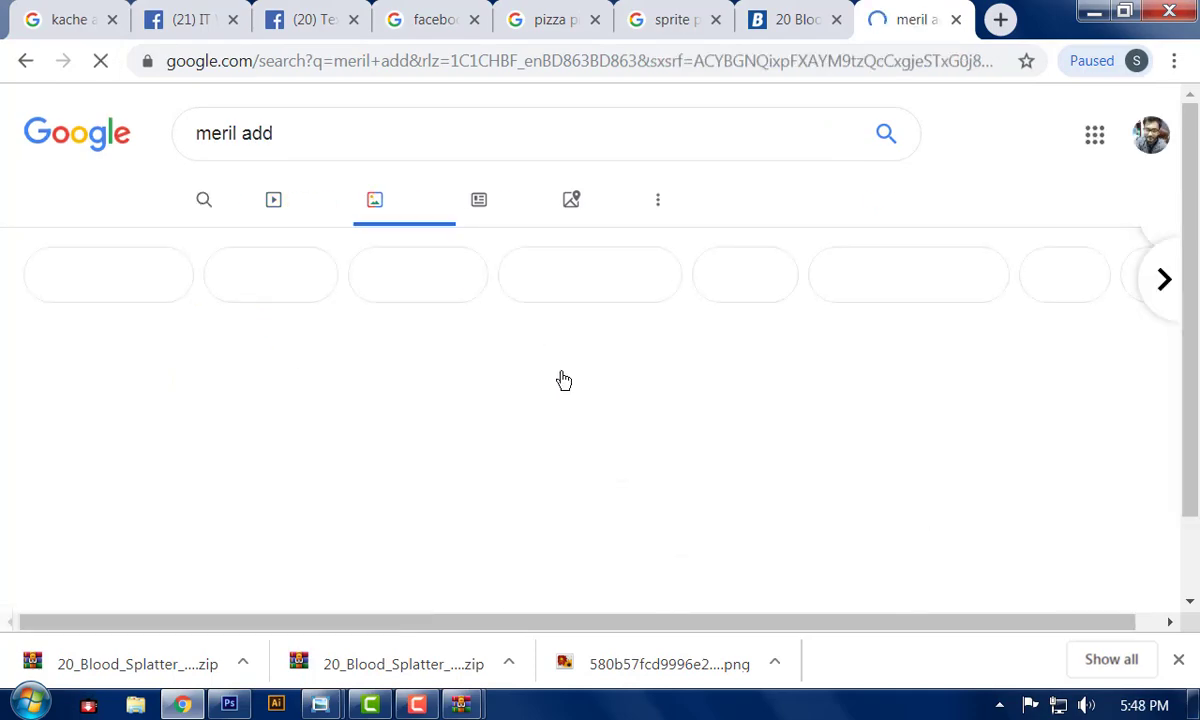
- Find the Meril Milk Soap Bar ad in the results and save it to the Desktop as images (5).jpg
scroll(550, 405, "down", 3)
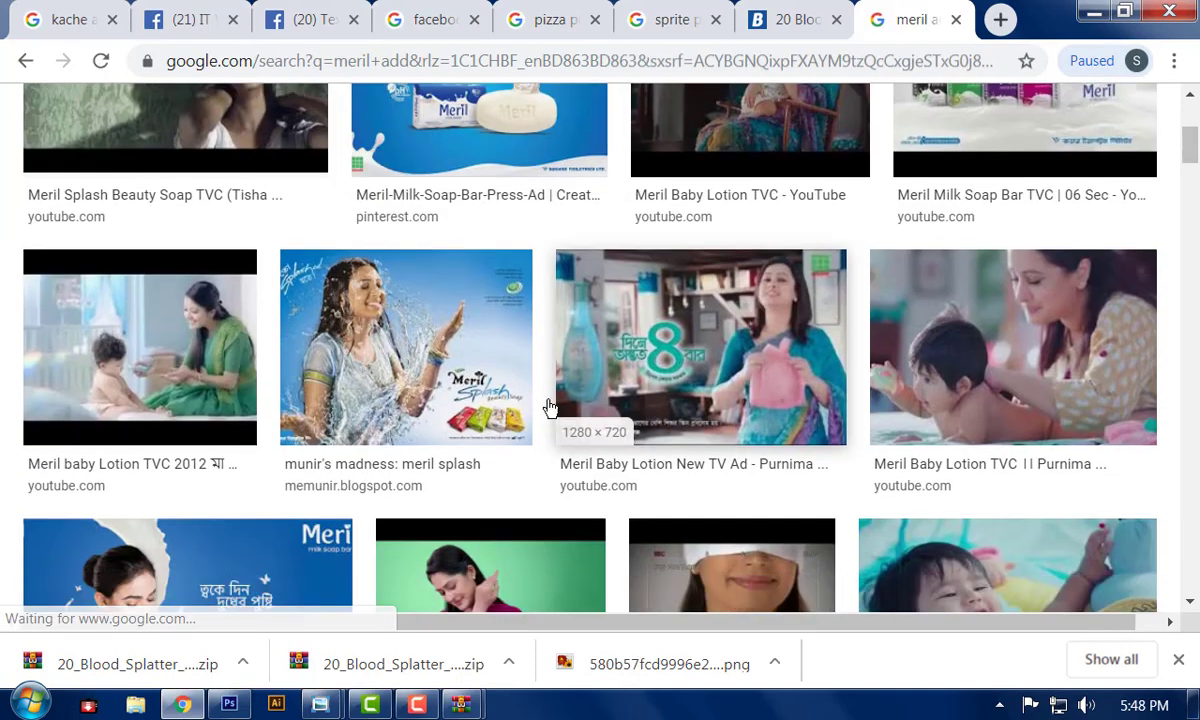
scroll(550, 405, "down", 3)
left_click(203, 277)
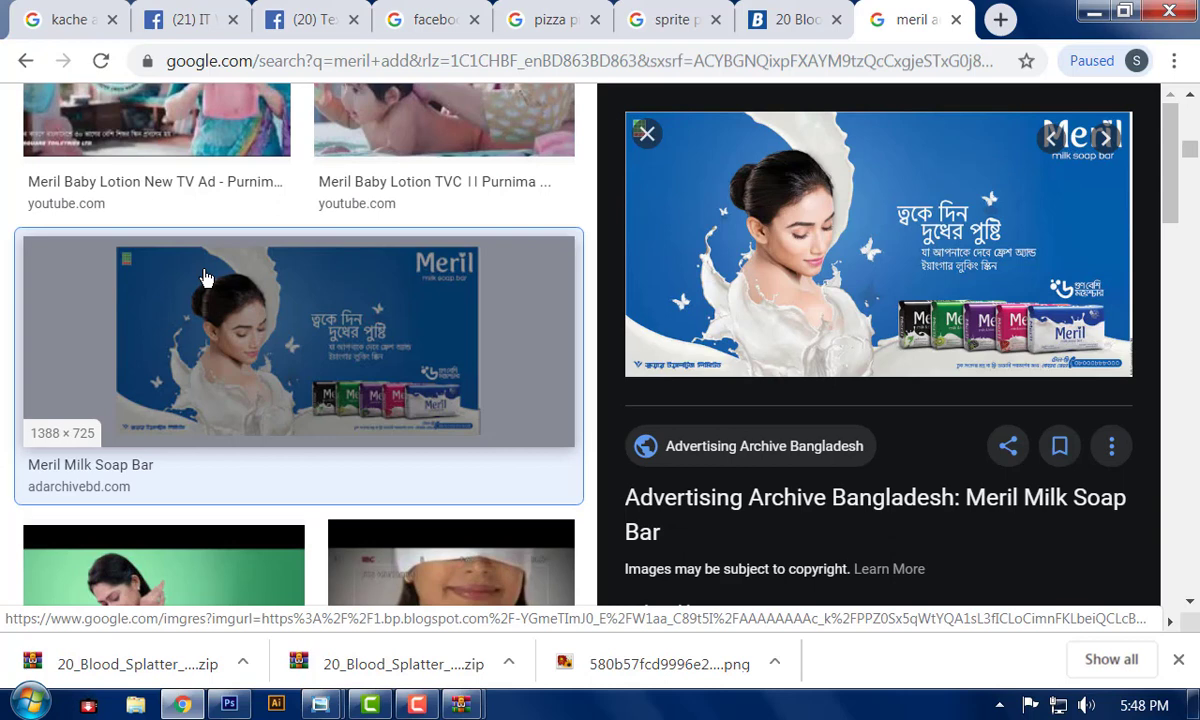
right_click(816, 190)
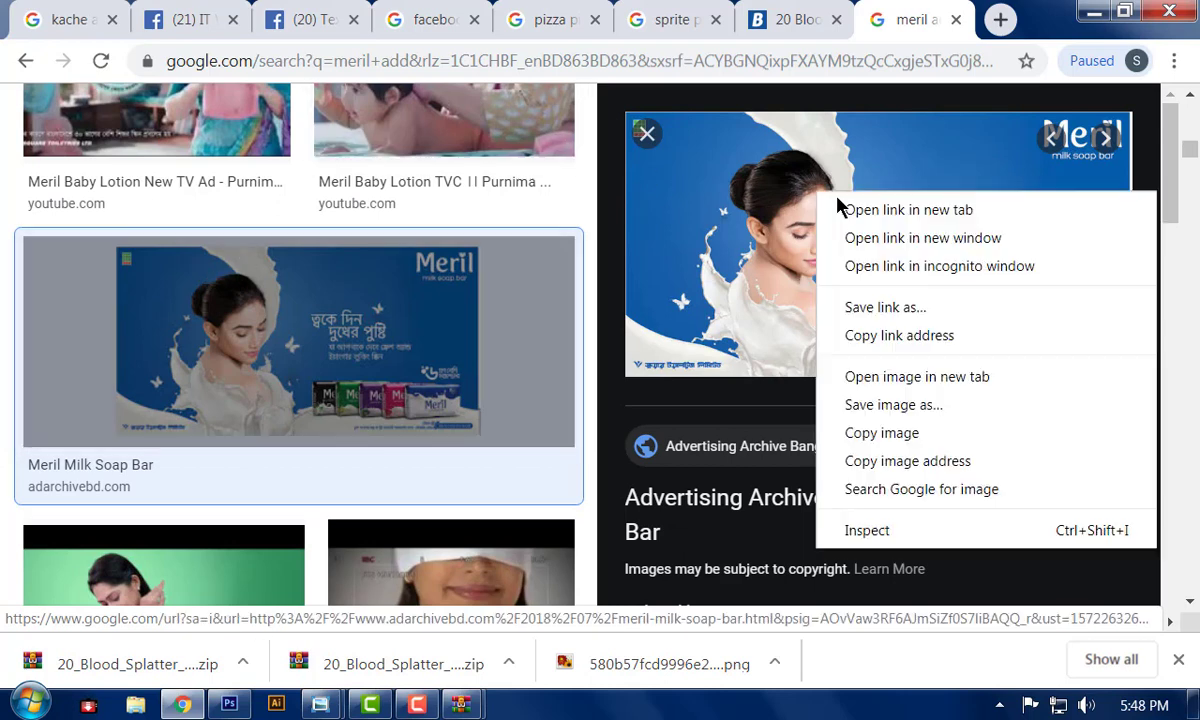
left_click(879, 405)
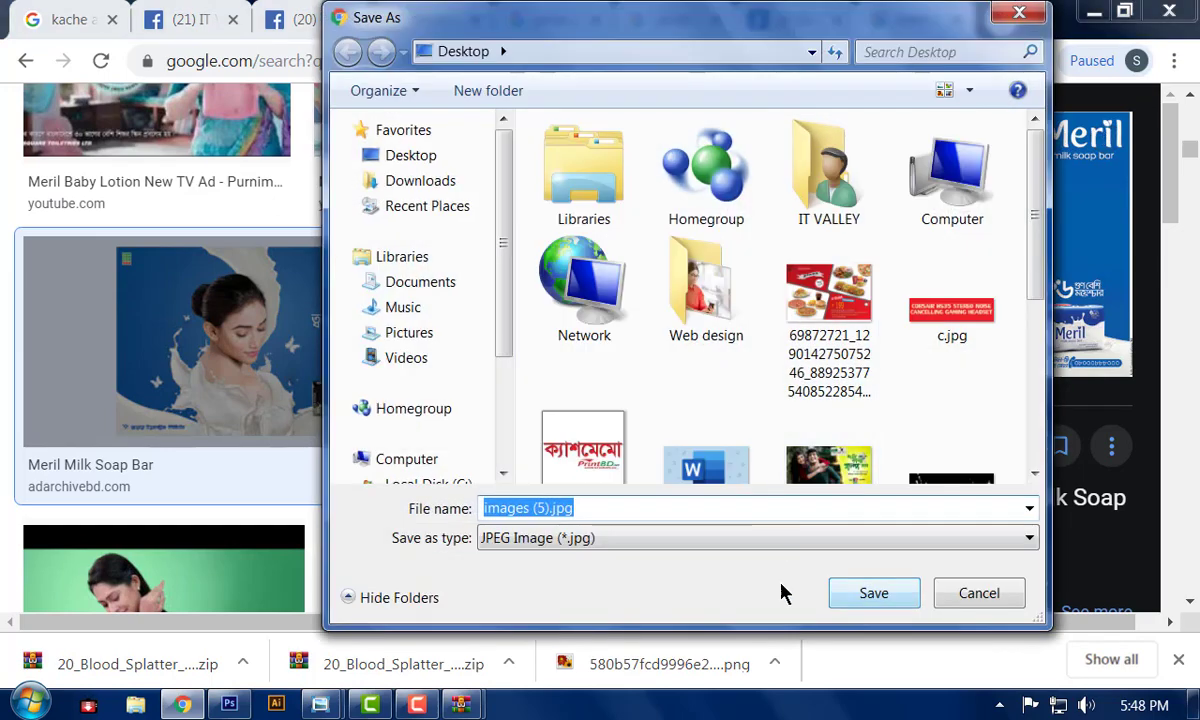
left_click(411, 157)
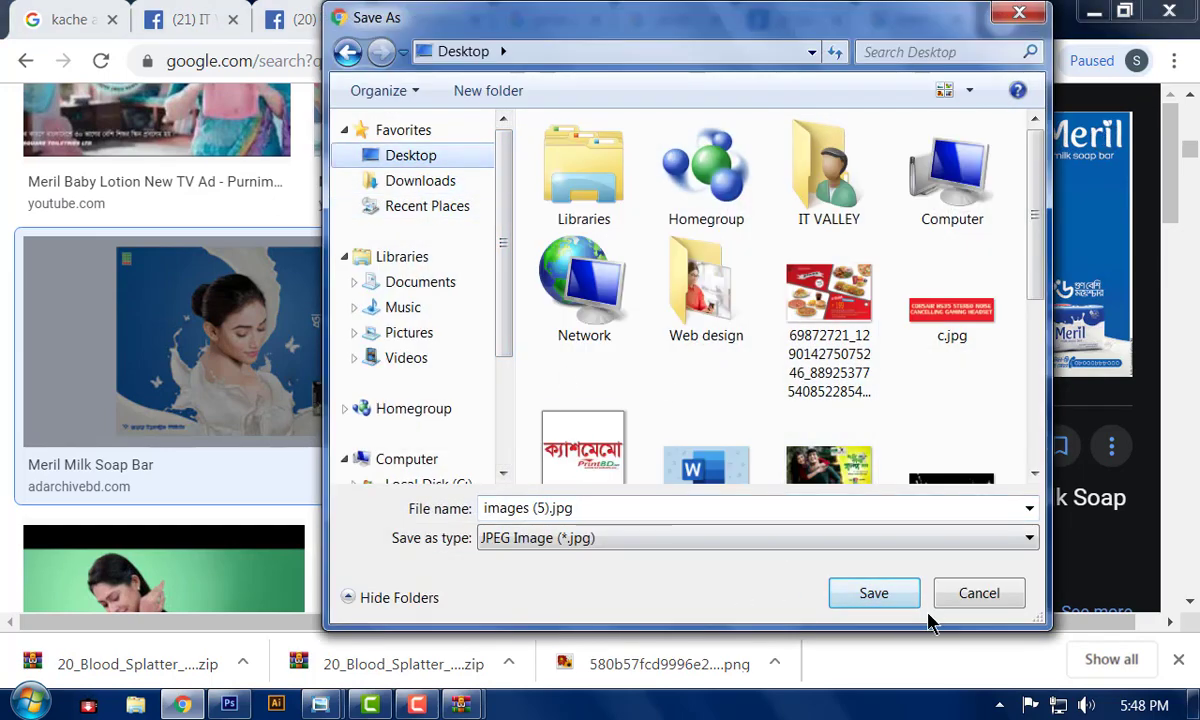
left_click(873, 594)
- Place the downloaded images (5).jpg in Photoshop's blank Untitled-1 document and move it toward the upper-left of the canvas
left_click_drag(118, 666, 343, 484)
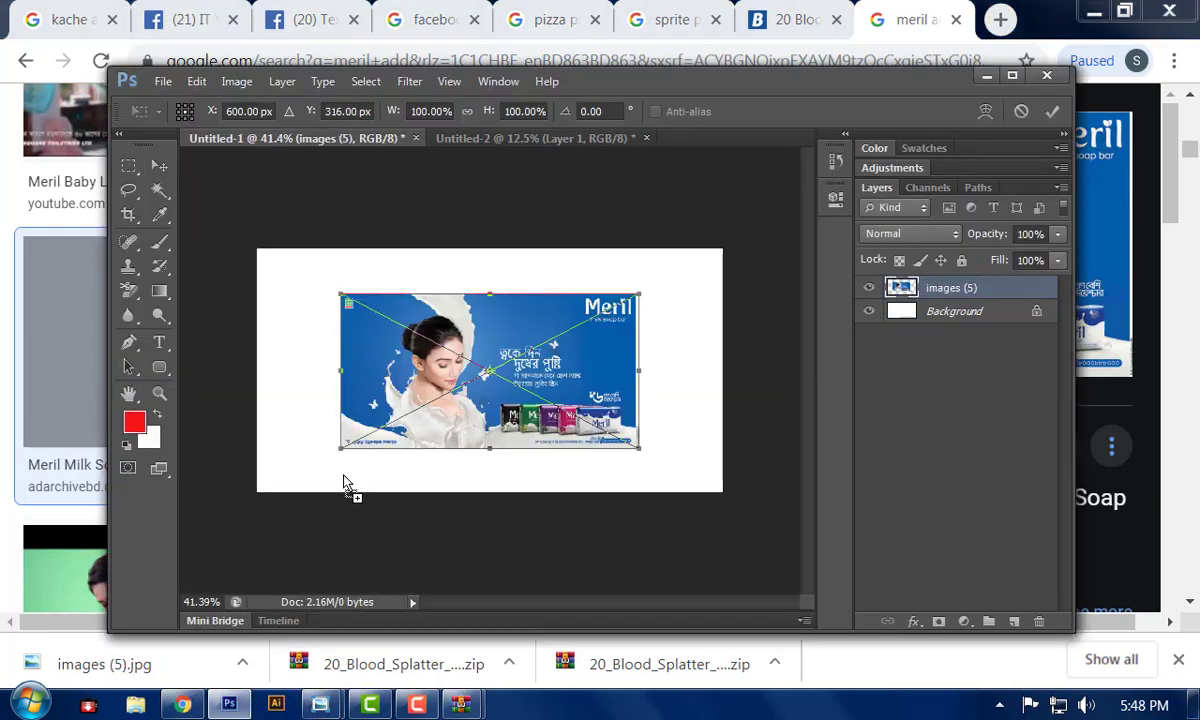
key("Return")
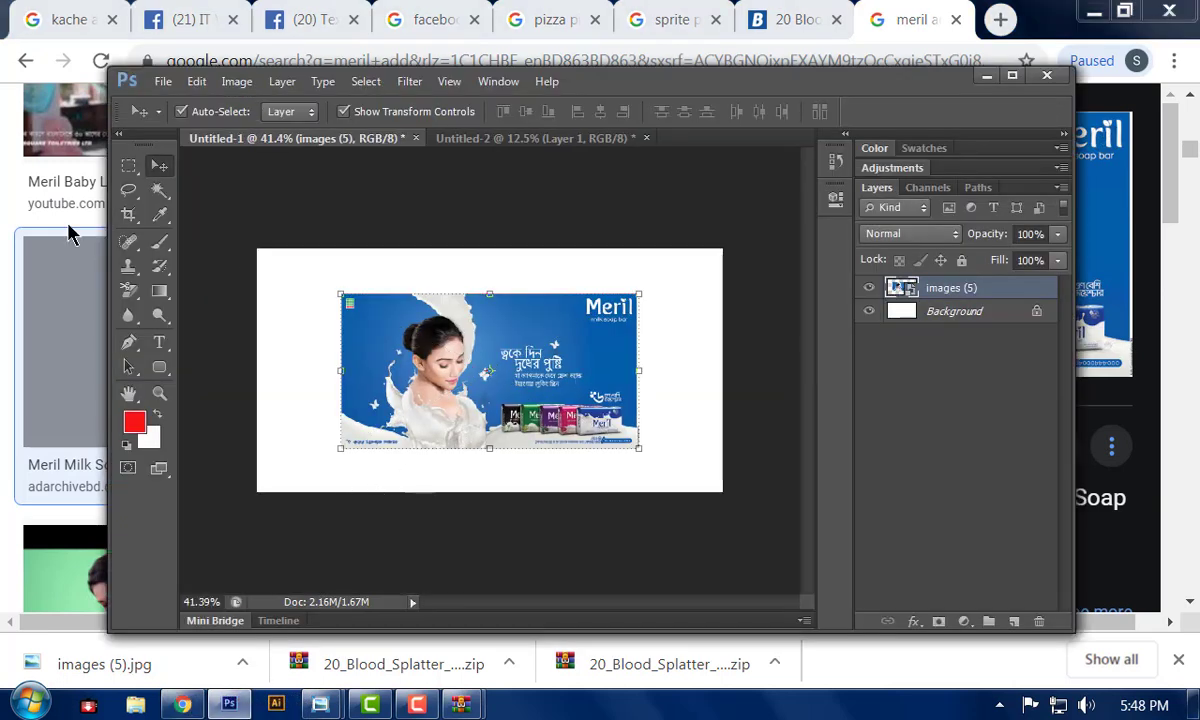
left_click_drag(537, 365, 497, 337)
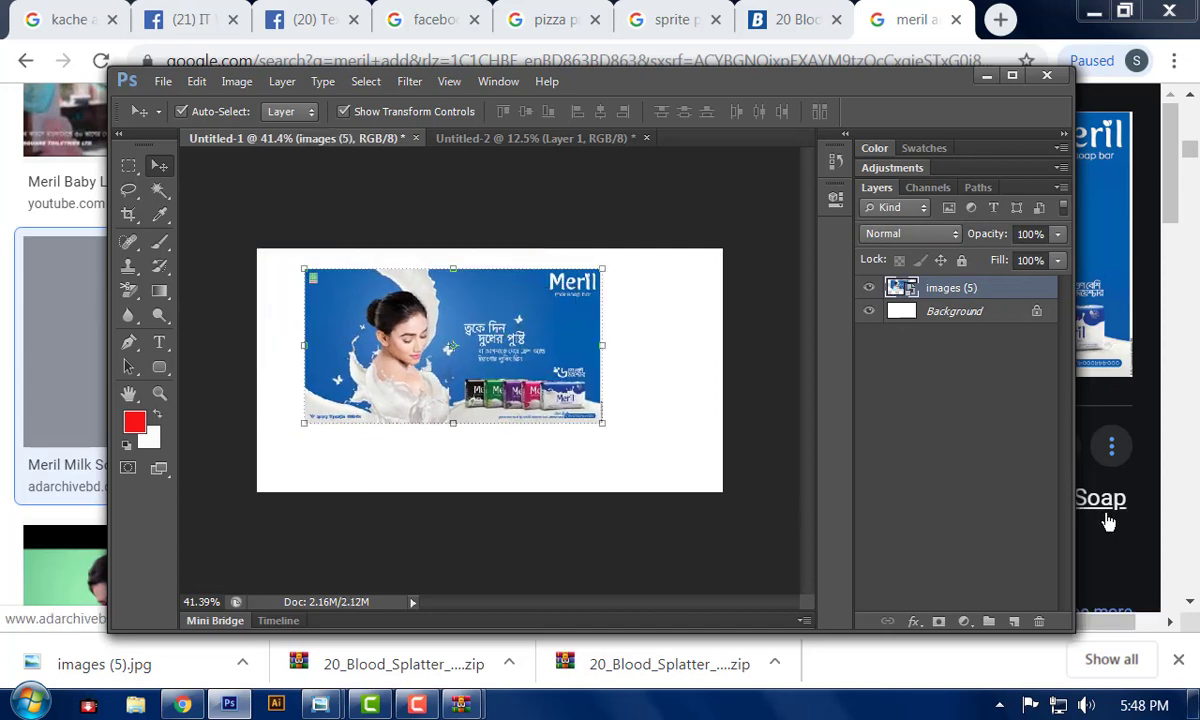
- Add a new layer filled with the blue sampled from the Meril ad, and stack the ad layer above it
left_click(1014, 622)
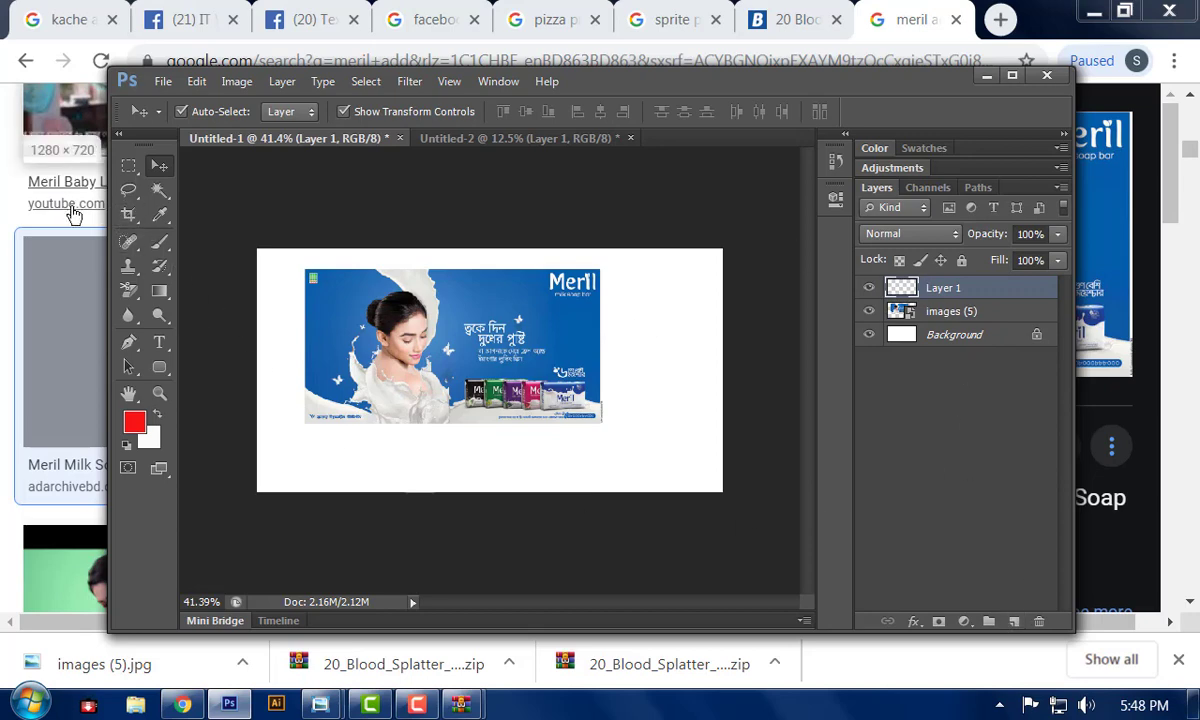
left_click(656, 429)
left_click(159, 214)
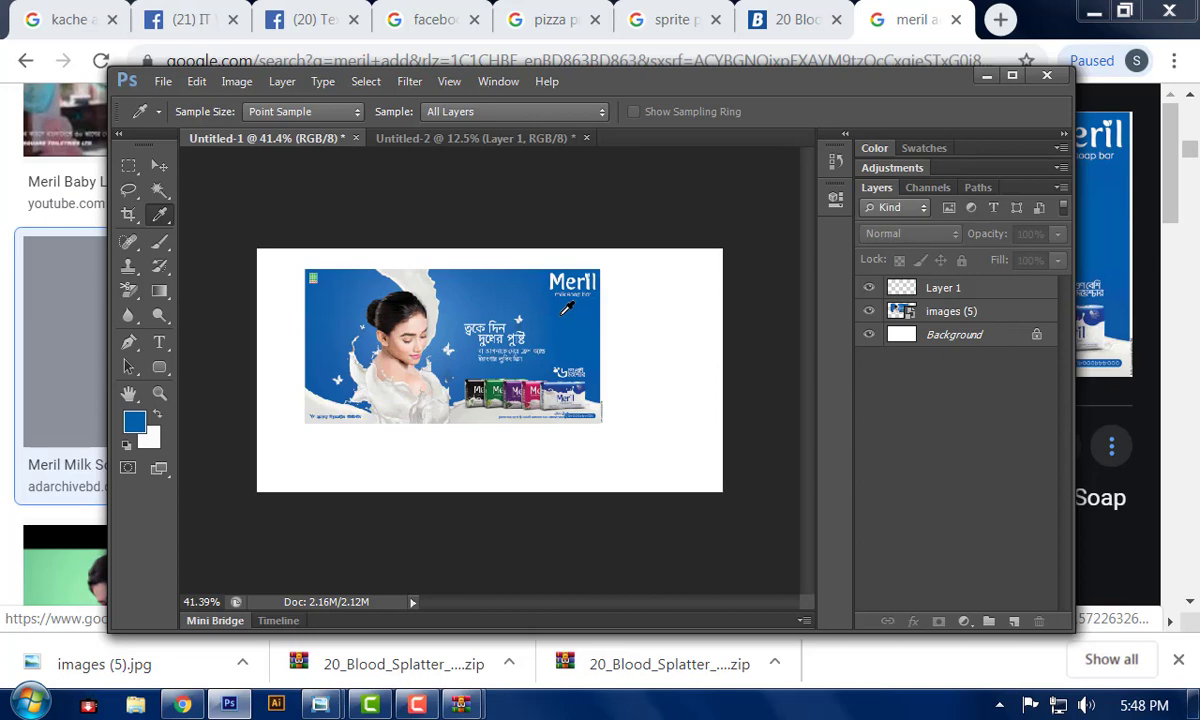
left_click(979, 299)
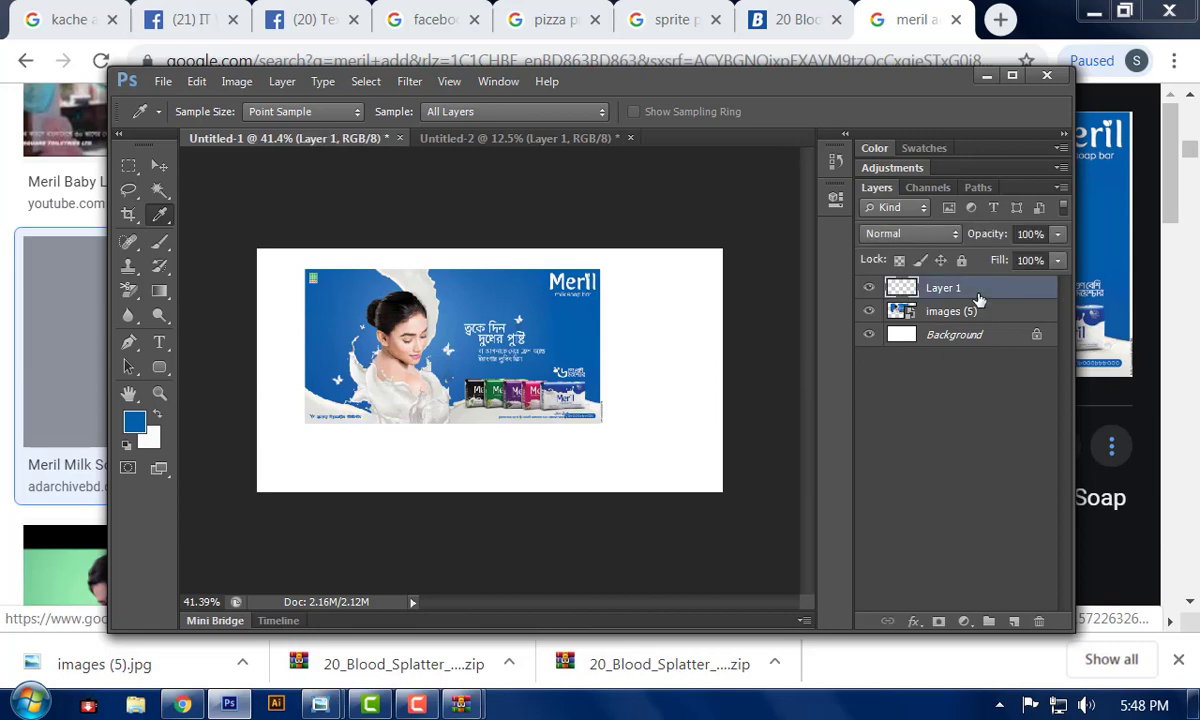
key("alt+BackSpace")
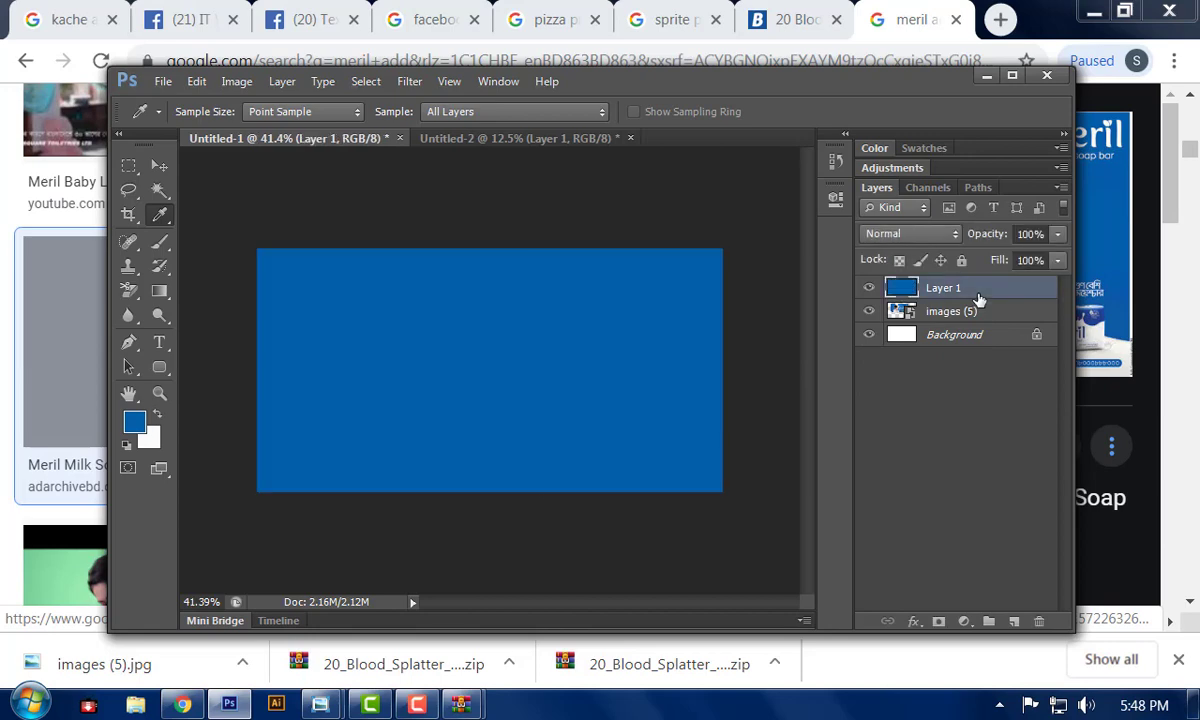
left_click_drag(876, 320, 924, 276)
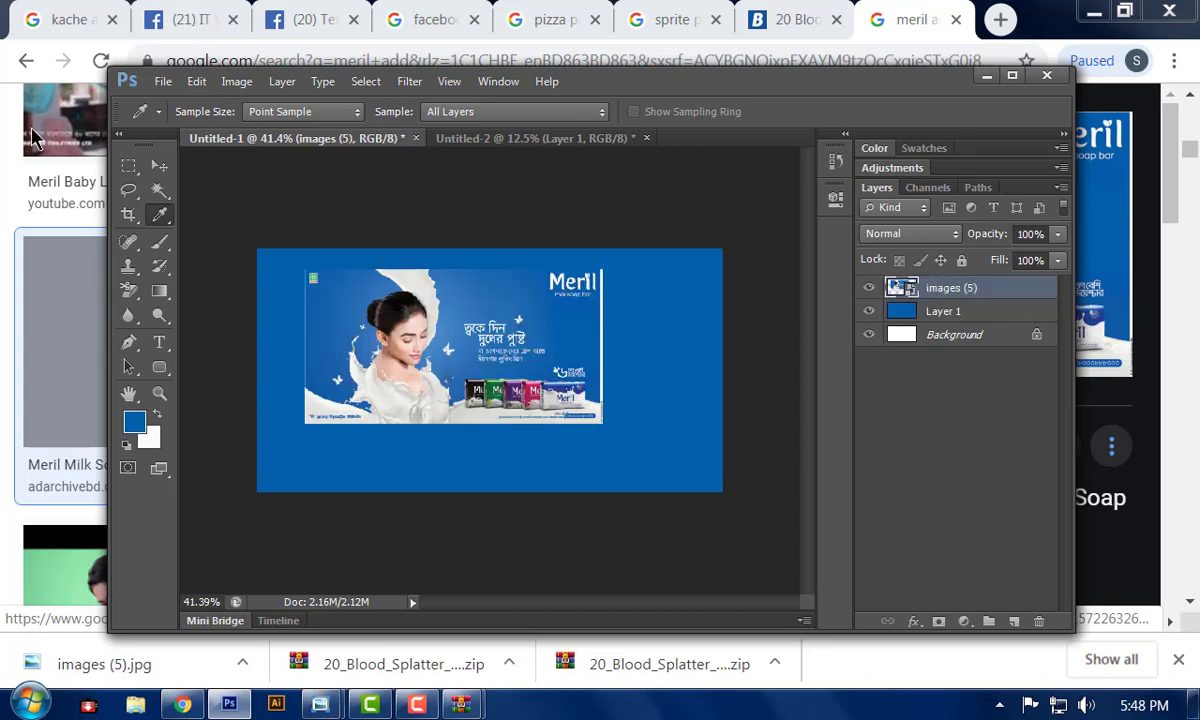
left_click(159, 166)
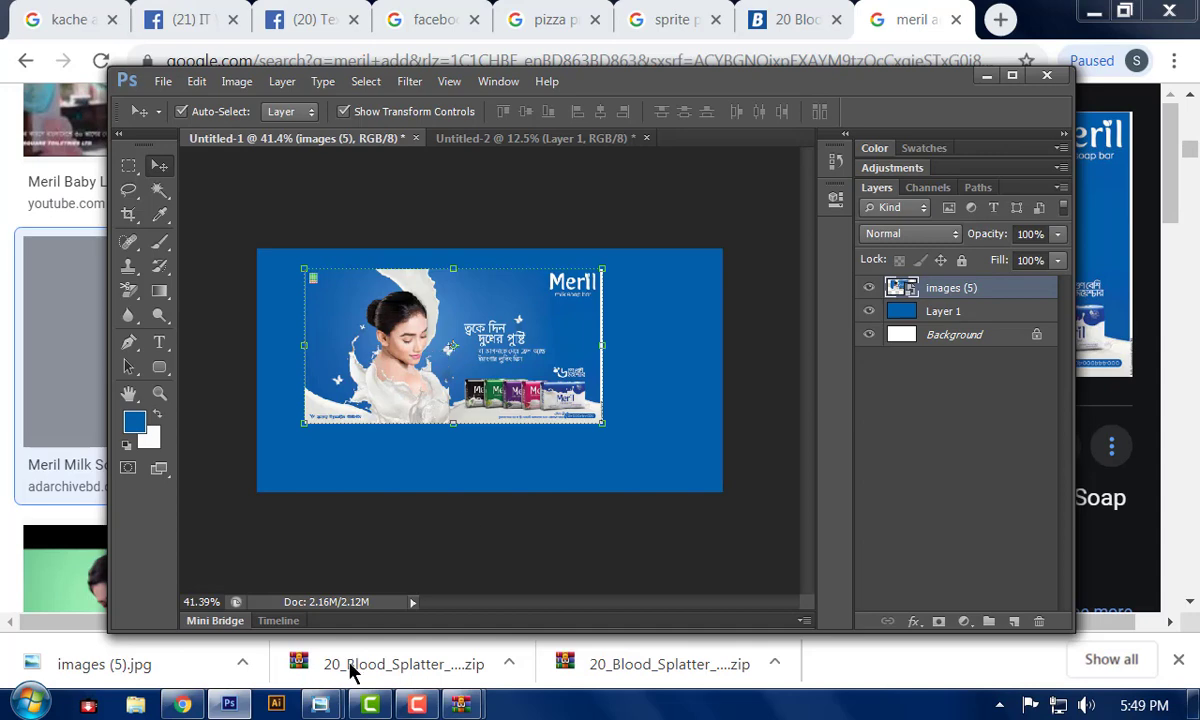
- Switch to Chrome and search Google Images for "woman model image png"
left_click(182, 705)
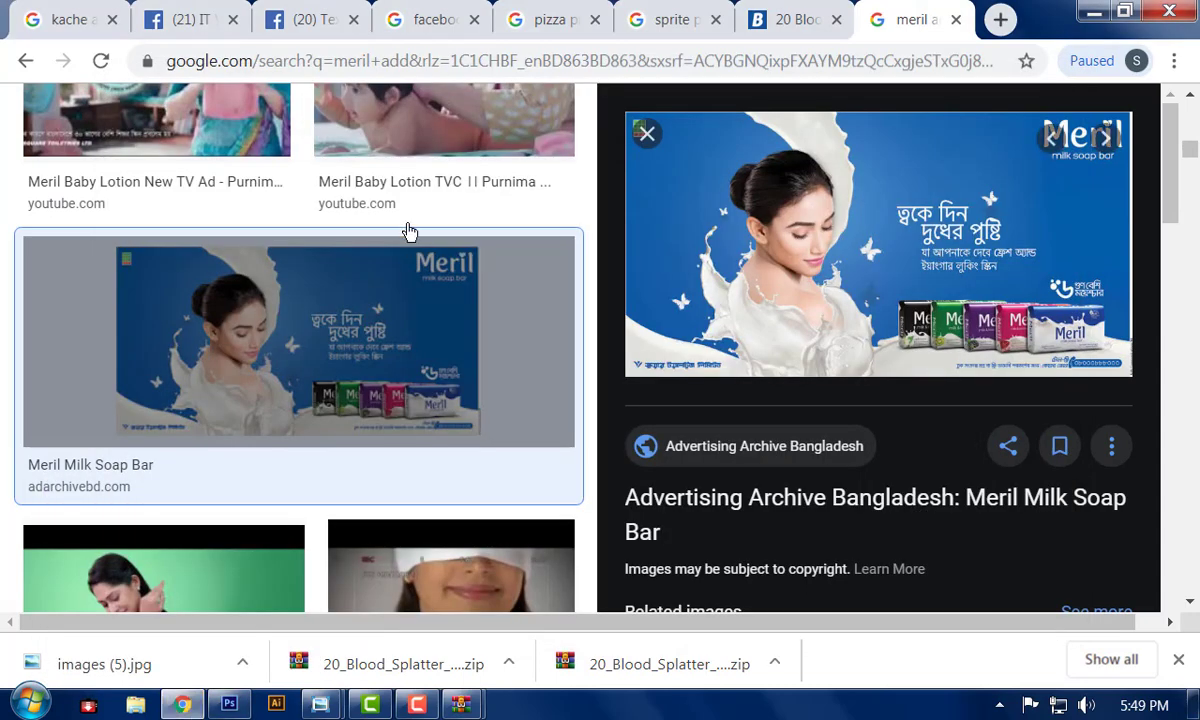
scroll(477, 230, "up", 5)
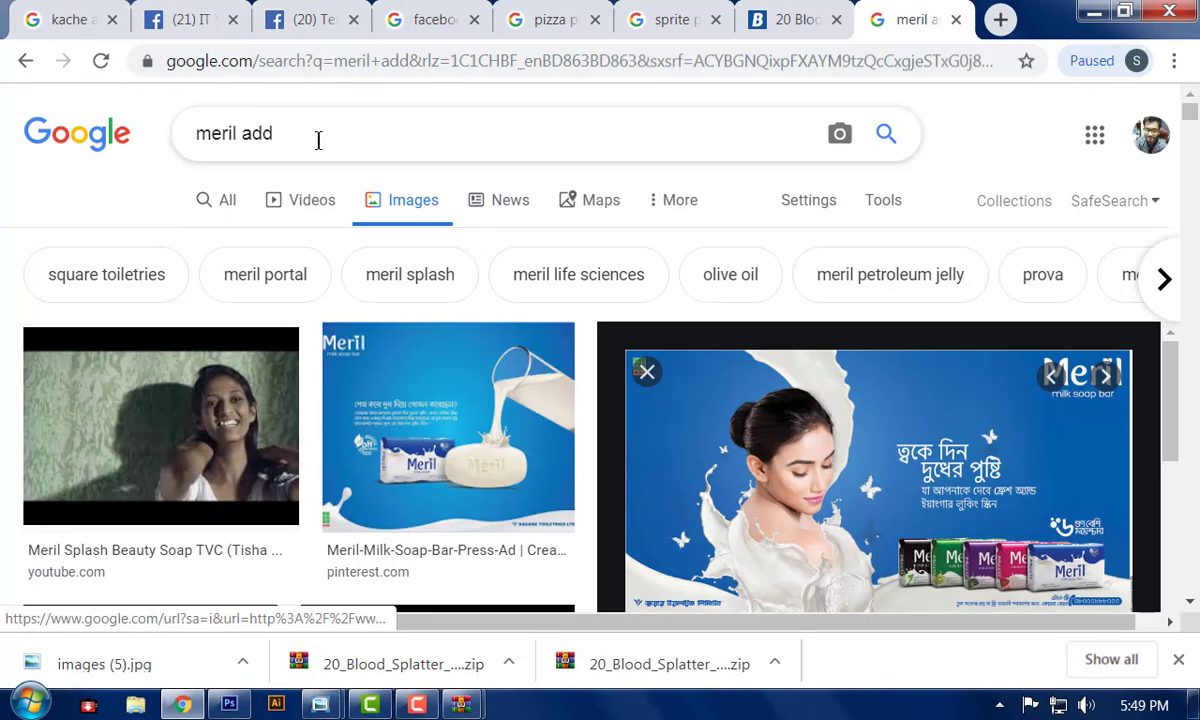
left_click_drag(318, 140, 90, 130)
type("woman")
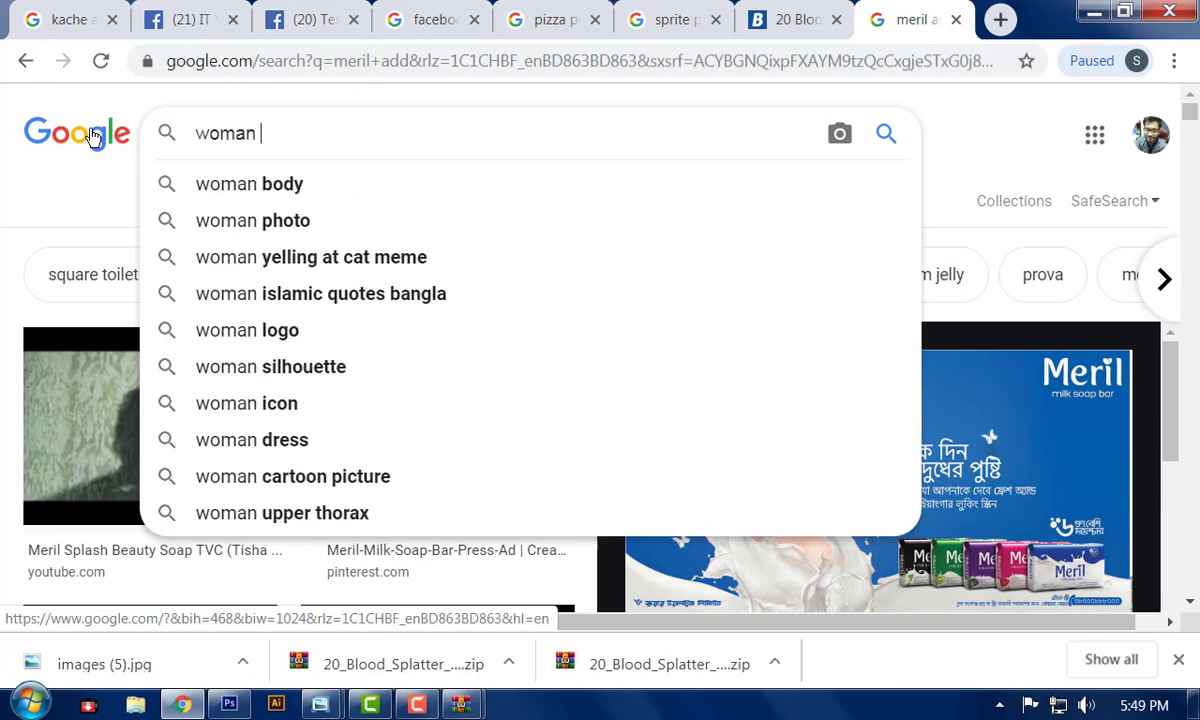
type(" model ")
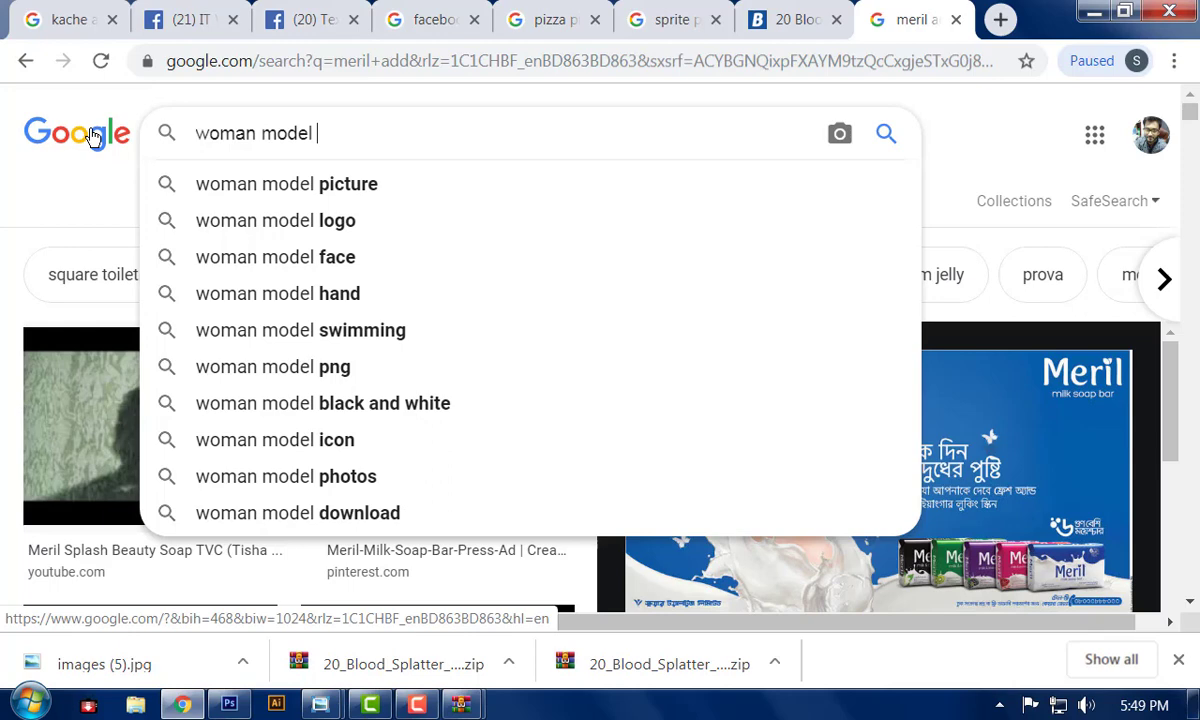
type("i")
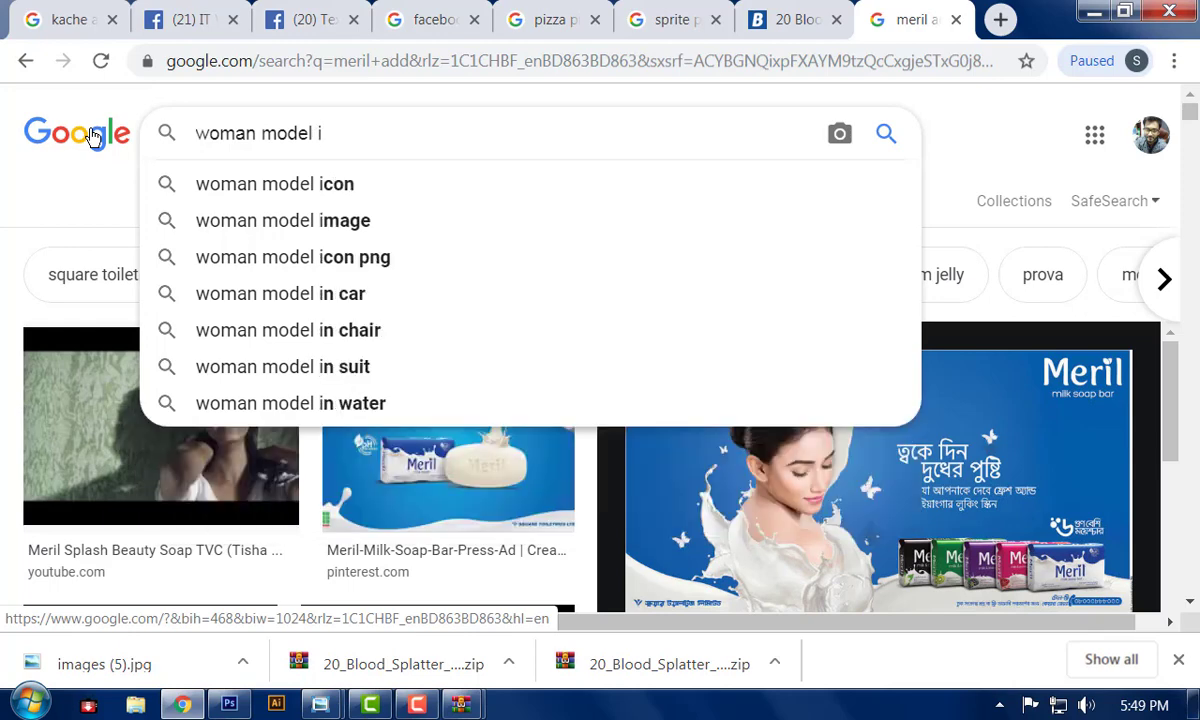
type("mage ")
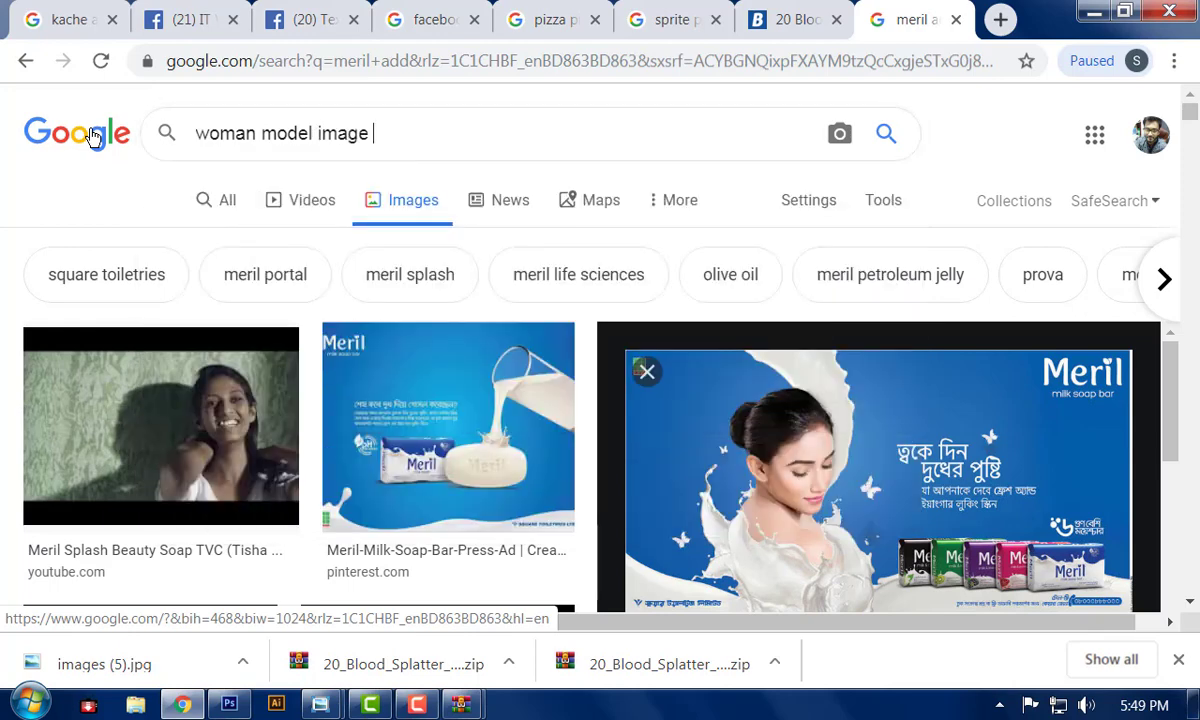
type("png")
key("Return")
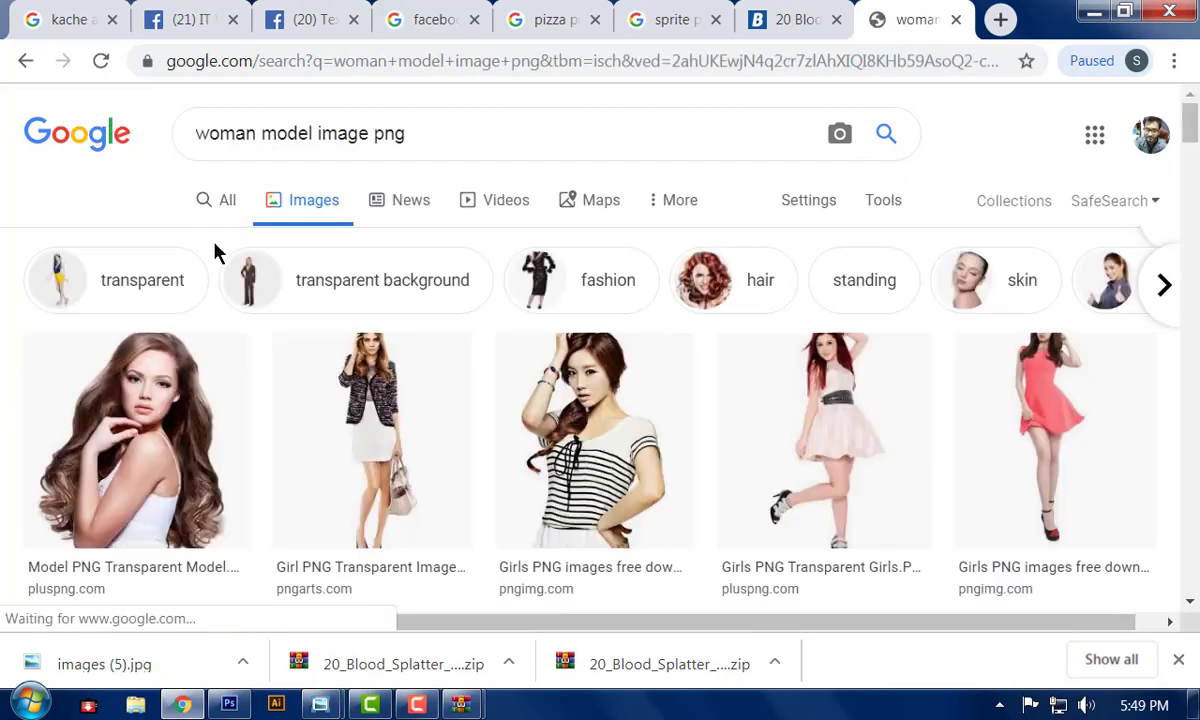
- Open the long-haired model image from pluspng.com and save it to the Desktop as model-png-woman-model-png-photos-733.png
scroll(297, 421, "down", 4)
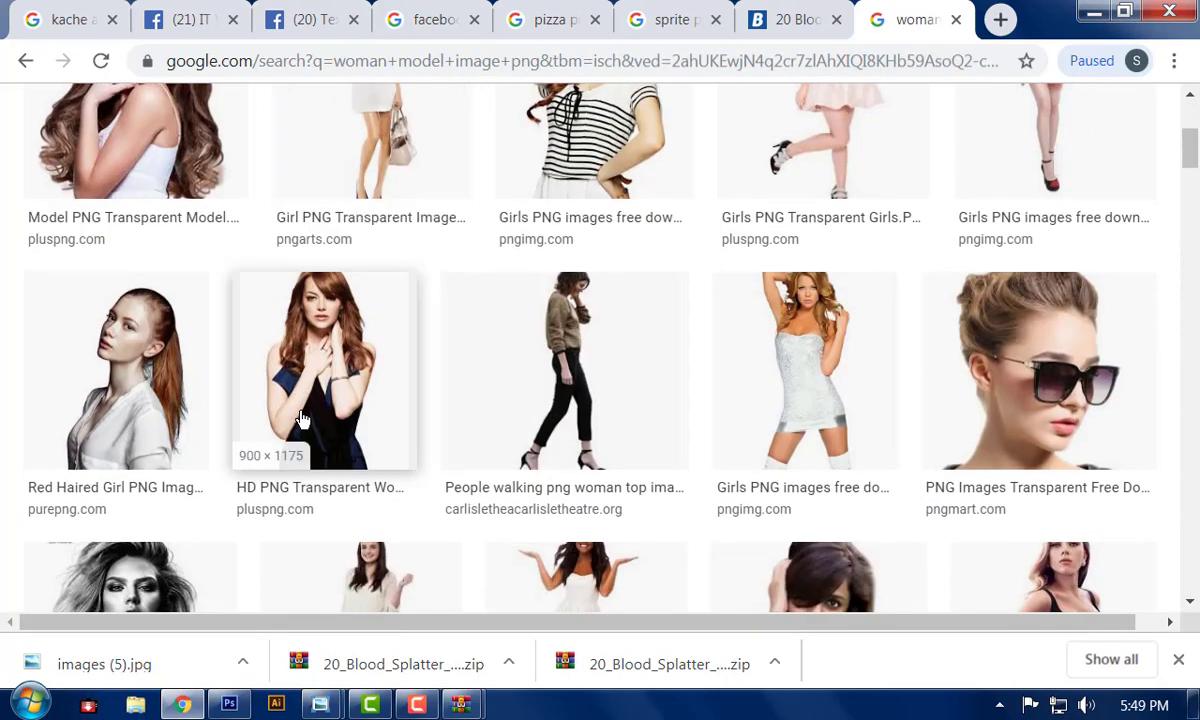
scroll(250, 412, "up", 4)
left_click(150, 435)
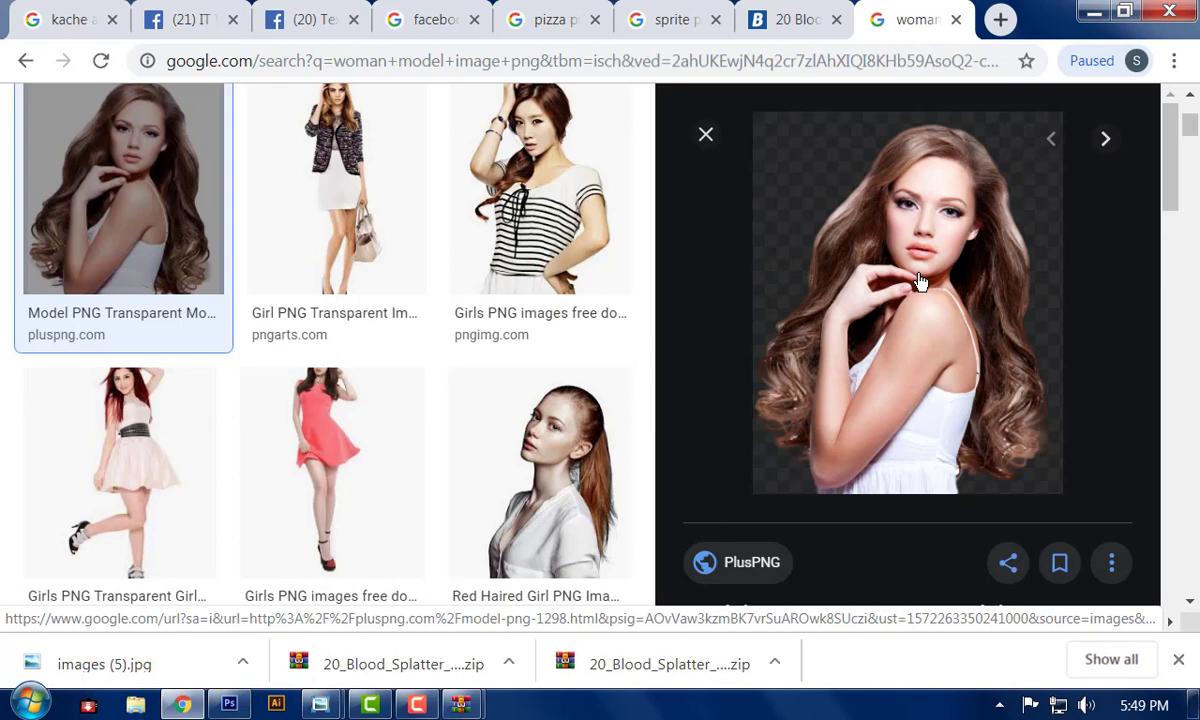
right_click(920, 283)
left_click(920, 487)
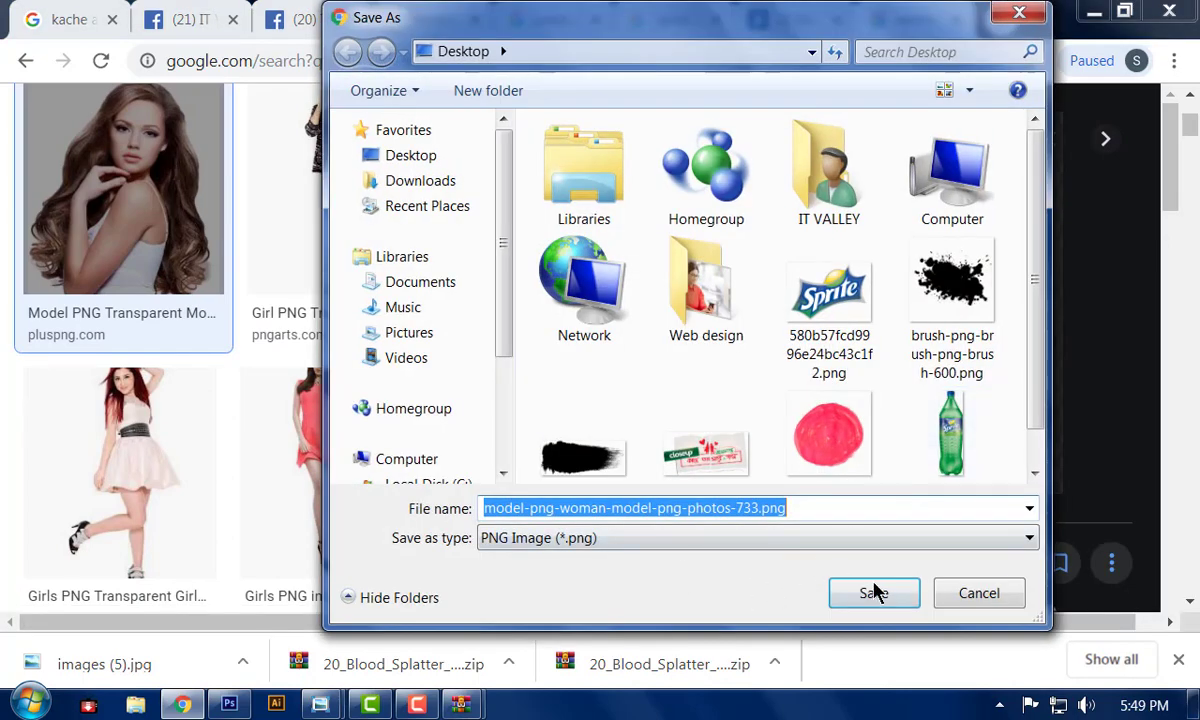
left_click(875, 593)
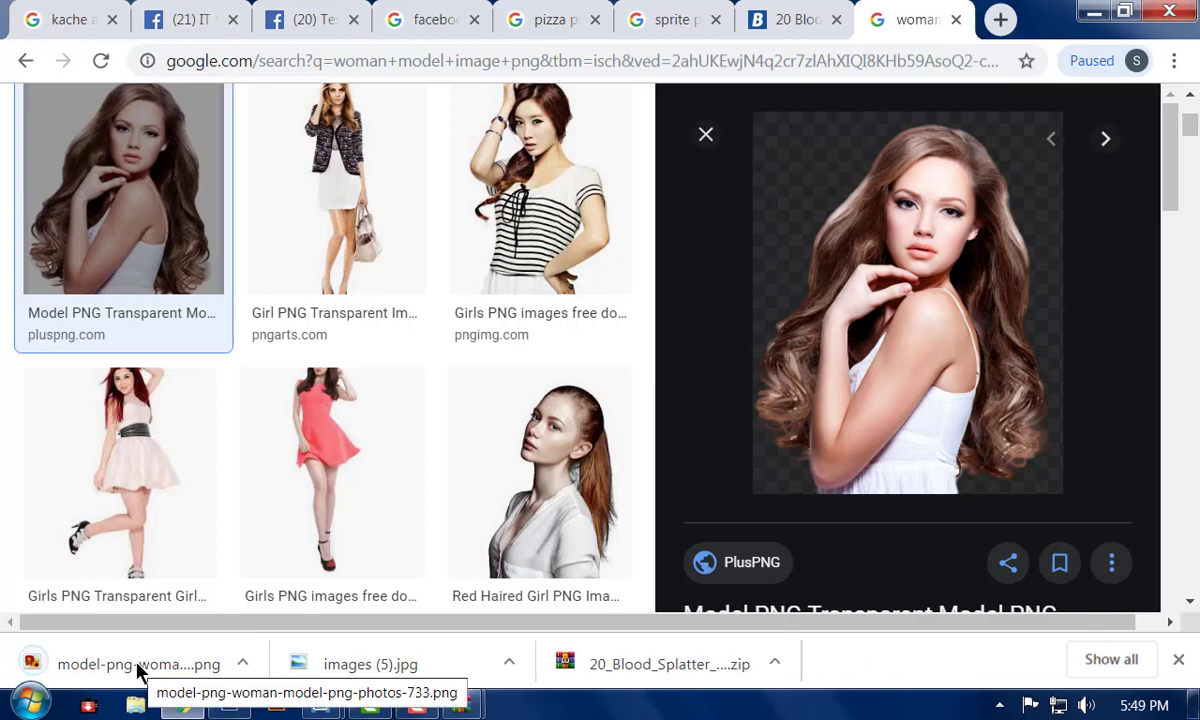
- Place the downloaded model PNG in Photoshop's Untitled-1 document and move it to the left side of the blue canvas
left_click_drag(136, 672, 430, 437)
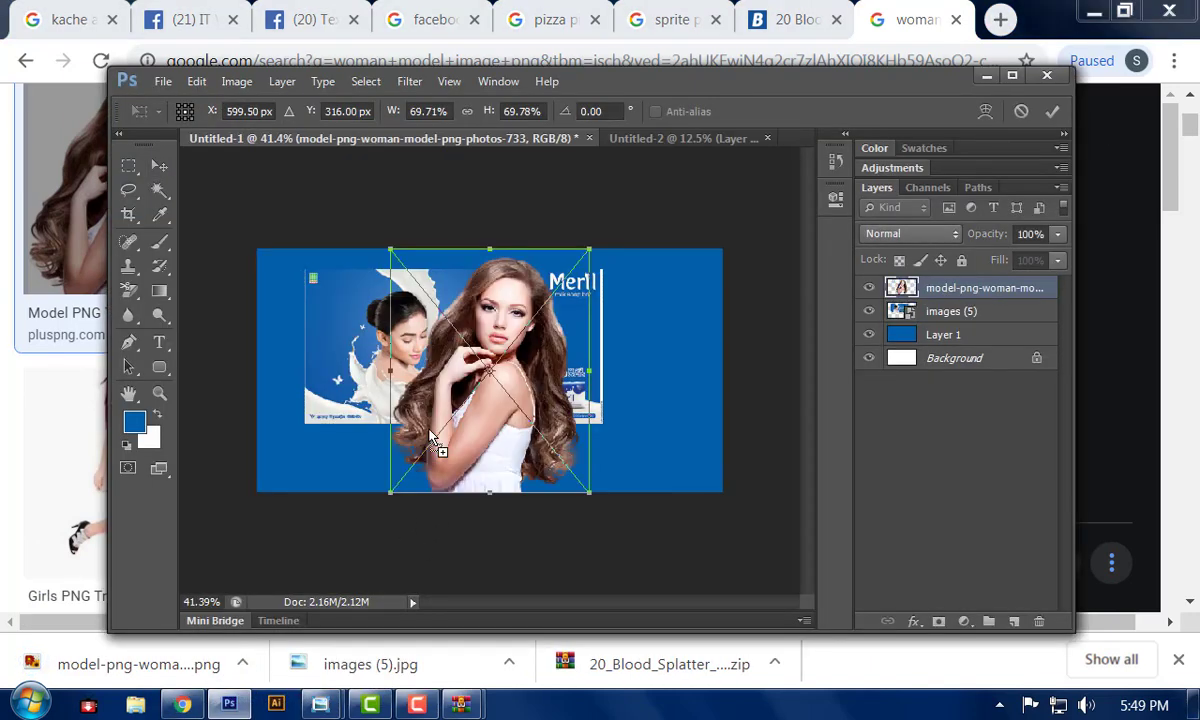
key("Return")
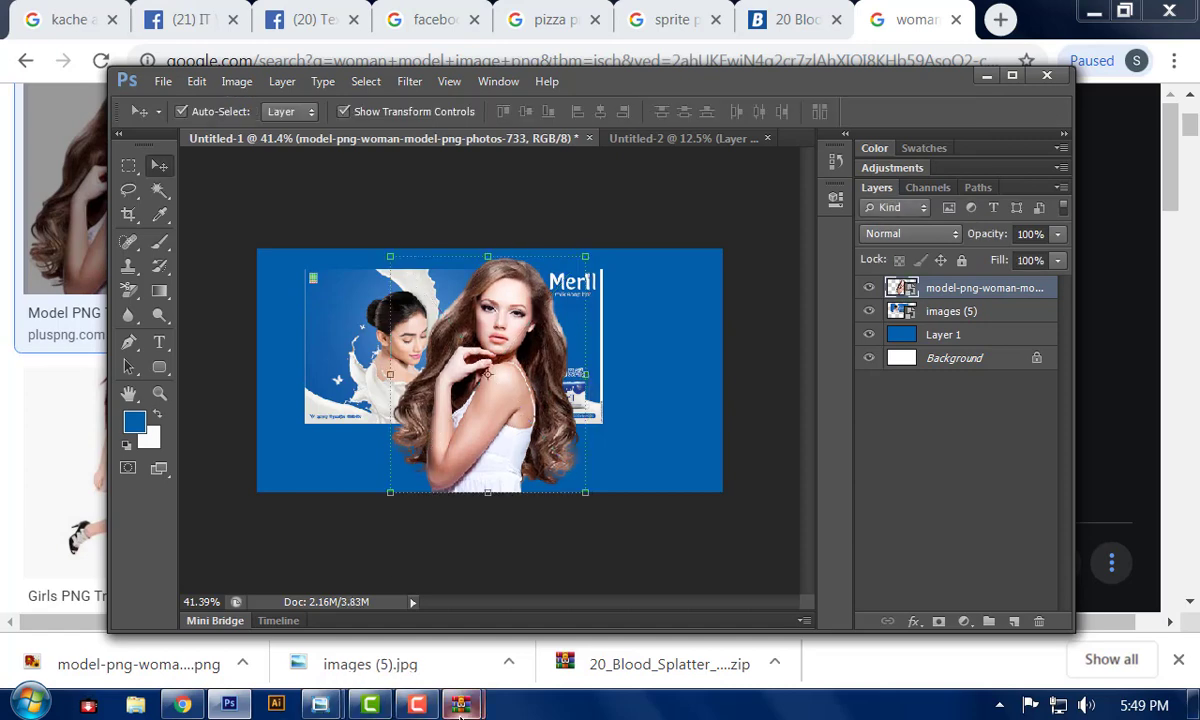
left_click(416, 705)
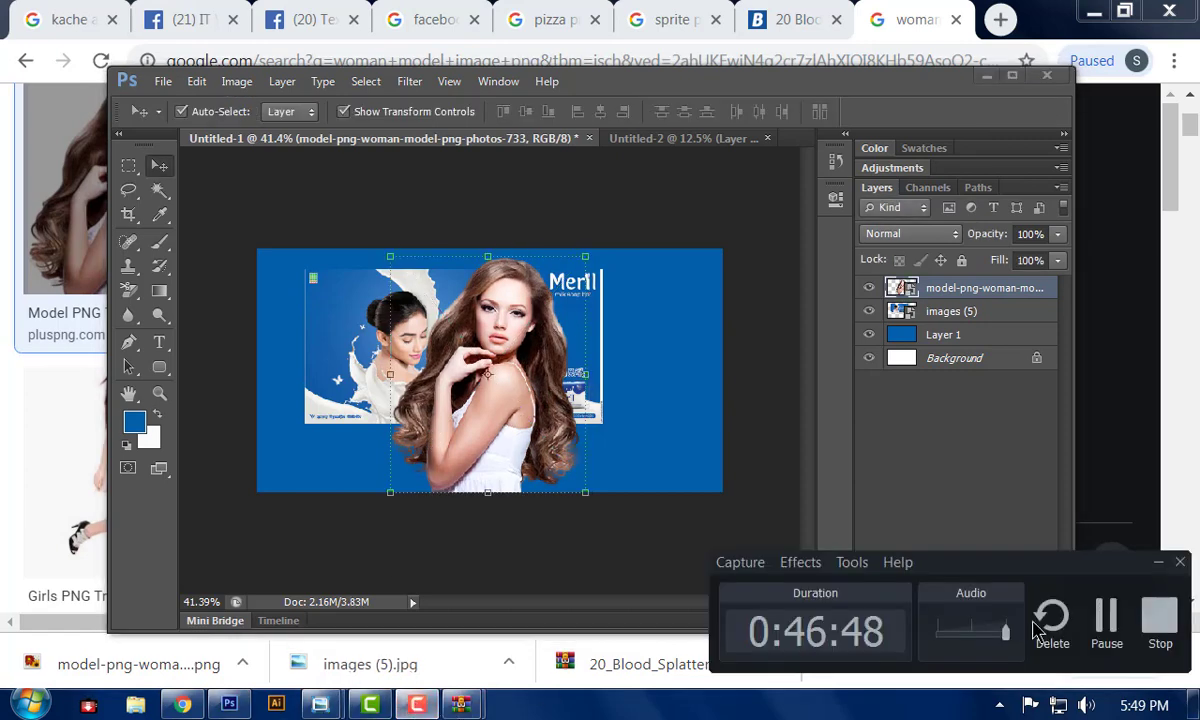
left_click(1110, 625)
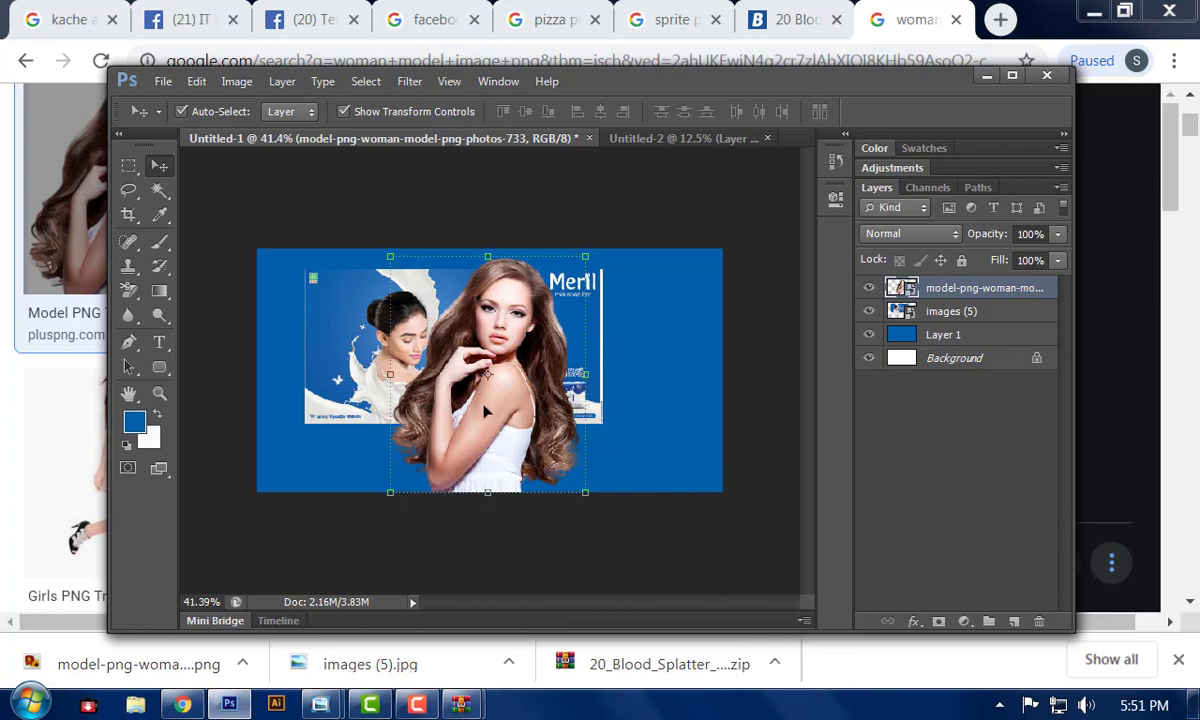
left_click_drag(426, 383, 378, 387)
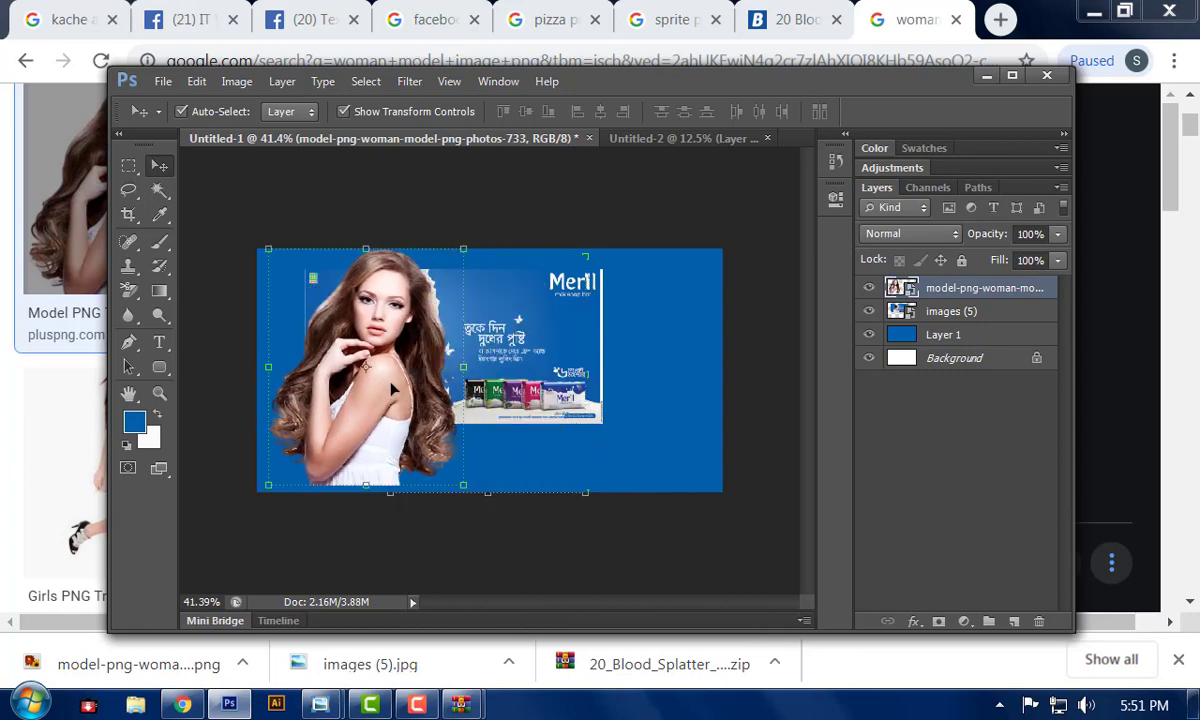
- Scale the woman model down to fit the blue canvas's lower-left corner, with her cropped body meeting the bottom edge
left_click_drag(463, 252, 437, 271)
left_click_drag(335, 341, 354, 338)
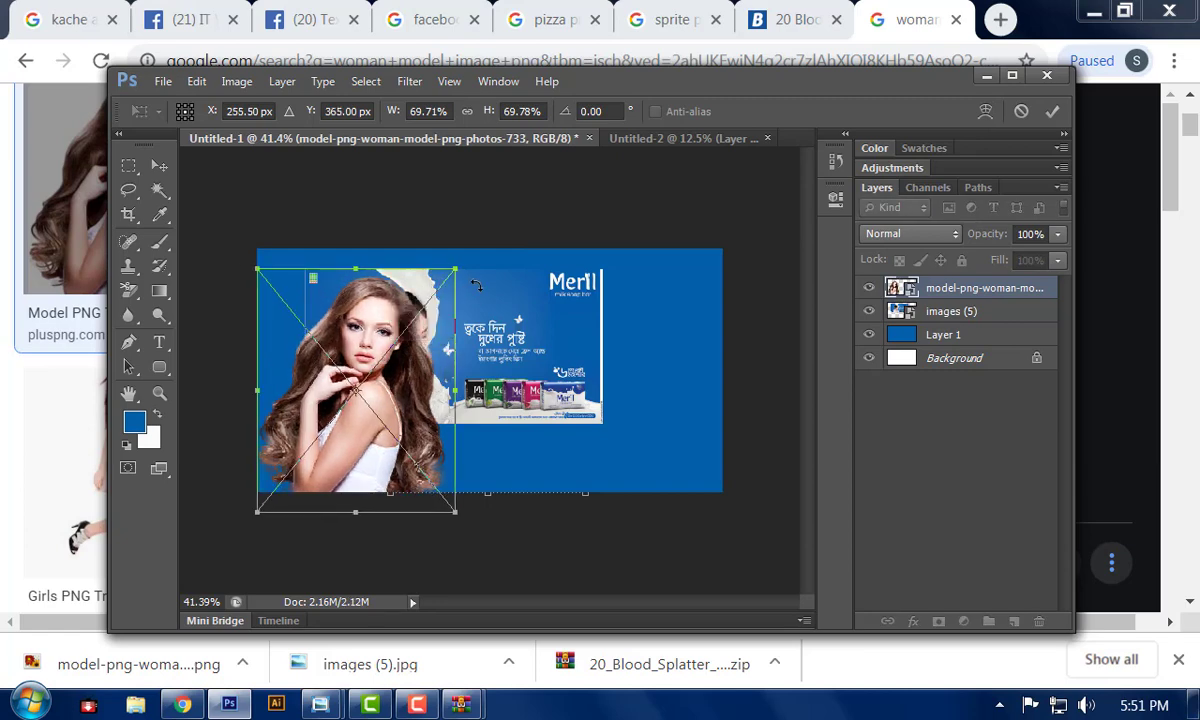
left_click_drag(456, 266, 434, 289)
key("Return")
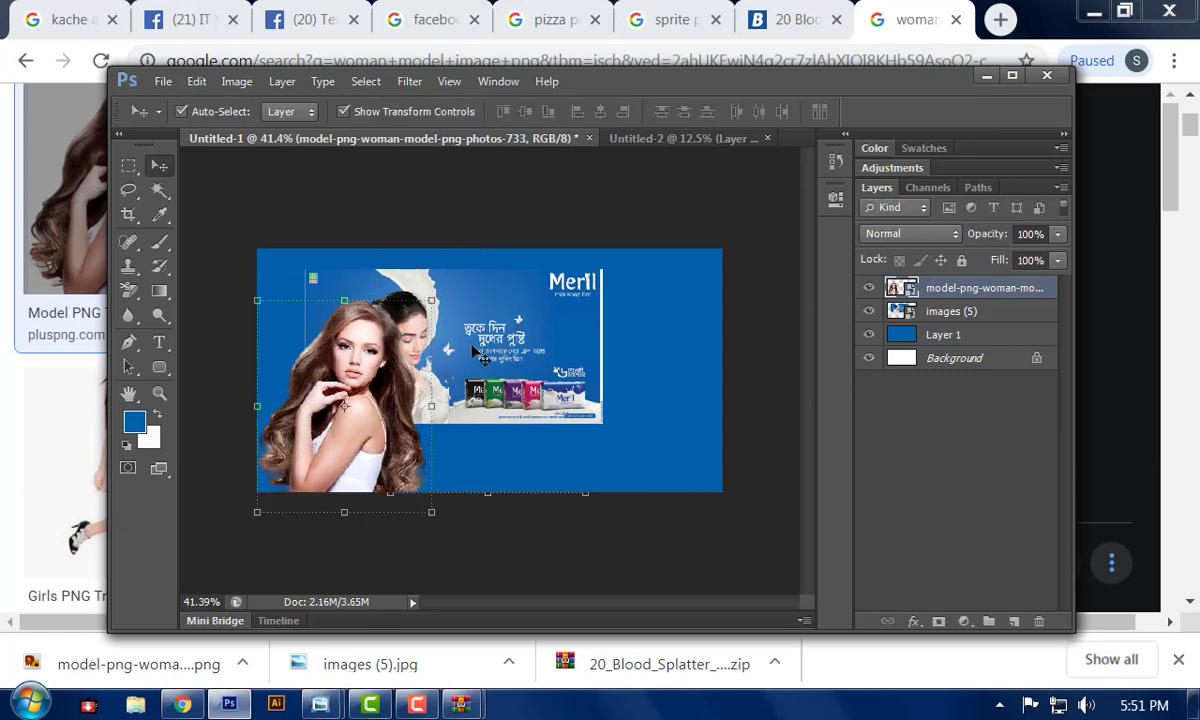
- Turn off the transform controls display and move the Meril ad to the canvas's right side, clear of the model
left_click(343, 111)
left_click_drag(476, 316, 603, 331)
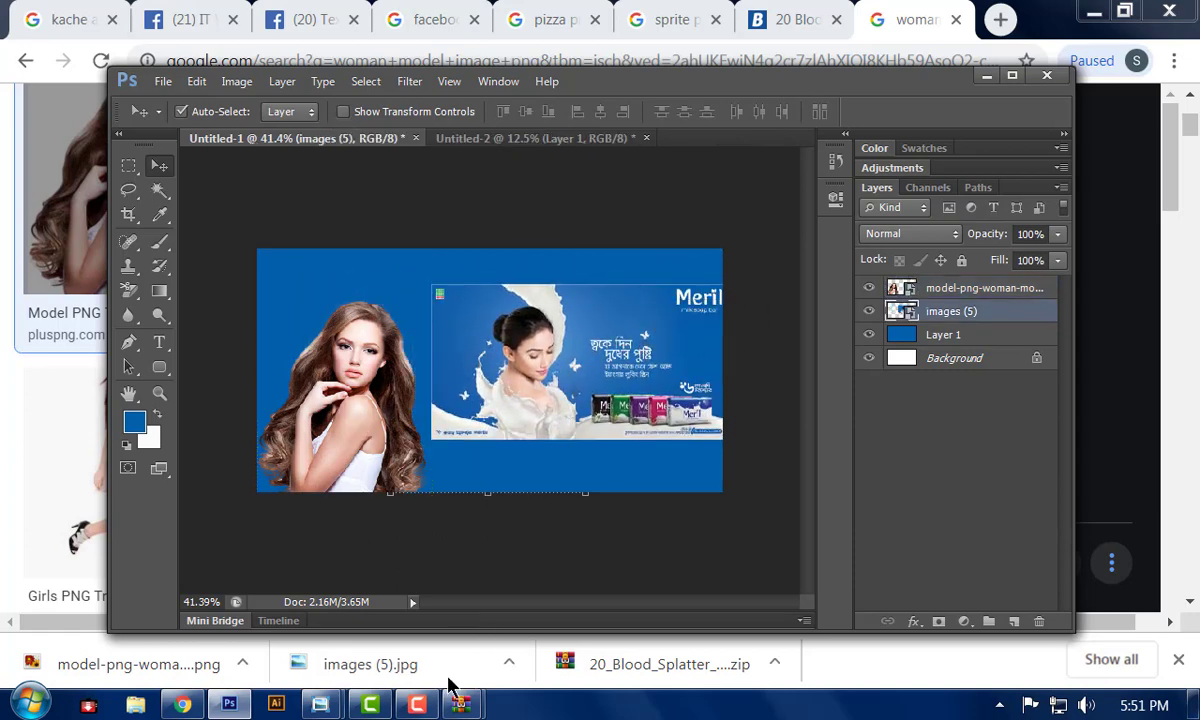
- Switch to Chrome and search Google Images for "soap png"
left_click(185, 705)
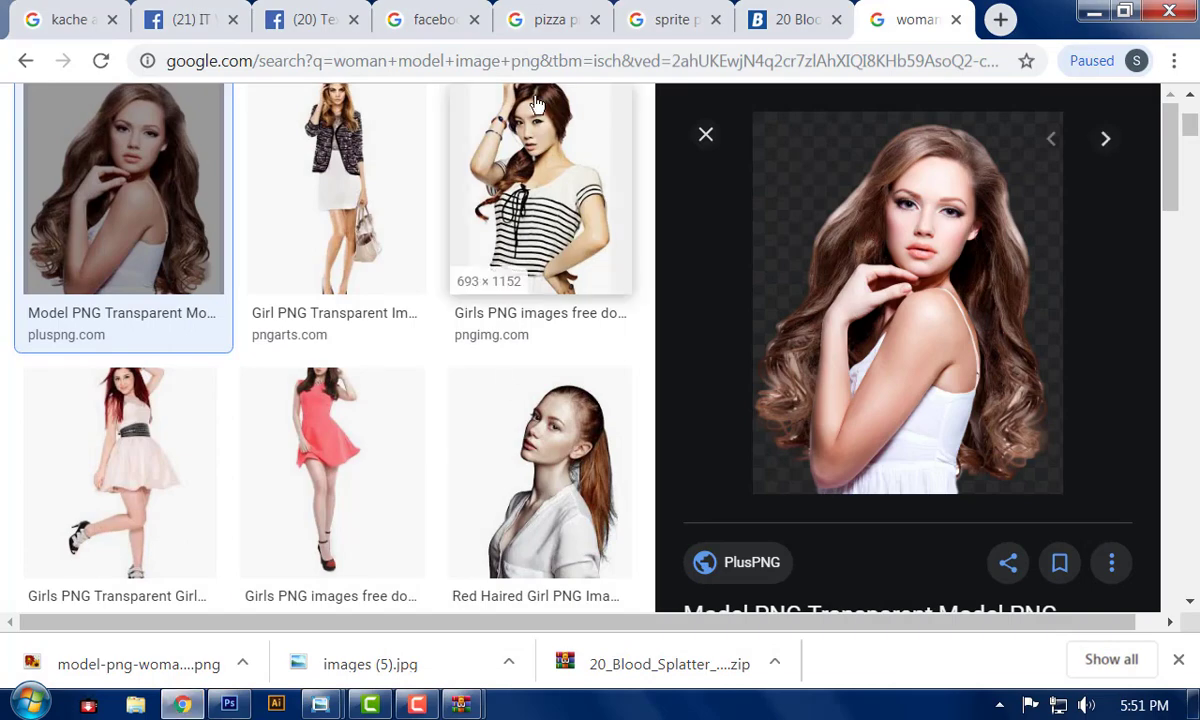
scroll(555, 112, "up", 3)
left_click(455, 147)
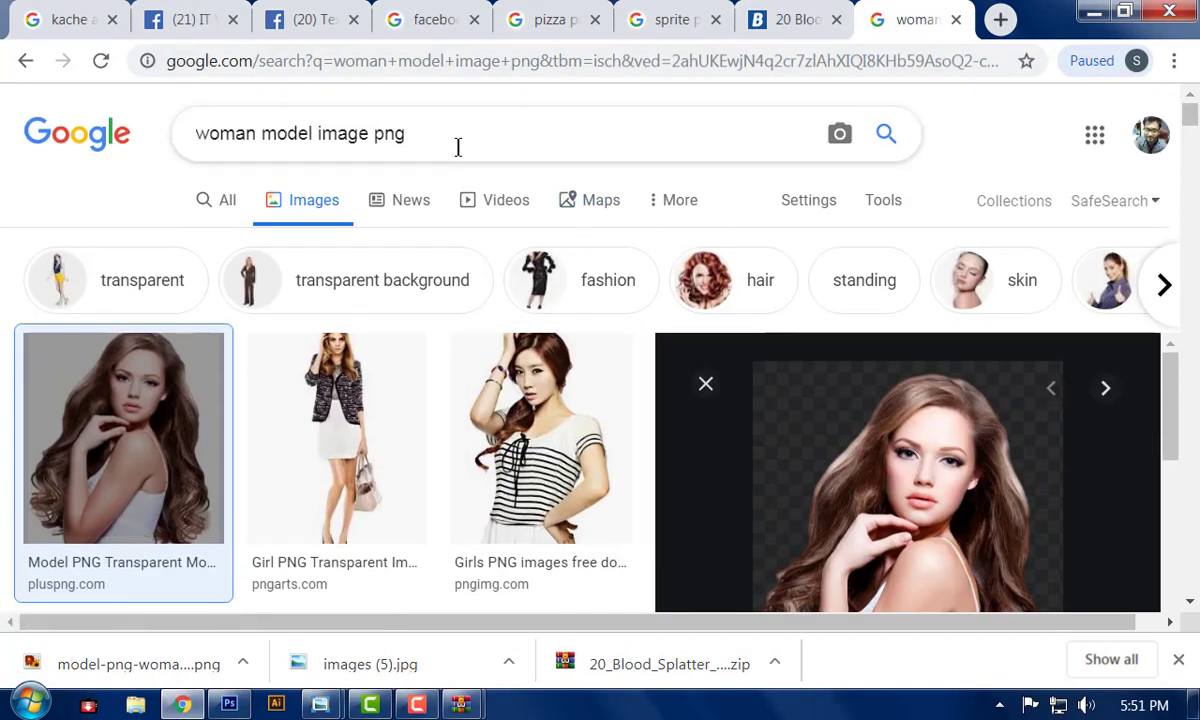
key("ctrl+a")
type("sh")
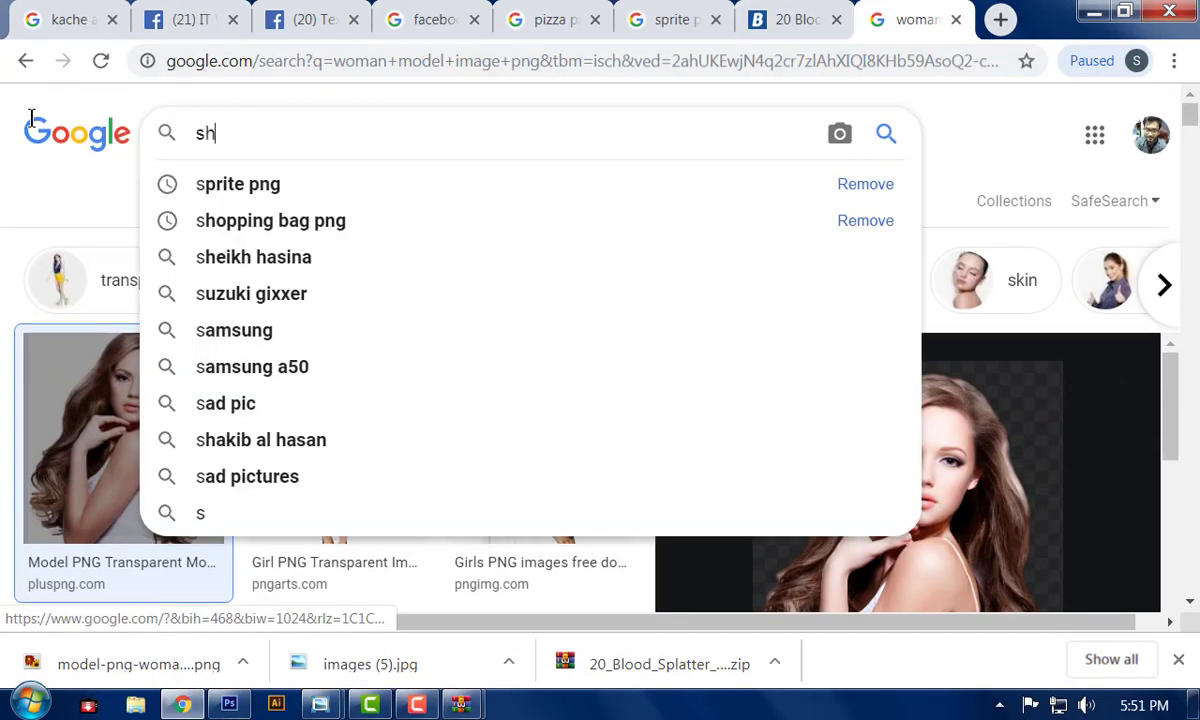
key("BackSpace")
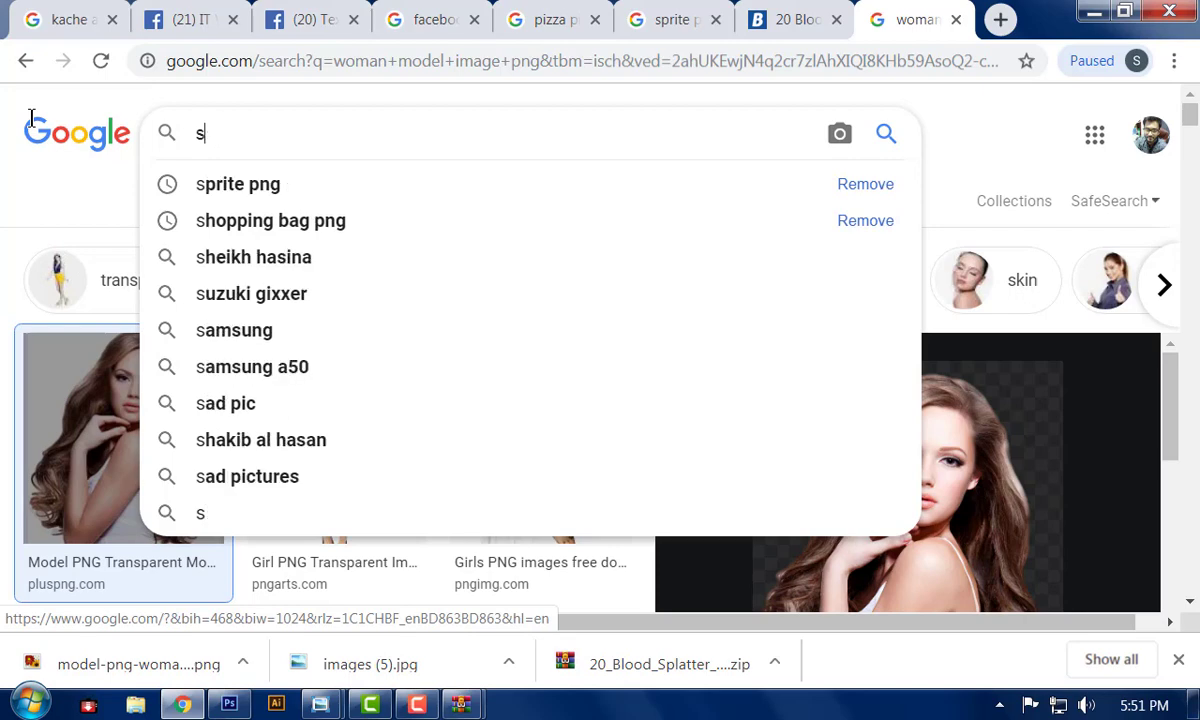
type("oap")
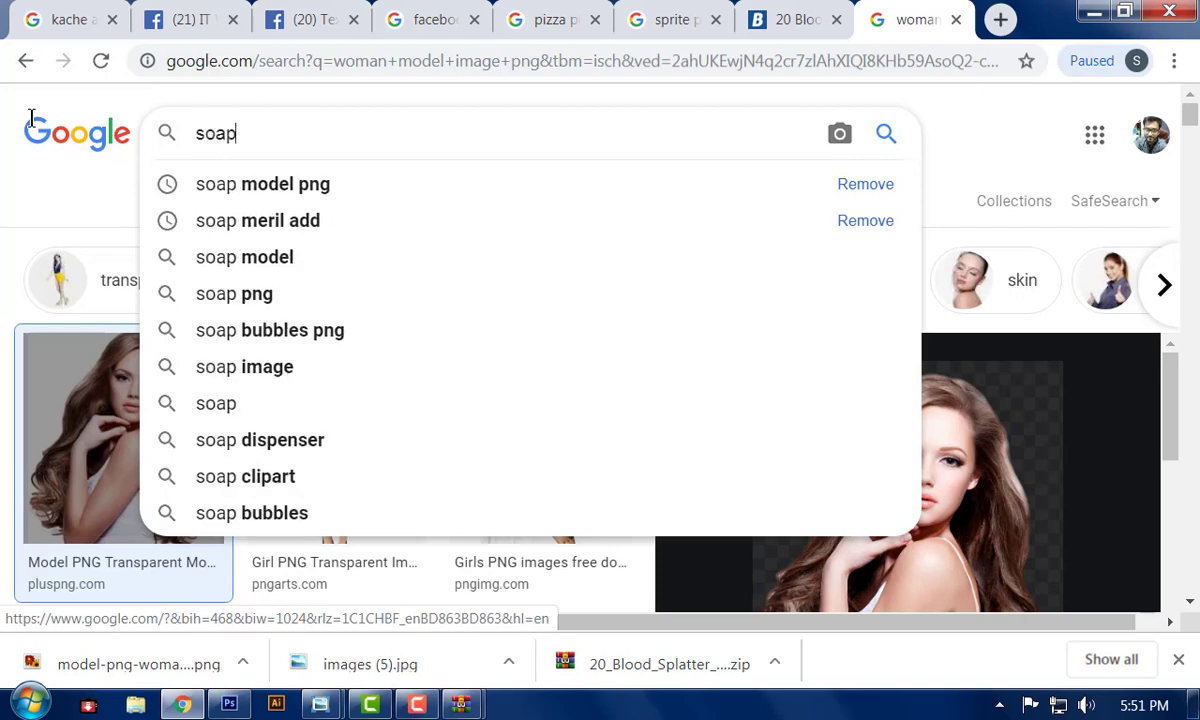
left_click(265, 302)
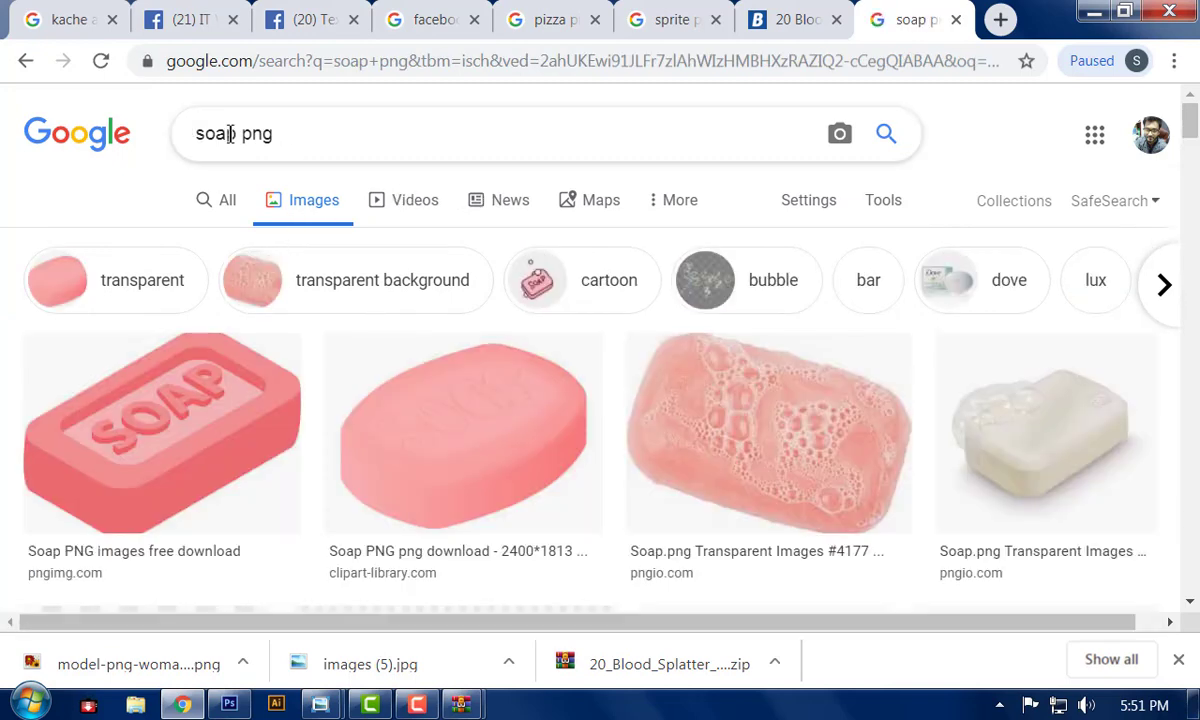
- Refine the image search to "soap meril png" and open the Meril milk soap image from fairnessbd.com
left_click(270, 134)
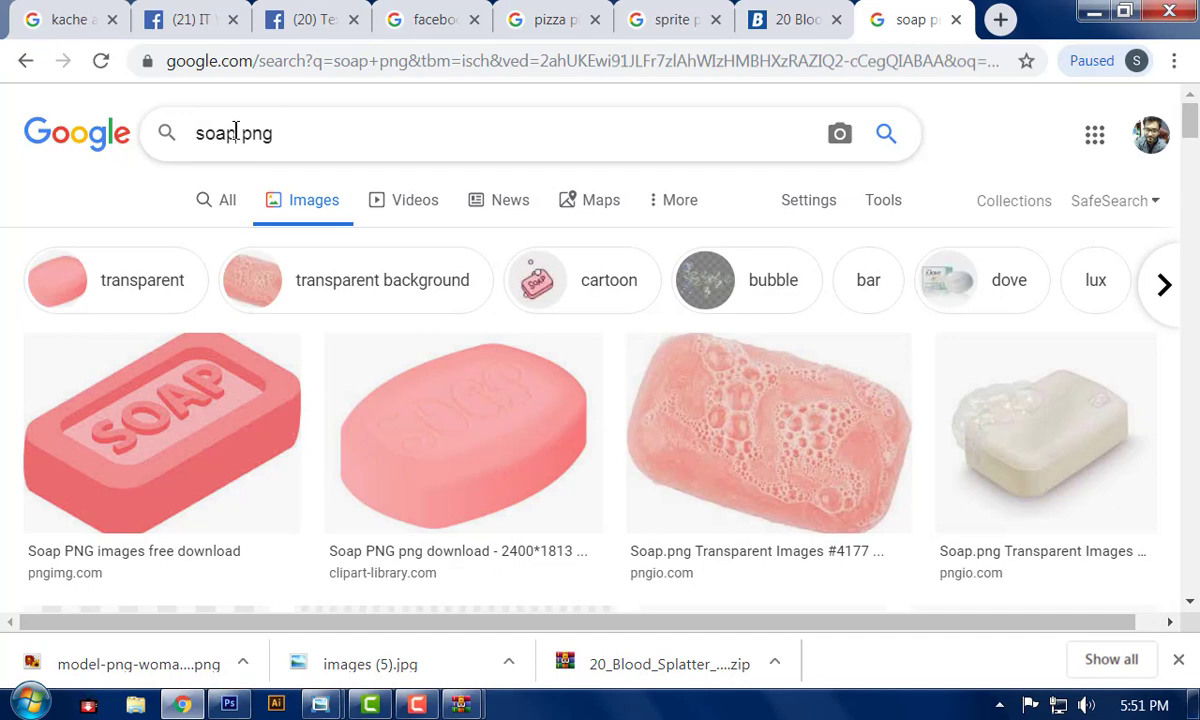
left_click(235, 133)
type("meril")
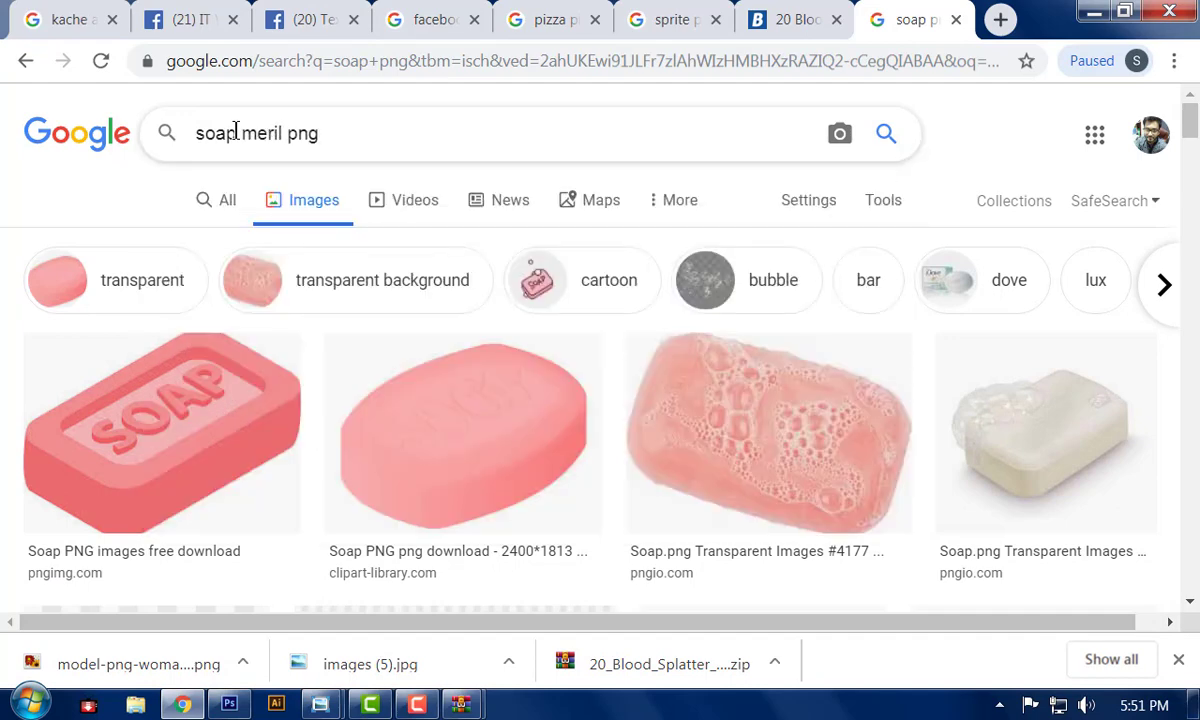
key("Return")
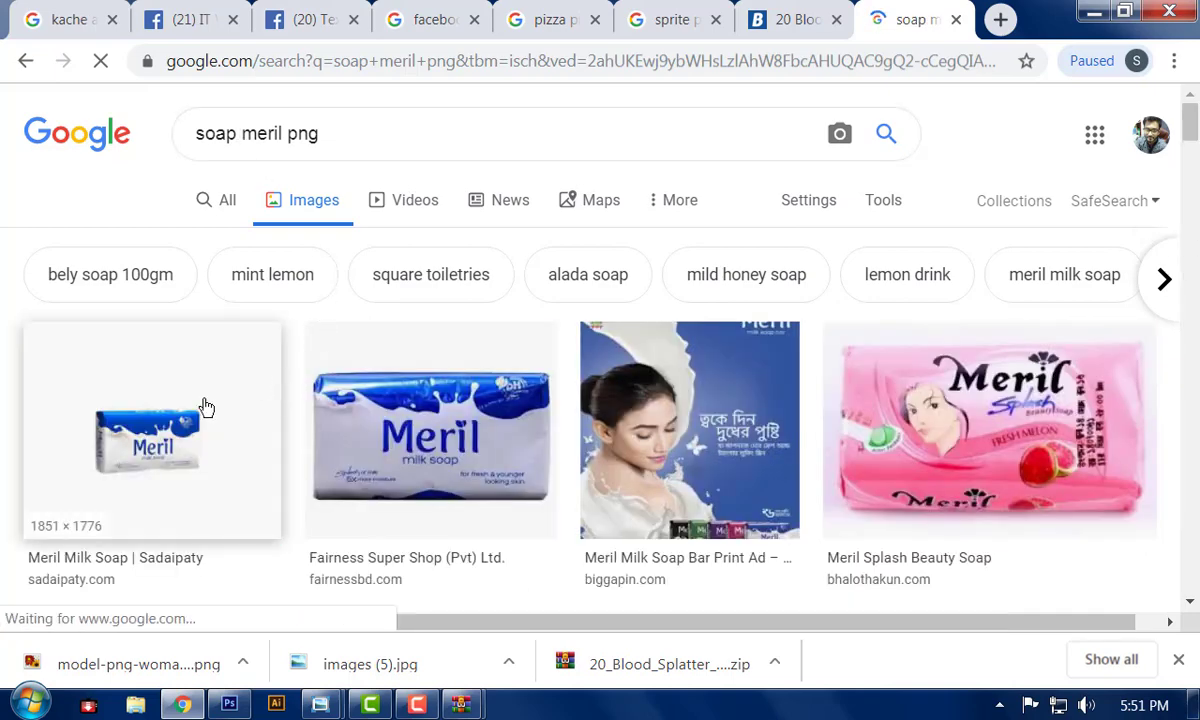
left_click(462, 418)
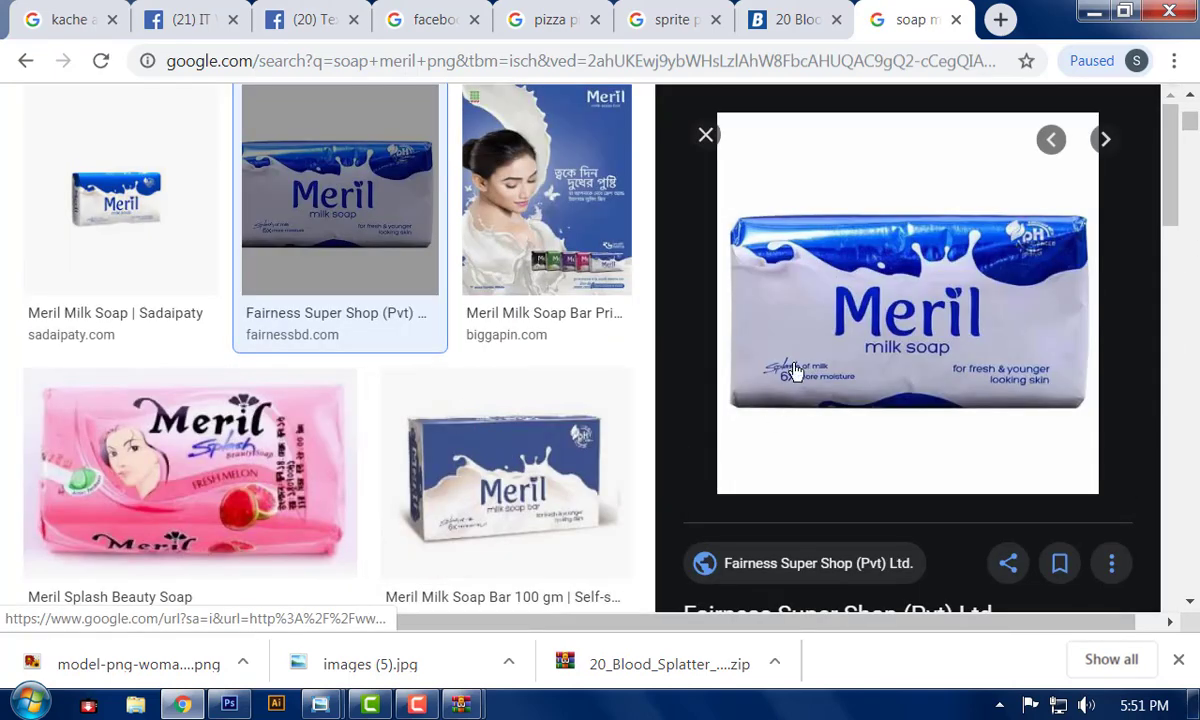
- Save the previewed Meril milk soap image to the Desktop as images (6).jpg and place it in Photoshop's Untitled-1 document
right_click(857, 268)
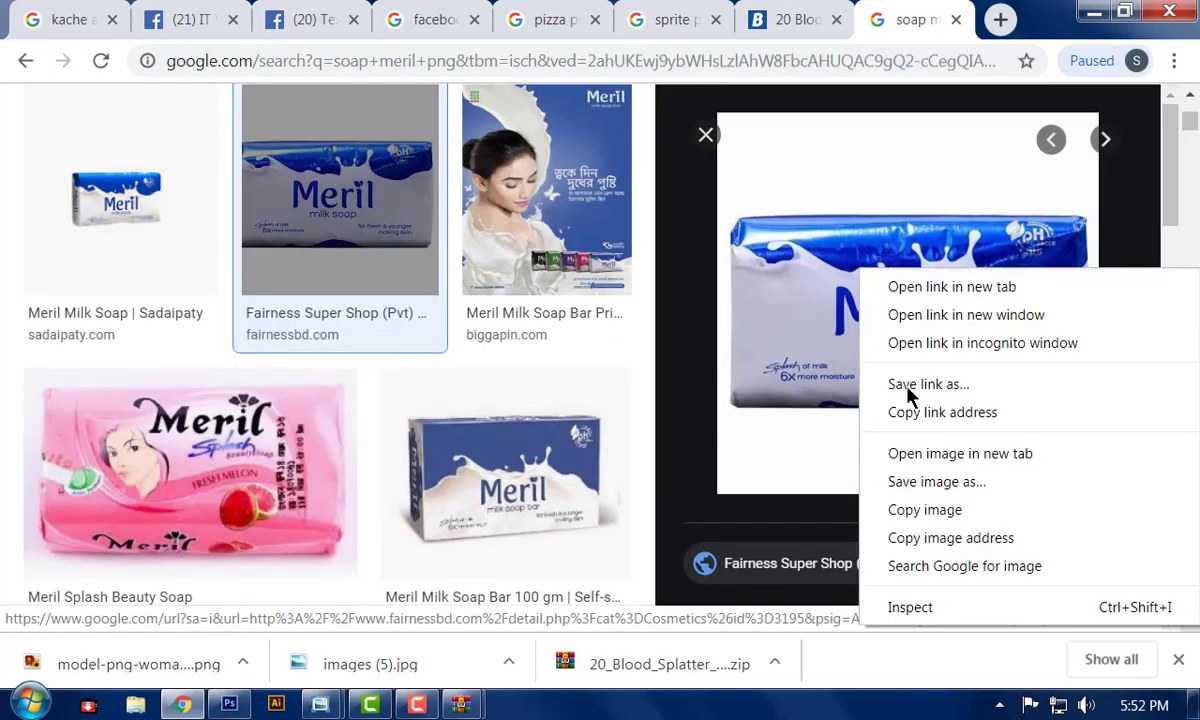
left_click(930, 482)
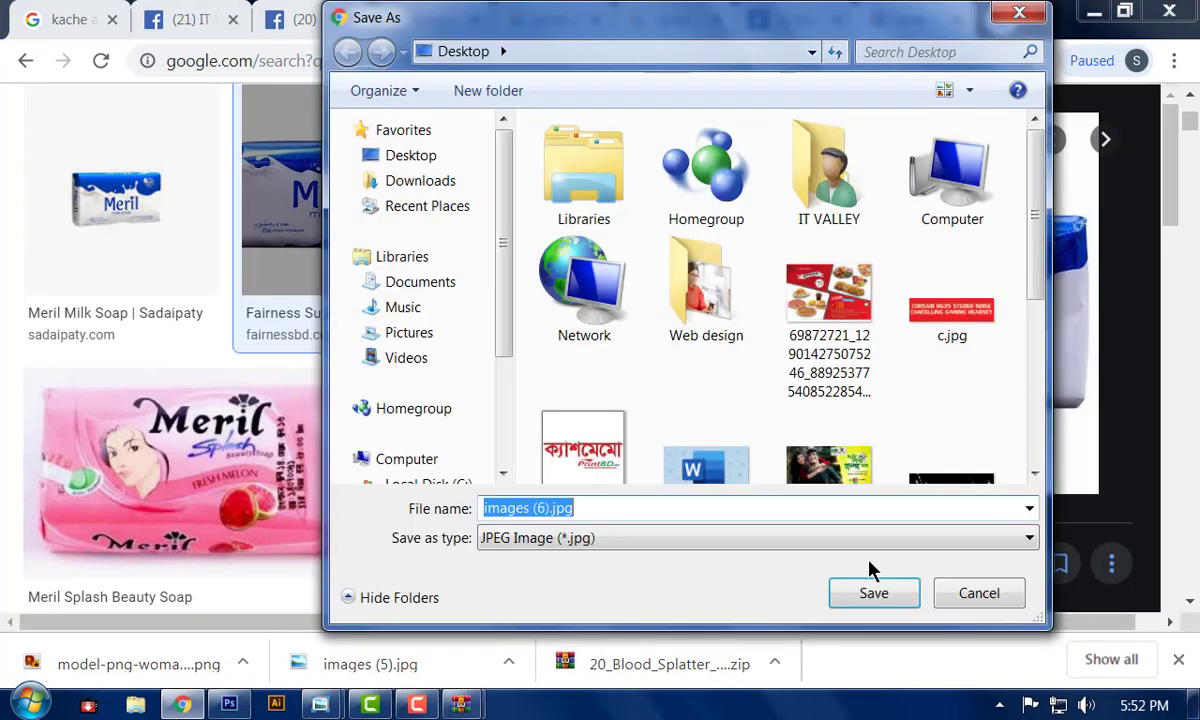
left_click(870, 593)
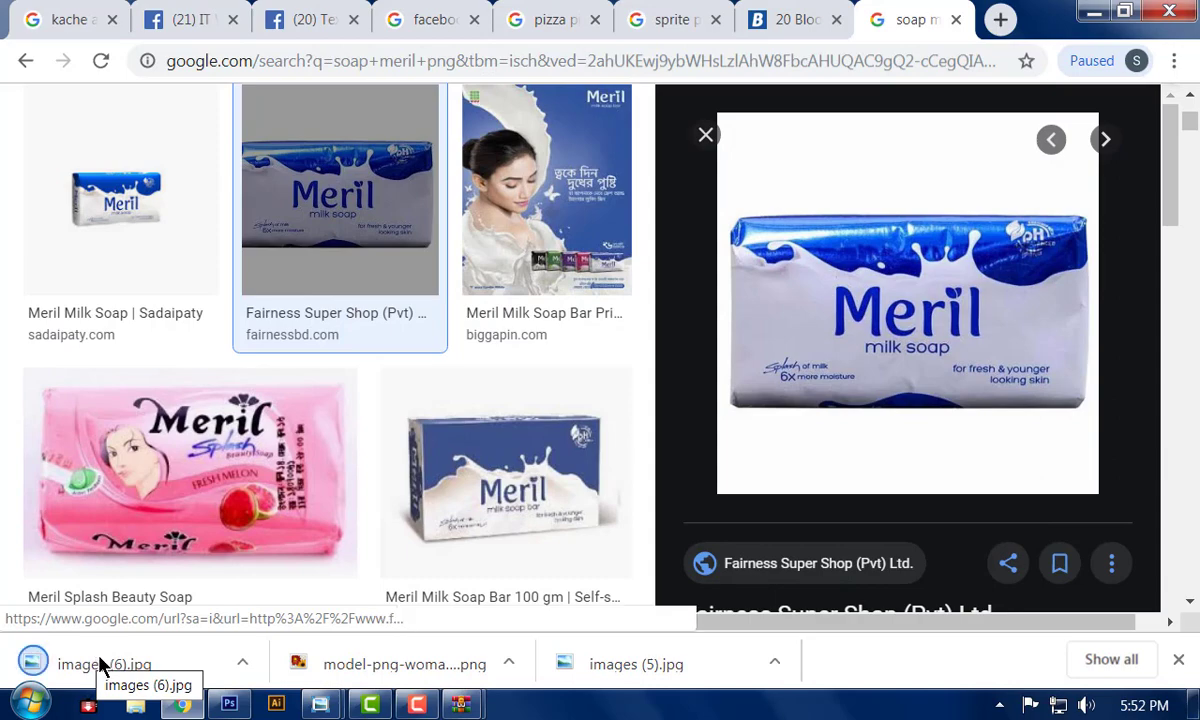
left_click_drag(97, 664, 528, 462)
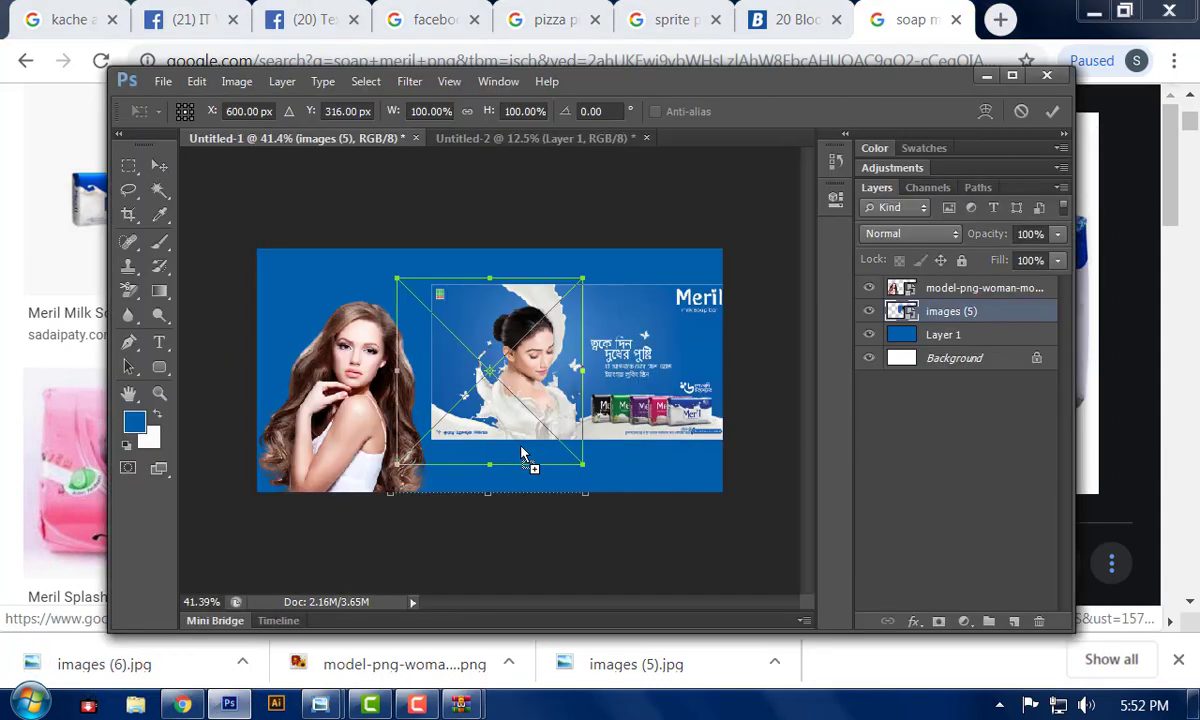
key("Return")
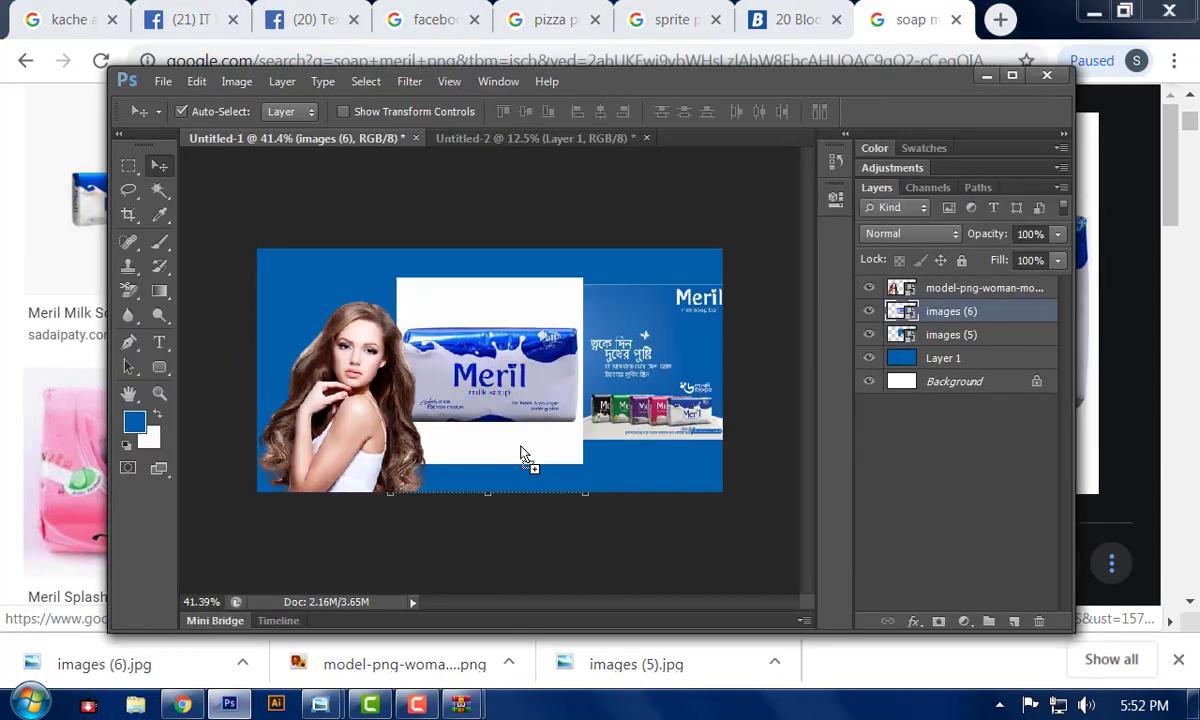
- Switch back to Chrome and search Google Images for "meril logo png"
left_click(182, 706)
scroll(498, 300, "up", 3)
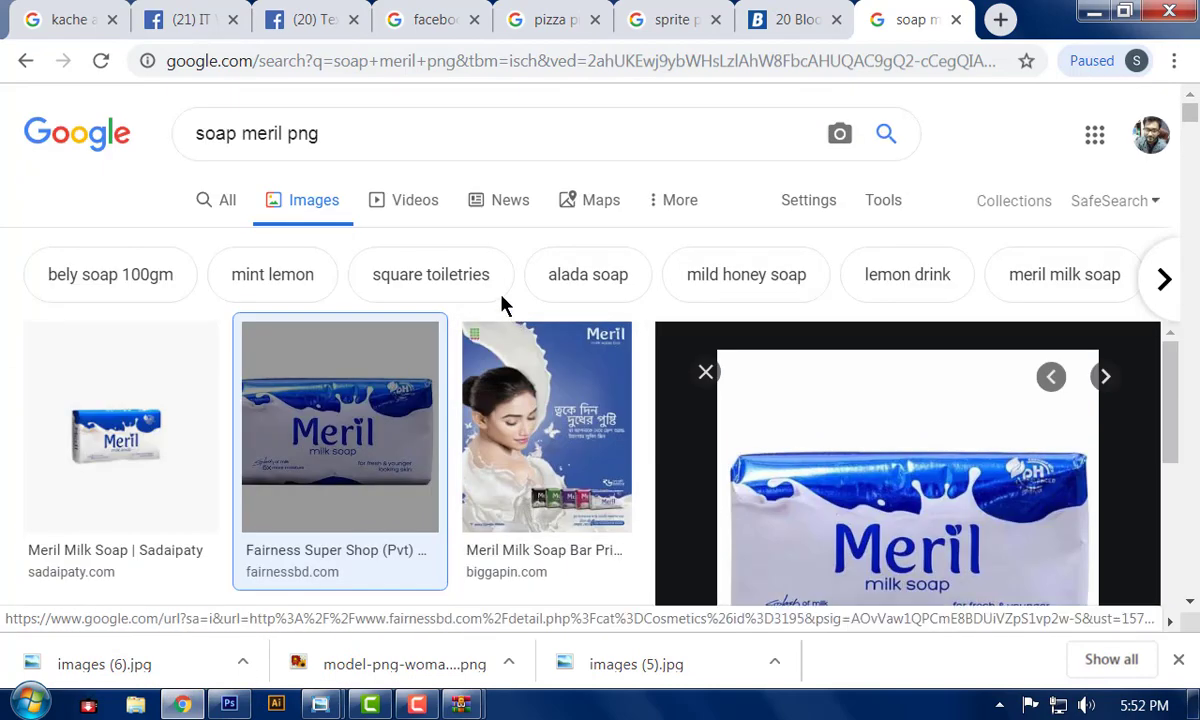
left_click_drag(243, 133, 122, 133)
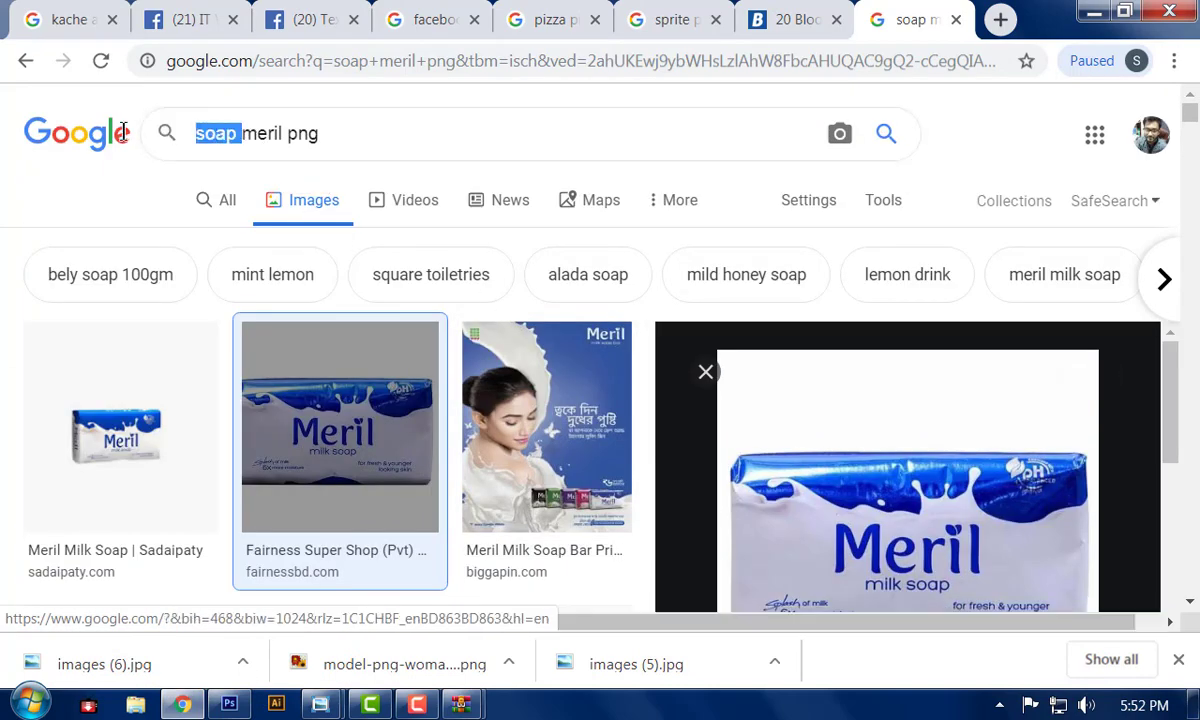
key("BackSpace")
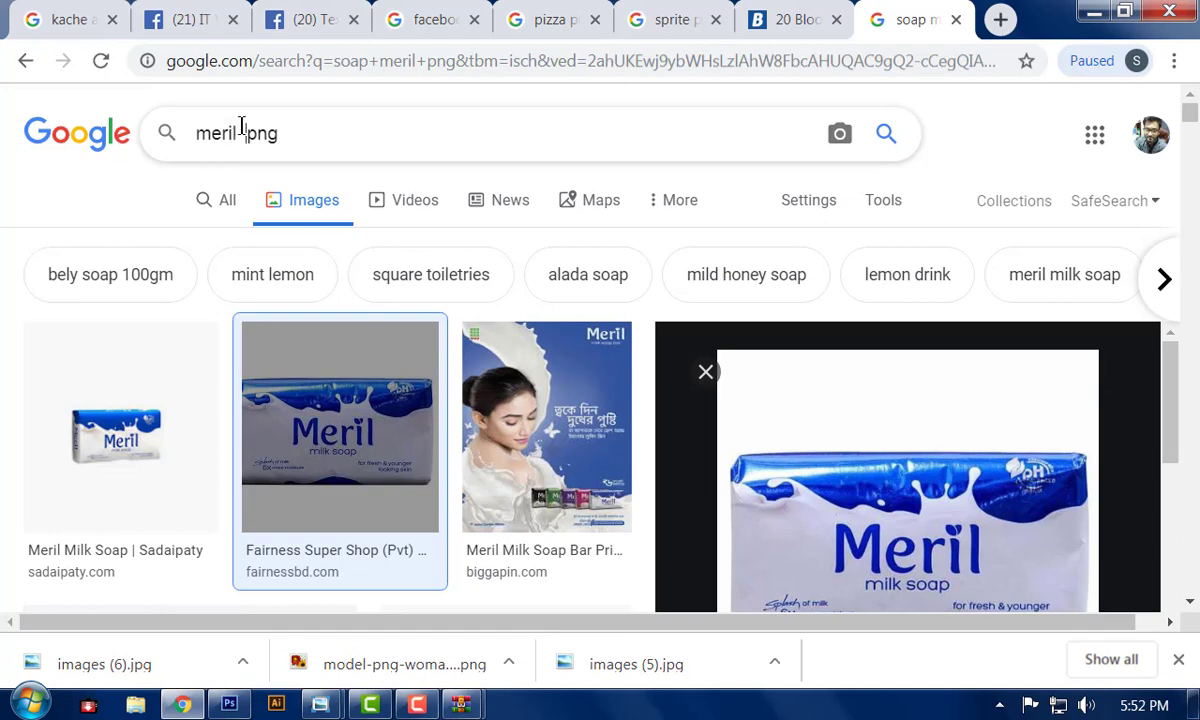
type("logfo")
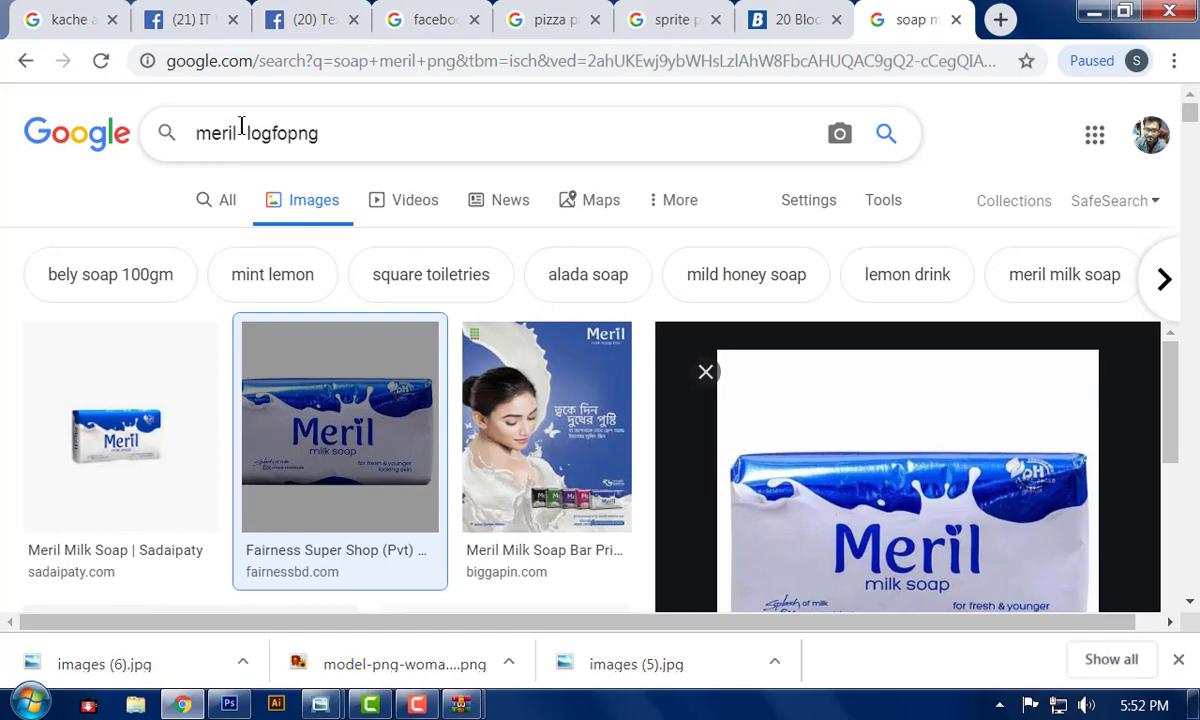
key("BackSpace")
type("o")
key("BackSpace")
key("BackSpace")
key("BackSpace")
type("o")
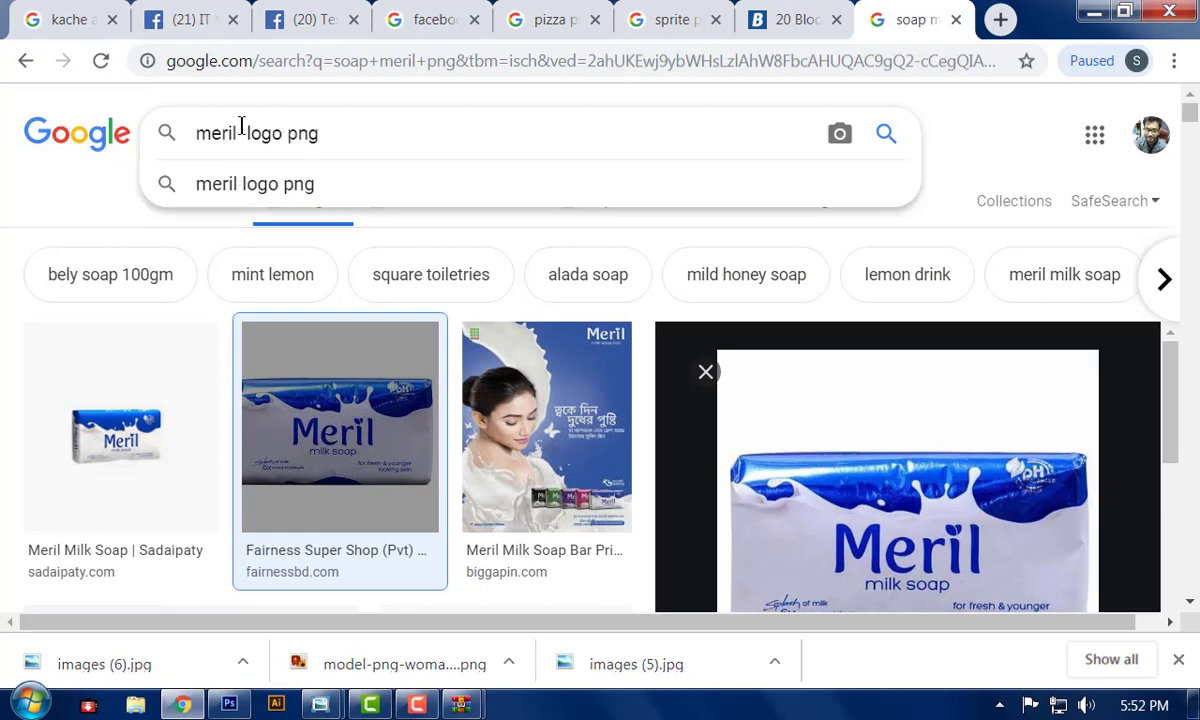
key("Return")
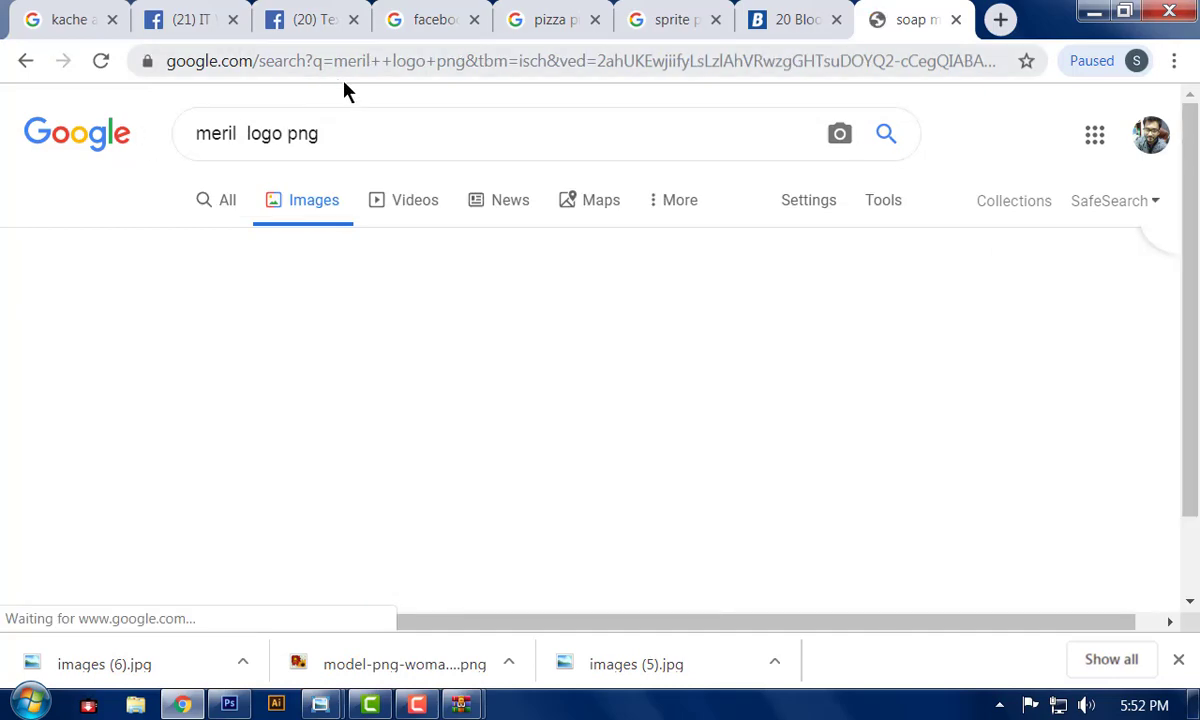
- Find the blue Meril logo from the Facebook shop and save it to the Desktop as images (7).jpg
scroll(779, 471, "down", 15)
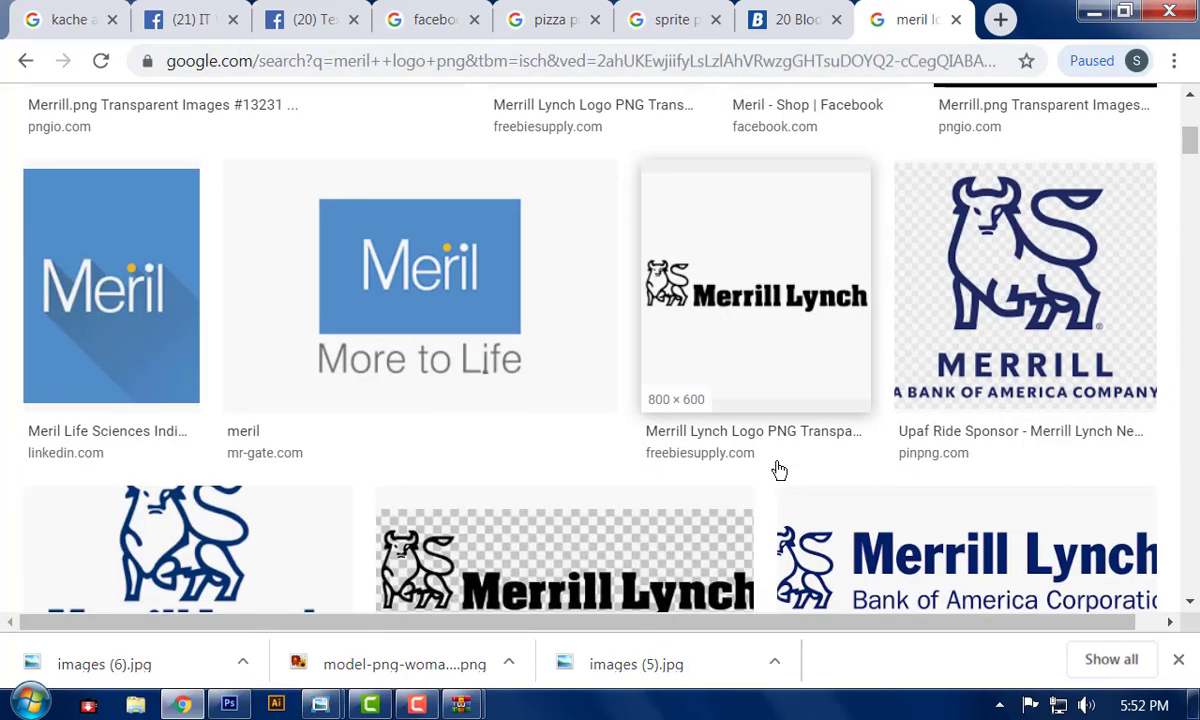
scroll(660, 423, "down", 5)
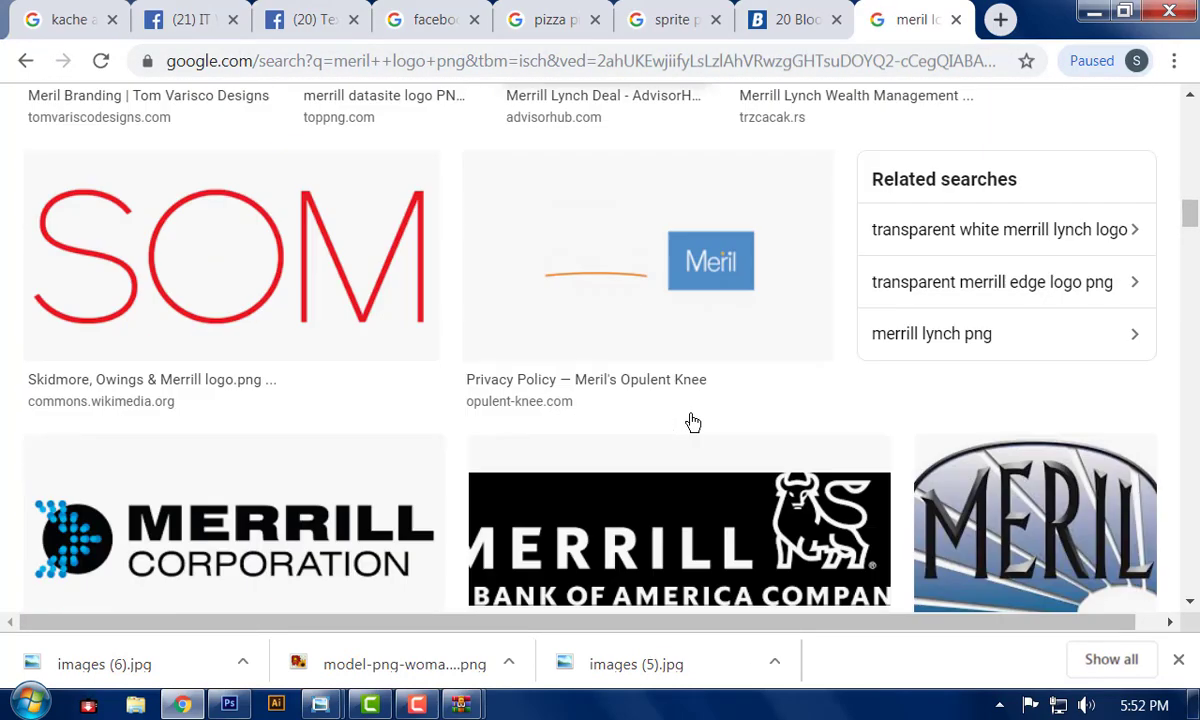
scroll(691, 423, "up", 20)
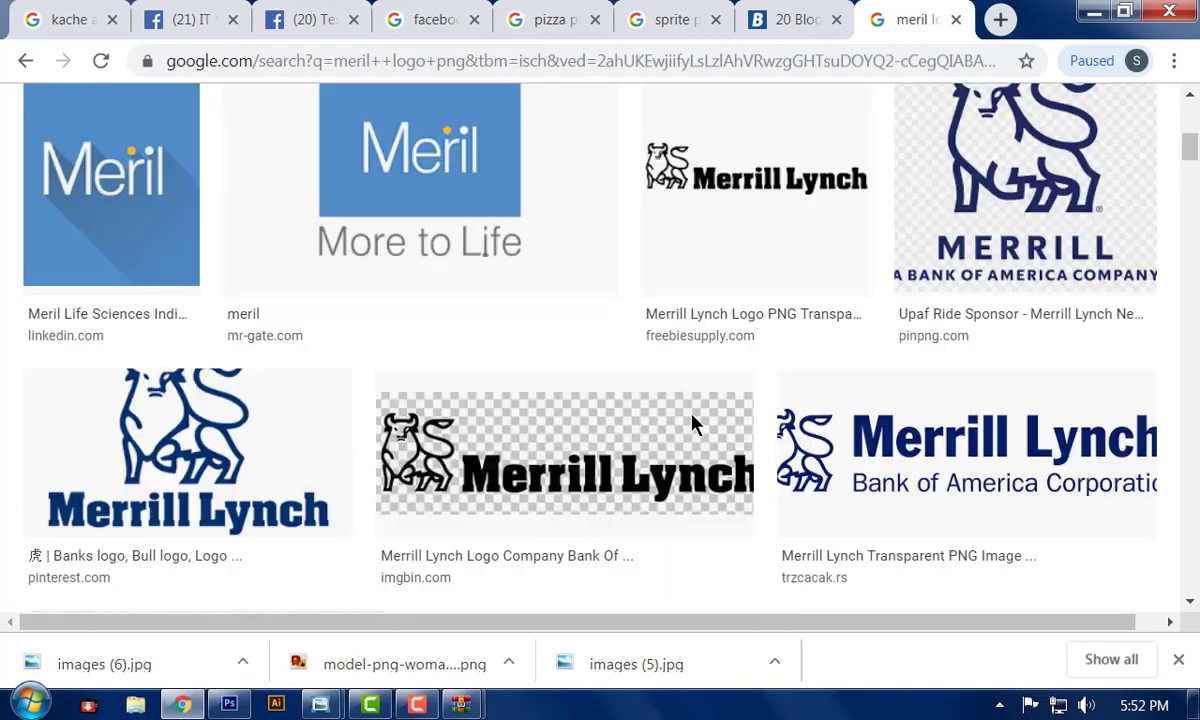
left_click(820, 451)
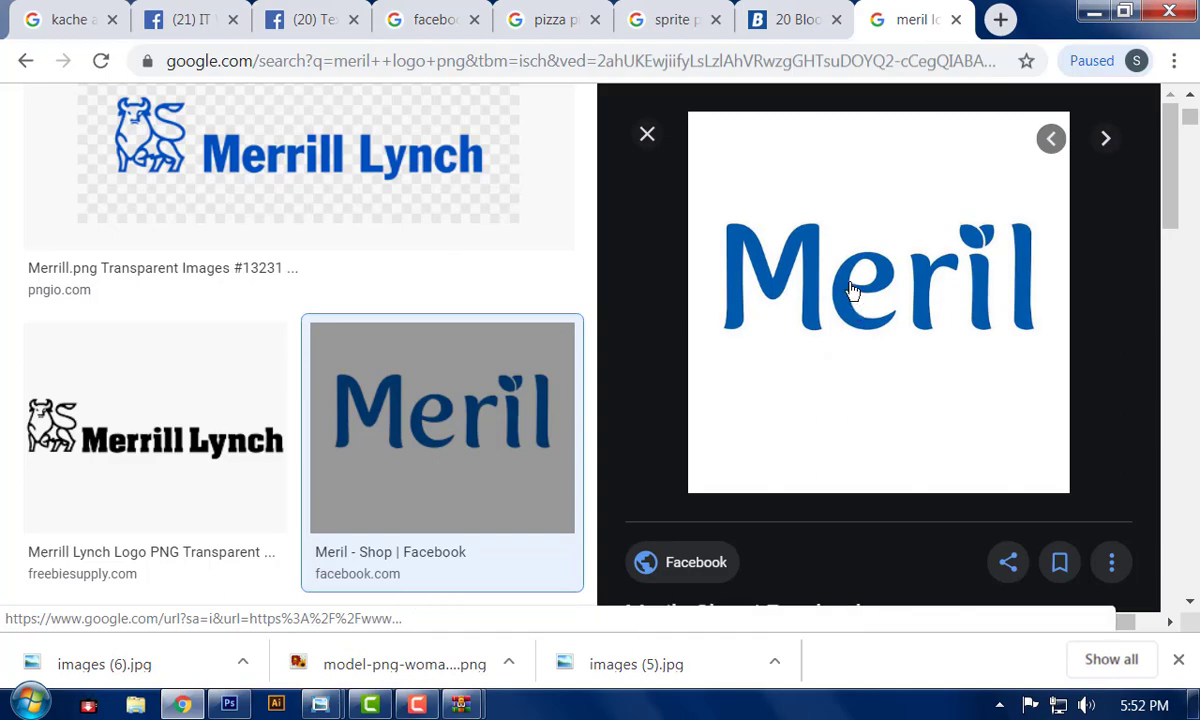
right_click(850, 292)
left_click(911, 500)
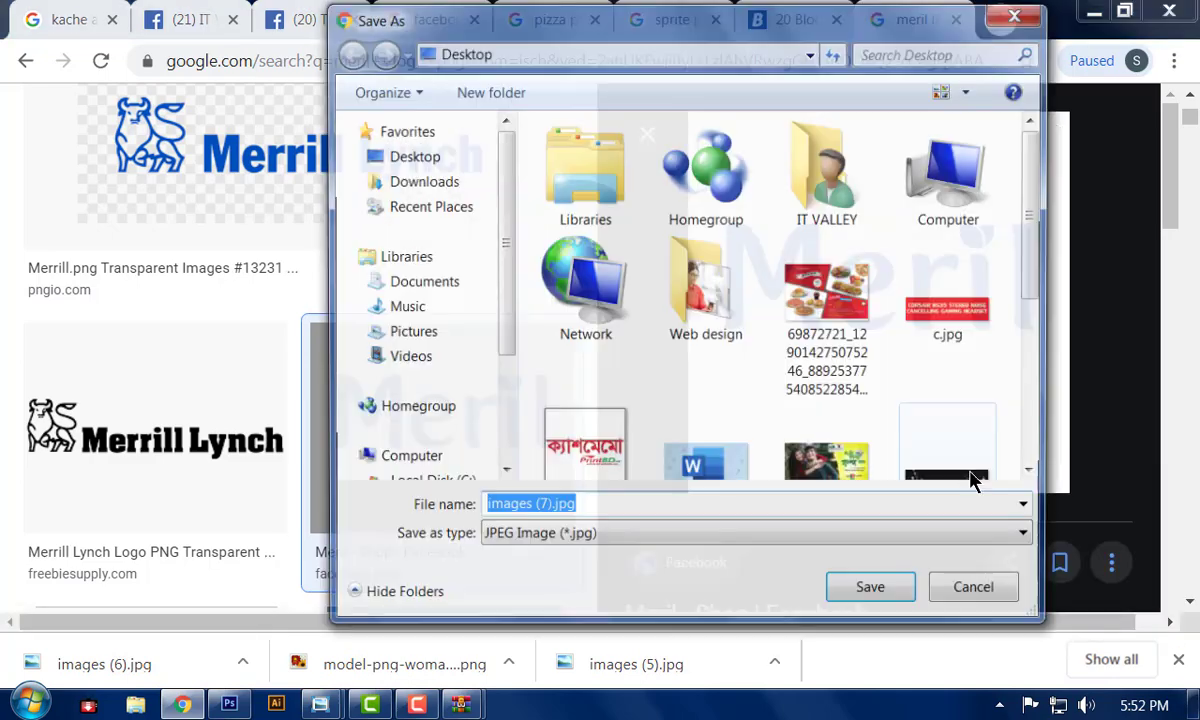
key("Return")
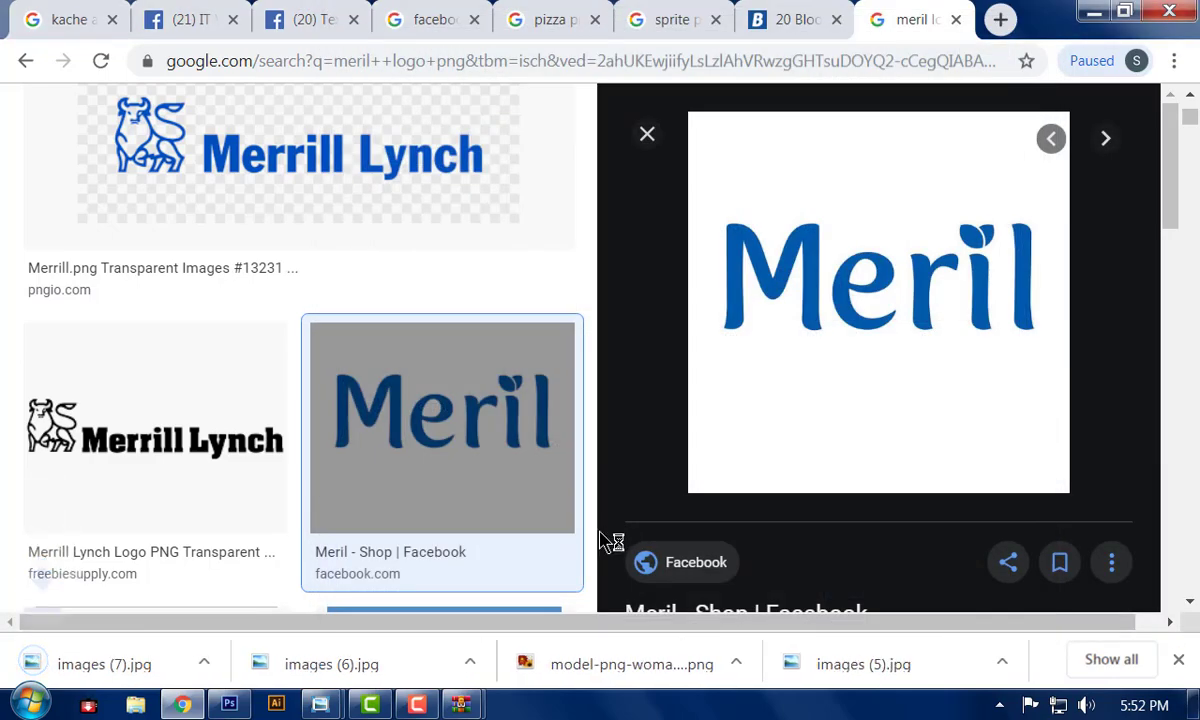
- Search Google Images for "milk splash png hd"
scroll(479, 453, "up", 3)
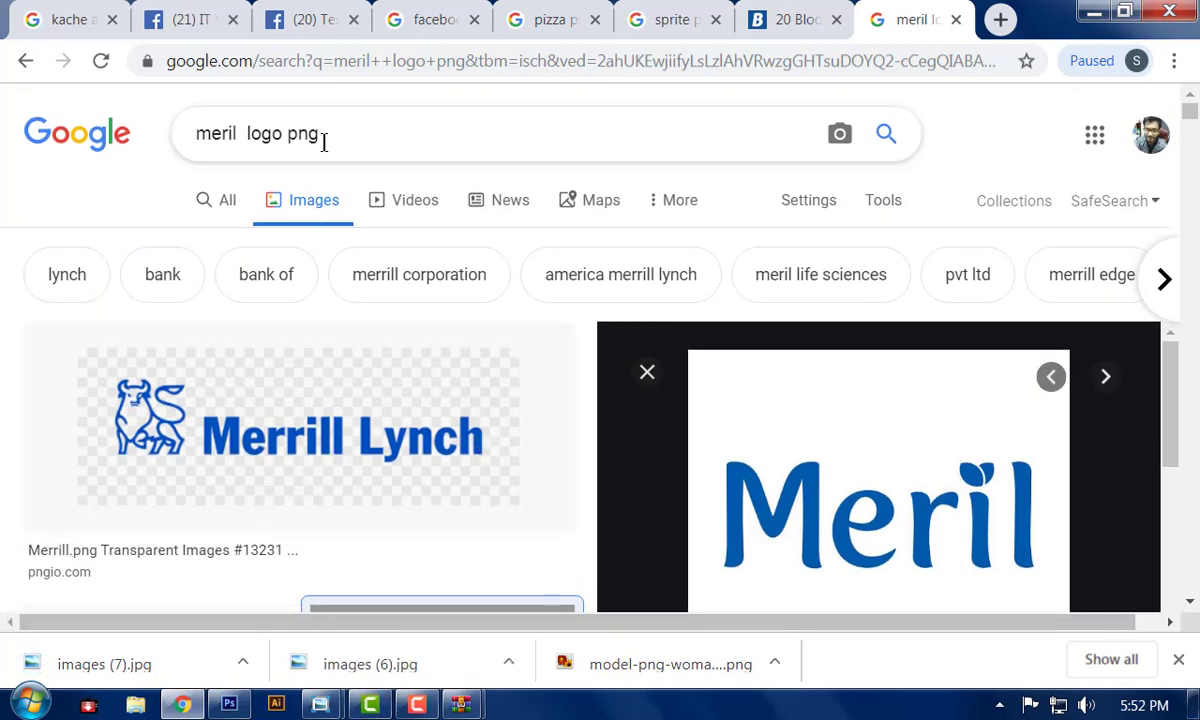
left_click_drag(284, 133, 2, 125)
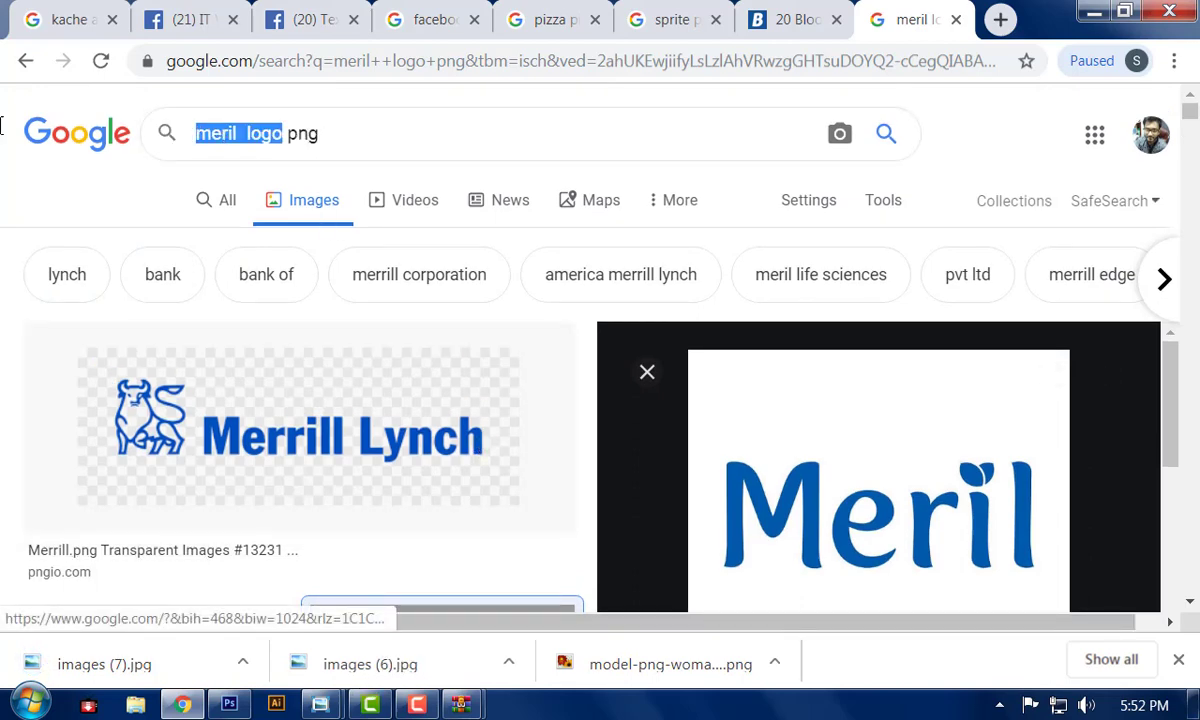
type("milk")
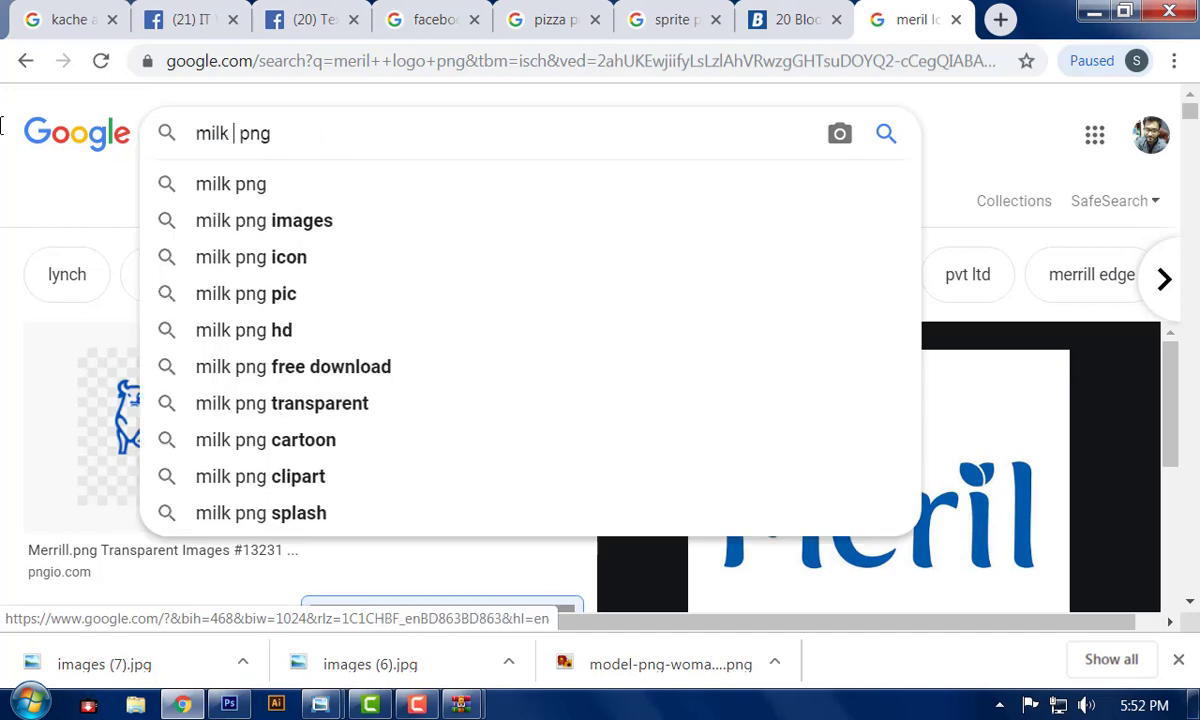
type("spl")
key("BackSpace")
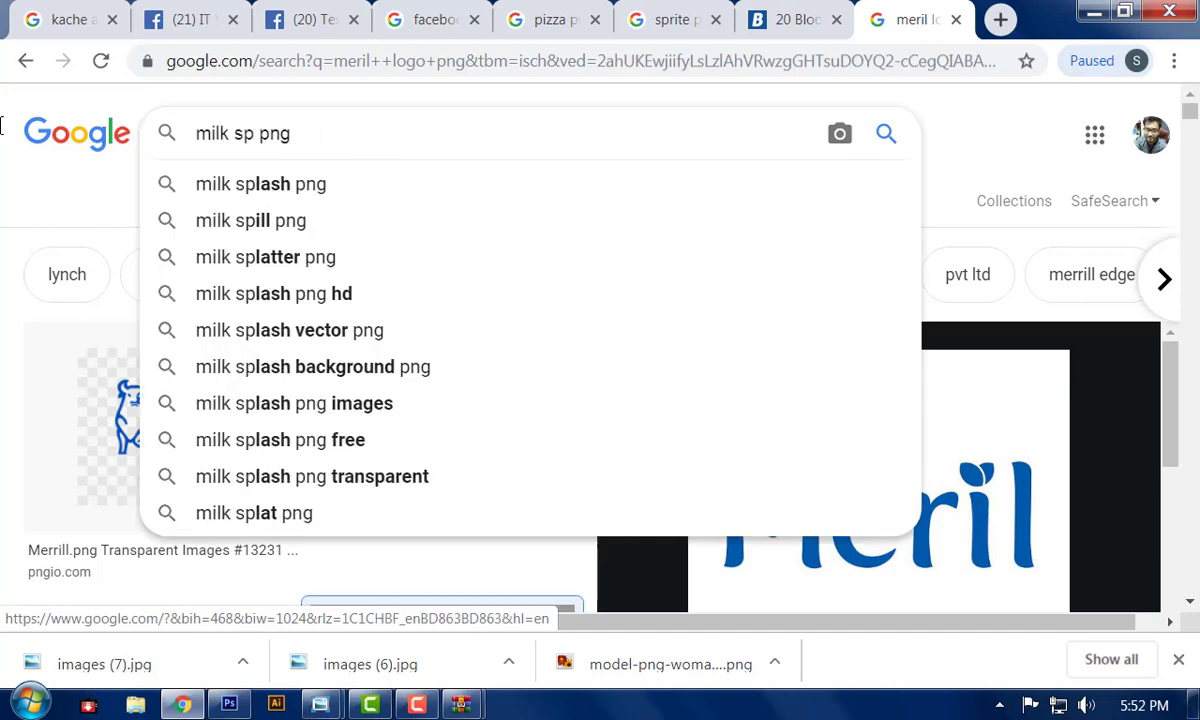
type("lash")
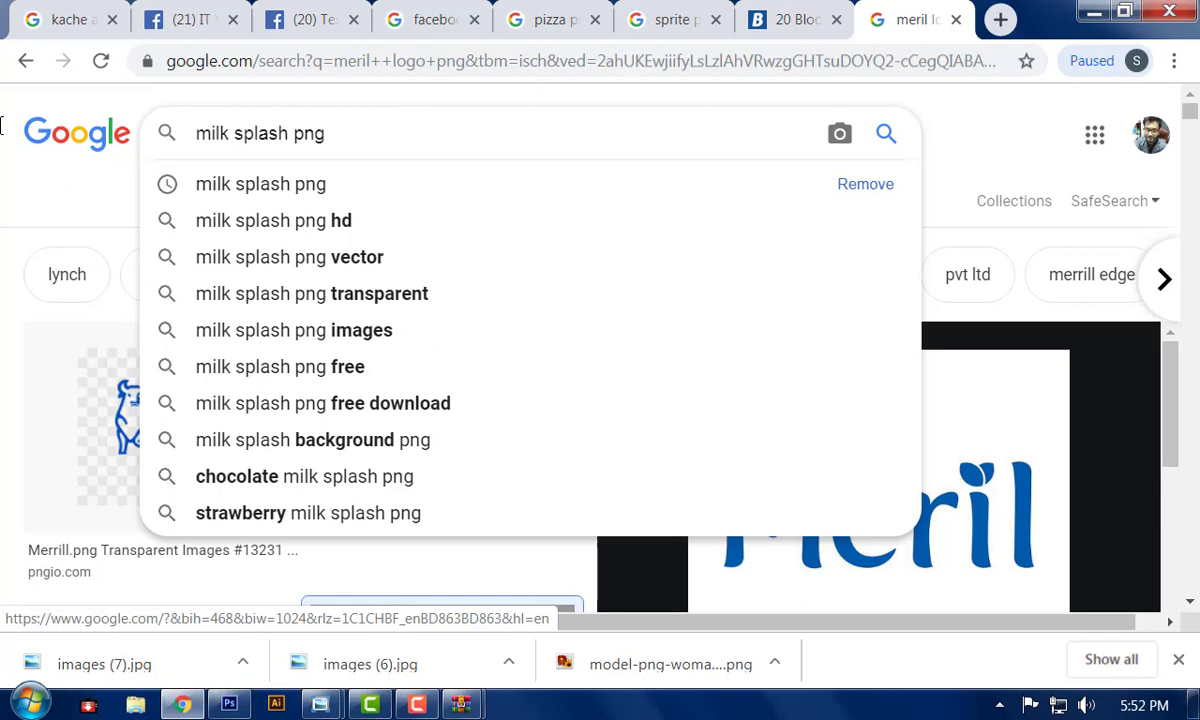
left_click(303, 220)
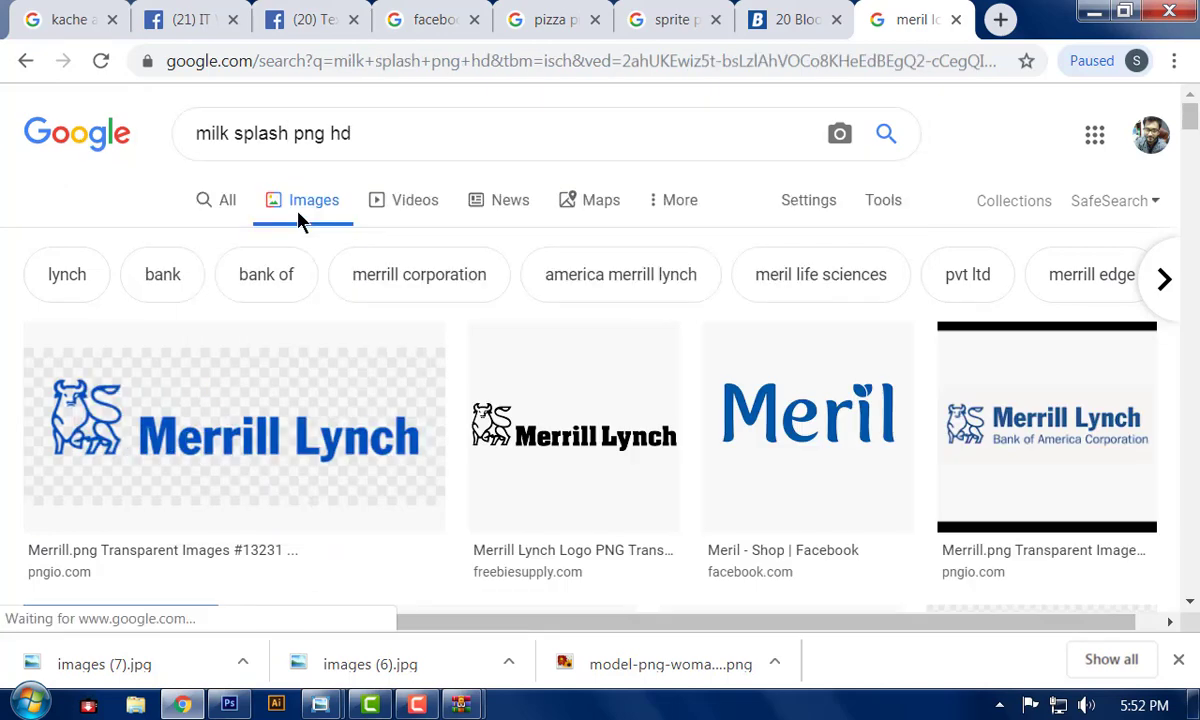
- Find the StickPNG milk splatter image and save it to the Desktop as images (8).jpg
scroll(697, 435, "down", 5)
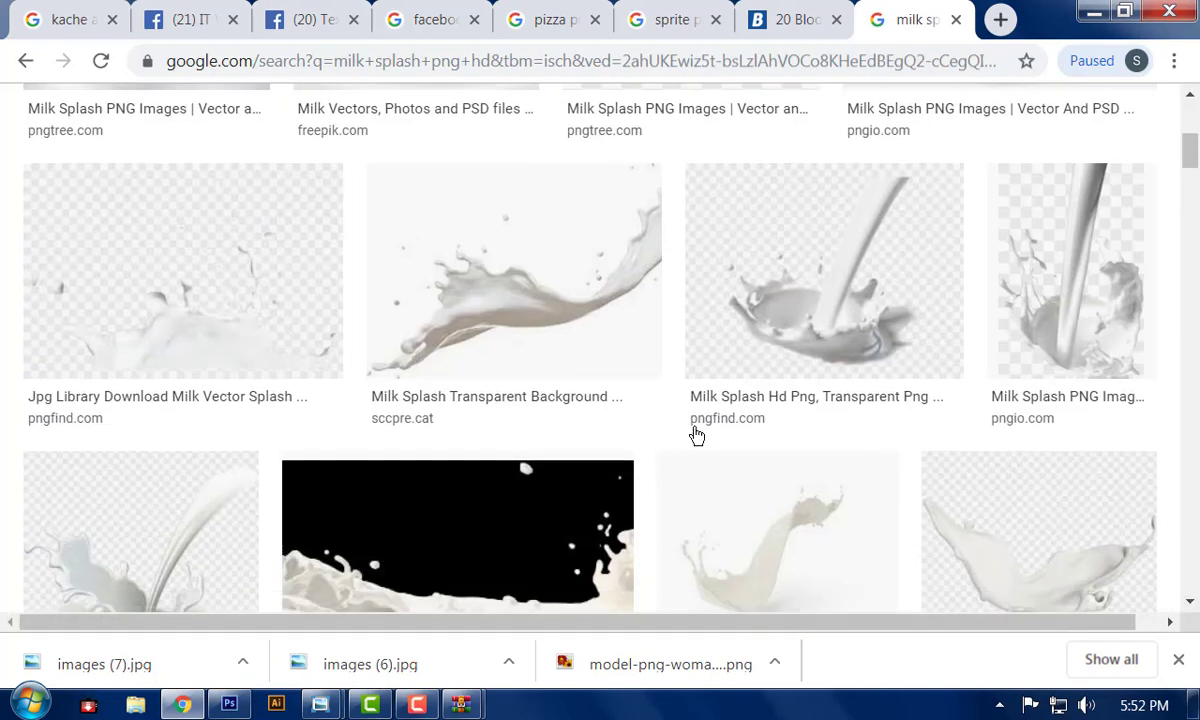
scroll(697, 435, "down", 5)
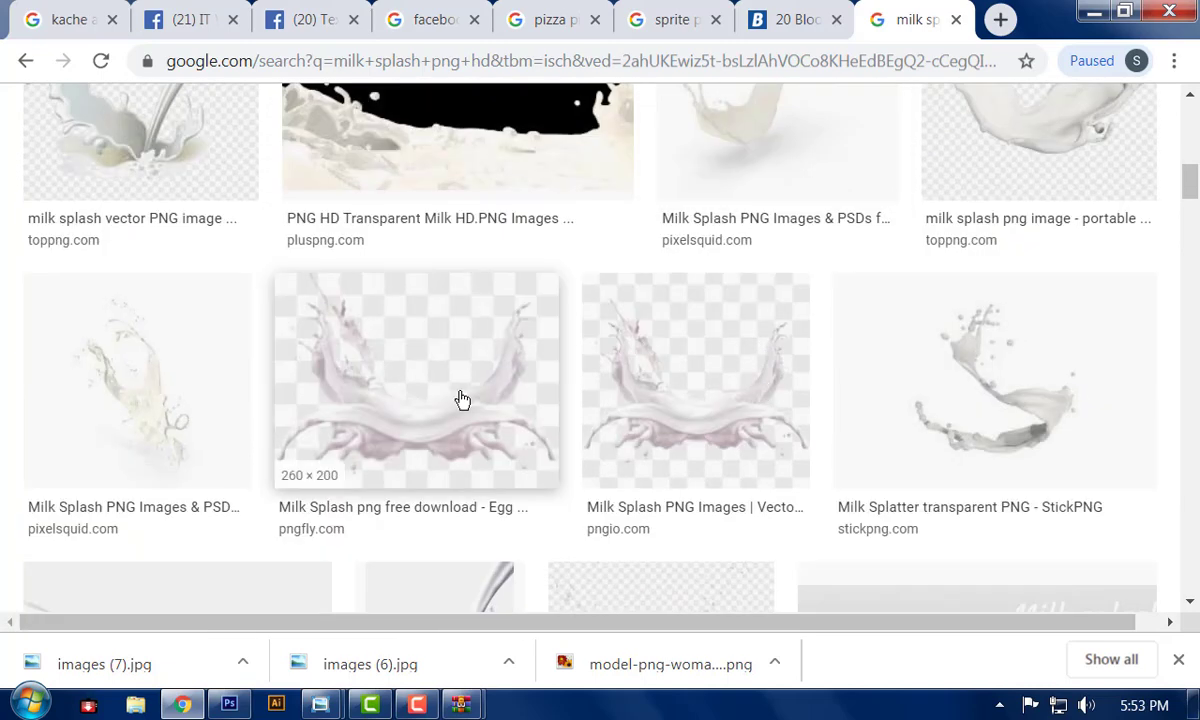
scroll(462, 400, "down", 3)
left_click(957, 217)
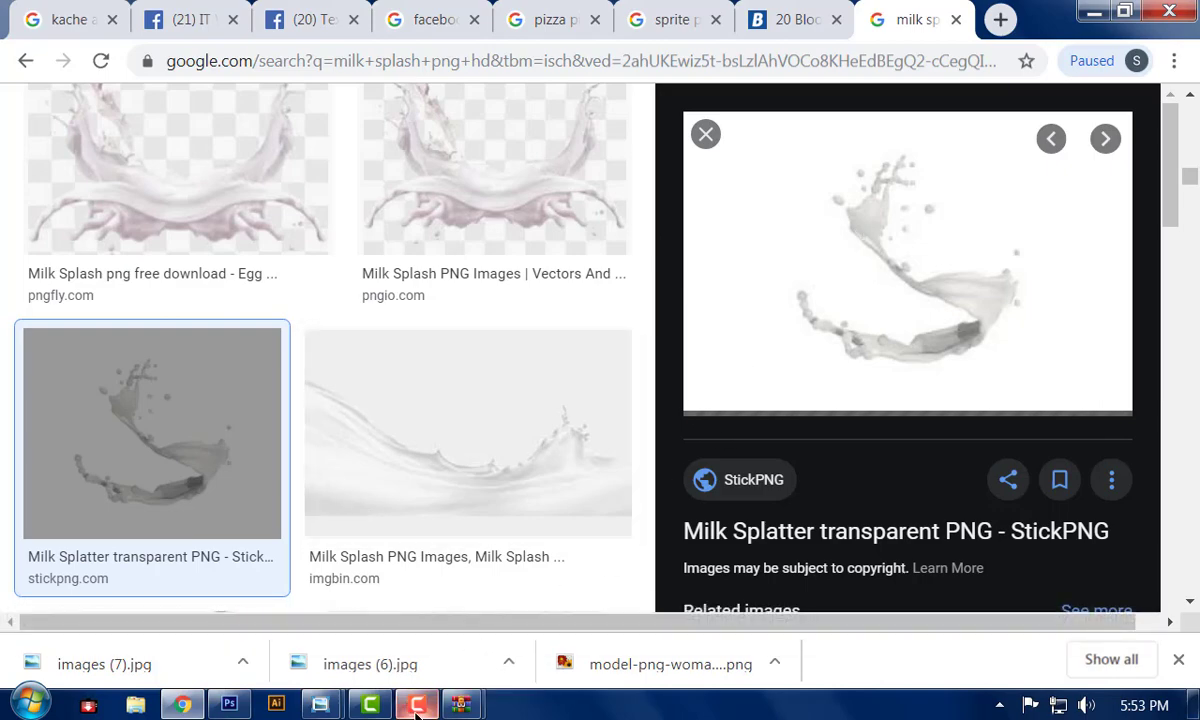
mouse_move(417, 708)
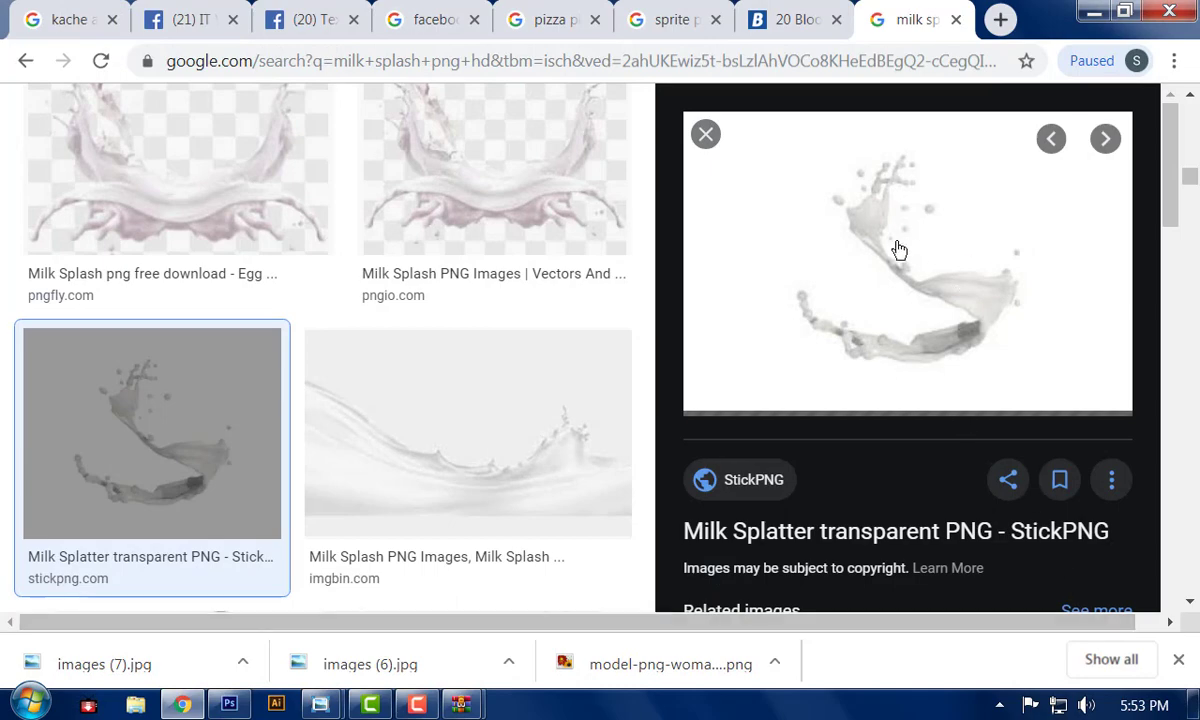
right_click(862, 247)
left_click(939, 459)
left_click(869, 590)
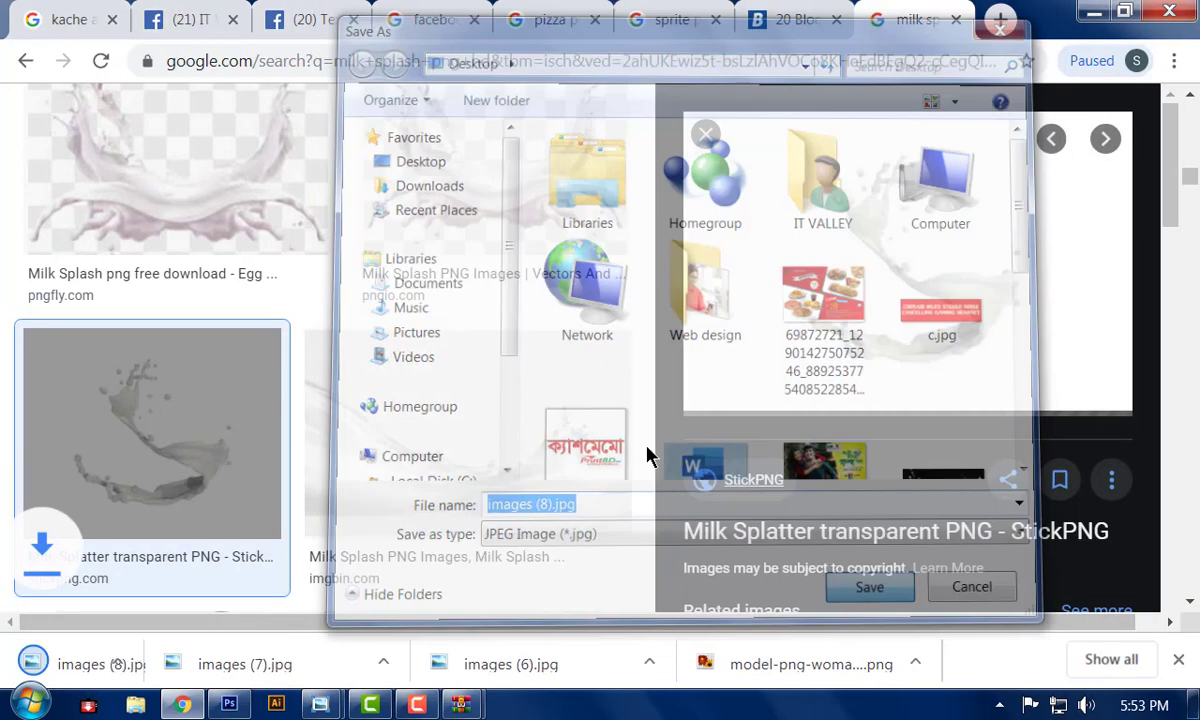
- Find the wide milk splash image from pngimg.com and save it to the Desktop as milk_PNG12722.png
scroll(583, 433, "down", 5)
scroll(583, 433, "down", 3)
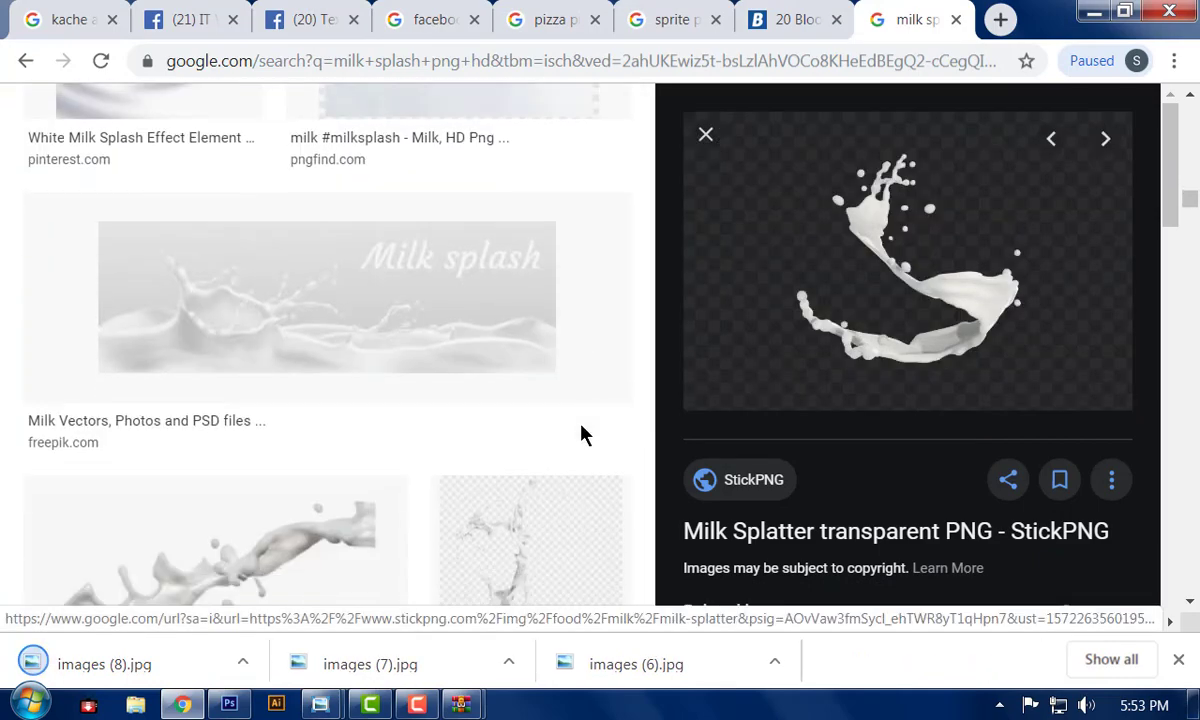
scroll(528, 402, "down", 7)
scroll(528, 402, "down", 11)
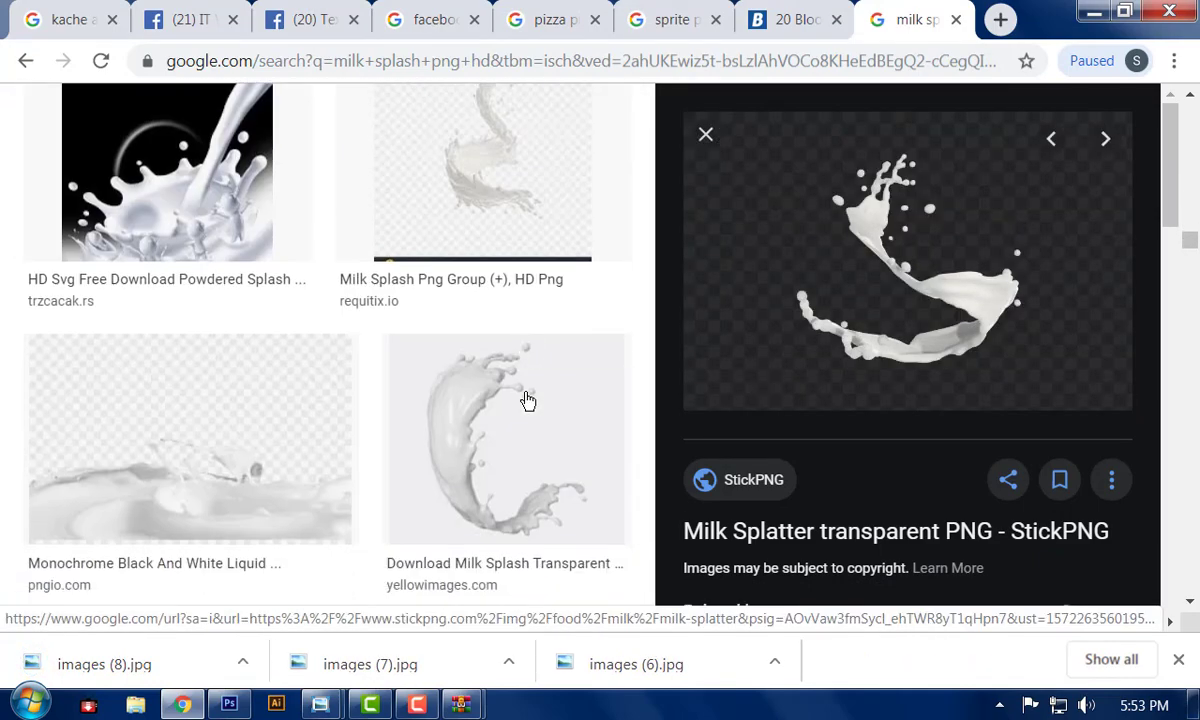
scroll(528, 400, "down", 3)
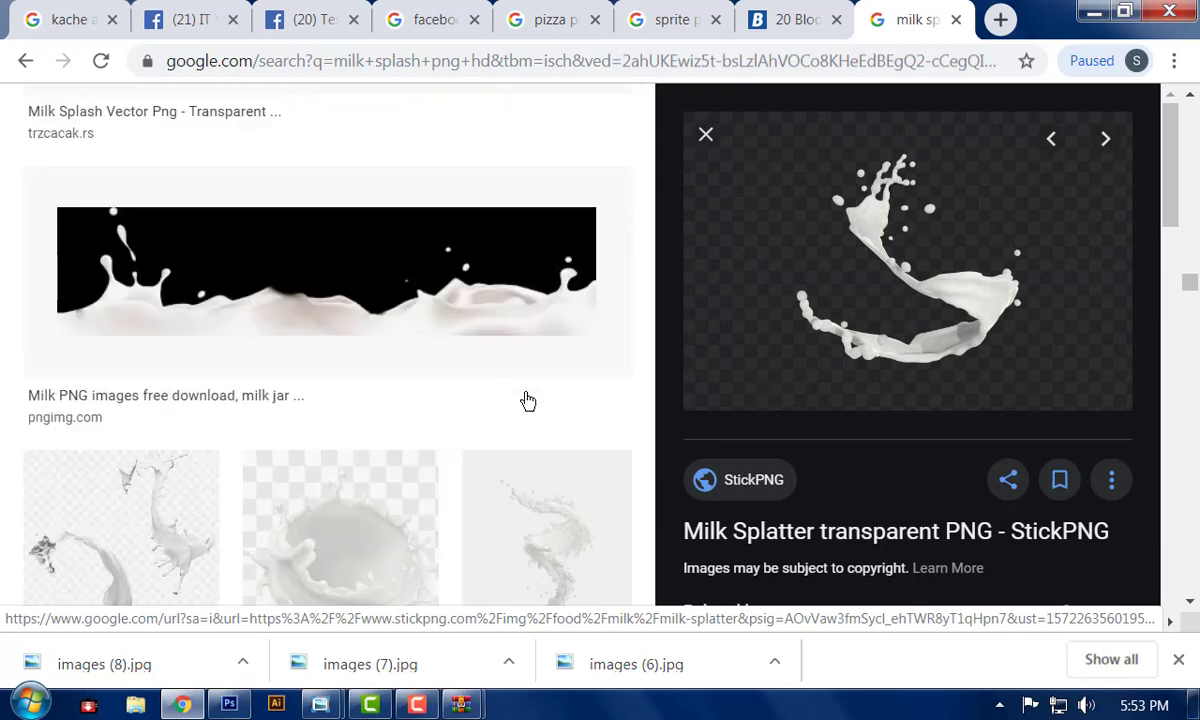
left_click(330, 330)
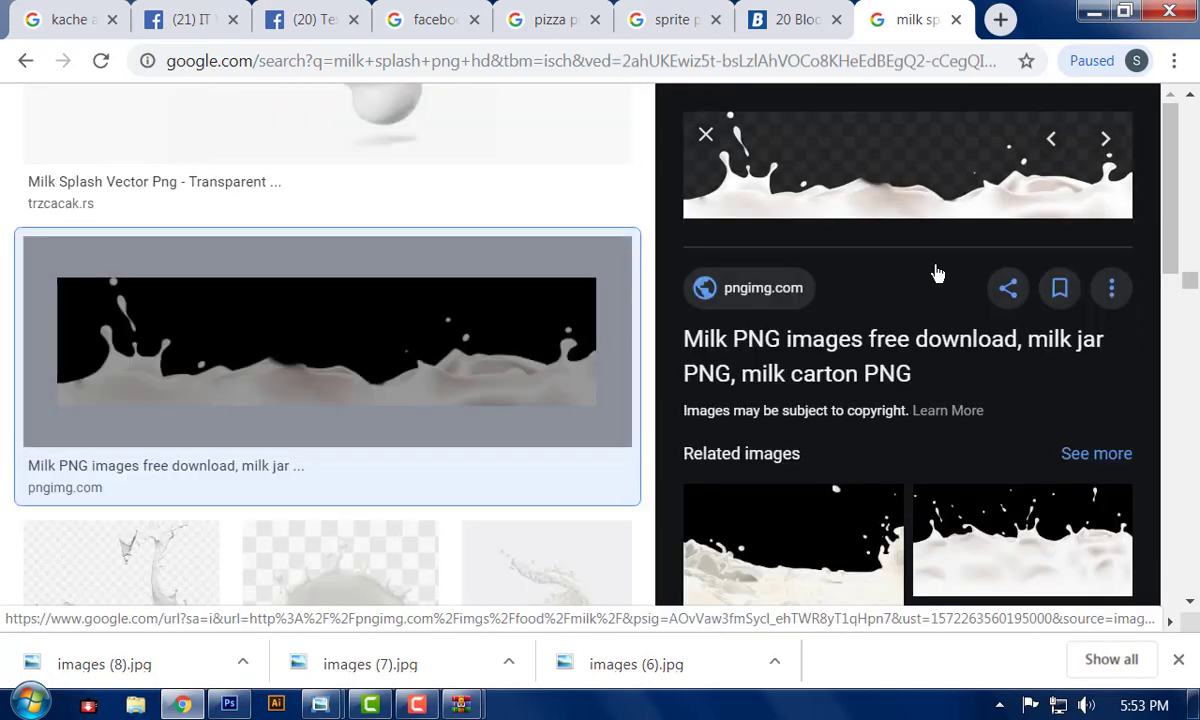
right_click(905, 167)
left_click(924, 375)
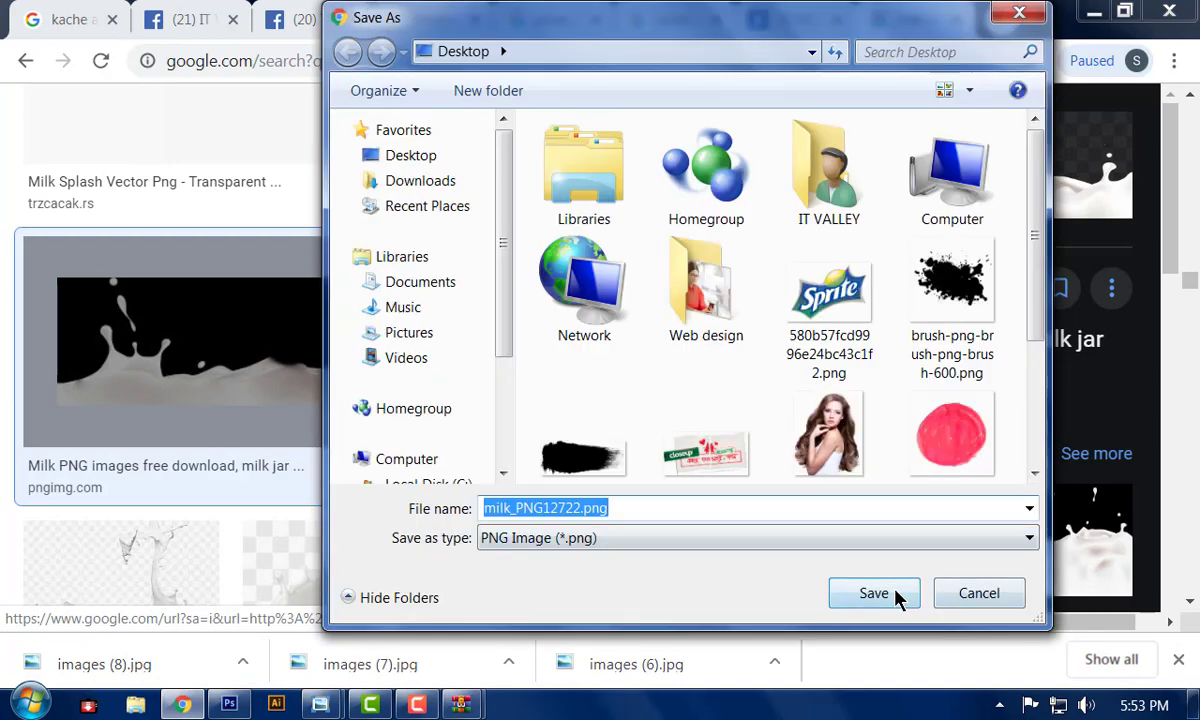
left_click(897, 595)
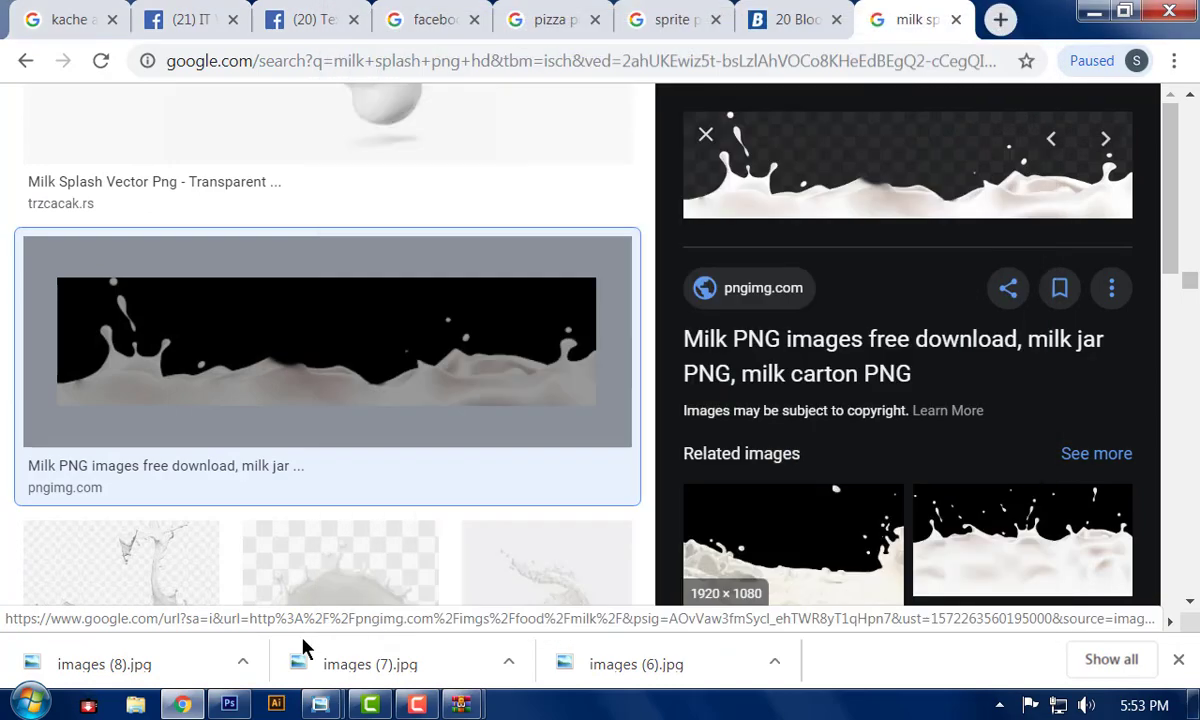
- Place the downloaded milk_PNG12722.png, images (8).jpg and images (7).jpg into the Photoshop banner as separate layers
left_click_drag(120, 668, 469, 437)
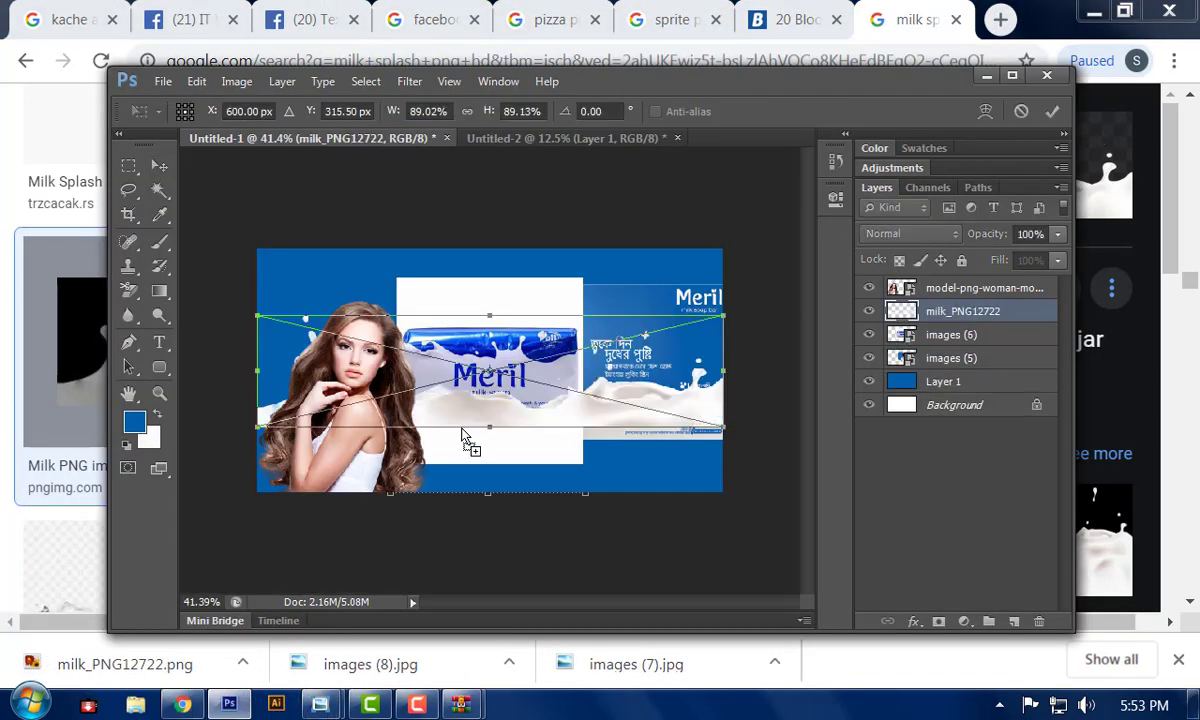
key("Return")
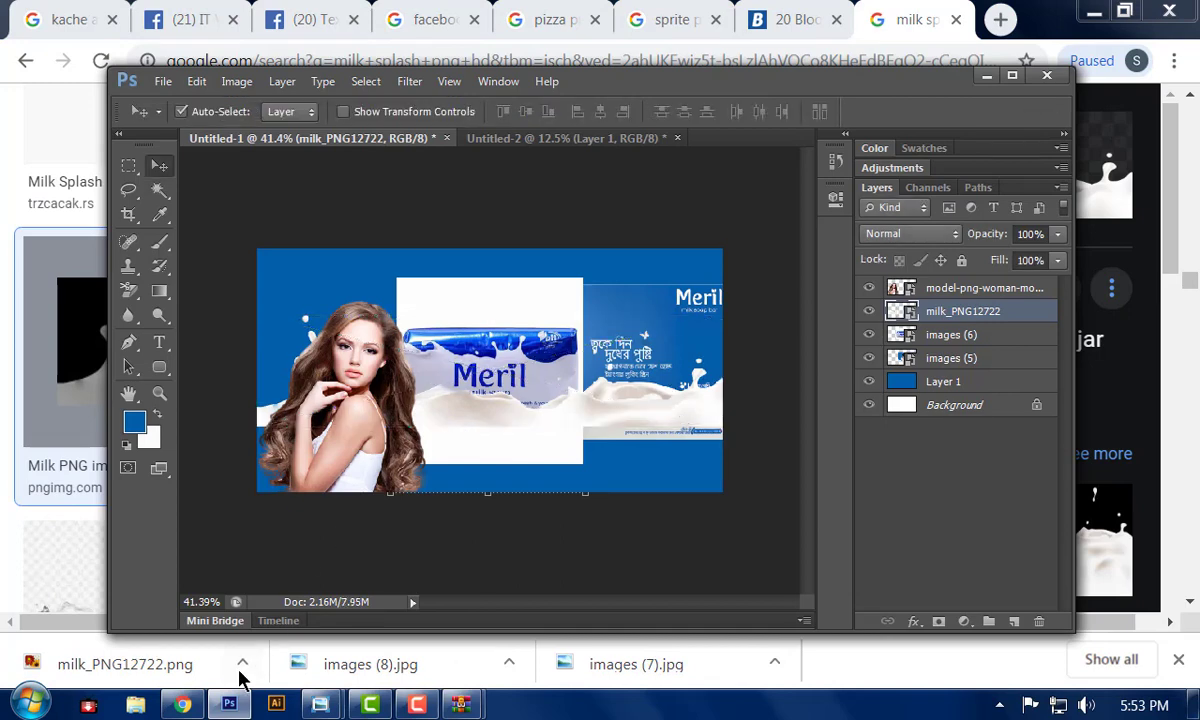
left_click(183, 704)
left_click_drag(336, 665, 490, 420)
key("Return")
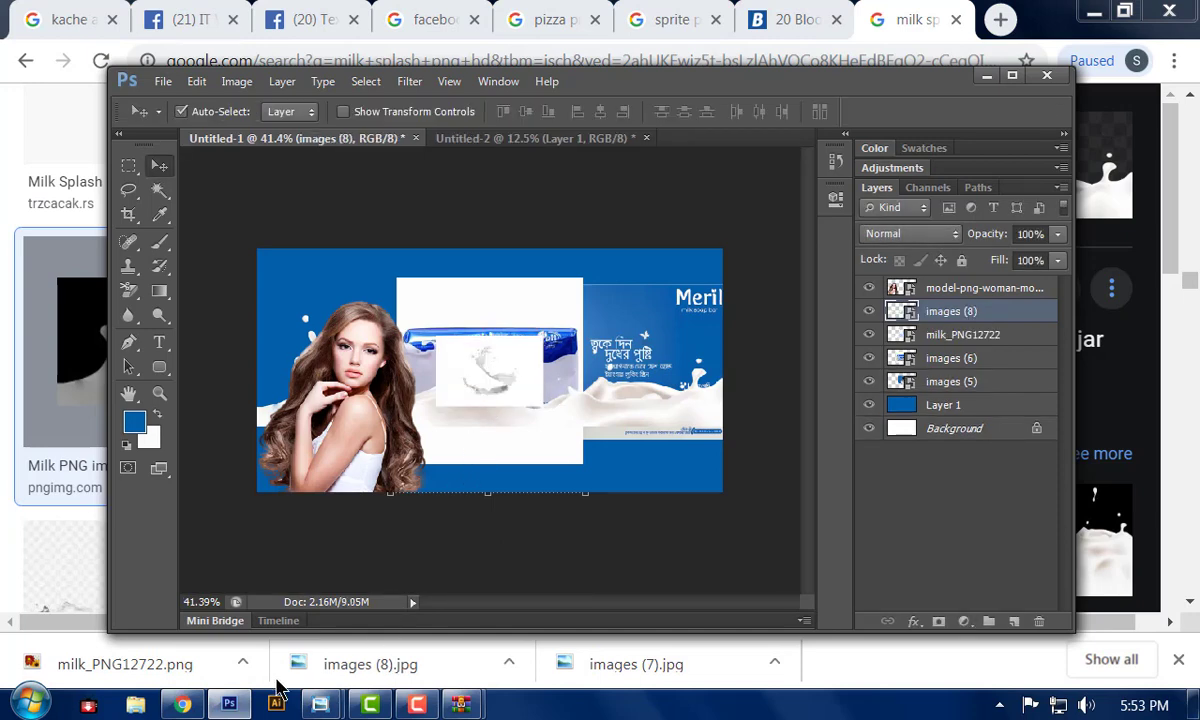
left_click(183, 704)
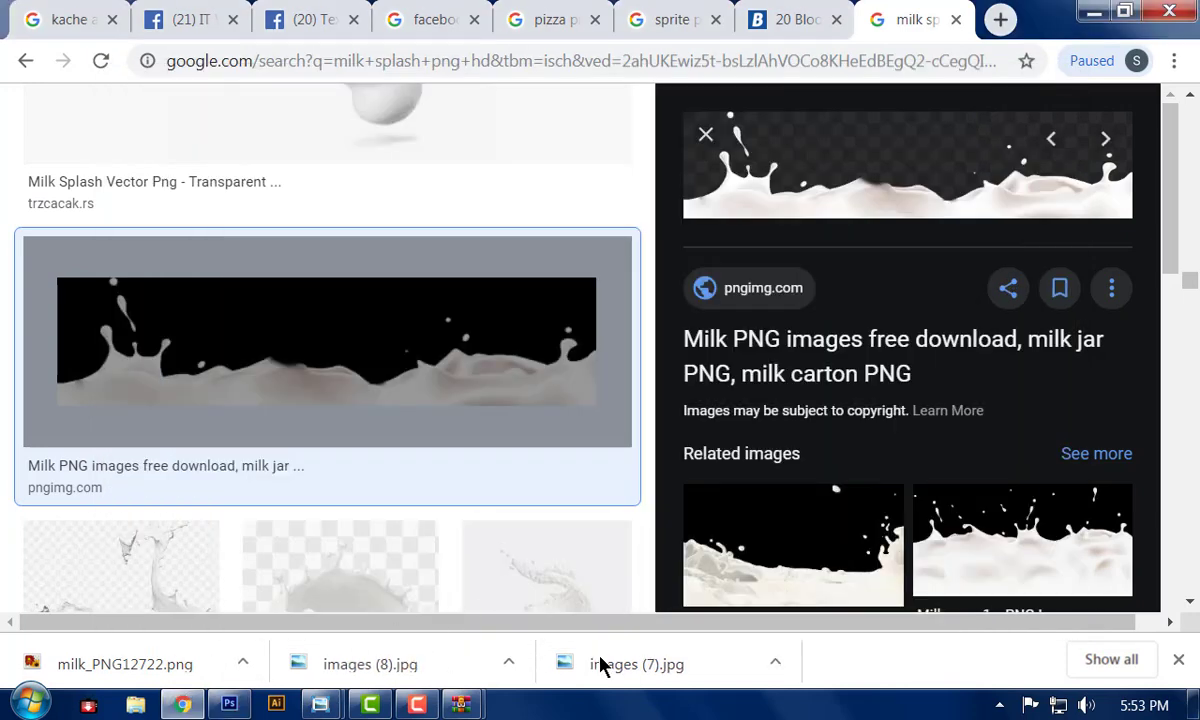
left_click_drag(600, 665, 505, 425)
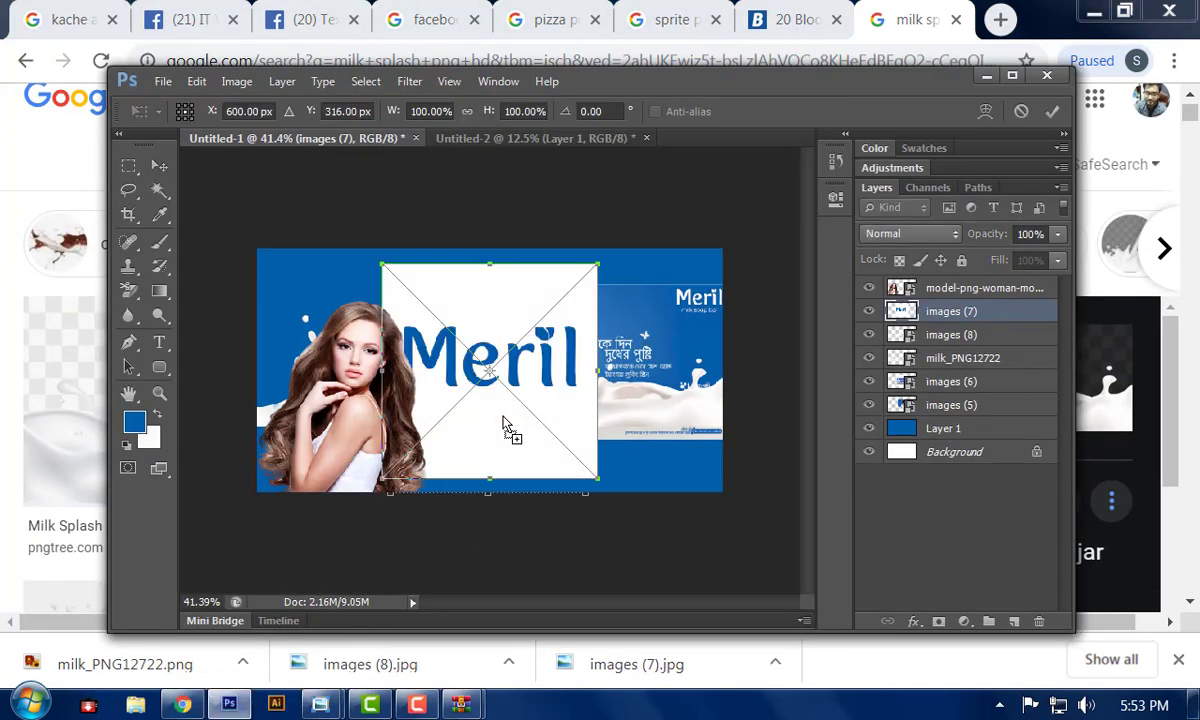
key("Return")
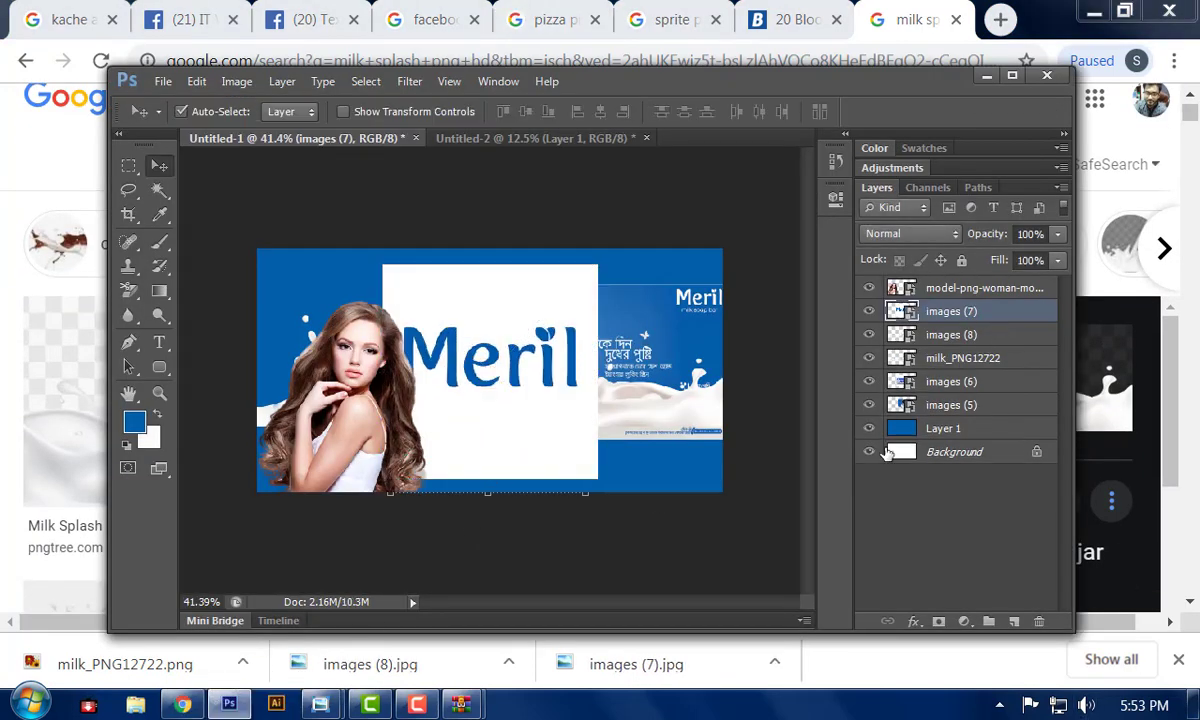
- Hide the images (7), images (8), milk_PNG12722 and images (5) layers, leaving the images (6) soap visible beside the model
left_click(869, 311)
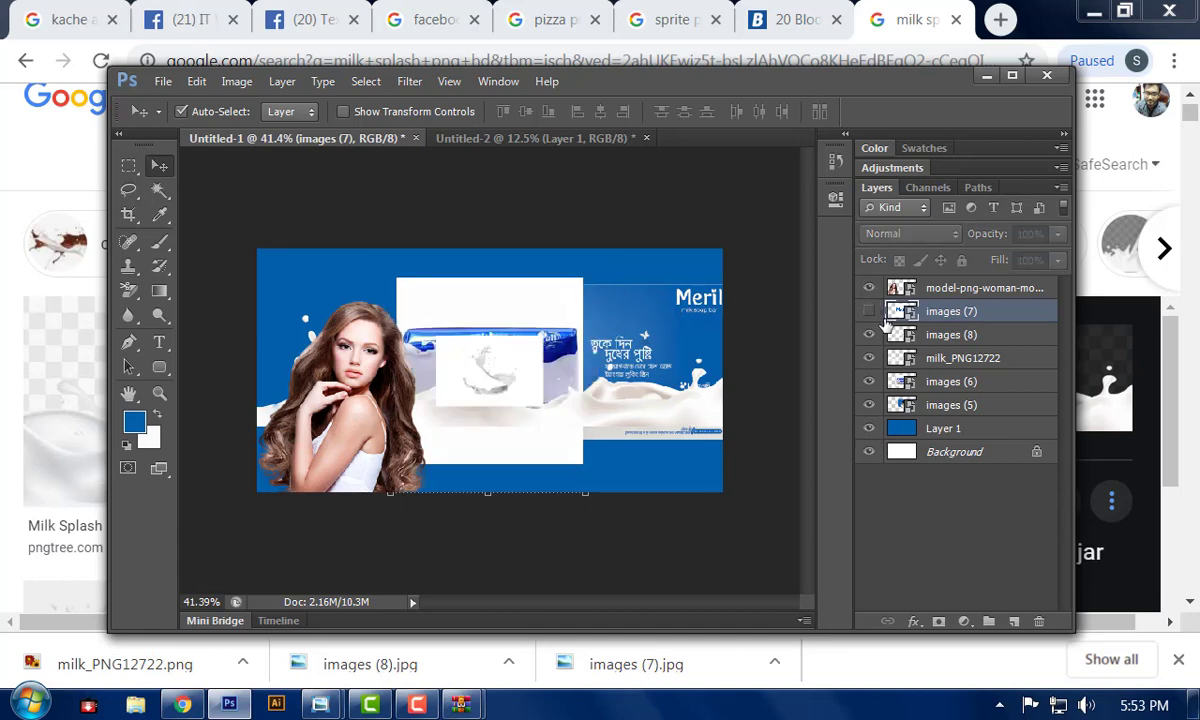
left_click(869, 357)
left_click(869, 381)
left_click(869, 404)
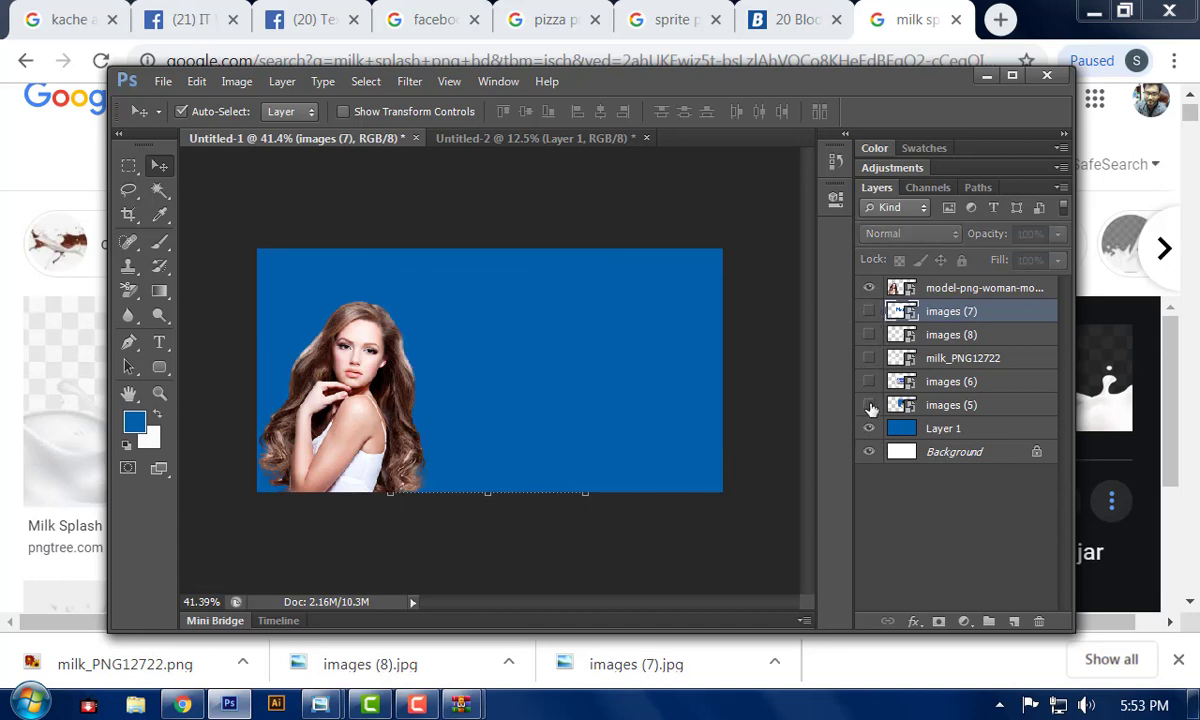
left_click(869, 381)
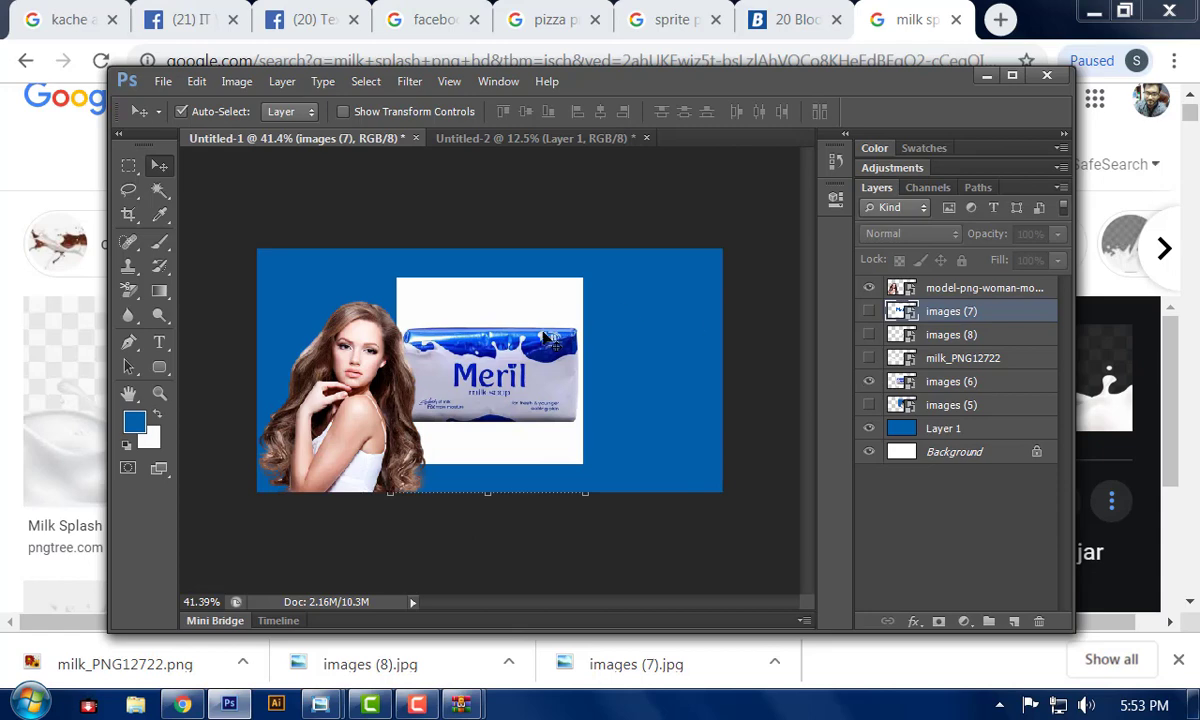
- Move the images (6) soap away from the model, rasterize its layer and delete its white background using the Magic Wand
left_click_drag(537, 337, 607, 343)
right_click(960, 383)
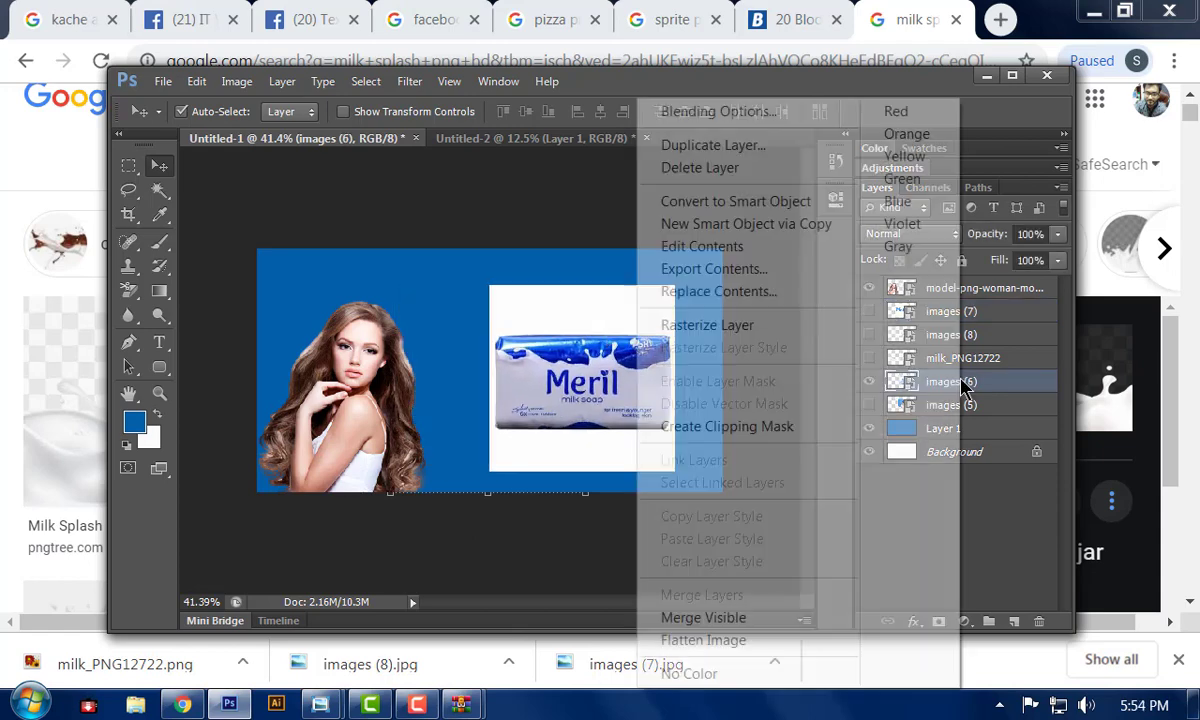
left_click(697, 327)
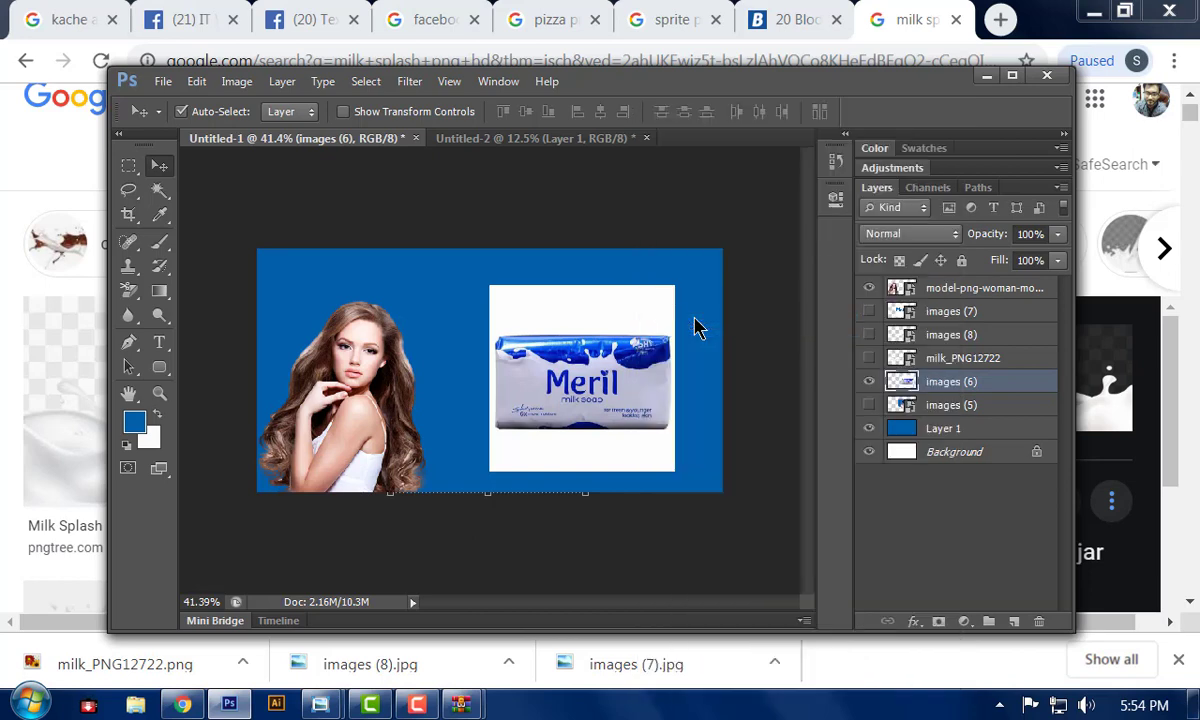
left_click(159, 190)
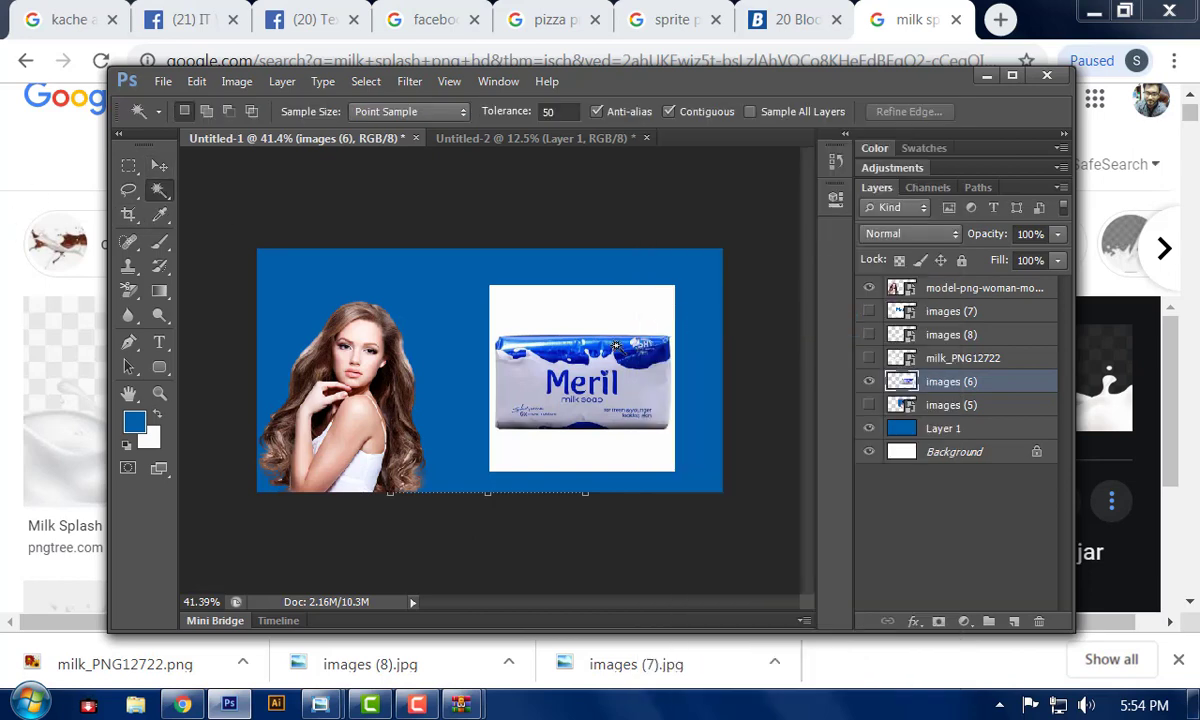
left_click(605, 310)
key("Delete")
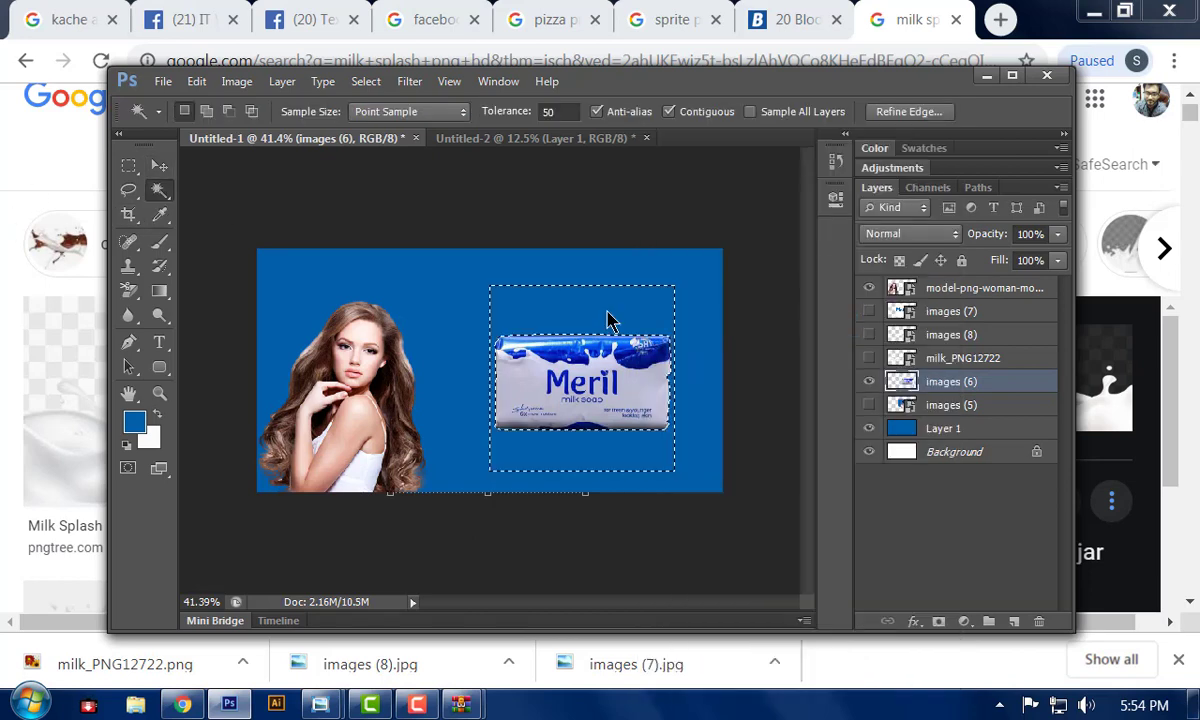
key("ctrl+d")
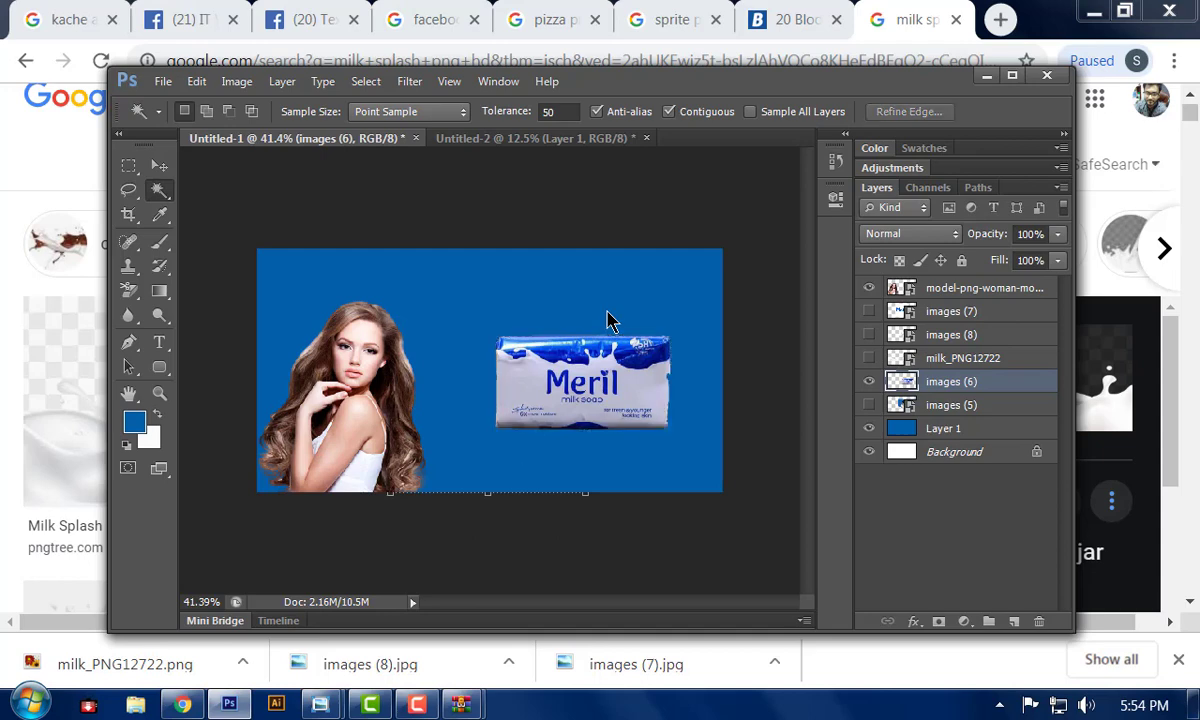
- Scale the cut-out soap bar down to about half size and position it on the blue area beside the model
left_click(159, 165)
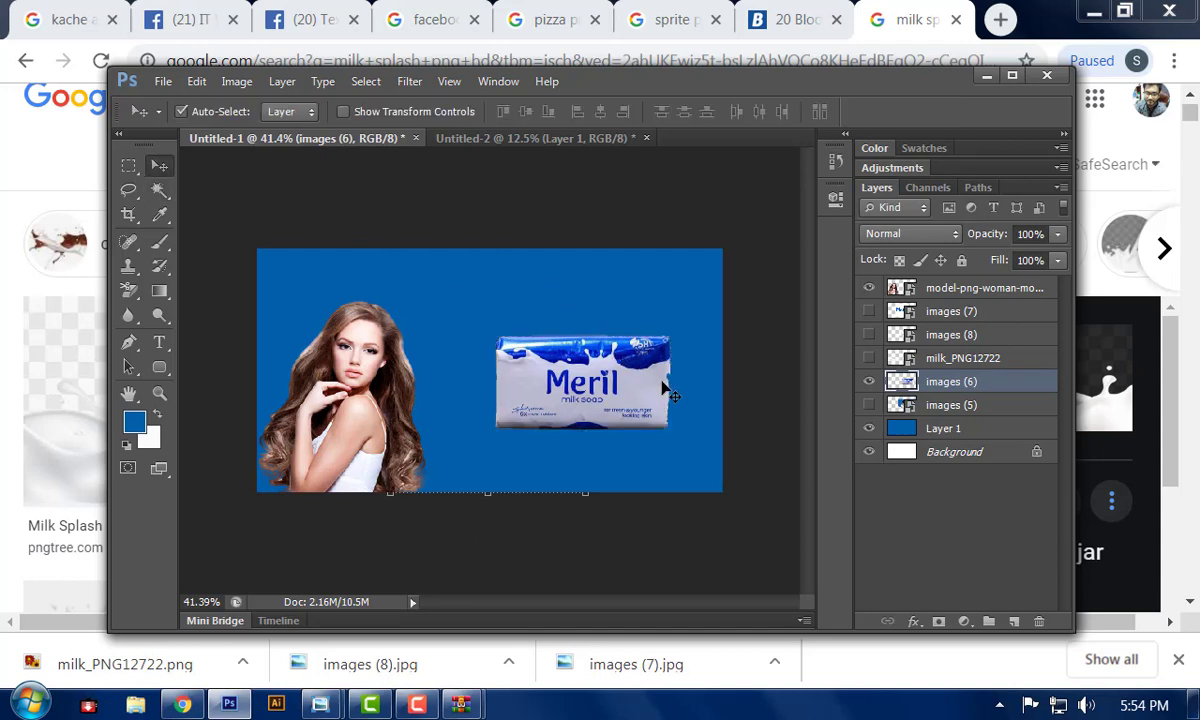
left_click_drag(660, 390, 632, 379)
key("ctrl+t")
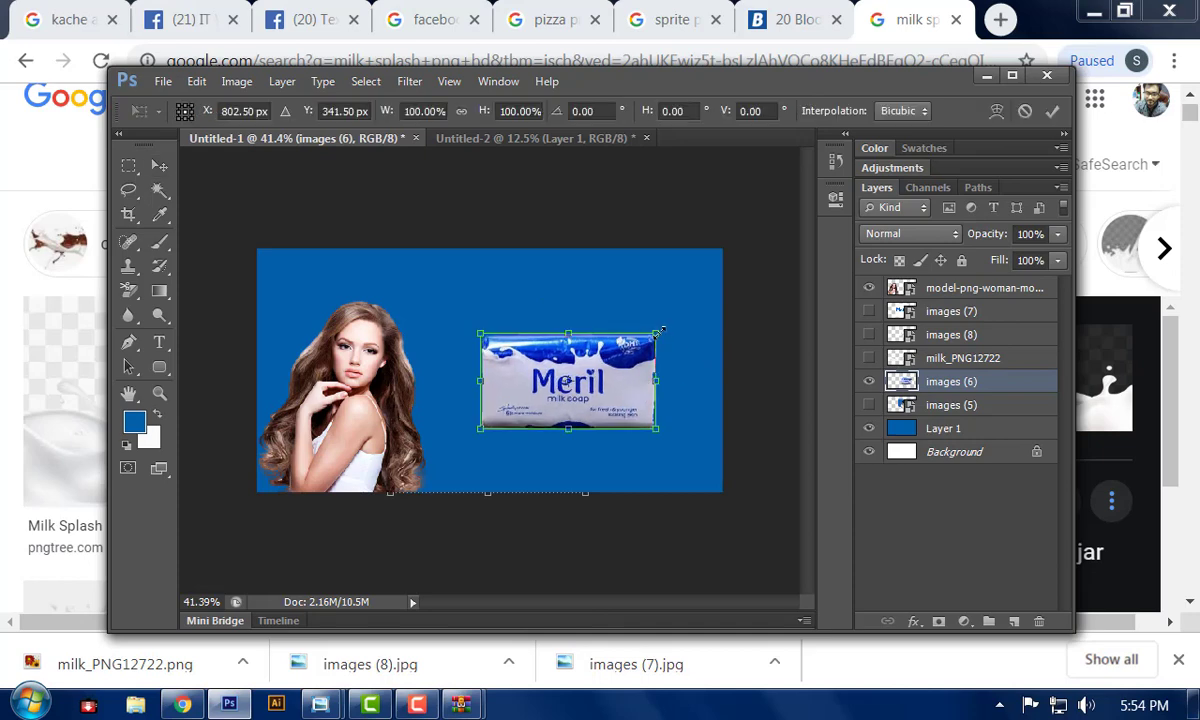
left_click_drag(661, 330, 623, 395)
key("Return")
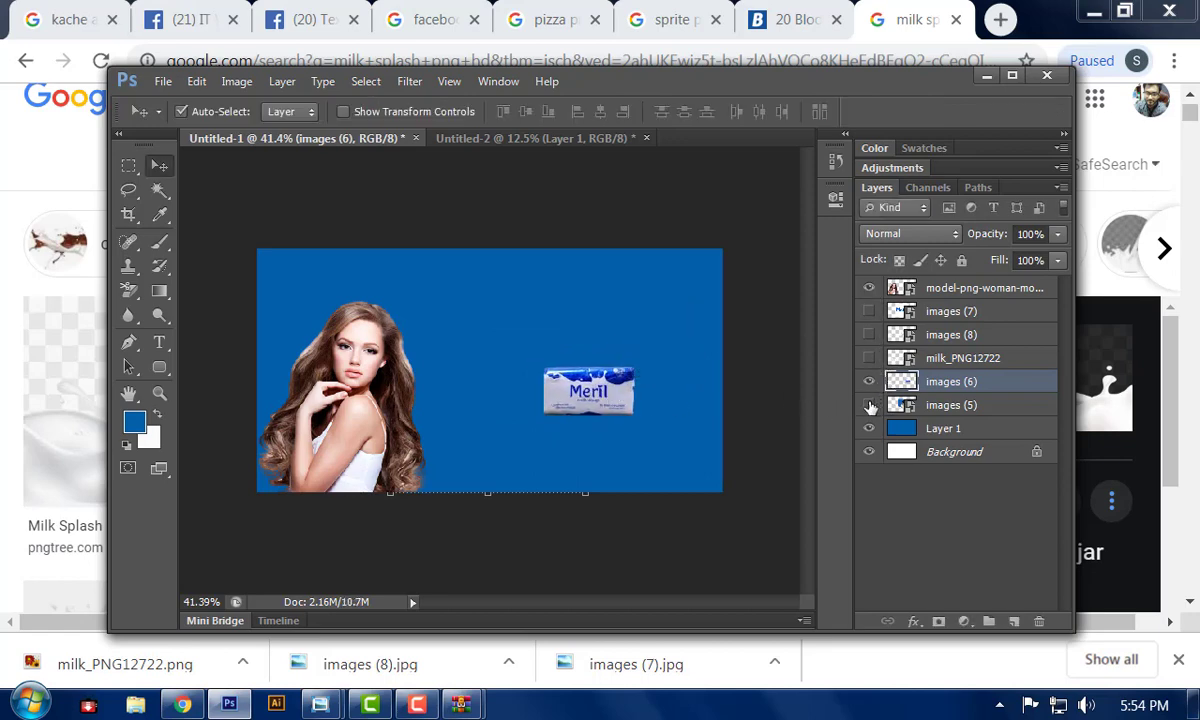
- Duplicate the soap bar twice to form a diagonal cascade of three, briefly showing the images (5) banner as reference
left_click(869, 405)
left_click_drag(677, 355, 548, 308)
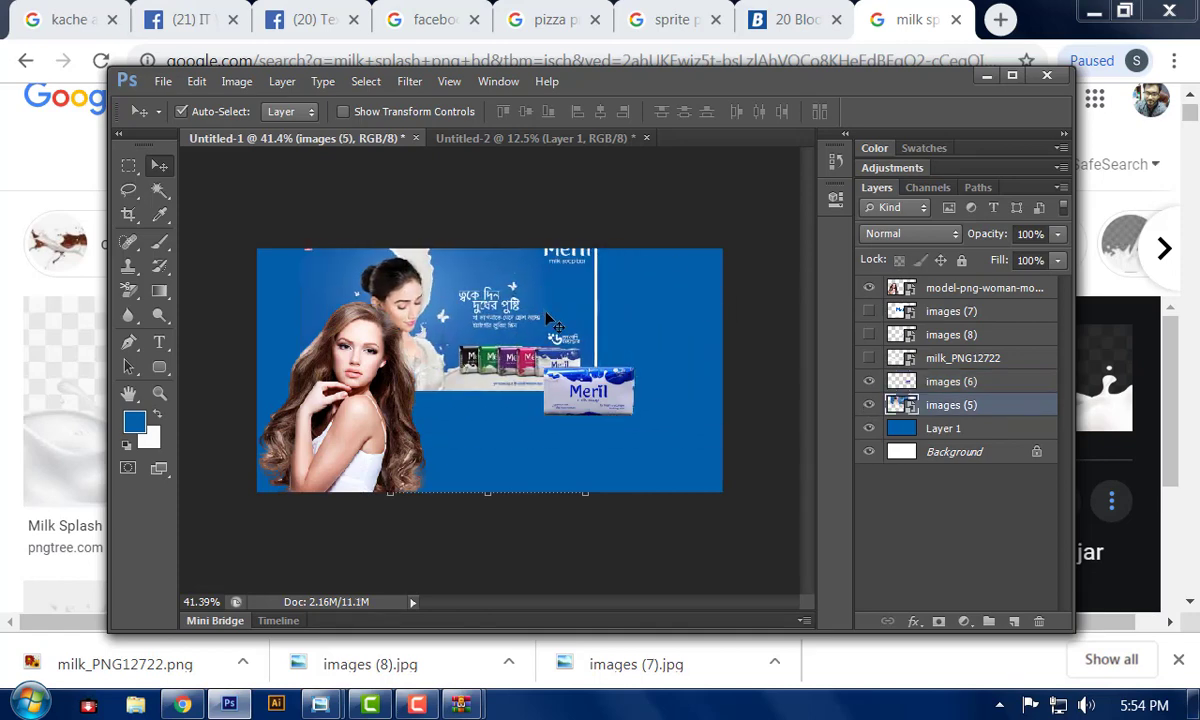
left_click(869, 405)
left_click_drag(590, 368, 668, 442)
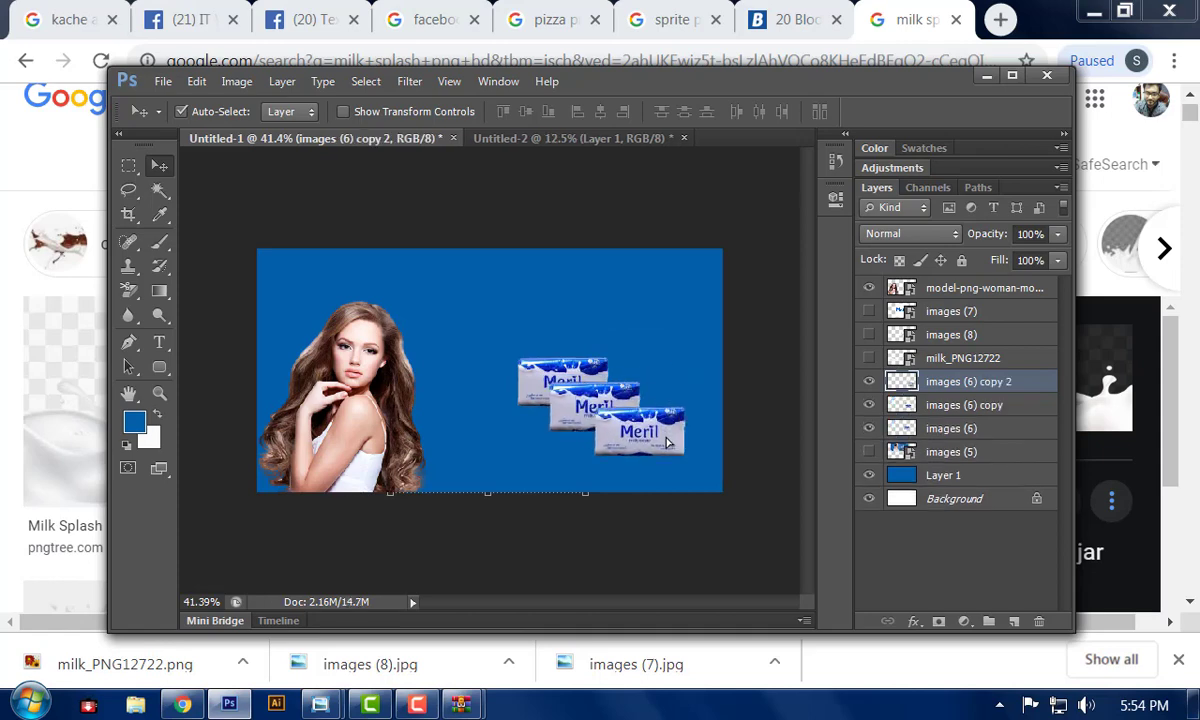
- Show the images (7) Meril logo, rasterize its layer and delete the surrounding white background using the Magic Wand
left_click(869, 312)
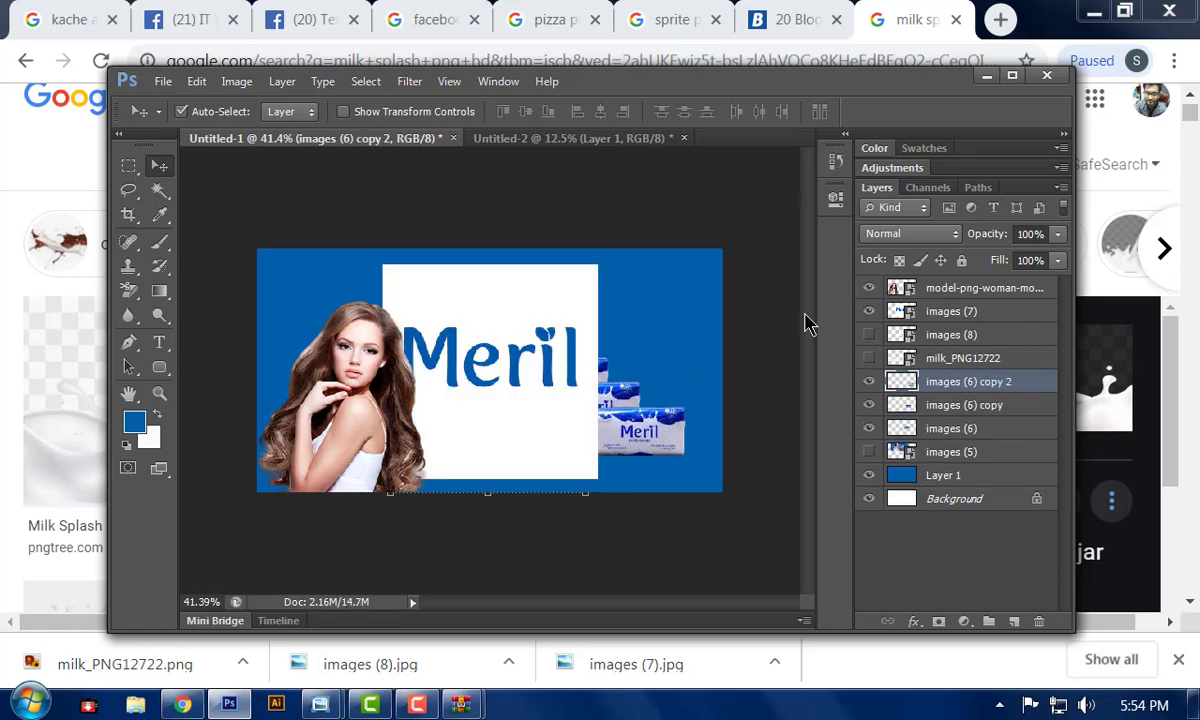
left_click_drag(532, 312, 559, 318)
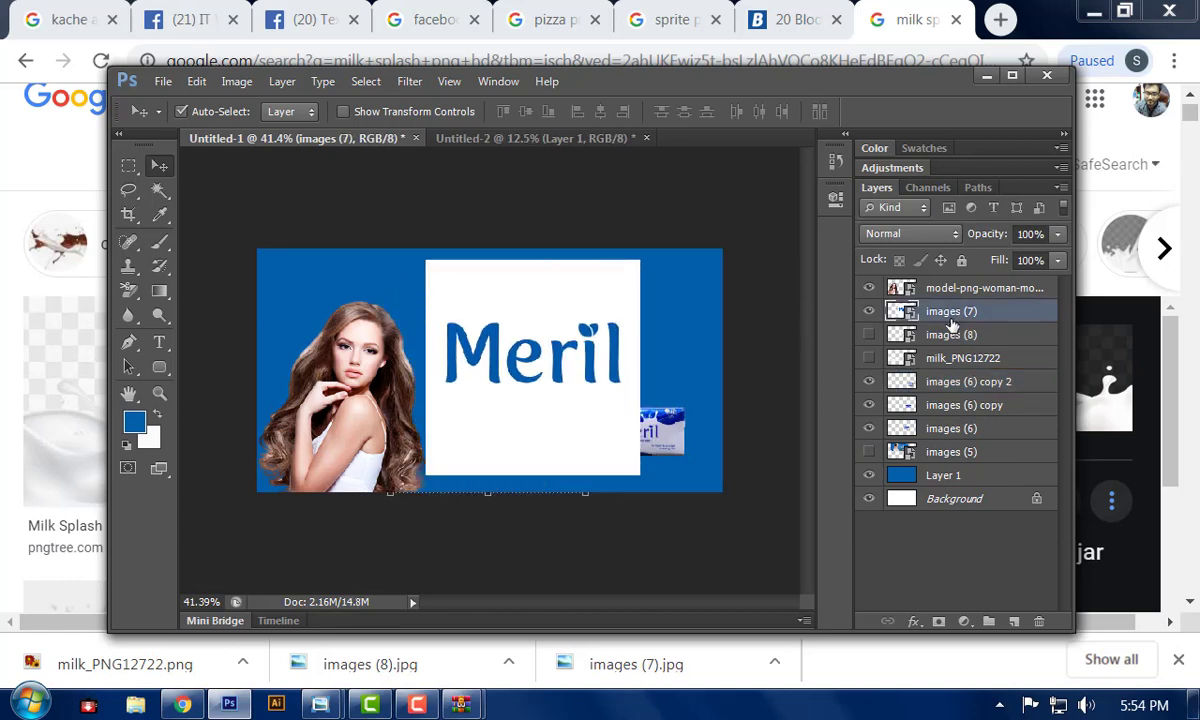
right_click(951, 322)
left_click(700, 322)
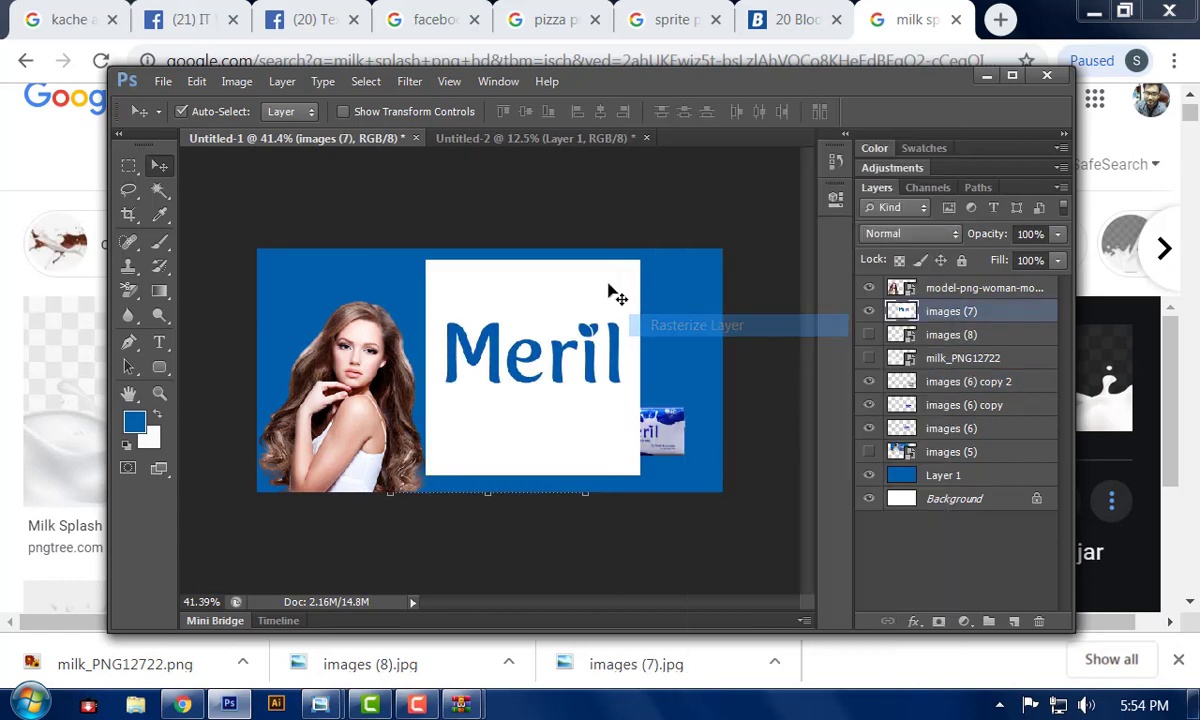
left_click(159, 190)
left_click(477, 312)
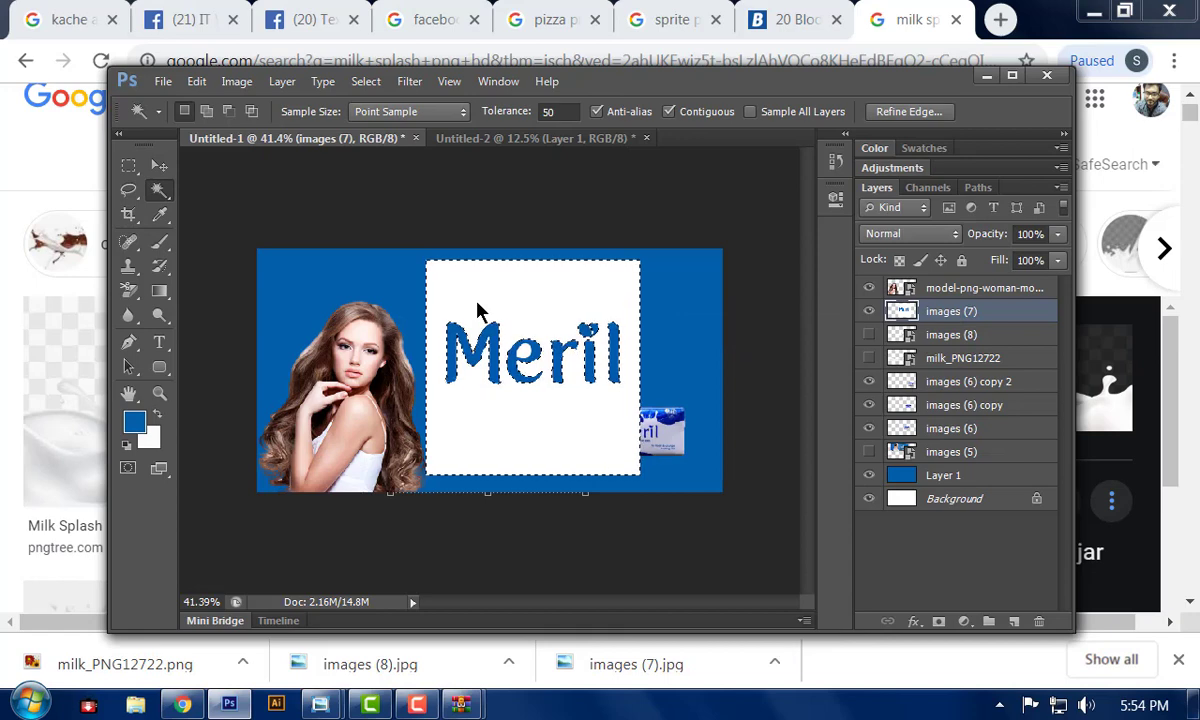
key("Delete")
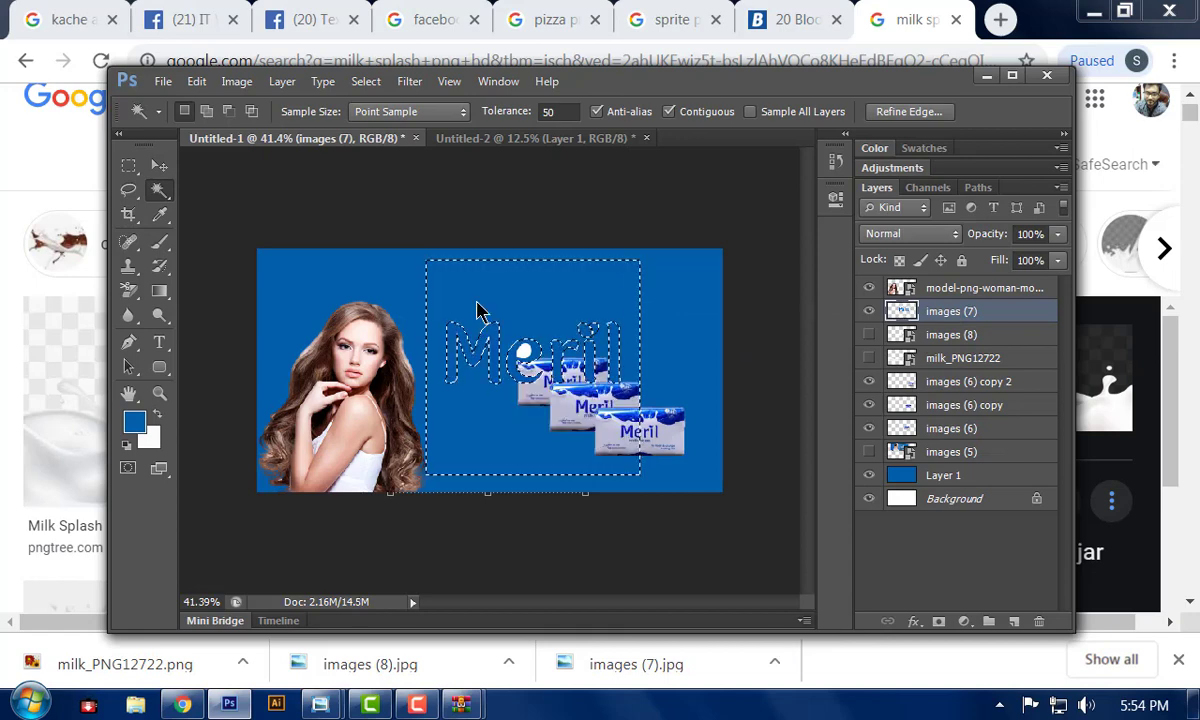
key("ctrl+d")
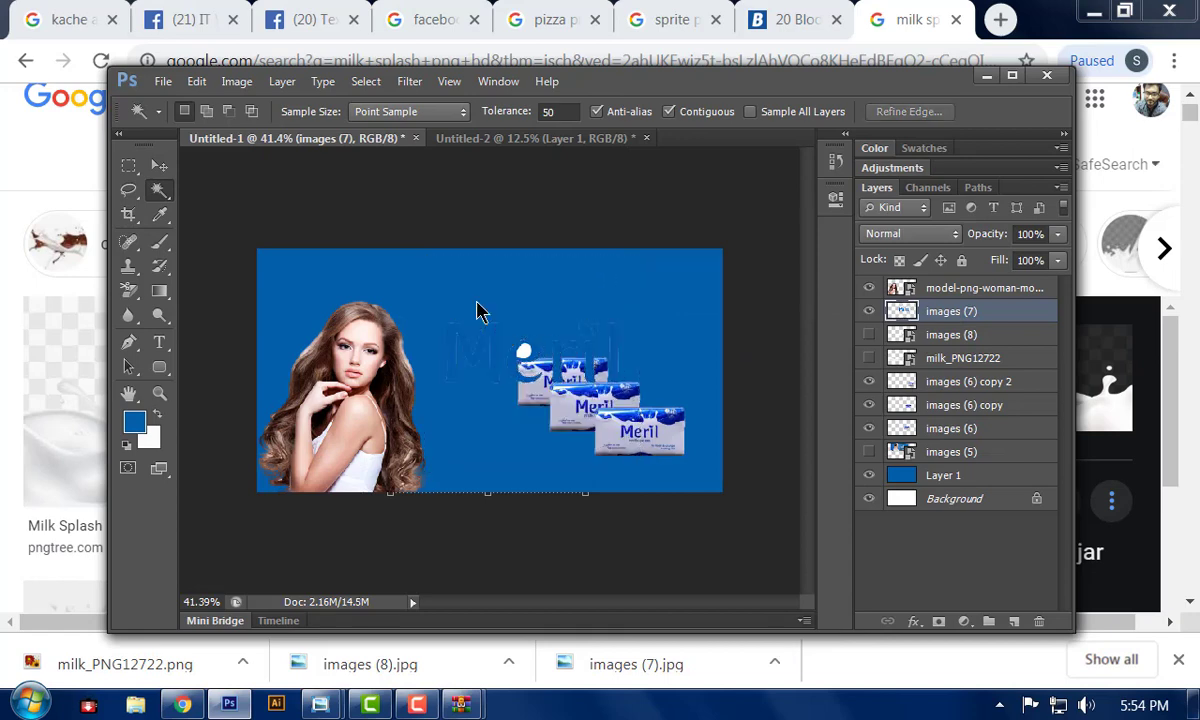
- Move the Meril logo slightly higher and remove the white remnant inside its letter e
left_click(160, 166)
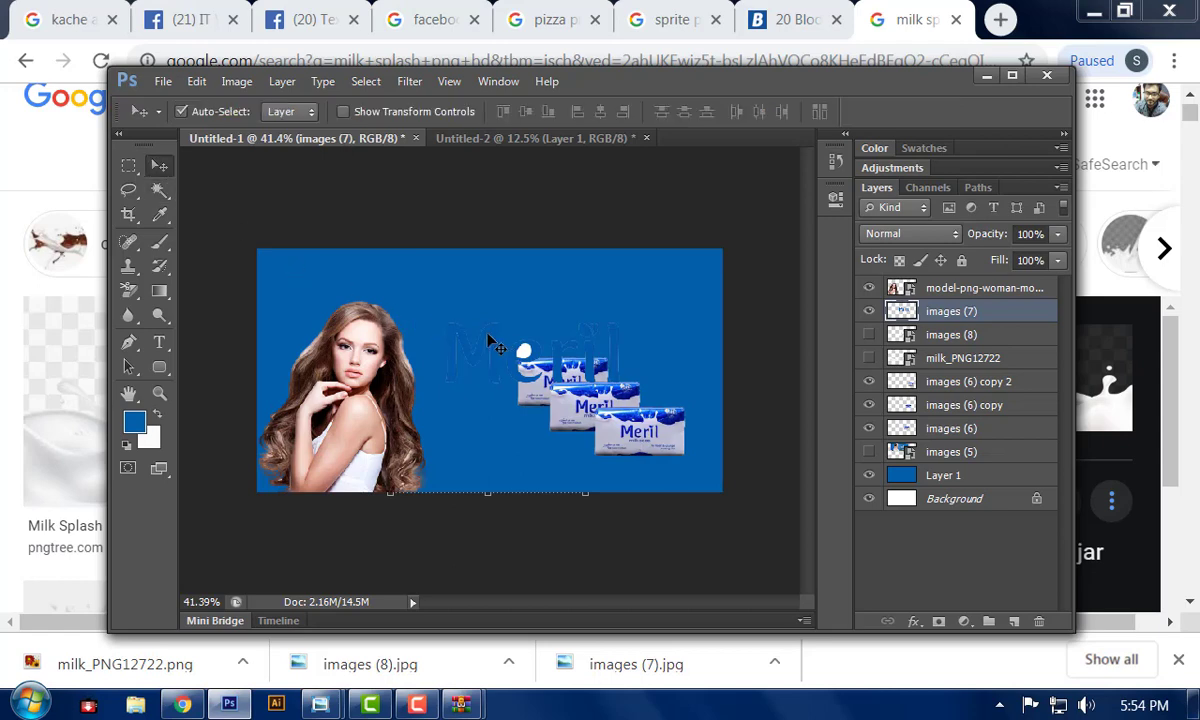
mouse_move(497, 345)
left_mouse_down()
mouse_move(466, 297)
mouse_move(513, 333)
left_mouse_up()
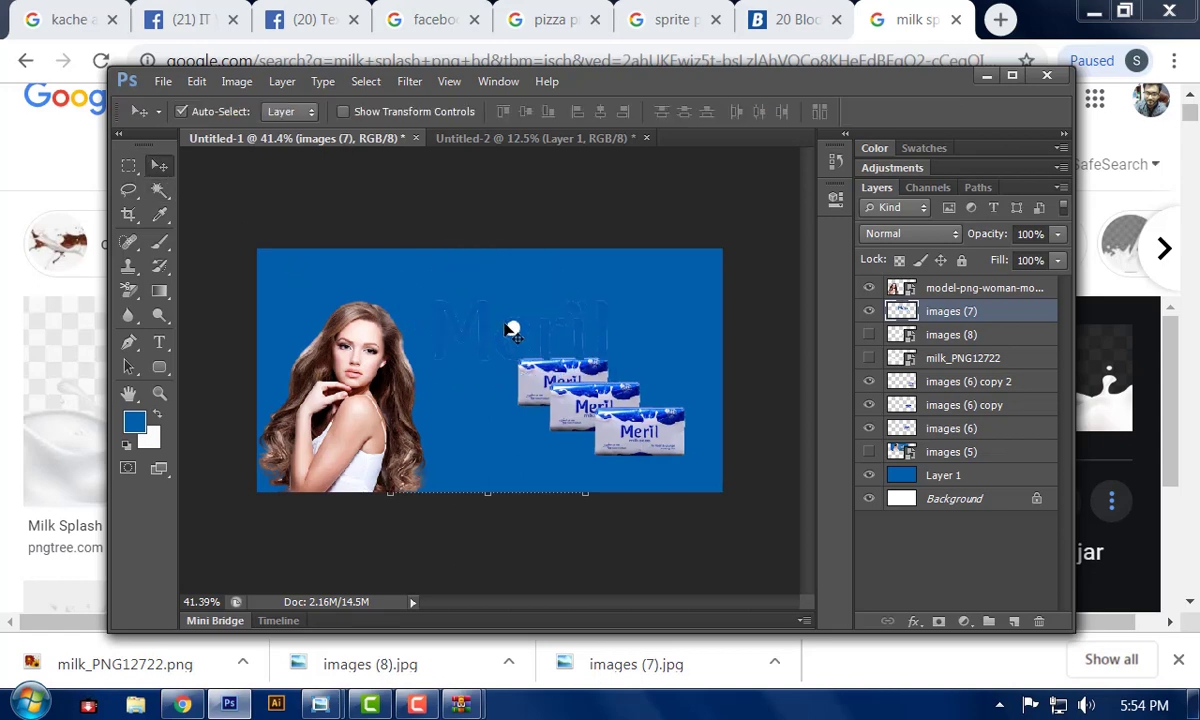
left_click(159, 190)
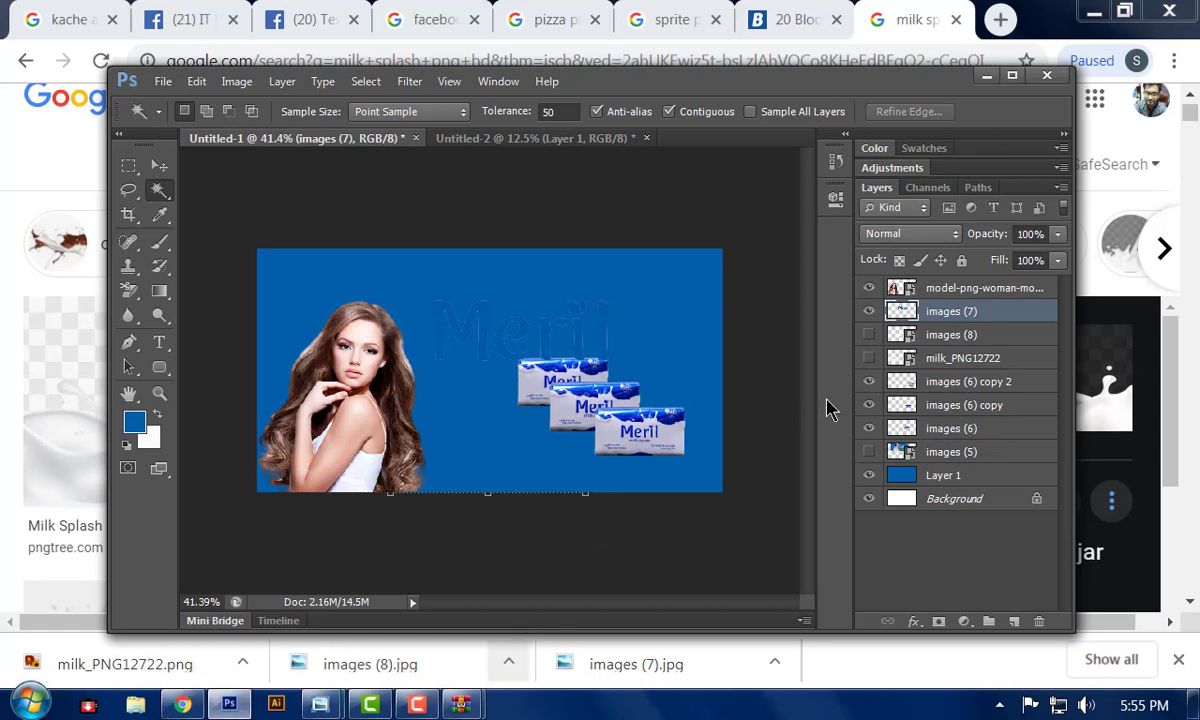
- Select the Meril logo's lettering from its layer, fill it with white and deselect it
left_click(903, 313, "ctrl")
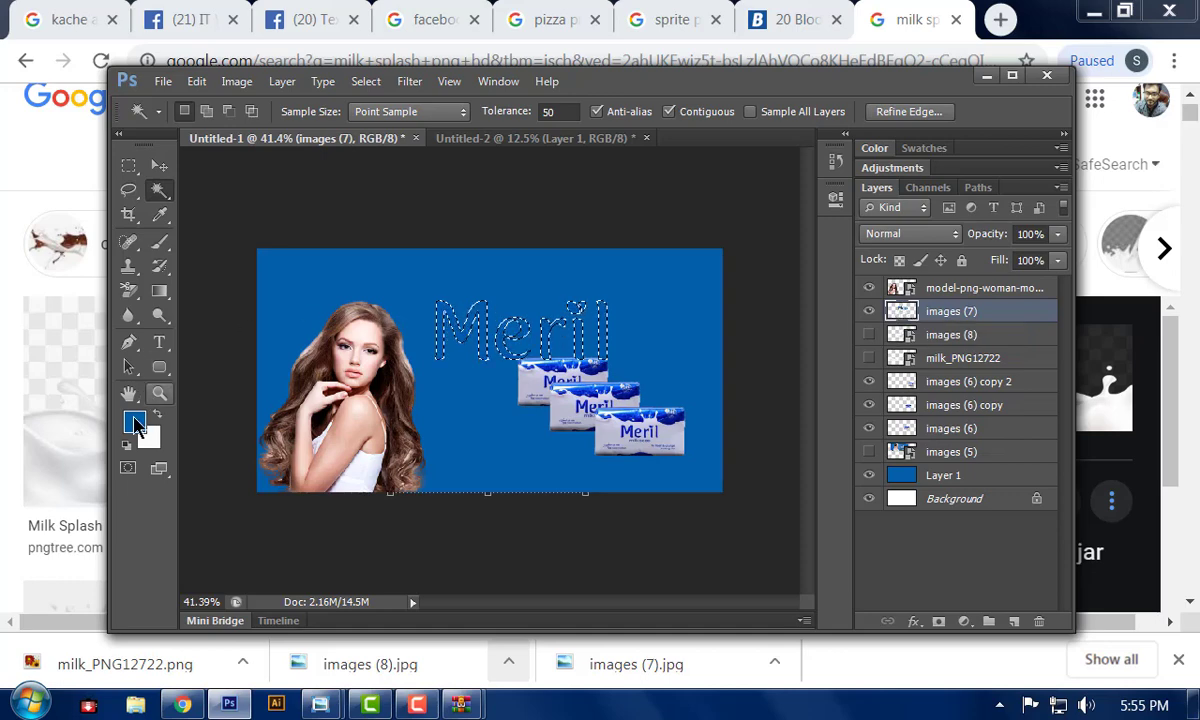
key("x")
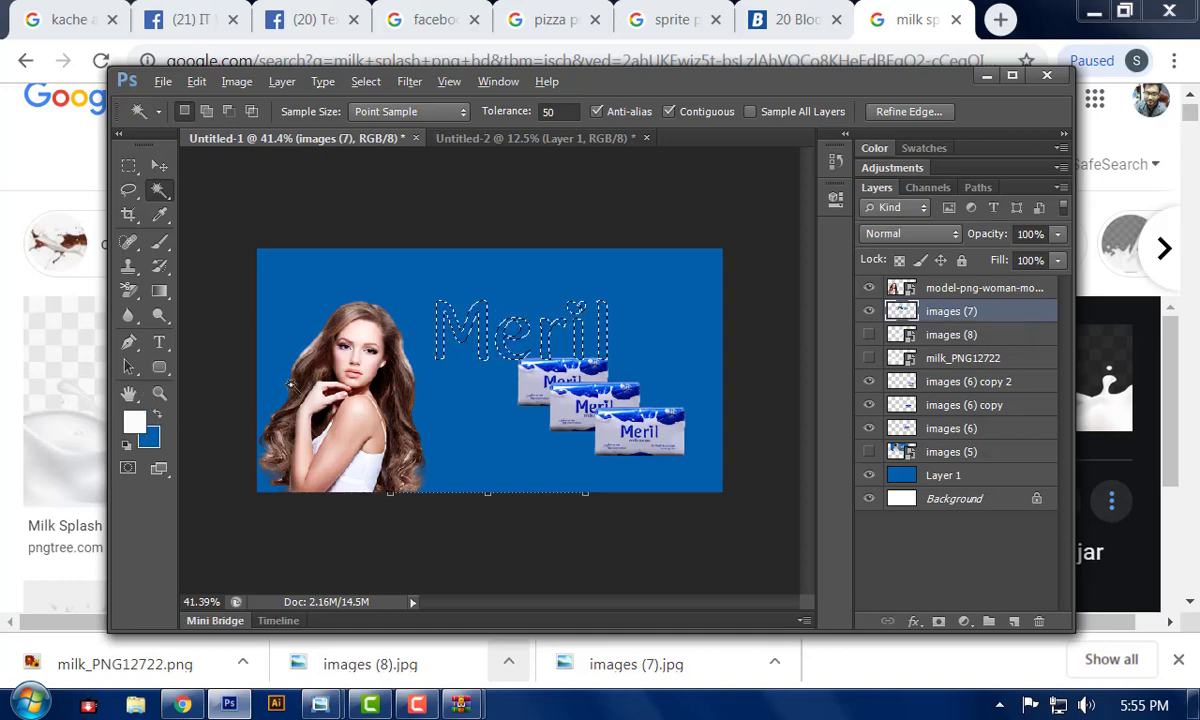
key("alt+BackSpace")
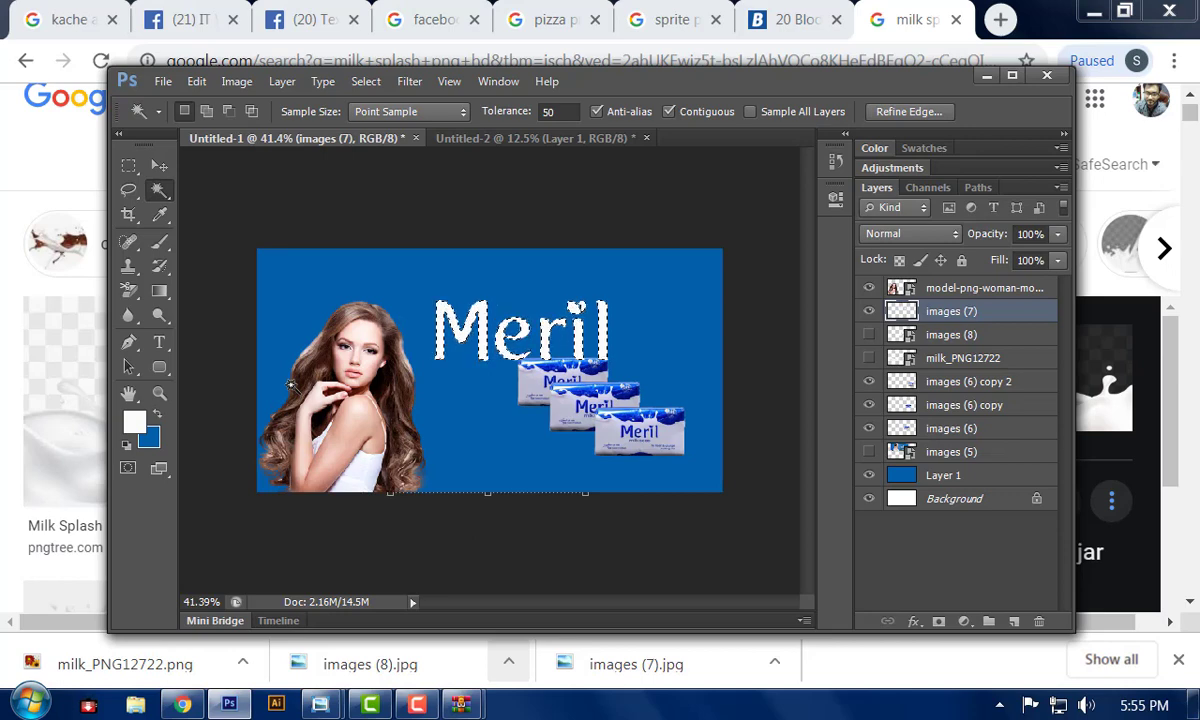
key("ctrl+d")
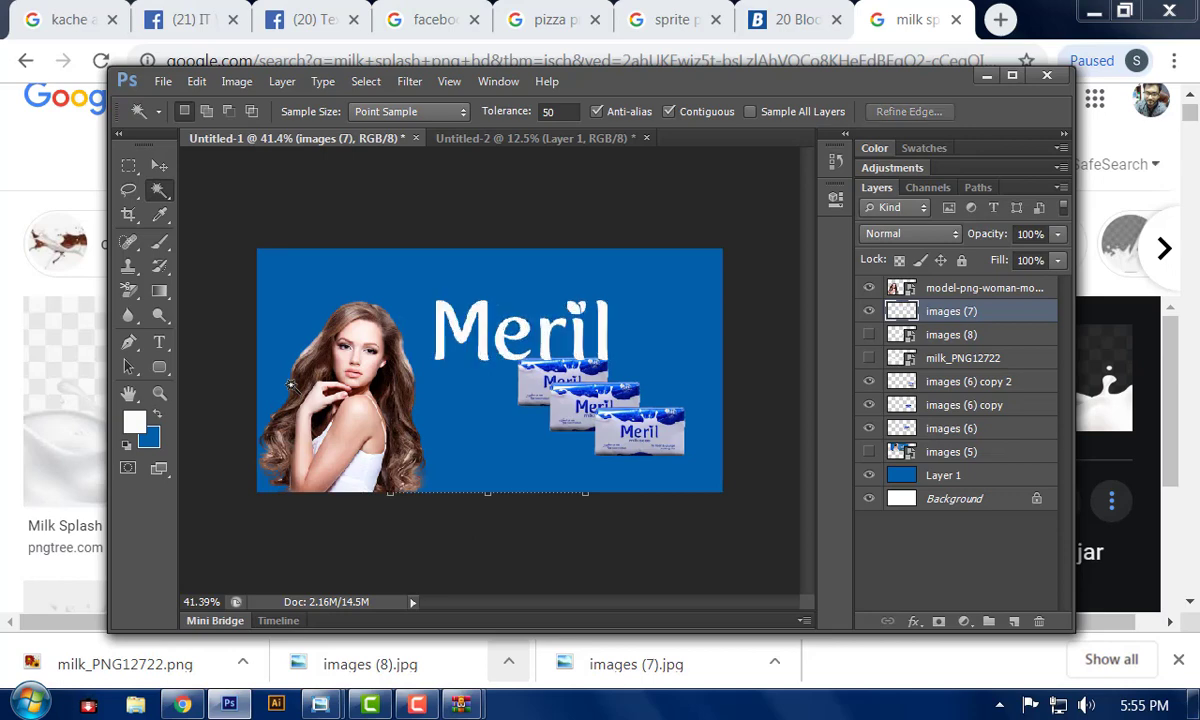
- Move the white Meril logo to the banner's upper-right corner and scale it down
left_click(163, 165)
left_click_drag(468, 318, 565, 289)
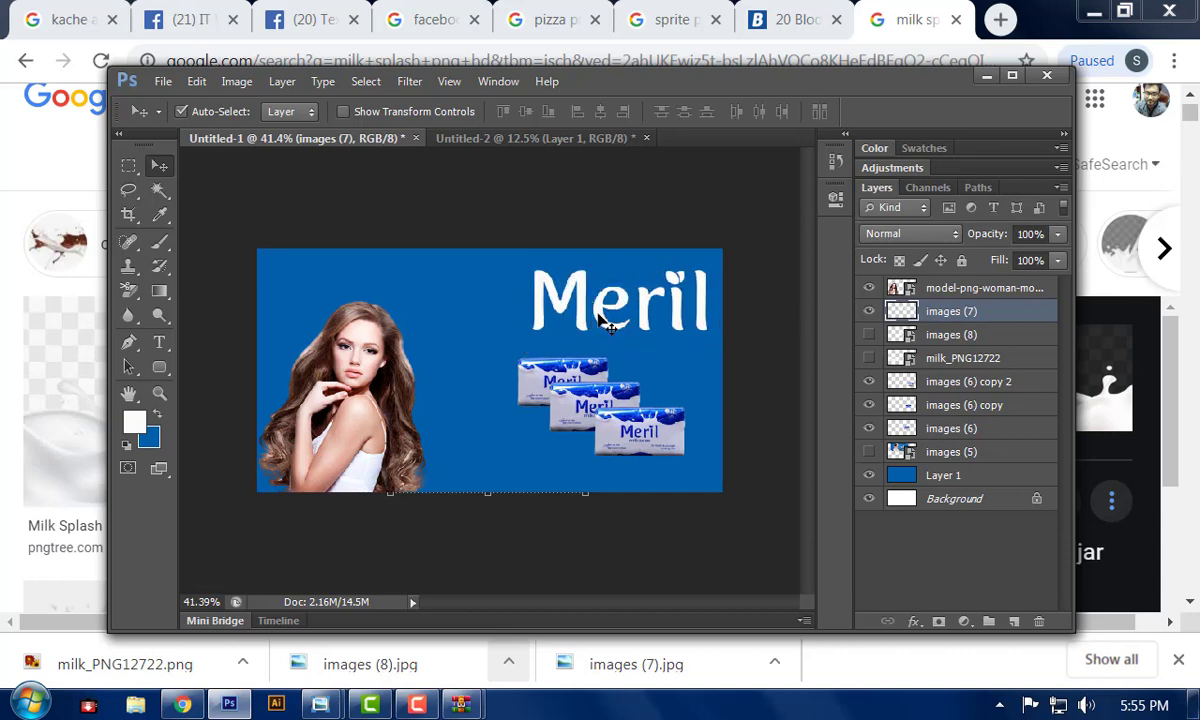
key("ctrl+t")
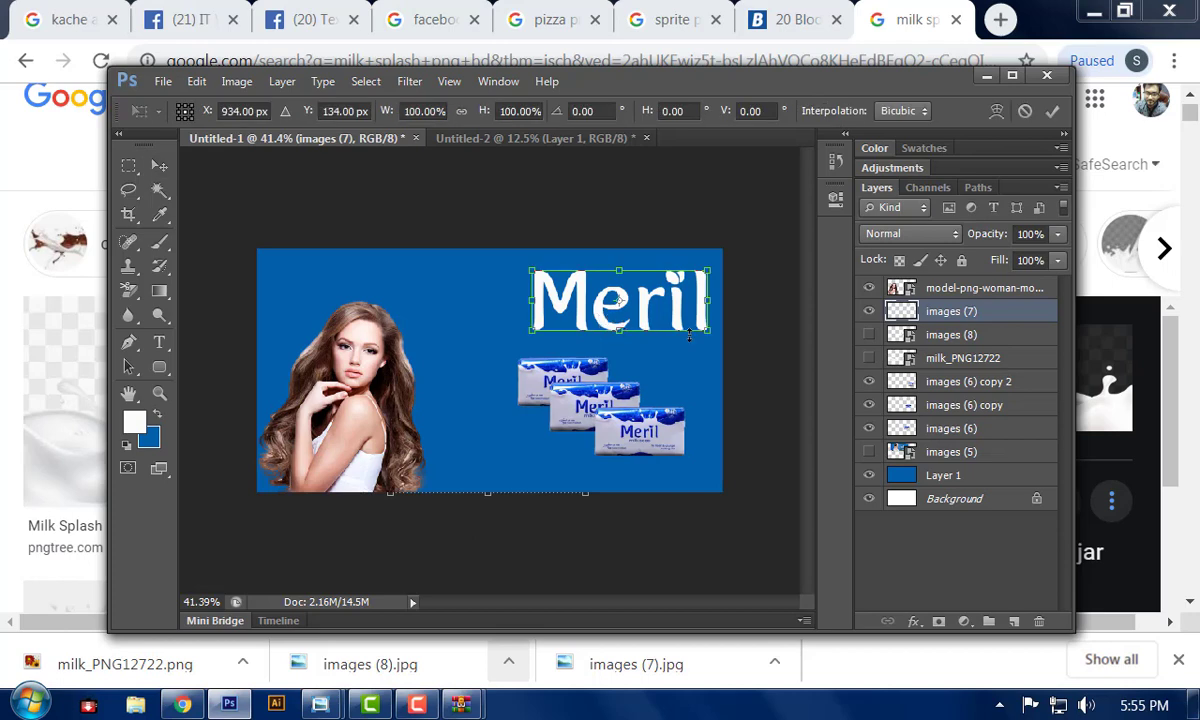
left_click_drag(711, 338, 692, 285)
key("Return")
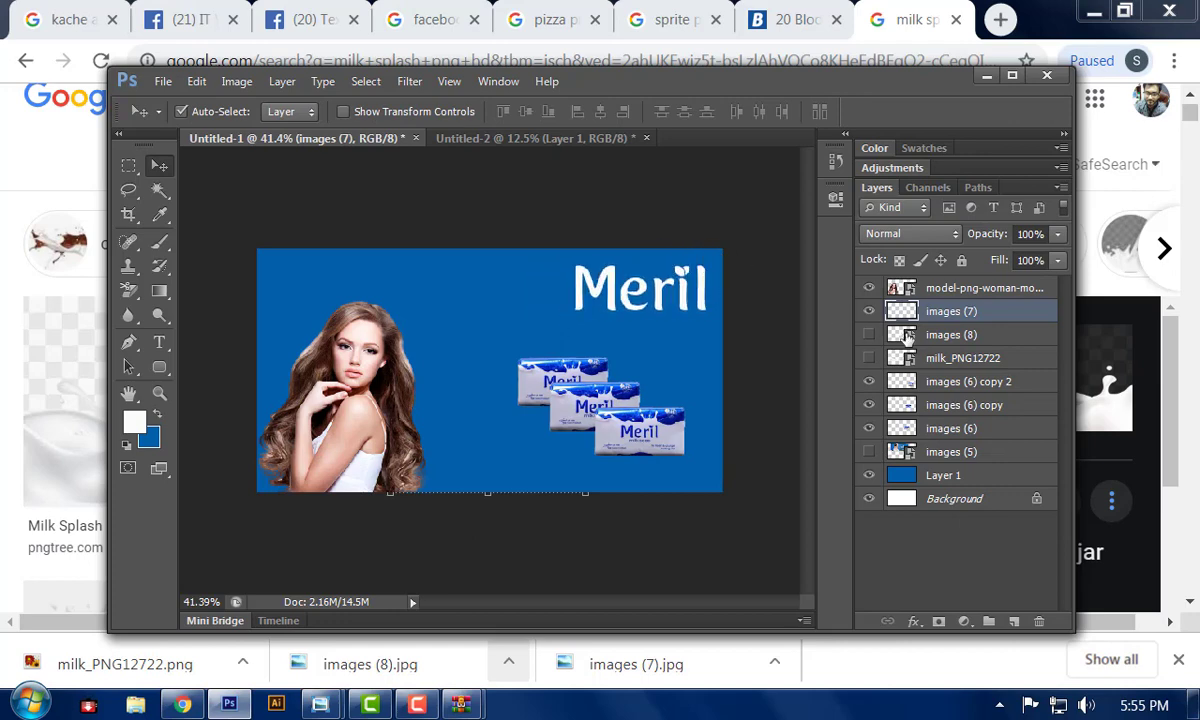
- Show the images (8) milk splash and enlarge it from its upper-left corner
left_click(871, 336)
left_click(474, 376)
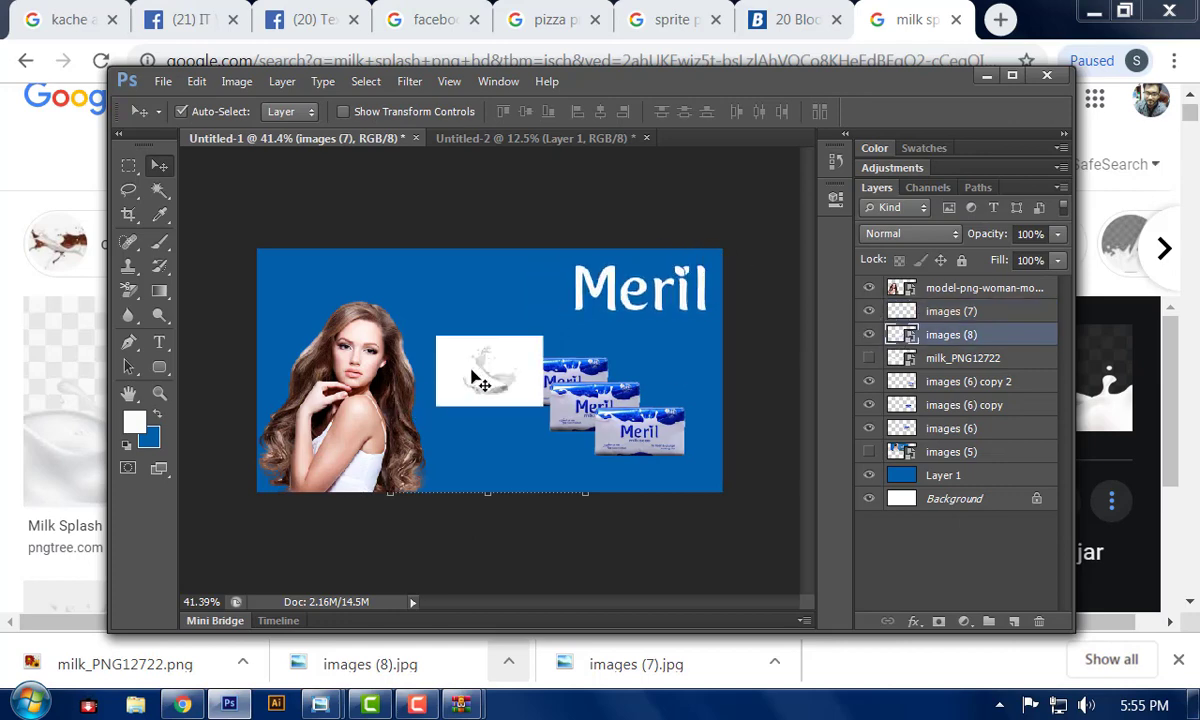
key("ctrl+t")
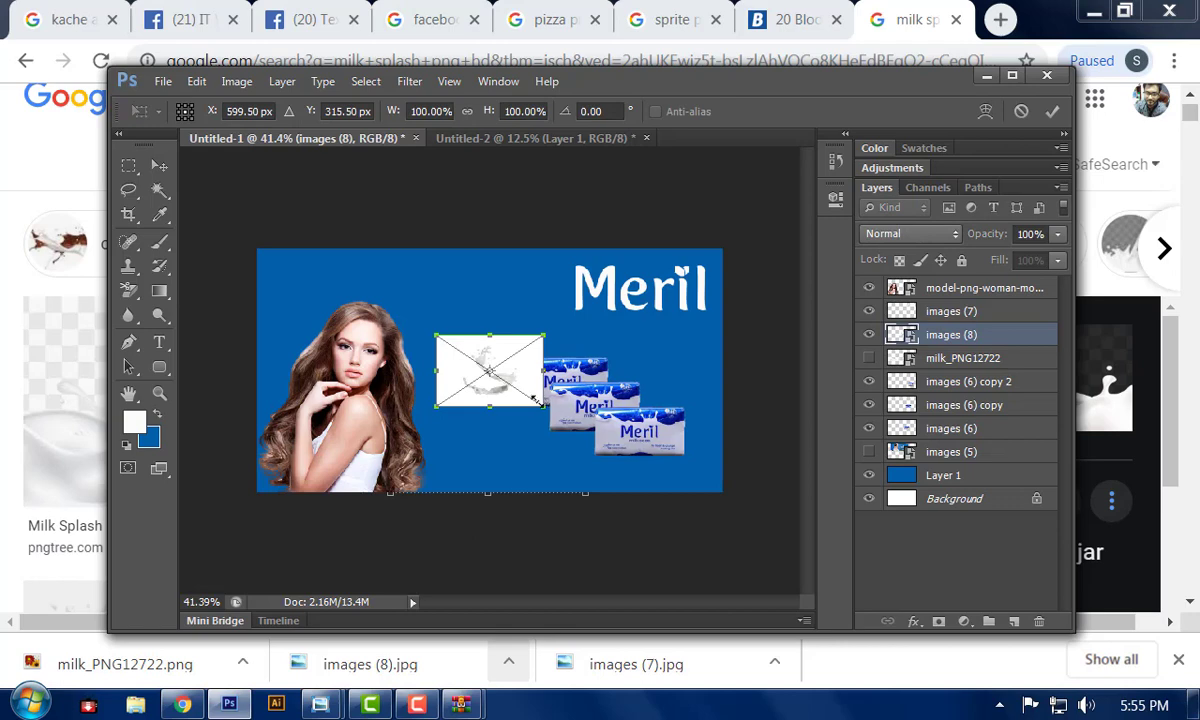
left_click_drag(540, 406, 636, 467)
key("Return")
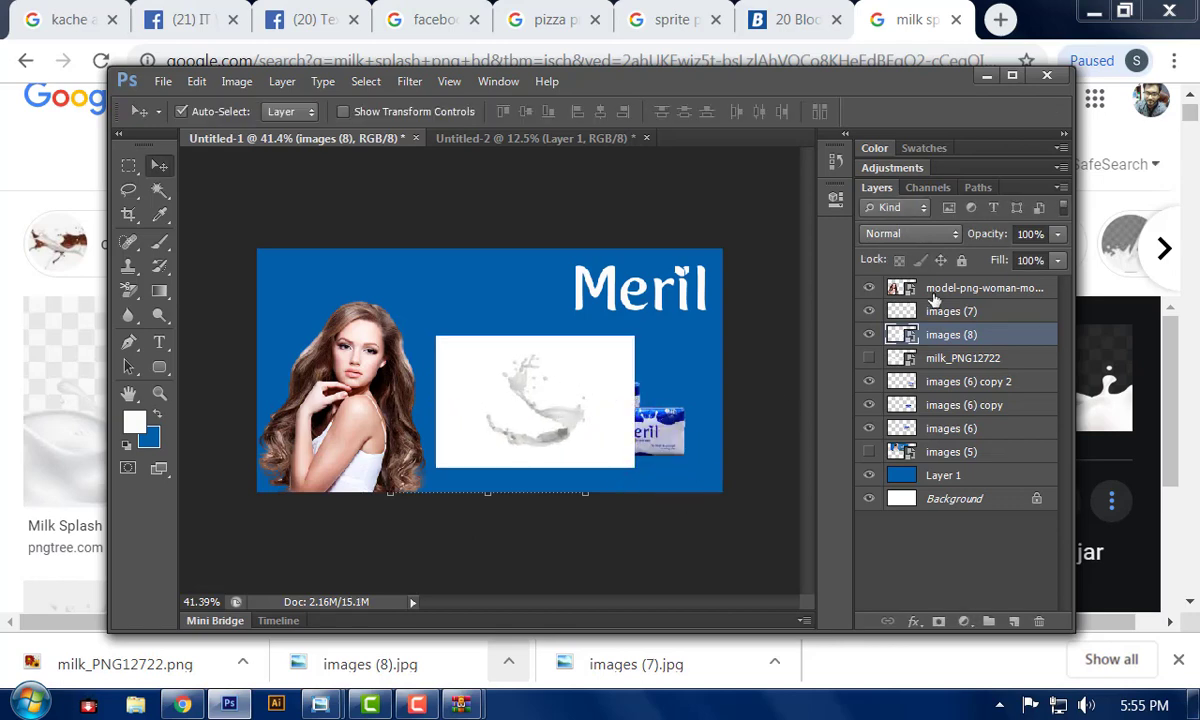
- Rasterize the images (8) layer, delete its white background using the Magic Wand at tolerance 10, and deselect
right_click(993, 333)
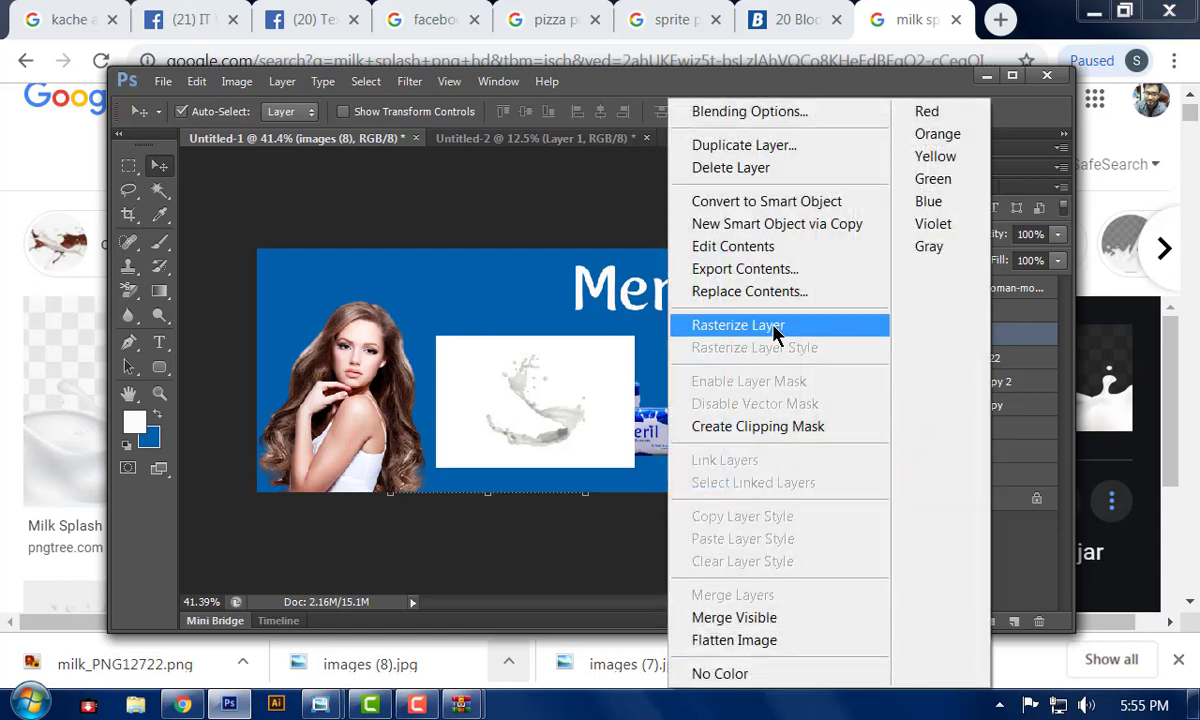
left_click(775, 335)
left_click(159, 190)
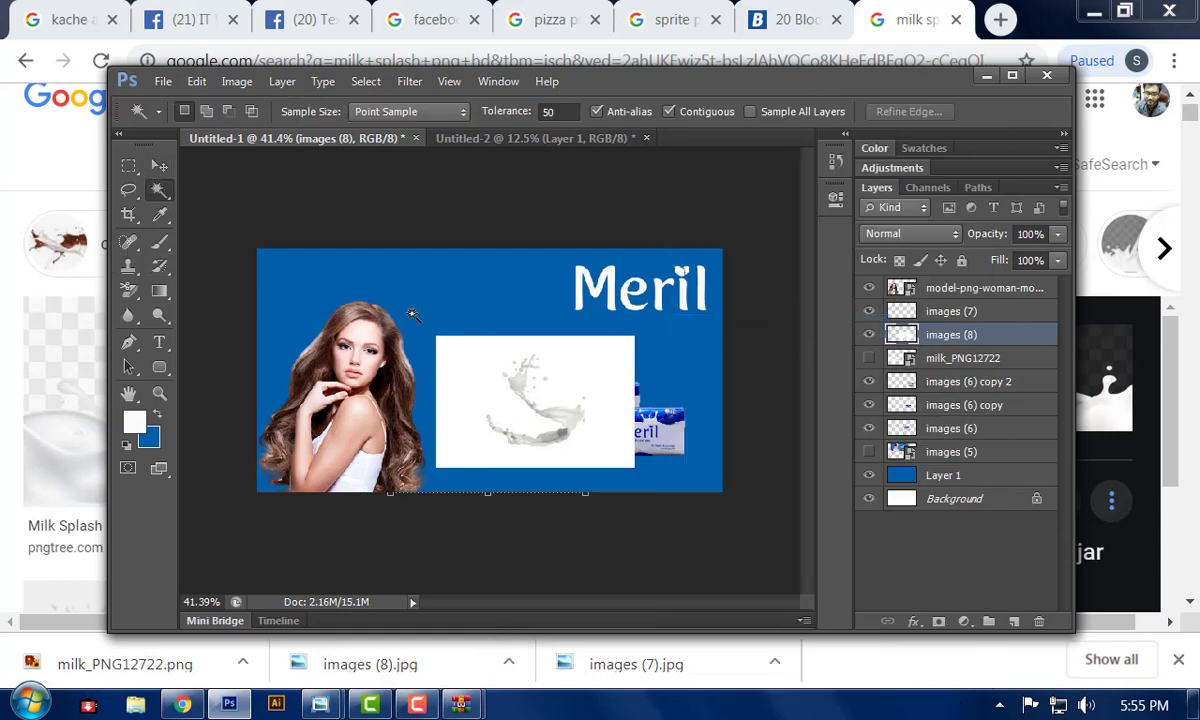
left_click(462, 365)
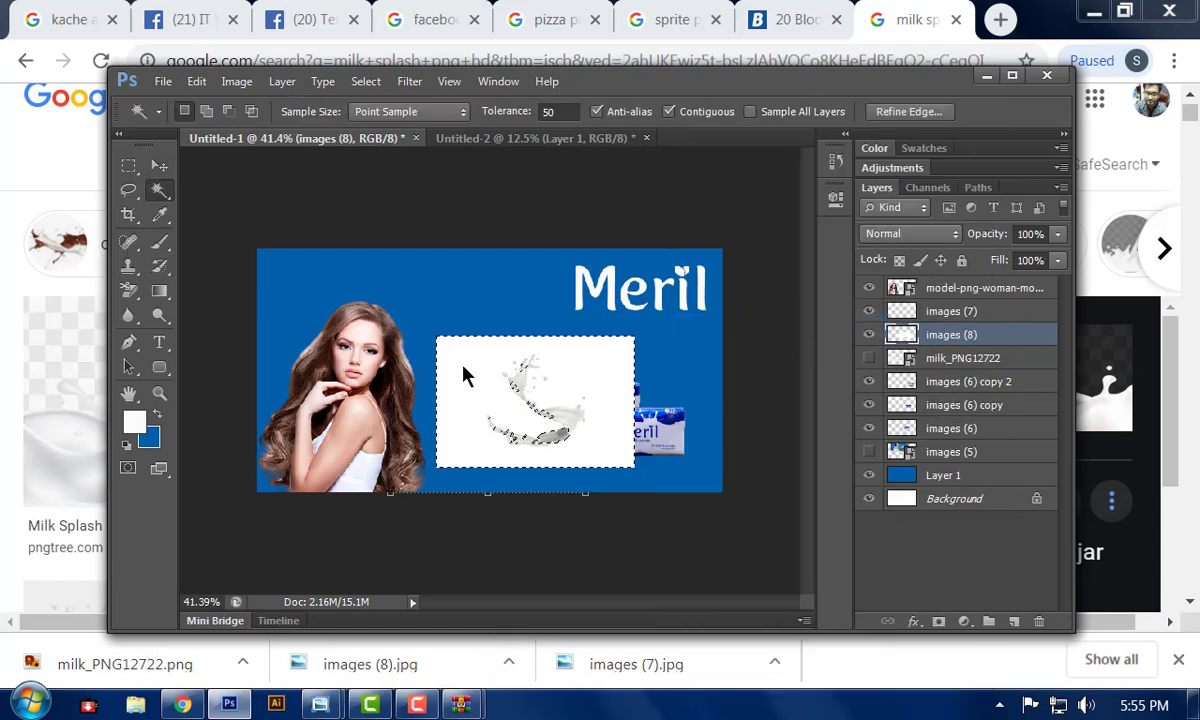
left_click(556, 111)
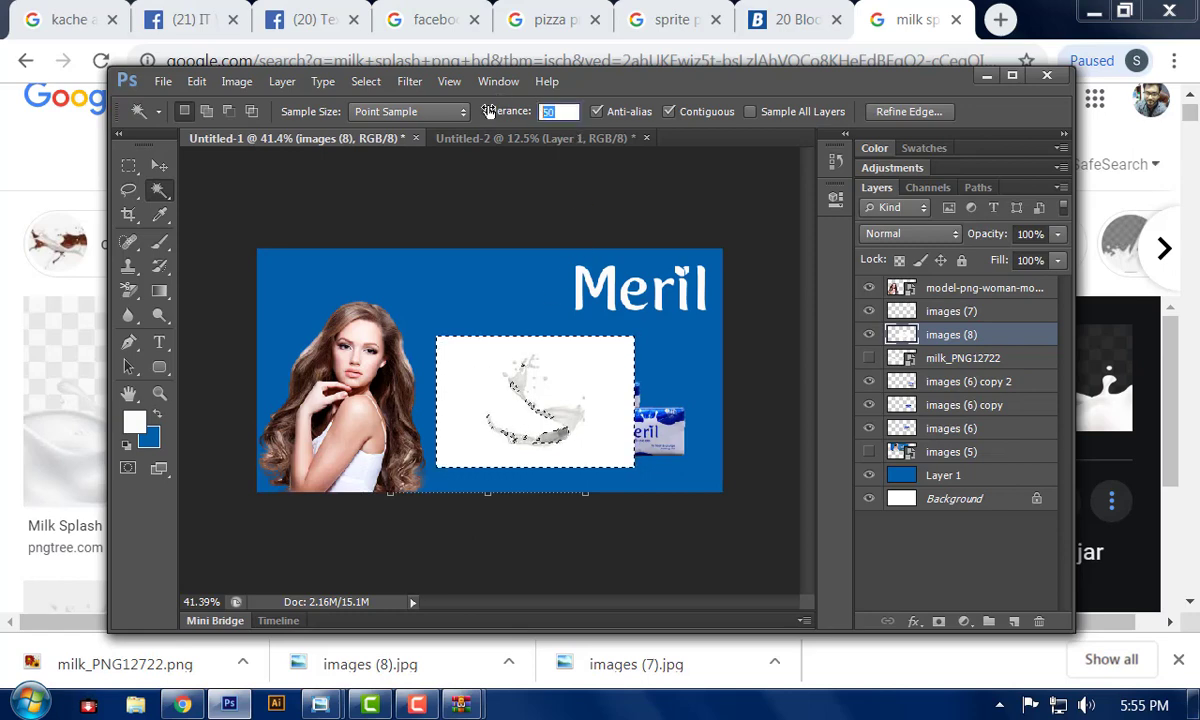
type("10")
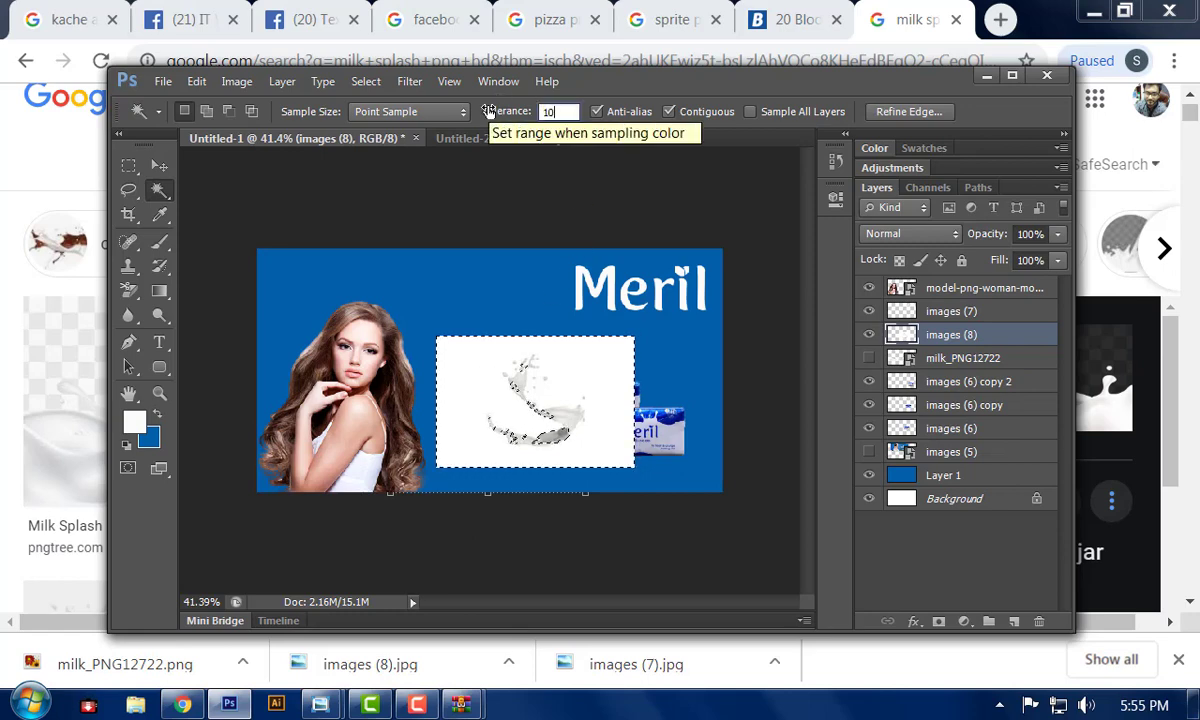
left_click(480, 371)
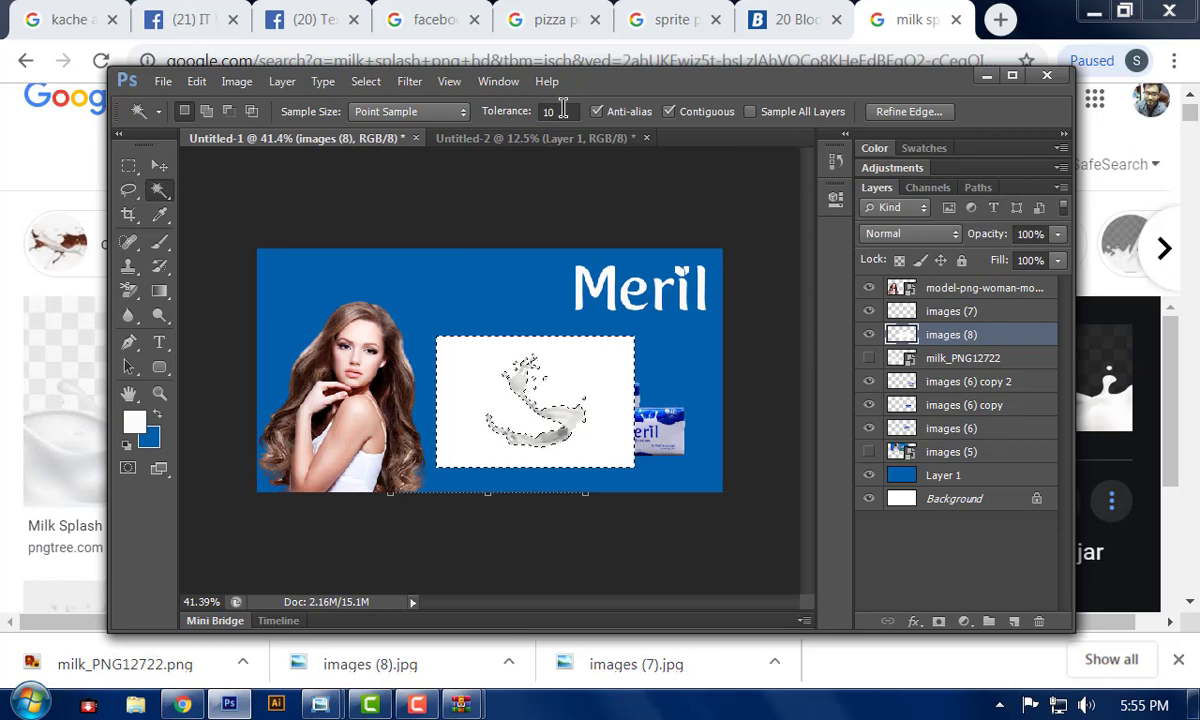
left_click(512, 112)
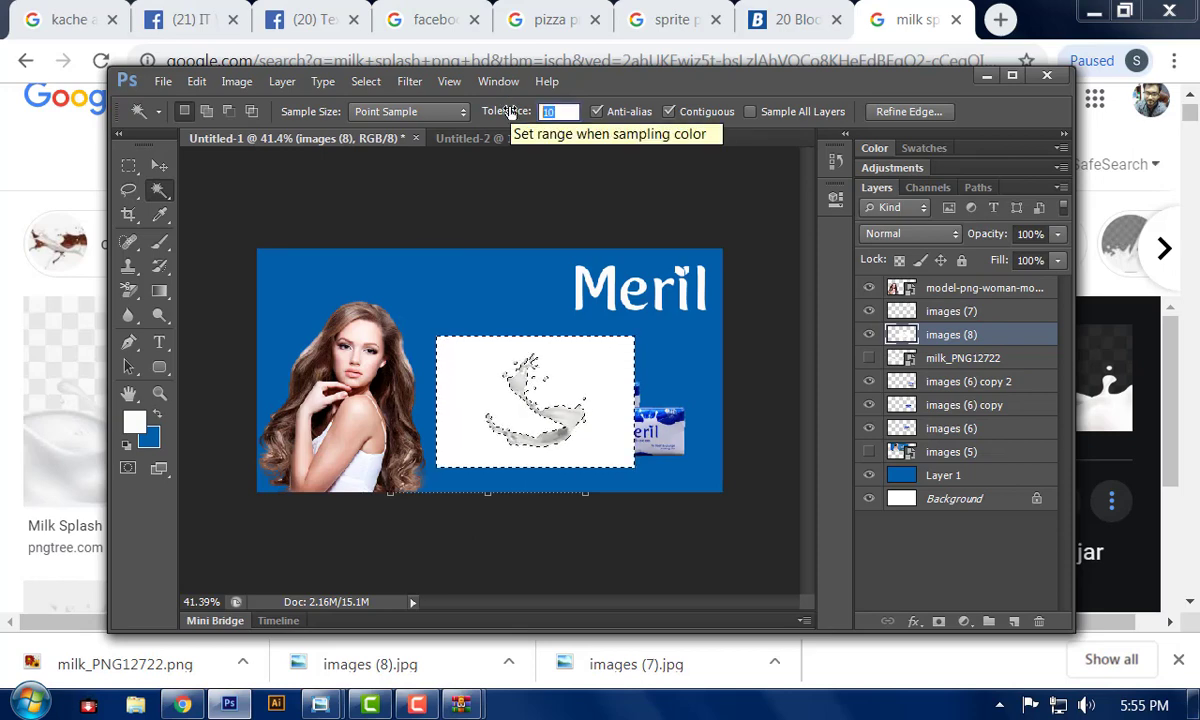
left_click(480, 383)
key("Delete")
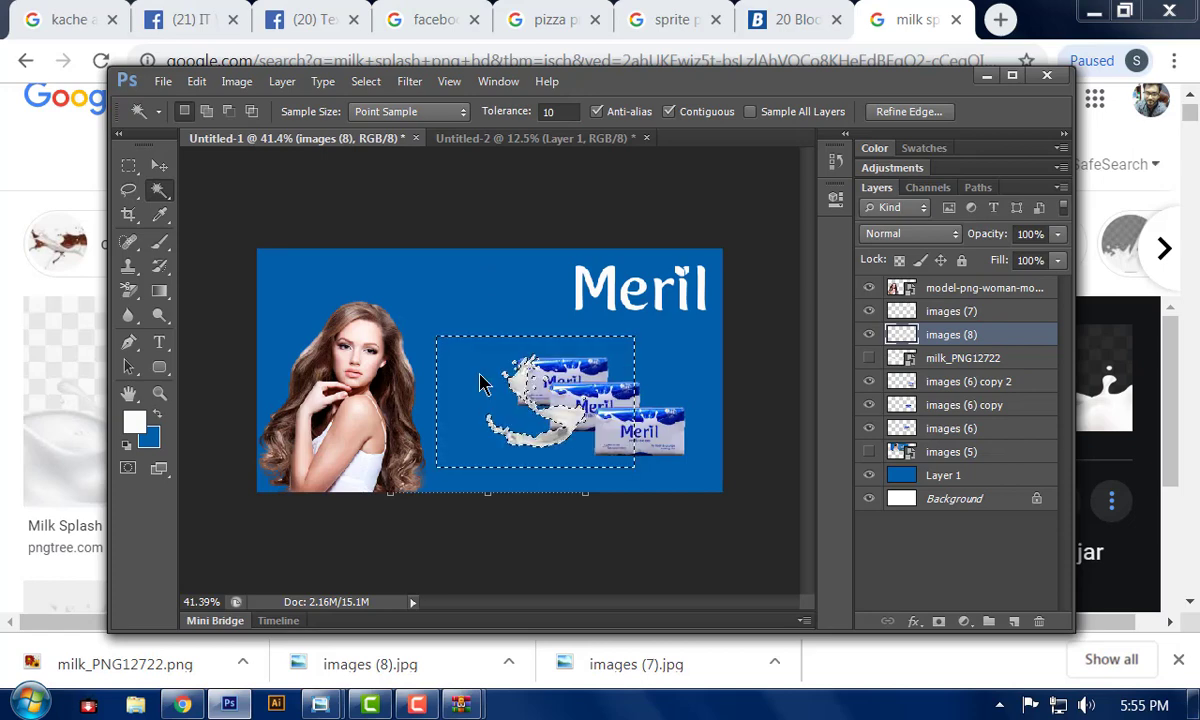
key("ctrl+d")
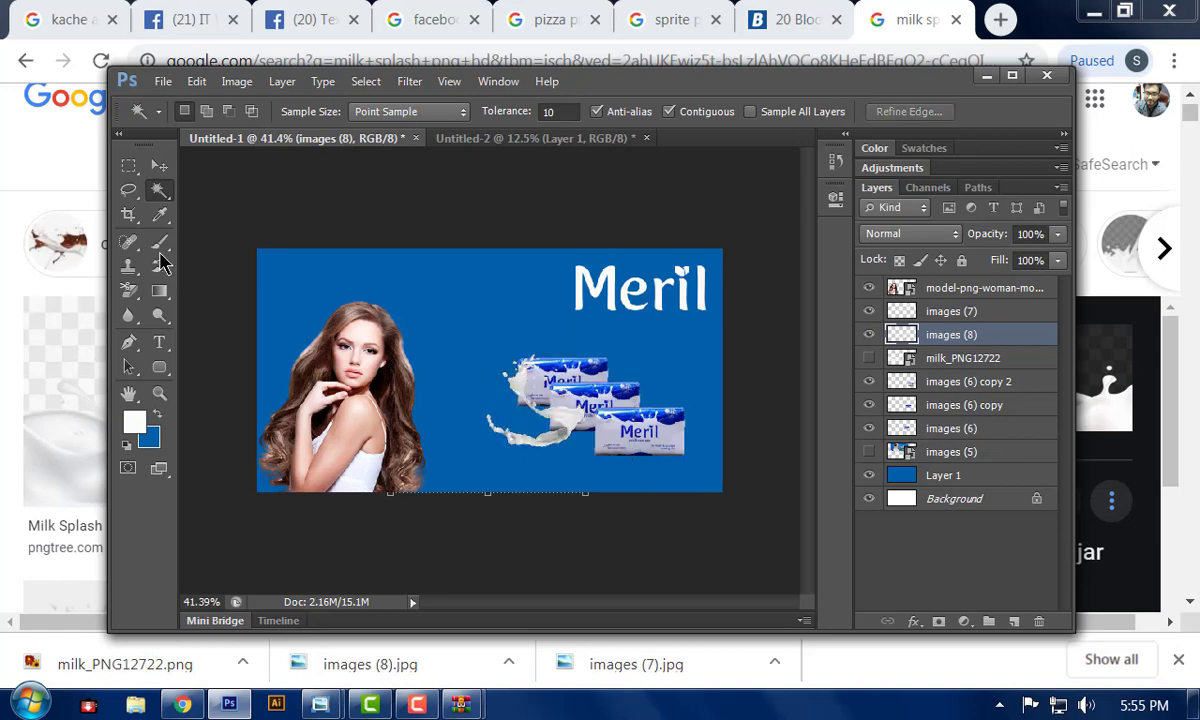
- Scale the images (8) milk splash to about 194% and place it behind the model
left_click(159, 165)
left_click_drag(547, 412, 468, 413)
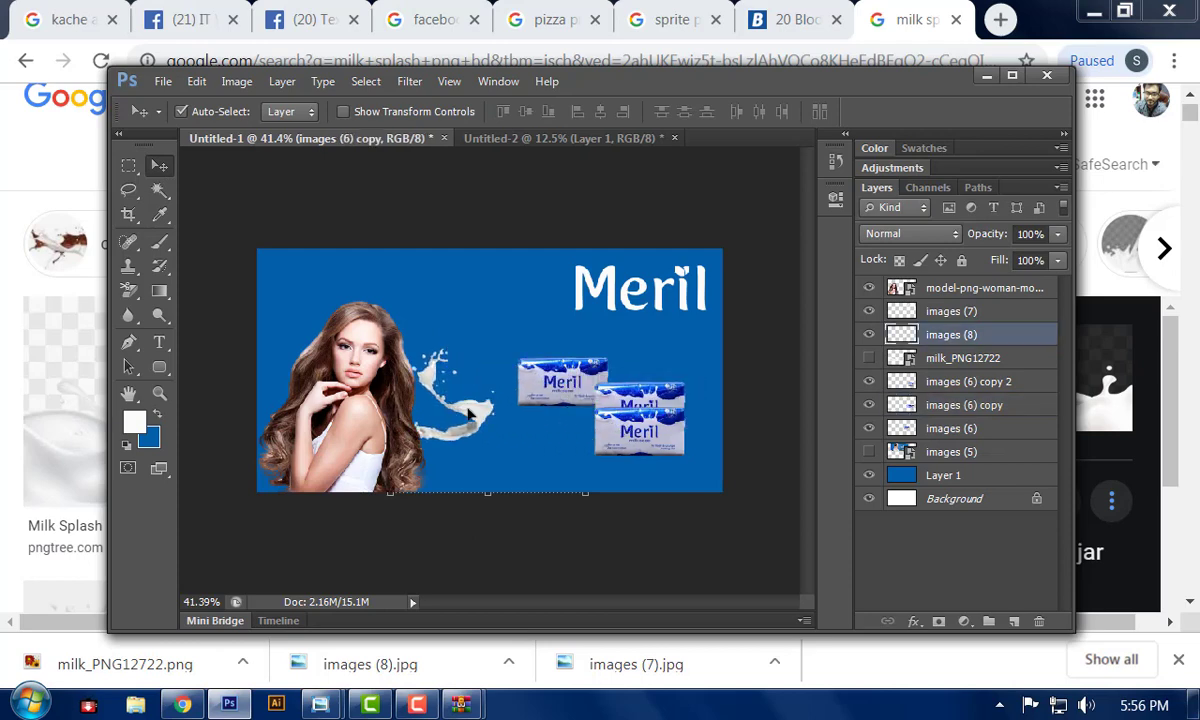
key("ctrl+t")
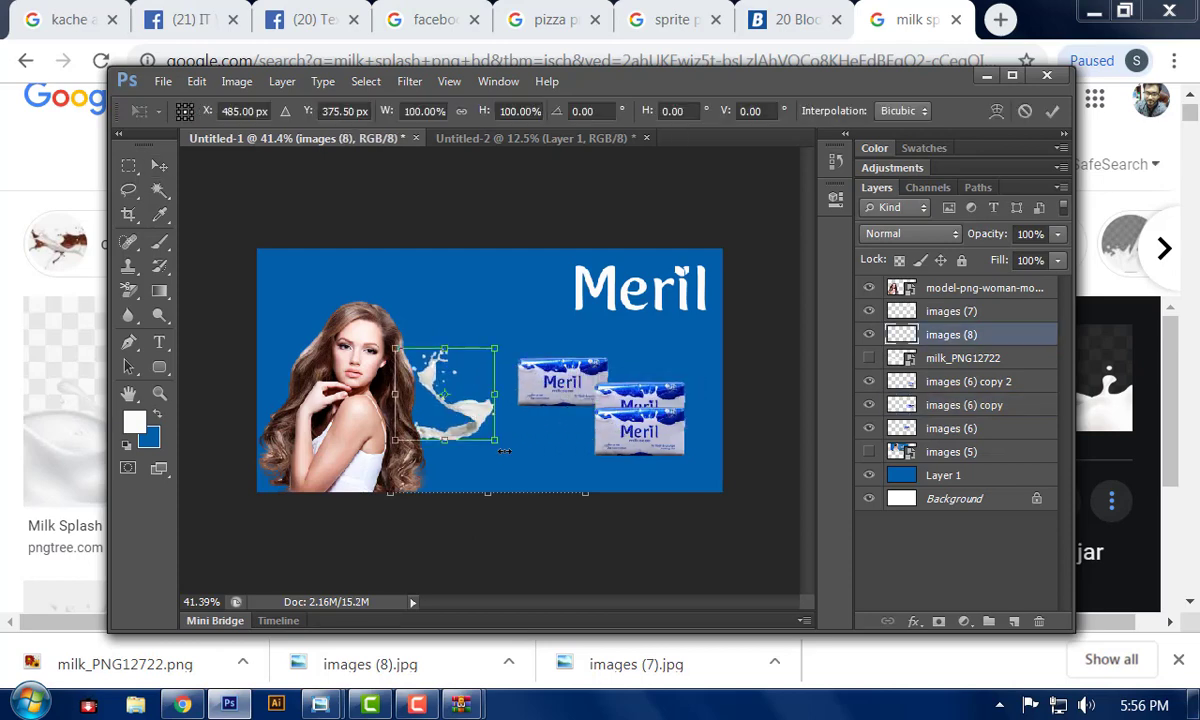
left_click_drag(506, 452, 589, 526)
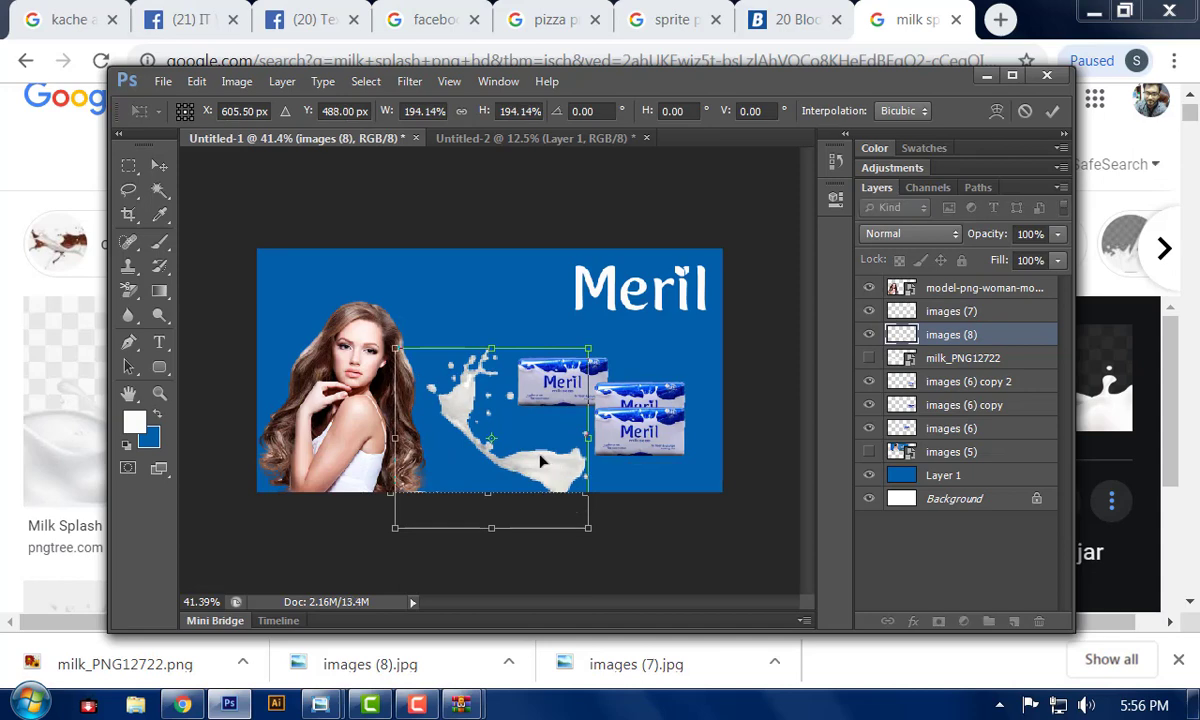
left_click_drag(565, 417, 400, 385)
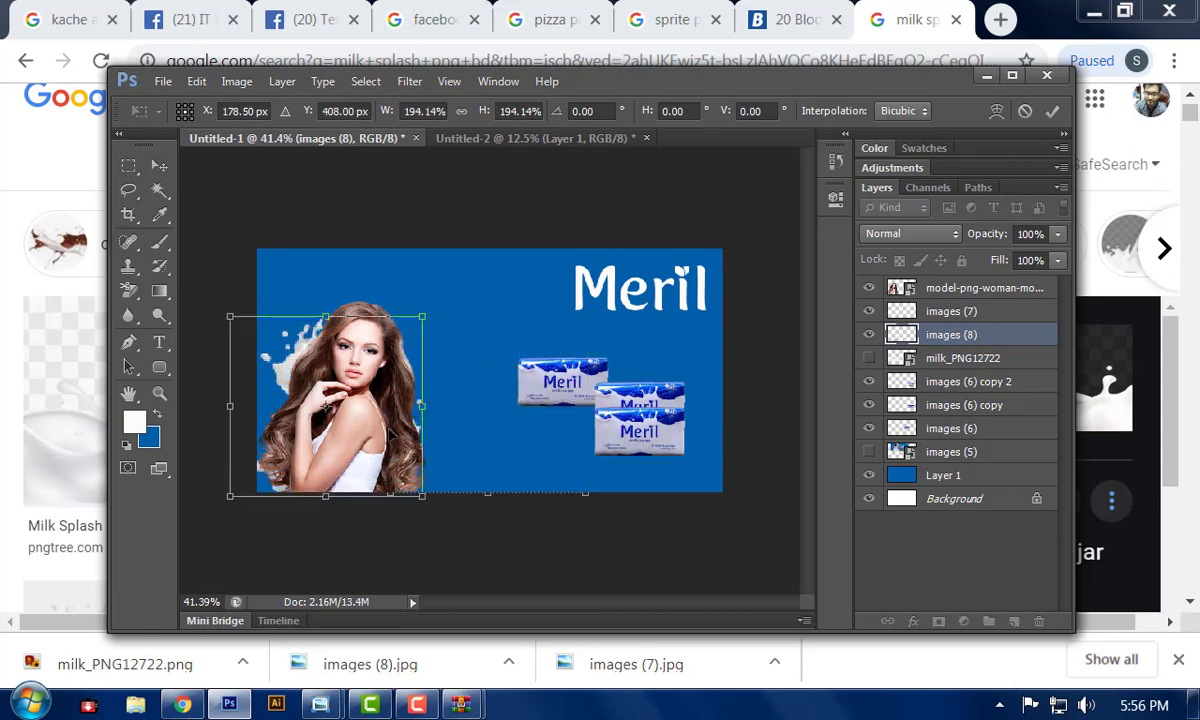
key("Return")
- Reposition the model and the milk splash behind her so the splash frames her left side
left_click_drag(378, 412, 430, 413)
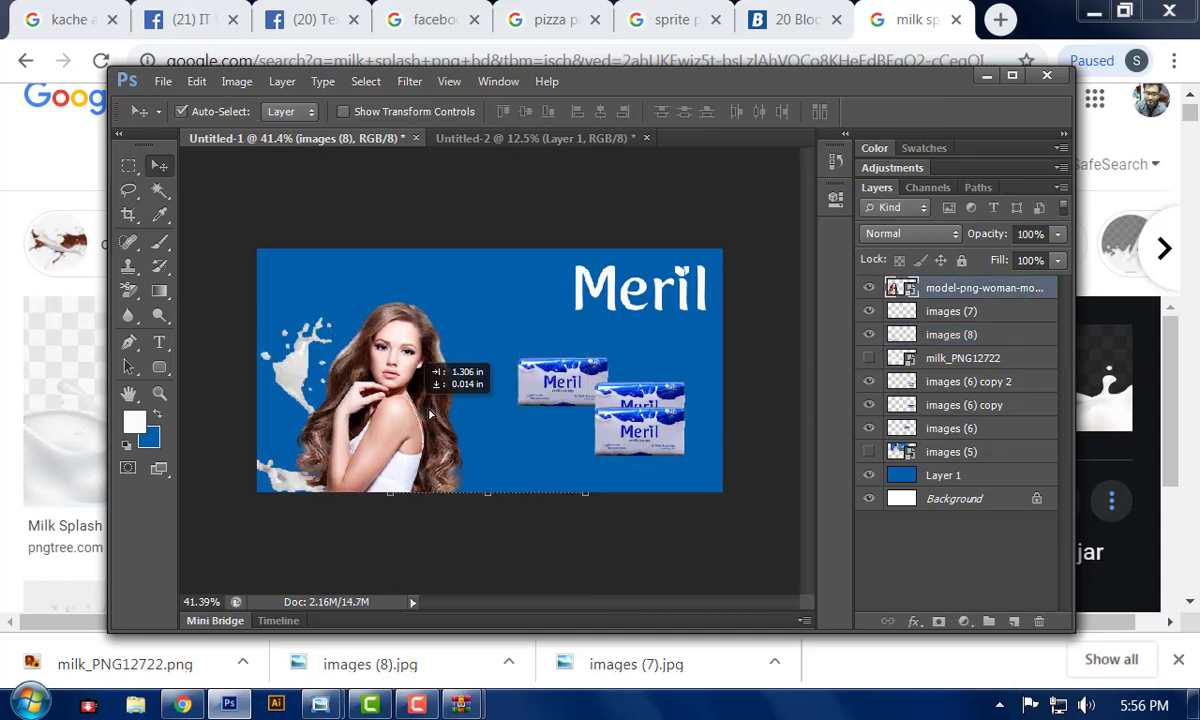
left_click_drag(280, 370, 318, 338)
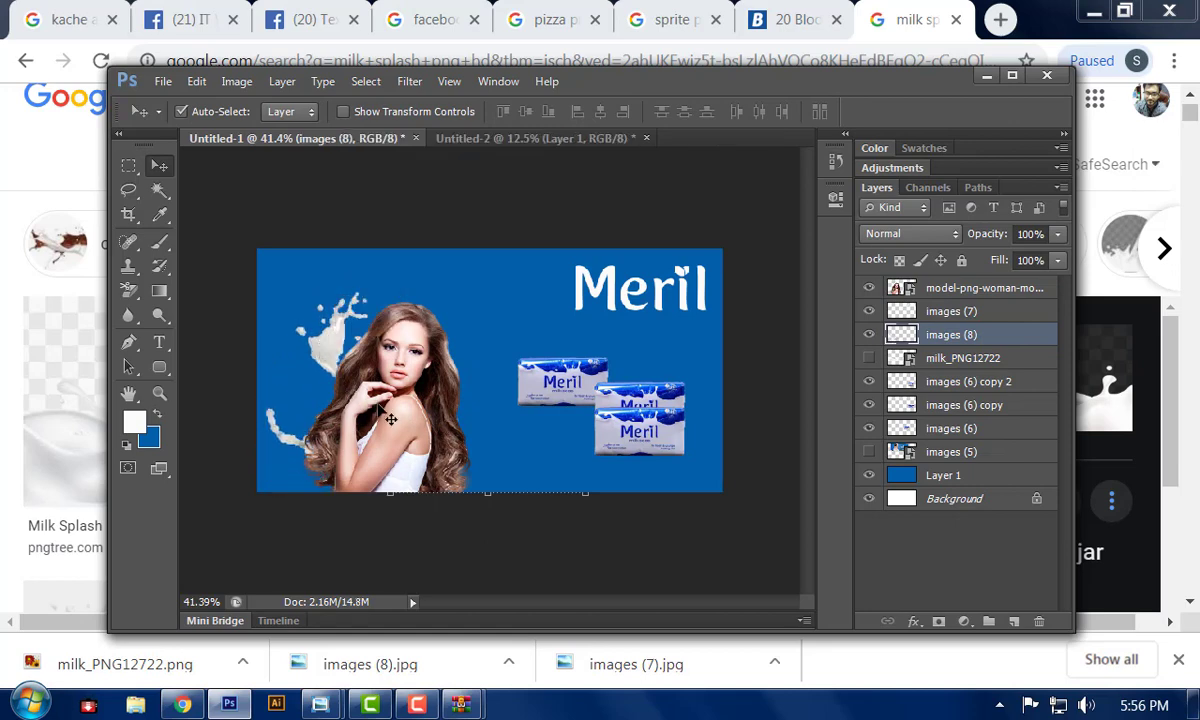
left_click_drag(390, 418, 365, 403)
- Duplicate the images (8) milk splash and place the copy above the model layer, across her body
left_click_drag(325, 312, 603, 338)
left_click(340, 325)
left_click_drag(930, 330, 915, 285)
left_click_drag(512, 372, 394, 438)
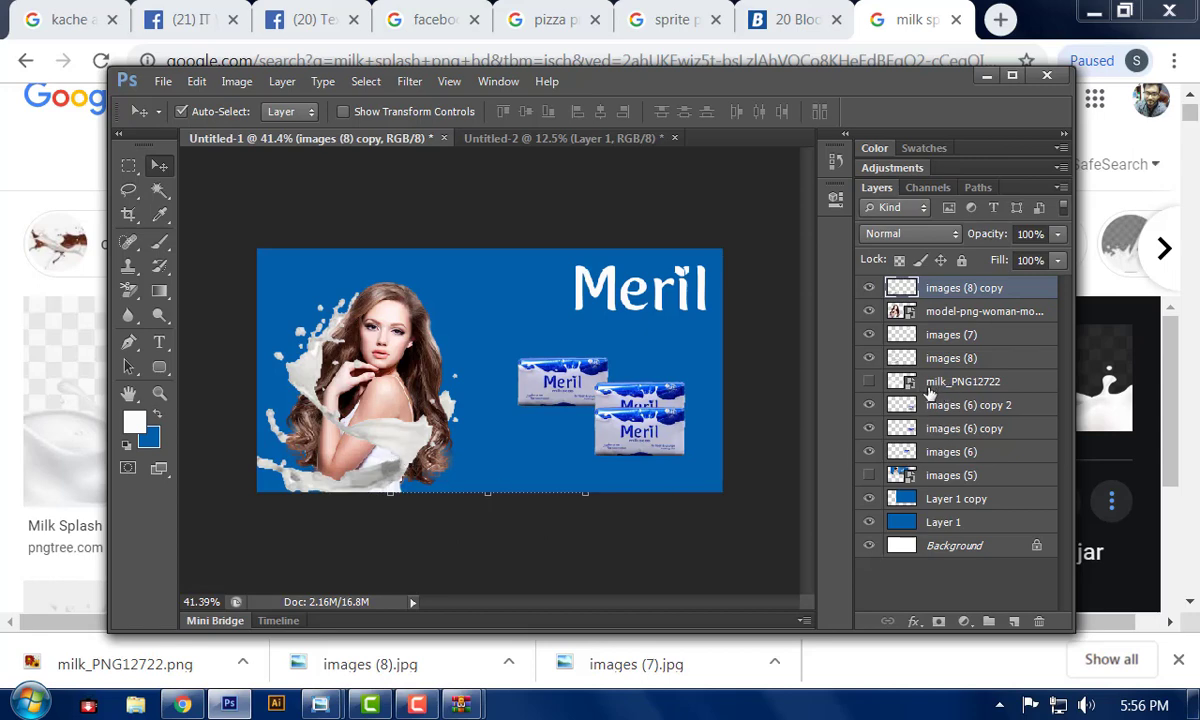
- Show the milk_PNG12722 image, rasterize it and place it in front of all layers along the banner's lower edge
left_click(869, 381)
left_click_drag(632, 410, 616, 469)
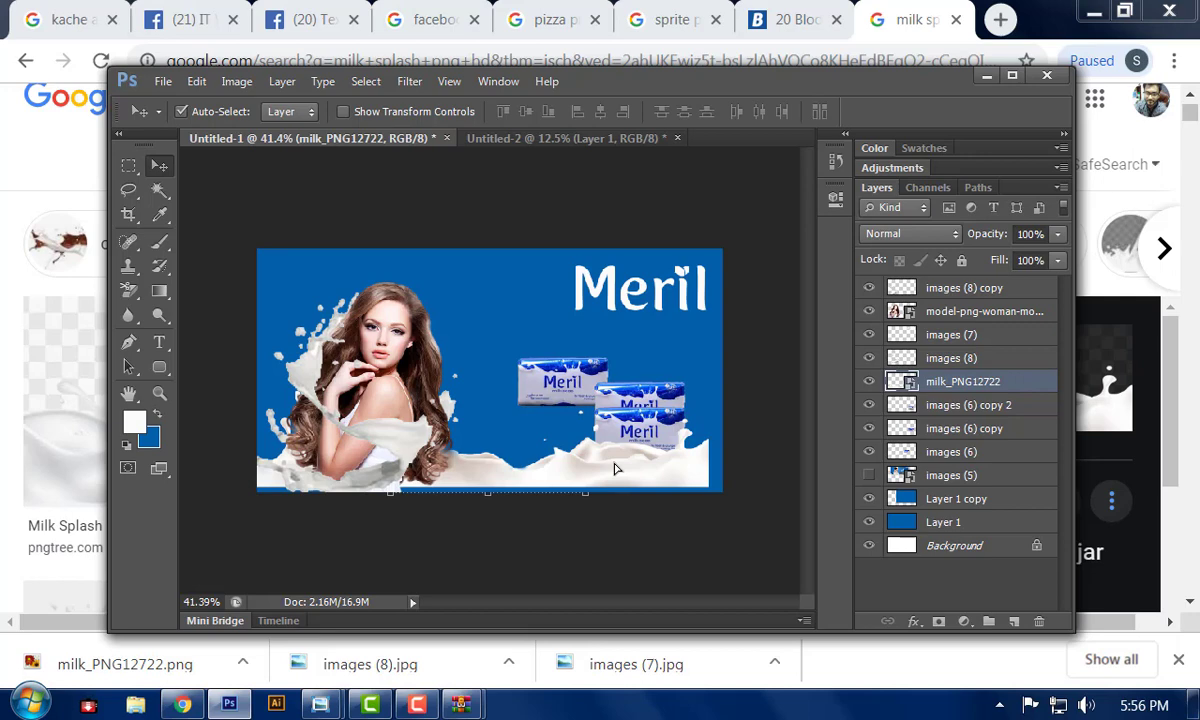
right_click(962, 388)
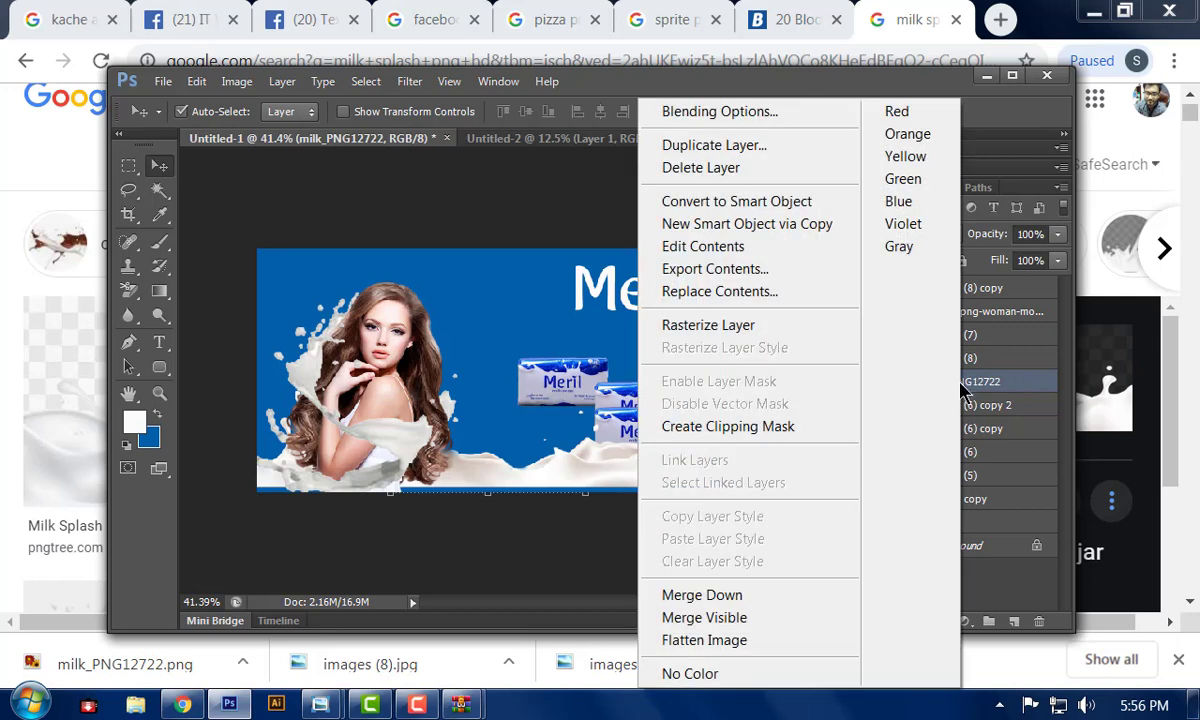
left_click(771, 326)
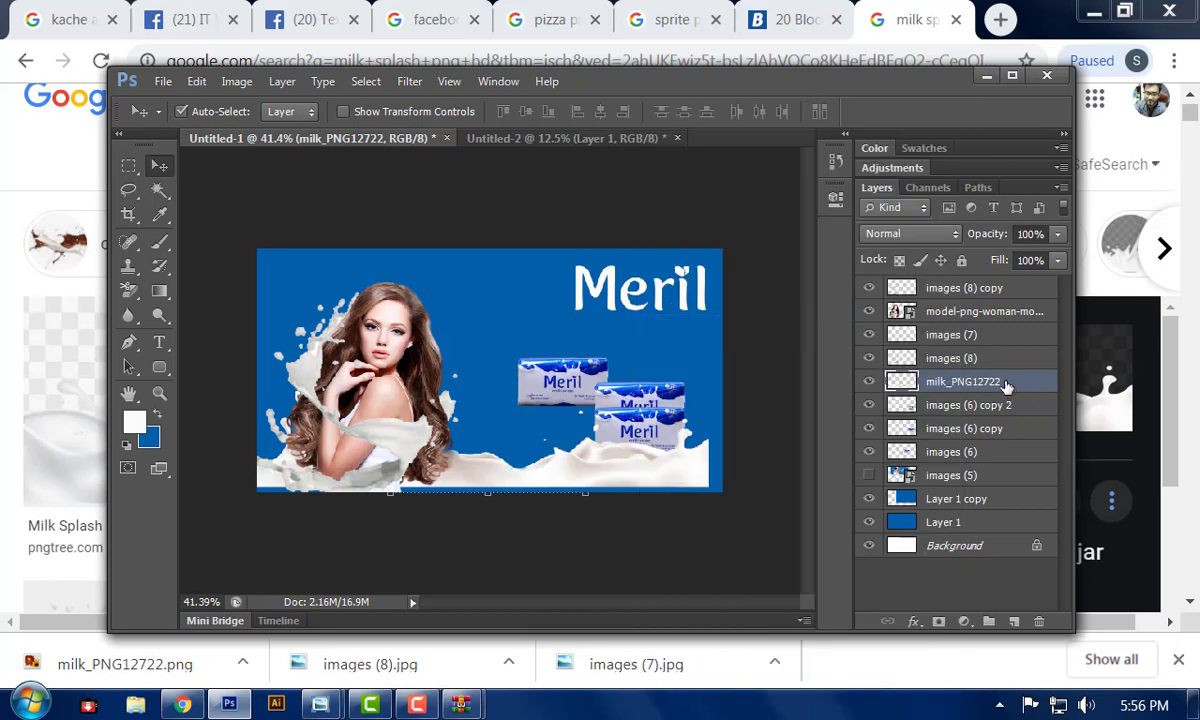
left_click_drag(1005, 386, 995, 282)
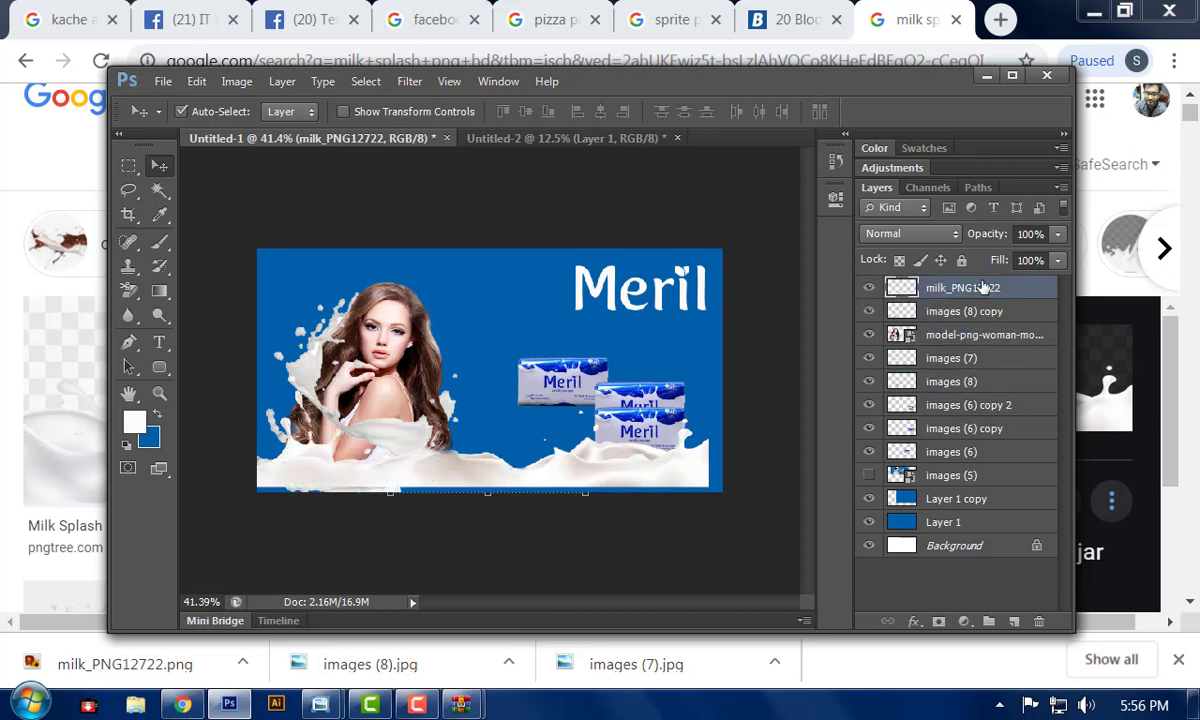
mouse_move(655, 468)
left_mouse_down()
mouse_move(670, 437)
mouse_move(664, 476)
left_mouse_up()
- Adjust the front milk splash over the model and rearrange the soap packs into a staggered row above the milk
left_click_drag(380, 415, 380, 395)
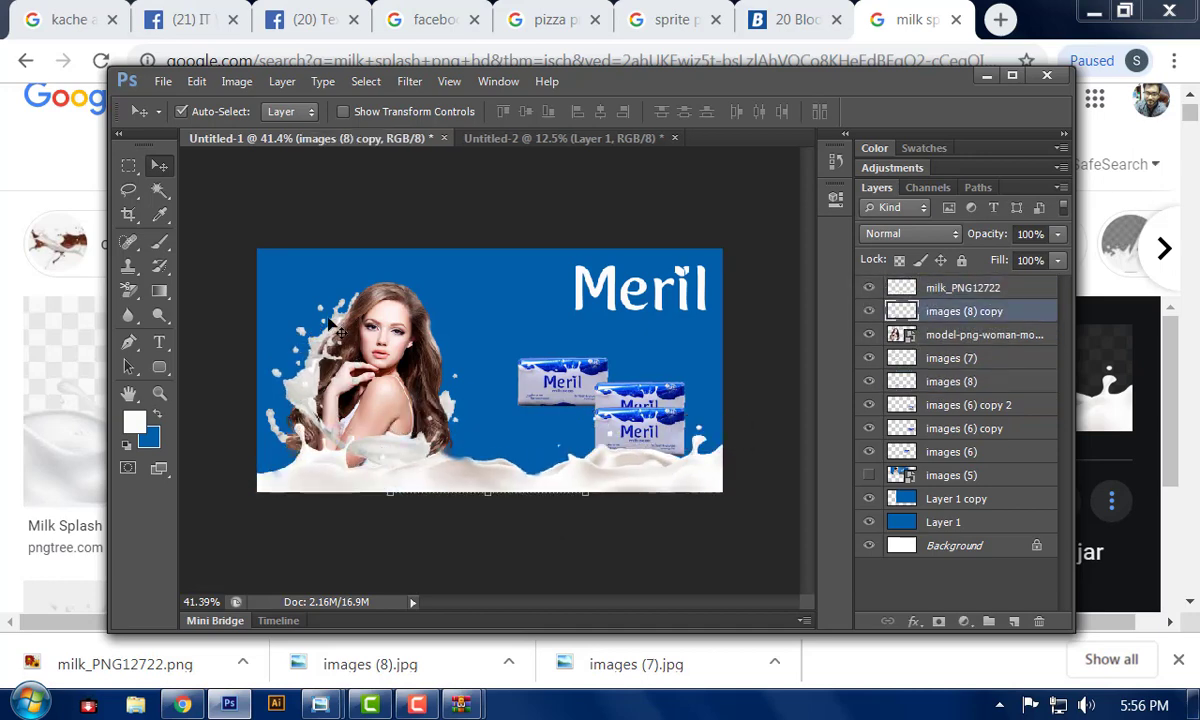
left_click(333, 315)
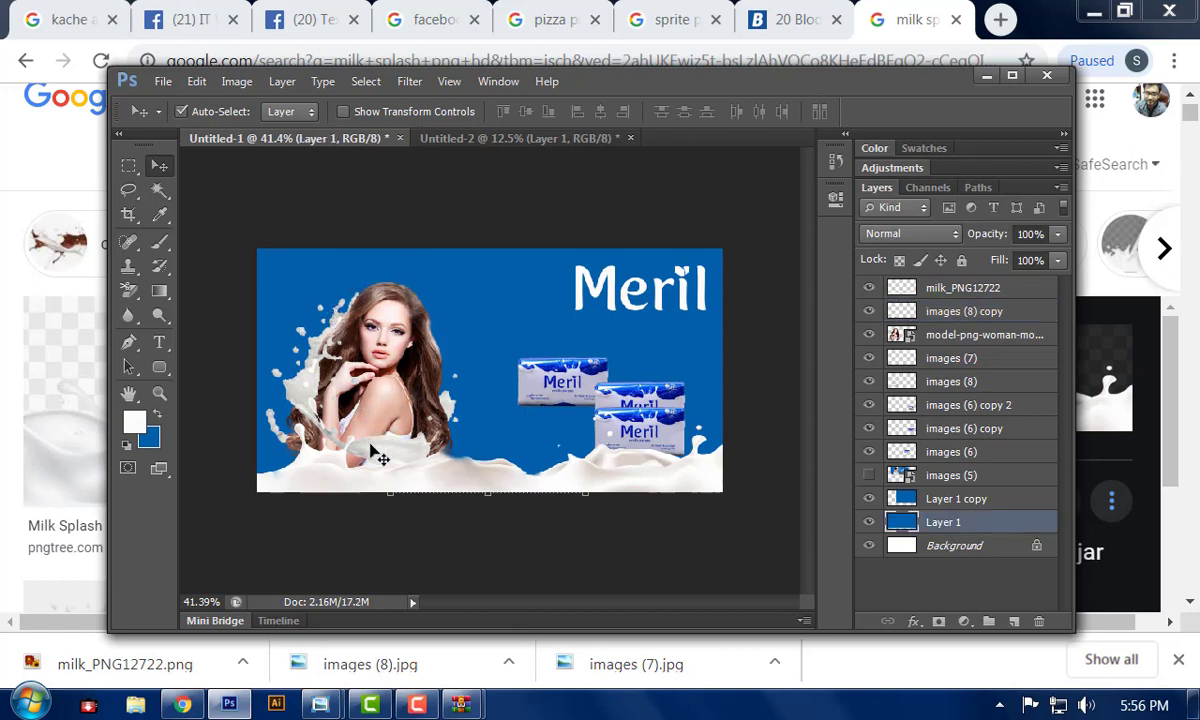
left_click(588, 437)
left_click_drag(585, 378, 652, 410)
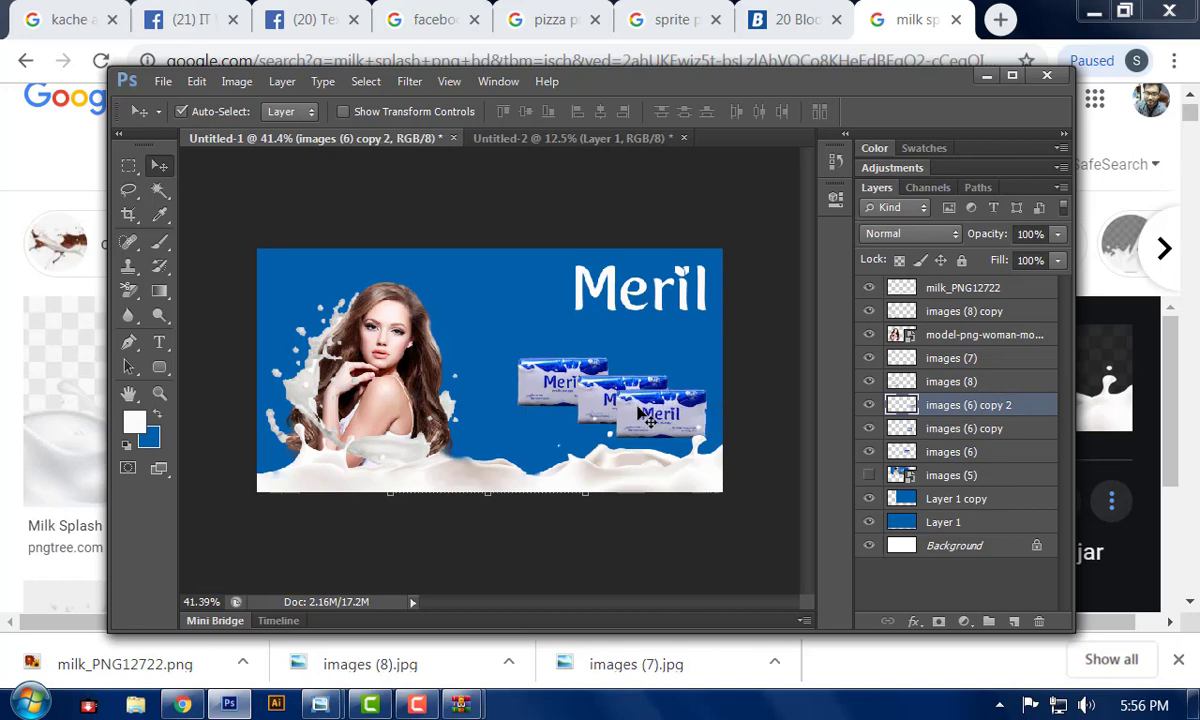
- Create a new layer above milk_PNG12722 and activate the Brush tool
left_click(1000, 288)
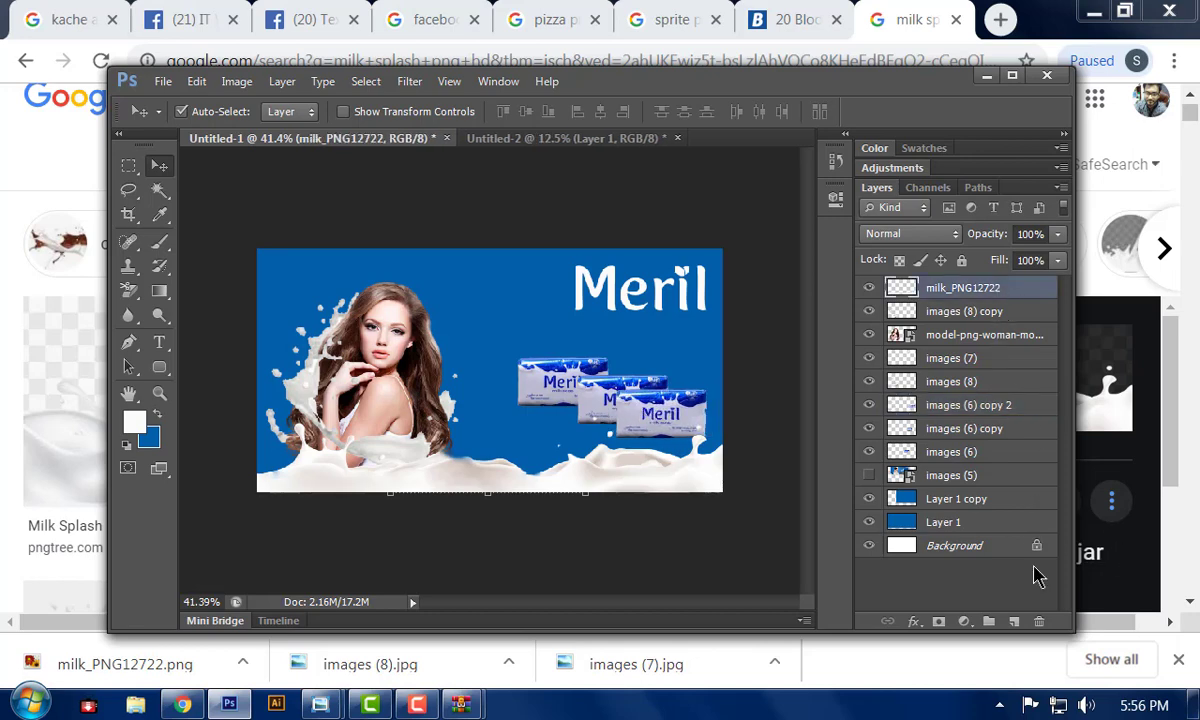
left_click(1013, 621)
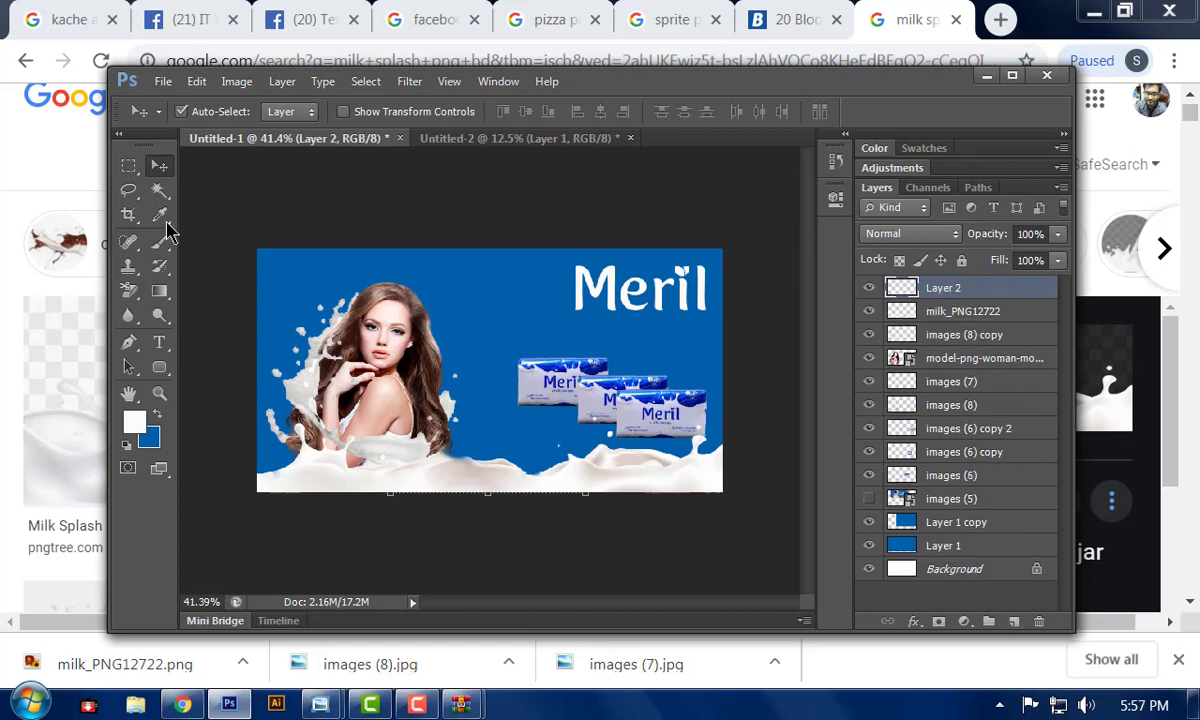
left_click_drag(160, 244, 200, 262)
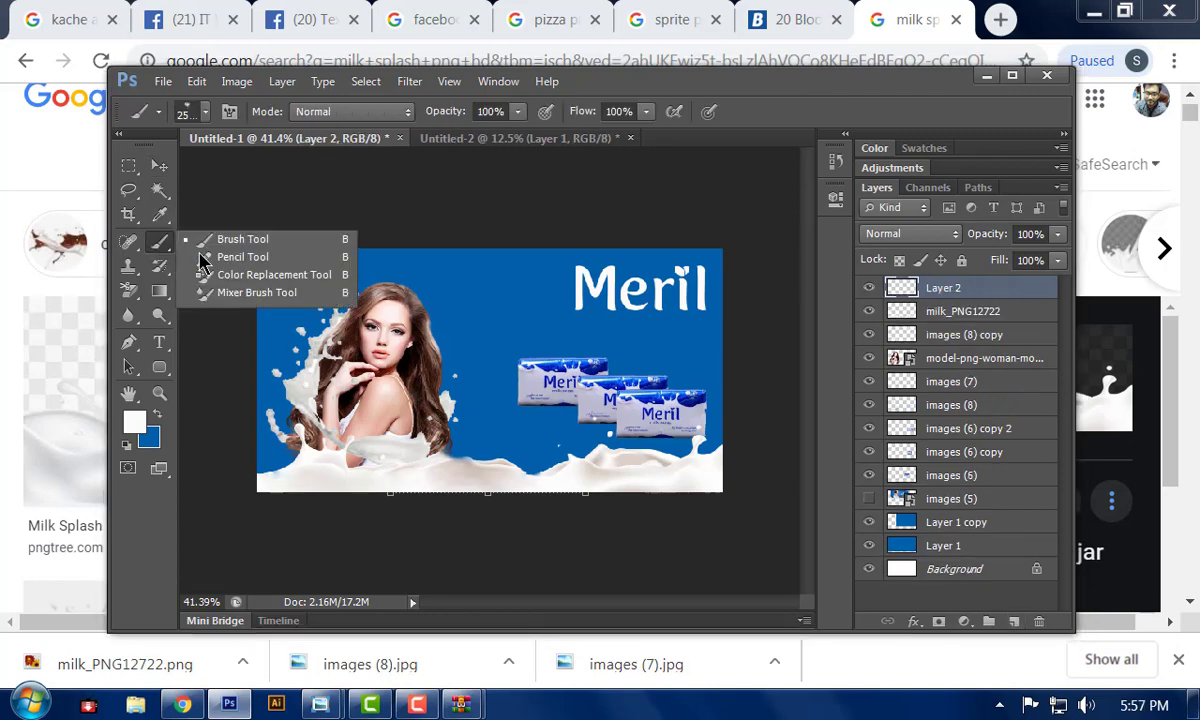
left_click(251, 243)
- Choose the soft round 17 px brush preset for painting on Layer 2
left_click(190, 114)
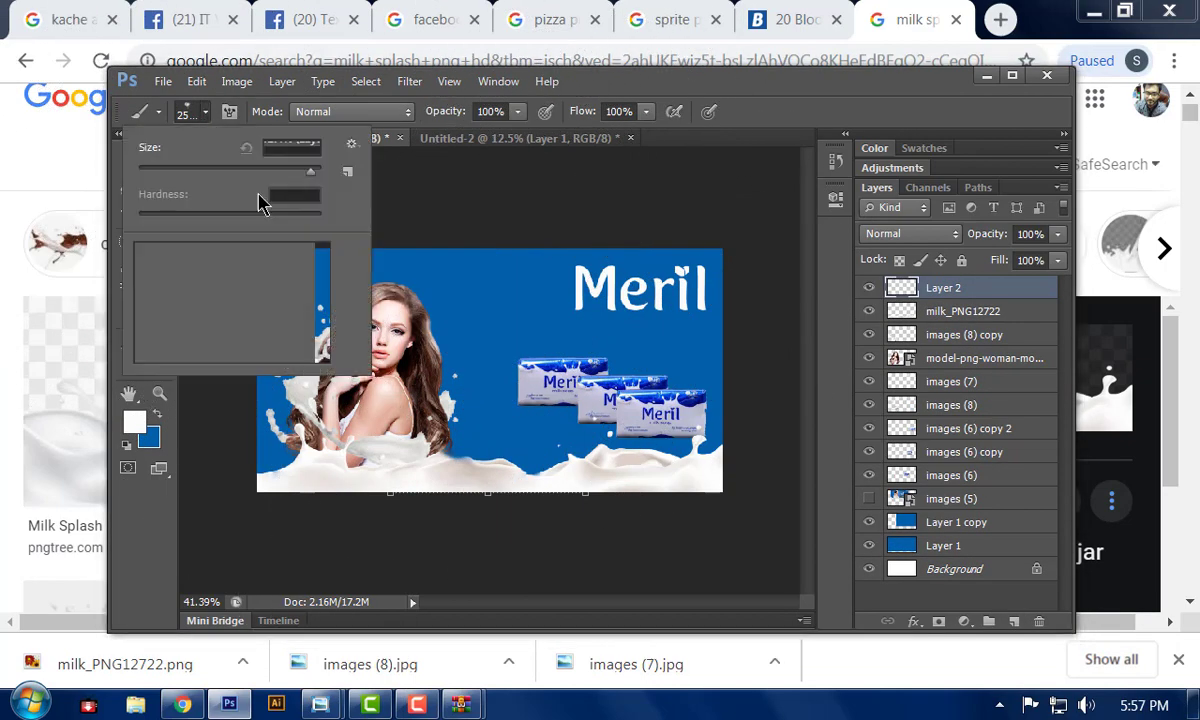
left_click_drag(308, 170, 276, 170)
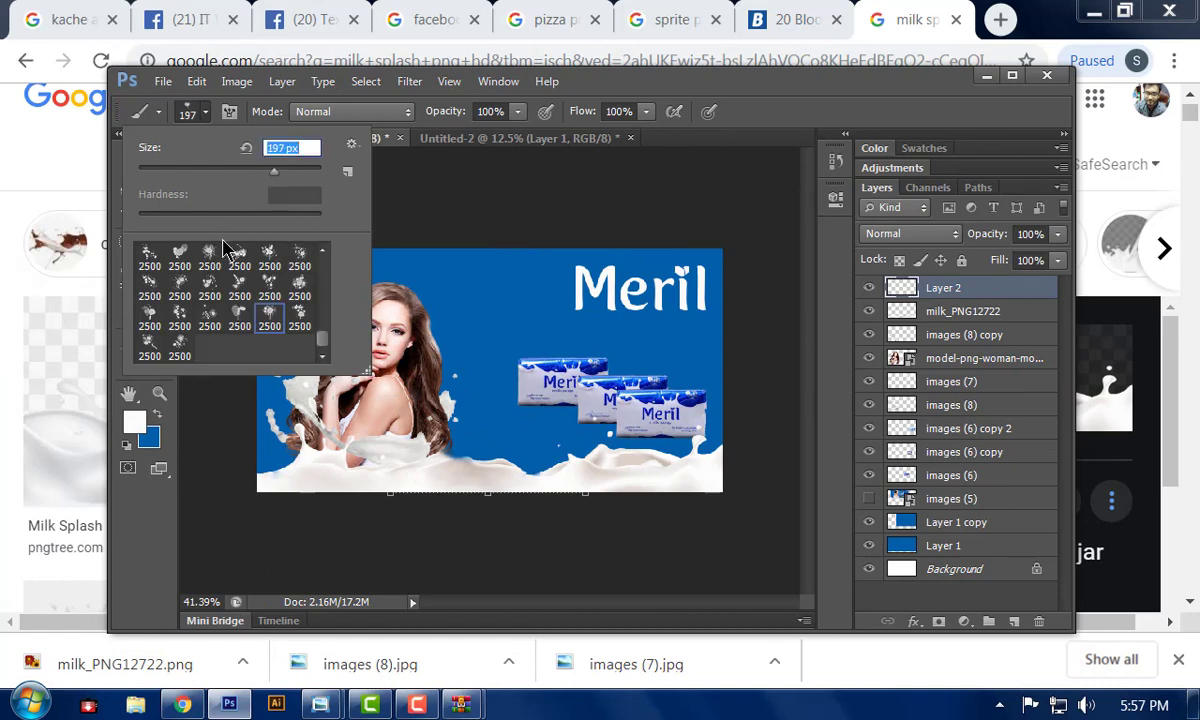
scroll(258, 288, "up", 4)
scroll(276, 289, "up", 6)
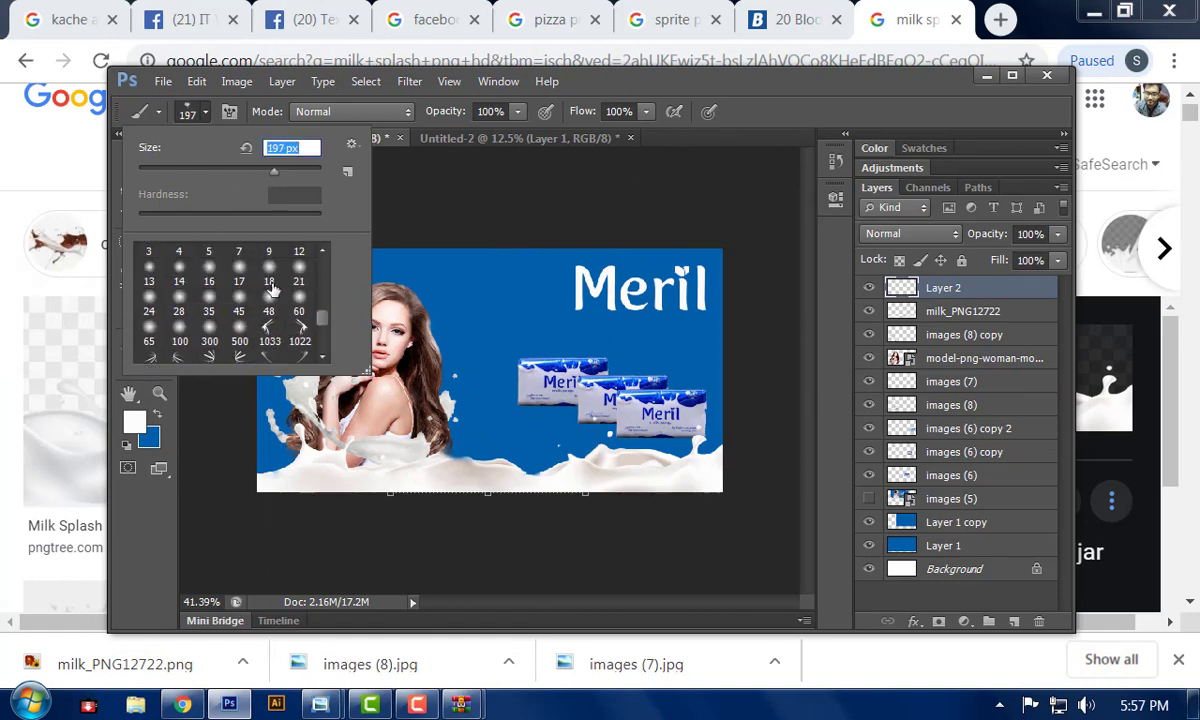
scroll(272, 289, "down", 1)
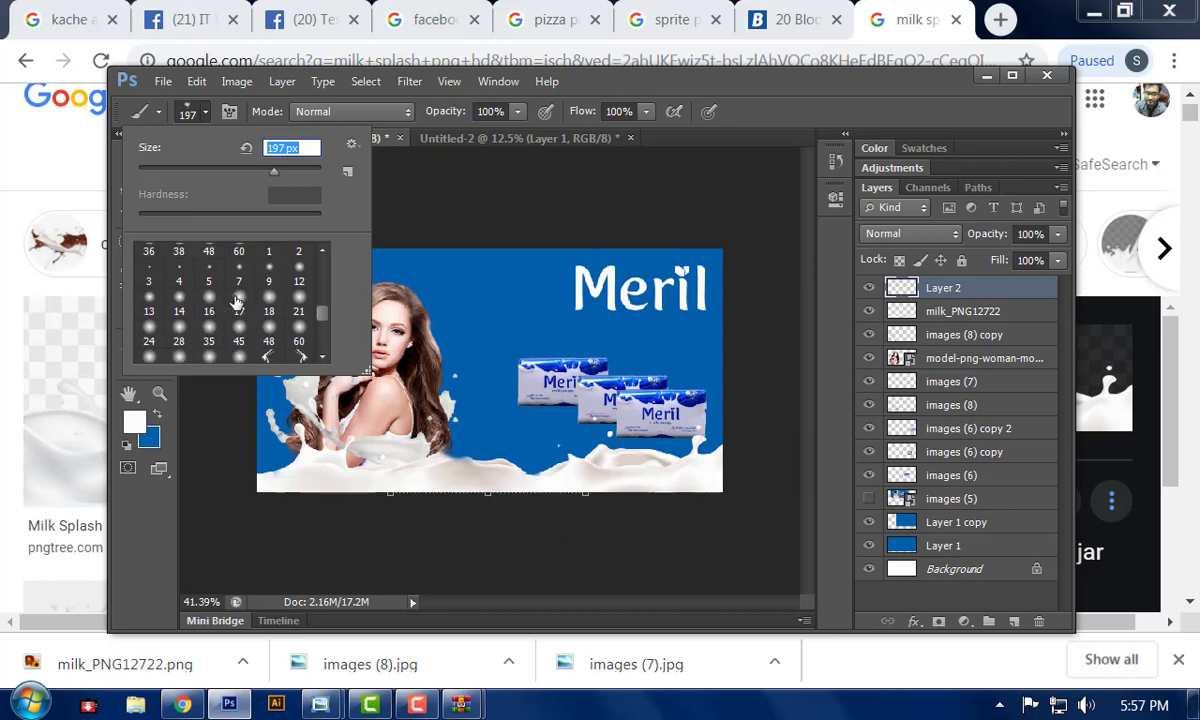
left_click(237, 302)
left_click(258, 443)
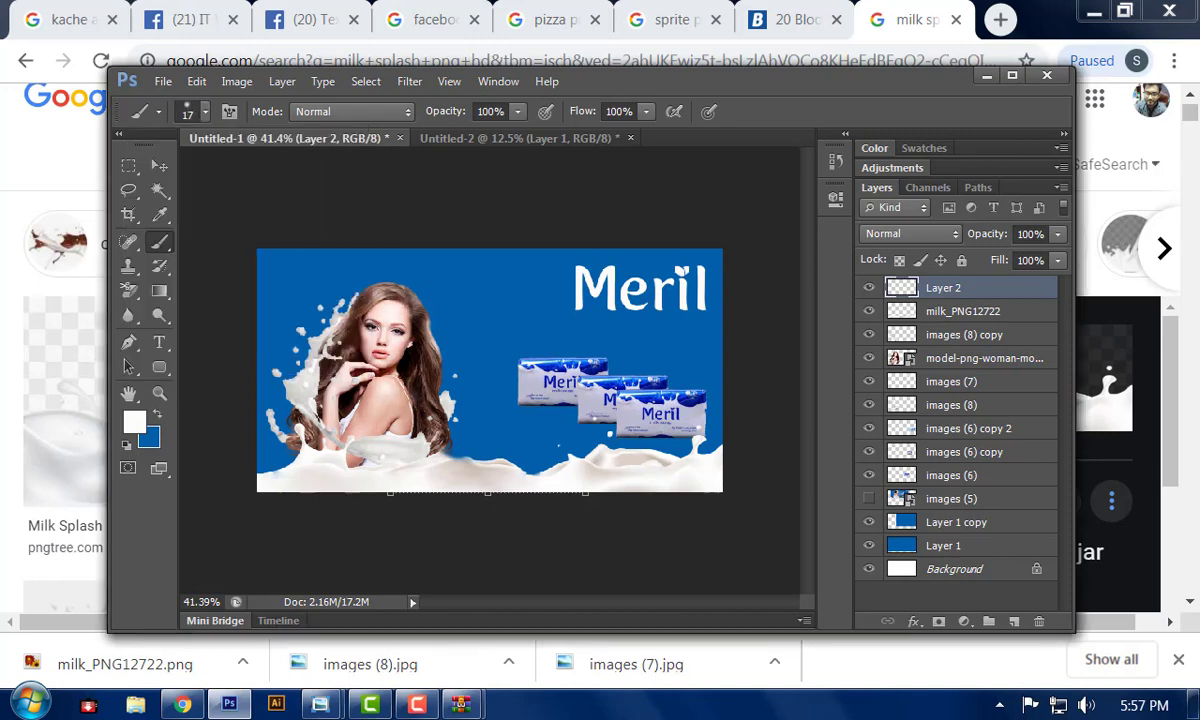
- Paint a soft white glow centred on the model with an 825 px brush and move Layer 2 directly beneath the model layer
left_click(205, 111)
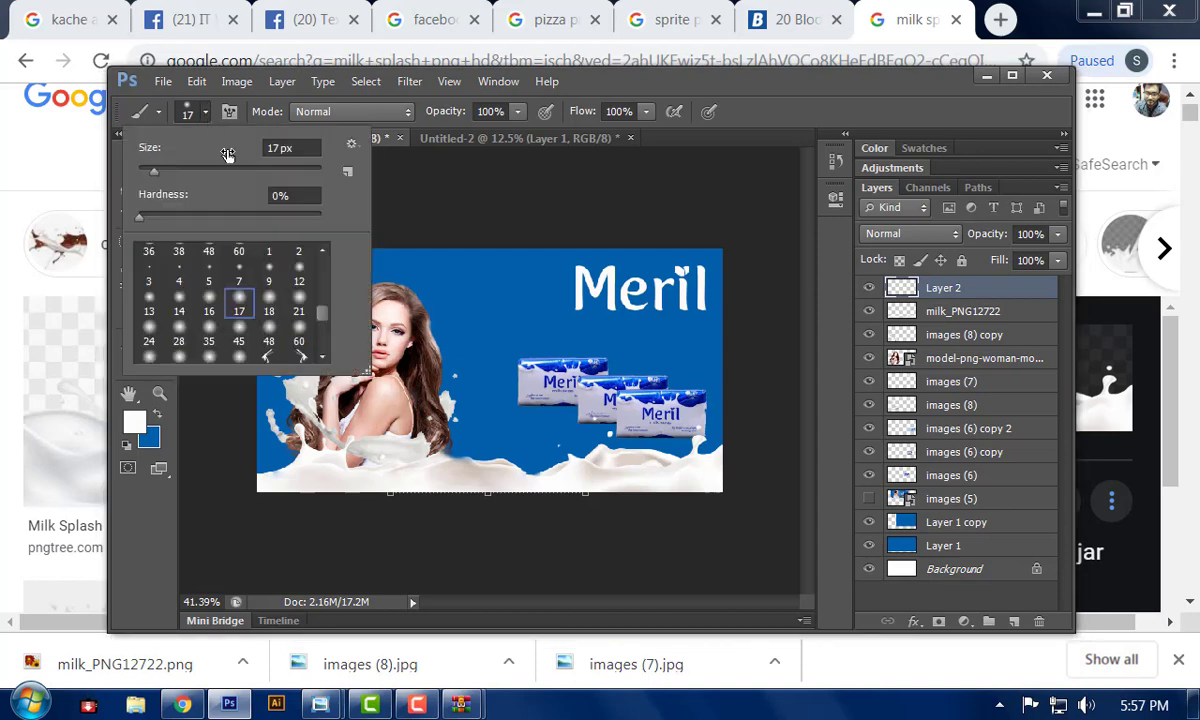
left_click_drag(250, 170, 304, 171)
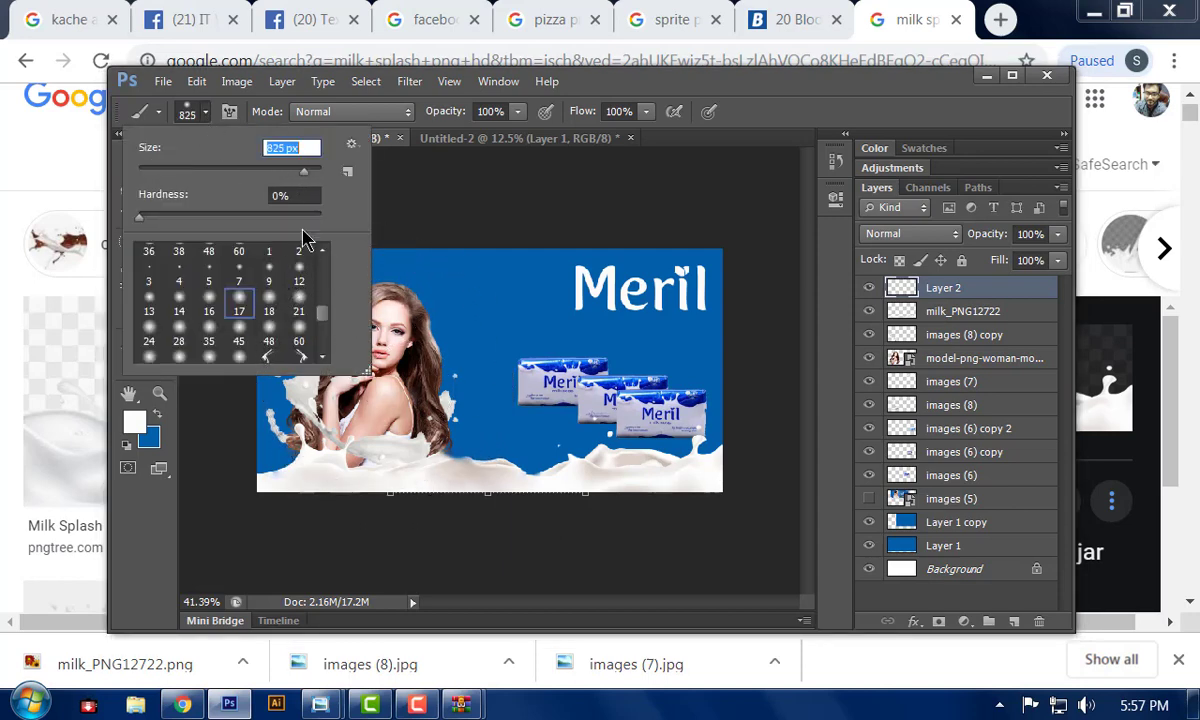
left_click_drag(309, 175, 304, 173)
left_click(379, 363)
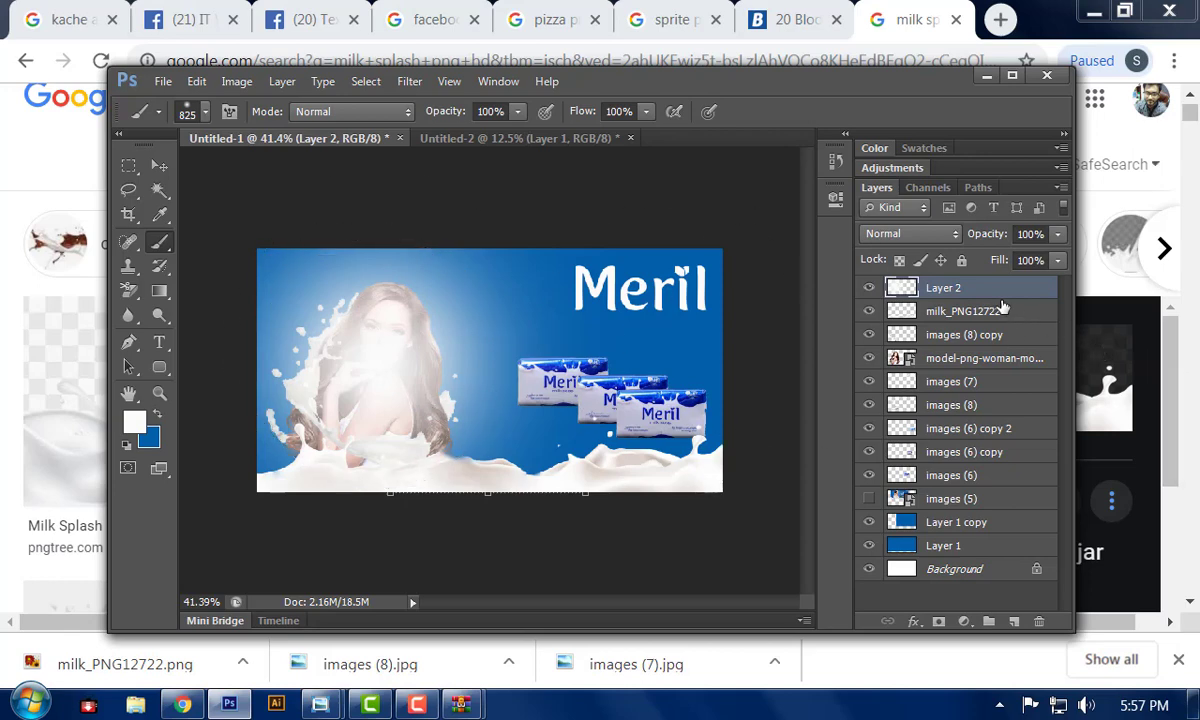
left_click_drag(1001, 294, 1001, 370)
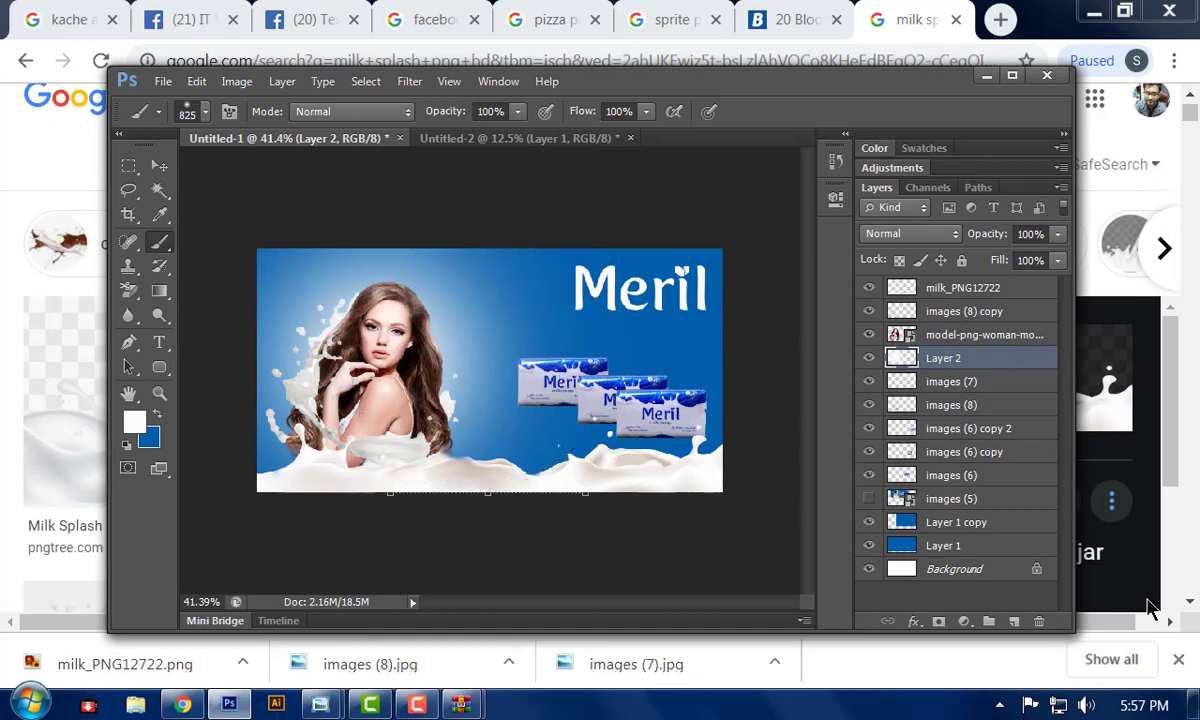
- Add a new layer above Layer 2, paint a second white glow between the model and the soaps, and set its opacity to 62%
left_click(1013, 621)
left_click(455, 347)
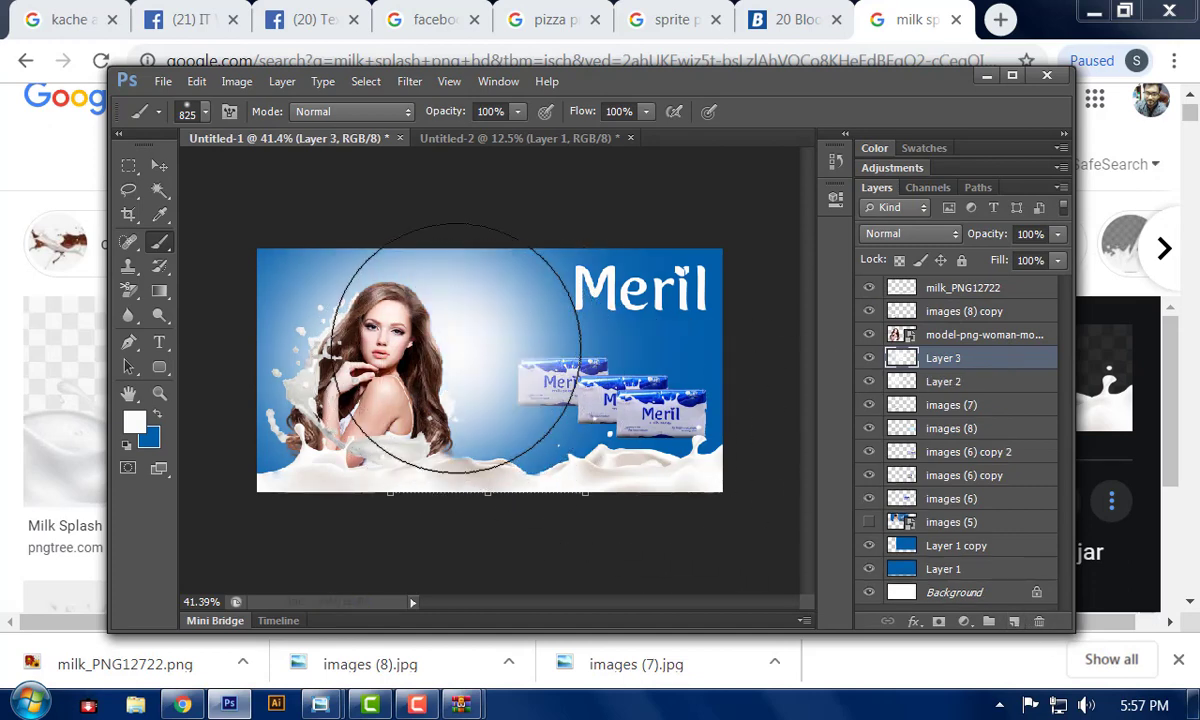
left_click(1057, 233)
left_click_drag(1055, 259, 1029, 258)
left_click(1057, 233)
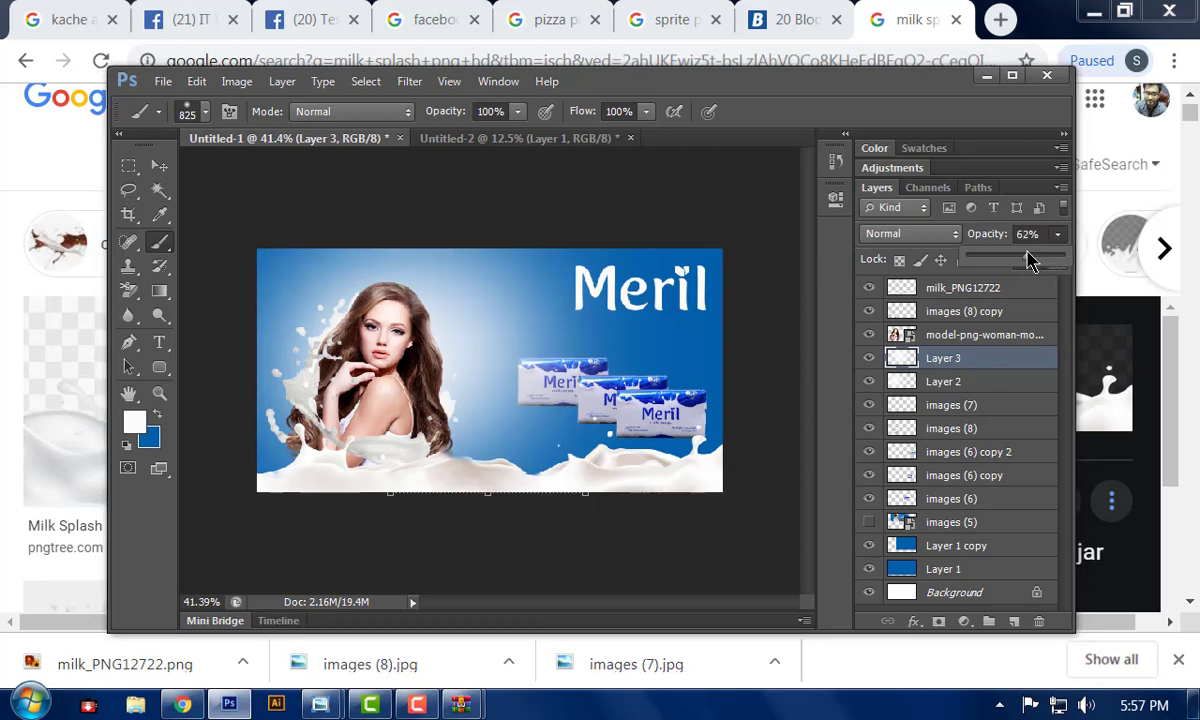
- Show the images (5) reference layer briefly to compare it with the banner, then hide it again
left_click(158, 170)
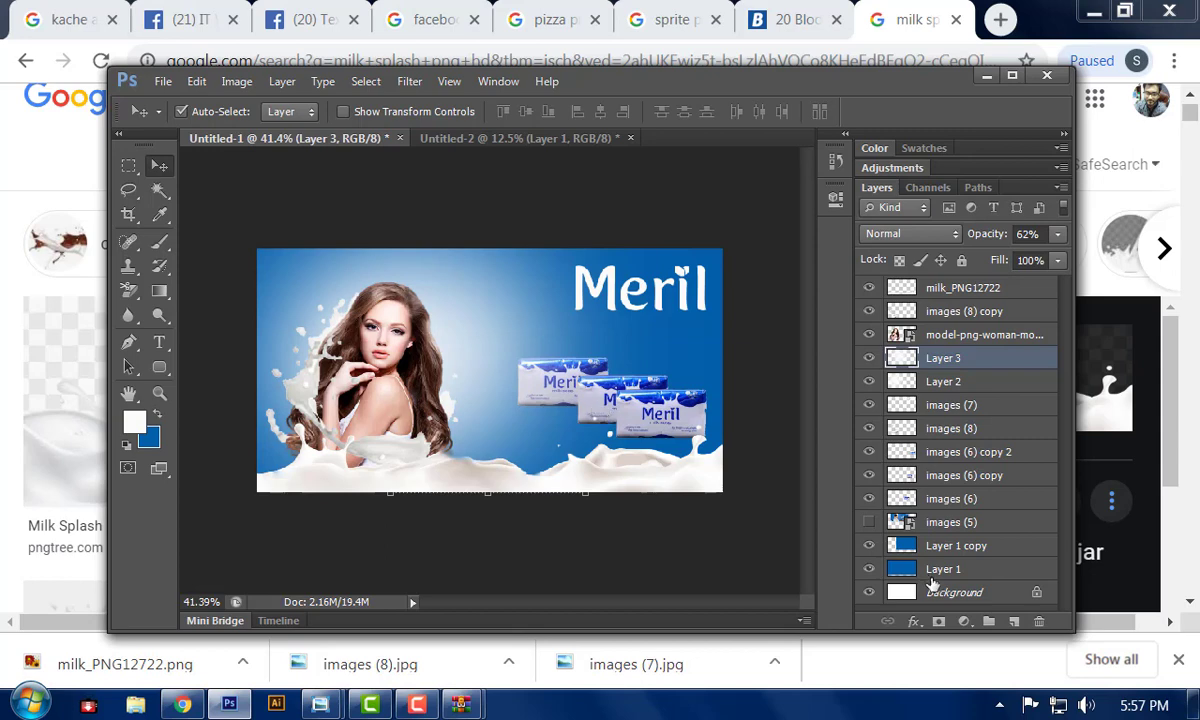
left_click(867, 523)
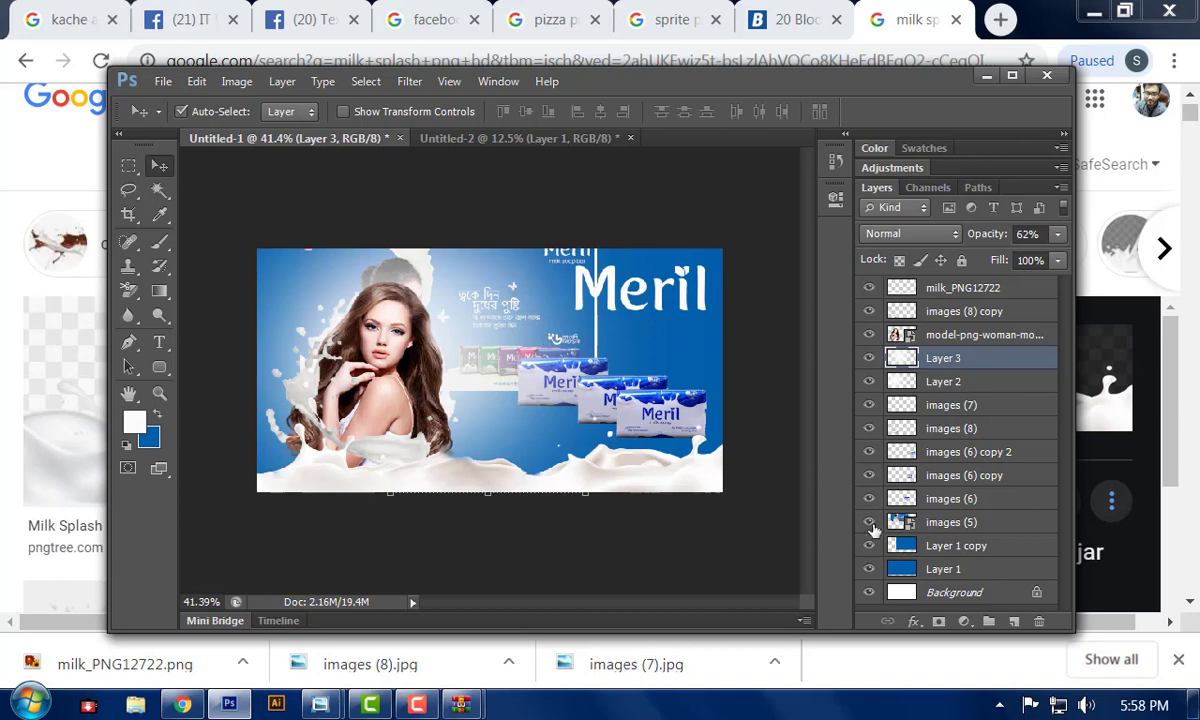
left_click(869, 523)
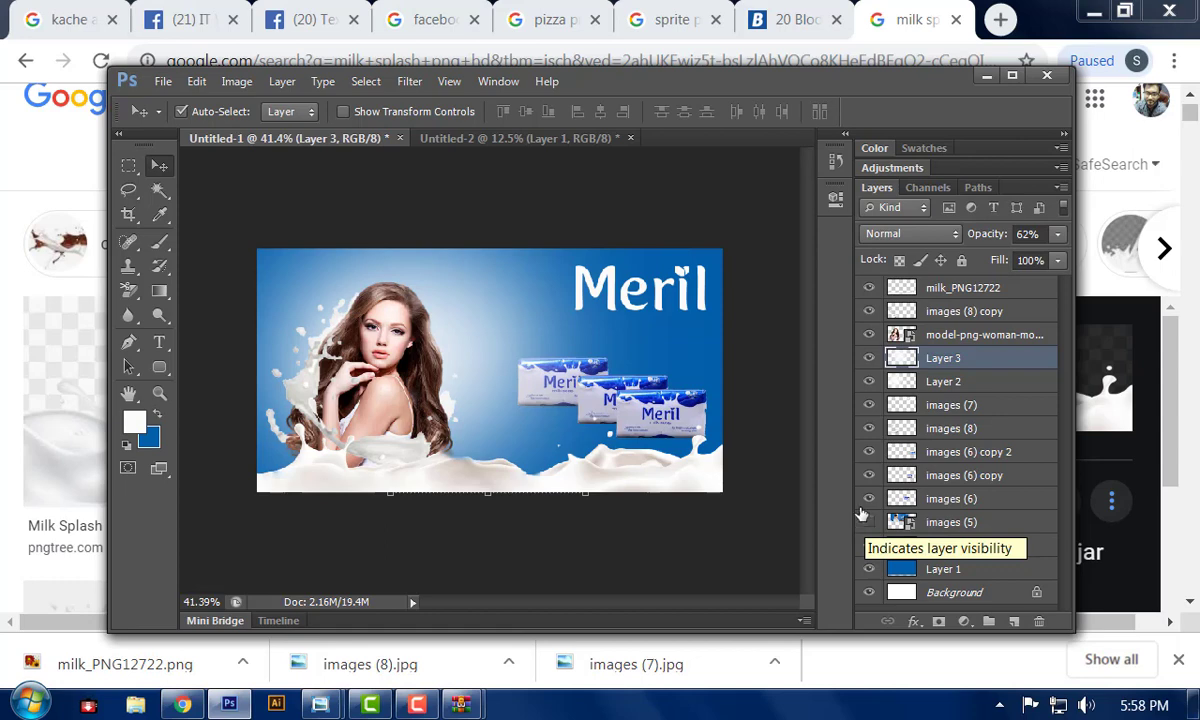
- Shift the front soap pack slightly down and outward, and lock Layer 3 against accidental selection
mouse_move(628, 392)
left_mouse_down()
mouse_move(655, 405)
mouse_move(640, 398)
left_mouse_up()
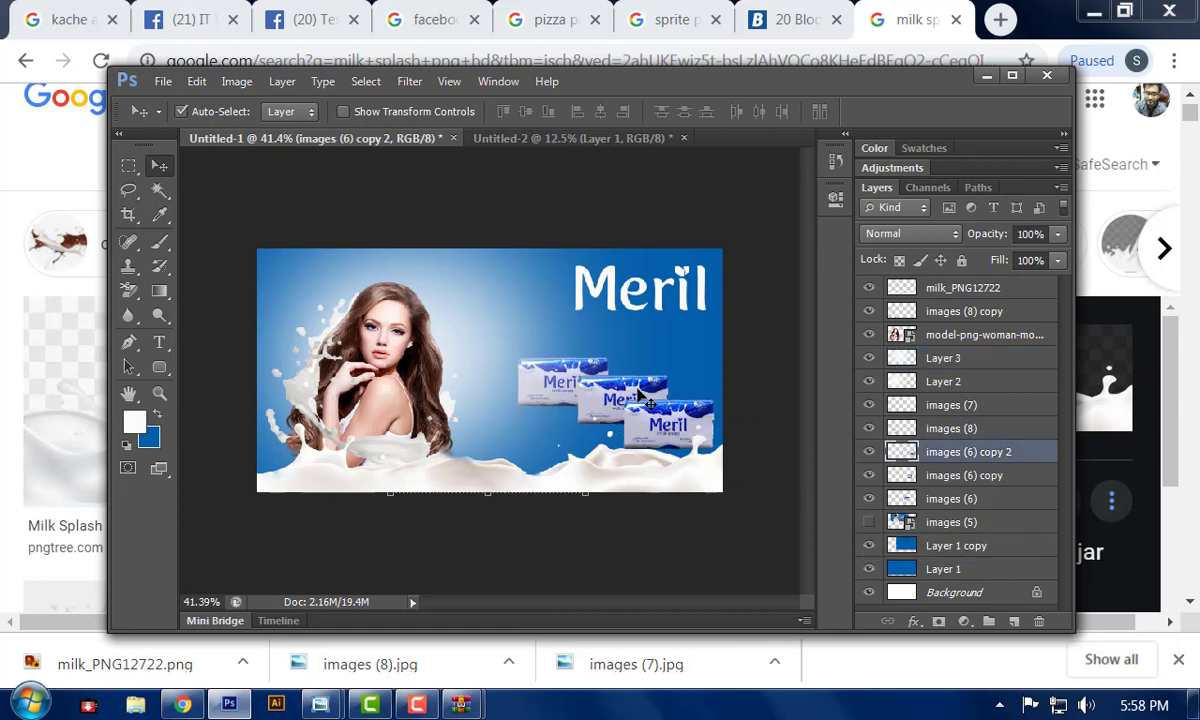
left_click(640, 398)
mouse_move(555, 356)
left_mouse_down()
mouse_move(545, 352)
mouse_move(585, 378)
mouse_move(557, 371)
left_mouse_up()
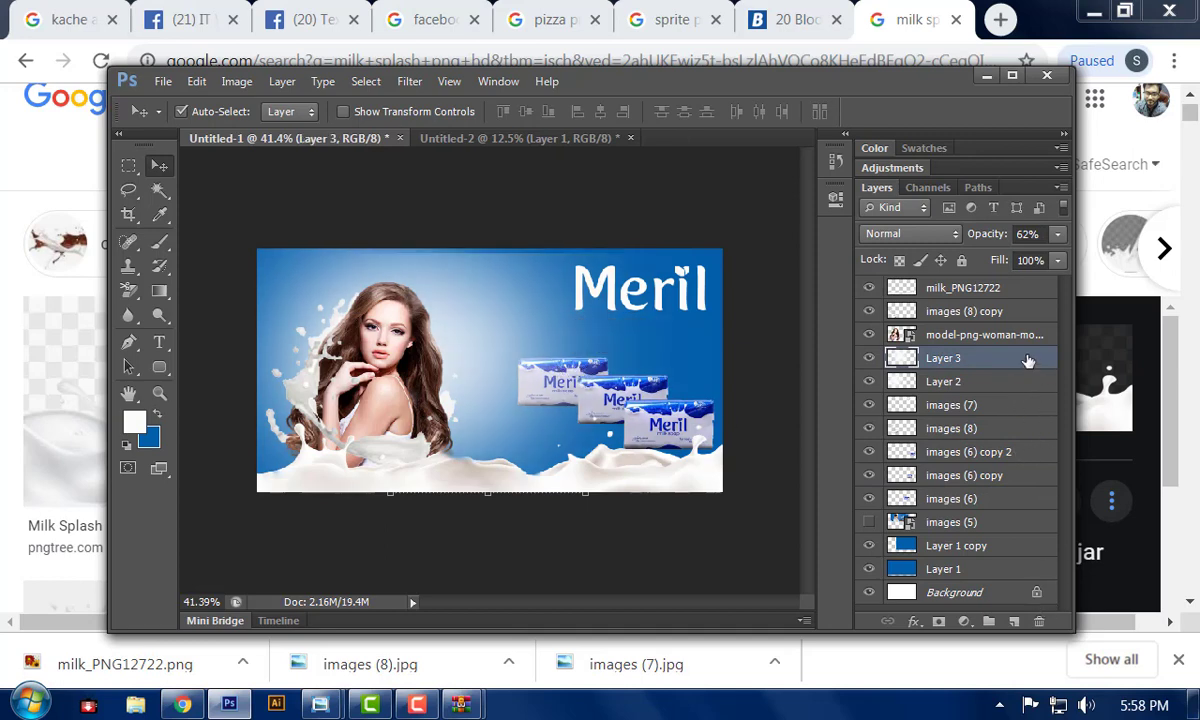
left_click(961, 260)
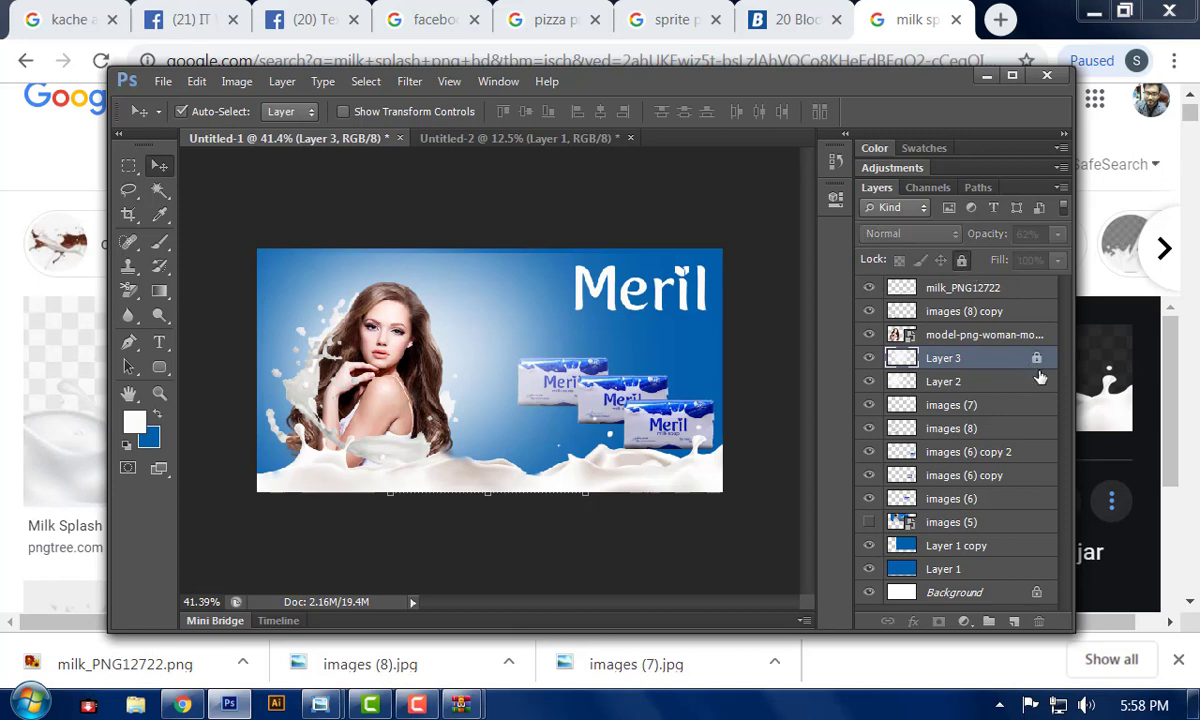
- Recolour the rearmost soap pack, images (6), red using Hue/Saturation with a hue of +130
left_click(548, 380)
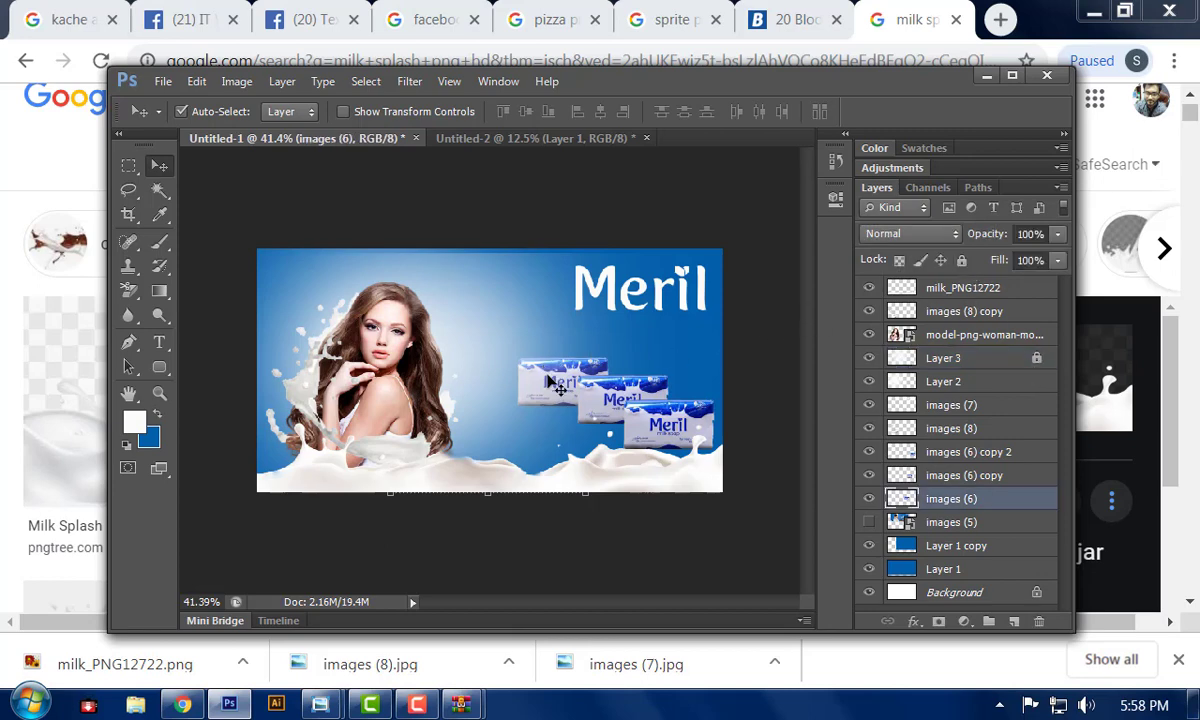
left_click(236, 89)
mouse_move(285, 150)
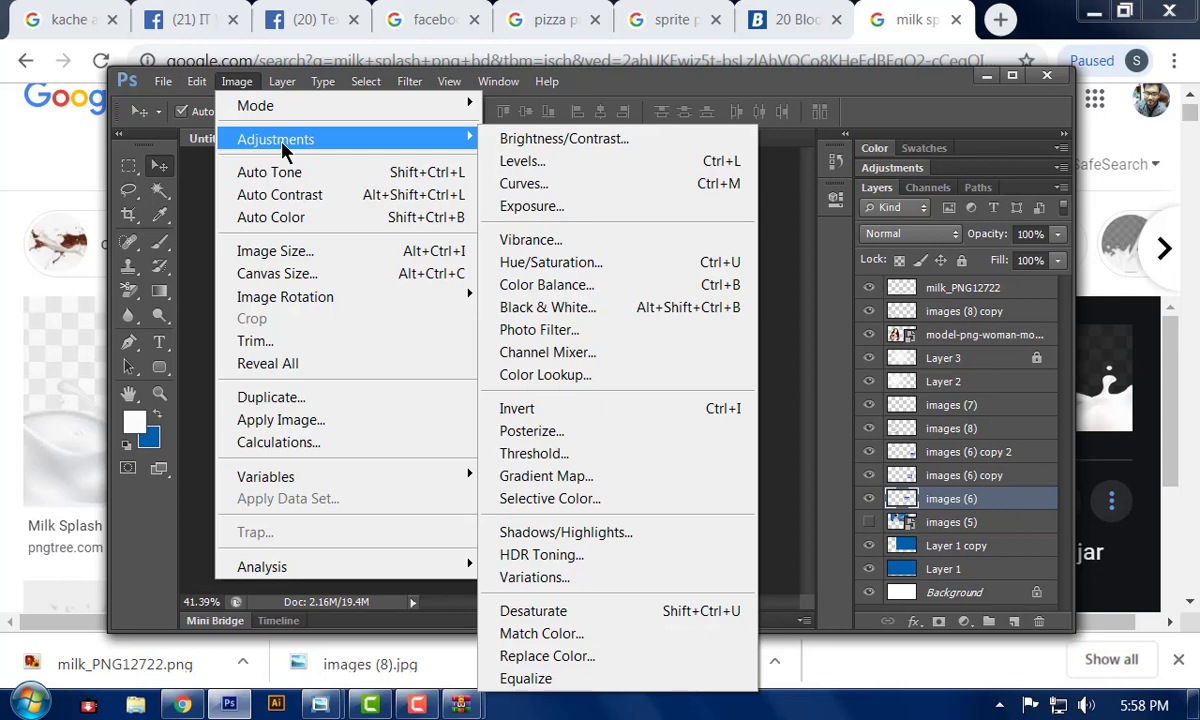
left_click(535, 267)
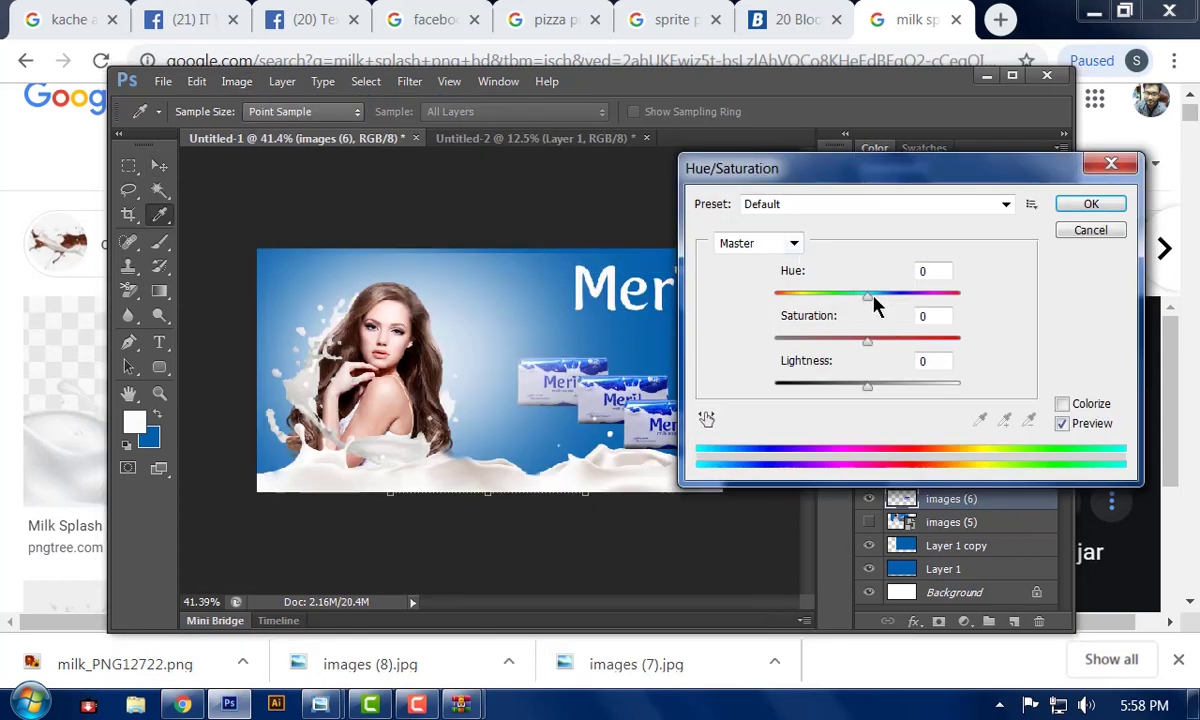
left_click_drag(867, 294, 943, 303)
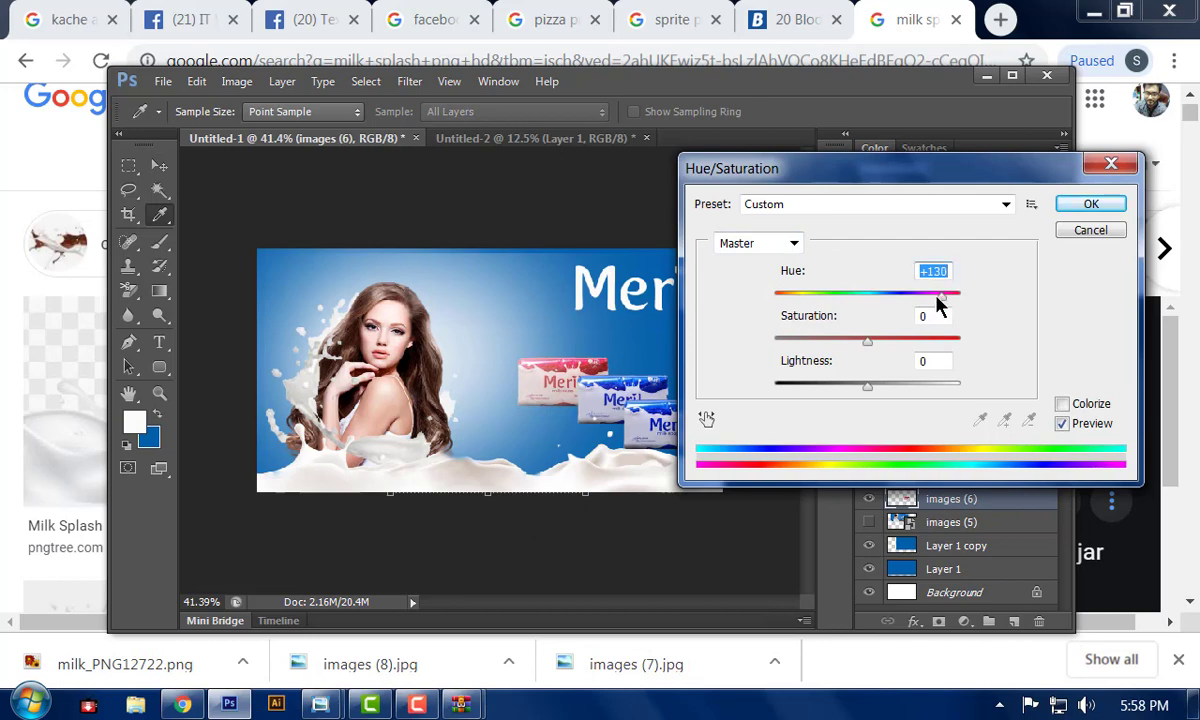
left_click(1088, 210)
- Recolour the middle soap pack, images (6) copy, magenta using Hue/Saturation with hue +66 and saturation +86
key("v")
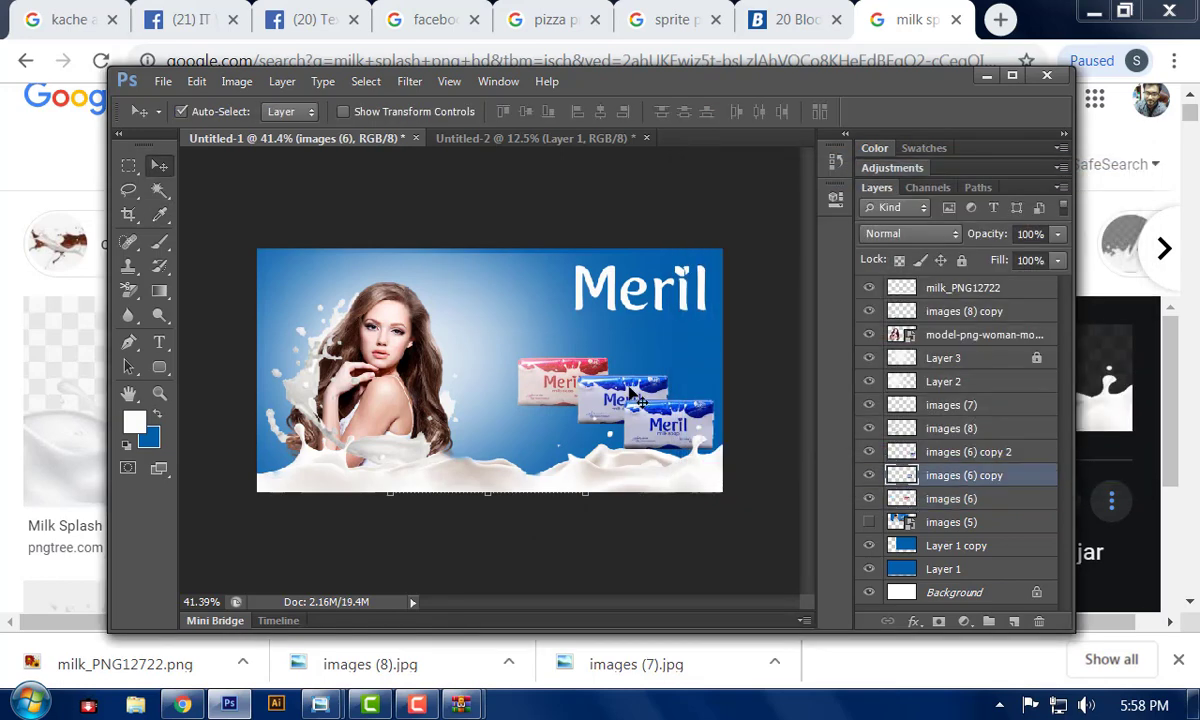
key("i")
key("ctrl+u")
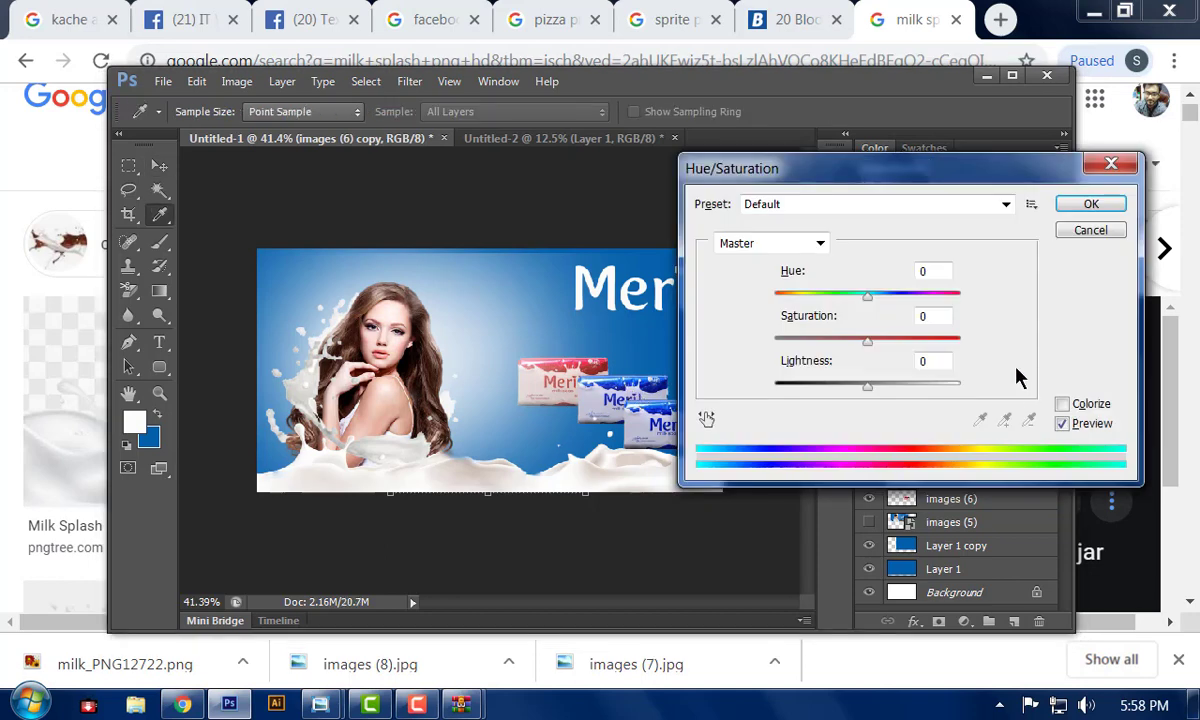
left_click_drag(868, 341, 948, 343)
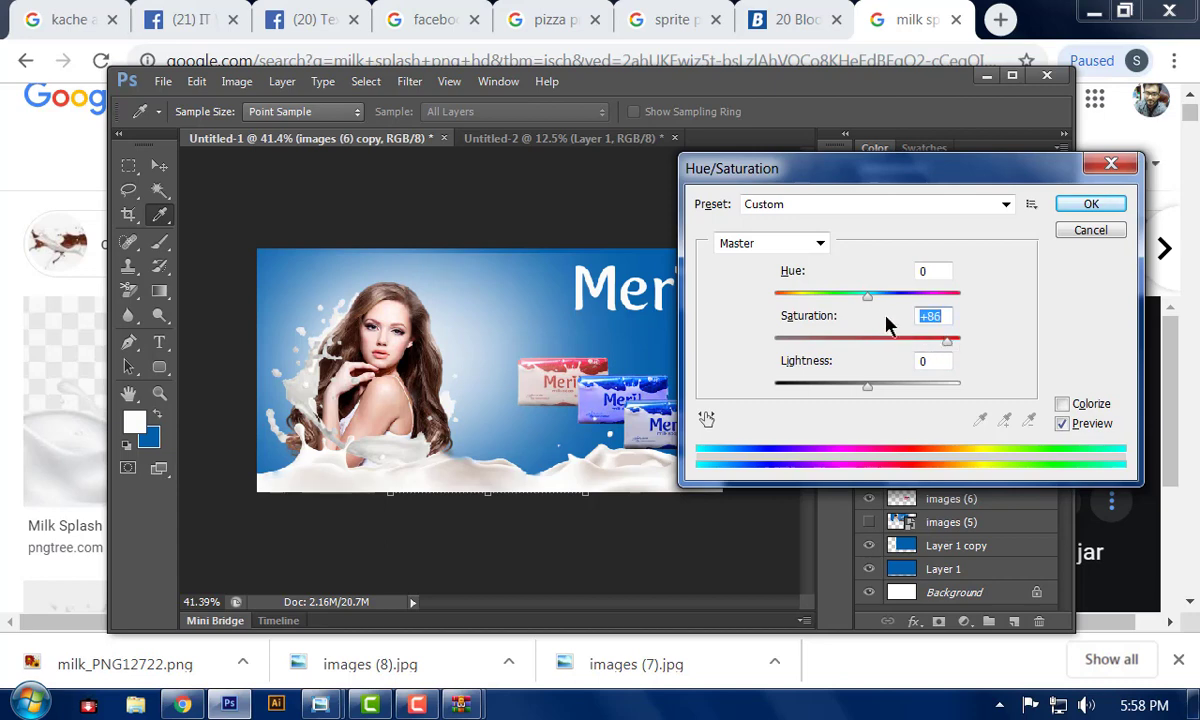
left_click_drag(863, 296, 917, 303)
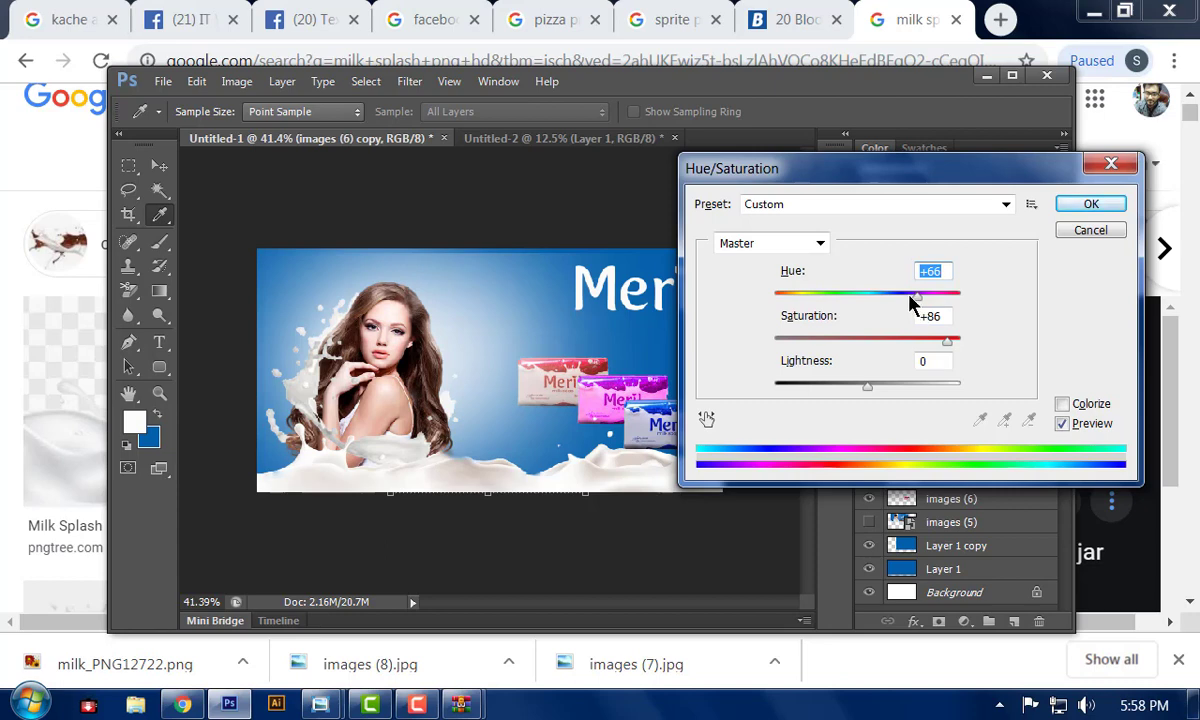
left_click(1095, 204)
key("v")
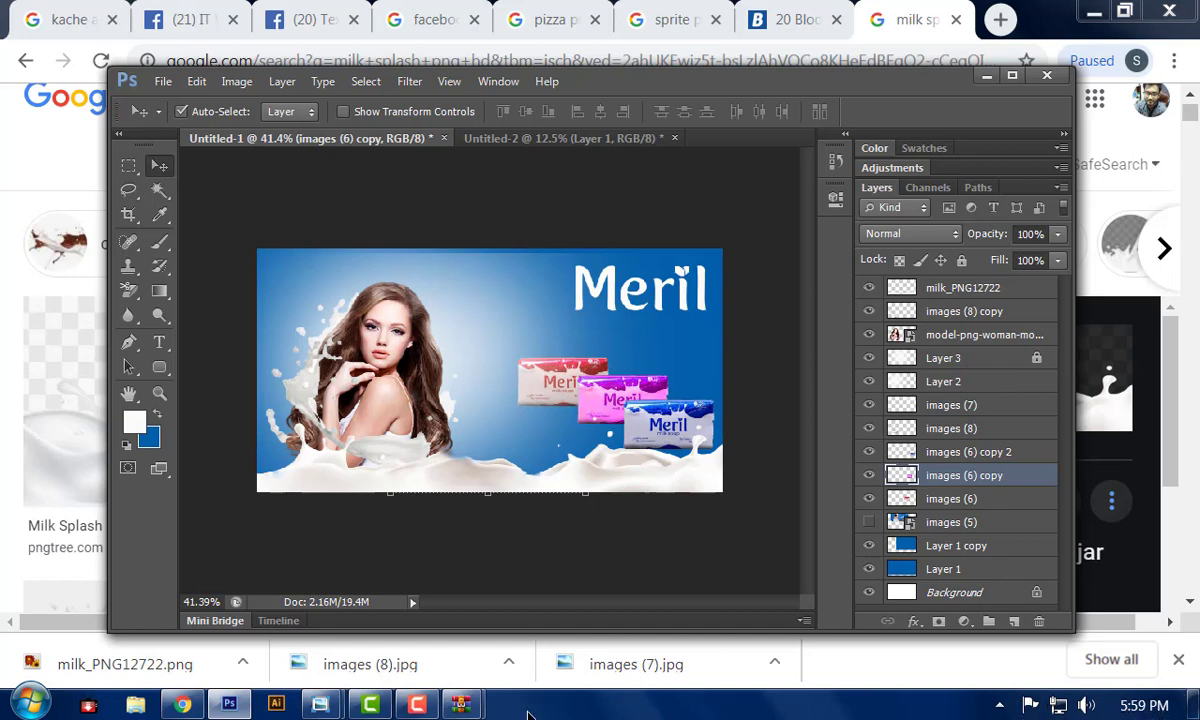
left_click(417, 705)
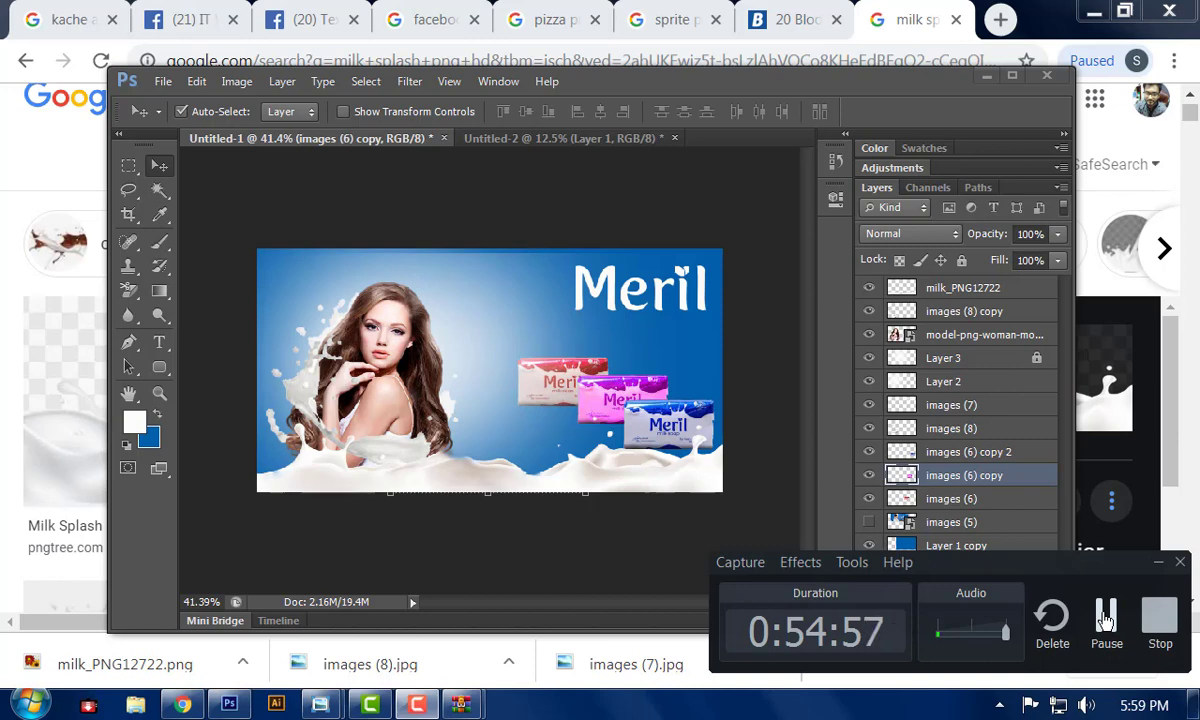
left_click(1158, 563)
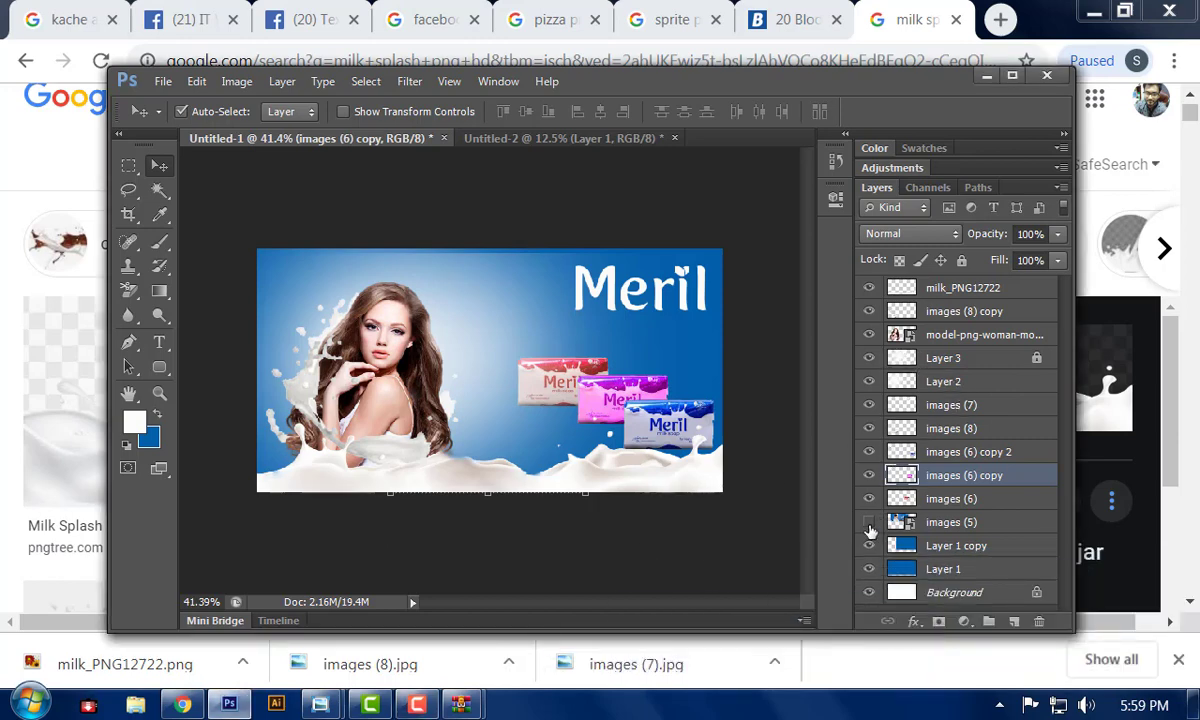
- Switch to Chrome, search Google Images for "butter fly png hd" and browse the butterfly pictures
left_click_drag(205, 707, 425, 133)
left_click_drag(397, 183, 535, 100)
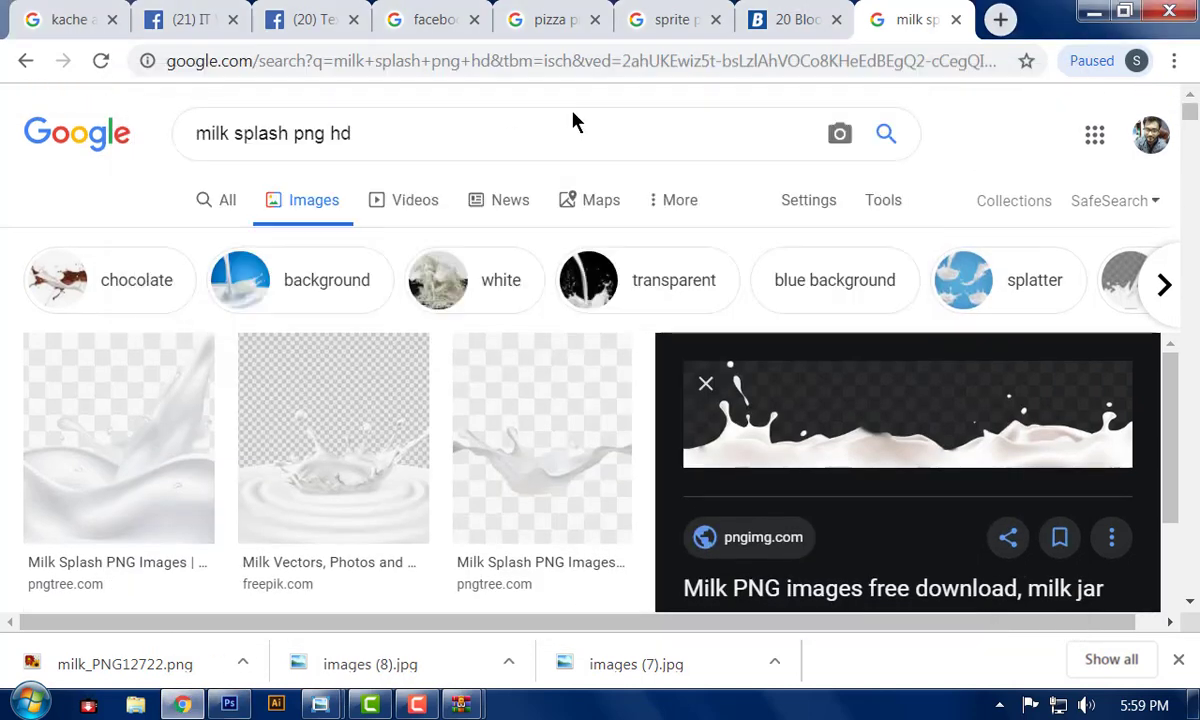
left_click_drag(285, 130, 82, 122)
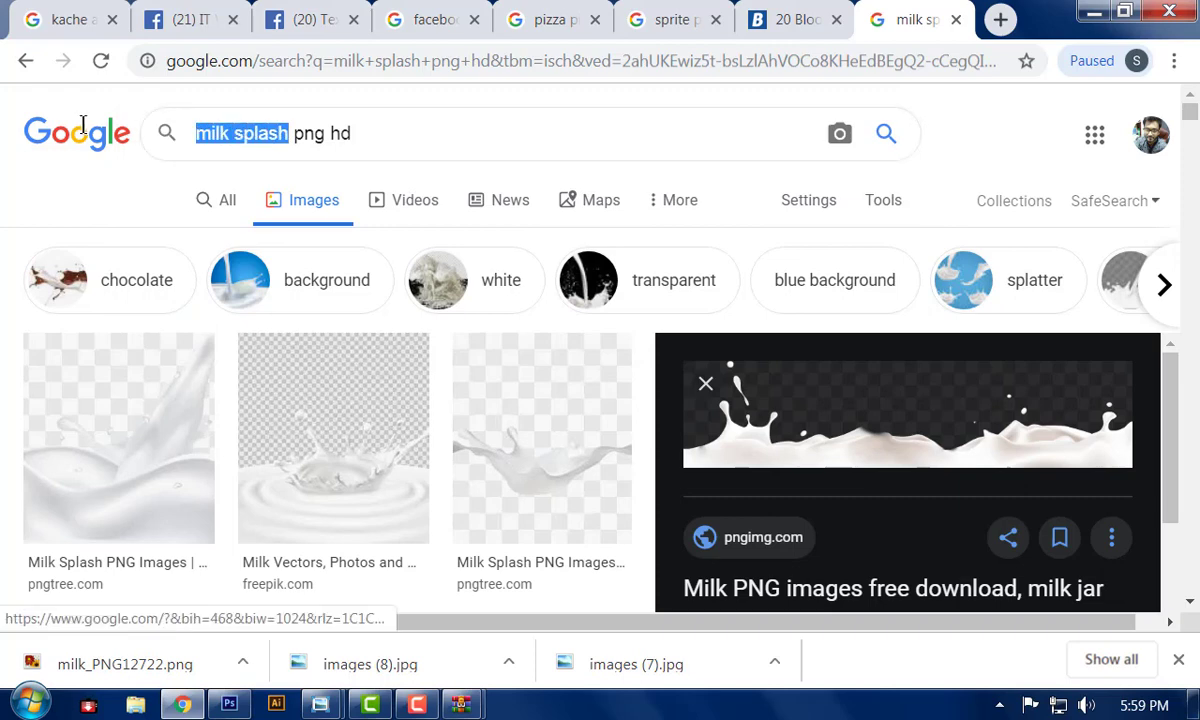
type("butter")
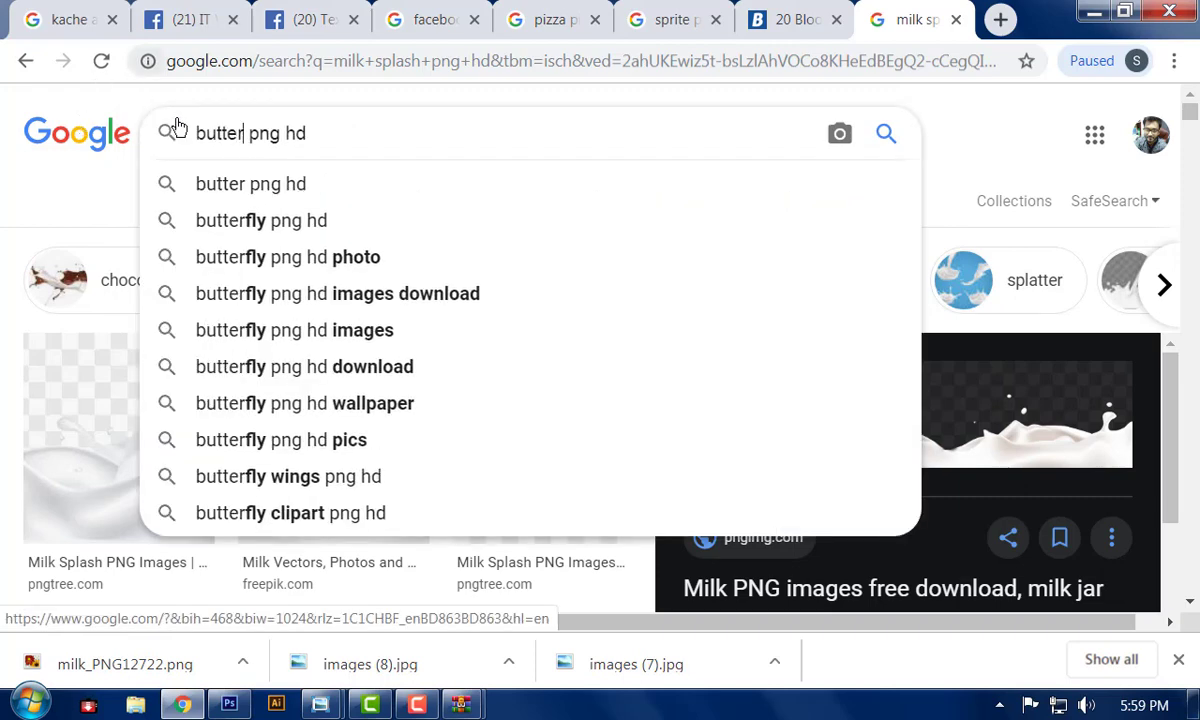
left_click(262, 180)
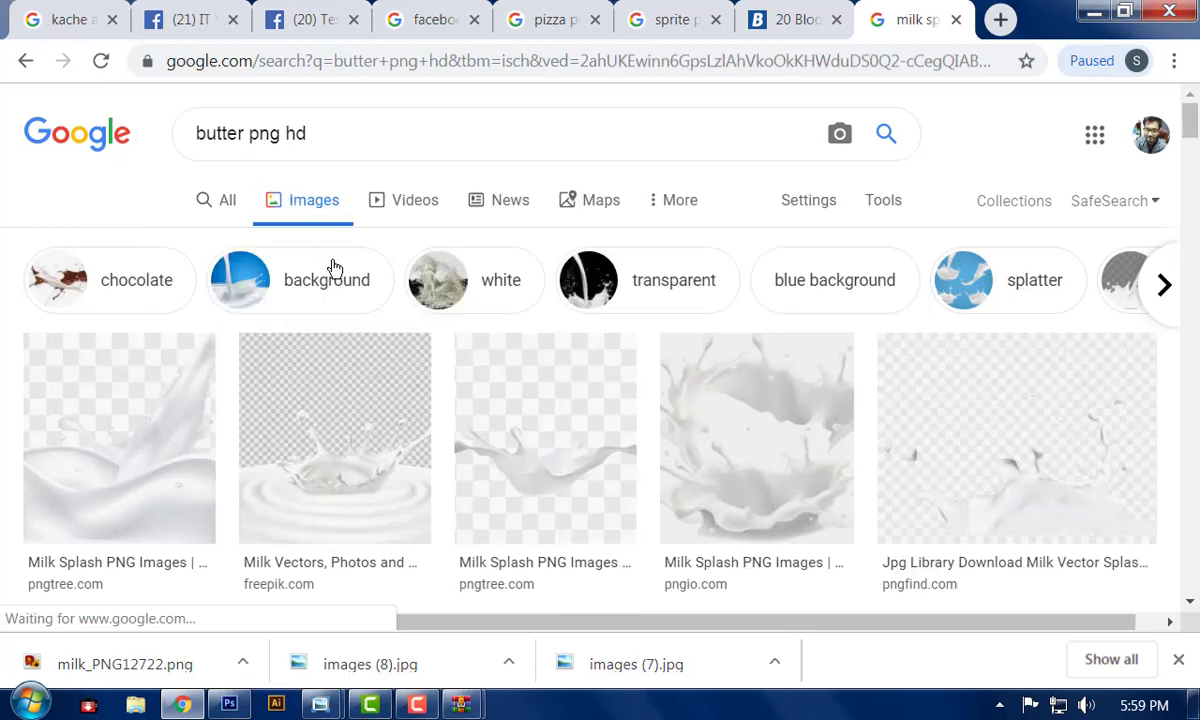
left_click(245, 133)
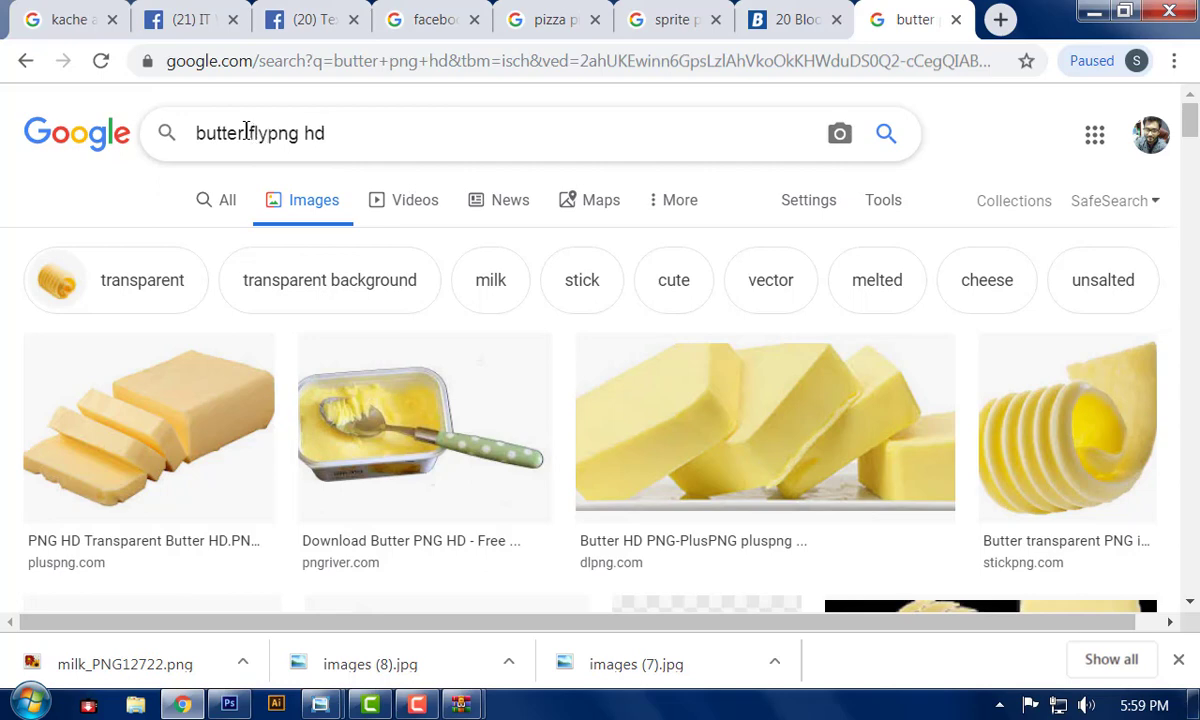
key("Return")
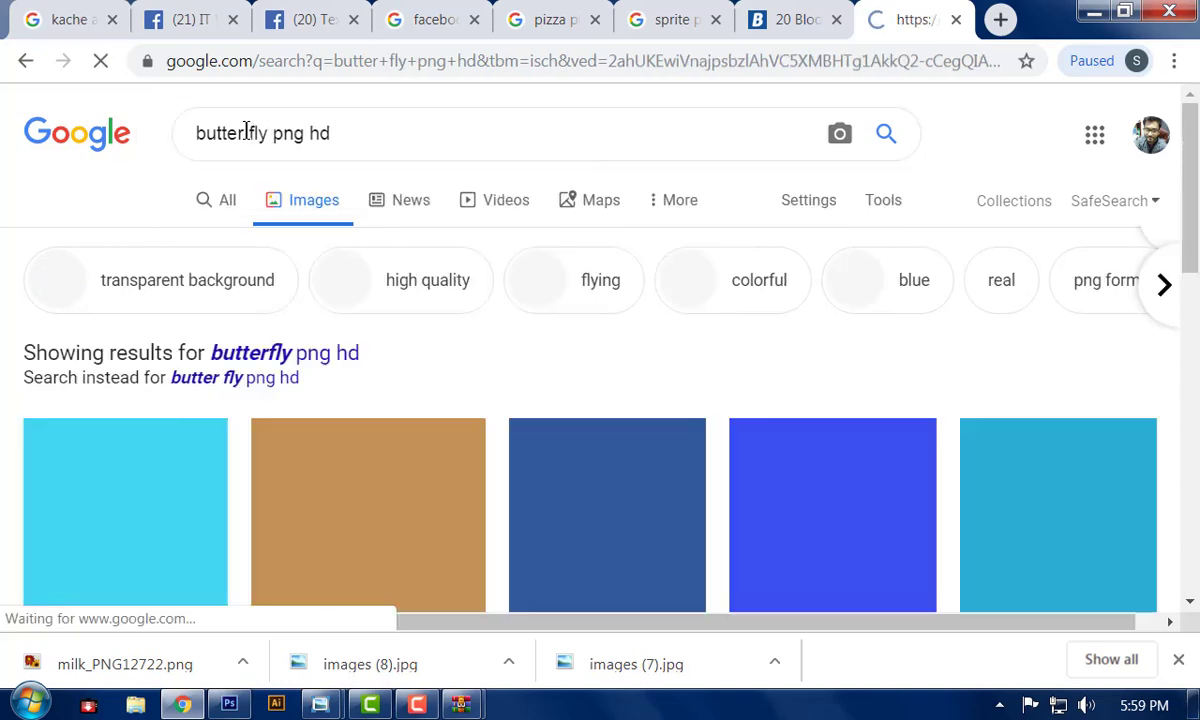
scroll(601, 478, "down", 2)
scroll(601, 478, "down", 10)
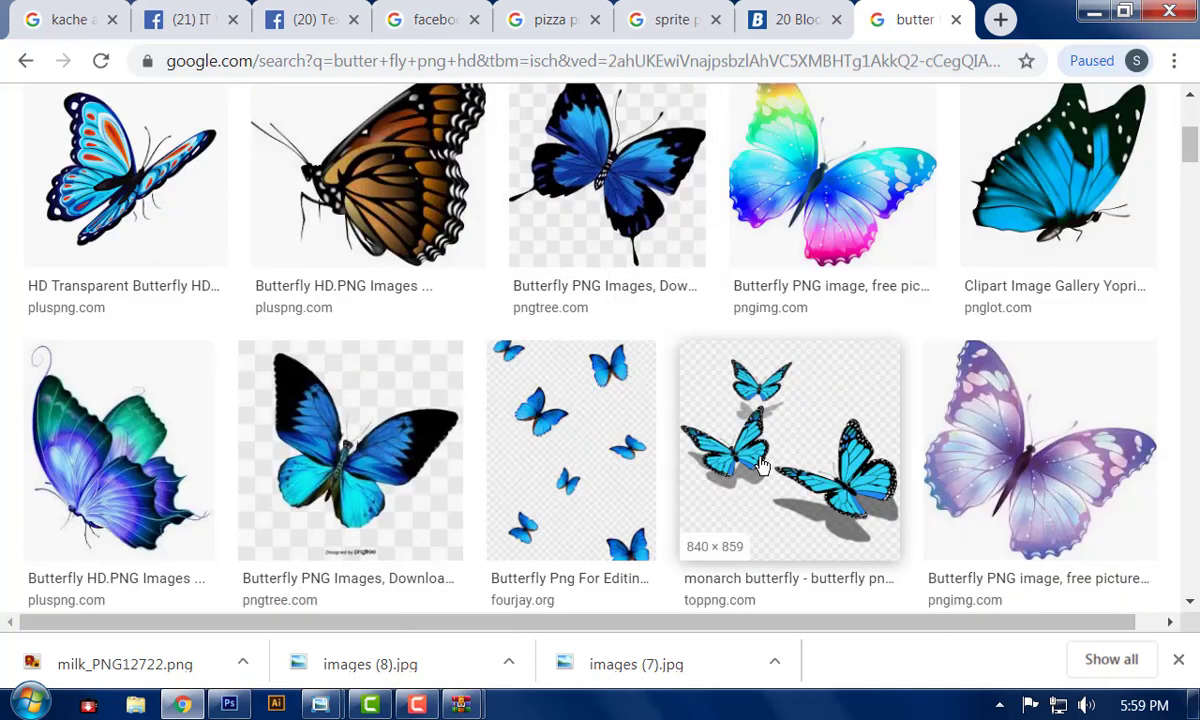
- Change the Google Images search to "butter fly white png hd" and run it
scroll(619, 432, "up", 7)
scroll(619, 432, "up", 4)
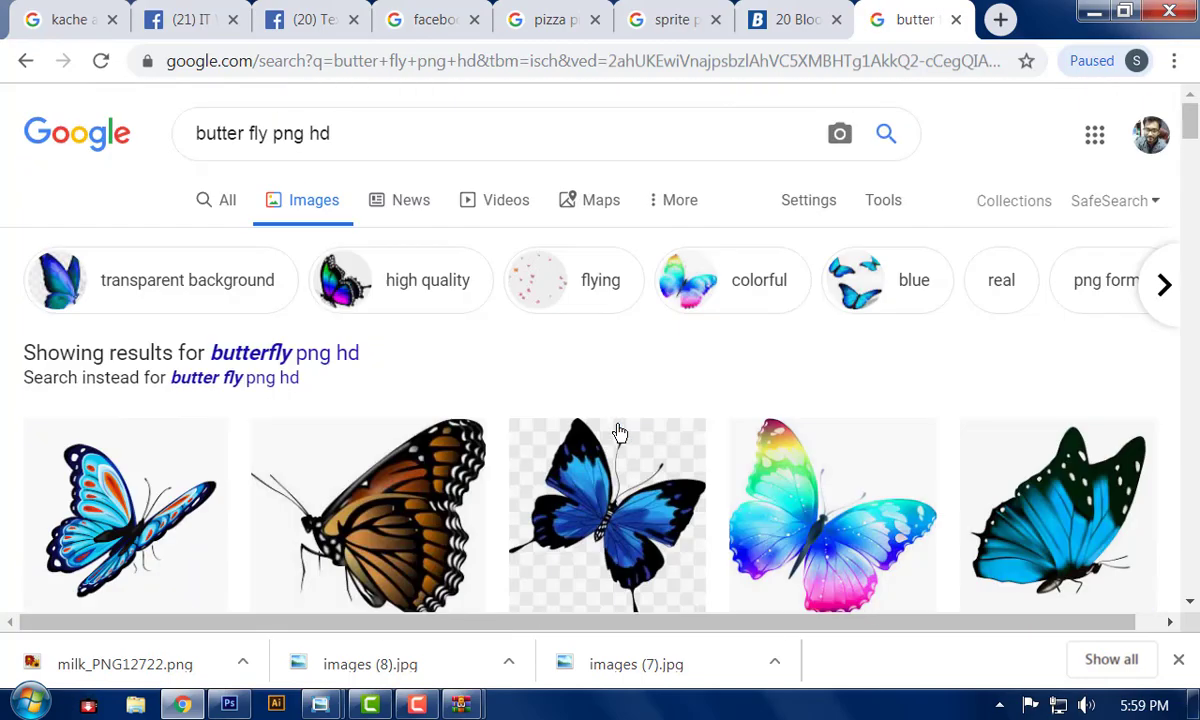
left_click(268, 133)
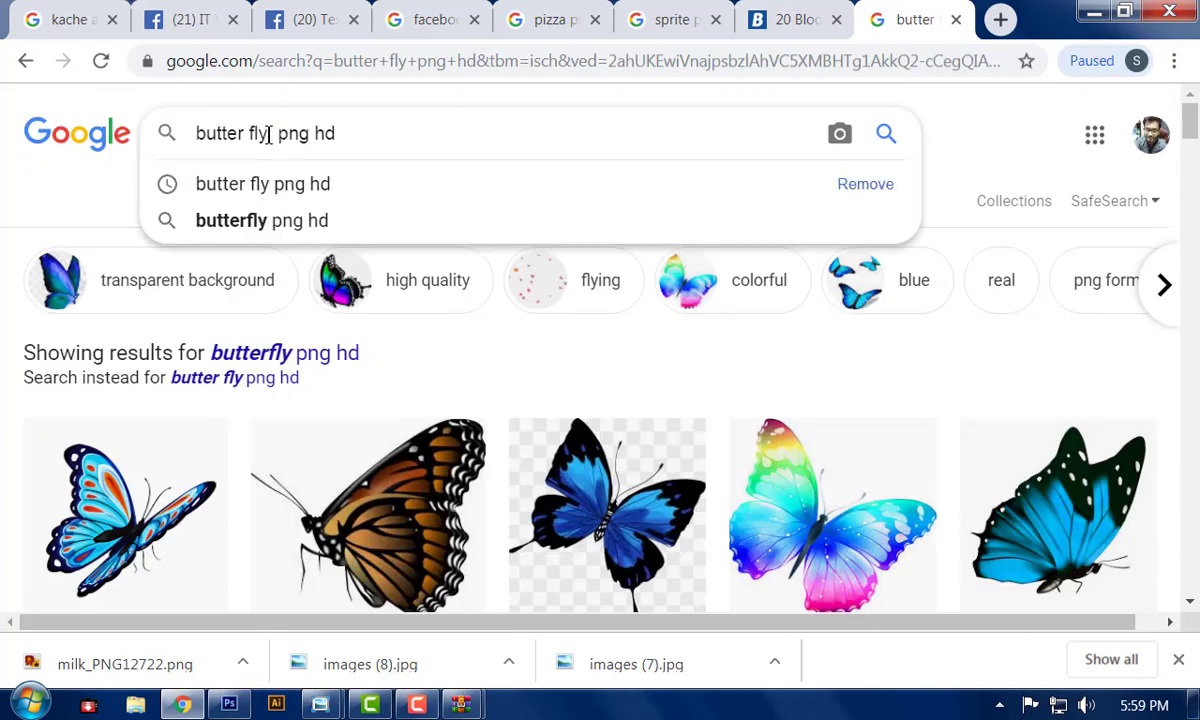
type("whiy ")
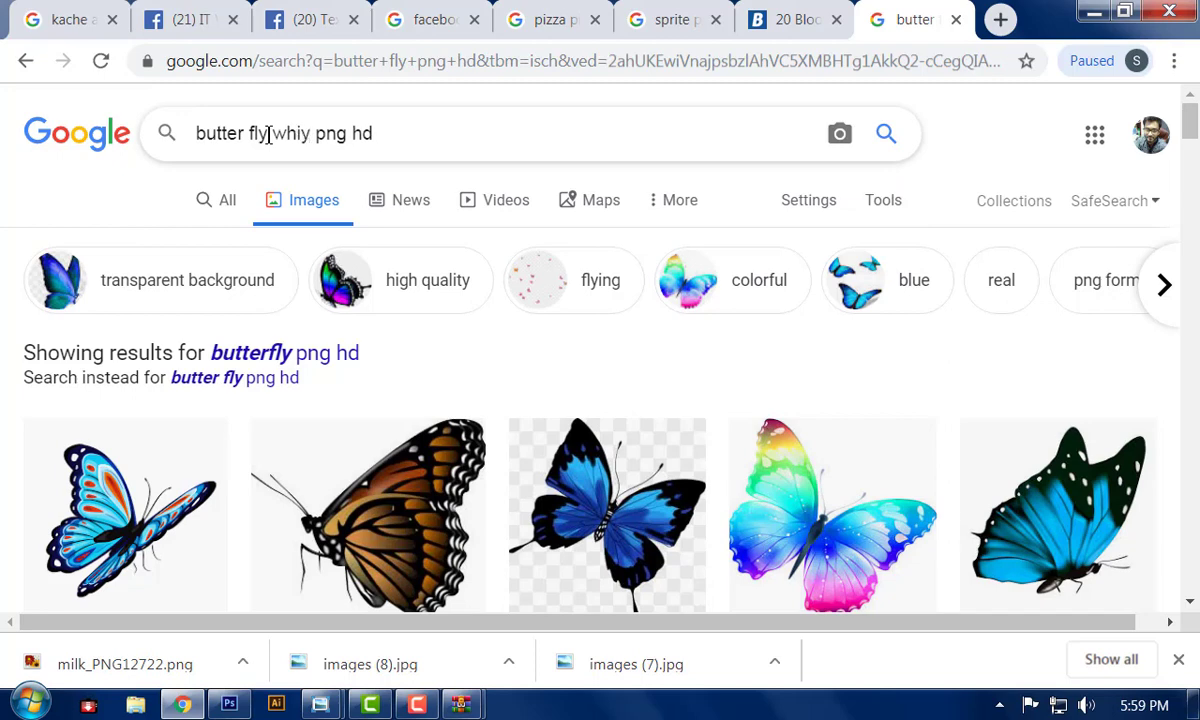
type("t")
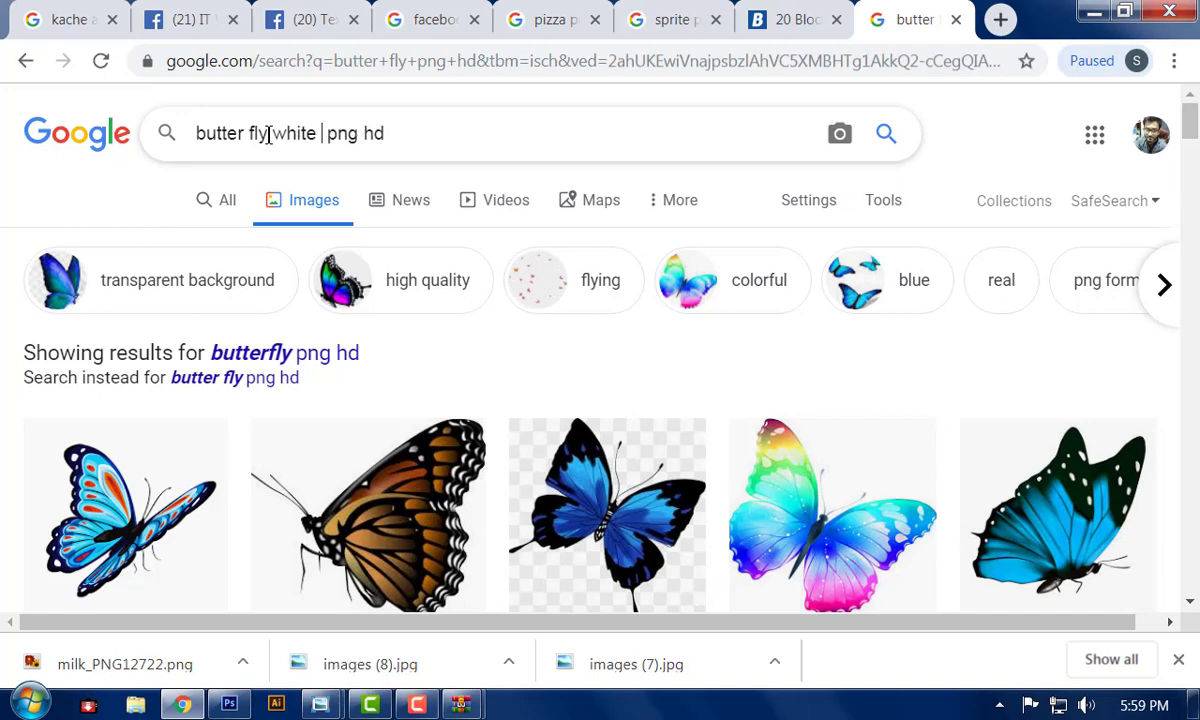
type("e")
key("Return")
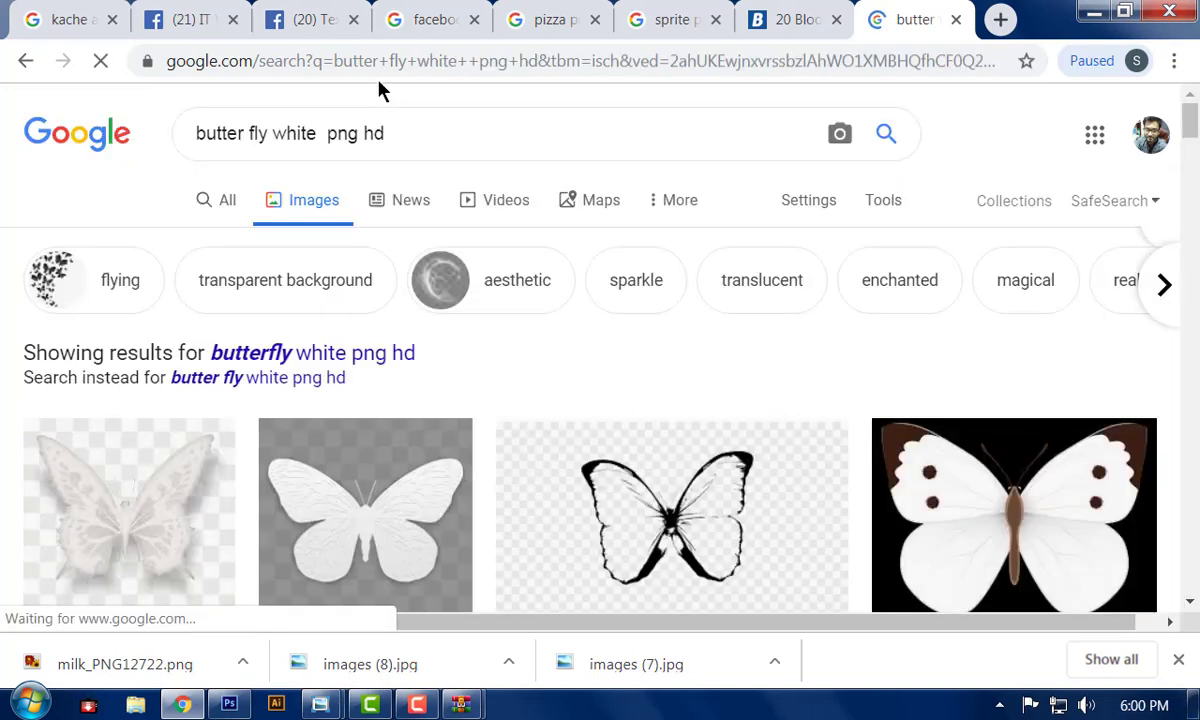
- Browse the white butterfly pictures and preview the CleanPNG white paper butterfly
scroll(742, 447, "down", 3)
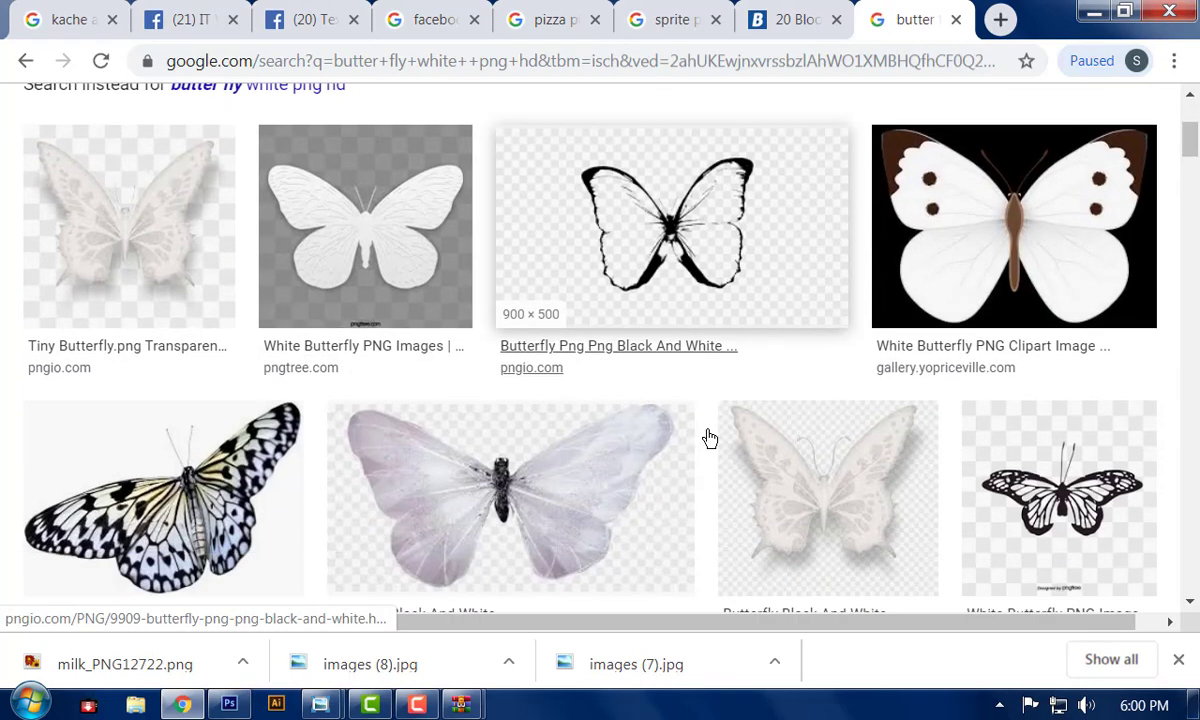
scroll(710, 437, "down", 3)
scroll(712, 437, "up", 1)
scroll(338, 432, "down", 2)
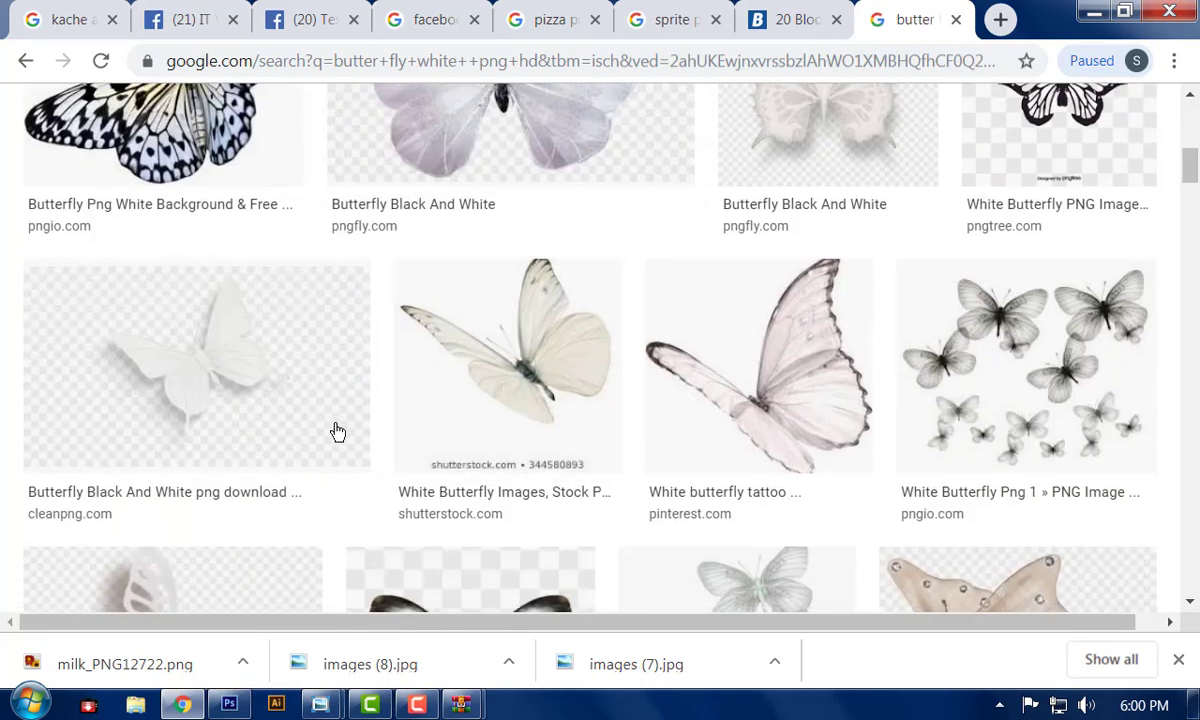
left_click(262, 391)
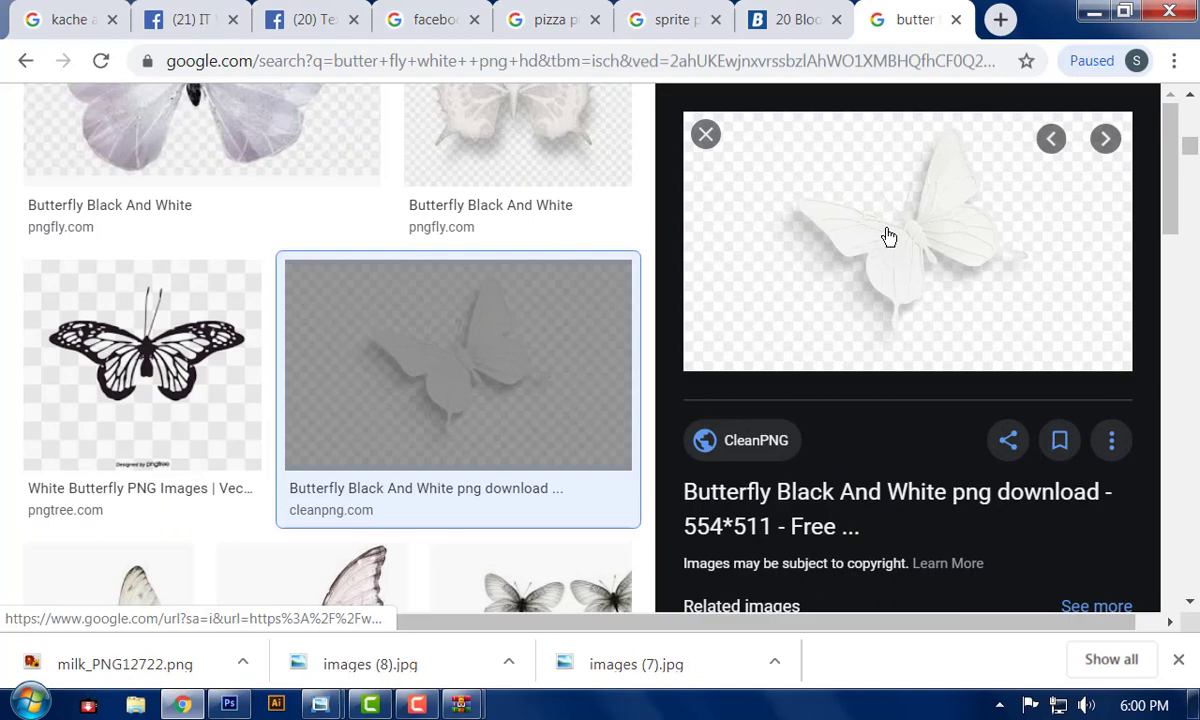
scroll(493, 369, "down", 4)
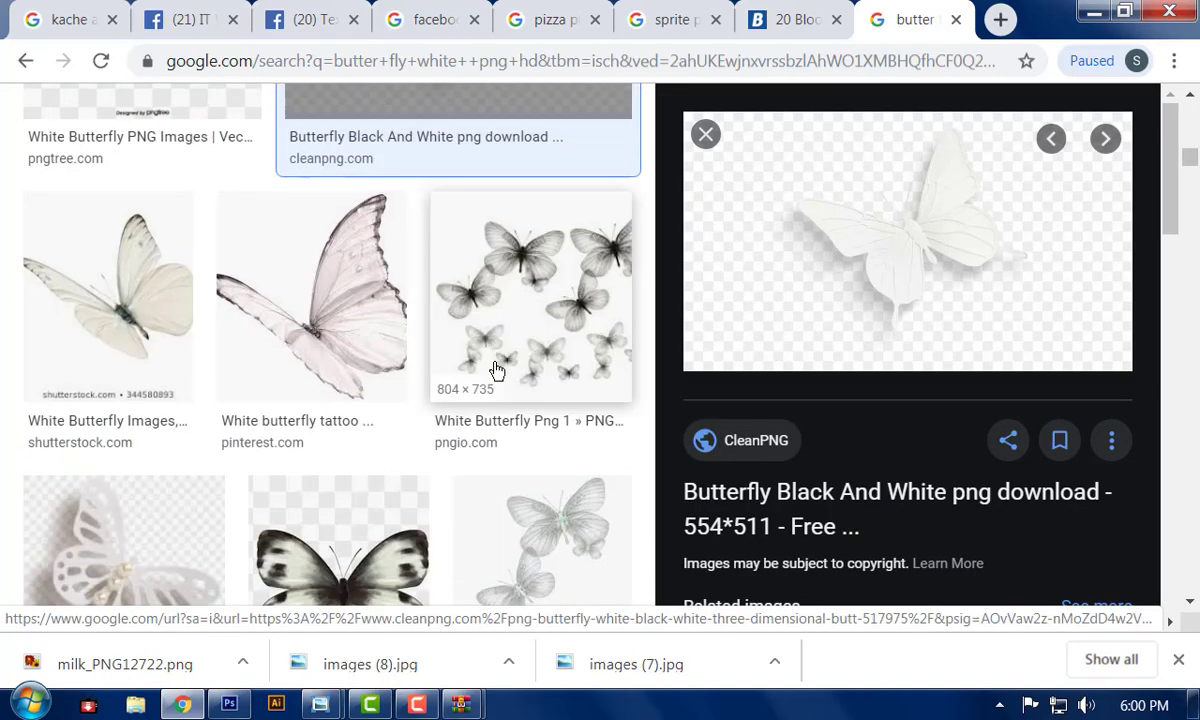
scroll(497, 370, "down", 4)
scroll(495, 370, "down", 5)
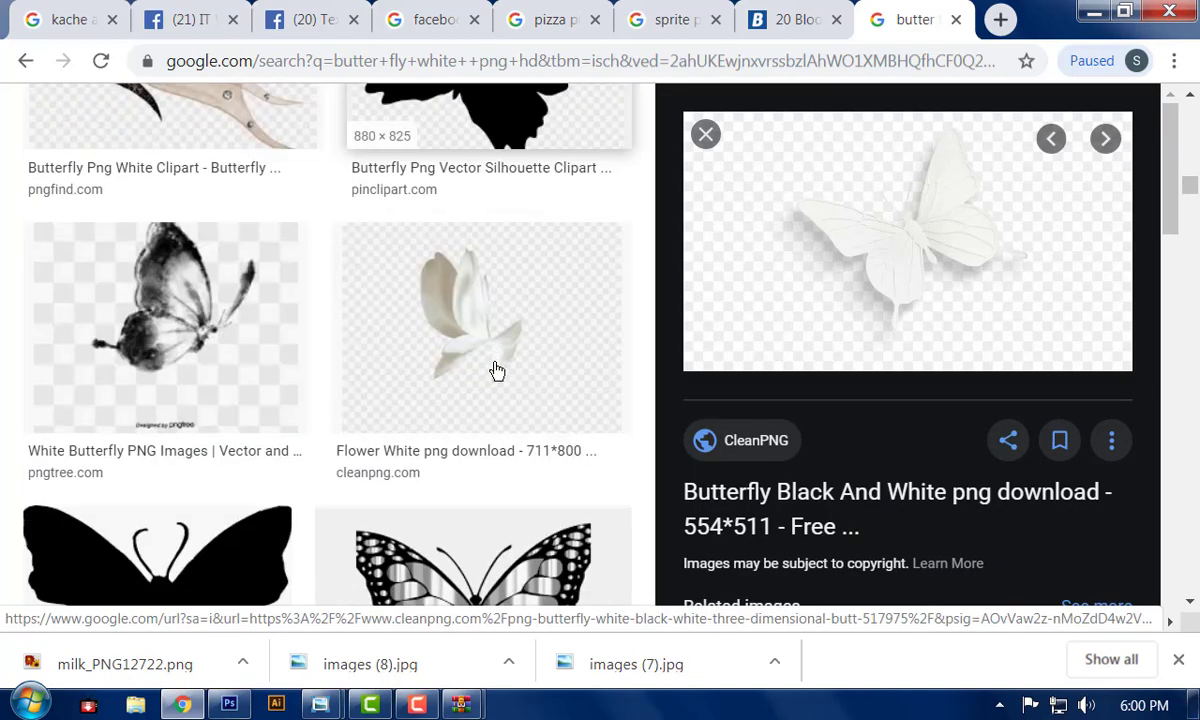
scroll(497, 365, "down", 4)
scroll(495, 358, "up", 5)
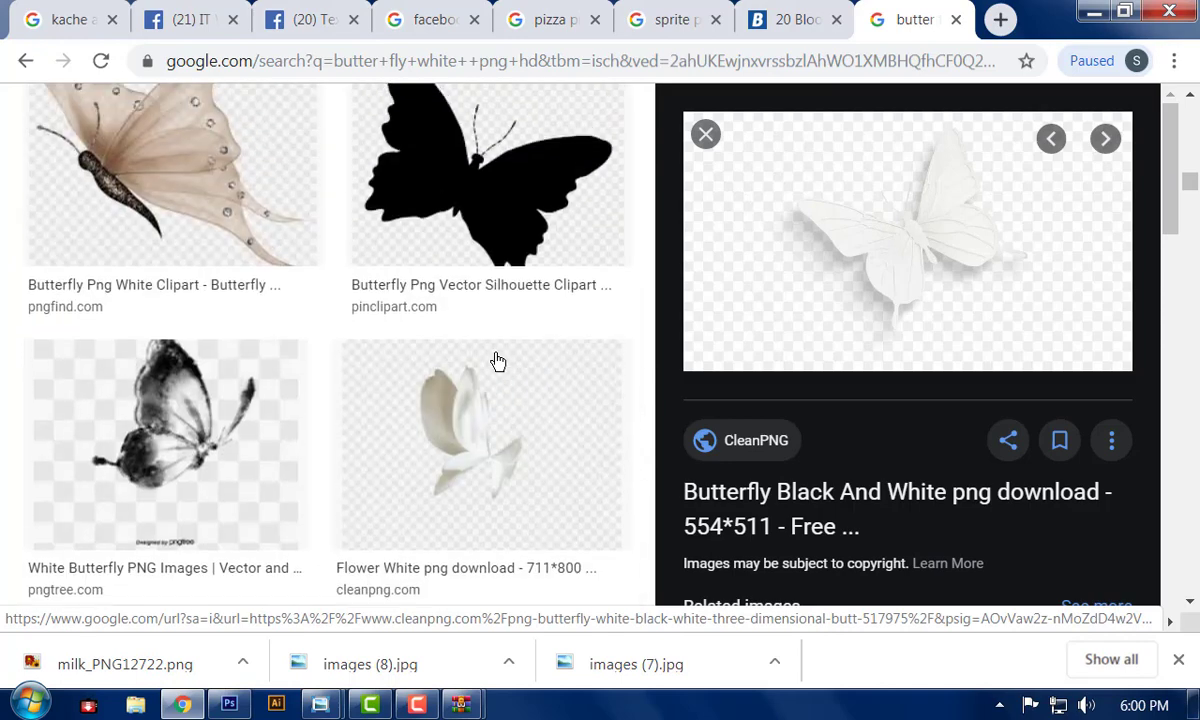
- Preview the black butterfly silhouette from PinClipart and the white Pngtree butterfly on a grey background
scroll(501, 340, "up", 3)
left_click(511, 366)
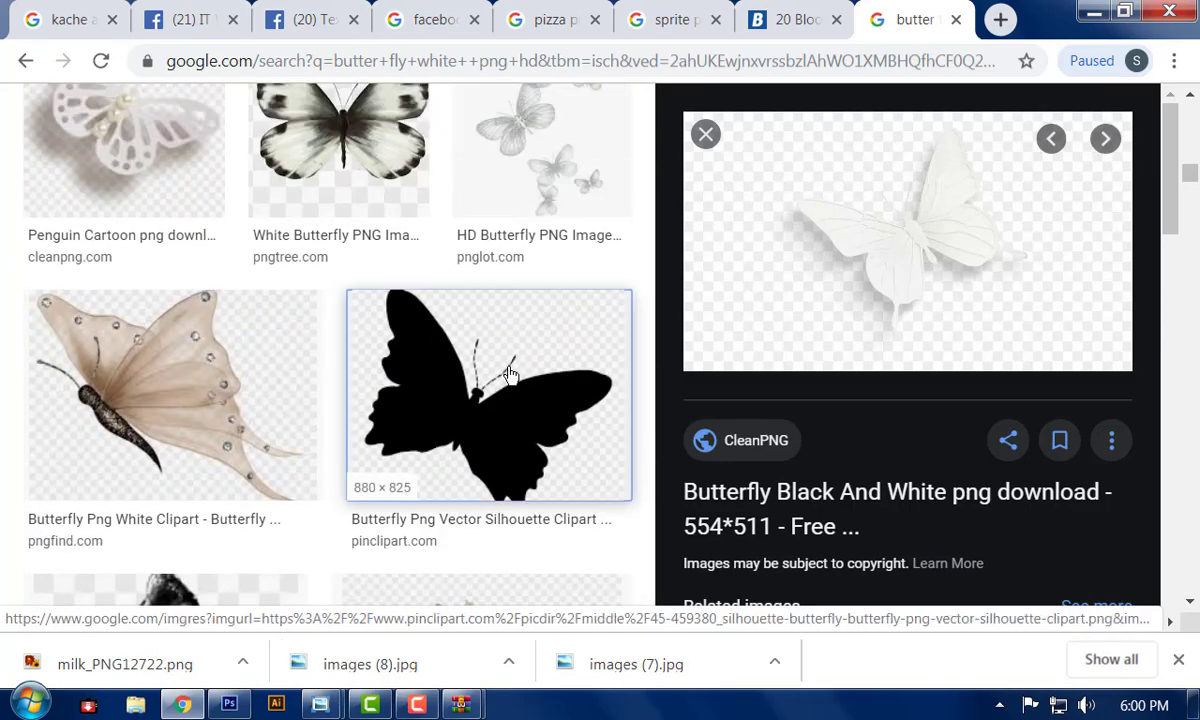
scroll(480, 340, "up", 10)
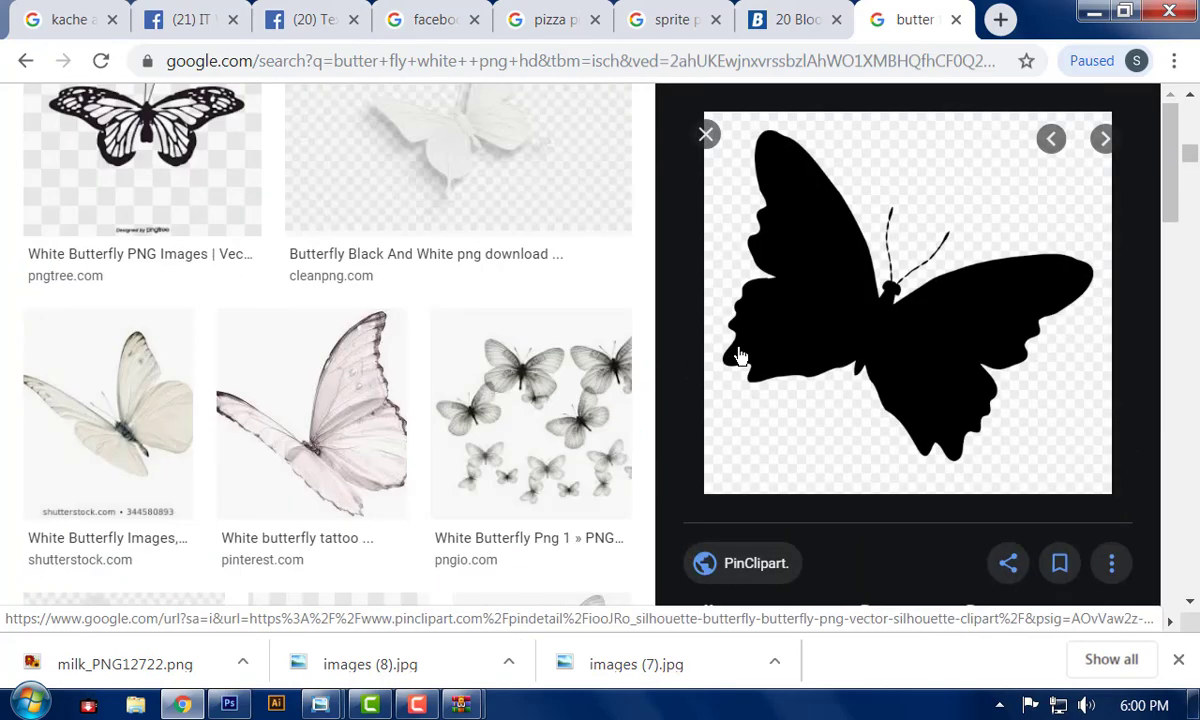
scroll(555, 377, "down", 3)
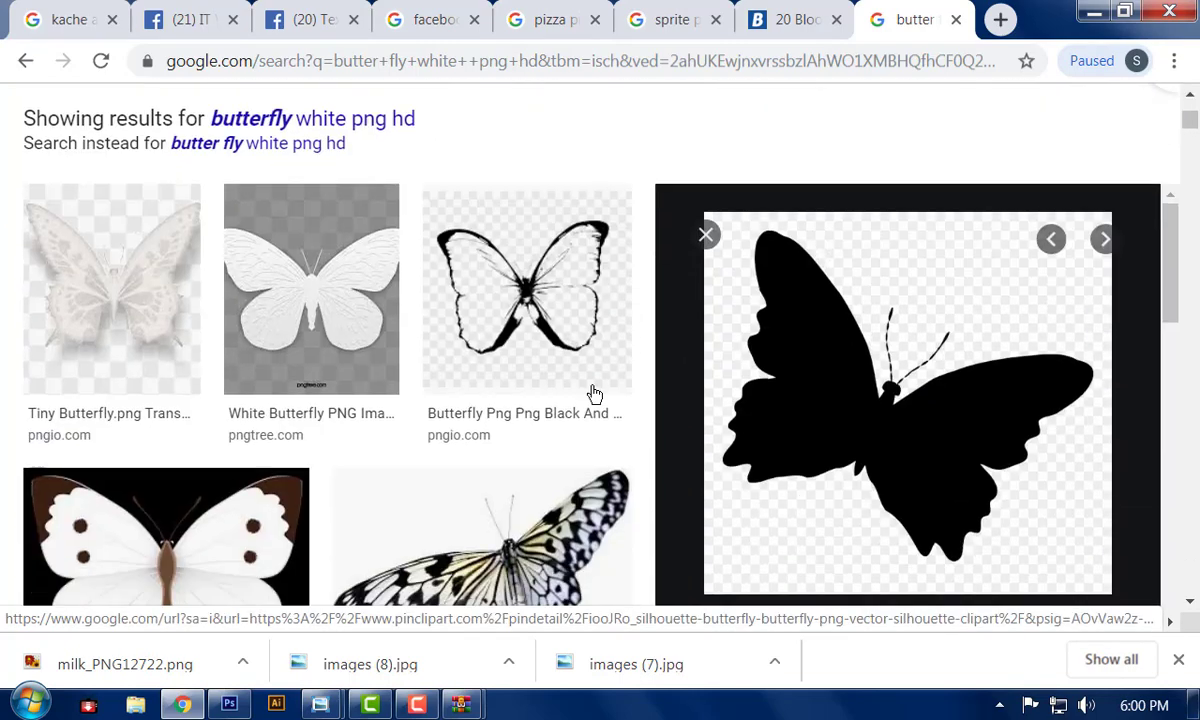
left_click(356, 338)
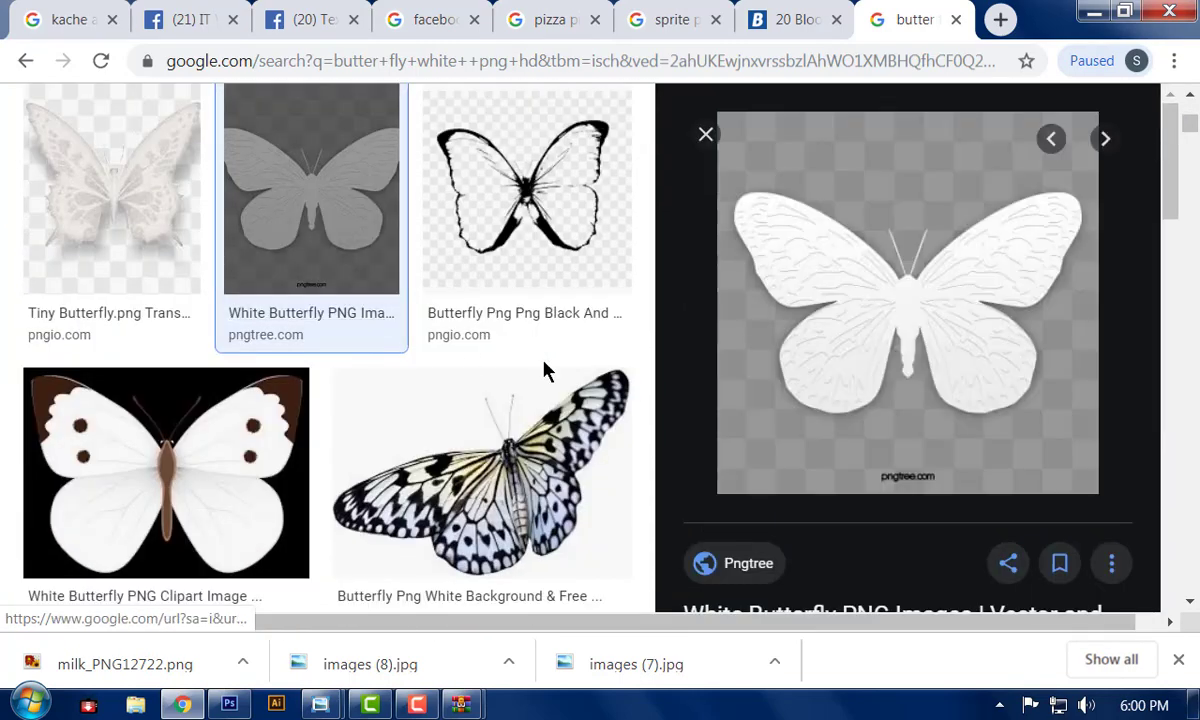
scroll(228, 280, "up", 3)
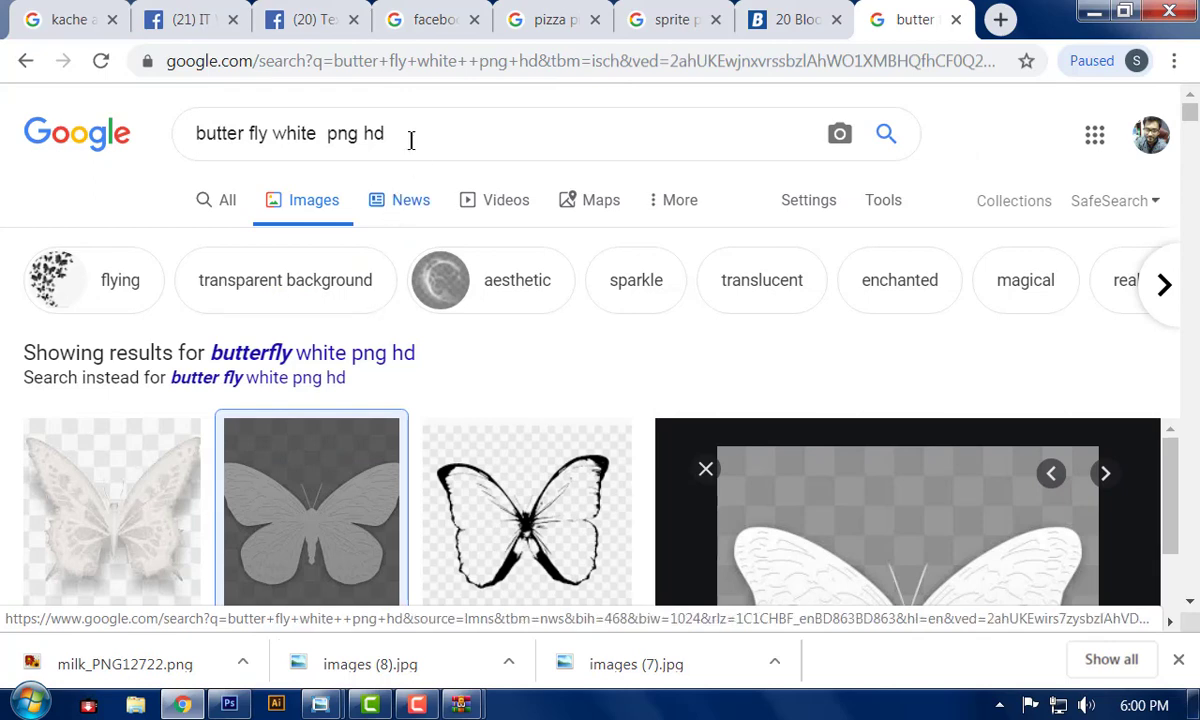
- Shorten the image search to "butter fly white" and browse the butterfly photos
left_click_drag(386, 135, 323, 137)
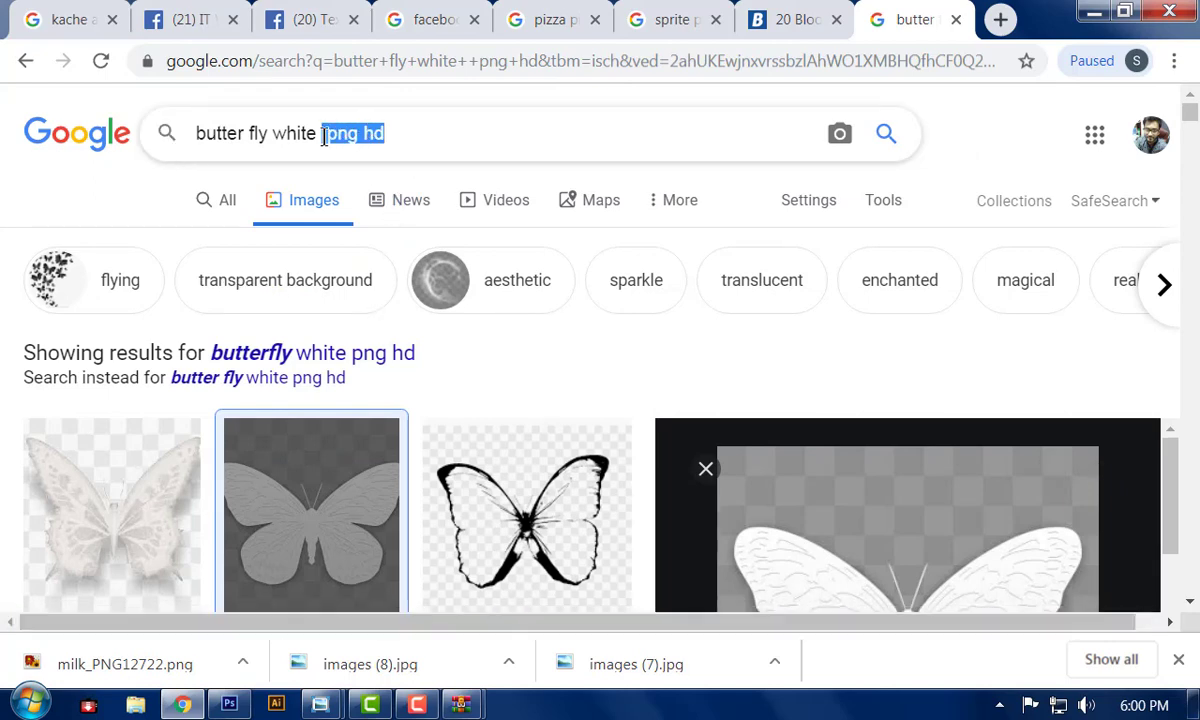
key("BackSpace")
key("Return")
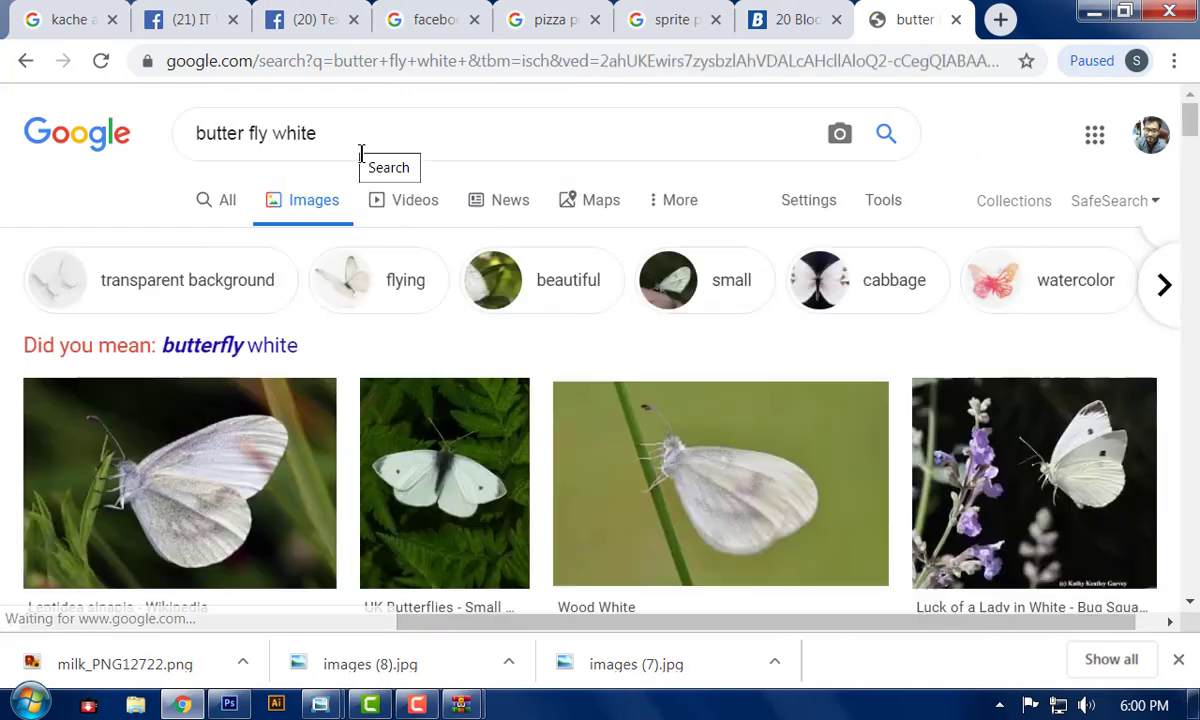
scroll(335, 432, "down", 8)
scroll(518, 432, "down", 1)
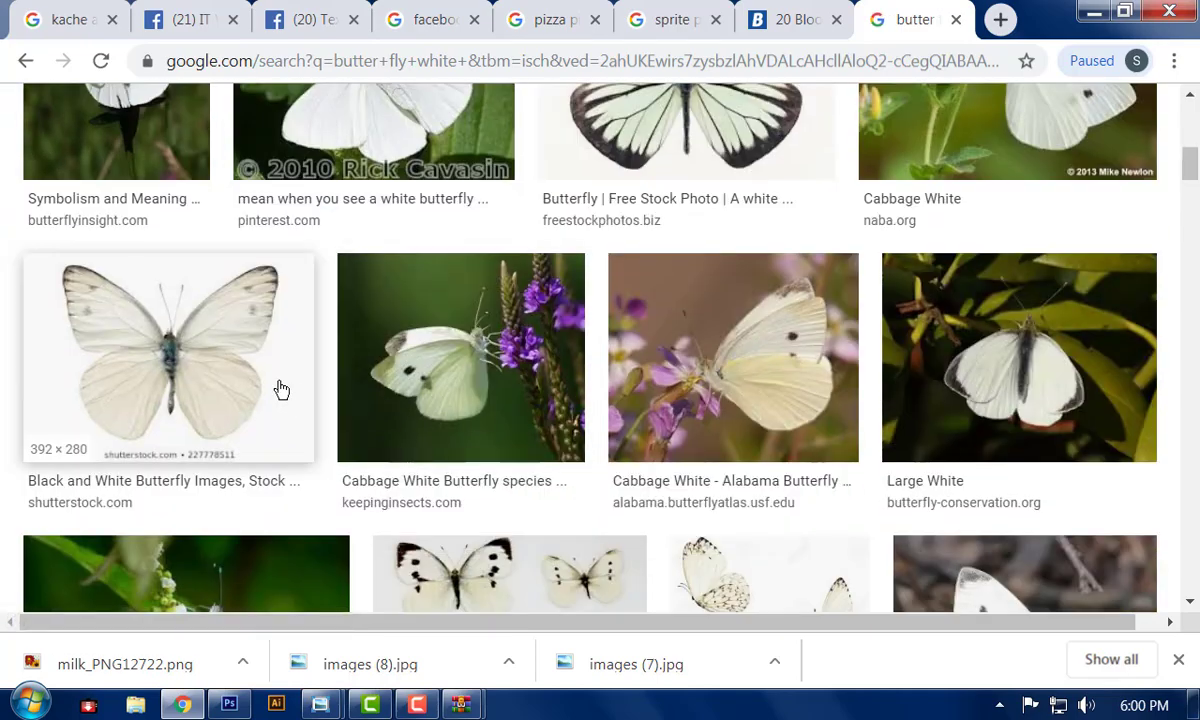
scroll(540, 400, "down", 8)
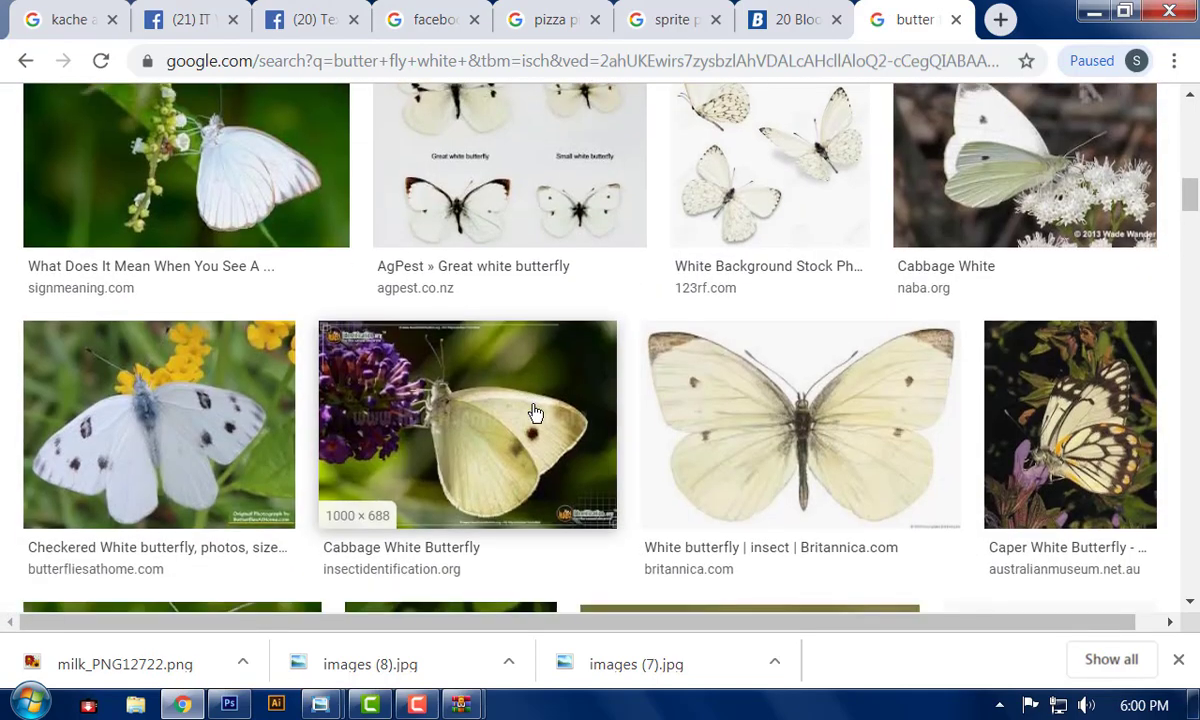
scroll(550, 392, "down", 3)
scroll(550, 392, "up", 20)
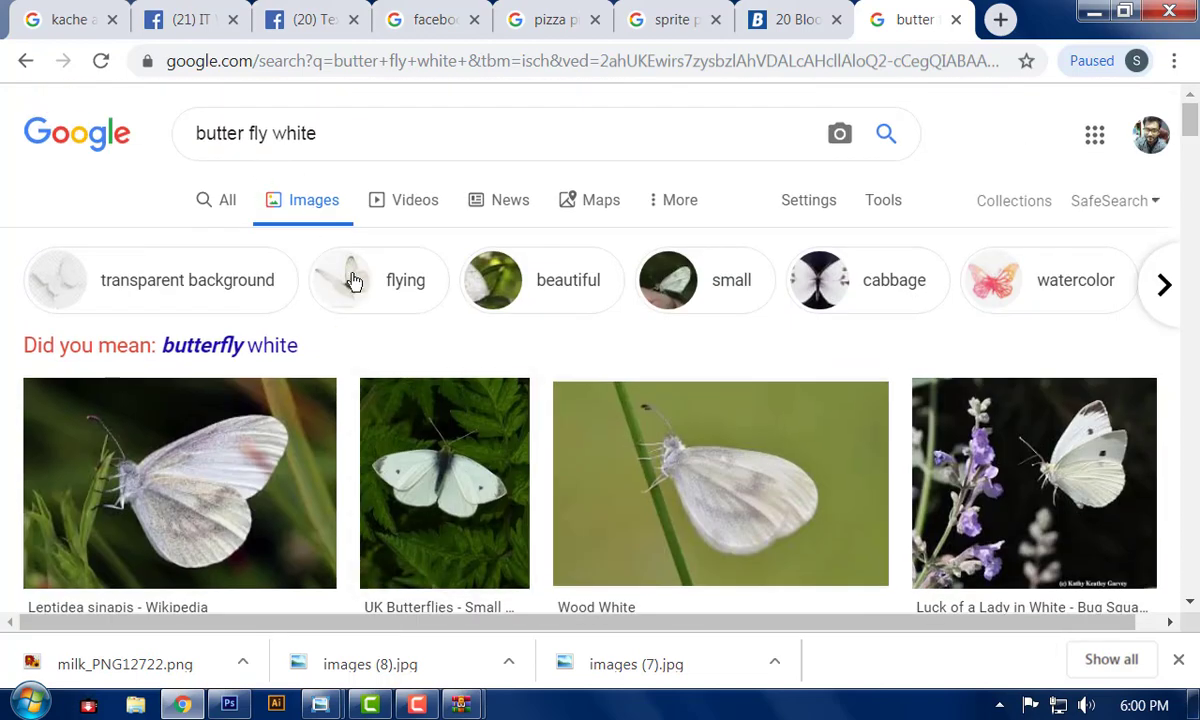
- Narrow the pictures to the "flying" suggestion, browse them, and return to the unfiltered white butterfly search
left_click(355, 282)
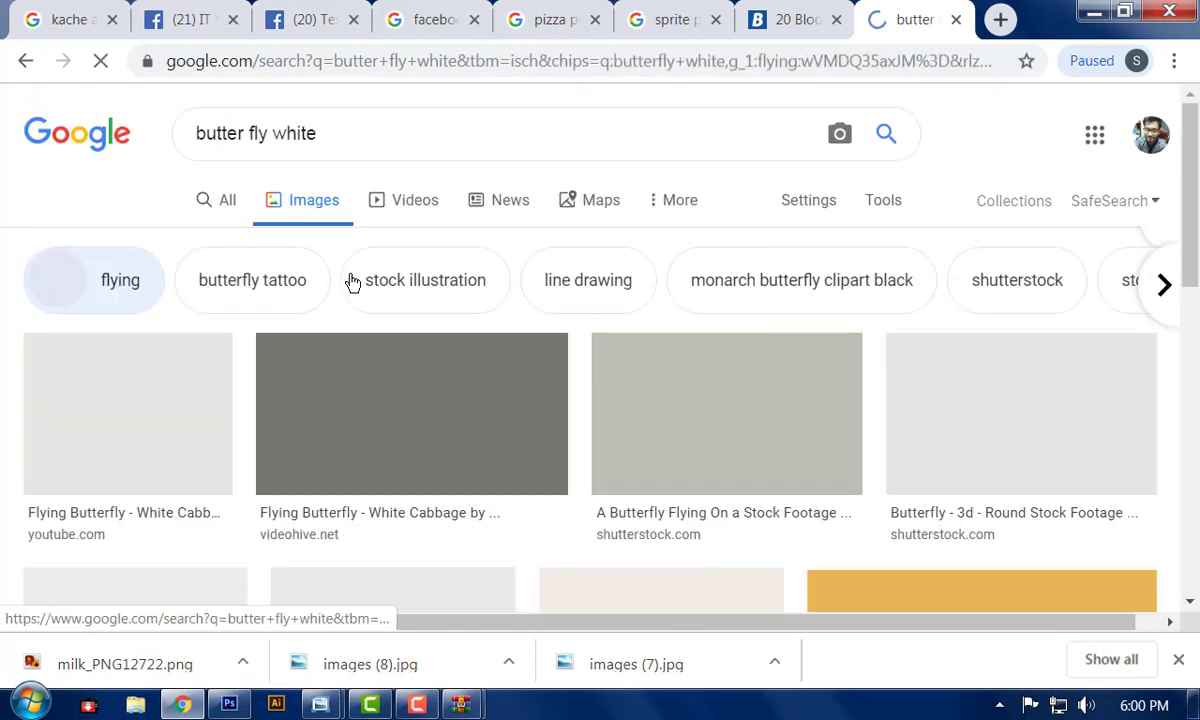
scroll(612, 438, "down", 7)
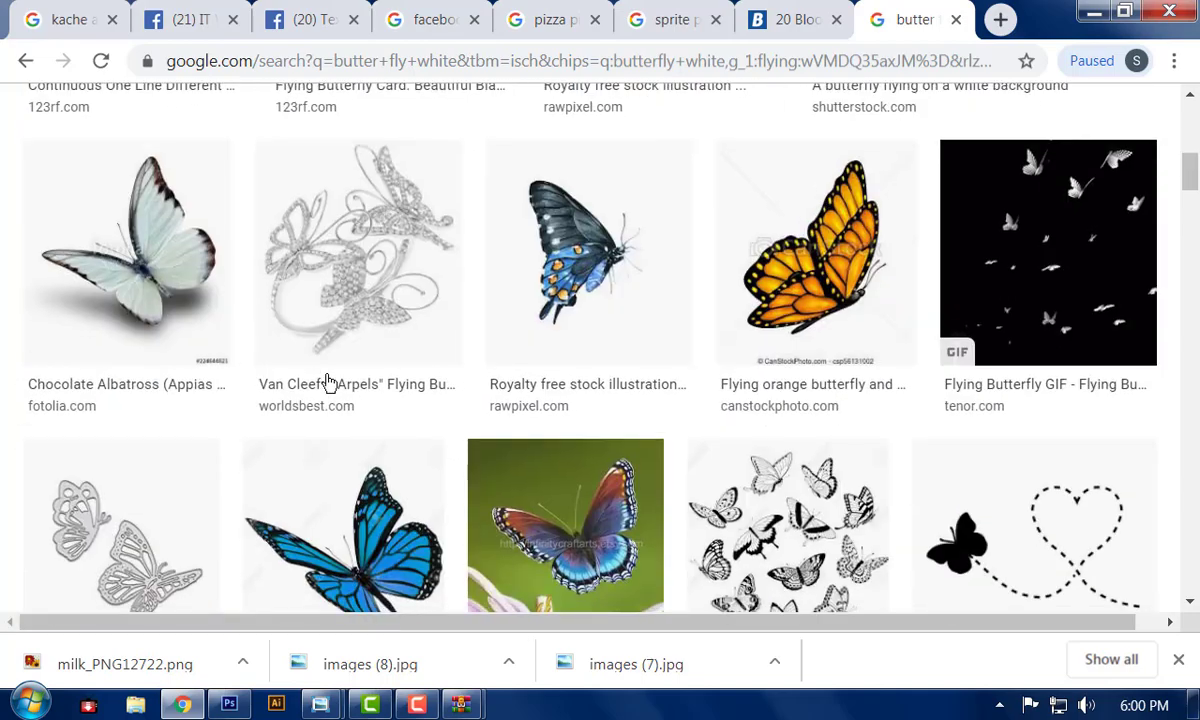
scroll(553, 383, "down", 4)
scroll(517, 385, "down", 10)
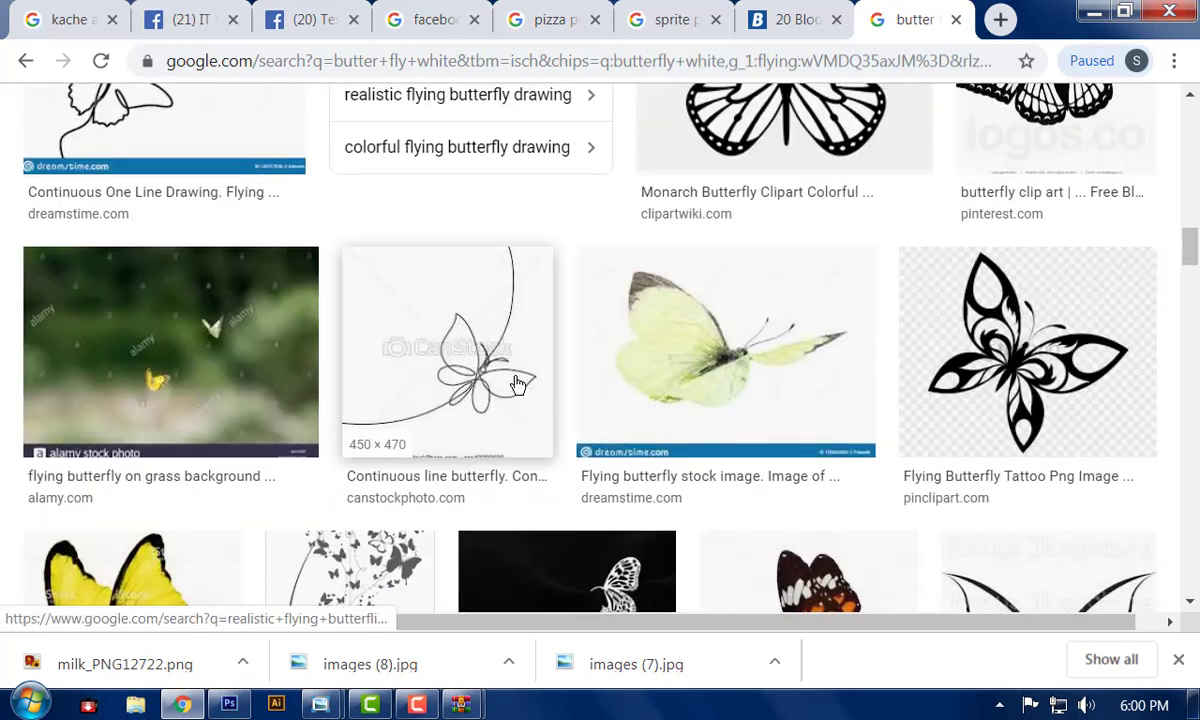
key("Home")
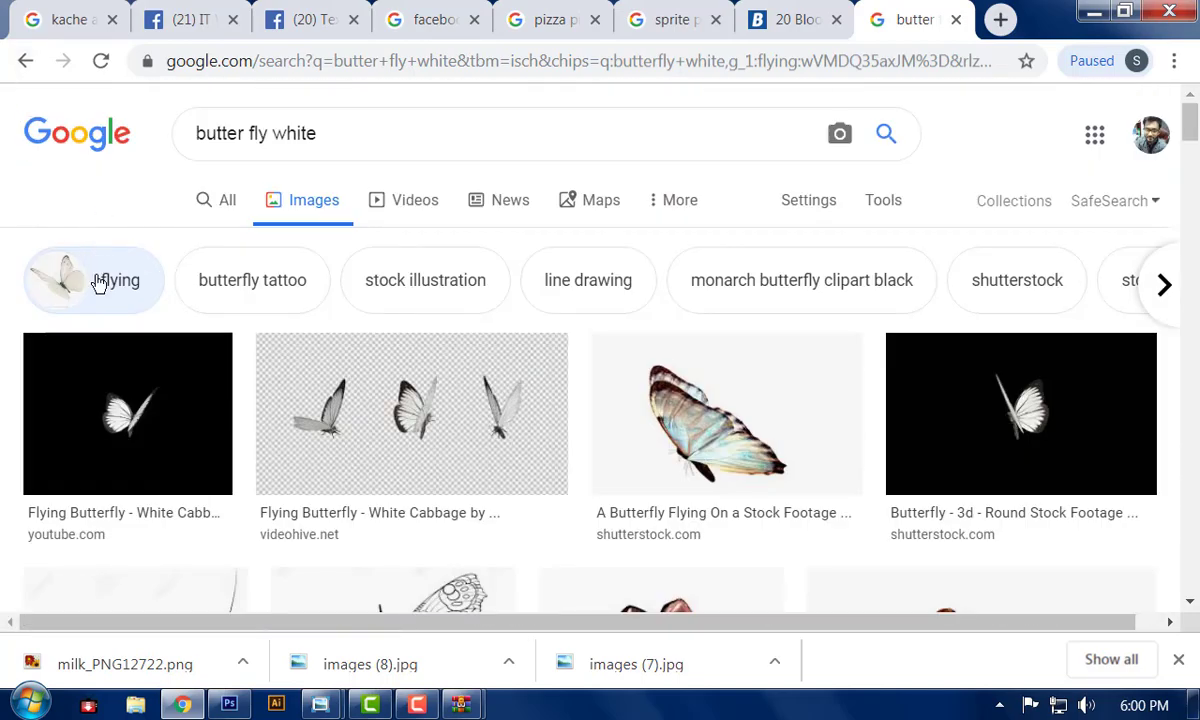
left_click(25, 61)
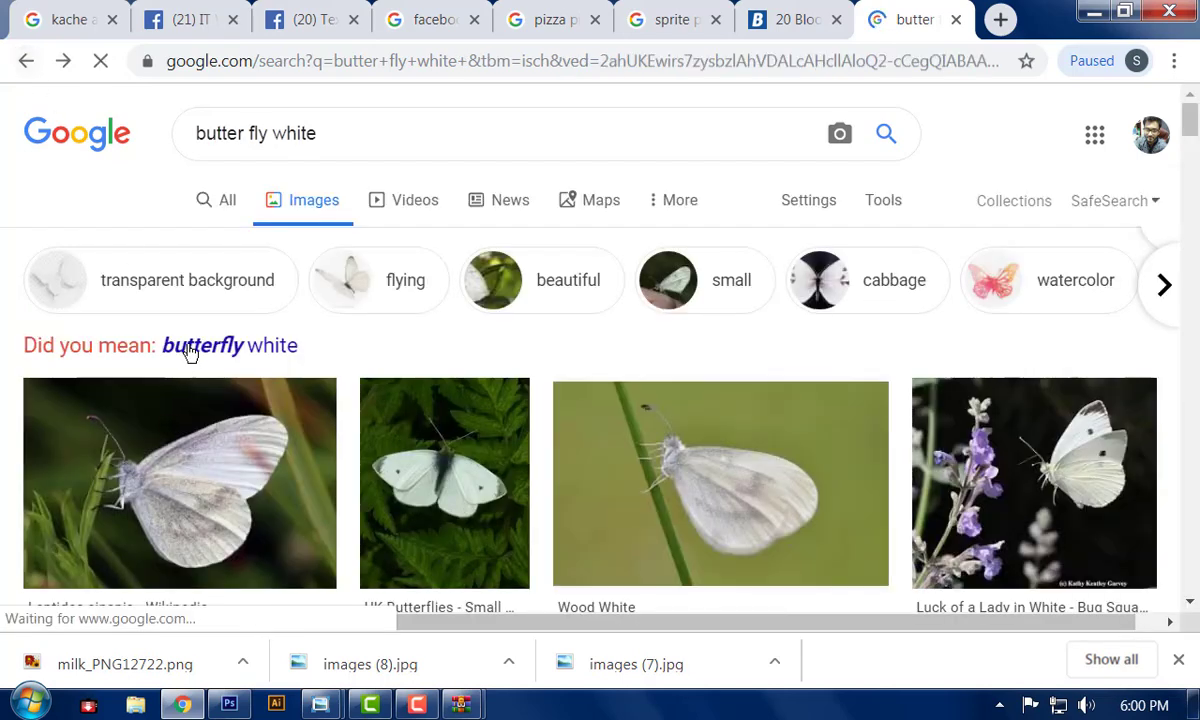
- Filter the pictures by "transparent background" and save TopPNG's white butterfly silhouette to the Desktop as images (9).jpg
left_click(171, 294)
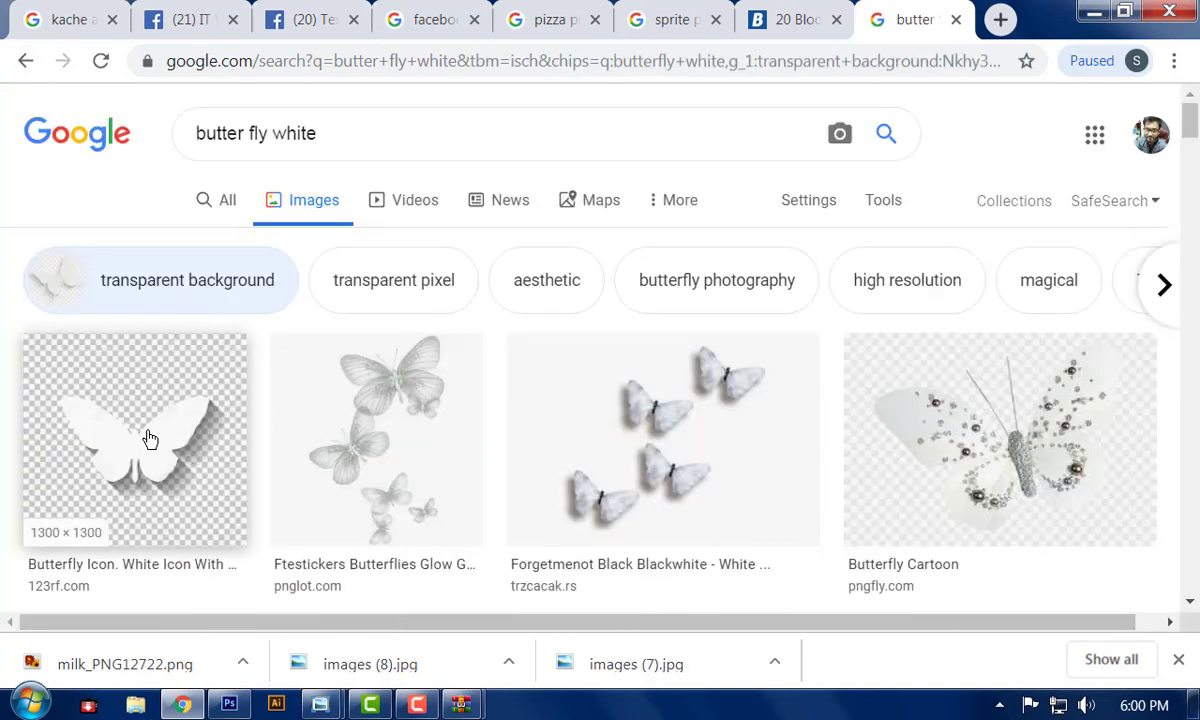
scroll(147, 439, "down", 5)
scroll(245, 452, "up", 2)
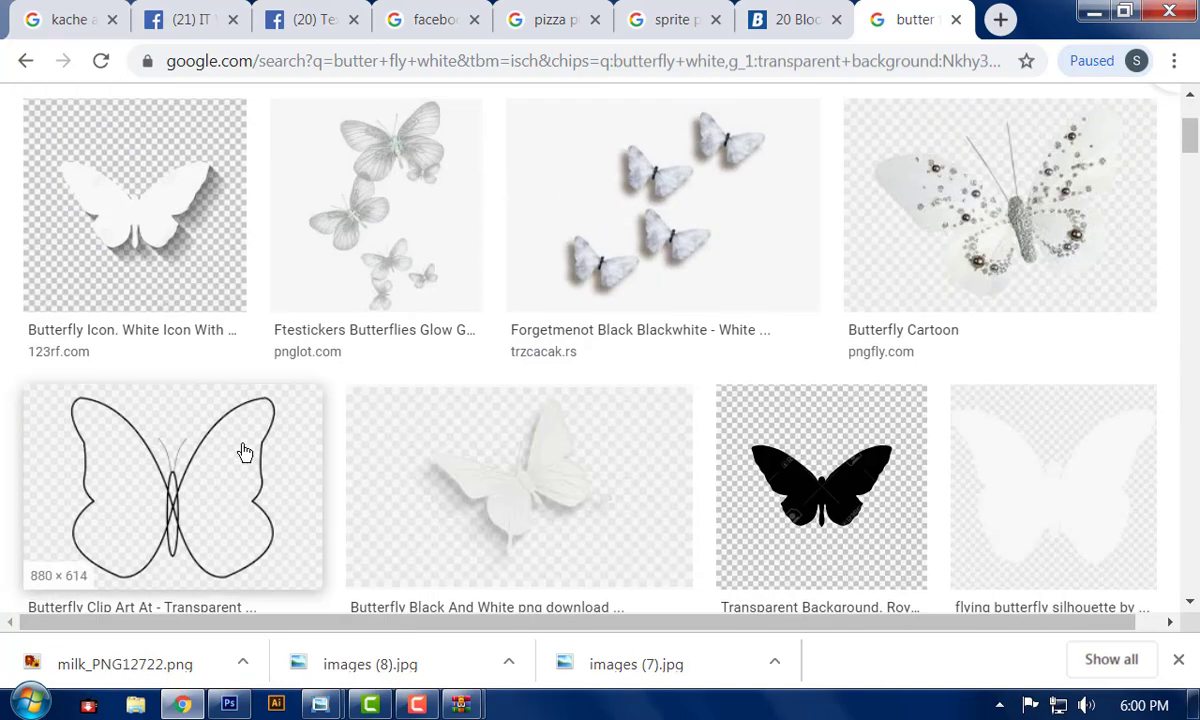
left_click(916, 594)
right_click(859, 264)
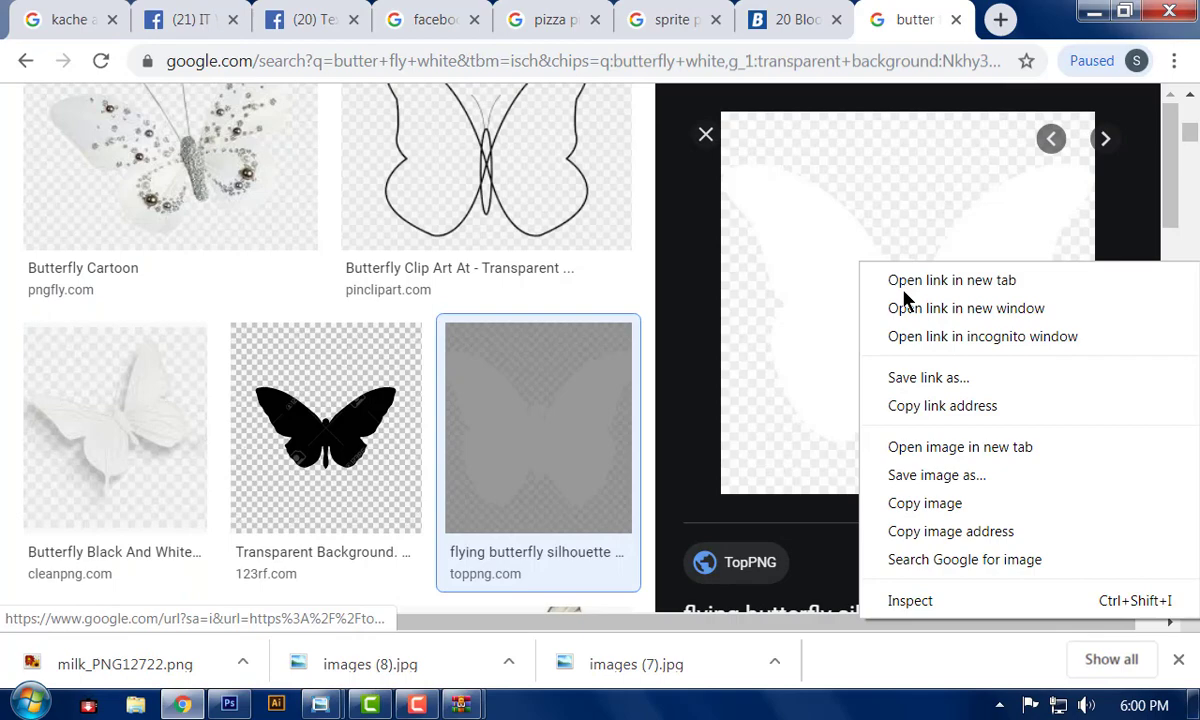
left_click(930, 478)
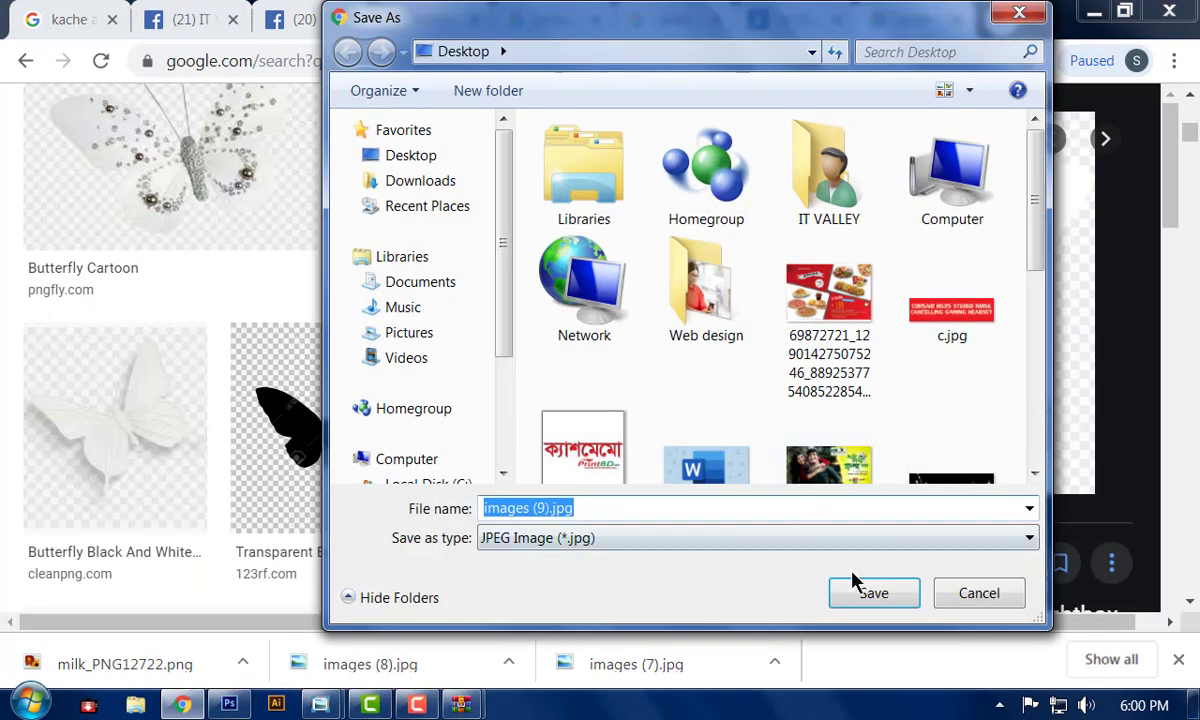
left_click(870, 593)
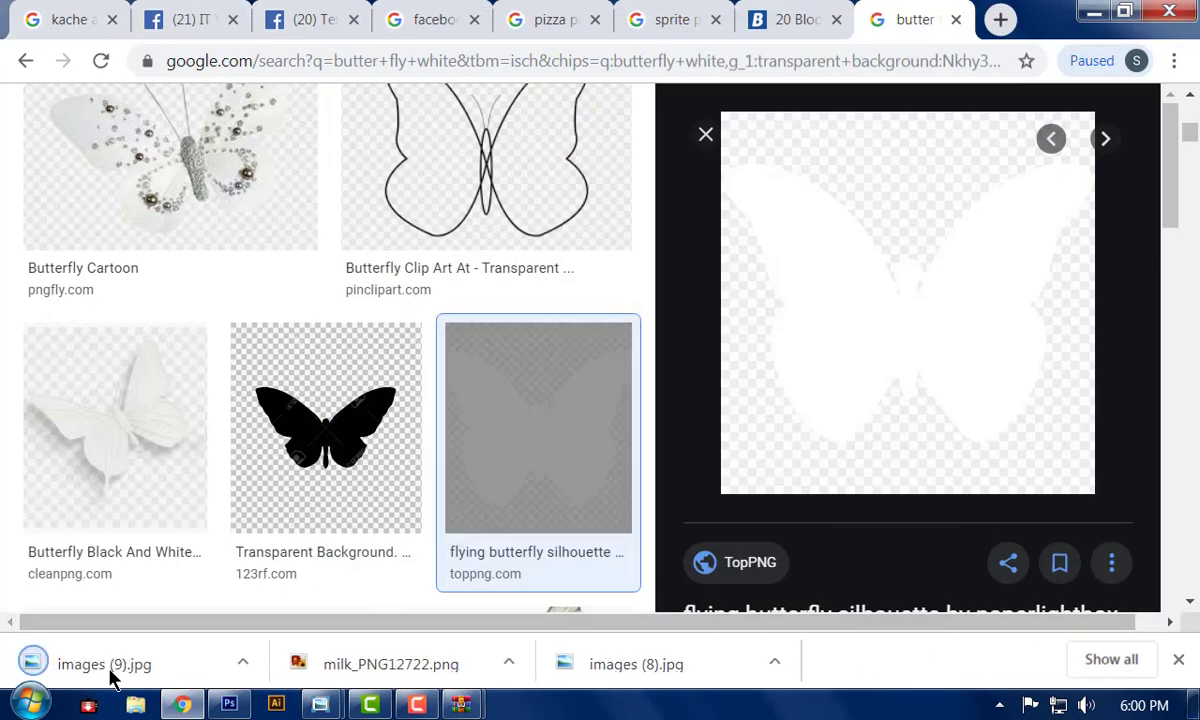
- Place images (9).jpg in the Meril banner in Photoshop and scale it down between the model and the soap packs
left_click_drag(130, 663, 532, 390)
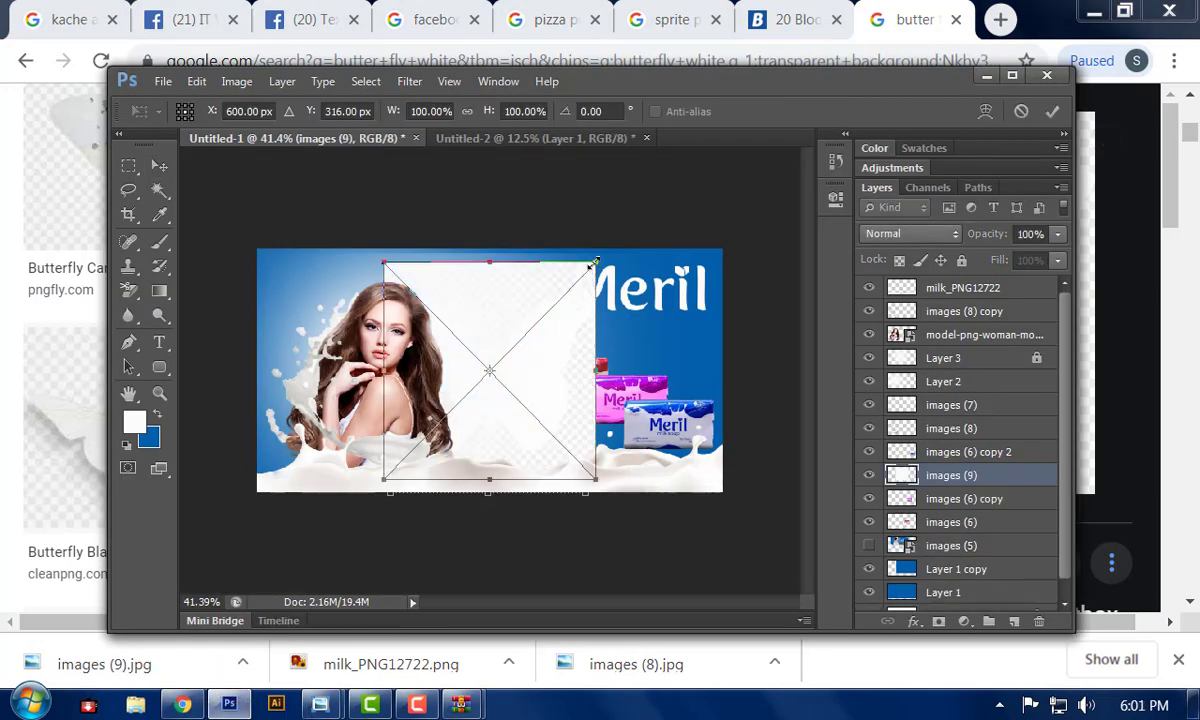
left_click_drag(594, 262, 504, 326)
key("Return")
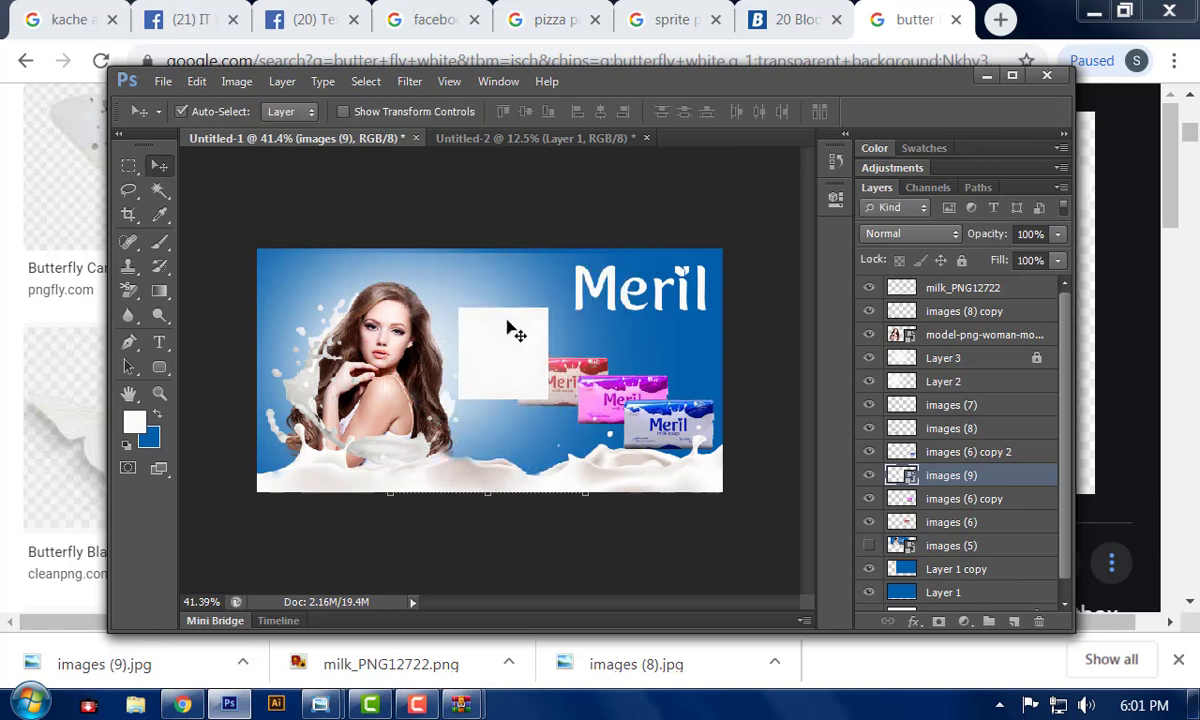
- Try to clear the white background of the images (9) butterfly picture with the Magic Wand, and rasterize its layer
left_click(160, 190)
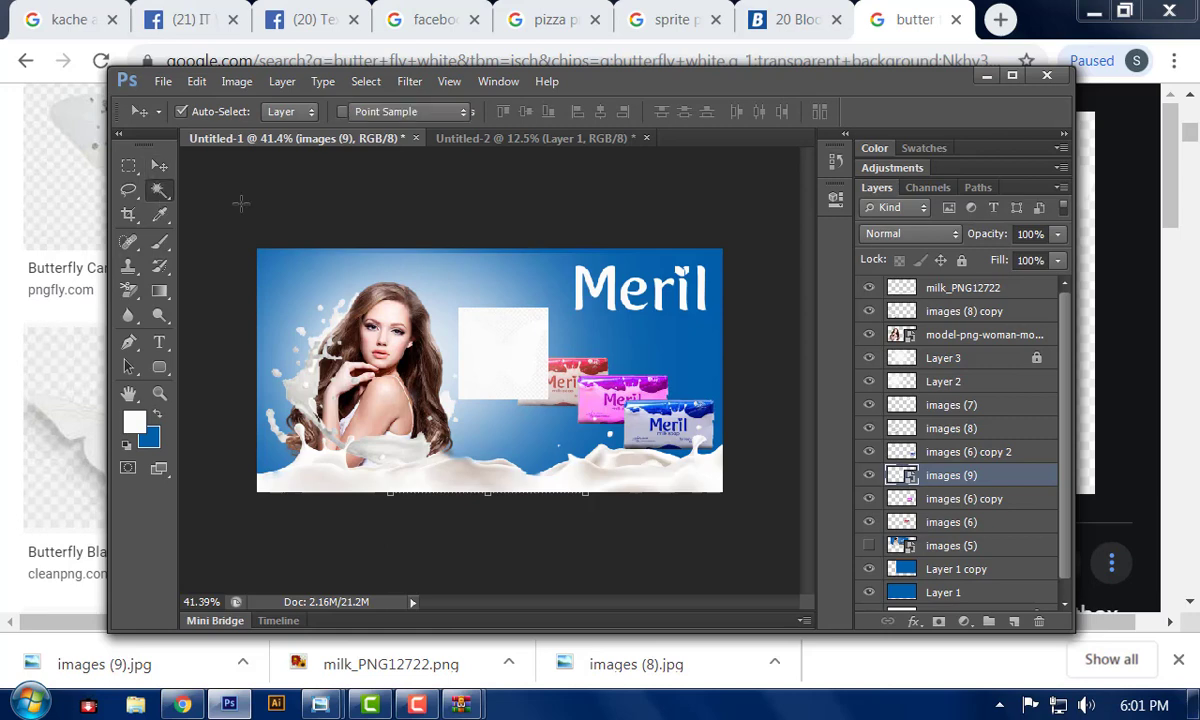
left_click(506, 318)
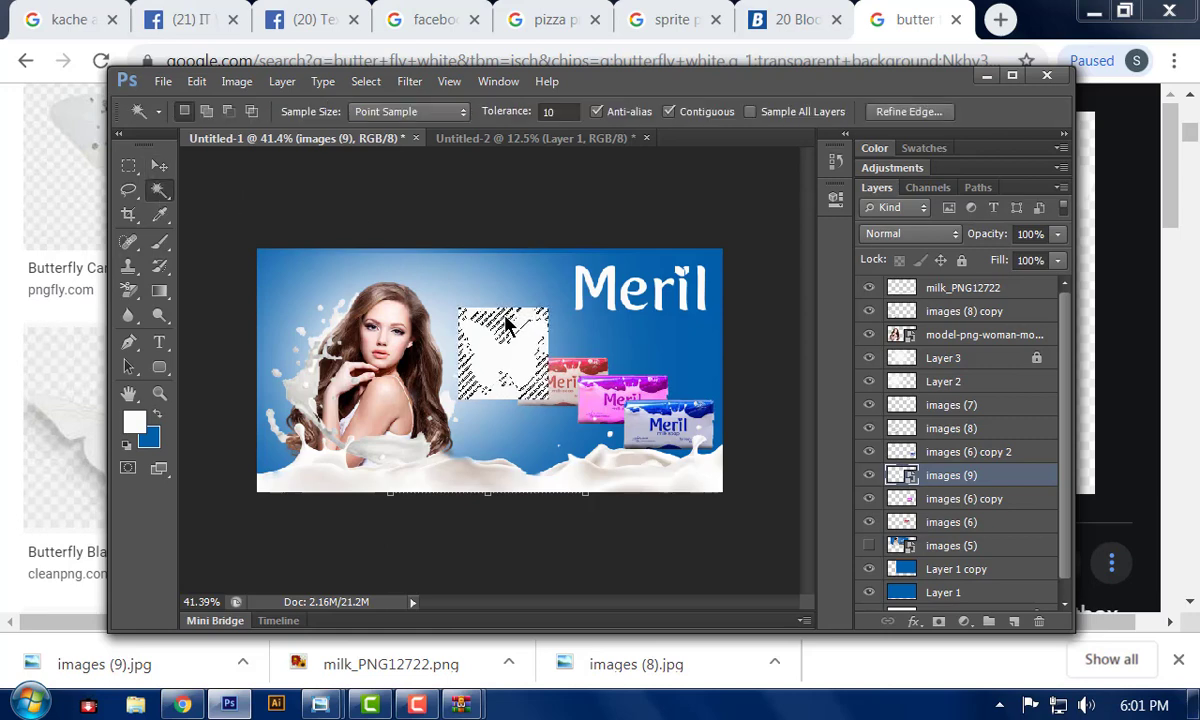
key("Delete")
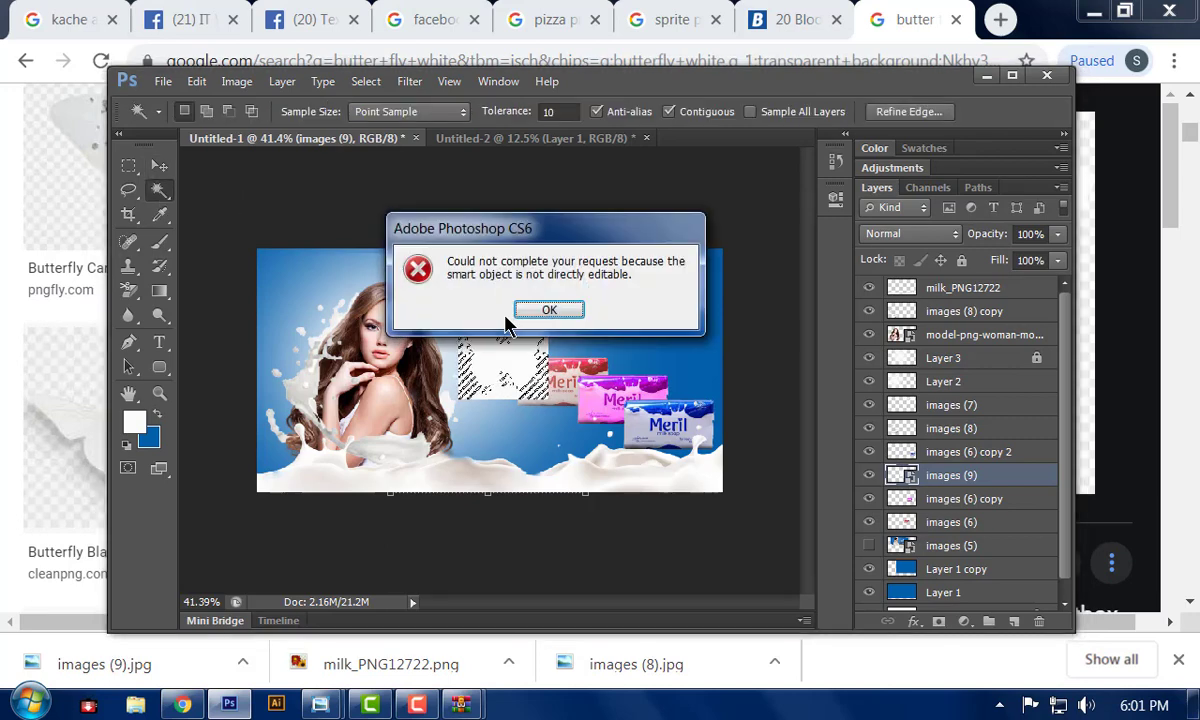
left_click(566, 311)
right_click(900, 440)
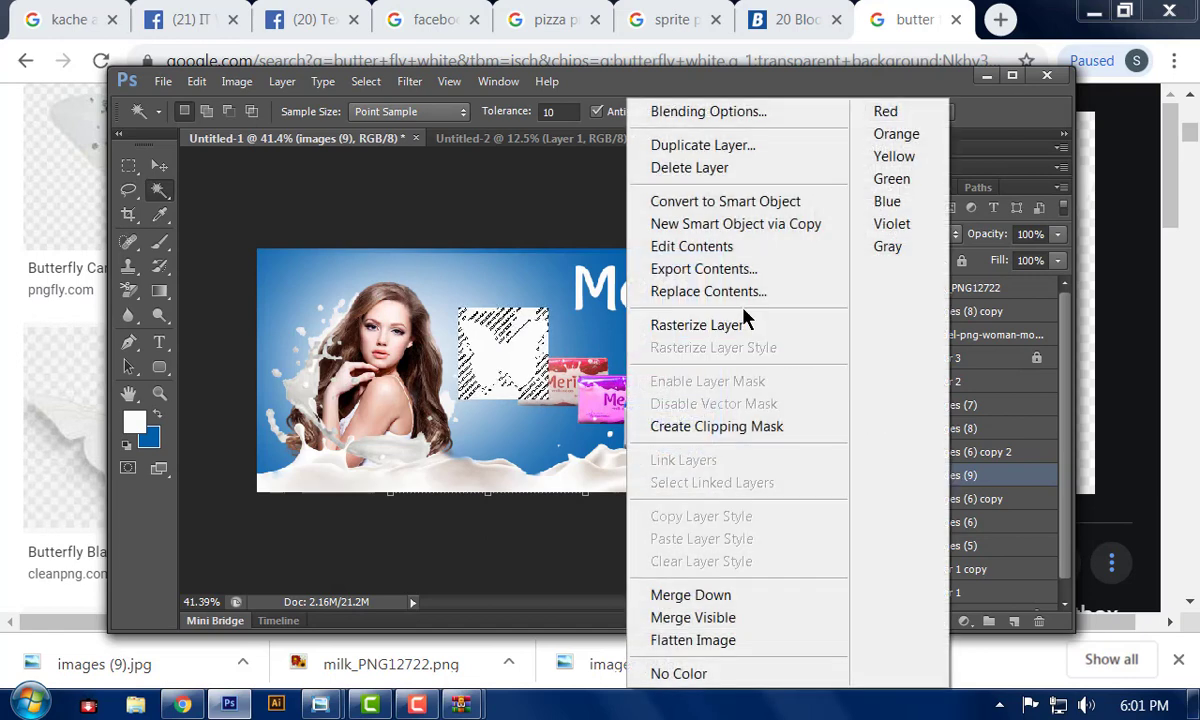
left_click(745, 322)
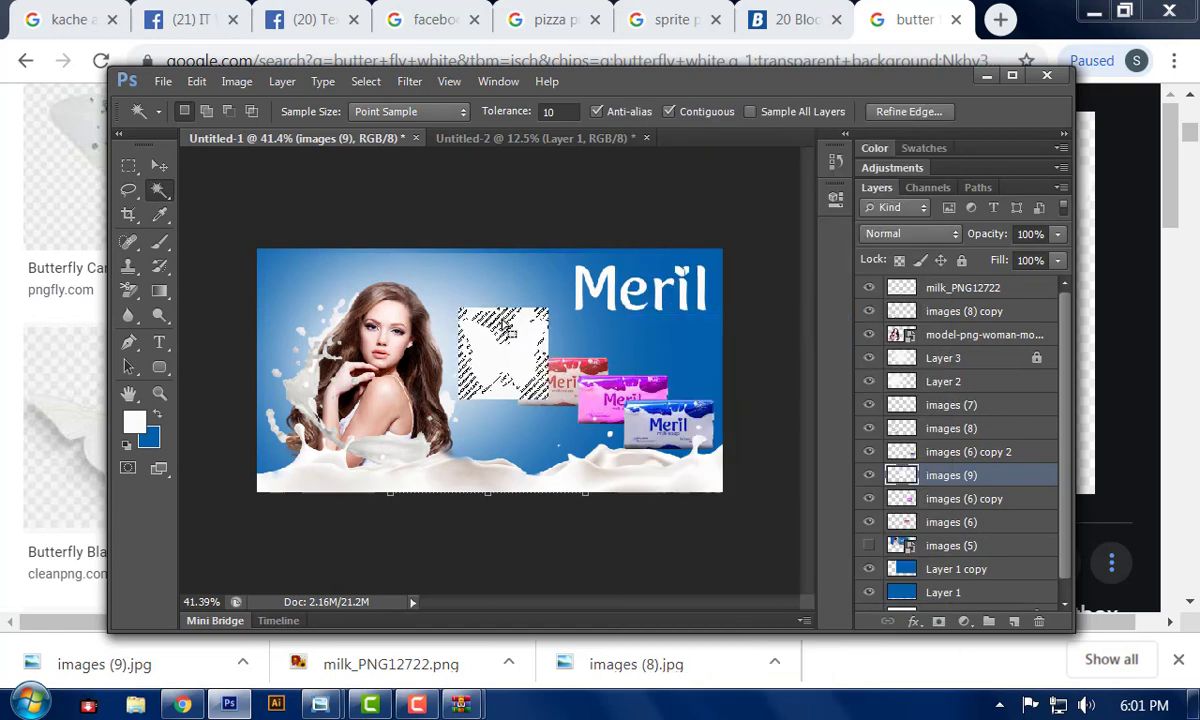
- Discard the butterfly cut-out attempt and delete the images (9) layer from the banner
left_click(505, 326)
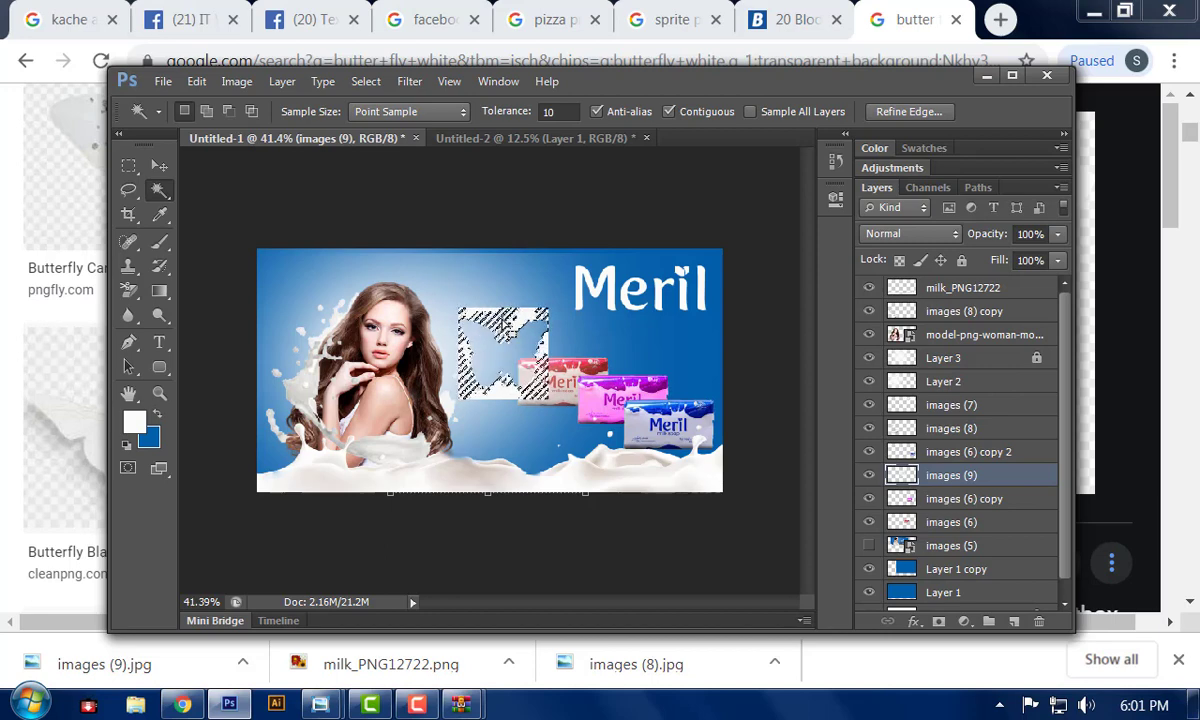
key("Delete")
key("ctrl+d")
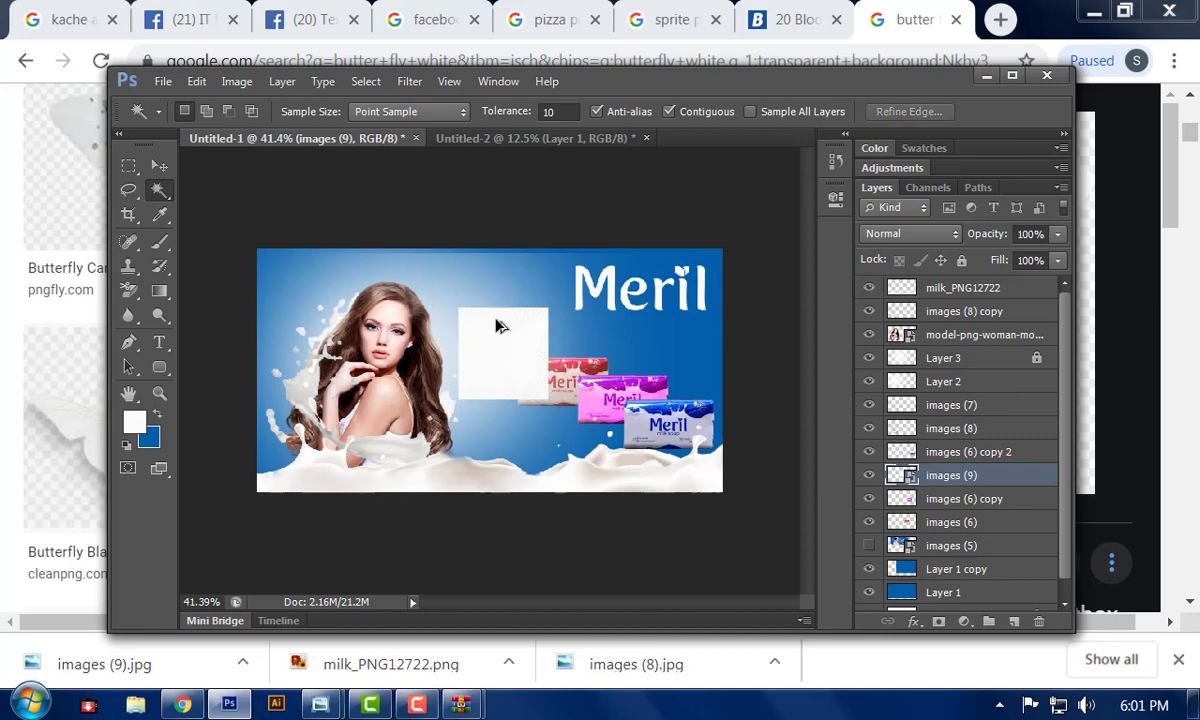
key("Delete")
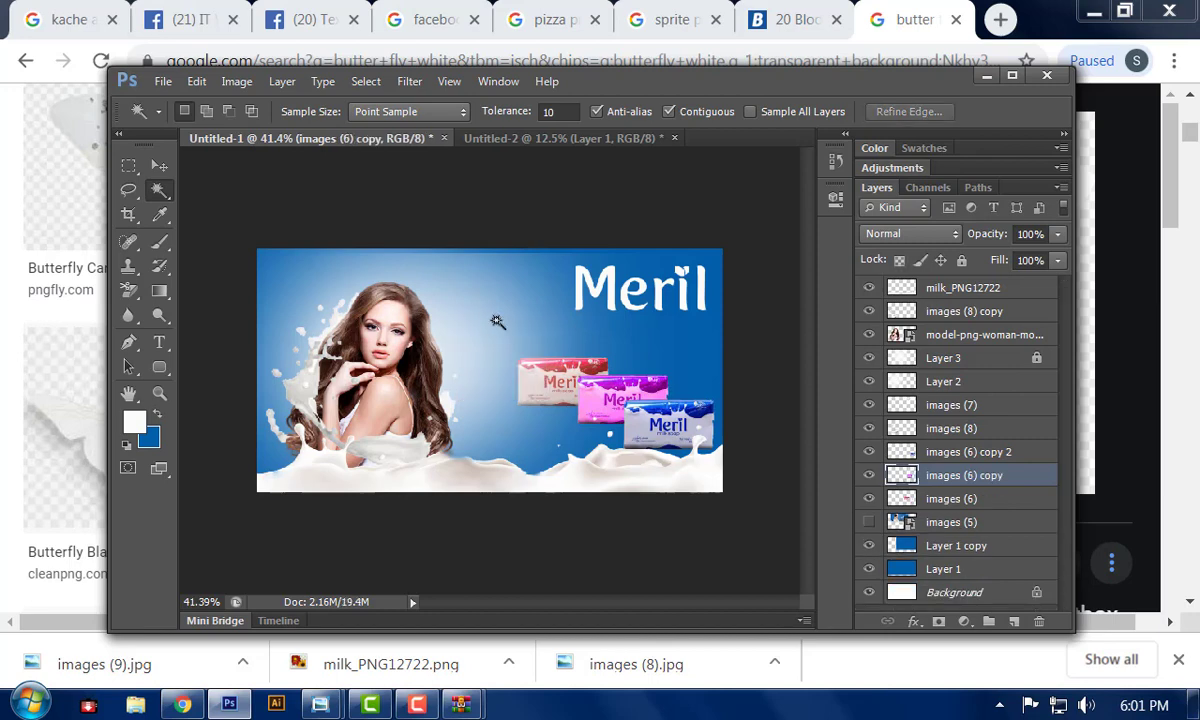
- Switch to the Brusheezy page in Chrome, close its download notice, and search the site for "butterfly"
left_click(183, 705)
left_click(815, 14)
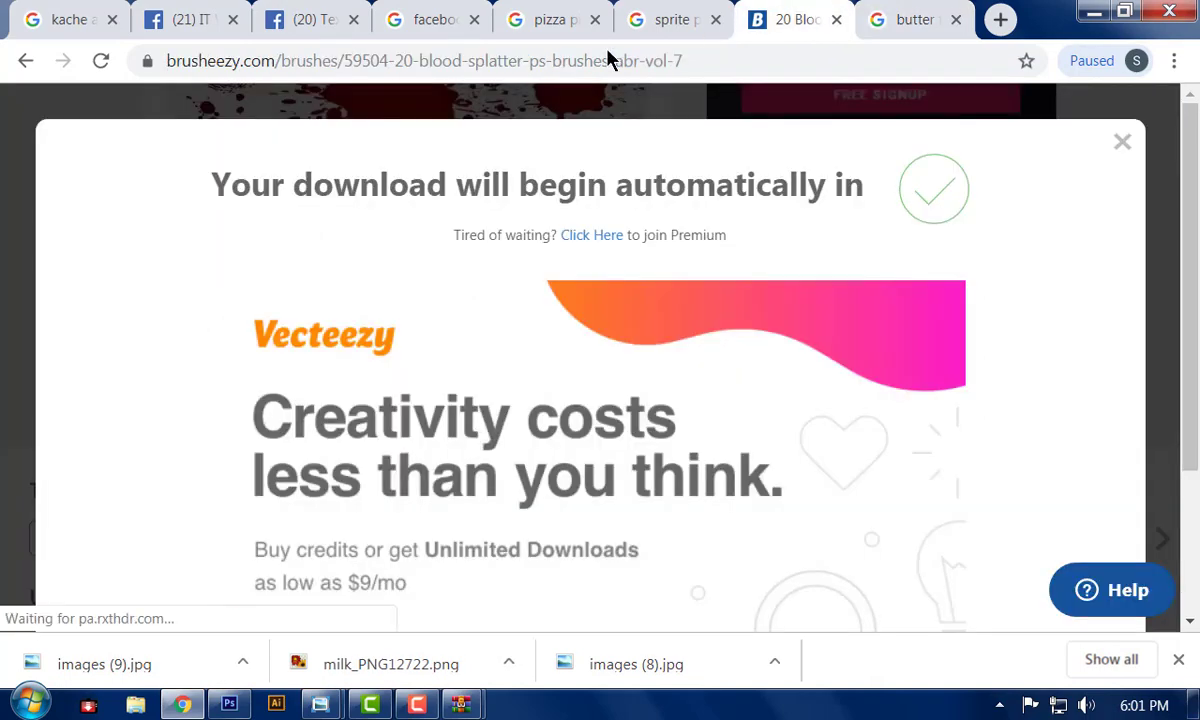
left_click(1118, 146)
scroll(487, 231, "up", 5)
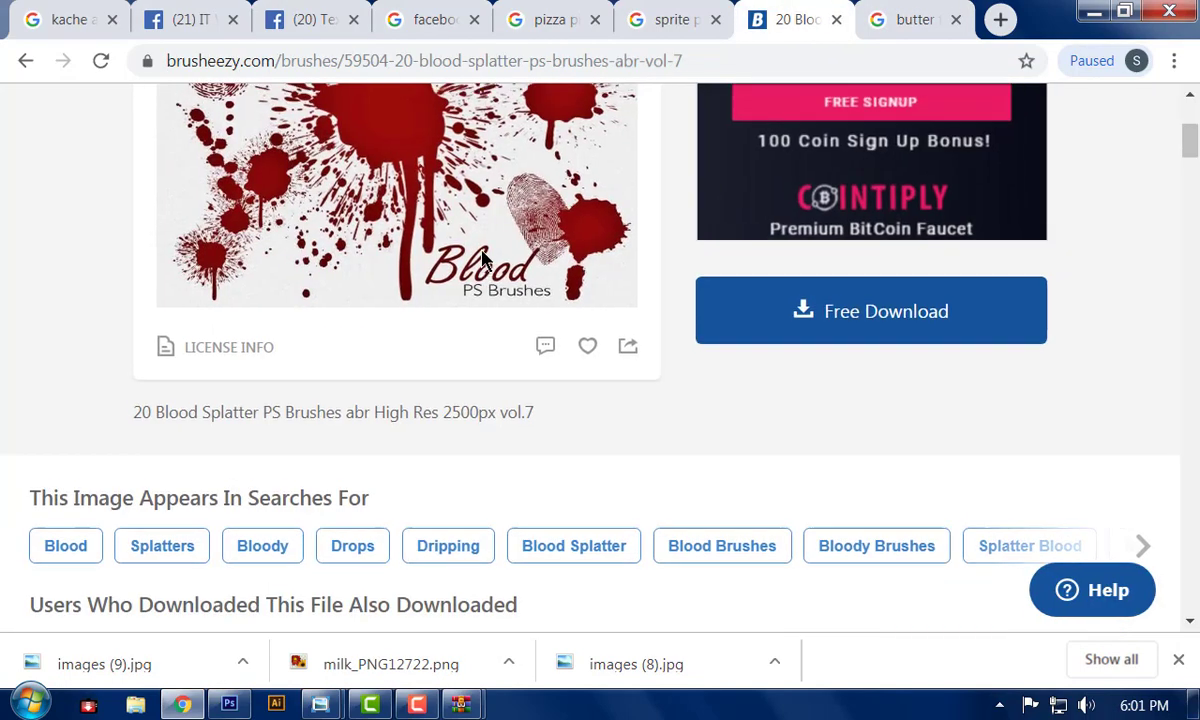
left_click(140, 169)
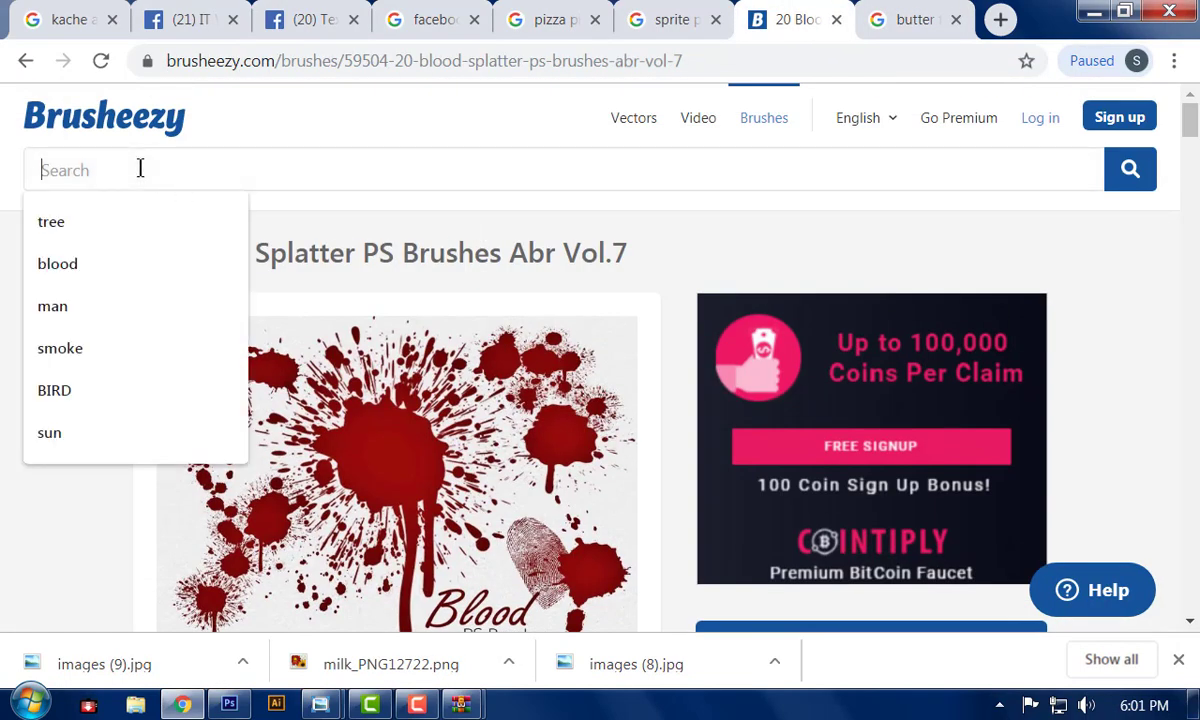
type("butterfly")
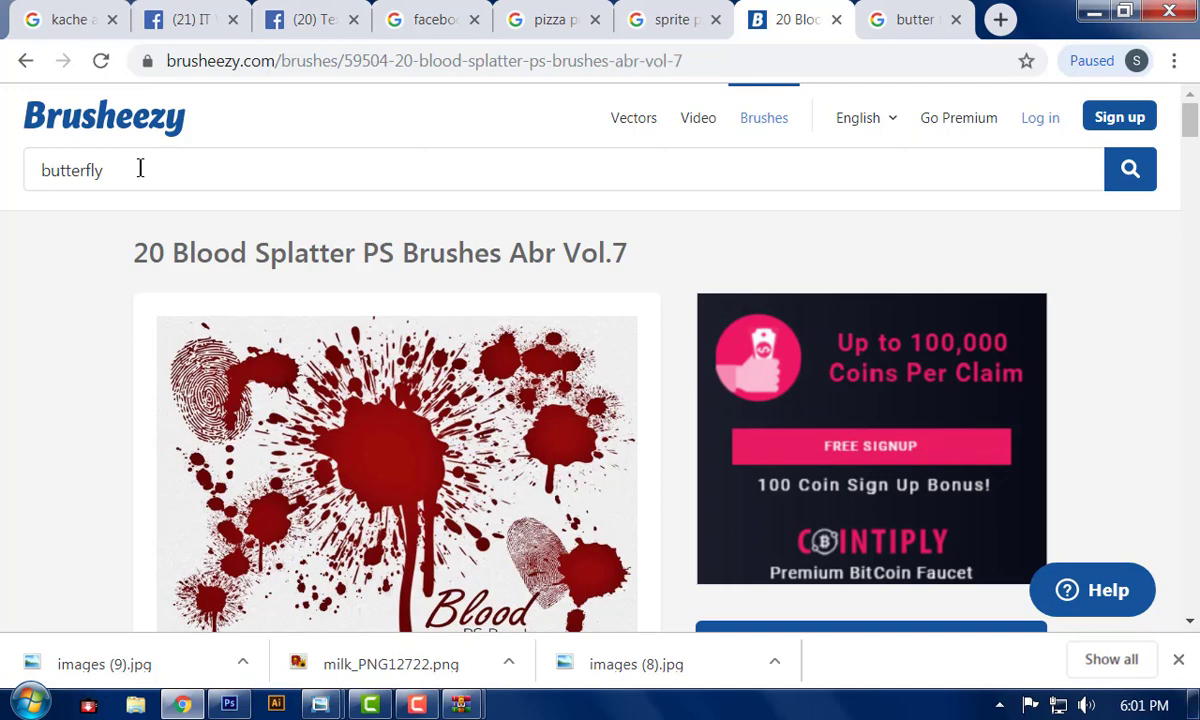
key("Return")
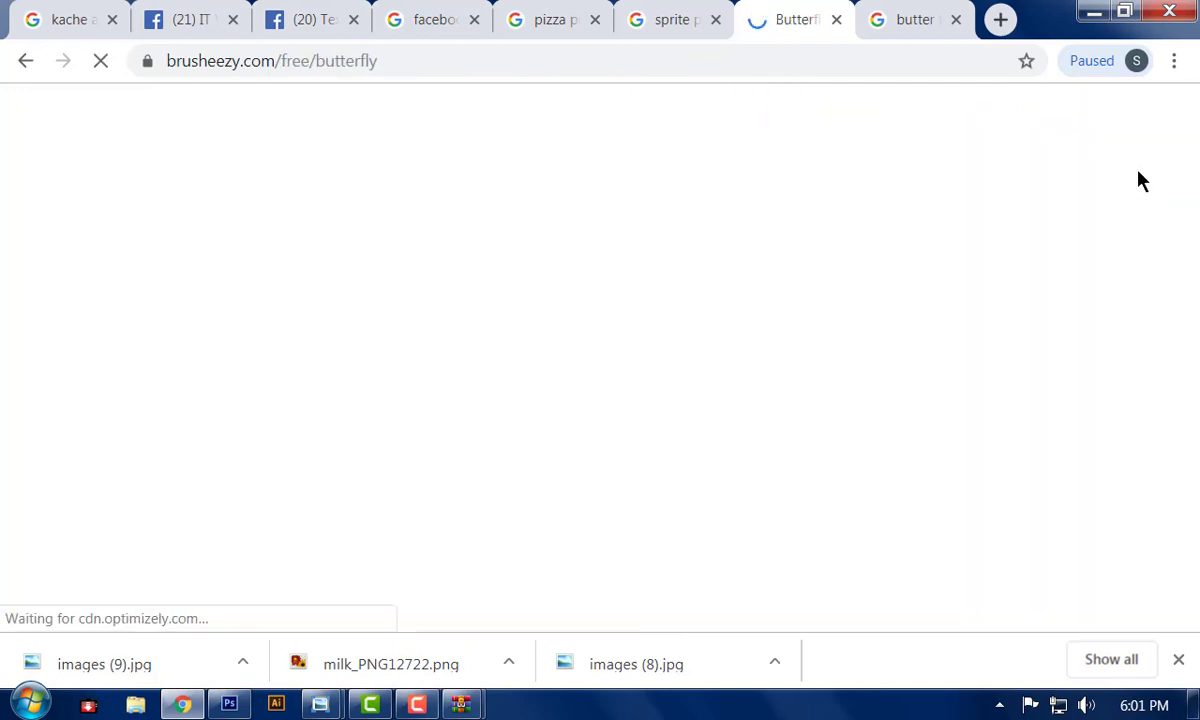
- Find the Free Watercolor Butterfly Photoshop Brushes 2 pack in the results and download it
scroll(597, 378, "down", 10)
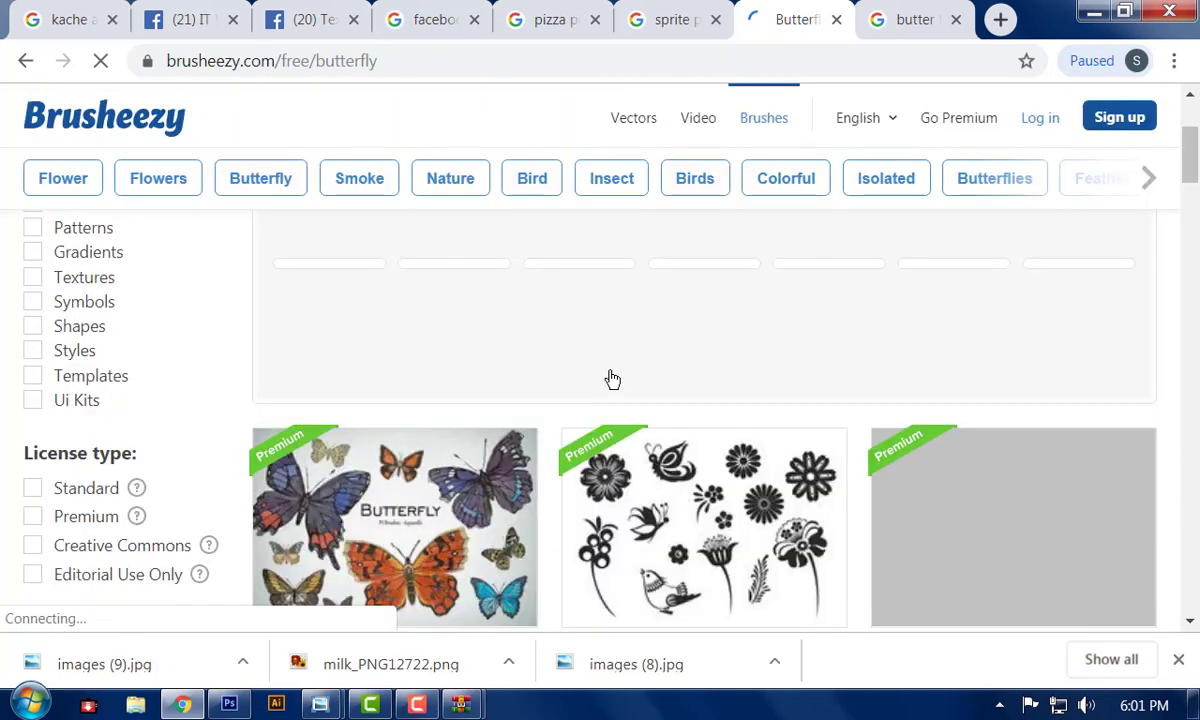
scroll(857, 401, "down", 3)
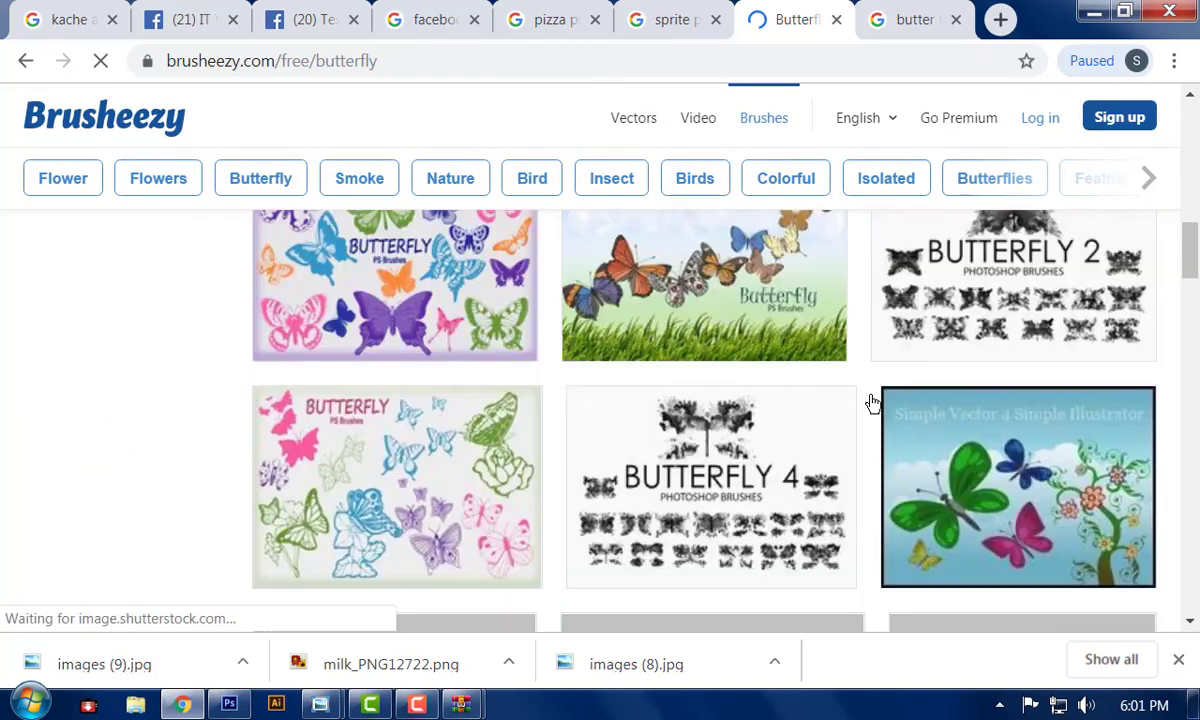
scroll(1033, 338, "up", 1)
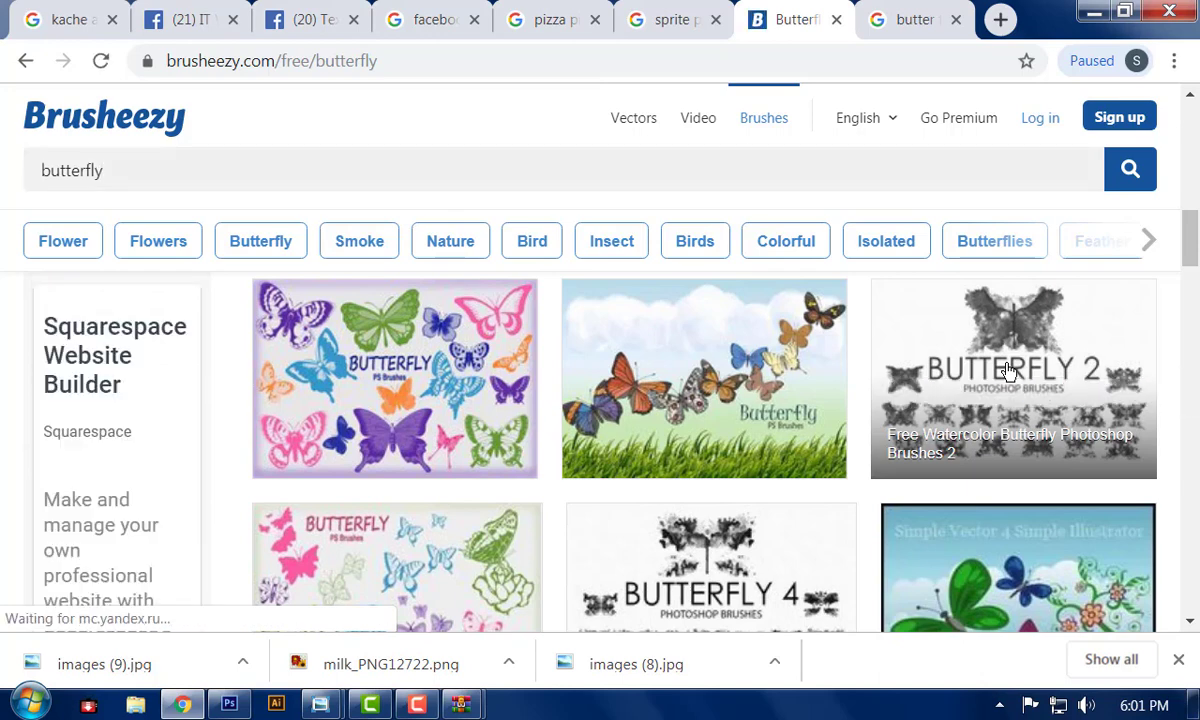
left_click(1007, 370)
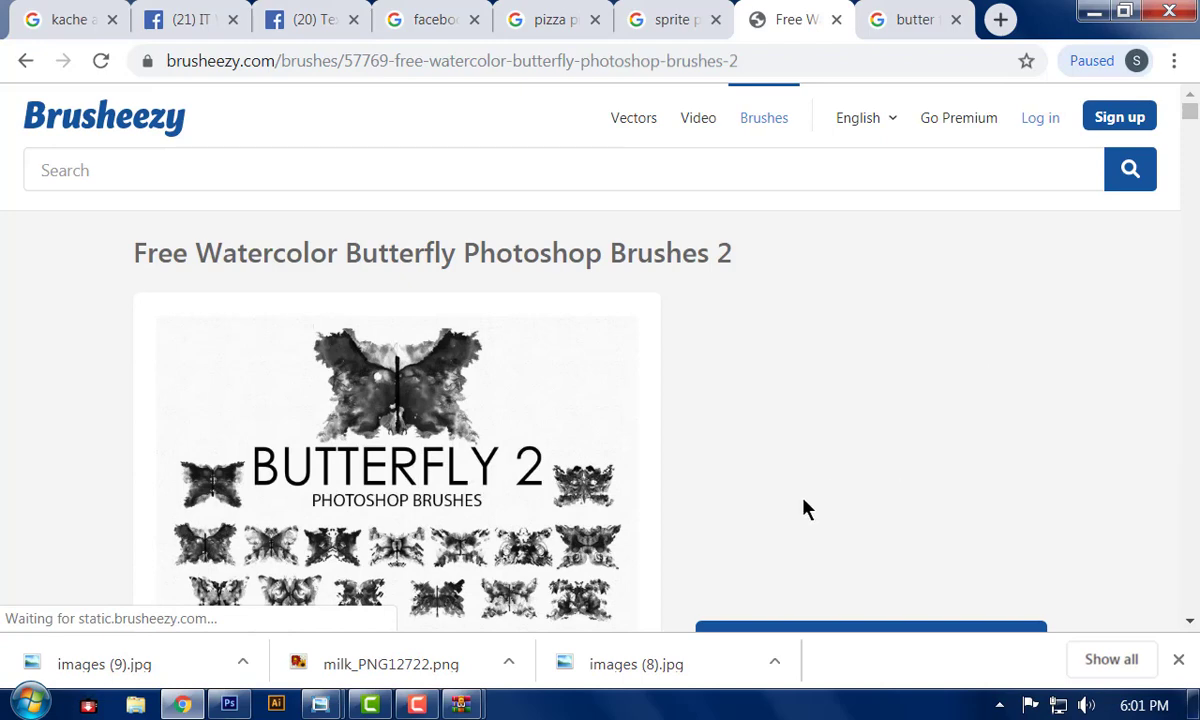
scroll(810, 505, "down", 2)
left_click(840, 437)
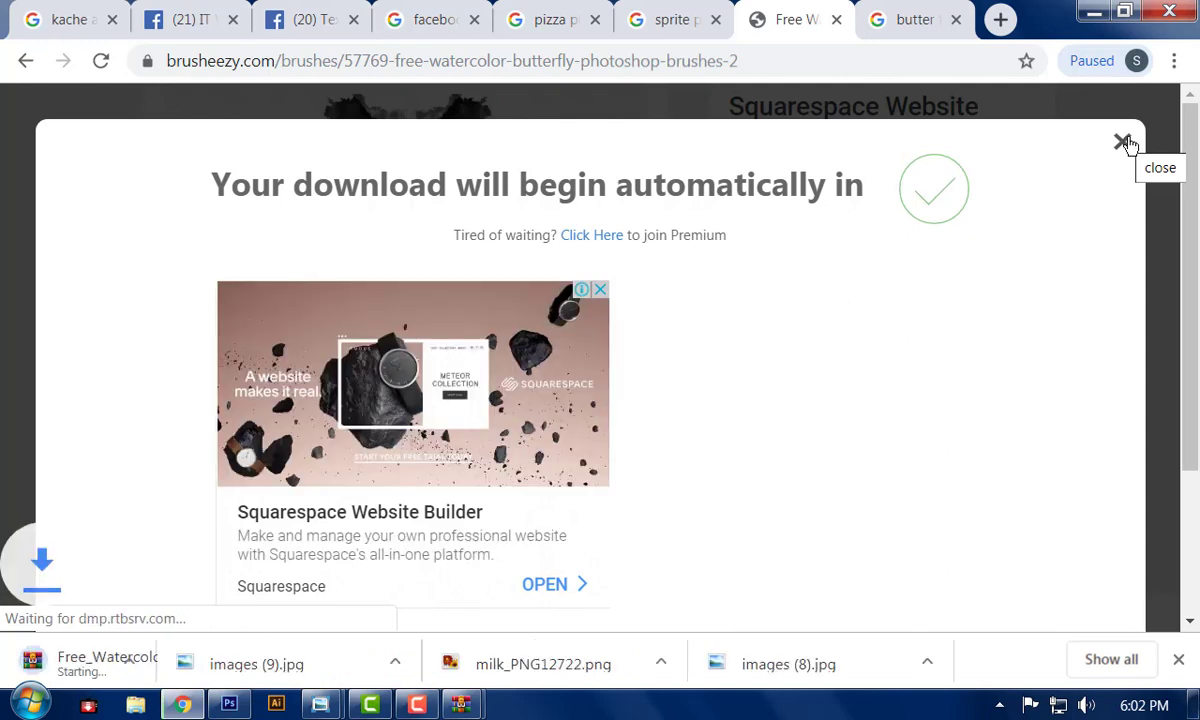
left_click(1122, 142)
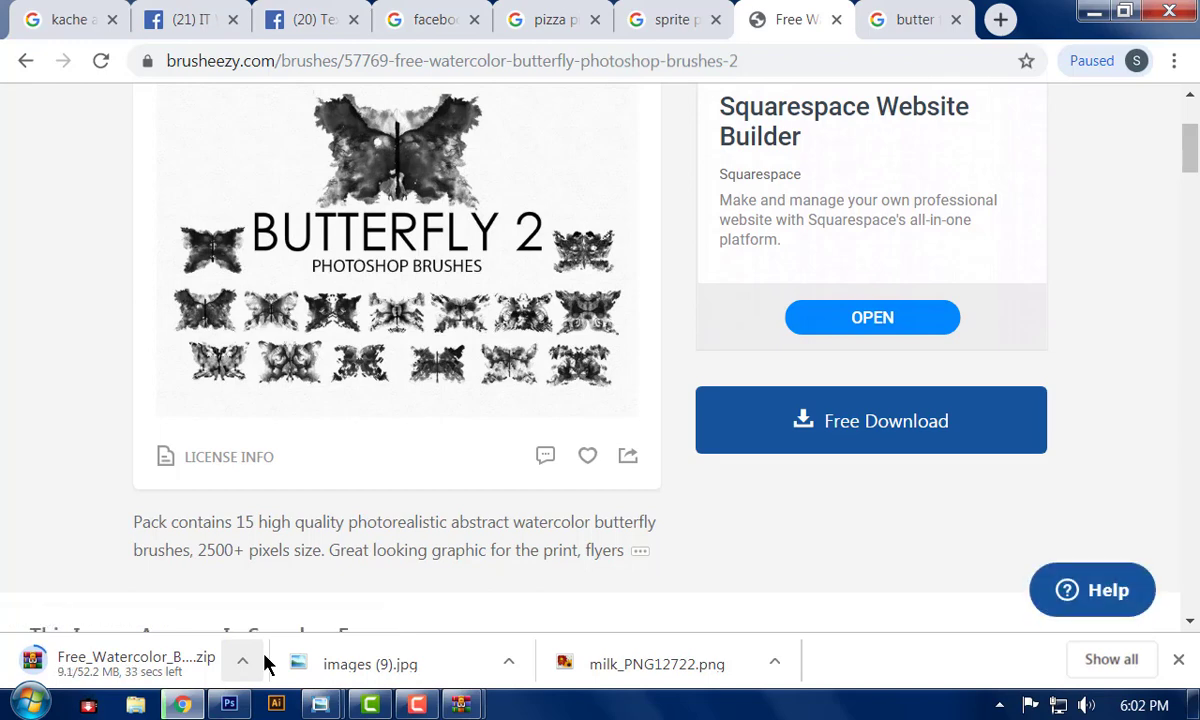
left_click(417, 705)
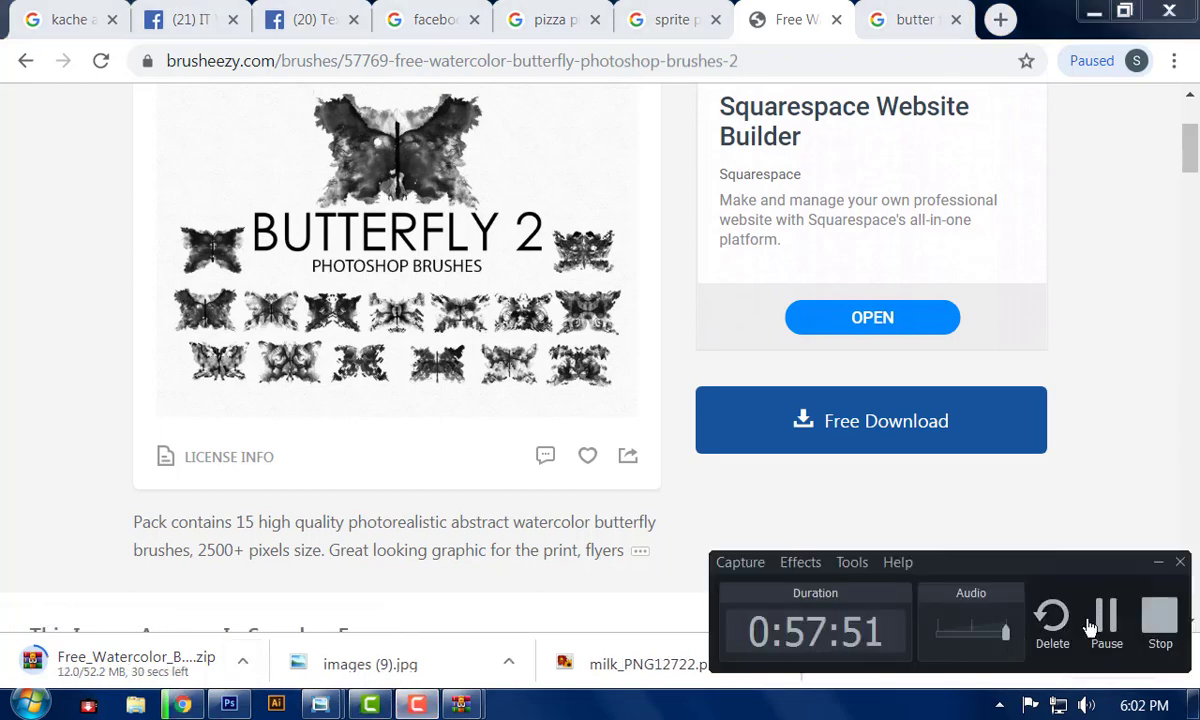
left_click(1100, 618)
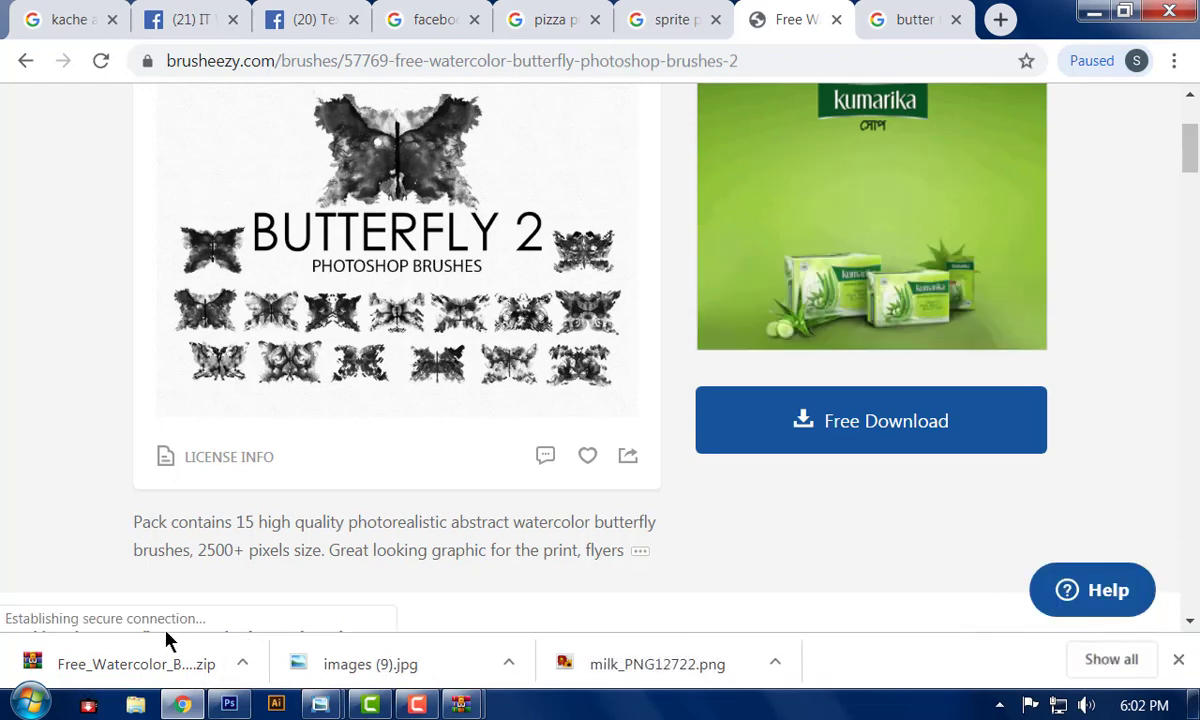
- Open the downloaded butterfly brushes zip in WinRAR, extract its ABR file to the Desktop, and return to Photoshop
left_click(242, 663)
left_click(299, 520)
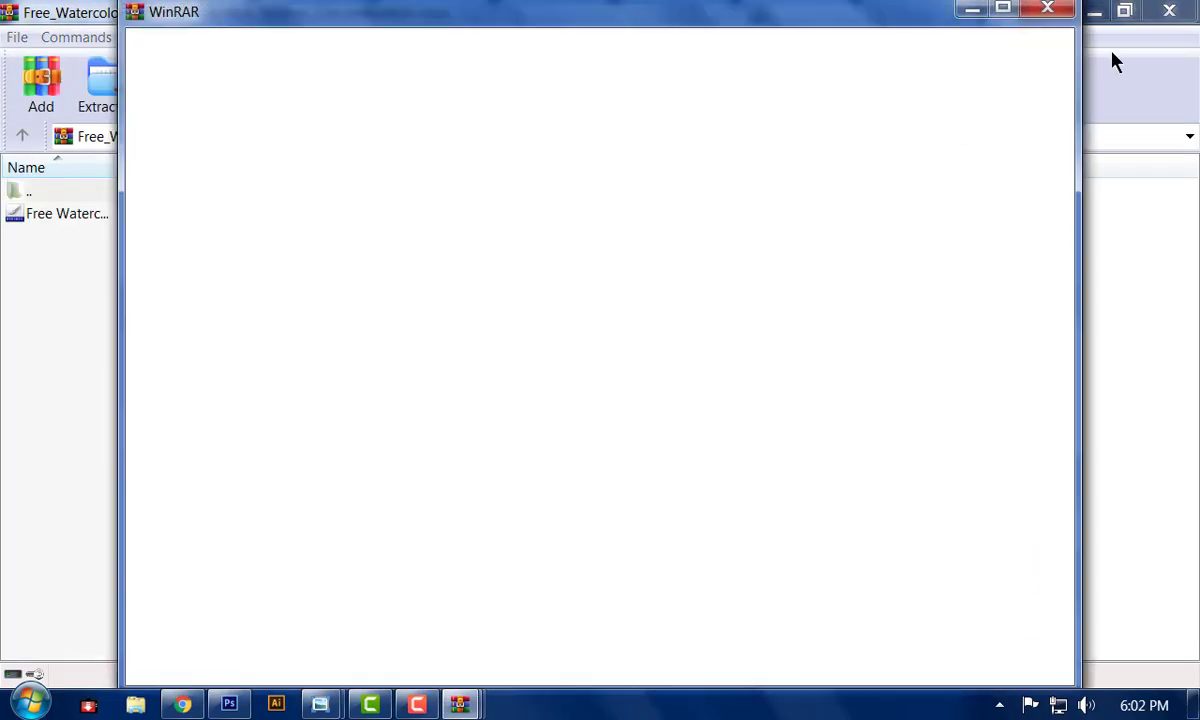
left_click(1047, 9)
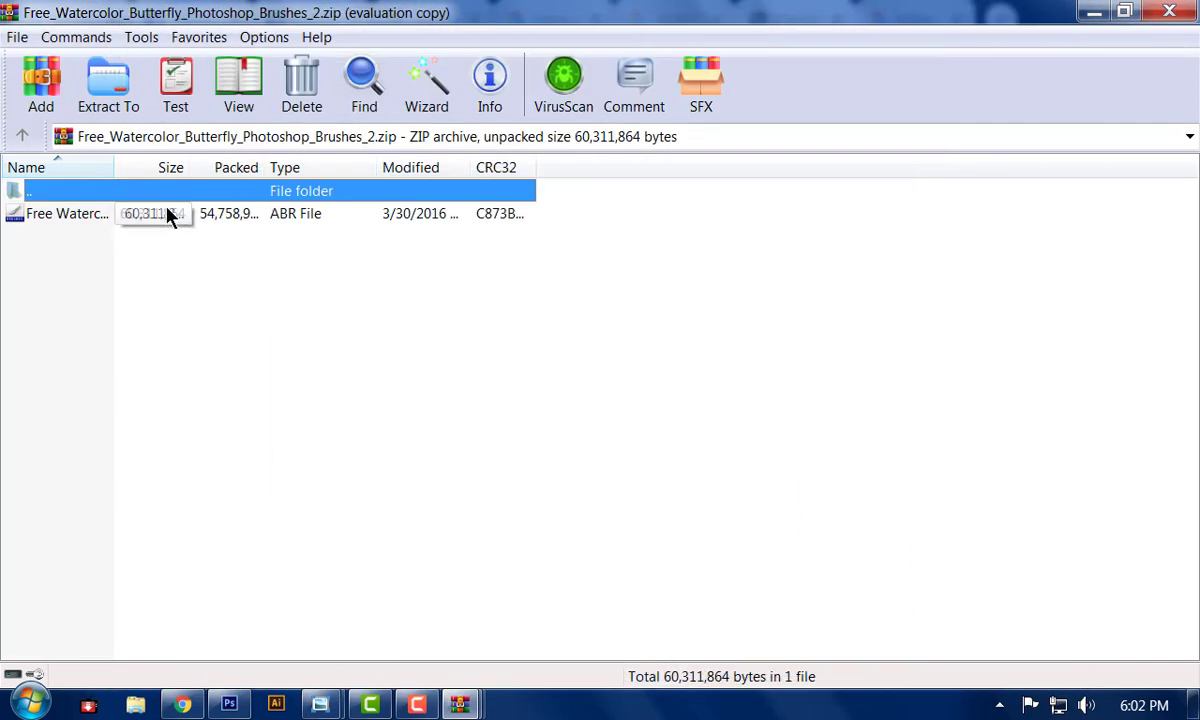
left_click(160, 214)
left_click(108, 85)
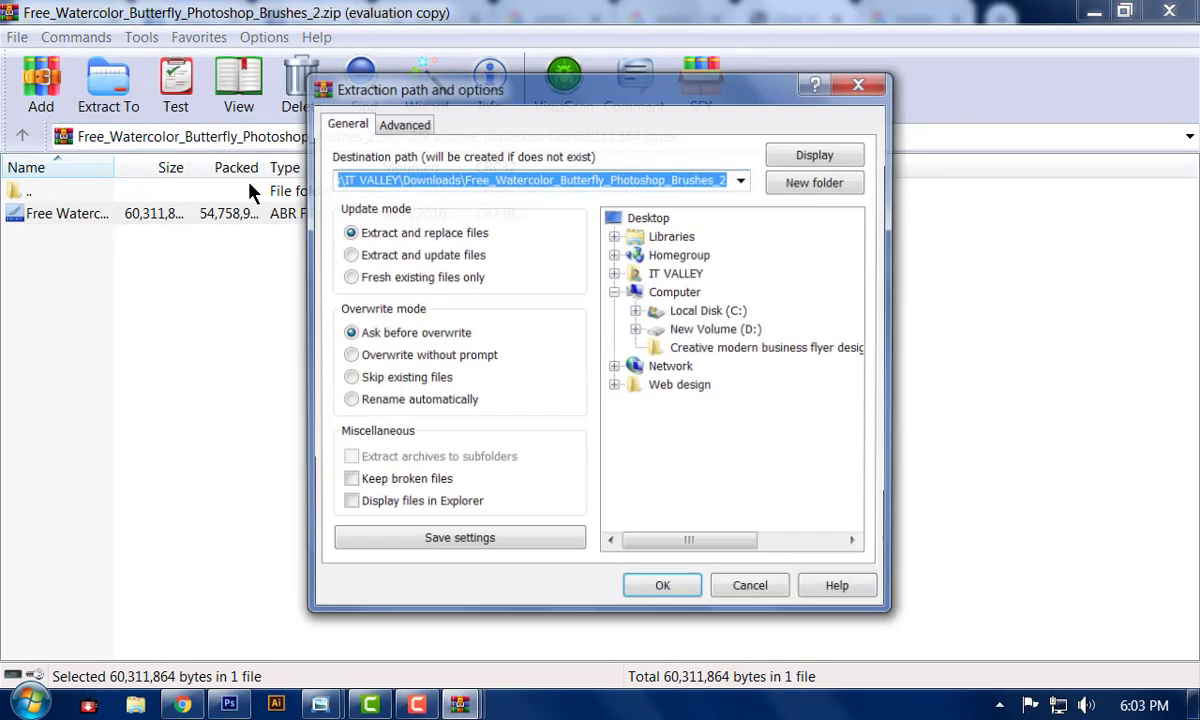
left_click(669, 220)
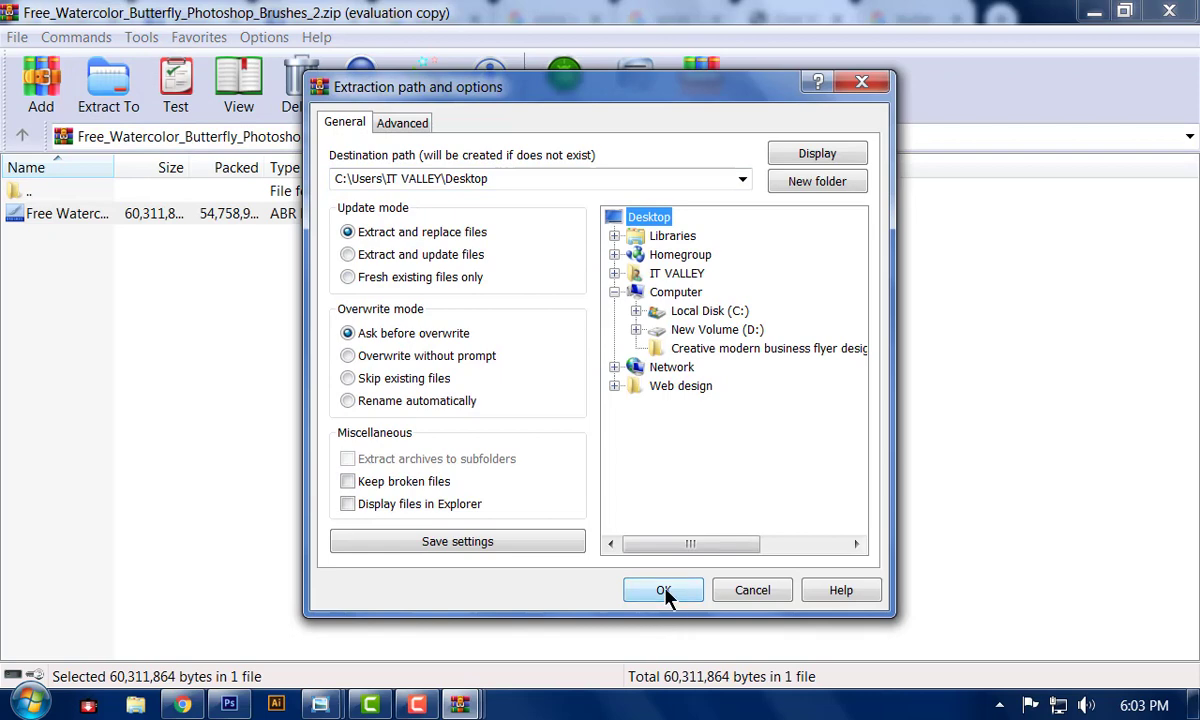
left_click(665, 592)
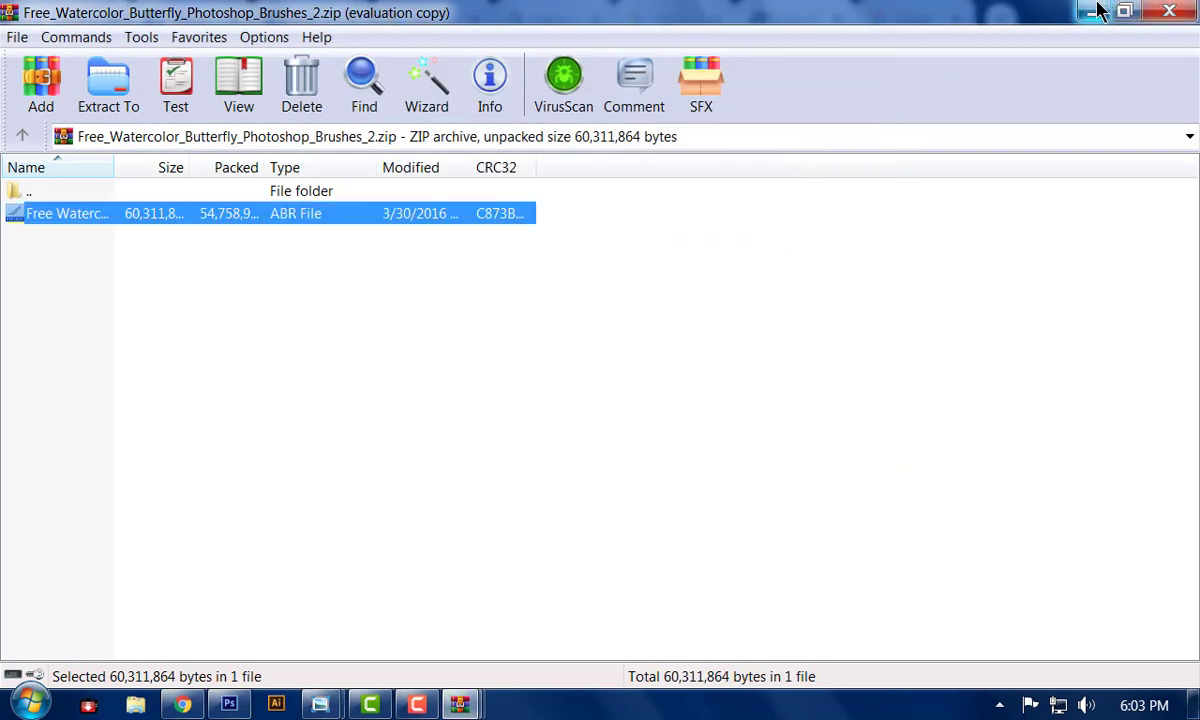
left_click(1097, 10)
left_click(1097, 14)
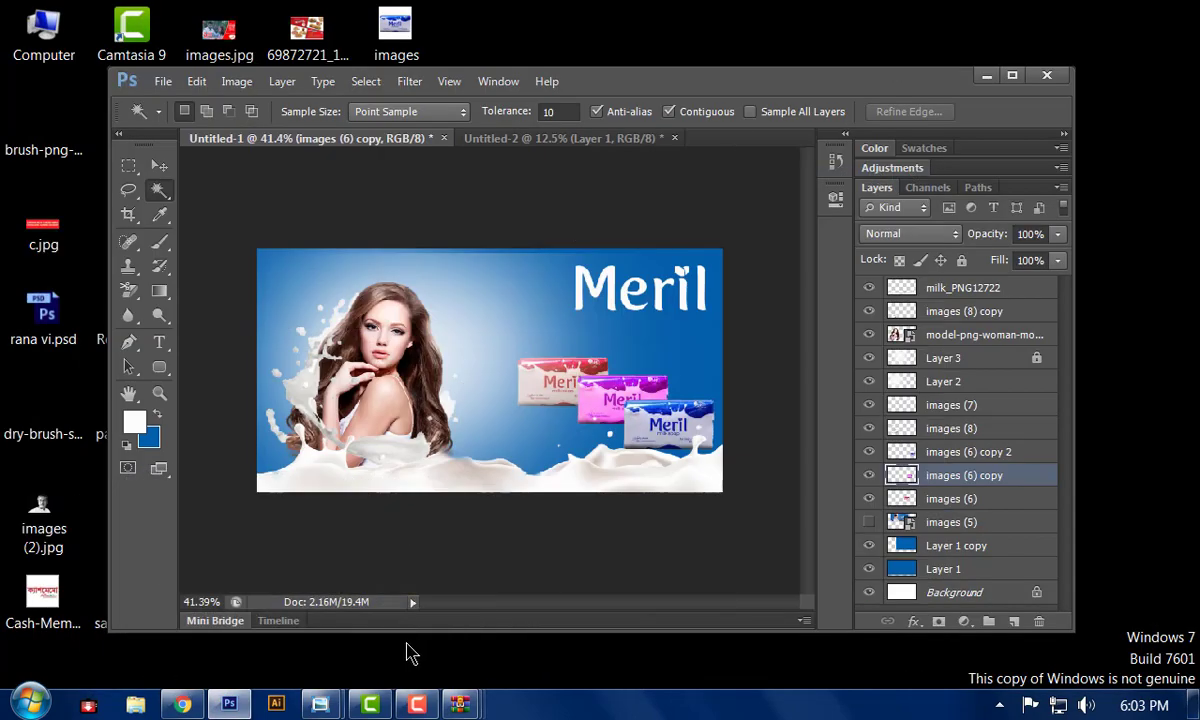
- Load Free Watercolor Butterfly Photoshop Brushes 2.abr from the Desktop into the Brush tool's presets
left_click(159, 242)
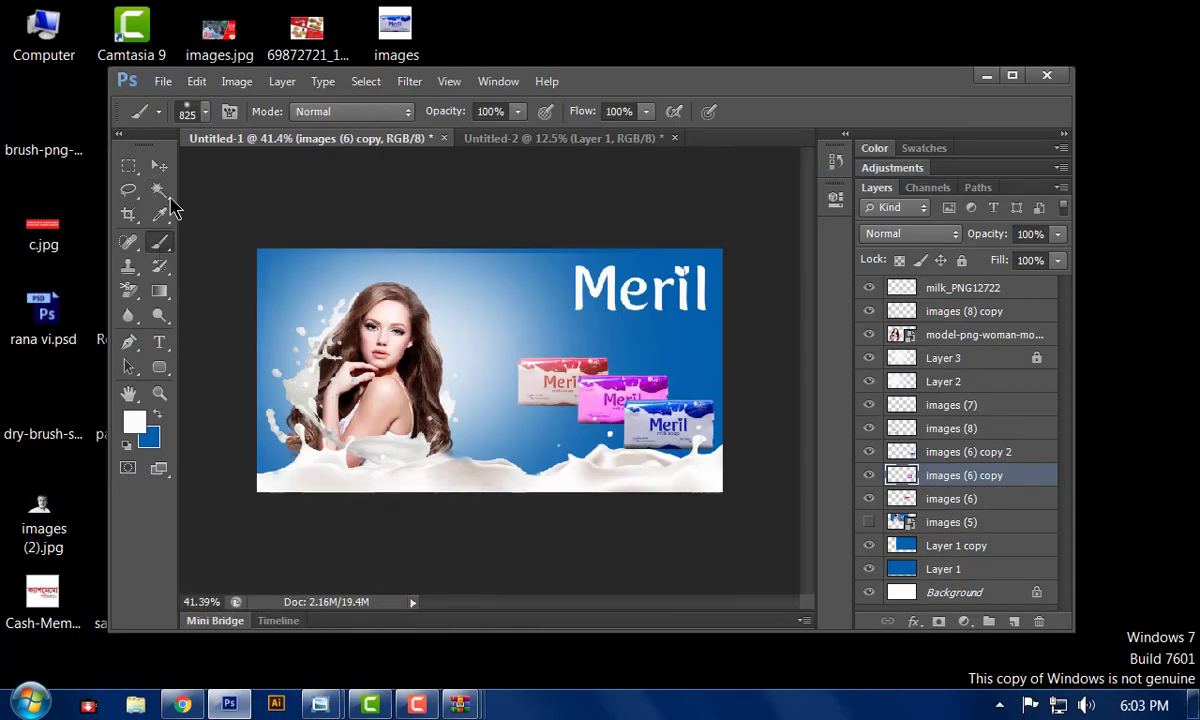
left_click(205, 111)
left_click(350, 144)
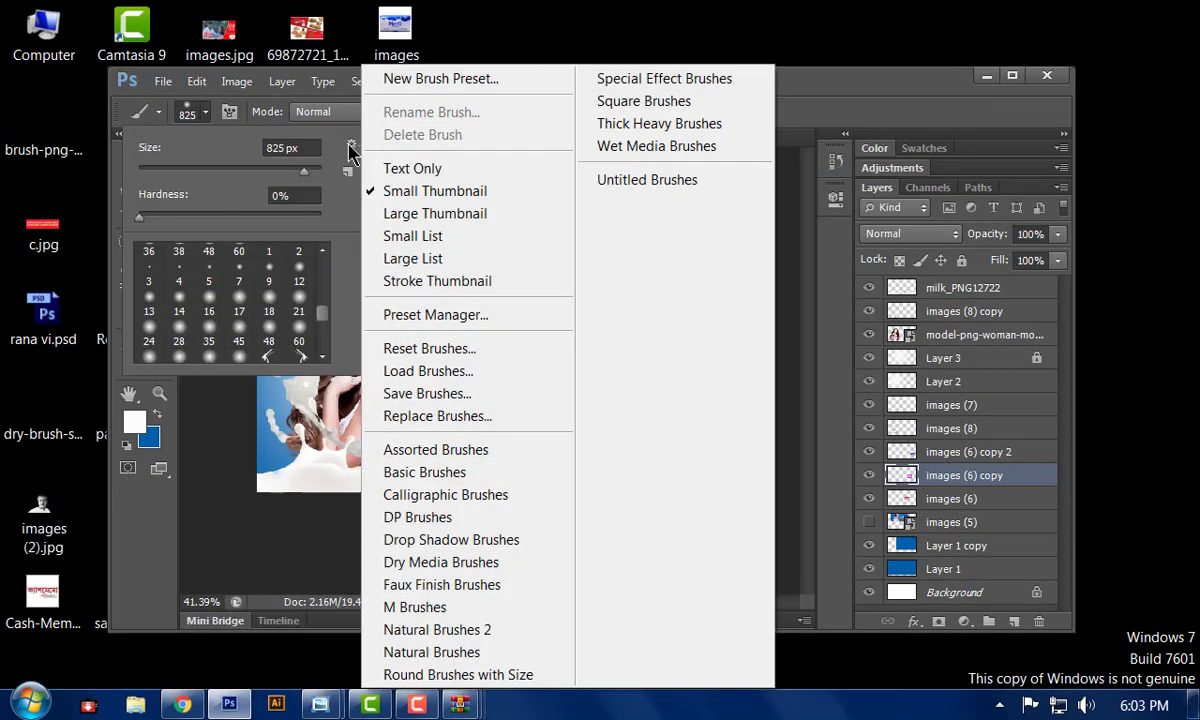
left_click(455, 373)
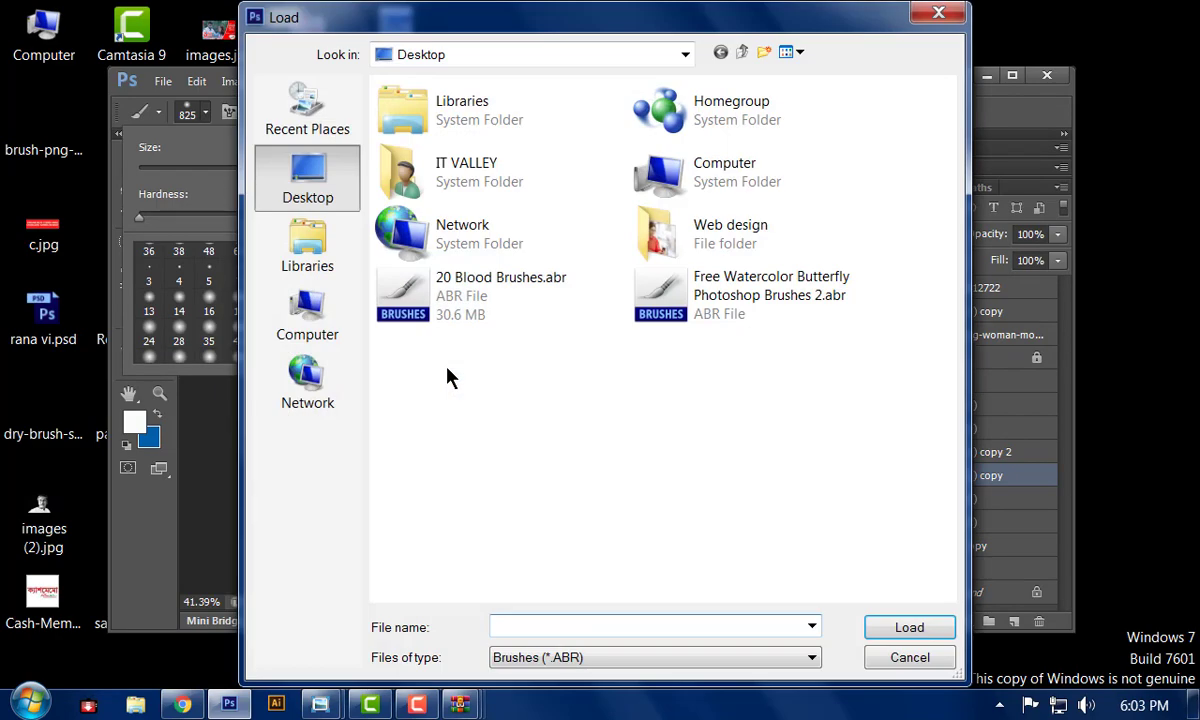
left_click(752, 304)
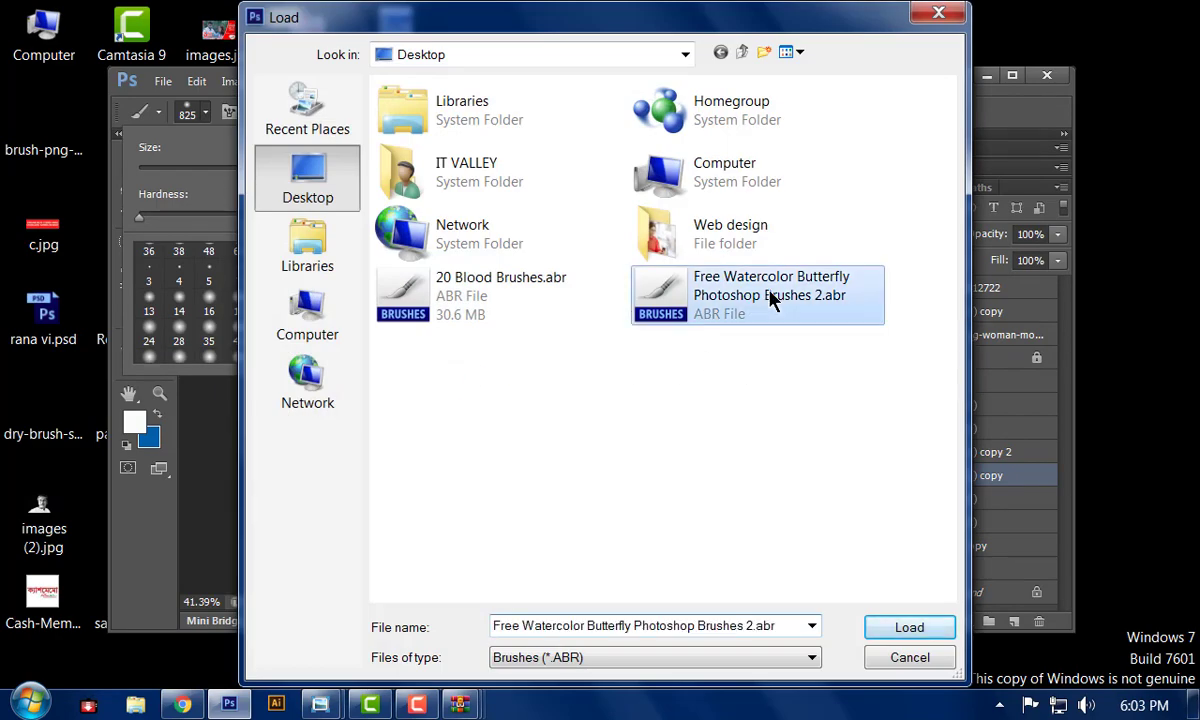
left_click(906, 630)
- Choose the first 3000 px butterfly brush from the loaded set and reduce its size to about 187 px
scroll(265, 315, "down", 5)
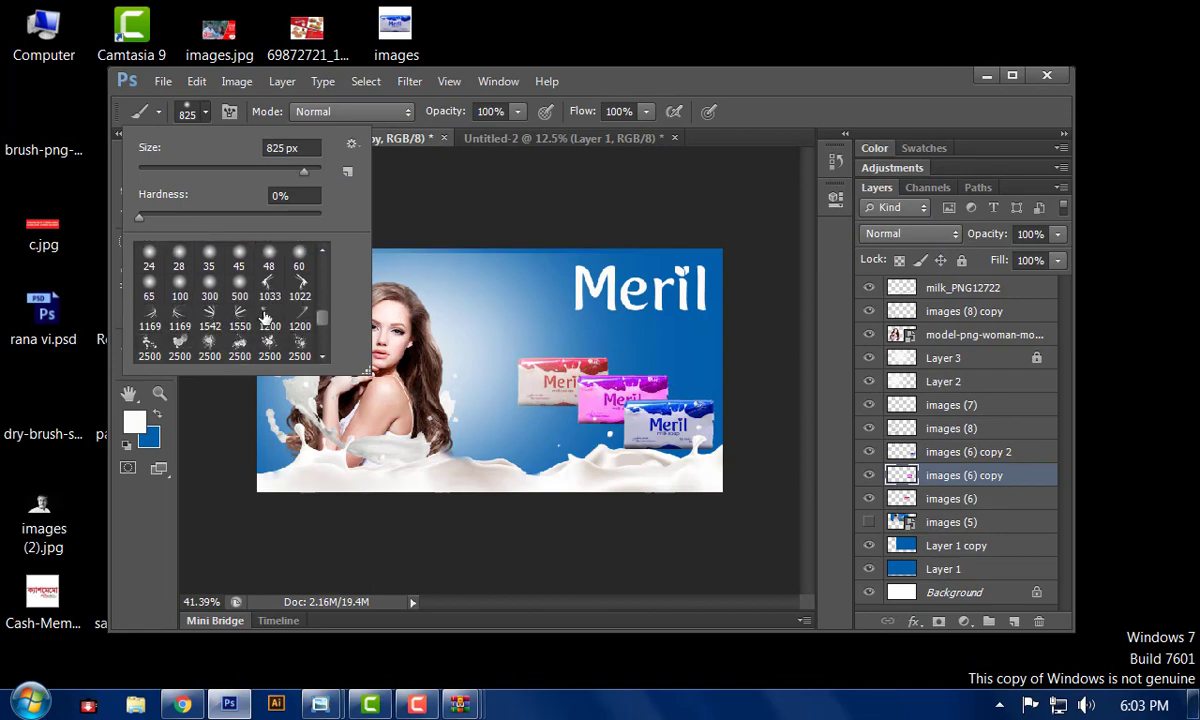
scroll(265, 315, "down", 3)
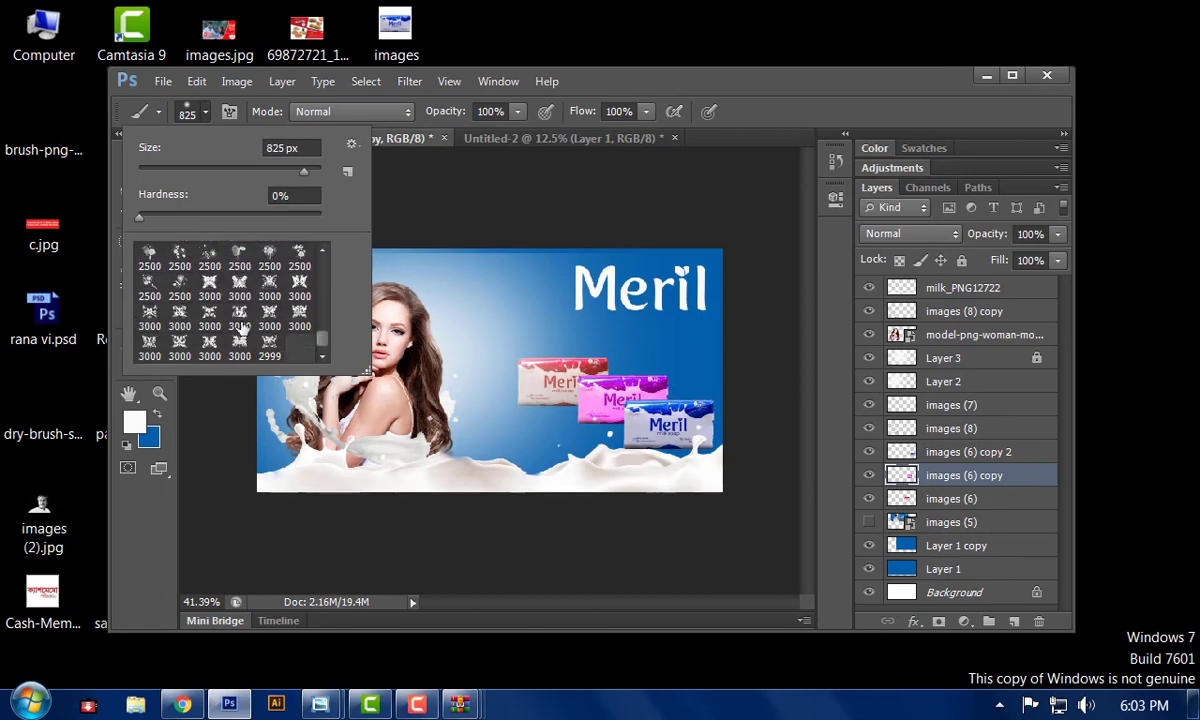
left_click(212, 292)
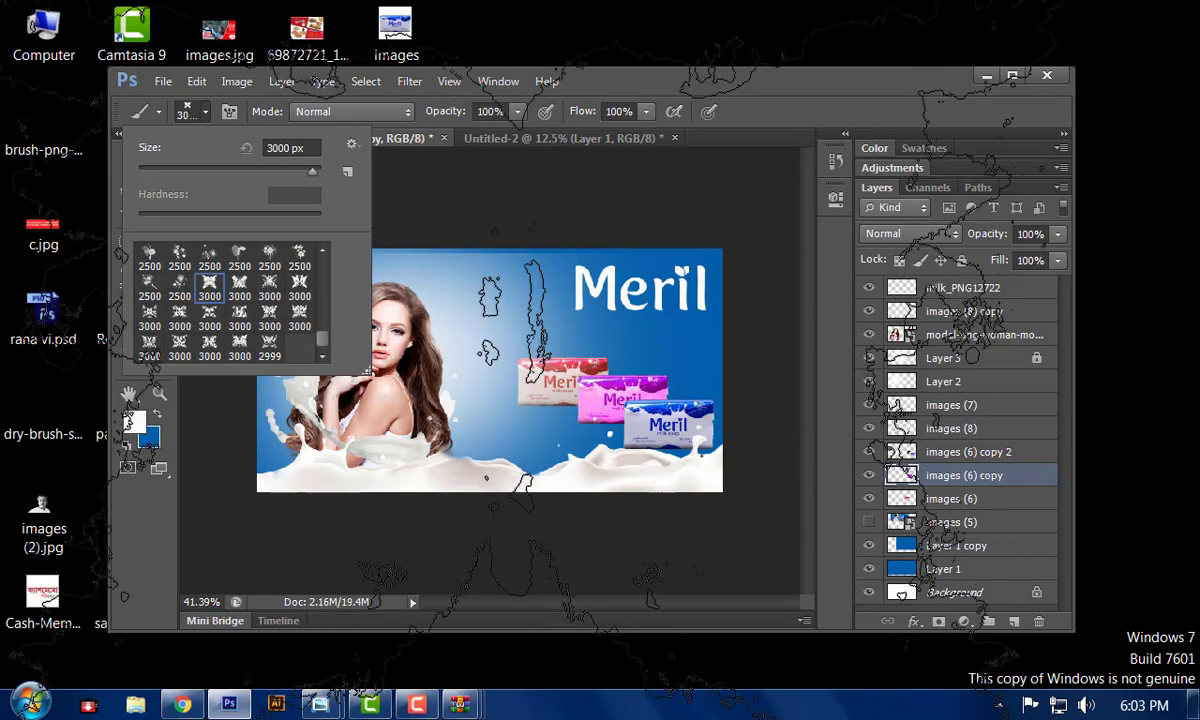
left_click_drag(312, 171, 284, 172)
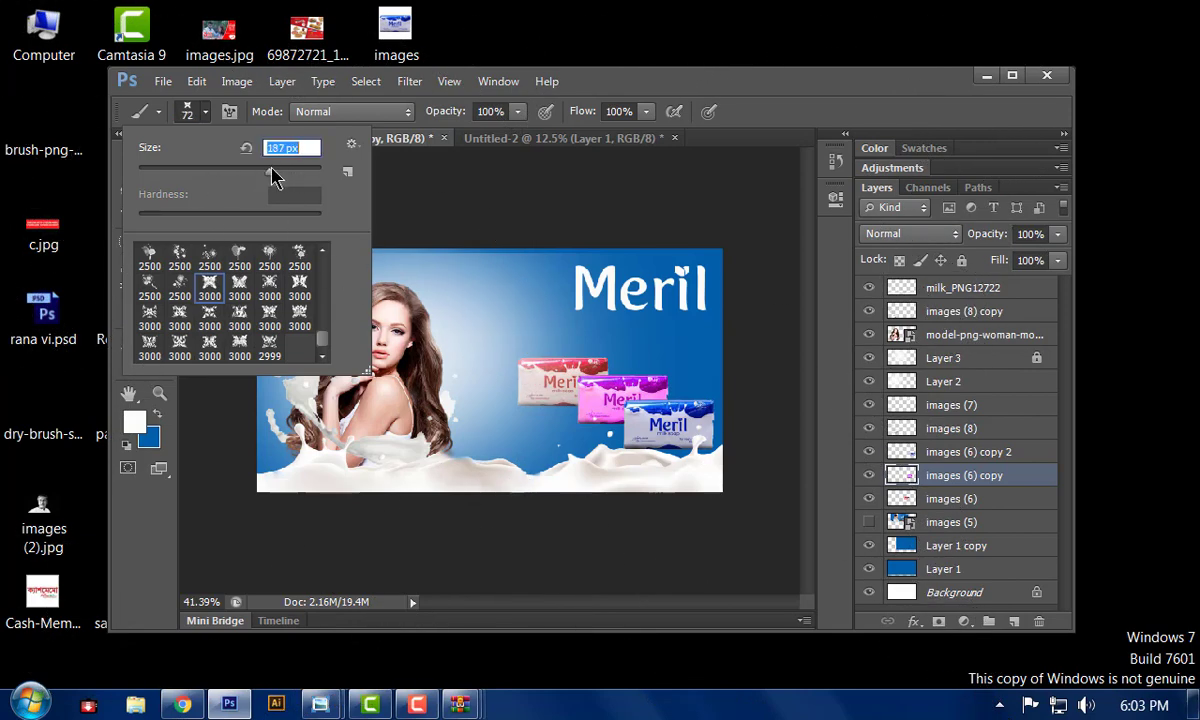
- Undo the oversized test butterfly beside the model and reduce the butterfly brush size to about 92 px
left_click(467, 315)
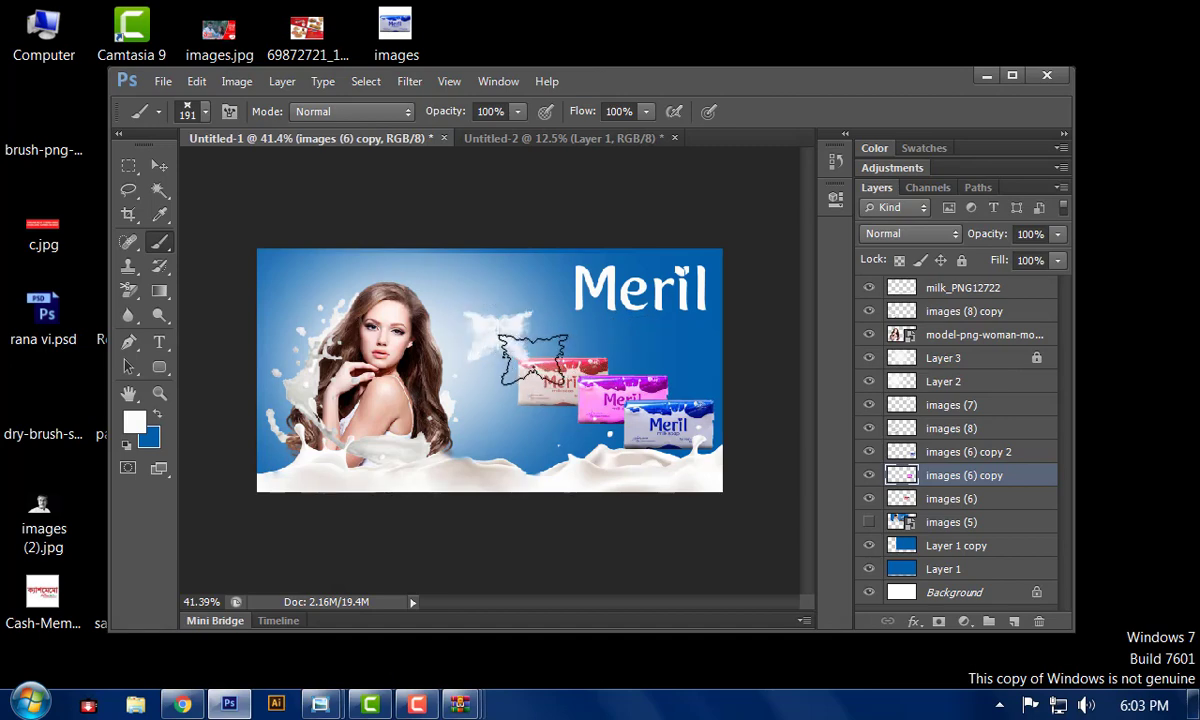
key("ctrl+z")
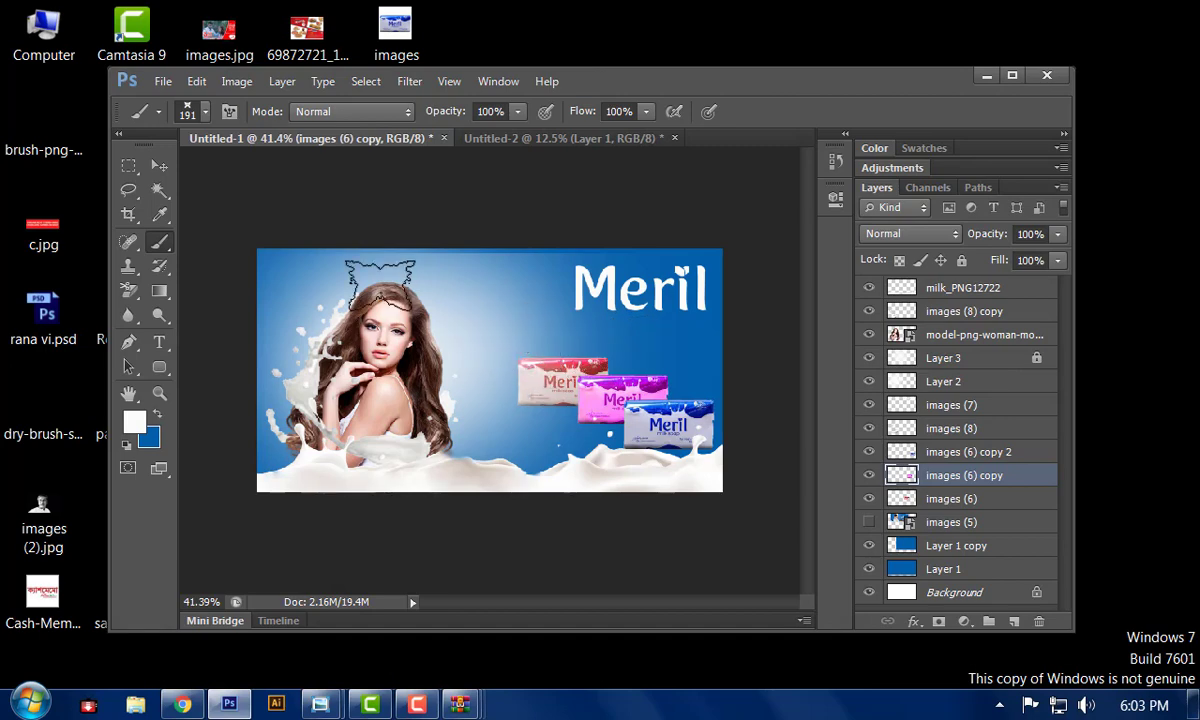
left_click(190, 112)
left_click(195, 115)
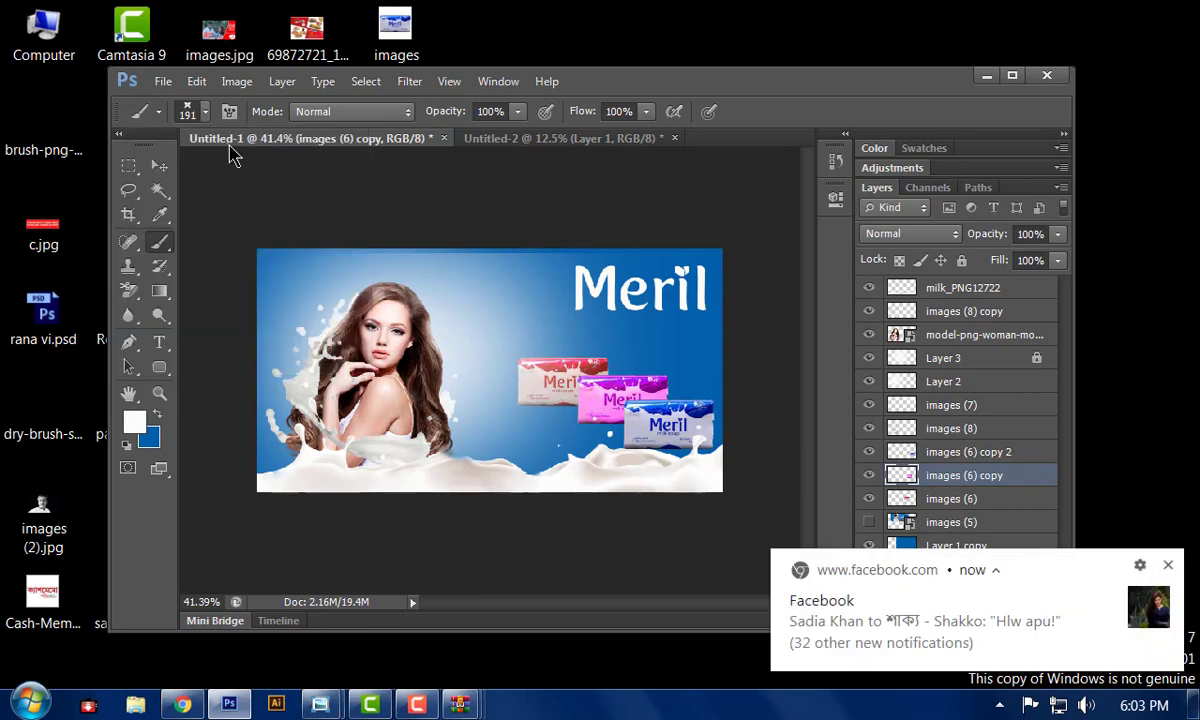
left_click(191, 113)
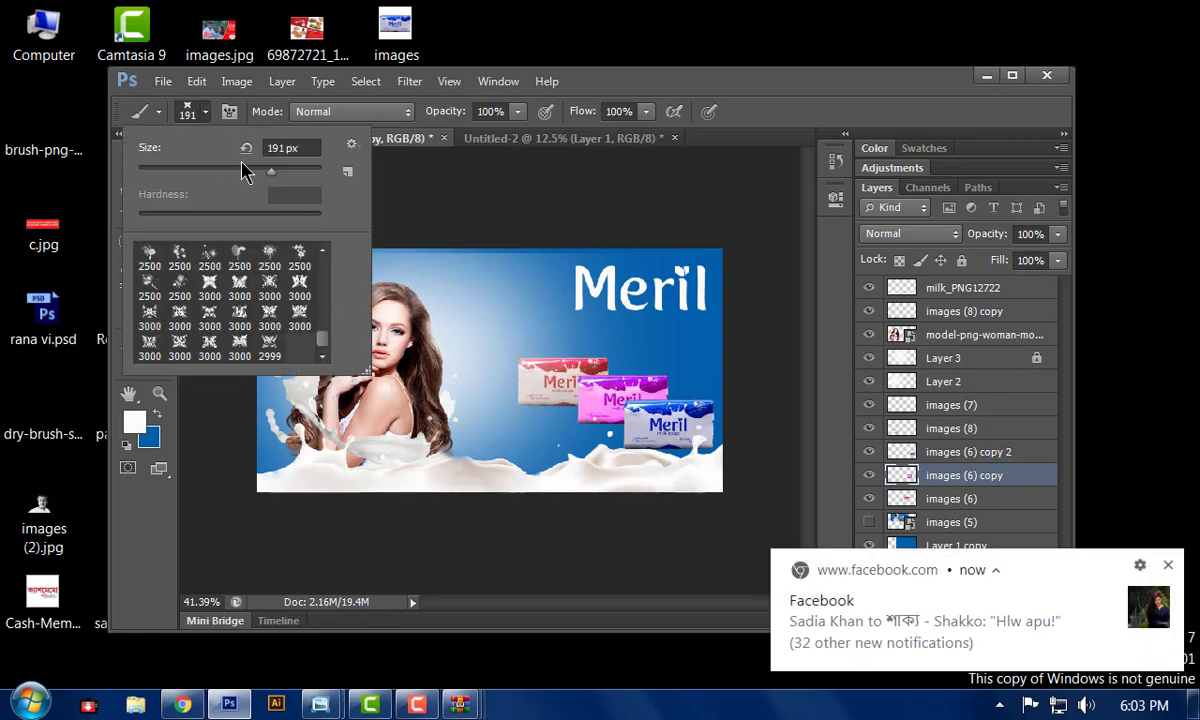
left_click_drag(233, 168, 215, 162)
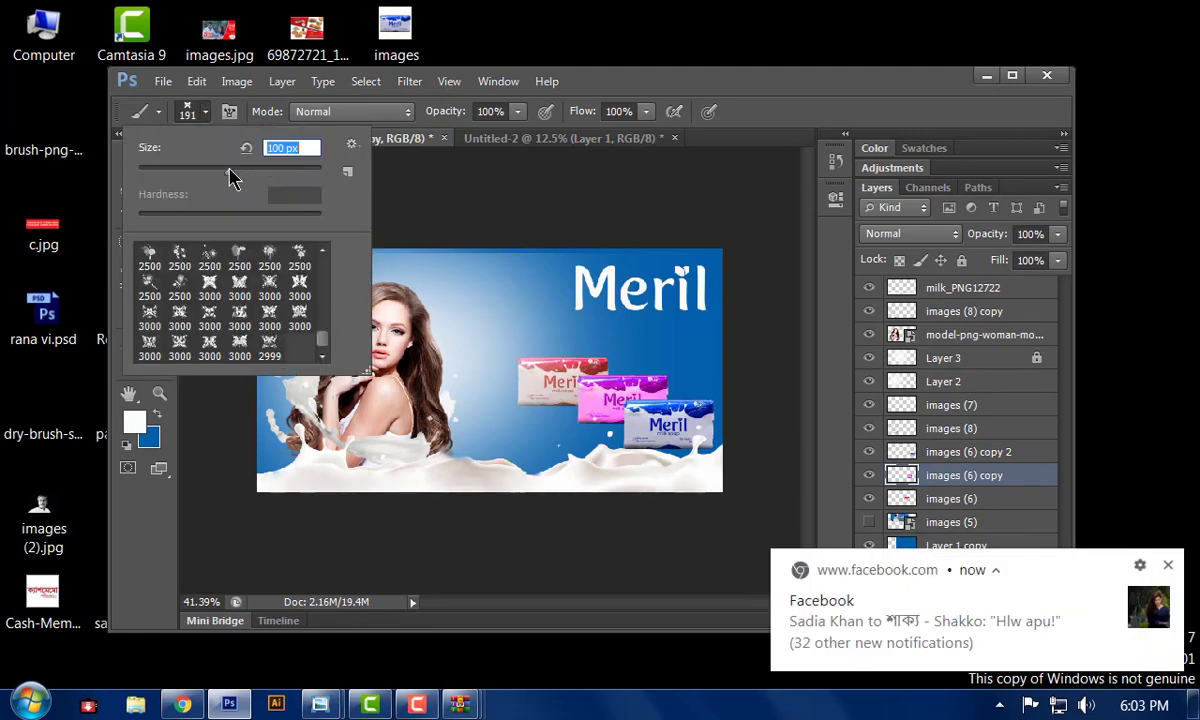
- Try stamping two white butterflies between the model and the soap packs directly on the images (6) copy layer
left_click(486, 308)
mouse_move(485, 313)
left_mouse_down()
mouse_move(496, 327)
mouse_move(480, 345)
left_mouse_up()
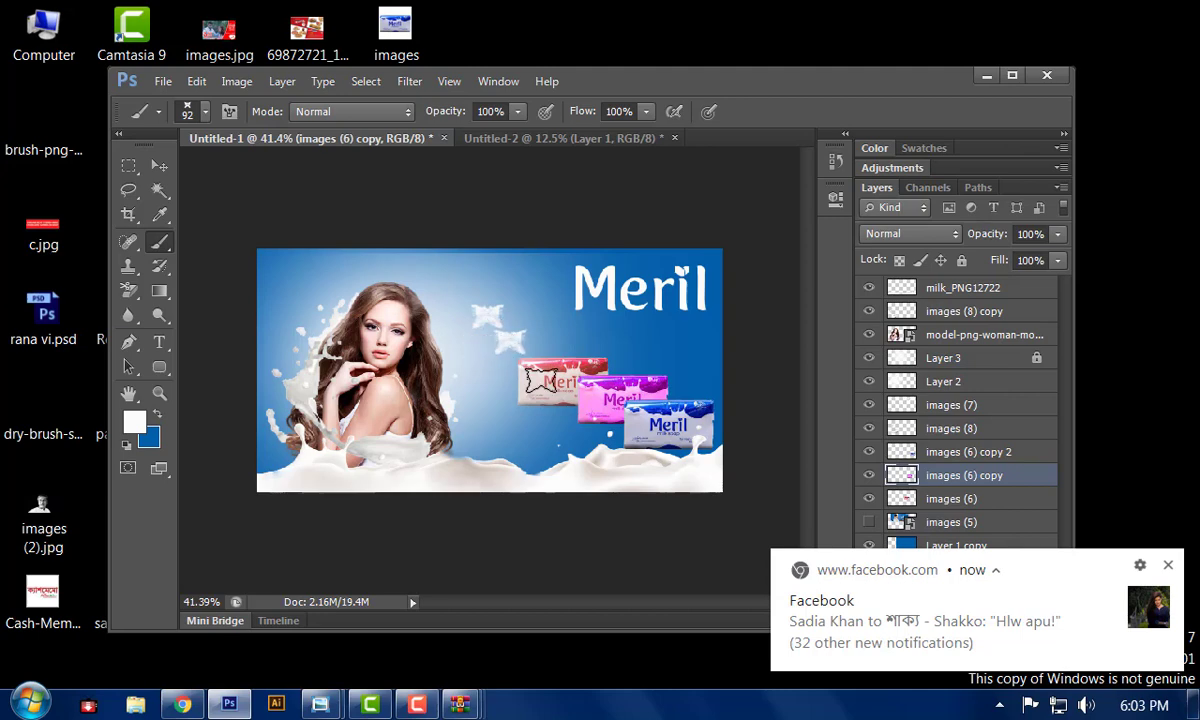
key("ctrl+alt+z")
key("ctrl+alt+z")
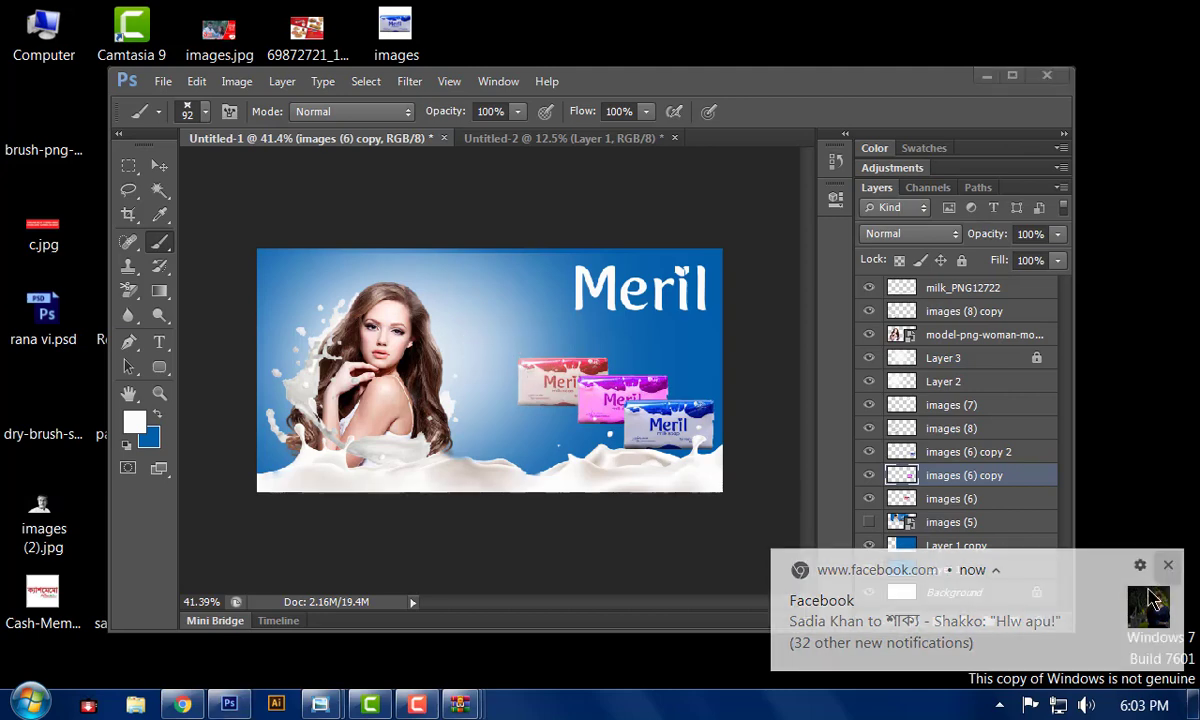
- Stamp a white butterfly on a new layer above images (6) copy and try to duplicate it with the Move tool
key("ctrl+shift+alt+n")
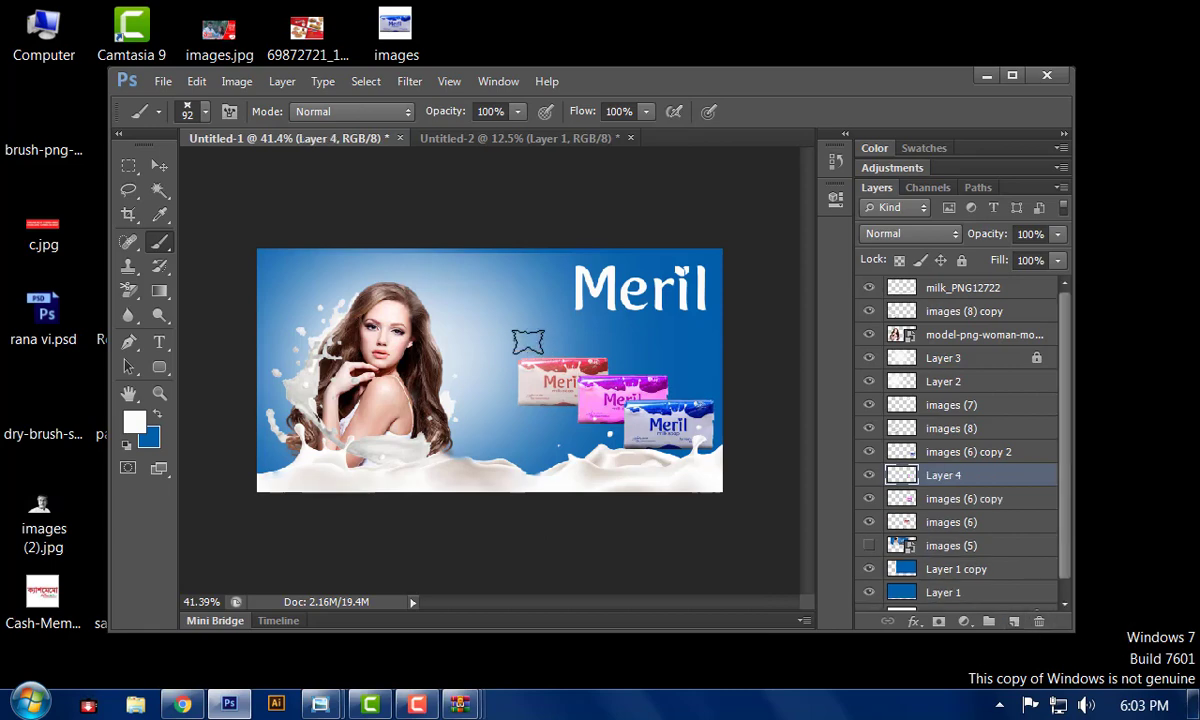
left_click(468, 303)
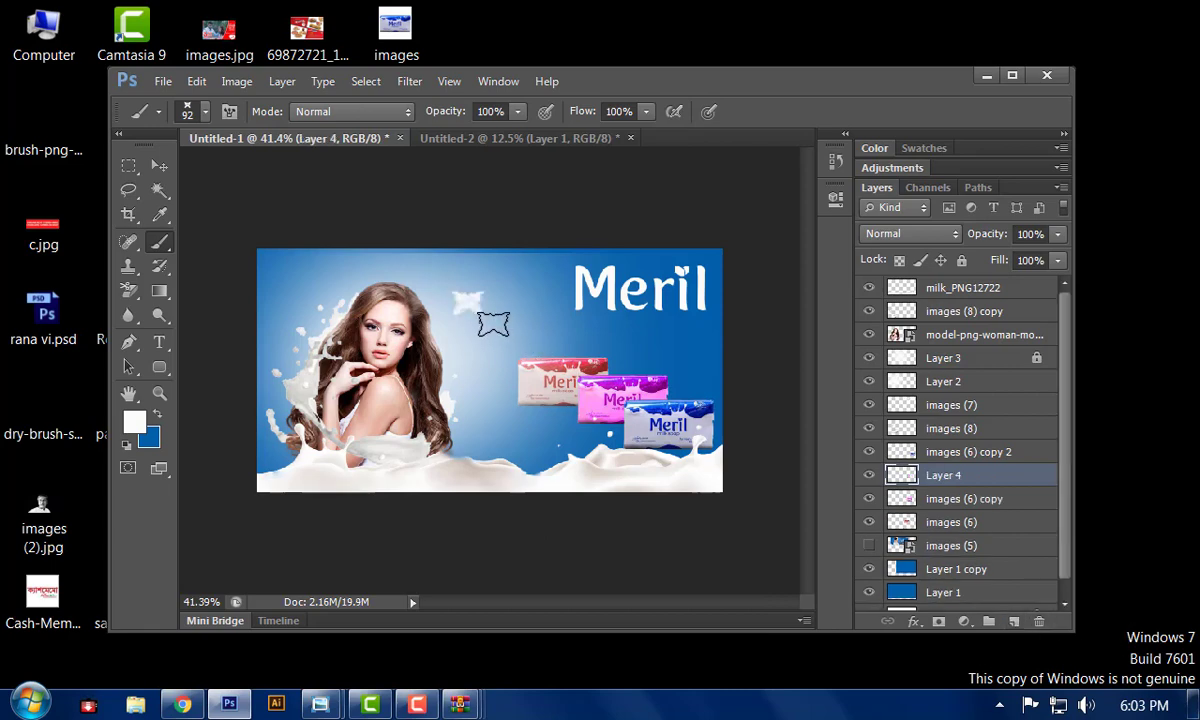
left_click(159, 165)
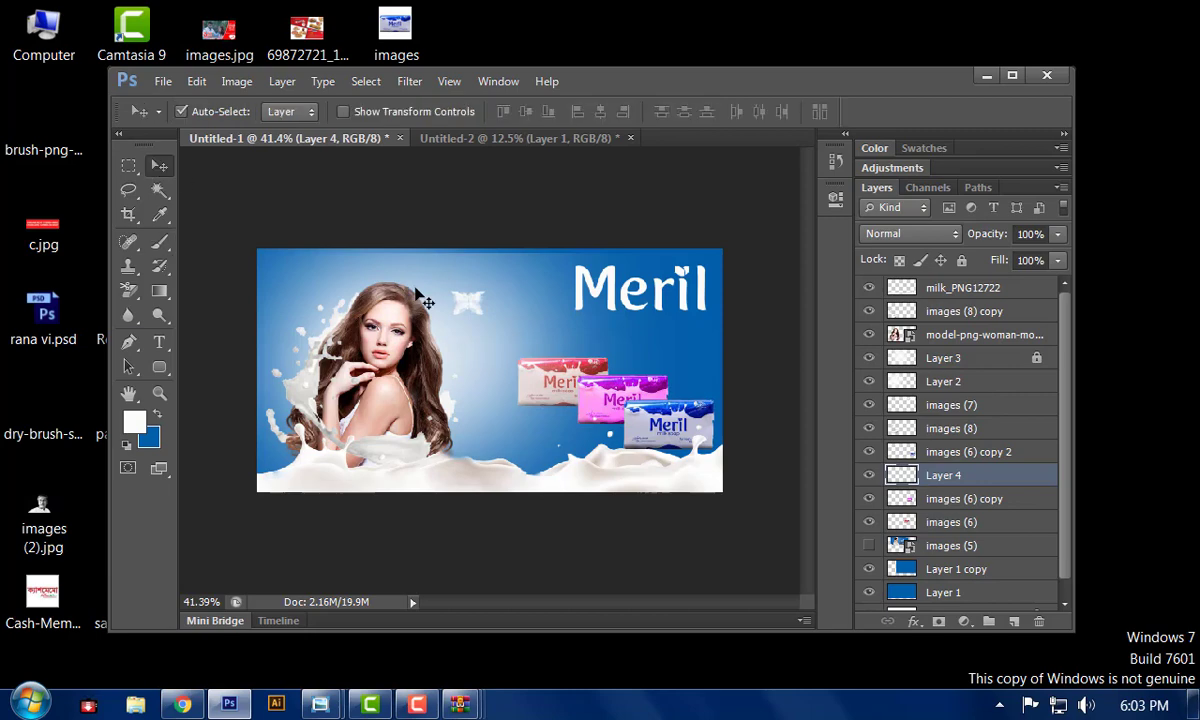
left_click(469, 311)
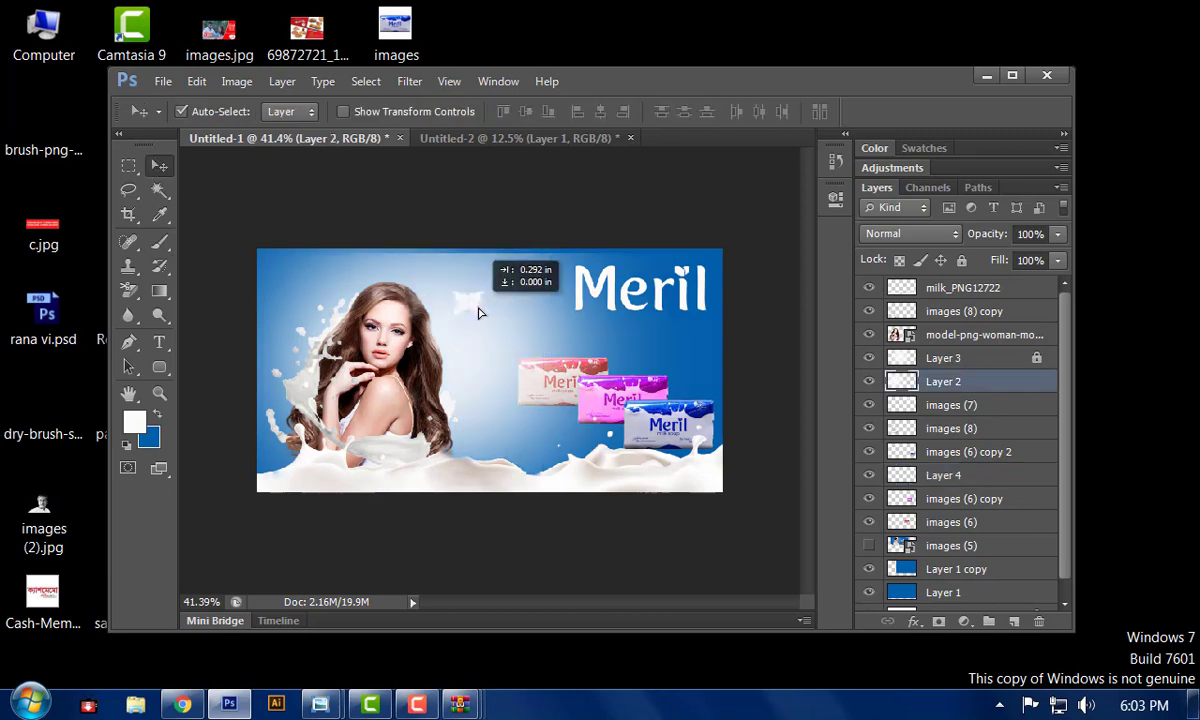
left_click_drag(470, 310, 468, 309)
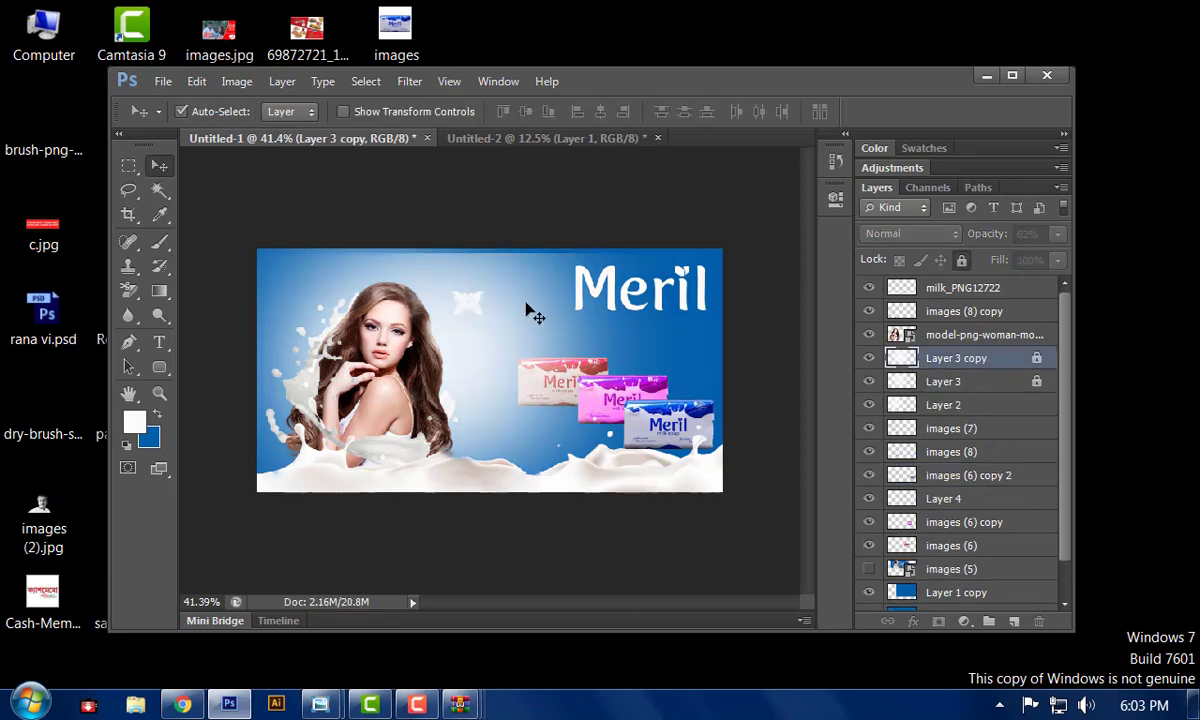
key("ctrl+z")
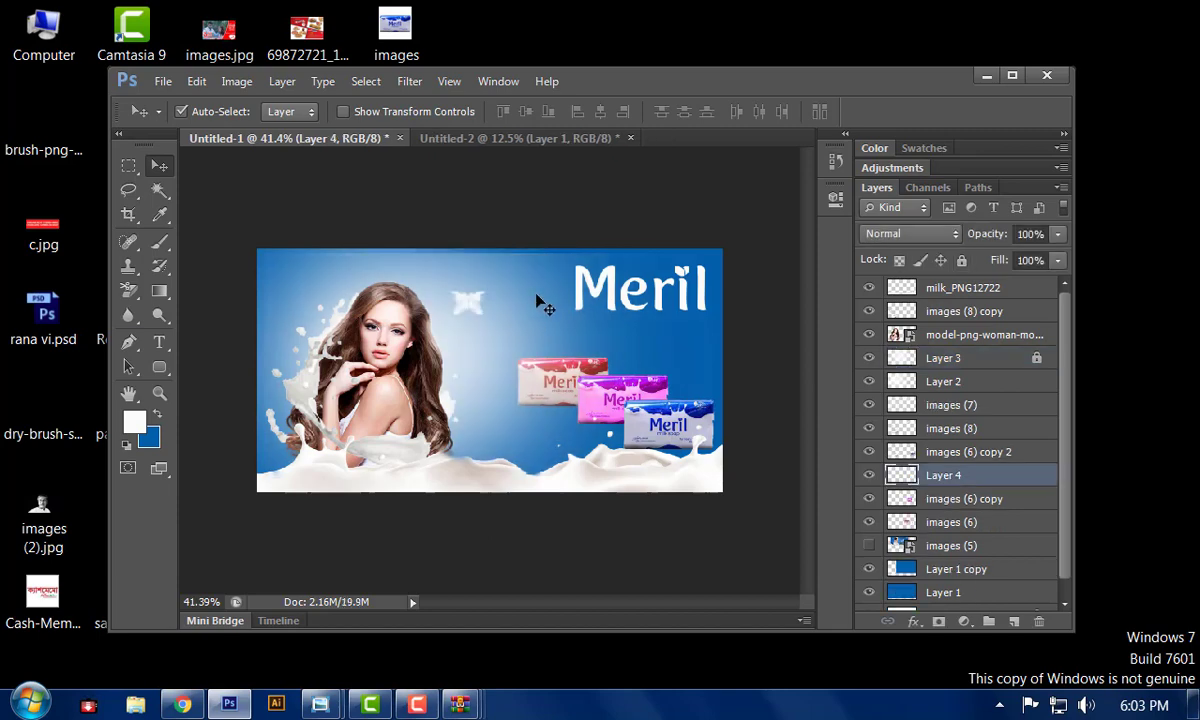
left_click(540, 303)
left_click(469, 308)
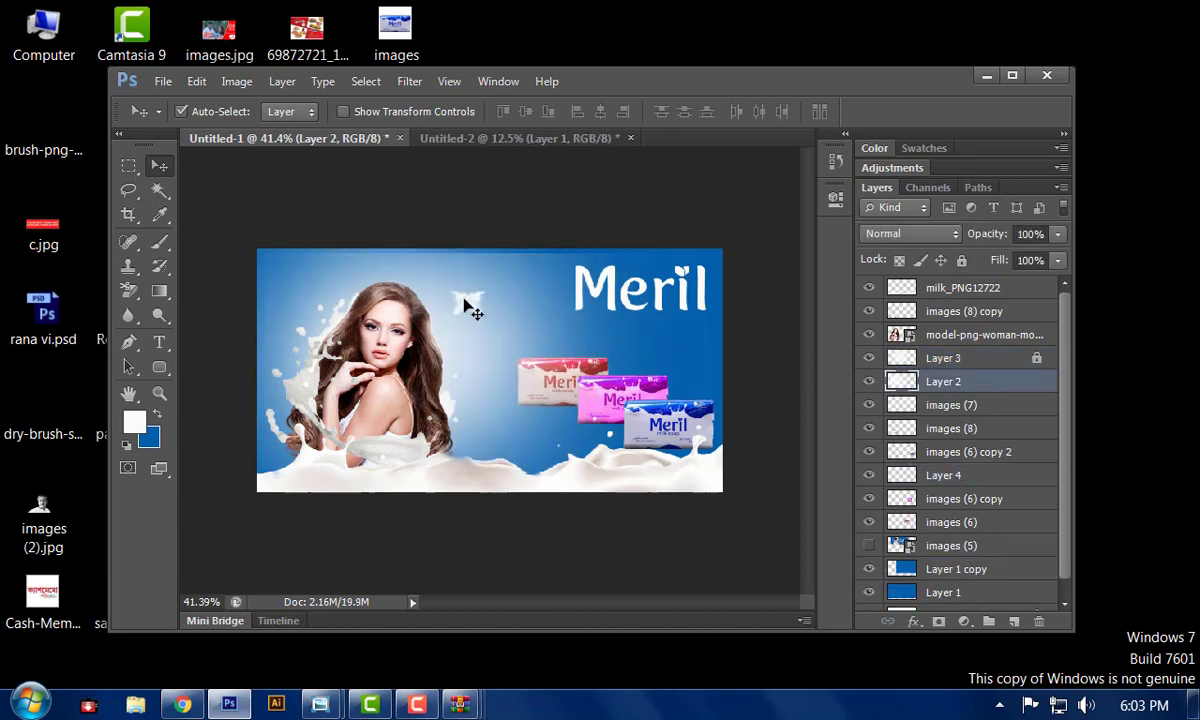
mouse_move(466, 306)
left_mouse_down()
mouse_move(485, 308)
mouse_move(464, 300)
left_mouse_up()
key("ctrl+z")
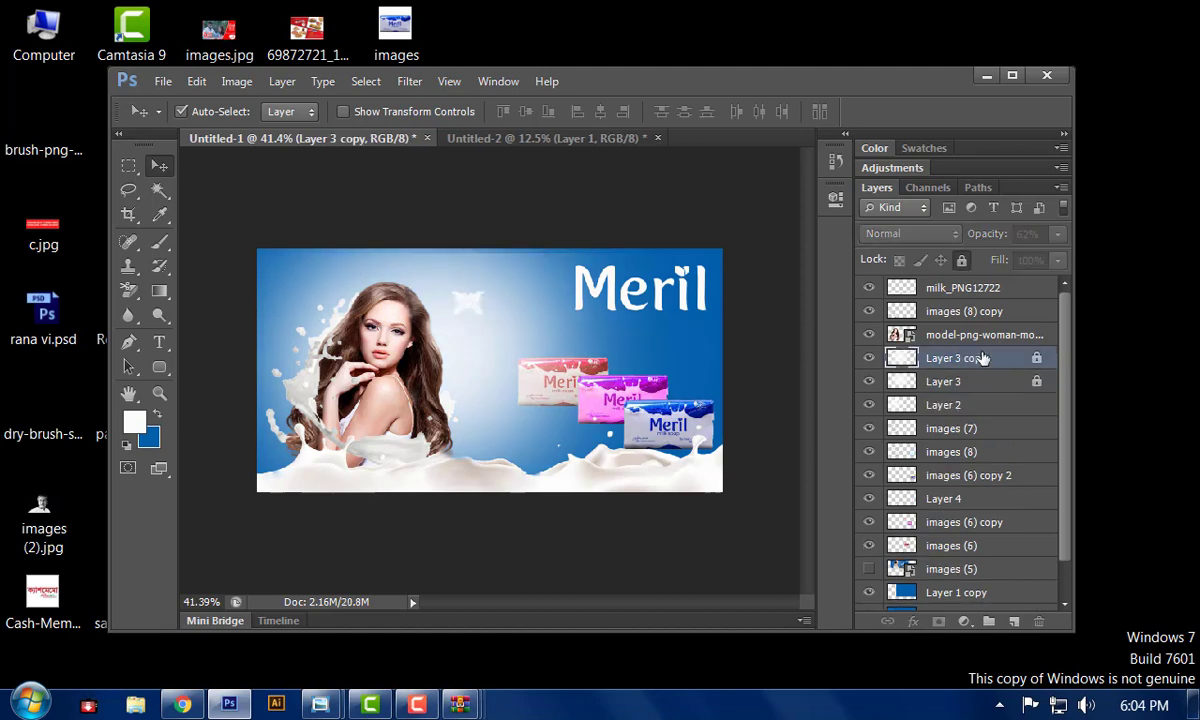
- Undo the Layer 3 duplicate and the butterfly stamp, and delete the empty Layer 4
left_click(972, 385)
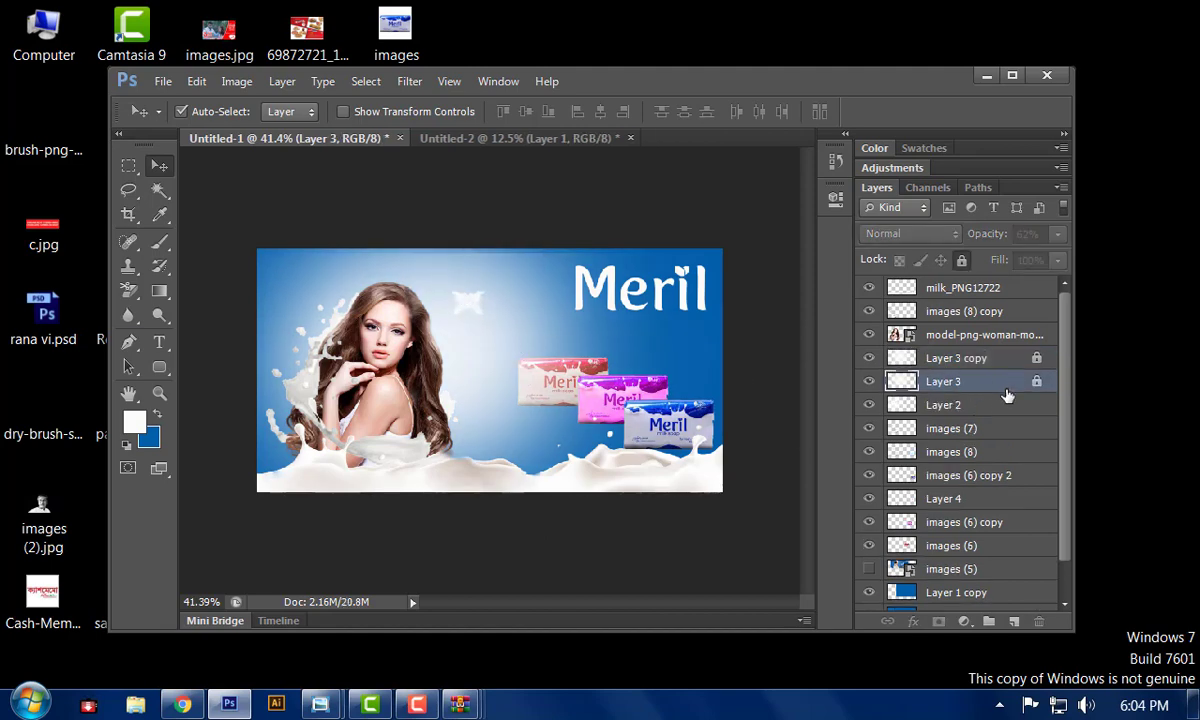
left_click(984, 291)
key("ctrl+z")
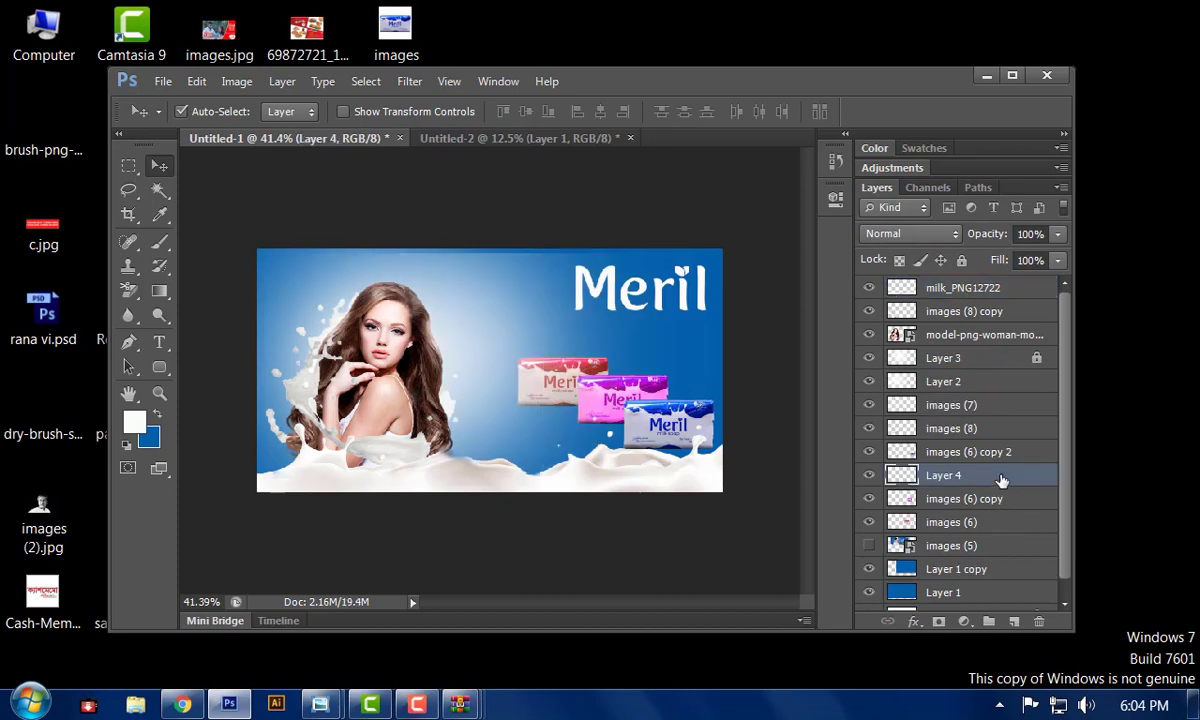
key("Delete")
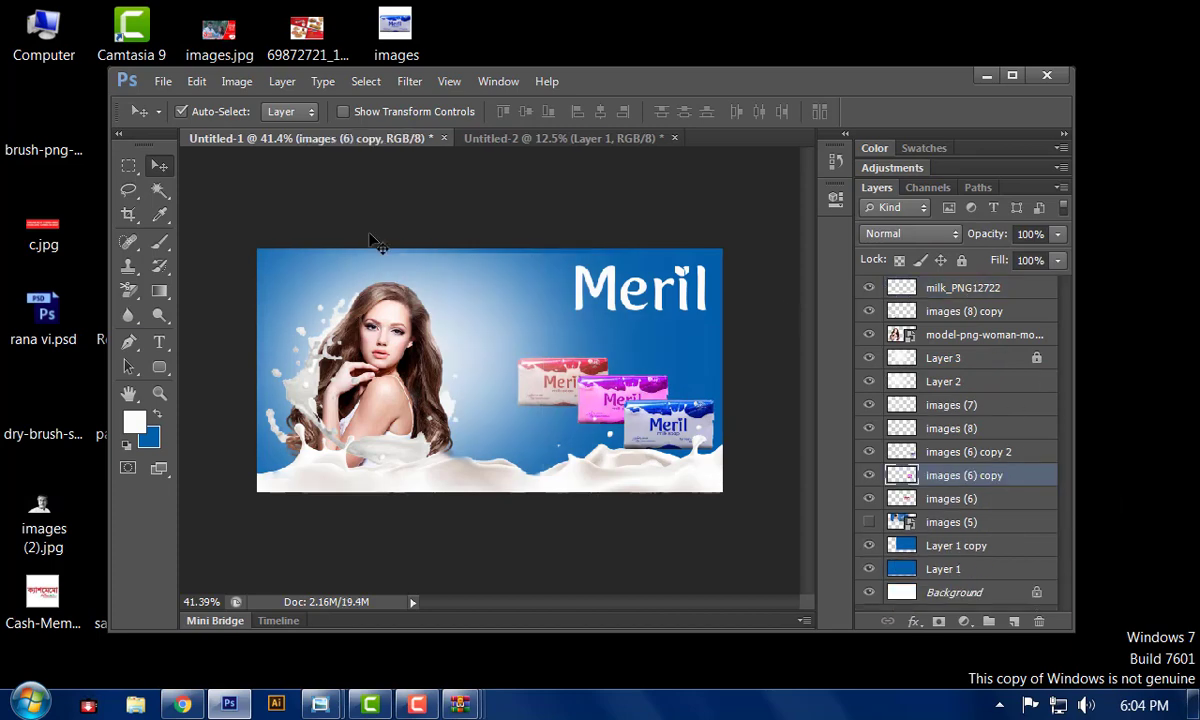
- Brush a white butterfly between the model and the Meril title on a new layer above milk_PNG12722, and set the layer's opacity to 44%
left_click(160, 244)
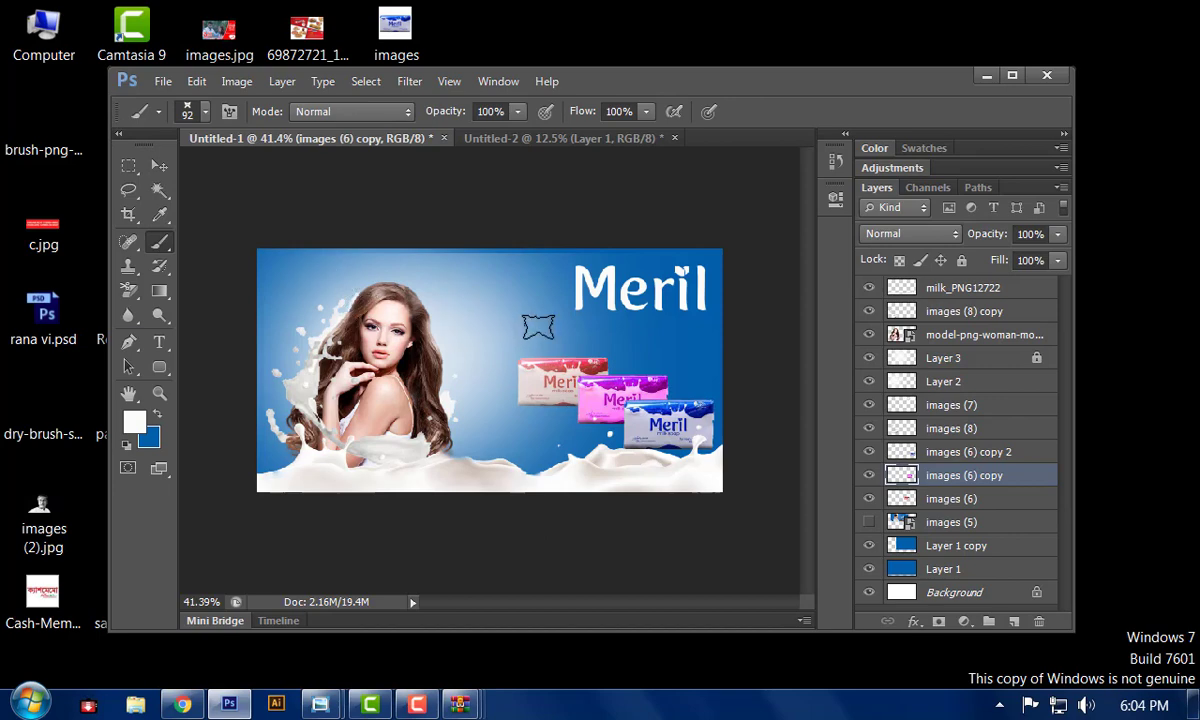
left_click(1004, 290)
left_click(1013, 621)
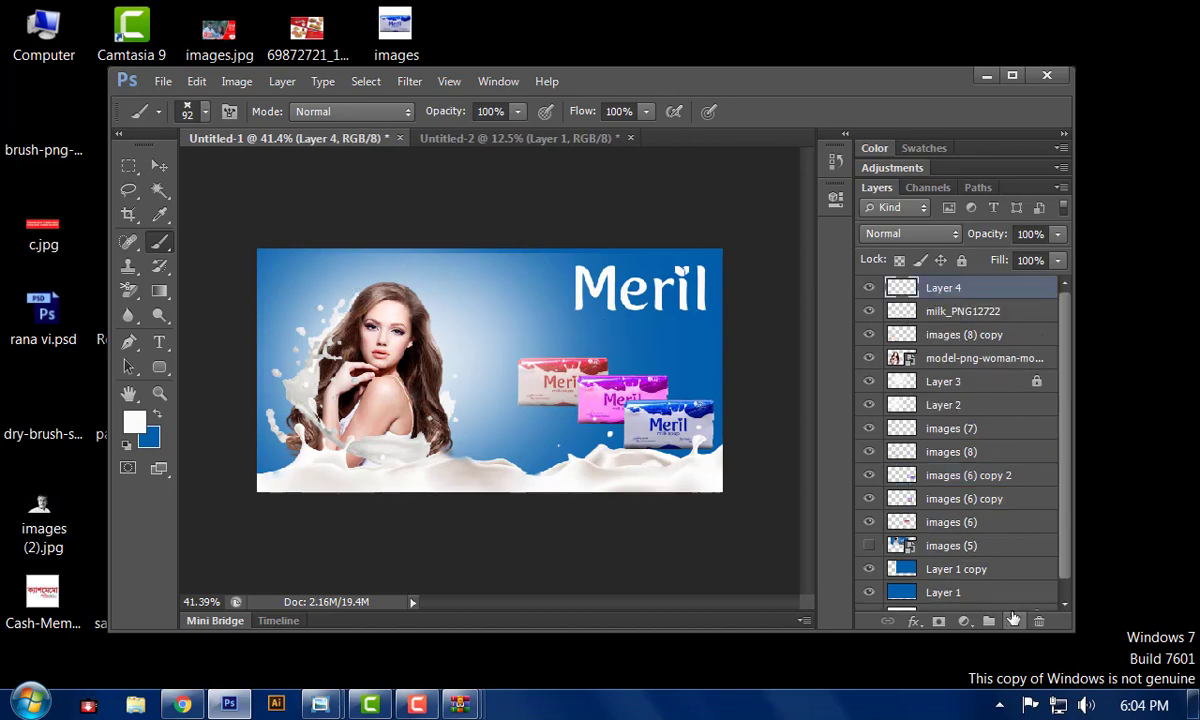
left_click(493, 312)
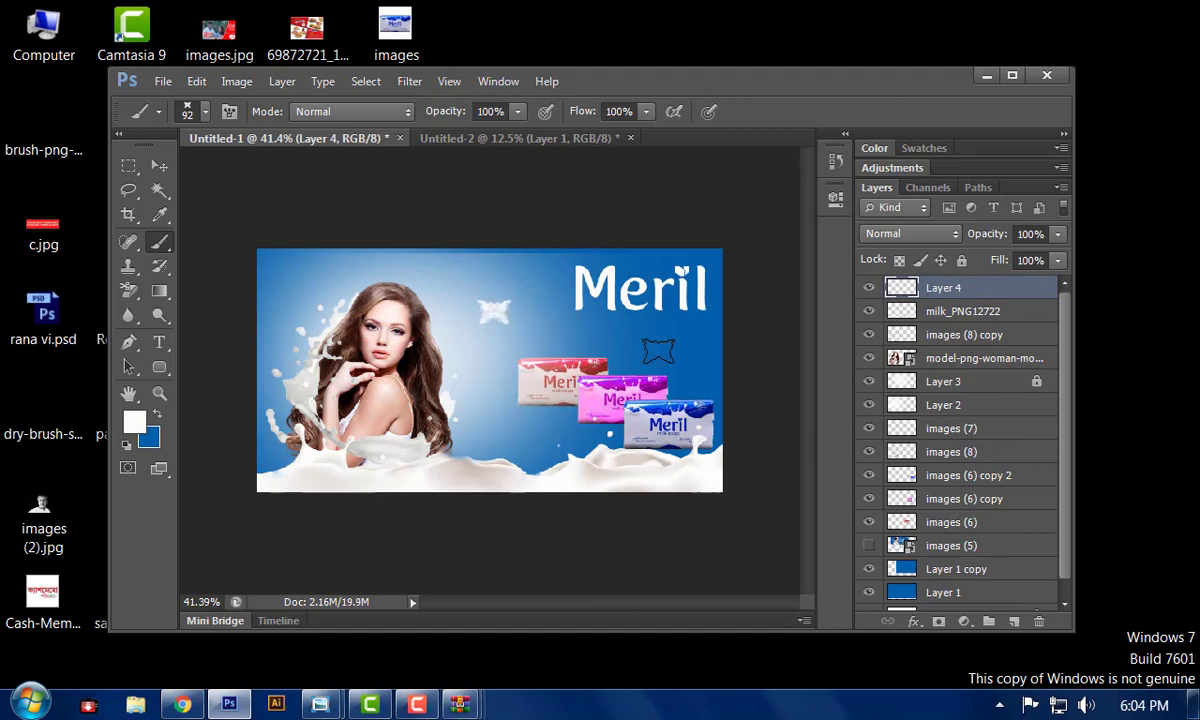
left_click(1057, 234)
left_click_drag(1045, 255, 1007, 262)
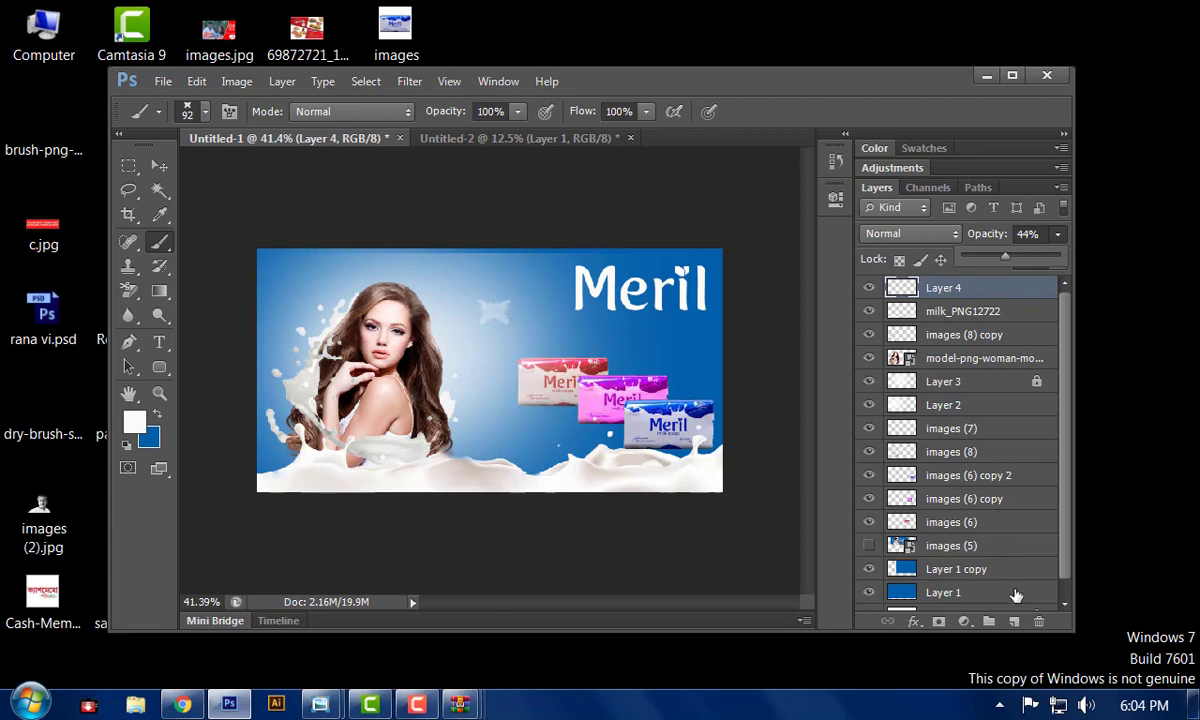
- Create another new layer, stamp a second butterfly just below the first, and lower the layer's opacity to 49%
left_click(1013, 621)
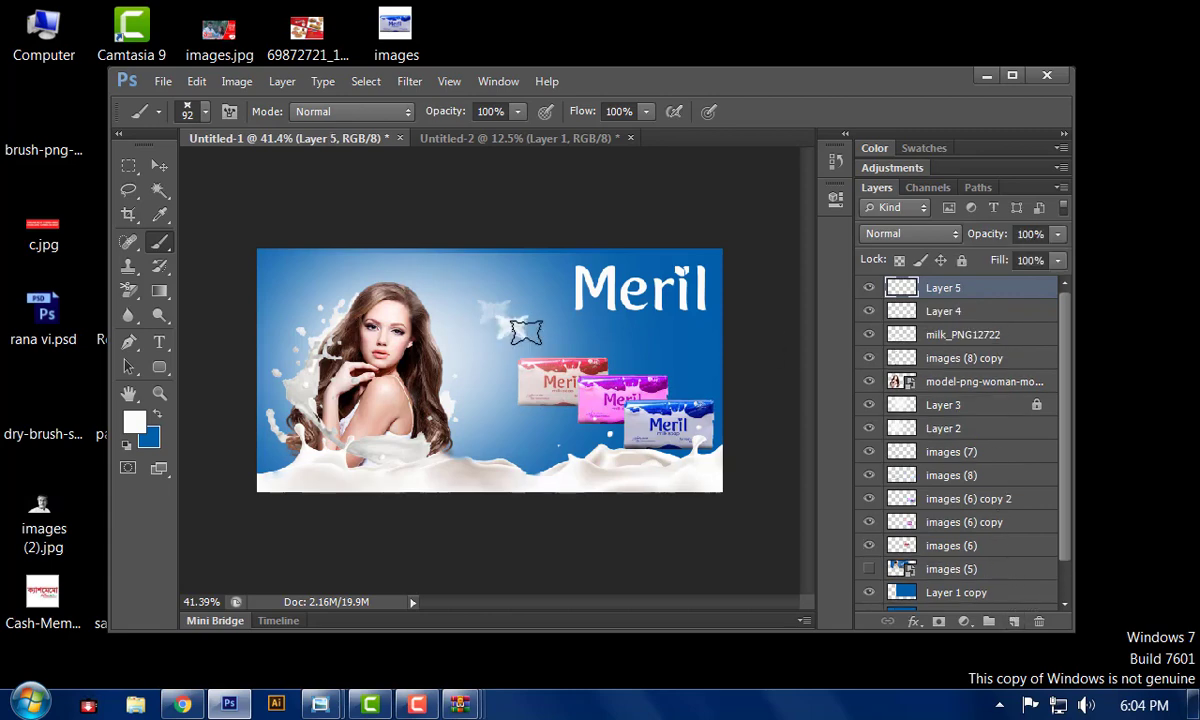
left_click(518, 327)
left_click(1059, 234)
left_click_drag(1039, 260, 990, 260)
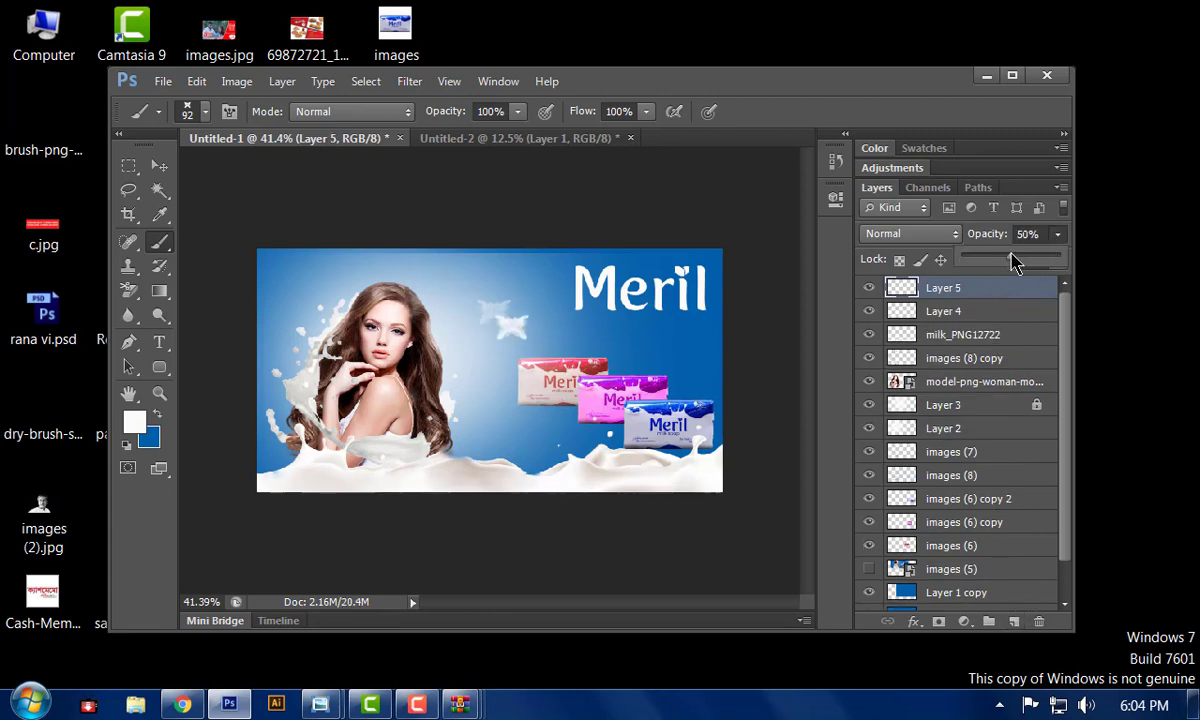
- Stamp three more white butterflies above and beside the soap packs on Layer 5, and set its opacity to 40%
left_click(467, 341)
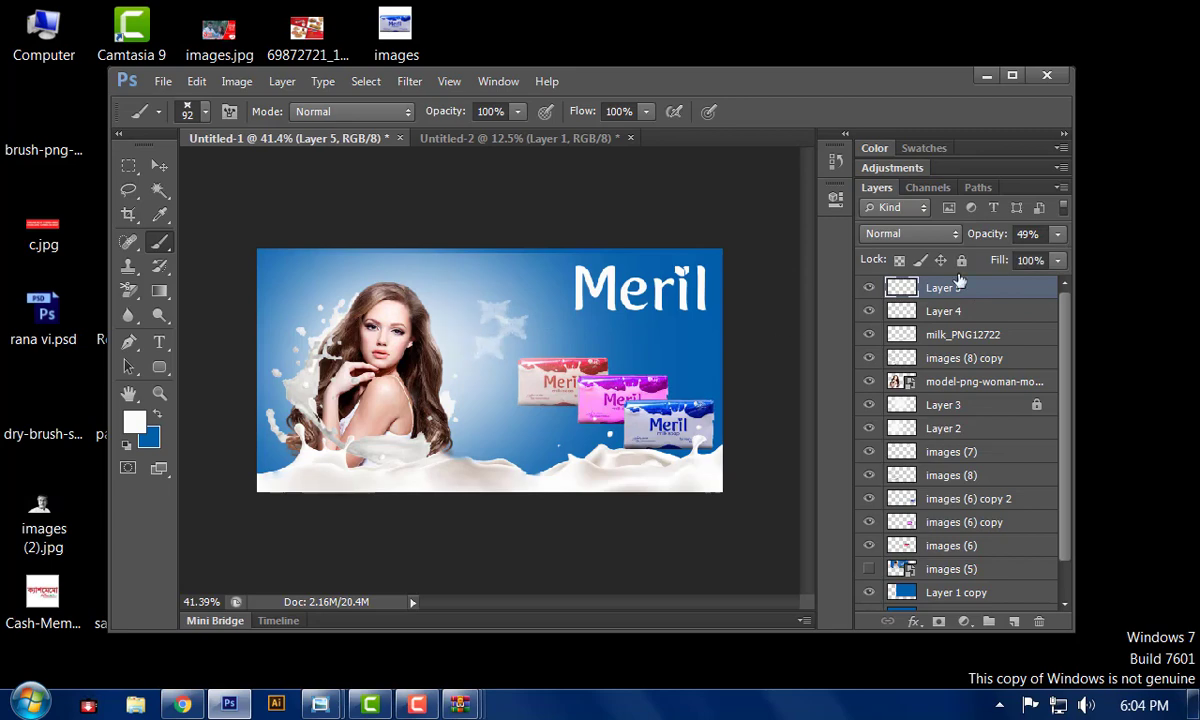
left_click(1058, 234)
left_click_drag(1031, 260, 1004, 260)
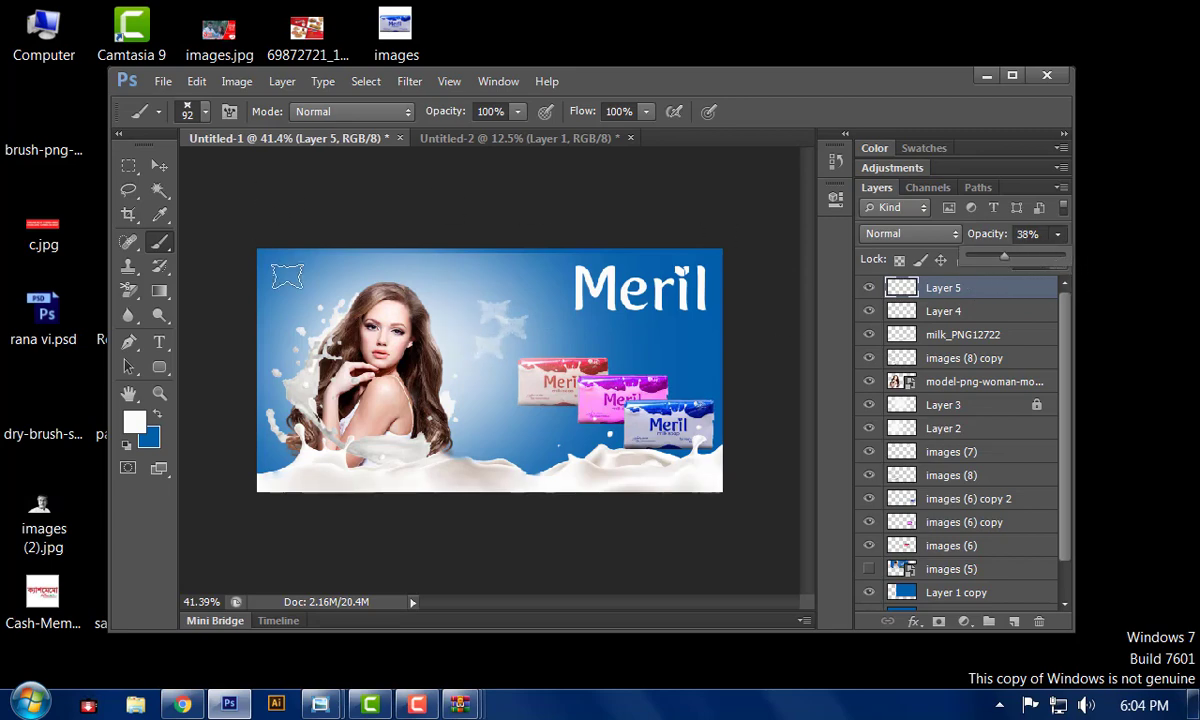
left_click(549, 320)
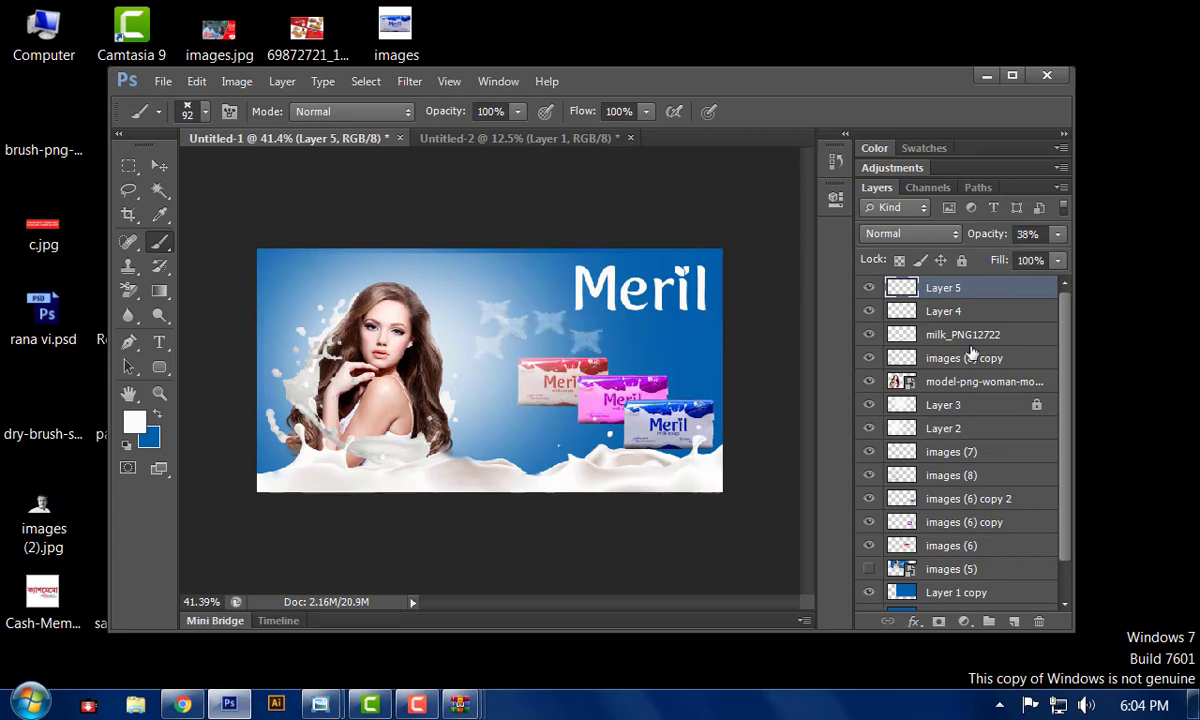
left_click(1058, 234)
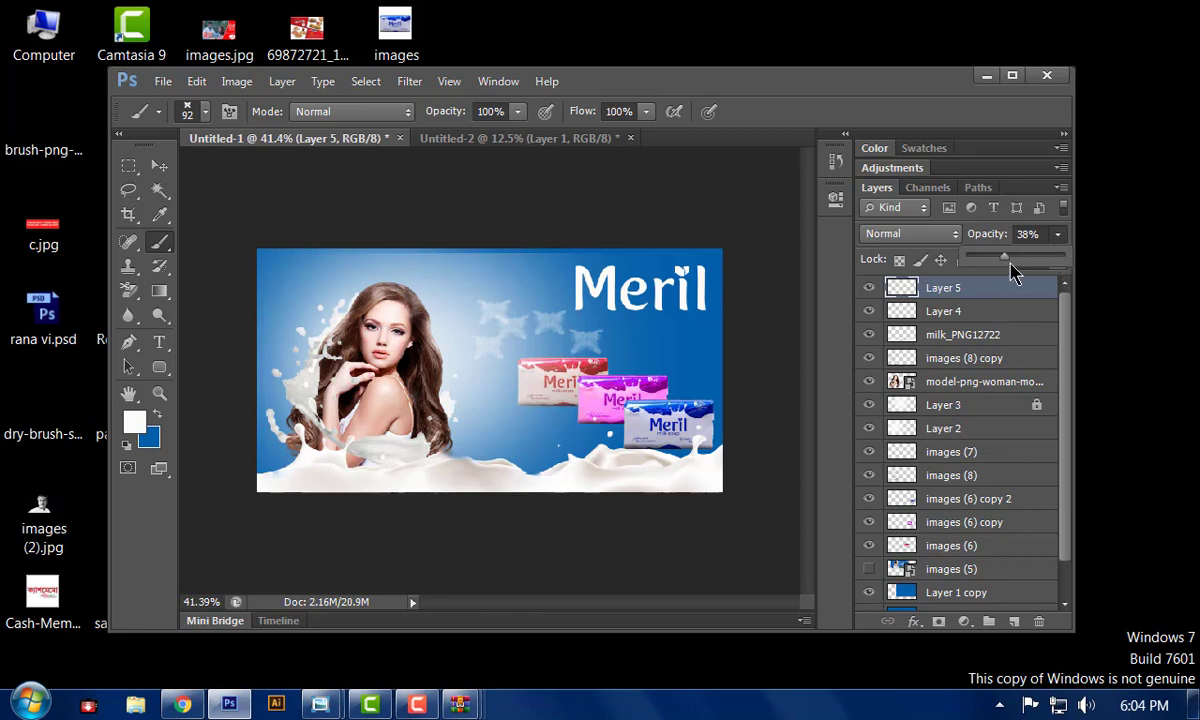
- Fully lock the three soap pack layers: images (6) copy 2, images (6) copy and images (6)
left_click(158, 169)
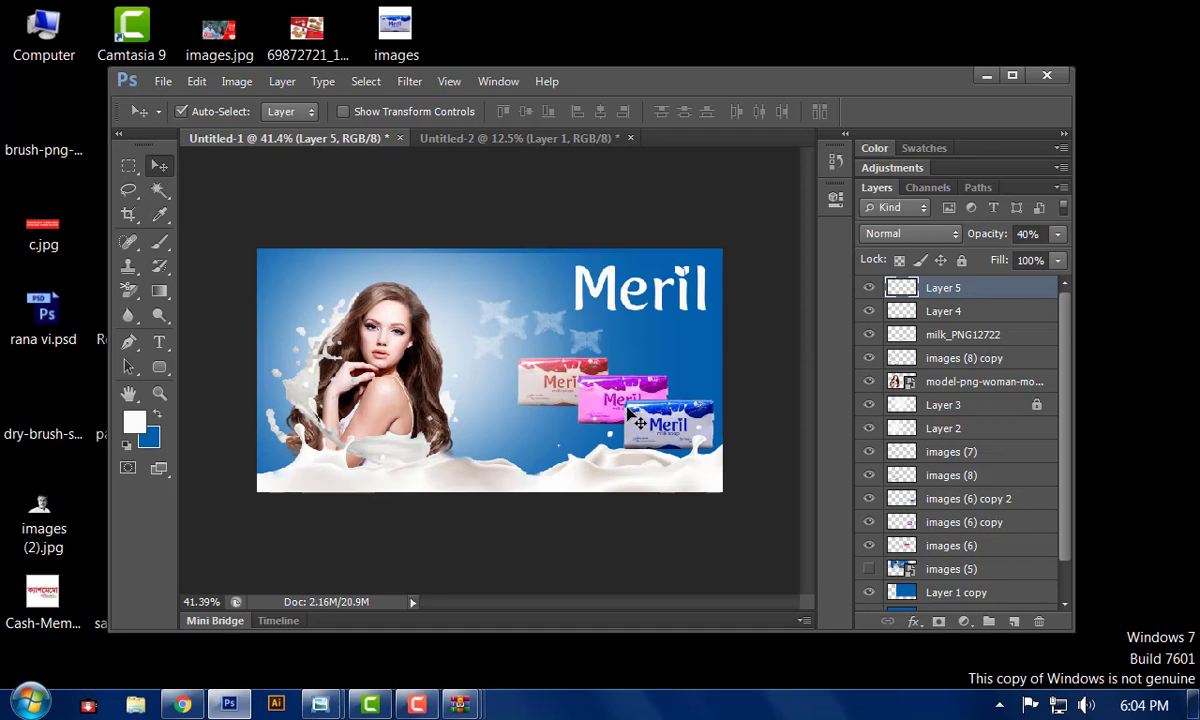
left_click(640, 418)
left_click(592, 380)
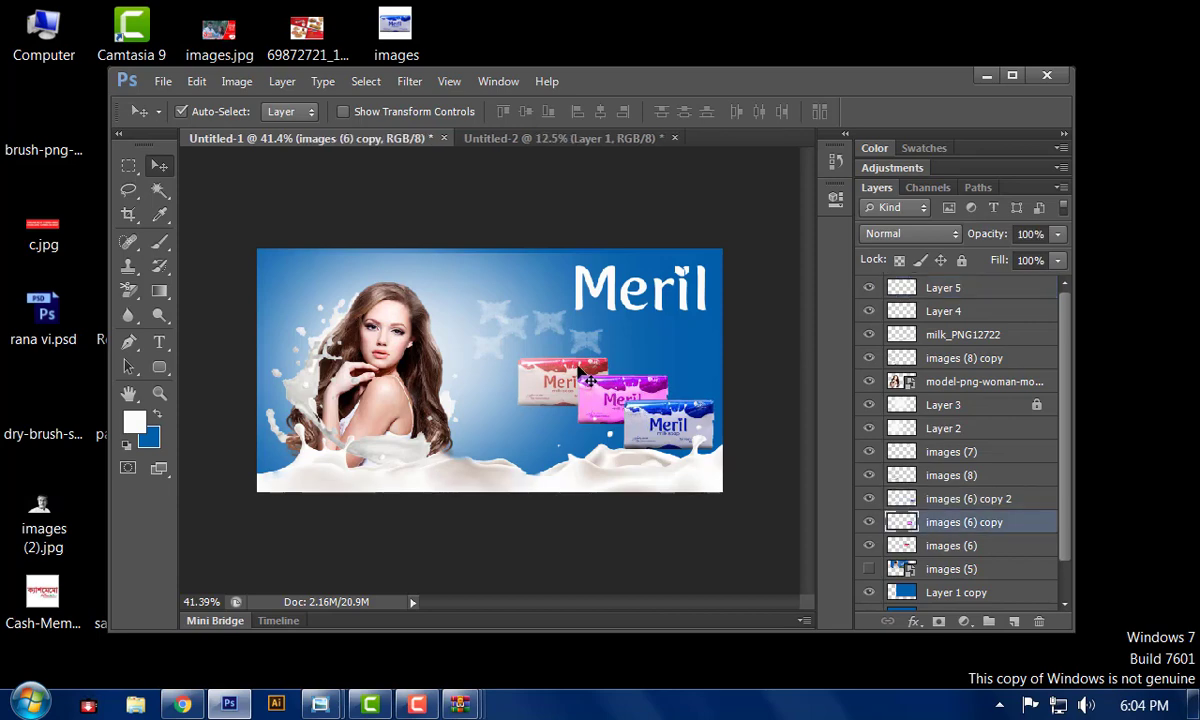
left_click(640, 403)
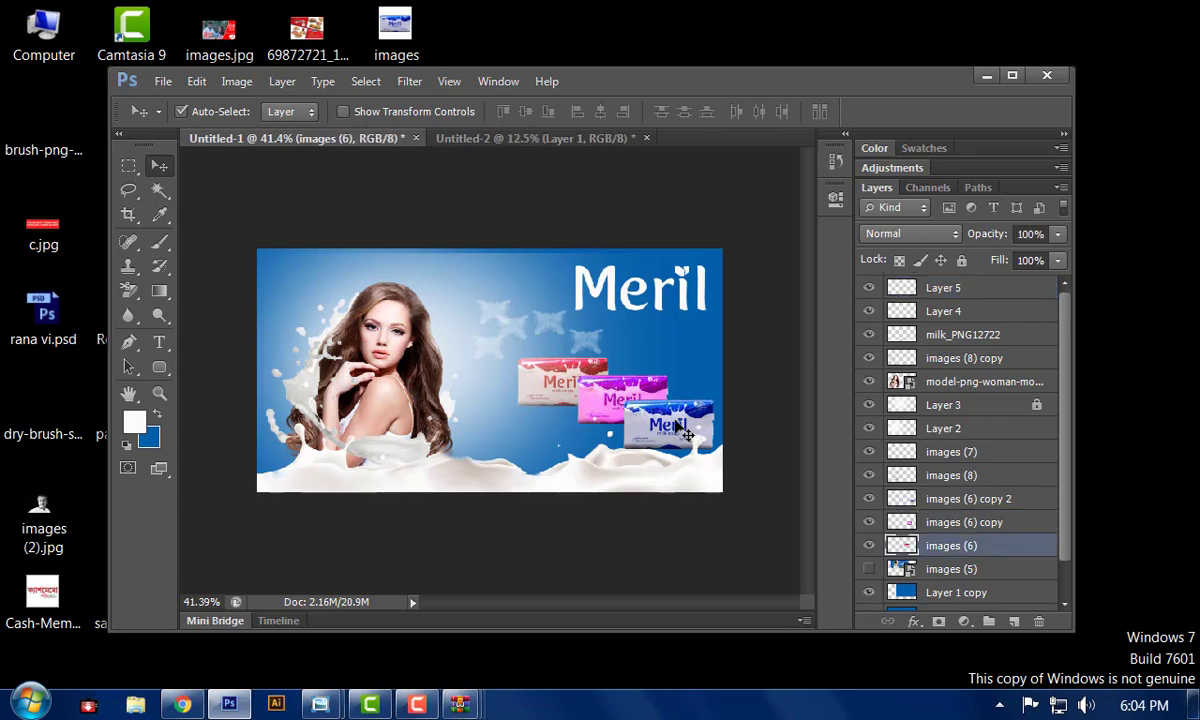
left_click(1047, 500)
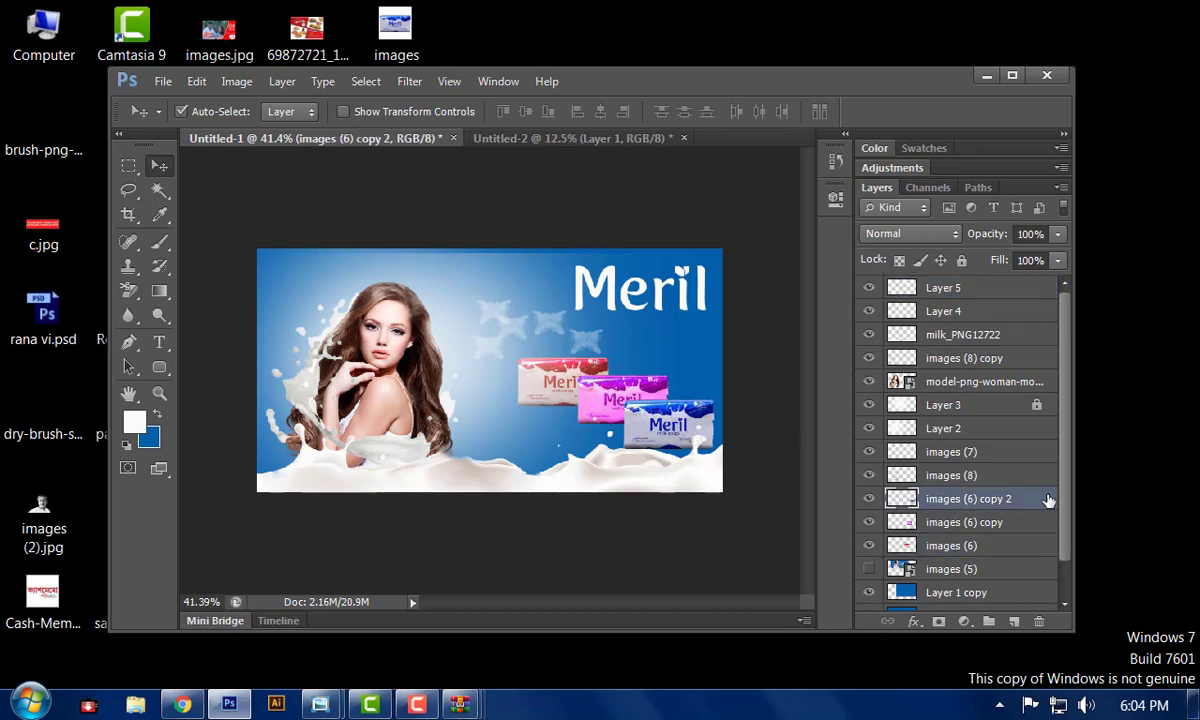
left_click(962, 260)
left_click(960, 522)
left_click(962, 260)
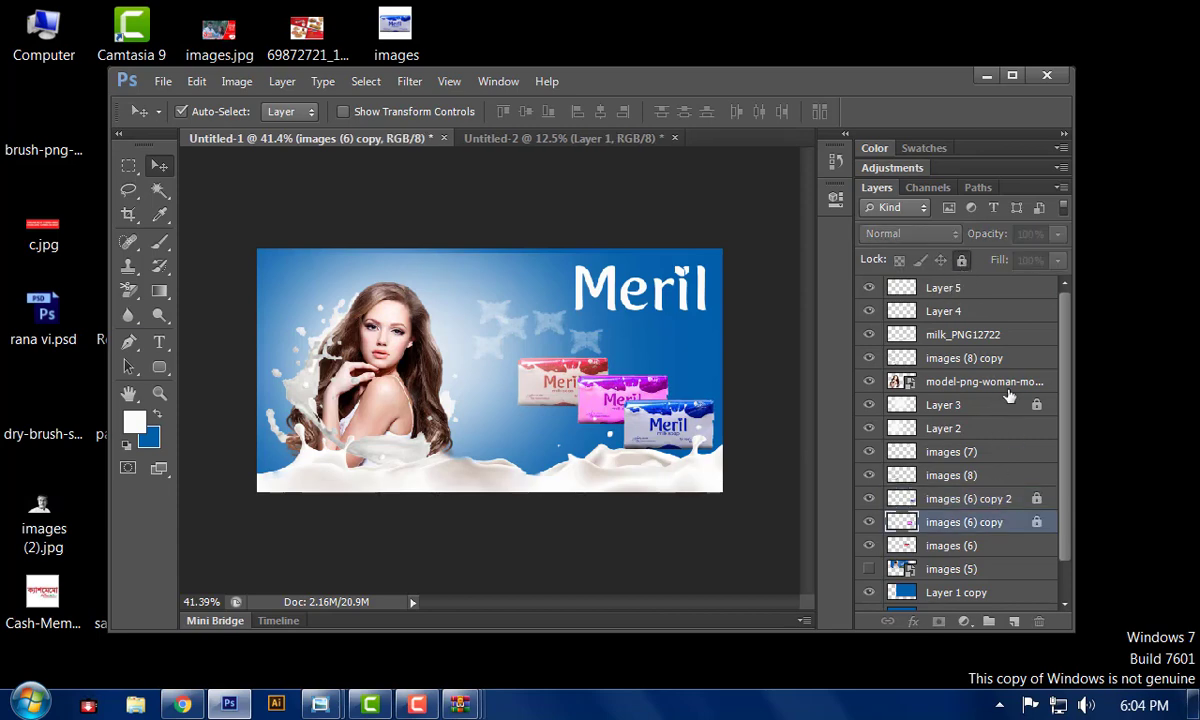
left_click(1010, 549)
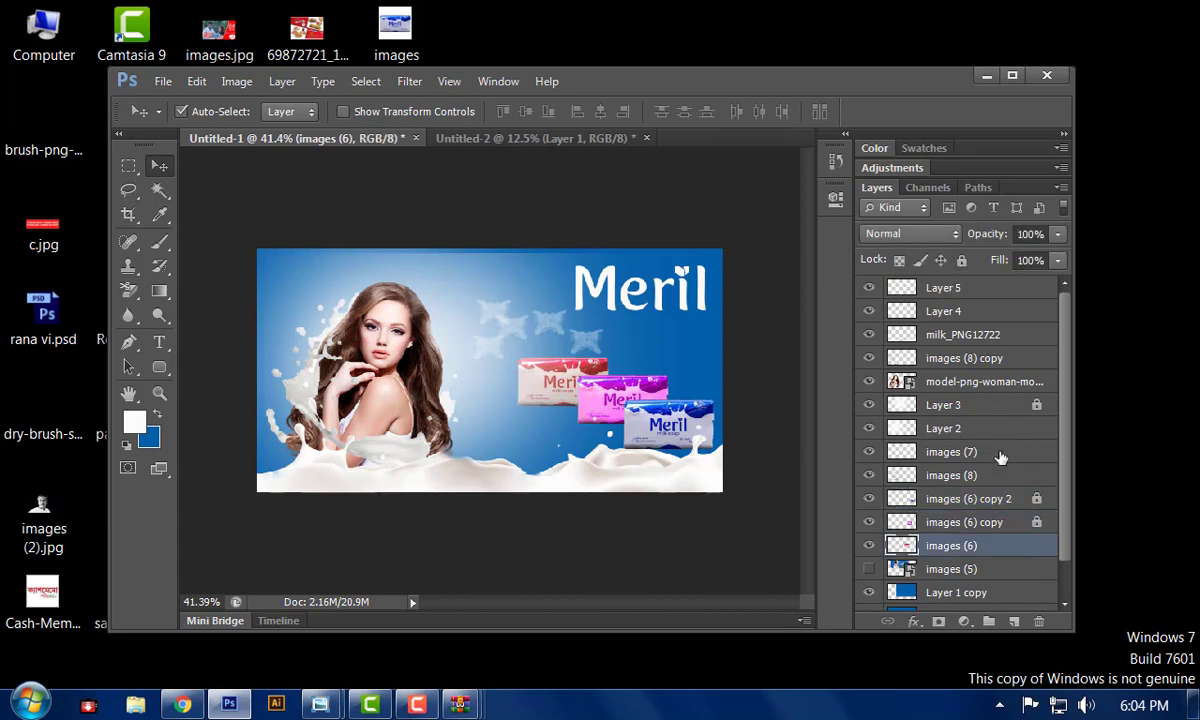
left_click(962, 260)
mouse_move(636, 401)
left_mouse_down()
mouse_move(625, 385)
mouse_move(655, 388)
mouse_move(630, 400)
left_mouse_up()
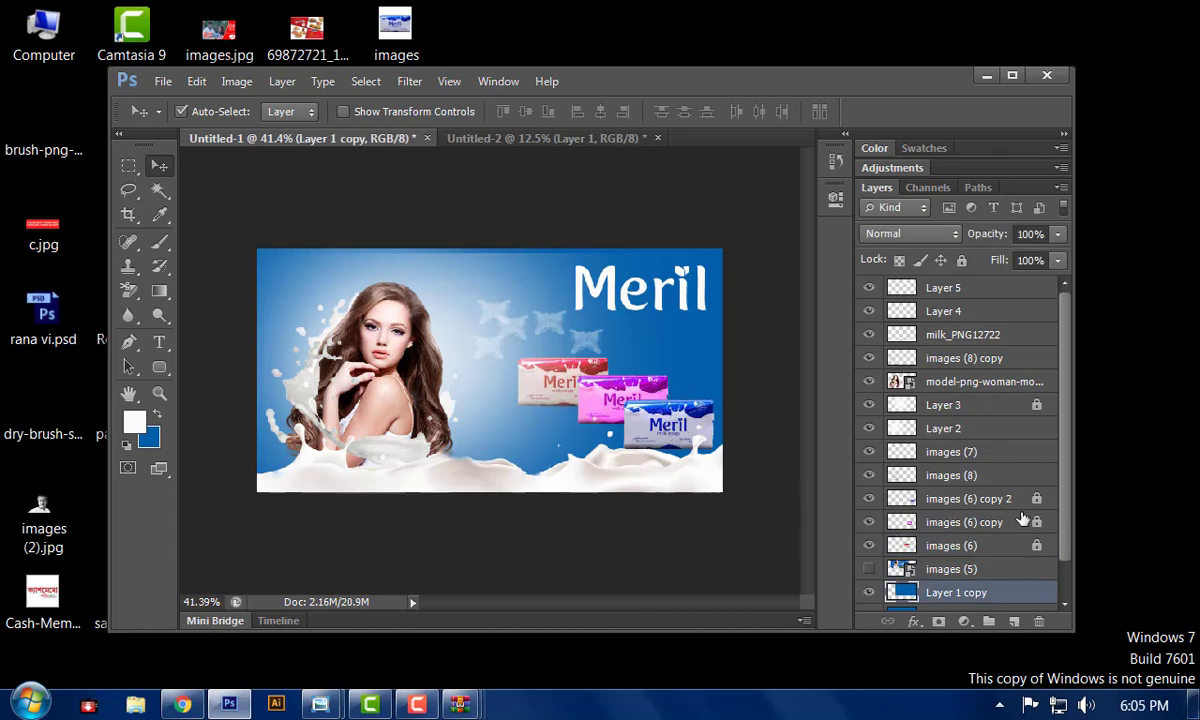
- Remove the Layer 5 butterflies above the soap packs and unlock images (6) copy 2, images (6) copy and images (6)
key("alt+period")
key("shift+Left")
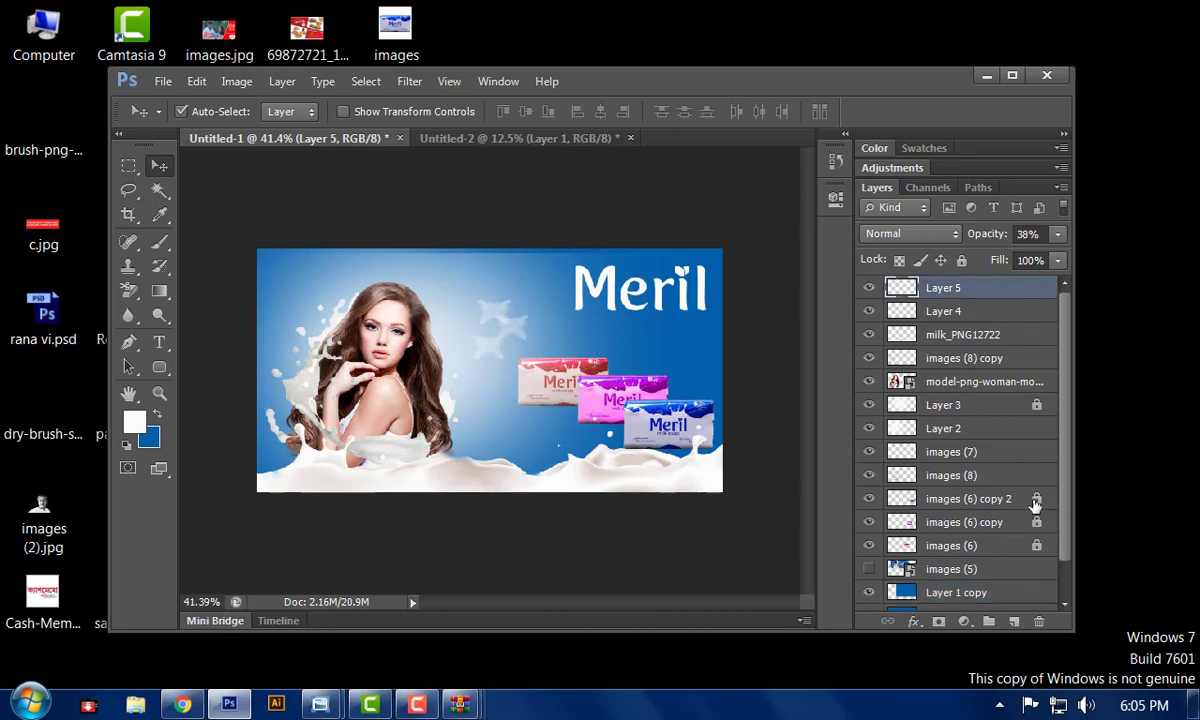
left_click(1040, 505)
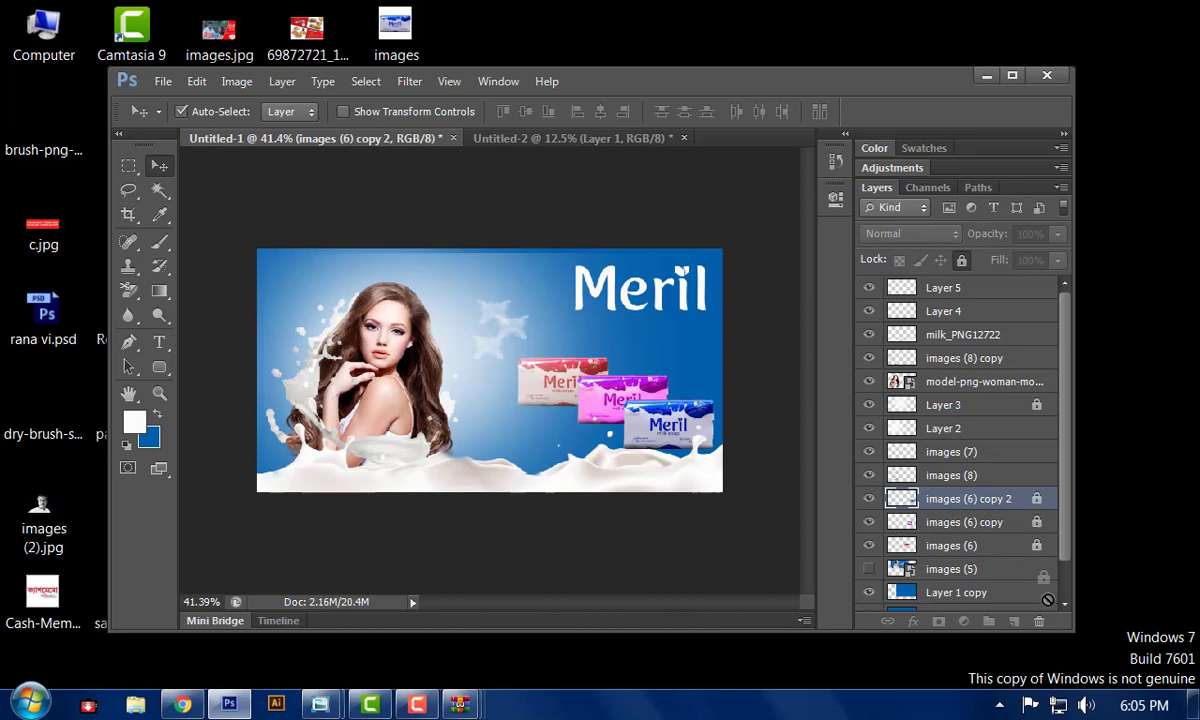
key("ctrl+slash")
left_click(1037, 523)
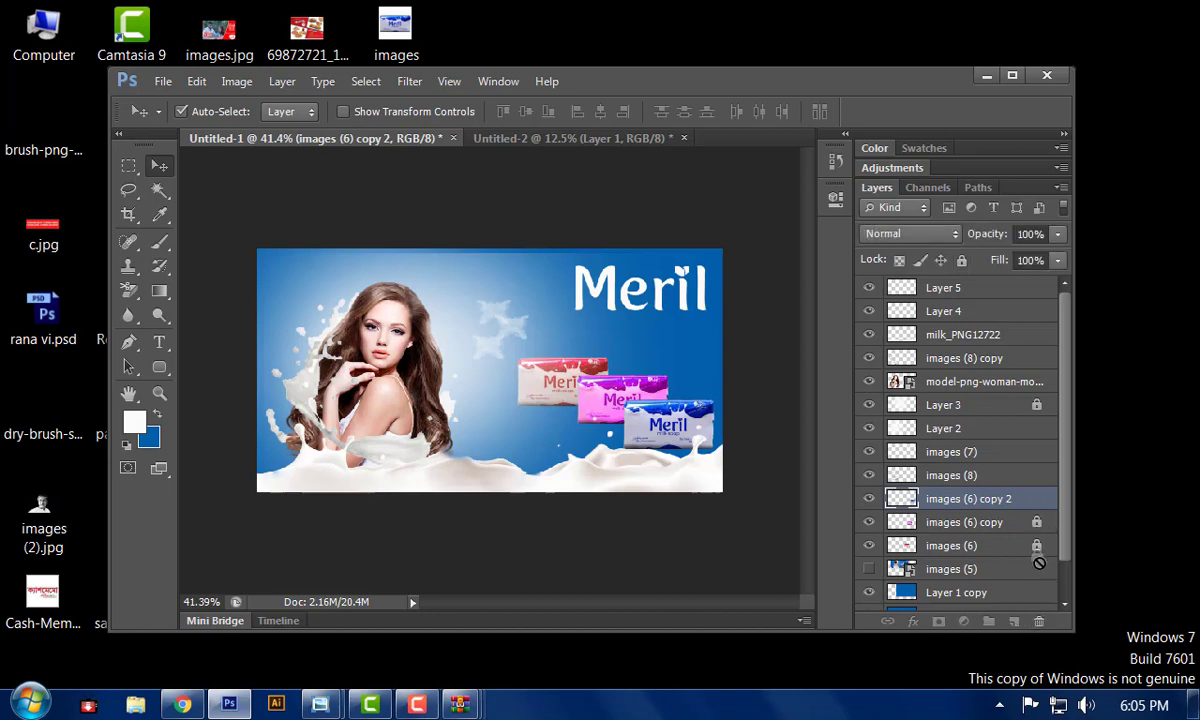
scroll(1065, 580, "down", 1)
left_click(1039, 529)
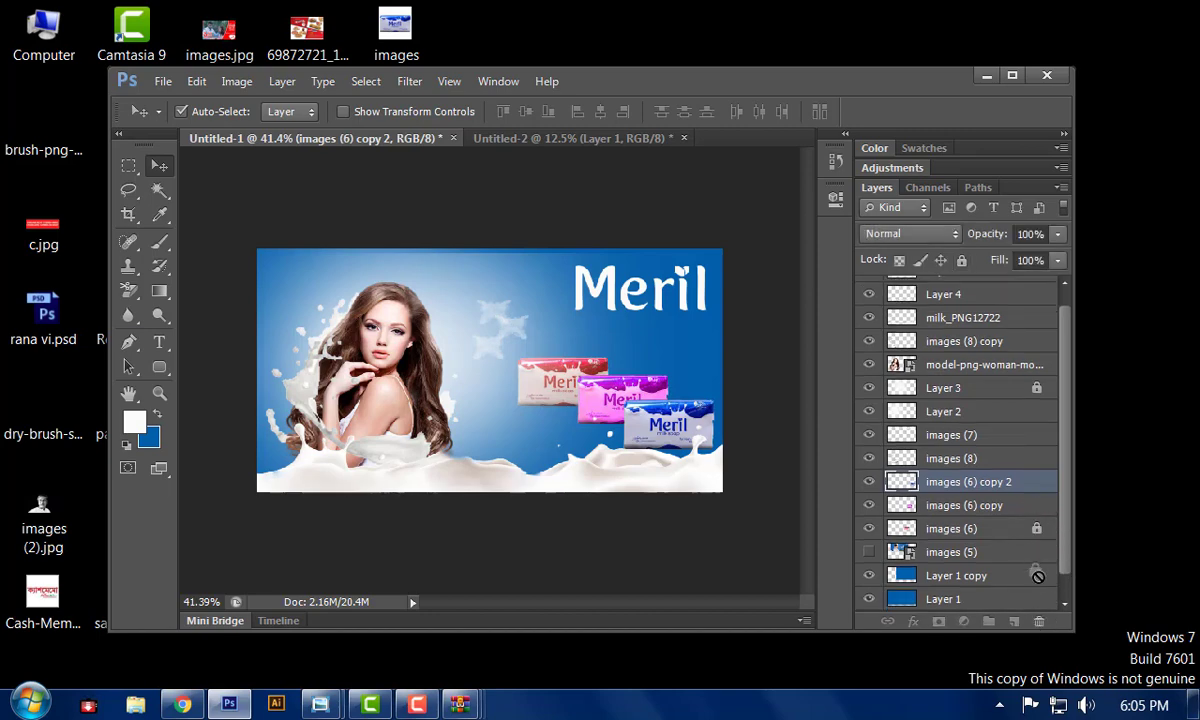
scroll(1035, 565, "down", 1)
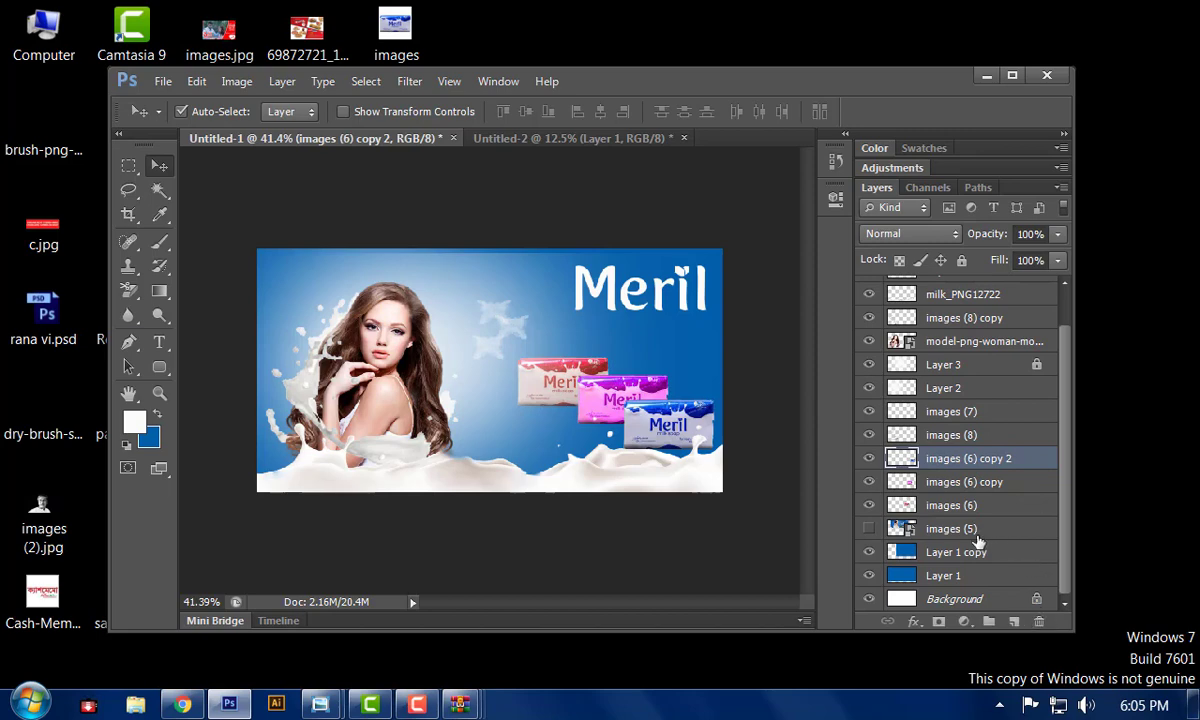
- Move the three soap packs together up and to the left, against the Meril title
left_click(650, 400)
left_click(570, 311)
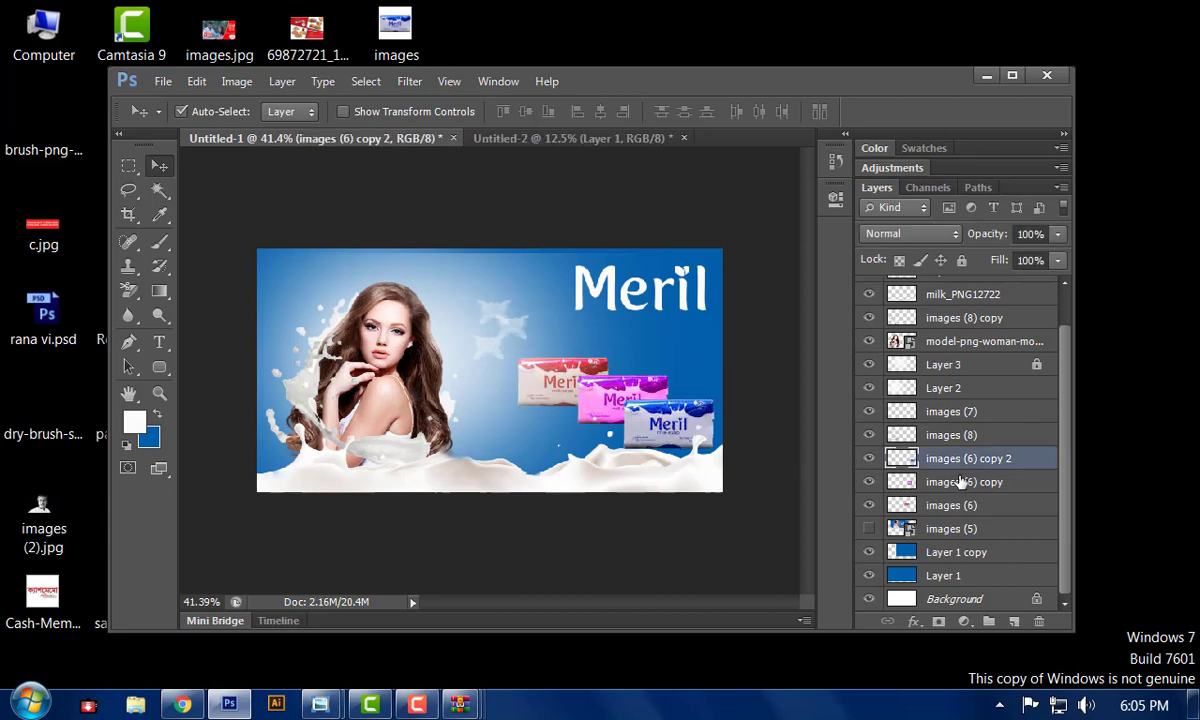
left_click(959, 483, "ctrl")
left_click(941, 505, "ctrl")
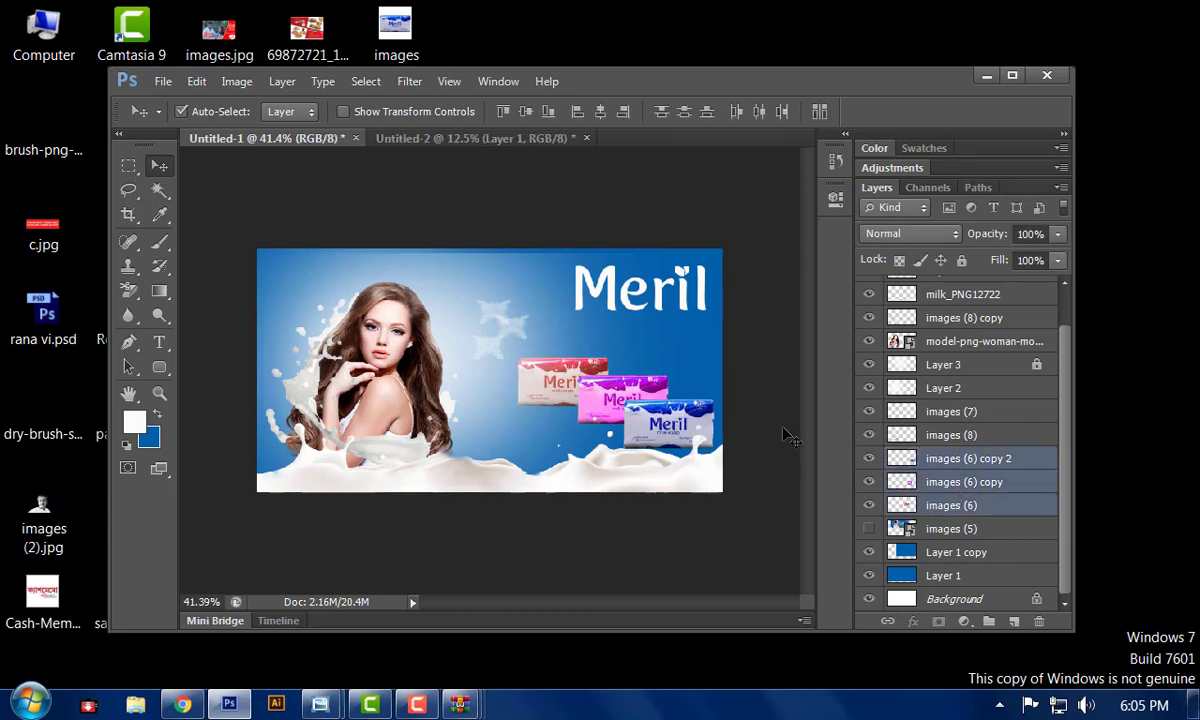
left_click_drag(640, 425, 598, 340)
- Create a new layer above Layer 1 copy and set up a soft round brush at 98 px with 0% hardness
left_click(680, 398)
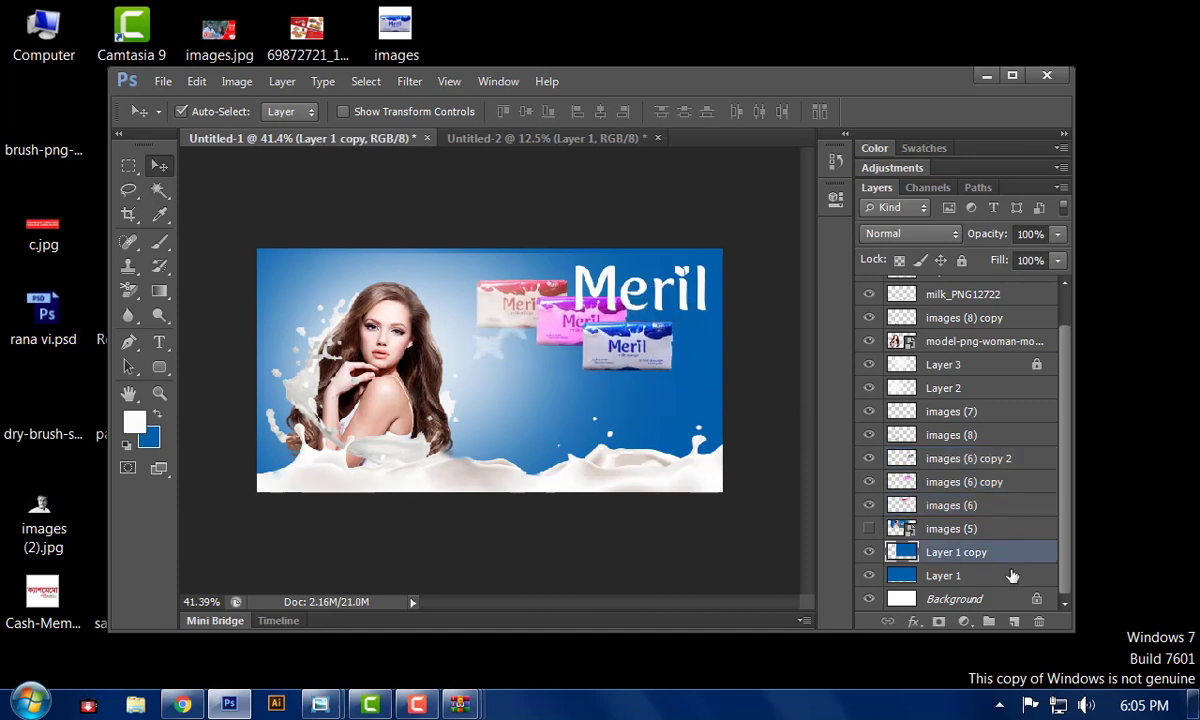
left_click(1012, 622)
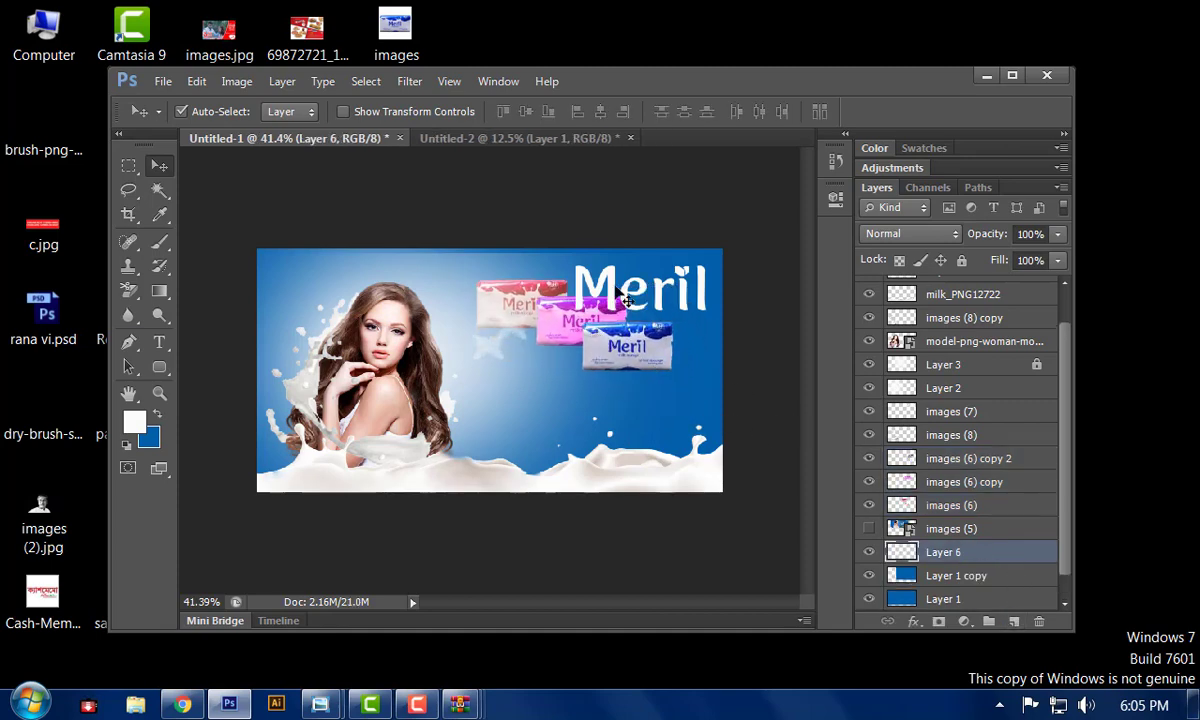
left_click(159, 214)
left_click(158, 241)
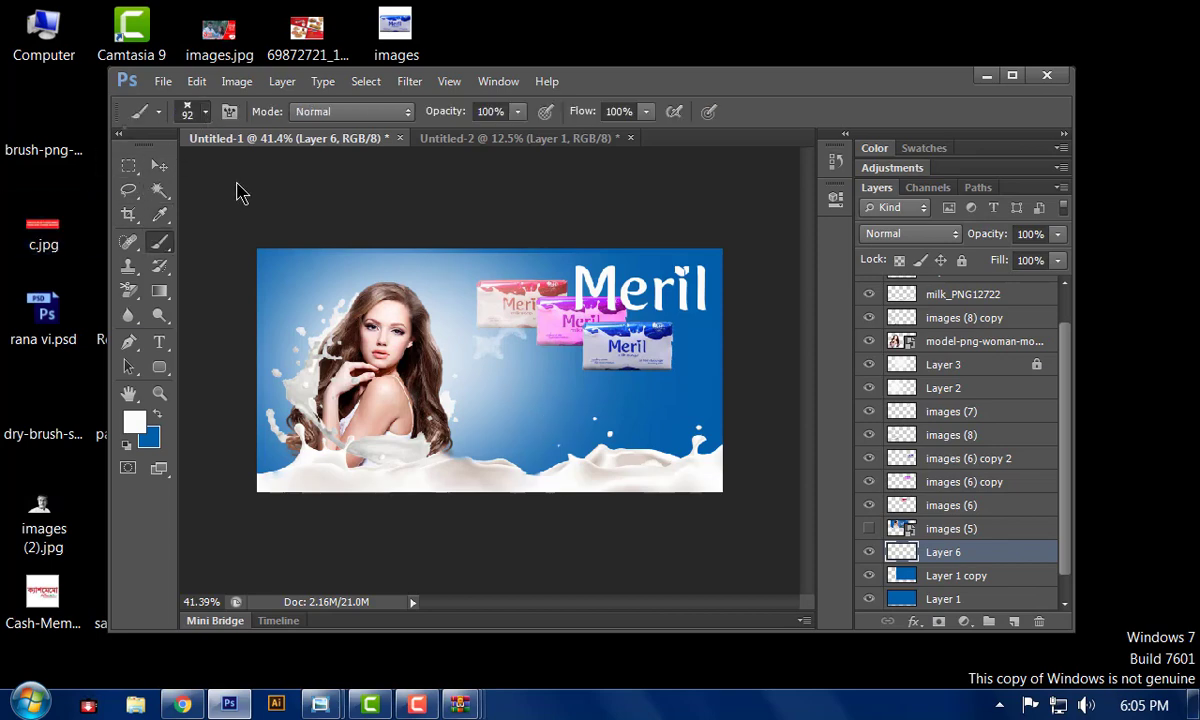
left_click(200, 112)
scroll(233, 280, "up", 10)
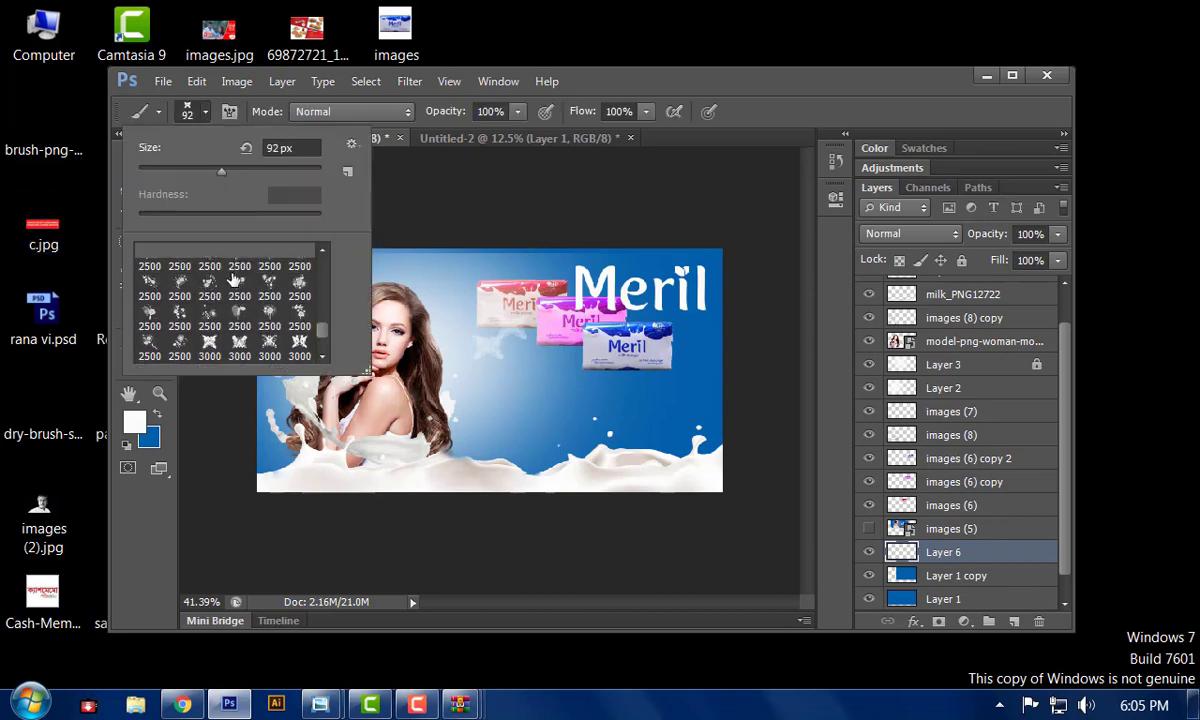
scroll(233, 280, "down", 5)
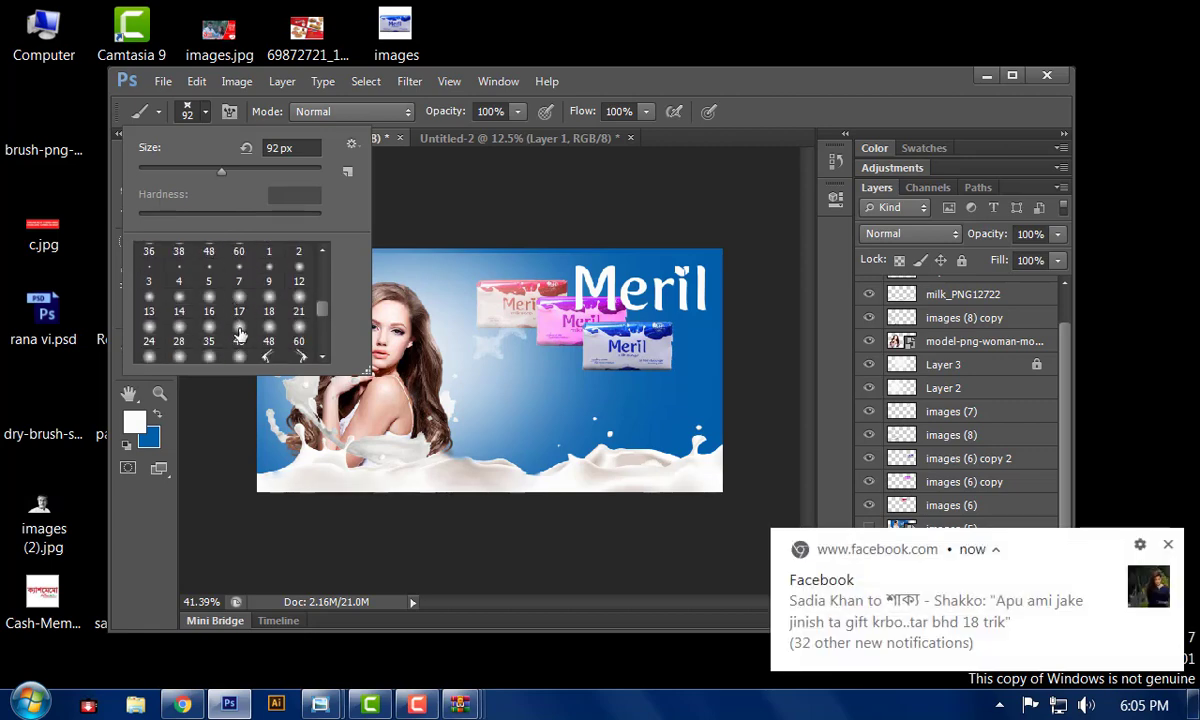
left_click(239, 330)
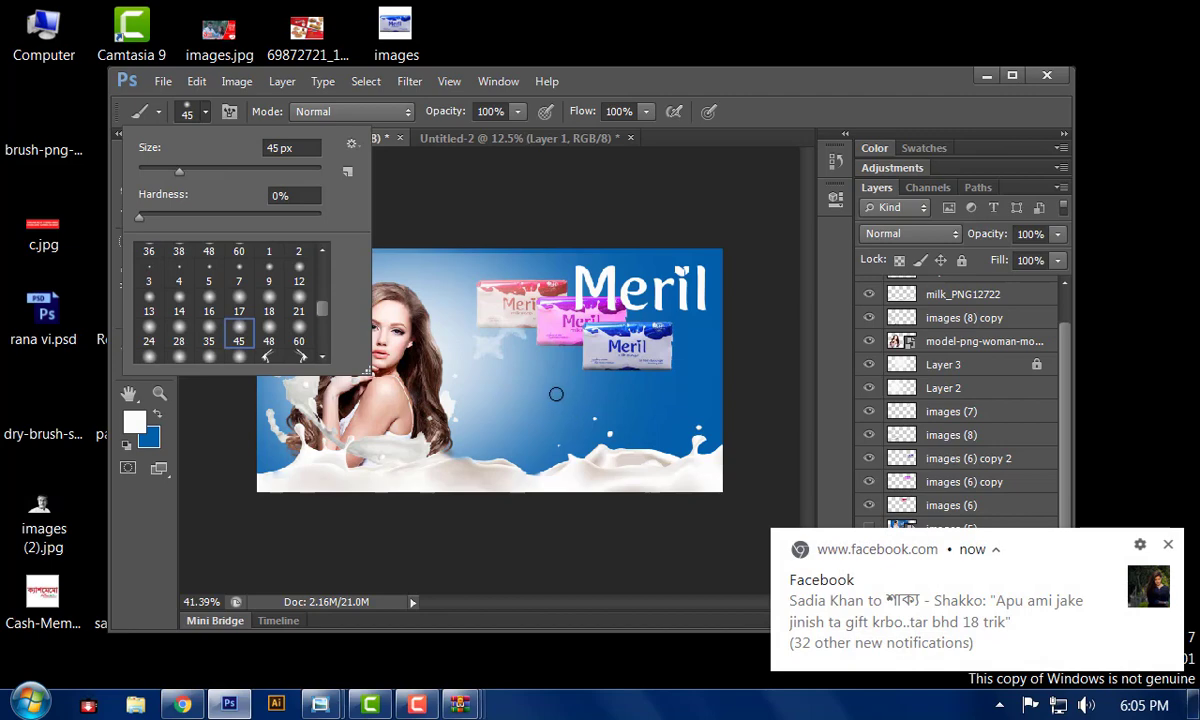
left_click_drag(205, 171, 227, 171)
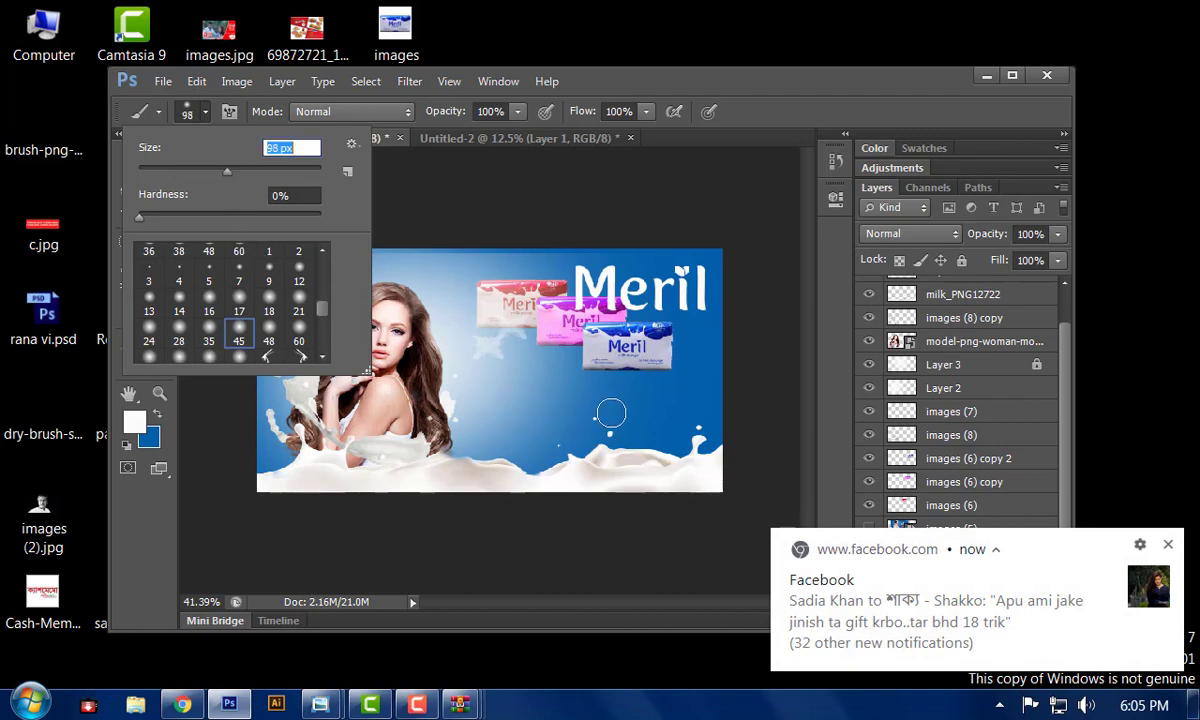
- Change the foreground colour to black and stamp one soft black dab on the blue area below the soap packs
left_click(613, 420)
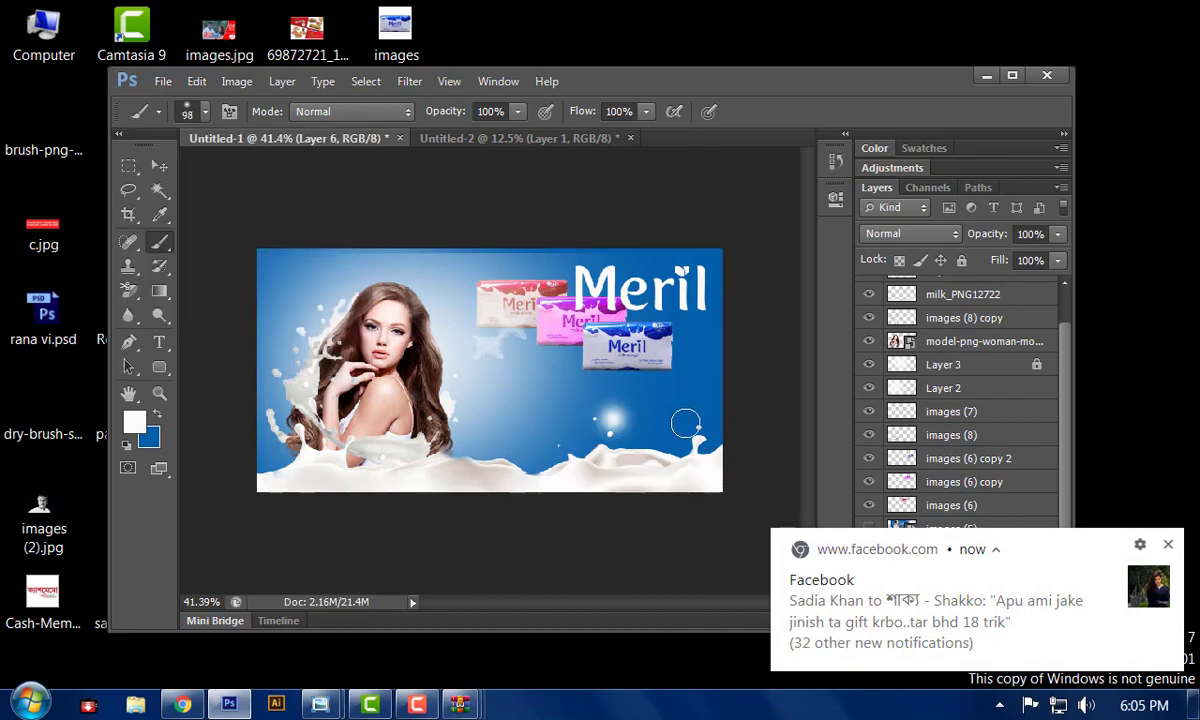
left_click(134, 421)
left_click(870, 365)
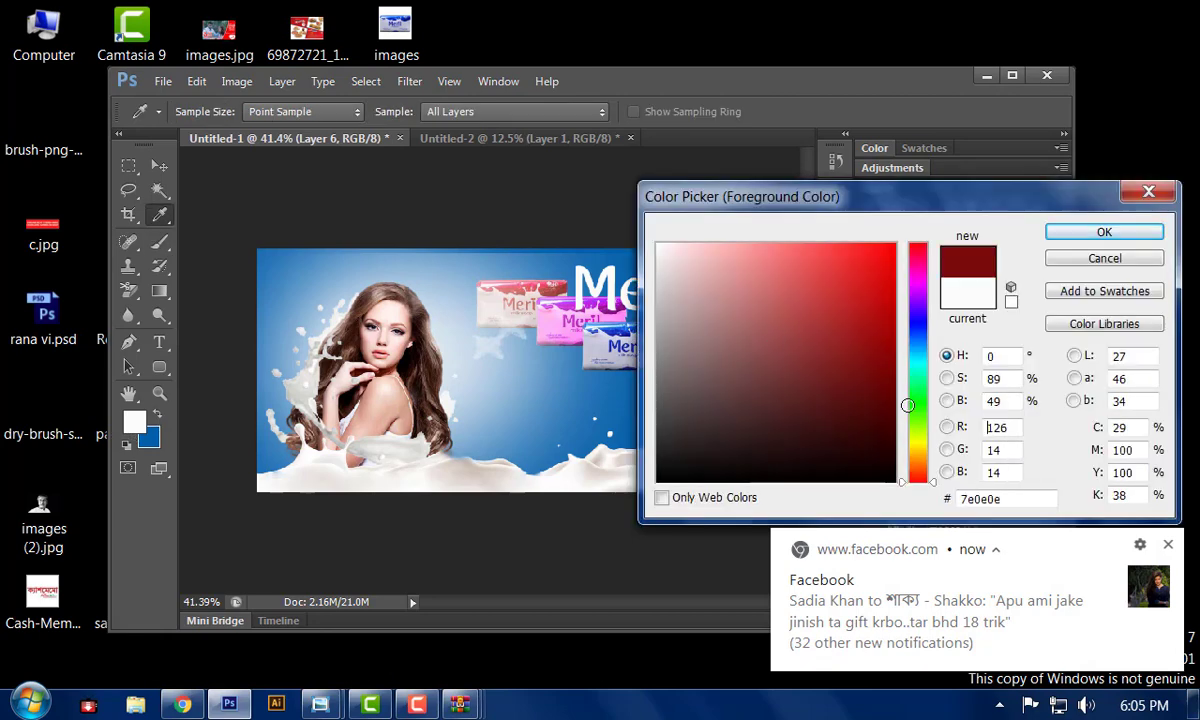
left_click_drag(907, 405, 898, 484)
left_click(1115, 234)
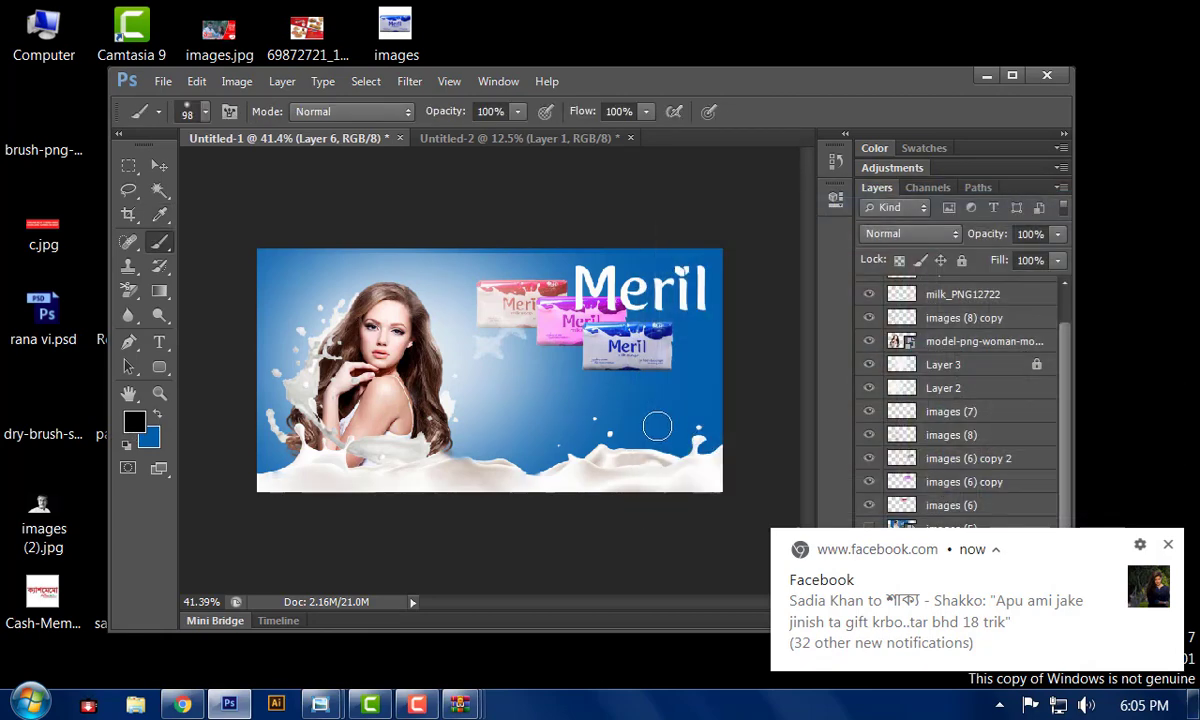
left_click(643, 413)
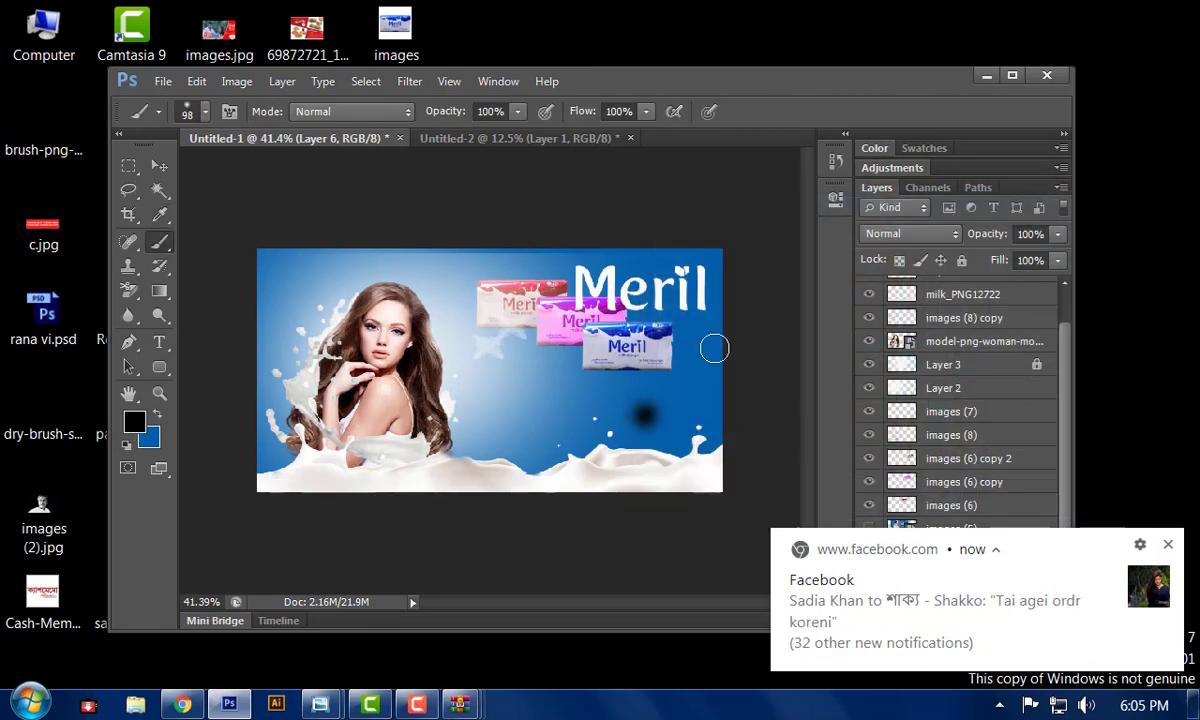
- Free-transform the black dab into a wide soft shadow at about 506% width and 221% height
key("ctrl+t")
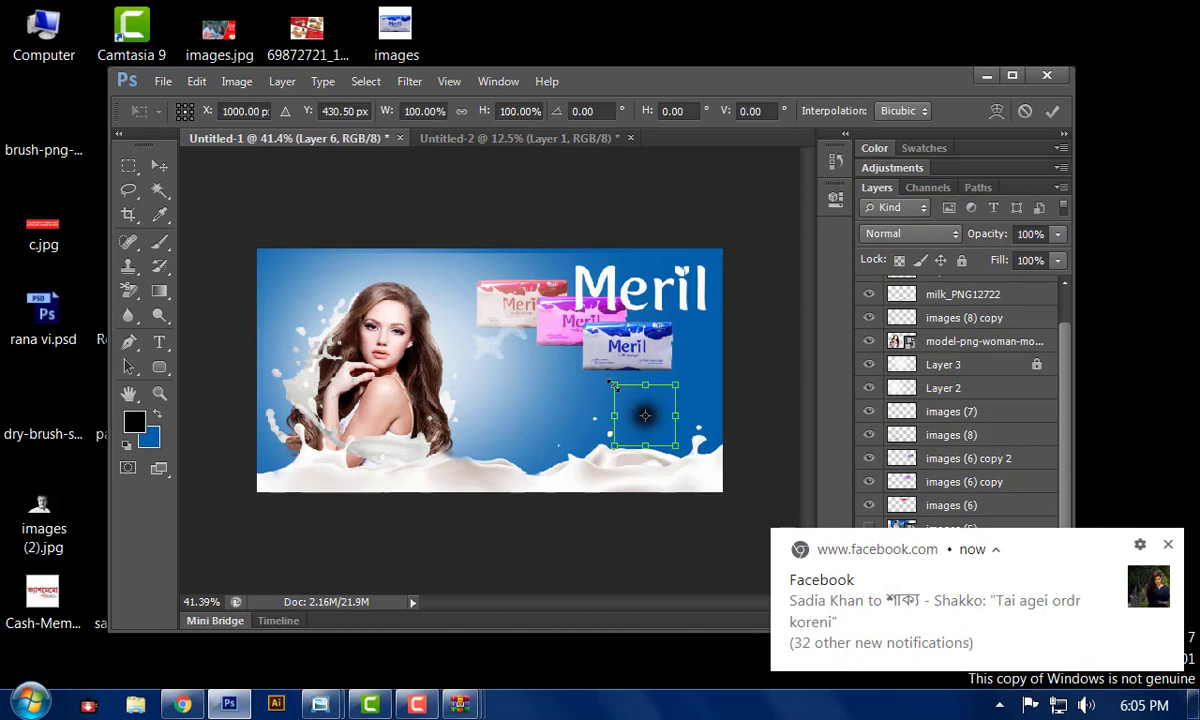
mouse_move(613, 384)
left_mouse_down()
mouse_move(560, 318)
mouse_move(528, 313)
mouse_move(528, 345)
left_mouse_up()
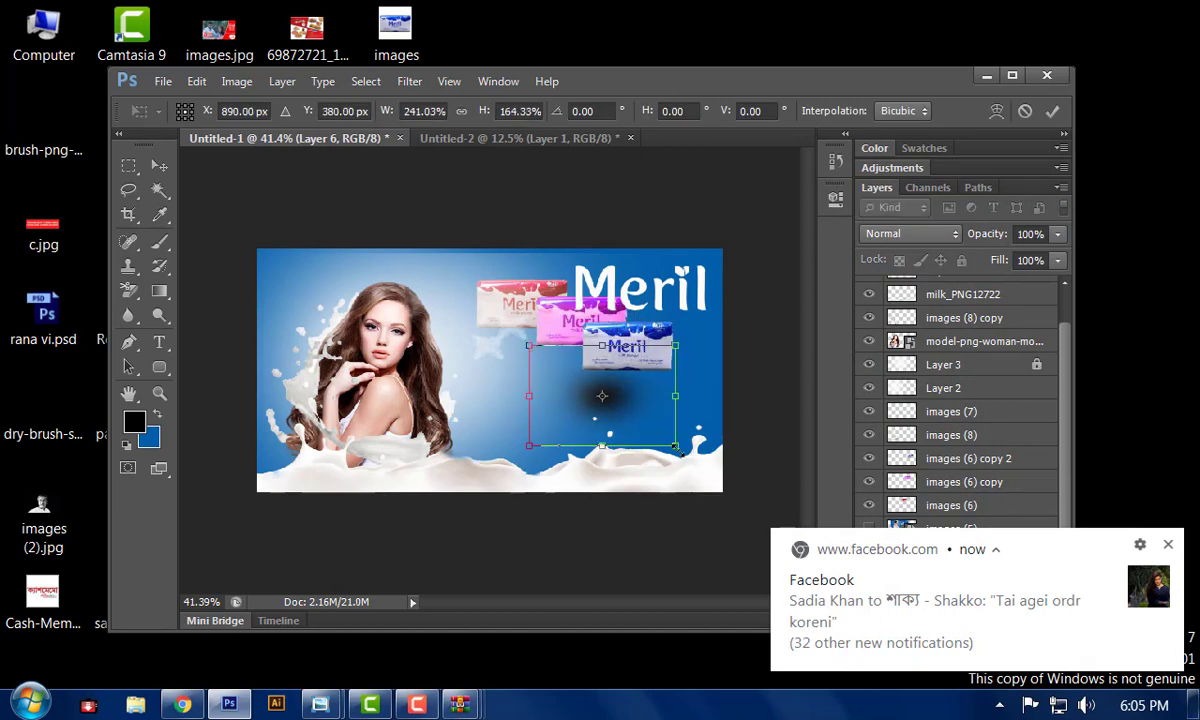
left_click_drag(677, 447, 738, 472)
left_click_drag(635, 346, 624, 380)
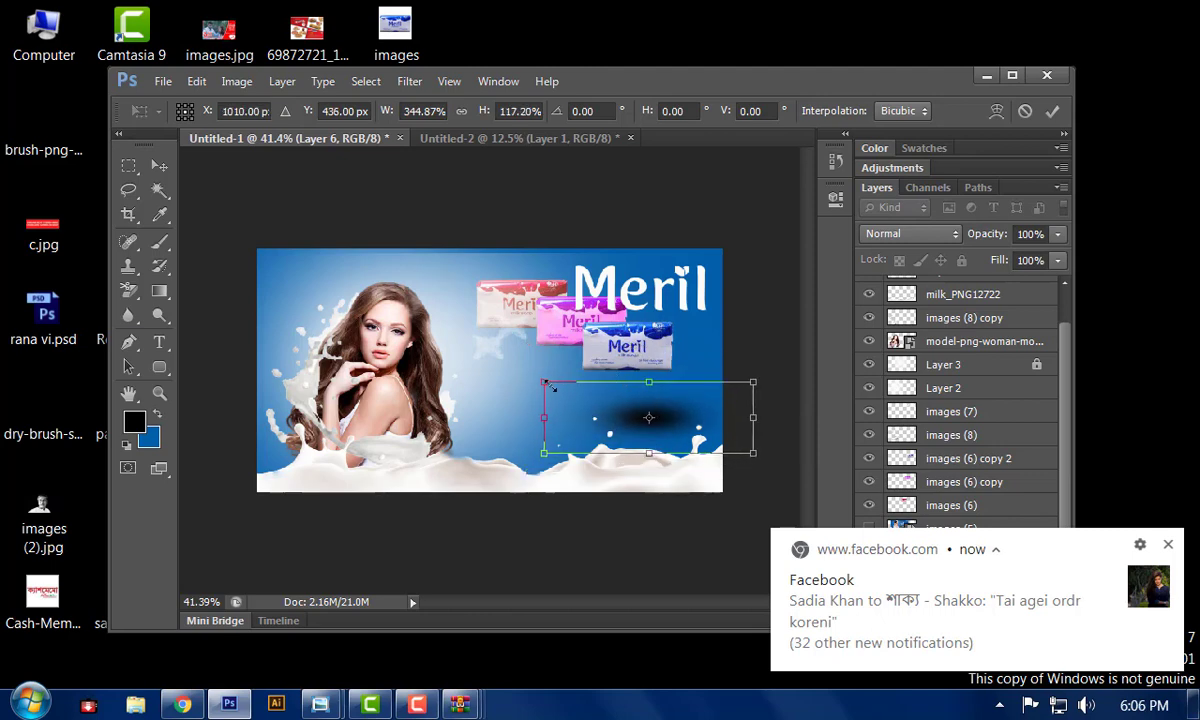
left_click_drag(544, 382, 476, 321)
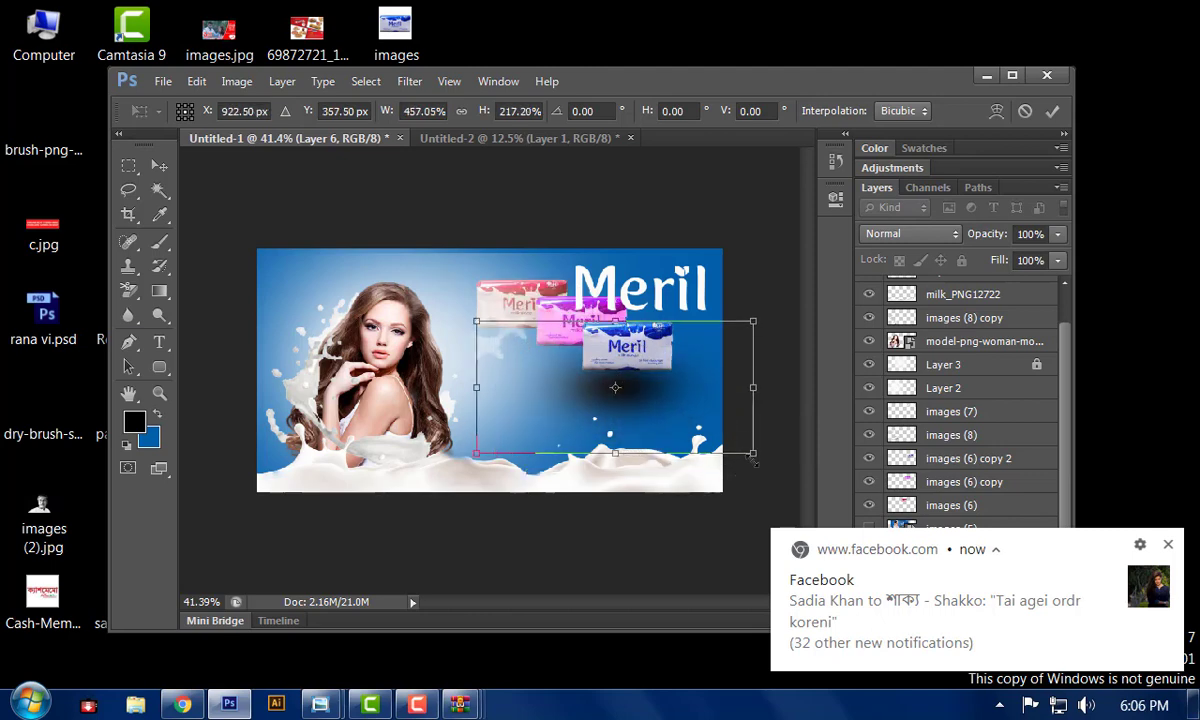
left_click_drag(755, 460, 786, 458)
- Distort the shadow into a slanted ellipse just above the milk splash, and lower its layer opacity to 50%
right_click(660, 360)
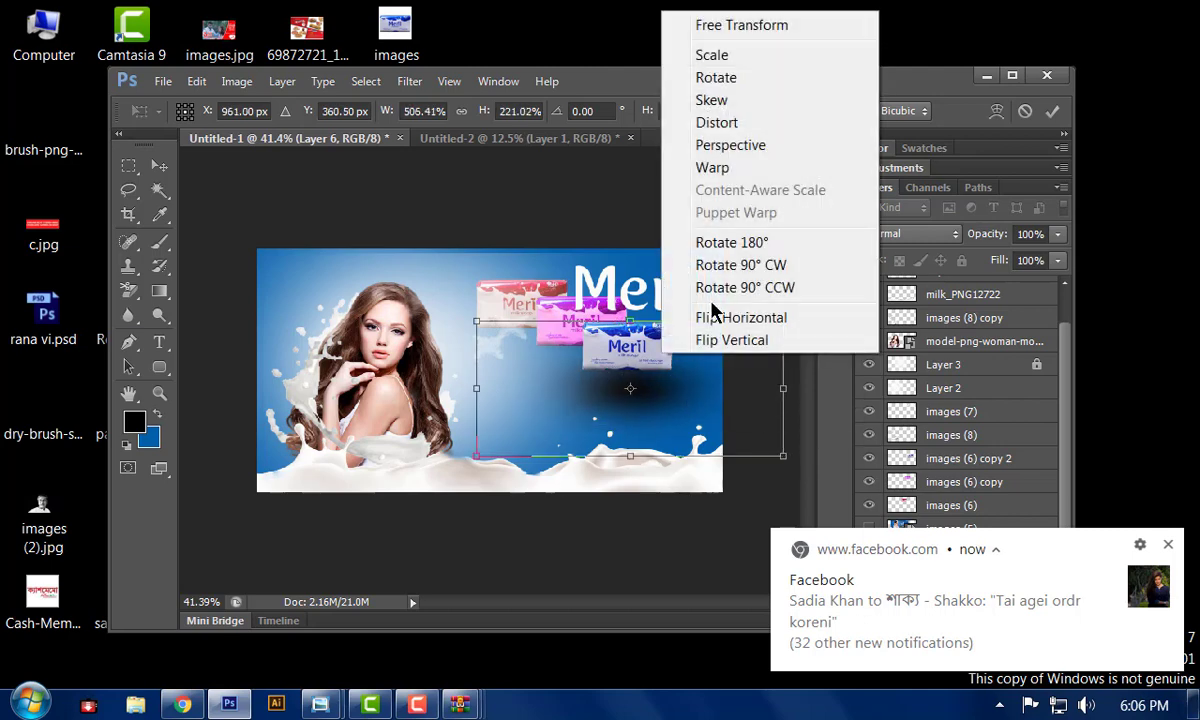
left_click(718, 123)
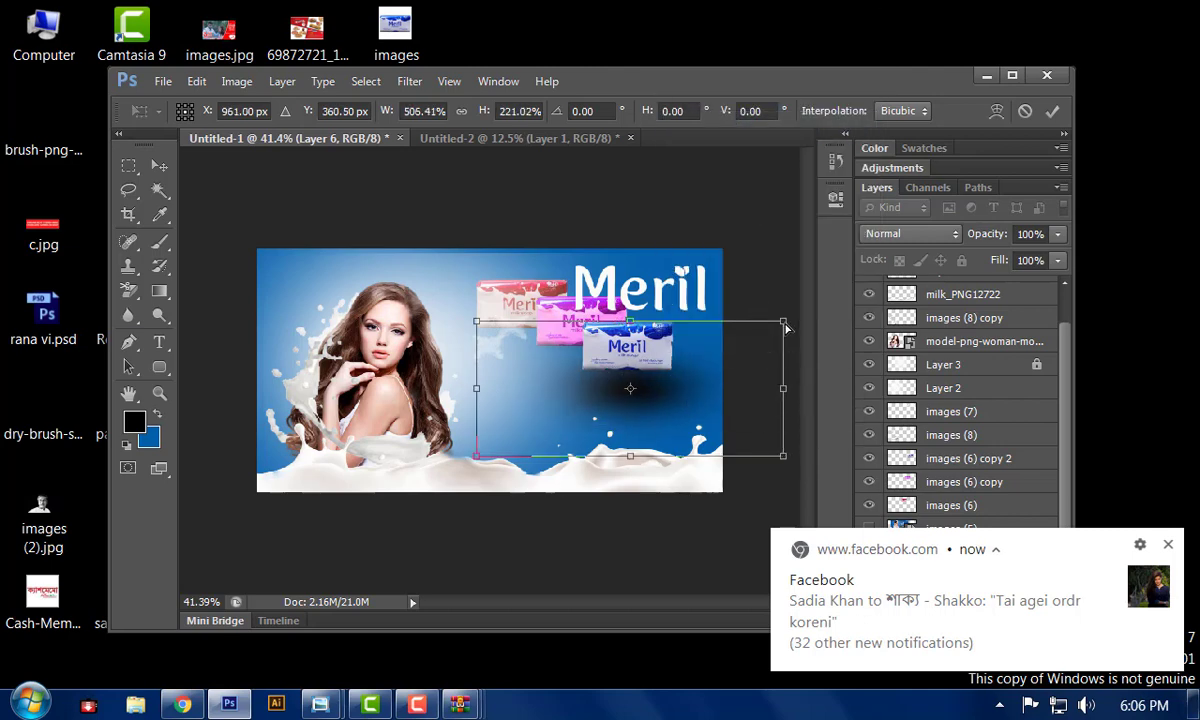
left_click_drag(783, 321, 811, 380)
left_click_drag(481, 333, 398, 247)
left_click_drag(672, 433, 634, 414)
key("Return")
key("b")
left_click(1057, 233)
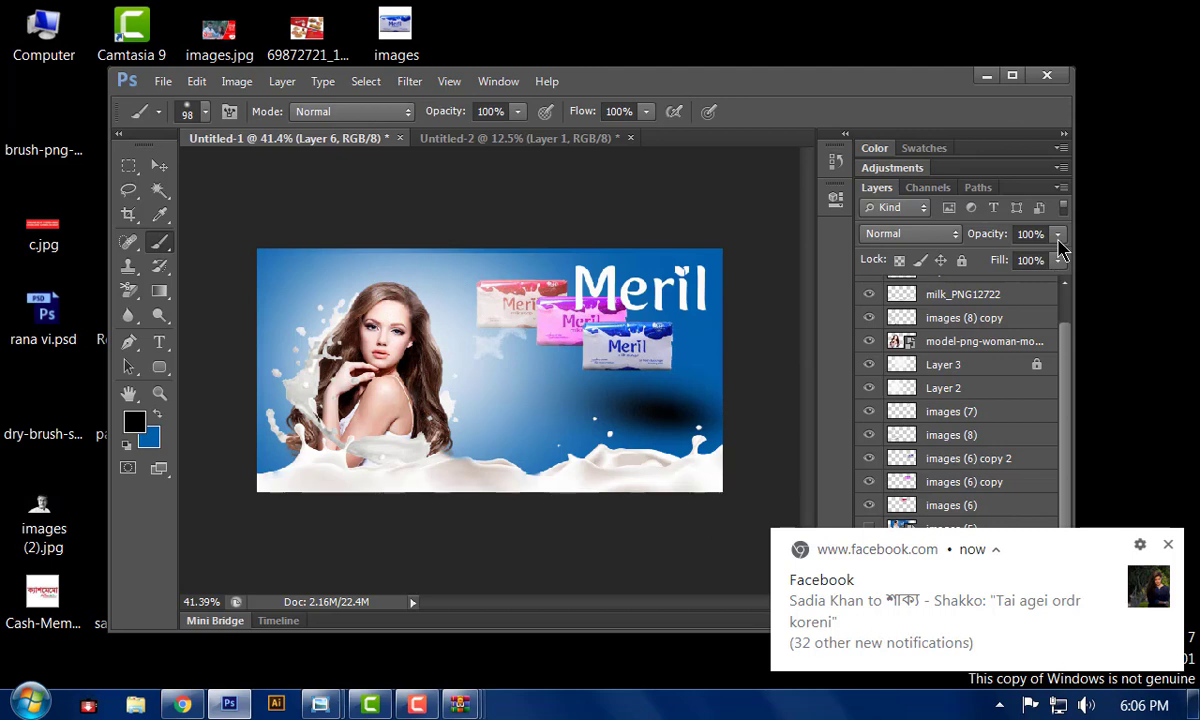
left_click_drag(1057, 256, 1013, 262)
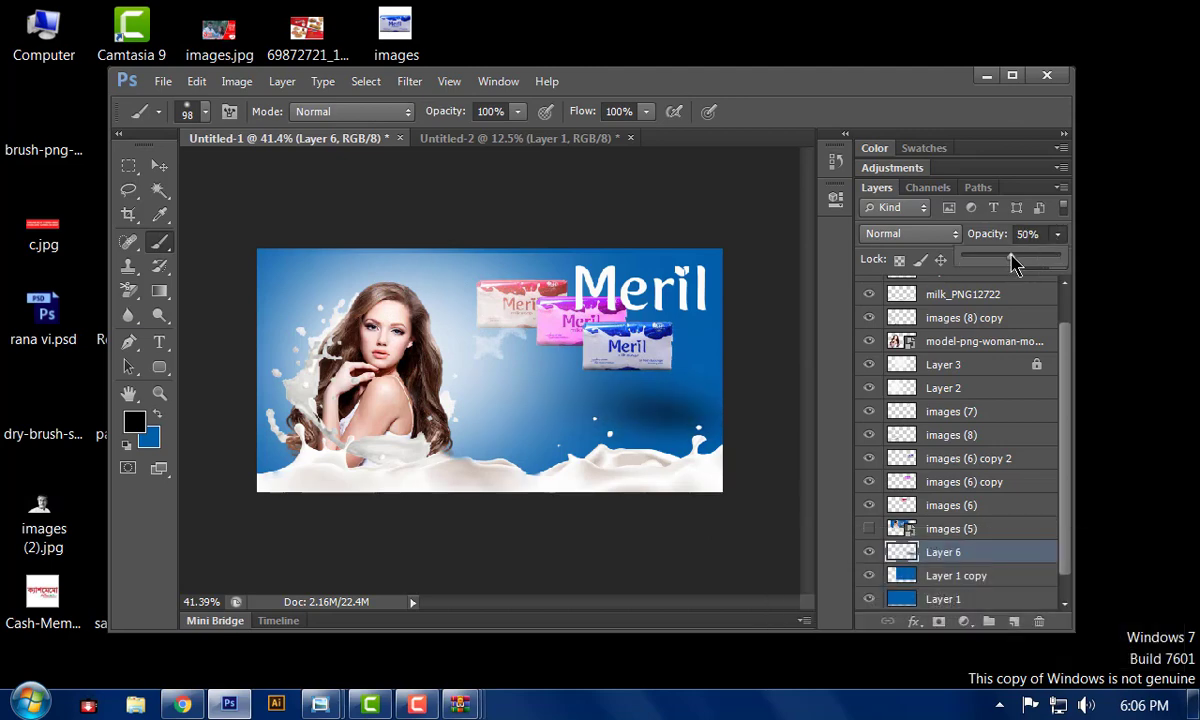
- Select the three soap pack layers and move them down and to the right so the blue pack sits over the shadow
left_click(159, 165)
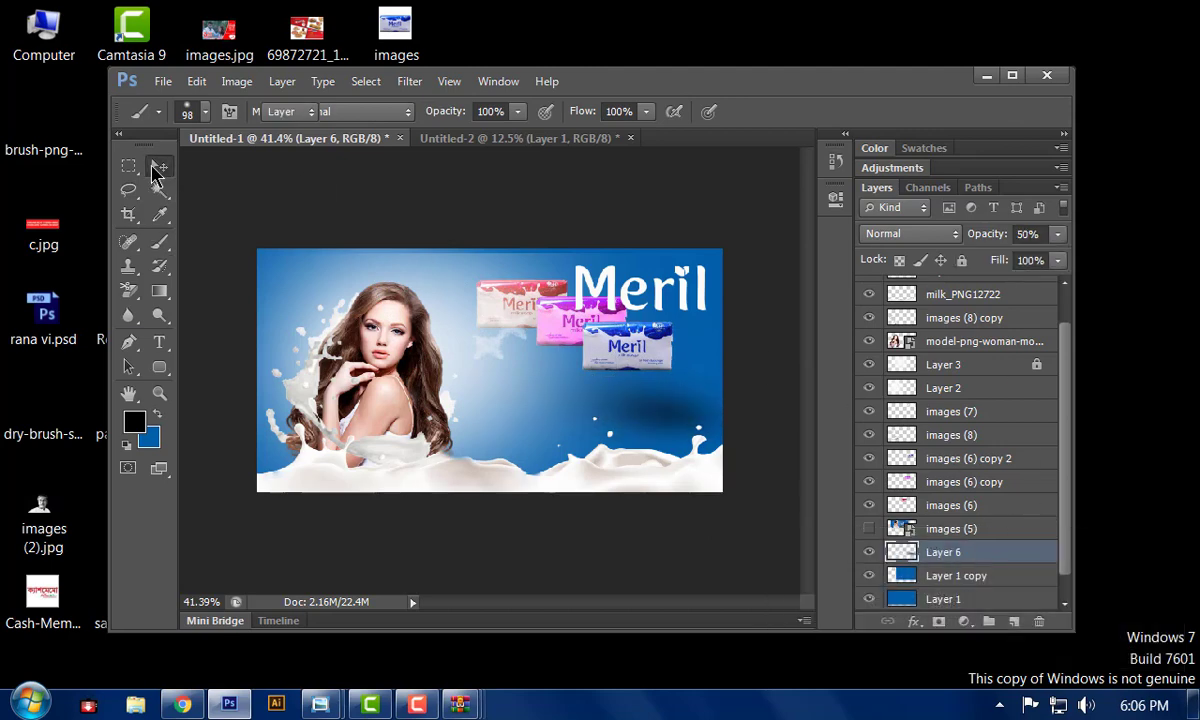
left_click(630, 355)
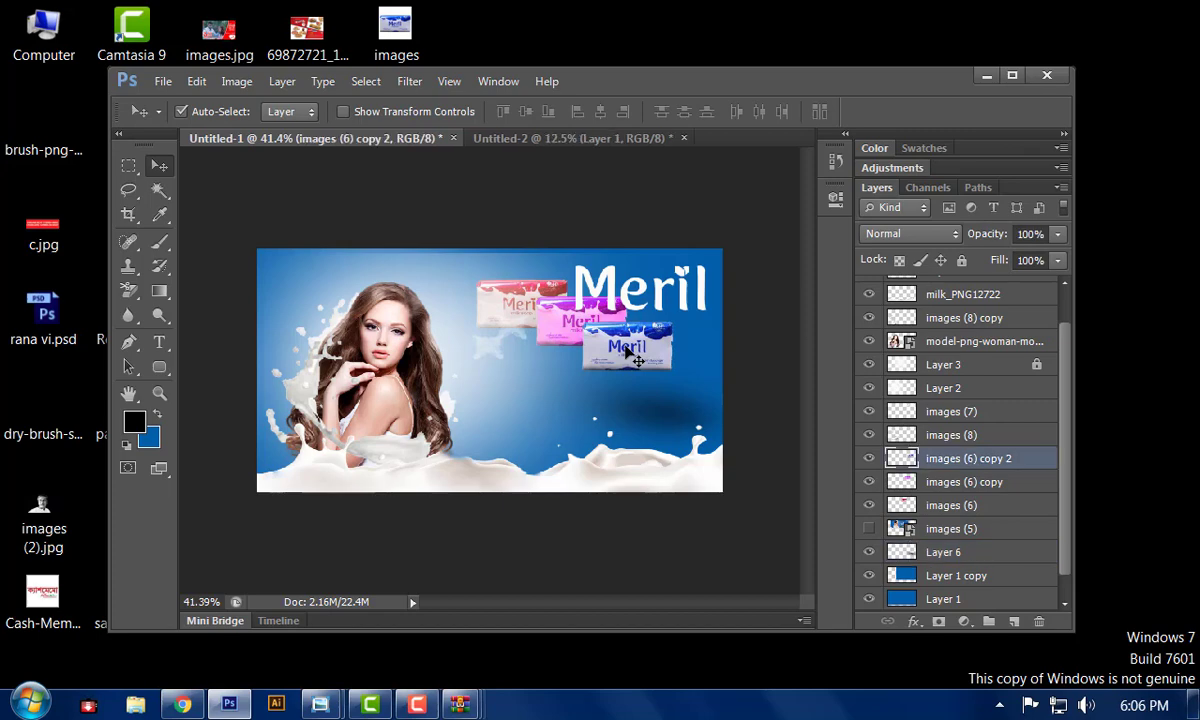
left_click(976, 506, "shift")
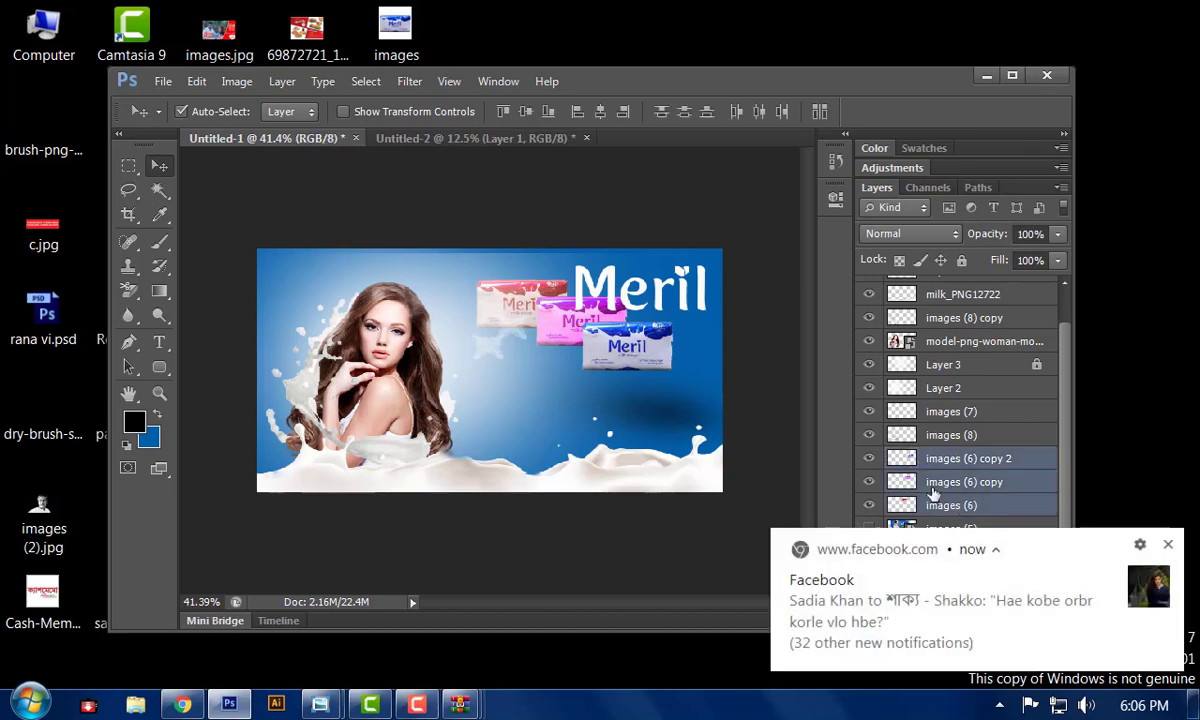
left_click_drag(655, 356, 688, 404)
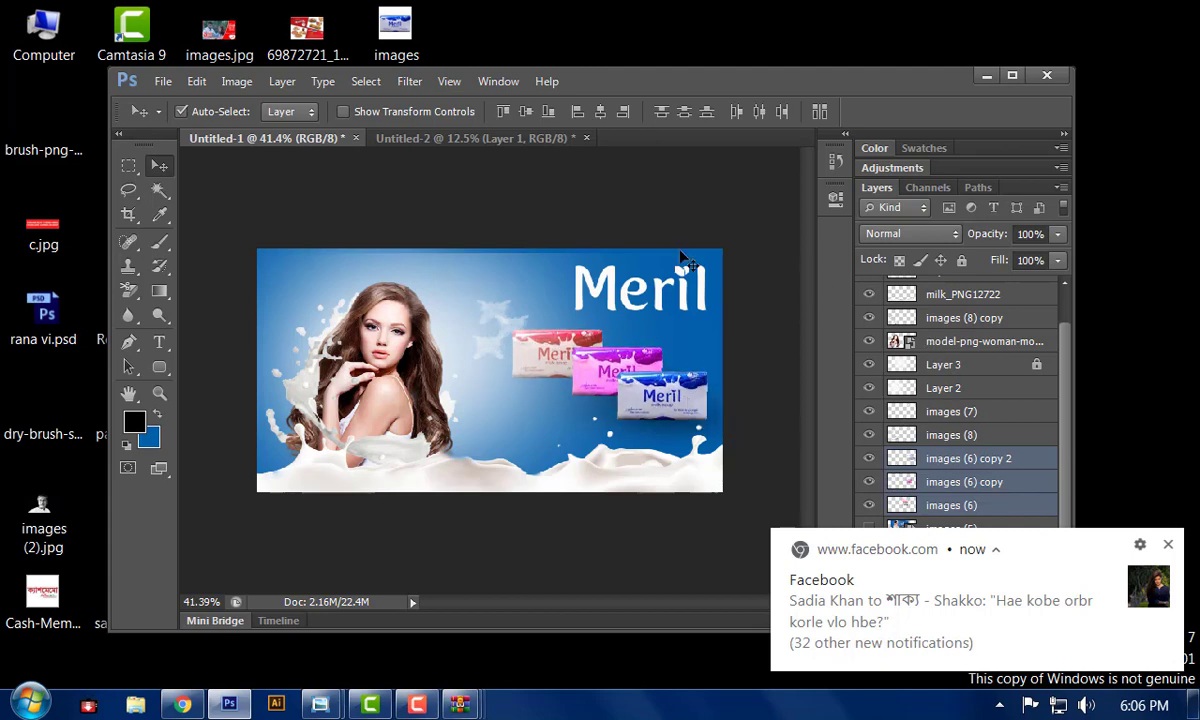
left_click(124, 167)
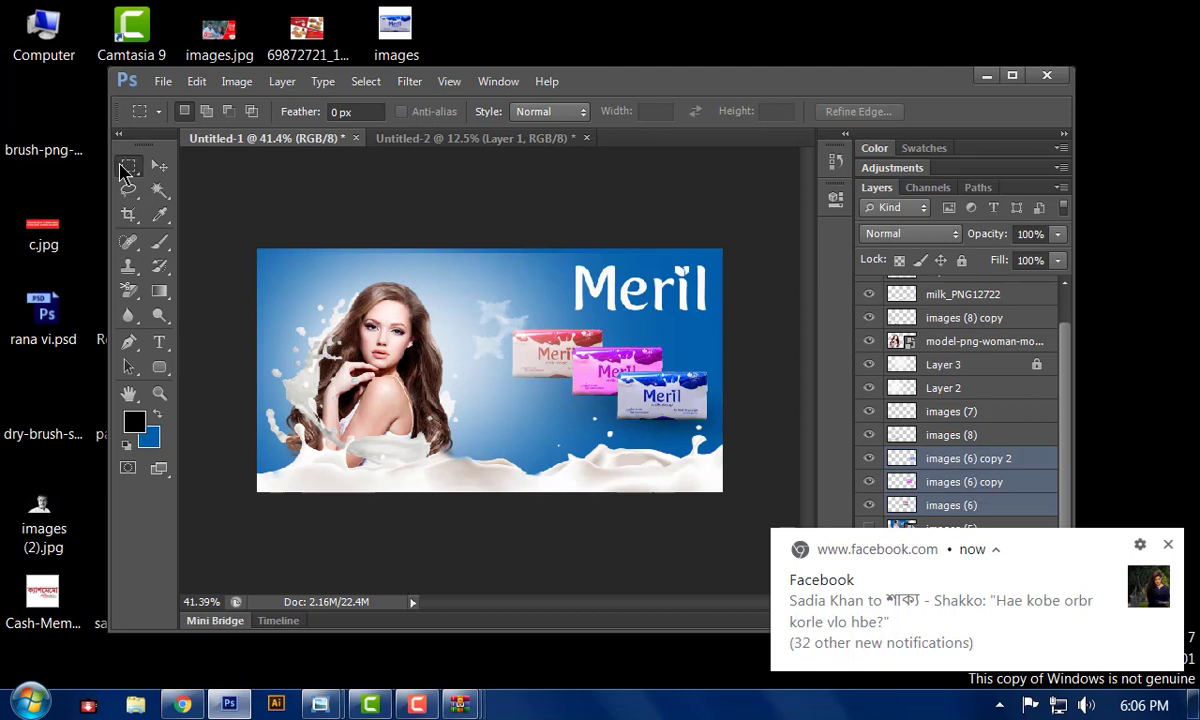
left_click(428, 705)
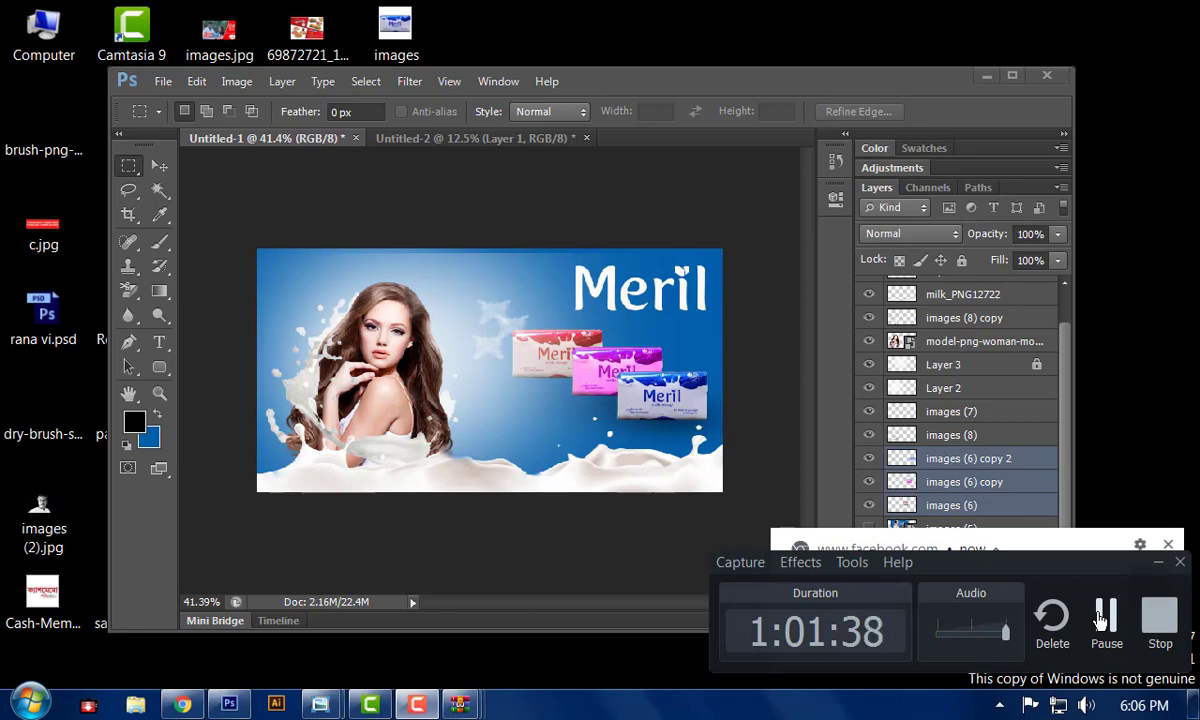
left_click(605, 345)
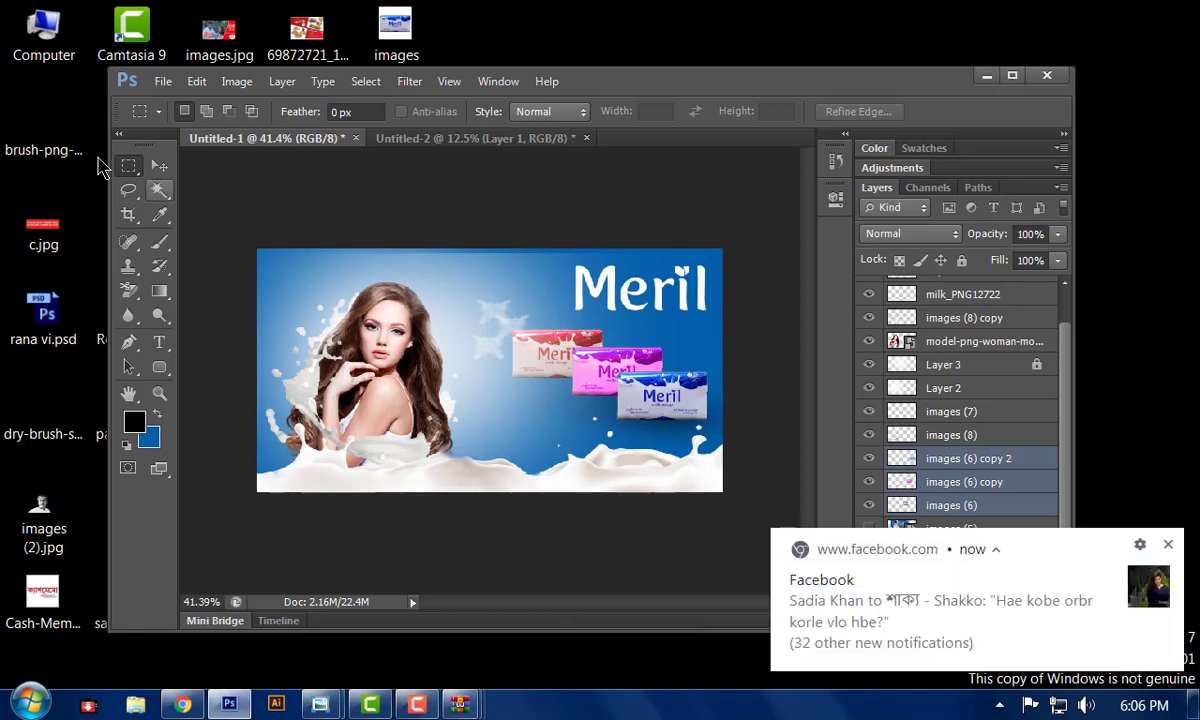
- Unlock Layer 3, the faint white glow layer below the model, and move it slightly up and to the left
left_click(159, 165)
left_click(455, 278)
left_click_drag(455, 278, 455, 268)
left_click(454, 260)
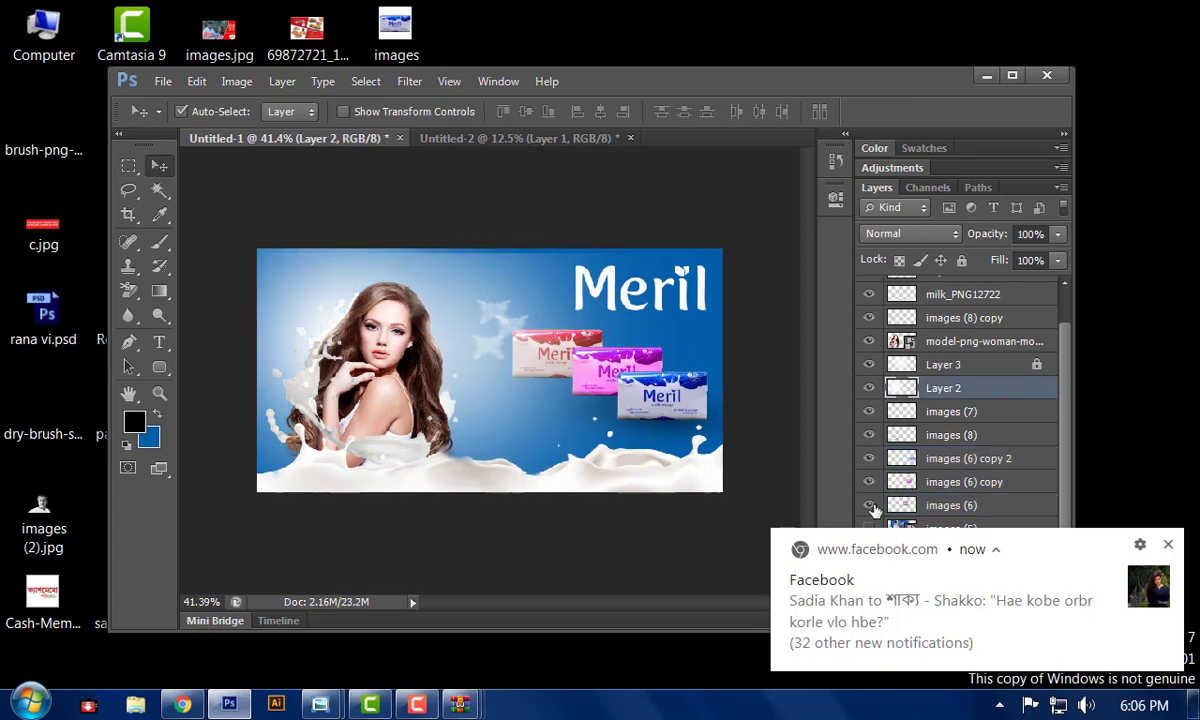
left_click_drag(1042, 509, 1038, 622)
left_click_drag(538, 285, 491, 250)
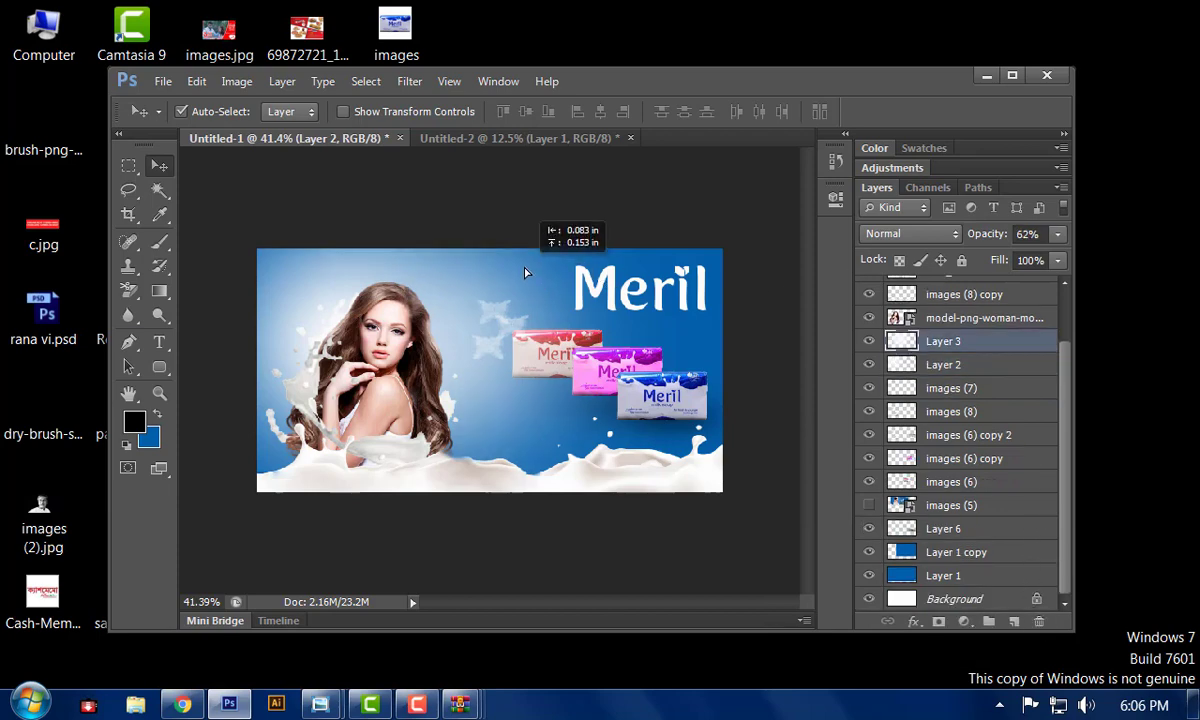
- Save a JPEG copy of the banner to the Desktop as "meril adds" at quality 12 (Maximum), Baseline ("Standard")
left_click(162, 81)
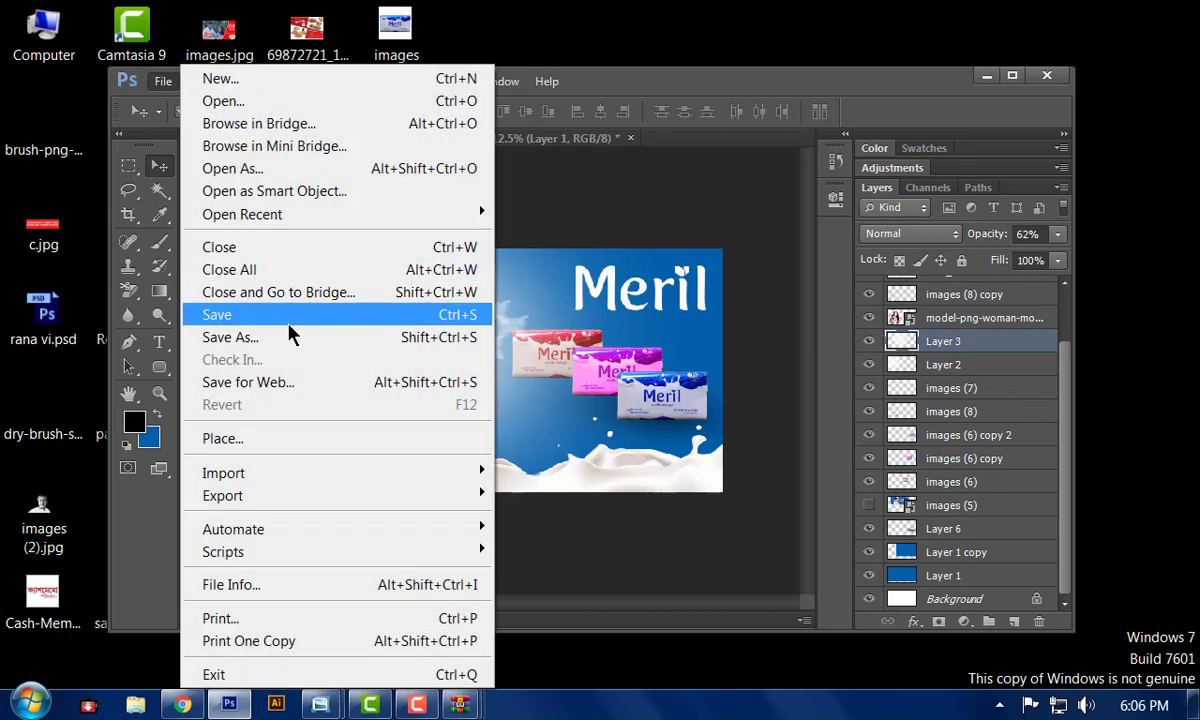
left_click(289, 337)
left_click(691, 456)
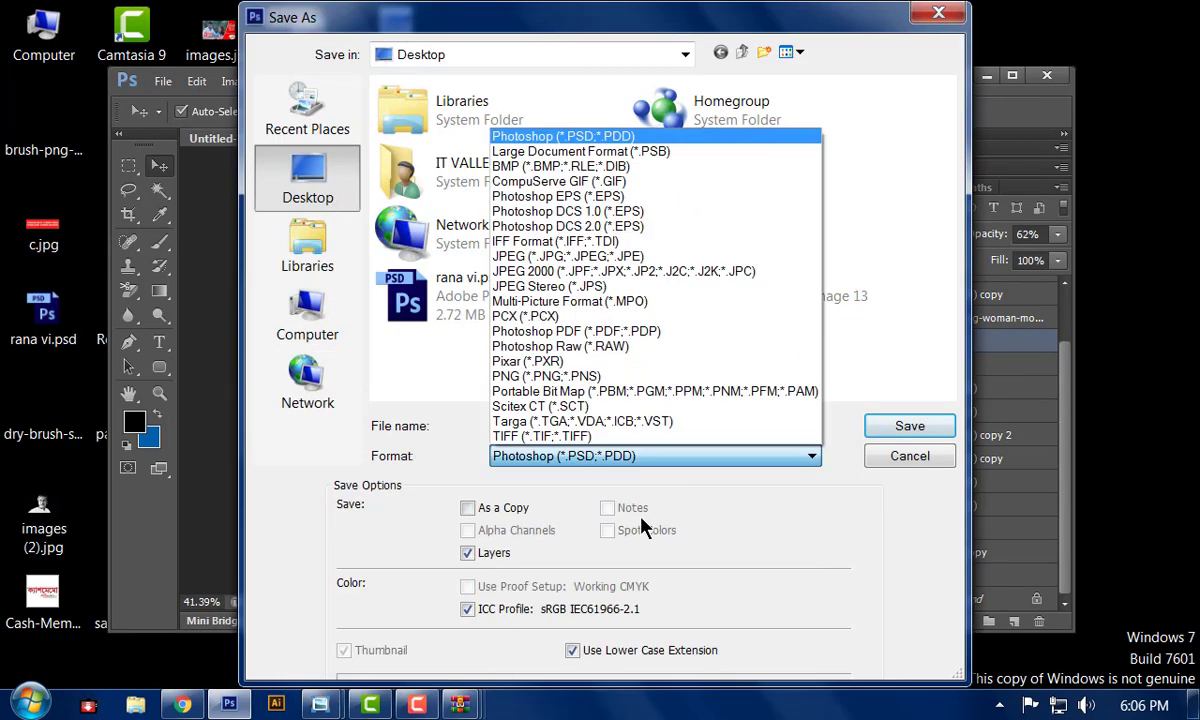
left_click(536, 256)
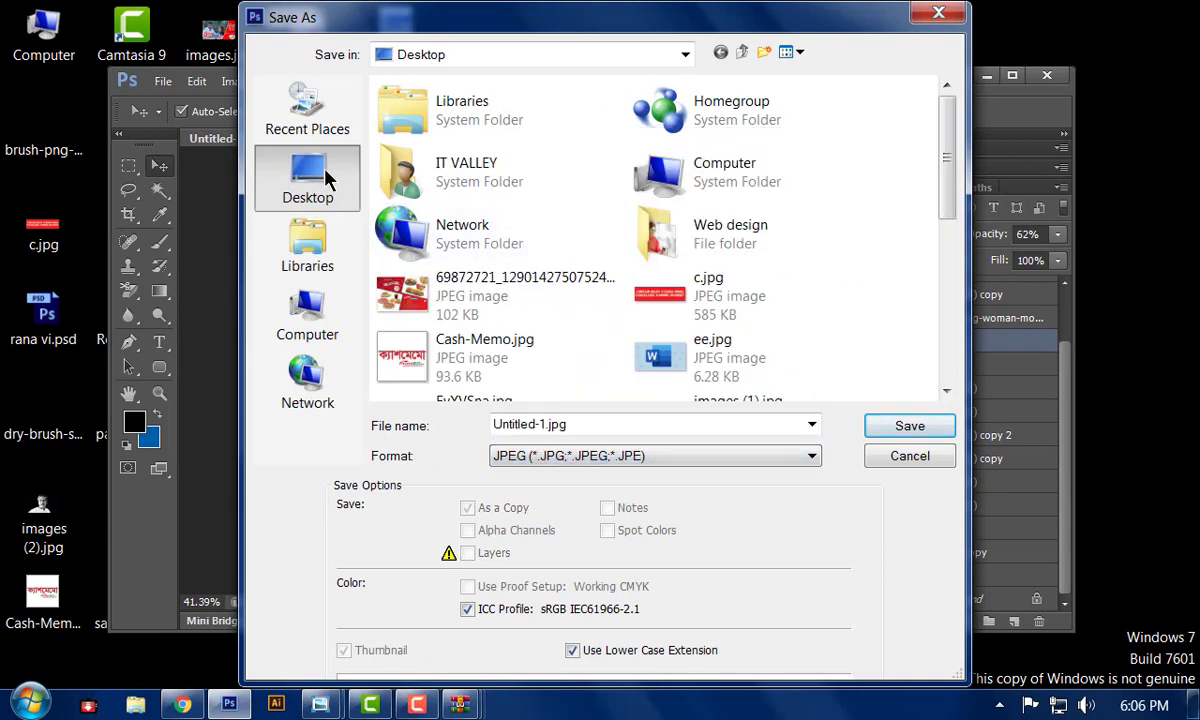
type("meril")
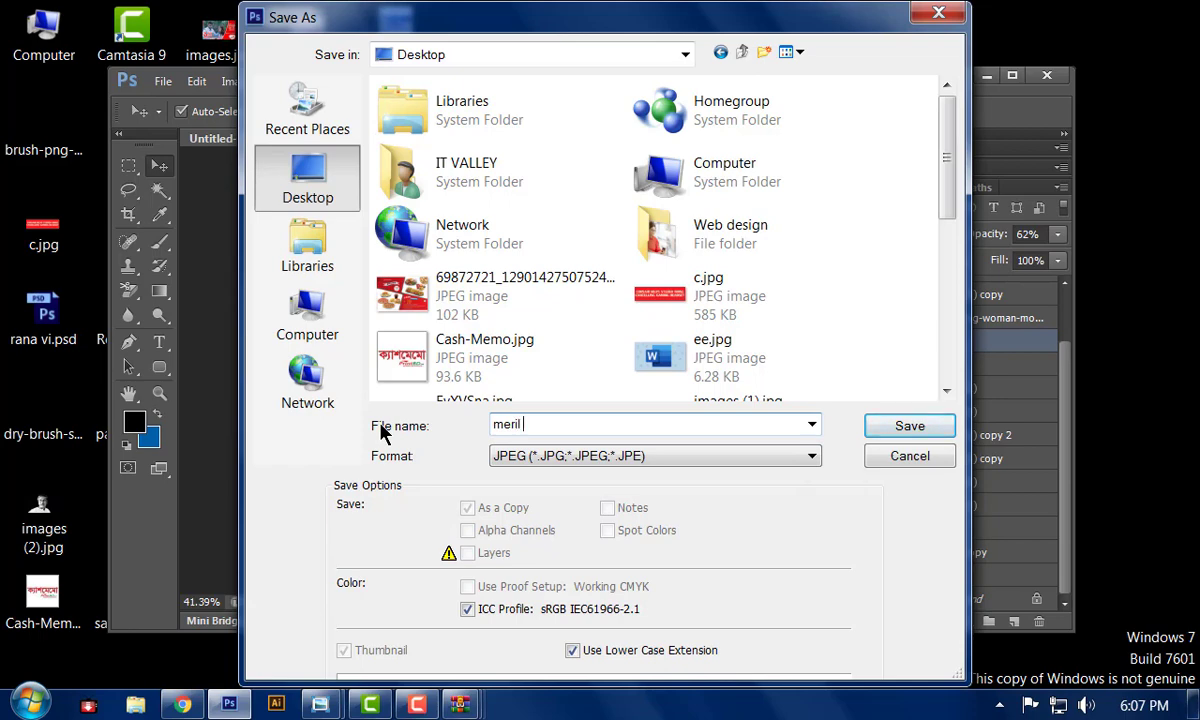
type("adds")
left_click(943, 425)
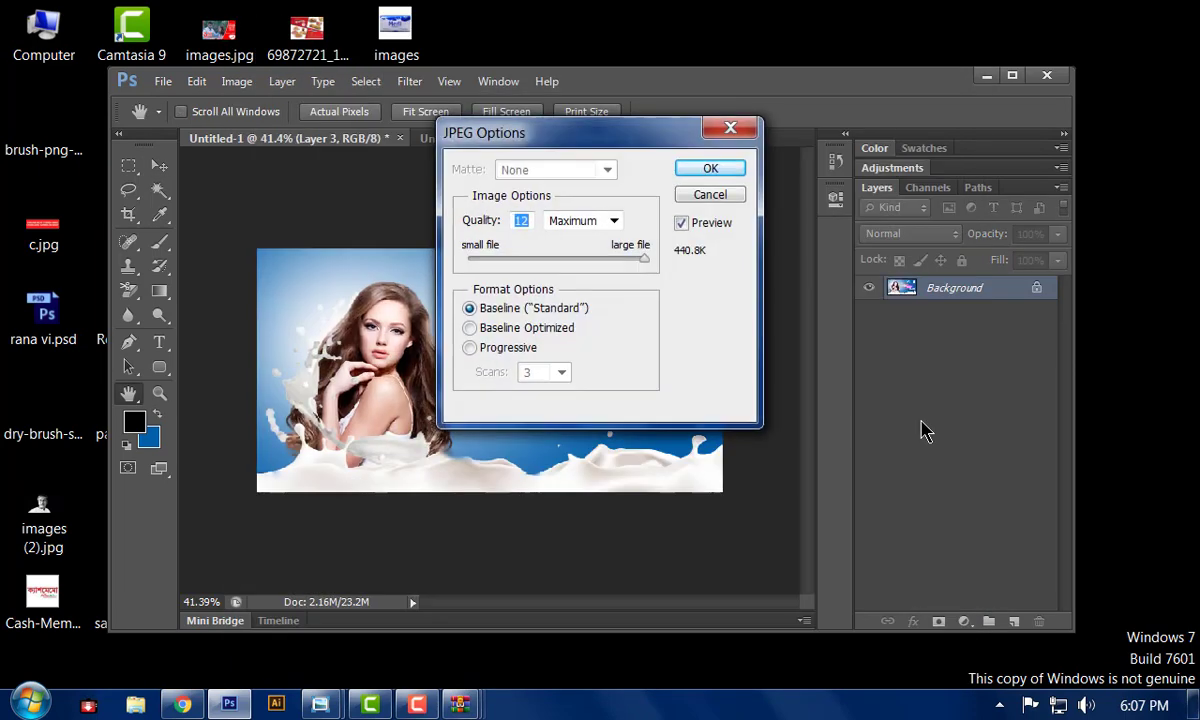
left_click(712, 169)
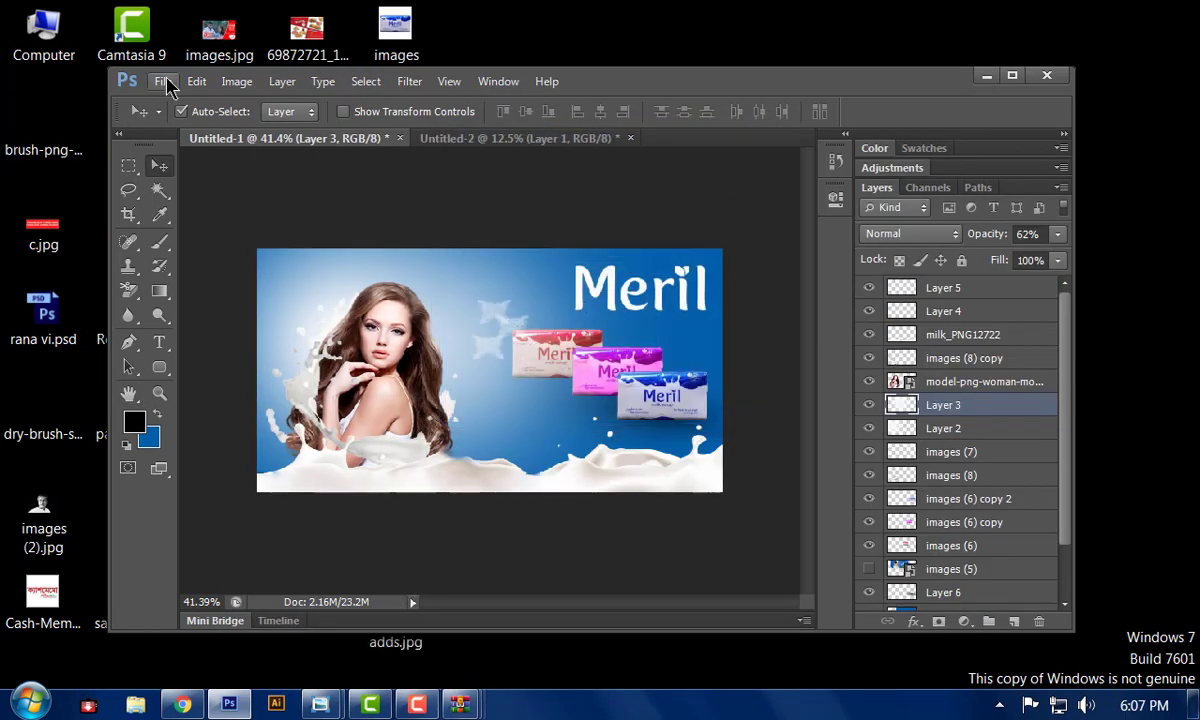
- Save the layered banner to the Desktop as Untitled-1.psd with Maximize Compatibility enabled
left_click(163, 82)
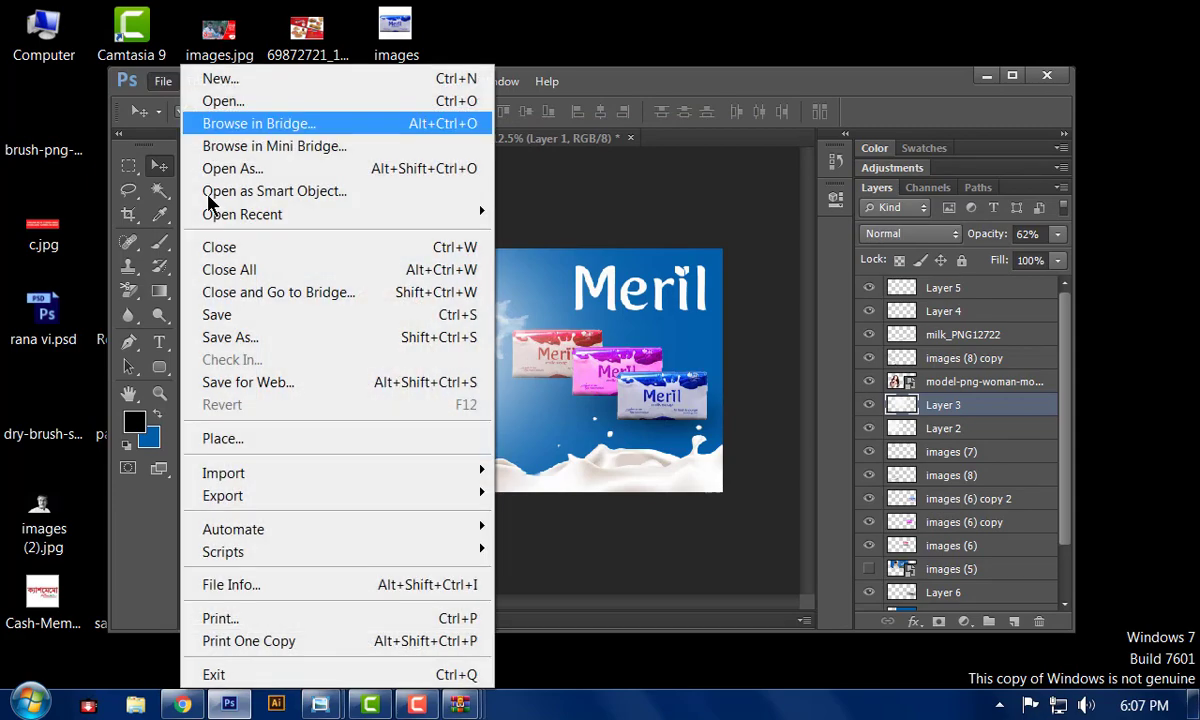
left_click(285, 338)
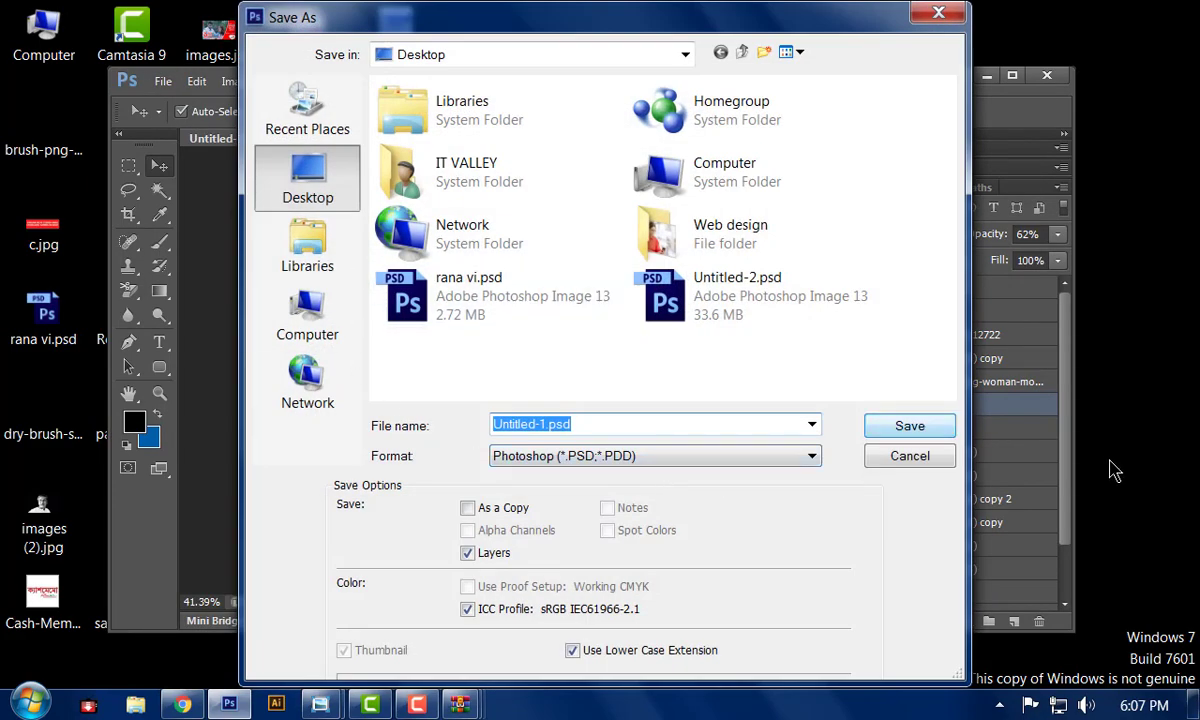
left_click(948, 428)
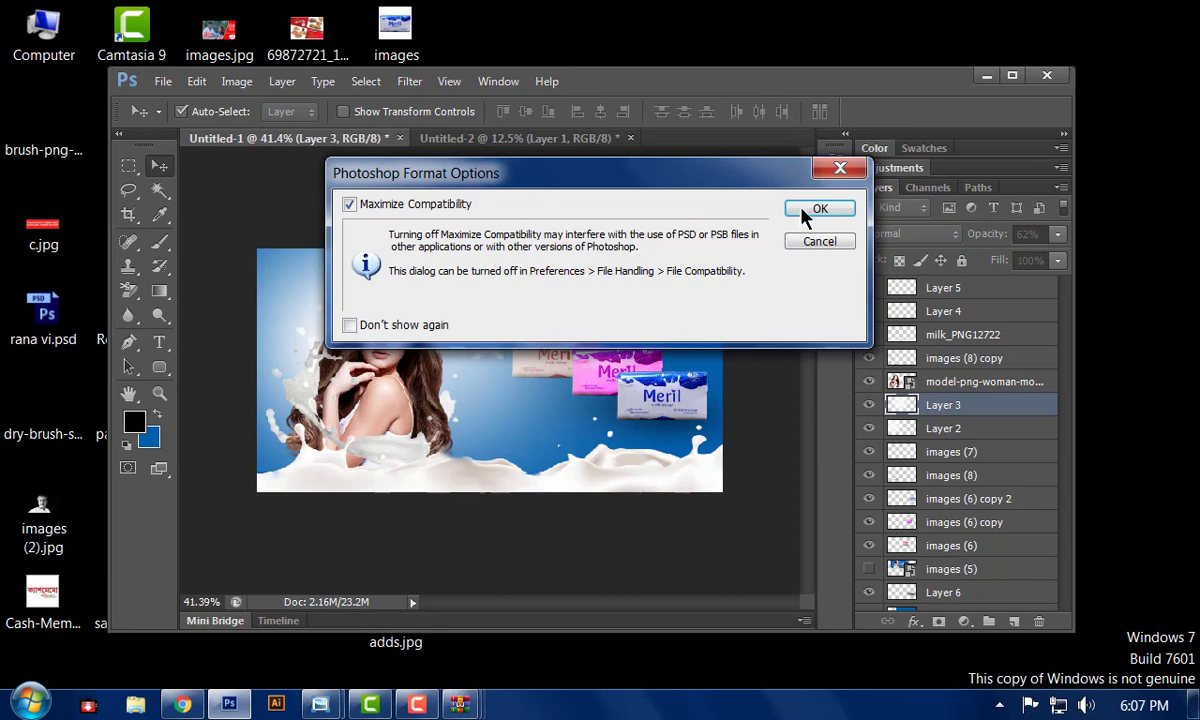
left_click(803, 211)
- Switch to the desktop, move the meril adds.jpg icon to a free spot and open the image in Windows Photo Viewer
left_click(985, 77)
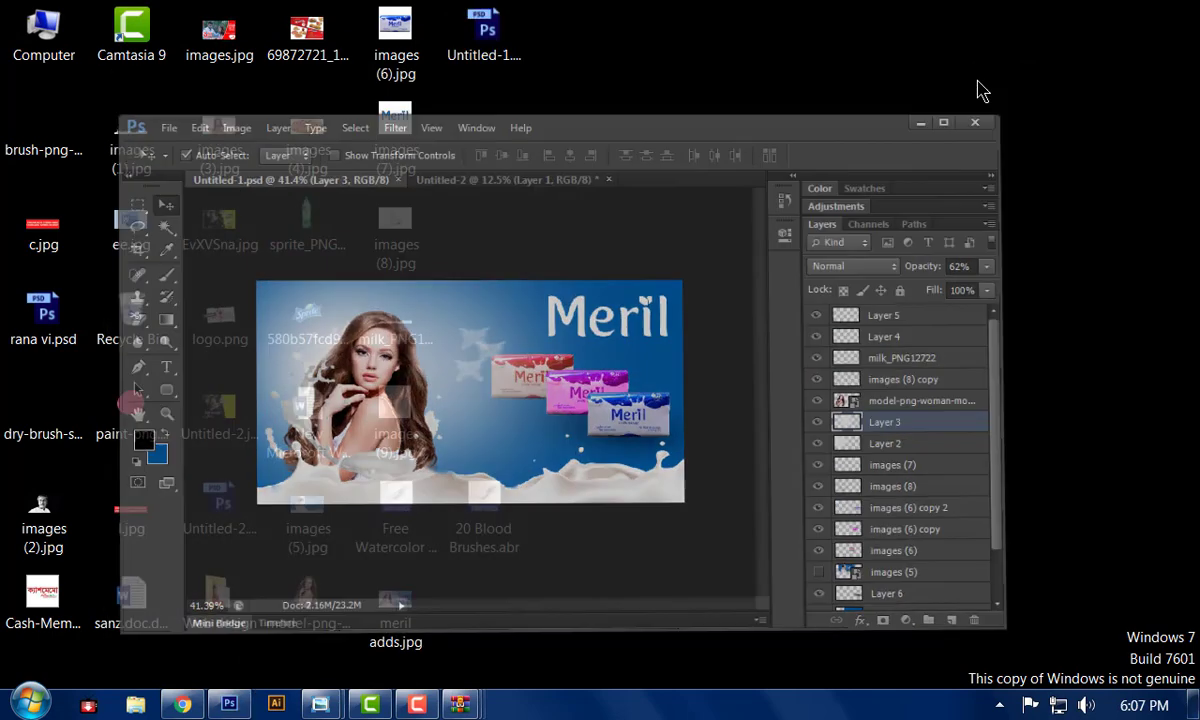
left_click_drag(418, 589, 576, 182)
double_click(576, 148)
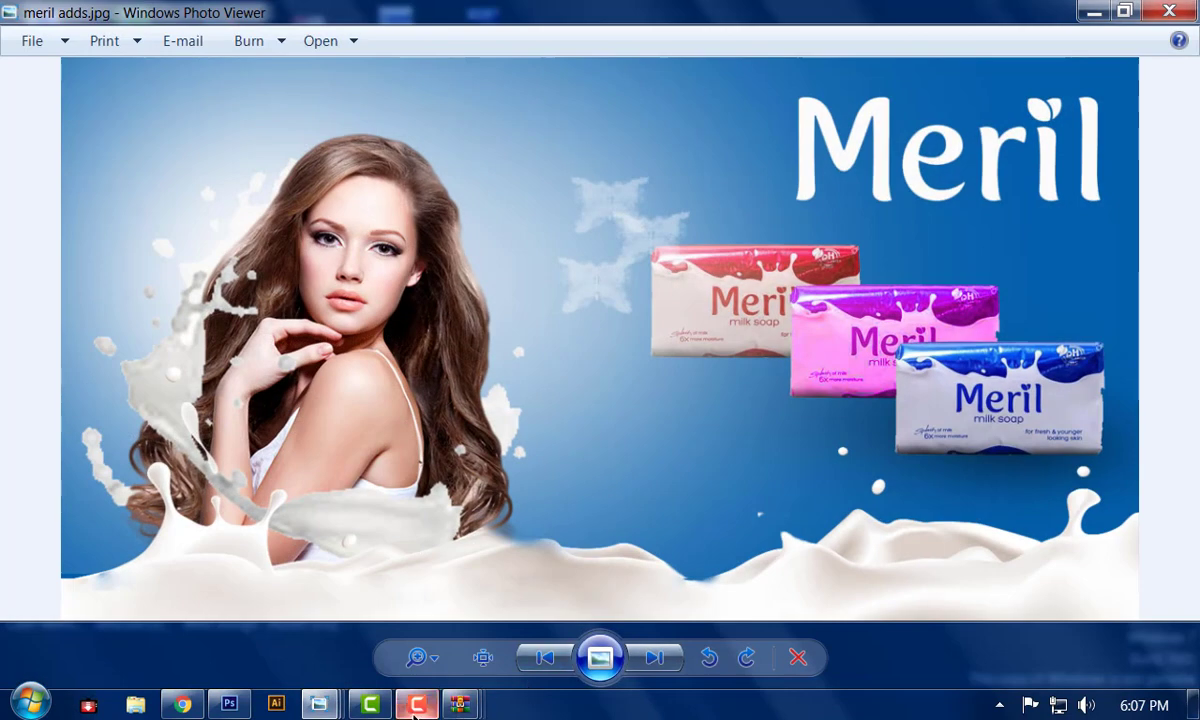
left_click(416, 705)
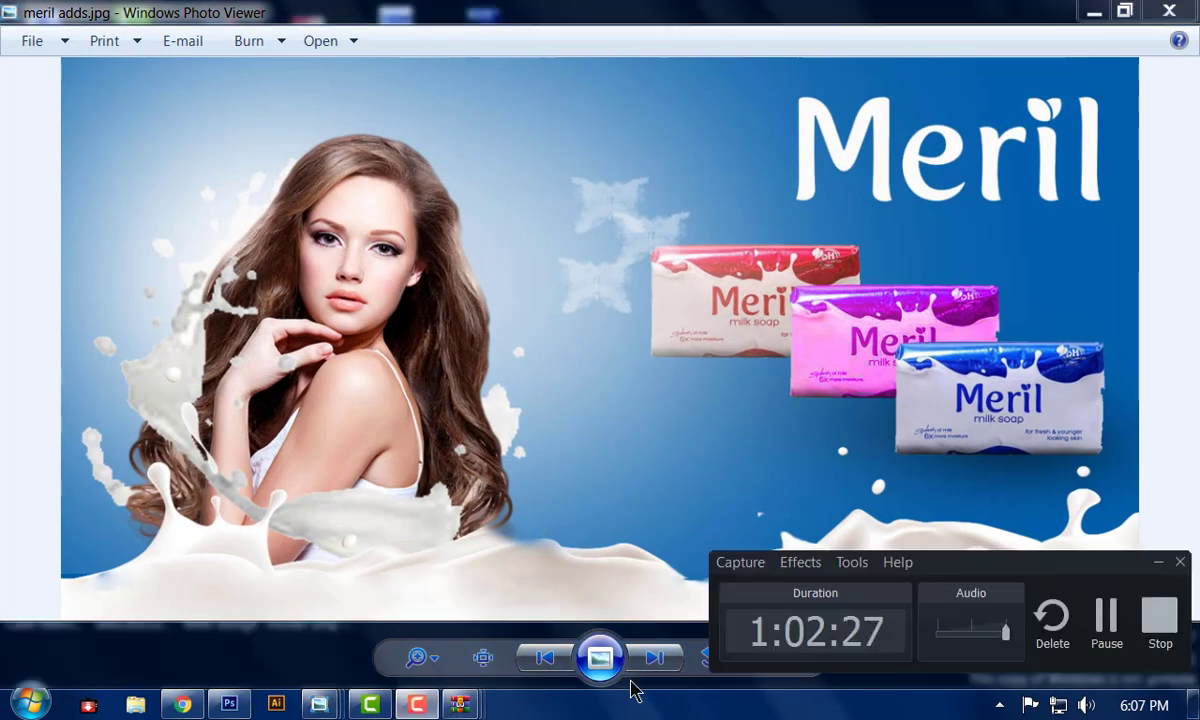